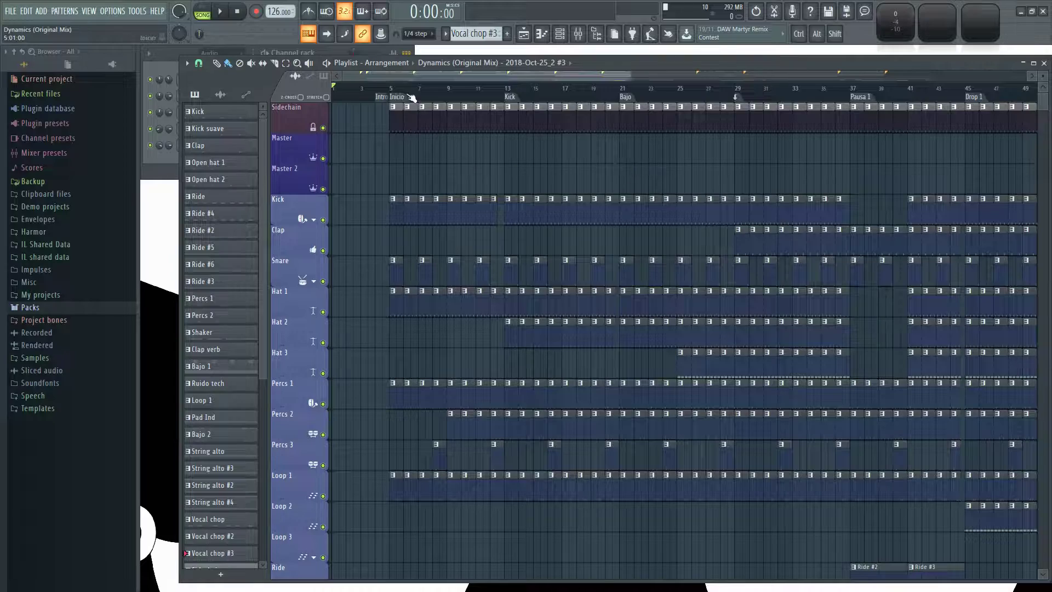
Play the arrangement from the Inicio marker at bar 5.
scroll(417, 176, "up", 2)
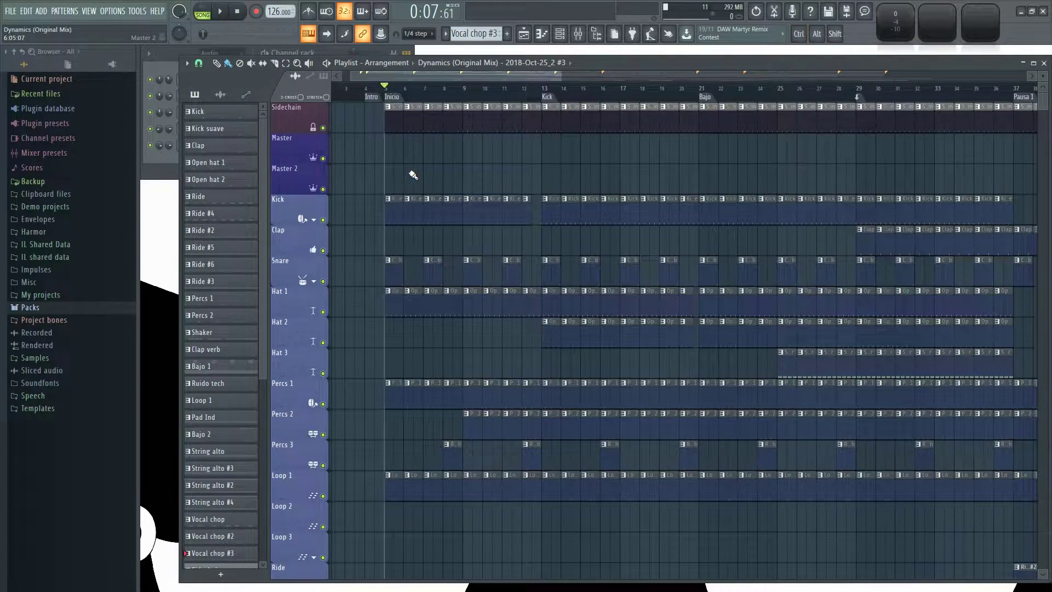
scroll(417, 173, "down", 3)
scroll(507, 155, "down", 5)
scroll(420, 274, "up", 5)
scroll(354, 195, "up", 2)
scroll(364, 186, "up", 2)
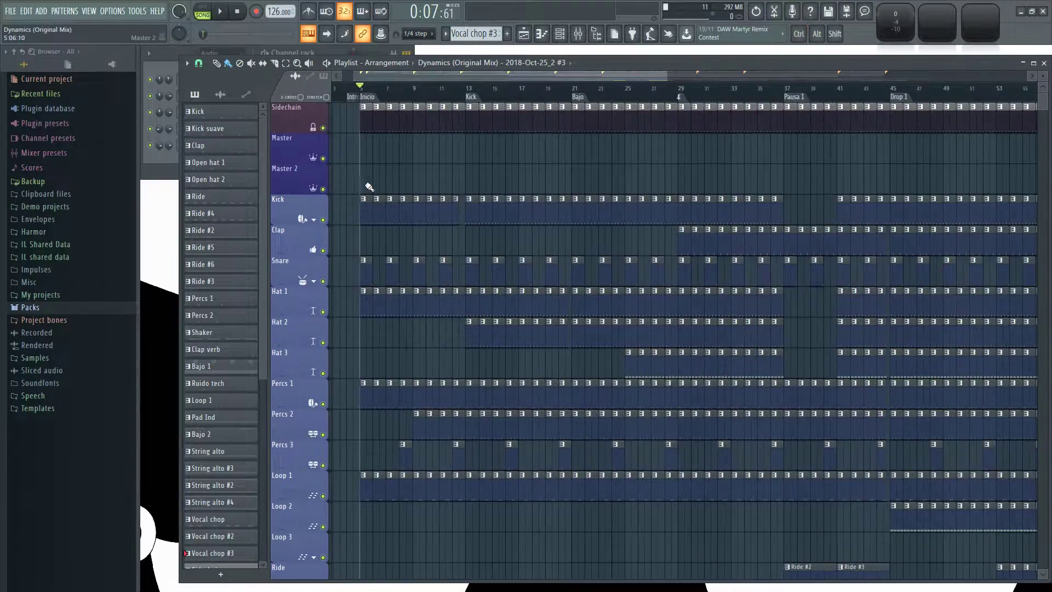
key("space")
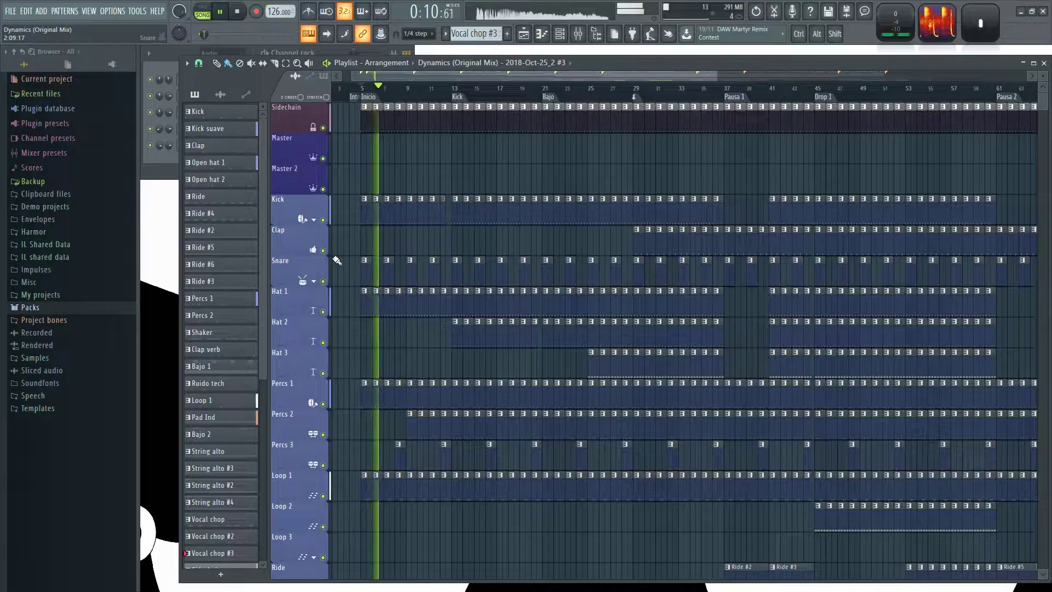
Switch to OBS to check the recording and its audio meters, and minimise its window.
key("super+Tab")
left_click(221, 366)
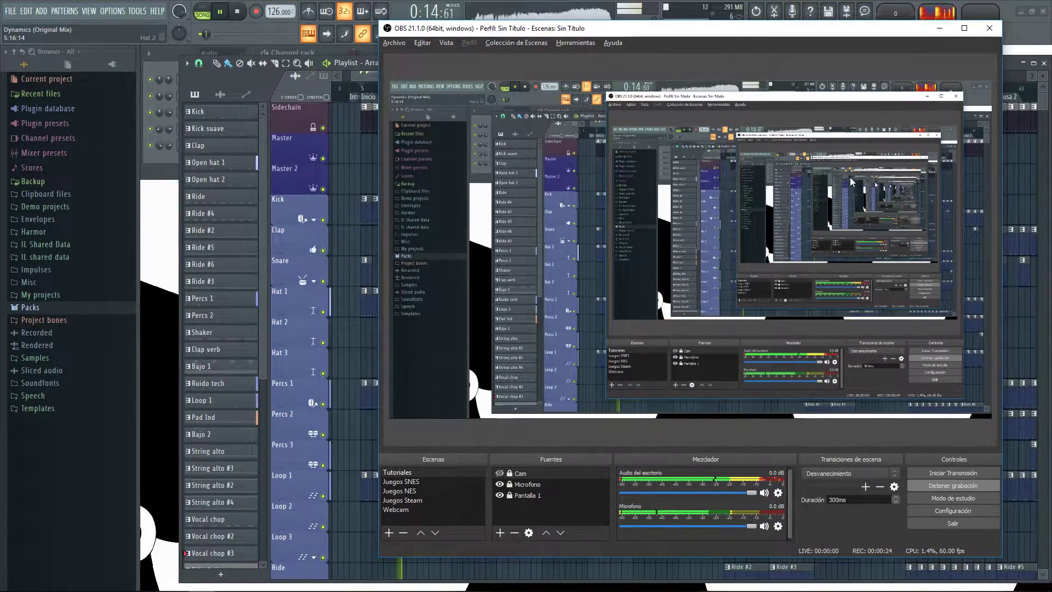
left_click(939, 29)
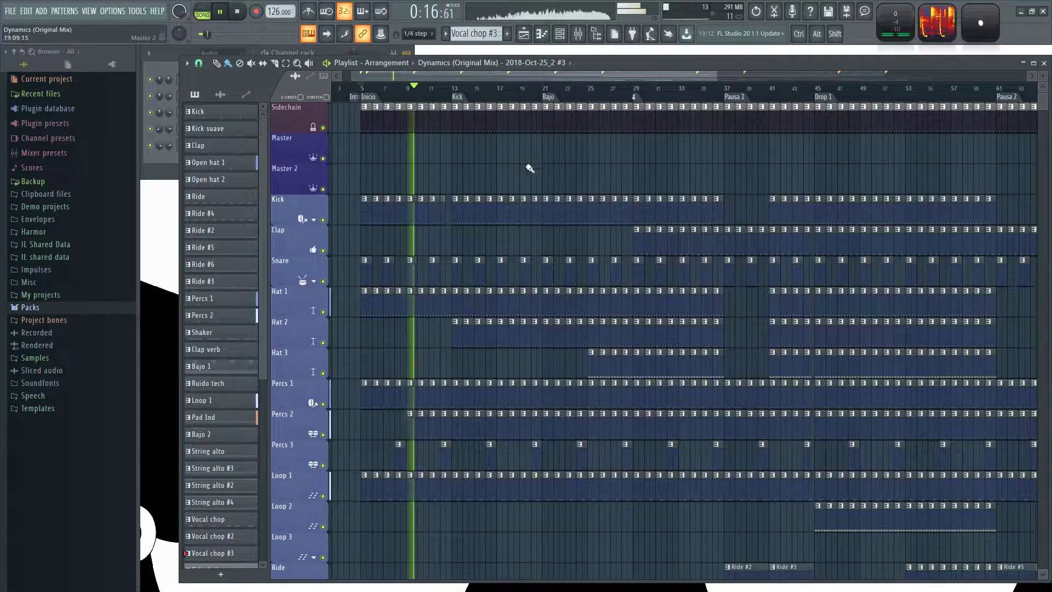
Open the Kick pattern from its clip after the Kick marker, review its channels in the Channel rack, and return to the Playlist.
scroll(544, 170, "up", 3)
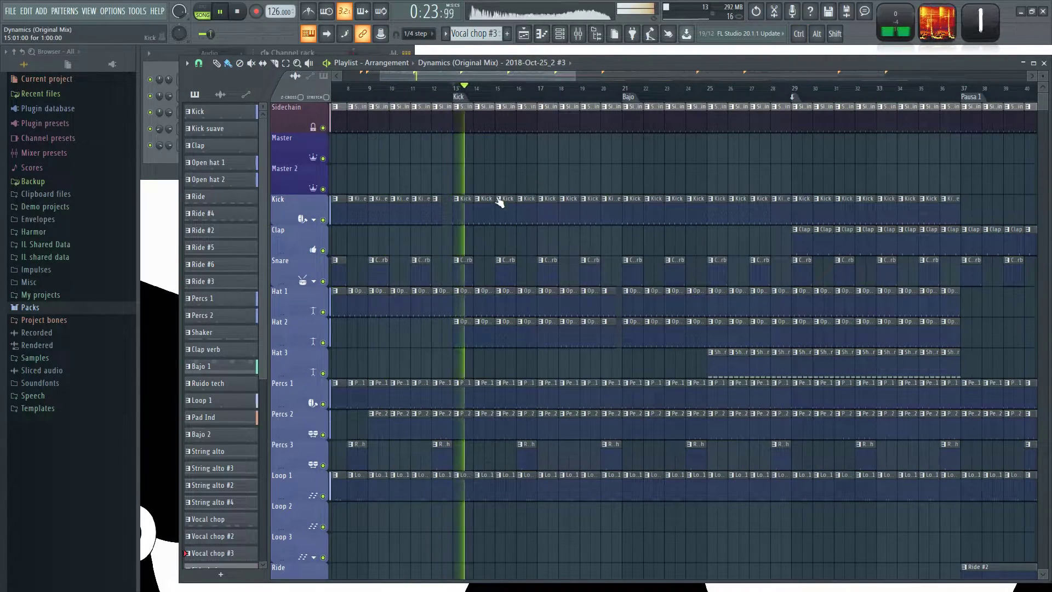
left_click(481, 202)
left_click(319, 52)
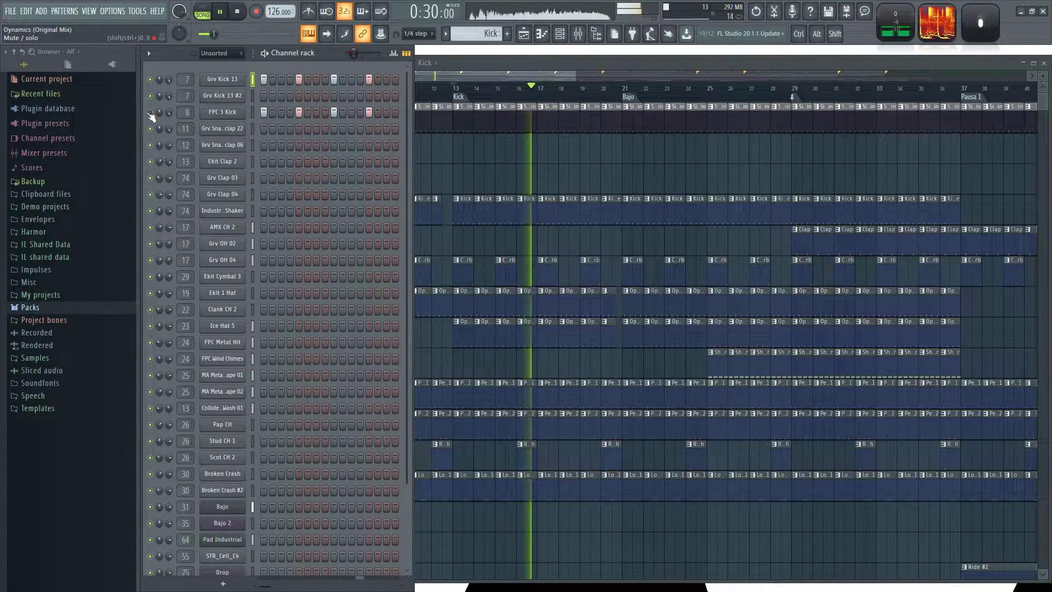
left_click(685, 176)
scroll(708, 162, "up", 2)
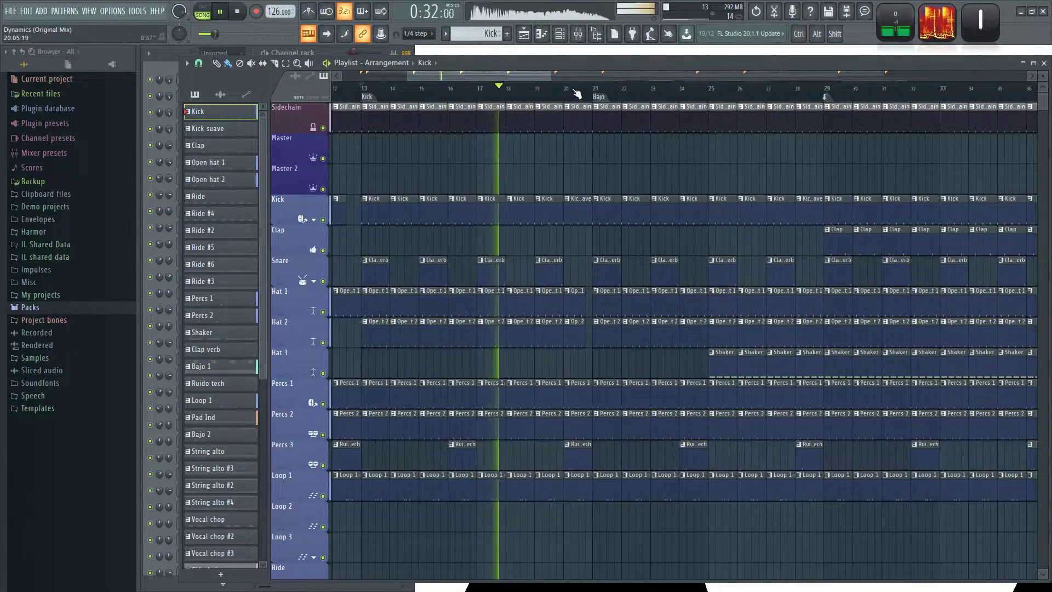
Play from just before the Bajo marker and examine the bass, pad, string and FX tracks around that section.
left_click(579, 92)
left_click_drag(712, 153, 523, 177)
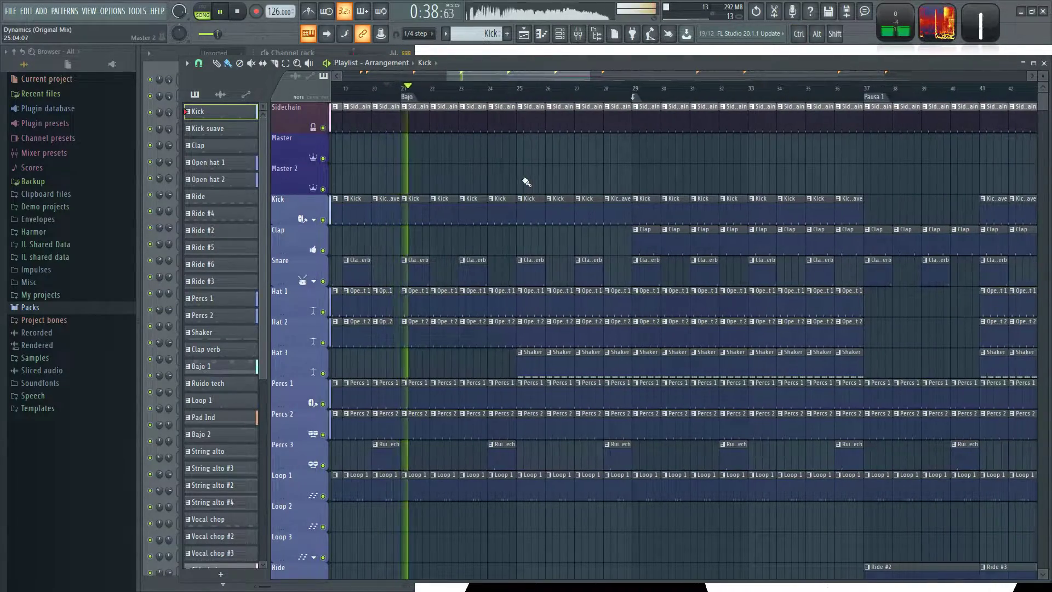
scroll(542, 179, "down", 2)
scroll(521, 159, "down", 5)
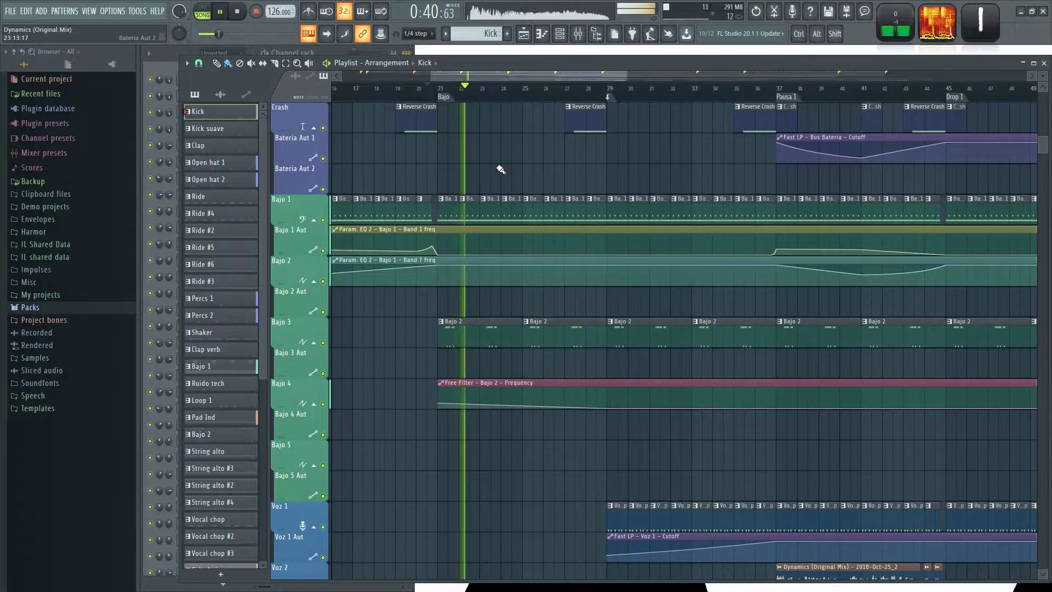
scroll(575, 369, "down", 6)
scroll(542, 329, "down", 4)
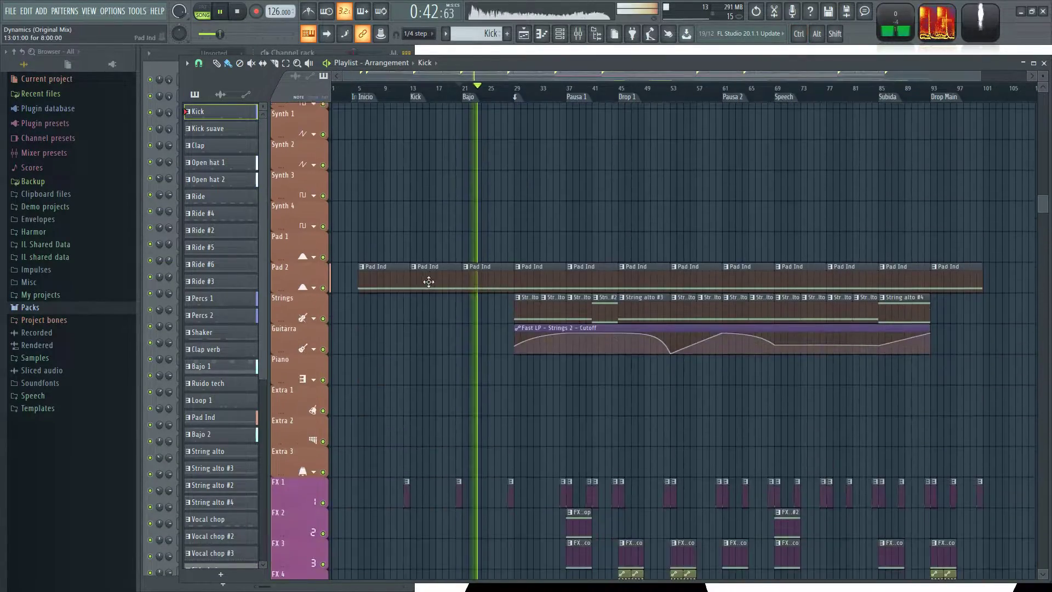
scroll(417, 392, "down", 6)
scroll(510, 338, "up", 3)
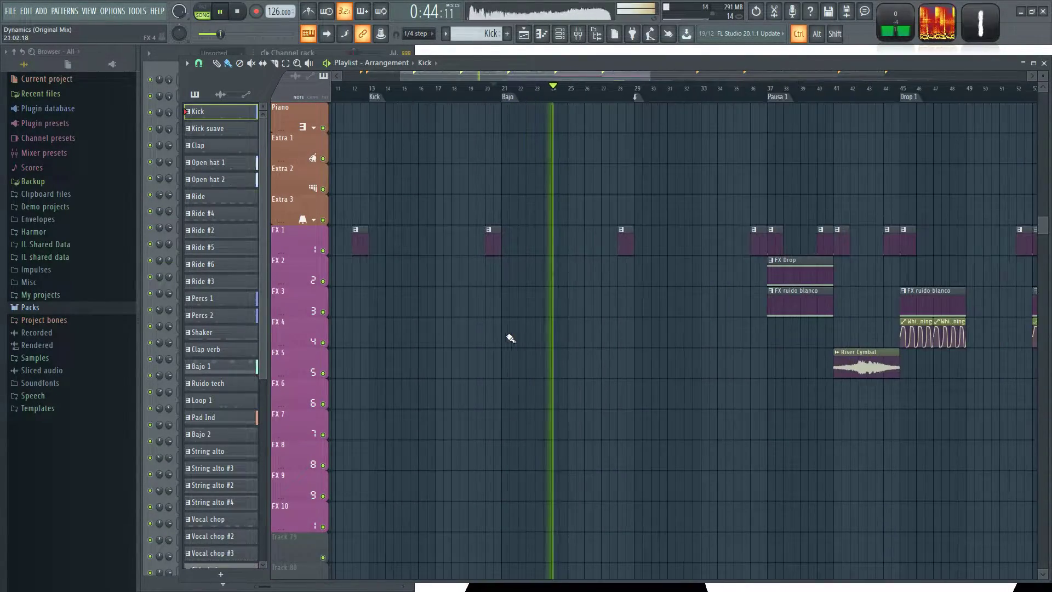
Place a copy of the FX ruido blanco clip on the FX 3 track at bar 21 and play from just before it.
left_click(808, 292)
left_click(508, 301)
left_click(496, 91)
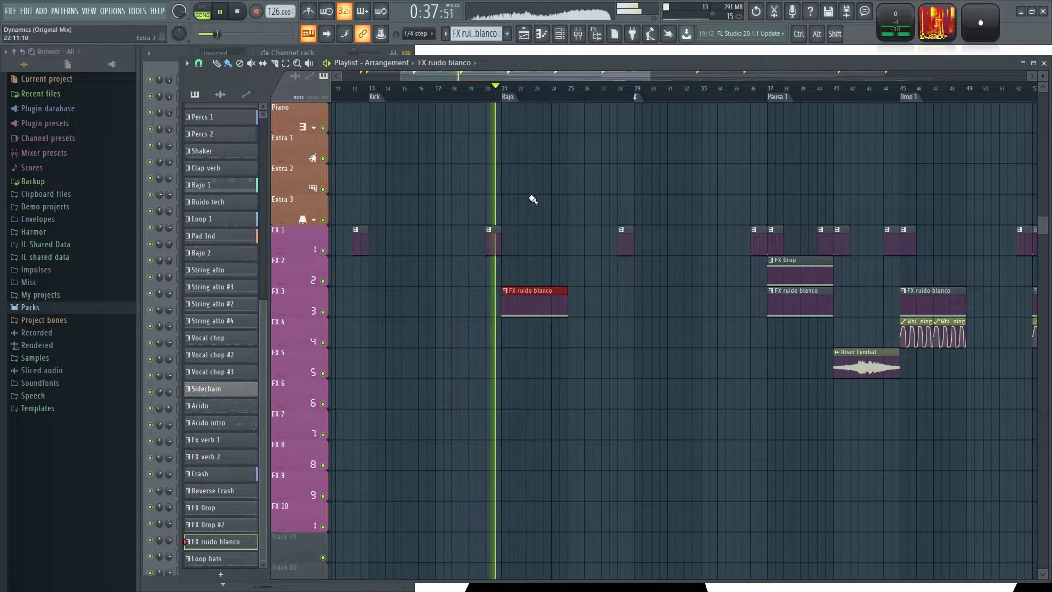
Examine the FX clips around Pausa 1, review the Fx verb 1 pattern's channels in the Channel rack, and stop playback.
scroll(530, 199, "down", 3)
left_click_drag(477, 179, 507, 164)
scroll(405, 324, "up", 2)
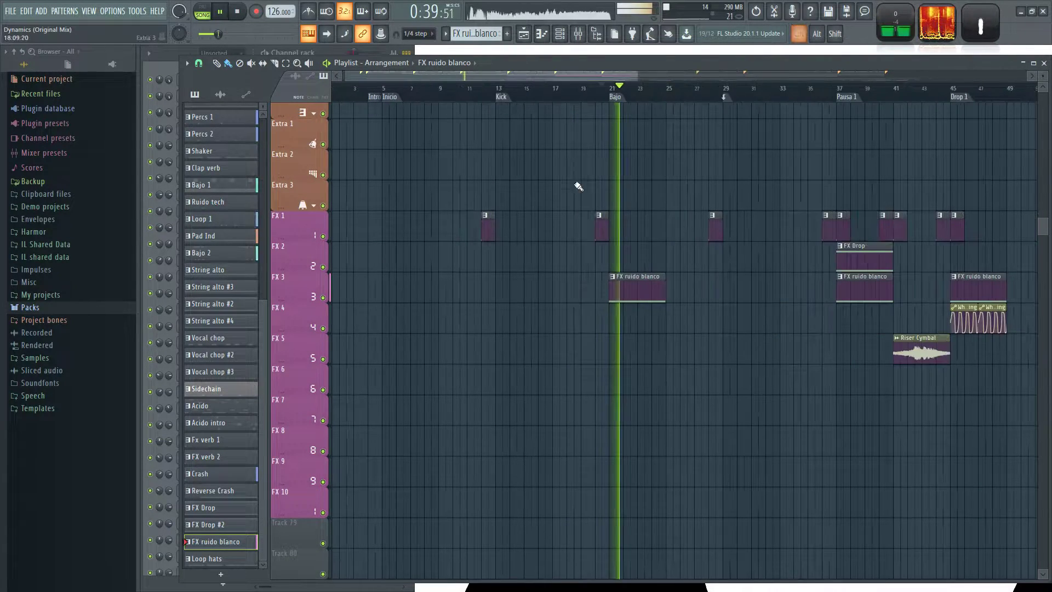
left_click_drag(580, 75, 574, 76)
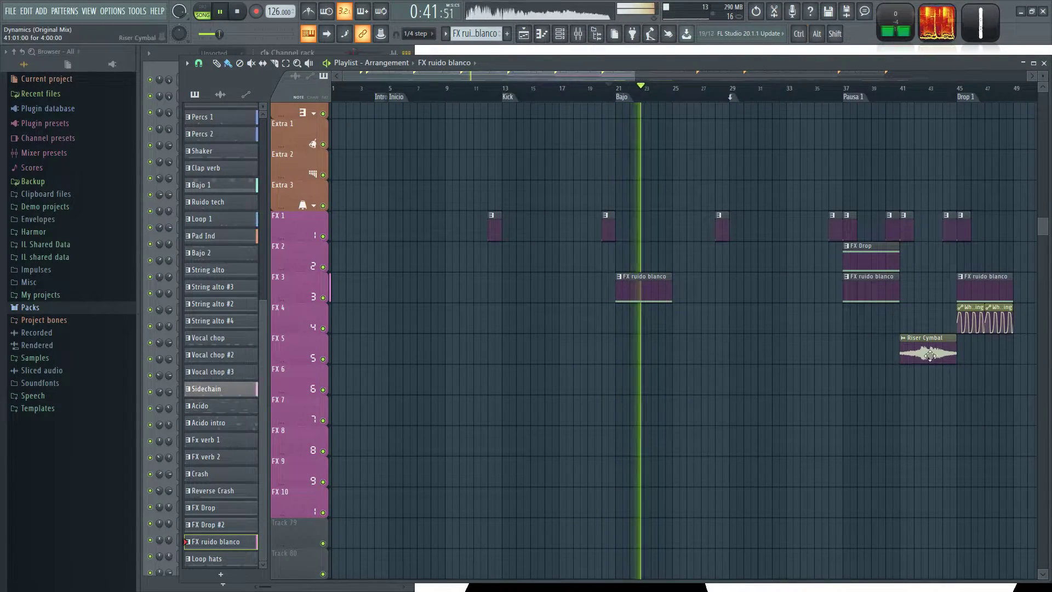
scroll(774, 277, "up", 3)
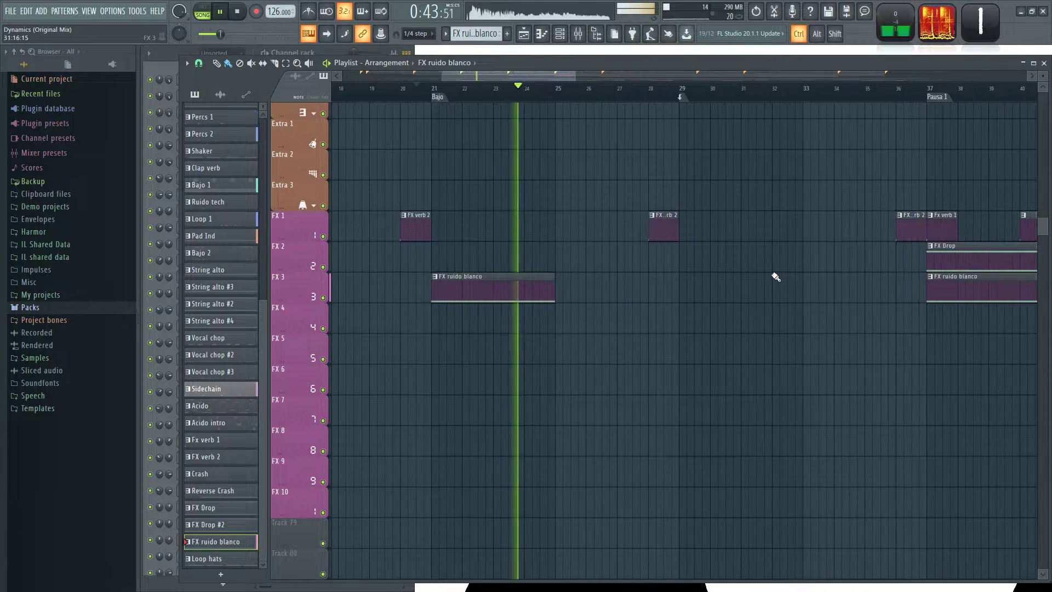
left_click_drag(853, 356, 573, 402)
scroll(806, 302, "up", 2)
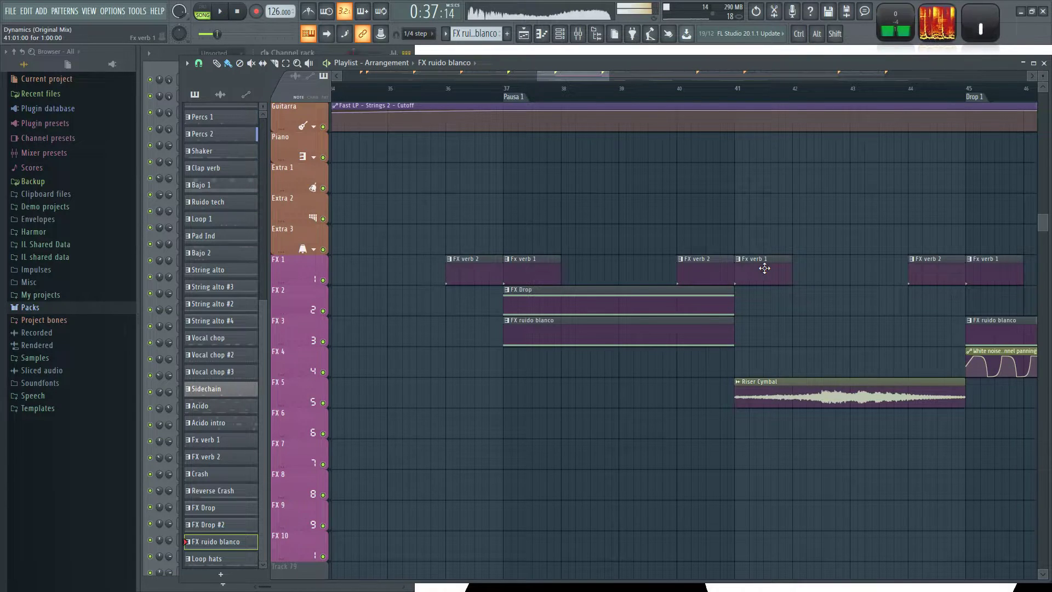
left_click(320, 52)
key("space")
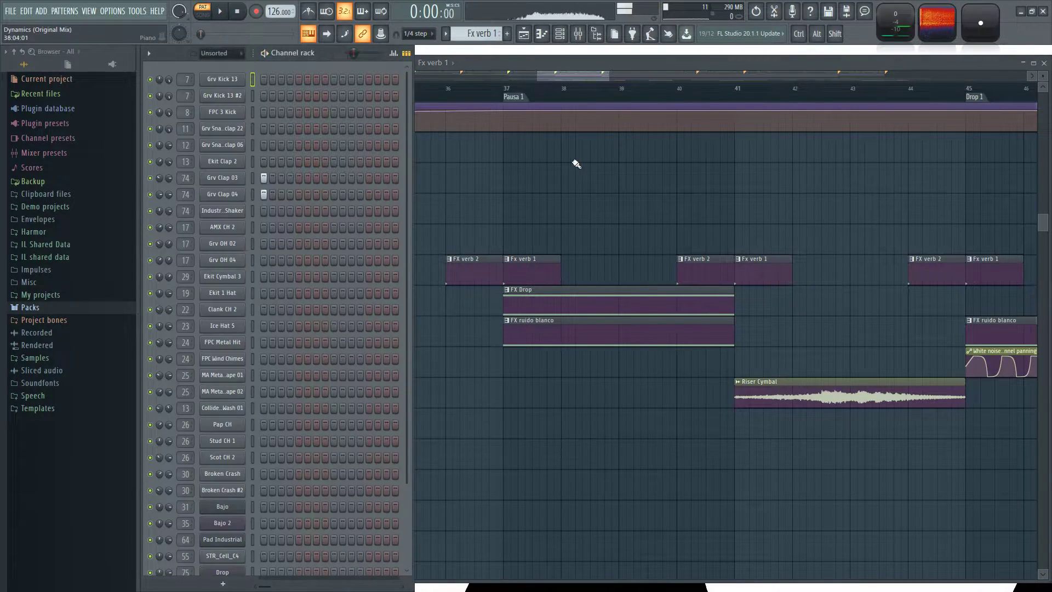
left_click(577, 164)
Return to song mode and play the arrangement from the Pausa 1 marker at bar 37.
scroll(577, 165, "down", 3)
scroll(635, 220, "up", 5)
scroll(769, 274, "up", 1)
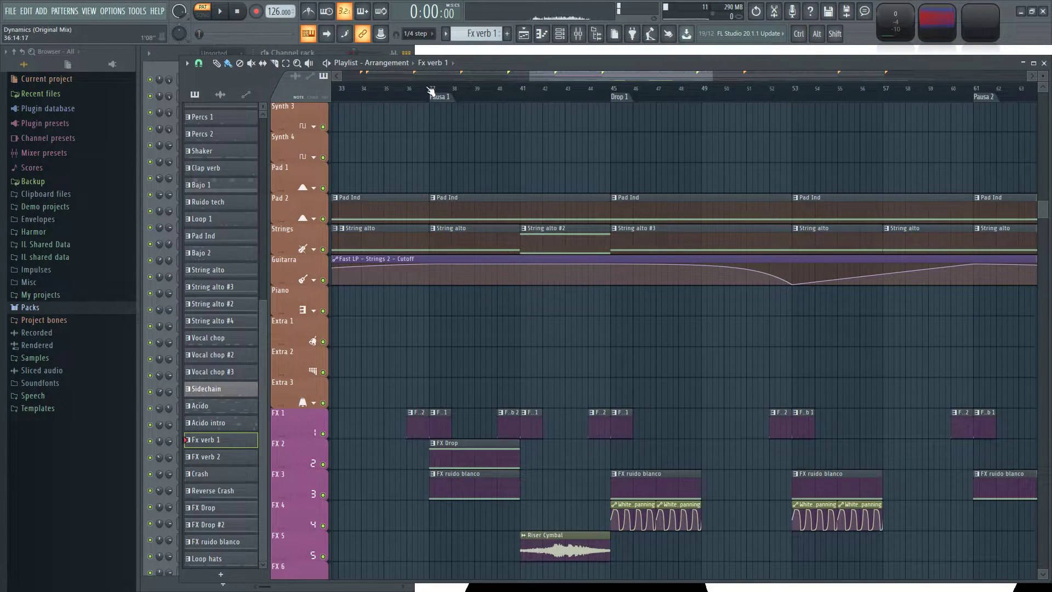
scroll(526, 373, "up", 10)
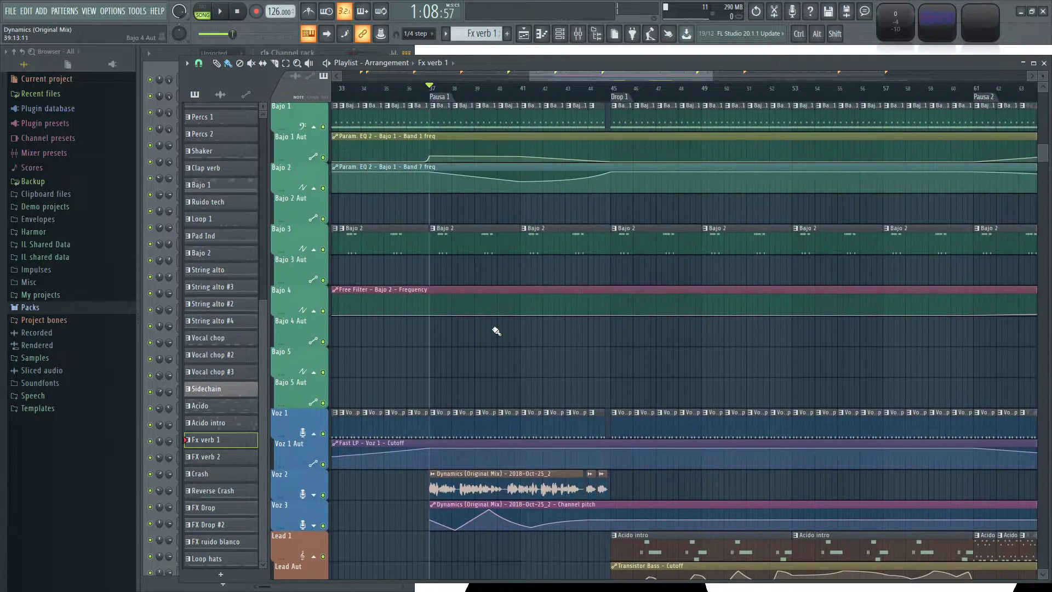
key("space")
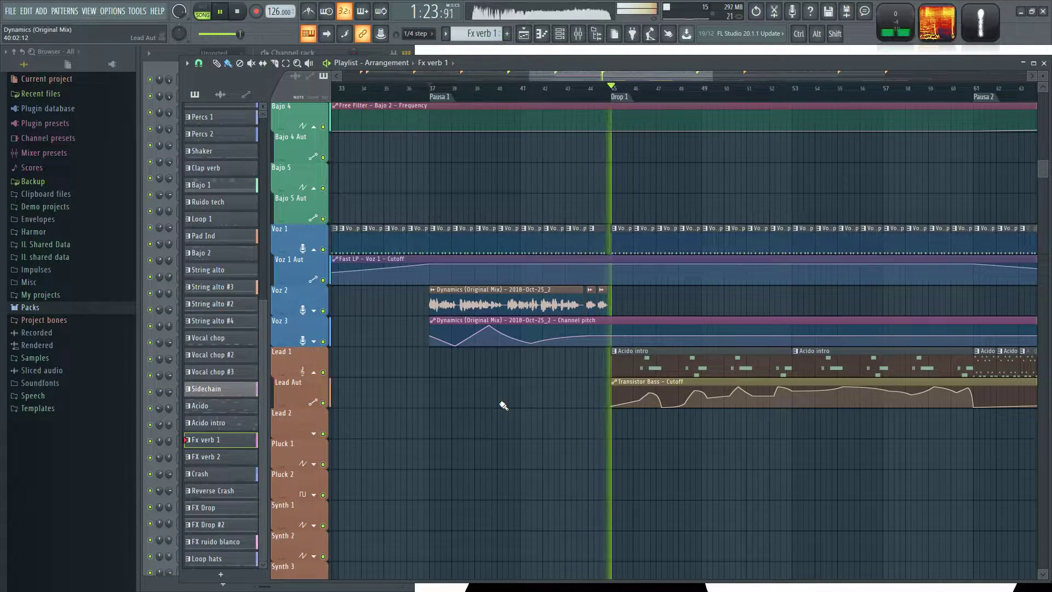
Play the arrangement from the Speech marker at bar 69, following the Voz clips and their pitch automation.
scroll(498, 439, "down", 3)
left_click_drag(726, 483, 337, 553)
scroll(444, 511, "up", 3)
key("space")
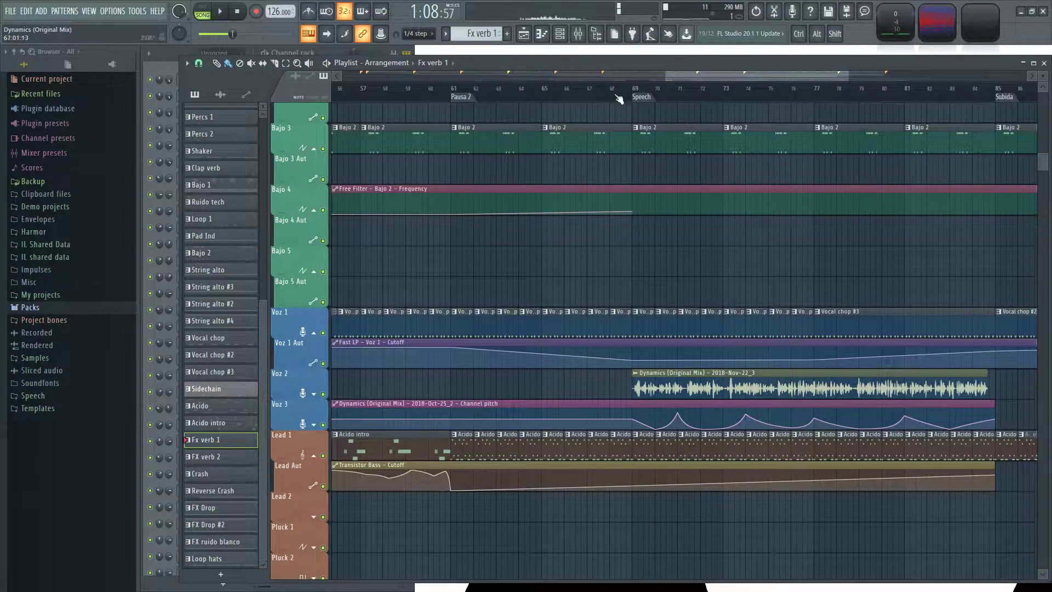
key("space")
left_click_drag(793, 273, 580, 272)
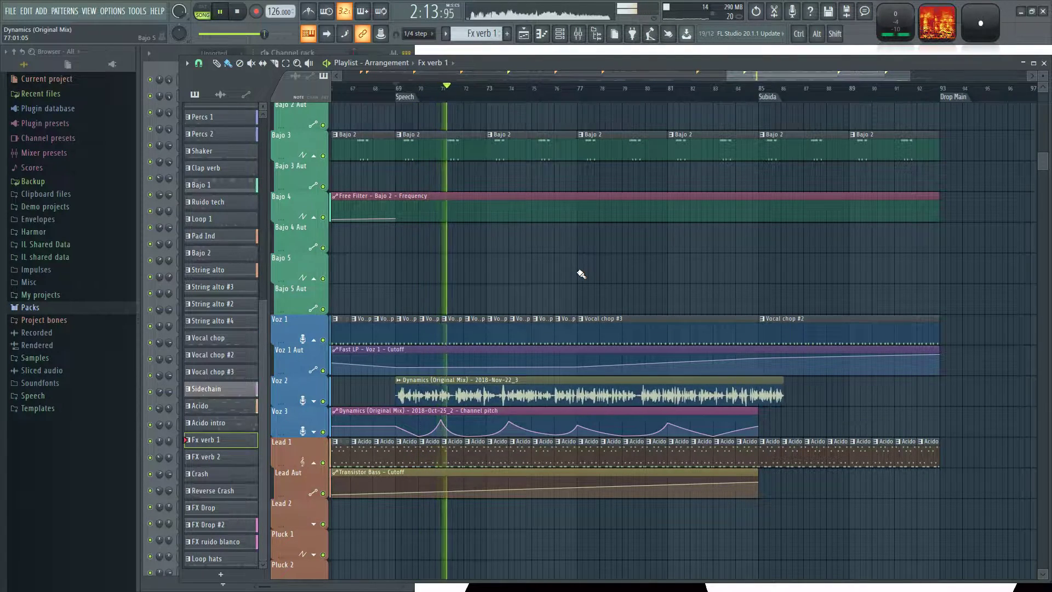
scroll(581, 274, "down", 2, "ctrl")
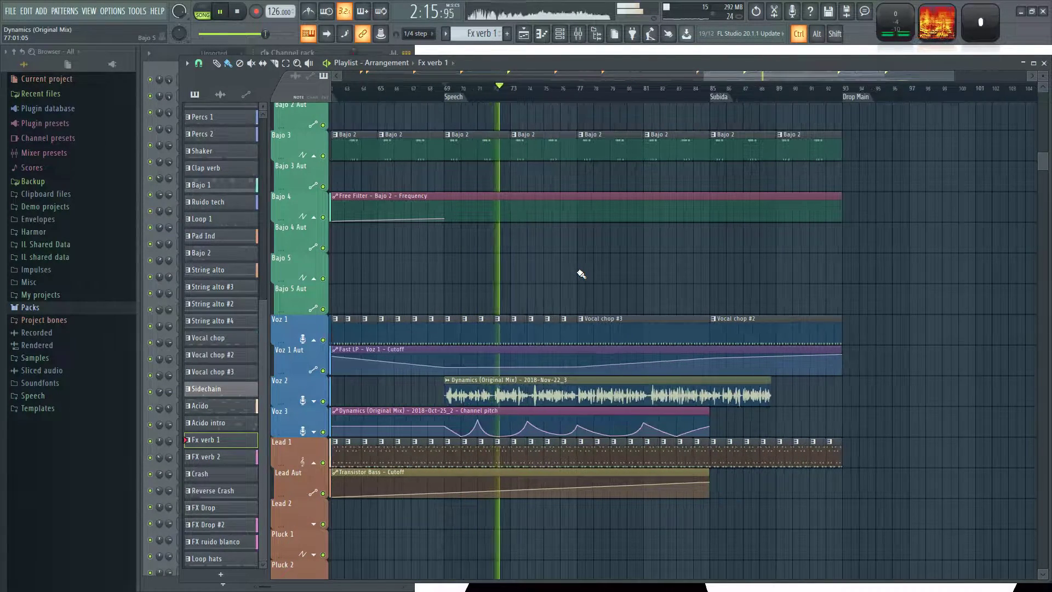
scroll(581, 274, "up", 1, "ctrl")
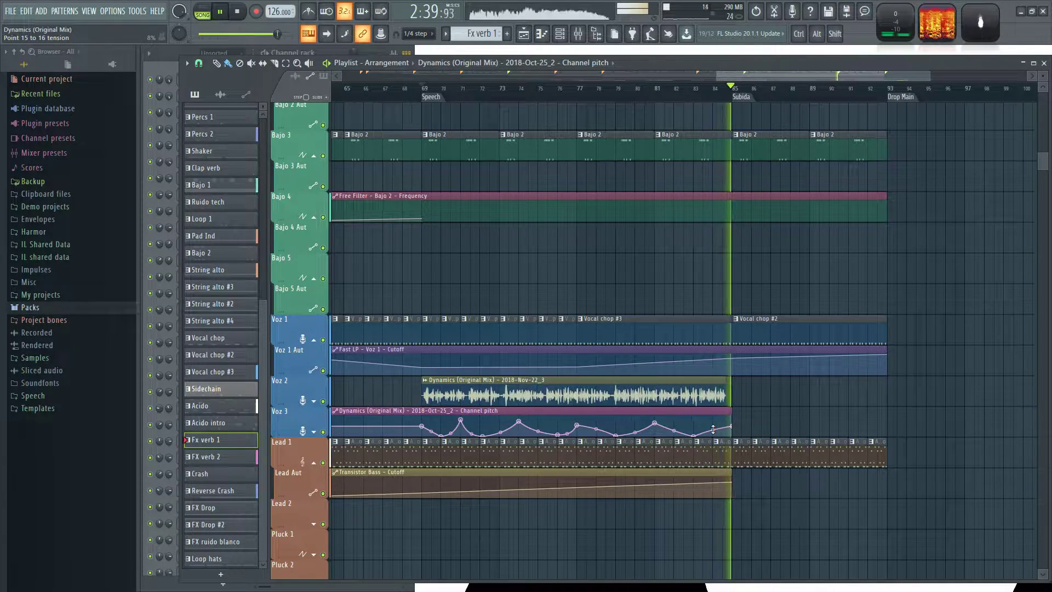
Add another FX ruido blanco clip on the FX 3 track at bar 89, directly after the one at Subida.
left_click_drag(792, 406, 663, 449)
scroll(734, 389, "down", 5)
scroll(740, 361, "down", 9)
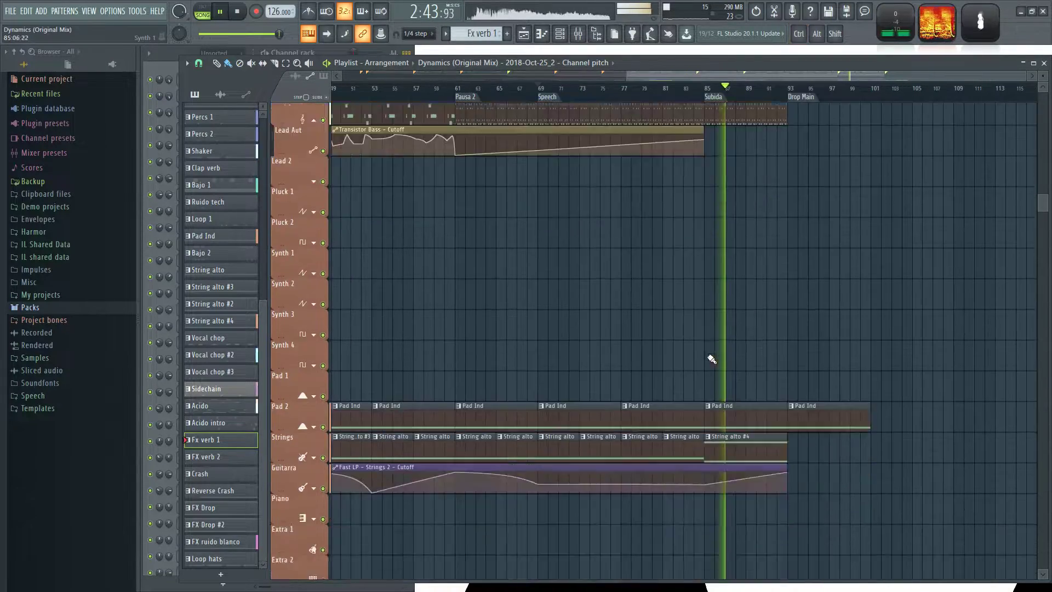
Bend the rise of the Fast LP - Strings 2 - Cutoff automation upward between the Subida and Drop Main markers.
scroll(766, 312, "down", 3)
scroll(732, 285, "up", 3, "ctrl")
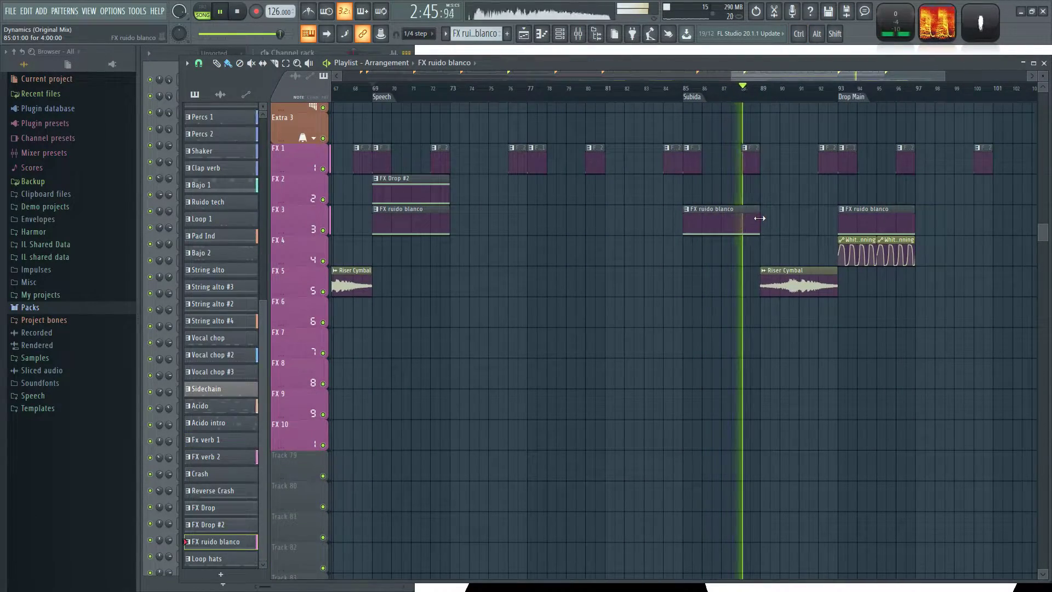
scroll(701, 355, "up", 10)
scroll(700, 355, "down", 3, "ctrl")
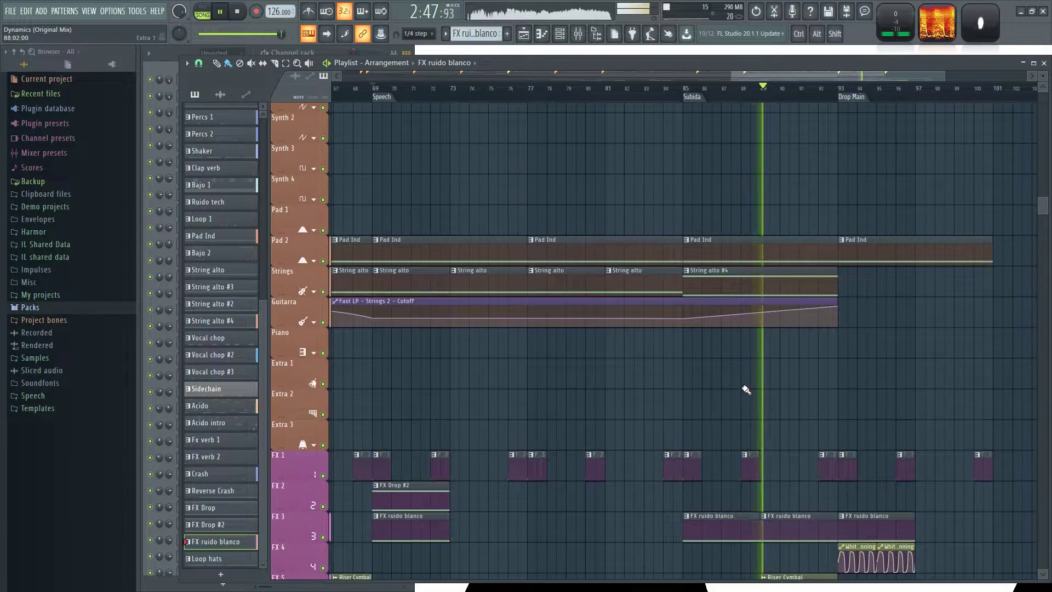
scroll(827, 346, "up", 2, "ctrl")
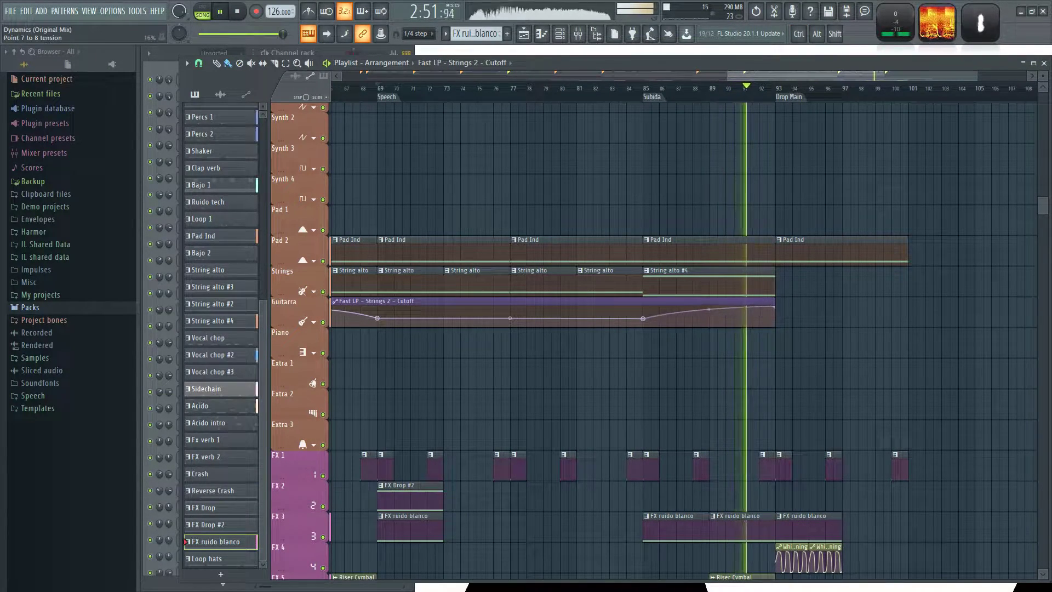
Stop playback and copy the Drop 1 percussion clips from the Kick through Loop 2 tracks, bars 45 to 61, to Drop Main at bar 93.
scroll(819, 400, "up", 17)
scroll(672, 436, "right", 3)
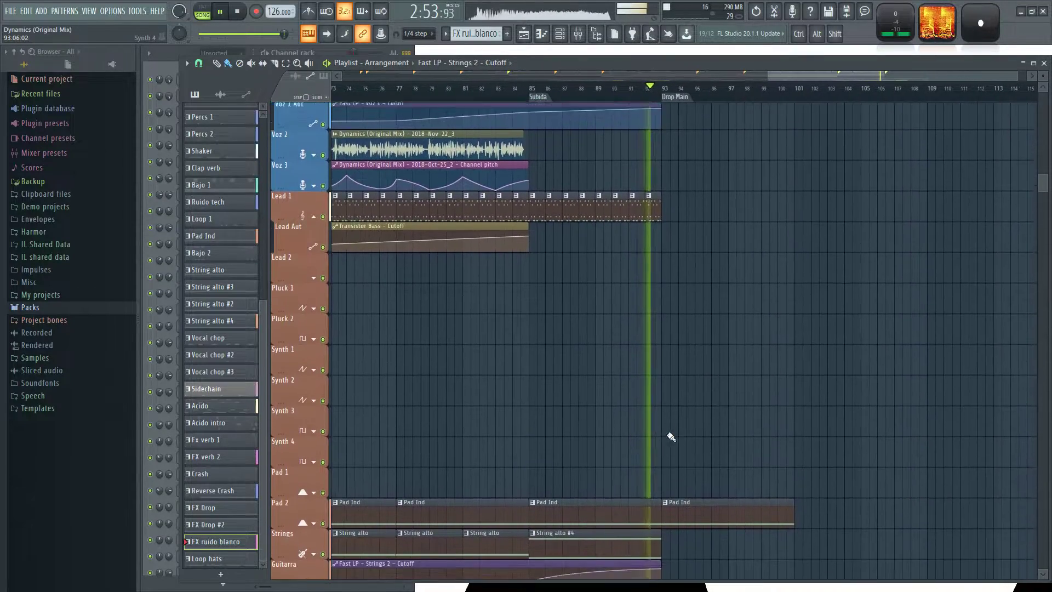
scroll(705, 437, "up", 8)
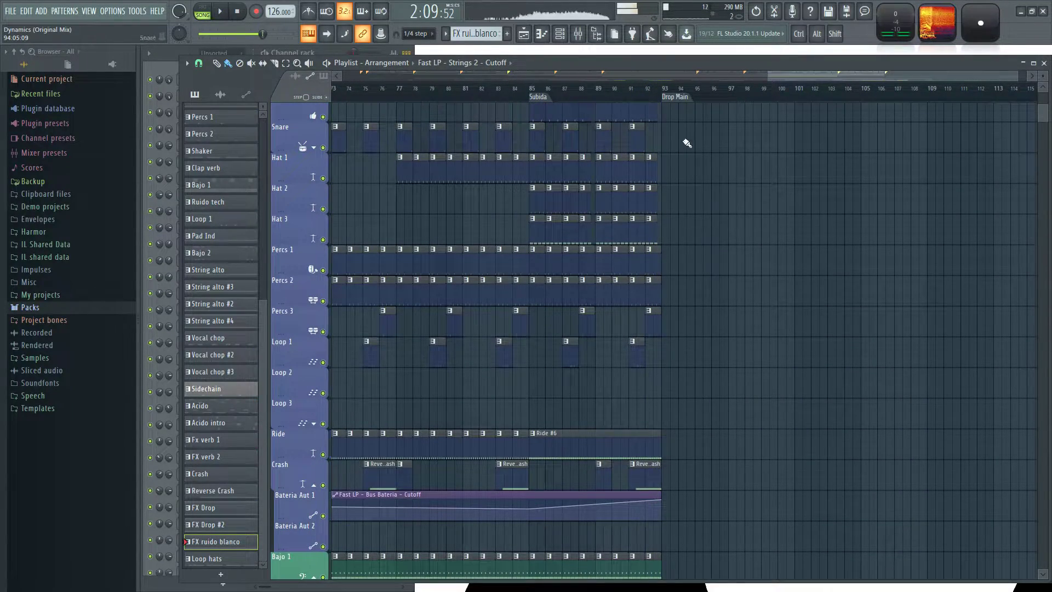
scroll(688, 208, "up", 5)
scroll(734, 293, "up", 1, "ctrl")
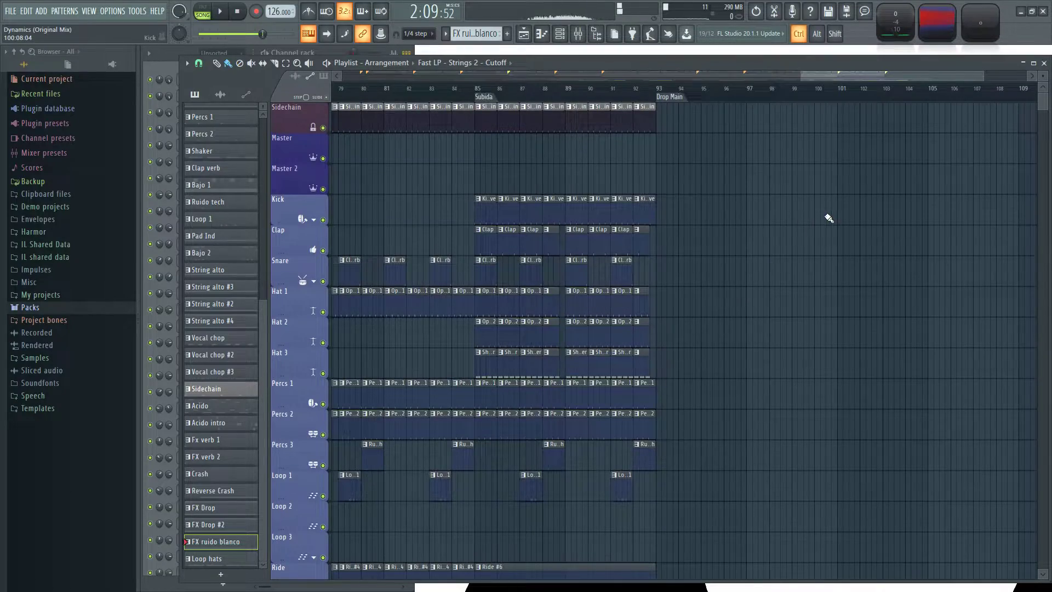
scroll(634, 204, "left", 10)
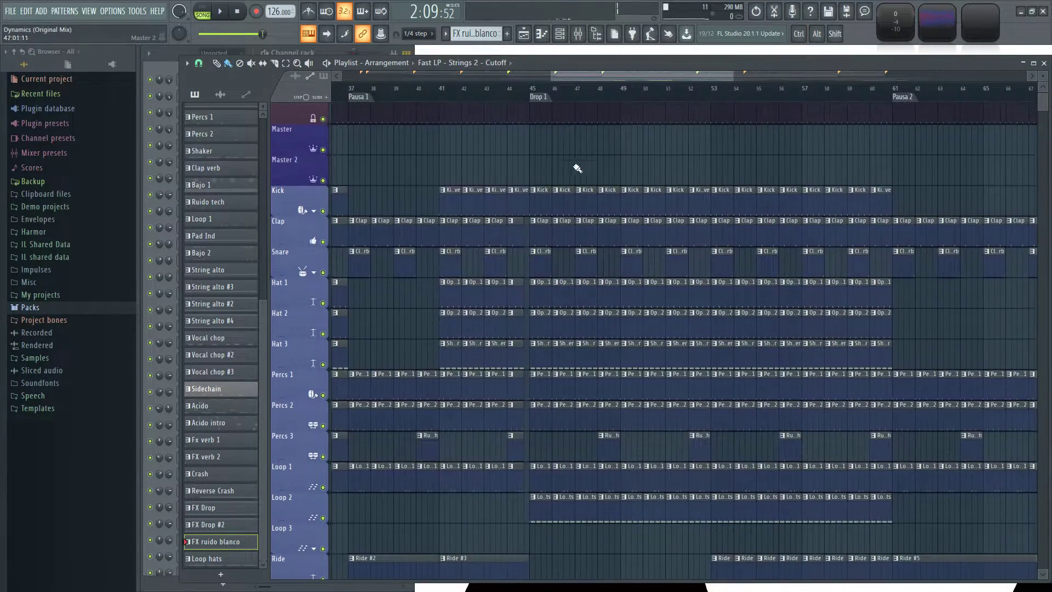
scroll(540, 179, "up", 1, "ctrl")
left_click_drag(538, 156, 407, 455)
key("ctrl+v")
left_click_drag(365, 424, 415, 428)
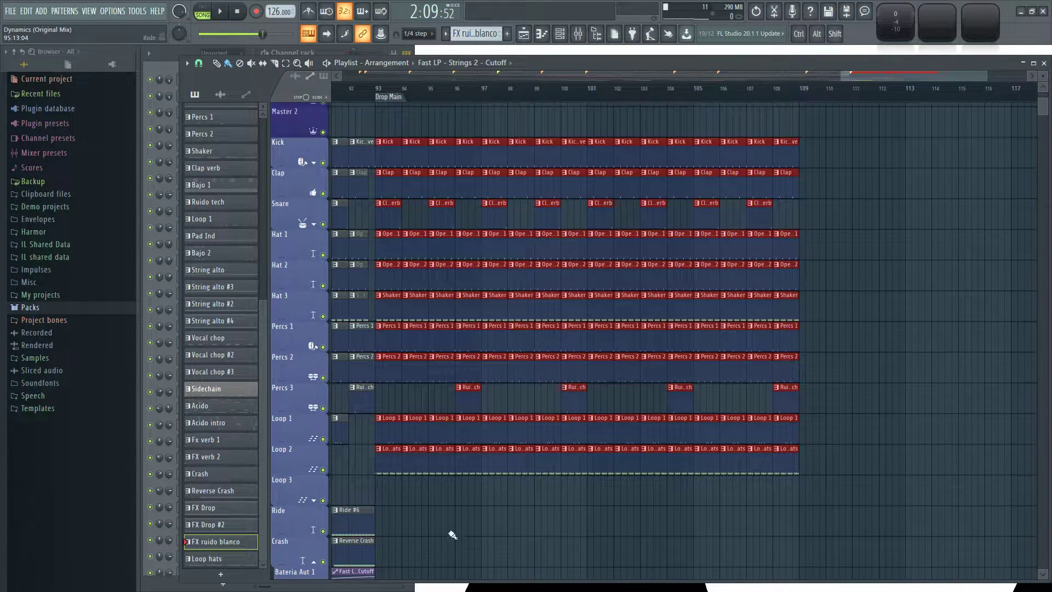
scroll(460, 438, "down", 5)
scroll(469, 345, "down", 3, "ctrl")
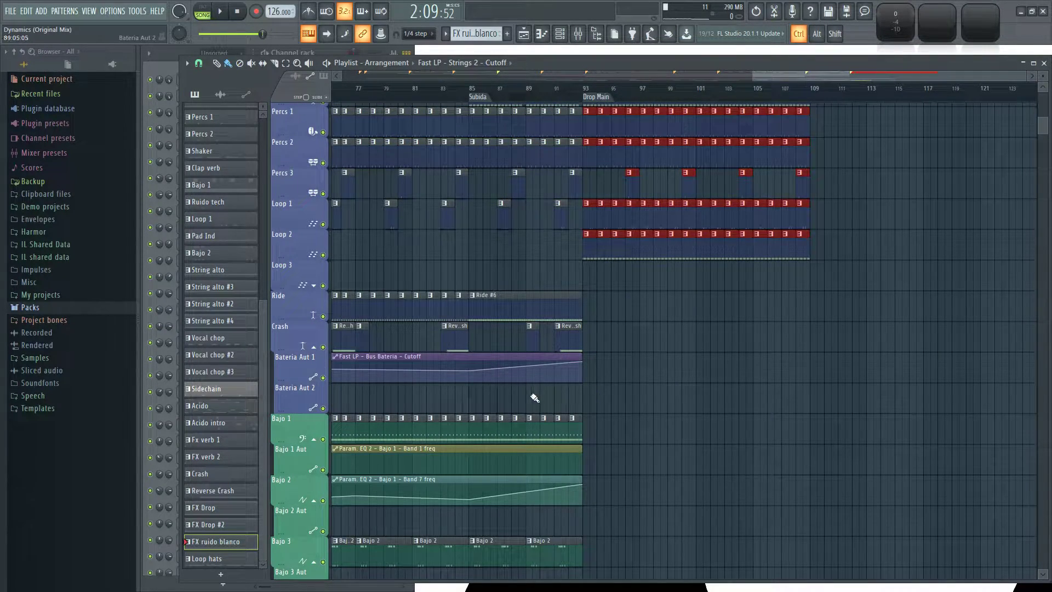
Fill the Bajo 1 track with Bajo 1 clips across Drop Main, from bar 93 to bar 109.
scroll(534, 397, "down", 4, "ctrl")
scroll(519, 395, "up", 4, "ctrl")
left_click_drag(688, 391, 401, 402)
left_click_drag(810, 402, 384, 402)
left_click_drag(716, 401, 609, 423)
scroll(609, 423, "up", 3, "ctrl")
scroll(610, 425, "down", 3)
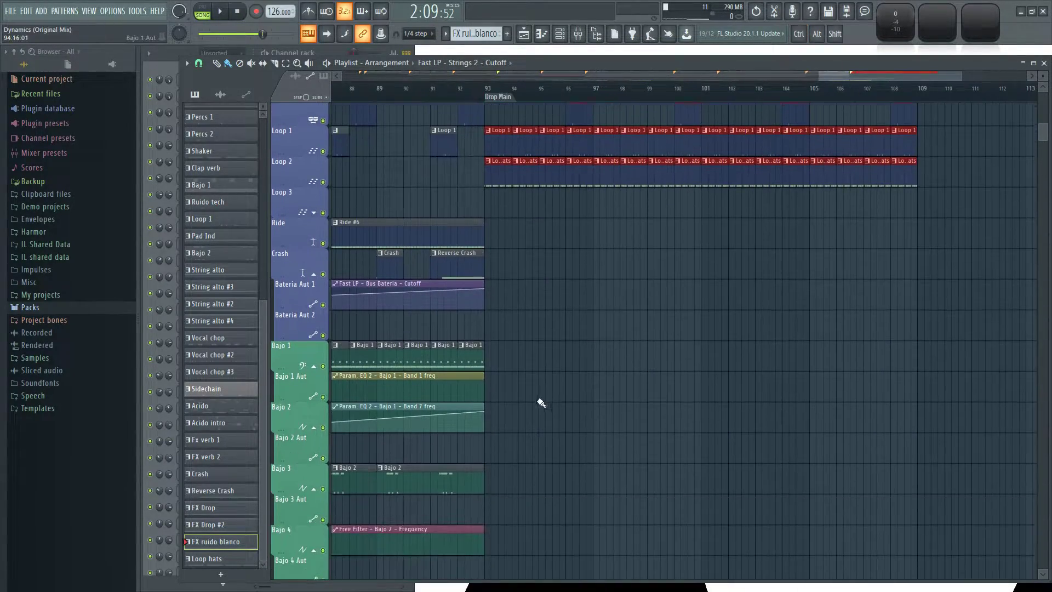
left_click(483, 347)
left_click_drag(489, 349, 782, 374)
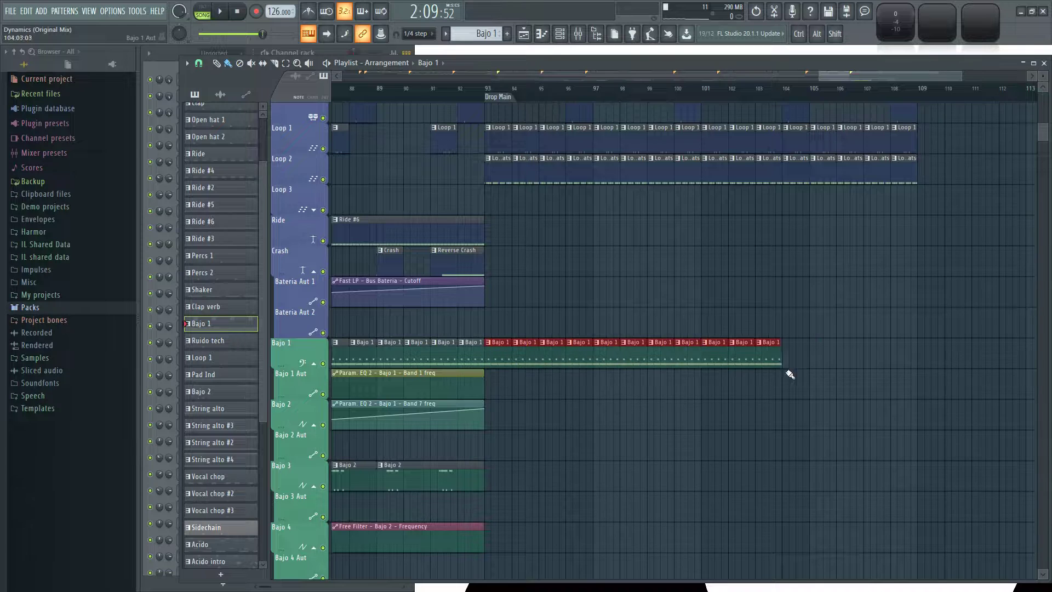
scroll(714, 460, "down", 1)
scroll(714, 461, "down", 2, "ctrl")
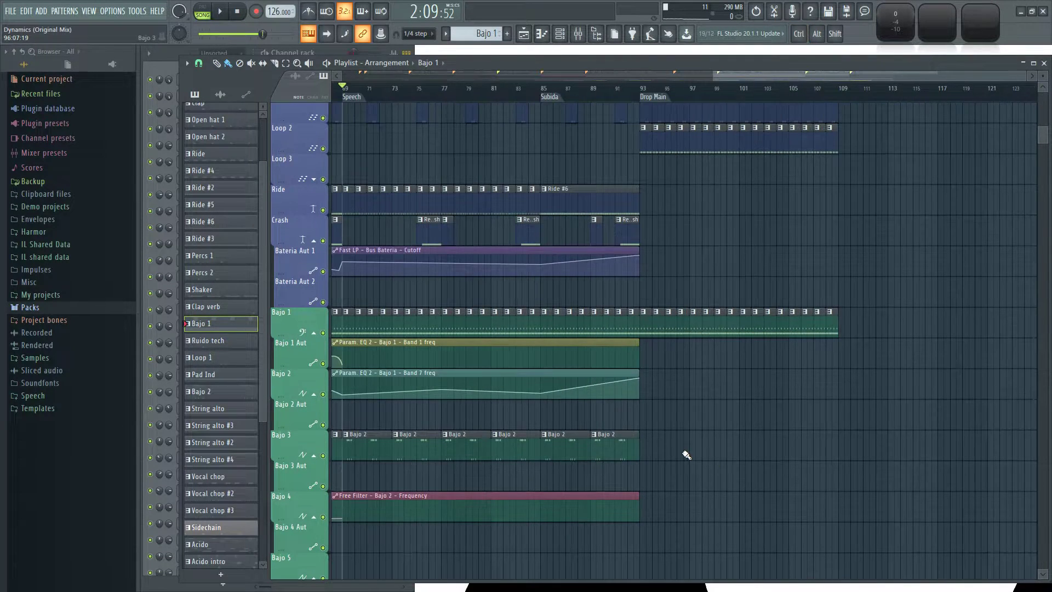
Continue the Bajo 2 clips on the Bajo 3 track and the Acido clips on the Lead 1 track from bar 93 to 109.
scroll(688, 454, "up", 1, "ctrl")
left_click(609, 447)
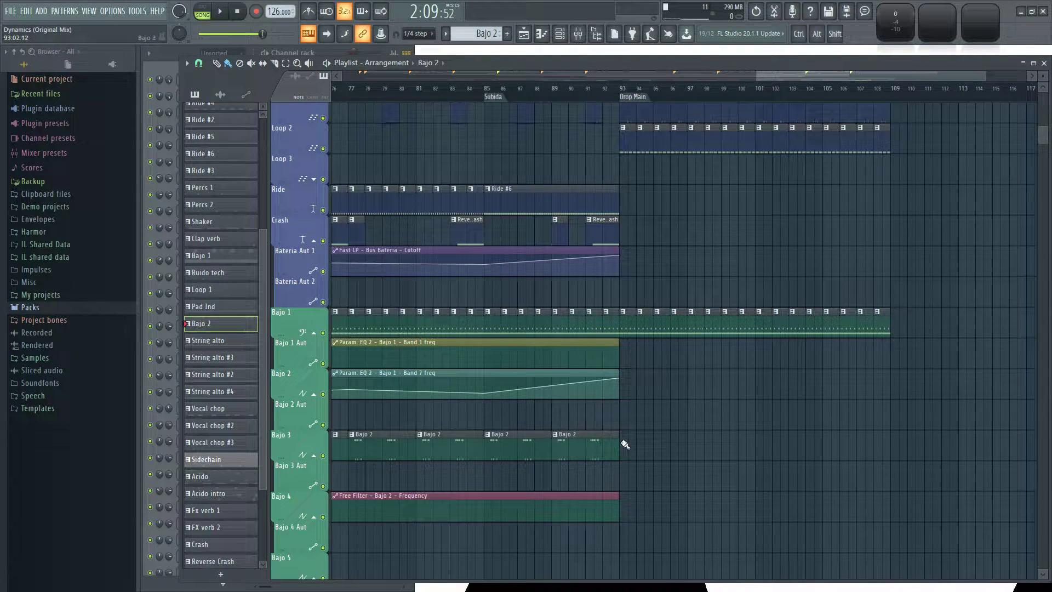
scroll(763, 387, "down", 4)
scroll(756, 400, "down", 1, "ctrl")
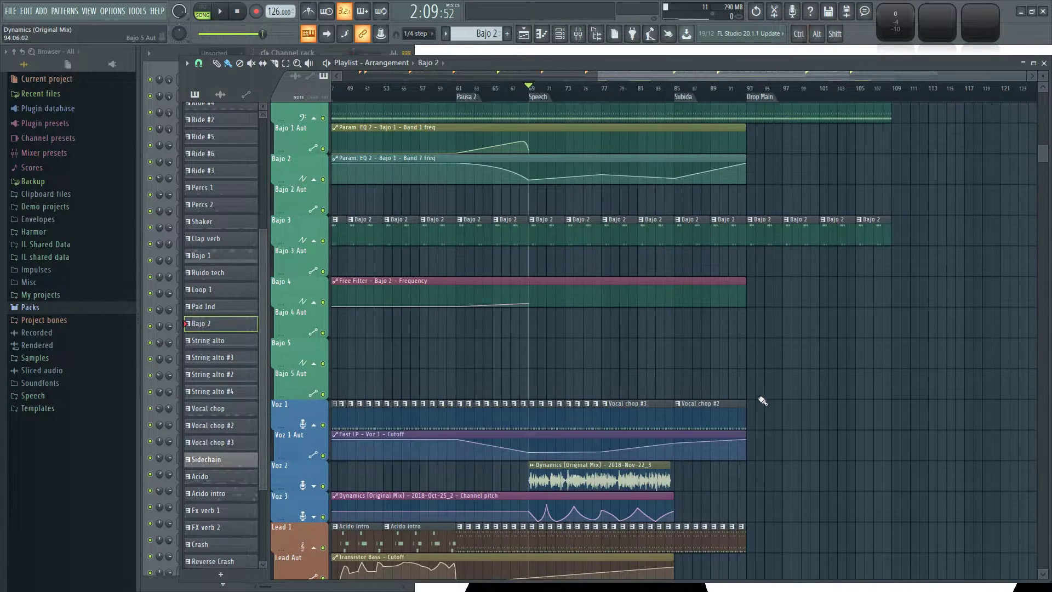
scroll(757, 425, "down", 1)
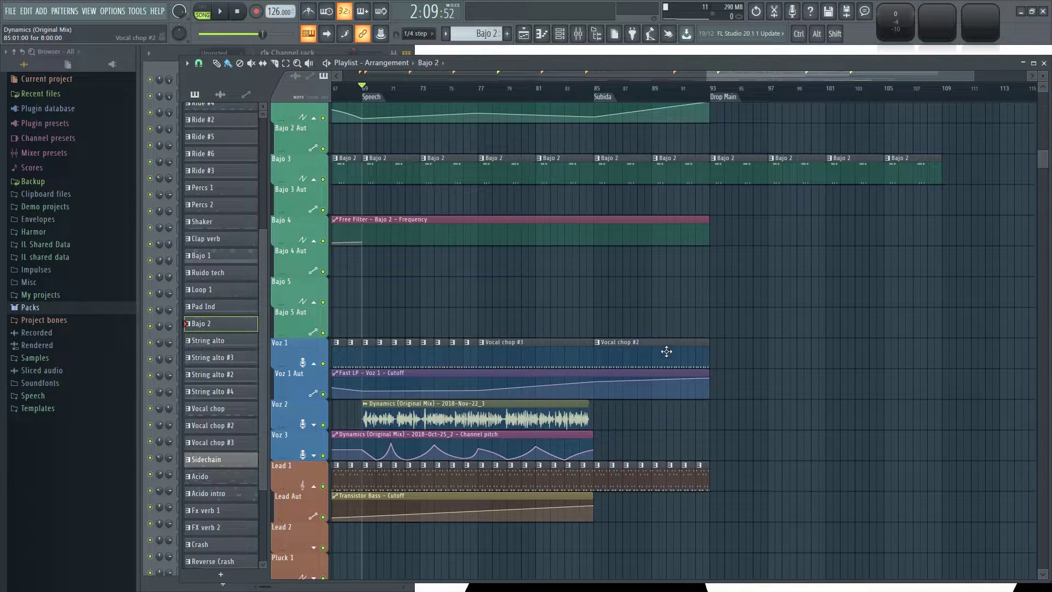
left_click(699, 479)
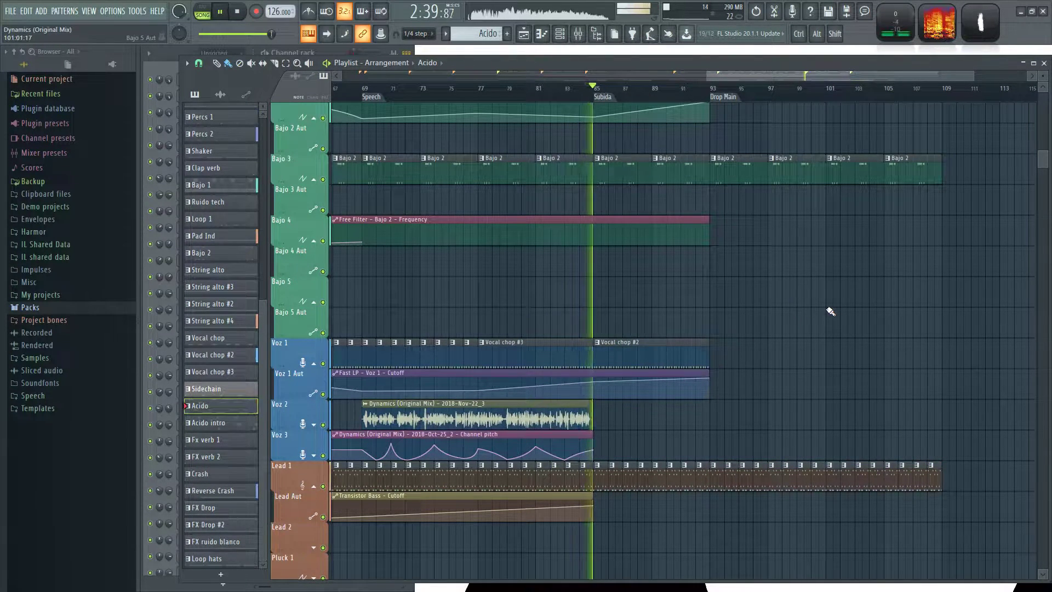
Review the clips on the FX 1 to FX 5 tracks across the arrangement up to Drop Main during playback.
scroll(822, 305, "down", 9)
scroll(784, 290, "down", 7)
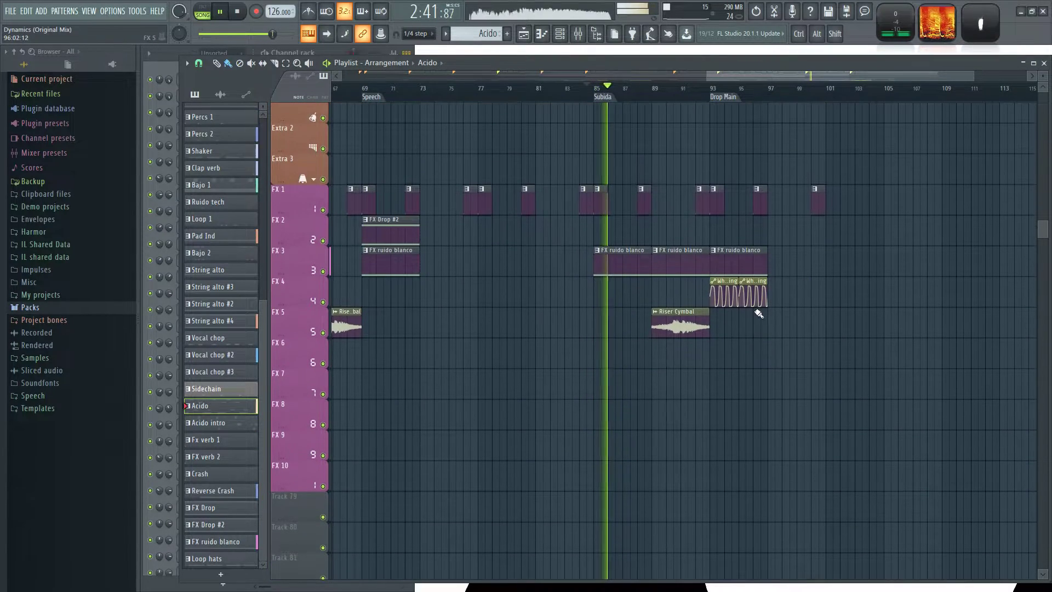
left_click_drag(498, 376, 602, 394)
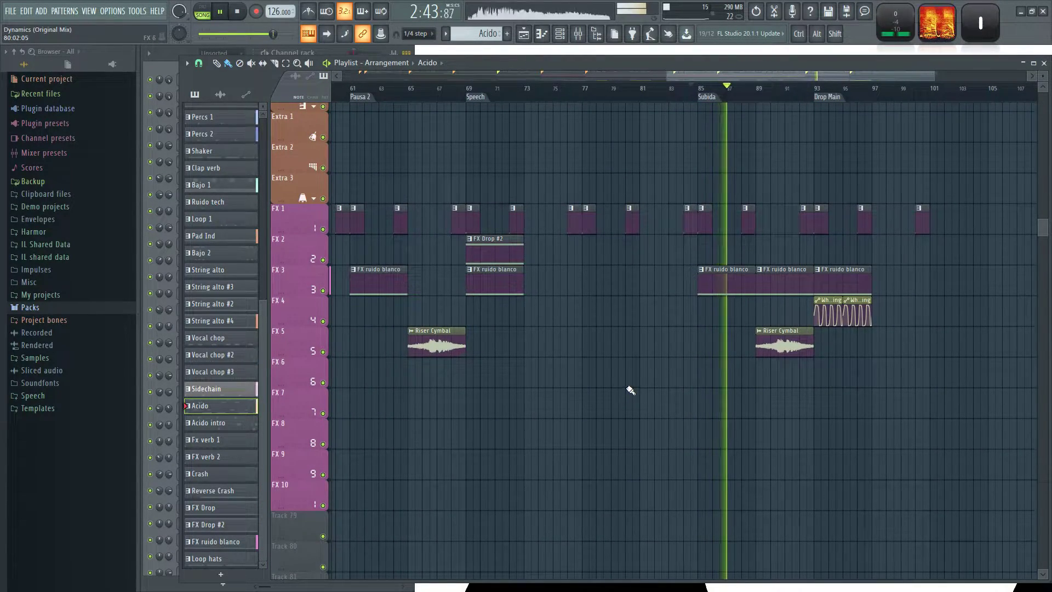
scroll(818, 410, "down", 5)
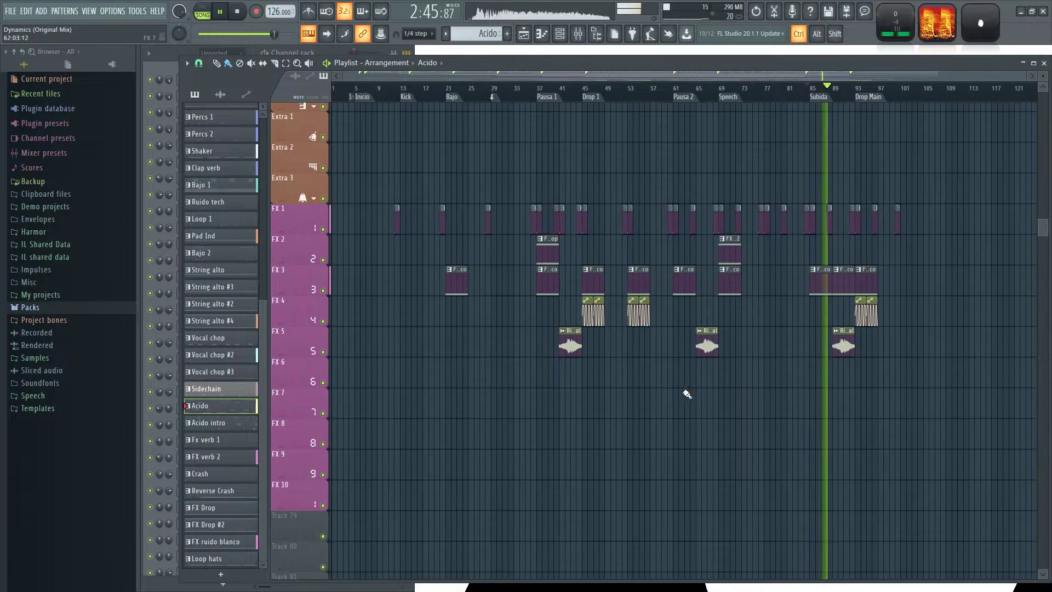
scroll(875, 410, "up", 3)
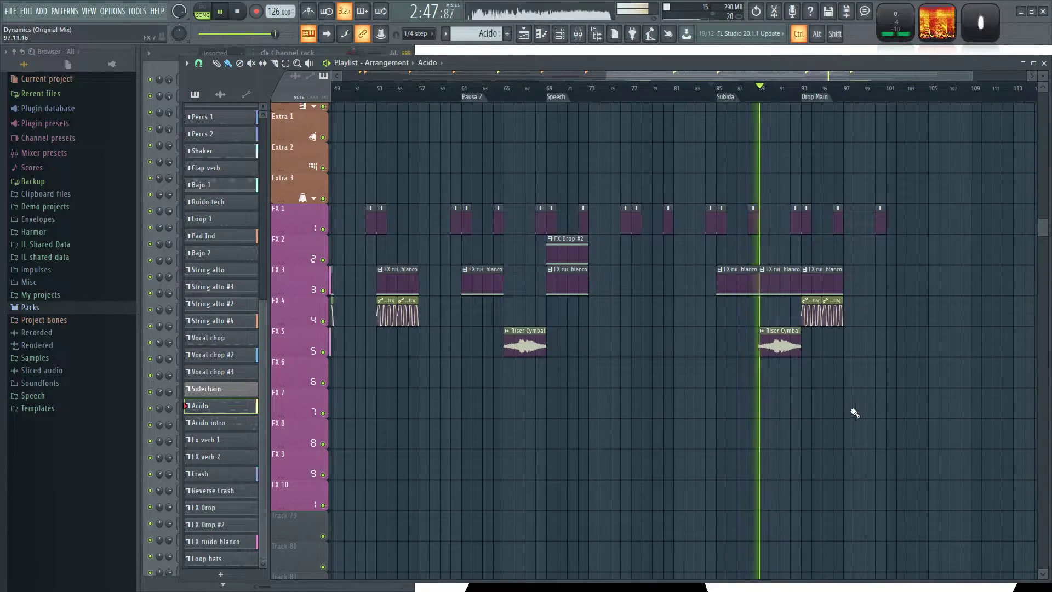
scroll(854, 413, "up", 5)
scroll(519, 430, "up", 10)
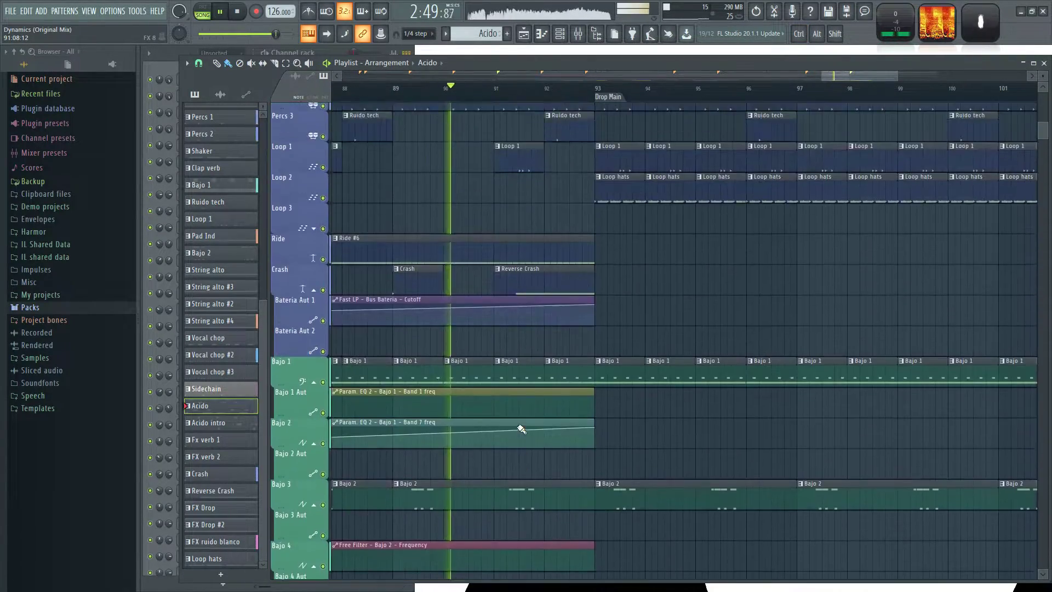
Select the shortened Clap, Open hat 1, Open hat 2 and Shaker clips in bar 88.
scroll(521, 429, "up", 6)
scroll(575, 493, "up", 4)
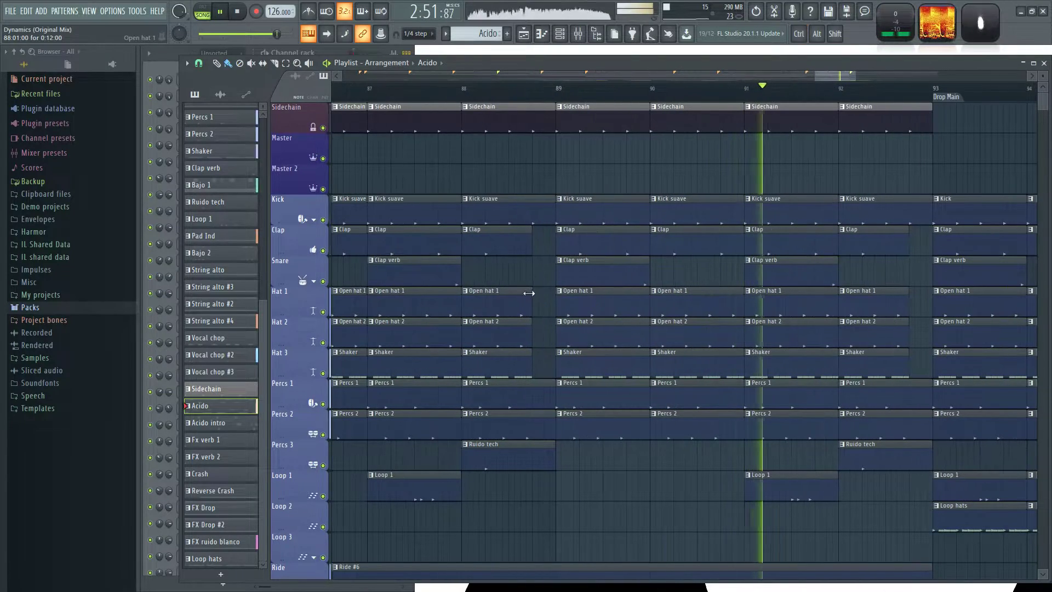
left_click_drag(501, 237, 523, 352)
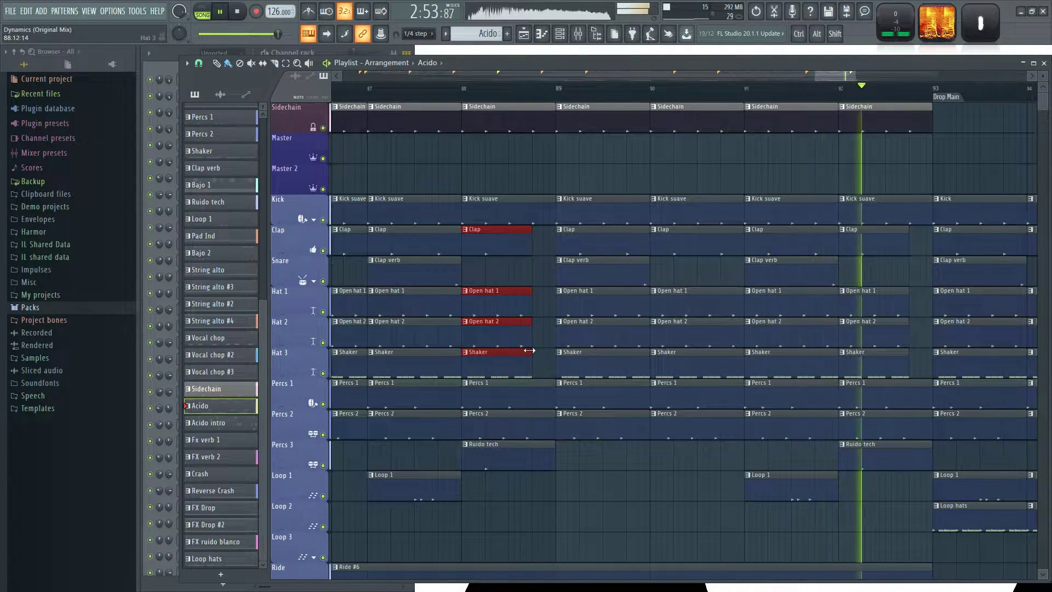
scroll(682, 526, "down", 5)
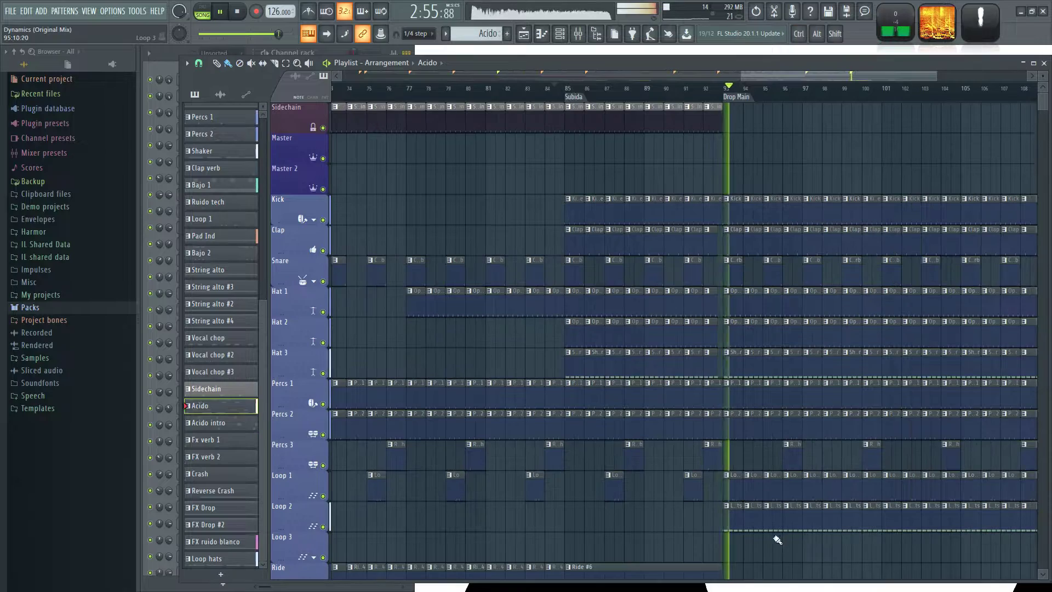
Fill the Sidechain track with Sidechain clips across Drop Main, from bar 93 to bar 109.
left_click_drag(779, 538, 662, 432)
scroll(622, 247, "up", 4)
left_click_drag(601, 127, 920, 131)
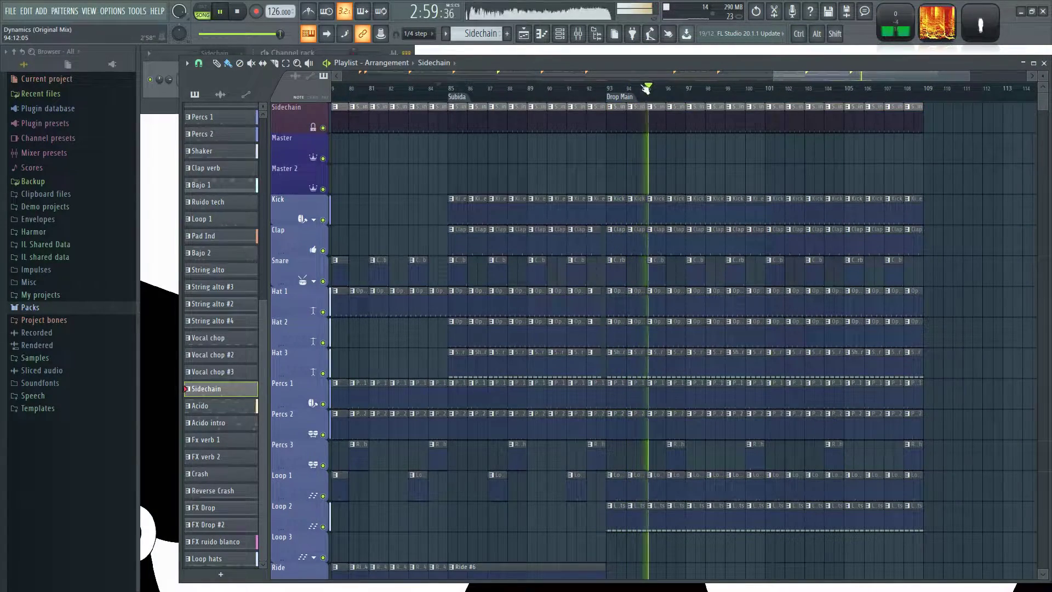
Place a song loop at the Drop Main marker at bar 93.
right_click(607, 97)
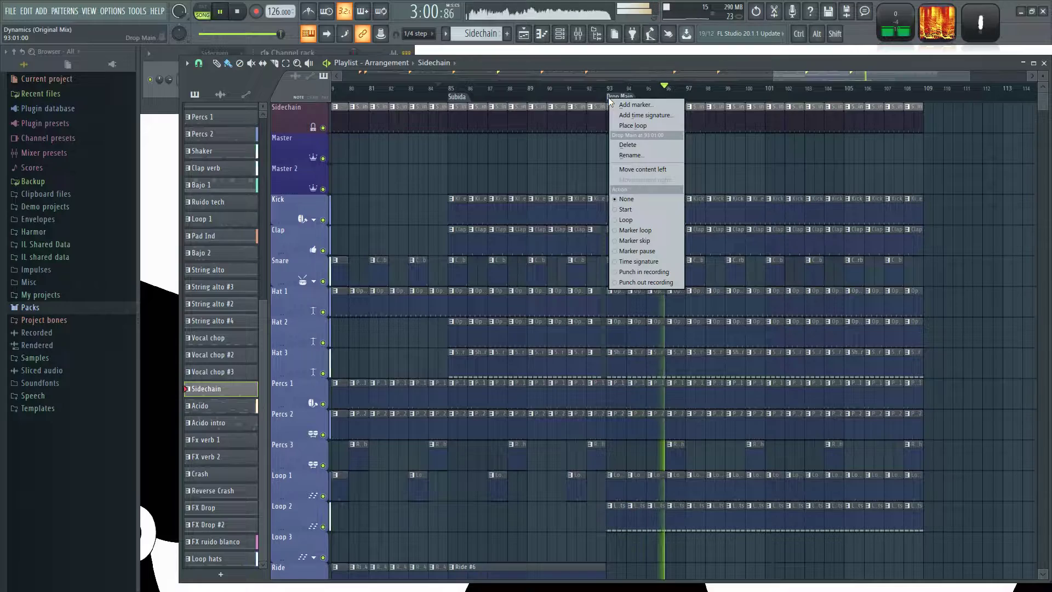
left_click(622, 127)
scroll(675, 160, "down", 2)
scroll(675, 148, "down", 6)
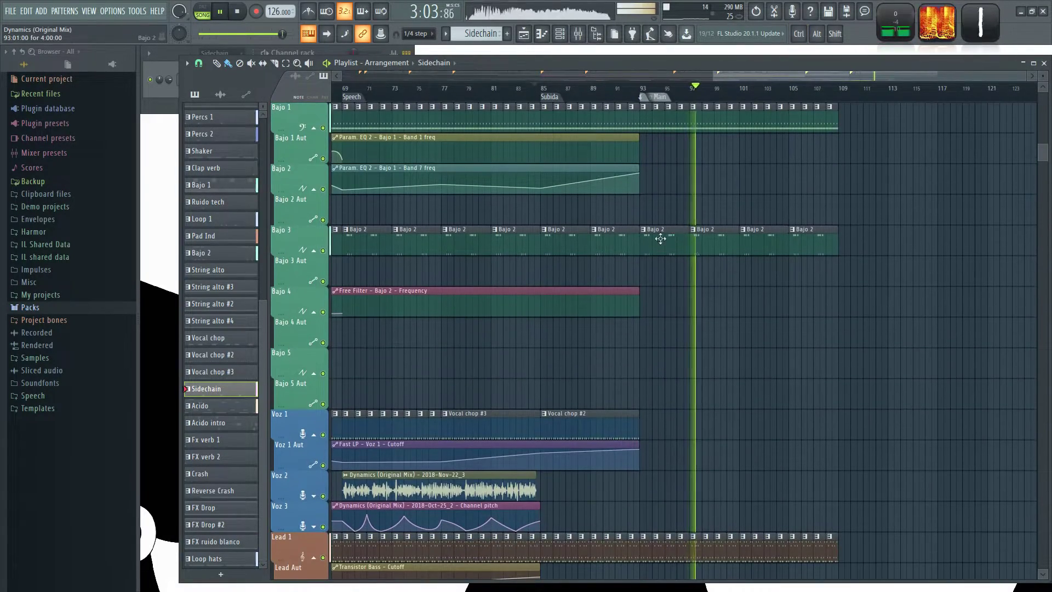
scroll(779, 336, "down", 3)
Stop playback at Drop 1 and extend the Param. EQ 2 - Bajo 1 - Band 1 freq automation clip to bar 109.
left_click(588, 90)
scroll(826, 403, "up", 2)
key("space")
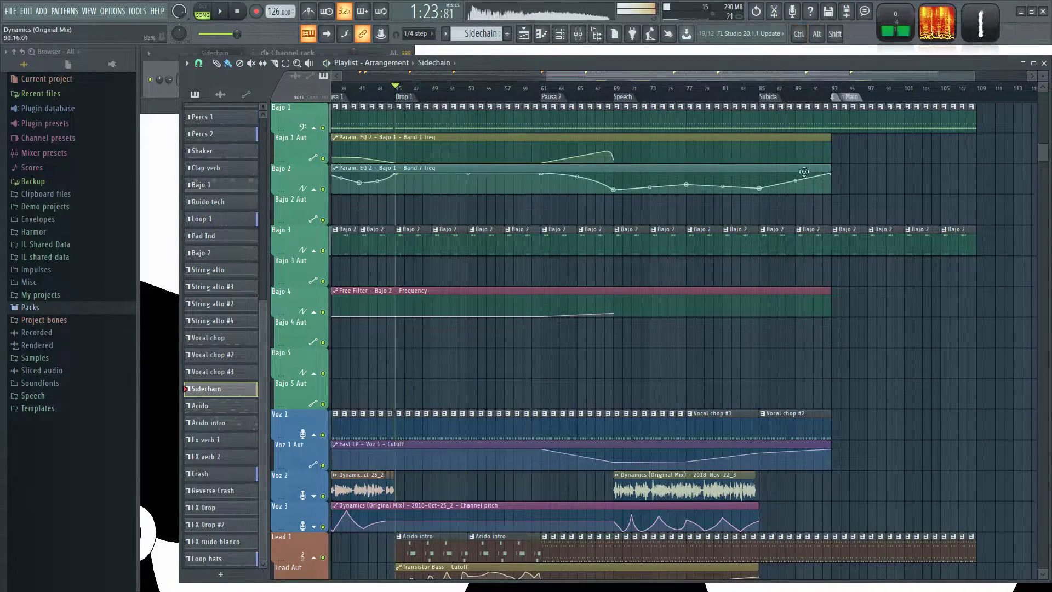
scroll(916, 183, "up", 1)
left_click_drag(889, 181, 1026, 277)
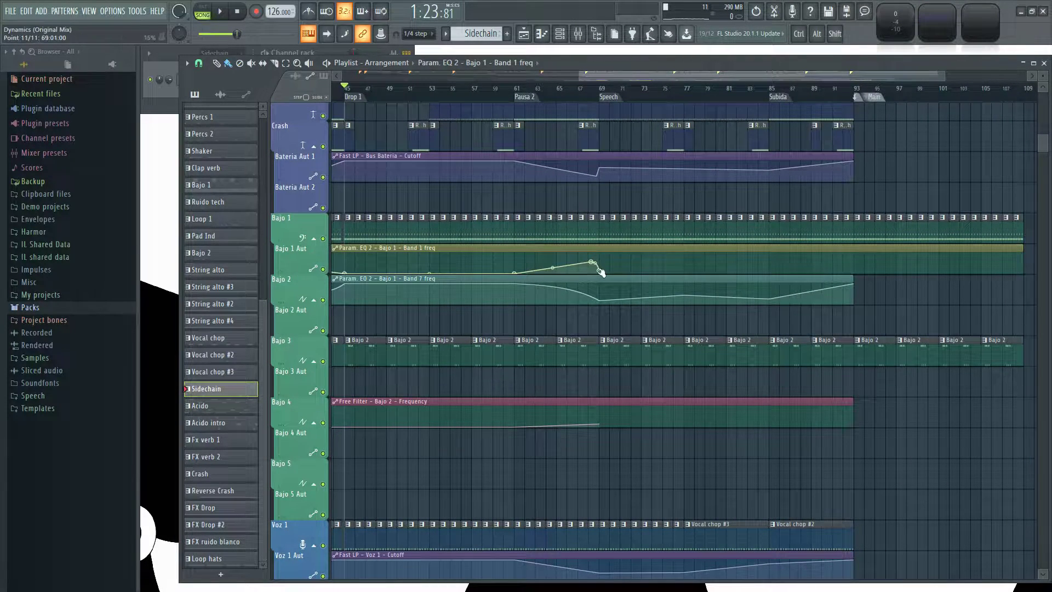
Add Band 1 freq automation points on Bajo 1 Aut that rise from bar 89 and fall back sharply at Drop Main.
right_click(600, 272)
left_click(624, 431)
scroll(802, 267, "up", 2)
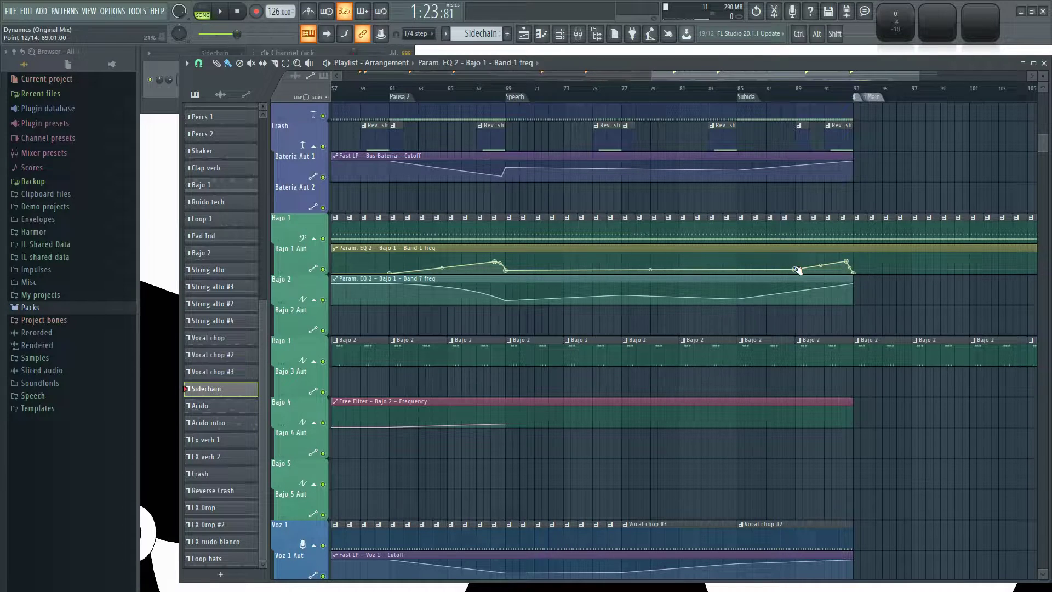
Play the transition from about bar 92 and curve the final fall of the Band 1 freq automation into Drop Main.
left_click(839, 91)
key("space")
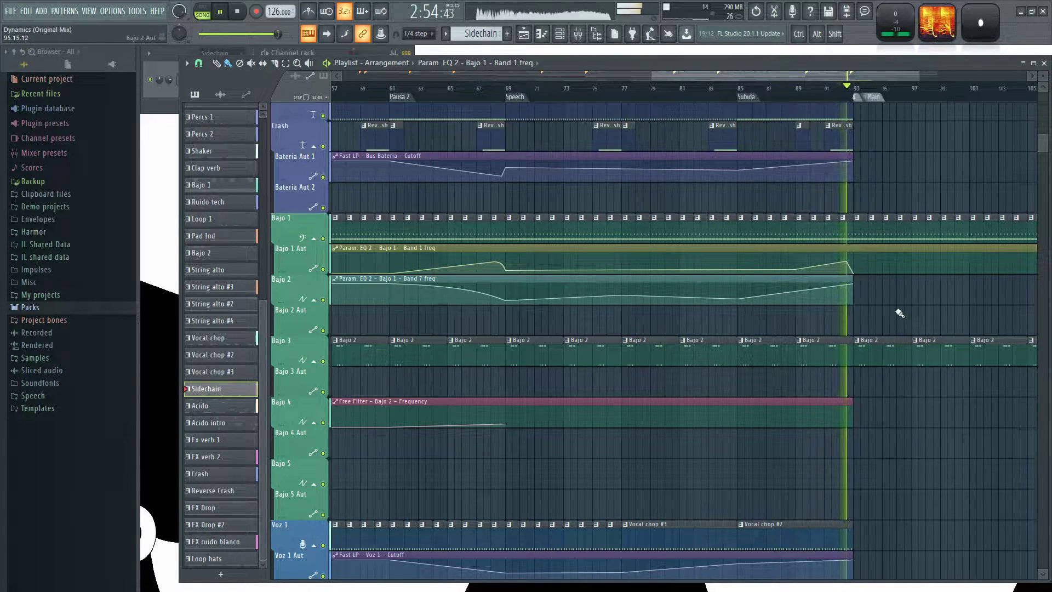
scroll(876, 293, "up", 5)
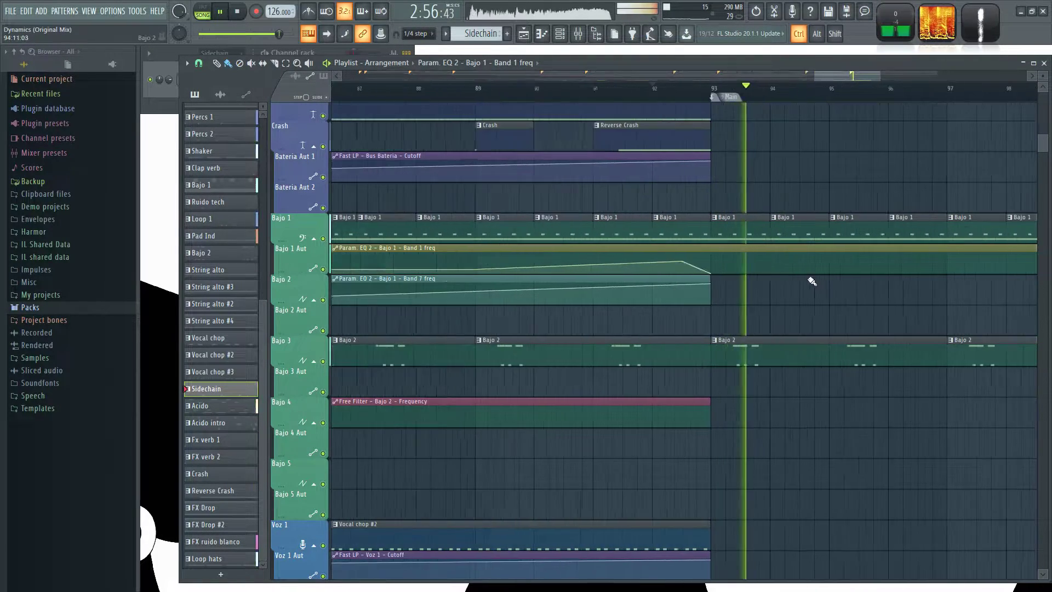
left_click(610, 86)
scroll(803, 427, "down", 5)
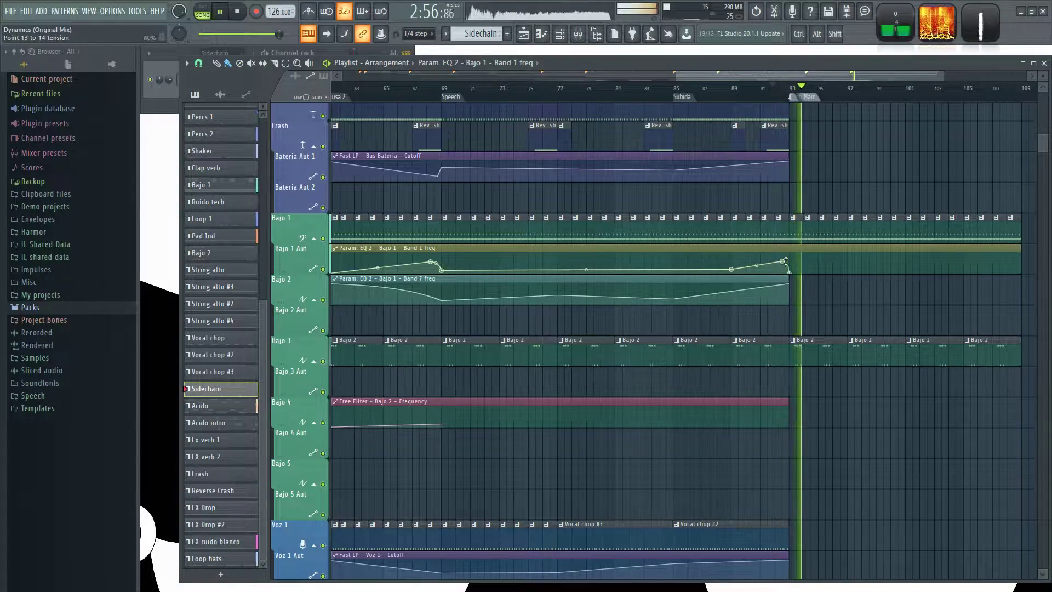
Extend the Free Filter - Bajo 2 - Frequency automation clip to bar 109, holding its level until Subida and lowering it towards Drop Main.
scroll(855, 446, "down", 4)
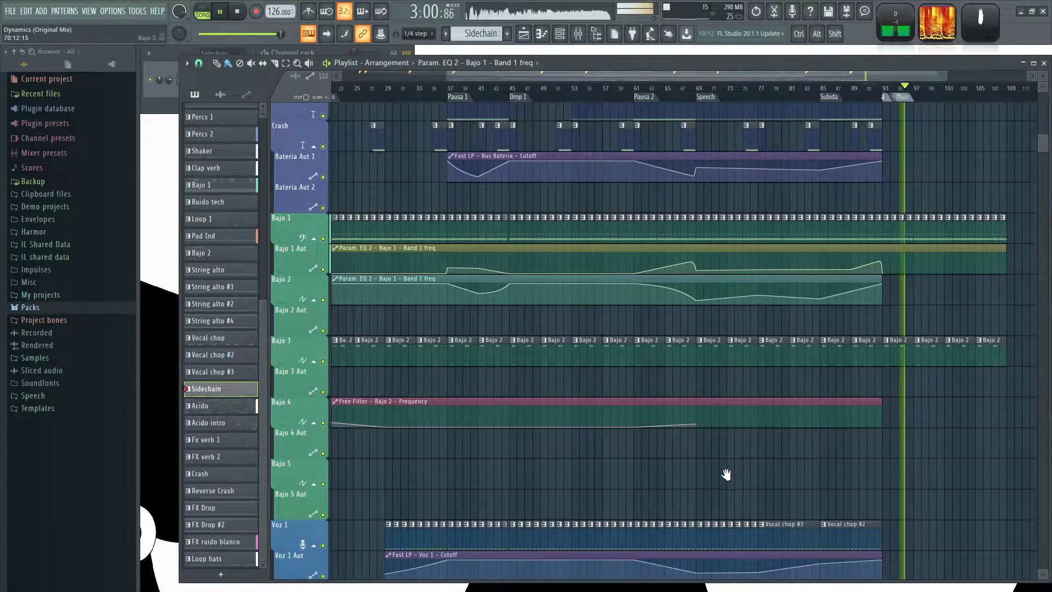
scroll(794, 460, "up", 2)
scroll(820, 453, "down", 1)
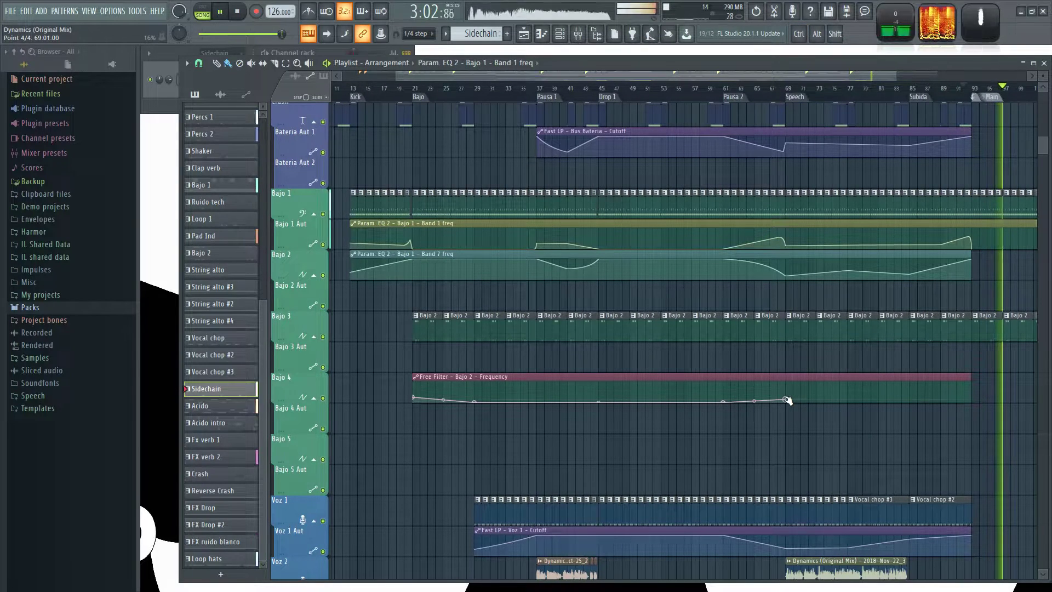
left_click_drag(854, 440, 688, 448)
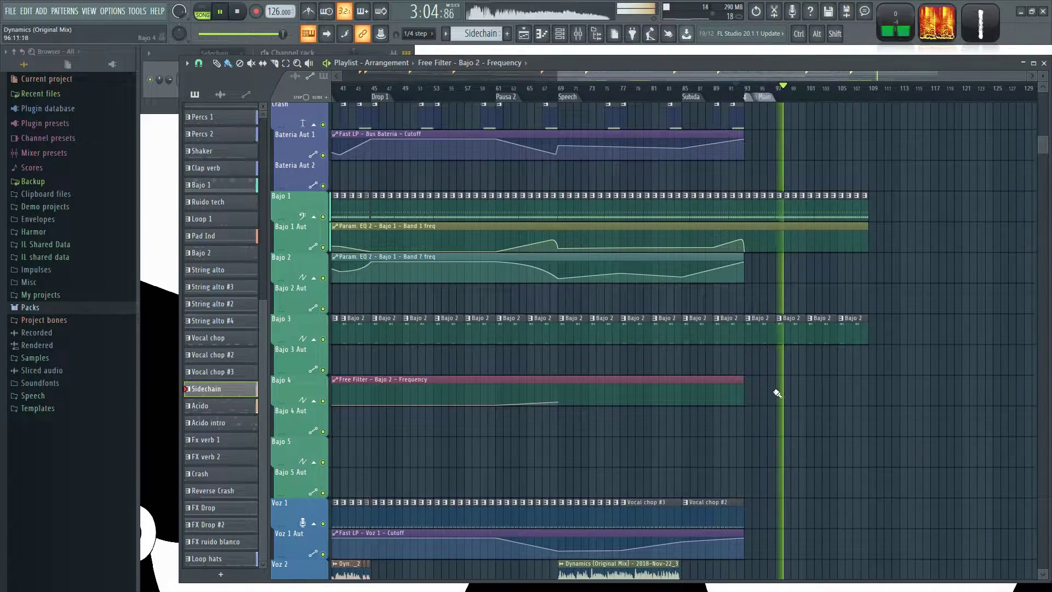
left_click_drag(744, 380, 855, 406)
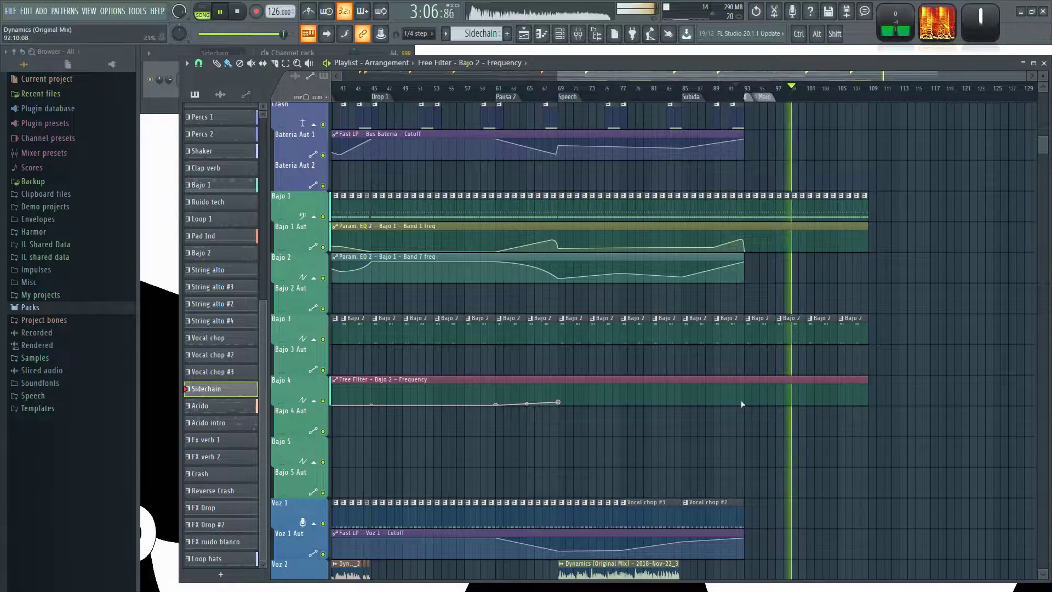
scroll(731, 438, "down", 2, "ctrl")
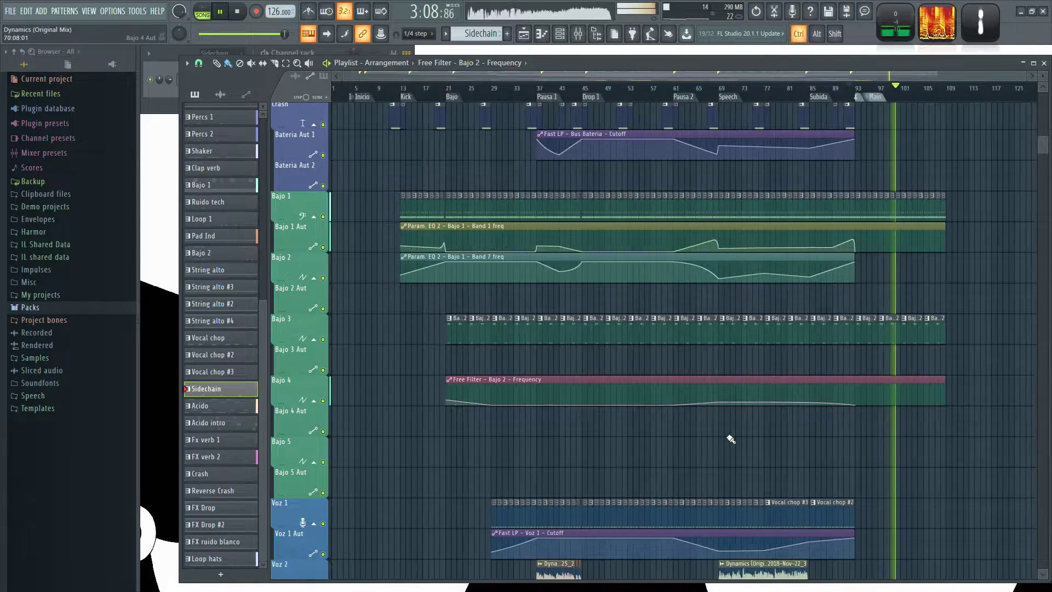
Stop playback and extend the Transistor Bass - Cutoff automation clip on Lead Aut to bar 109.
scroll(920, 460, "up", 2, "ctrl")
scroll(851, 405, "down", 3)
left_click_drag(898, 327, 870, 332)
key("space")
scroll(704, 531, "up", 1, "ctrl")
left_click_drag(658, 528, 489, 442)
left_click_drag(514, 391, 791, 425)
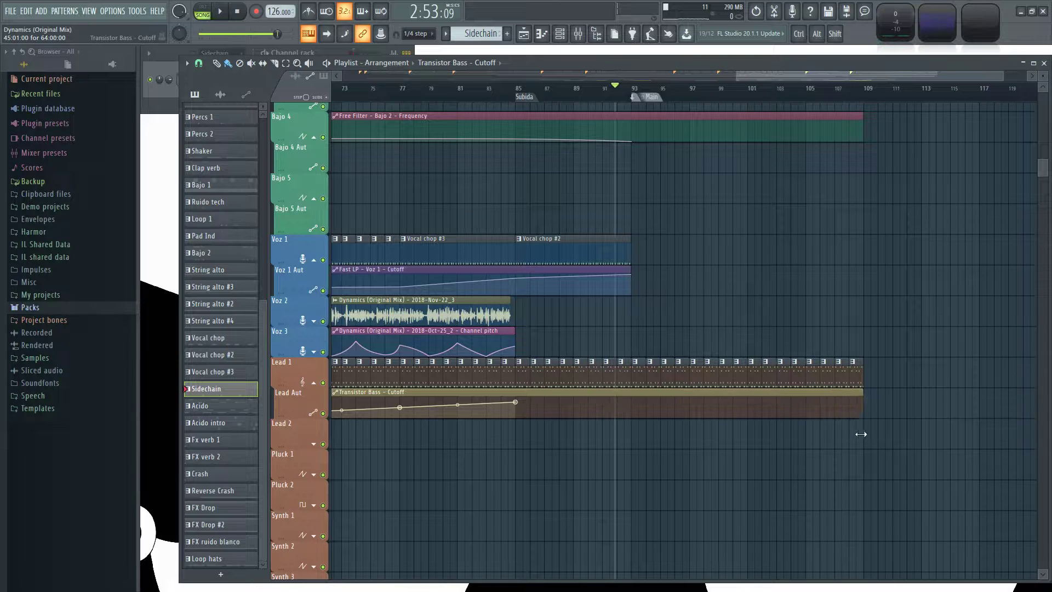
Play from just before Subida and add Transistor Bass - Cutoff points, dipping to 55% at bar 89 and rising to bar 93.
scroll(504, 417, "up", 1, "ctrl")
scroll(558, 365, "up", 1, "ctrl")
left_click(499, 92)
key("space")
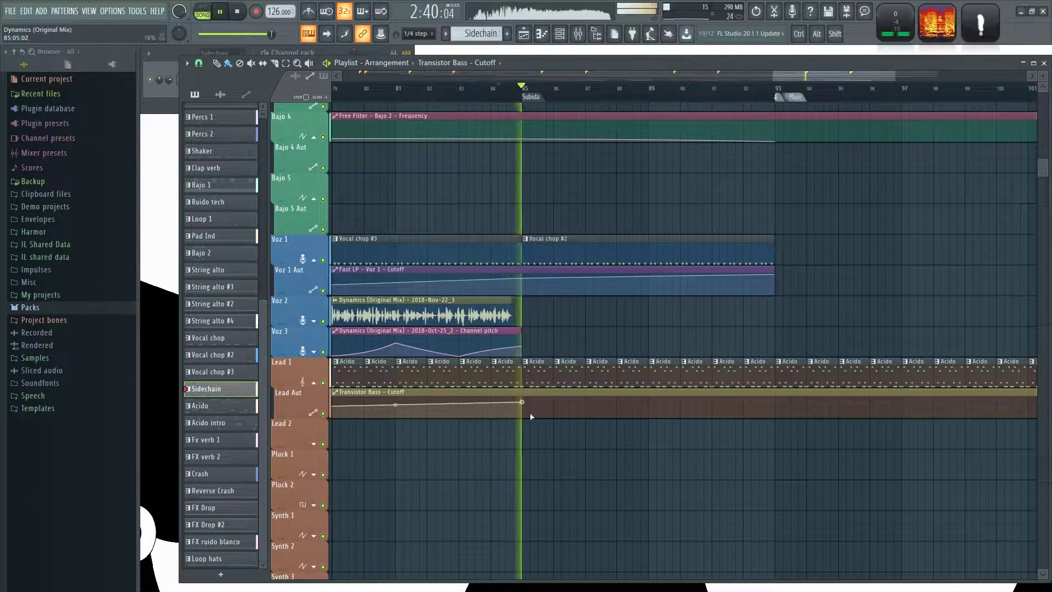
right_click(648, 407)
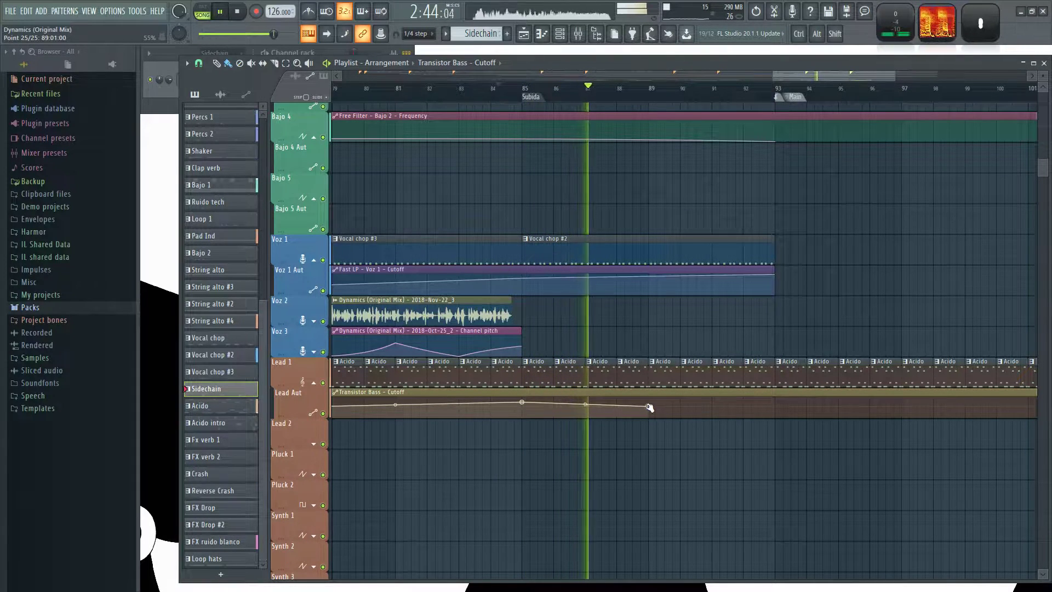
right_click(775, 397)
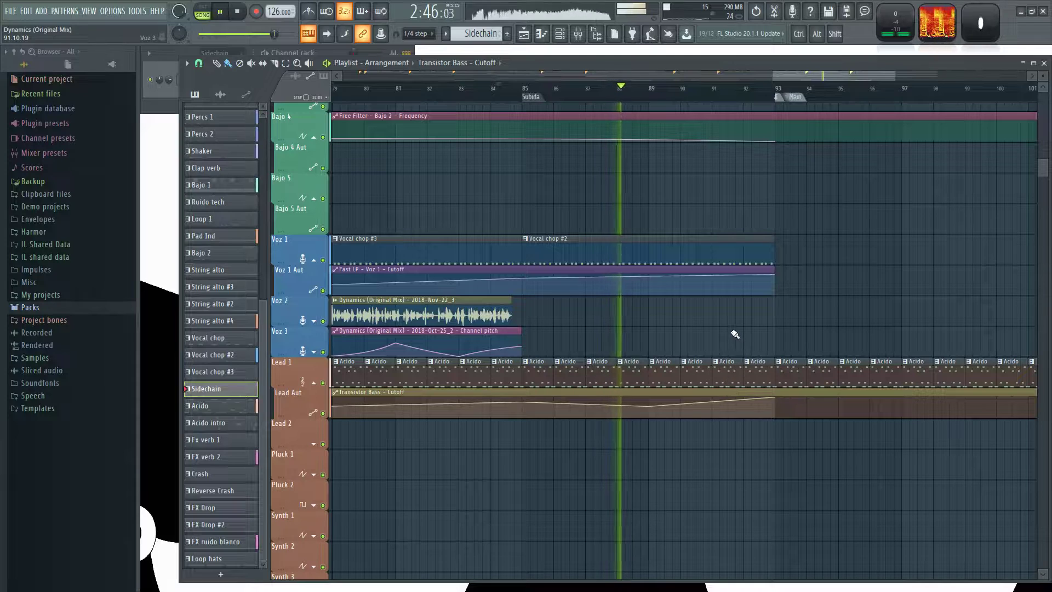
scroll(761, 346, "down", 1)
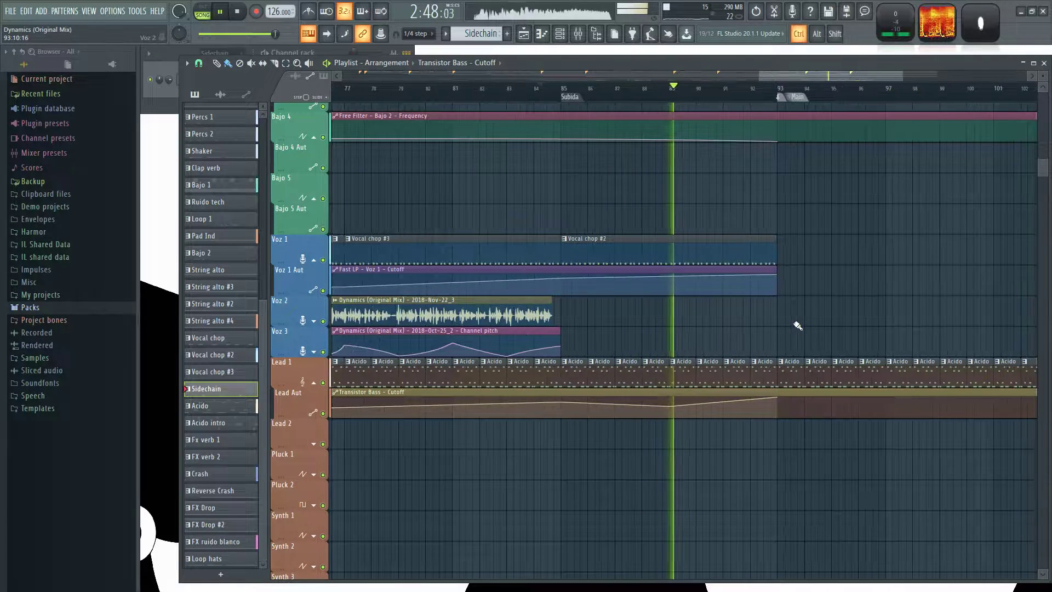
left_click_drag(891, 313, 740, 349)
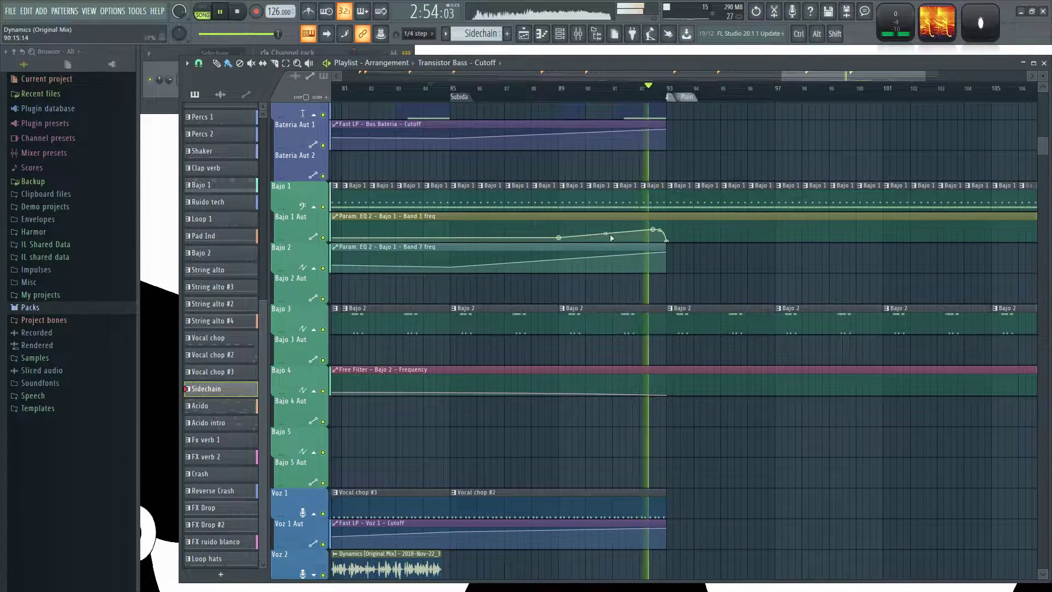
Fill the Voz 1 track with Vocal chop clips from bar 93 to bar 109 and stop playback.
scroll(776, 474, "down", 1)
scroll(776, 474, "down", 1)
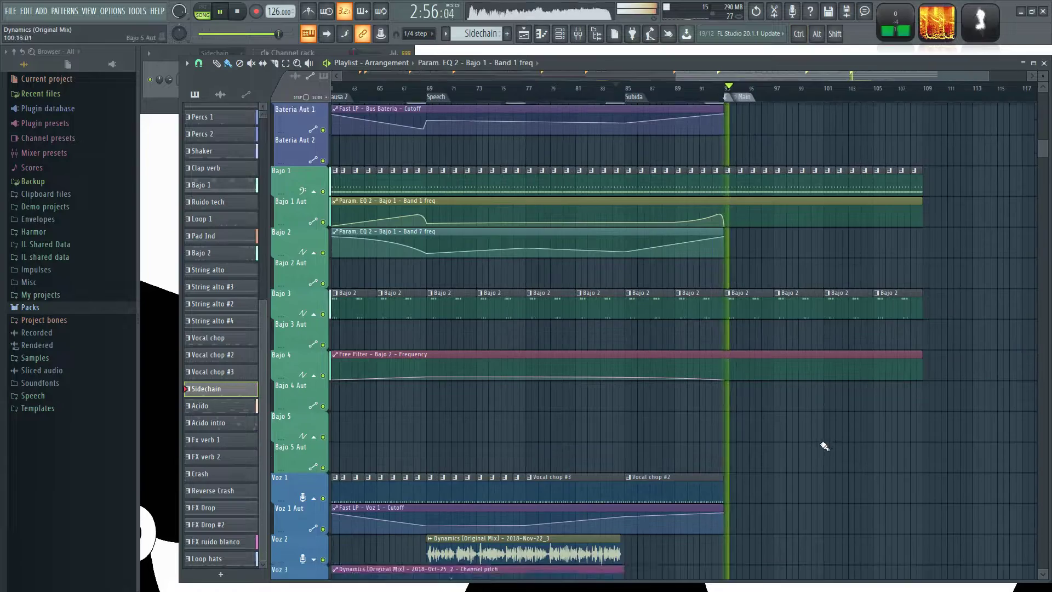
scroll(824, 445, "down", 3)
left_click(433, 321)
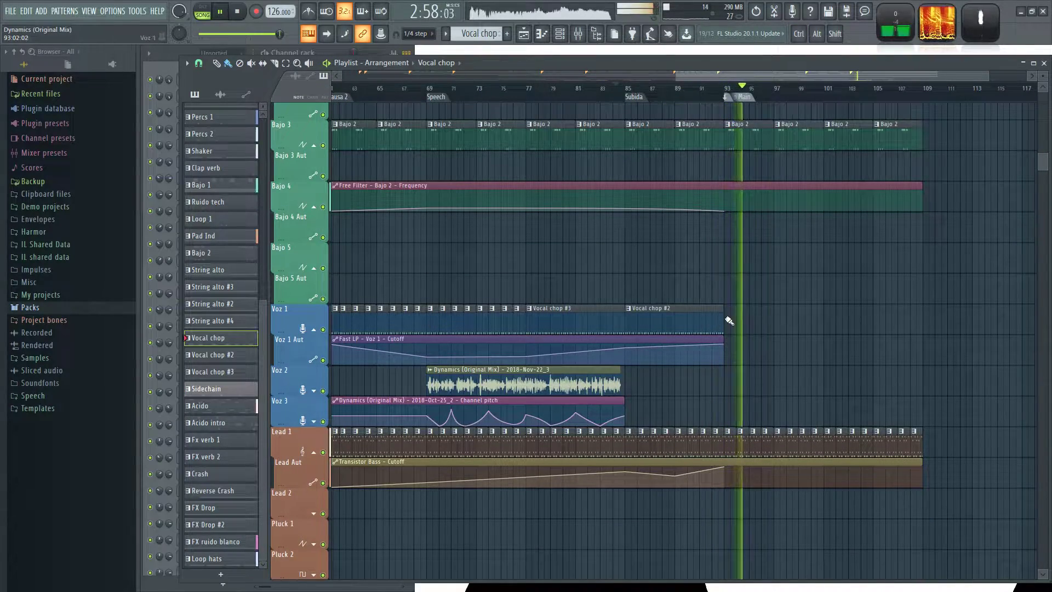
left_click_drag(916, 319, 916, 322)
scroll(912, 376, "up", 2)
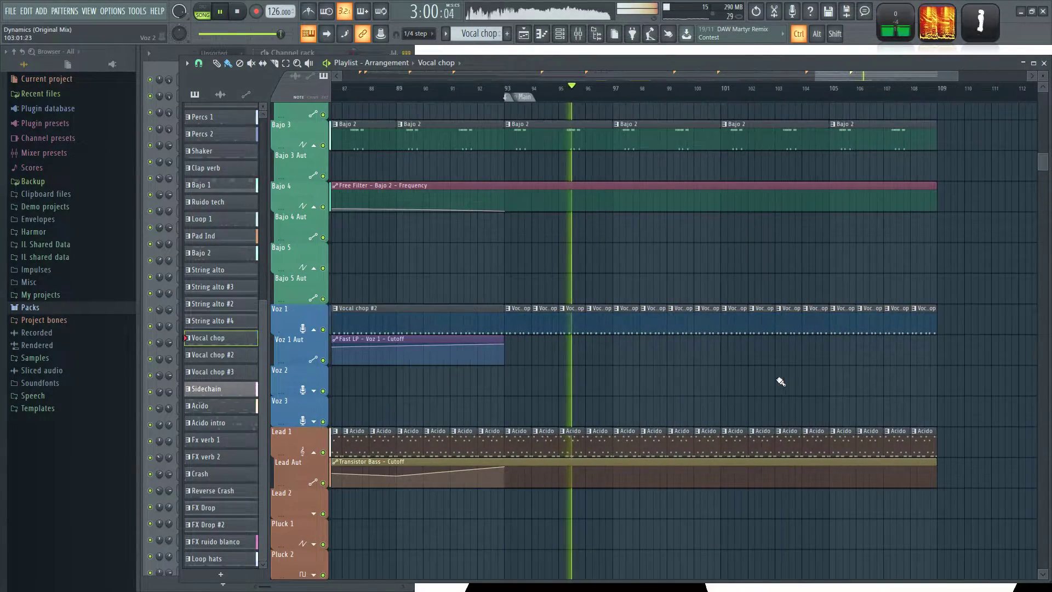
scroll(731, 389, "down", 3)
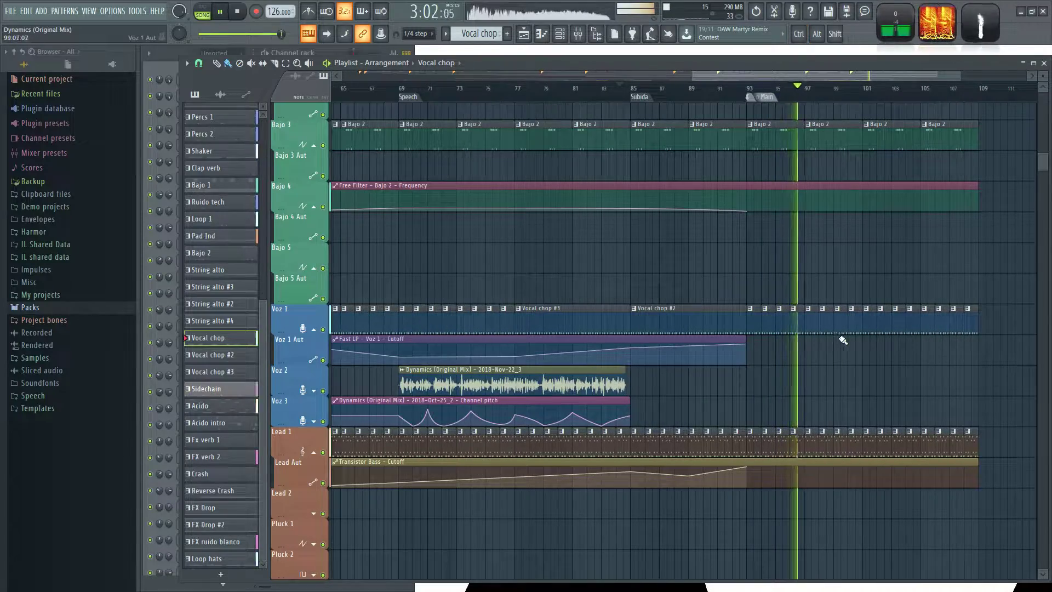
key("space")
Review the drum, bass and voice tracks between Speech and Drop Main and save the project.
scroll(821, 346, "up", 5)
scroll(929, 350, "down", 2)
scroll(926, 351, "up", 4)
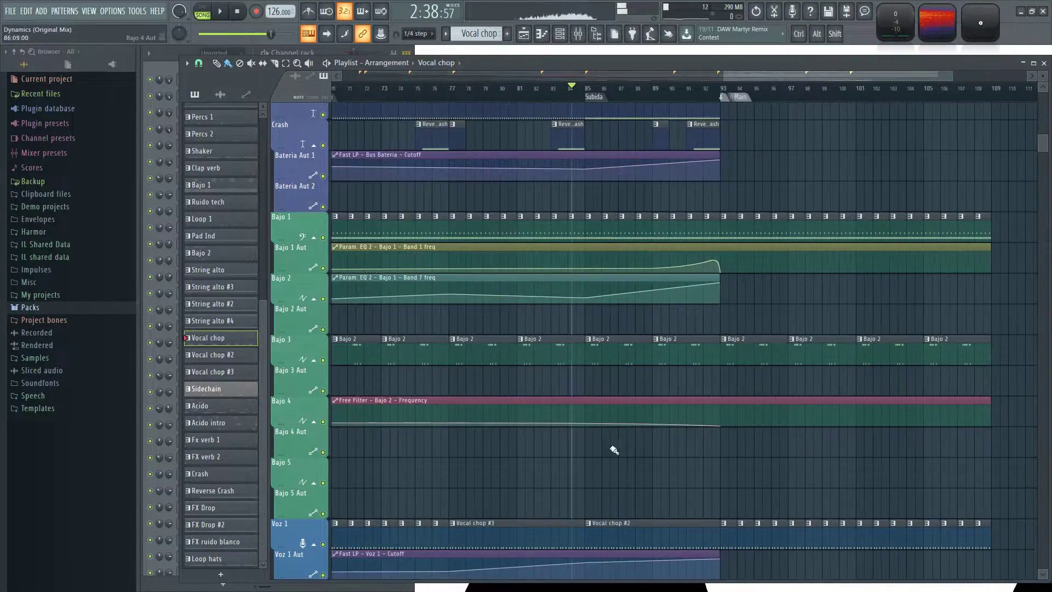
scroll(582, 437, "up", 10)
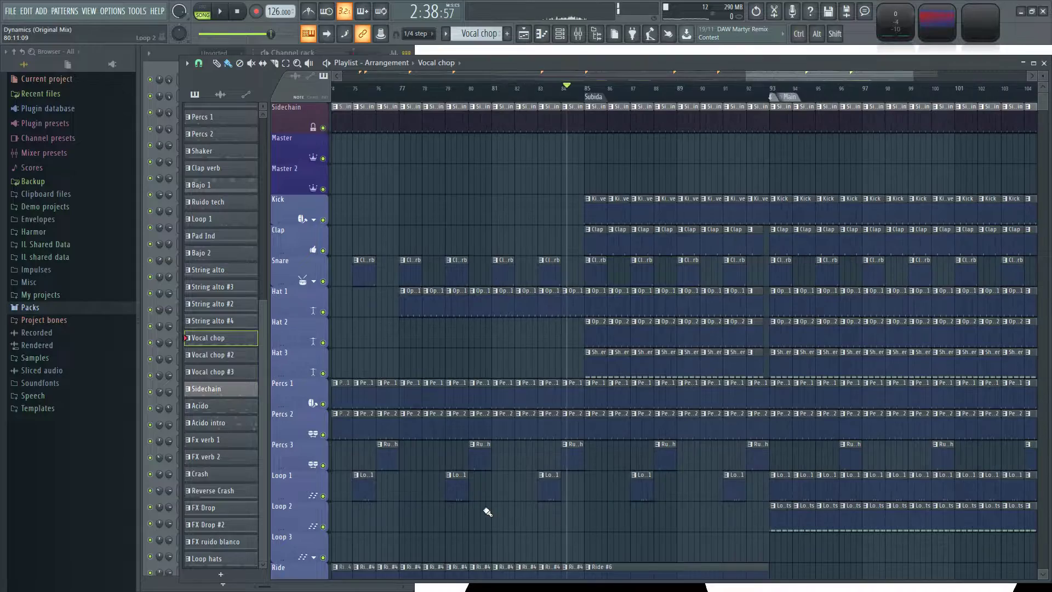
scroll(838, 265, "down", 15)
scroll(603, 164, "up", 2)
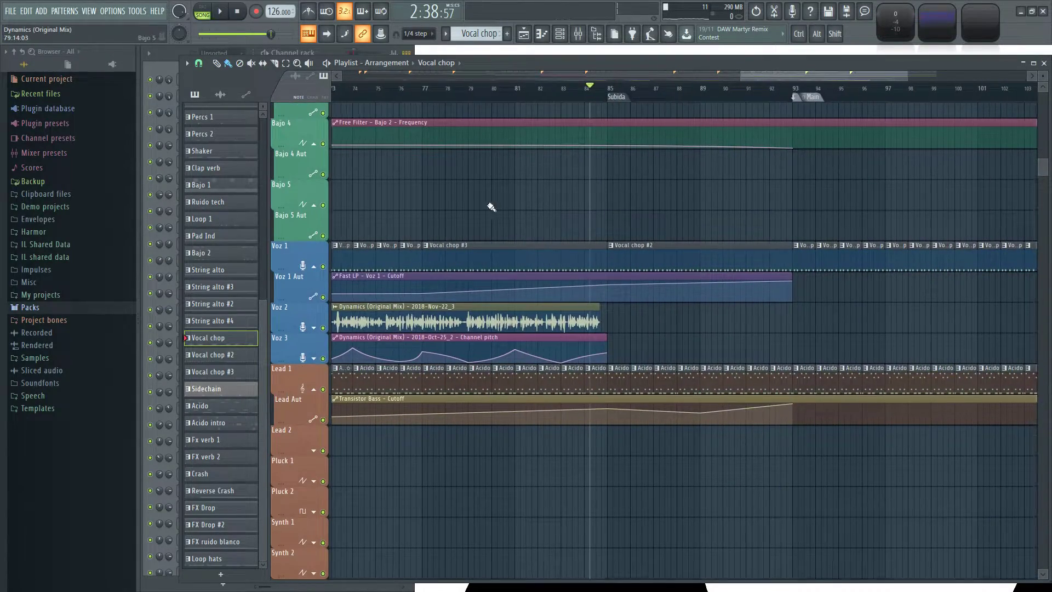
left_click_drag(491, 207, 692, 205)
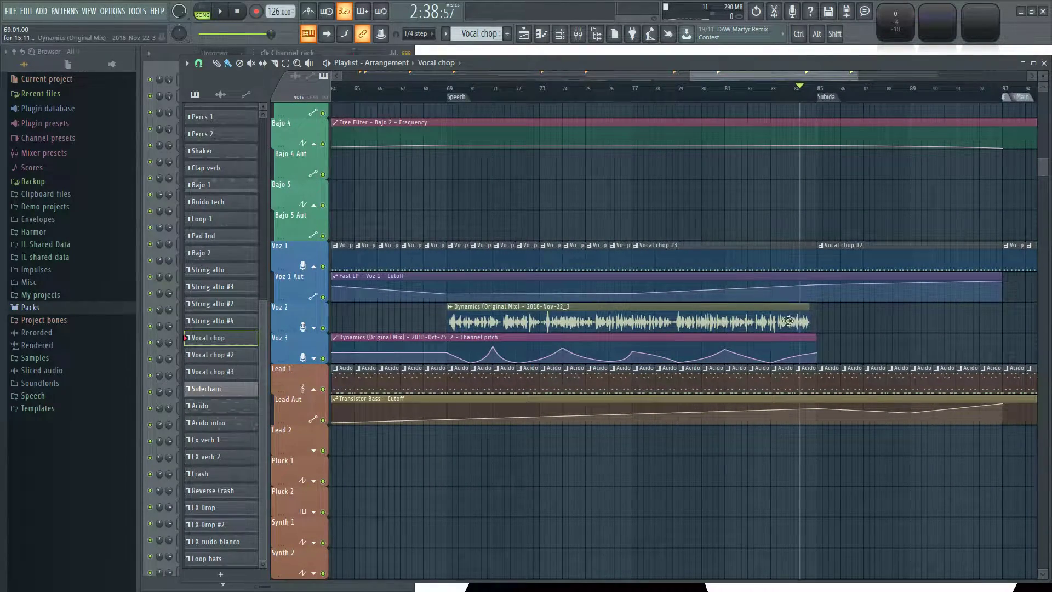
left_click_drag(843, 328, 832, 335)
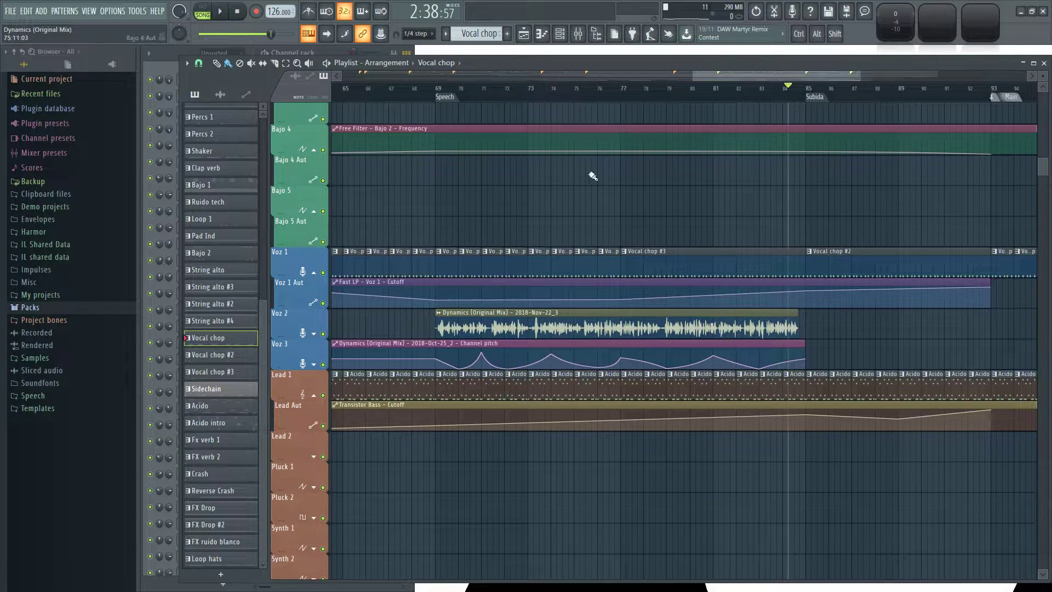
scroll(807, 298, "down", 3)
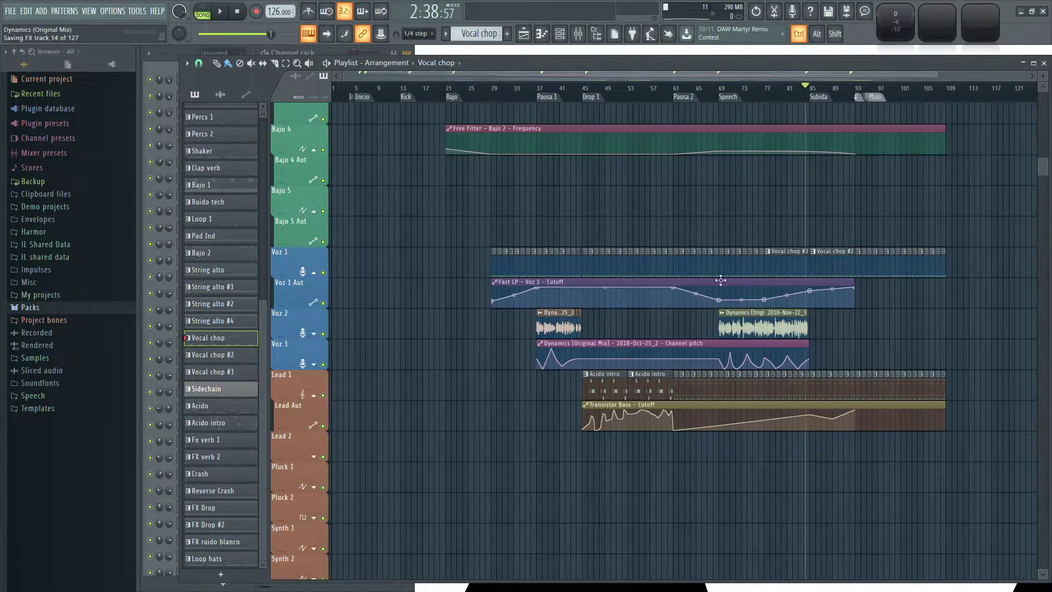
Look over the percussion, bass, pad and FX tracks from Intro to Pausa 1 for gaps in the transitions.
scroll(424, 247, "up", 2)
scroll(474, 312, "up", 8)
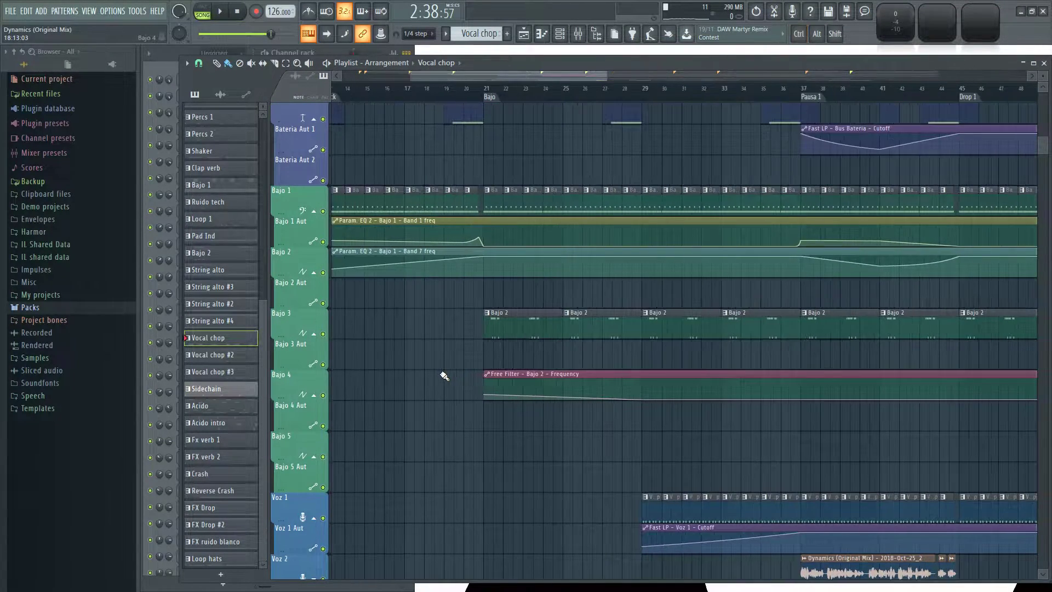
scroll(423, 385, "up", 7)
scroll(510, 91, "up", 1)
left_click_drag(507, 76, 458, 78)
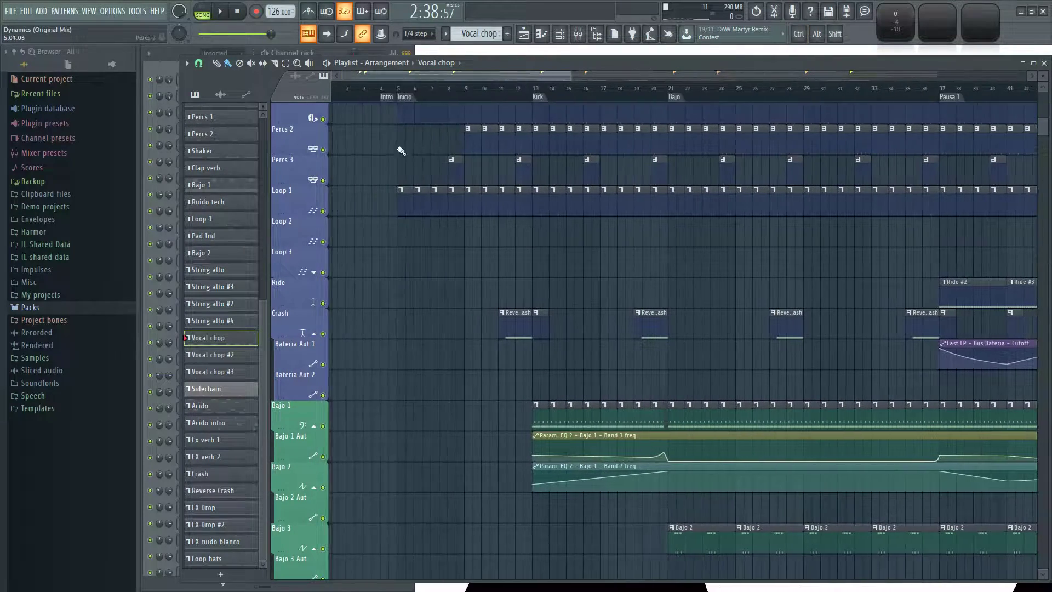
scroll(425, 223, "up", 4)
scroll(419, 205, "down", 12)
scroll(444, 199, "down", 10)
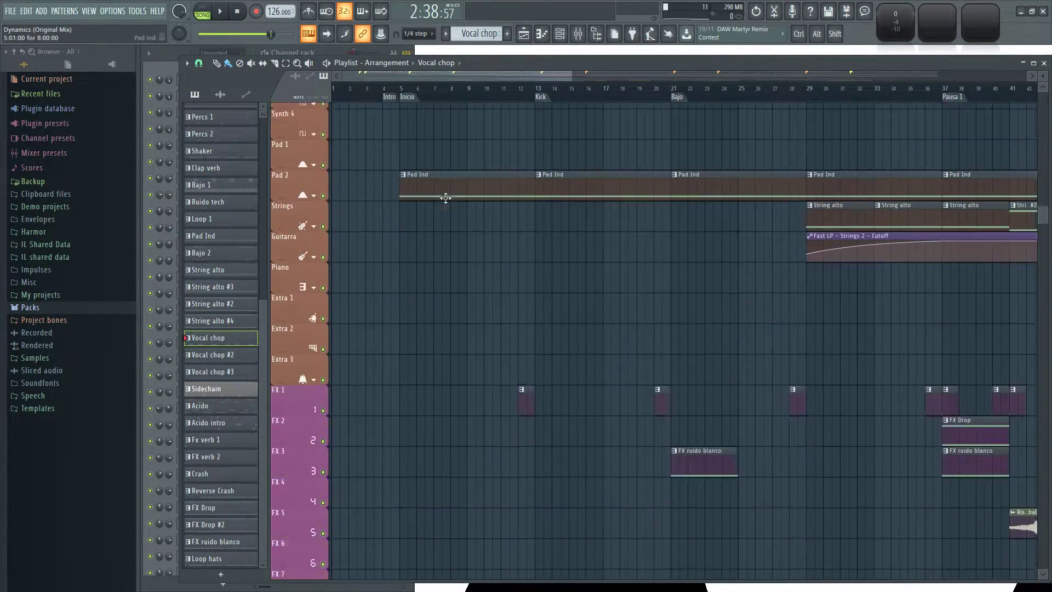
scroll(417, 318, "up", 3)
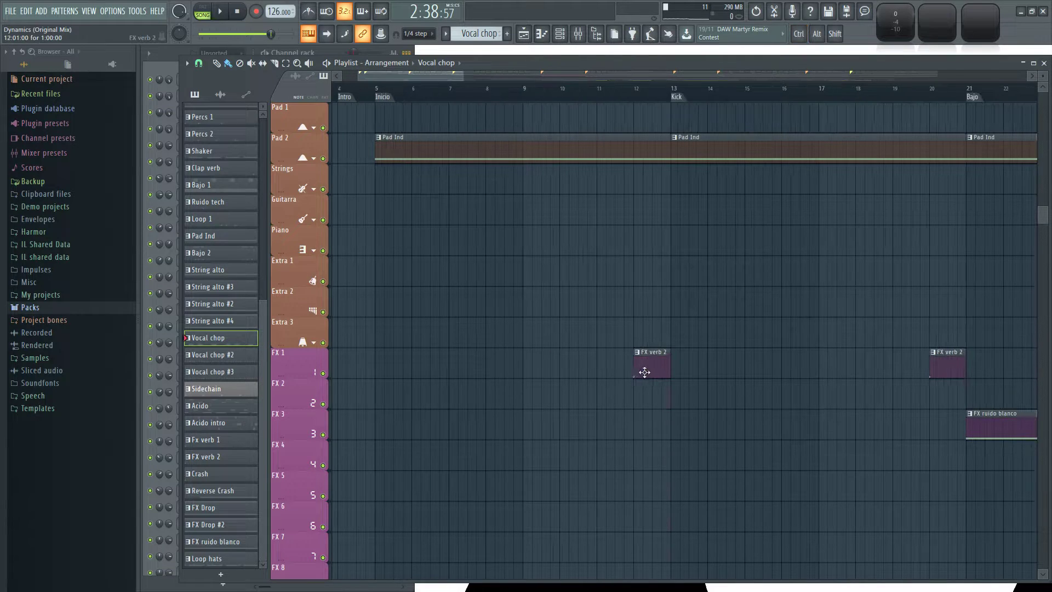
scroll(679, 376, "down", 3)
left_click_drag(816, 459, 582, 427)
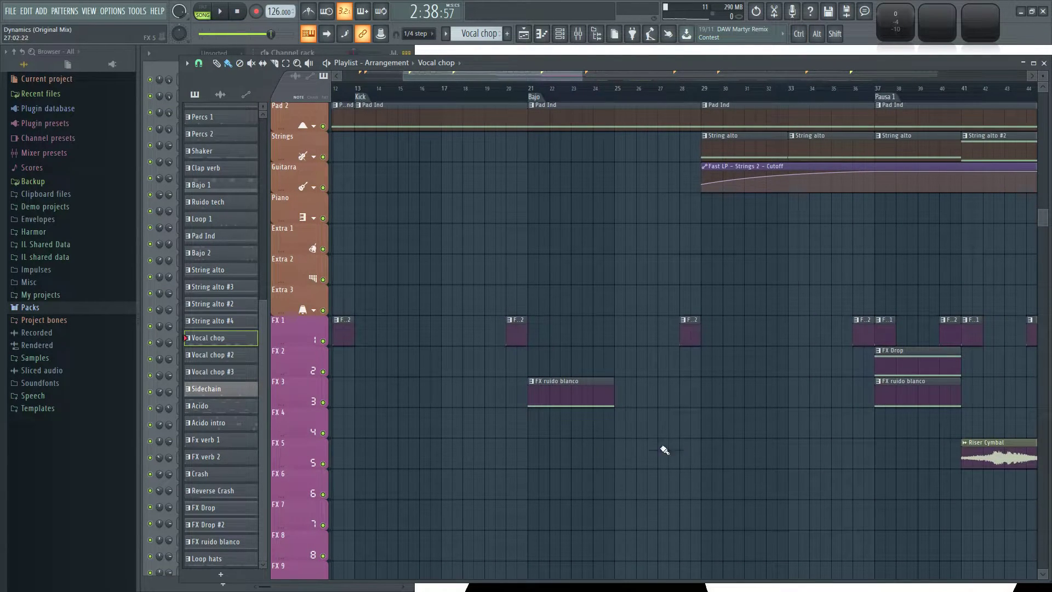
scroll(672, 451, "down", 3)
Audition the Fx verb 1 pattern on its own and place Fx verb 1 clips on FX 1 at bars 5 and 21.
scroll(747, 348, "up", 7)
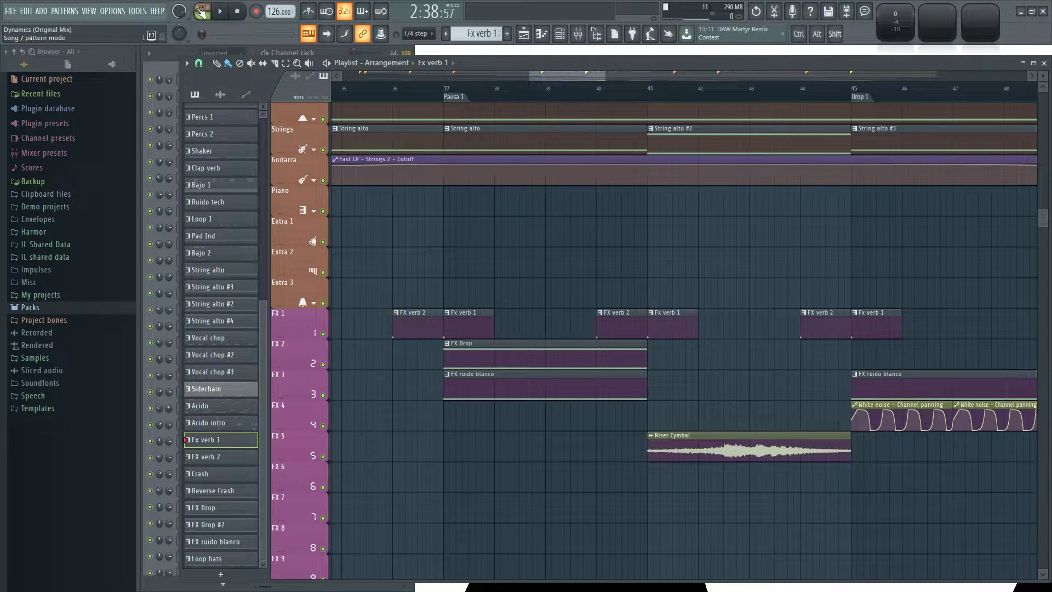
scroll(563, 262, "down", 5)
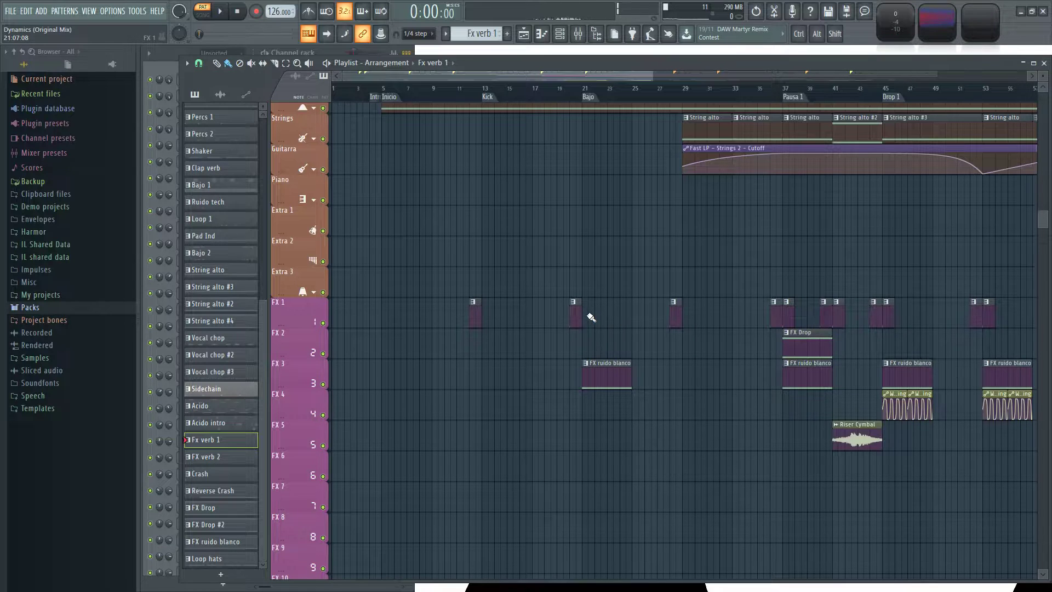
scroll(470, 246, "up", 5)
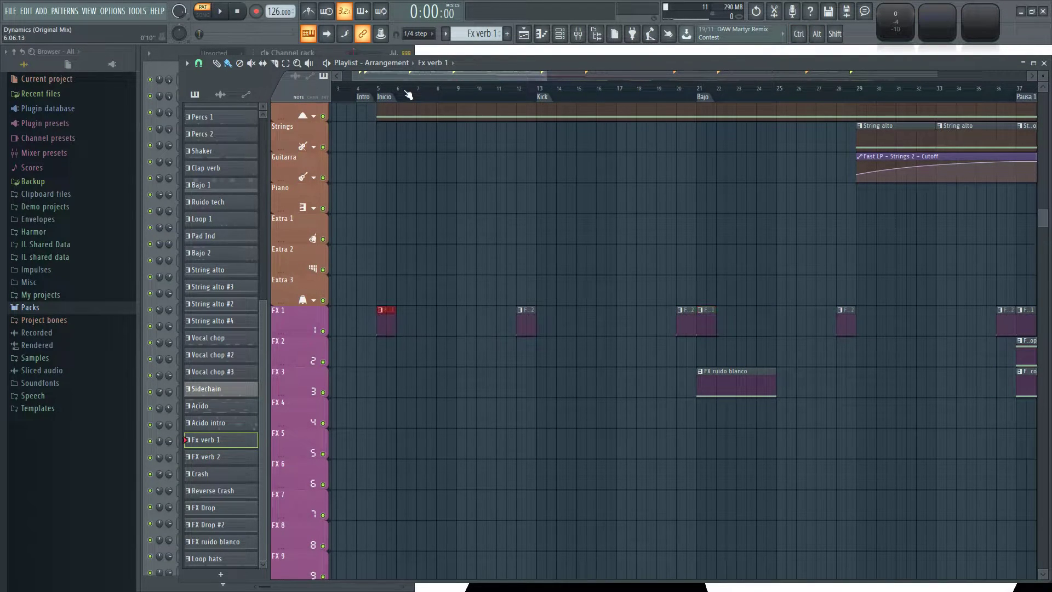
Play the song from Inicio and again from just before Kick to check the effect entries.
left_click(378, 90)
key("space")
left_click(491, 221, "ctrl")
left_click(514, 89)
Place an Fx verb 1 clip on FX 1 at bar 13, remove the one at bar 21, and replay the Kick entry.
left_click_drag(585, 181, 457, 171)
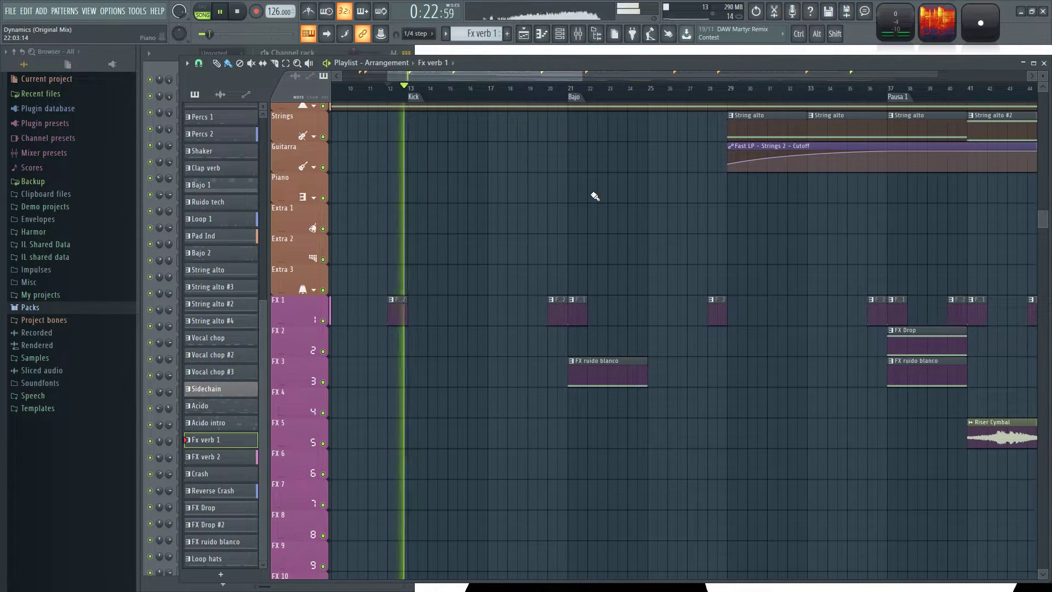
left_click_drag(477, 214, 641, 213)
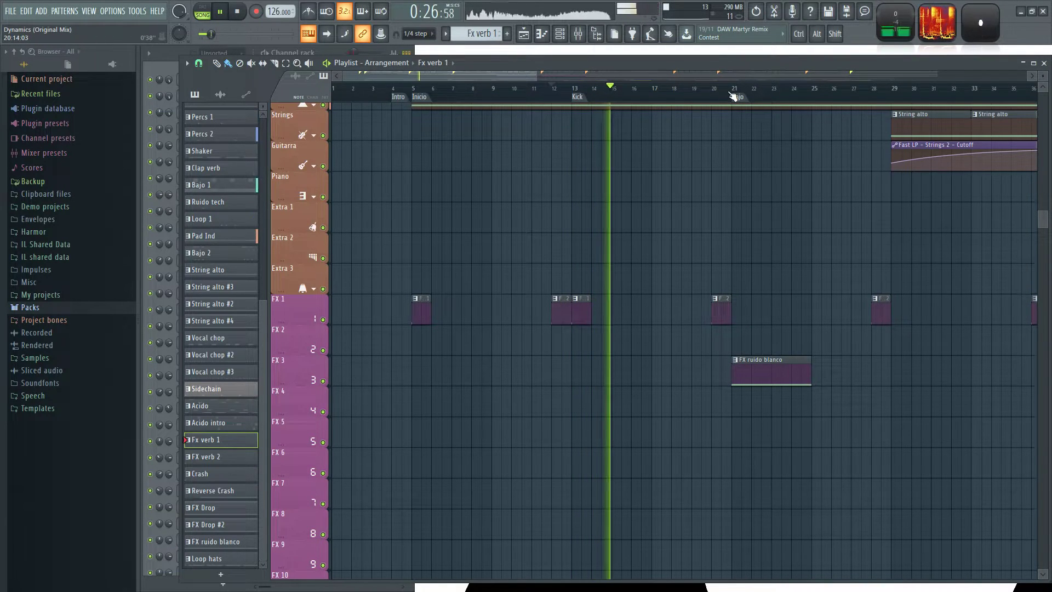
left_click(566, 92)
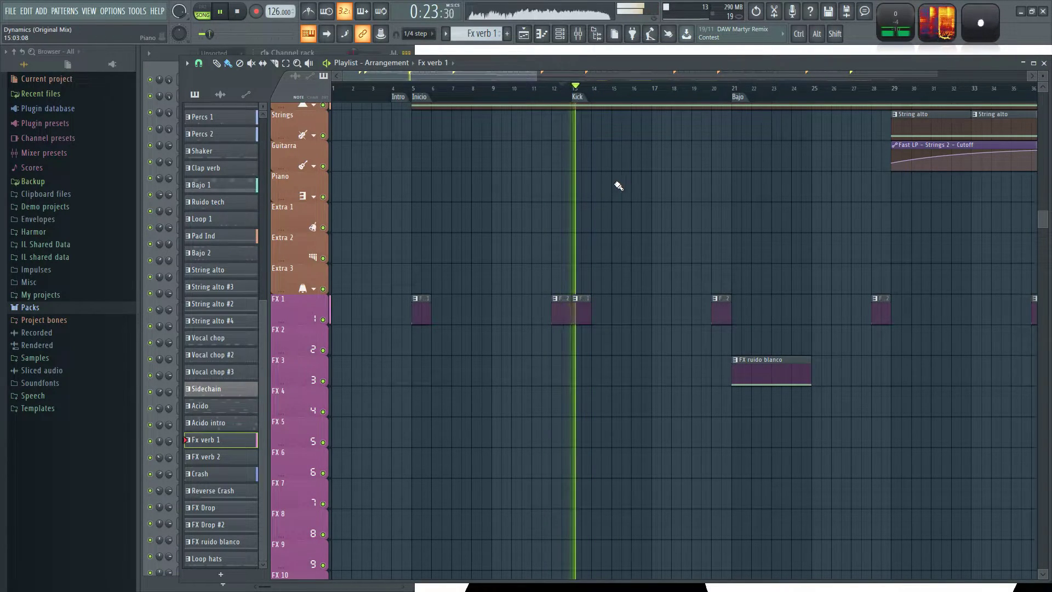
Play the transitions at Bajo, around bar 29 and around bar 42 to check the FX clips up to Speech.
left_click(720, 92)
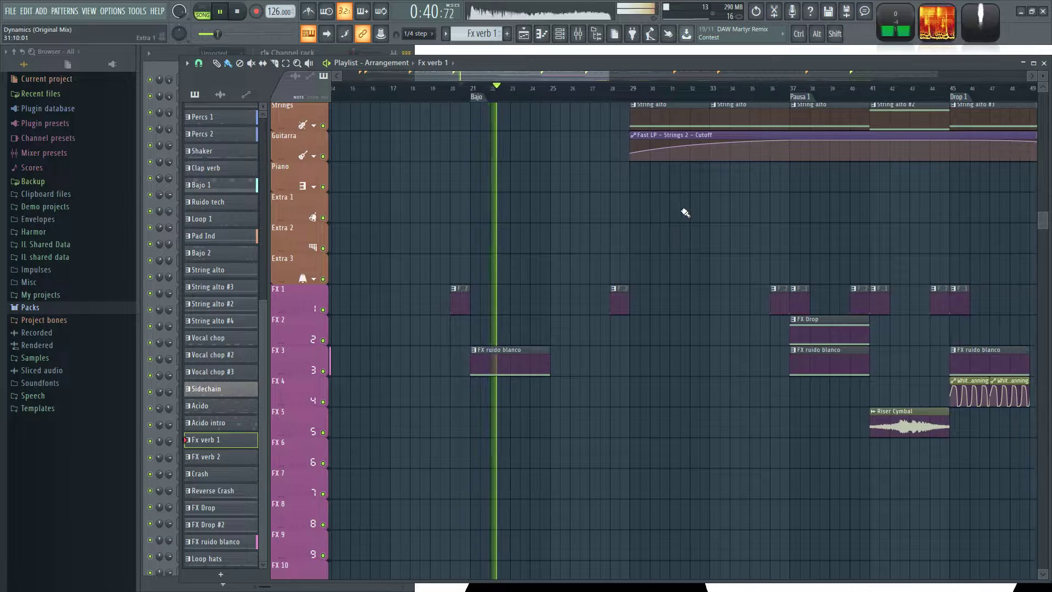
left_click(627, 91)
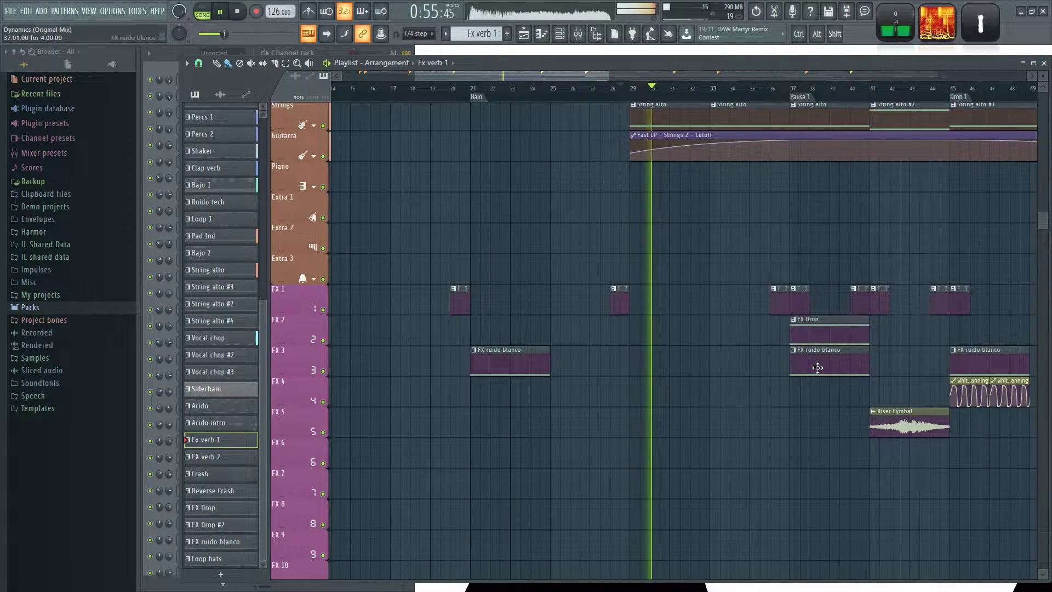
left_click_drag(789, 440, 679, 424)
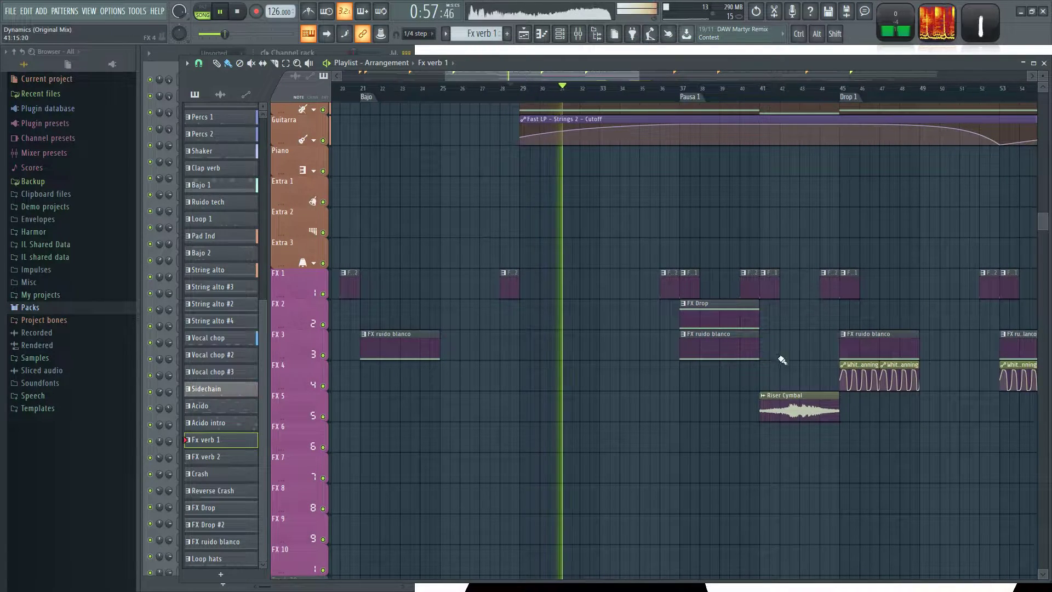
left_click(778, 88)
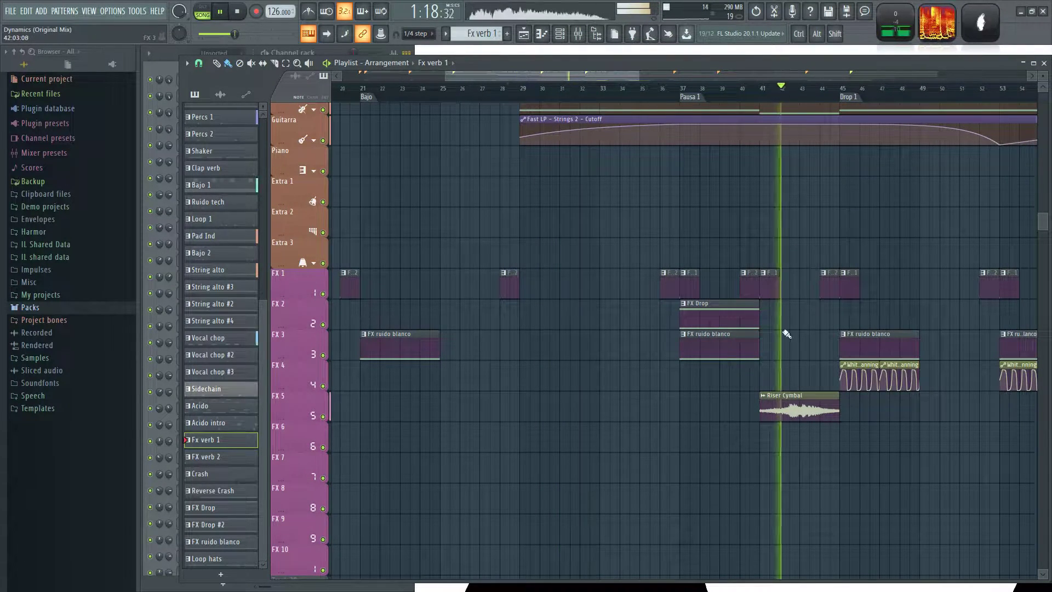
scroll(652, 414, "down", 4)
scroll(890, 464, "up", 3)
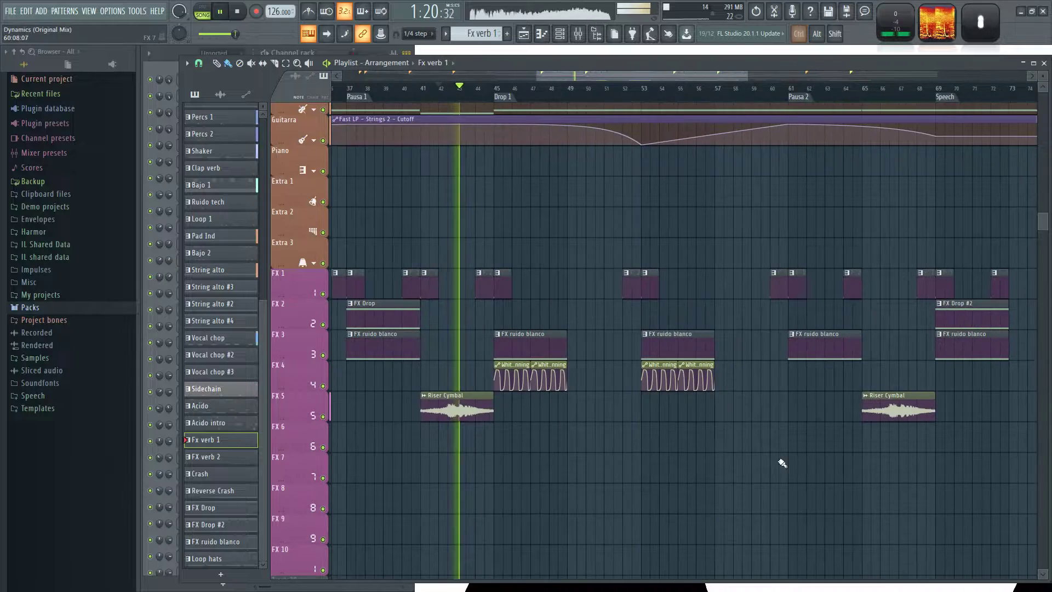
scroll(948, 459, "down", 2)
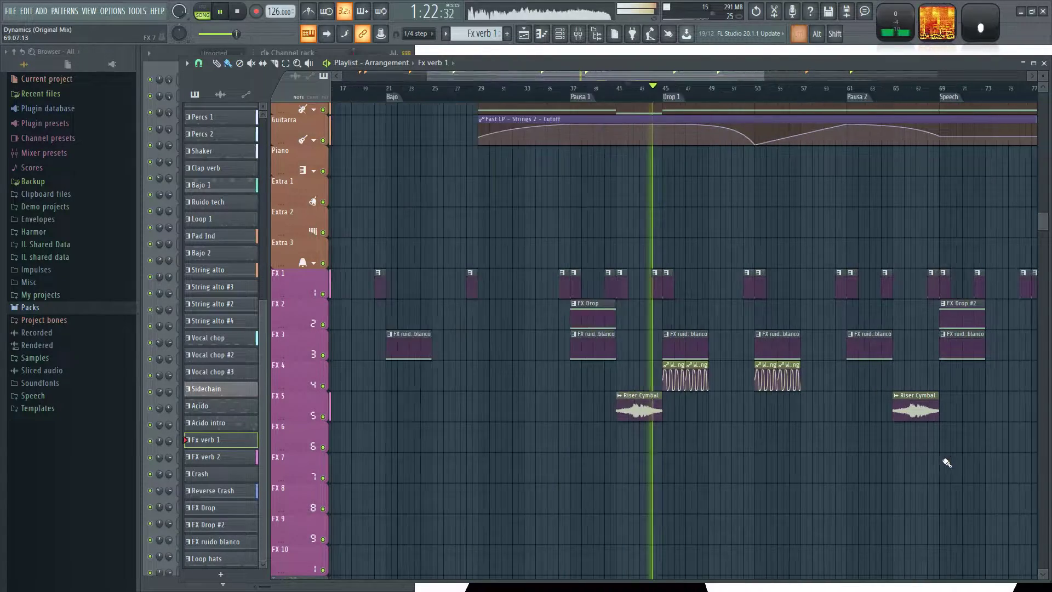
left_click_drag(948, 459, 469, 422)
left_click_drag(478, 472, 570, 483)
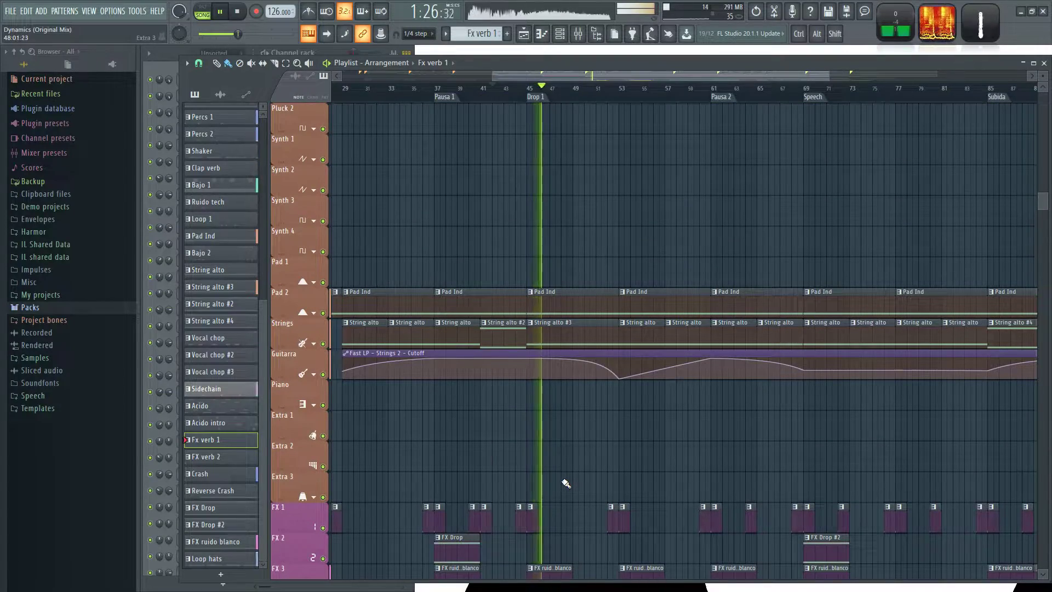
Add another Pad Ind clip on Pad 2 from bar 101 to bar 109 and stop playback.
scroll(586, 315, "up", 4)
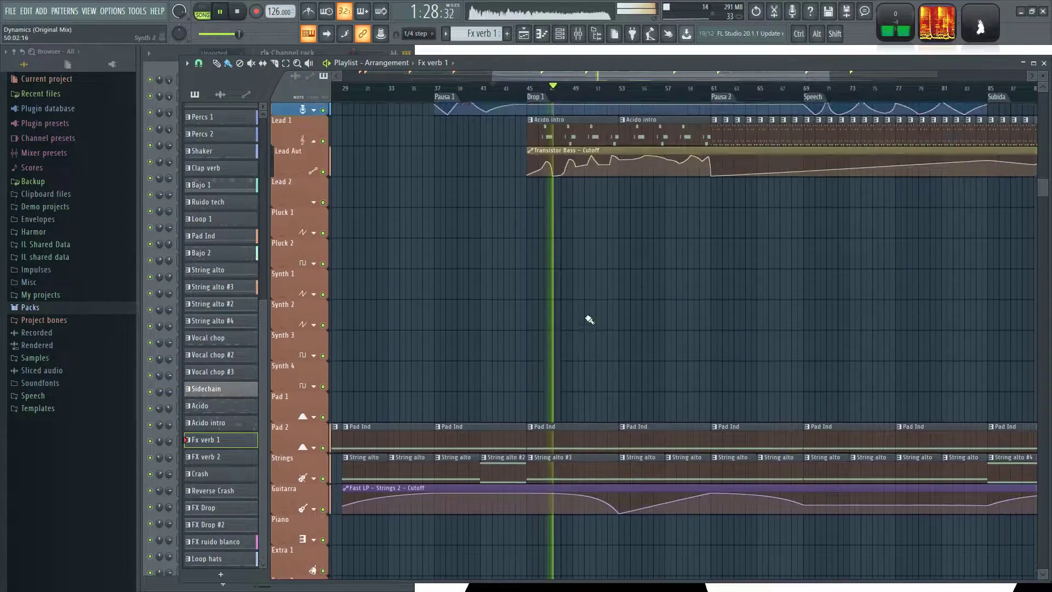
scroll(635, 329, "down", 3)
left_click_drag(814, 354, 743, 318)
scroll(748, 324, "up", 1)
scroll(747, 324, "up", 1)
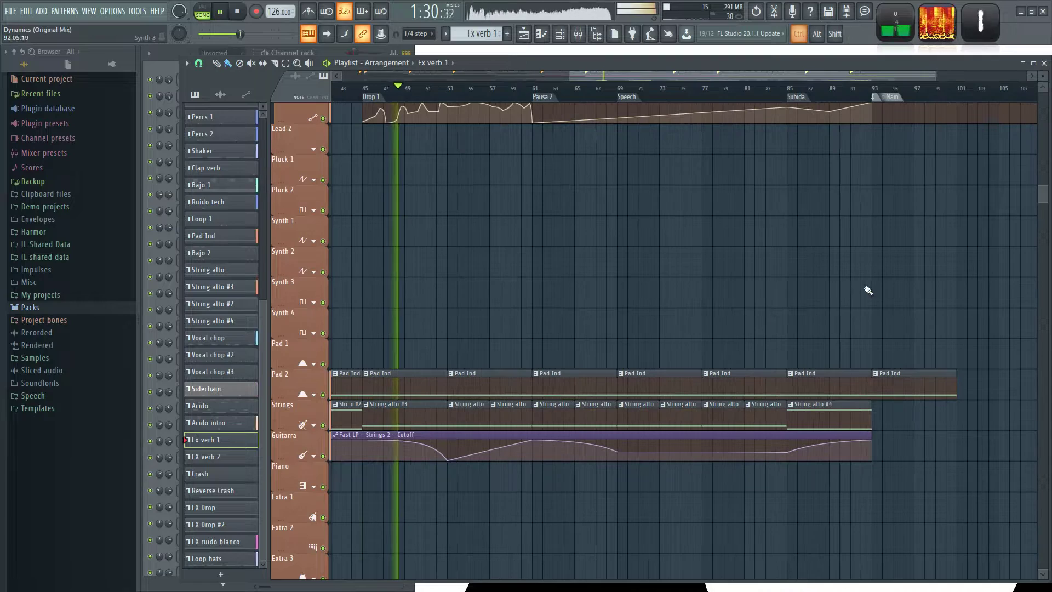
scroll(909, 306, "up", 2)
left_click_drag(911, 307, 555, 267)
left_click(567, 346)
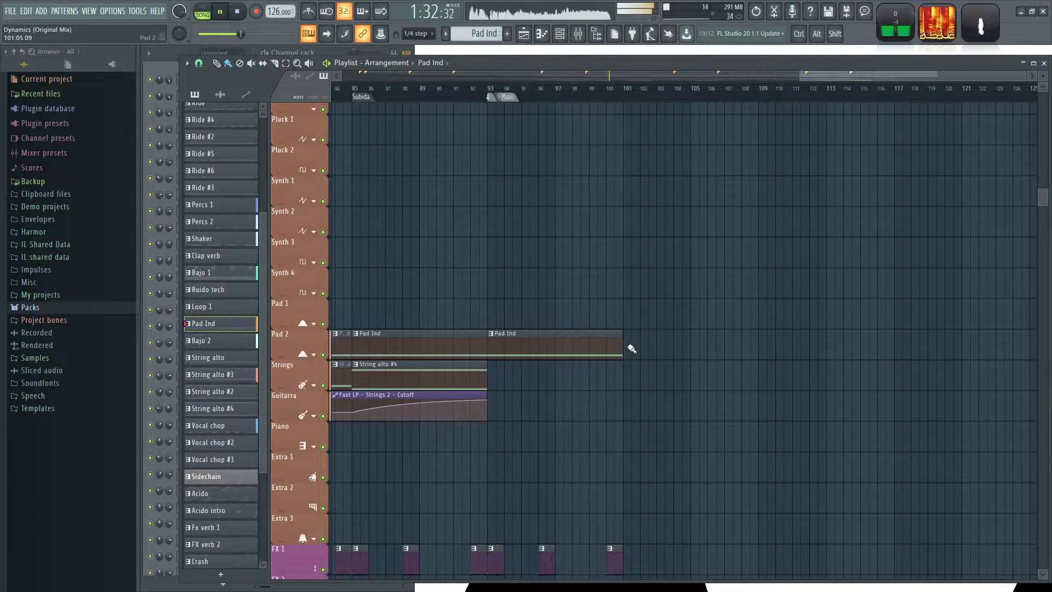
scroll(554, 232, "down", 4)
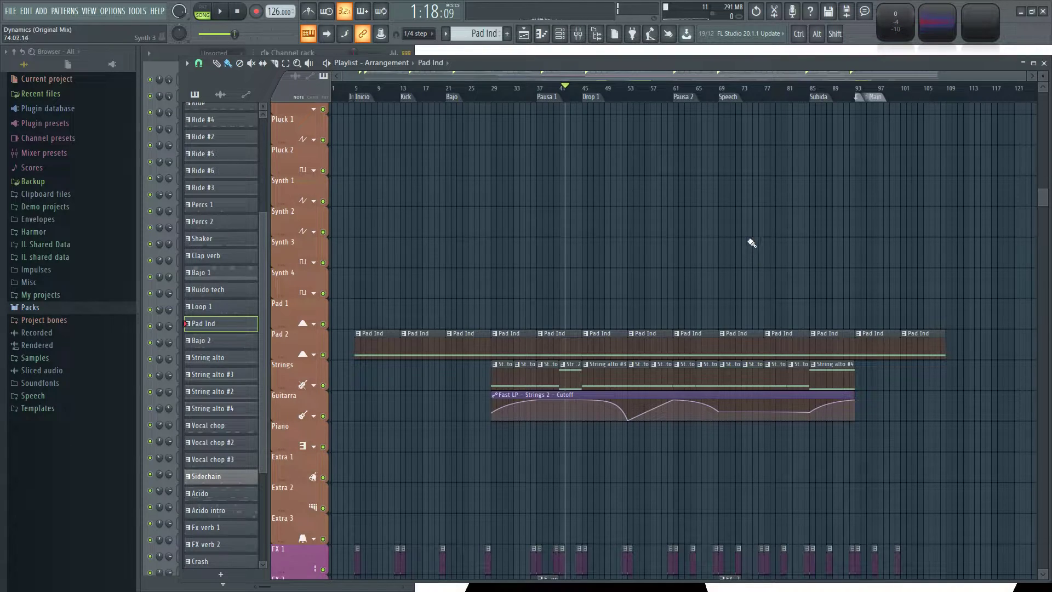
key("alt+Tab")
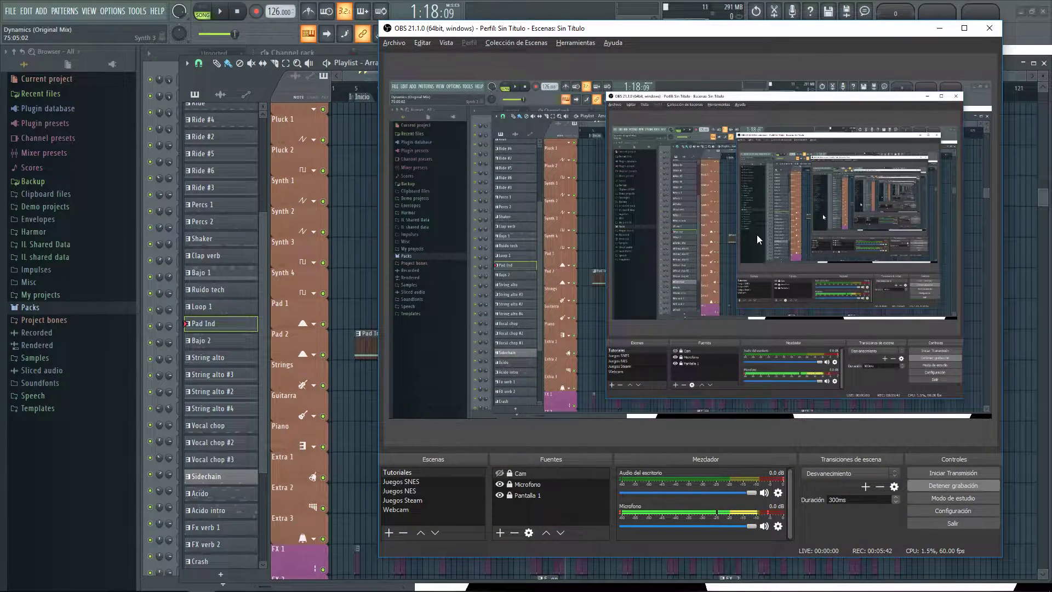
key("alt+Tab")
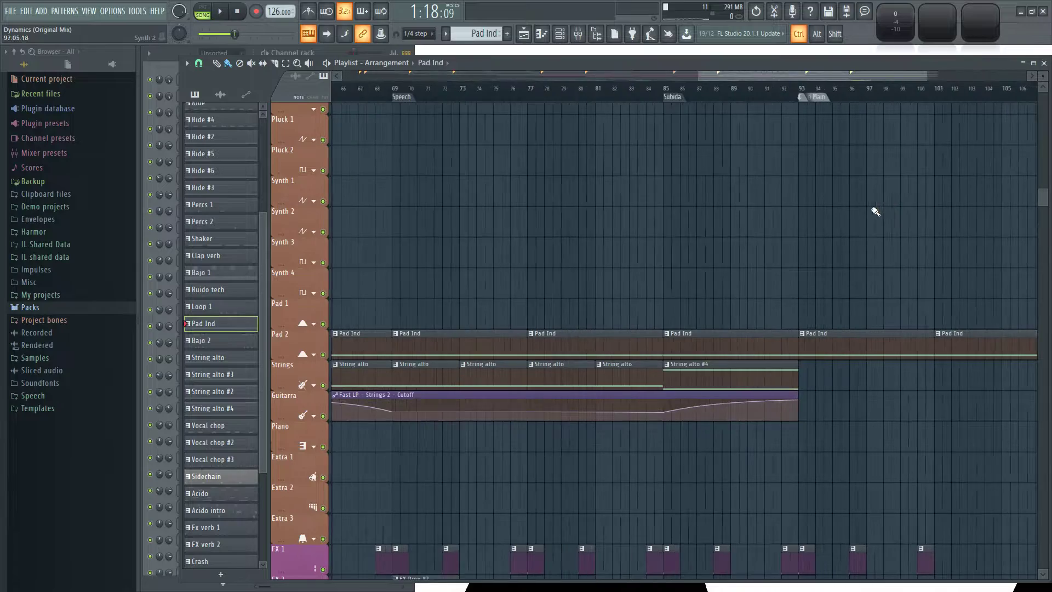
Save the project while the song plays from the Speech marker.
scroll(465, 228, "up", 5)
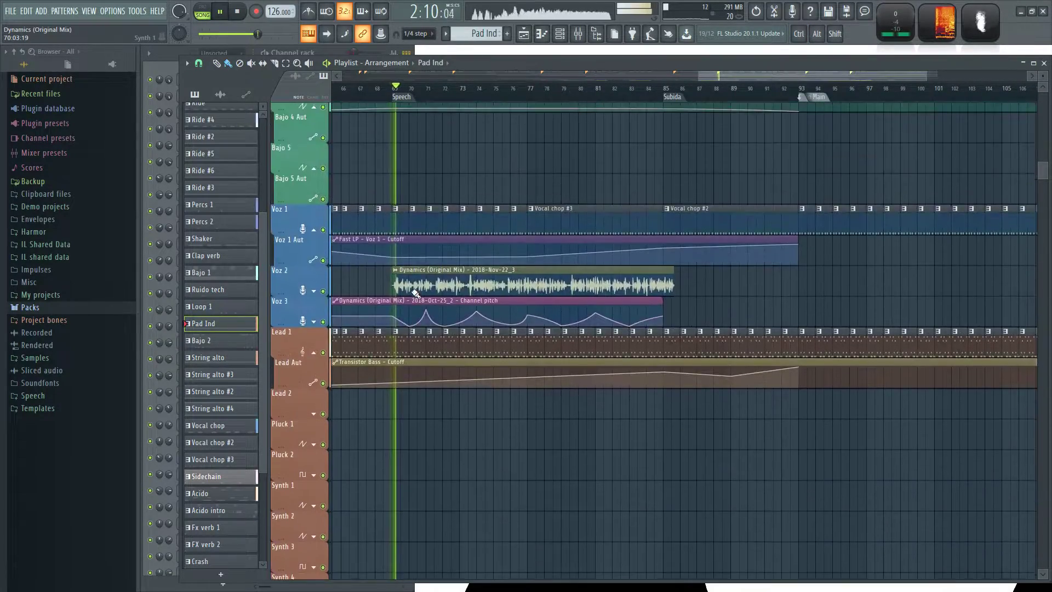
key("ctrl+s")
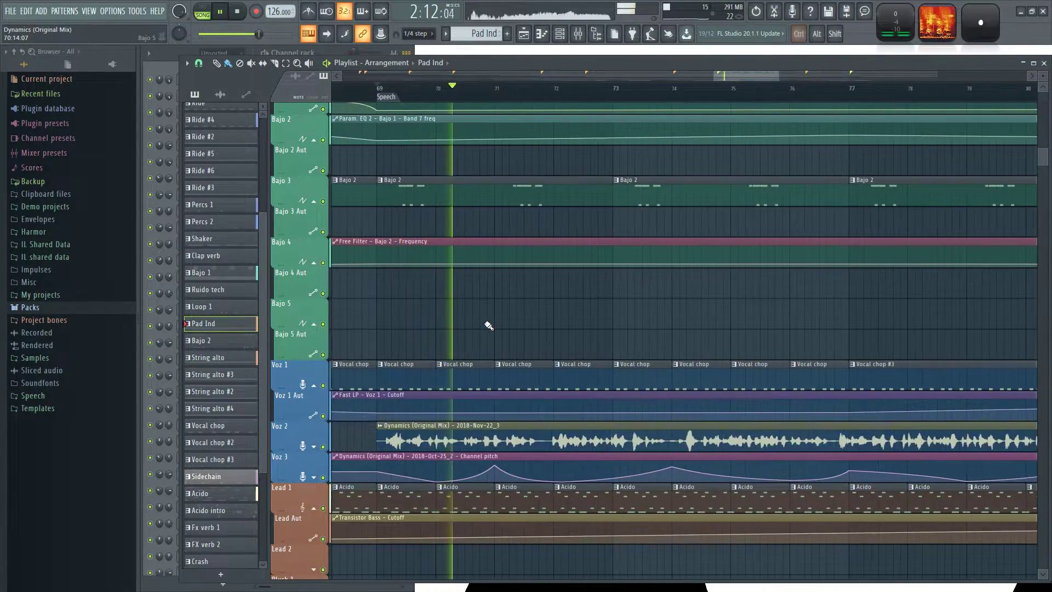
scroll(488, 325, "up", 2, "ctrl")
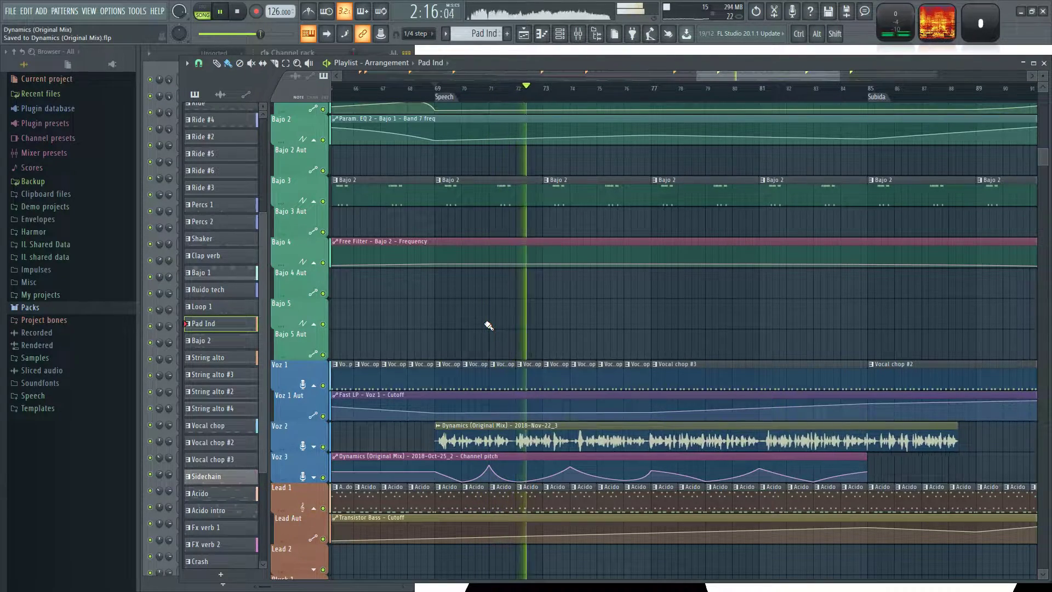
Examine the bass, voice and lead clips and their automation between Pausa 1 and Subida during playback.
scroll(487, 327, "down", 5)
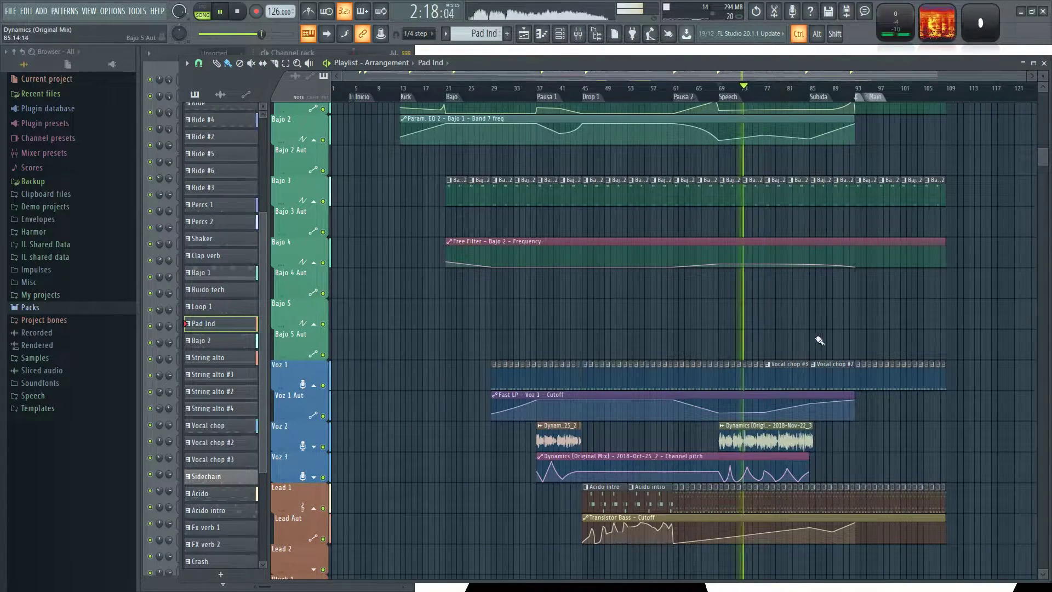
scroll(725, 300, "up", 4)
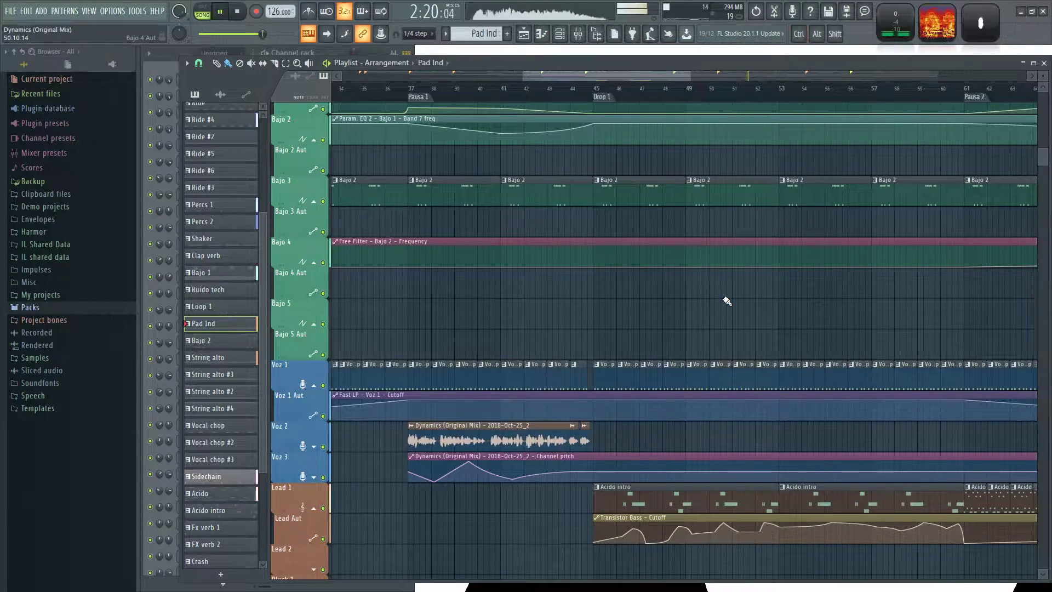
scroll(789, 297, "down", 2)
scroll(587, 306, "up", 6)
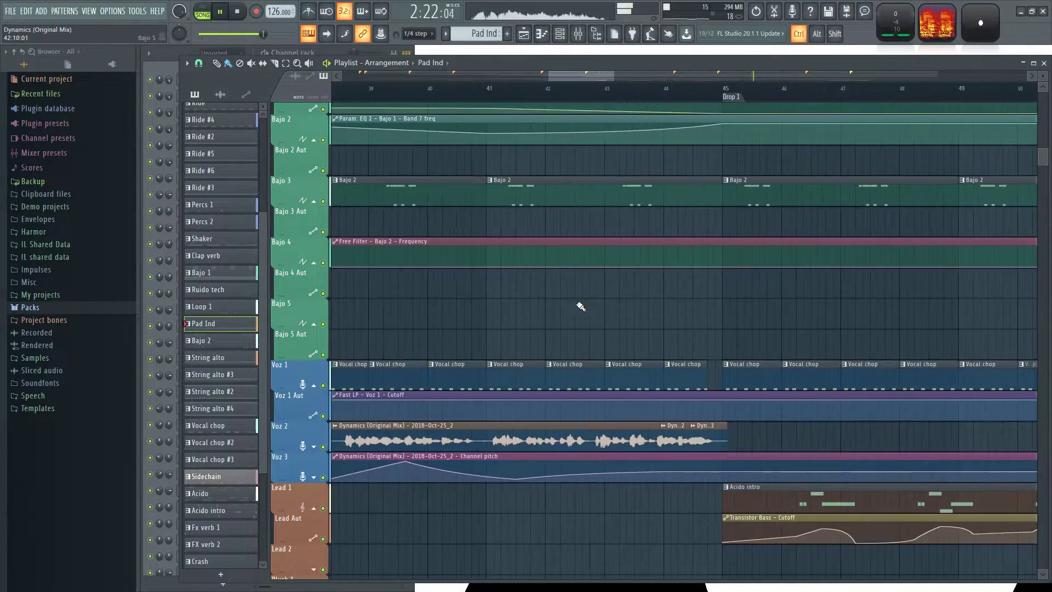
scroll(602, 303, "down", 6)
left_click_drag(814, 314, 585, 296)
scroll(590, 297, "up", 2)
scroll(593, 298, "up", 2)
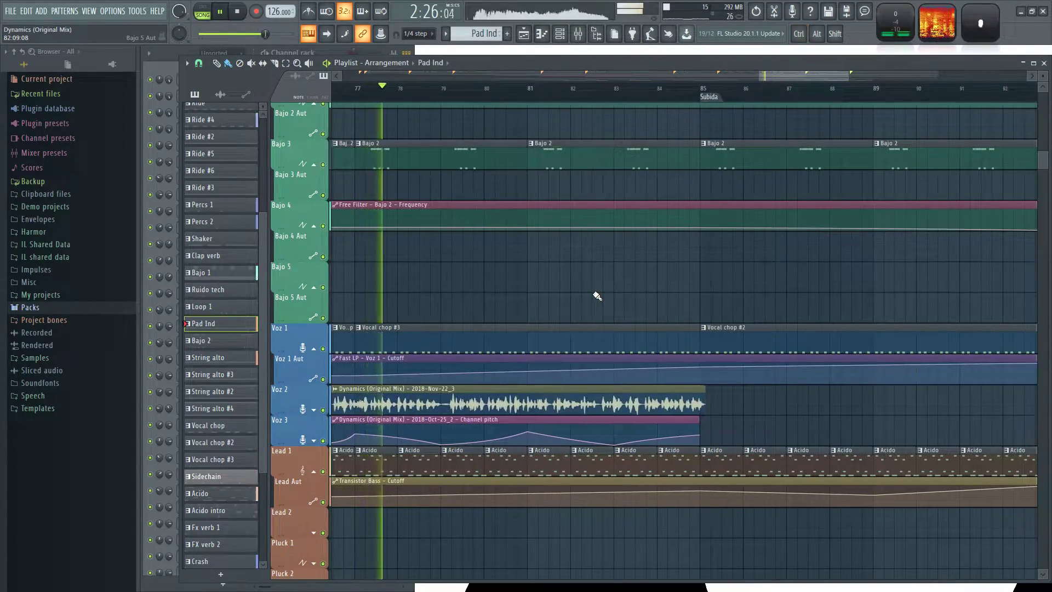
left_click_drag(564, 288, 728, 235)
scroll(724, 238, "down", 2)
scroll(749, 228, "up", 1)
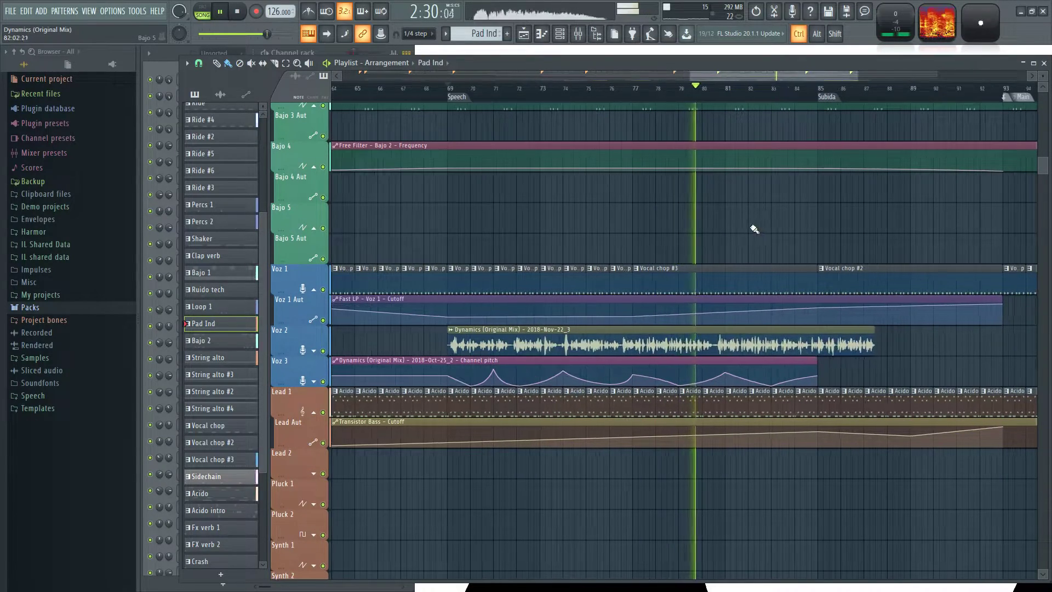
scroll(714, 237, "up", 2)
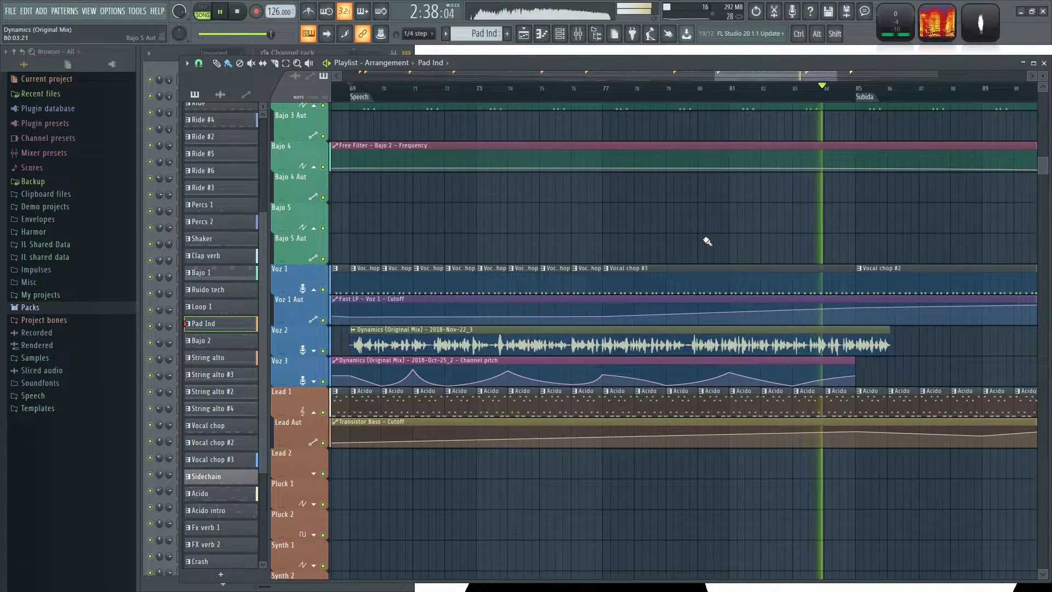
left_click_drag(770, 223, 625, 208)
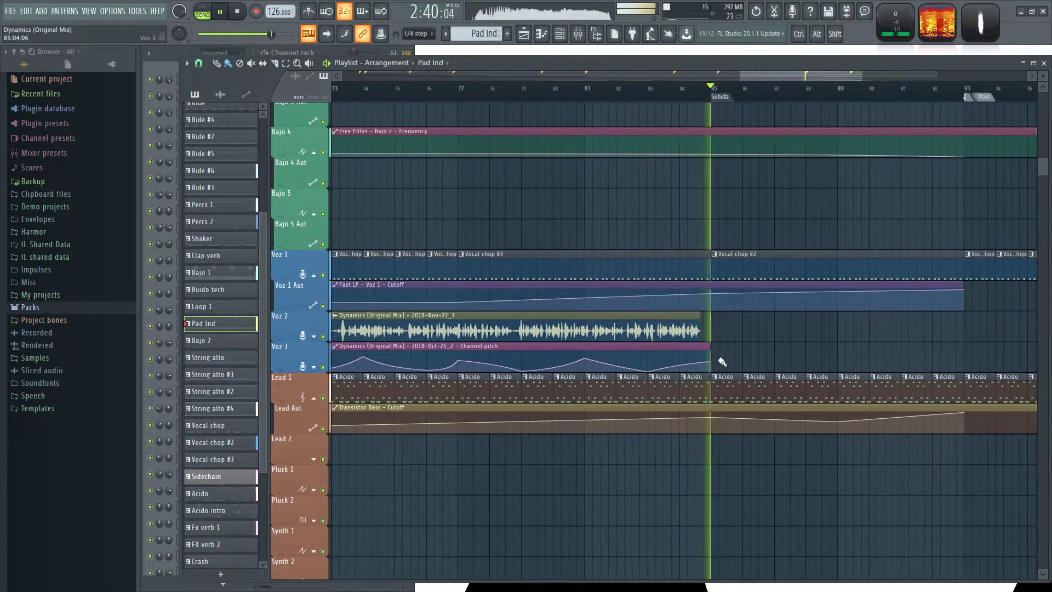
Extend the Channel pitch automation clip on Voz 3 to bar 89 and round its curve between Speech and Subida.
left_click_drag(718, 358, 836, 347)
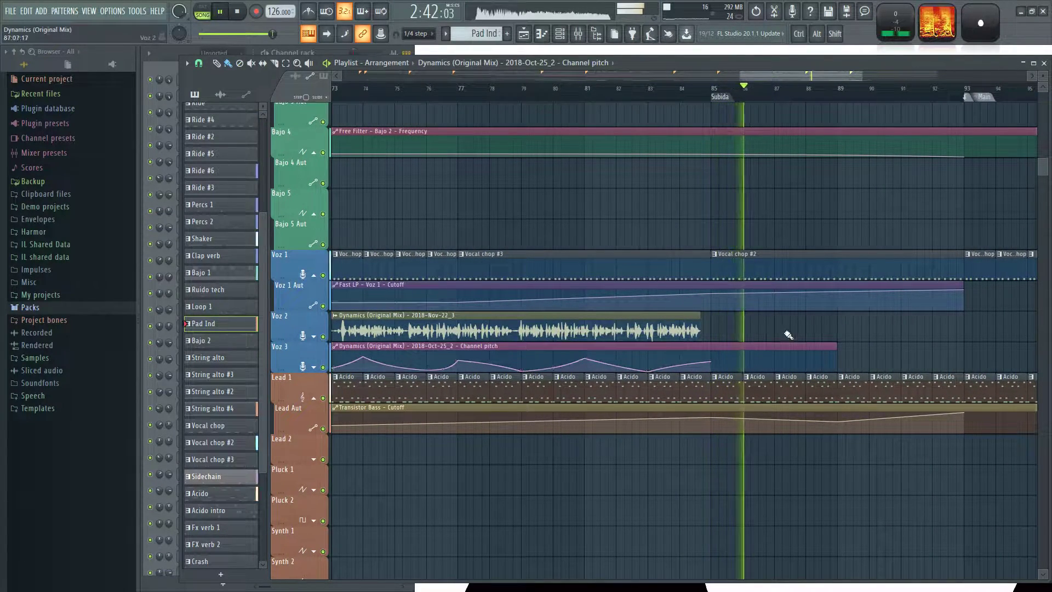
left_click_drag(553, 240, 730, 213)
left_click_drag(550, 186, 635, 201)
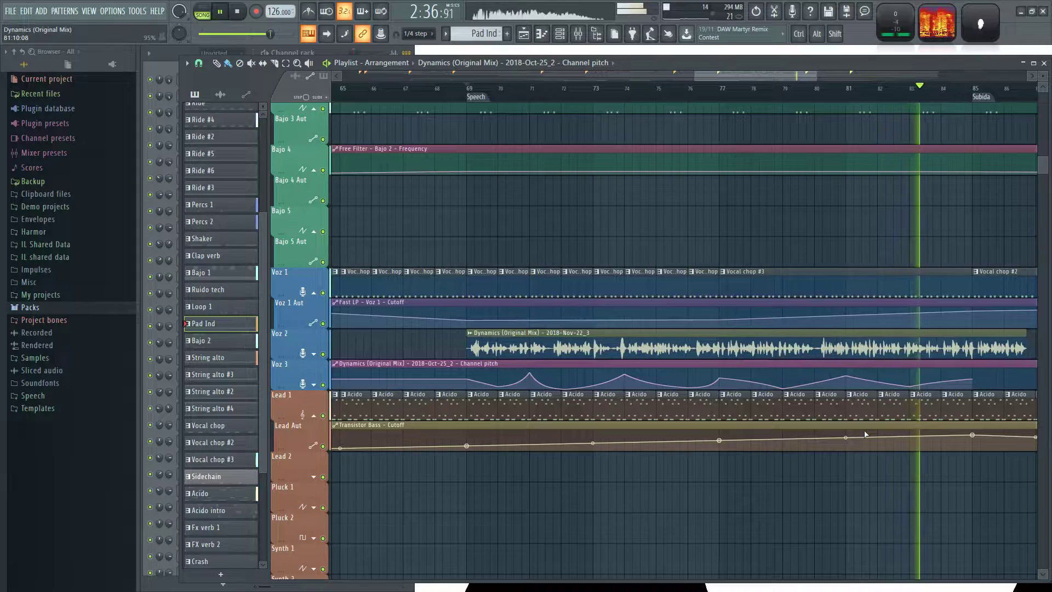
left_click_drag(918, 517, 786, 506)
left_click_drag(559, 498, 646, 500)
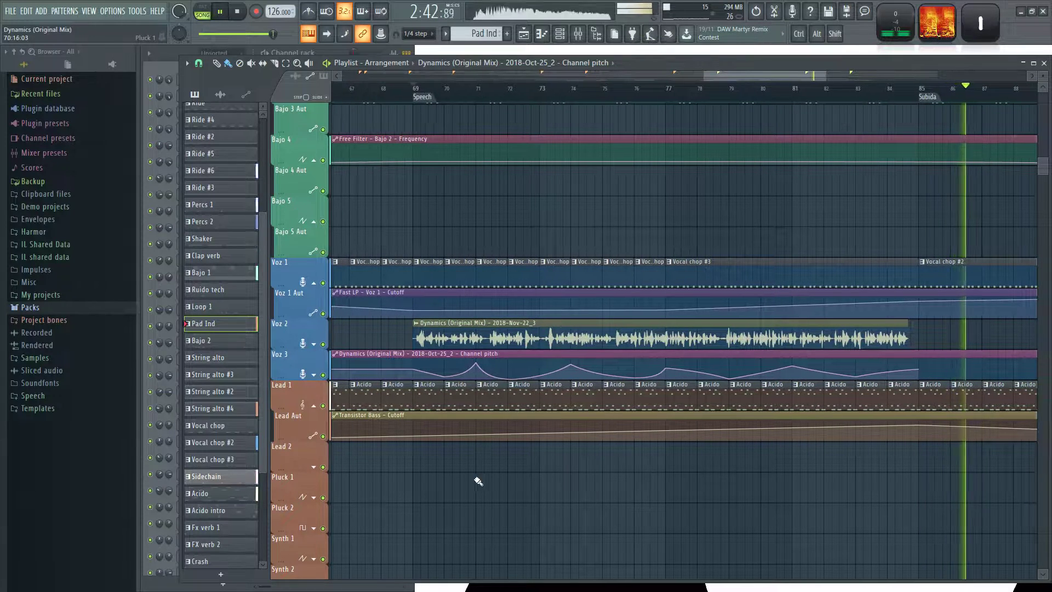
key("space")
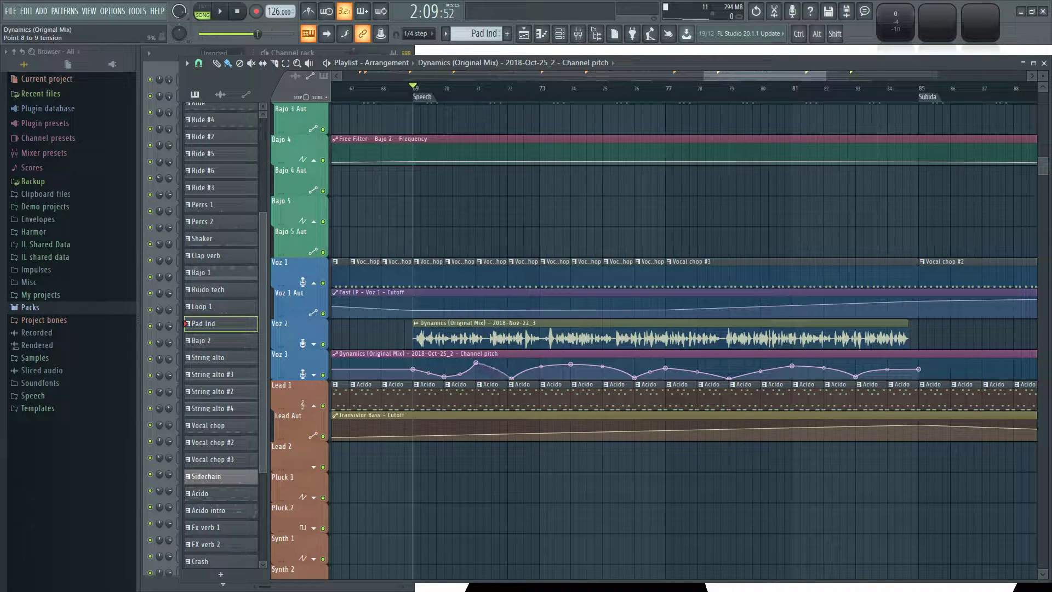
Play the song from Speech and again from bar 84 to check the vocal's pitch changes up to Subida.
key("space")
scroll(702, 494, "down", 5)
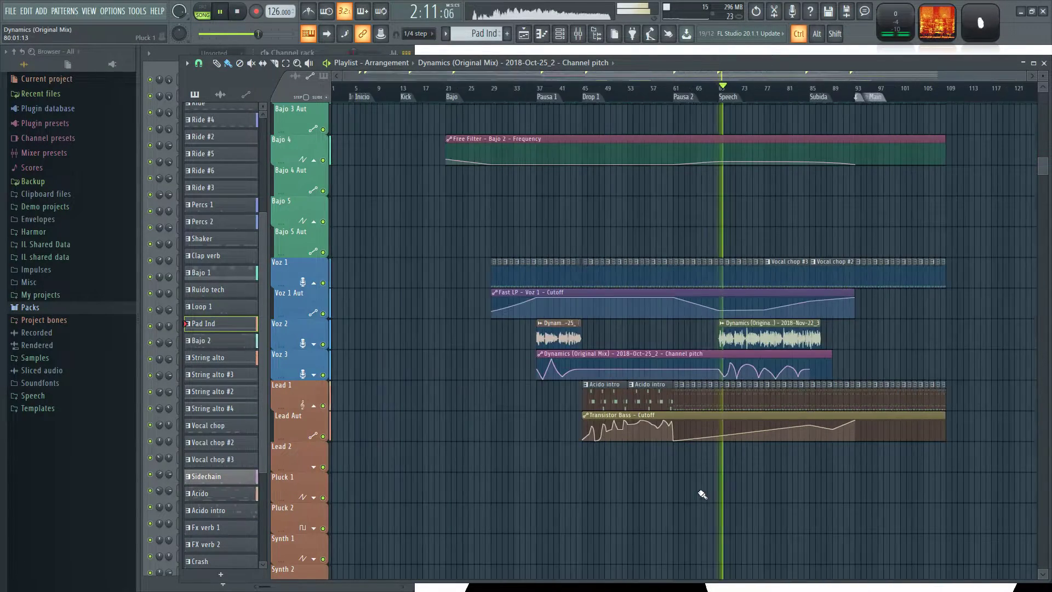
scroll(702, 494, "up", 6)
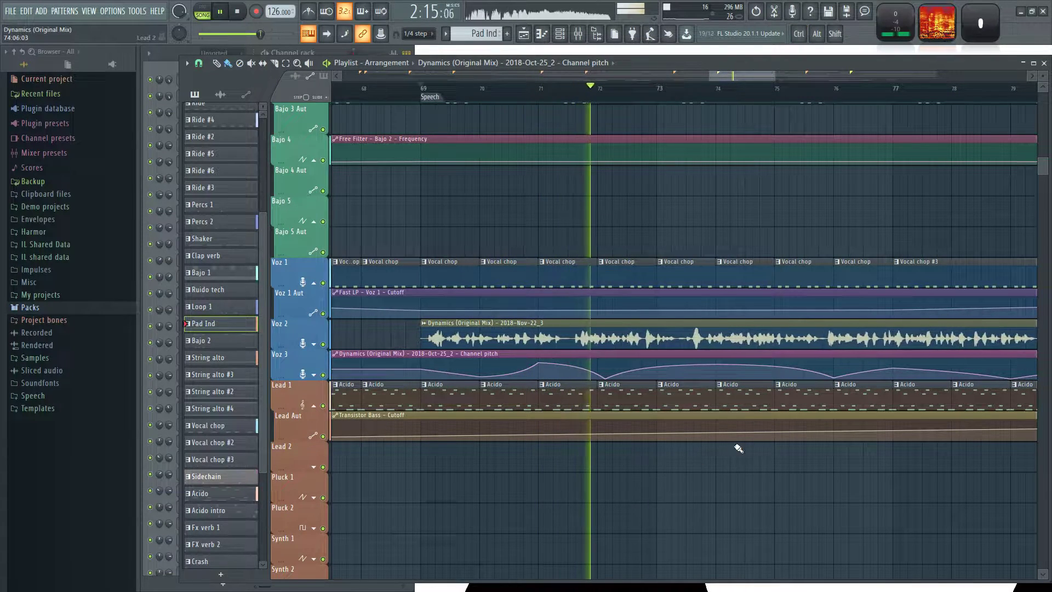
mouse_move(717, 367)
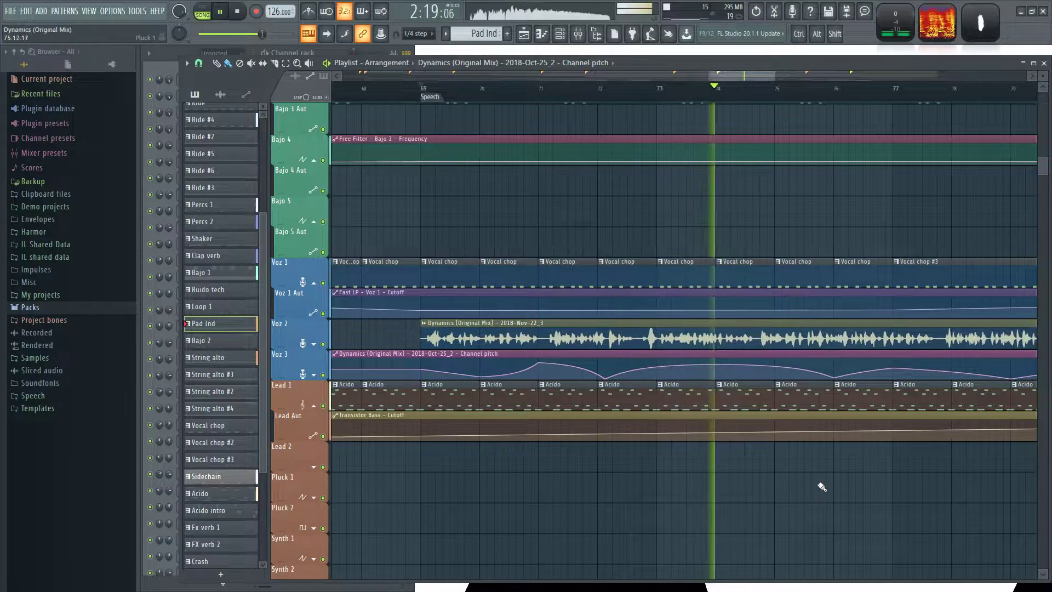
scroll(850, 494, "down", 4)
scroll(960, 515, "up", 3)
left_click_drag(899, 480, 681, 423)
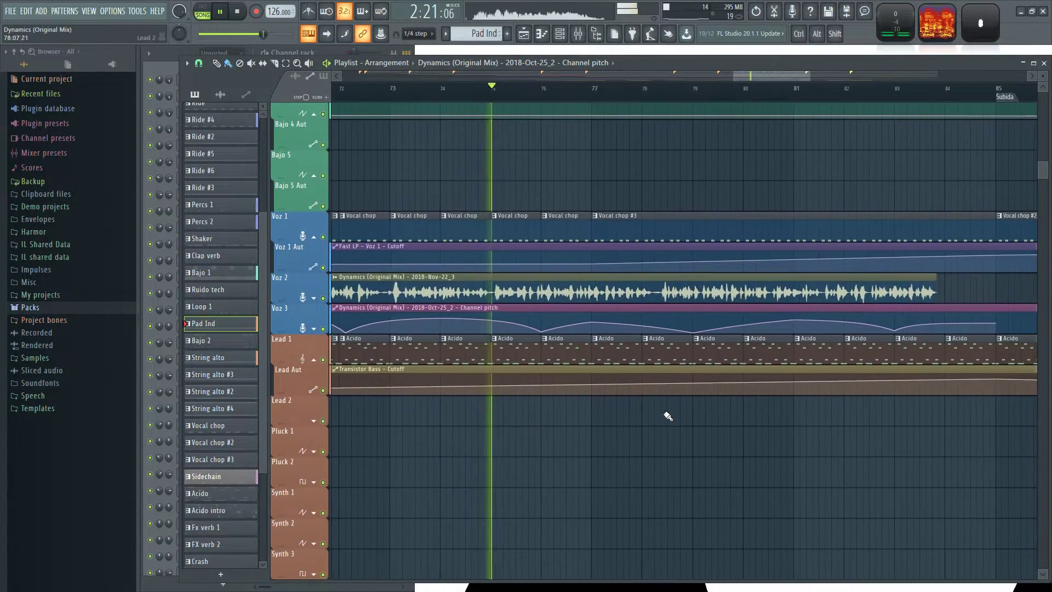
mouse_move(514, 333)
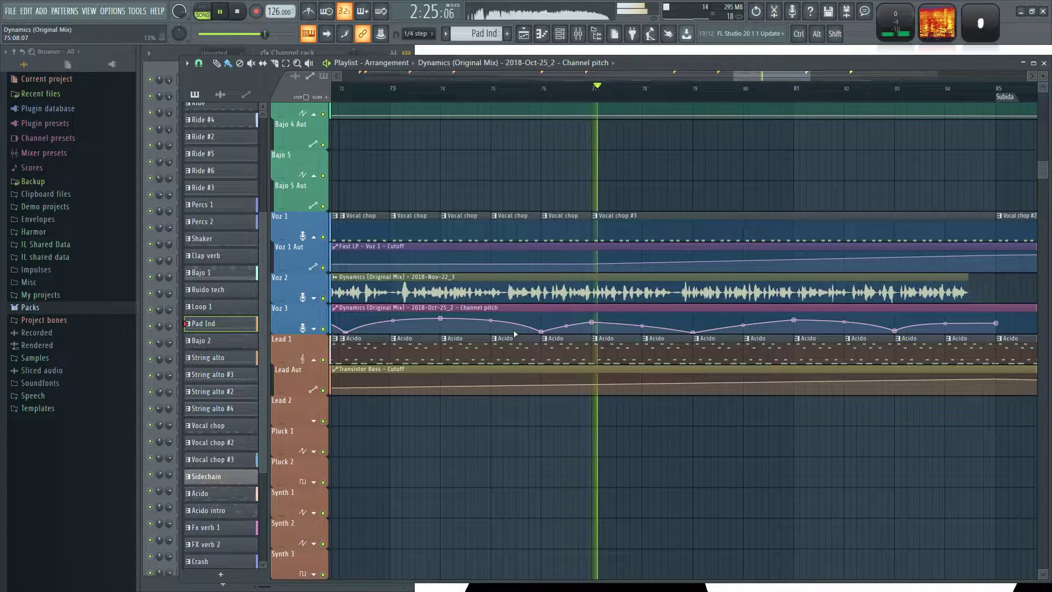
left_click_drag(822, 441, 634, 422)
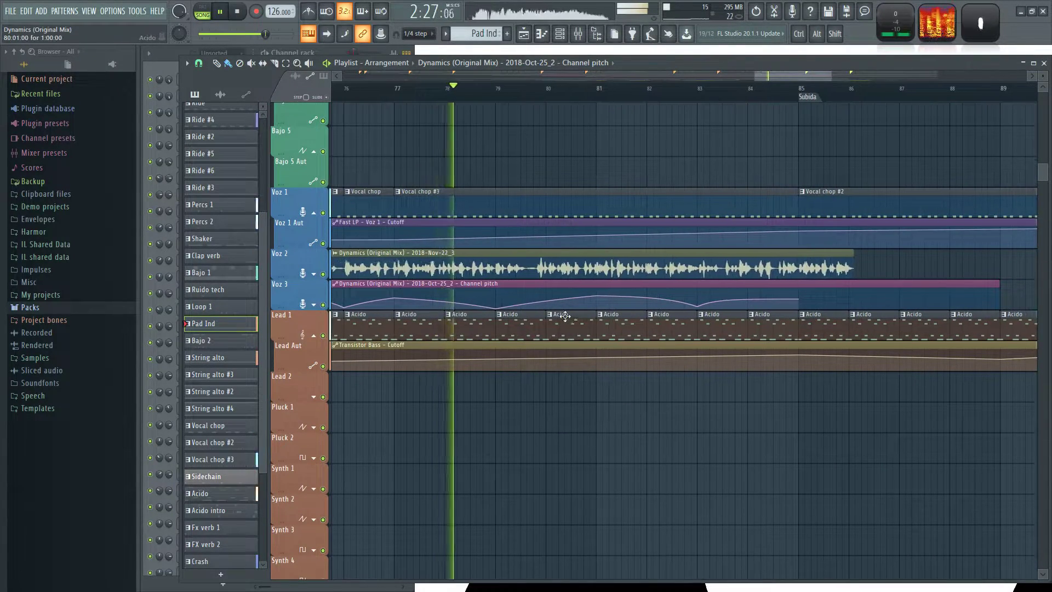
mouse_move(557, 304)
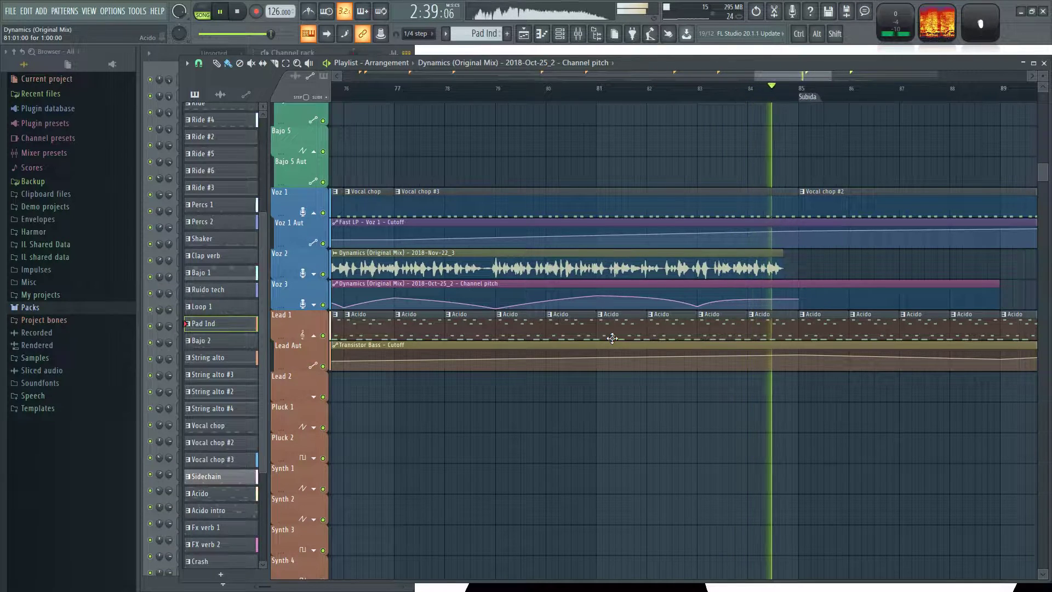
key("space")
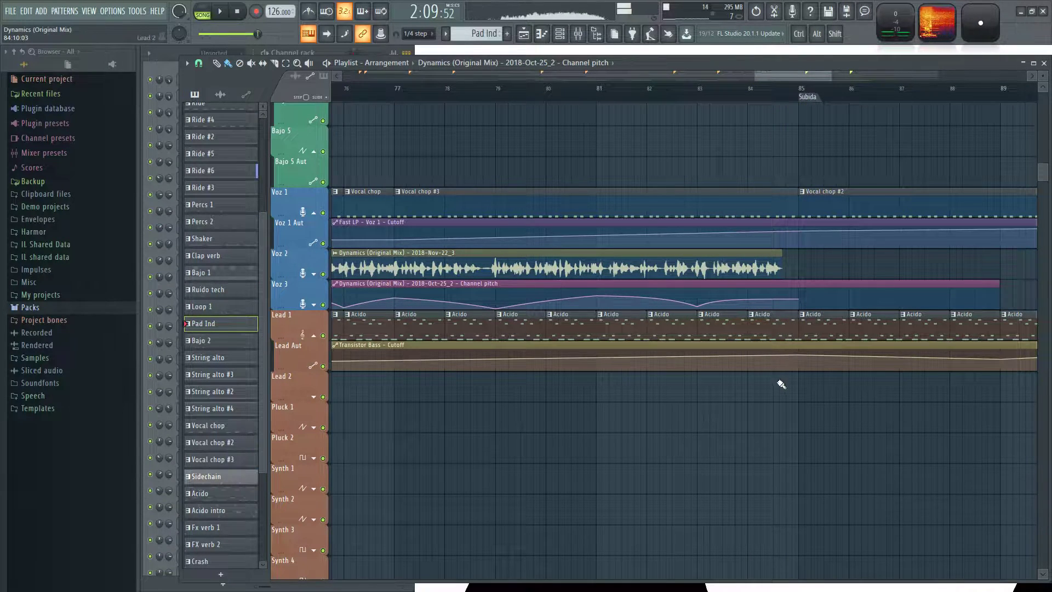
left_click(751, 99)
key("space")
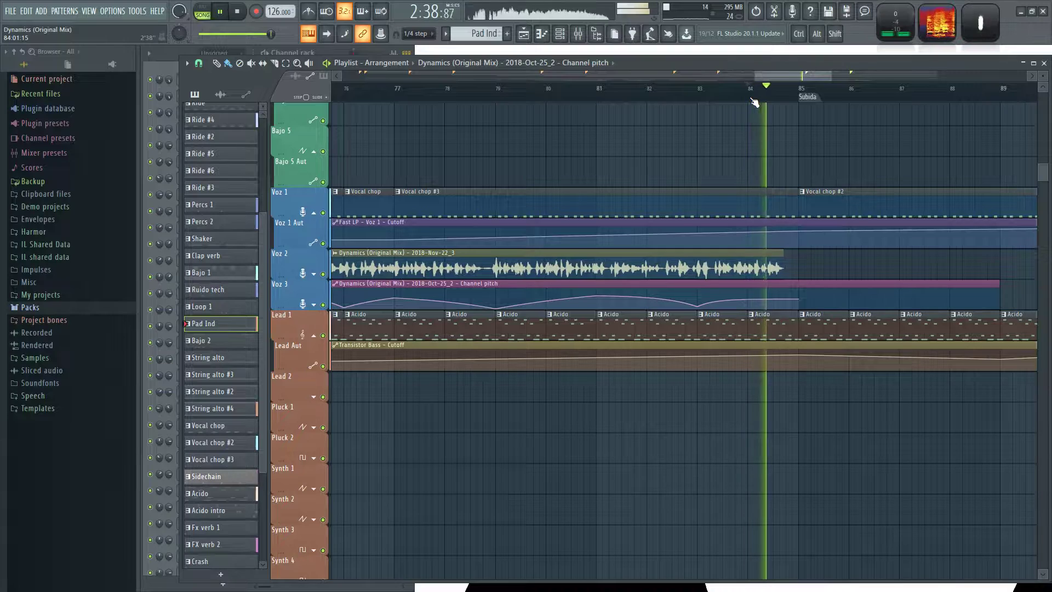
key("space")
Reveal the Voz 3 Aut track below Voz 3 and mute Voz 3.
left_click(315, 305)
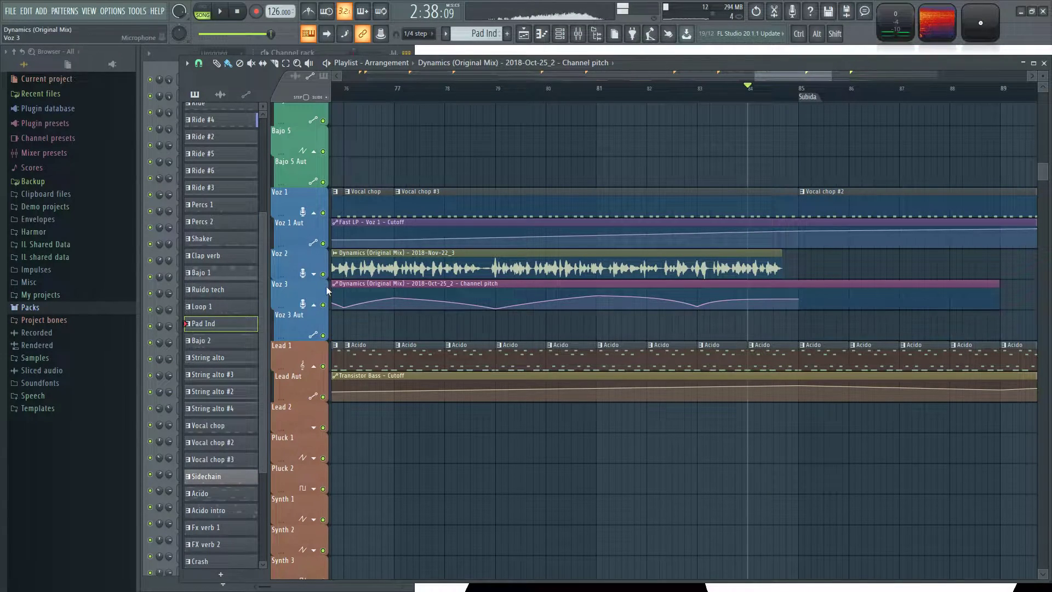
left_click(323, 305)
scroll(449, 339, "down", 5, "ctrl")
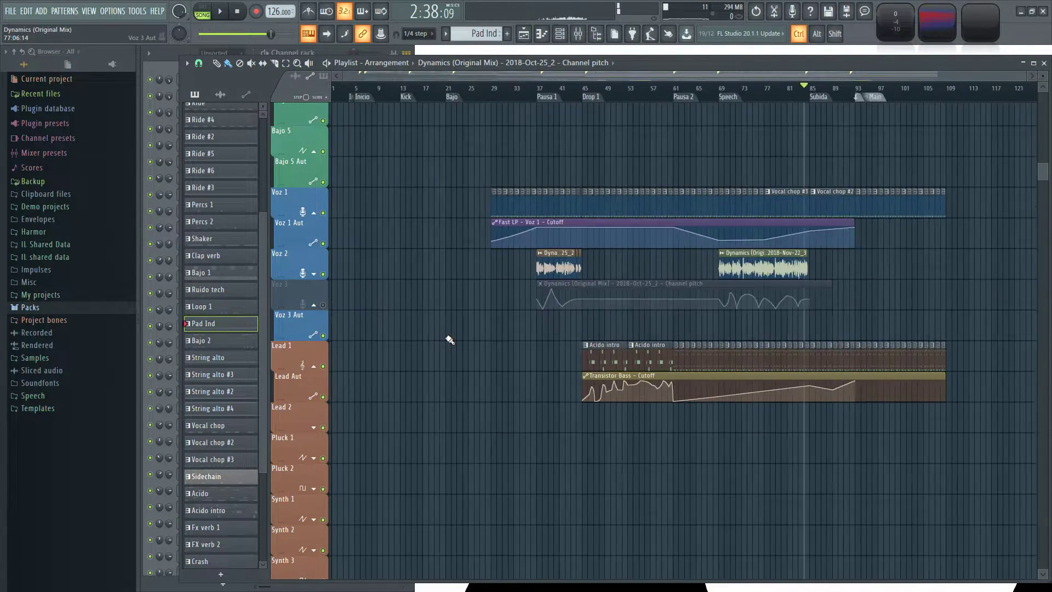
scroll(785, 332, "up", 5, "ctrl")
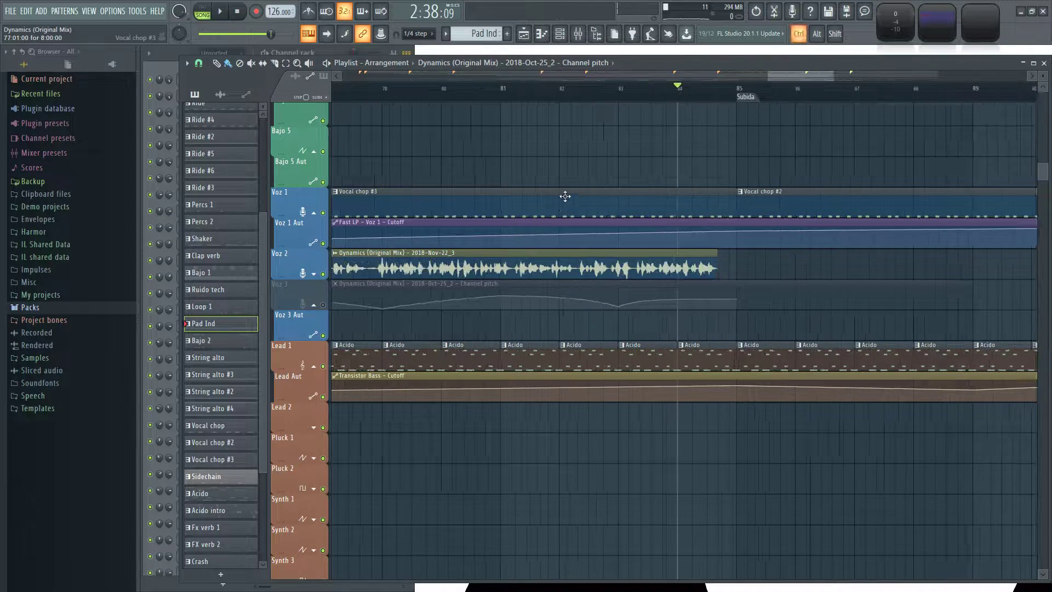
Set the play position to bar 84 step 5, solo Voz 2 and play the end of its vocal clip.
key("space")
scroll(731, 153, "up", 2, "ctrl")
key("space")
left_click(684, 93)
key("space")
scroll(701, 97, "up", 2, "ctrl")
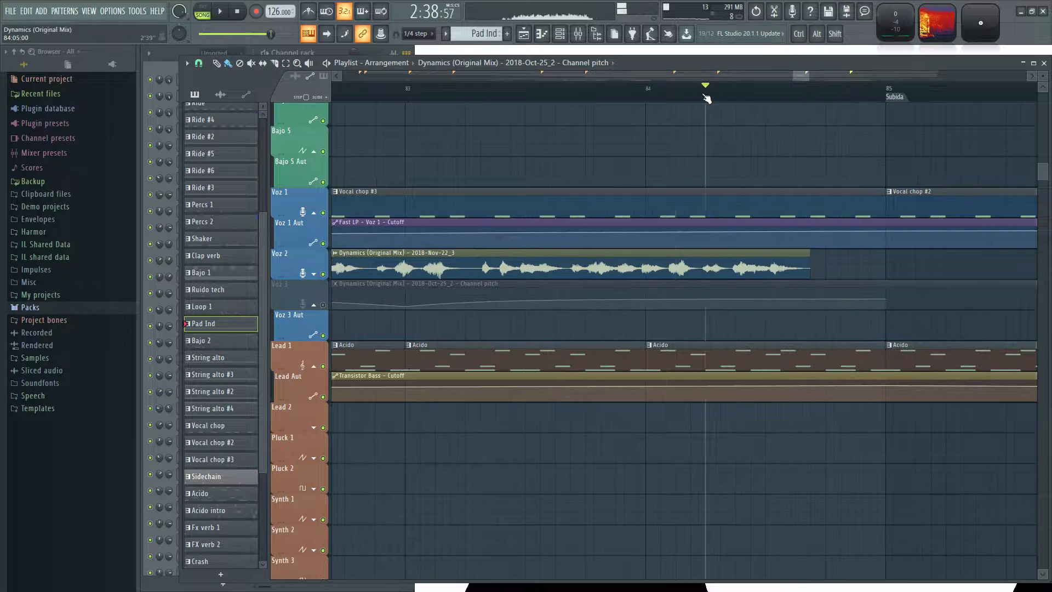
key("space")
key("space")
key("space")
right_click(325, 275)
key("space")
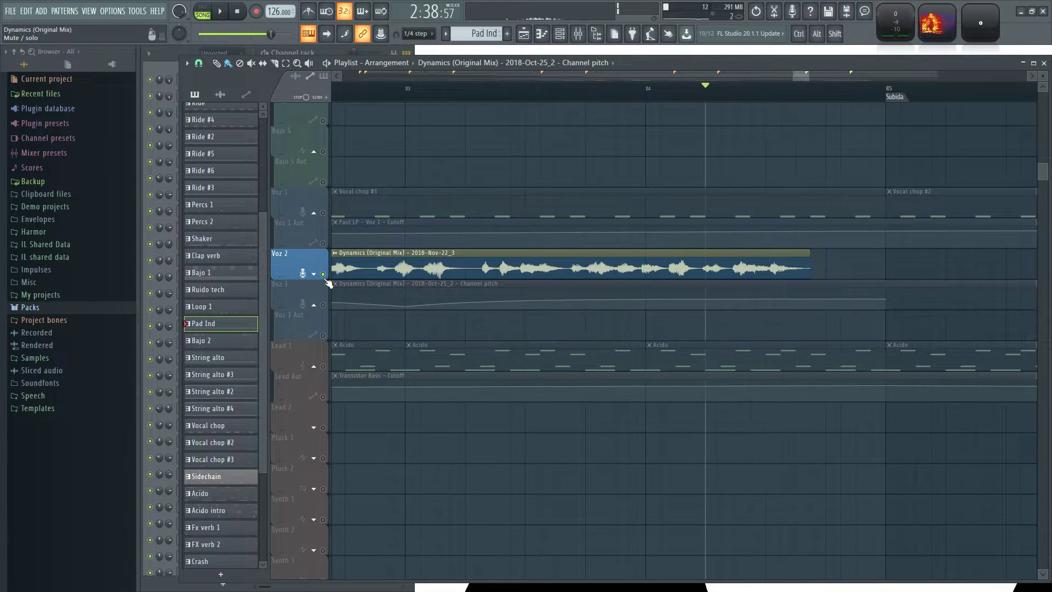
key("space")
Place a copy of the 2018-Nov-22_3 vocal clip on Voz 3 Aut at bar 69, aligned with the original on Voz 2.
scroll(479, 331, "down", 4, "ctrl")
scroll(734, 293, "down", 1)
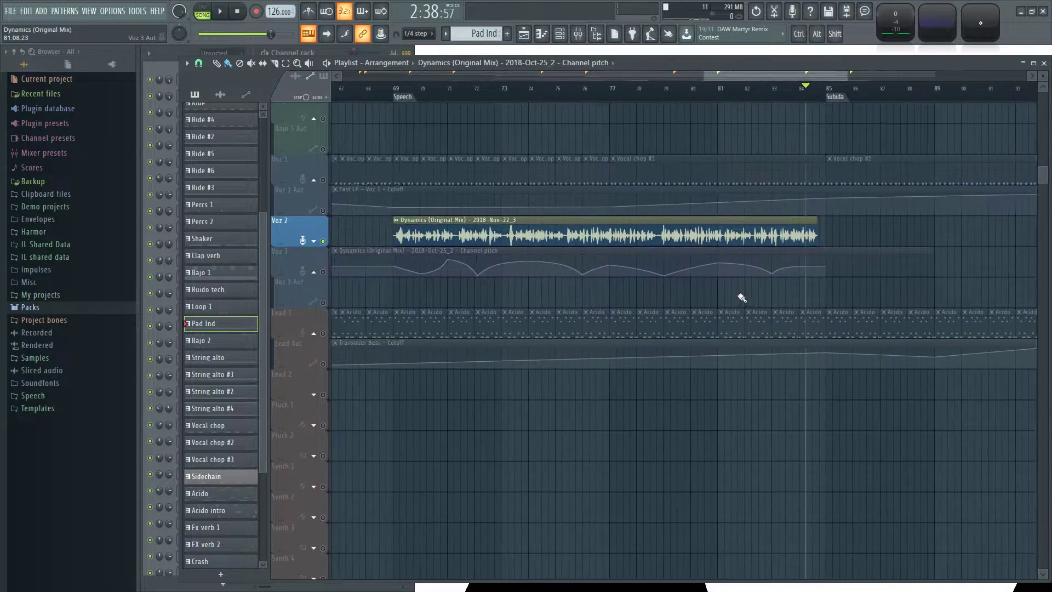
left_click(416, 233)
left_click(400, 292)
scroll(391, 292, "up", 5, "ctrl")
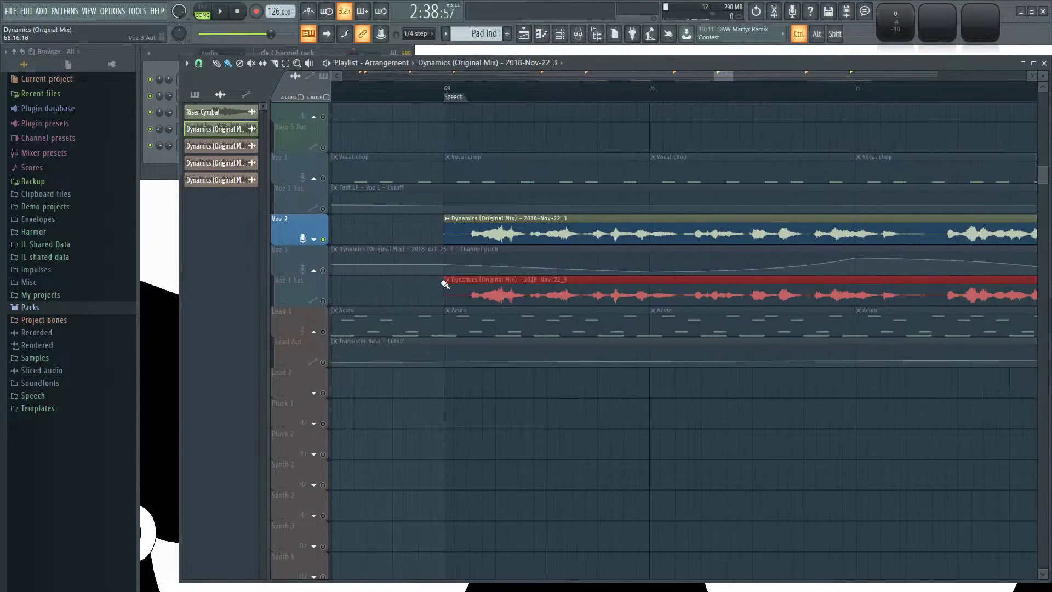
scroll(577, 425, "down", 5, "ctrl")
left_click_drag(685, 463, 390, 486)
key("ctrl+d")
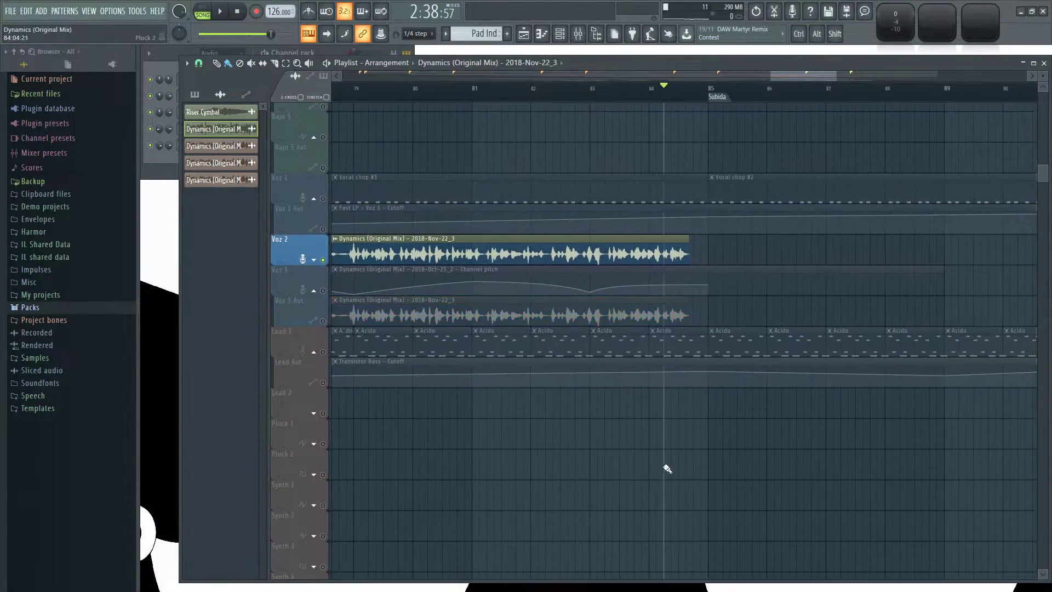
Solo Voz 3 Aut and trim the start of its vocal clip to bar 84 step 5.
scroll(570, 403, "up", 3, "ctrl")
left_click(298, 310)
key("space")
scroll(563, 469, "down", 3, "ctrl")
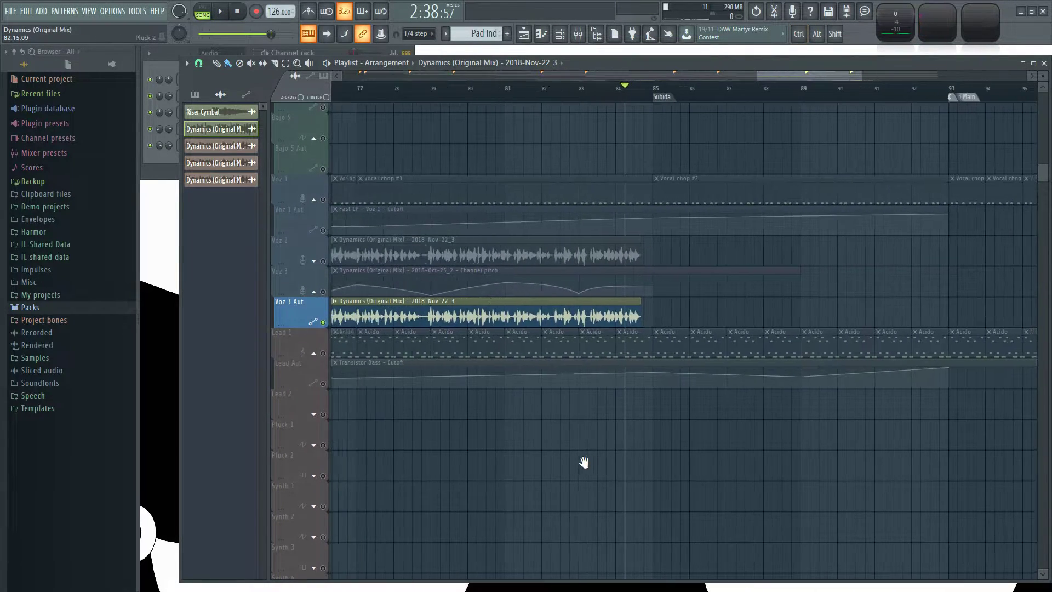
left_click_drag(455, 441, 671, 440)
left_click_drag(343, 316, 479, 327)
left_click_drag(413, 309, 967, 308)
scroll(911, 470, "up", 8, "ctrl")
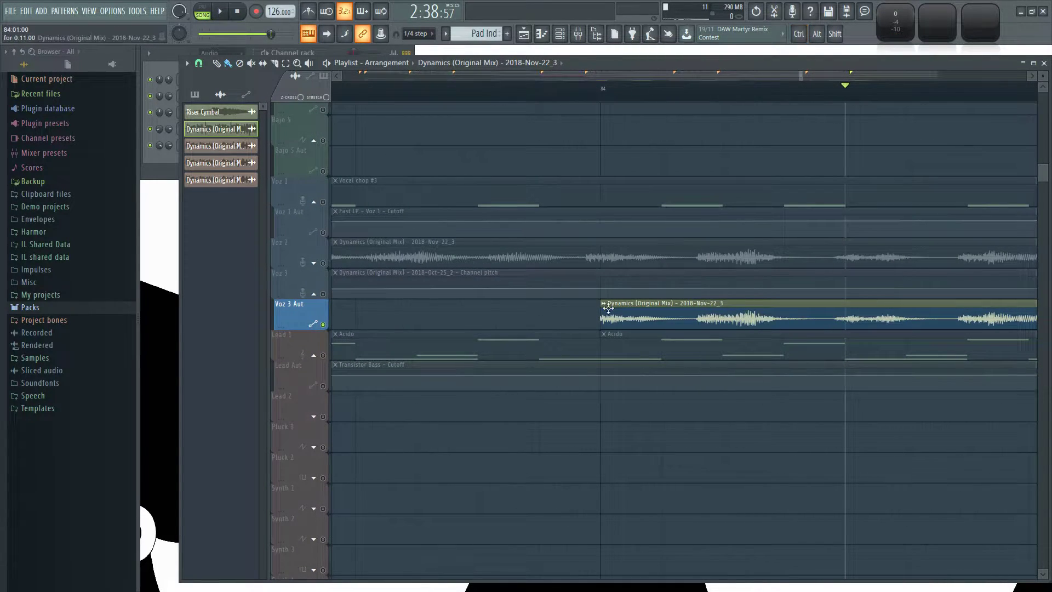
left_click_drag(600, 308, 845, 309)
Play the trimmed vocal clip on Voz 3 Aut several times from its start.
key("space")
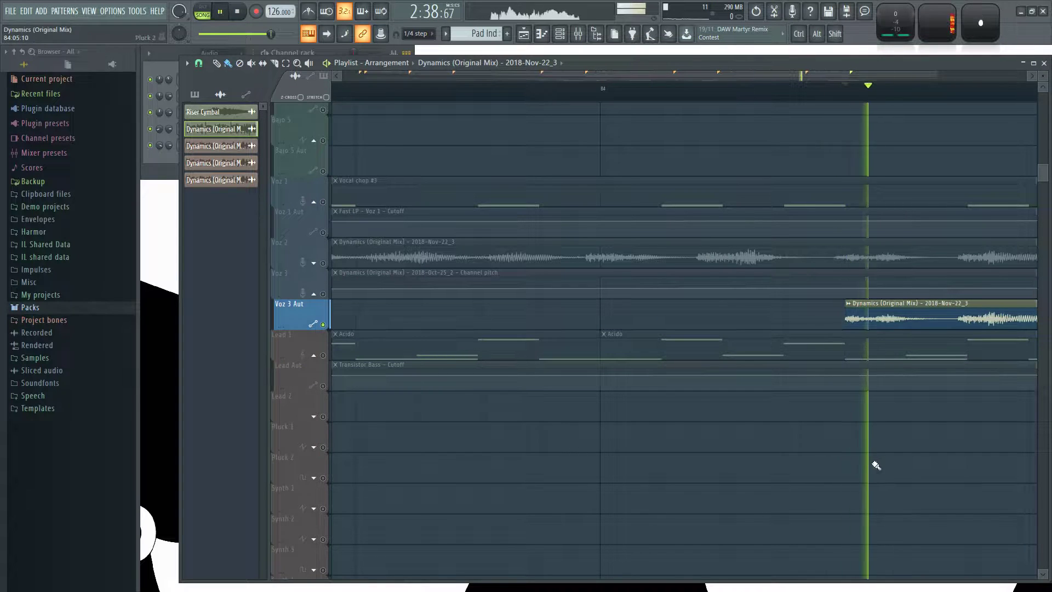
left_click_drag(758, 482, 487, 481)
key("space")
key("space")
key("space")
Make the trimmed vocal clip on Voz 3 Aut unique, both as a clip and as a sample, accepting the confirmation.
left_click(407, 300)
left_click(442, 377)
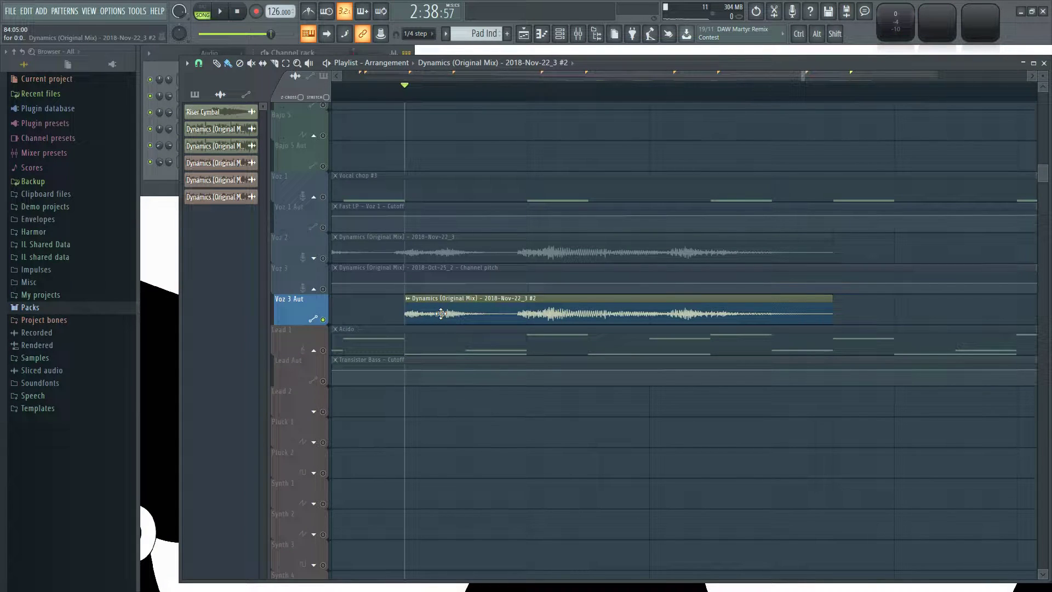
left_click(409, 299)
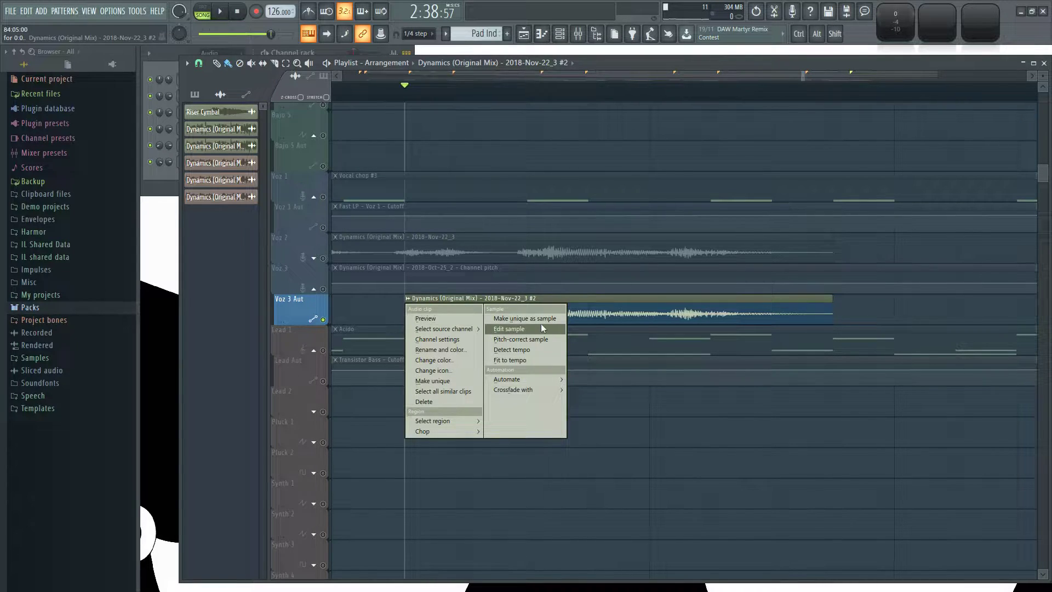
left_click(553, 317)
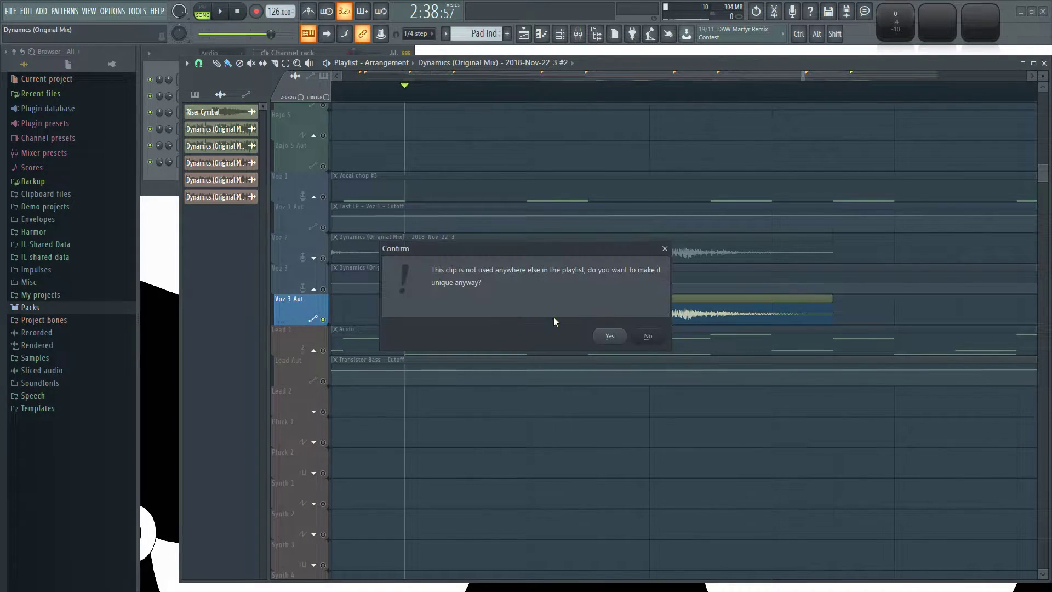
left_click(610, 336)
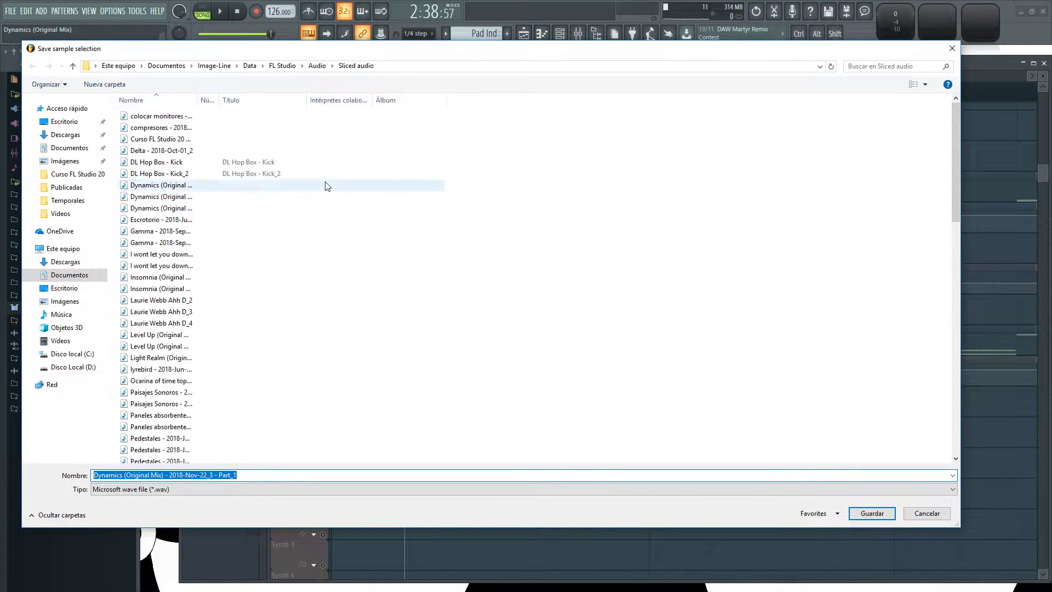
Save the sample as Evolucion in the desktop's Proyectos en desarrollo > Dynamics (Original Mix) folder.
left_click(63, 122)
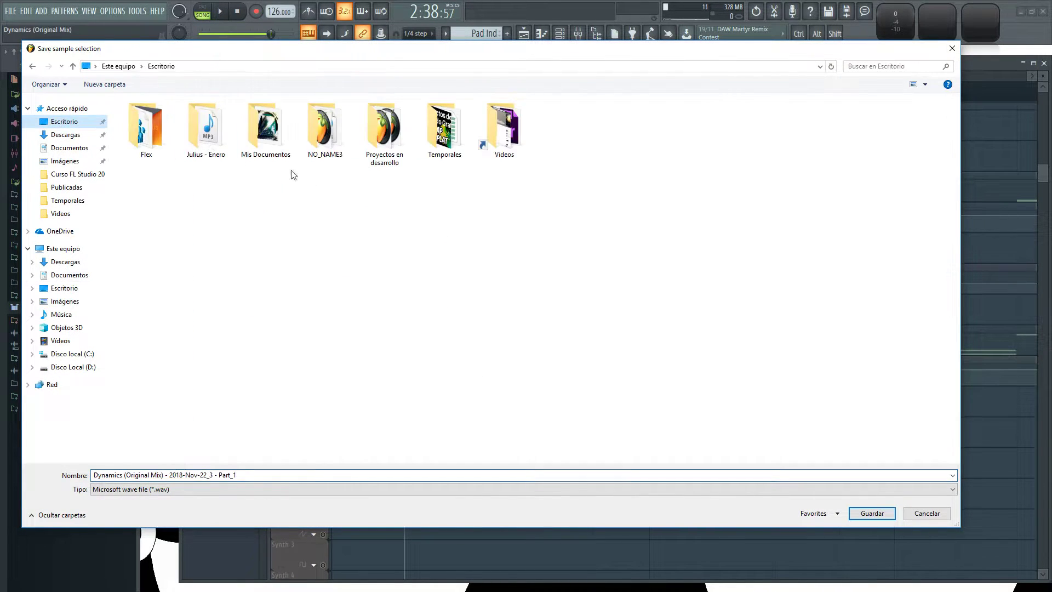
double_click(384, 132)
double_click(445, 132)
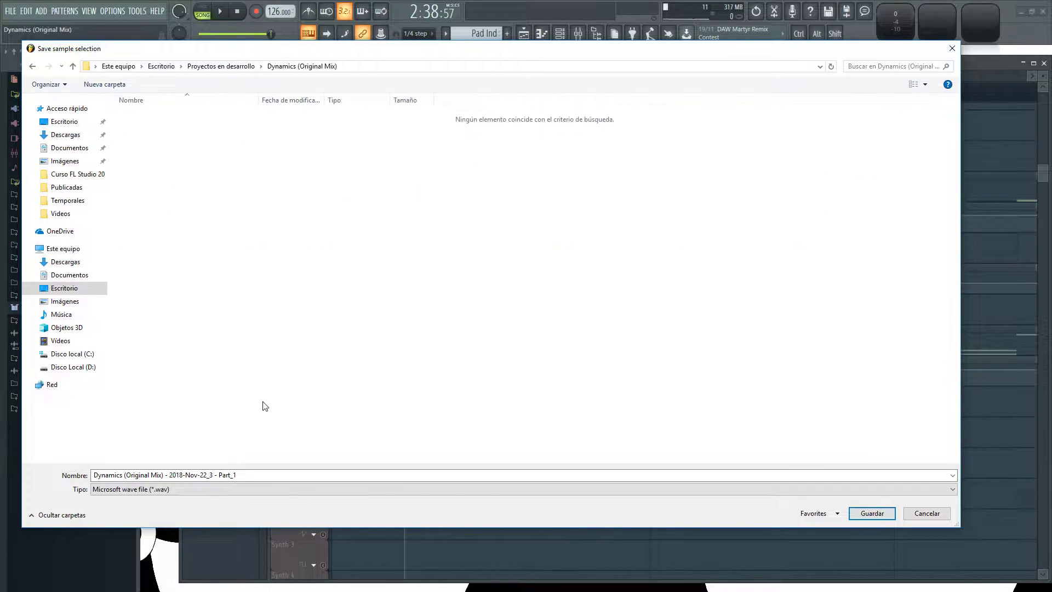
left_click(255, 473)
type("Evolucion")
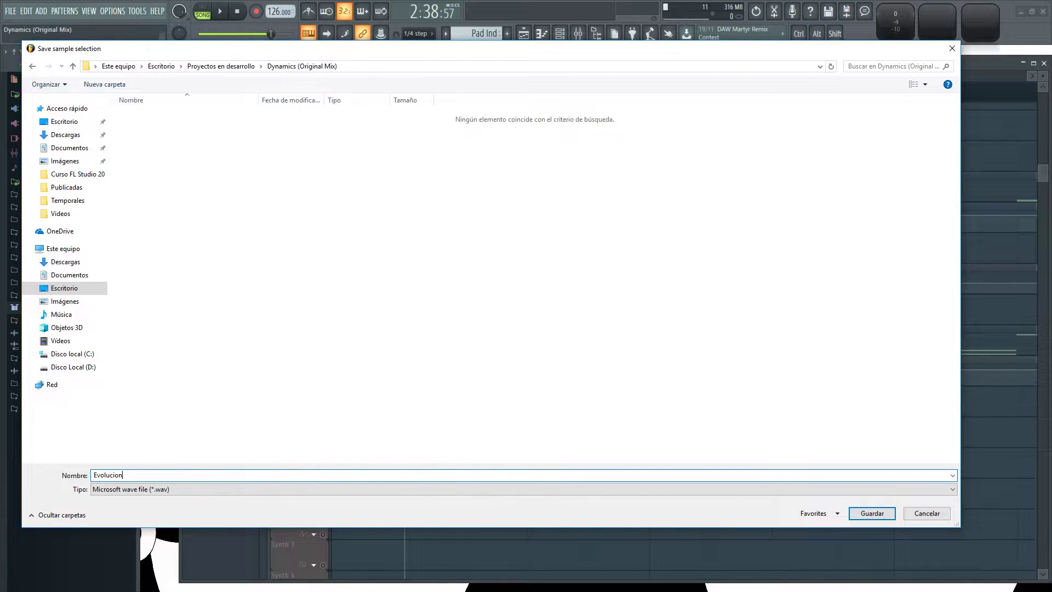
key("Return")
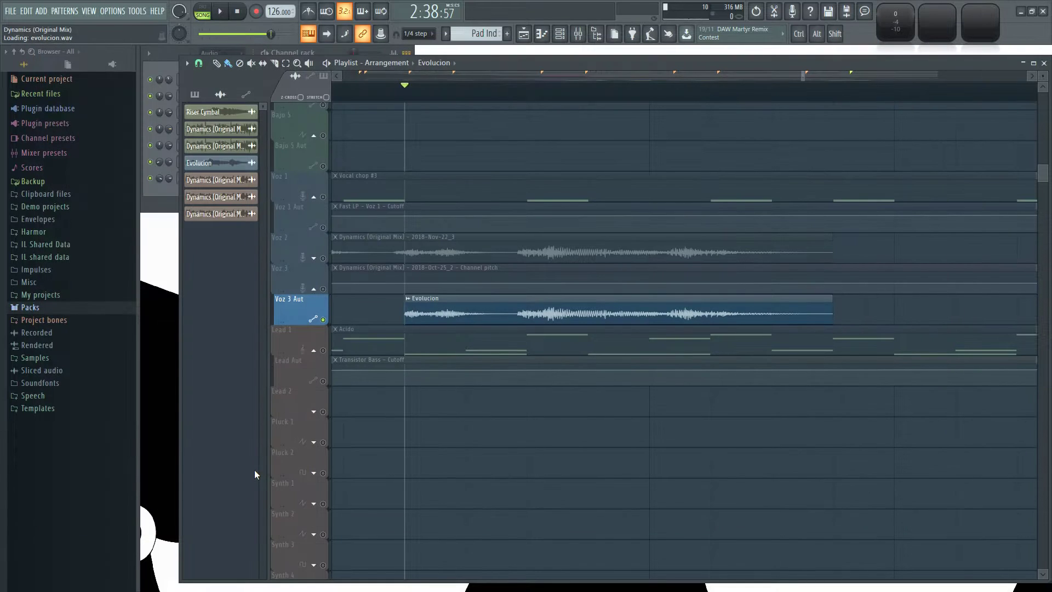
Show all channels in the channel rack and create a new pattern named Subida evolucion.
double_click(447, 310)
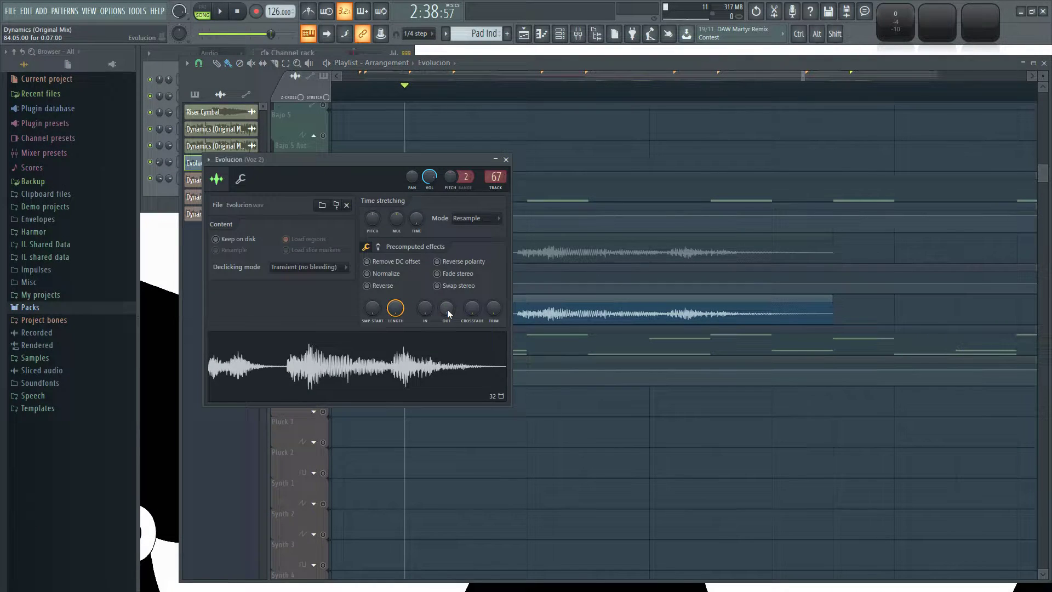
left_click(501, 175)
left_click(330, 52)
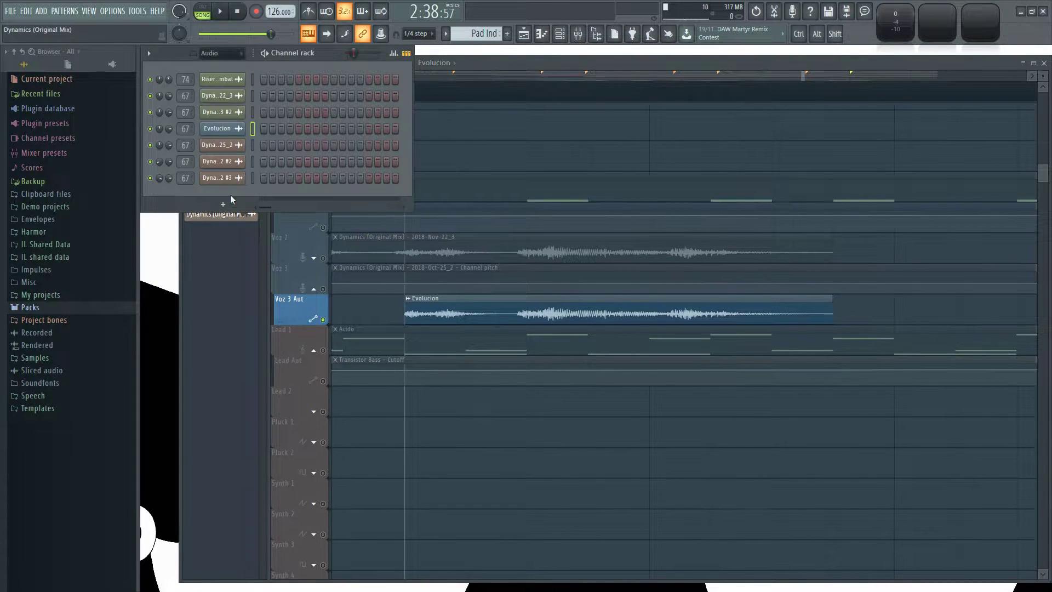
left_click(238, 53)
left_click(226, 64)
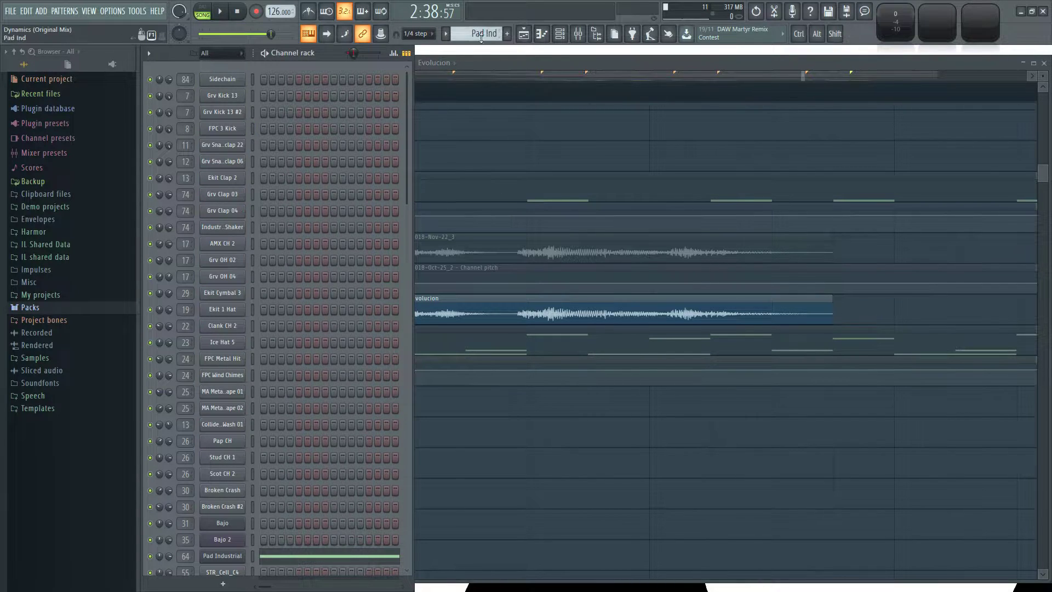
left_click(507, 34)
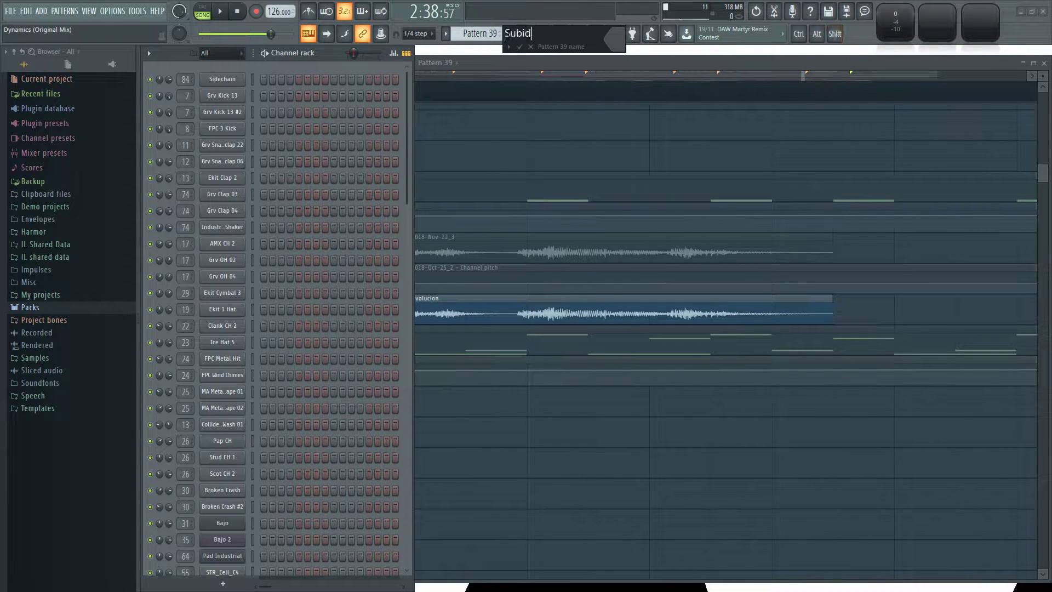
type("Subida evolucion")
key("Return")
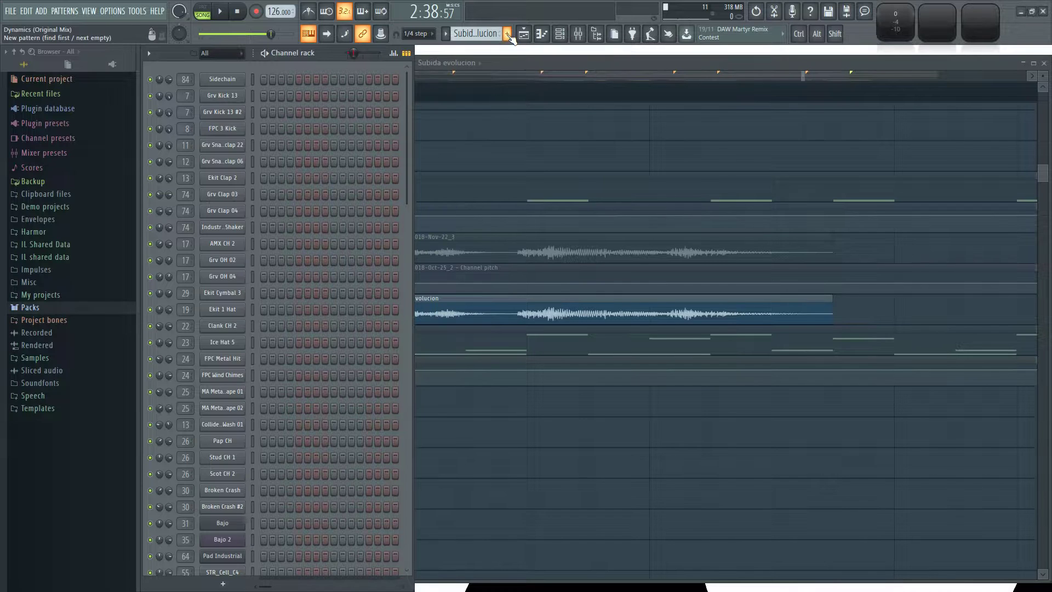
Play the Evolucion clip on Voz 3 Aut from its start.
scroll(454, 246, "down", 6)
scroll(378, 295, "down", 8)
scroll(345, 284, "up", 8)
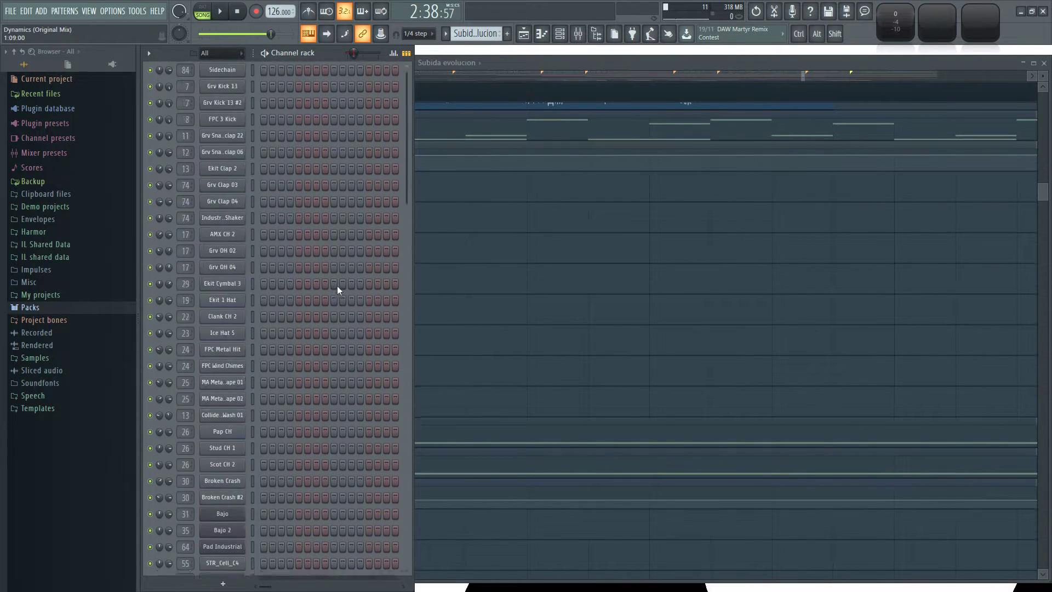
right_click(537, 296)
scroll(538, 296, "up", 5)
key("space")
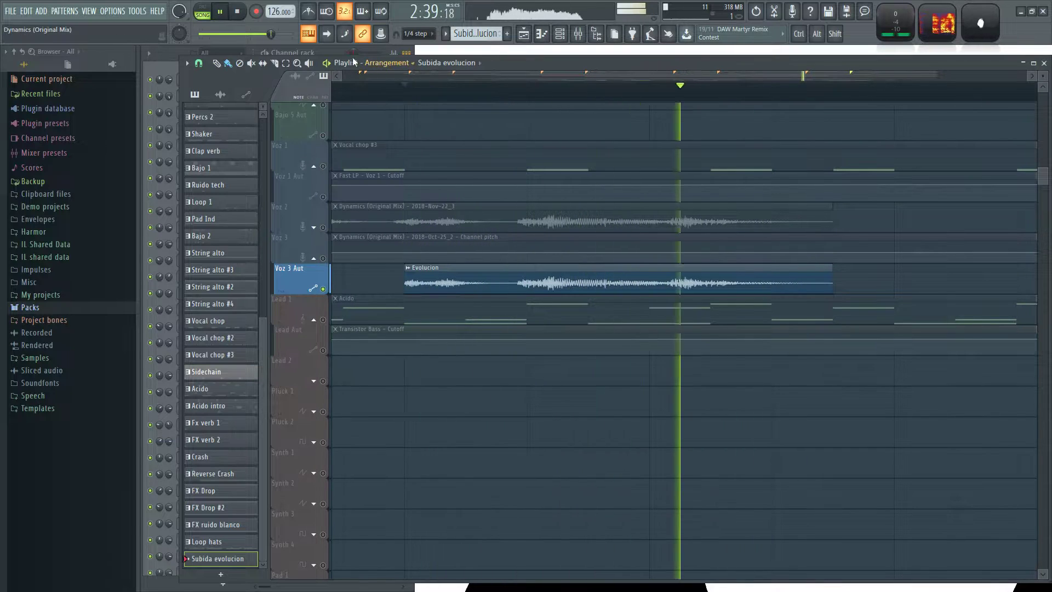
key("space")
Insert a Fruity Granulizer channel below the White noise channel in the channel rack.
left_click(331, 51)
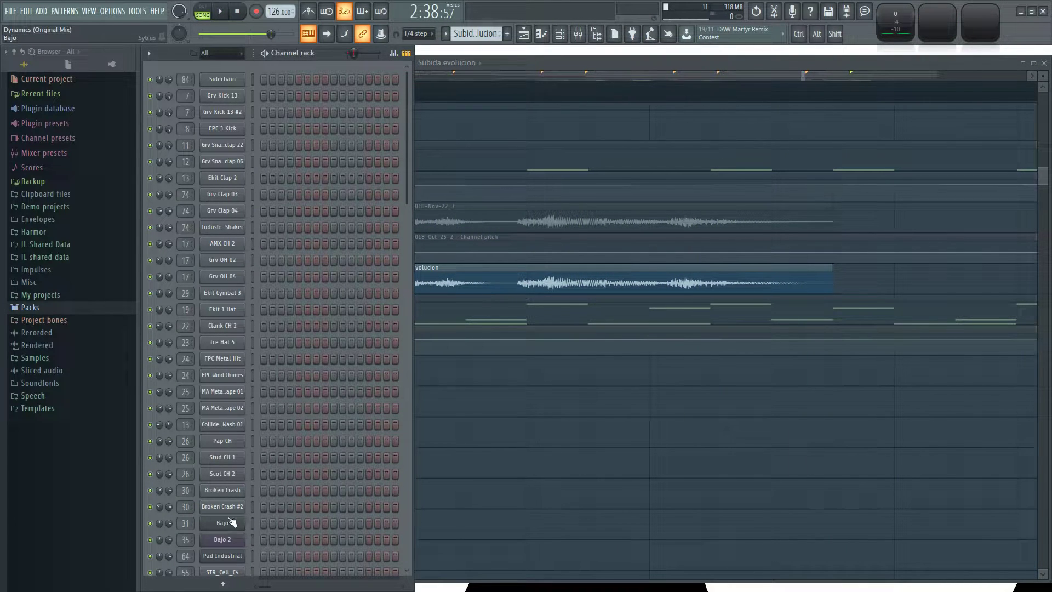
scroll(222, 525, "down", 8)
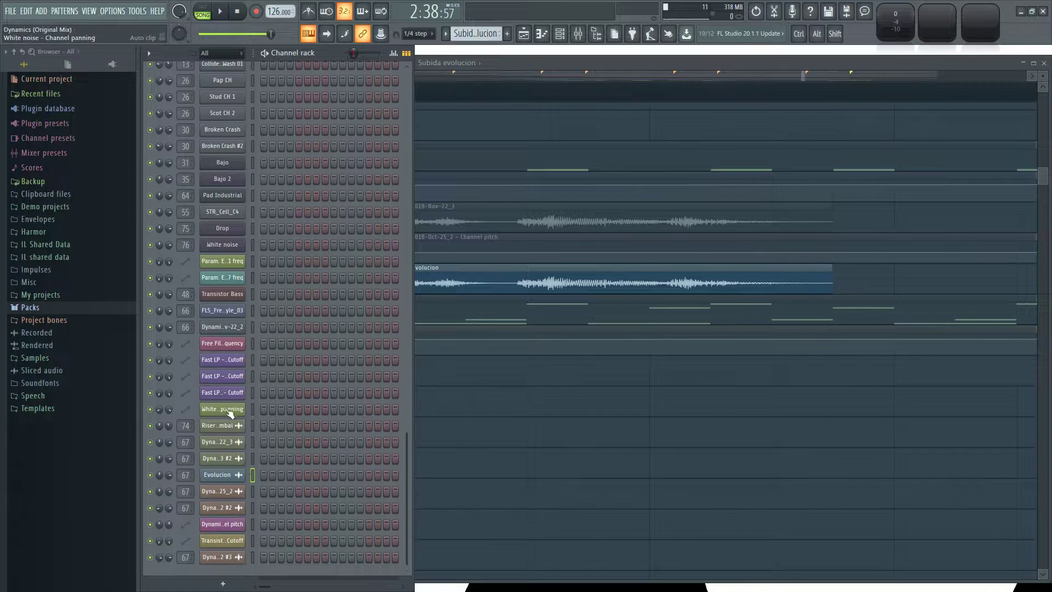
right_click(219, 261)
mouse_move(301, 336)
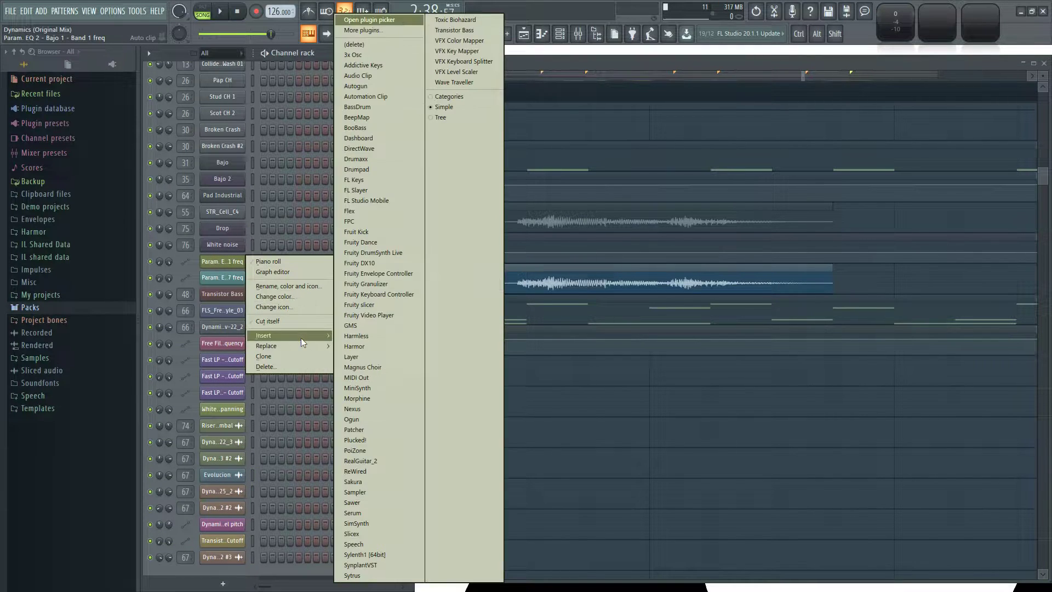
left_click(381, 284)
left_click_drag(346, 174, 517, 64)
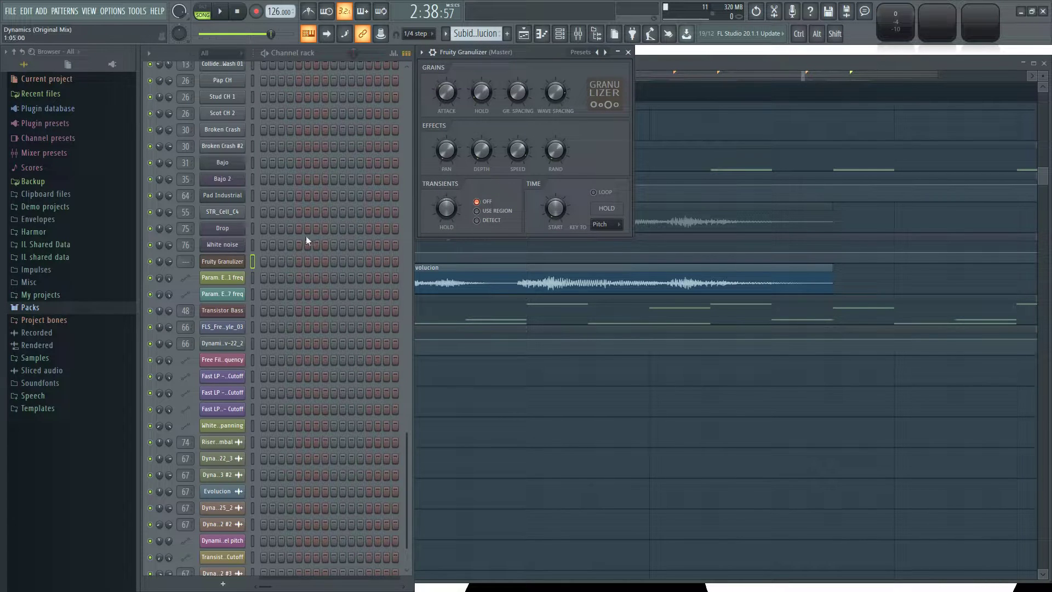
scroll(336, 255, "down", 1)
left_click(223, 463)
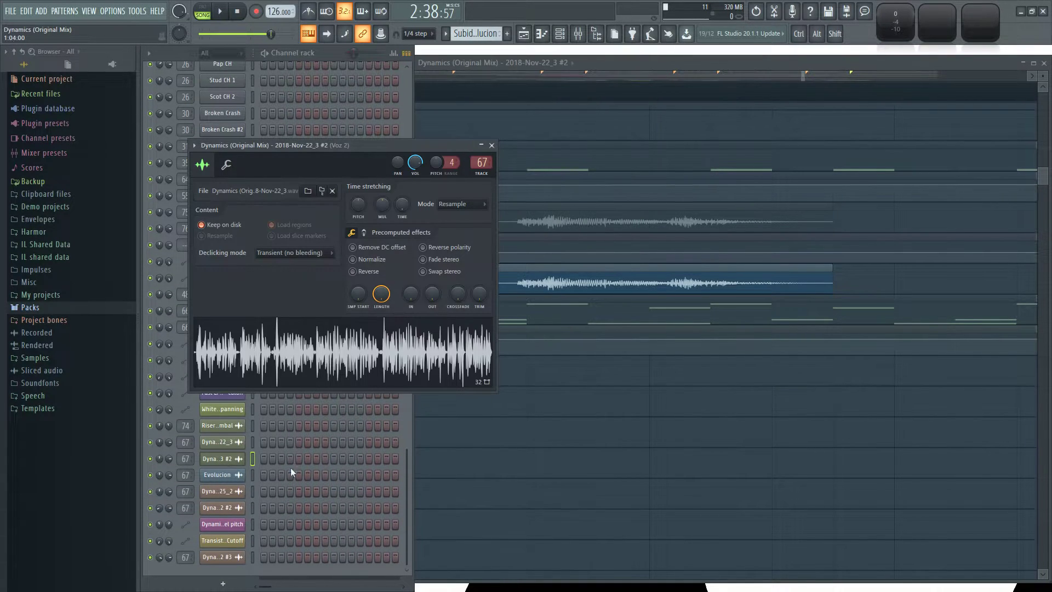
left_click(224, 558)
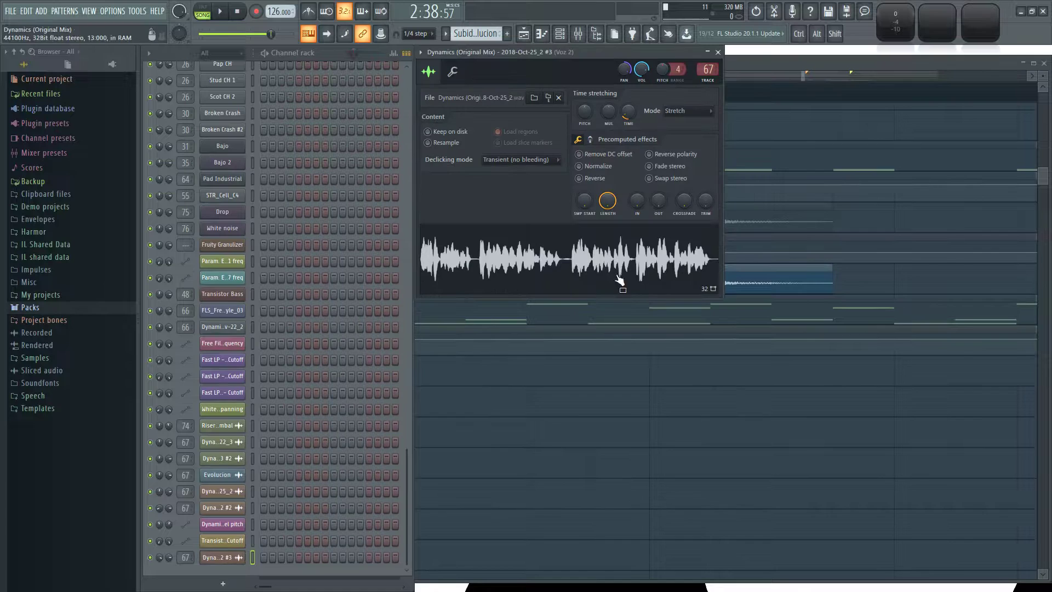
left_click(221, 507)
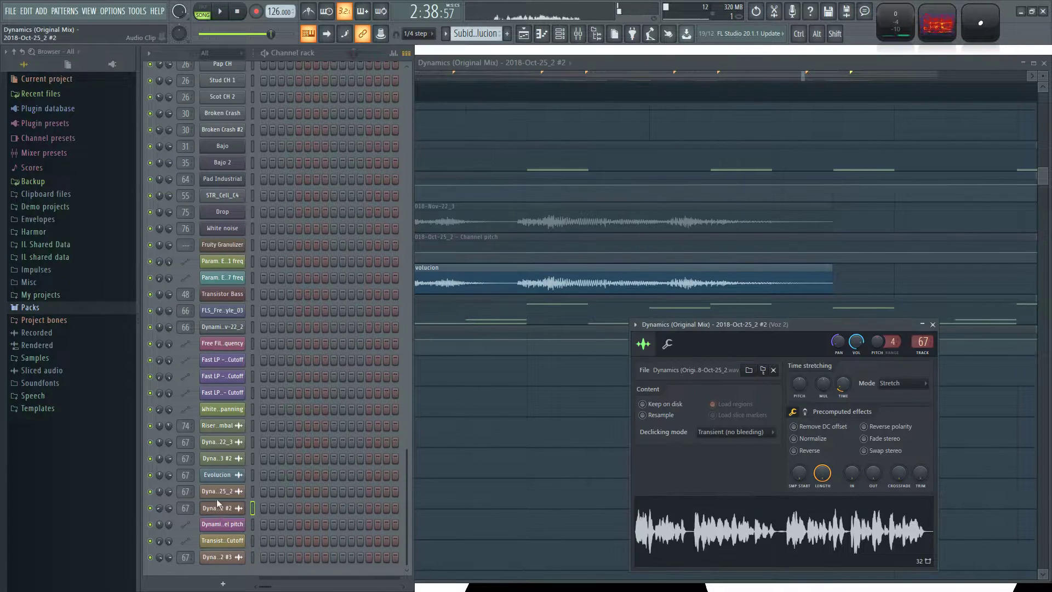
Load the Evolucion sample from its audio channel into the Fruity Granulizer channel and preview the granulated sound.
left_click(493, 279)
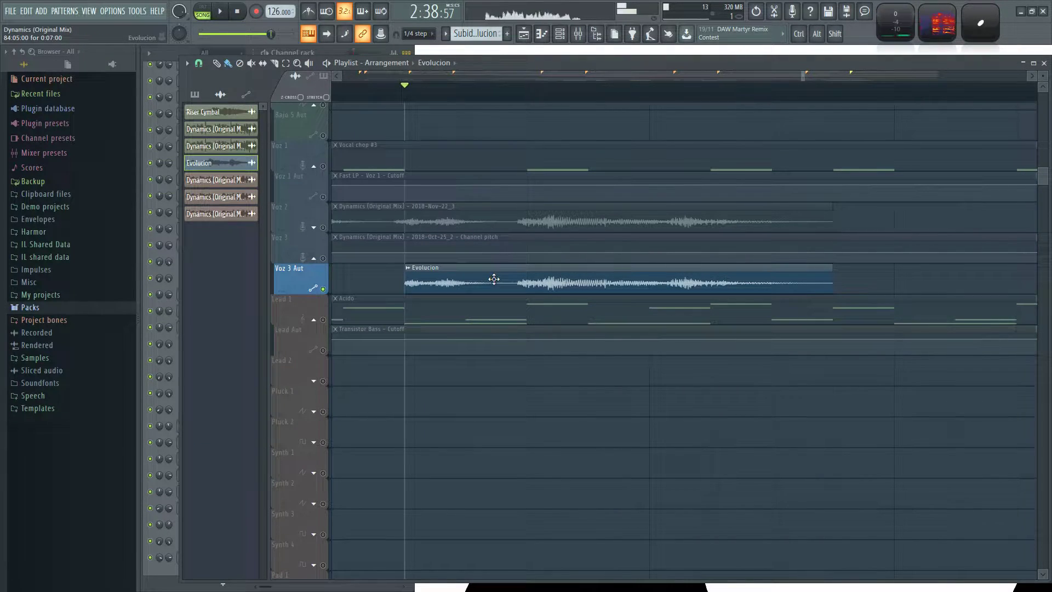
left_click(333, 51)
left_click(222, 475)
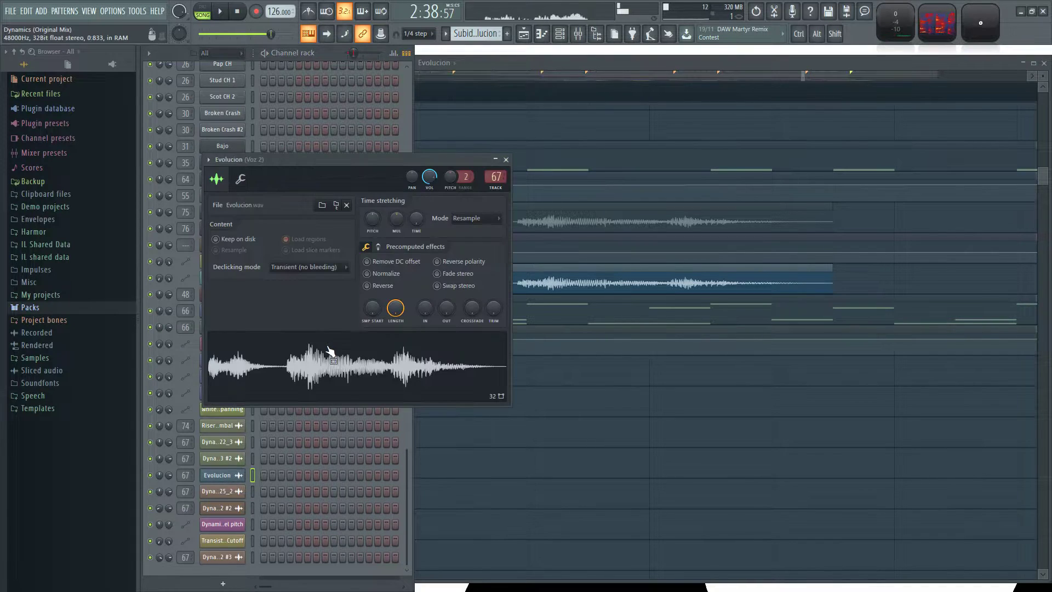
left_click_drag(329, 159, 553, 132)
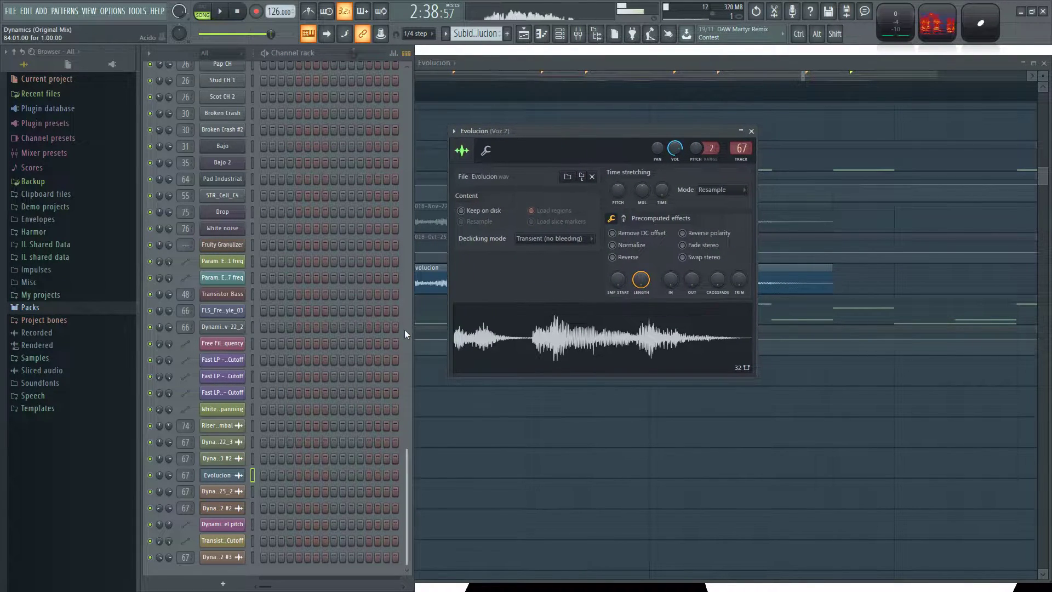
left_click_drag(521, 346, 242, 245)
left_click(227, 247)
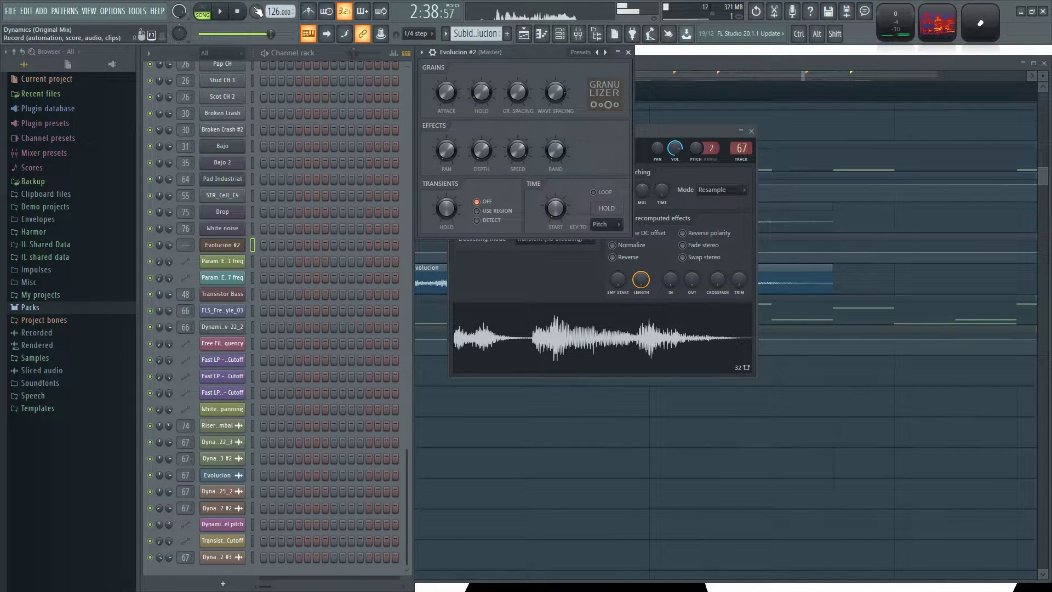
left_click(238, 12)
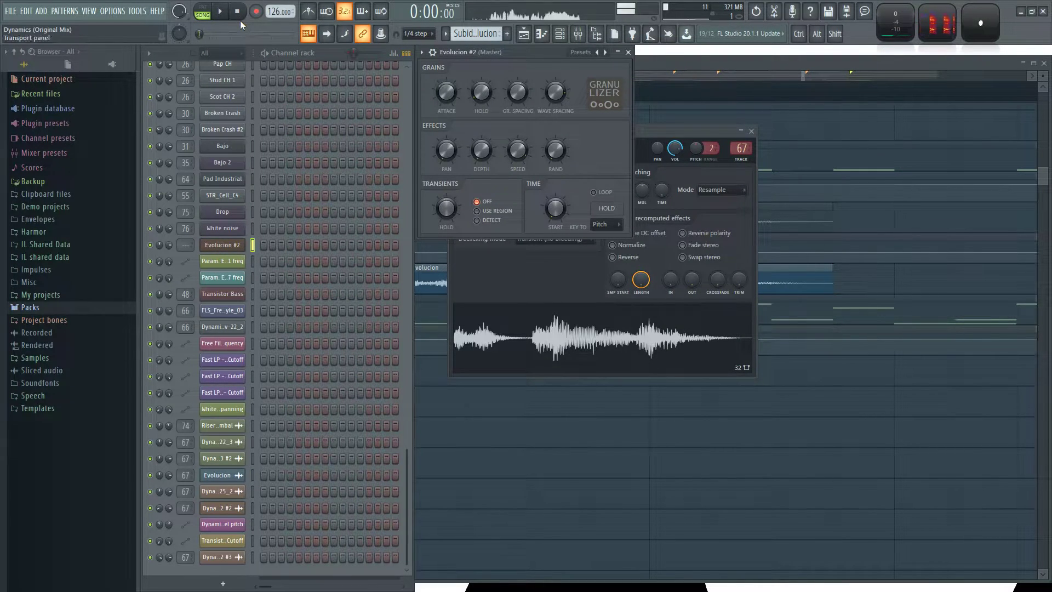
left_click(751, 131)
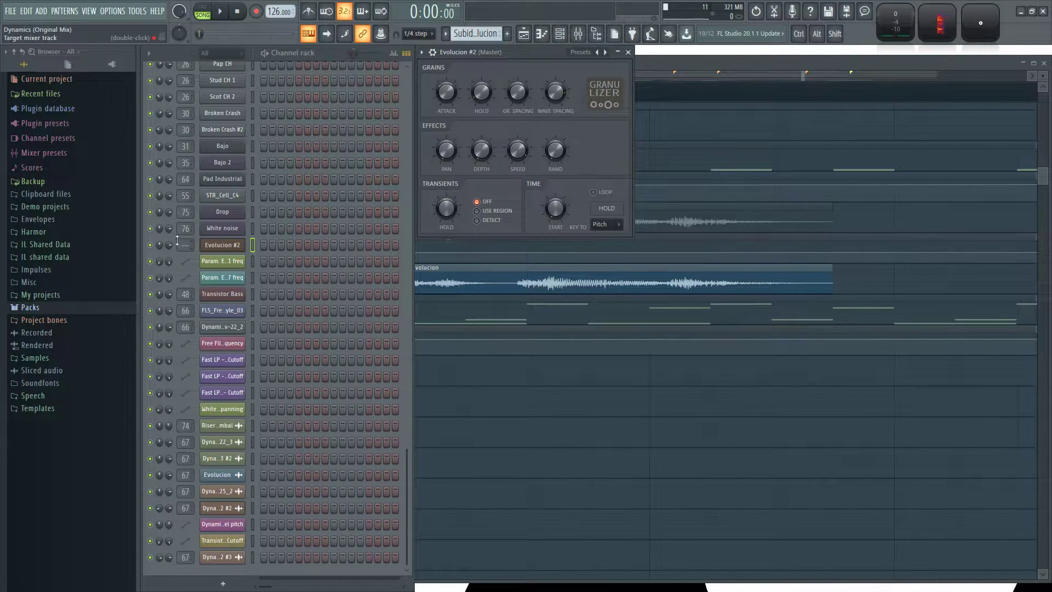
Route the granulizer channel to mixer track 77 (Fx 4) and enable its loop while trying a different grain spacing.
left_click_drag(185, 245, 185, 126)
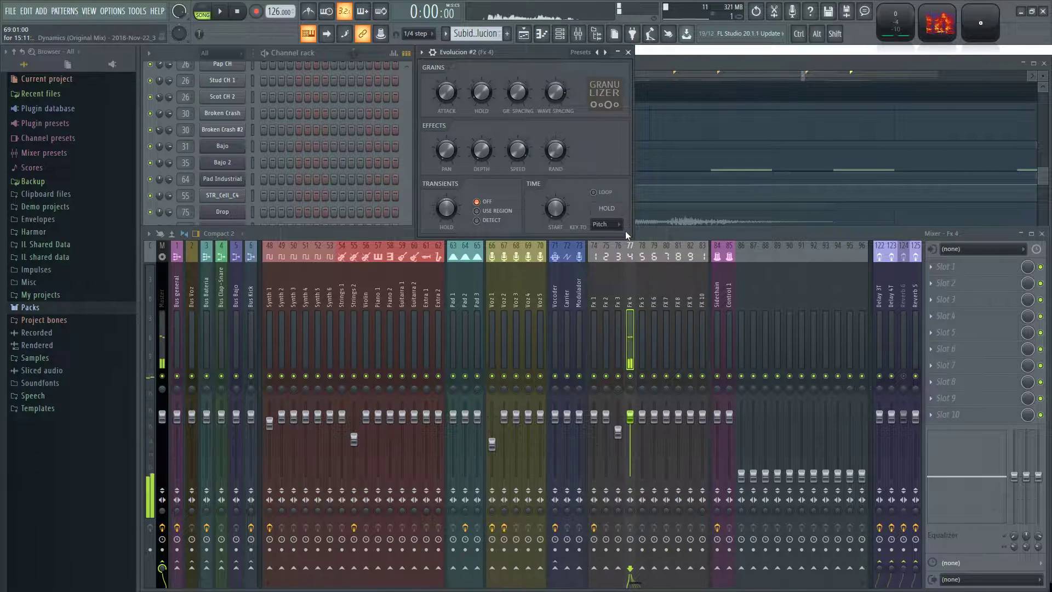
left_click(1043, 233)
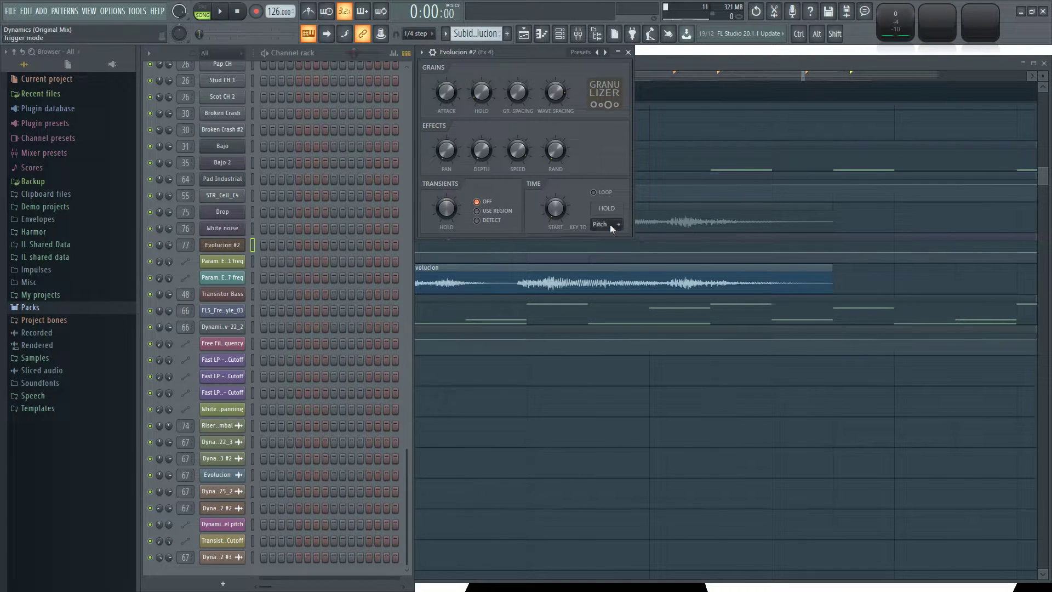
left_click(593, 192)
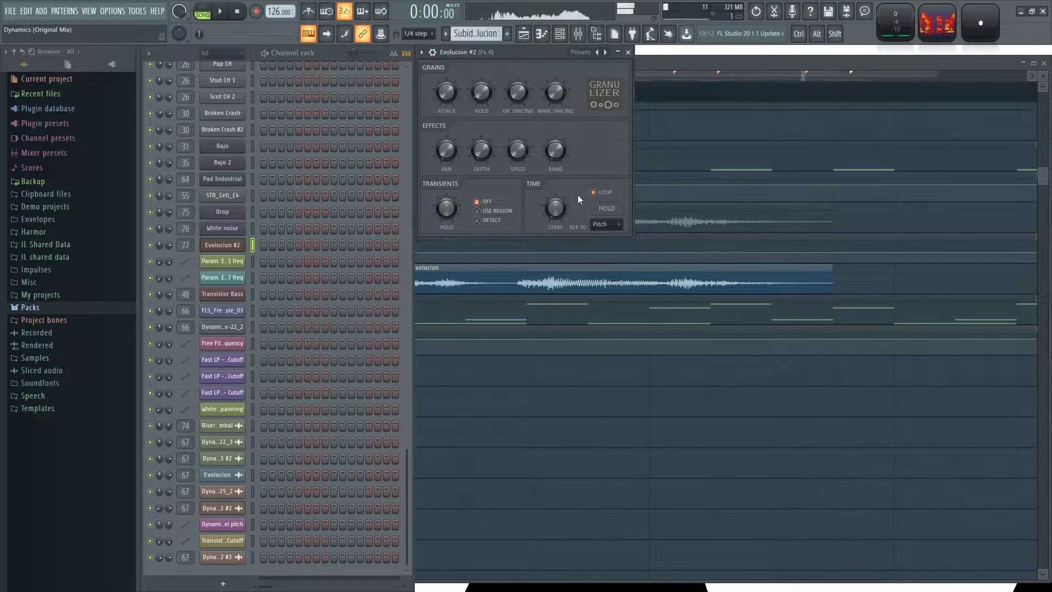
left_click_drag(517, 96, 517, 59)
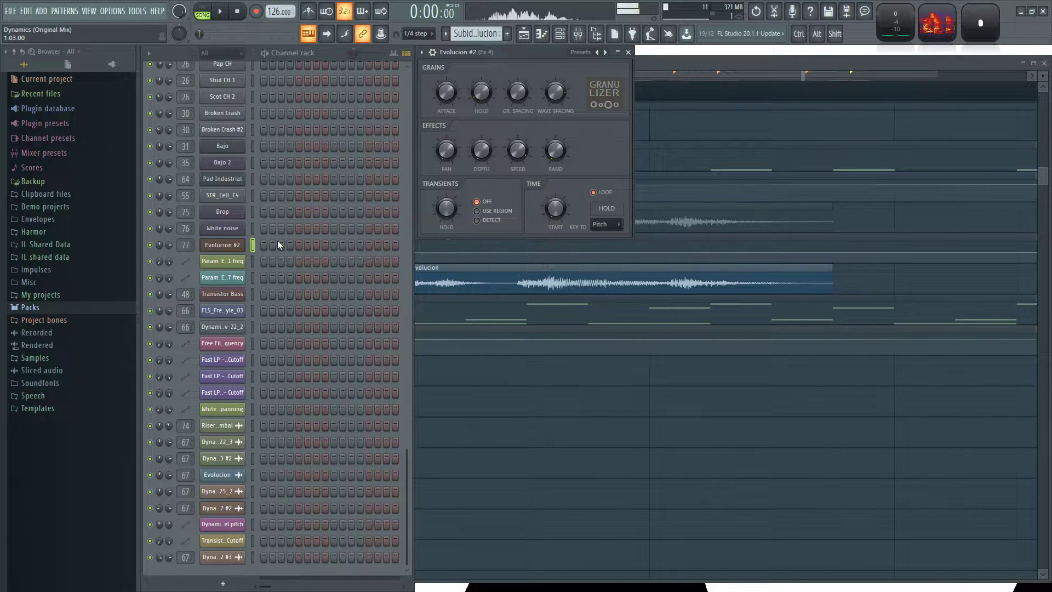
Draw a C5 note from bar 1 to bar 9 in the piano roll of the Evolucion #2 granulizer channel.
right_click(241, 246)
left_click(290, 245)
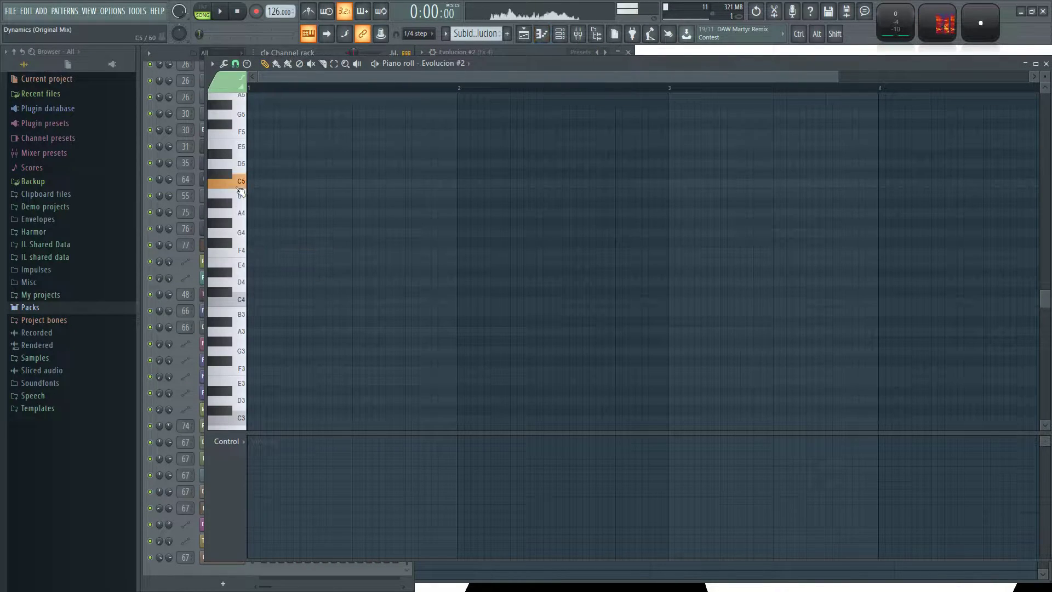
left_click_drag(273, 184, 547, 183)
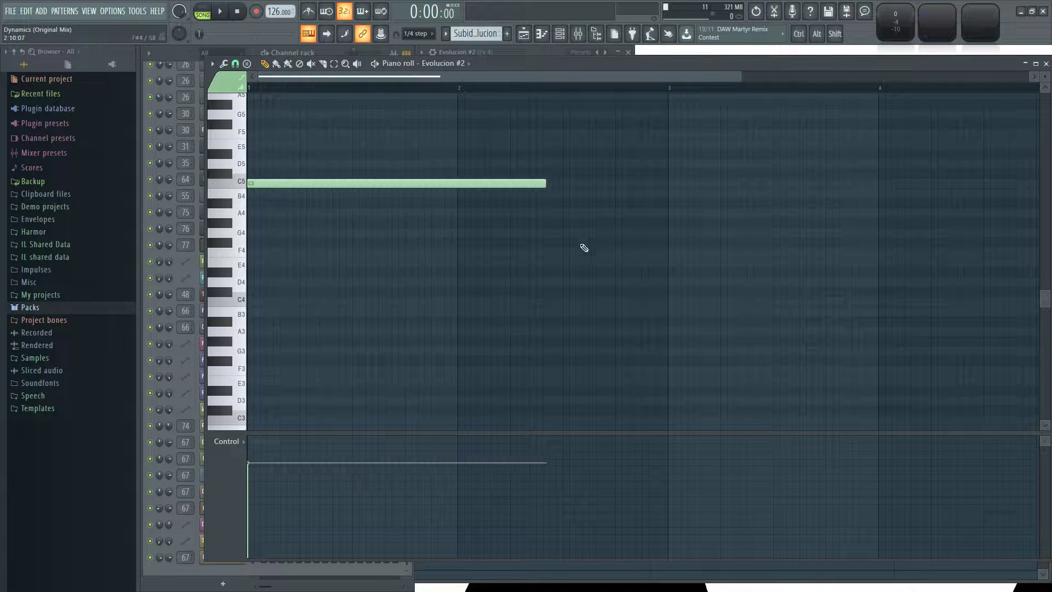
scroll(519, 265, "down", 2, "ctrl")
left_click_drag(432, 184, 961, 200)
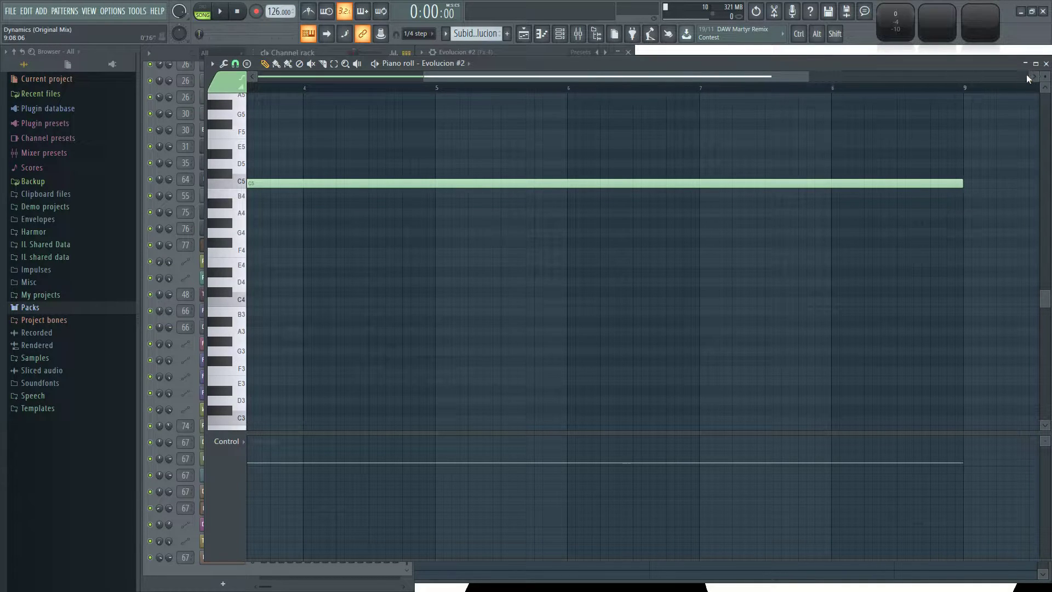
Replace the Evolucion clip on the Lead 2 track with the Subida evolucion pattern, starting at bar 85.
left_click(1046, 64)
right_click(732, 469)
scroll(509, 412, "down", 6)
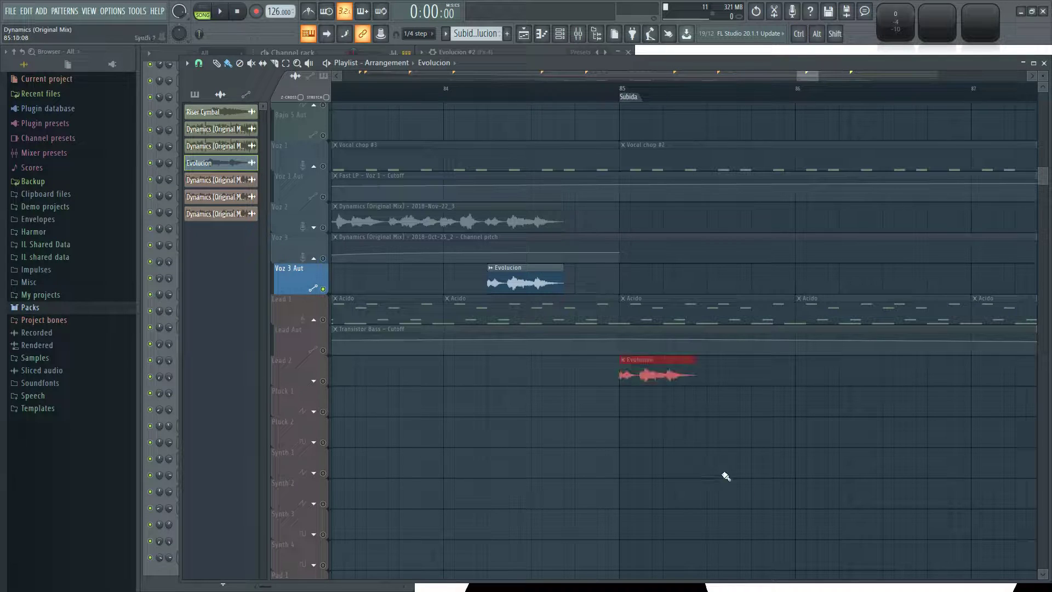
left_click(206, 96)
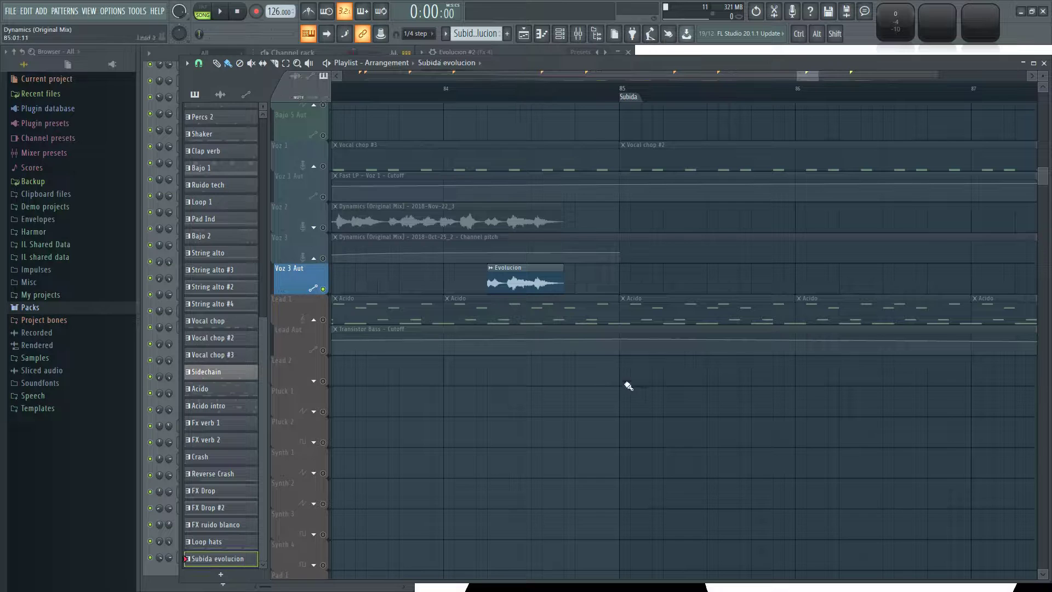
left_click(633, 364)
scroll(458, 455, "down", 4)
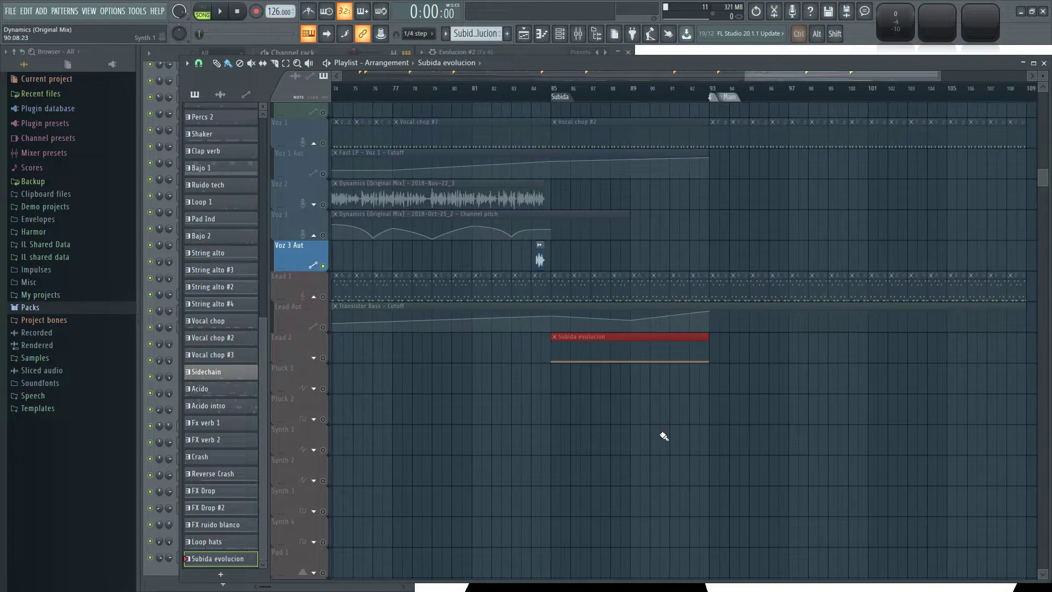
Move the Subida evolucion clip to the Voz 2 track at bar 85 and delete the Evolucion clip from Voz 3 Aut.
scroll(556, 403, "up", 3)
scroll(516, 415, "up", 2)
left_click_drag(587, 356, 590, 190)
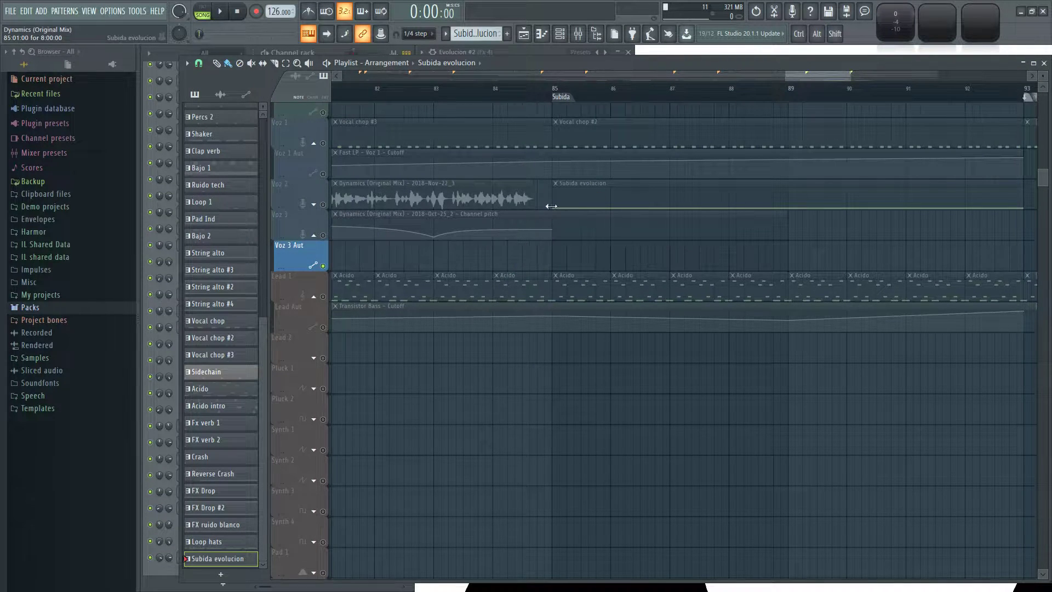
Unmute the Voz 2 and Voz 3 tracks and play the vocals from the Speech marker at bar 69.
left_click(337, 206)
left_click(328, 243)
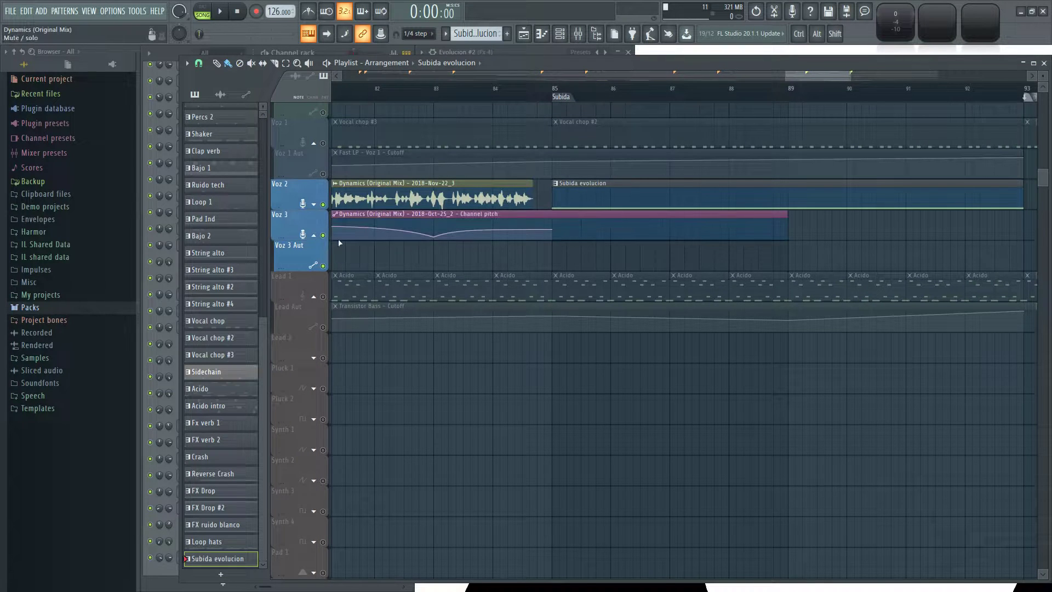
scroll(635, 262, "down", 3)
scroll(745, 249, "up", 2)
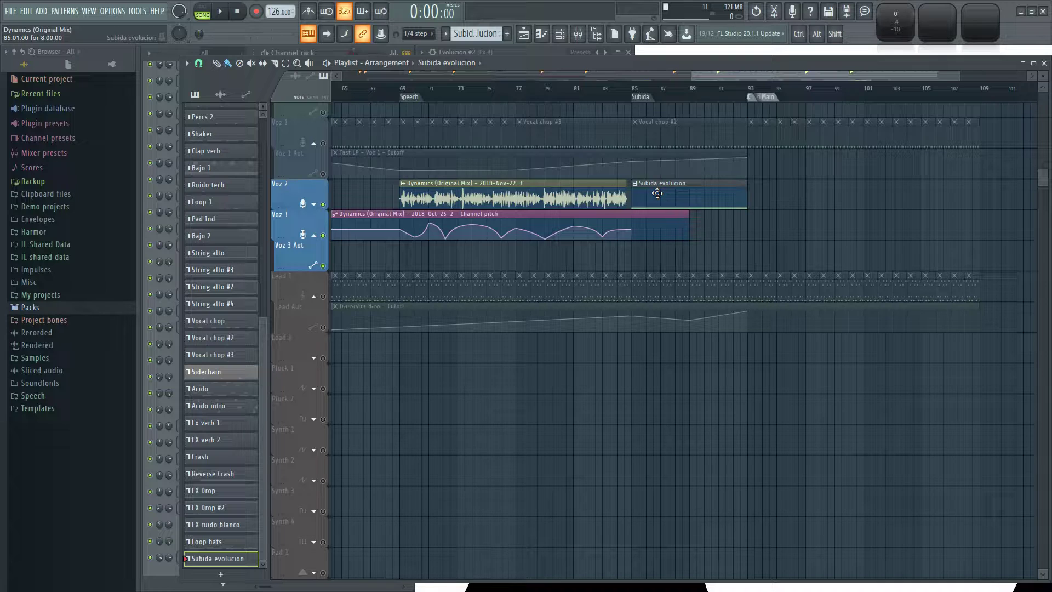
left_click(399, 92)
key("space")
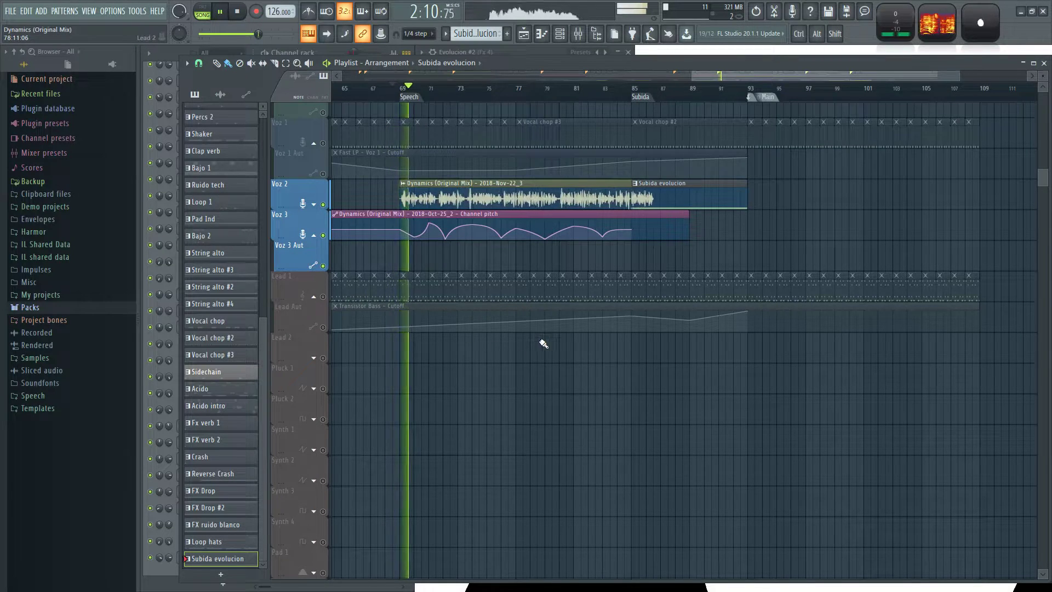
Unmute all playlist tracks while the song keeps playing.
key("F9")
key("F9")
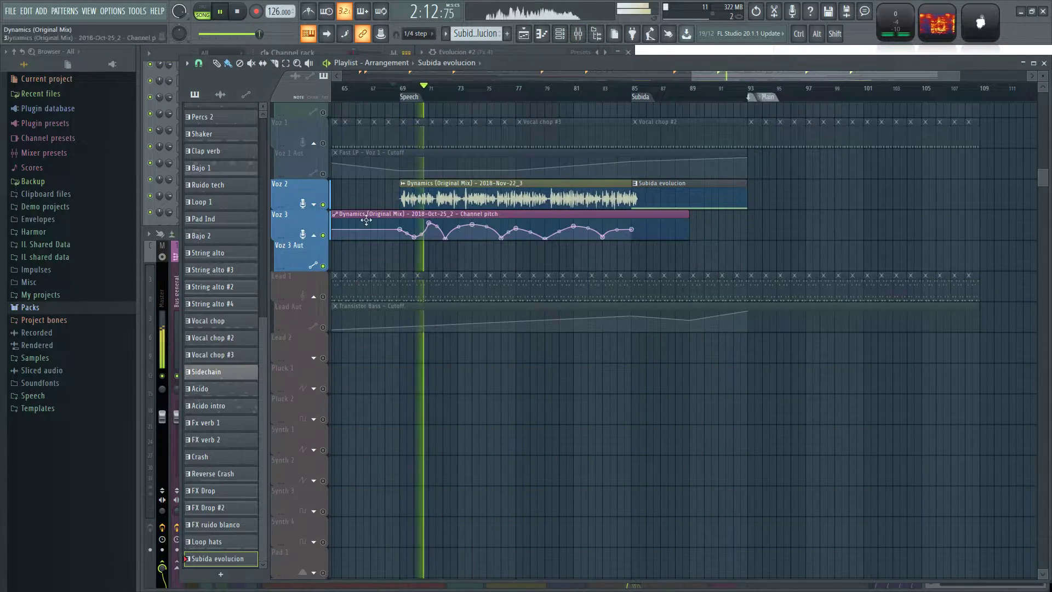
right_click(324, 236)
scroll(422, 254, "up", 1)
Move the two Param. EQ frequency automation channels three positions down in the channel rack, just above the Free Filter frequency channel.
left_click(507, 49)
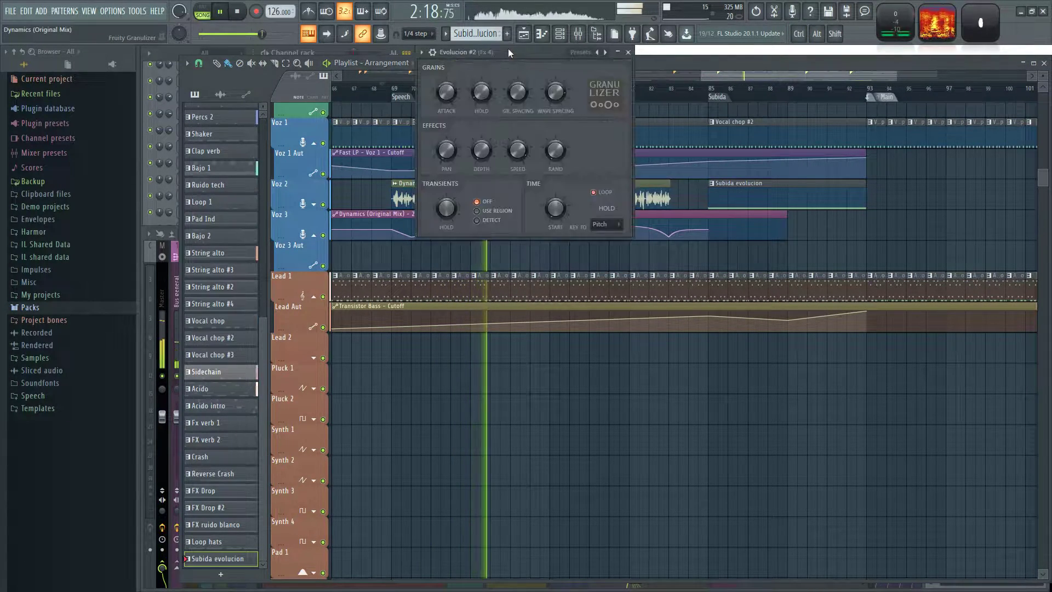
left_click(321, 54)
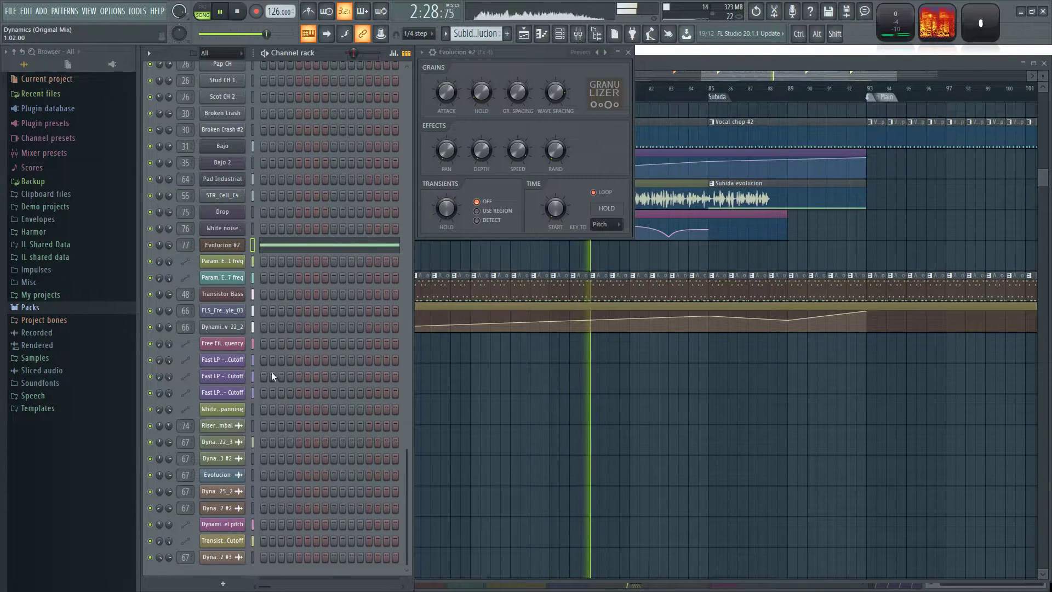
left_click(253, 262)
left_click(252, 277, "shift")
key("alt+Down")
key("alt+Down")
Move the remaining automation channels down with the Param. EQ ones so that all automation channels sit below the audio clip channels.
key("alt+Down")
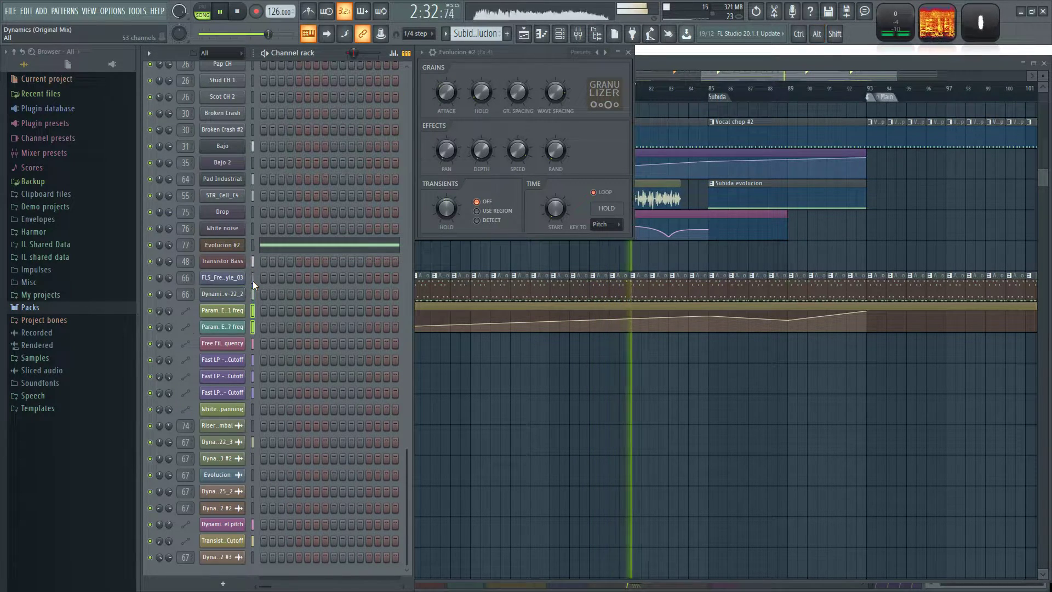
left_click(252, 341)
left_click_drag(256, 306, 257, 407)
key("alt+Down")
key("alt+Down")
key("alt+Down")
key("alt+Down")
key("alt+Down")
key("alt+Down")
key("alt+Down")
key("alt+Down")
key("alt+Down")
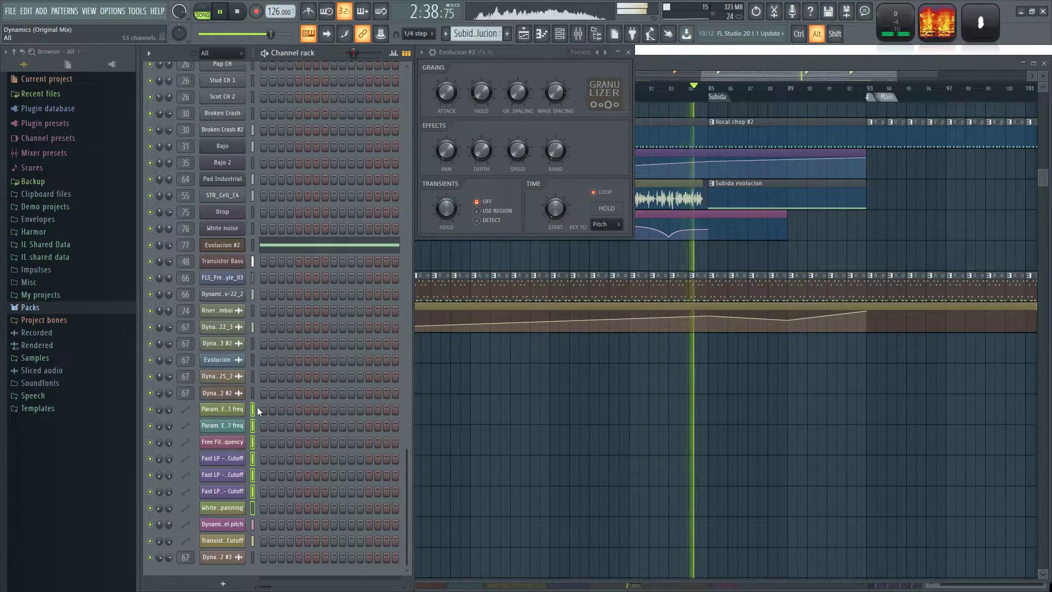
left_click_drag(257, 412, 260, 423)
key("alt+Down")
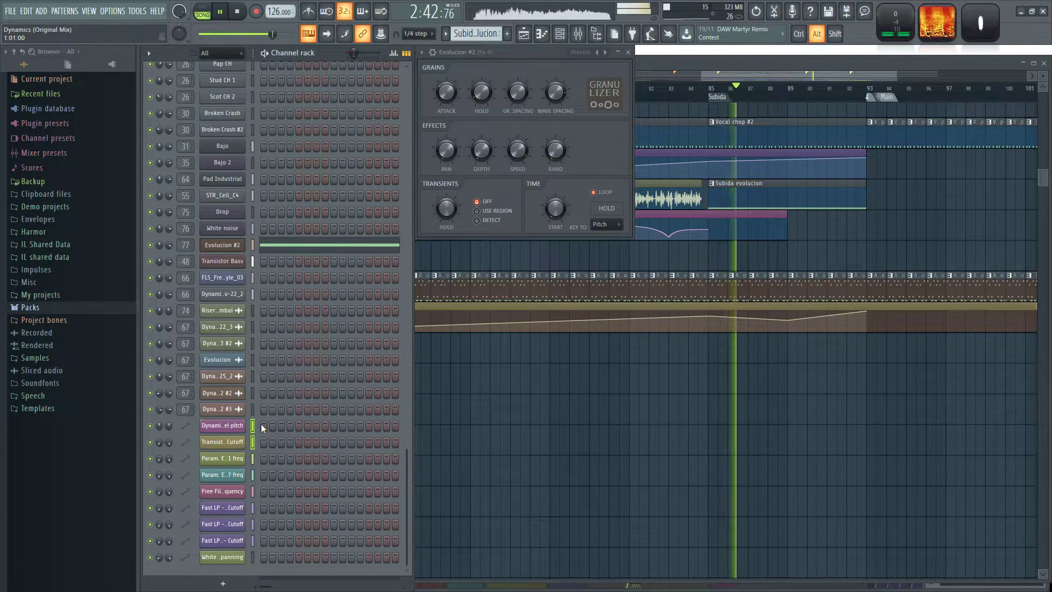
Shorten the Channel pitch automation clip on the Voz 3 track so that it ends at bar 85.
right_click(663, 394)
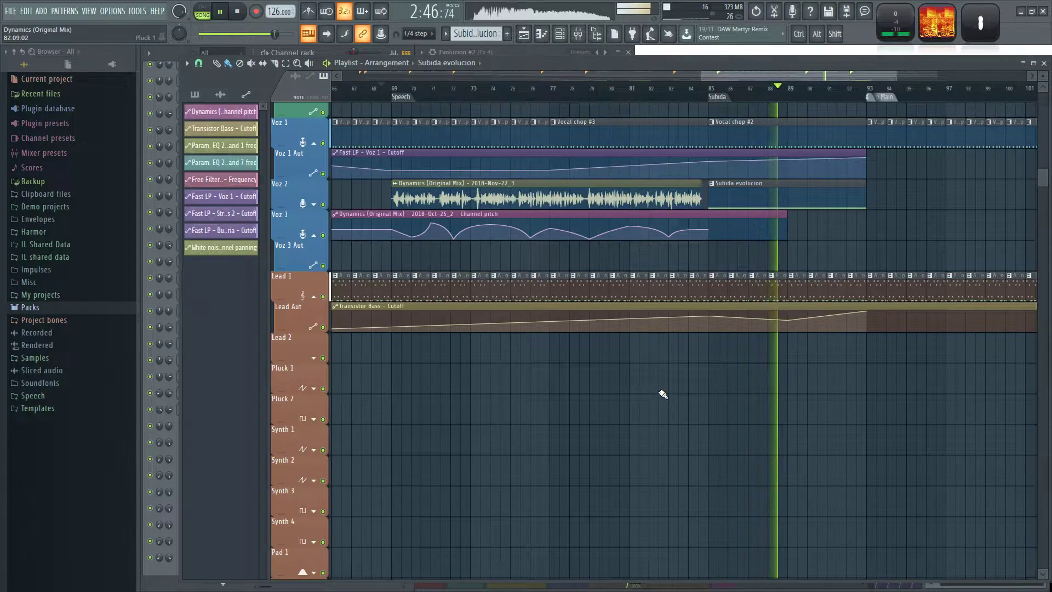
left_click_drag(688, 397, 648, 448)
scroll(771, 423, "up", 2)
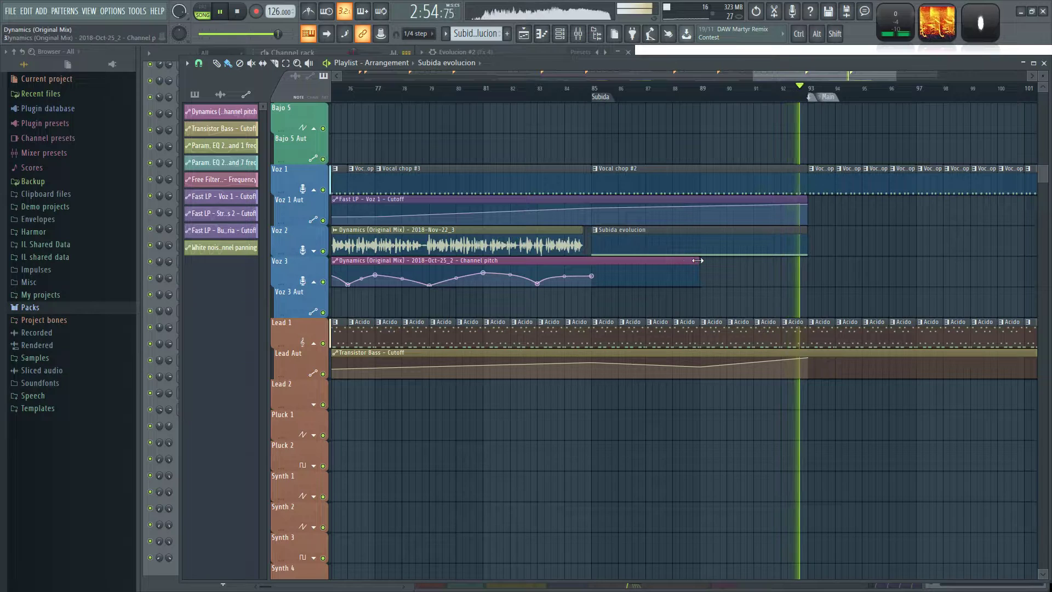
left_click_drag(698, 276, 594, 299)
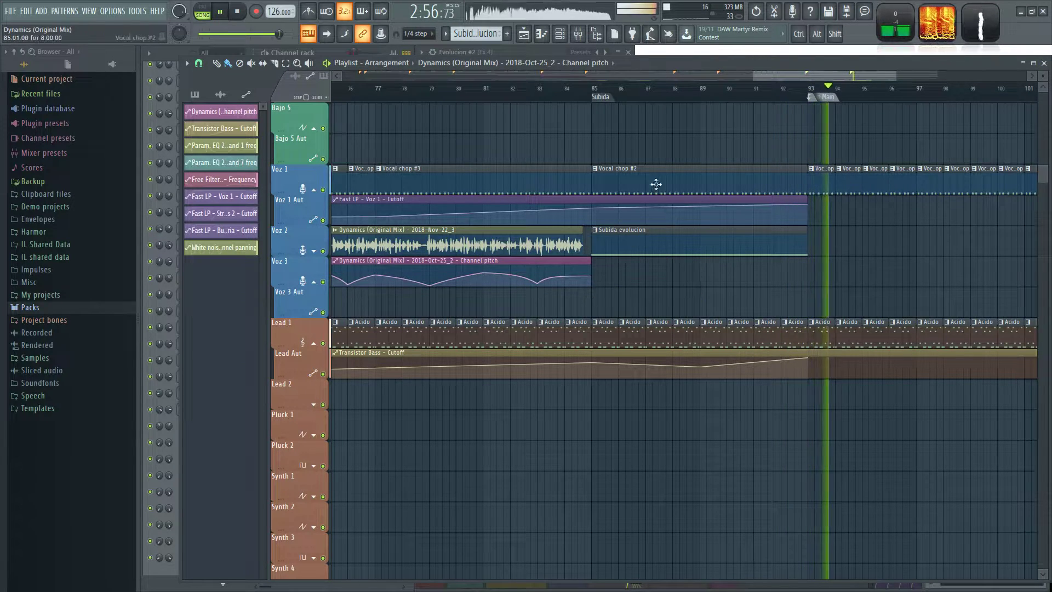
Stop playback, select bars 85 to 93 of the Subida section on the timeline and briefly preview the range.
key("space")
left_click_drag(593, 92, 801, 110)
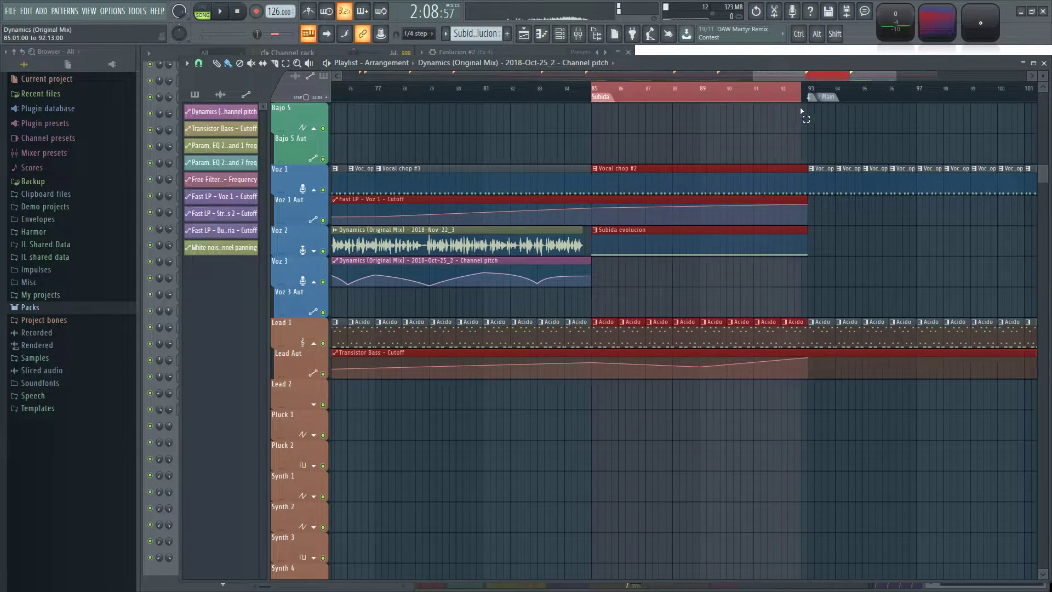
left_click(342, 52)
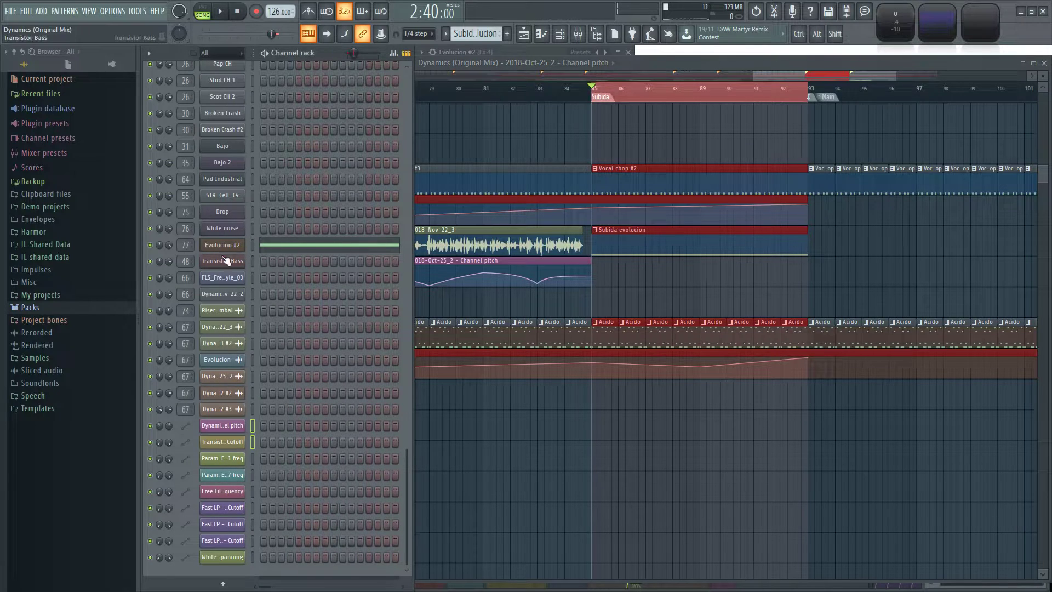
key("space")
key("space")
Raise the level-adjustment volume of the Evolucion #2 channel to about 117% while listening to the Subida section.
left_click(211, 245)
left_click(442, 54)
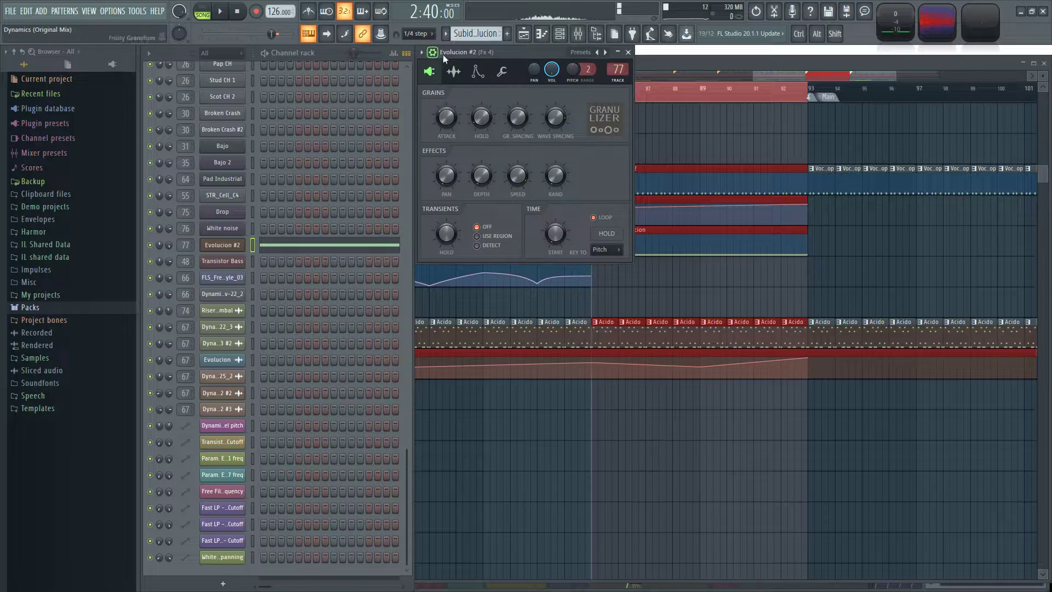
left_click(502, 72)
left_click_drag(454, 109, 454, 96)
key("space")
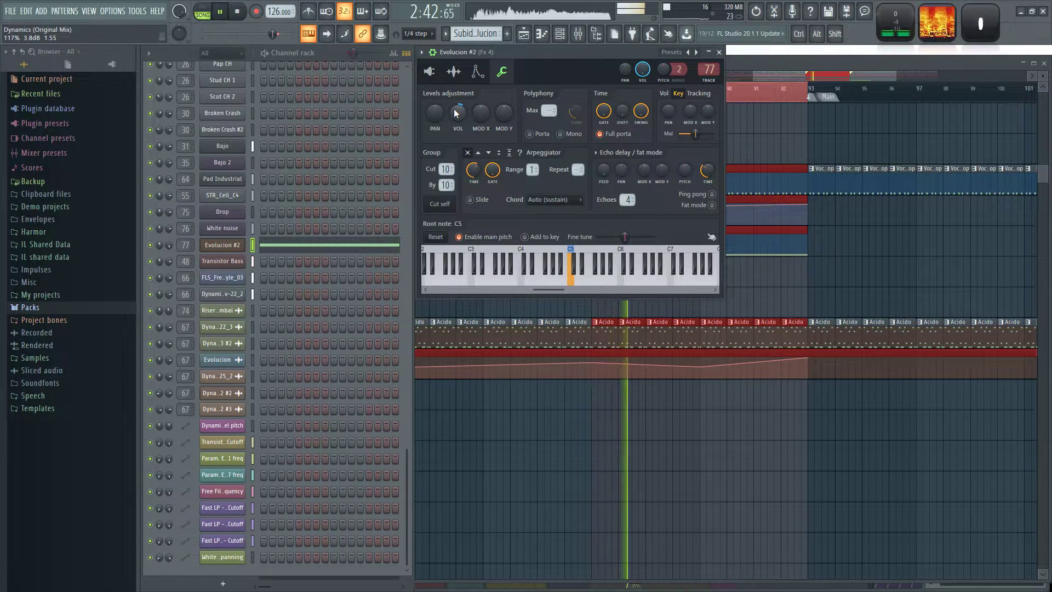
right_click(825, 265)
key("space")
Send mixer track Fx 4 to the Reverb G track at about 25% while playing the Subida section.
key("F9")
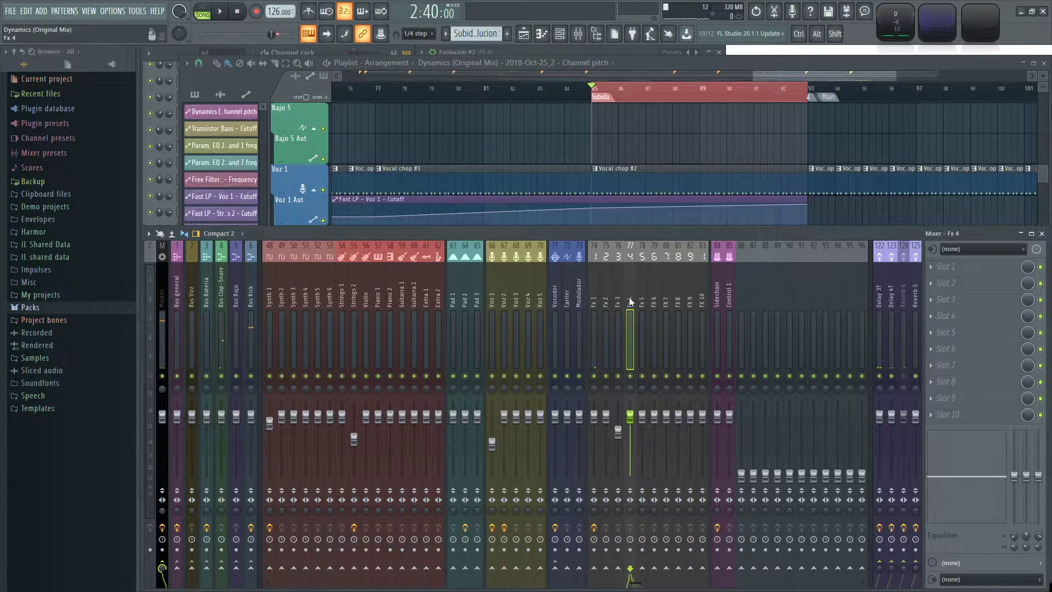
key("space")
key("space")
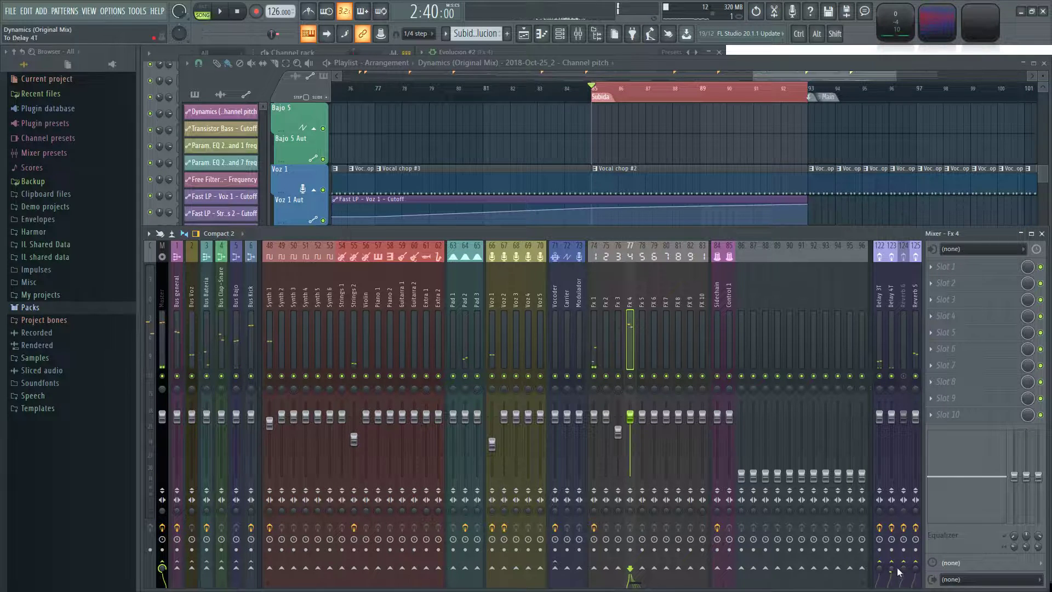
key("space")
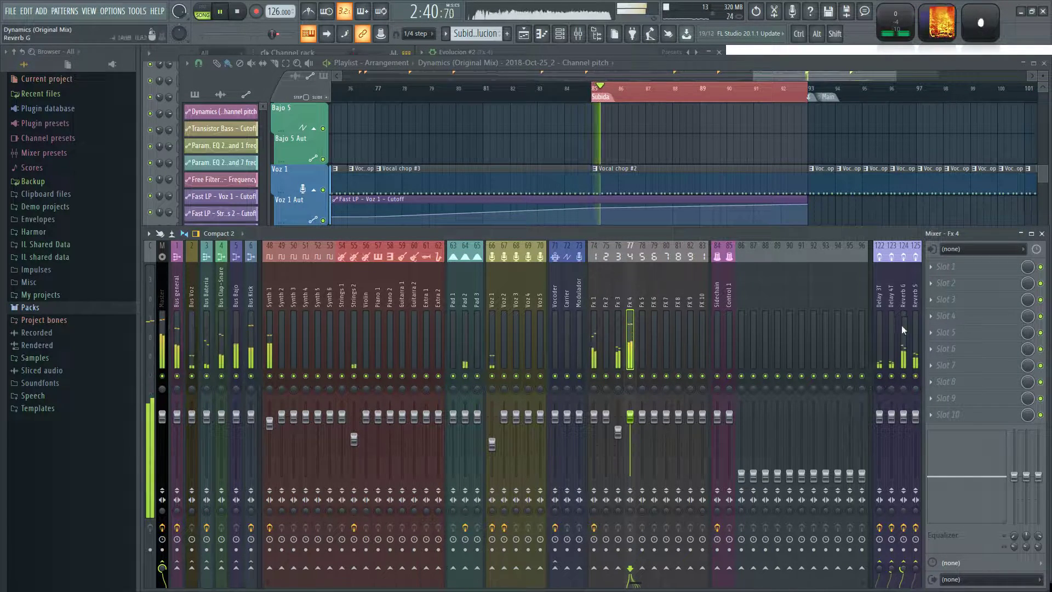
left_click(903, 304)
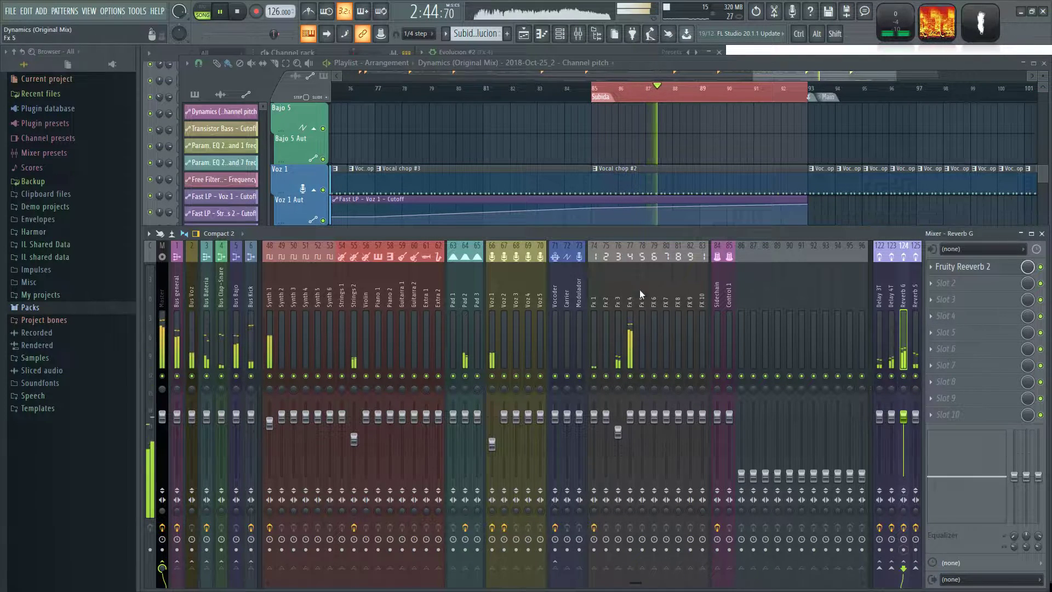
left_click(631, 307)
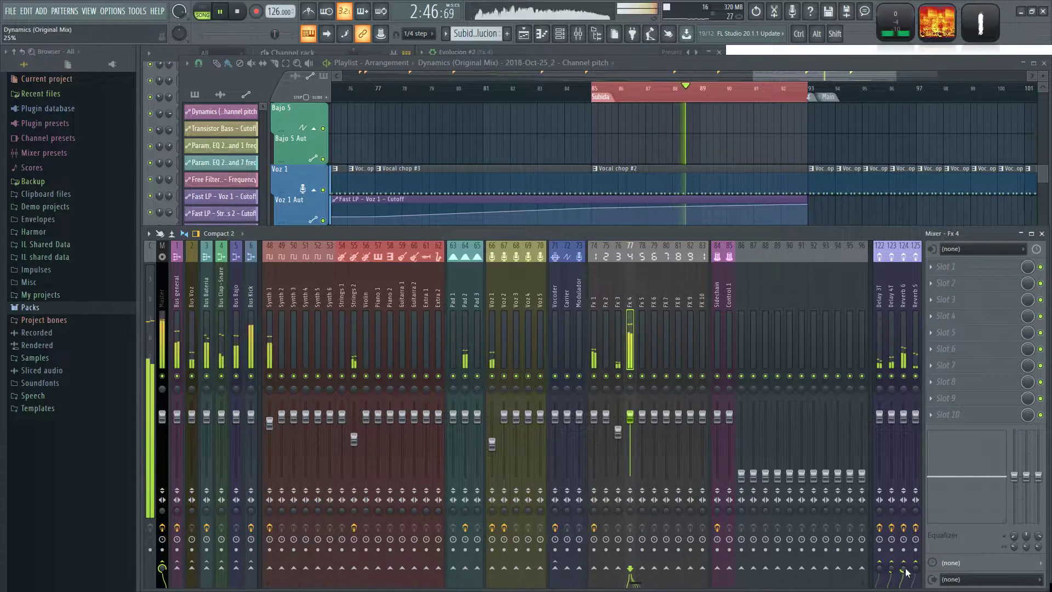
left_click(684, 134)
key("space")
Create automation clips for the wave spacing and grain spacing of the Evolucion #2 granulizer.
left_click(617, 236)
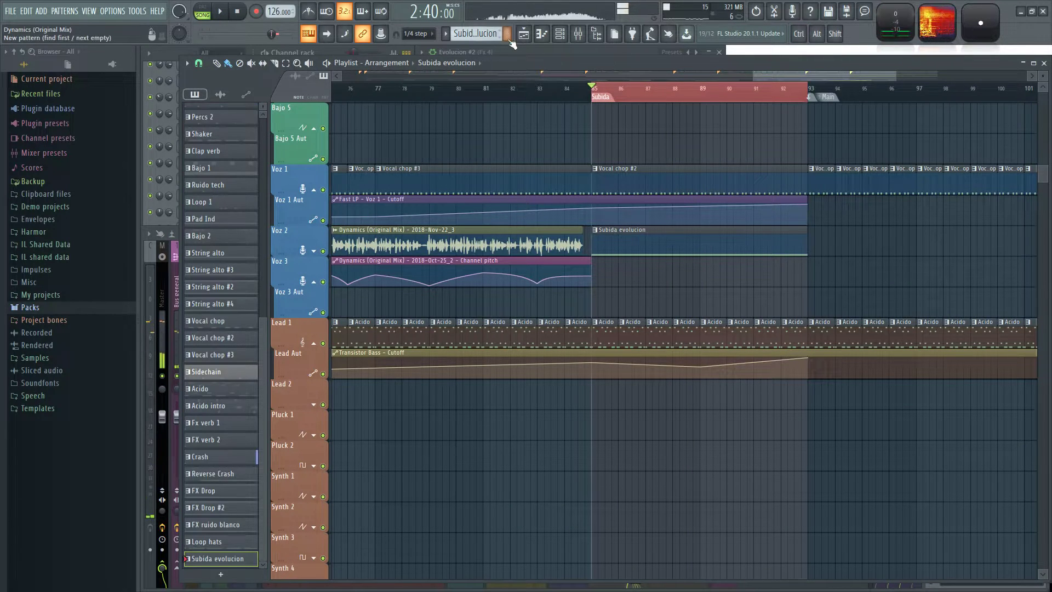
left_click(527, 50)
left_click(429, 71)
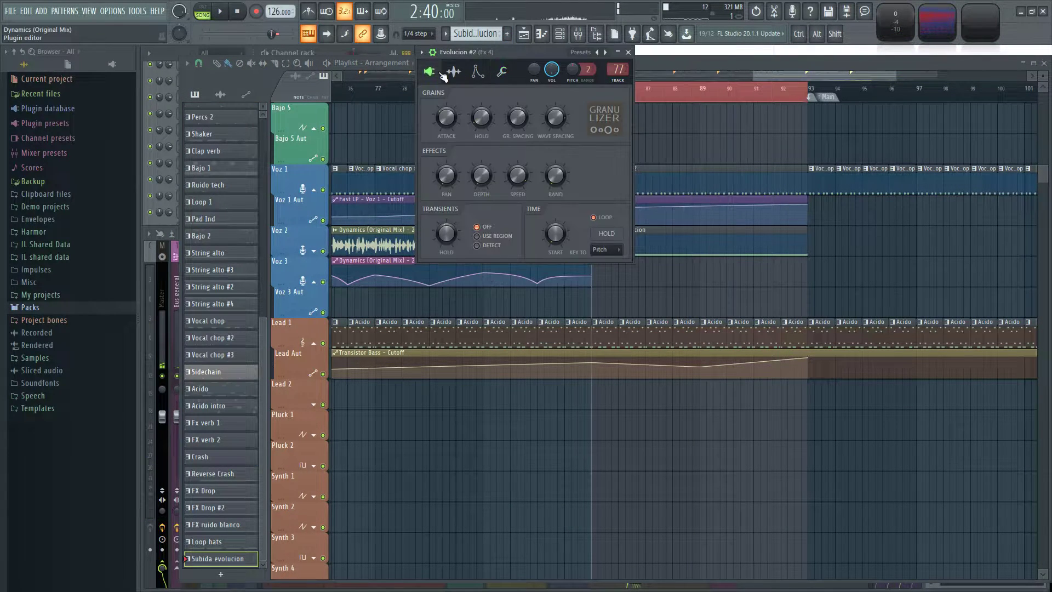
right_click(559, 123)
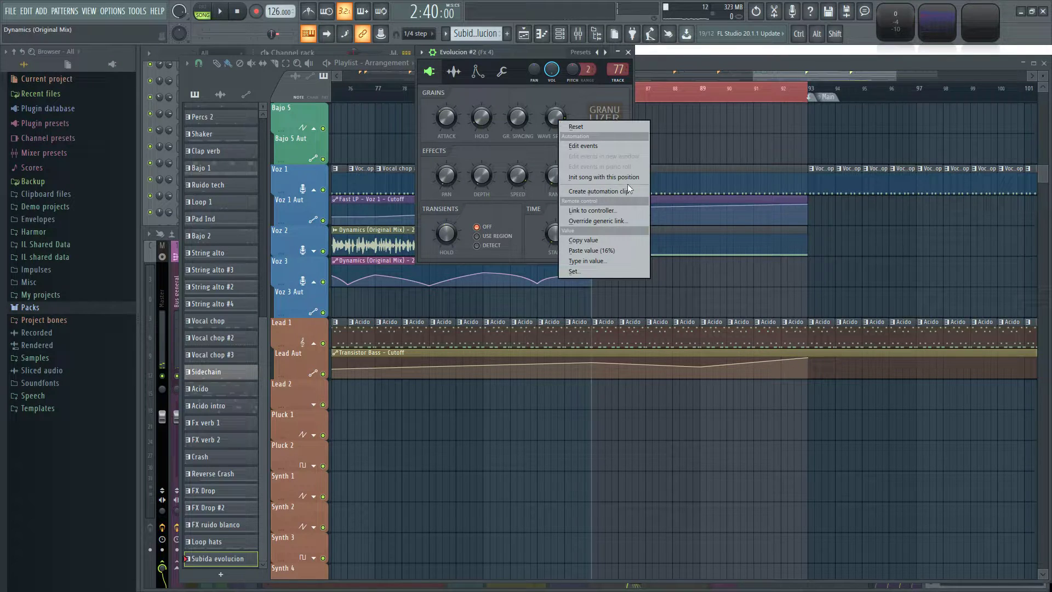
left_click(609, 190)
right_click(519, 119)
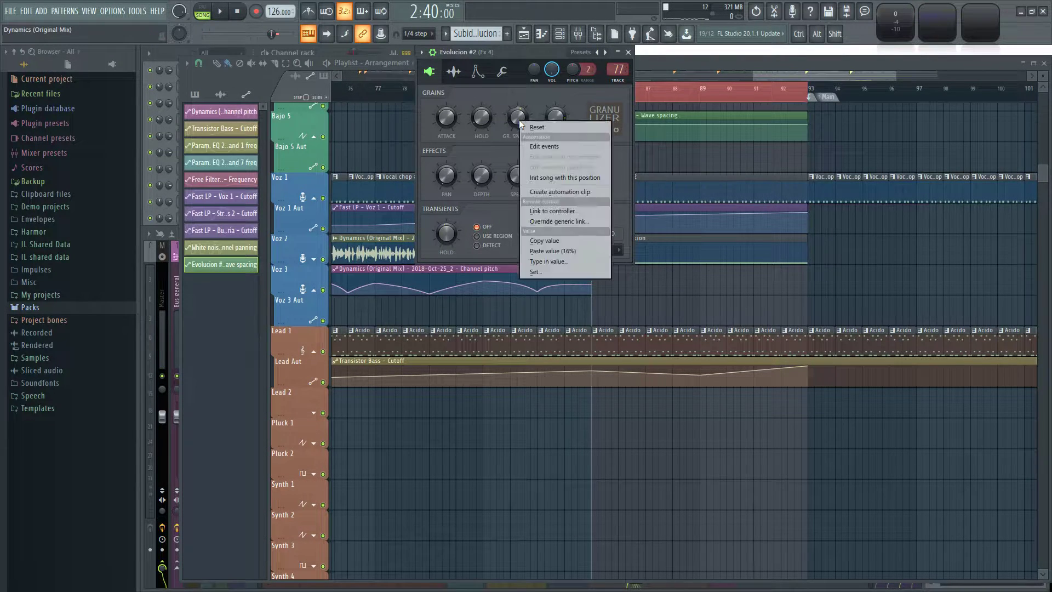
left_click(557, 192)
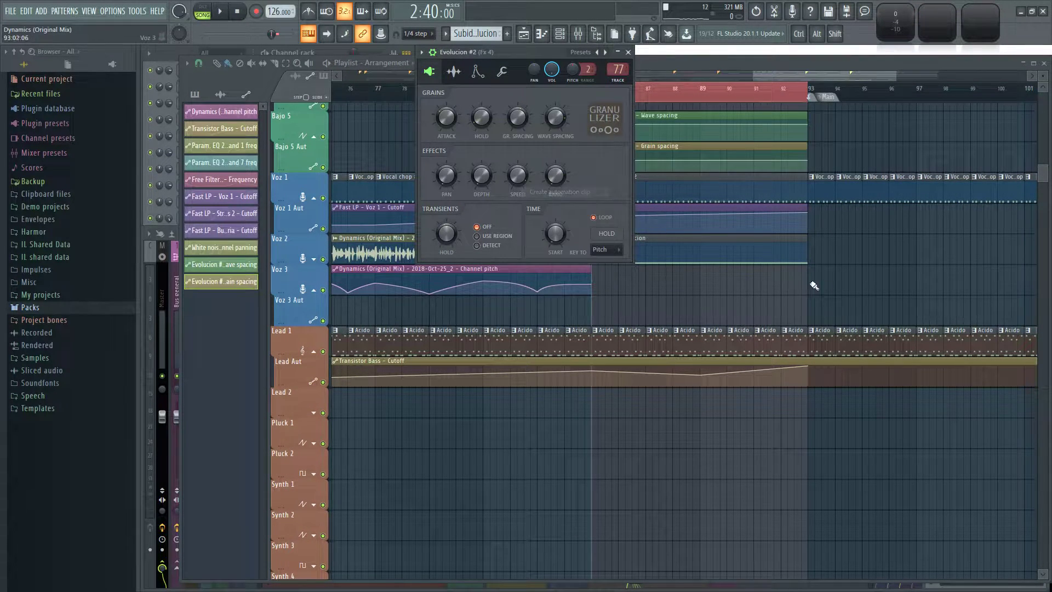
Move the Wave spacing and Grain spacing automation clips to the Voz 3 and Voz 3 Aut tracks at bar 85.
left_click(664, 143)
left_click_drag(536, 110, 615, 169)
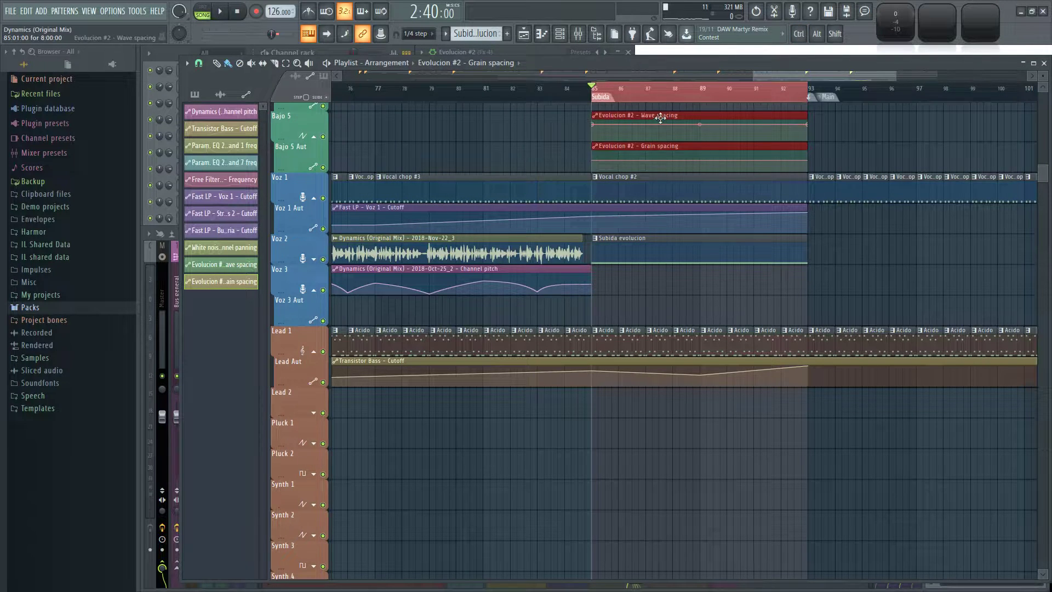
left_click_drag(663, 115, 668, 272)
right_click(892, 246)
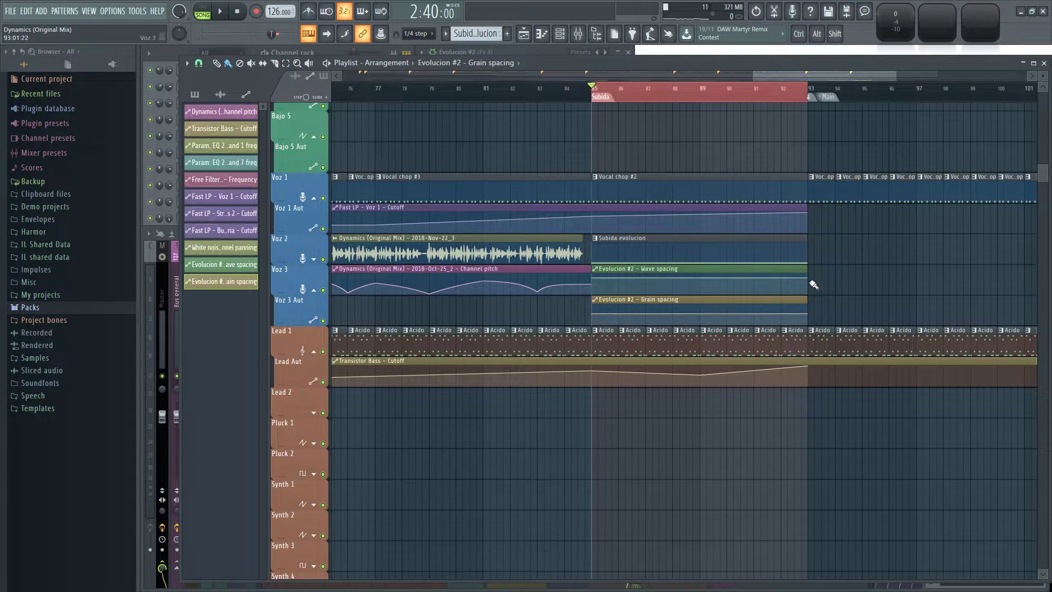
Copy the granulizer's wave spacing value (50%) to a new point at bar 89 and the end point of the Wave spacing clip.
left_click(522, 49)
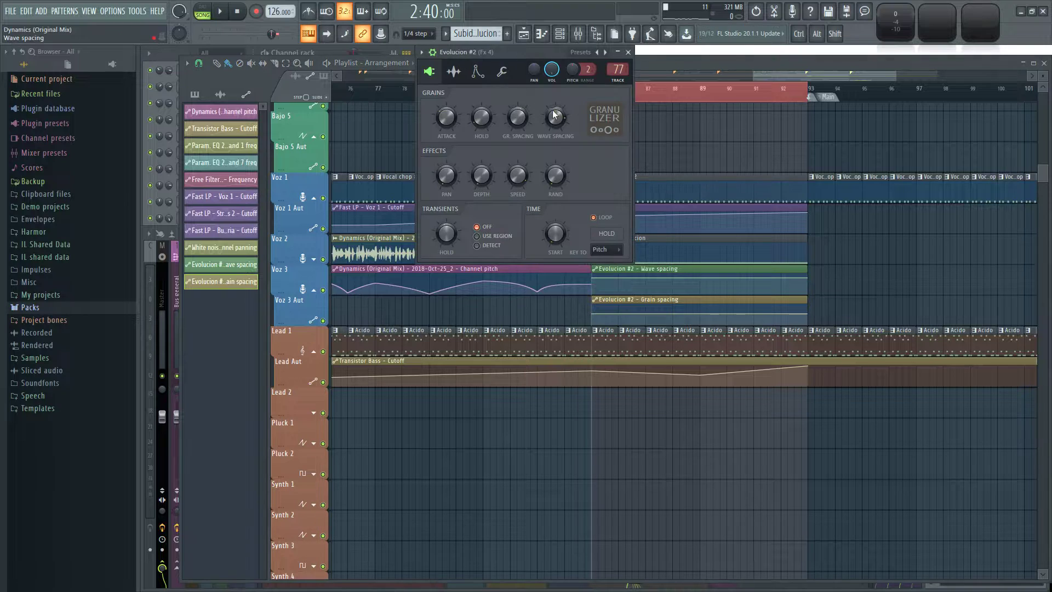
left_click_drag(556, 125, 555, 120)
right_click(555, 119)
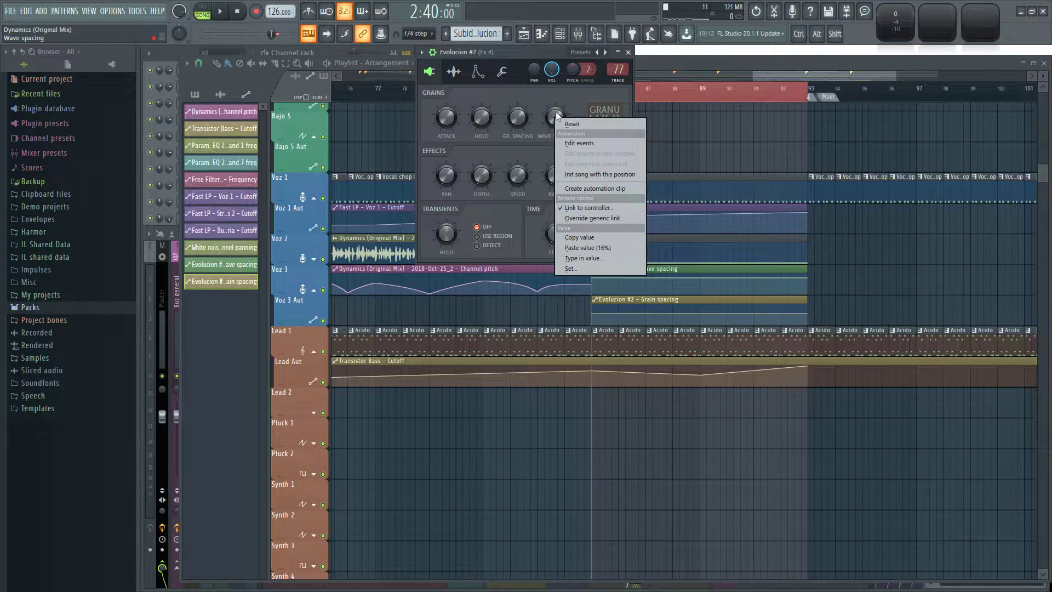
left_click(590, 237)
right_click(837, 271)
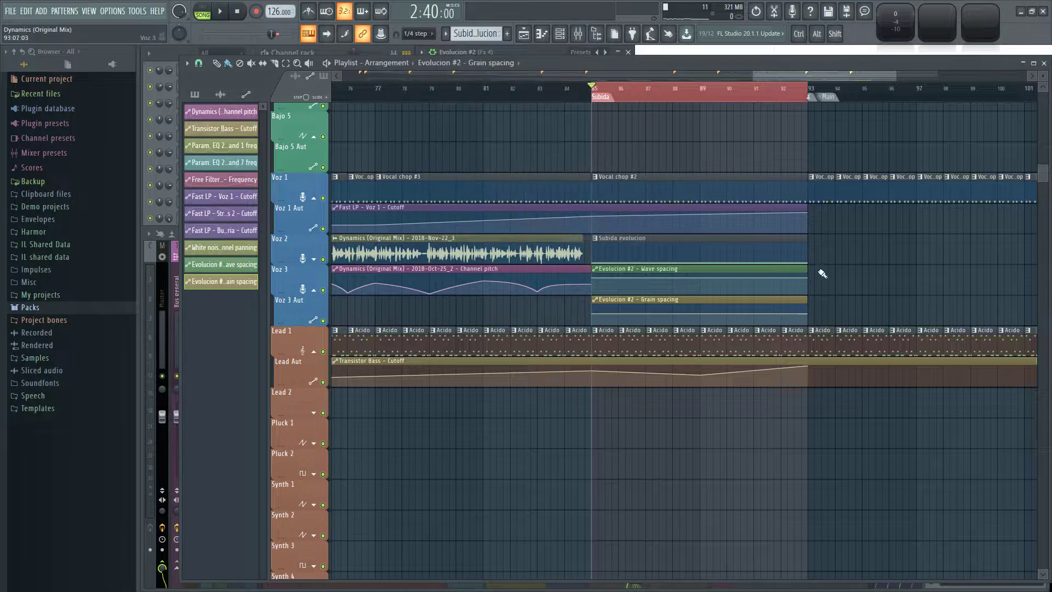
right_click(701, 286)
right_click(701, 286)
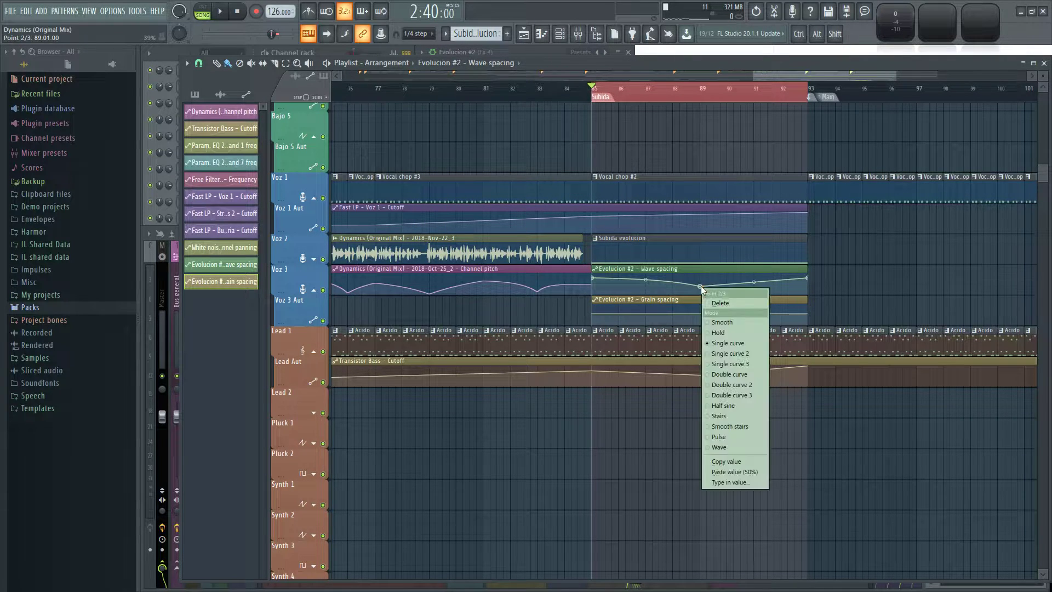
left_click(752, 473)
key("space")
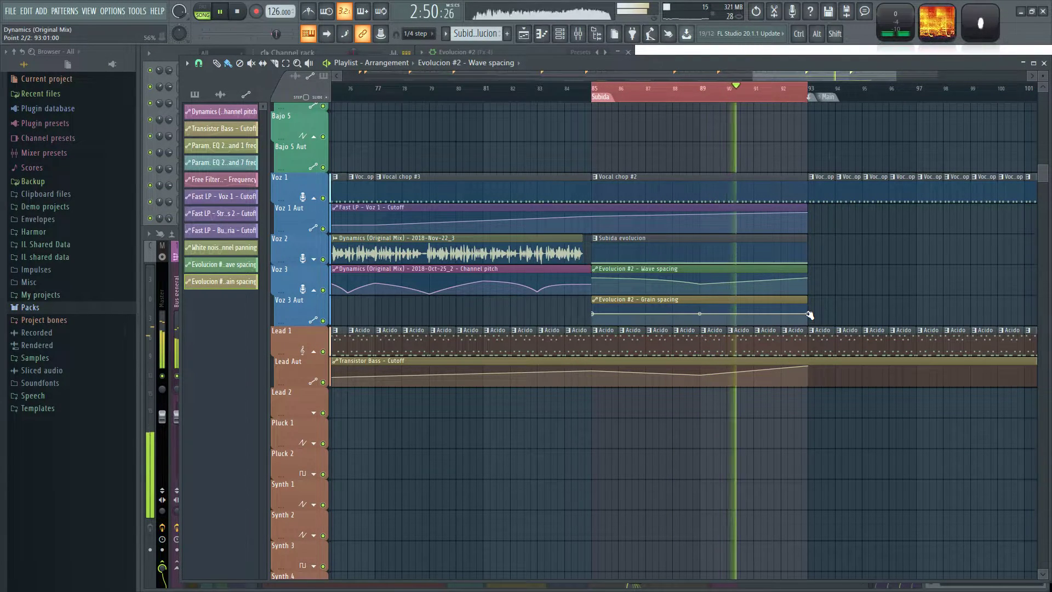
right_click(808, 278)
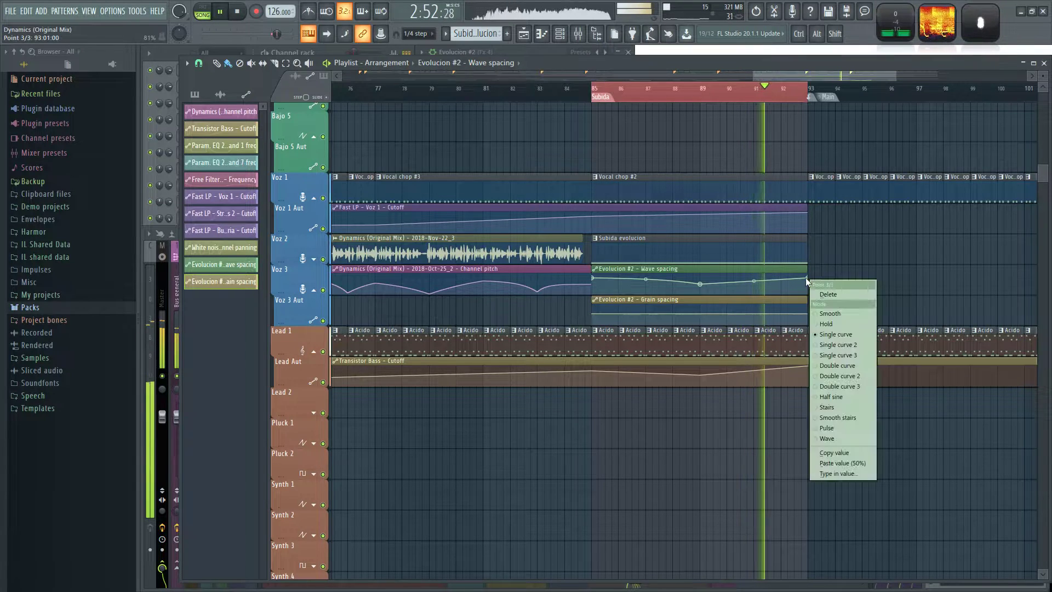
left_click(842, 463)
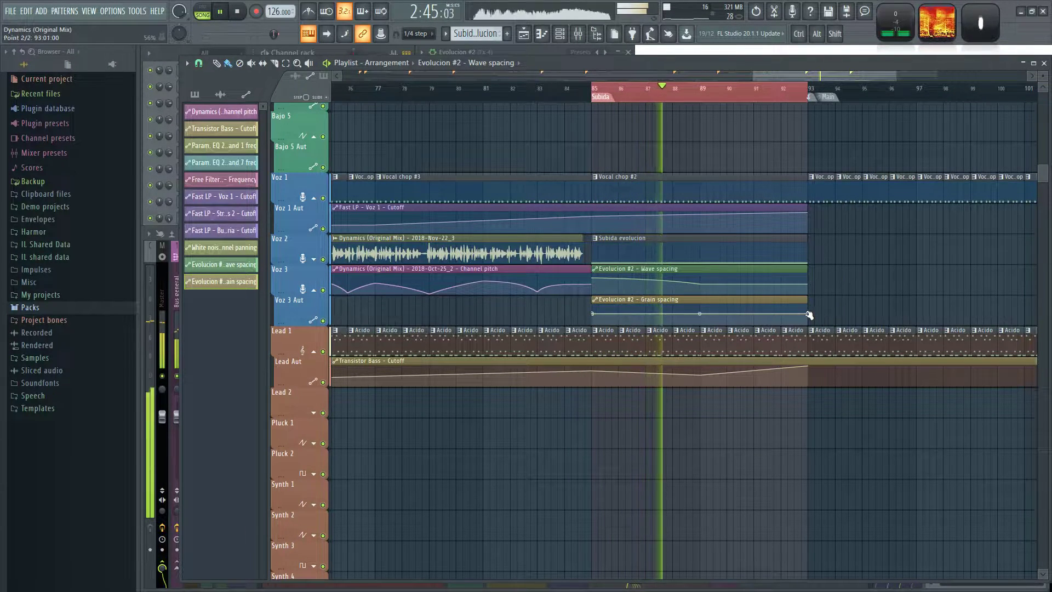
Lower the end point of the Grain spacing automation at bar 93 so the curve falls steadily.
left_click_drag(809, 312, 808, 309)
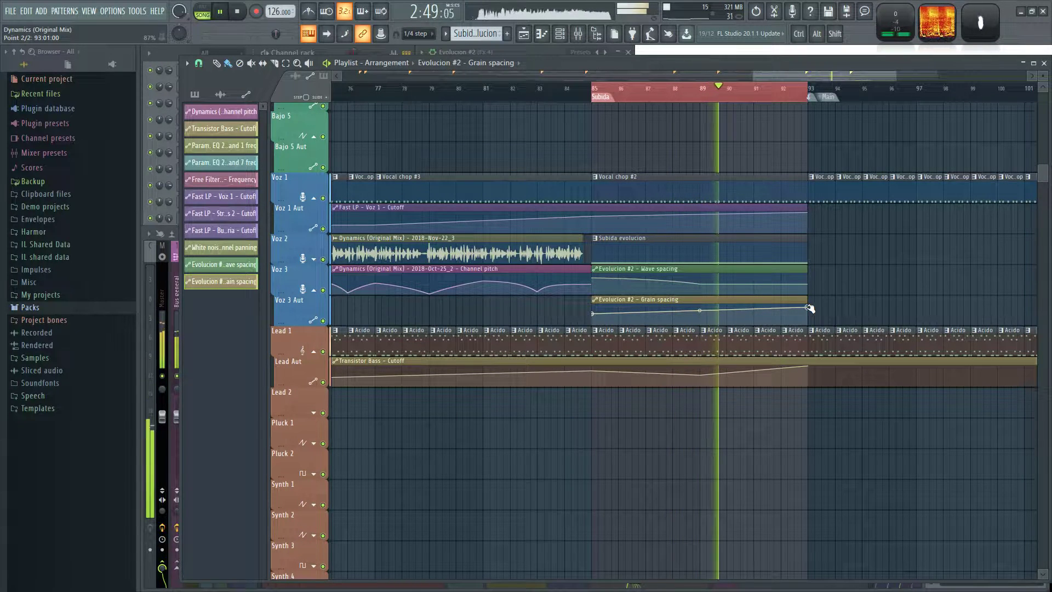
left_click_drag(809, 308, 810, 320)
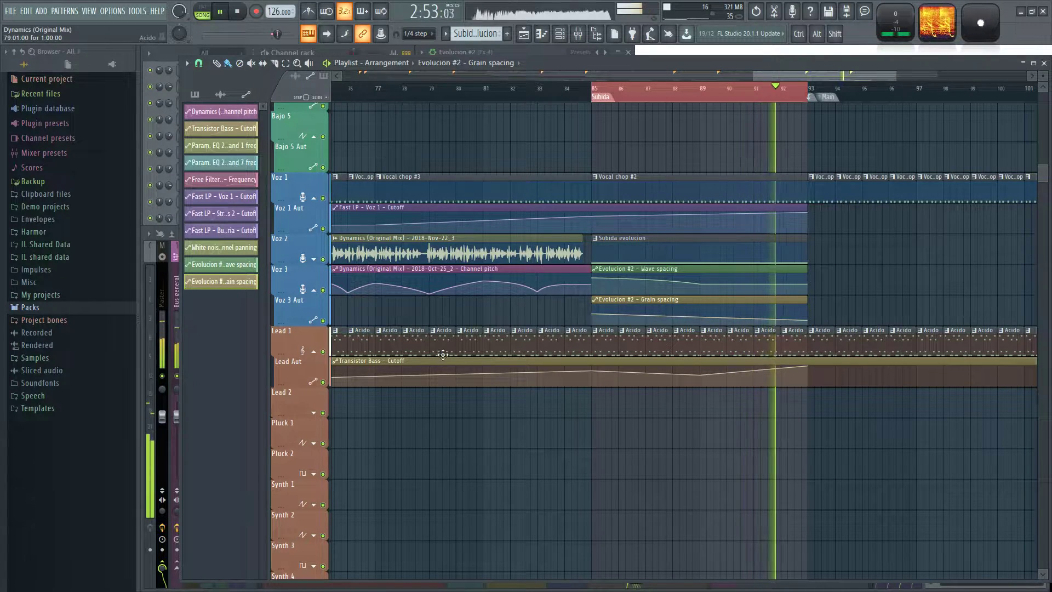
key("space")
Solo the Voz 2, Voz 3 and Voz 3 Aut tracks and play the Subida section.
right_click(323, 259)
left_click(323, 290)
left_click(323, 321)
key("space")
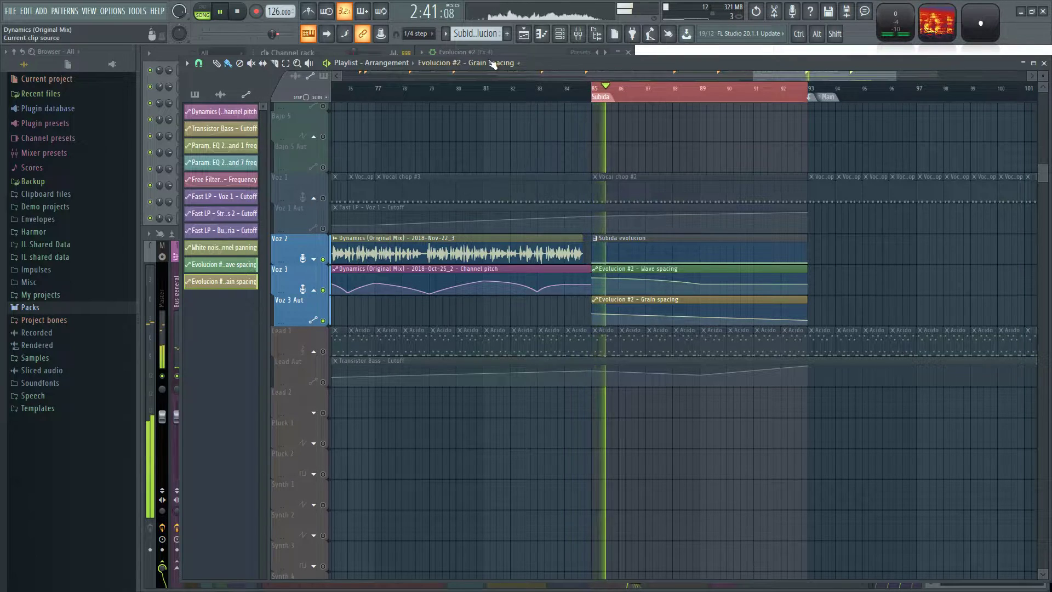
Set the Evolucion #2 channel's pitch range to 12 and try its pitch at +1200 cents.
left_click(518, 52)
left_click_drag(588, 70, 588, 44)
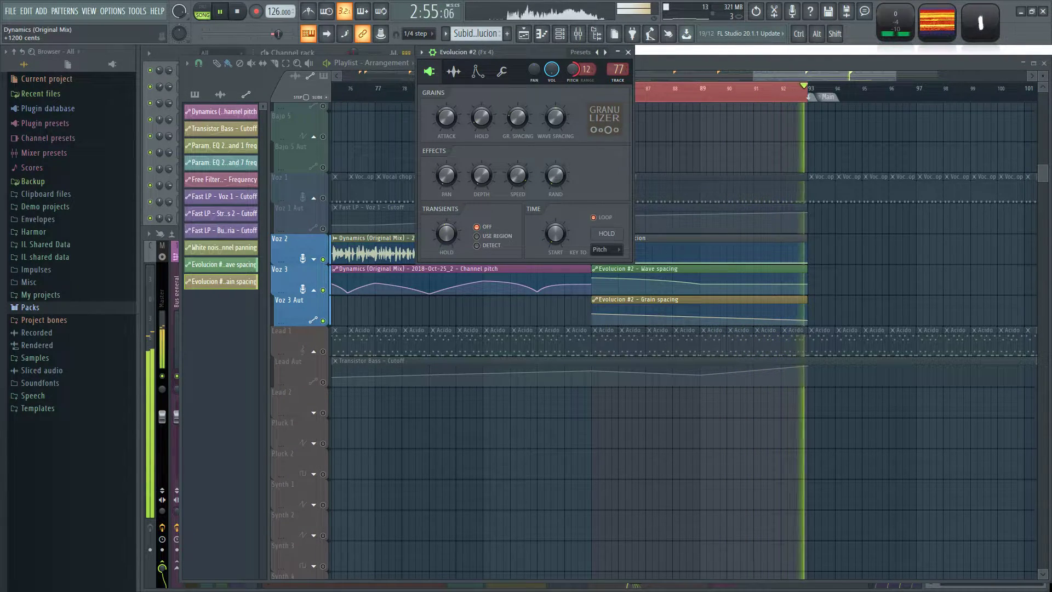
right_click(678, 152)
Stop playback and open the Subida evolucion pattern in the piano roll of Evolucion #2.
key("space")
double_click(646, 246)
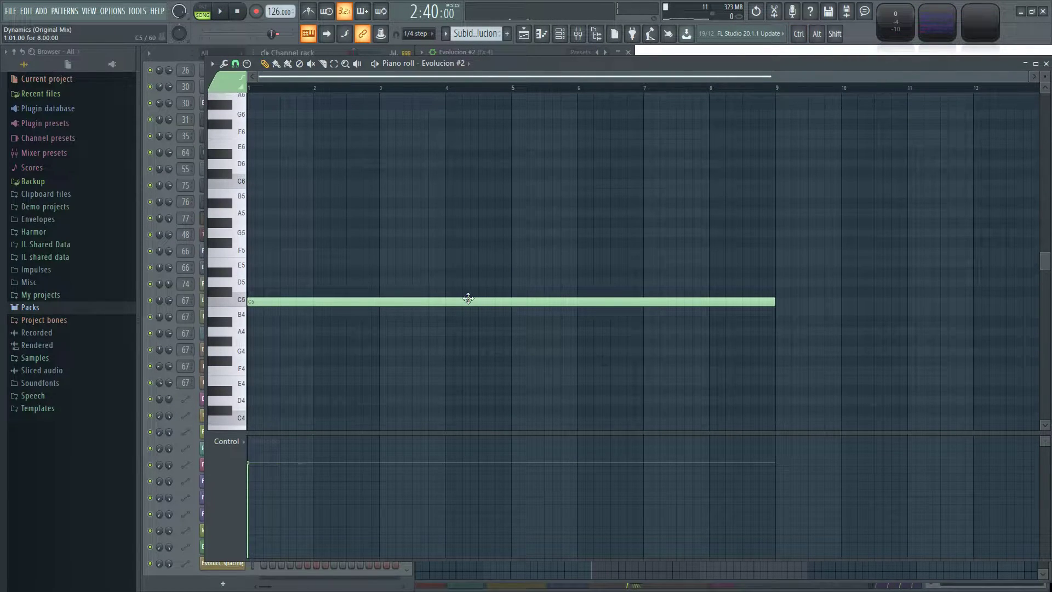
scroll(537, 244, "up", 2)
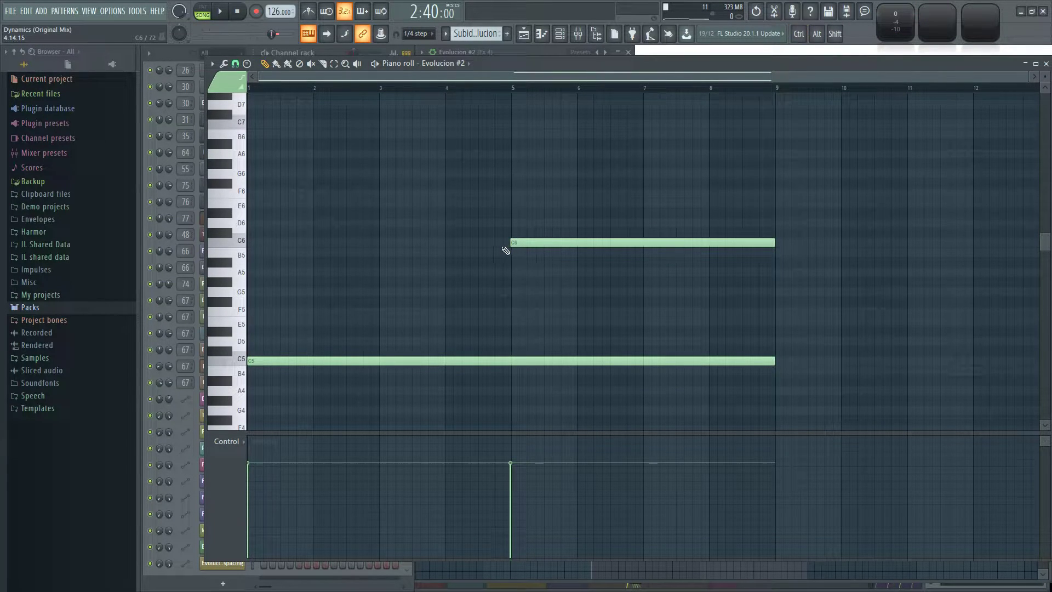
scroll(505, 251, "up", 3, "ctrl")
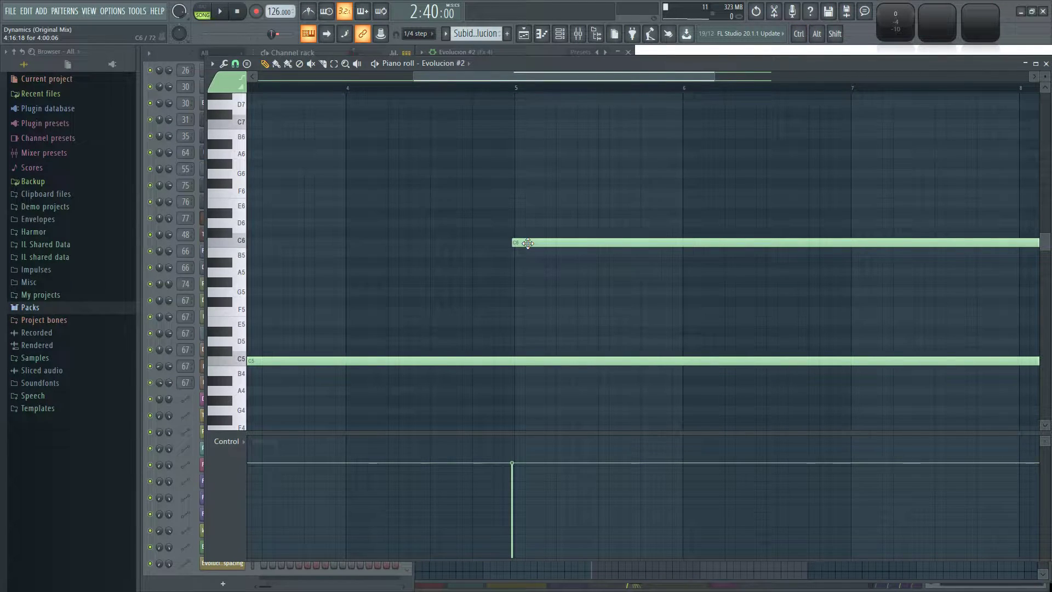
right_click(527, 243)
left_click_drag(516, 242, 527, 241)
right_click(525, 243)
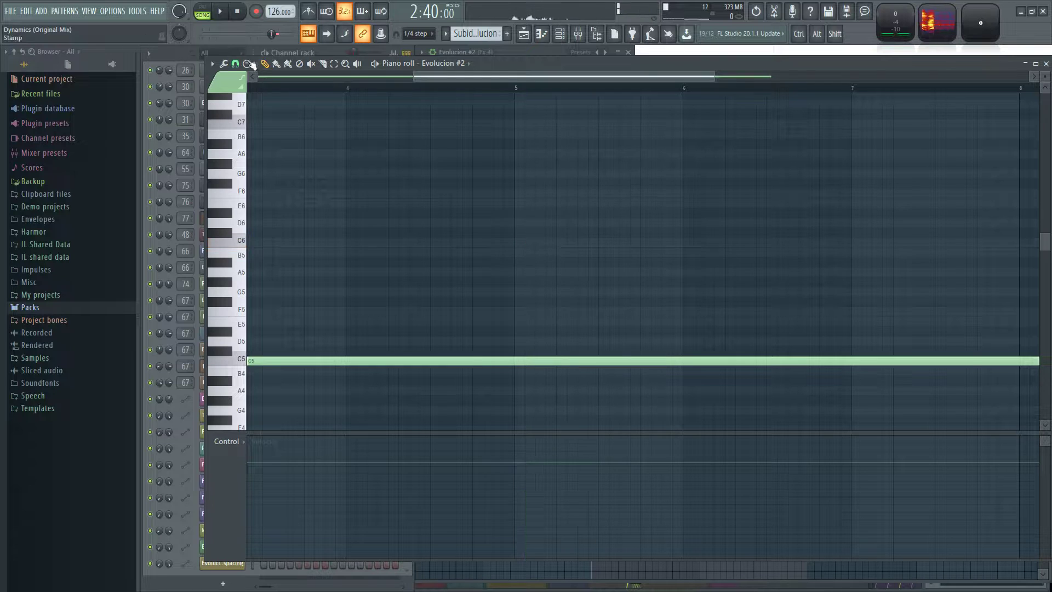
Set the piano roll snap to Step and add a four-bar C6 slide note starting at bar 5.
left_click(244, 64)
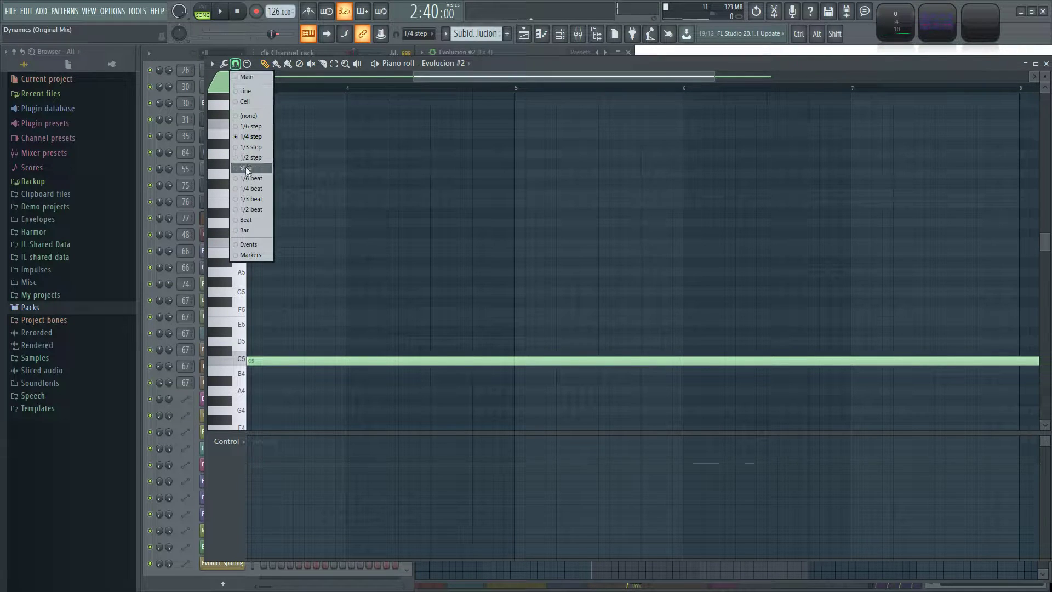
left_click(246, 167)
scroll(522, 242, "down", 3)
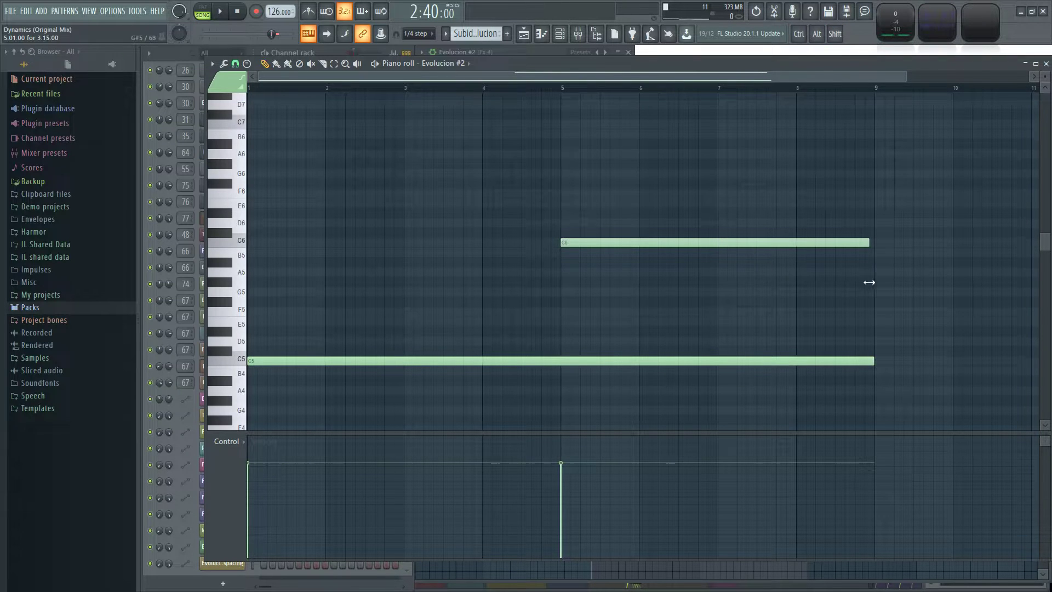
double_click(582, 243)
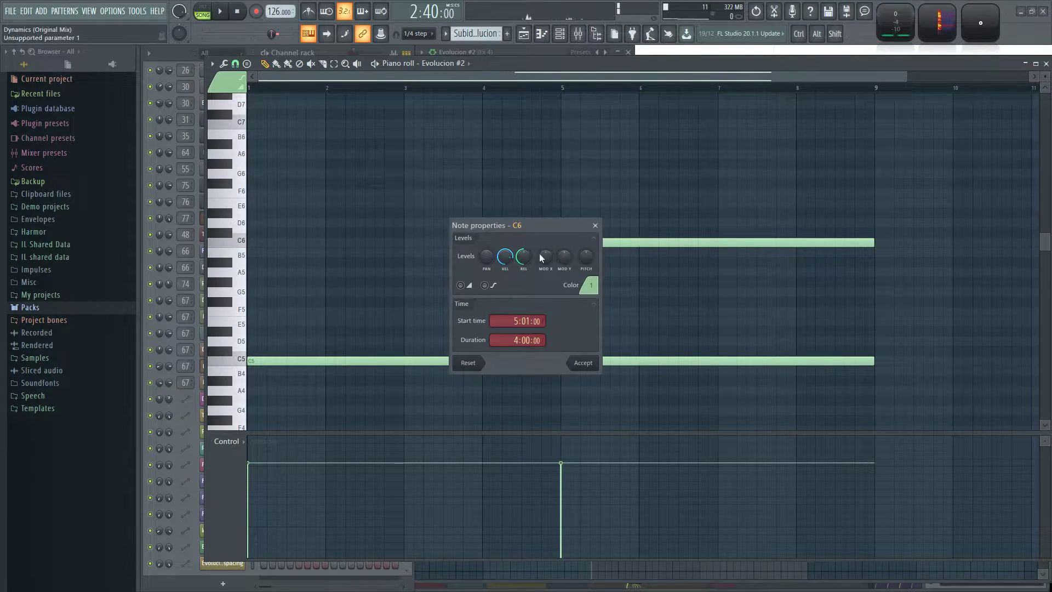
left_click(584, 363)
Listen to the Subida section with the slide note and close the piano roll.
key("space")
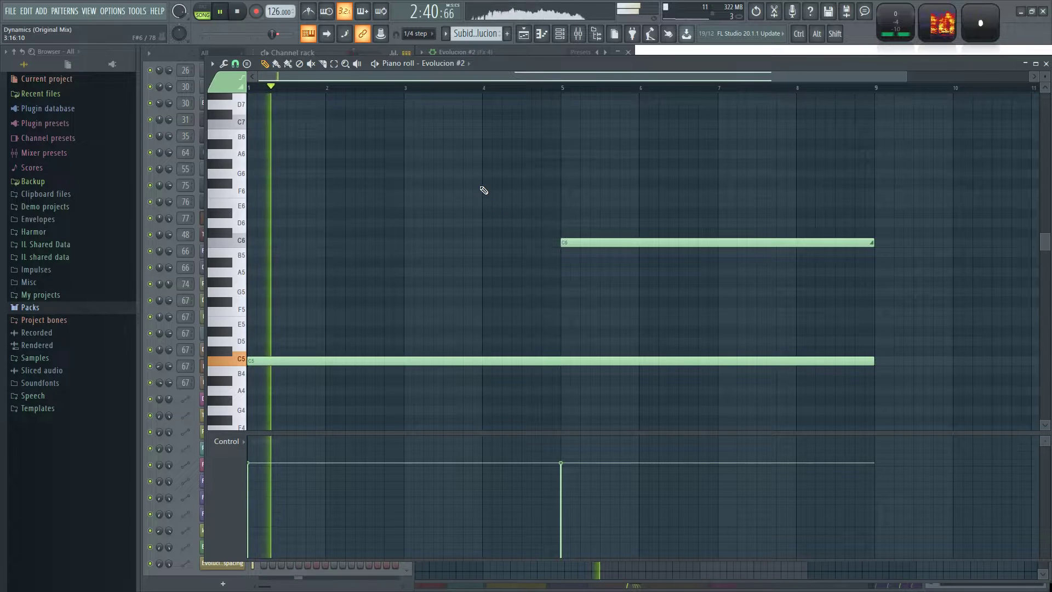
scroll(481, 188, "down", 1)
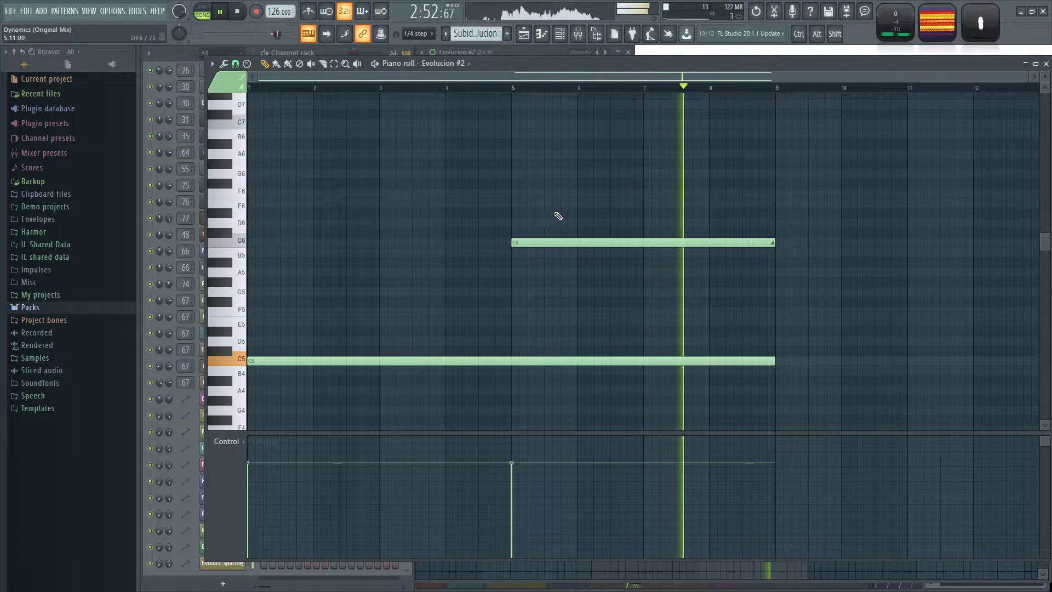
left_click(1046, 63)
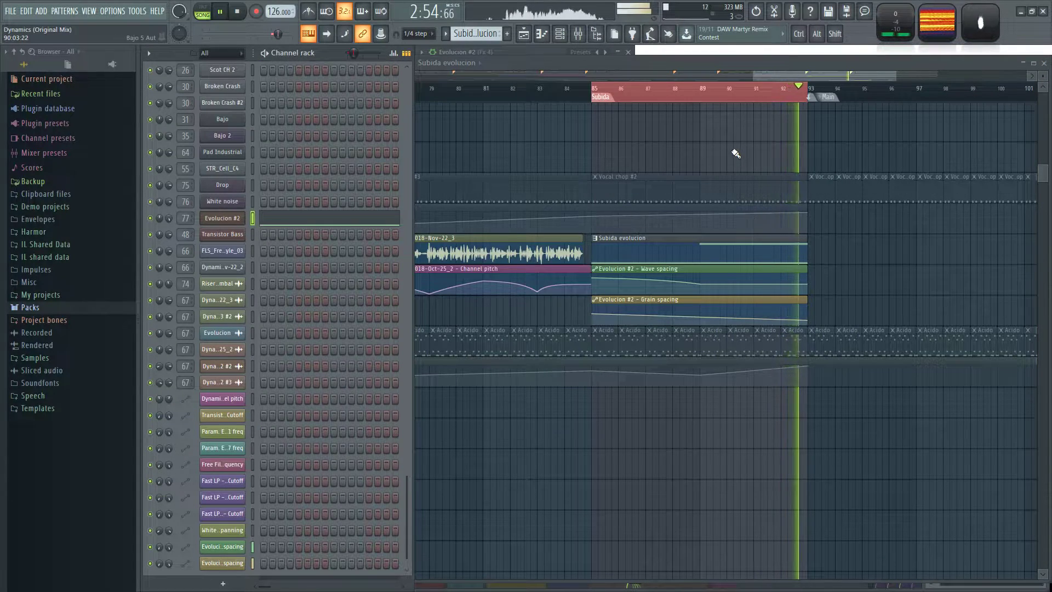
key("F6")
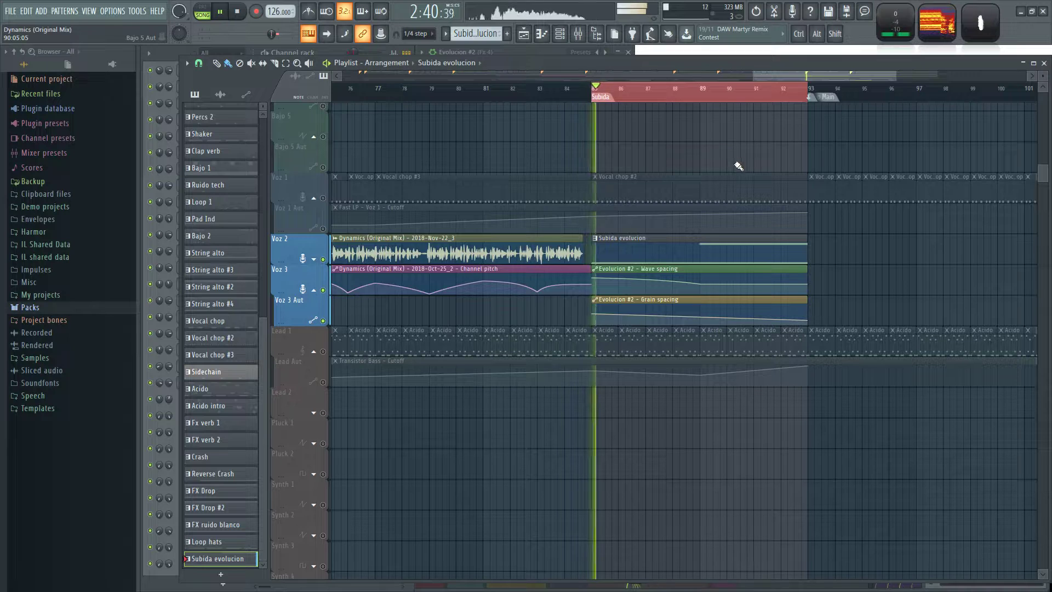
Try a lower grain spacing in the Evolucion #2 granulizer while the section plays.
left_click(522, 48)
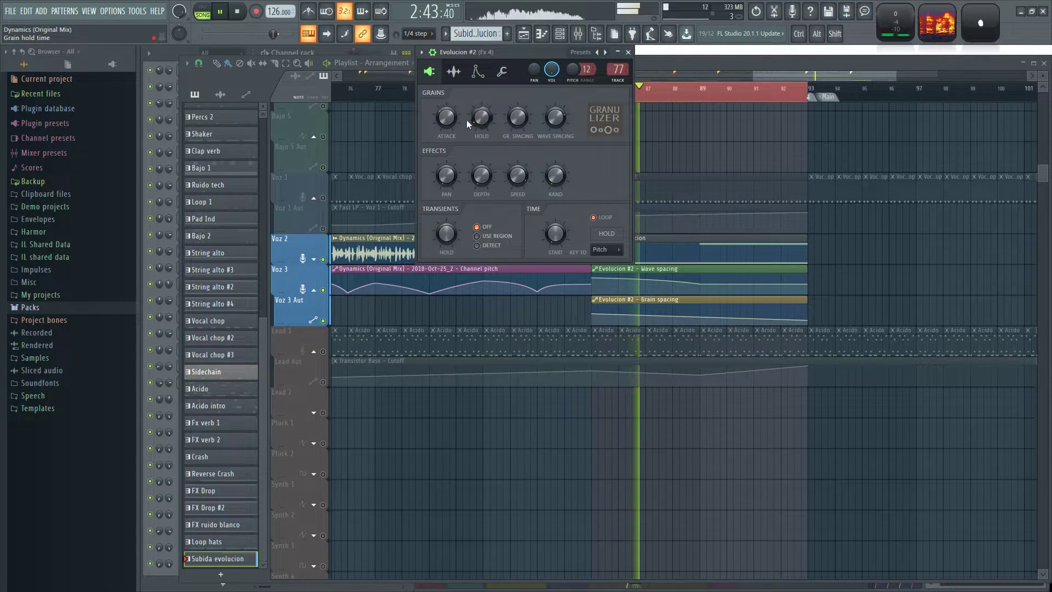
mouse_move(518, 118)
left_mouse_down()
mouse_move(518, 88)
mouse_move(518, 132)
left_mouse_up()
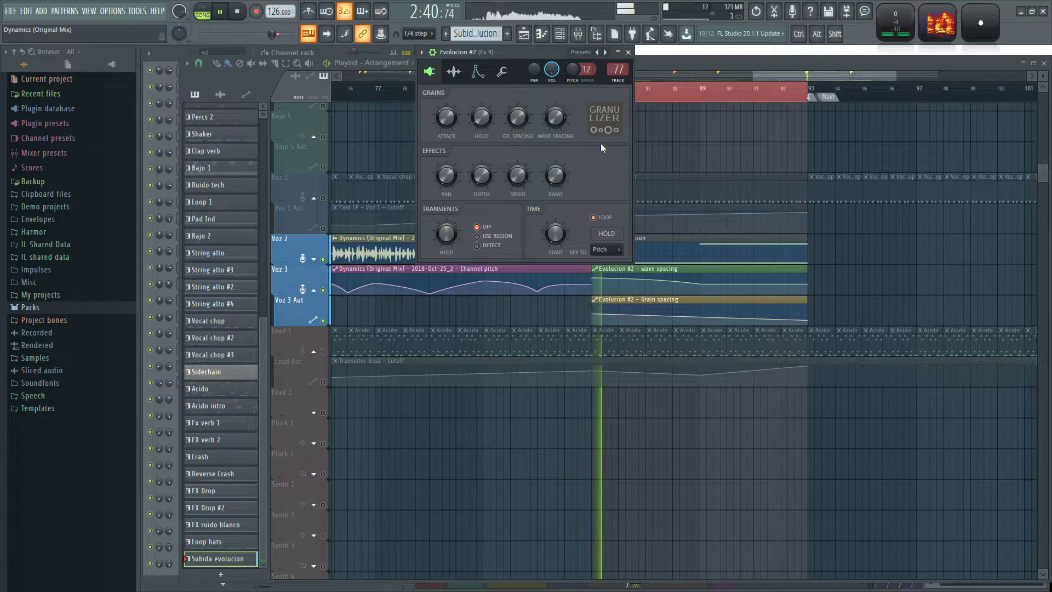
left_click(699, 63)
Shape the Grain spacing automation from bar 89 to 92 into three peaks, with alternating high and low points every half bar.
scroll(693, 158, "up", 4)
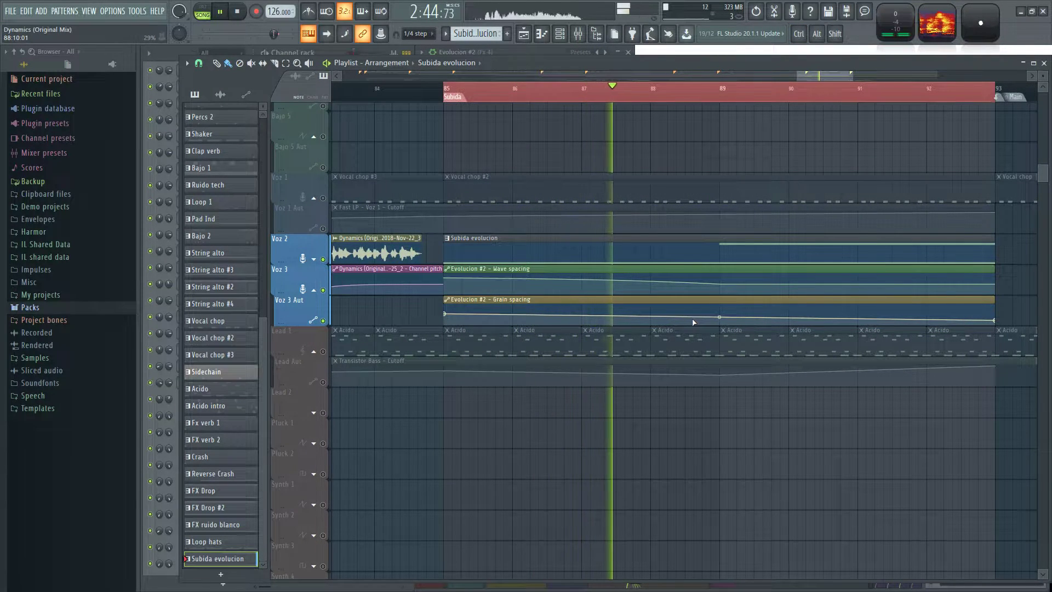
left_click_drag(719, 317, 721, 320)
right_click(756, 310)
right_click(788, 323)
right_click(823, 311)
right_click(858, 323)
right_click(892, 312)
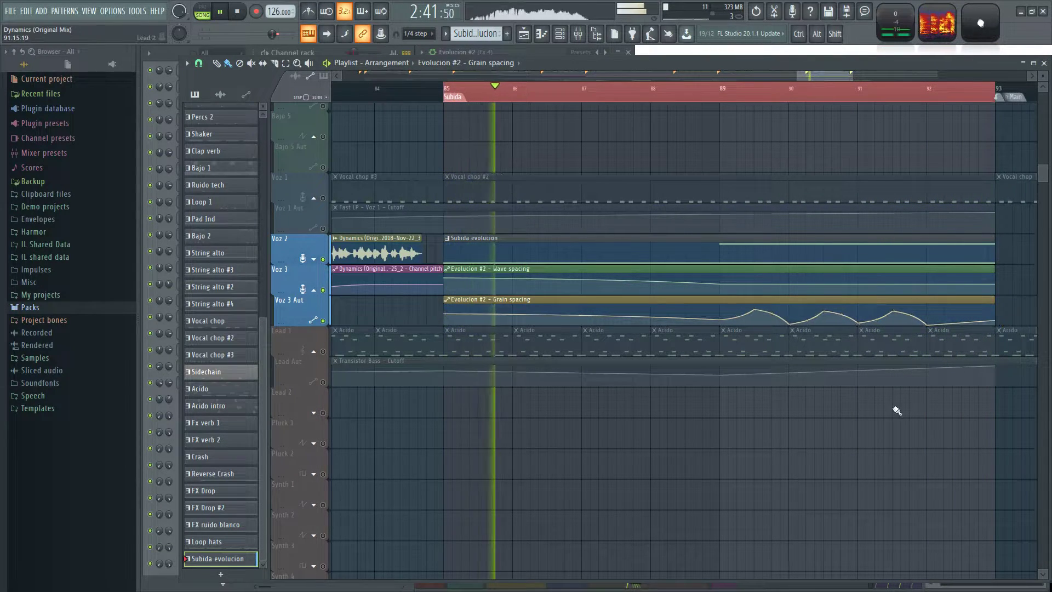
Play the Subida section to check the reshaped Grain spacing automation up to its end at bar 93.
scroll(782, 429, "down", 3)
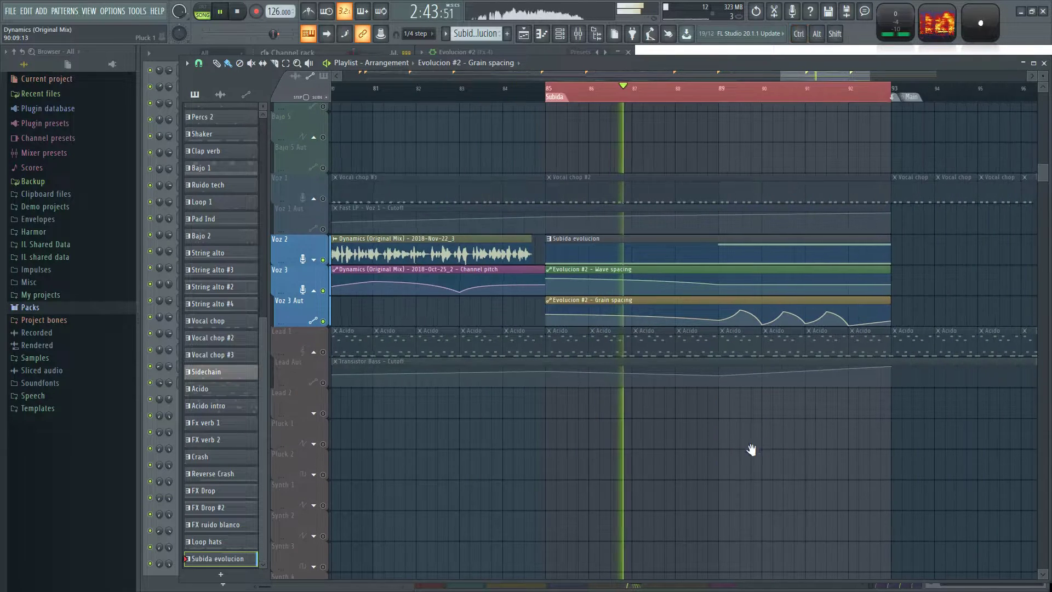
scroll(680, 462, "up", 2)
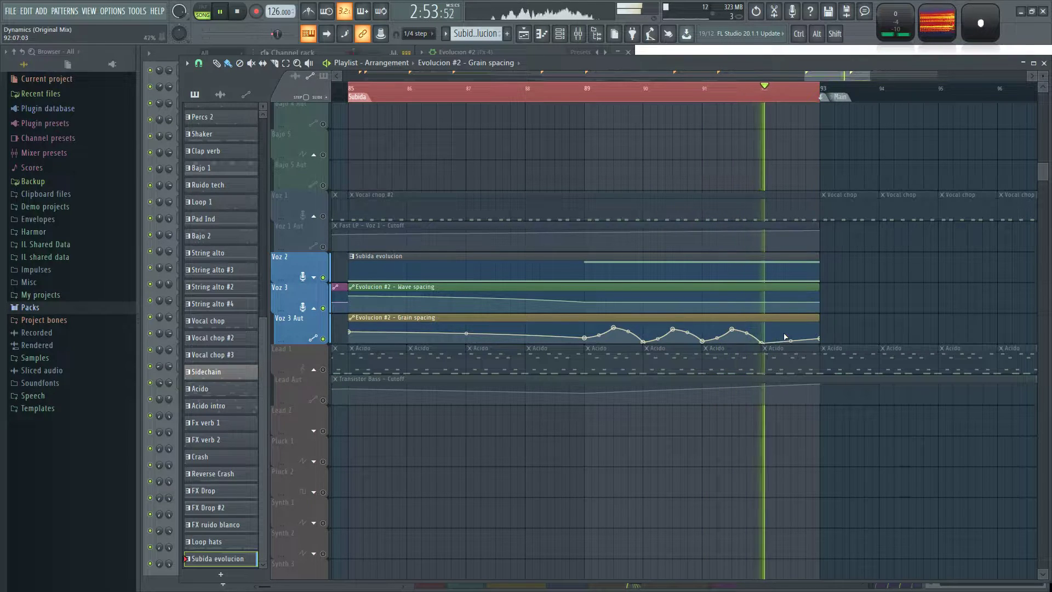
scroll(862, 324, "up", 2)
scroll(767, 328, "up", 2)
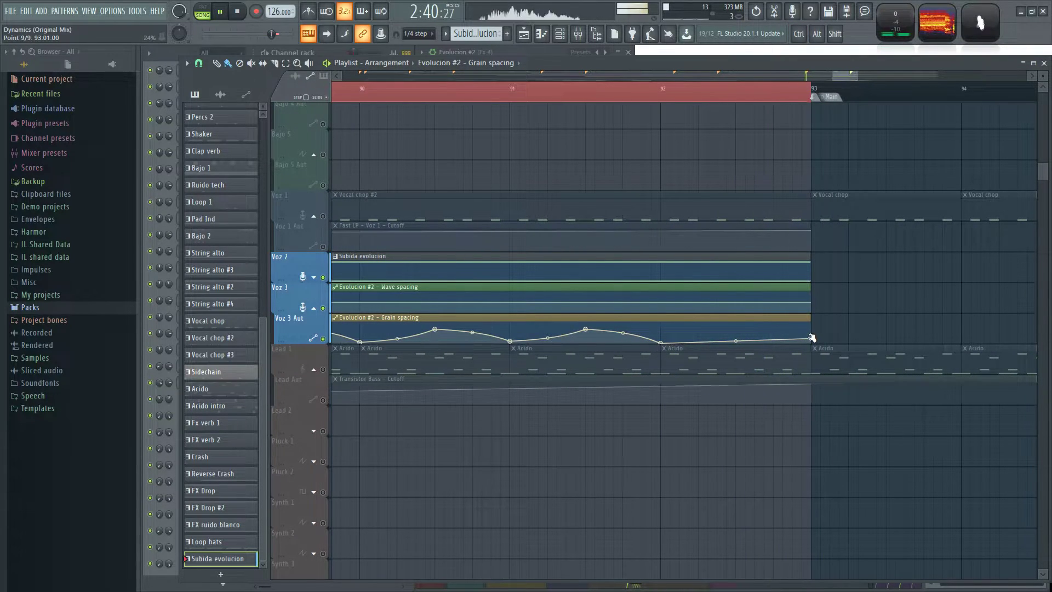
scroll(907, 281, "down", 5)
key("space")
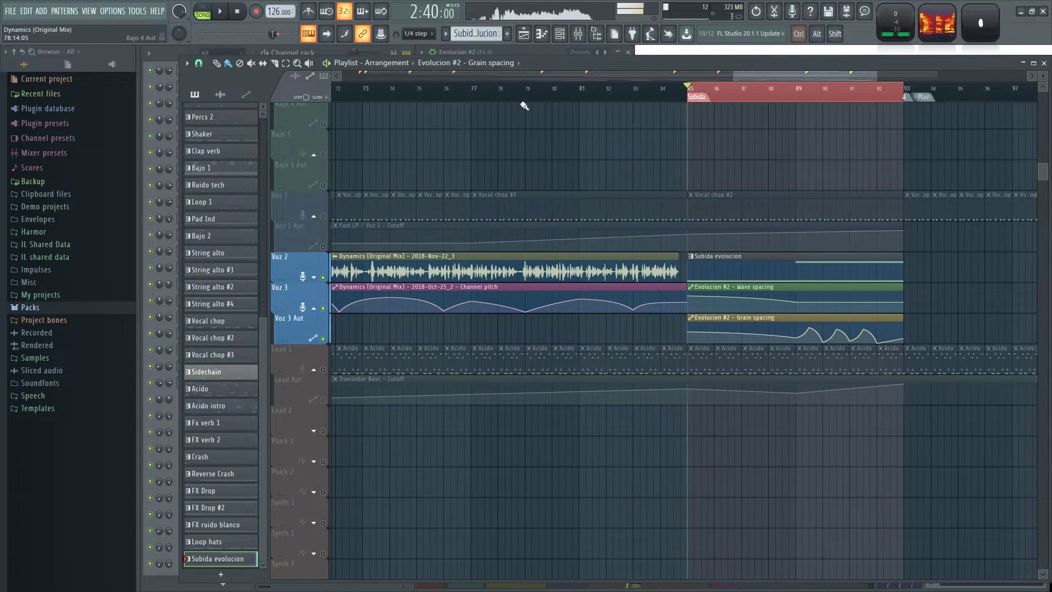
Unsolo the tracks, clear the Subida time selection and play the full arrangement from the Speech marker.
scroll(487, 150, "down", 3)
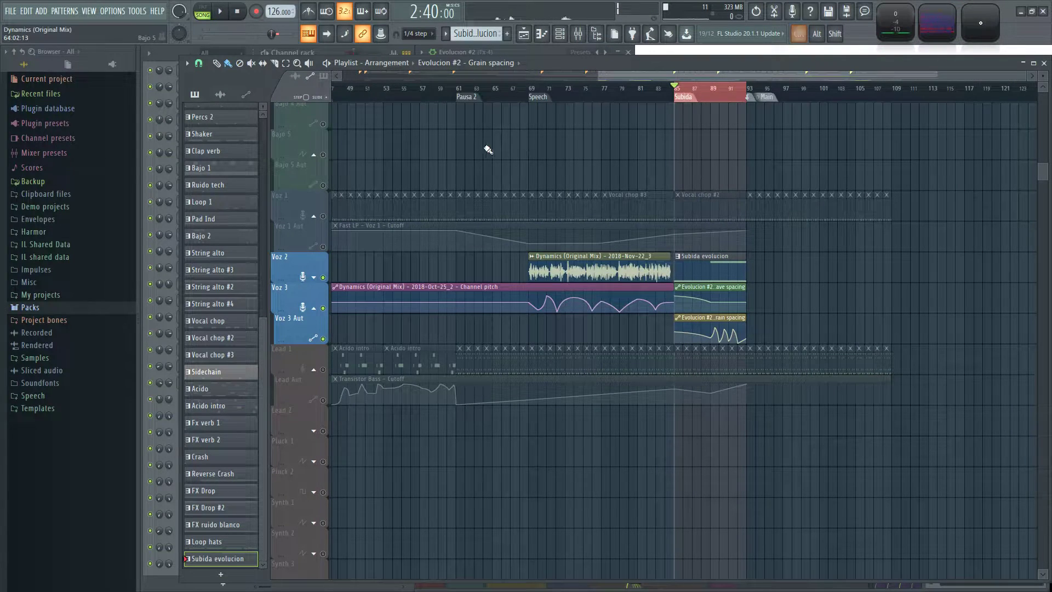
right_click(324, 278)
left_click(689, 92, "ctrl")
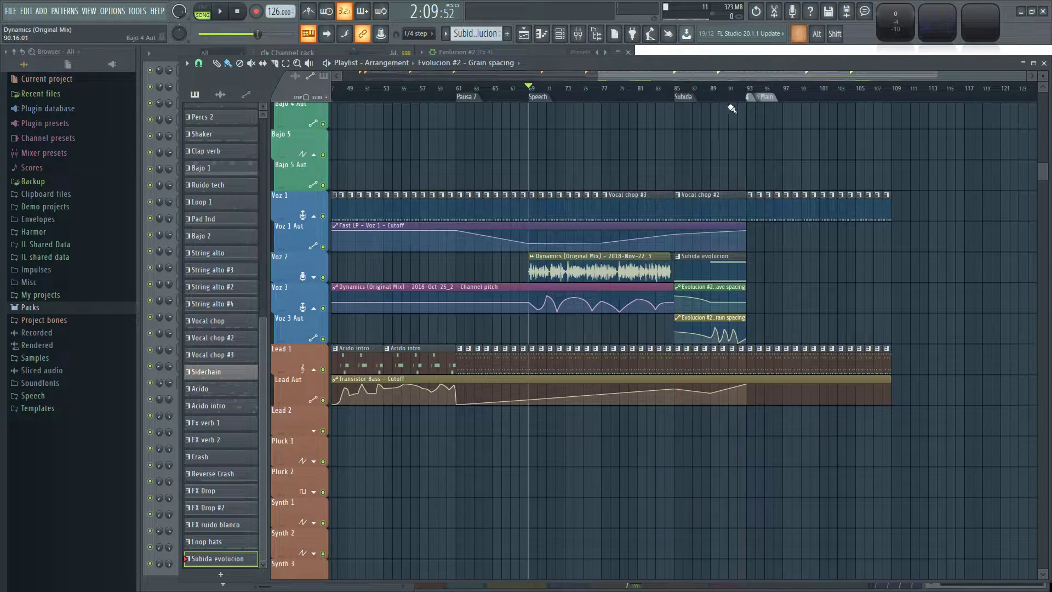
key("space")
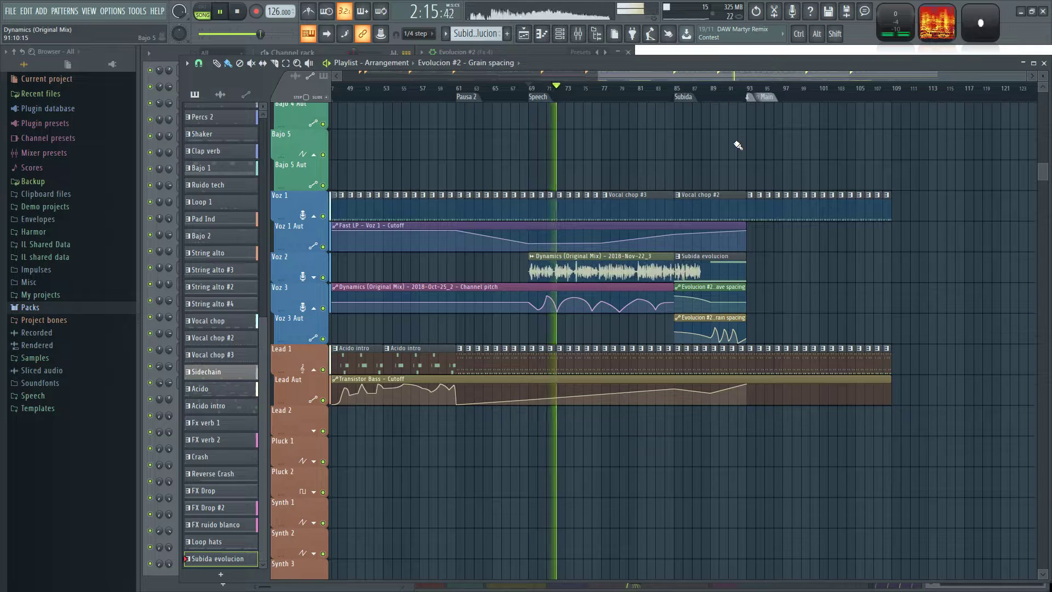
scroll(737, 145, "up", 1, "ctrl")
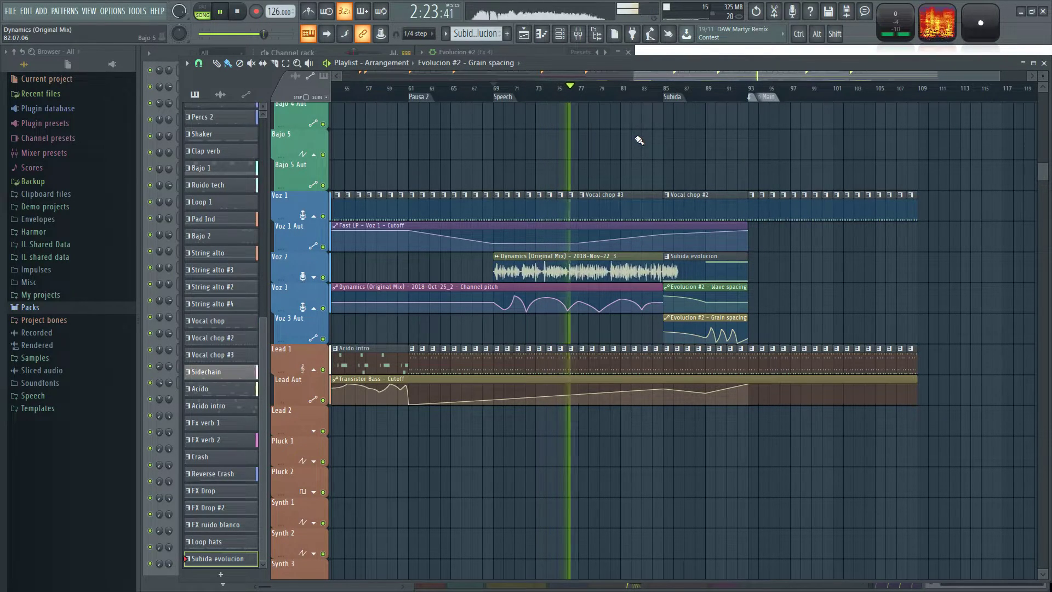
scroll(615, 153, "up", 5)
scroll(608, 300, "up", 2, "ctrl")
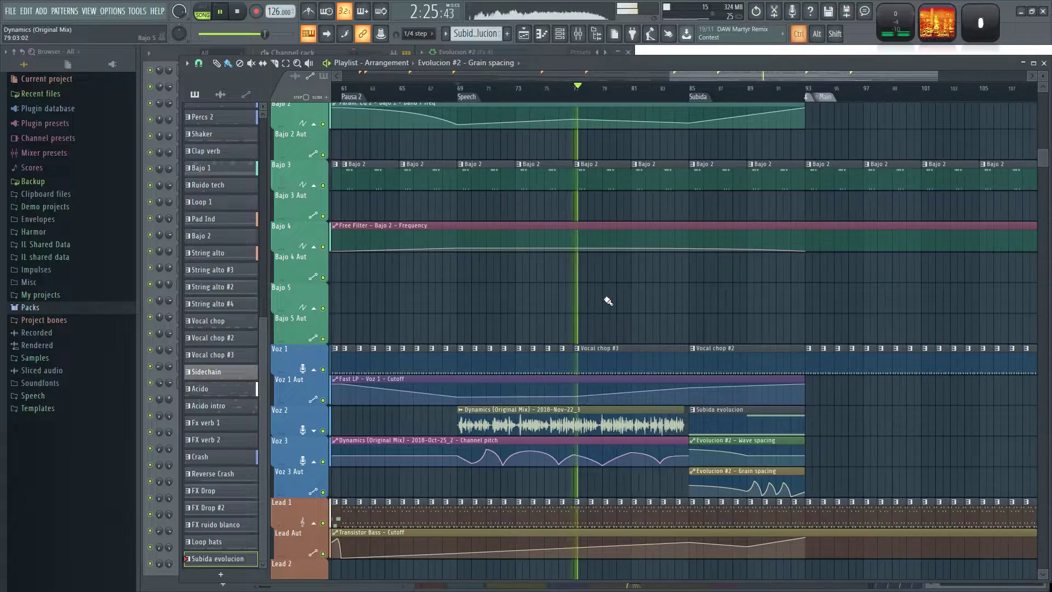
Review the drum, bass, vocal, lead and FX tracks while the arrangement plays through Subida into Main, and stop playback.
scroll(628, 298, "up", 16)
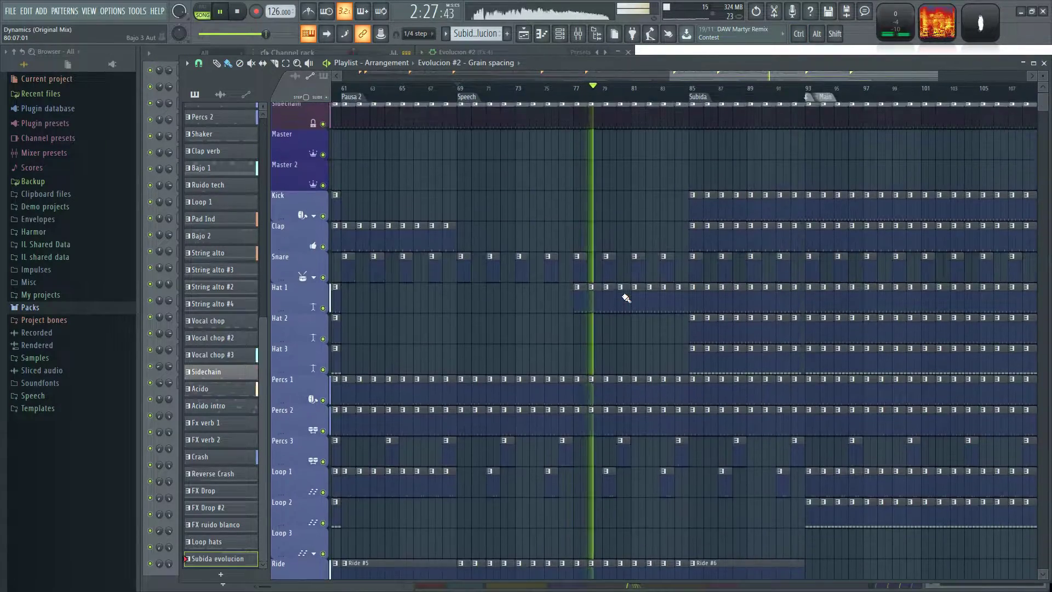
scroll(623, 295, "down", 15)
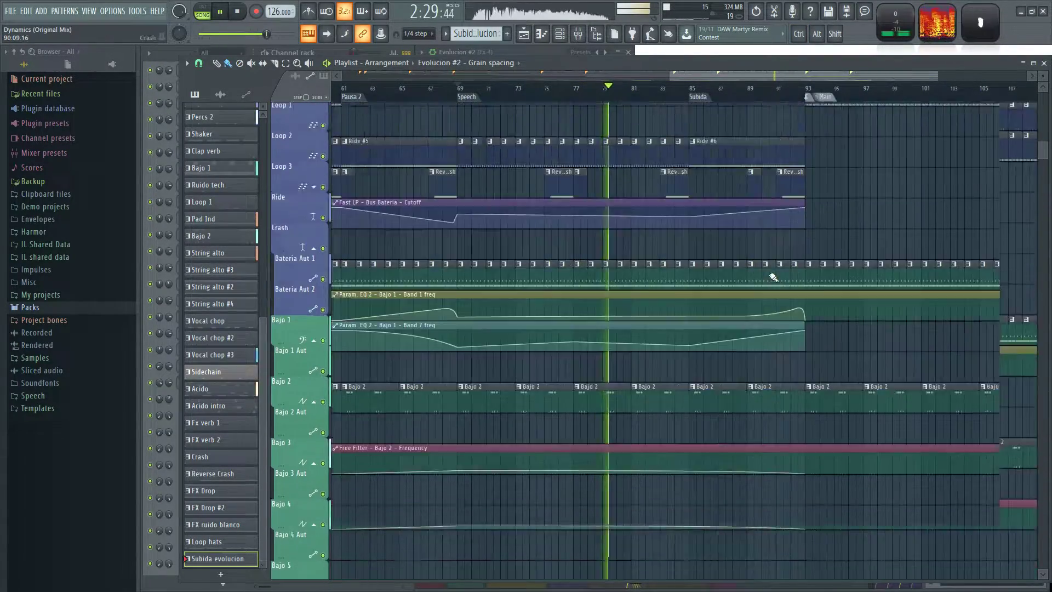
scroll(774, 318, "down", 3)
scroll(713, 315, "up", 2, "ctrl")
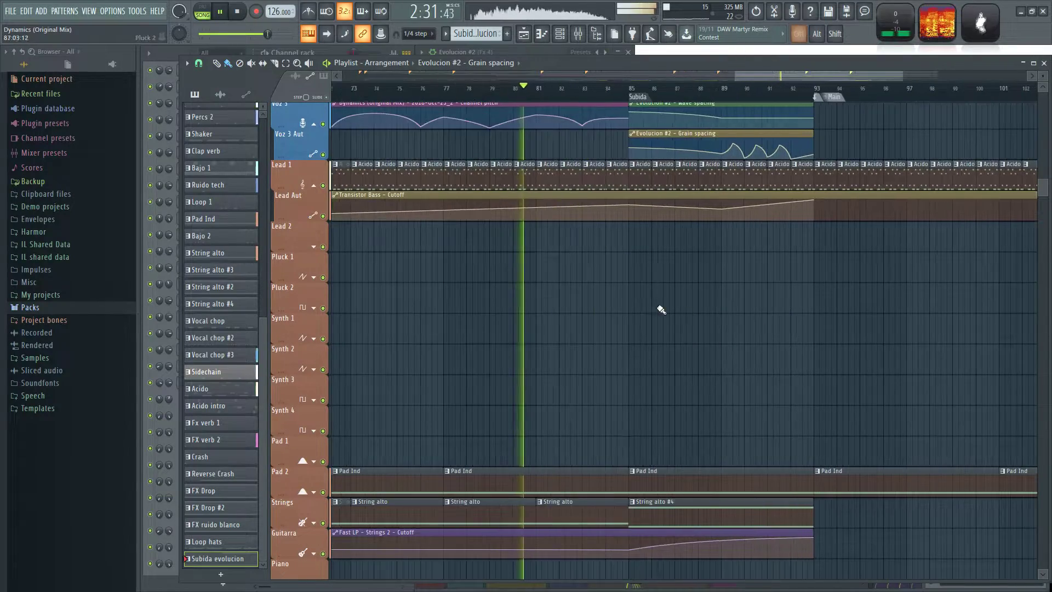
scroll(668, 305, "down", 5)
scroll(649, 293, "down", 3)
scroll(604, 362, "up", 8)
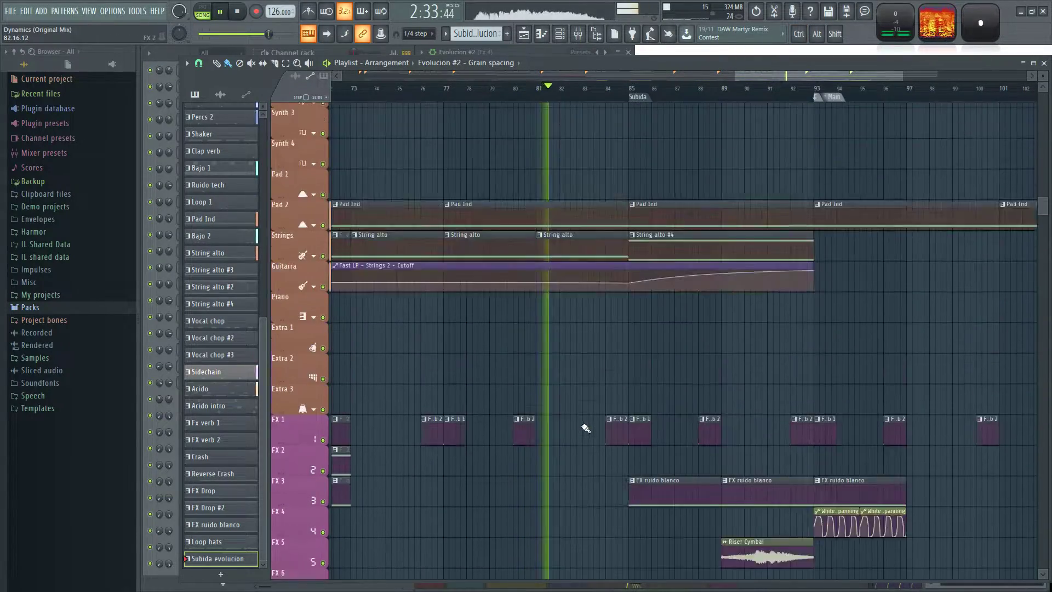
scroll(637, 377, "up", 2, "ctrl")
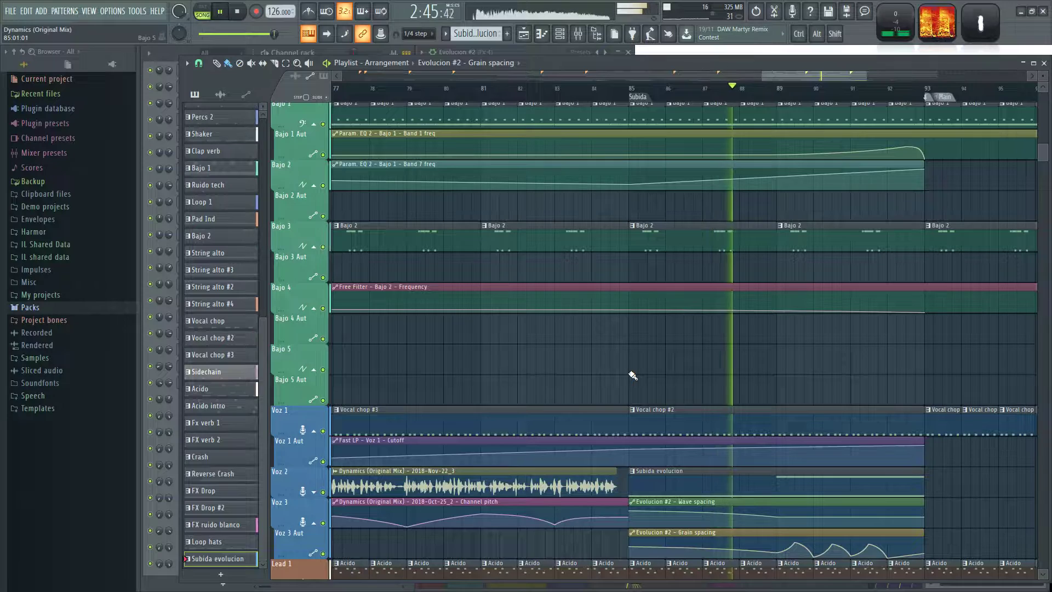
left_click_drag(881, 363, 648, 333)
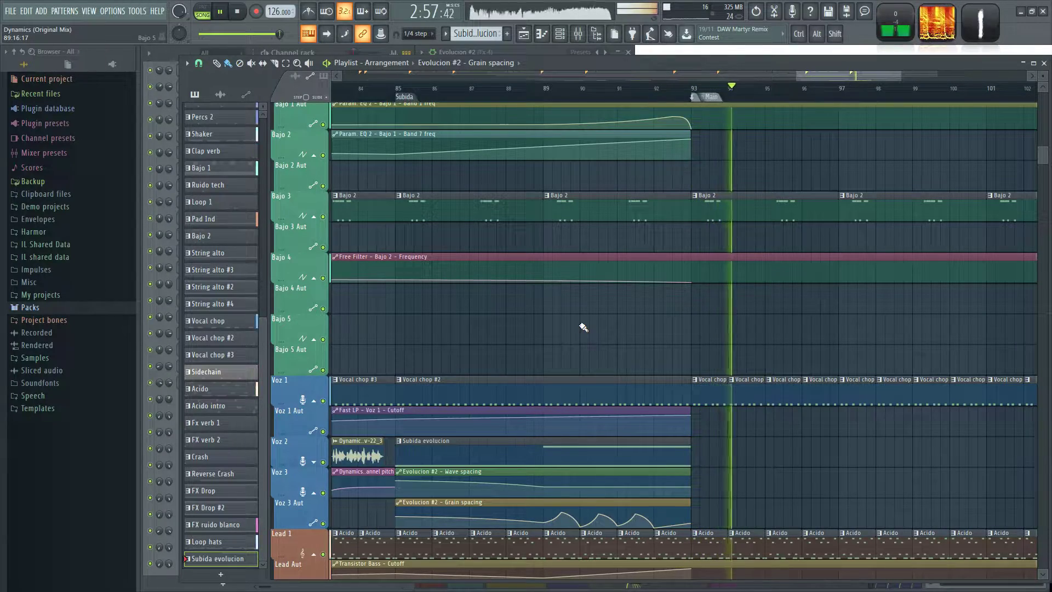
scroll(828, 350, "down", 5)
scroll(828, 349, "up", 4)
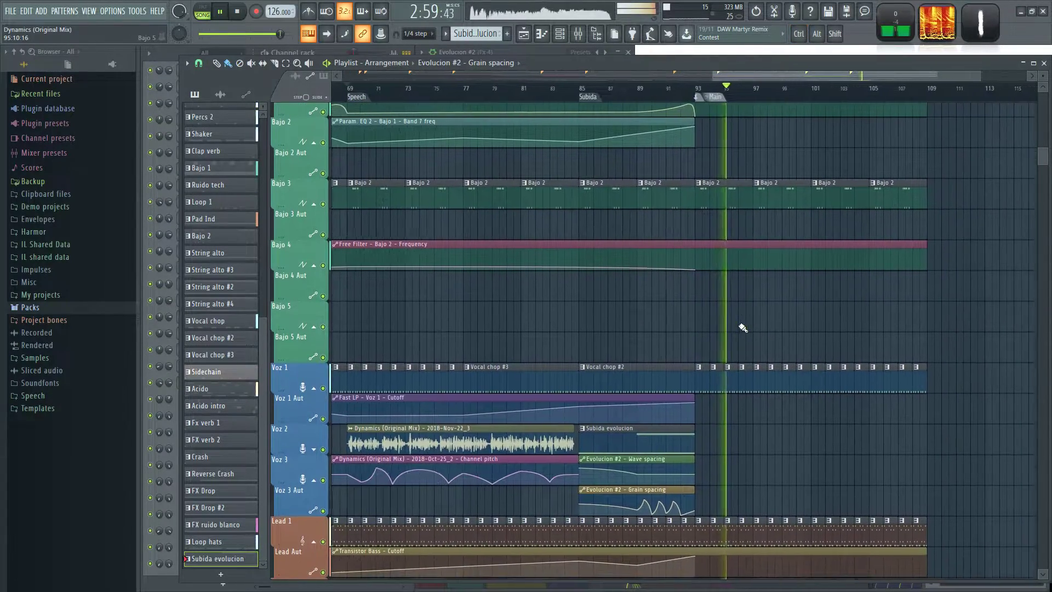
key("space")
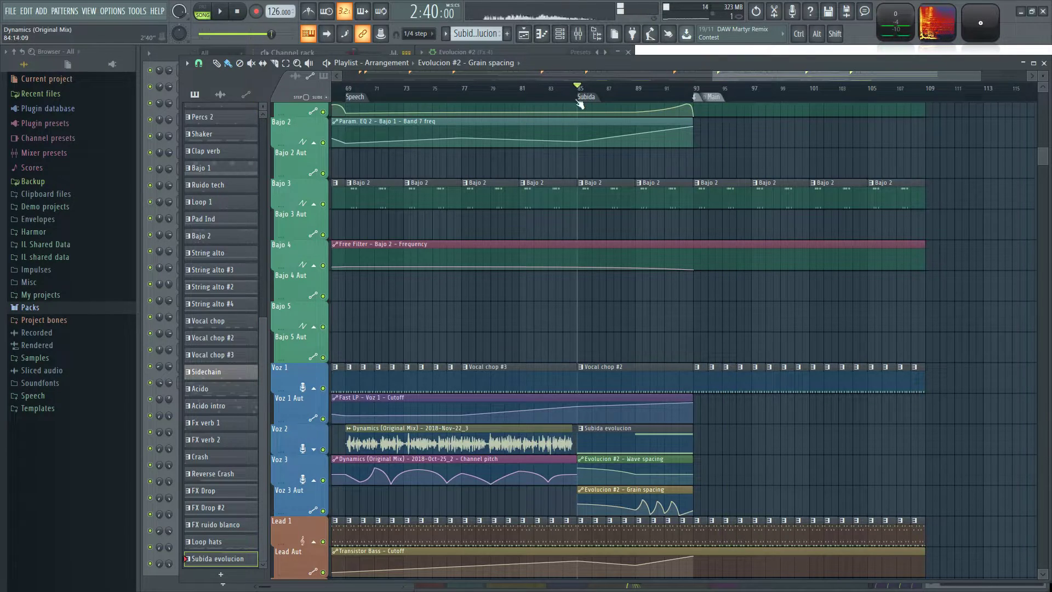
Isolate the Voz 2, Voz 3 and Voz 3 Aut tracks and audition Subida from its start and near bar 92.
left_click(322, 450, "ctrl")
left_click(323, 480)
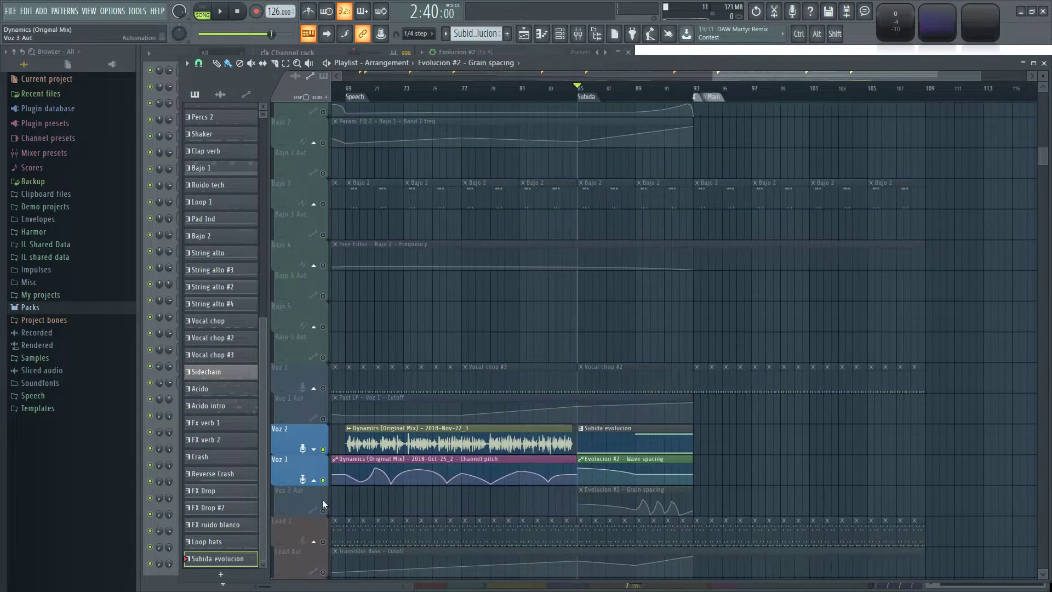
left_click(323, 511)
key("space")
scroll(636, 322, "up", 3)
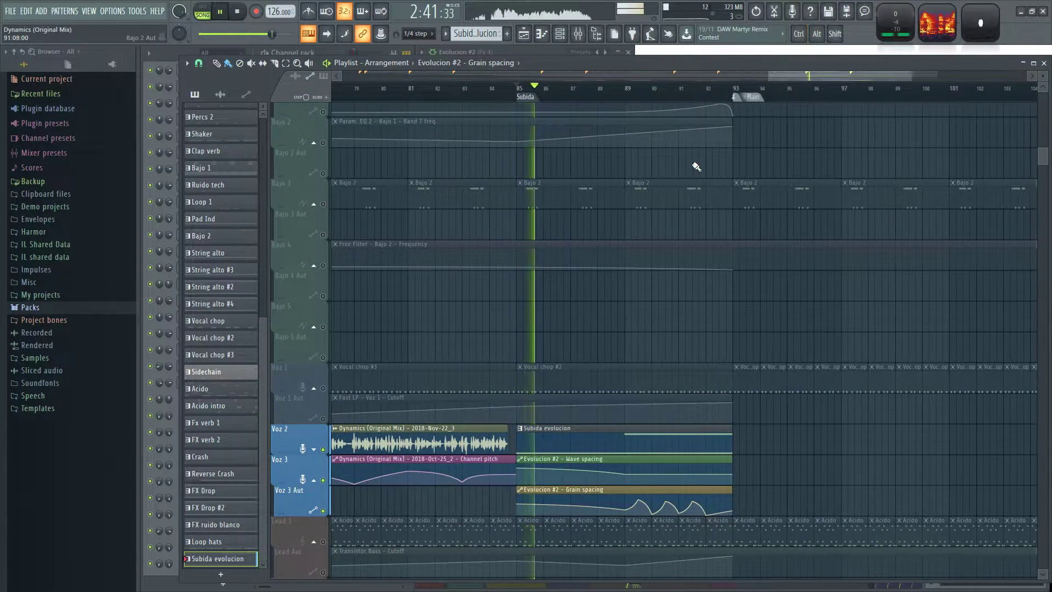
left_click(709, 90)
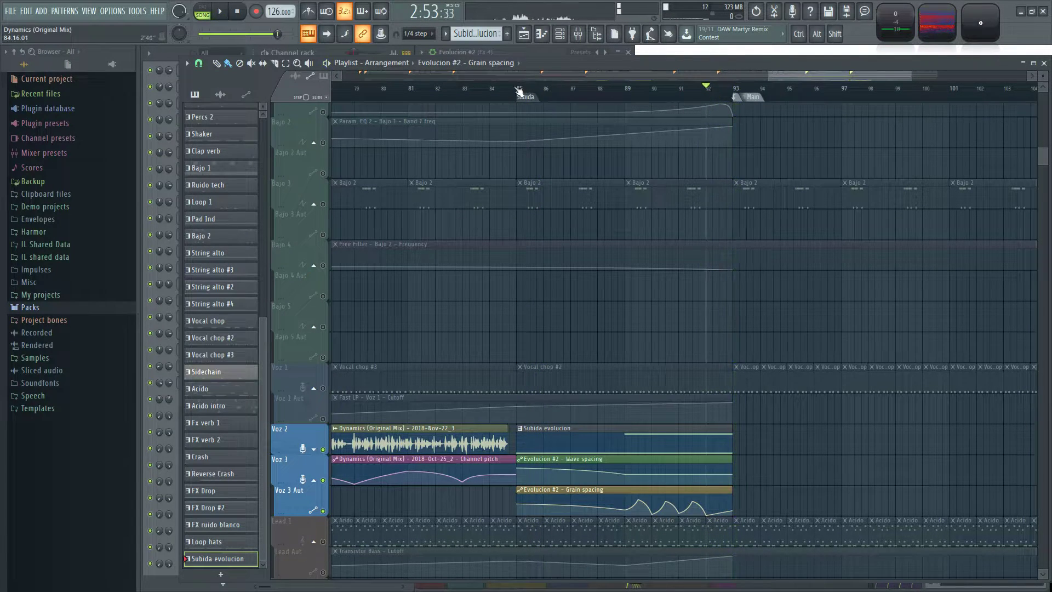
Set the Subida section from bar 85 to 93 as the time selection and play it with Evolucion #2's envelope and filter settings open.
left_click_drag(517, 91, 712, 107)
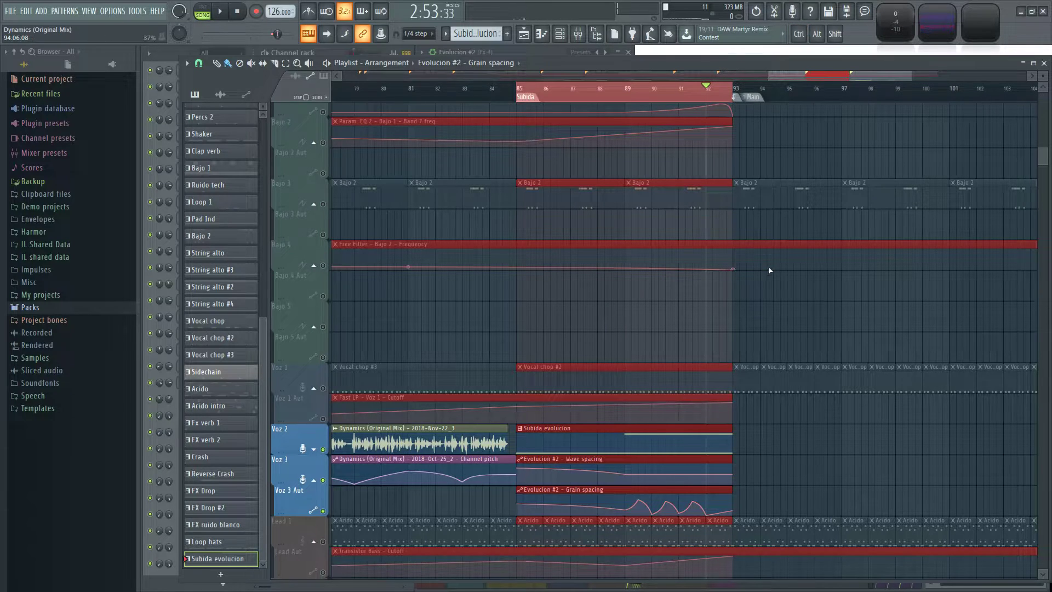
left_click(472, 52)
left_click(477, 72)
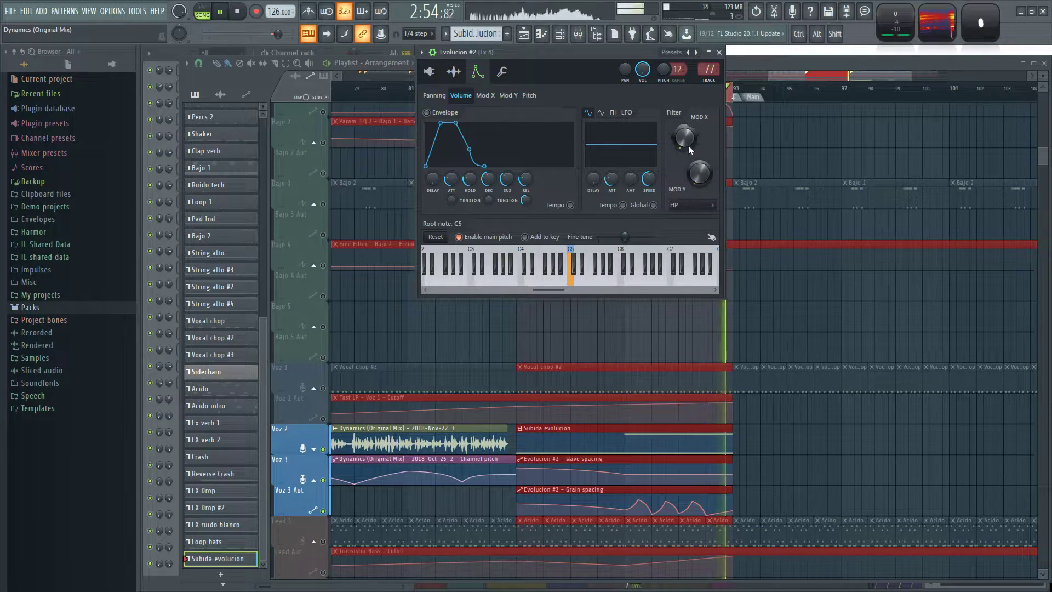
key("space")
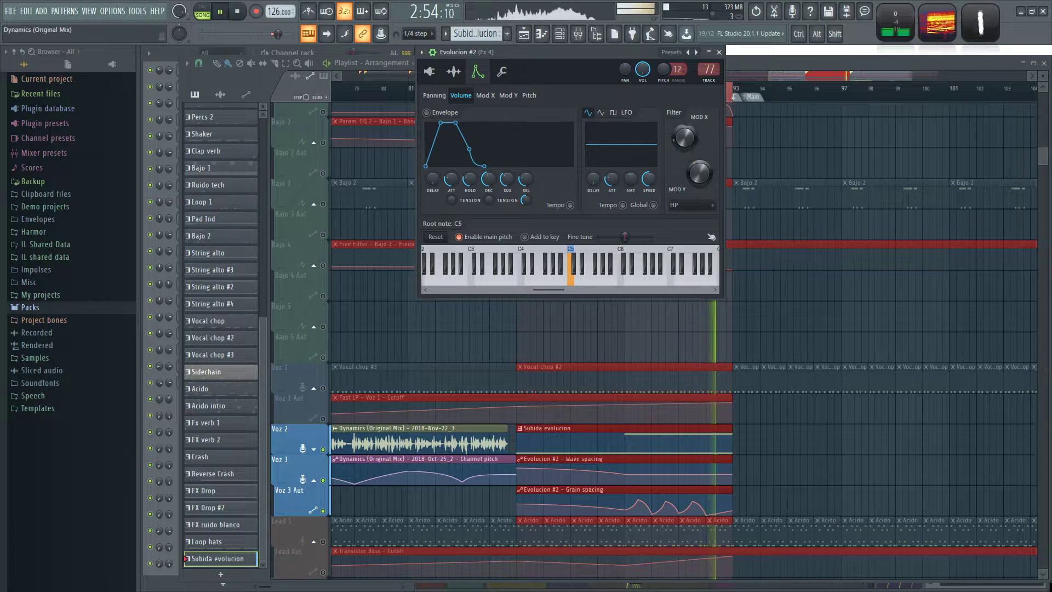
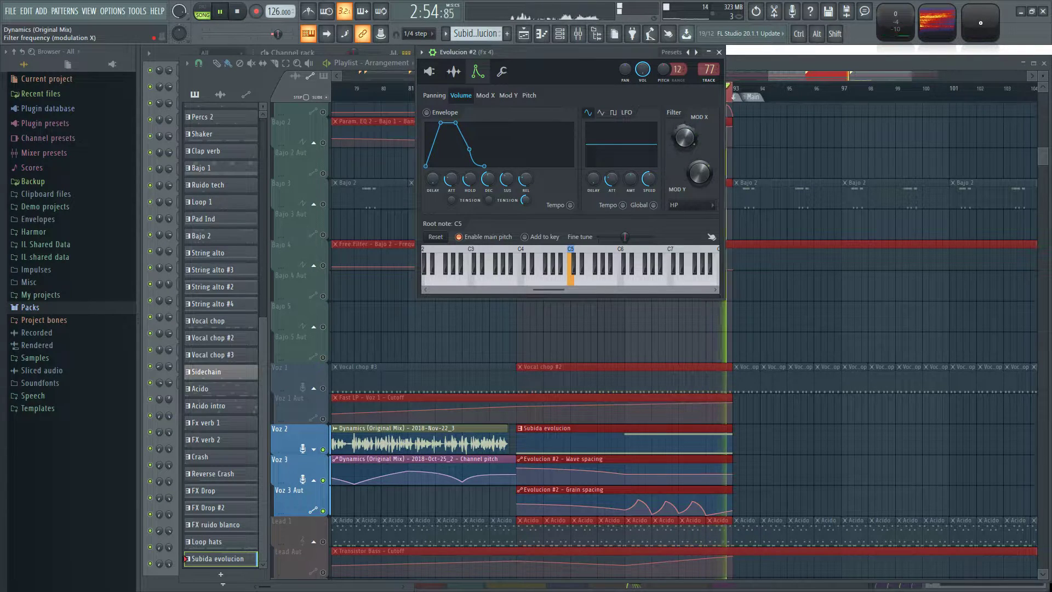
Create an automation clip for Evolucion #2's filter frequency (modulation X) over Subida, curve it upward near bar 93, and unsolo the tracks.
right_click(685, 143)
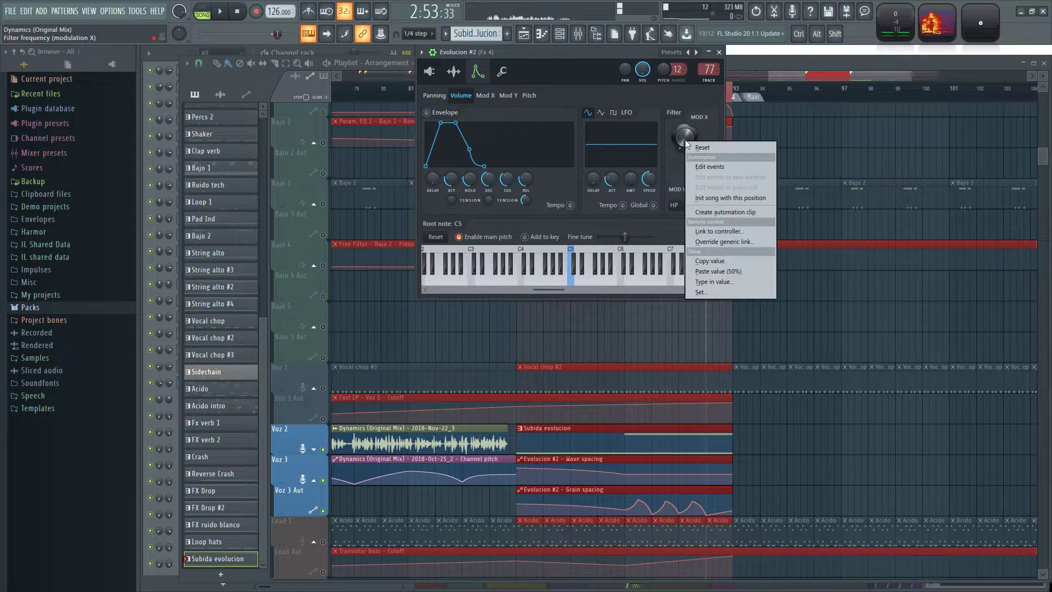
left_click(718, 212)
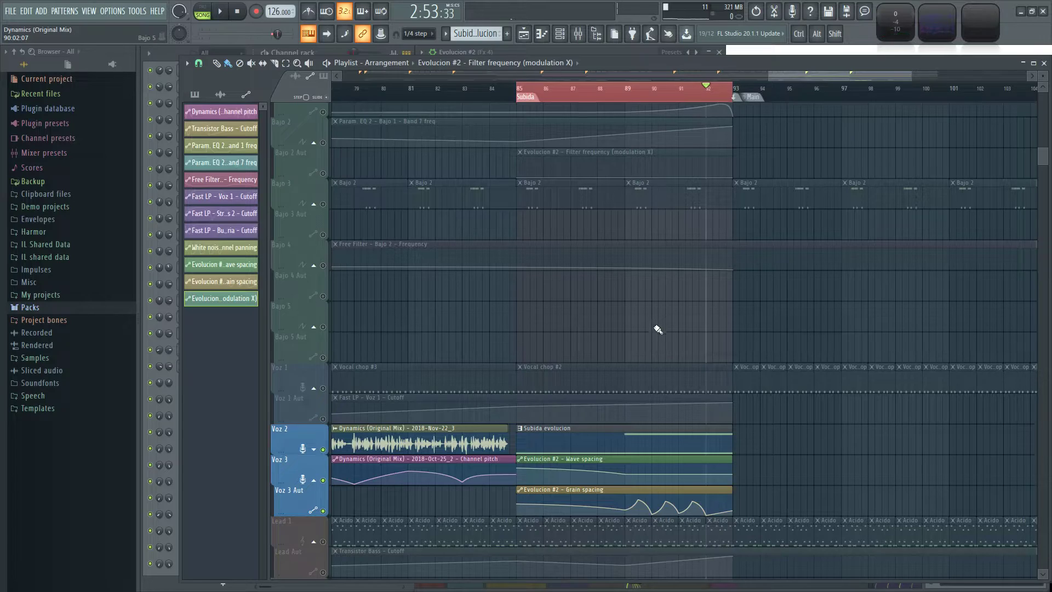
scroll(658, 330, "up", 5)
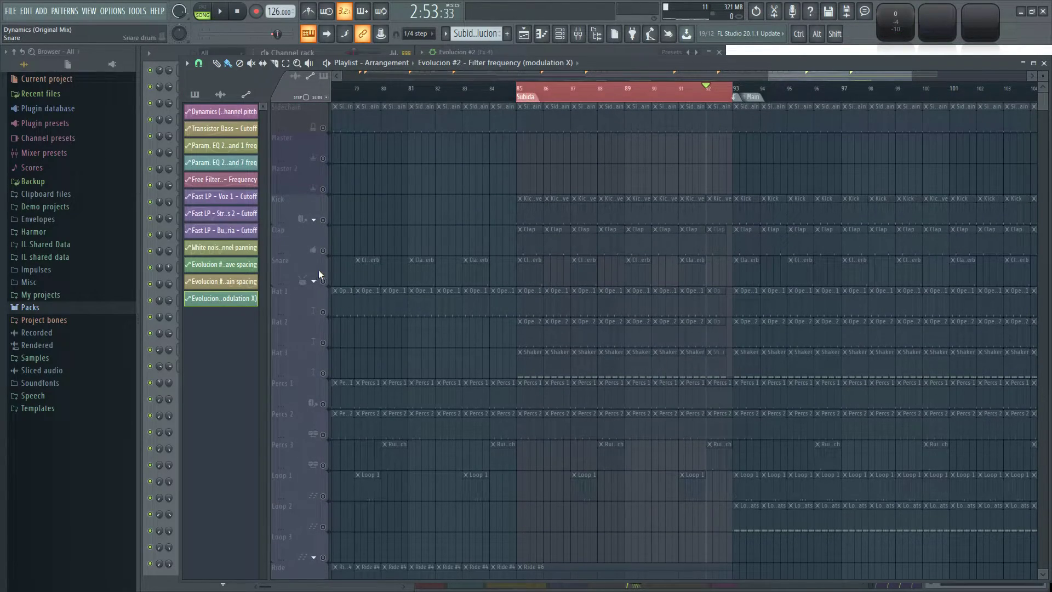
left_click(323, 281, "ctrl")
scroll(485, 248, "down", 15)
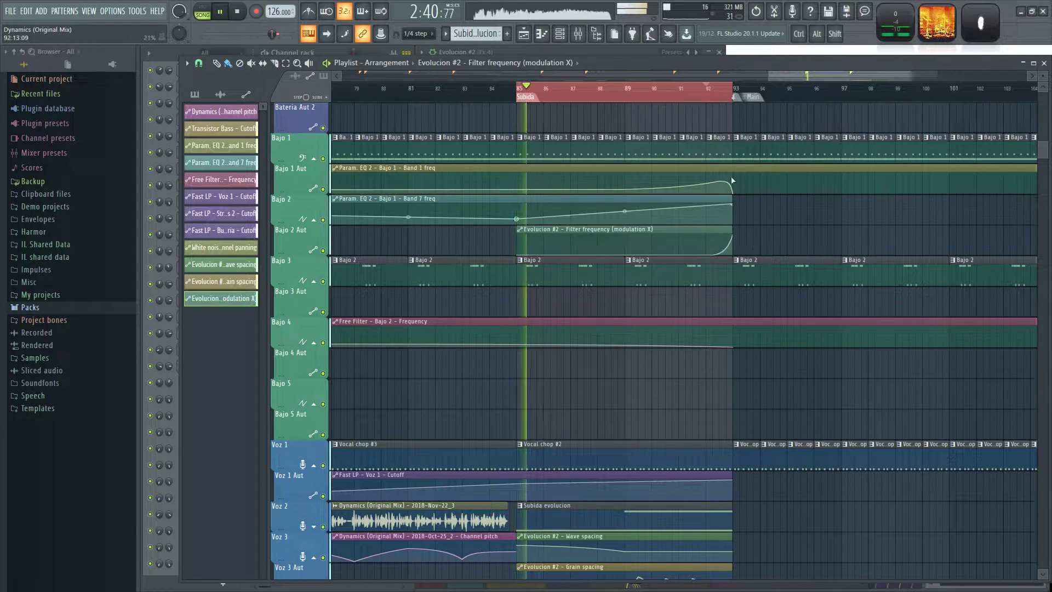
Clear the Subida time selection and play from near bar 92 into Main while reviewing the bass, vocal, lead and drum tracks.
left_click(700, 94)
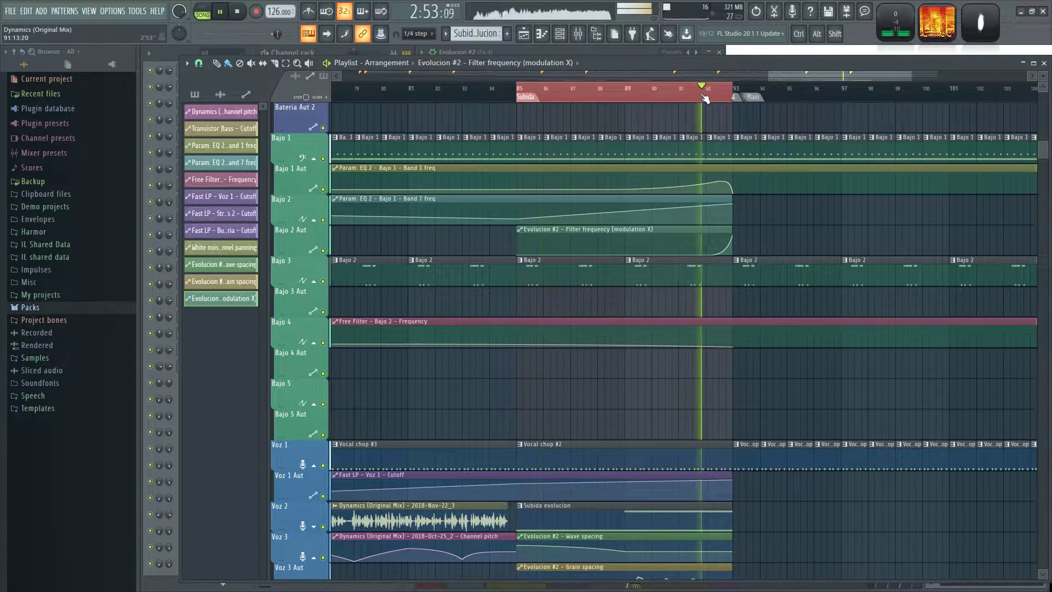
left_click(673, 95, "ctrl")
scroll(774, 384, "down", 3)
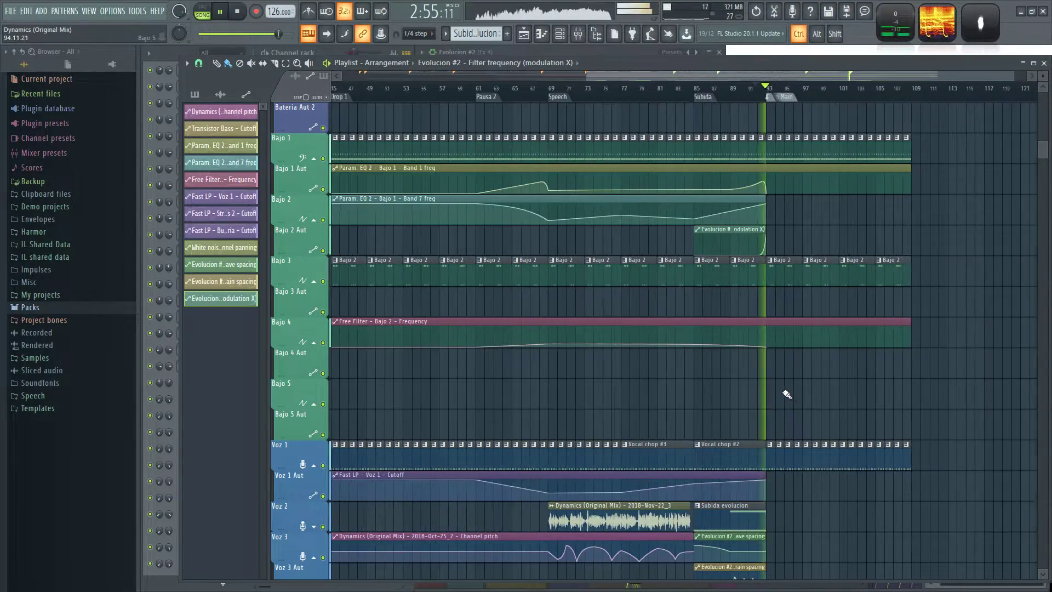
scroll(859, 399, "down", 1)
left_click_drag(859, 399, 681, 370)
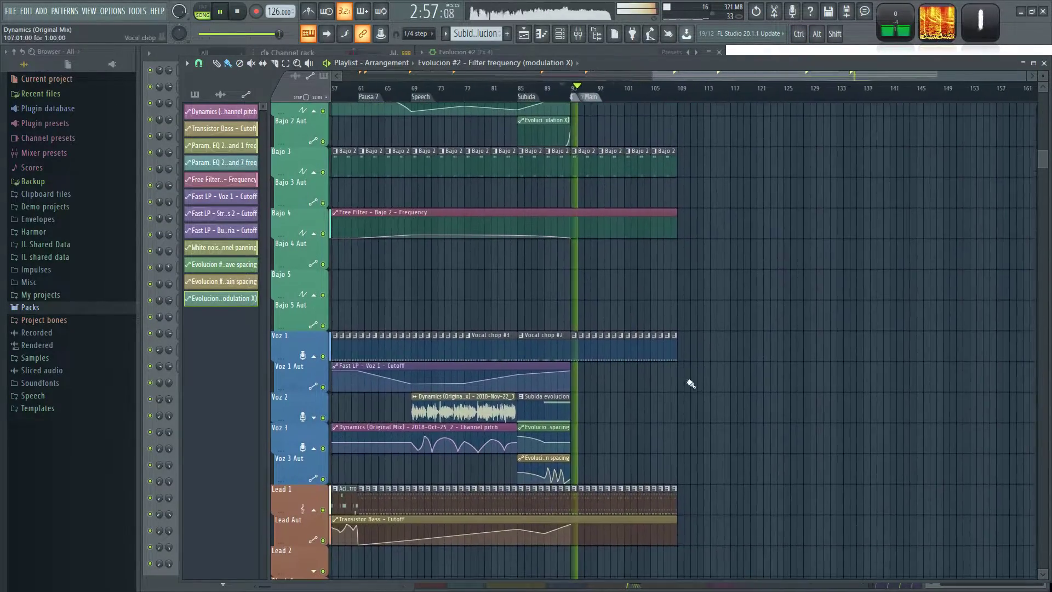
scroll(993, 399, "down", 1)
scroll(993, 399, "up", 3)
scroll(606, 404, "up", 6)
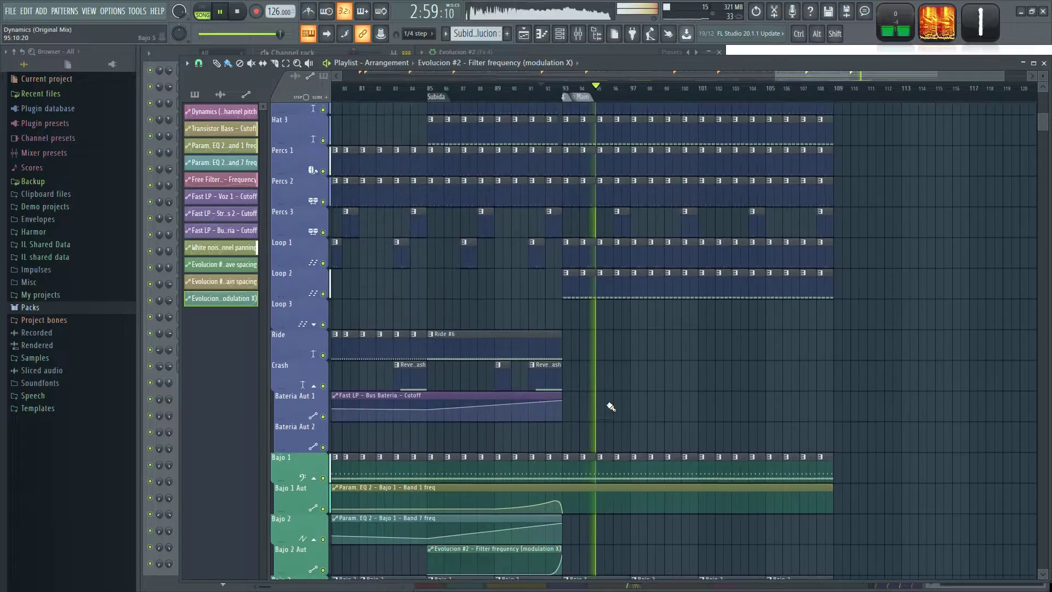
Place Crash clips at bars 93 and 101 and Reverse Crash clips at bars 99 and 107 on the Crash track.
scroll(644, 393, "up", 2)
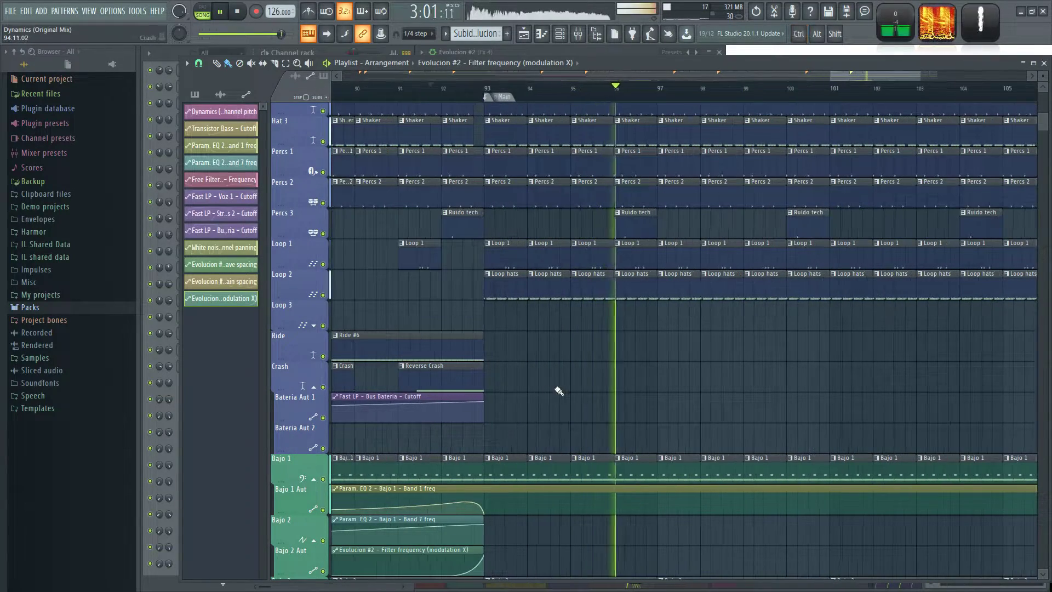
scroll(557, 382, "up", 1)
left_click(575, 374)
left_click(639, 373)
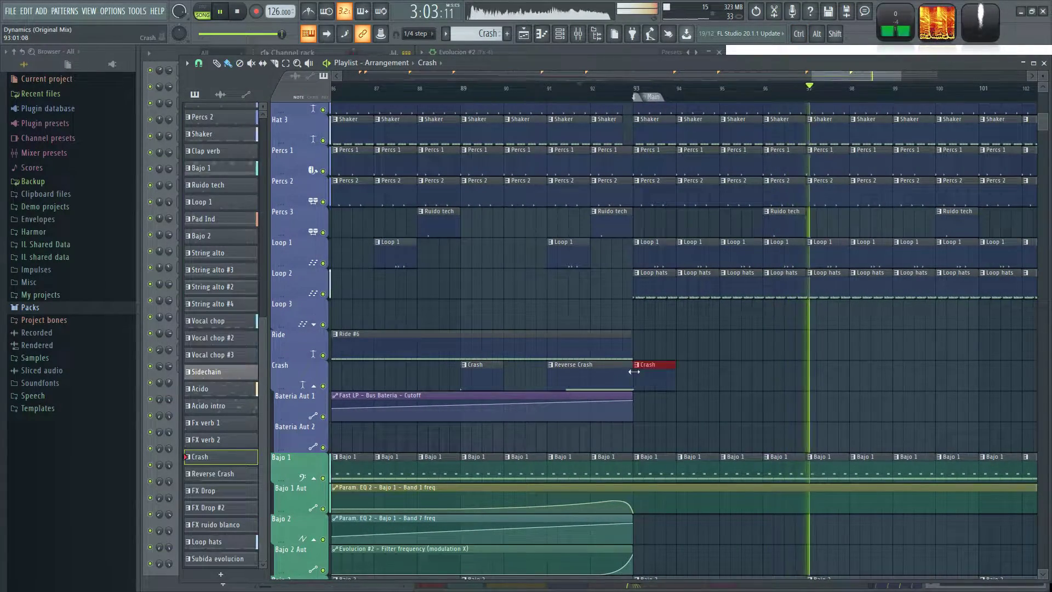
scroll(876, 382, "down", 3)
left_click_drag(734, 378, 619, 377)
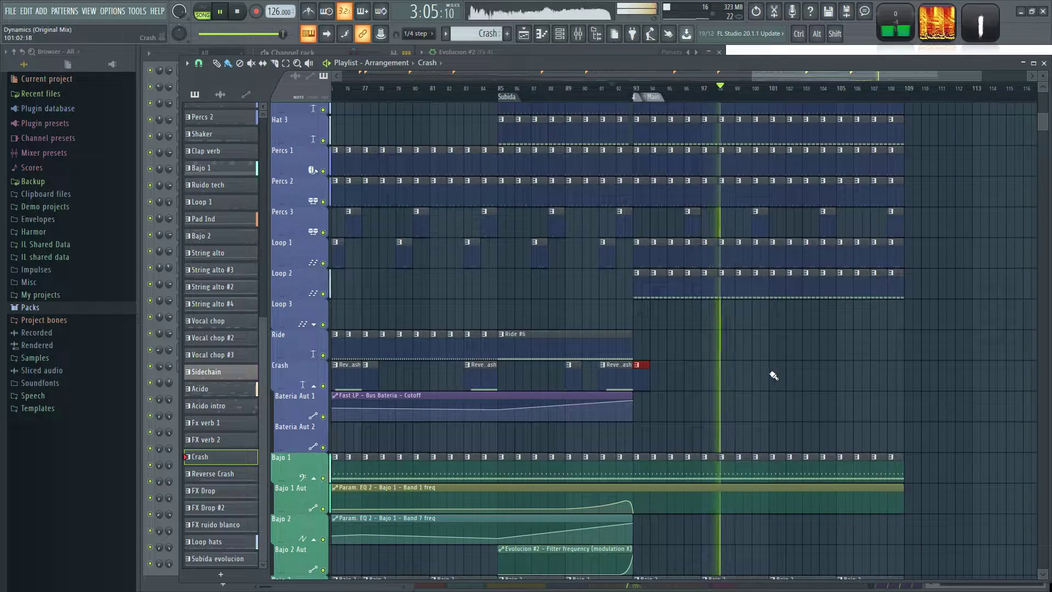
left_click(612, 373)
left_click(729, 373)
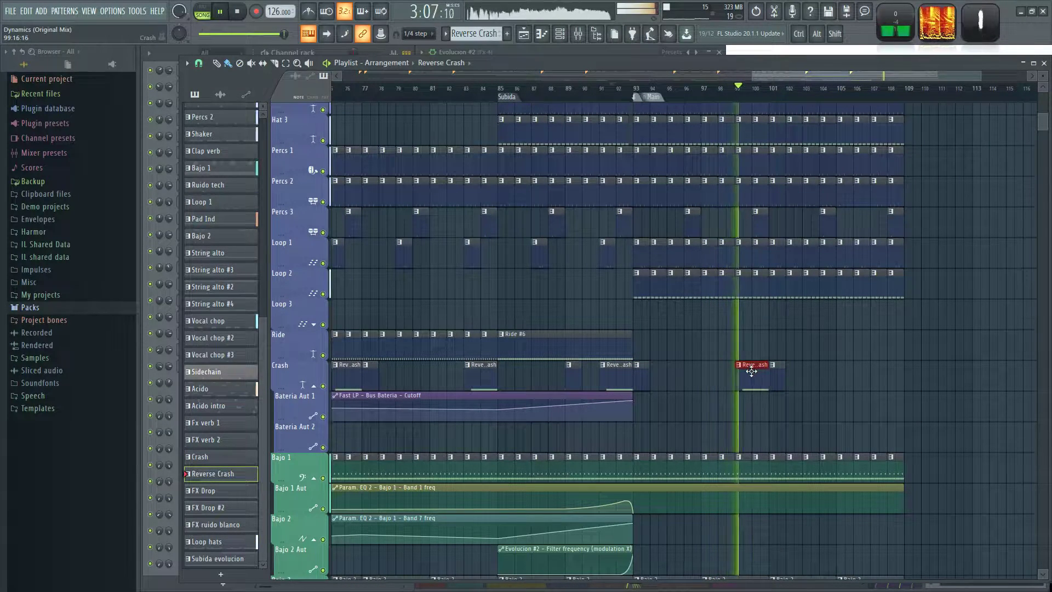
left_click(883, 372)
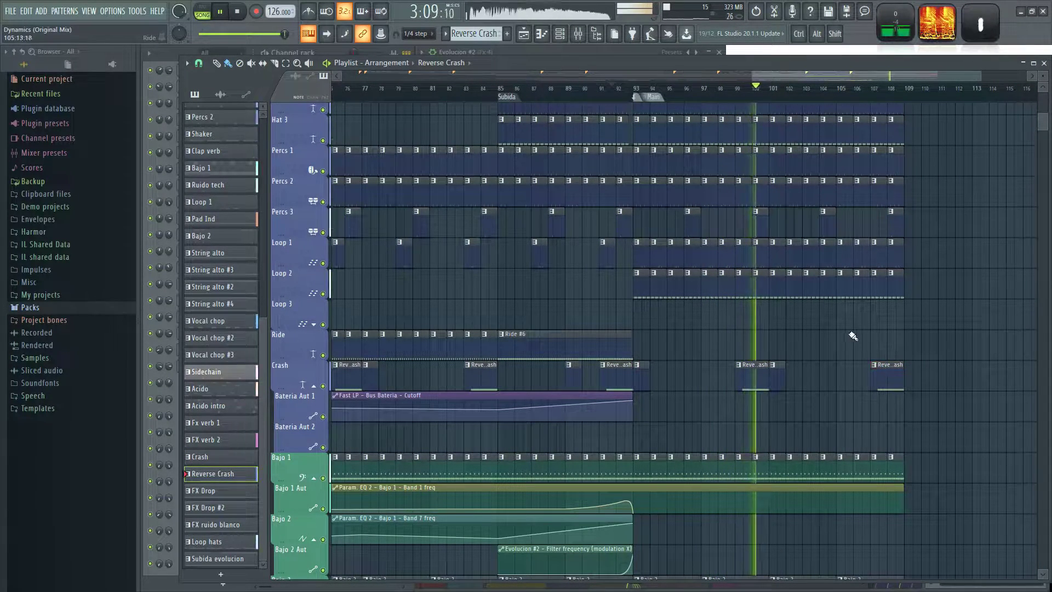
Add a shallow curved dip to the Transistor Bass cutoff automation on Lead Aut, lowest at bar 95 and rising again to bar 96.
scroll(822, 318, "down", 9)
scroll(816, 335, "down", 3)
scroll(849, 356, "down", 7)
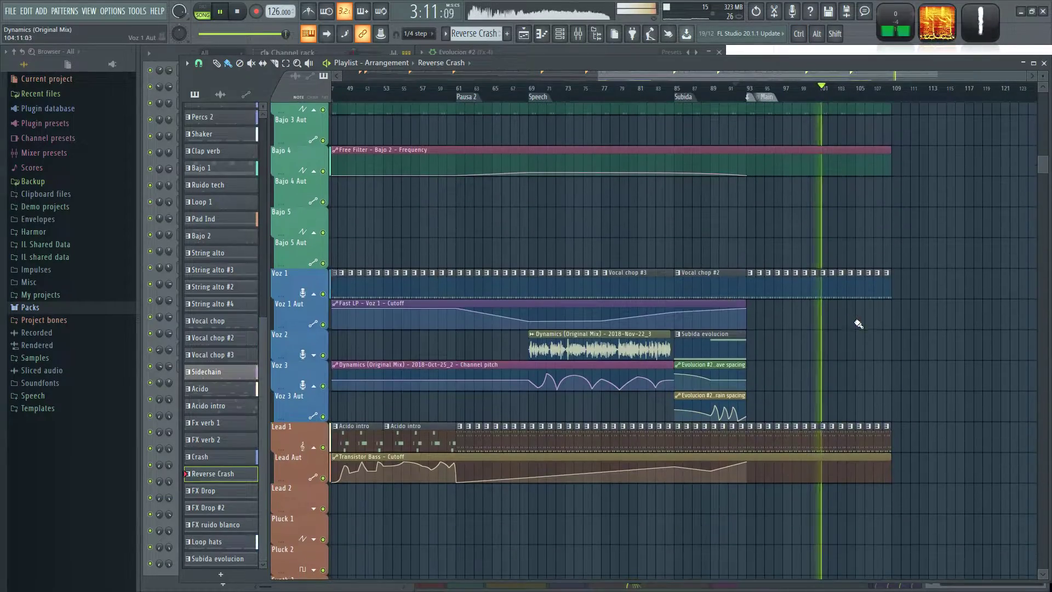
scroll(834, 341, "up", 2)
key("space")
scroll(723, 378, "down", 2)
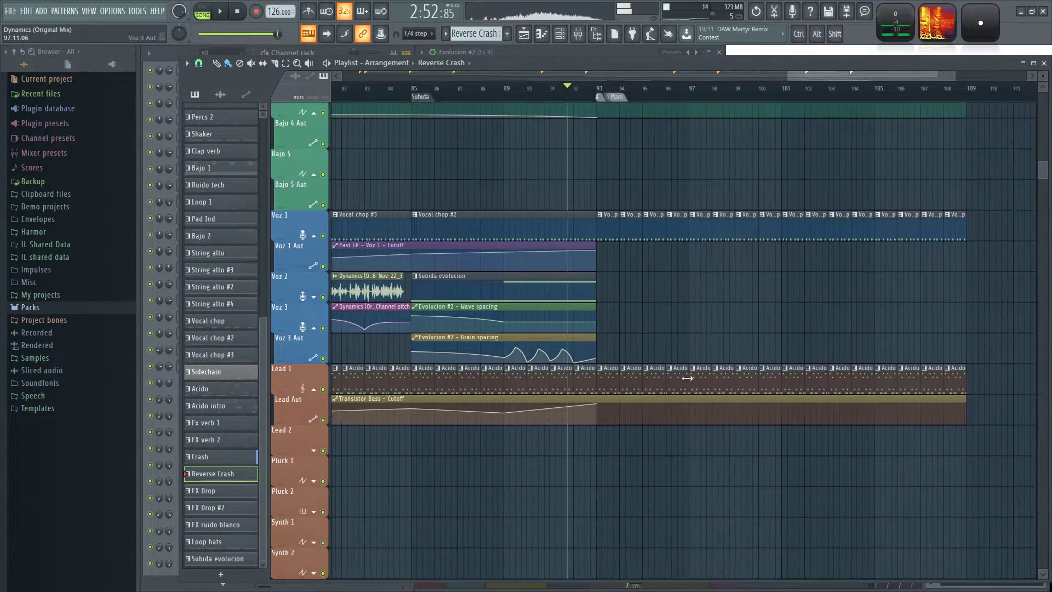
scroll(621, 378, "up", 1)
scroll(622, 382, "up", 1)
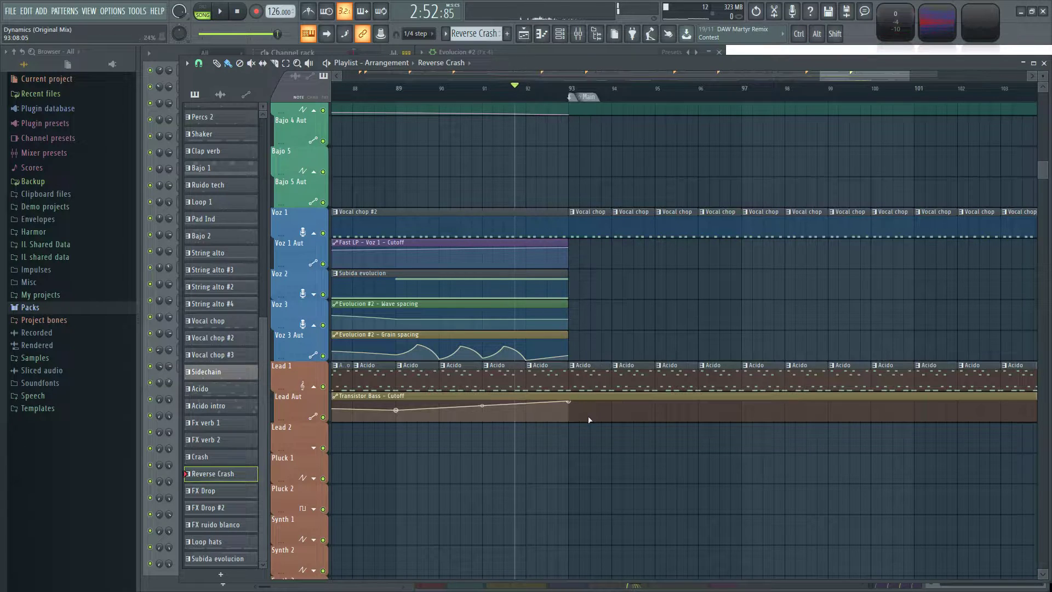
key("space")
right_click(656, 410)
left_click_drag(612, 406, 613, 403)
right_click(697, 401)
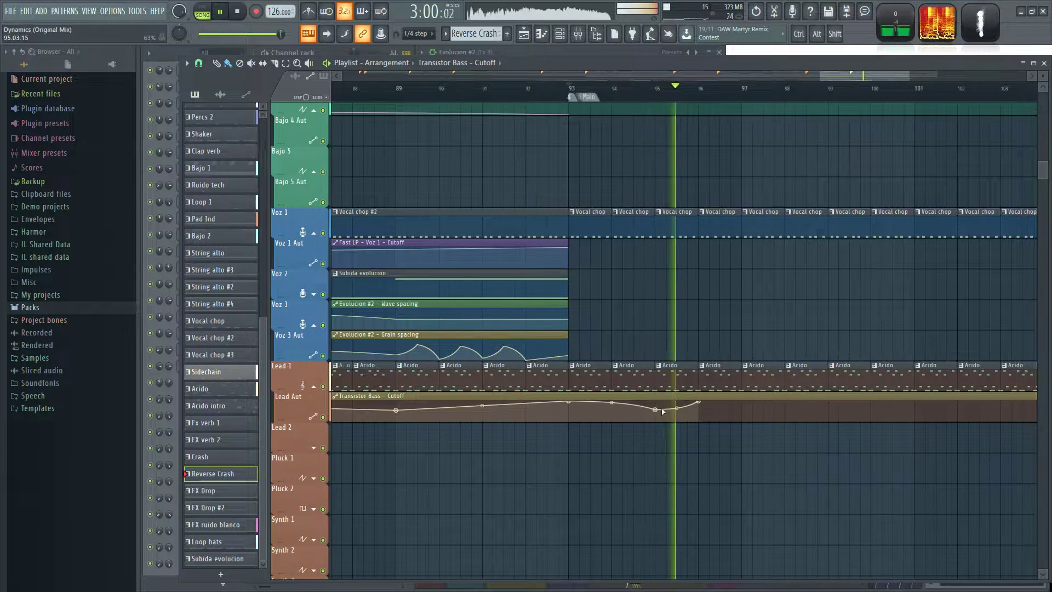
left_click_drag(655, 410, 656, 404)
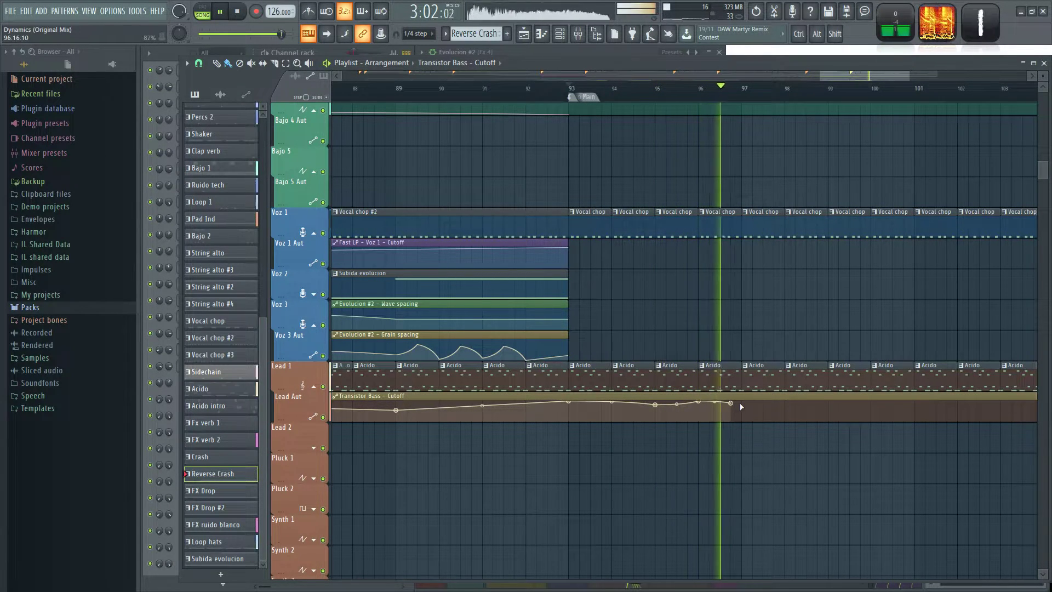
Extend the Transistor Bass cutoff curve with gentle dips up to bar 101, followed by half-bar curved drops through bar 102.
left_click_drag(801, 332, 570, 292)
right_click(555, 364)
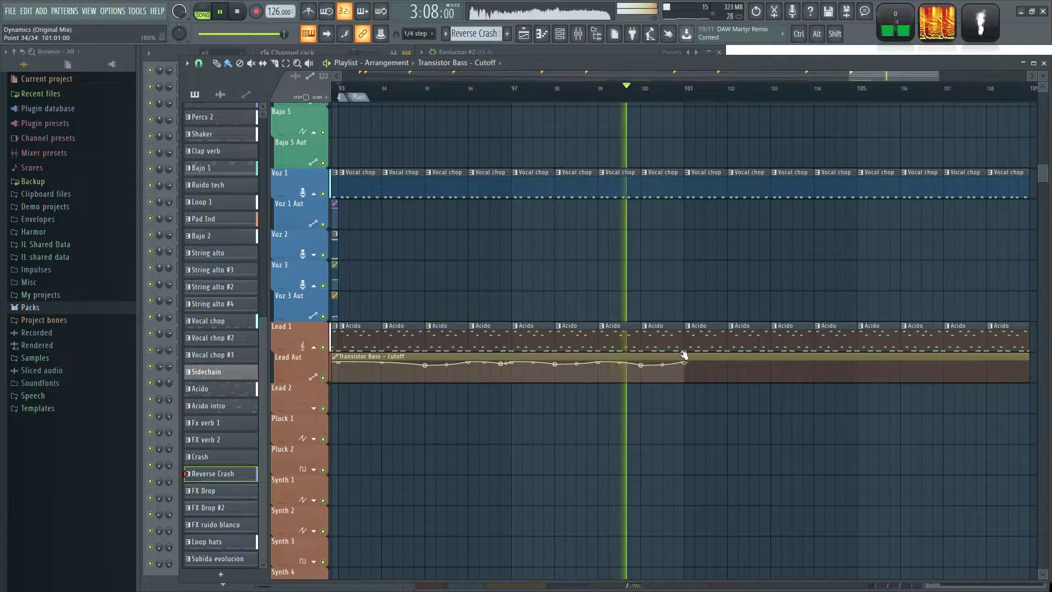
scroll(594, 342, "up", 4)
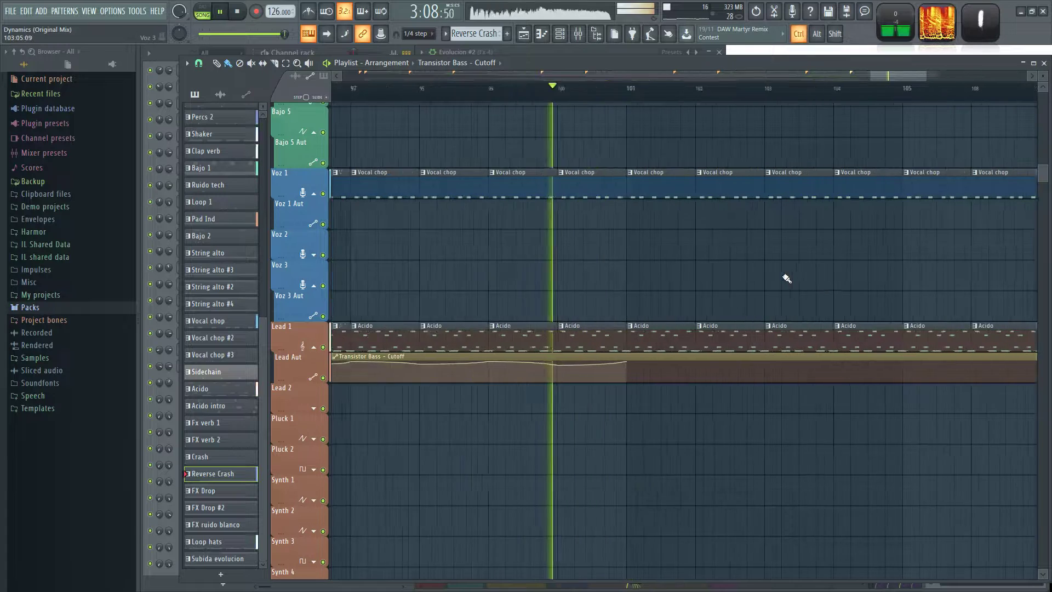
right_click(576, 368)
right_click(652, 367)
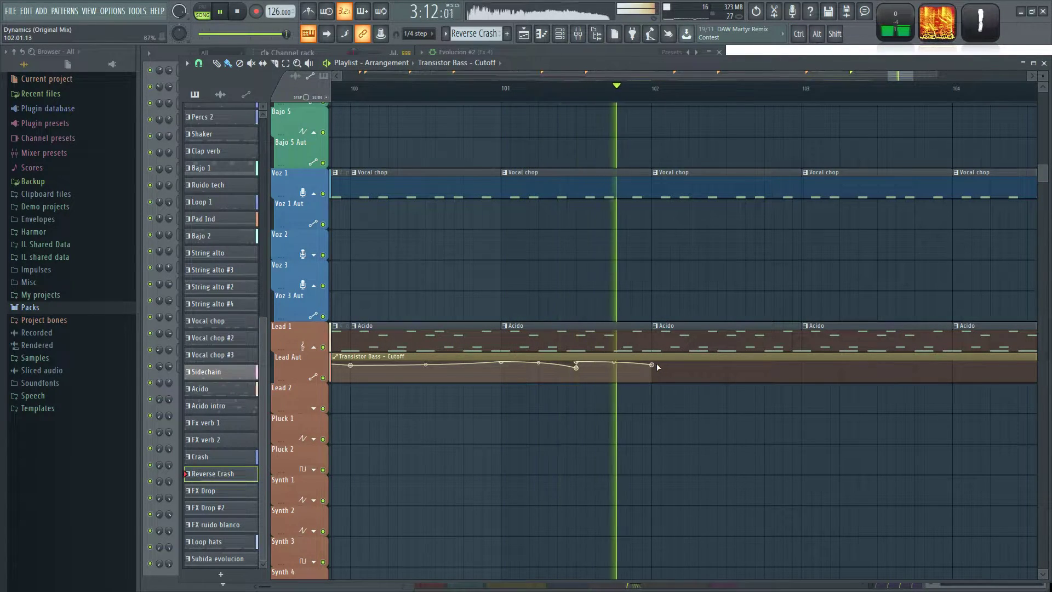
key("space")
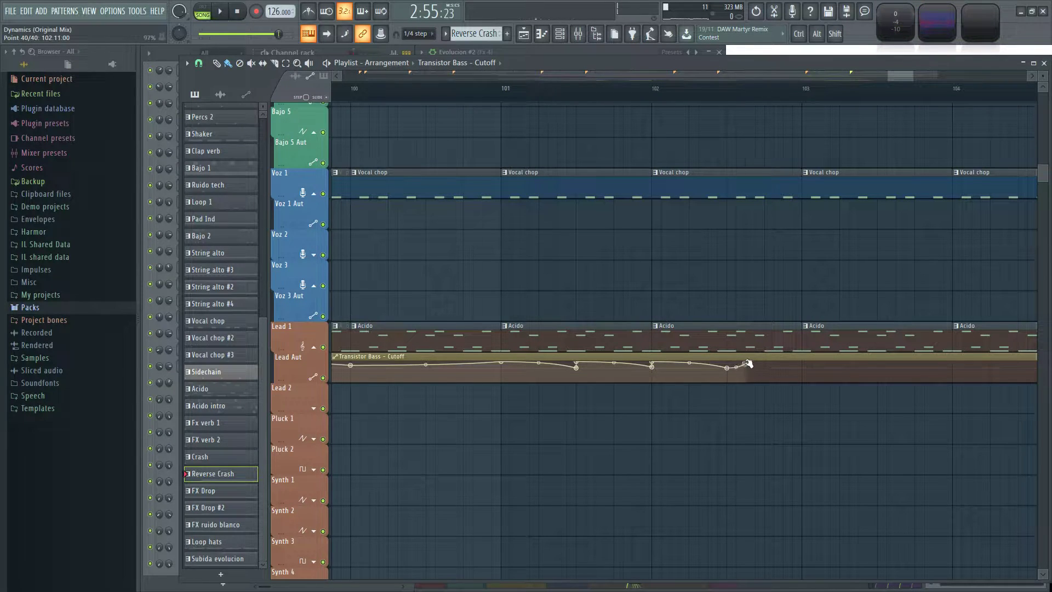
Continue the half-bar cutoff drops up to bar 104 and add quarter-bar drops from bar 104 to 105.
left_click_drag(771, 280, 594, 260)
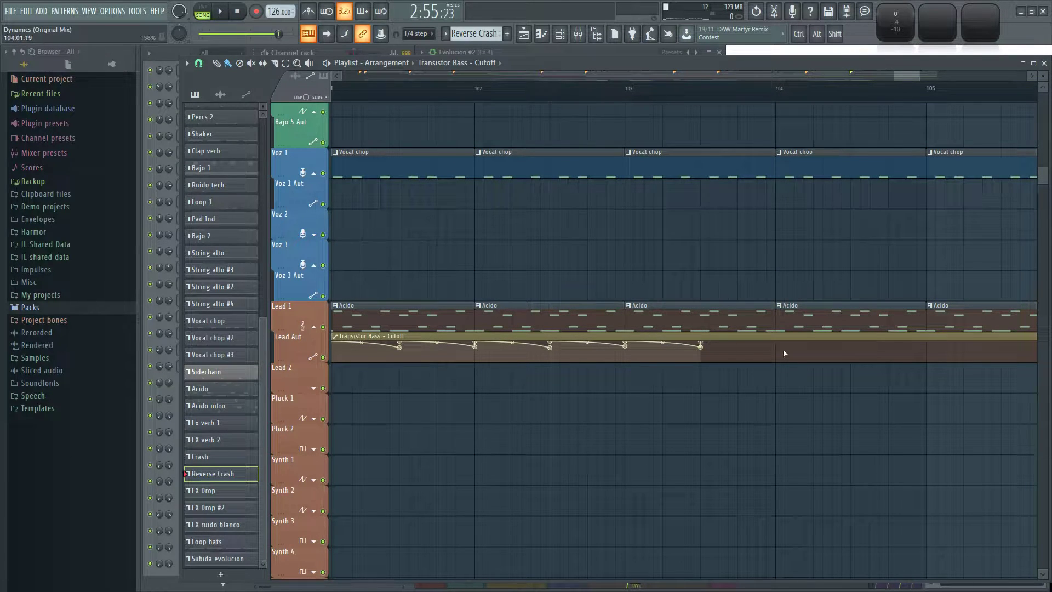
left_click_drag(735, 253, 521, 223)
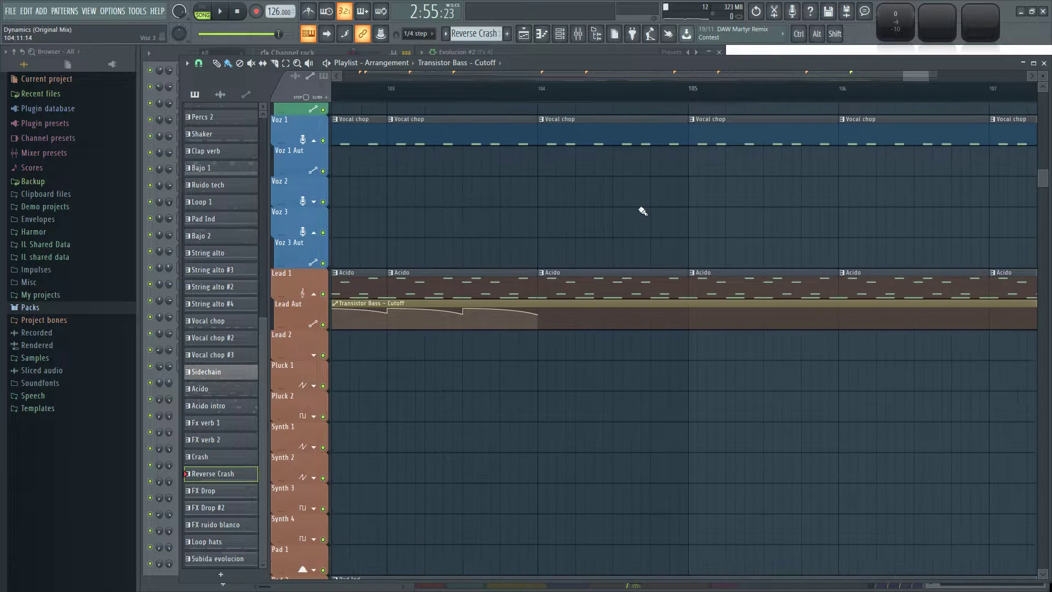
scroll(626, 230, "up", 2, "ctrl")
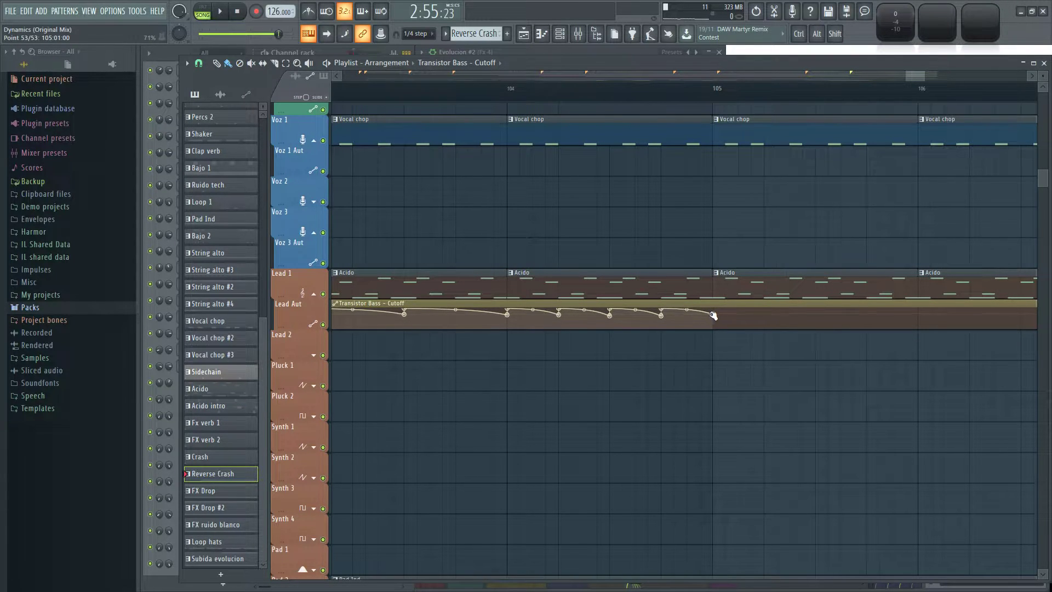
Draw half-bar sawtooth drops in the Transistor Bass cutoff automation from bar 105 to bar 108 during playback.
left_click_drag(795, 230, 568, 217)
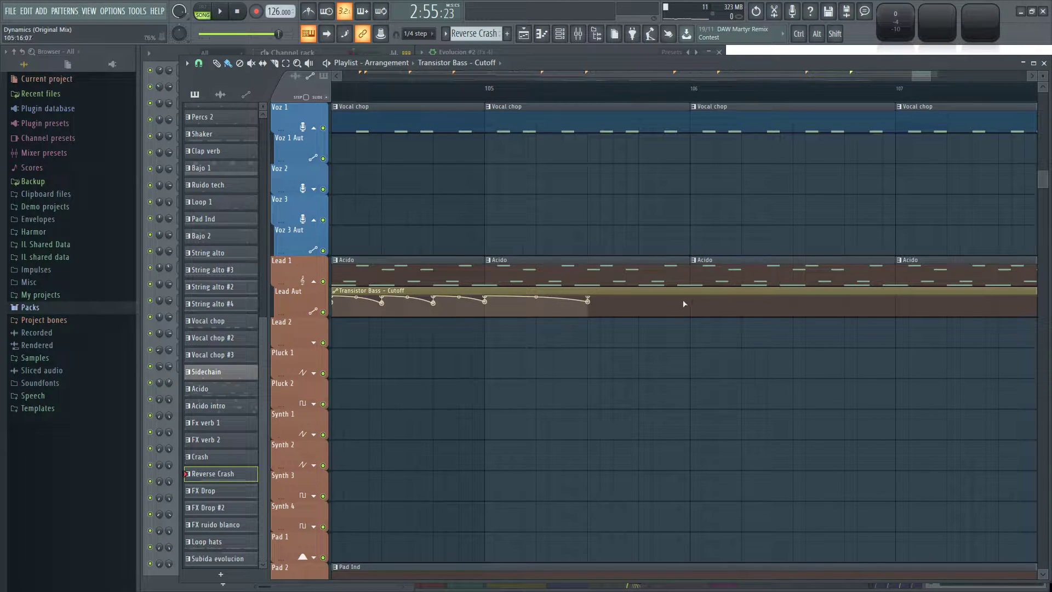
key("space")
scroll(770, 215, "down", 7)
scroll(785, 215, "up", 6)
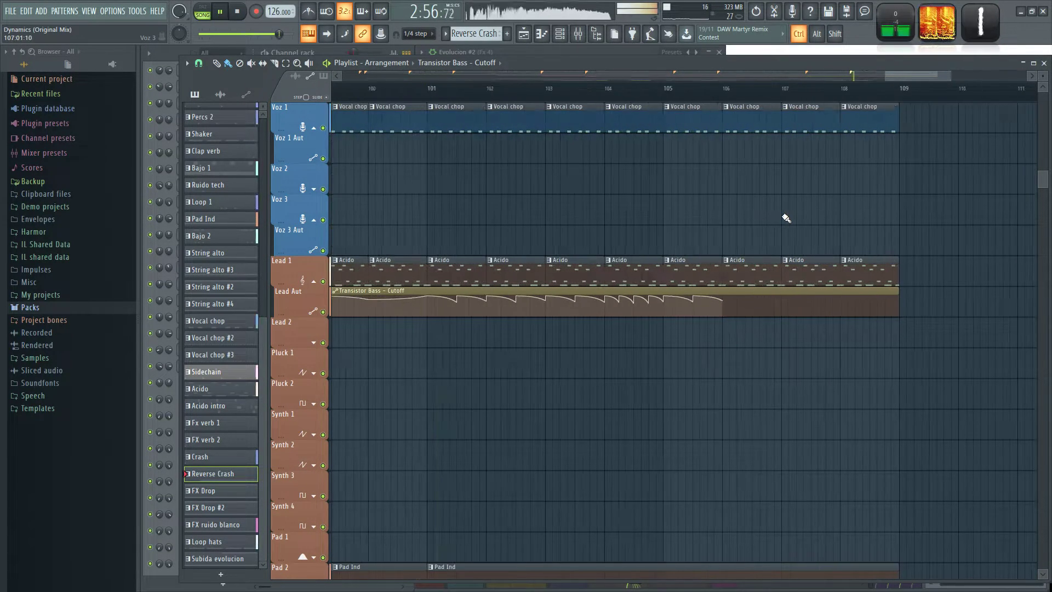
left_click_drag(701, 257, 669, 248)
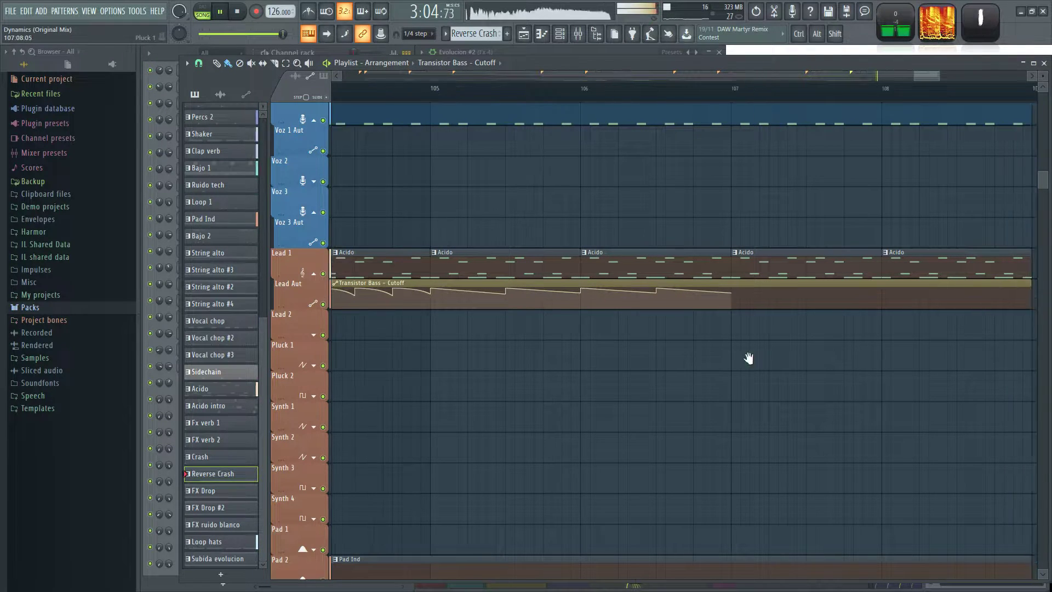
right_click(666, 288)
key("ctrl+z")
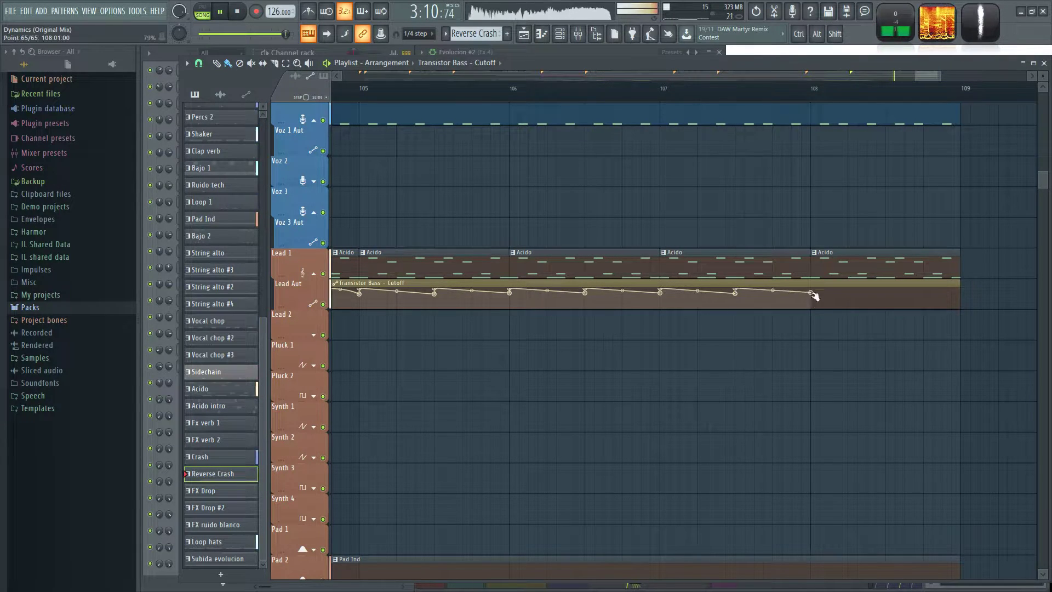
Finish the Transistor Bass cutoff automation with two quarter-bar rises from bar 108 and a curved rise to the clip's end at bar 109.
scroll(802, 366, "down", 3)
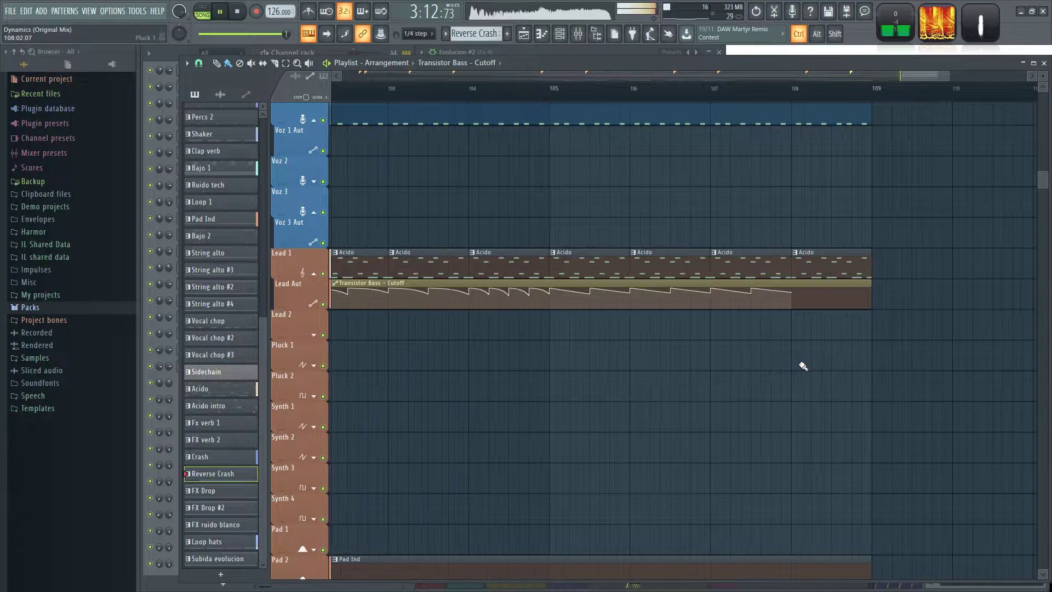
mouse_move(729, 292)
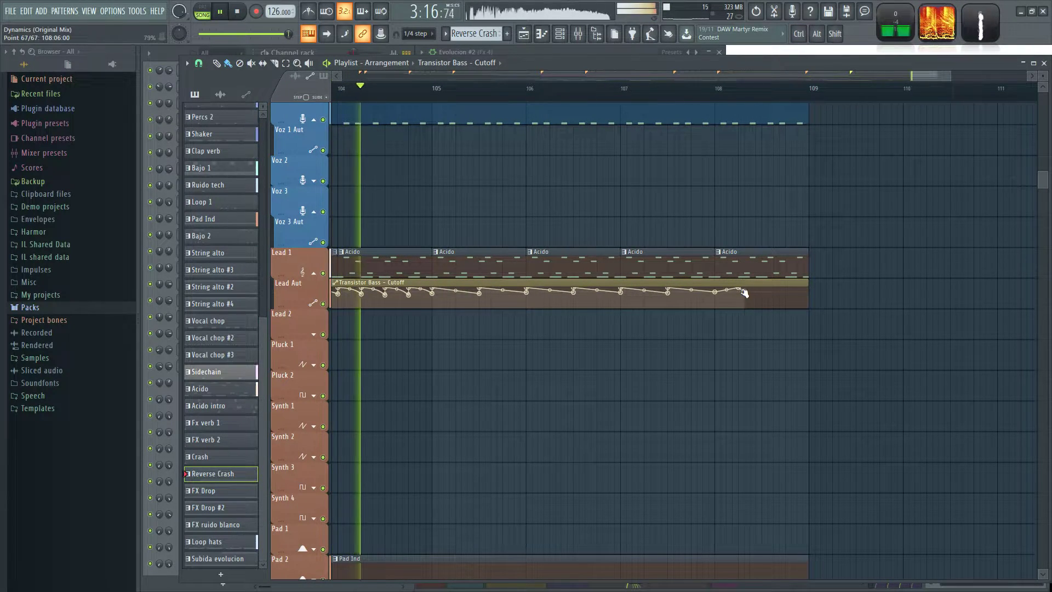
left_click(761, 293)
left_click(785, 286)
mouse_move(789, 285)
left_mouse_down()
mouse_move(810, 280)
mouse_move(784, 283)
left_mouse_up()
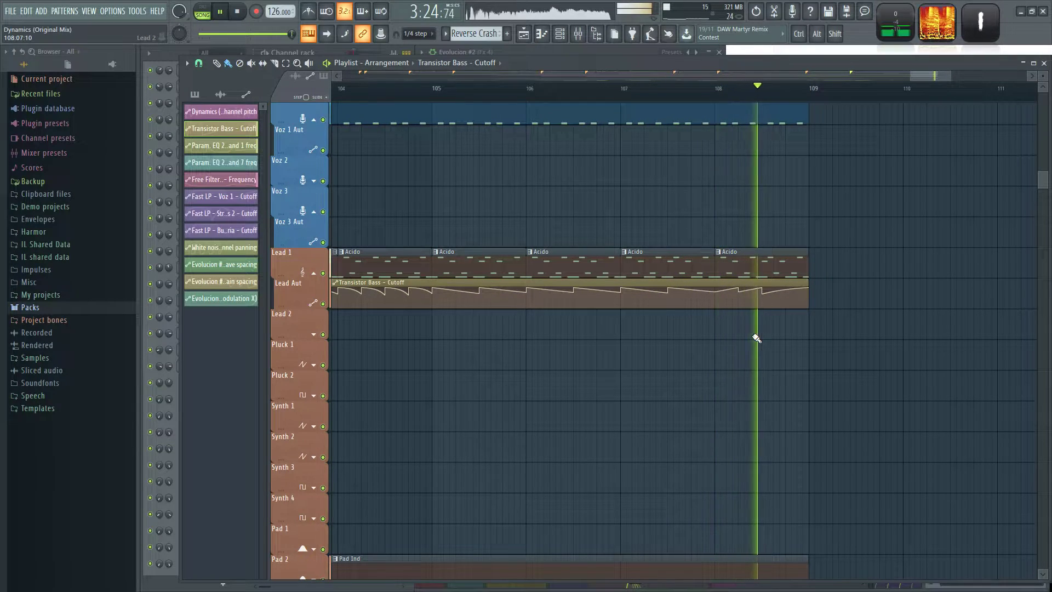
Play the Main section from bar 93, review the overall arrangement with the cutoff automation, and stop playback.
scroll(601, 375, "down", 3)
scroll(603, 377, "down", 4)
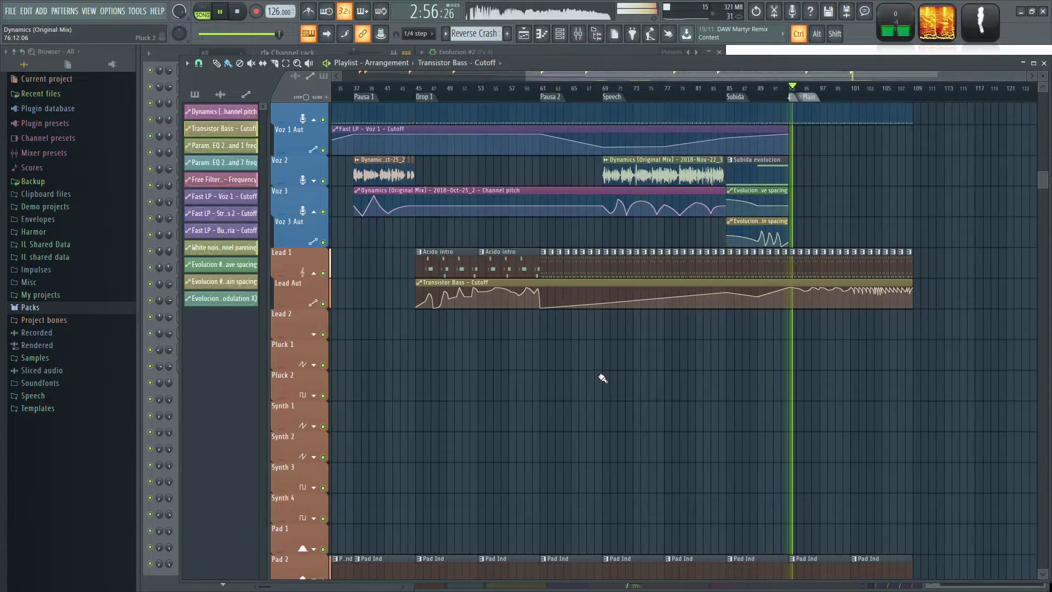
scroll(944, 392, "down", 1)
scroll(815, 398, "down", 2)
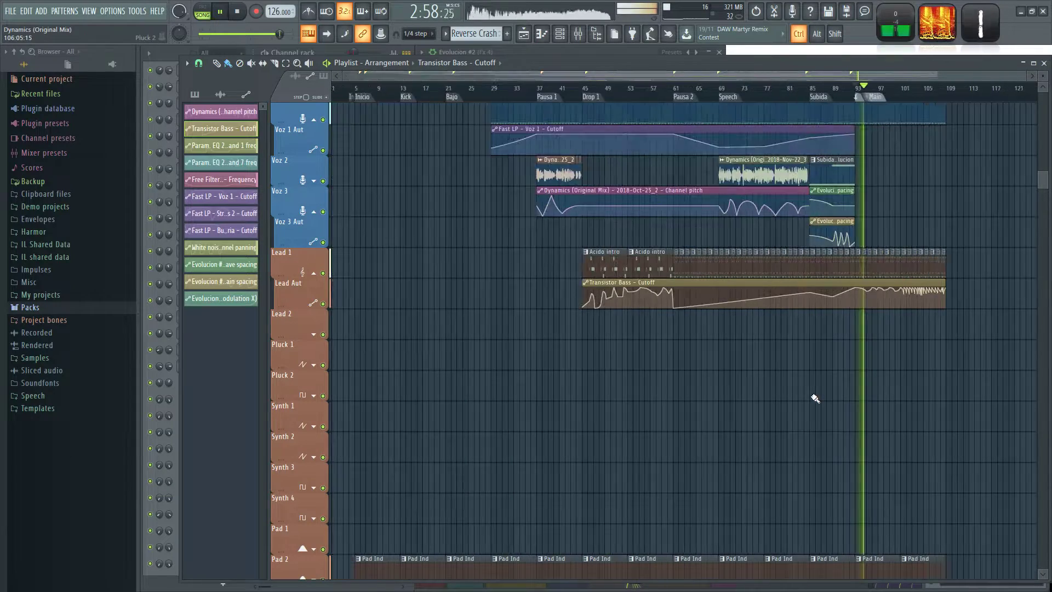
key("space")
scroll(978, 373, "up", 3)
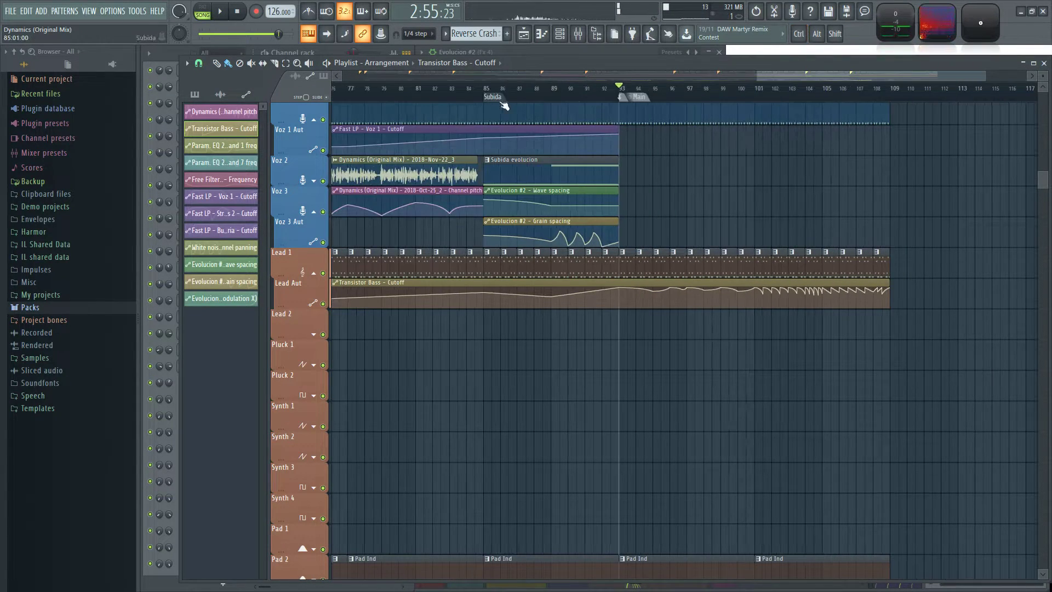
Play the arrangement from Pausa 2 at bar 61, briefly checking the desktop and microphone audio levels in OBS.
scroll(545, 383, "down", 2)
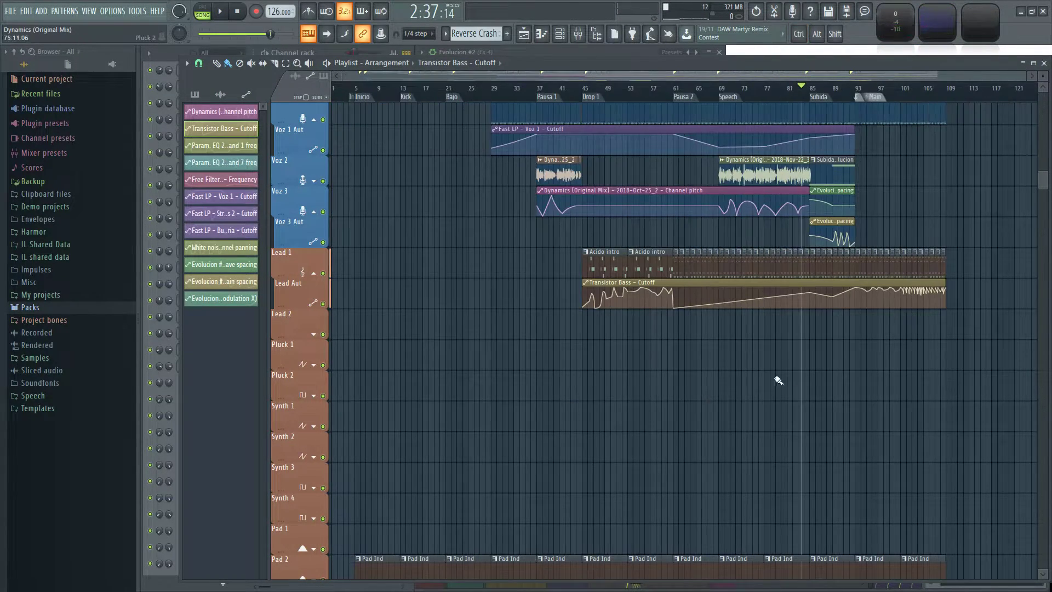
left_click_drag(517, 169, 668, 189)
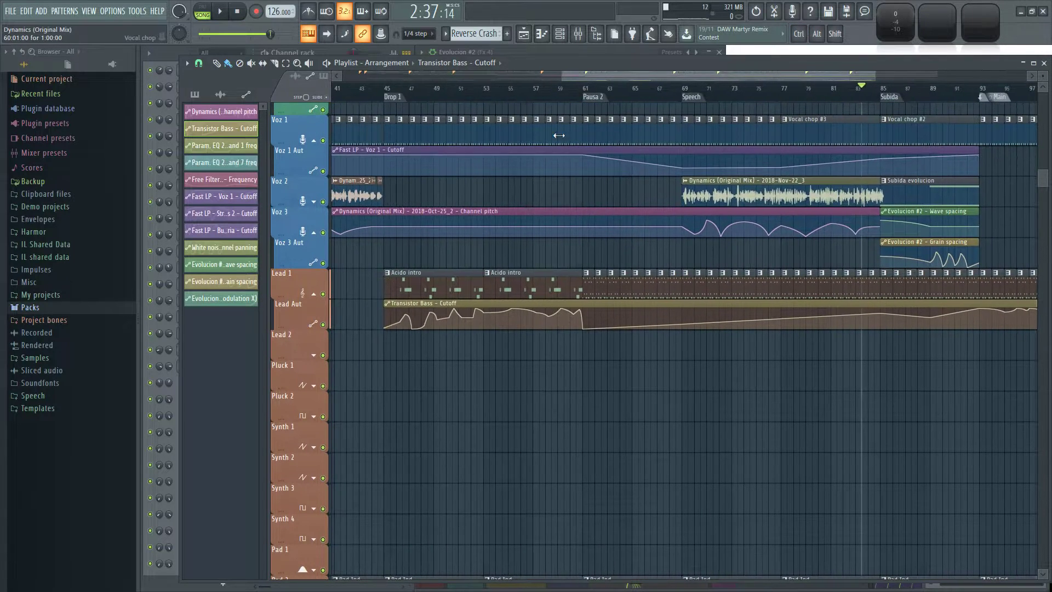
left_click(594, 89)
scroll(922, 359, "up", 1)
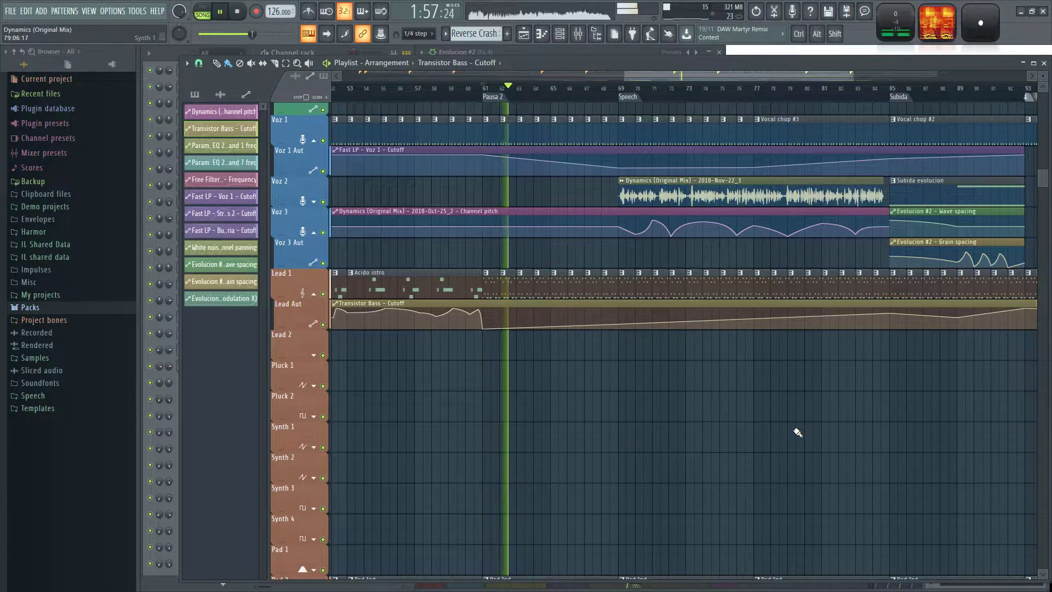
scroll(822, 447, "up", 4)
scroll(742, 512, "down", 2, "ctrl")
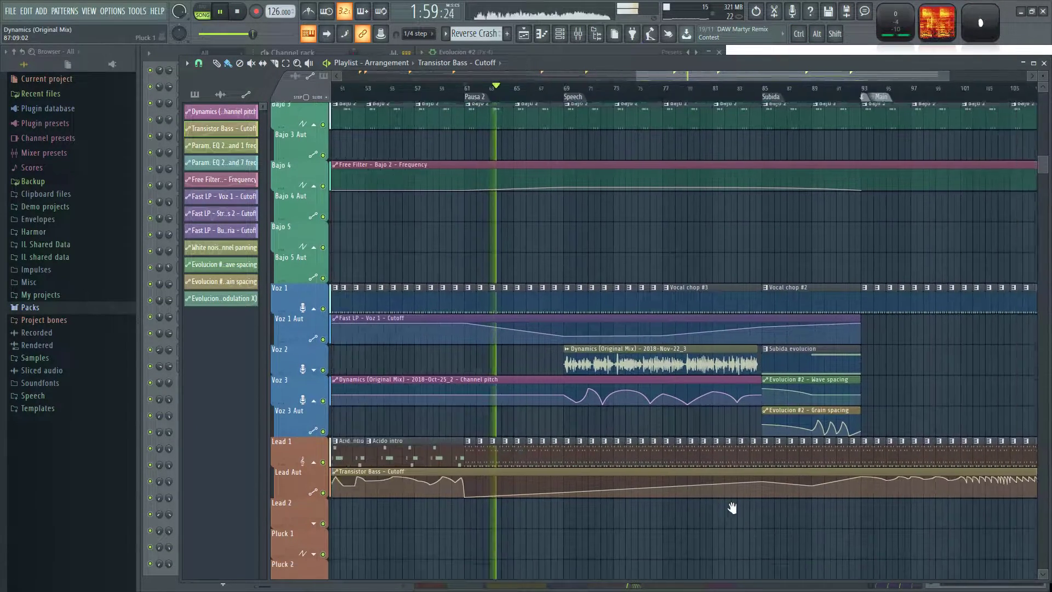
key("alt+Tab")
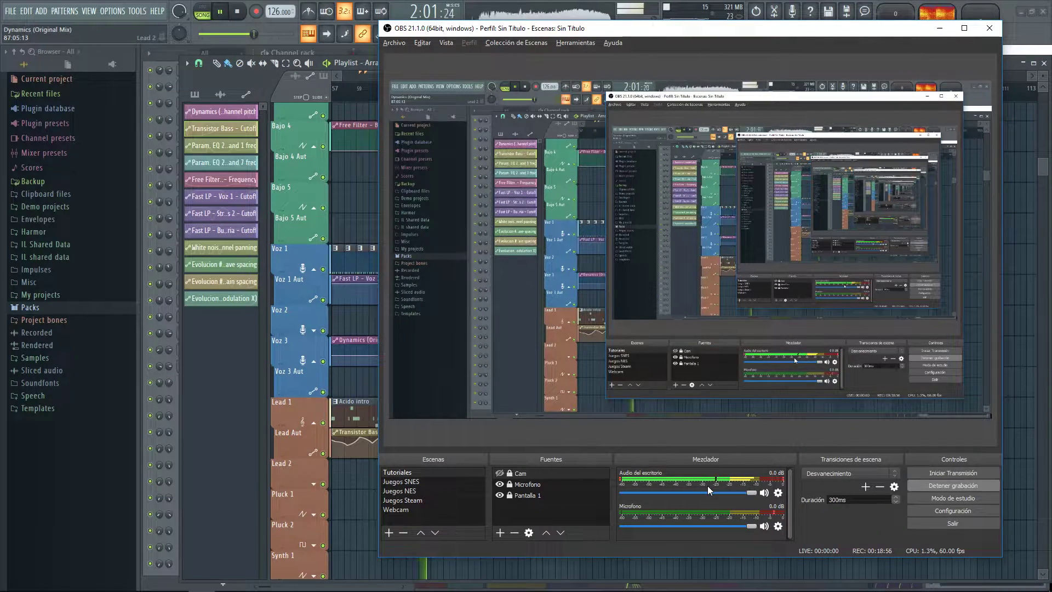
key("alt+Tab")
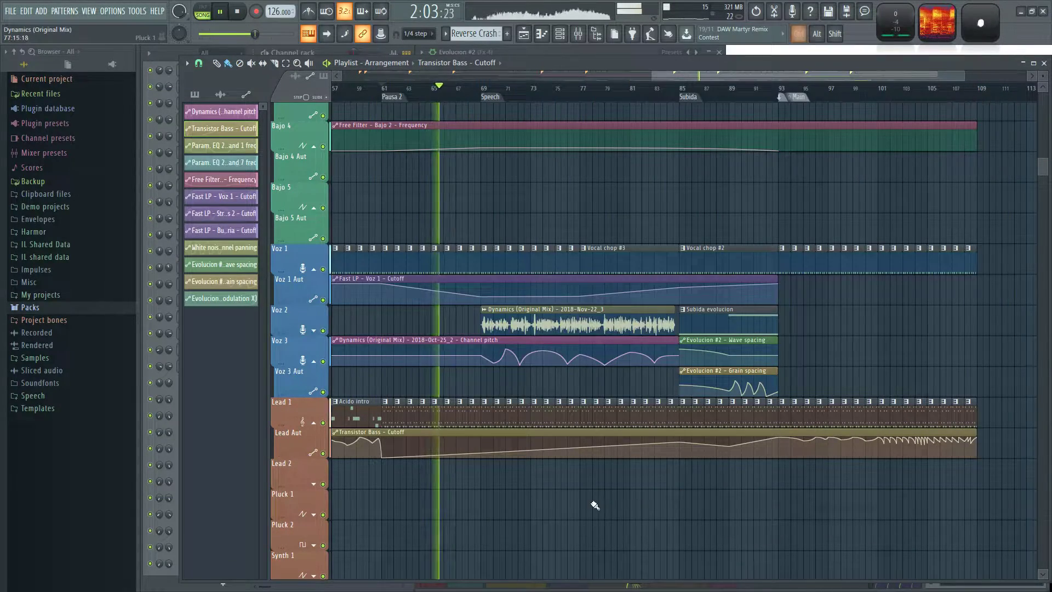
Review the FX tracks around Speech during playback and audition FX Choir Swell from the SFX sample pack.
scroll(547, 505, "up", 3, "ctrl")
scroll(429, 516, "down", 3, "ctrl")
scroll(631, 371, "down", 4)
scroll(631, 370, "down", 12)
scroll(616, 328, "up", 3, "ctrl")
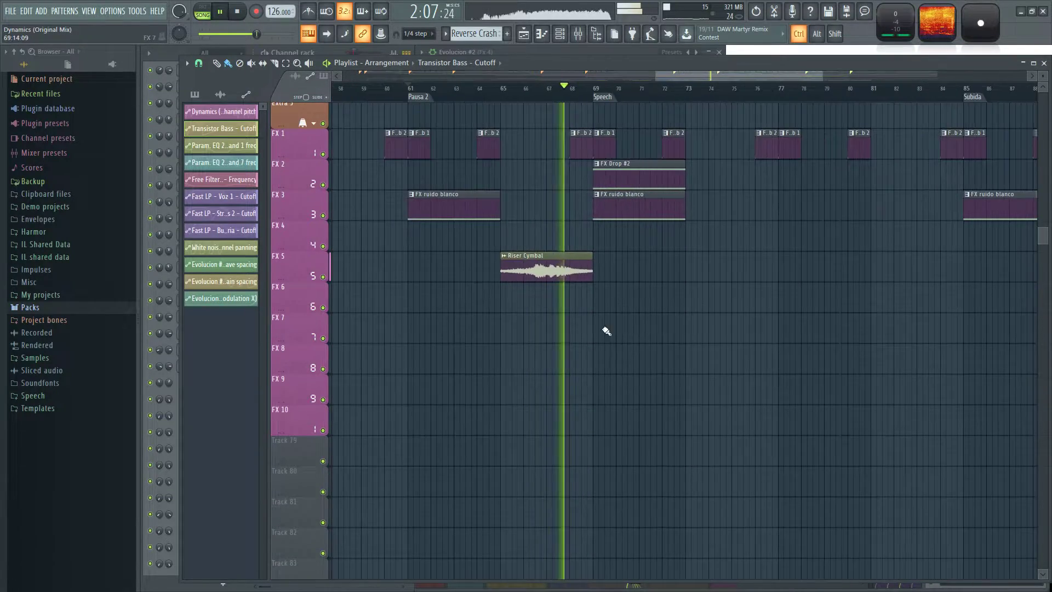
left_click(48, 307)
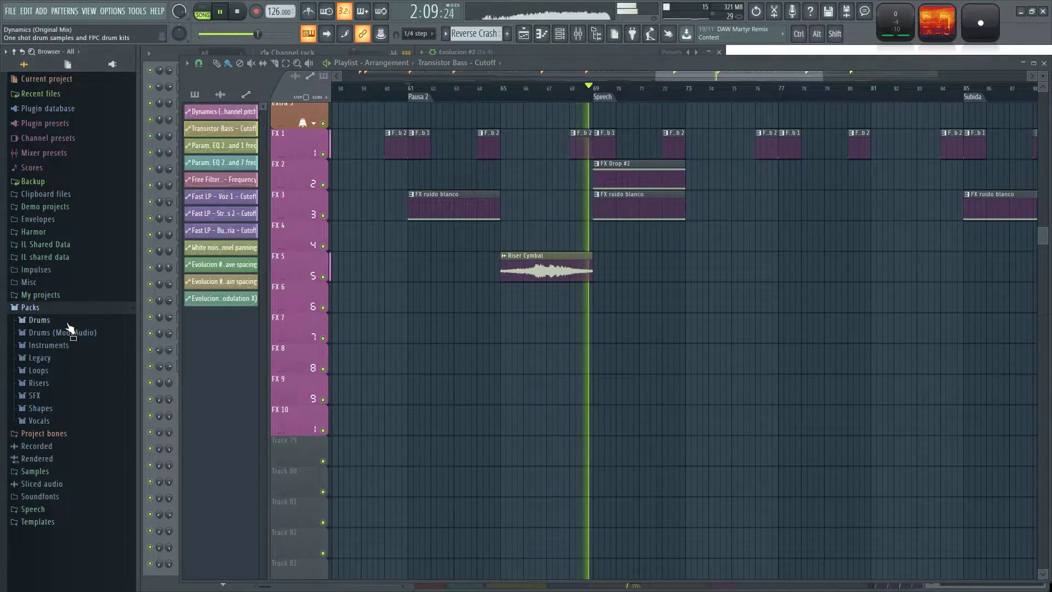
left_click(34, 395)
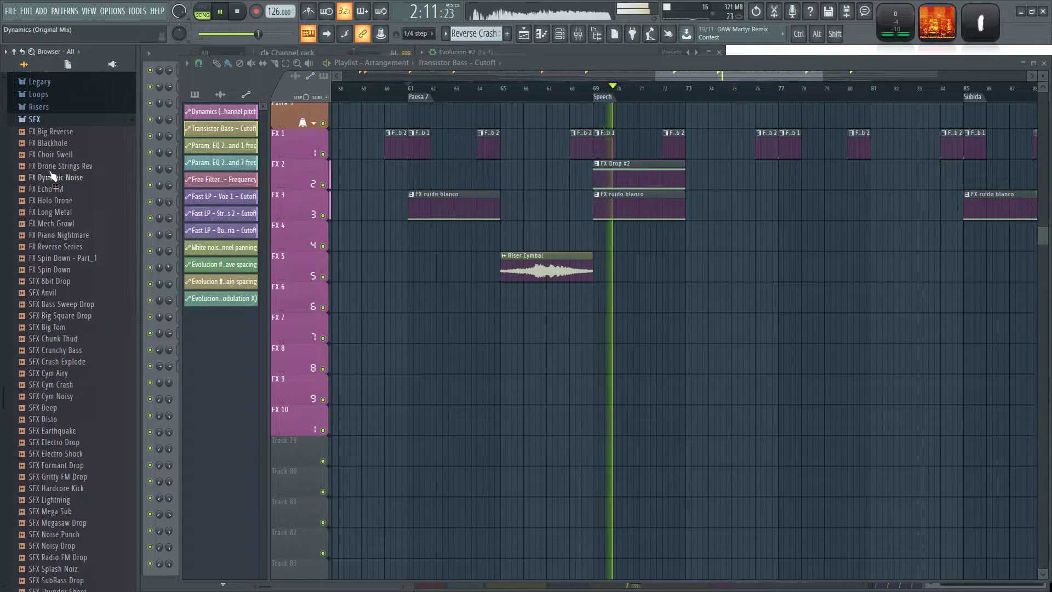
left_click(66, 155)
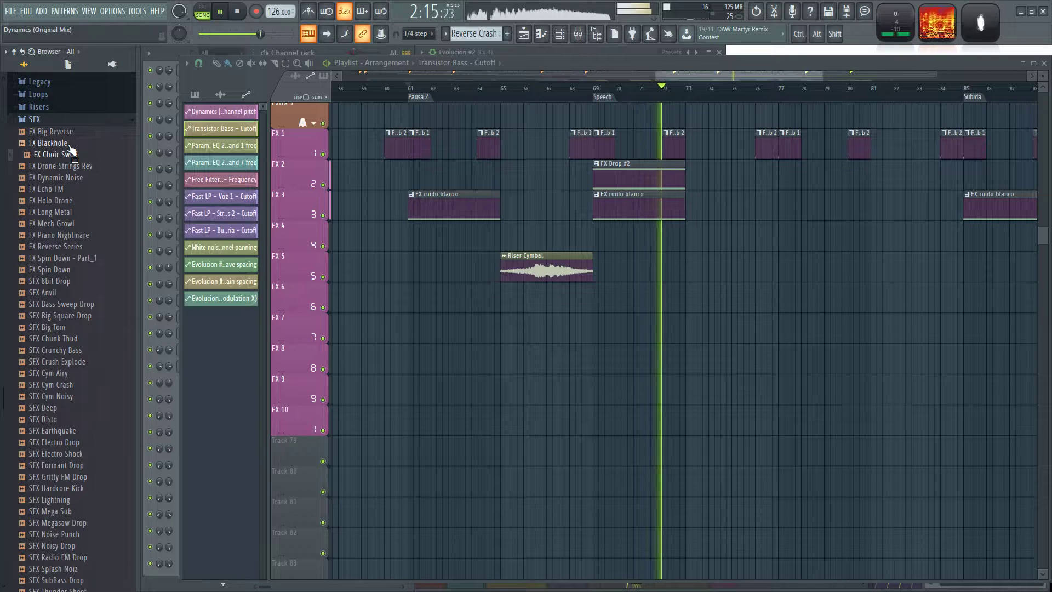
left_click(50, 122)
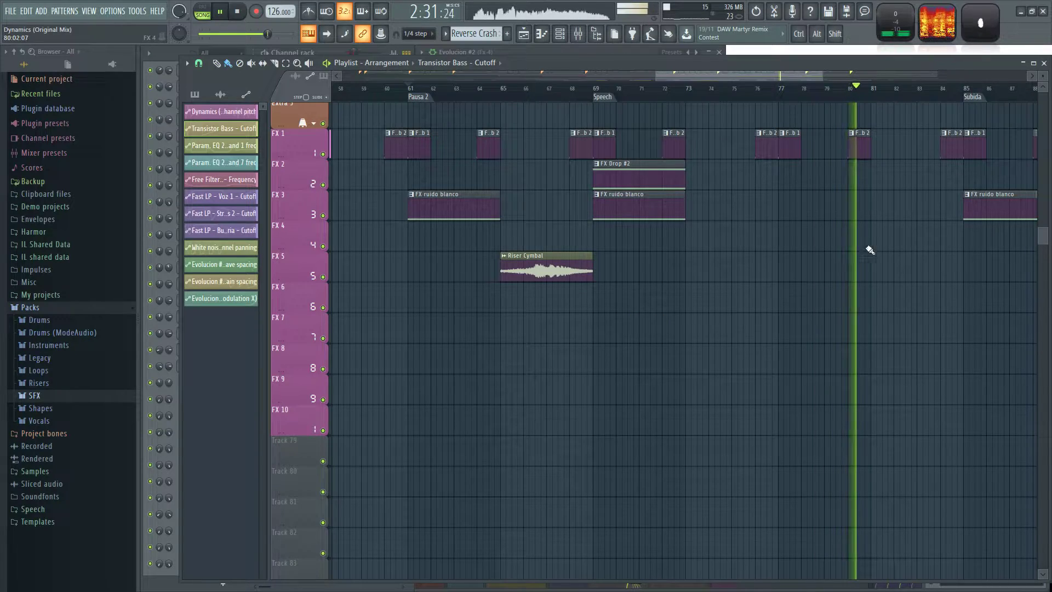
Listen through Subida into Main while reviewing the pad, string, voice and lead tracks, and stop playback.
scroll(632, 320, "up", 5)
scroll(689, 485, "up", 7)
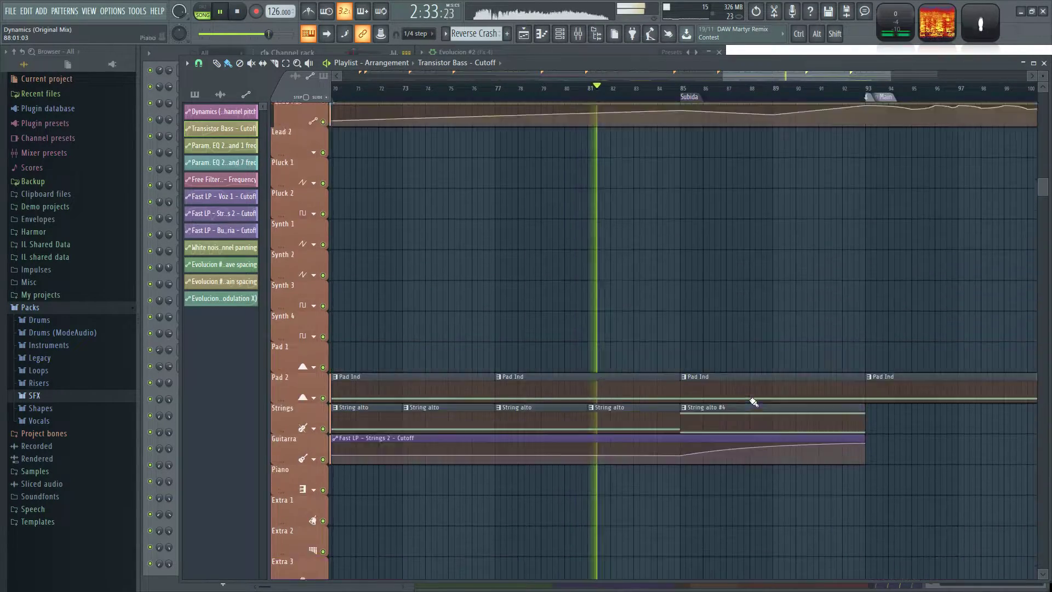
left_click_drag(724, 551, 719, 552)
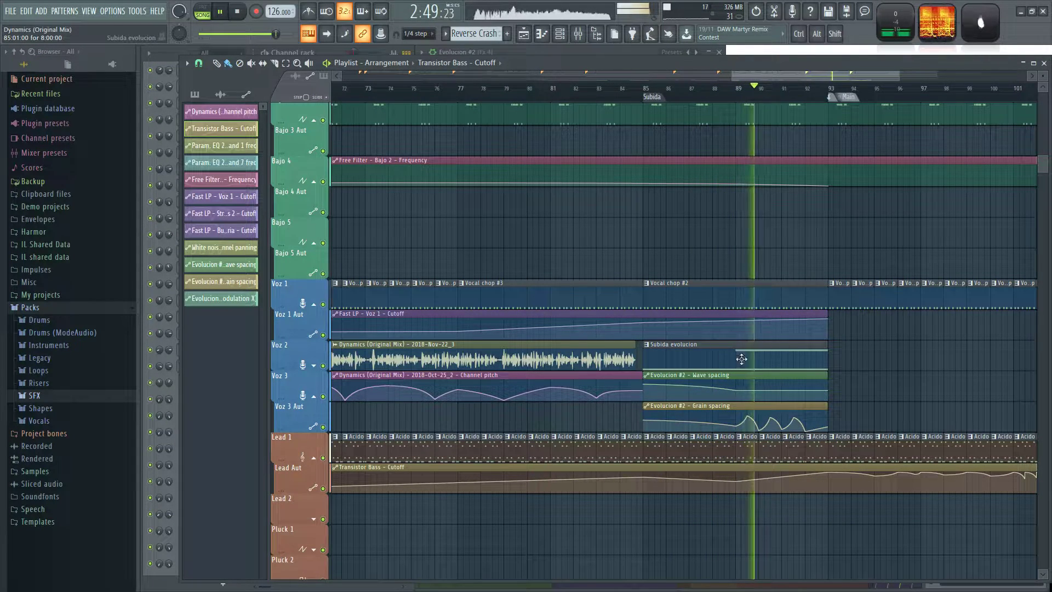
left_click_drag(935, 341, 685, 366)
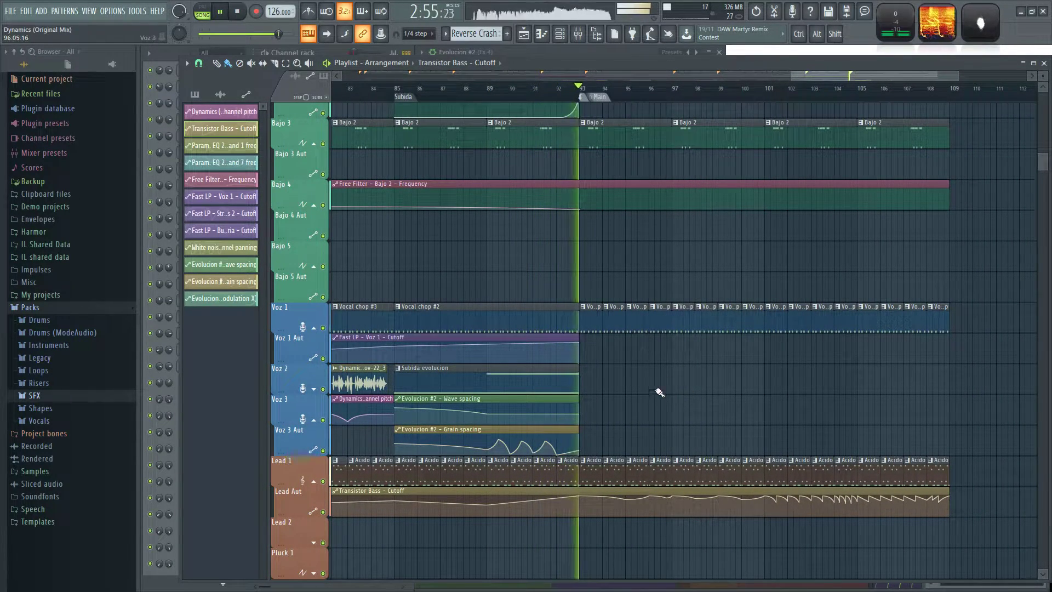
scroll(758, 400, "down", 3)
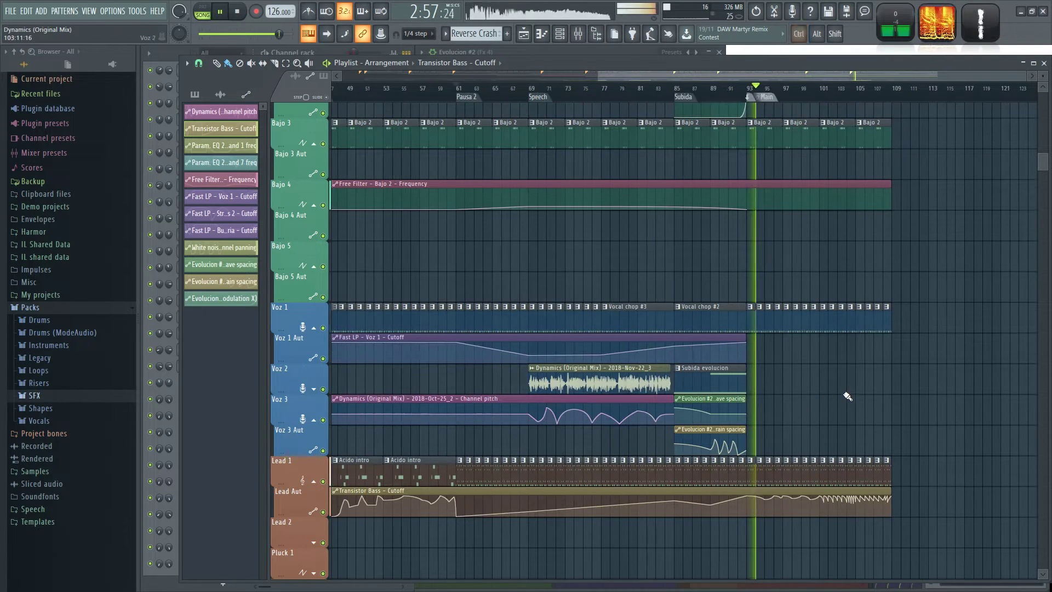
key("space")
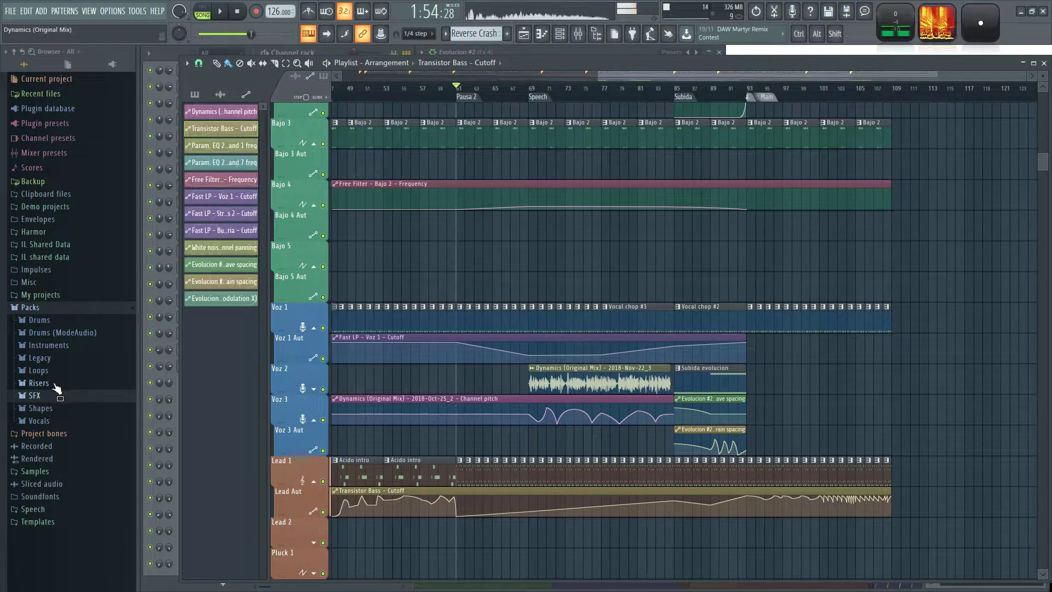
Audition Riser Prizmic from the Risers pack and place it on track FX 6 at the start of Subida, bar 85.
left_click(57, 384)
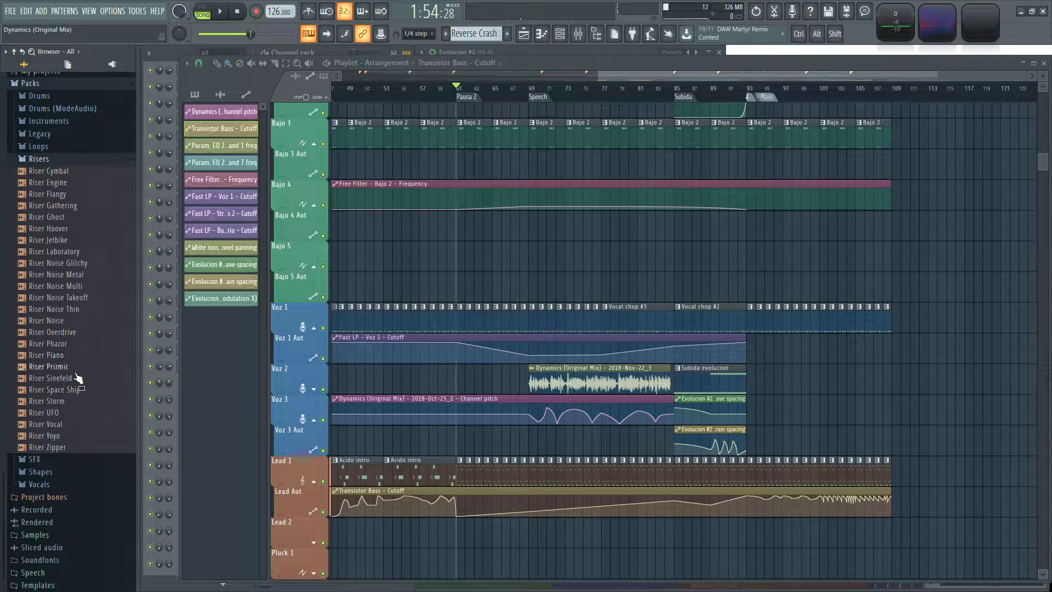
scroll(695, 248, "down", 2)
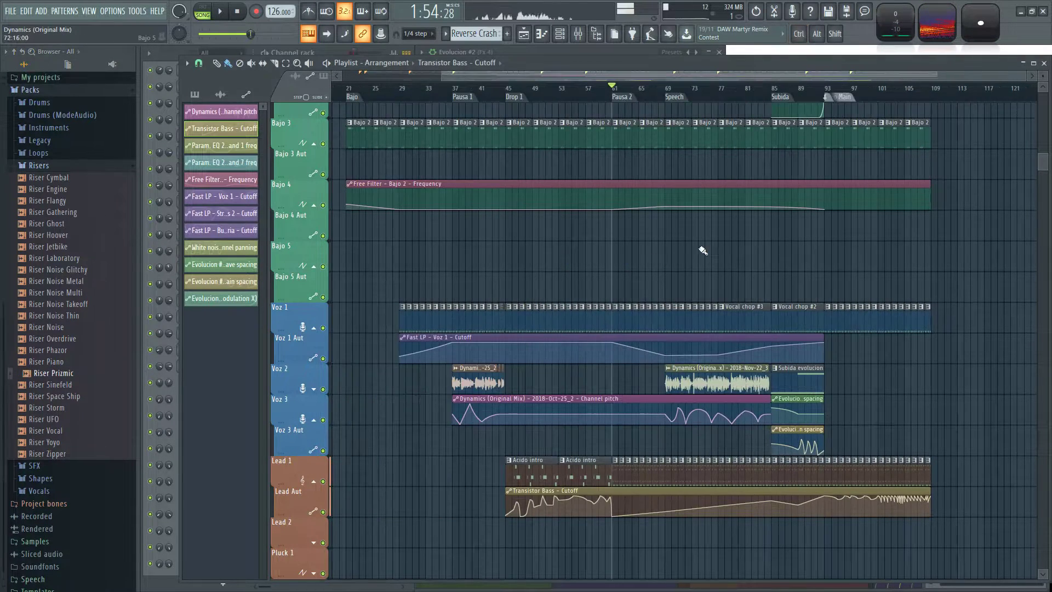
scroll(767, 247, "down", 10)
scroll(811, 268, "up", 2)
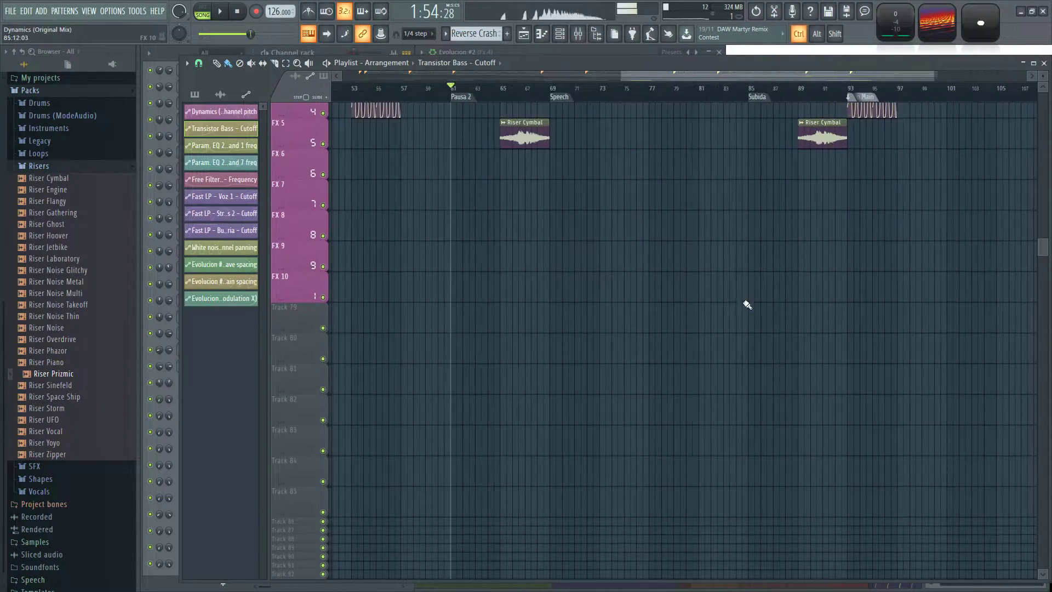
scroll(712, 340, "up", 4)
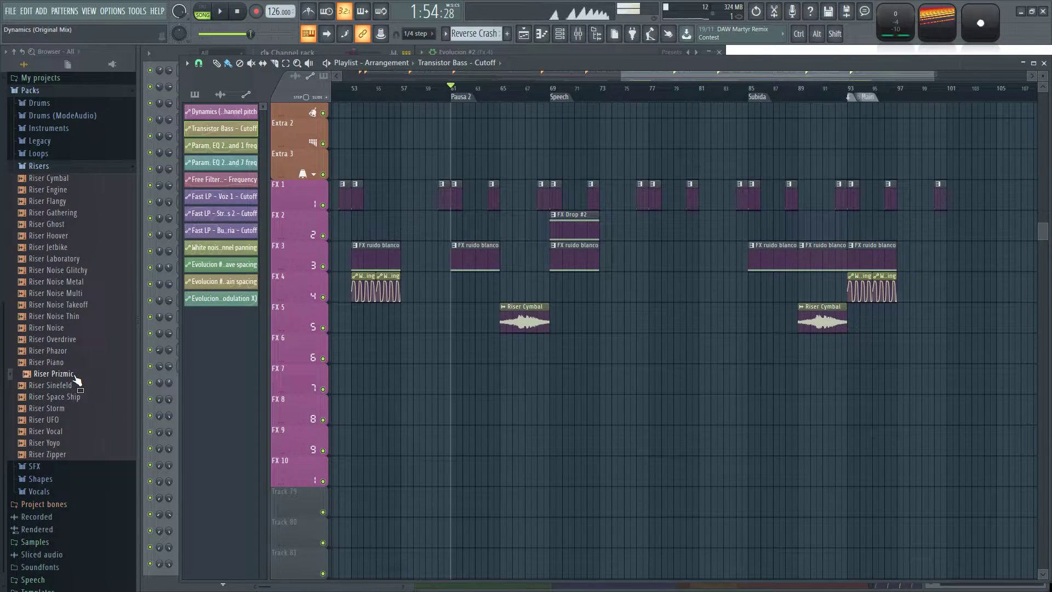
left_click_drag(656, 351, 656, 353)
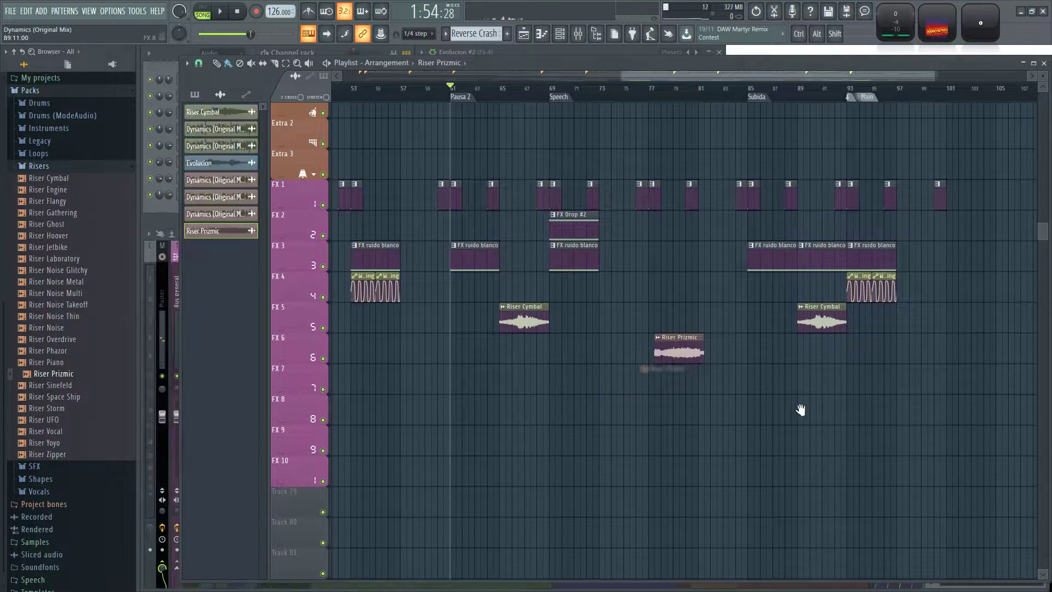
scroll(594, 376, "right", 3)
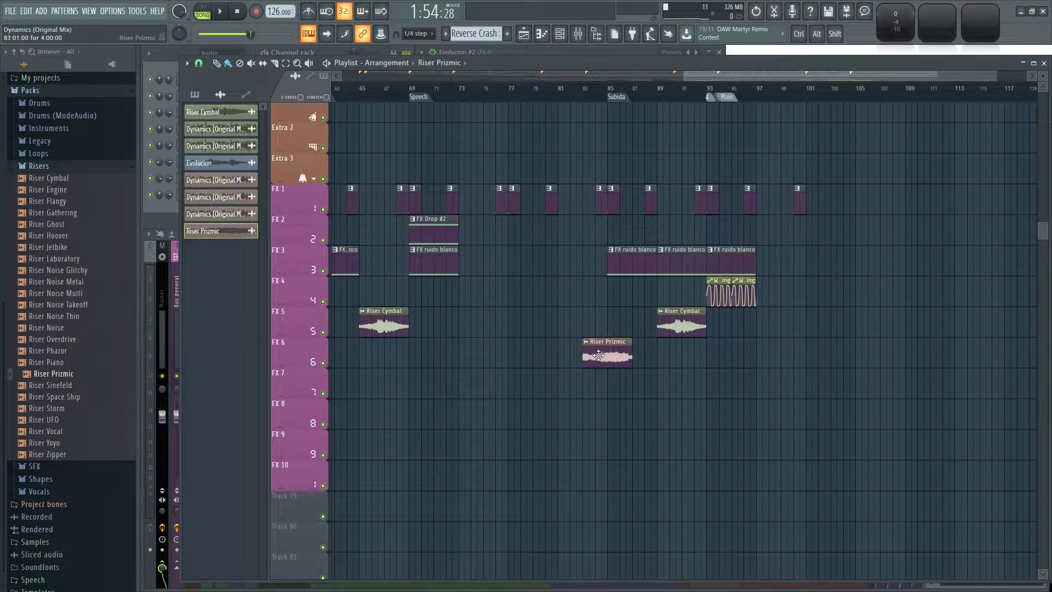
scroll(622, 354, "up", 4)
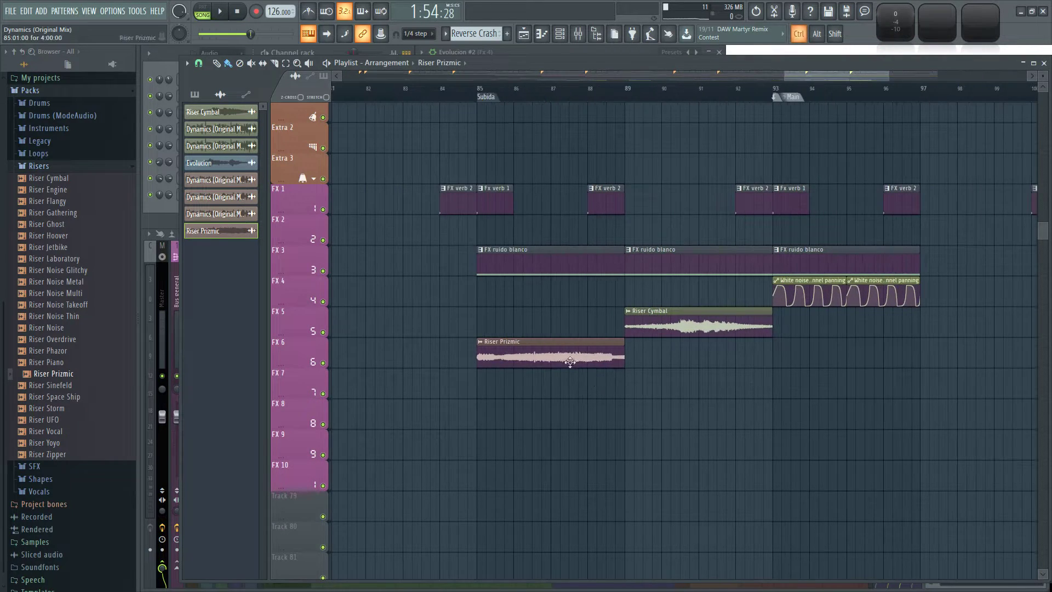
Route the Riser Prizmic channel to mixer track 74 and move its clip to bar 89 under Riser Cymbal.
double_click(656, 320)
double_click(568, 359)
left_click_drag(453, 134, 452, 94)
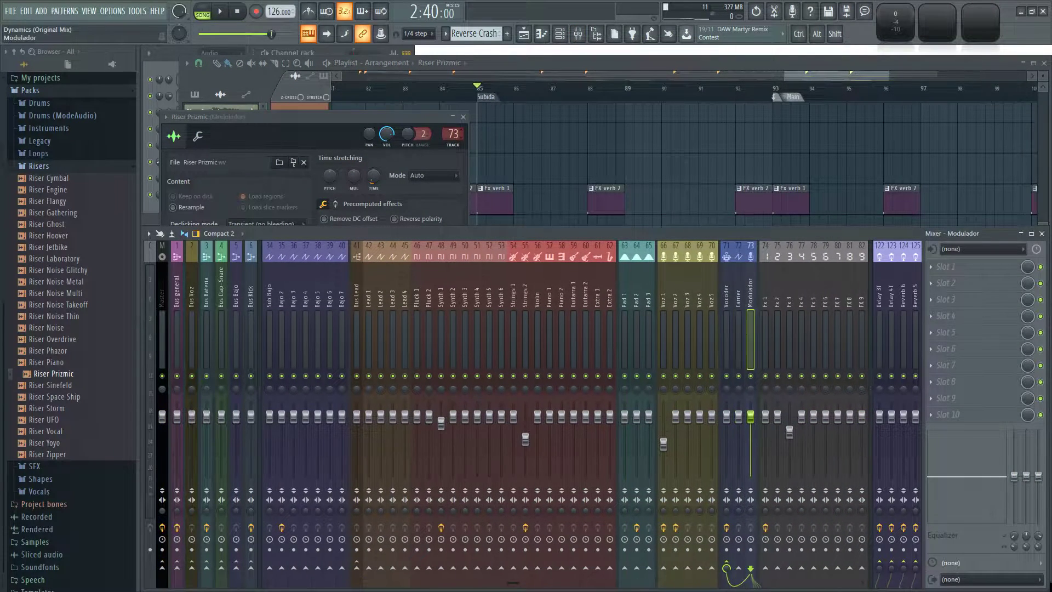
left_click(464, 117)
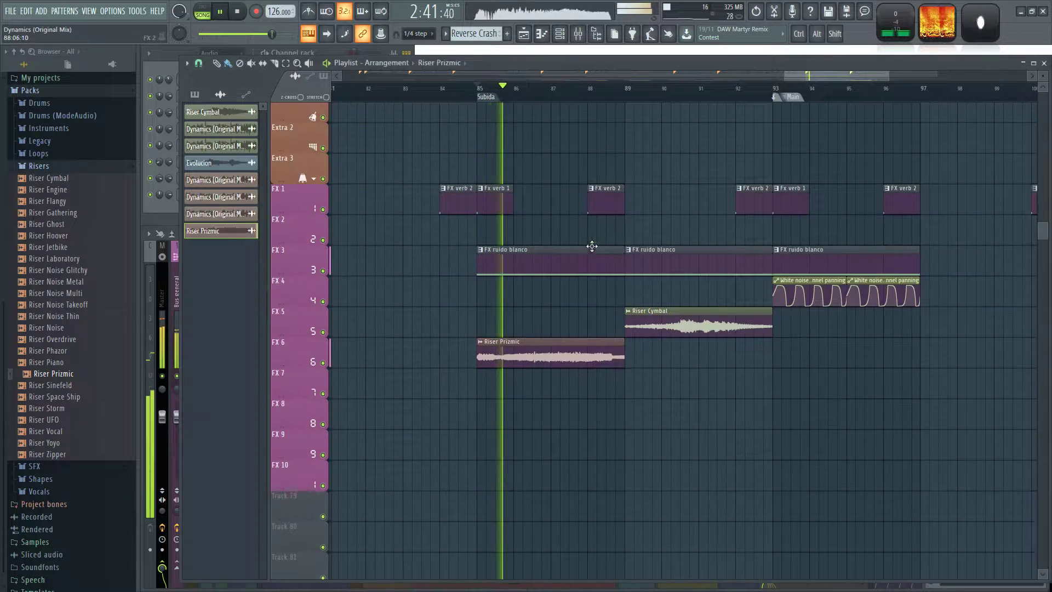
left_click_drag(664, 408, 558, 451)
left_click_drag(425, 404, 573, 405)
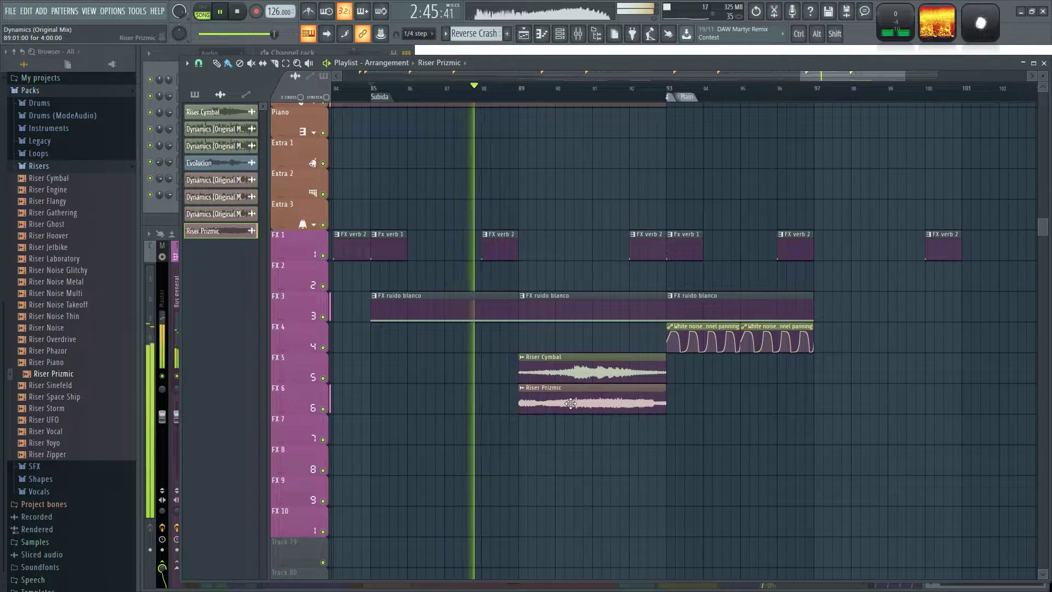
Compare the Riser Prizmic and Riser Cymbal channel settings during playback and lower Riser Prizmic's volume.
double_click(576, 410)
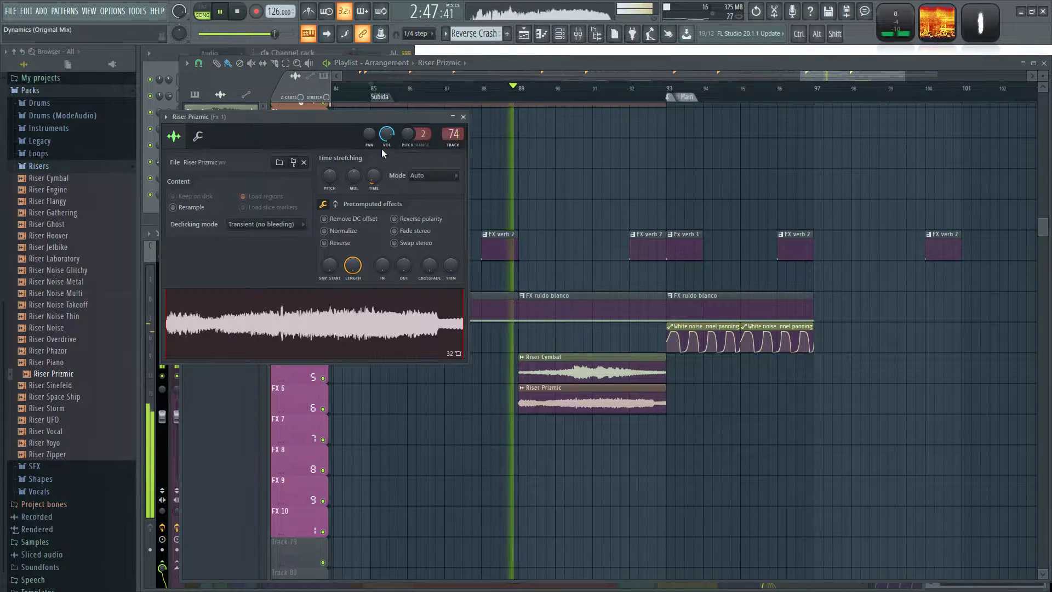
double_click(580, 374)
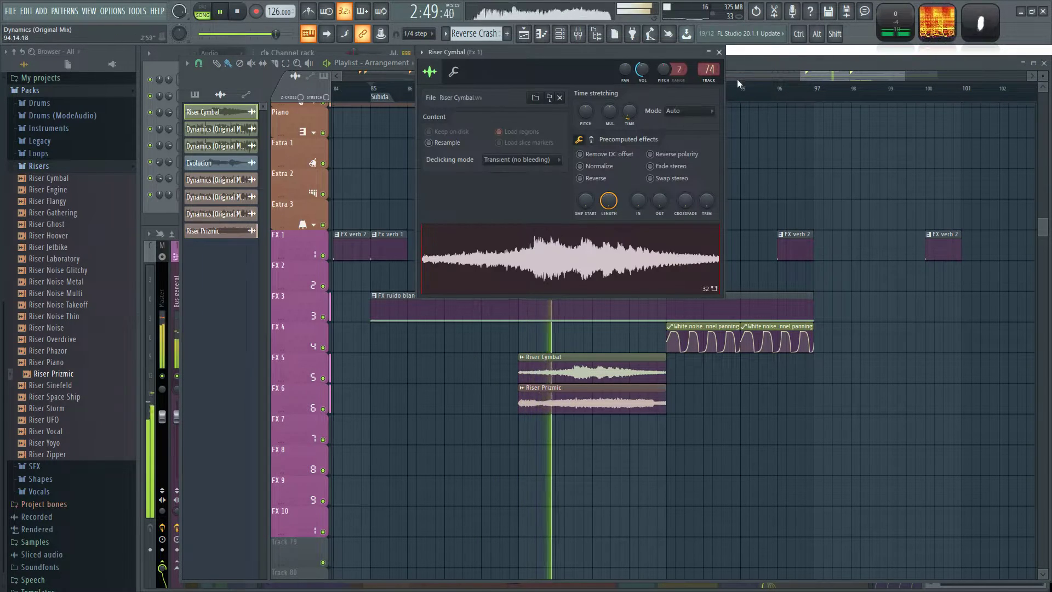
left_click(719, 52)
double_click(592, 402)
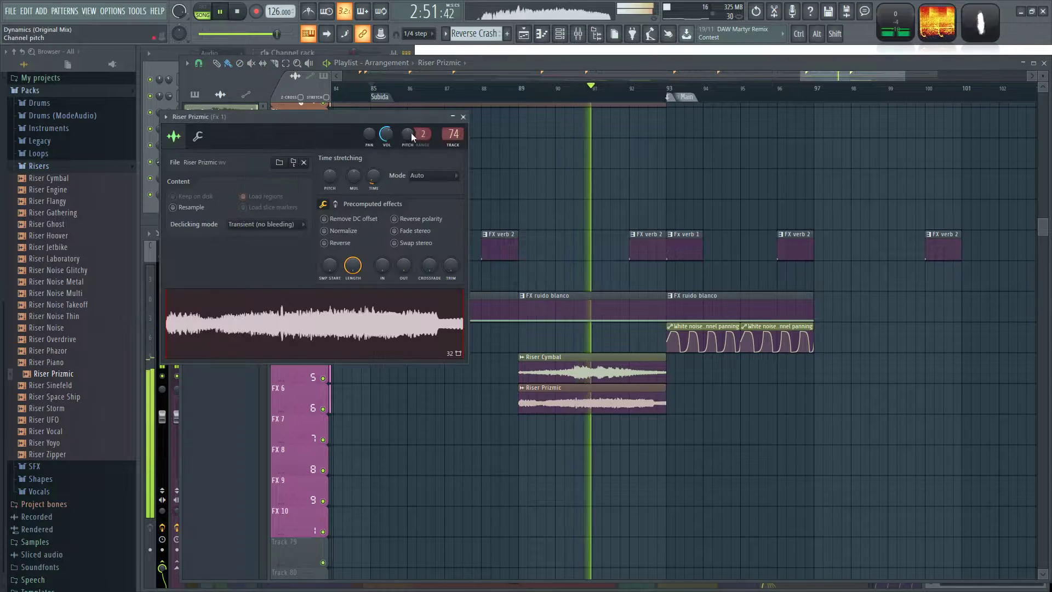
left_click(463, 117)
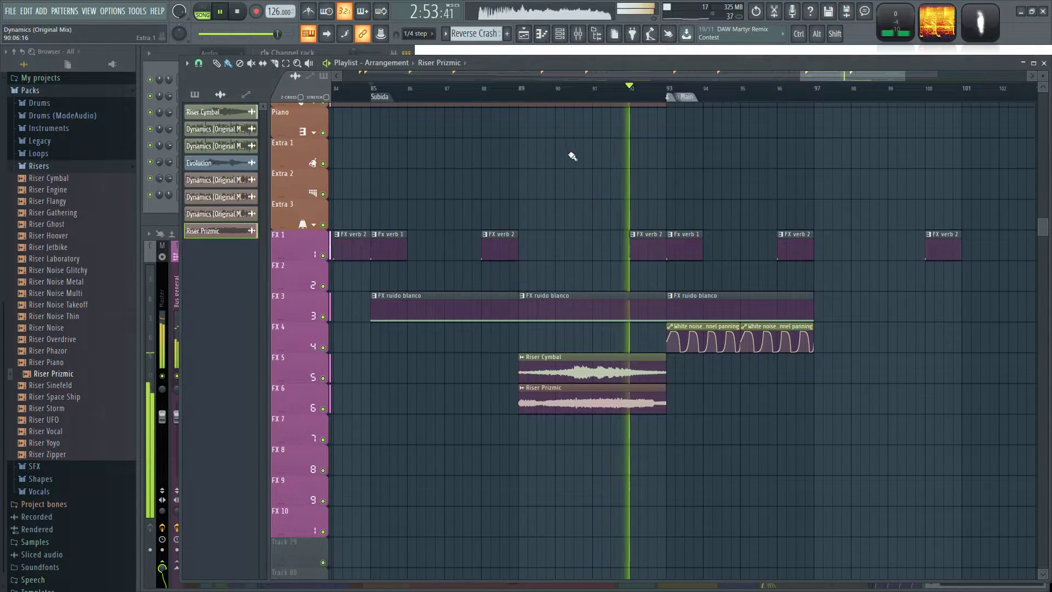
Play on into the Main section and review its bass, voice, lead, pad and FX tracks.
scroll(619, 255, "up", 5)
scroll(619, 255, "up", 8)
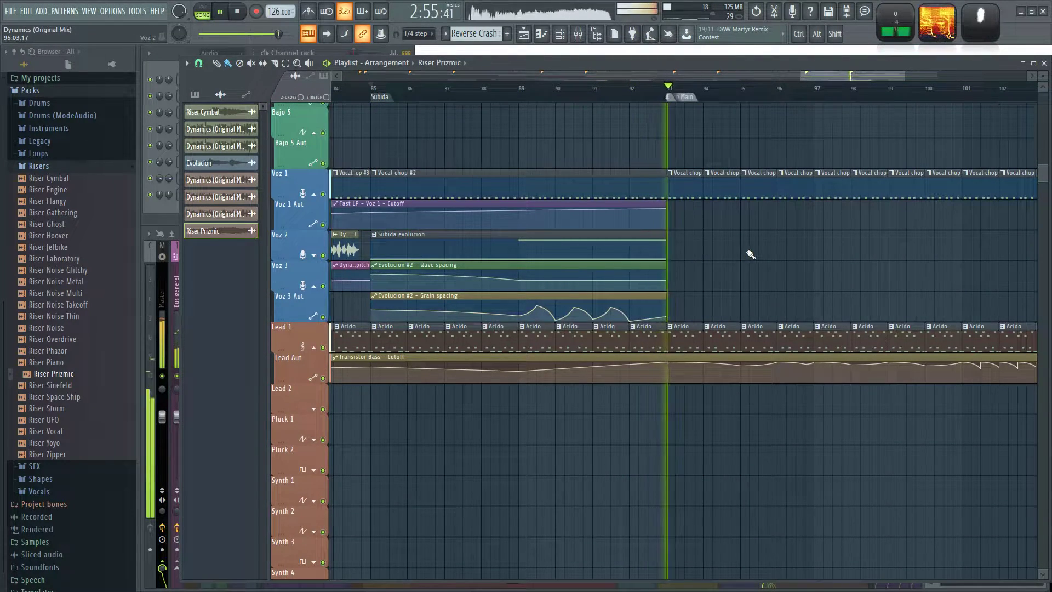
scroll(718, 294, "up", 4)
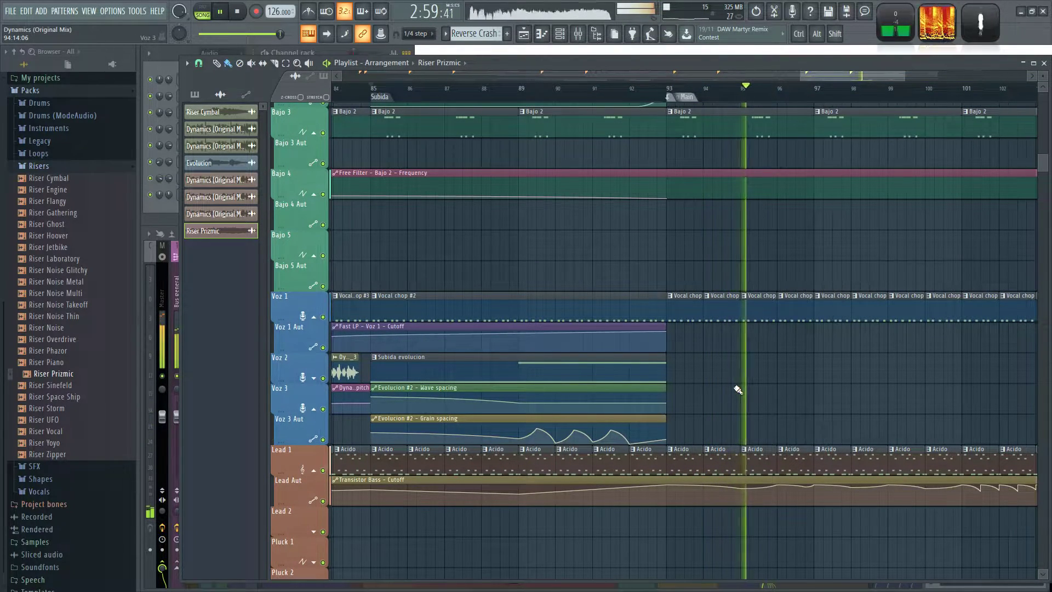
left_click_drag(743, 384, 789, 294)
scroll(836, 361, "down", 1)
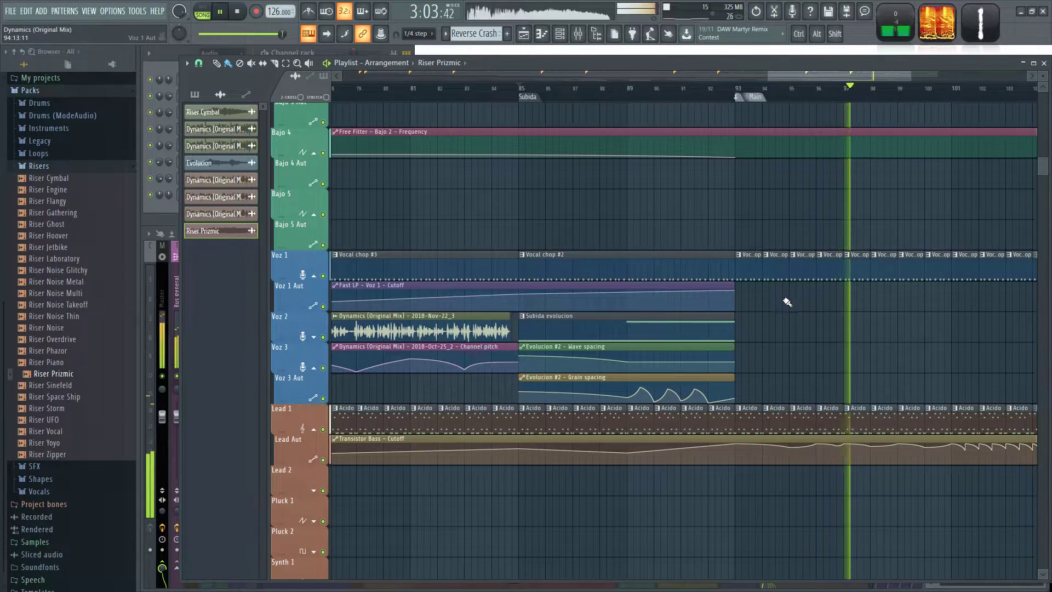
scroll(787, 302, "down", 8)
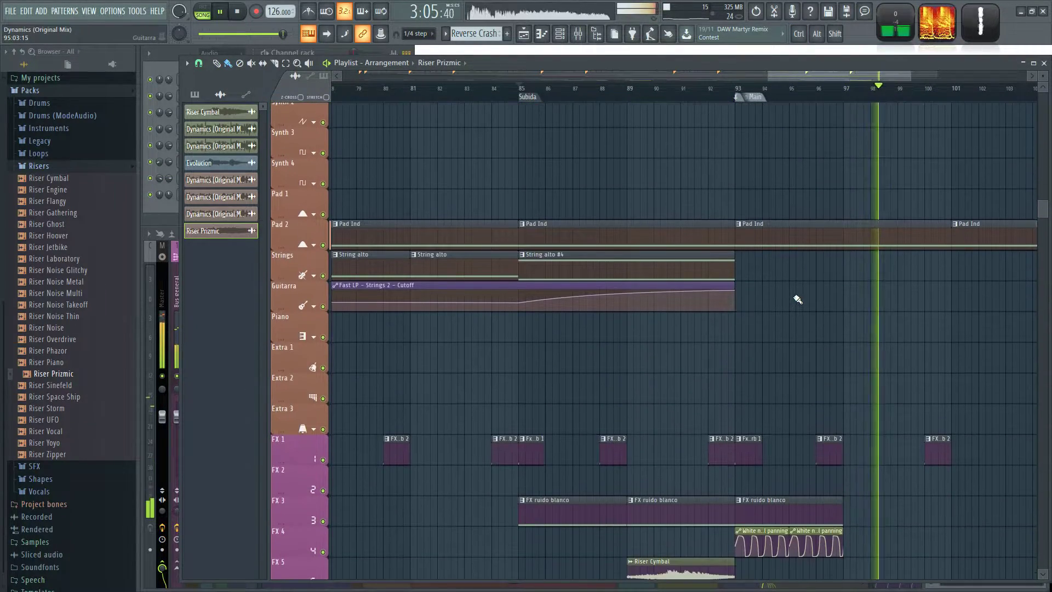
scroll(752, 293, "up", 8)
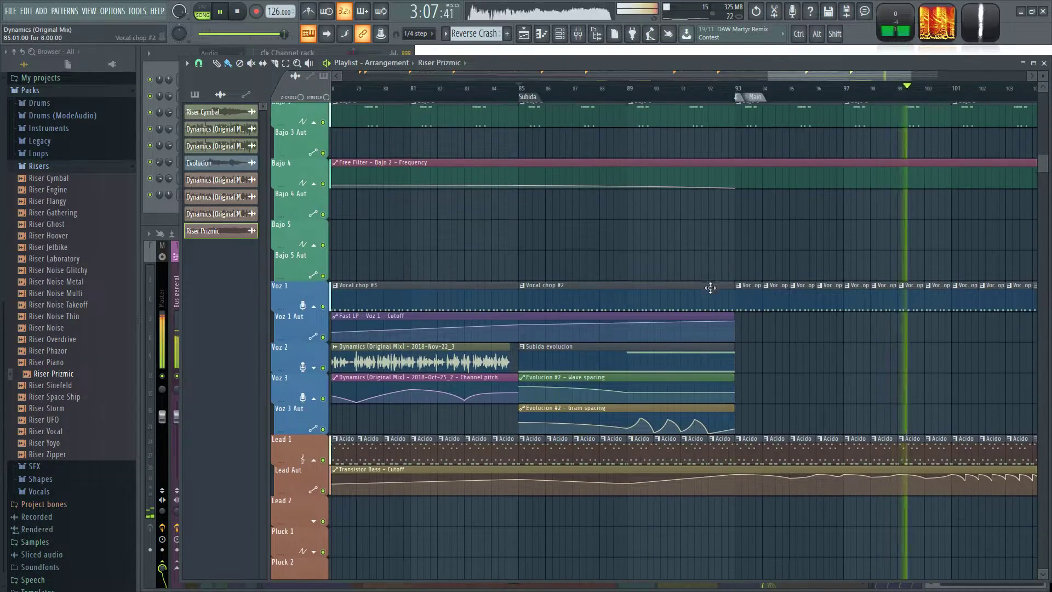
Lower the end of the Evolucion #2 filter frequency automation and move its clip from Bajo 2 Aut to Voz 1 Aut at bar 85.
scroll(721, 306, "up", 6)
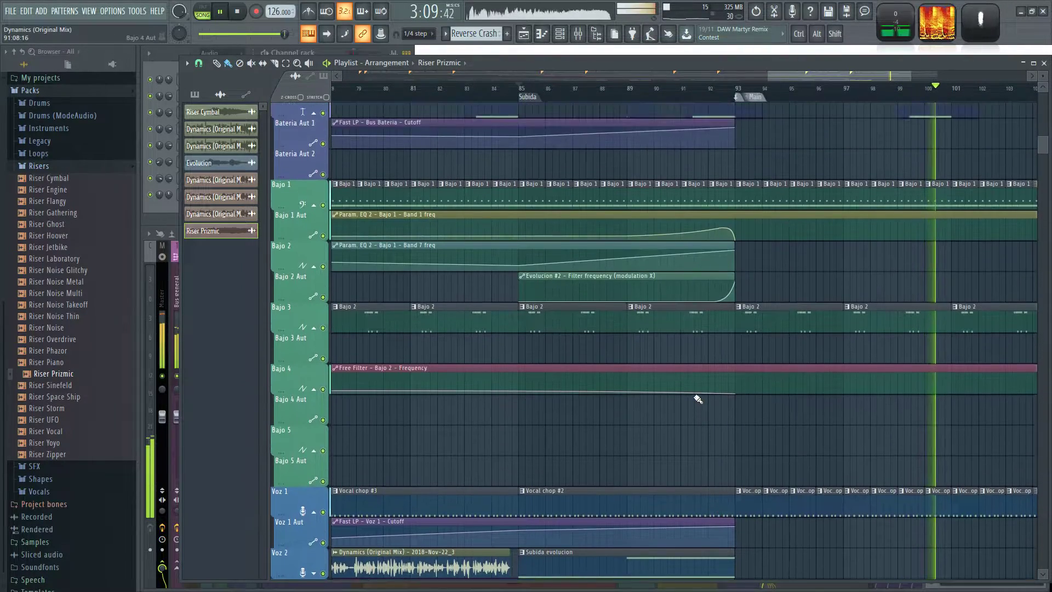
left_click_drag(622, 266, 621, 450)
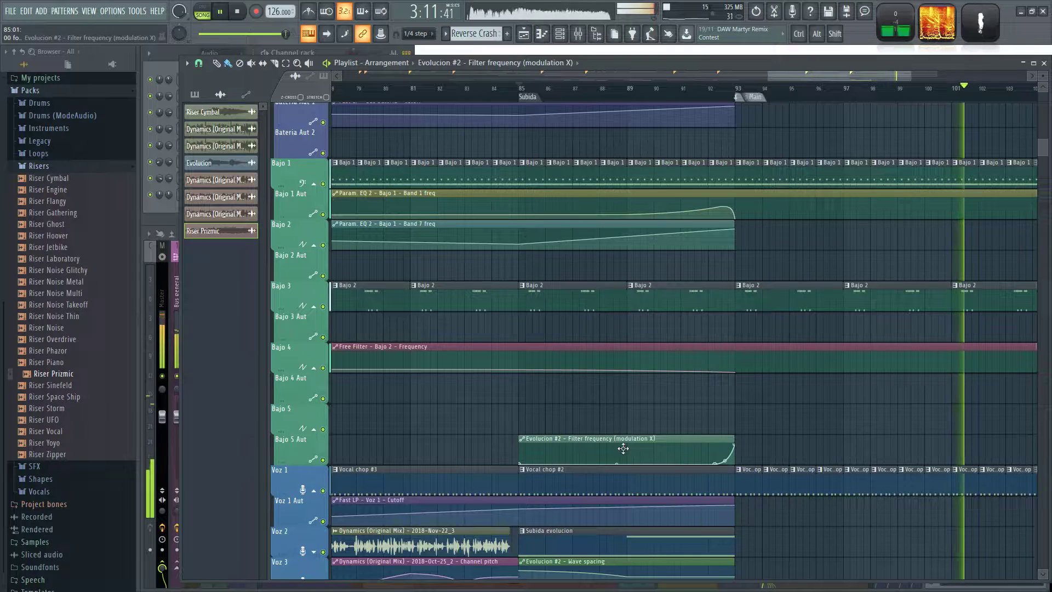
scroll(713, 320, "down", 5)
scroll(713, 321, "down", 1)
left_click_drag(735, 266, 735, 272)
left_click(700, 89)
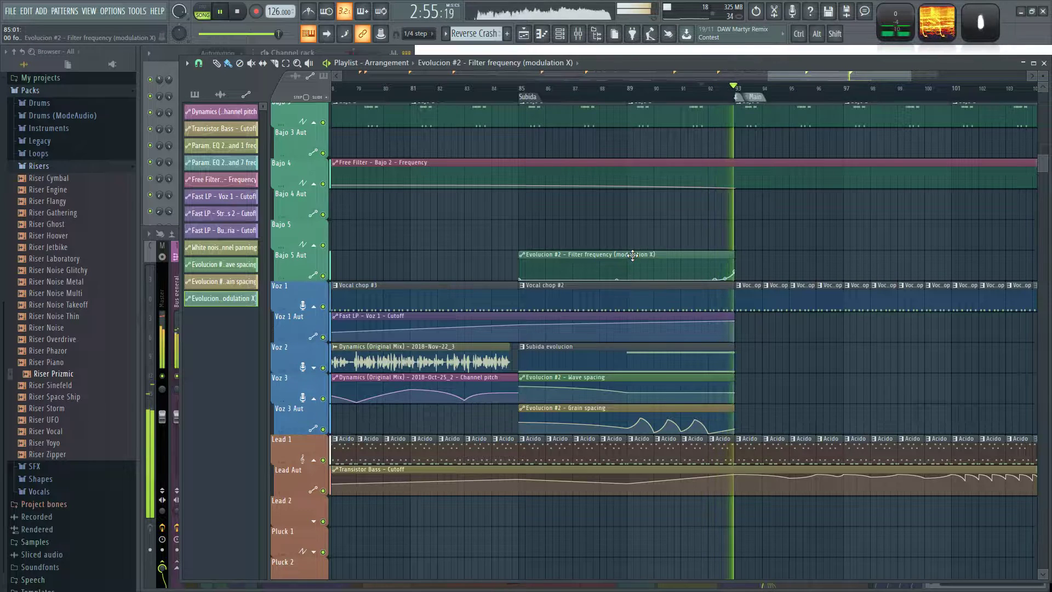
left_click_drag(633, 254, 630, 324)
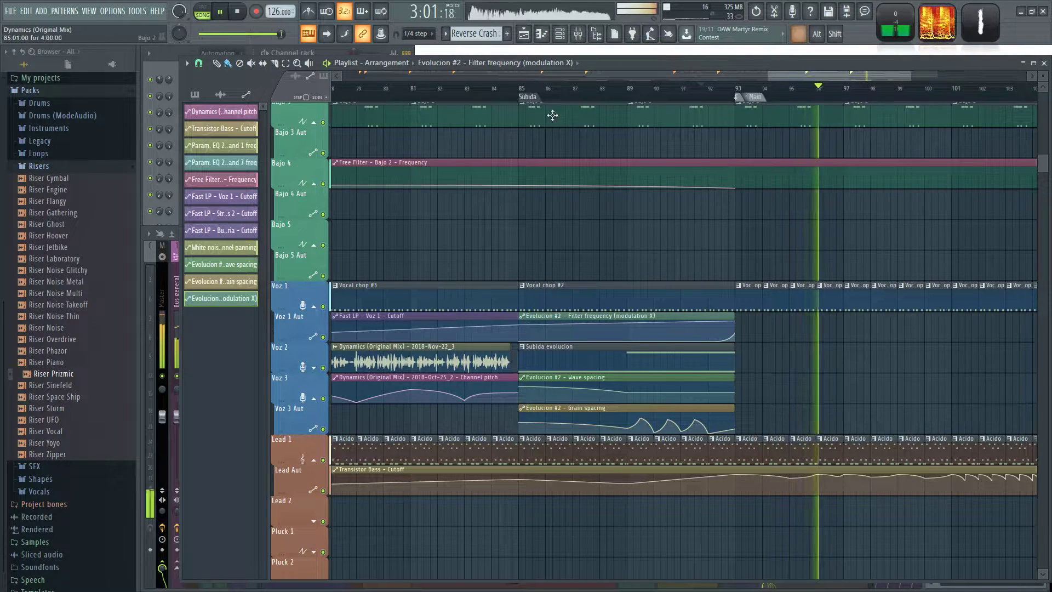
Play Subida into Main and review the drum, bass, voice, lead and pad tracks around the transition.
key("space")
scroll(593, 291, "down", 4)
key("space")
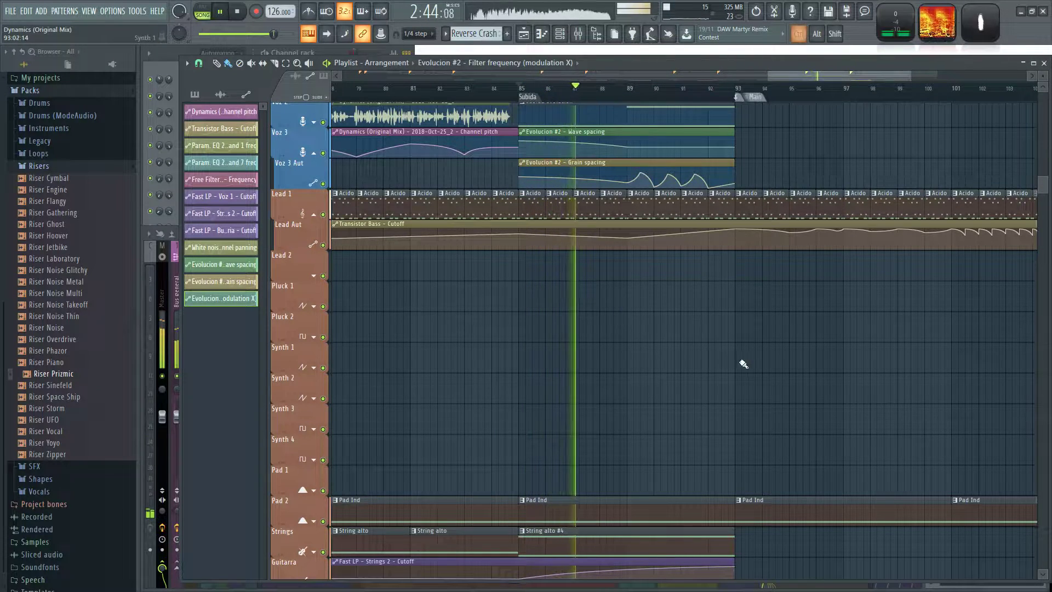
scroll(741, 364, "up", 1)
scroll(691, 423, "up", 5)
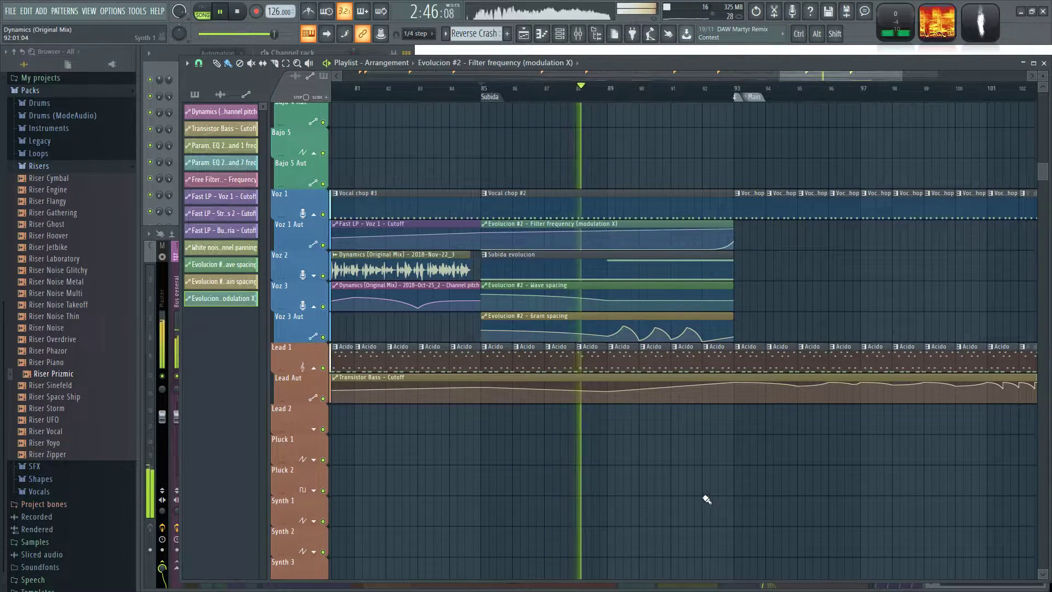
scroll(707, 499, "up", 10)
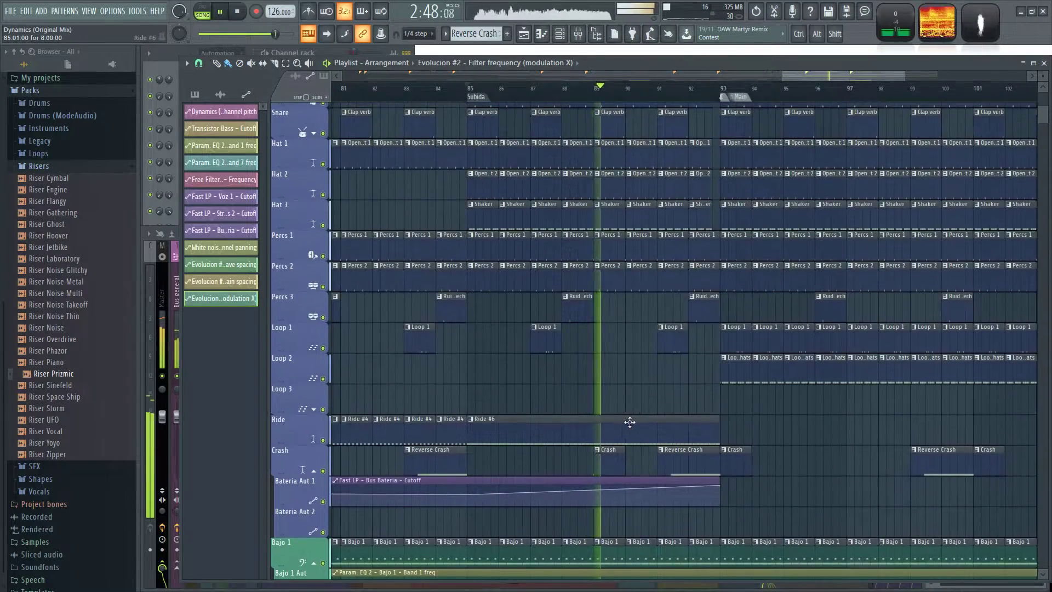
scroll(626, 378, "down", 2)
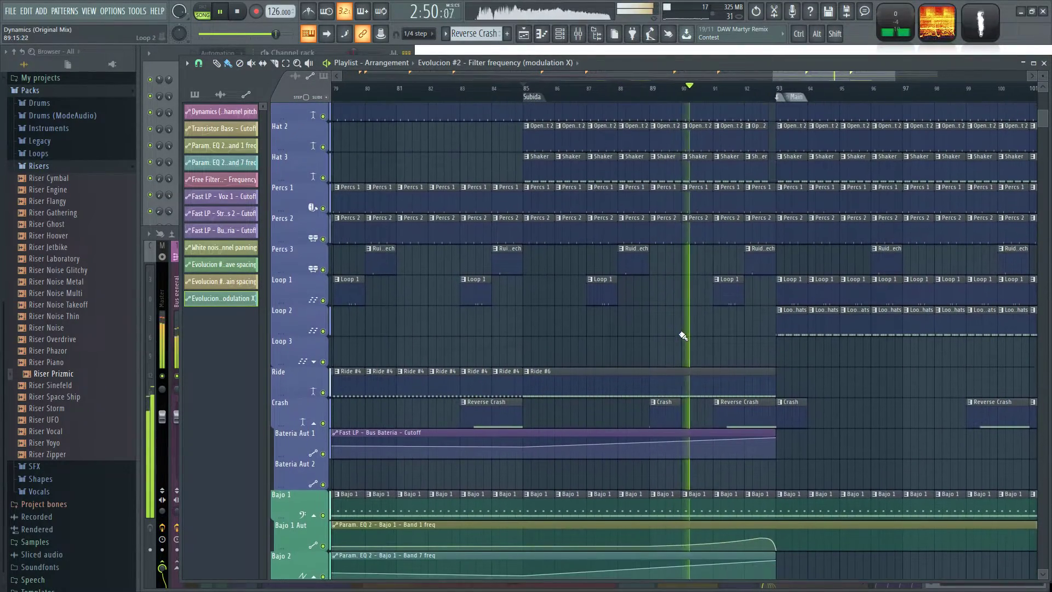
scroll(729, 329, "down", 8)
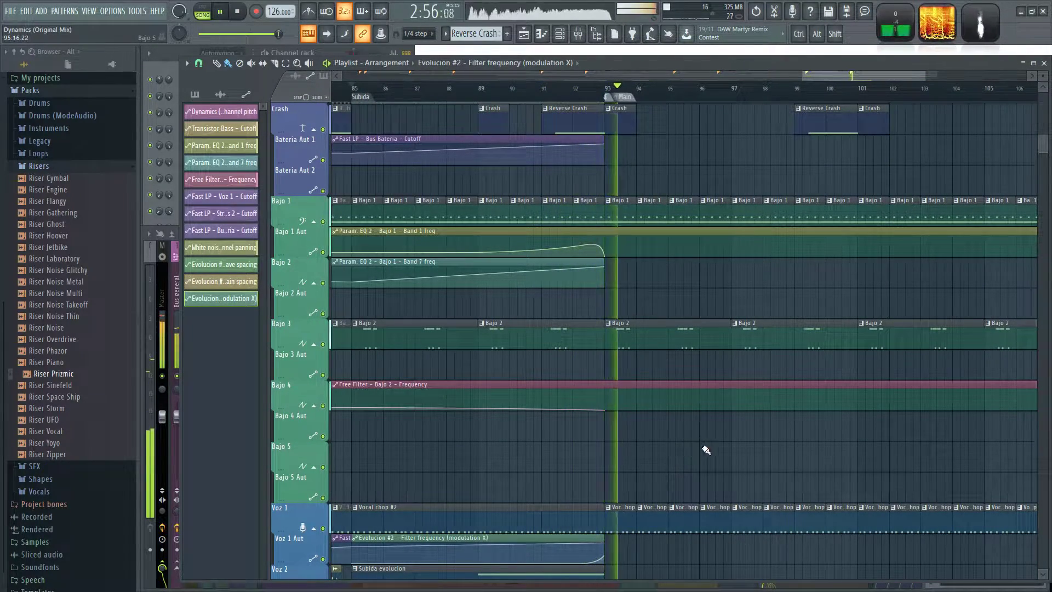
scroll(704, 448, "down", 3, "ctrl")
scroll(729, 443, "down", 4)
scroll(732, 428, "down", 1)
scroll(775, 370, "down", 3, "ctrl")
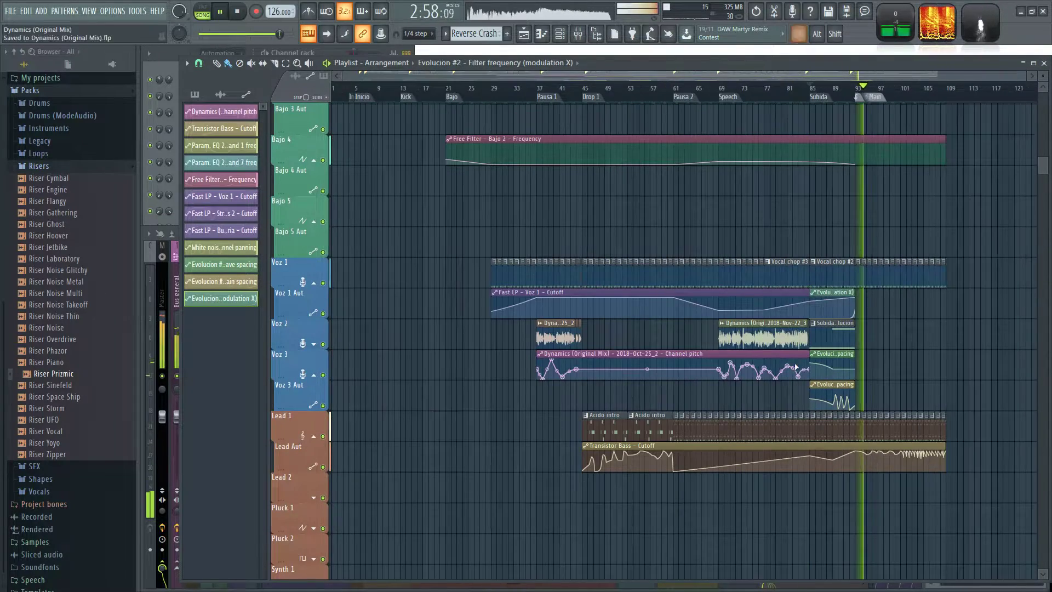
Examine the drum layout from the start of the arrangement, and play Main to compare its percussion tracks.
scroll(378, 125, "up", 3, "ctrl")
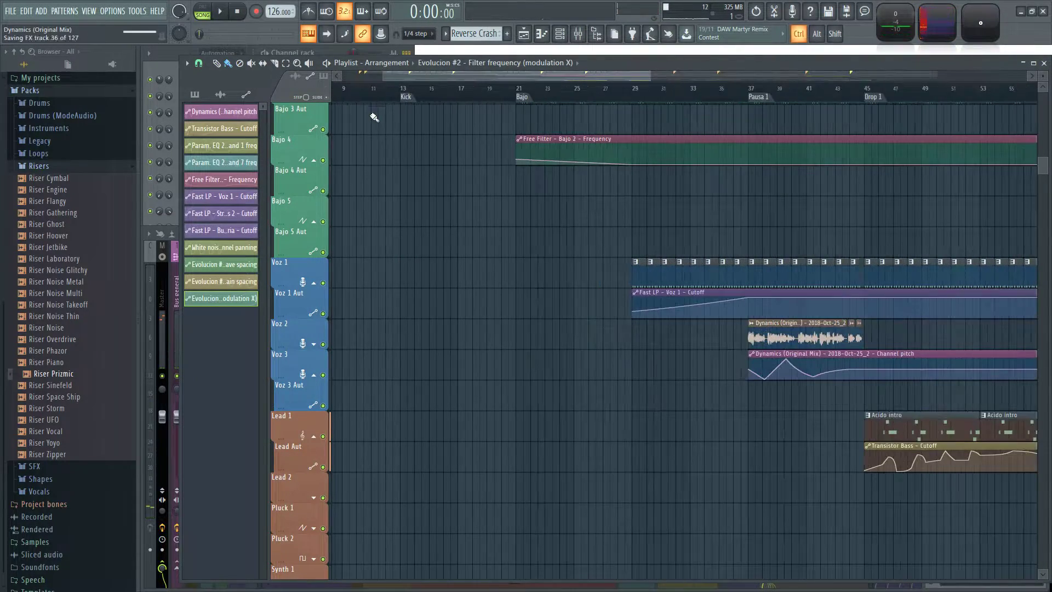
left_click_drag(436, 77, 394, 79)
scroll(421, 287, "up", 10)
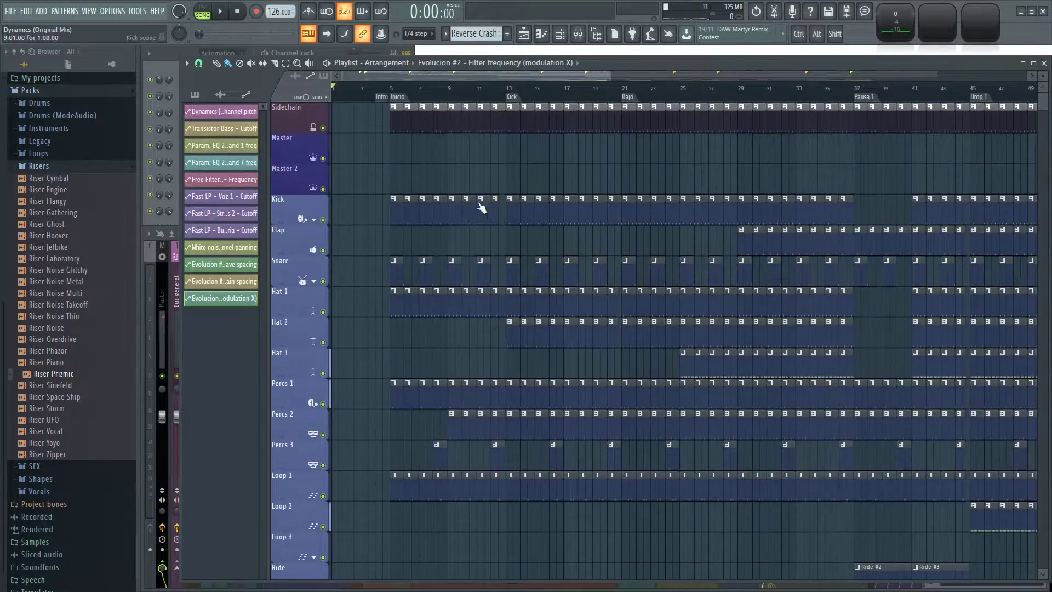
scroll(512, 174, "down", 3, "ctrl")
scroll(939, 176, "up", 4, "ctrl")
left_click_drag(865, 172, 735, 154)
key("space")
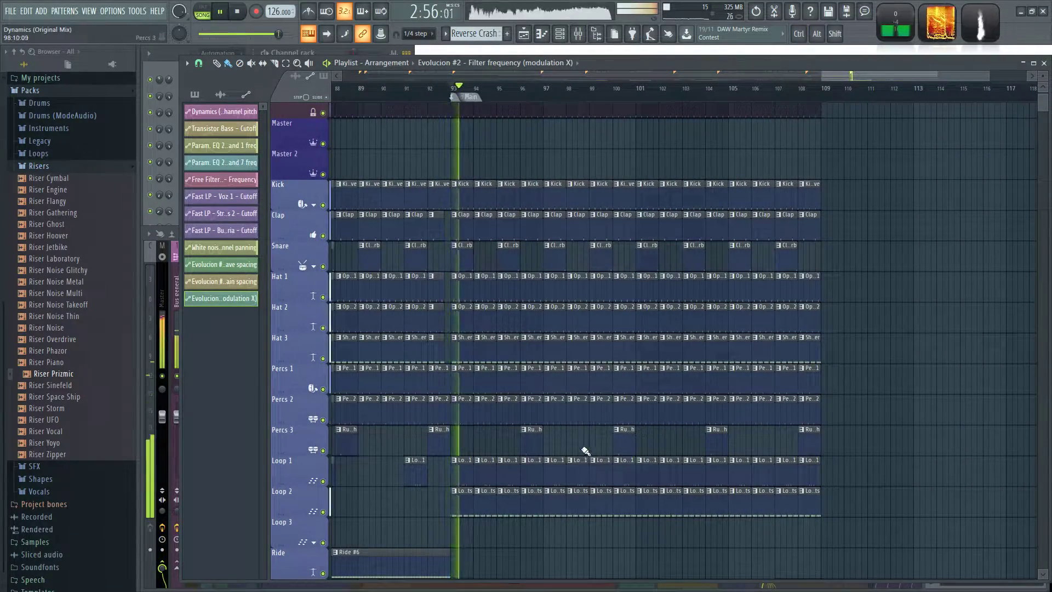
scroll(582, 451, "down", 4)
scroll(554, 427, "up", 2, "ctrl")
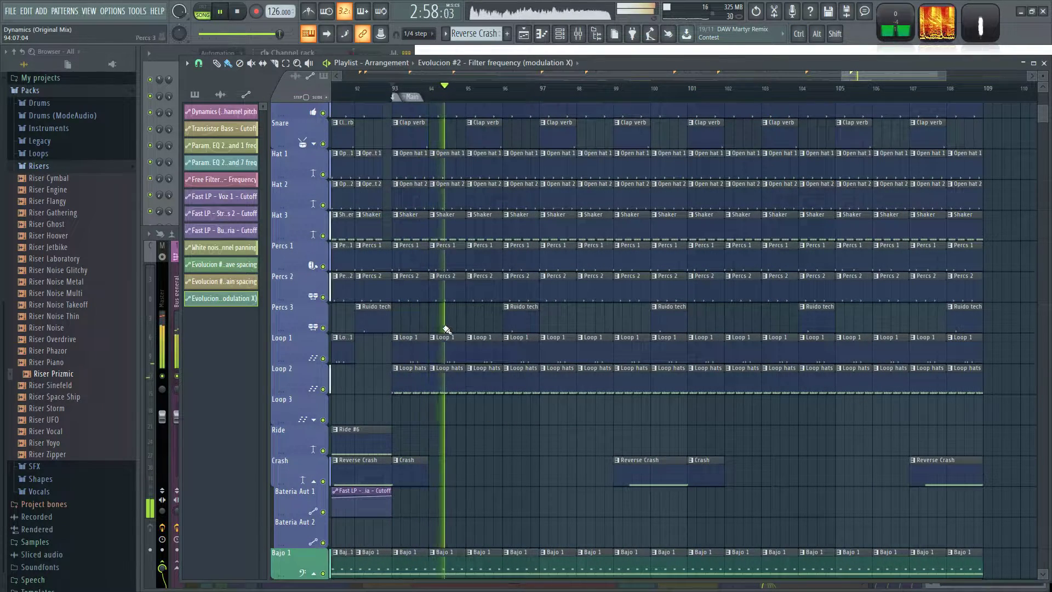
Mute and restore Loop 2, Hat 2 and Hat 1 in turn while Main plays to hear each one's contribution.
left_click(323, 388)
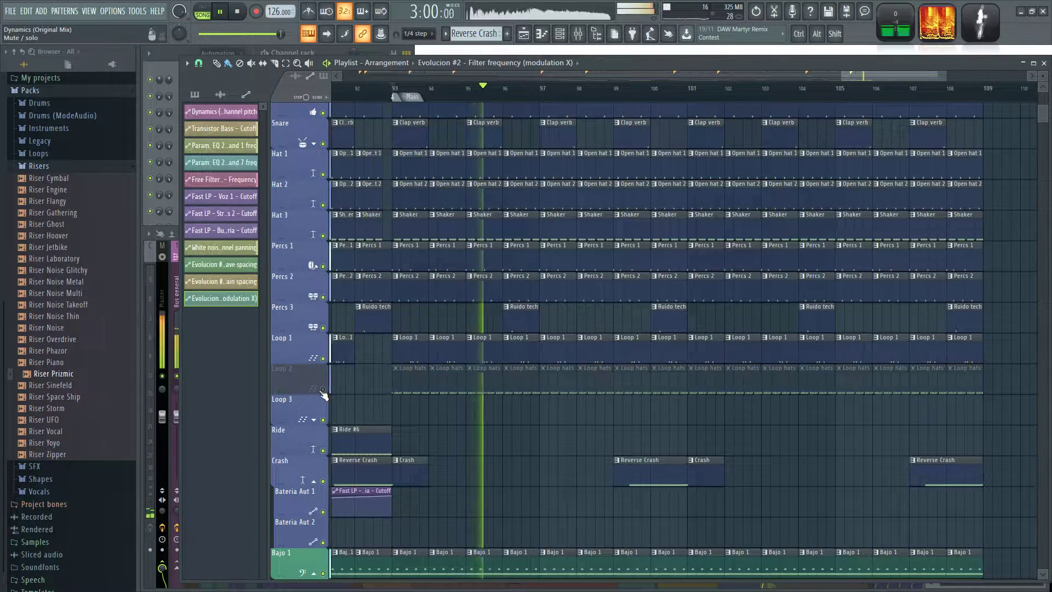
left_click(323, 389)
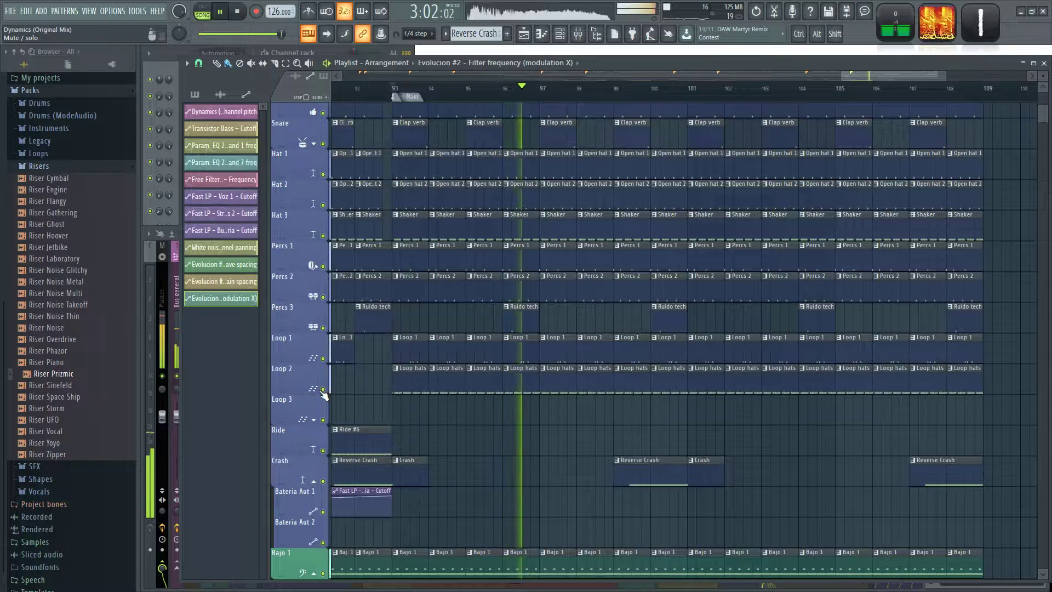
left_click(323, 205)
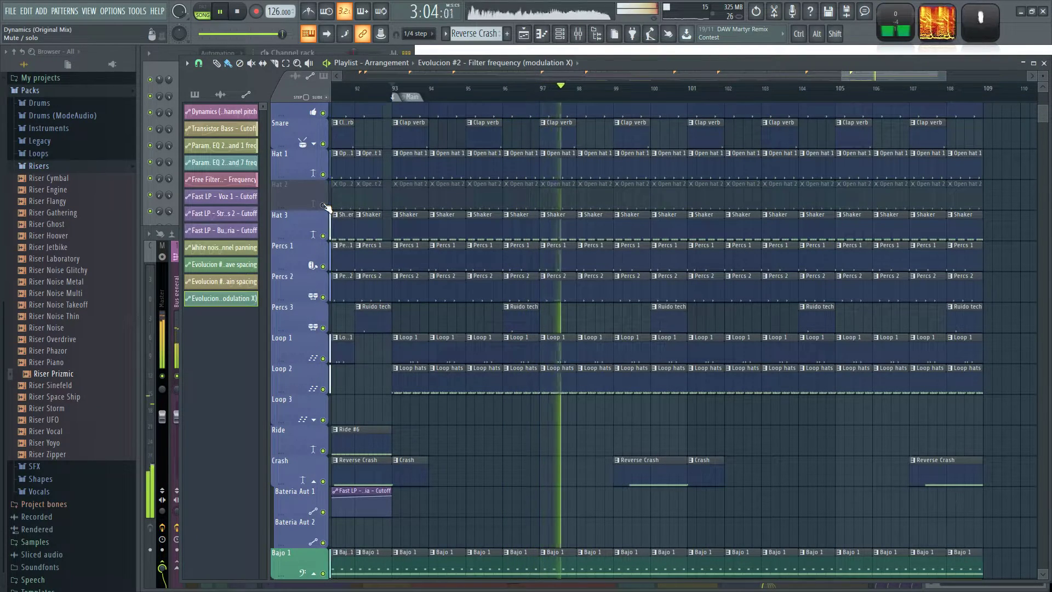
left_click(323, 205)
left_click(322, 175)
left_click(323, 174)
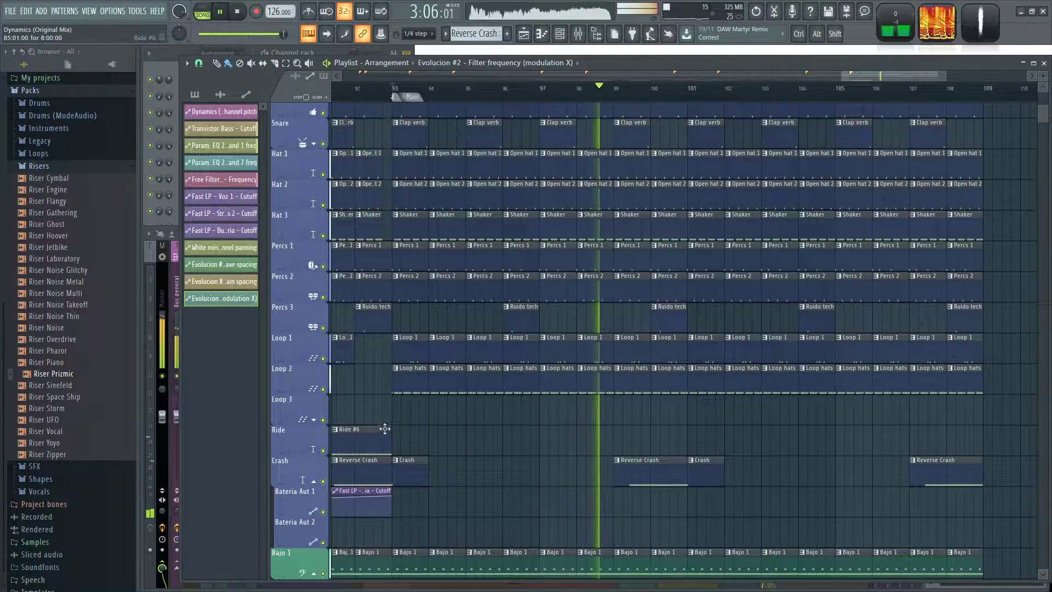
Copy the eight Ride clips from bars 53 to 60 of Drop 1 and paste them on the Ride track at bar 101.
scroll(587, 434, "down", 5)
key("space")
scroll(536, 418, "up", 5)
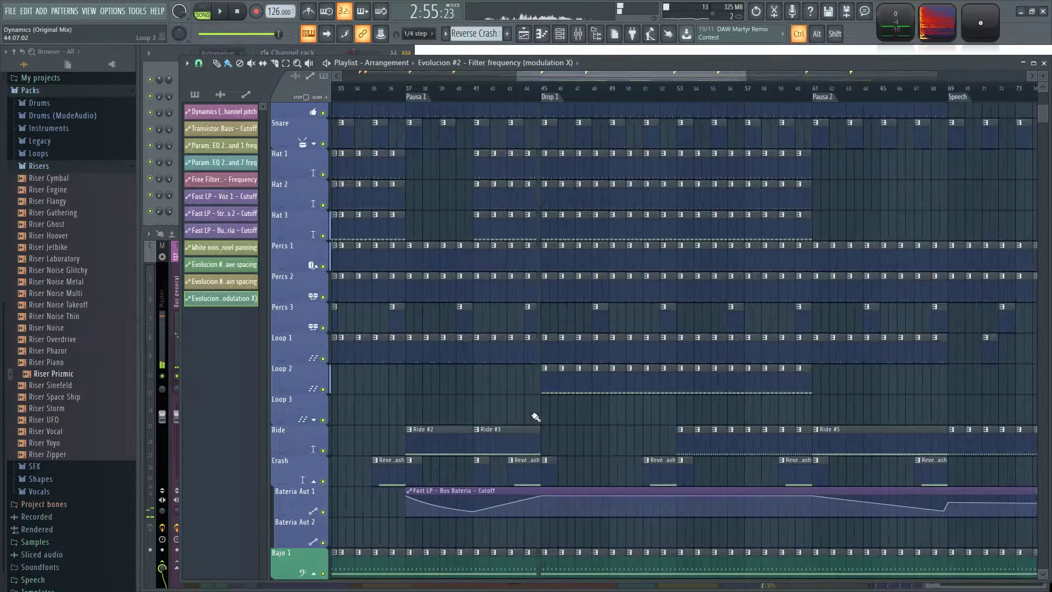
left_click_drag(745, 414, 675, 437)
key("ctrl+c")
scroll(844, 401, "down", 1)
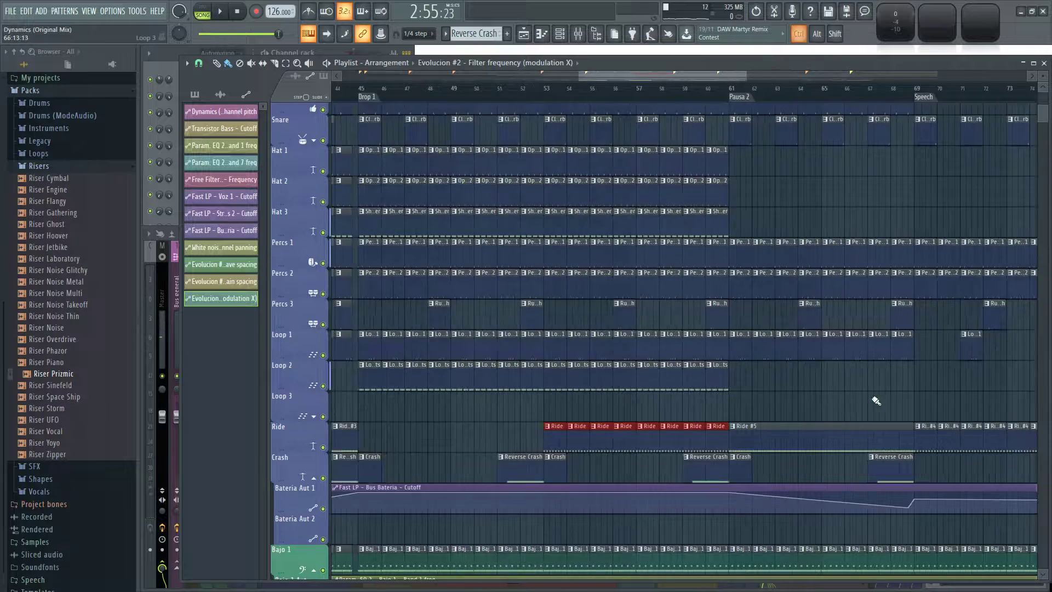
left_click_drag(866, 399, 466, 391)
left_click_drag(1013, 387, 428, 315)
key("ctrl+v")
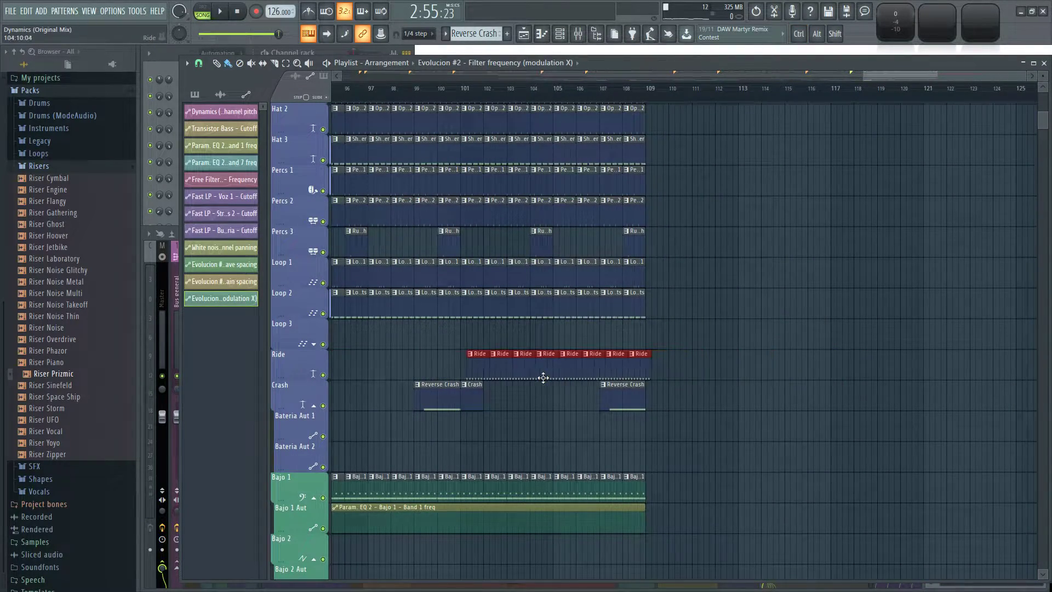
Play the Main section and listen to the added Ride clips from bar 101.
left_click(442, 87)
left_click(550, 432, "ctrl")
scroll(796, 457, "down", 3)
scroll(953, 432, "up", 3)
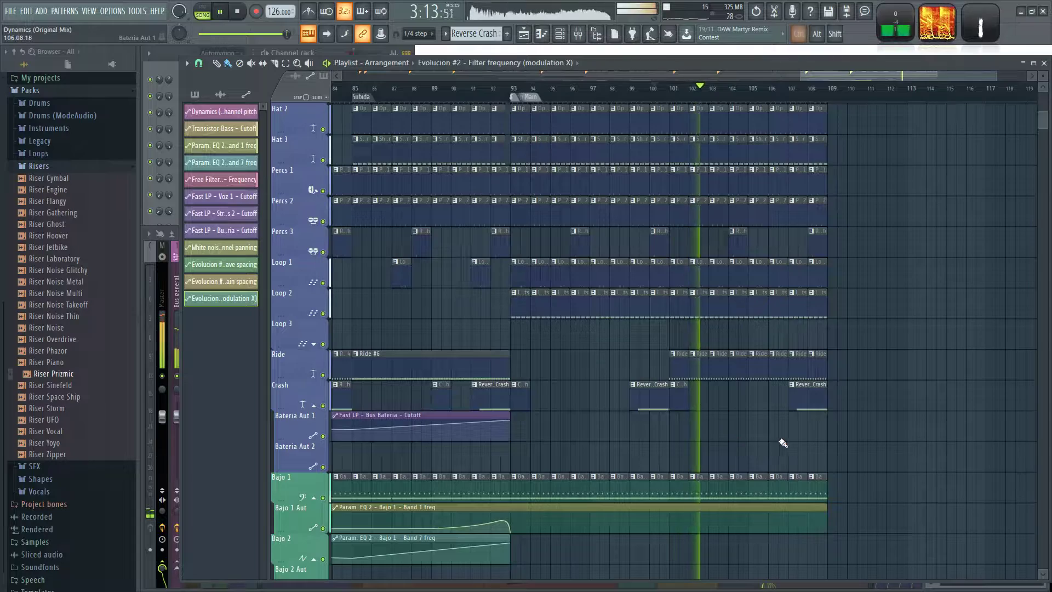
scroll(782, 442, "down", 3)
scroll(552, 442, "up", 2)
key("space")
Preview the Ride #5 and Ride #6 patterns and place them on the Ride track at bars 109 and 117.
right_click(540, 355)
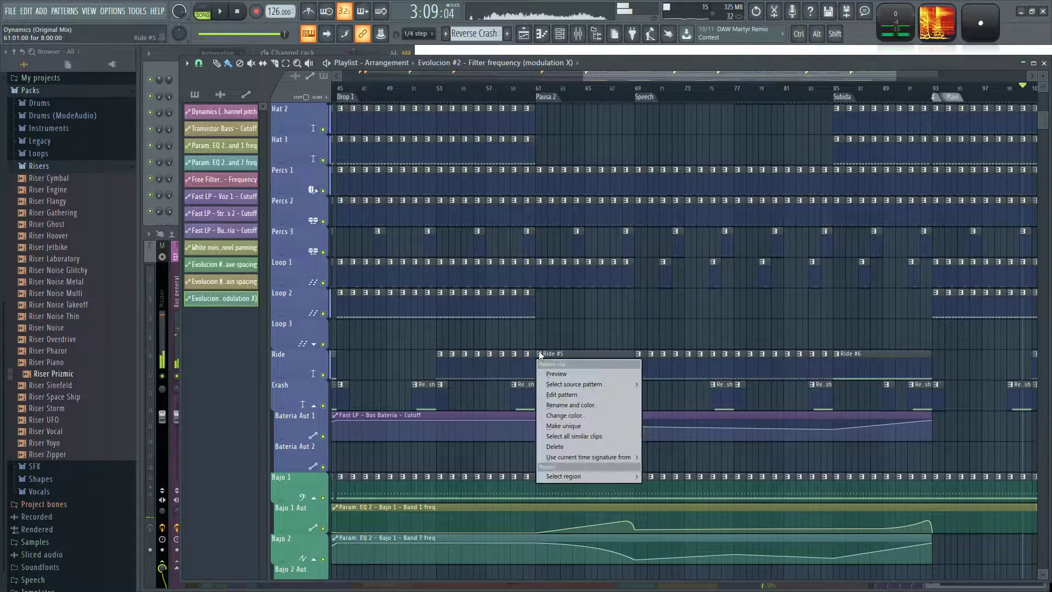
left_click(556, 374)
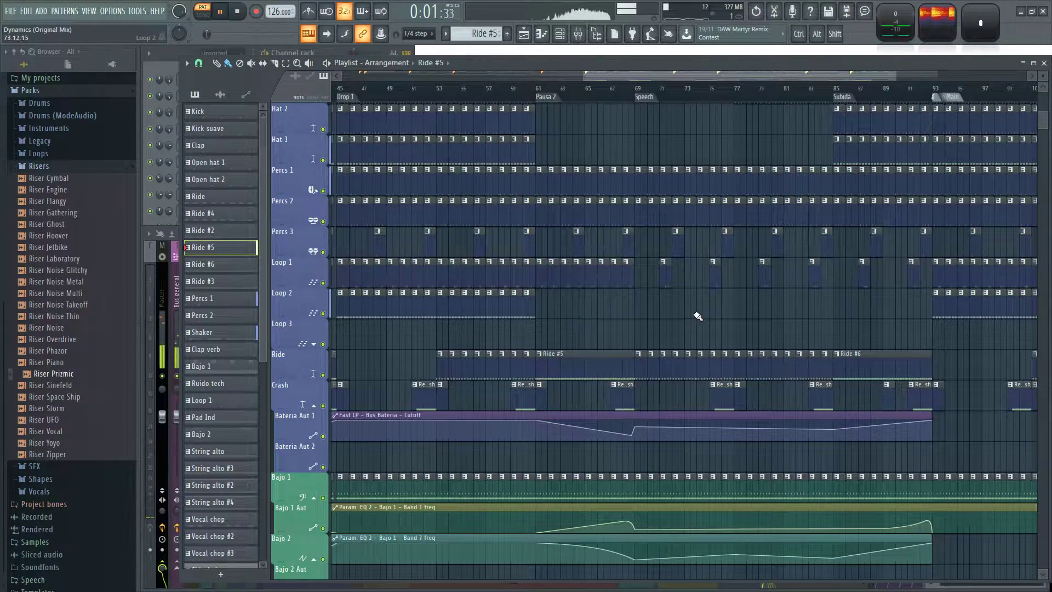
scroll(707, 328, "right", 3)
right_click(726, 357)
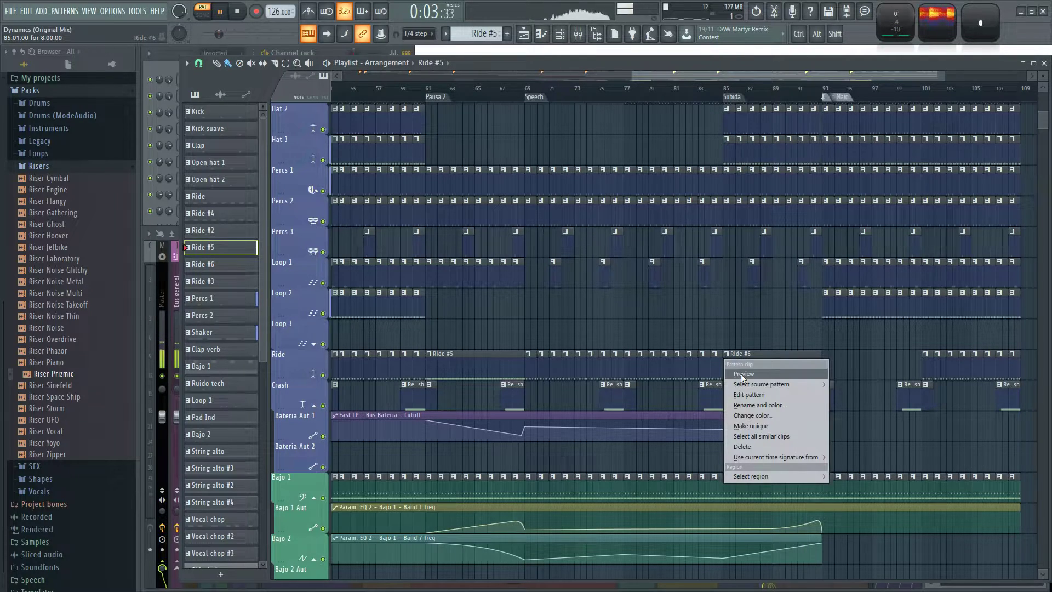
left_click(743, 374)
scroll(745, 327, "down", 4)
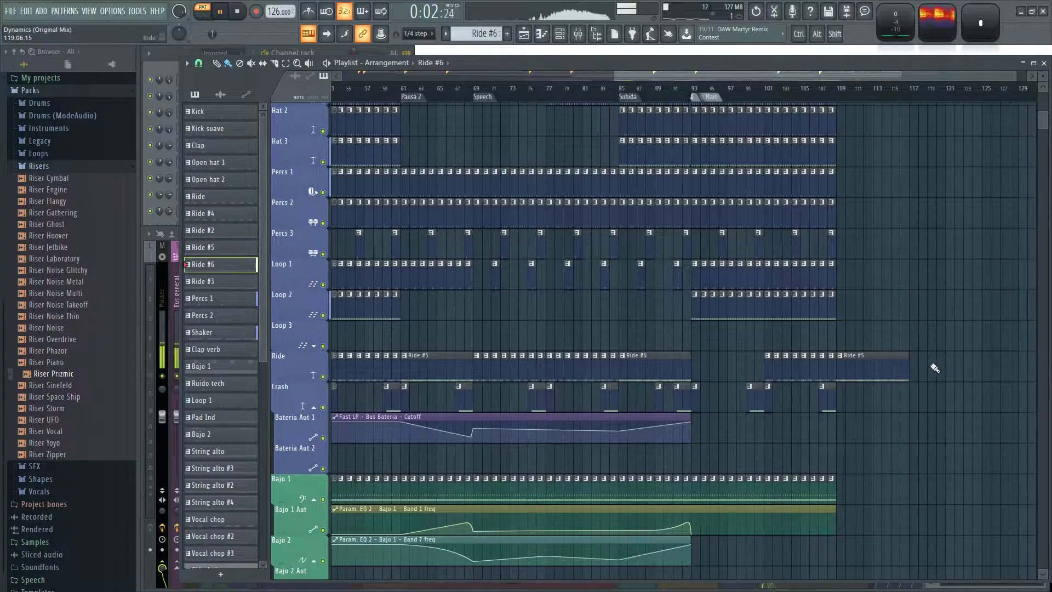
scroll(856, 322, "up", 4)
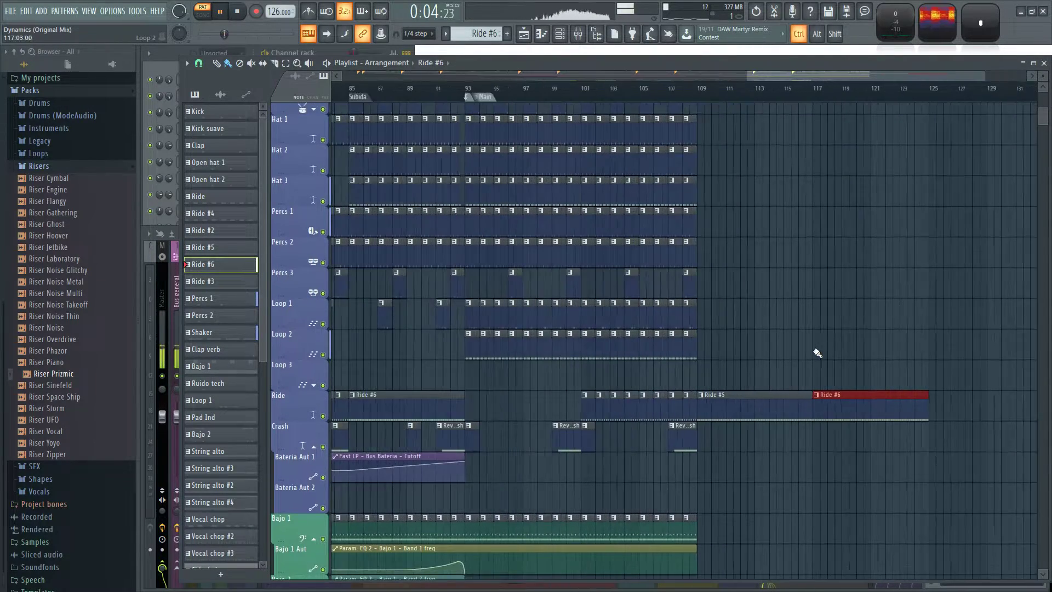
Duplicate the Main section's Sidechain and drum clips through Loop 2 from bars 93–108 onto bars 109–124.
left_click_drag(770, 374, 463, 56)
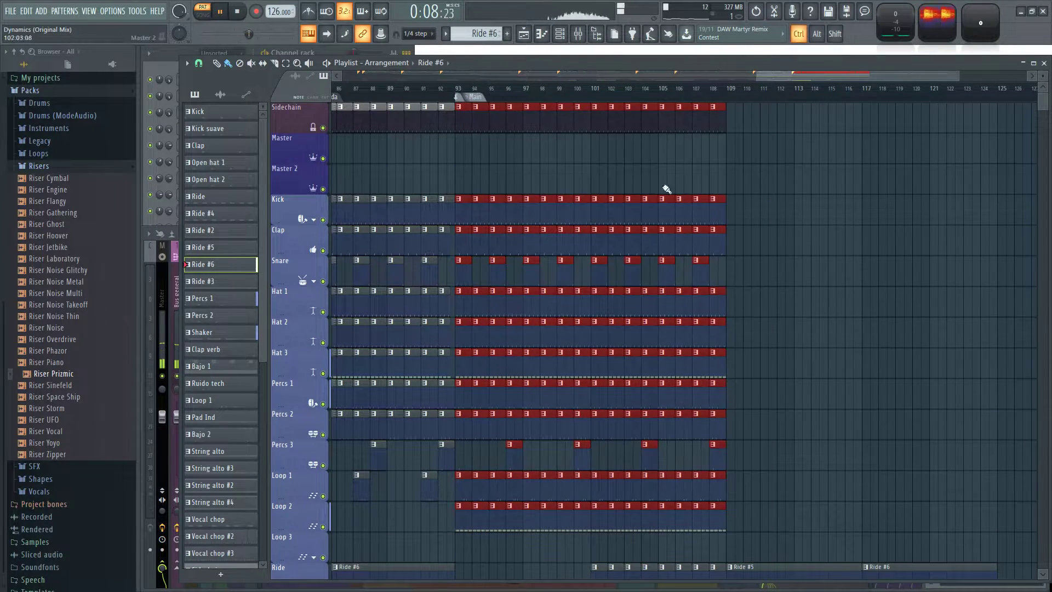
key("ctrl+b")
left_click(776, 148)
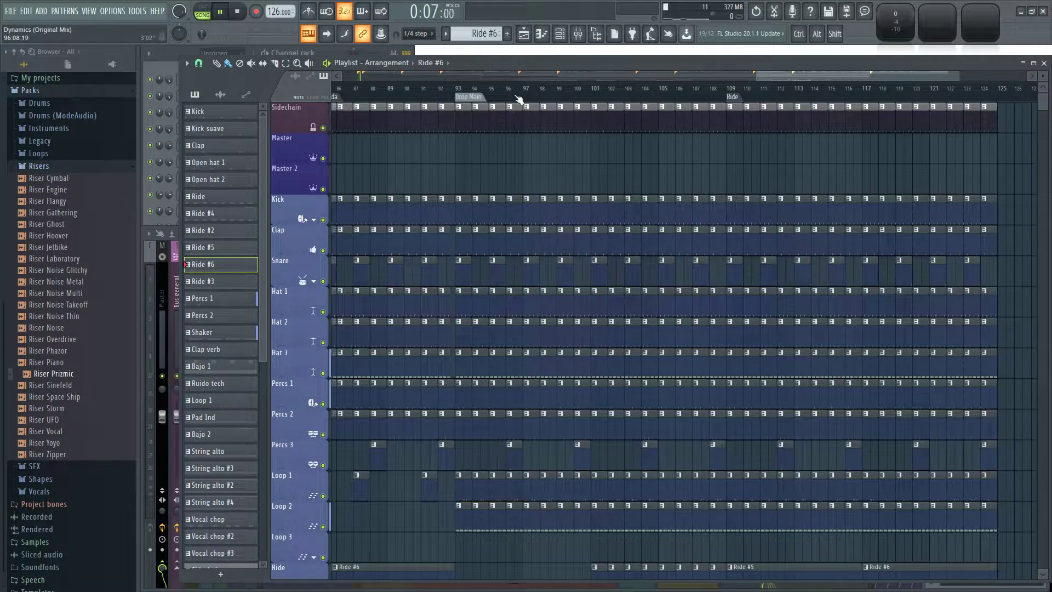
Extend the Pad 2 track during playback with Pad Ind clips at bars 109 and 117.
left_click(518, 98)
scroll(629, 160, "down", 10)
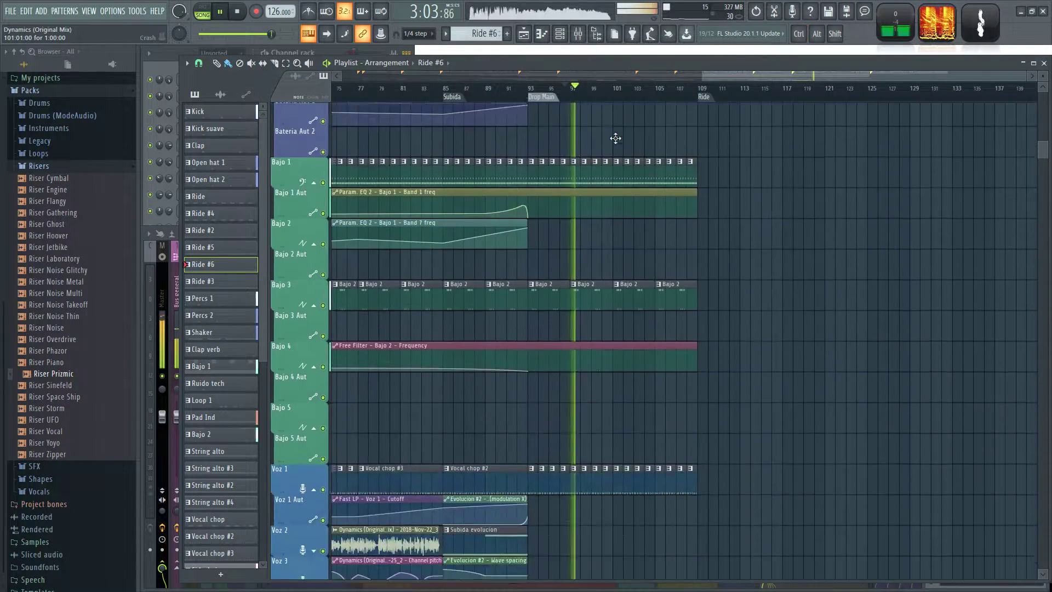
scroll(564, 315, "down", 5)
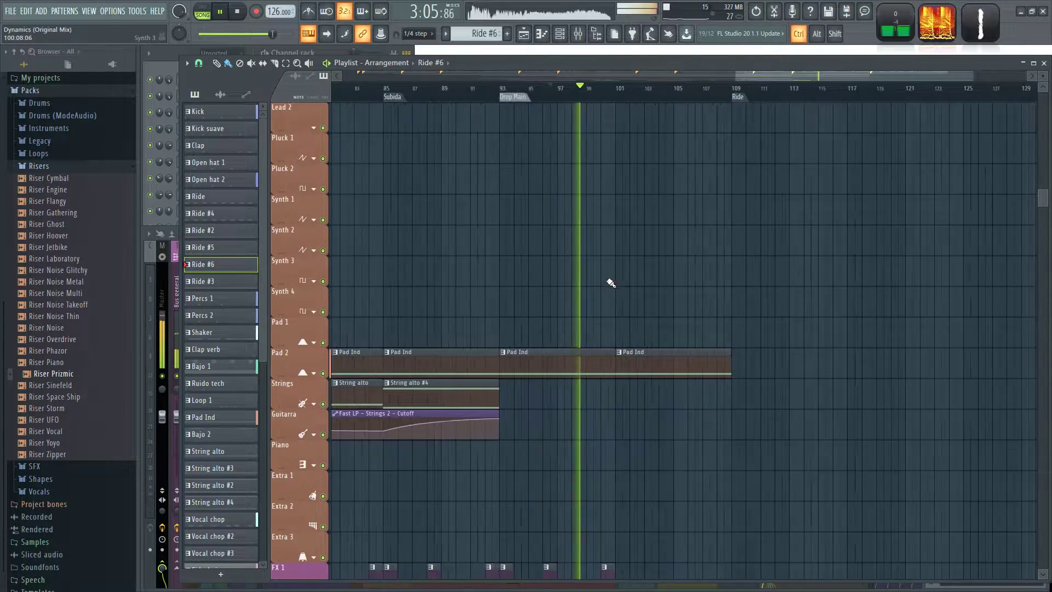
left_click(702, 244)
left_click_drag(735, 239, 862, 239)
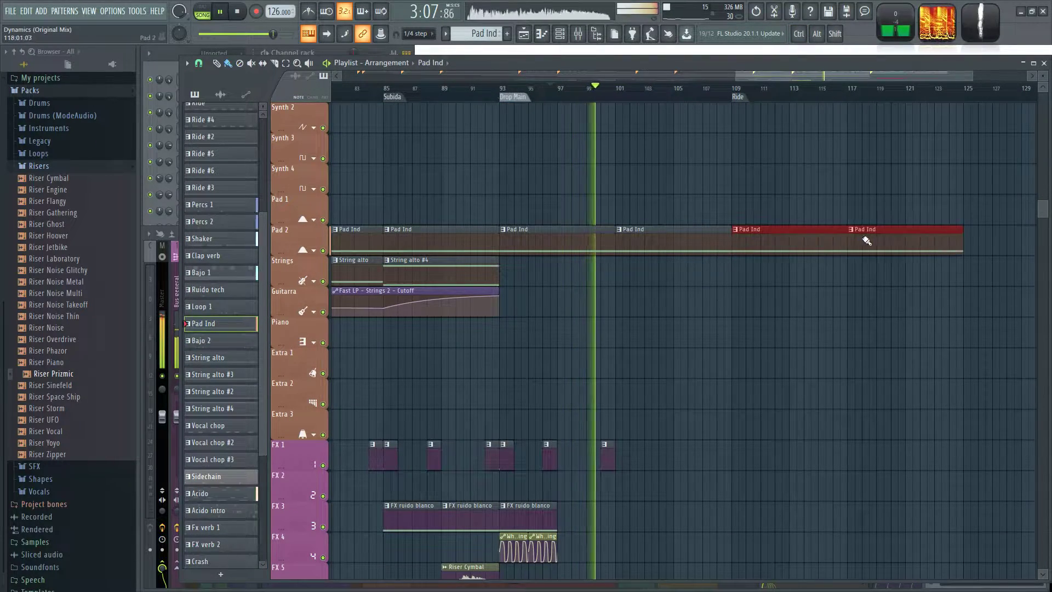
Copy the bar 93 FX ruido blanco clip and its white noise panning automation on FX 3 and FX 4 to bar 109.
scroll(810, 381, "down", 4)
left_click_drag(500, 348, 556, 443)
key("ctrl+b")
left_click_drag(576, 392, 750, 393)
key("ctrl+d")
scroll(482, 392, "up", 2)
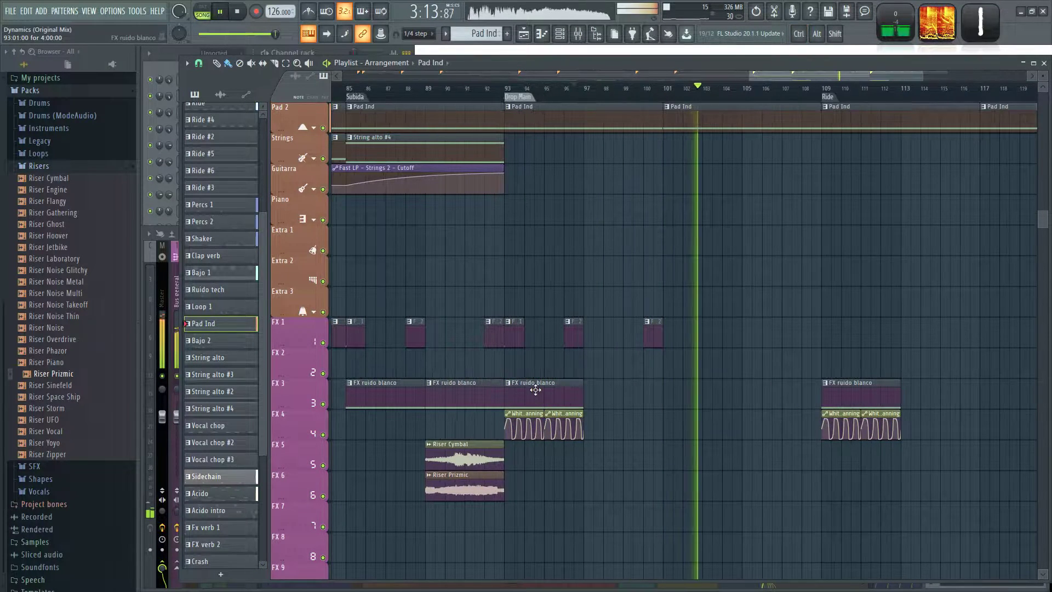
Add FX ruido blanco clips on FX 3 at bars 101 and 117.
left_click(536, 390)
left_click(666, 394)
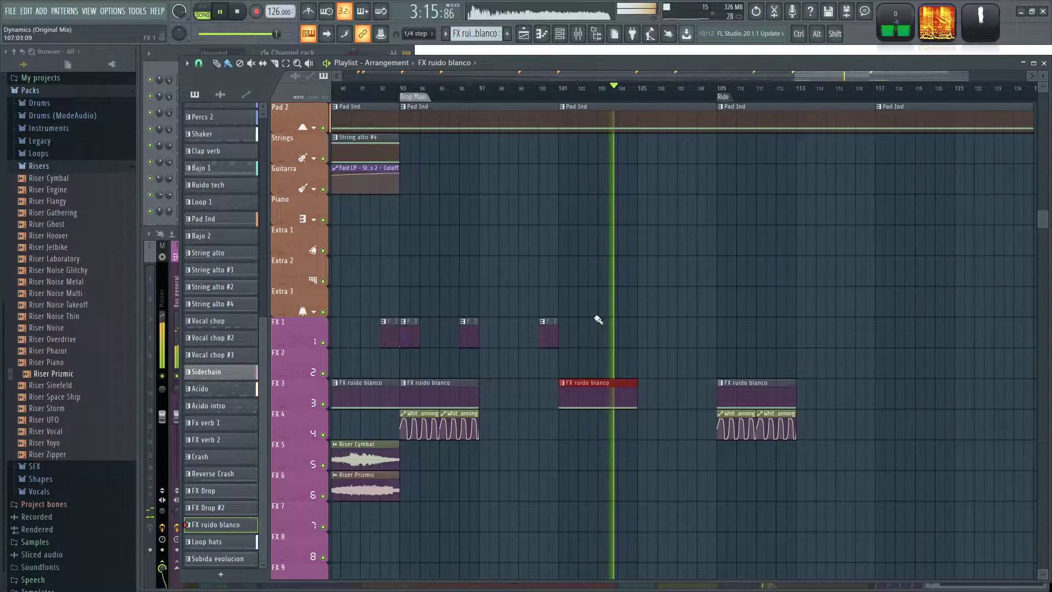
left_click(794, 390)
left_click_drag(612, 302, 741, 307)
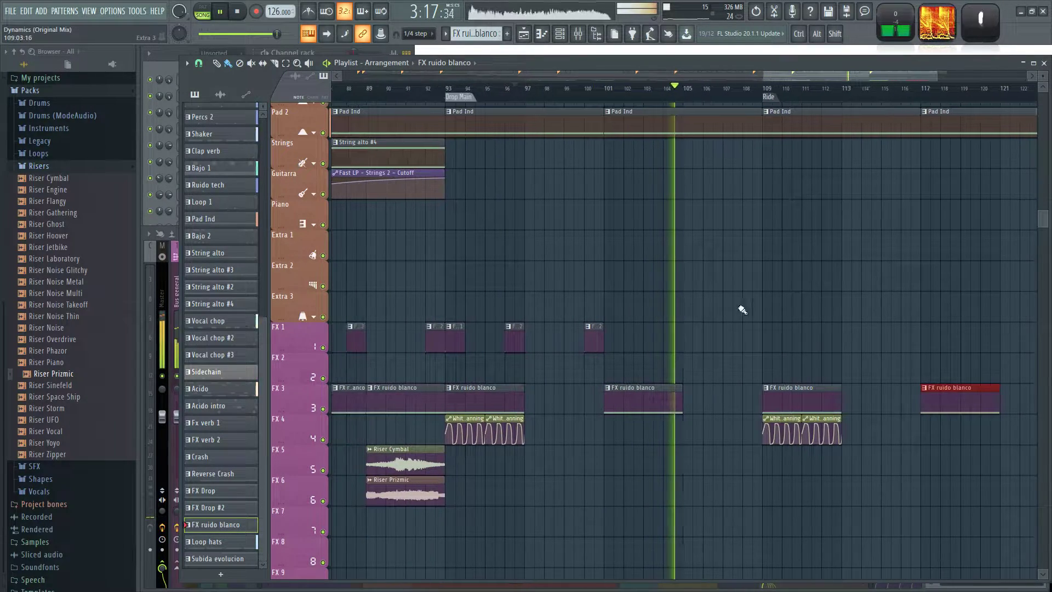
Add FX verb 2 clips on the FX 1 track at bars 108 and 116.
scroll(603, 333, "up", 2)
left_click(598, 334)
left_click(798, 334)
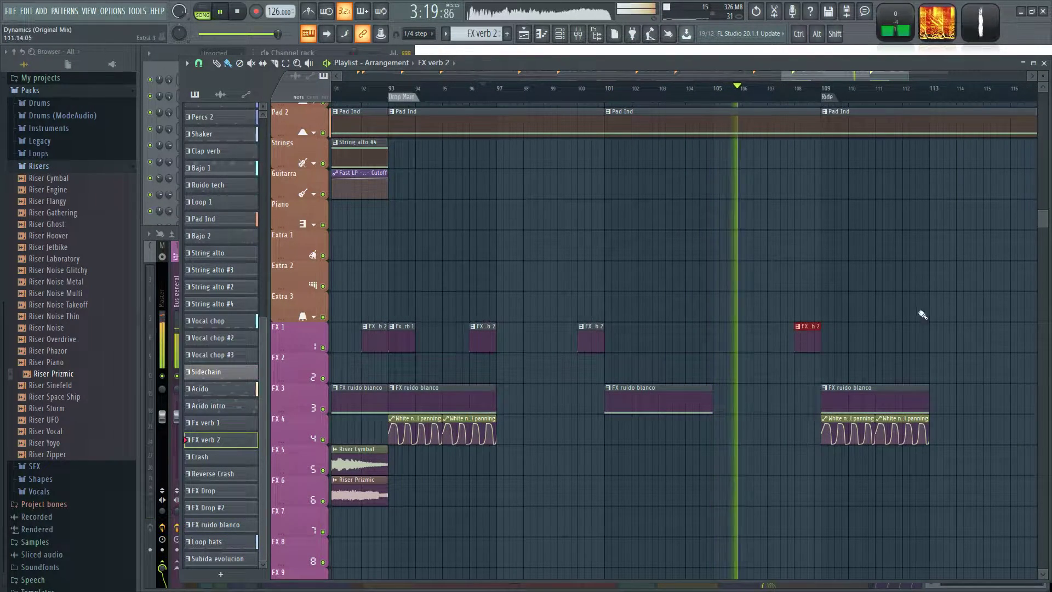
left_click(710, 337)
left_click(914, 337)
scroll(574, 255, "down", 1)
left_click_drag(575, 256, 749, 248)
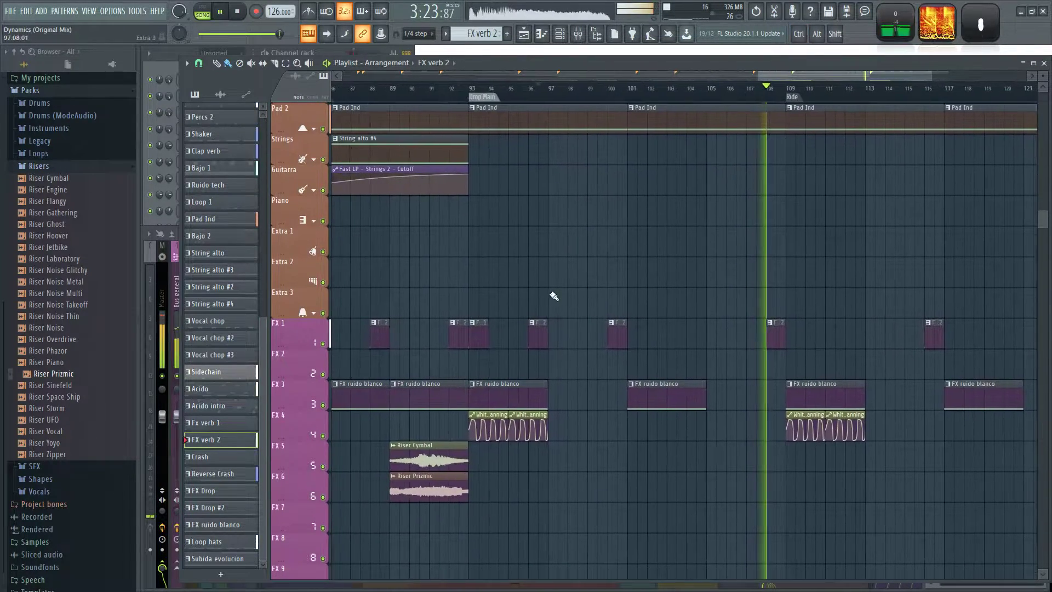
Add Fx verb 1 clips on FX 1 at bars 109 and 117, plus an FX verb 2 clip at bar 124.
scroll(488, 323, "up", 2)
left_click(483, 325)
scroll(699, 305, "down", 2)
left_click(743, 311)
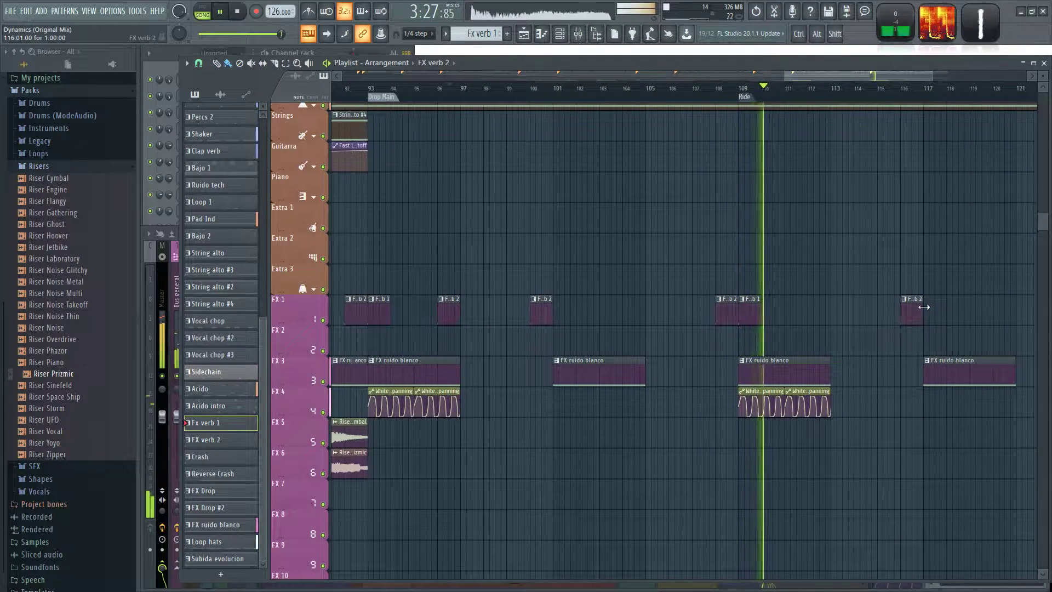
scroll(798, 312, "up", 1)
scroll(758, 296, "right", 3)
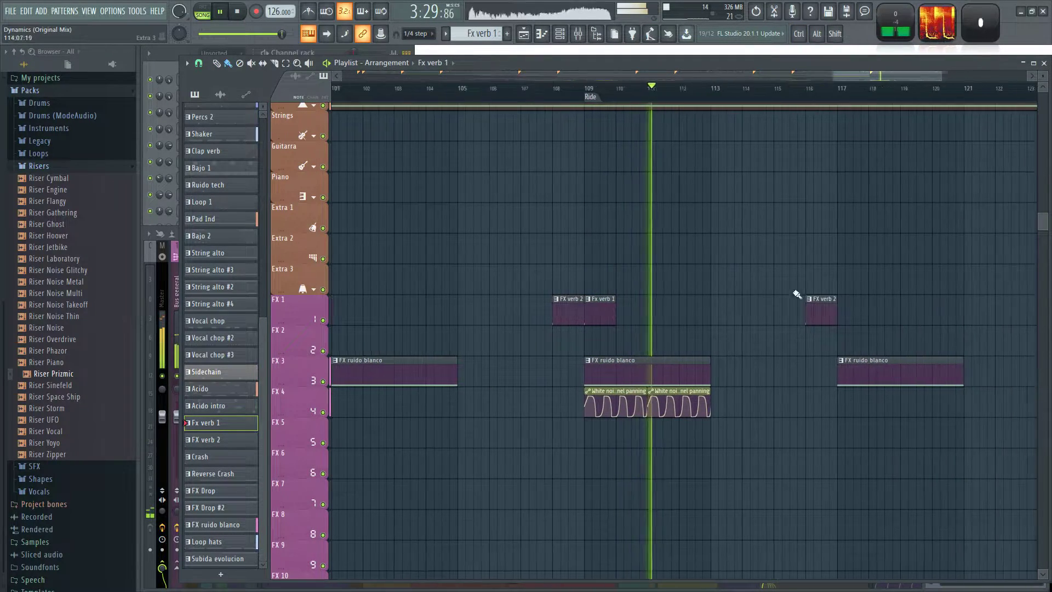
left_click(839, 310)
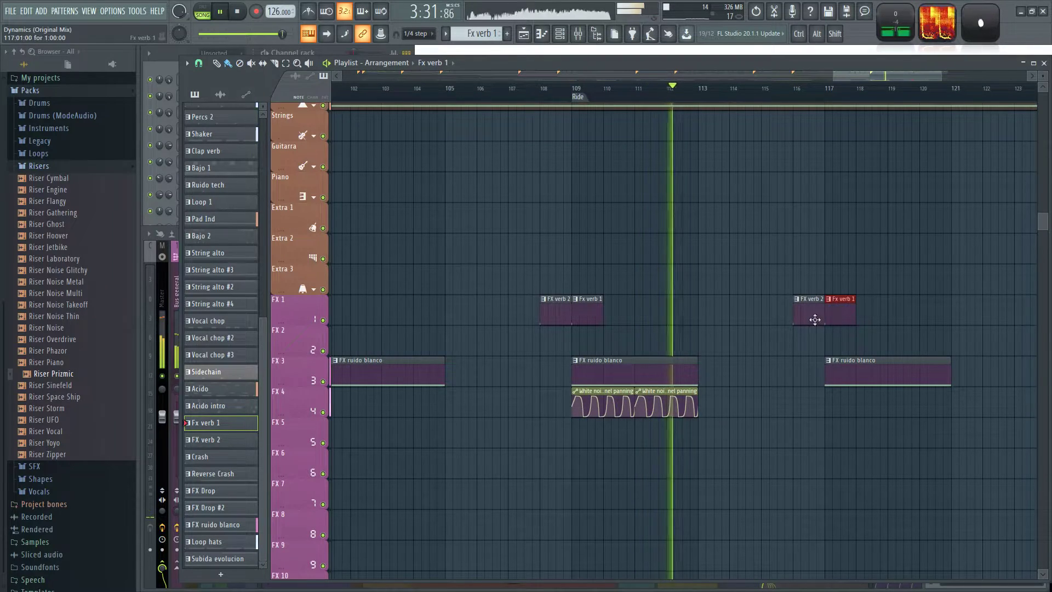
scroll(740, 340, "up", 10)
scroll(740, 351, "down", 2)
scroll(587, 351, "left", 2)
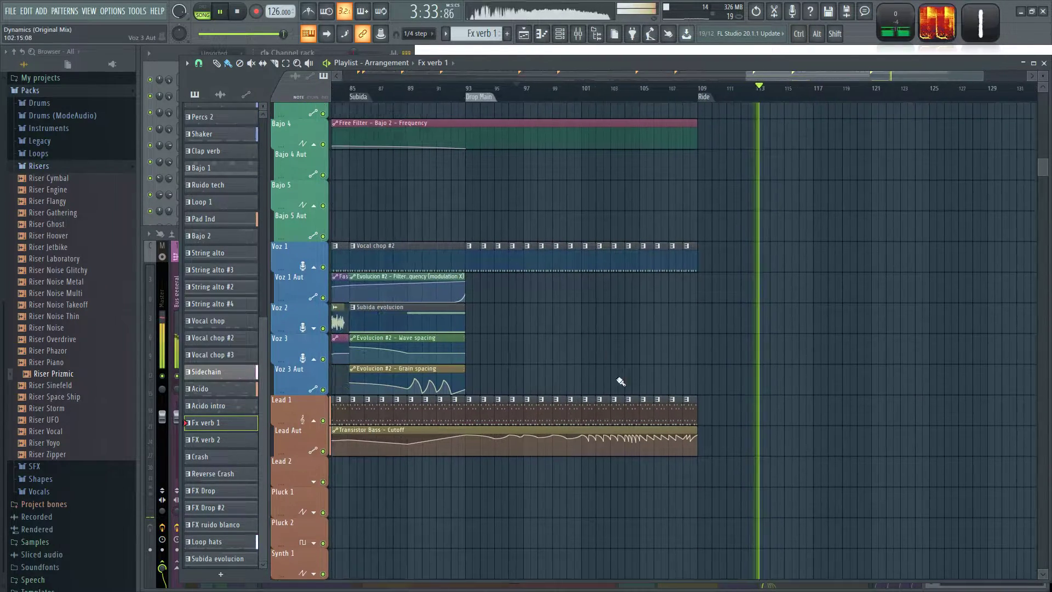
Duplicate the Voz 1, Lead 1, Bajo 1 and Bajo 3 clips from bars 93–108 onto bars 109–124.
left_click_drag(721, 414, 479, 238)
key("ctrl+b")
scroll(758, 352, "up", 8)
left_click_drag(740, 335, 470, 347)
left_click_drag(474, 426, 770, 462)
key("ctrl+b")
scroll(854, 424, "up", 3)
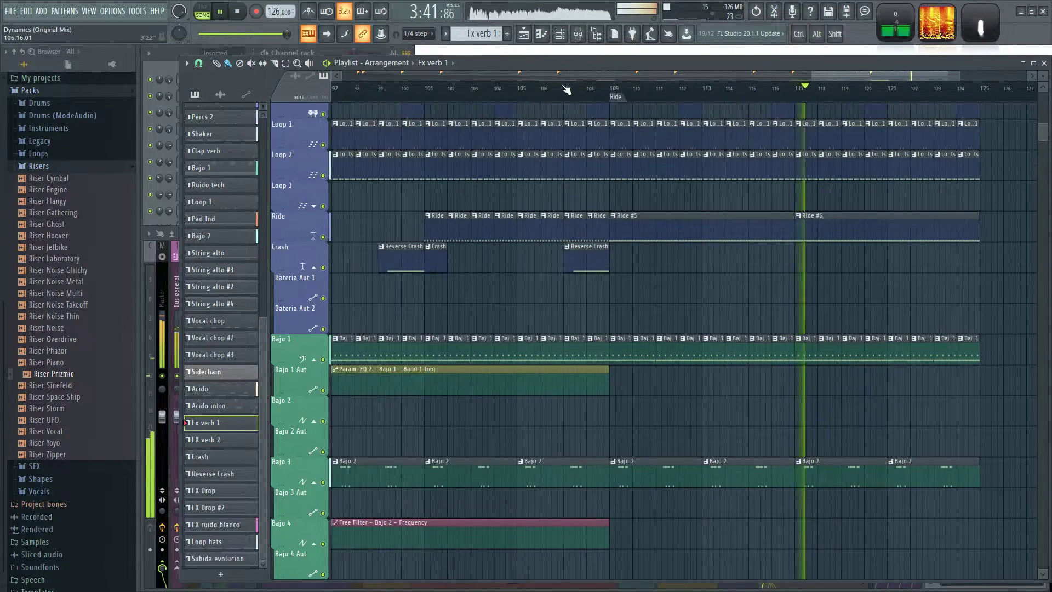
Play the transition into the Ride section and examine the tracks from Bajo 3 down to the FX group.
scroll(674, 383, "down", 5)
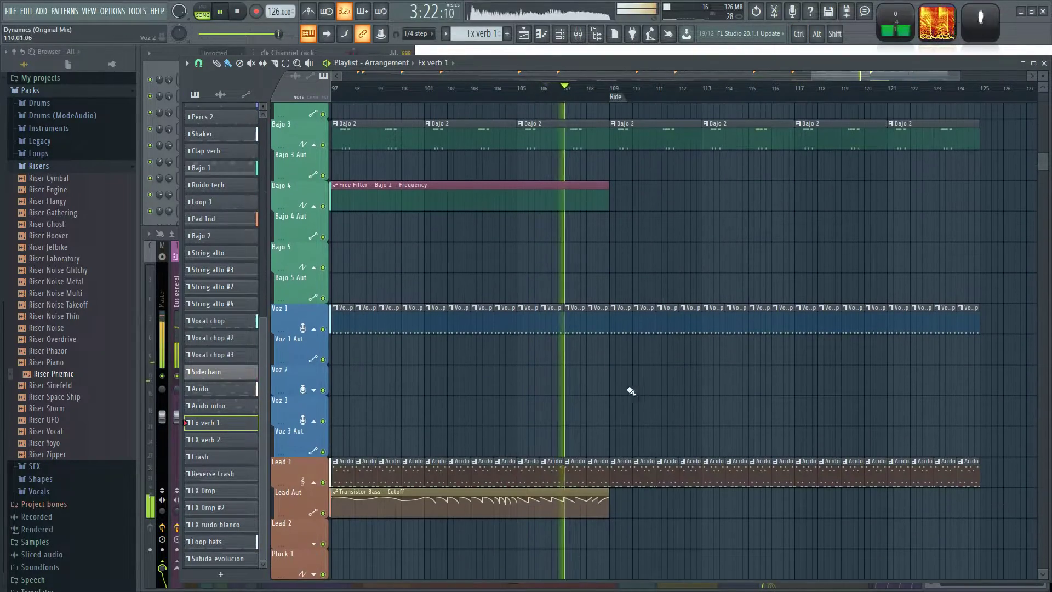
scroll(788, 336, "left", 5)
scroll(875, 279, "down", 2)
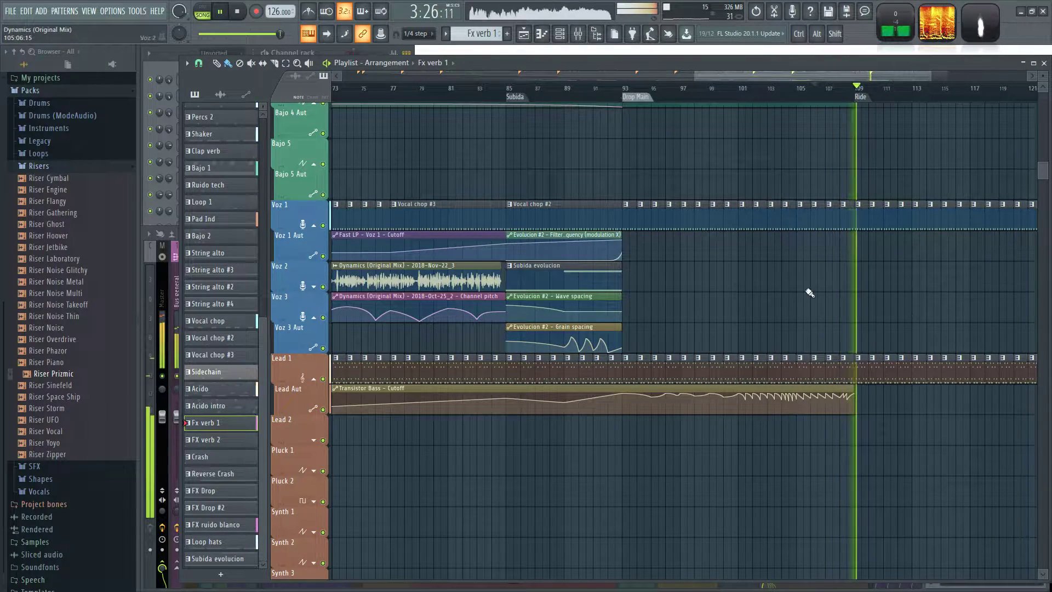
scroll(805, 293, "down", 2)
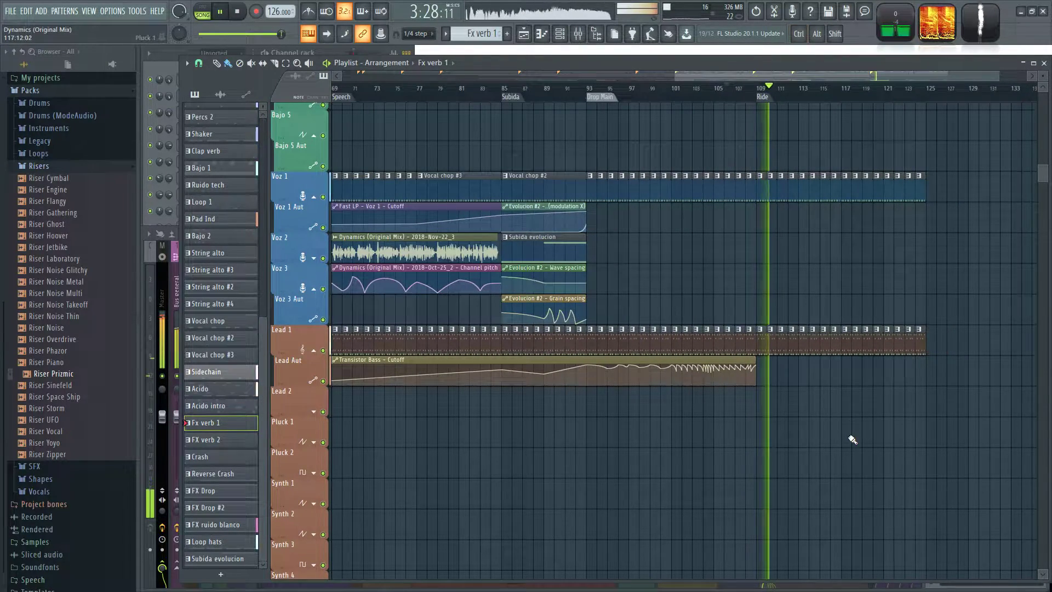
scroll(712, 376, "down", 3)
scroll(596, 264, "up", 2)
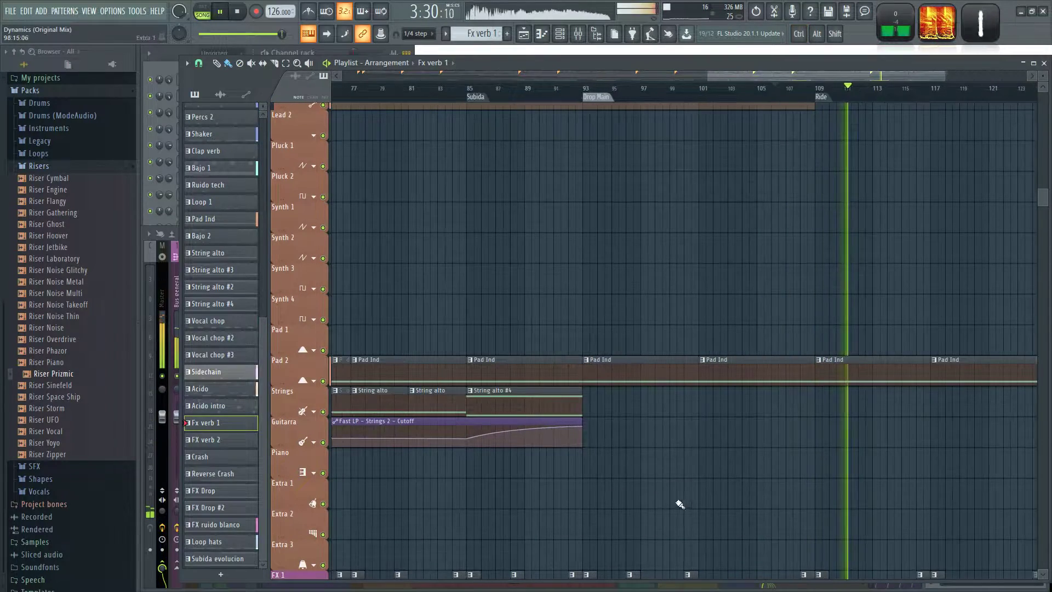
scroll(672, 499, "down", 3)
scroll(704, 376, "down", 4)
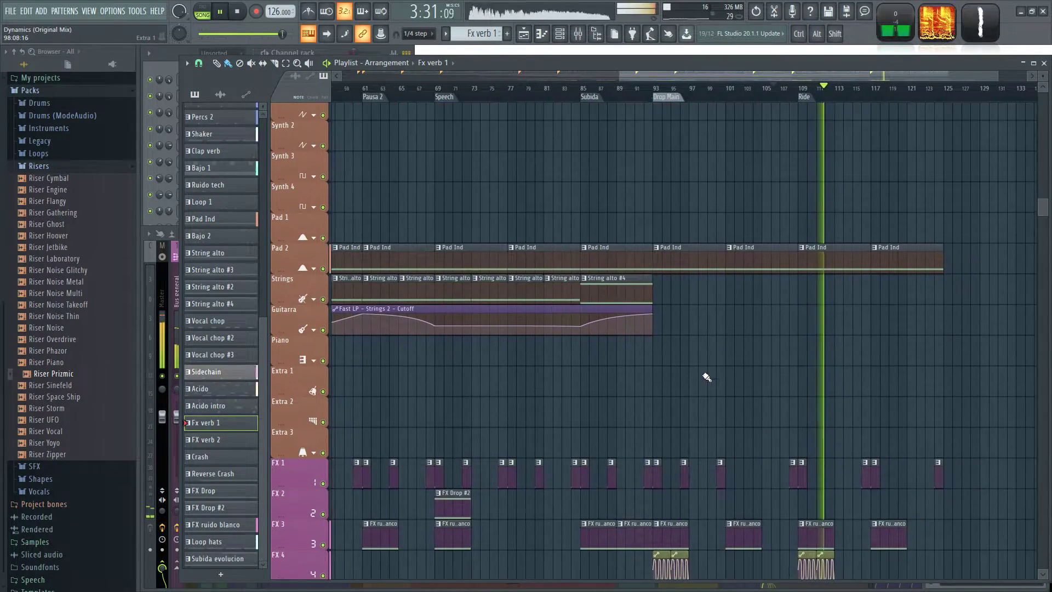
Add String alto clips on Strings at bars 93 and 97, and extend the Strings 2 cutoff automation to bar 101 with a falling curve.
left_click(585, 96)
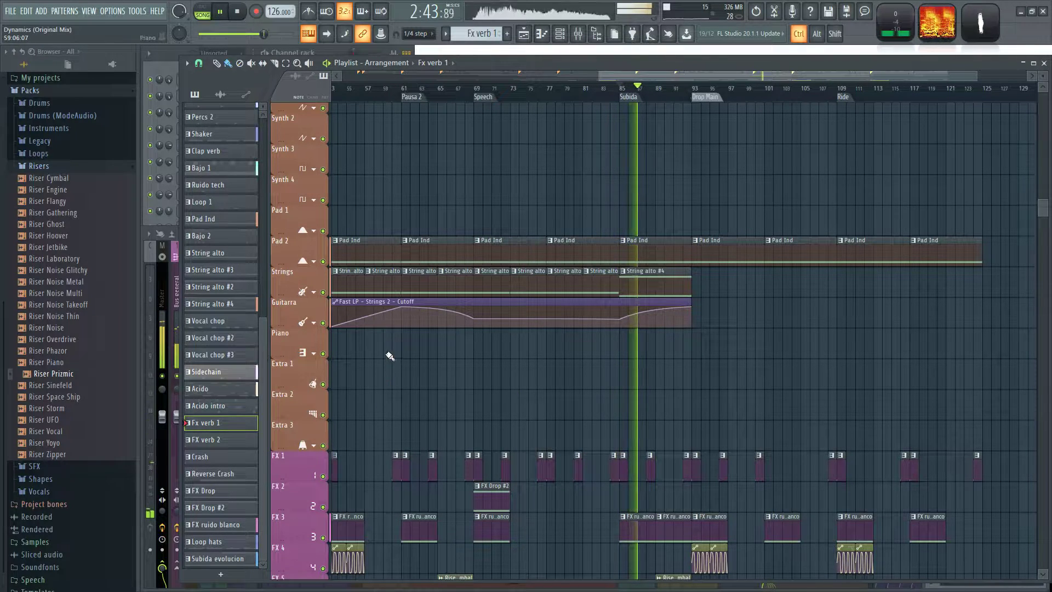
scroll(389, 358, "up", 2)
left_click(445, 286)
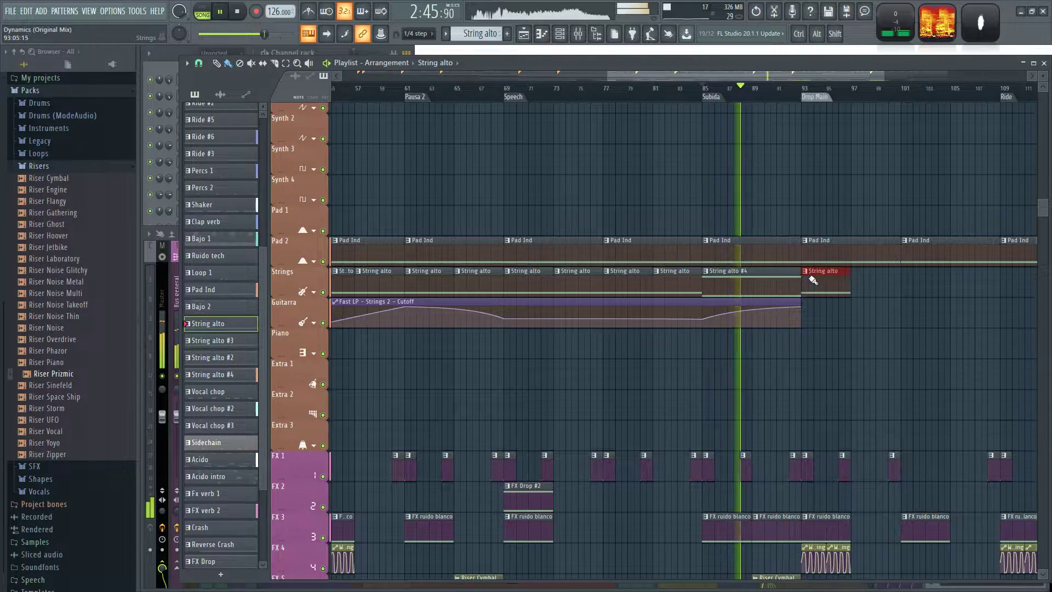
left_click_drag(811, 310, 858, 307)
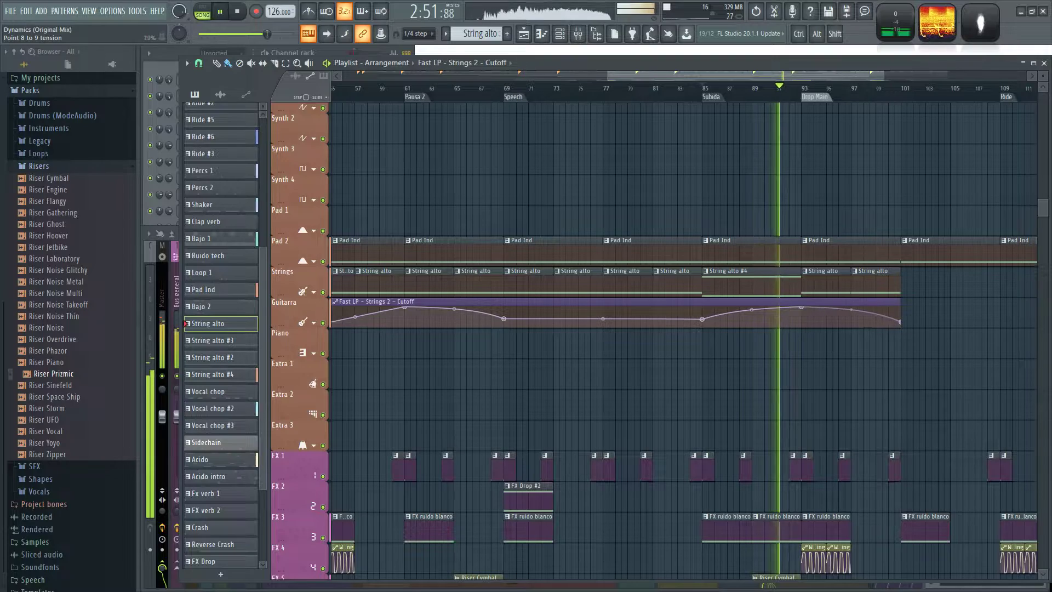
left_click_drag(902, 323, 904, 320)
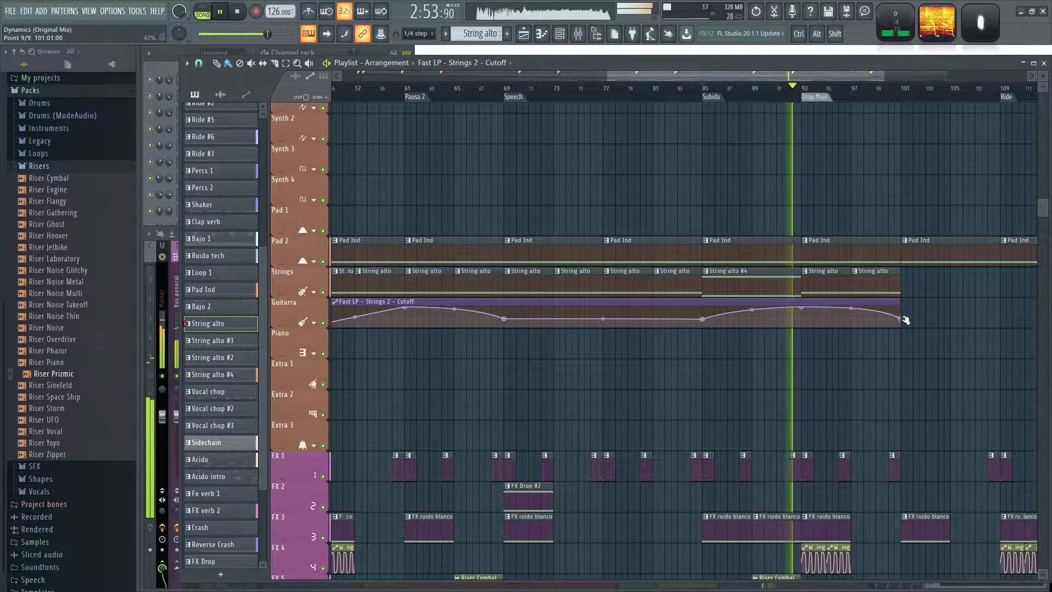
Play the entry into the Main drop from bar 92 to check the added strings and cutoff curve.
scroll(990, 356, "down", 3)
left_click_drag(1004, 381, 674, 364)
scroll(652, 363, "up", 4)
left_click_drag(845, 383, 700, 348)
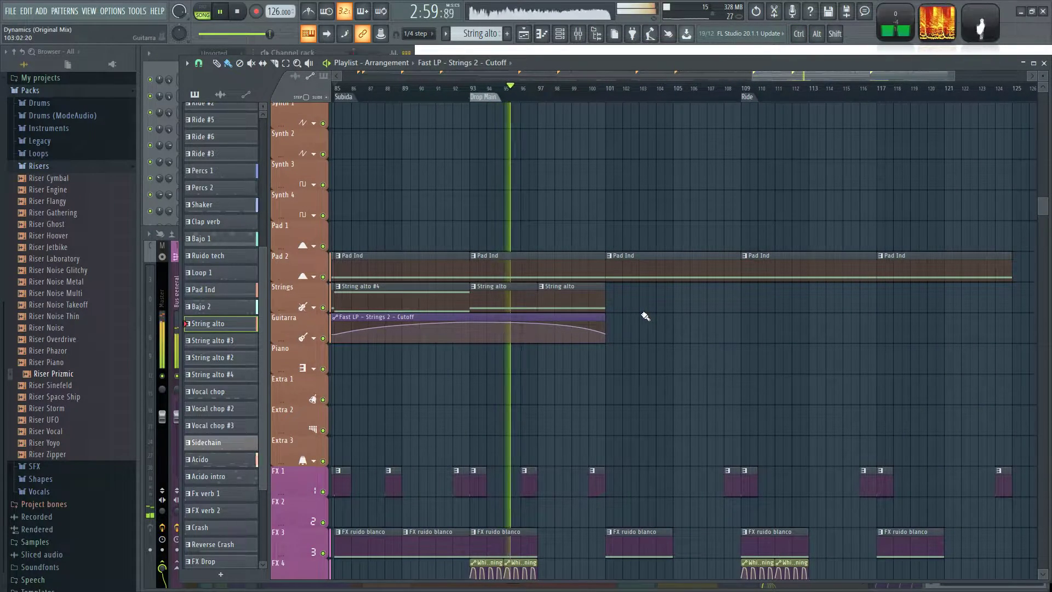
left_click(457, 94)
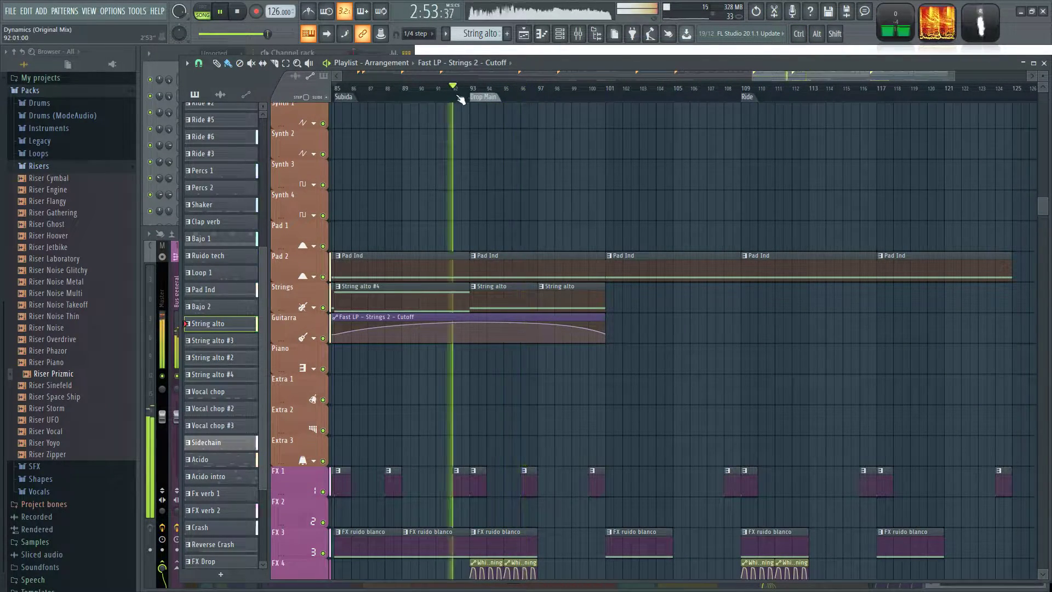
scroll(507, 359, "down", 2)
left_click_drag(497, 415, 717, 389)
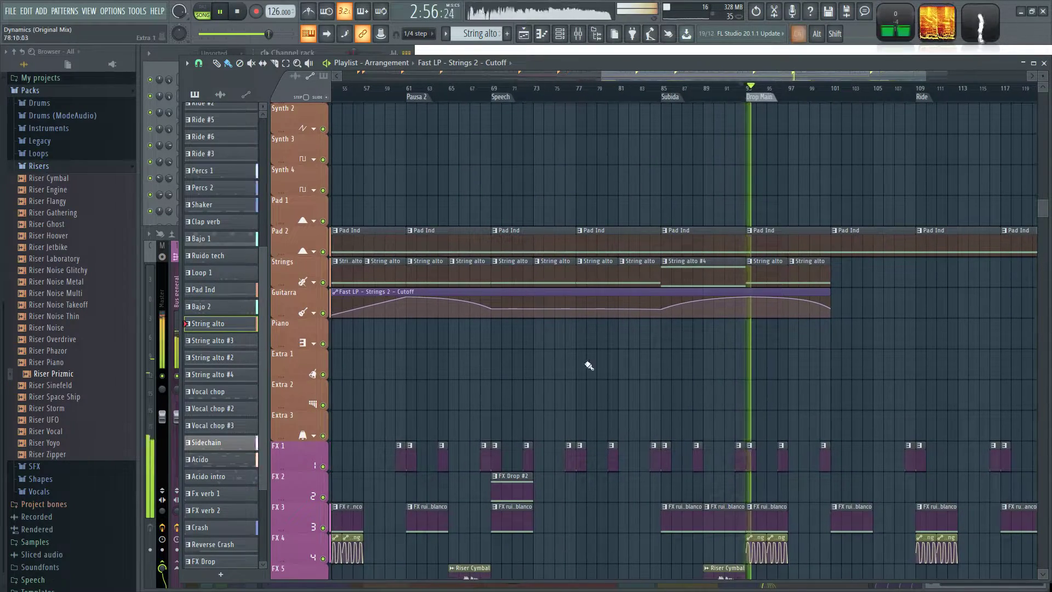
Audition the String alto and String alto #3 patterns in pattern mode and pick String alto #3 from the bar 45 clip.
scroll(468, 383, "down", 2)
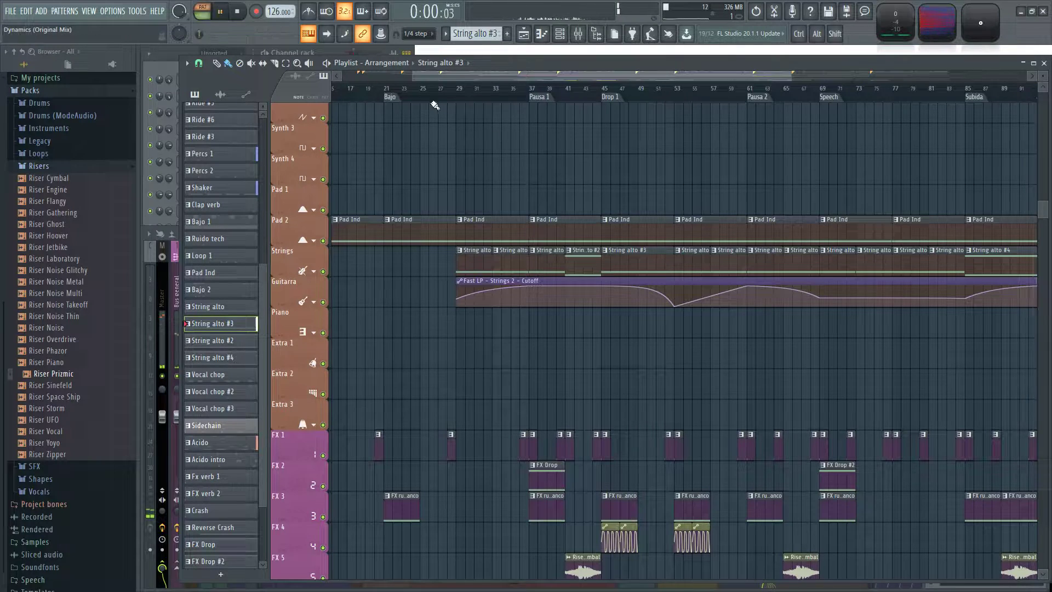
scroll(723, 323, "up", 2)
left_click(690, 261)
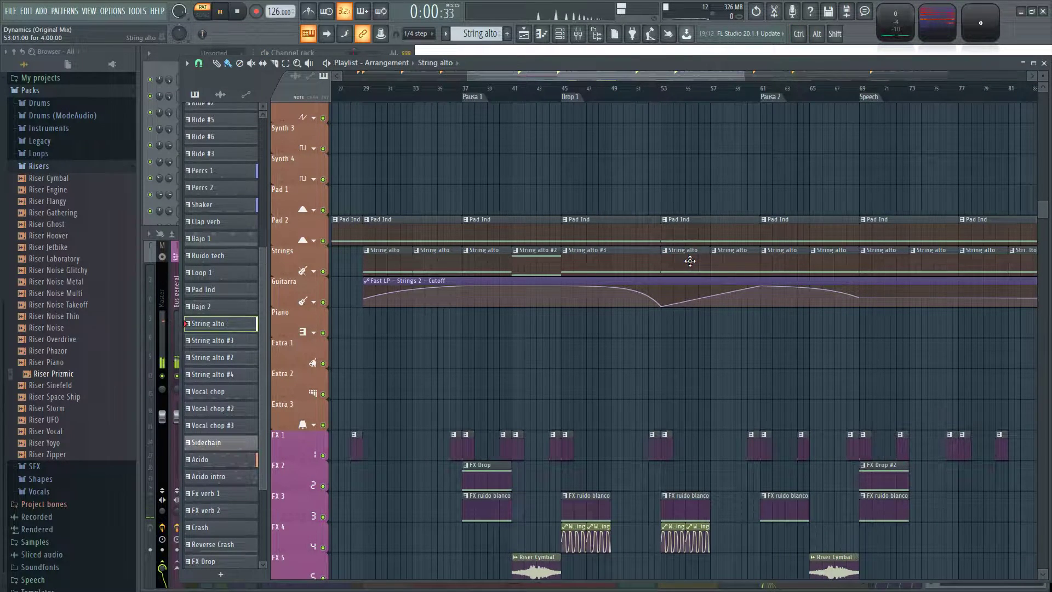
left_click(612, 263)
key("space")
scroll(799, 388, "down", 1)
left_click_drag(876, 394, 416, 359)
scroll(641, 324, "up", 3)
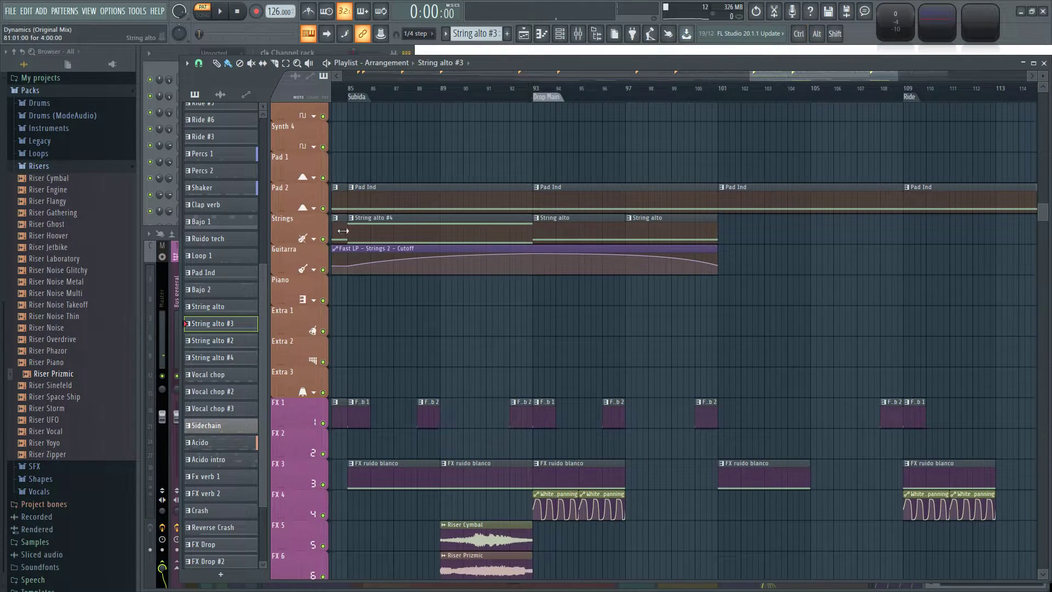
Solo the Strings and Guitarra tracks and play the song from just before bar 92.
left_click(325, 239, "ctrl")
left_click(324, 270)
left_click(509, 92)
key("space")
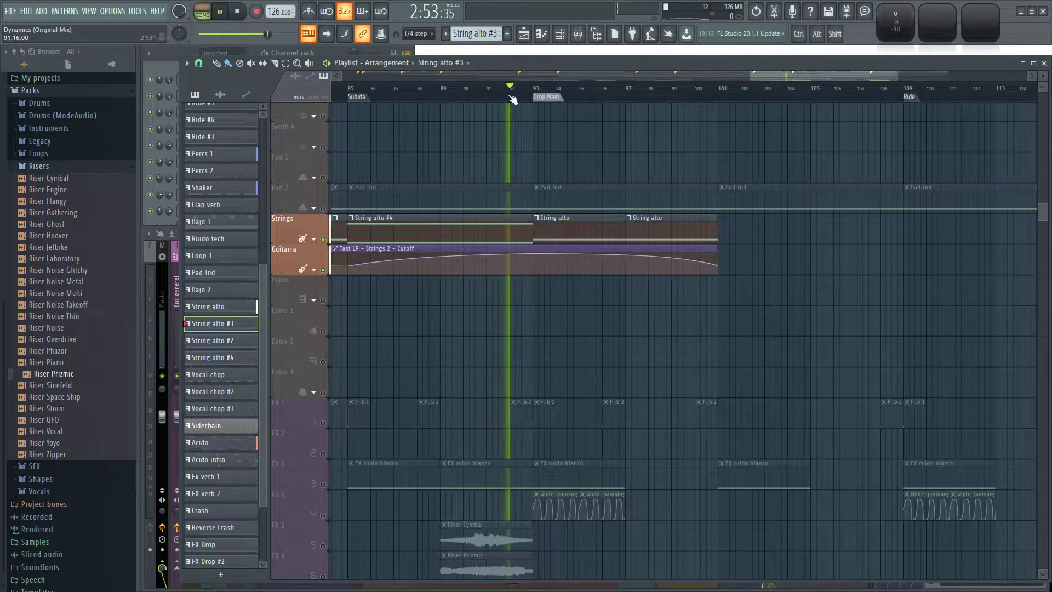
scroll(566, 357, "down", 4)
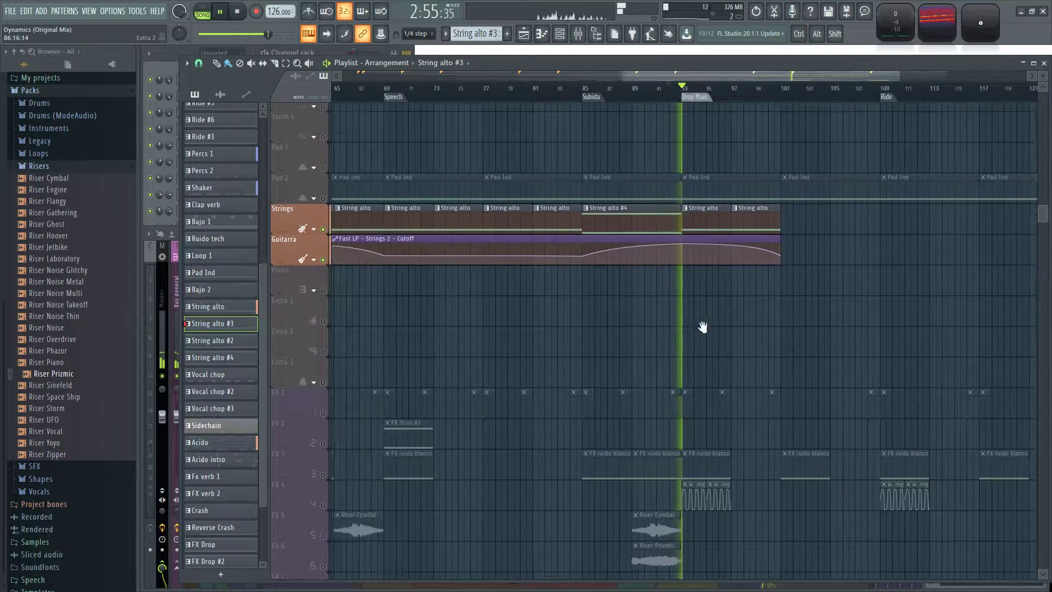
Replace the two String alto clips at bars 93 and 97 with one String alto #3 clip at bar 93 and listen to the soloed result.
key("space")
scroll(721, 191, "up", 3)
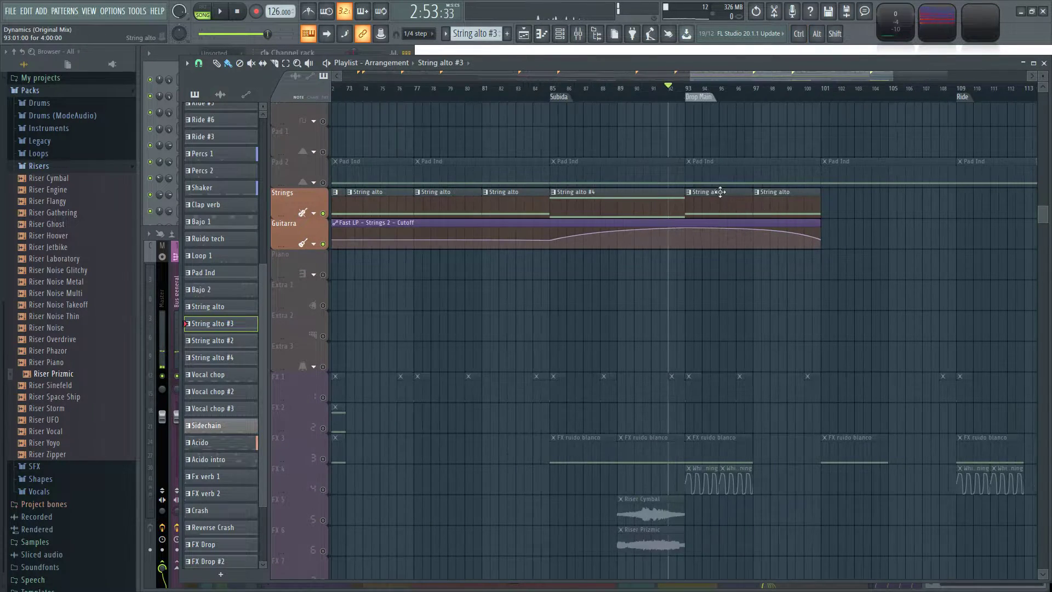
key("space")
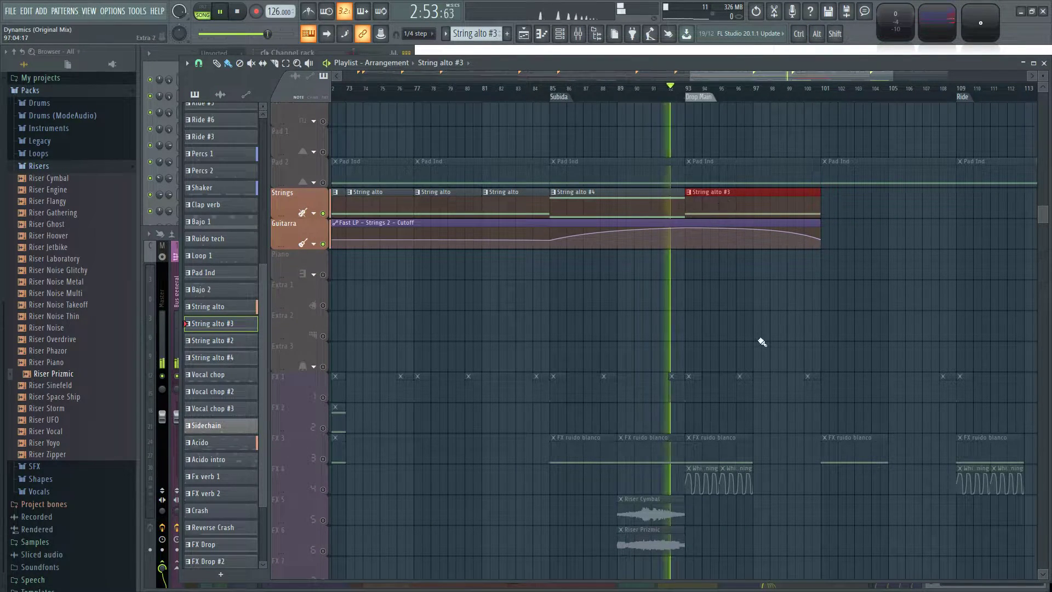
left_click_drag(777, 308, 736, 325)
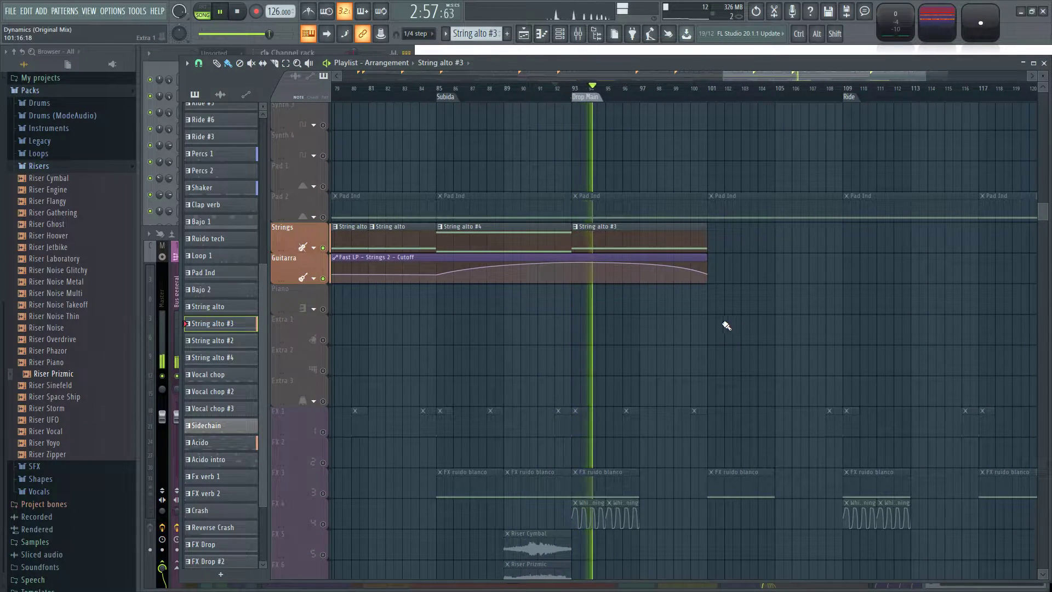
scroll(736, 328, "down", 3)
left_click_drag(783, 321, 822, 312)
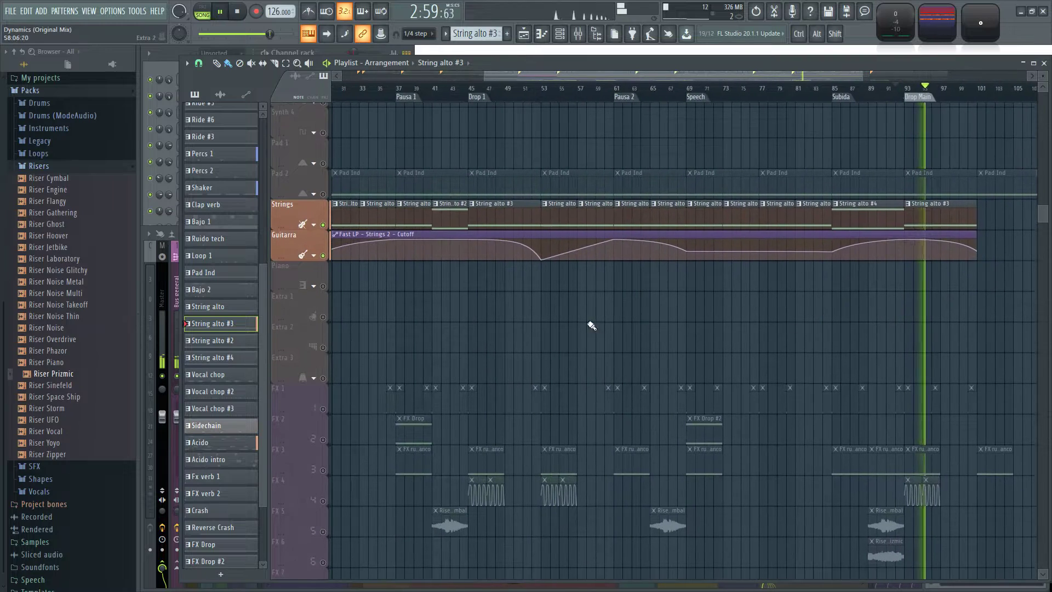
left_click_drag(601, 327, 725, 327)
left_click_drag(919, 348, 744, 339)
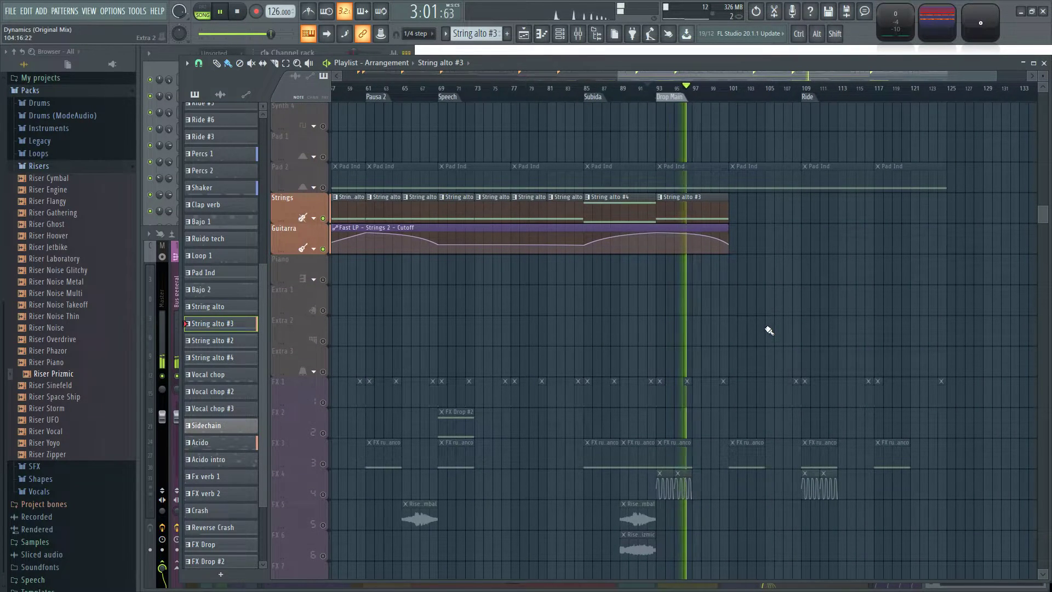
key("space")
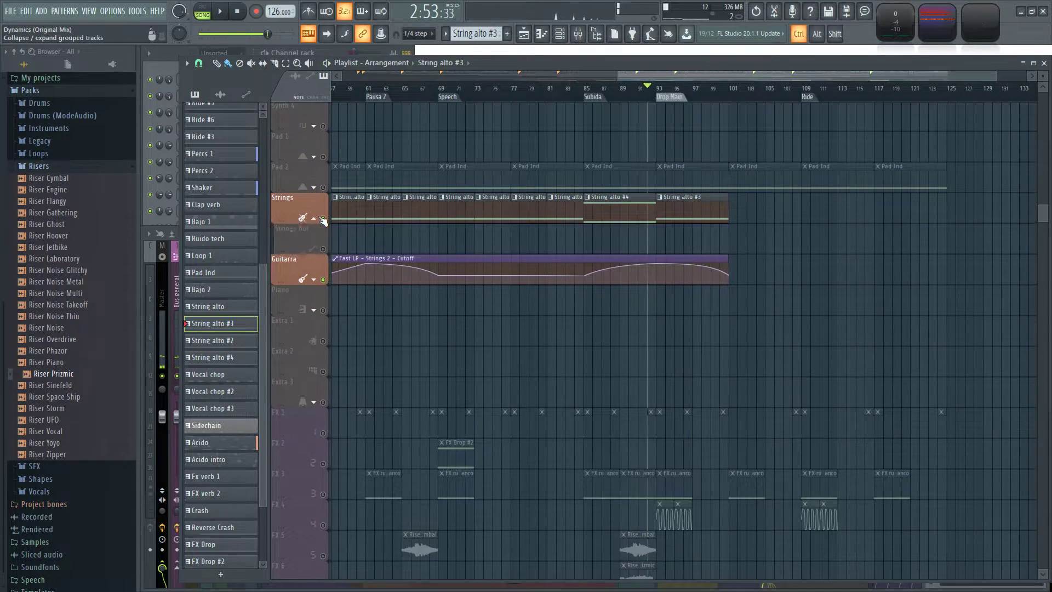
Turn off the solo so all tracks sound, and play the song from the Subida marker at bar 85.
left_click(323, 218, "ctrl")
left_click(322, 218, "ctrl")
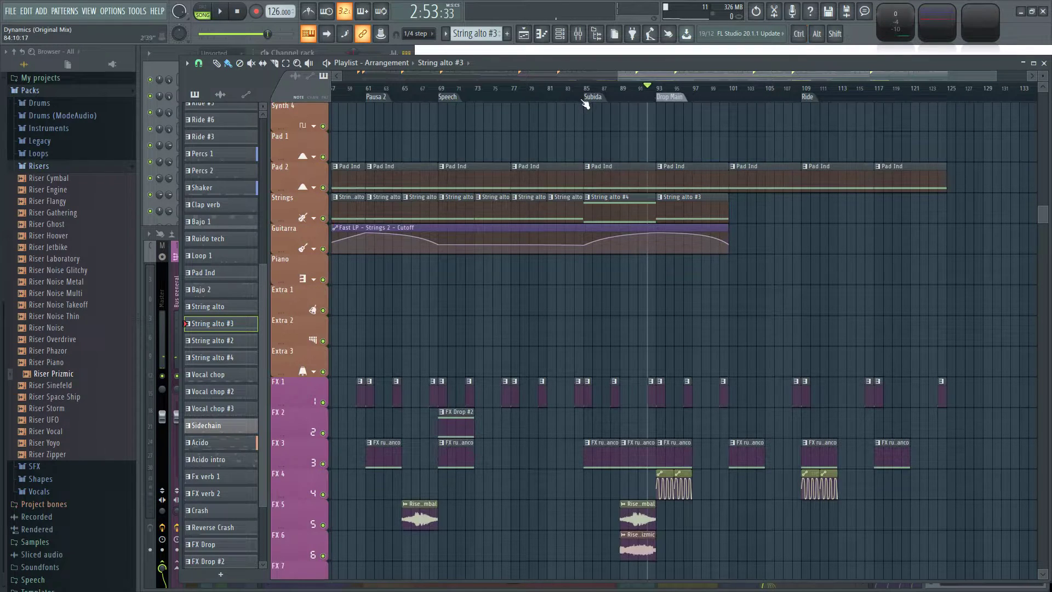
left_click(585, 88)
key("space")
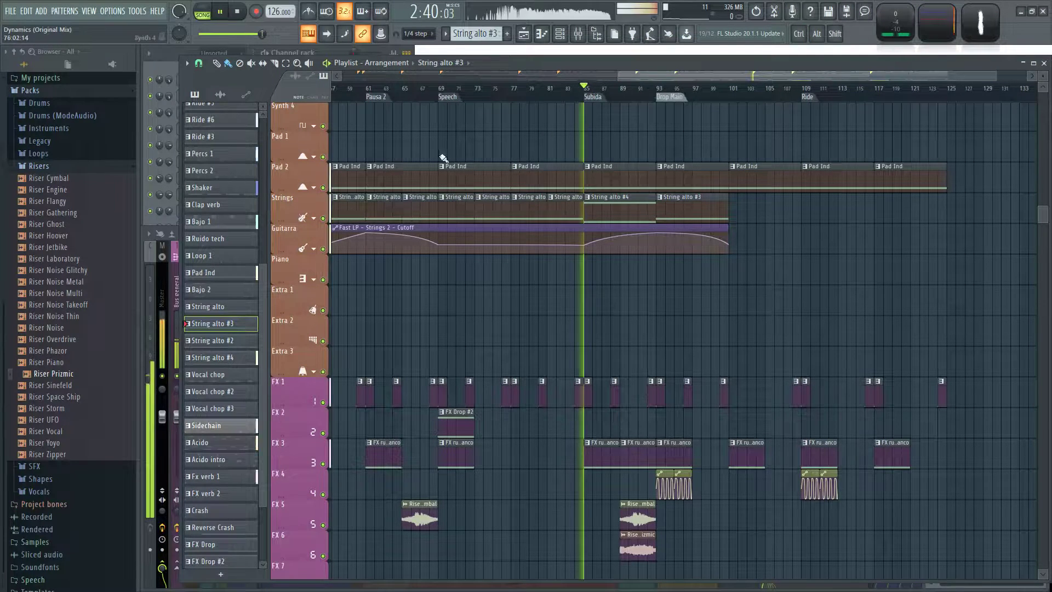
Expand the Strings track group and move the Fast LP - Strings 2 - Cutoff automation clip from Guitarra to Strings Aut.
left_click(315, 220)
scroll(526, 239, "down", 3)
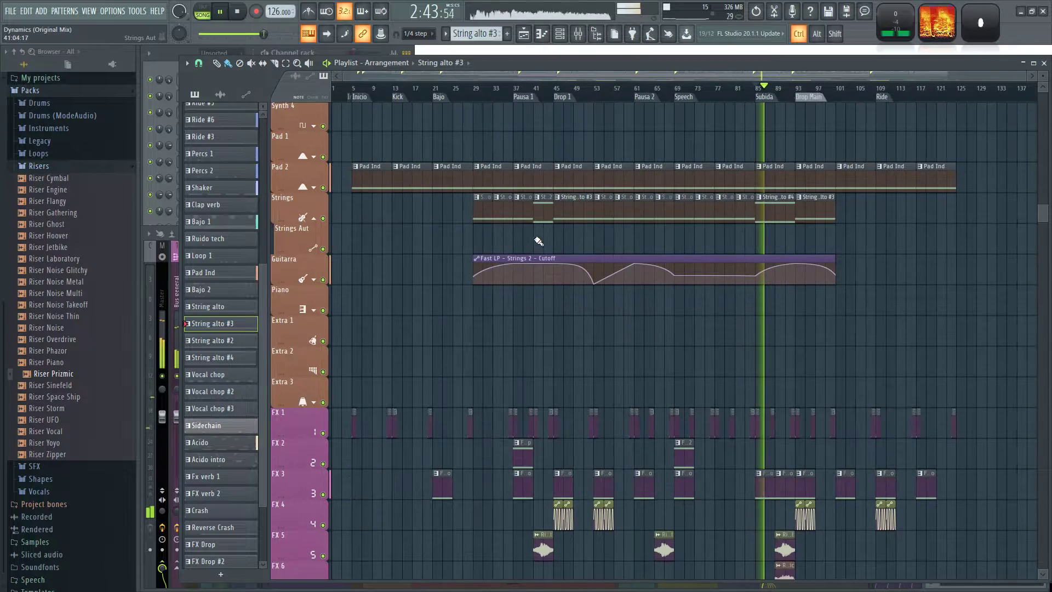
scroll(543, 250, "up", 2)
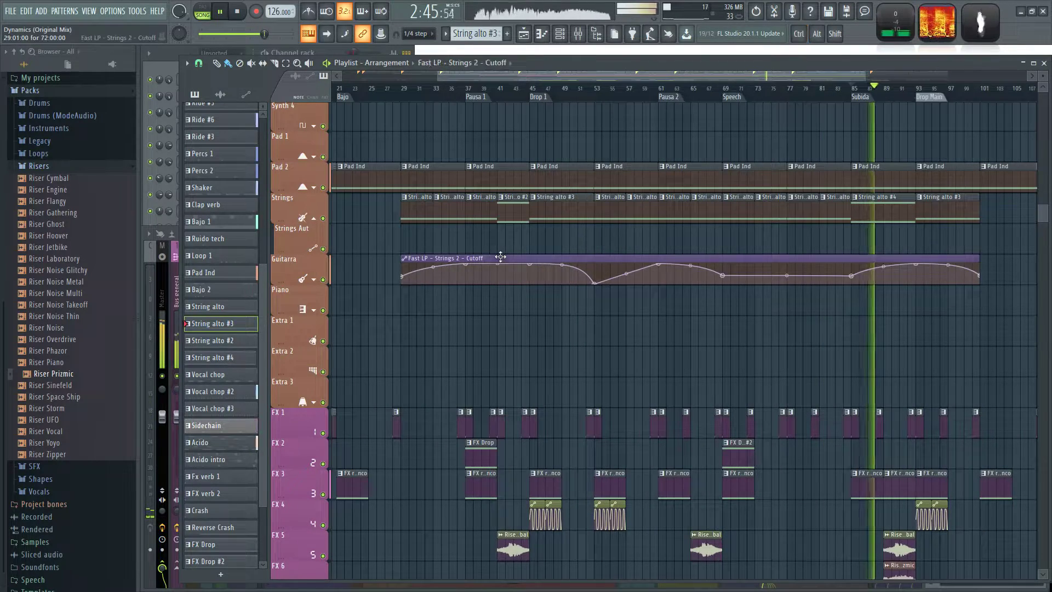
left_click_drag(501, 257, 500, 226)
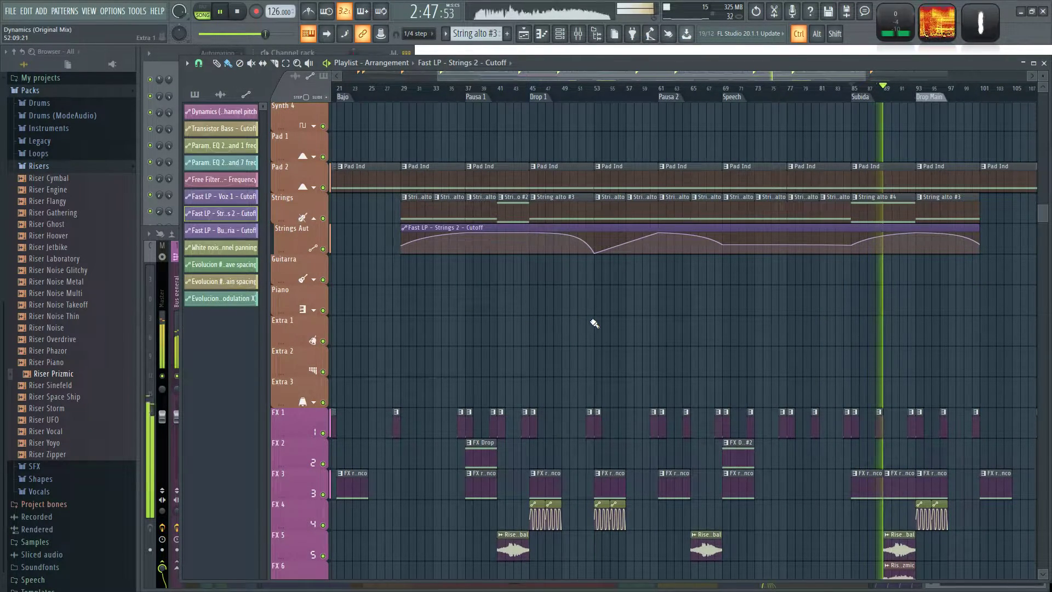
Collapse the empty Piano, Extra 1, Extra 2 and Extra 3 tracks to minimal height.
scroll(603, 324, "down", 2)
scroll(787, 349, "up", 2)
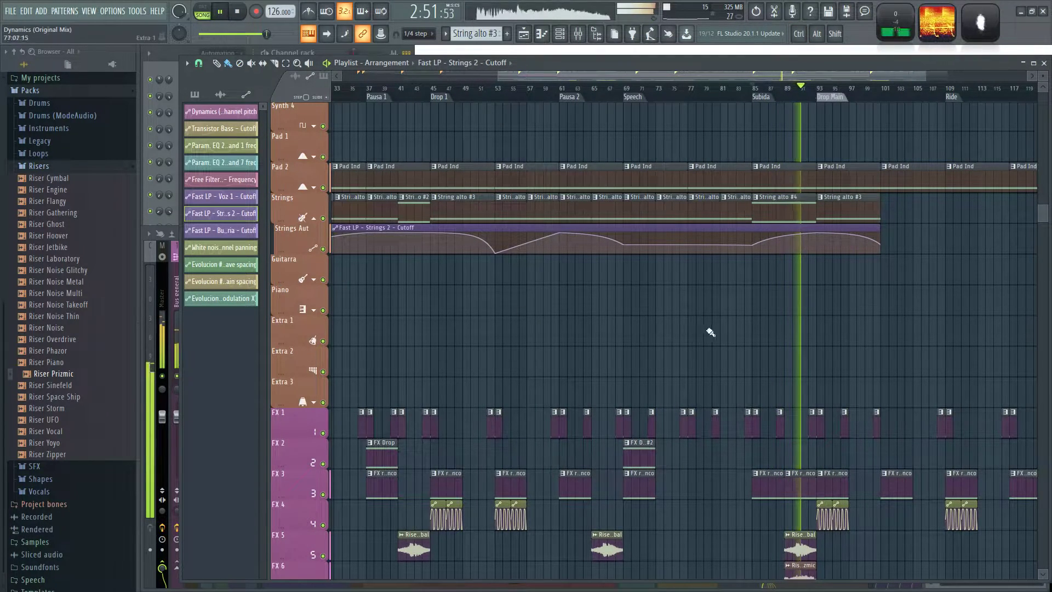
scroll(749, 333, "down", 2)
left_click(279, 310)
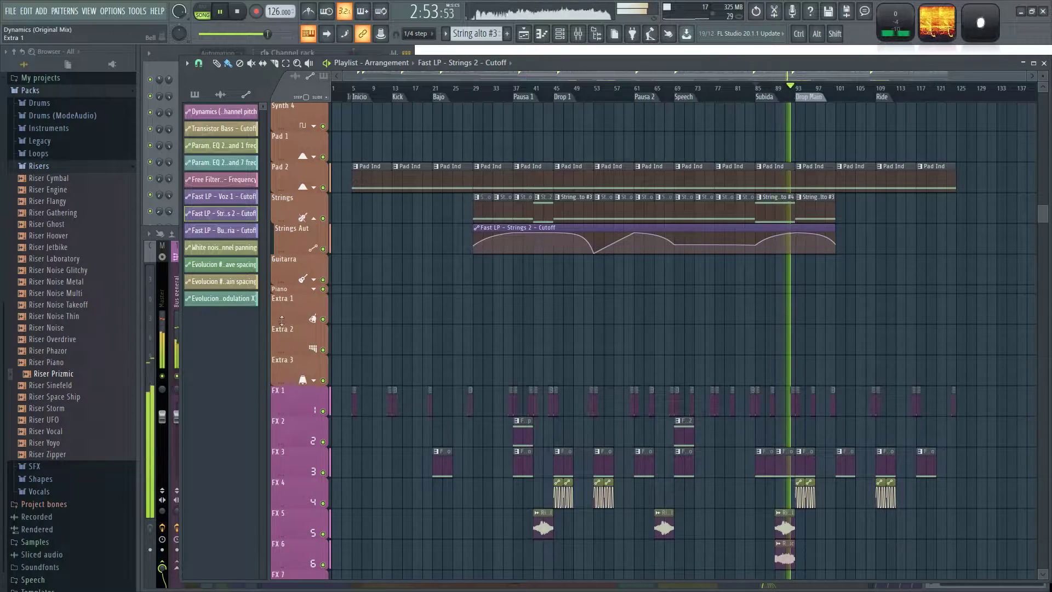
left_click(280, 328)
left_click(280, 331)
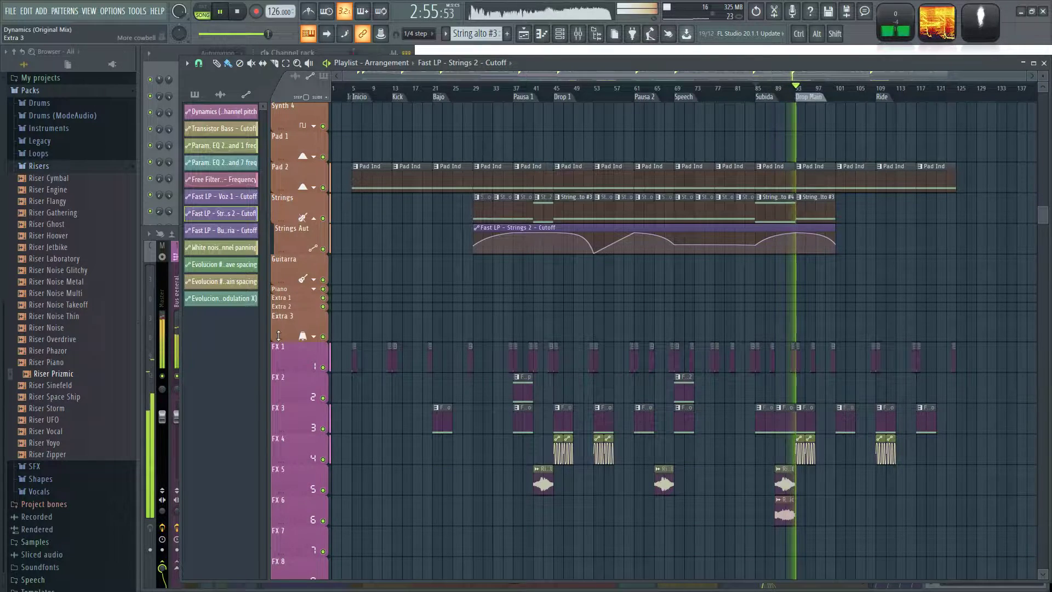
left_click(279, 336)
Fill the Strings track with four String alto clips from the Ride marker at bar 109 up to bar 125.
scroll(822, 281, "up", 5)
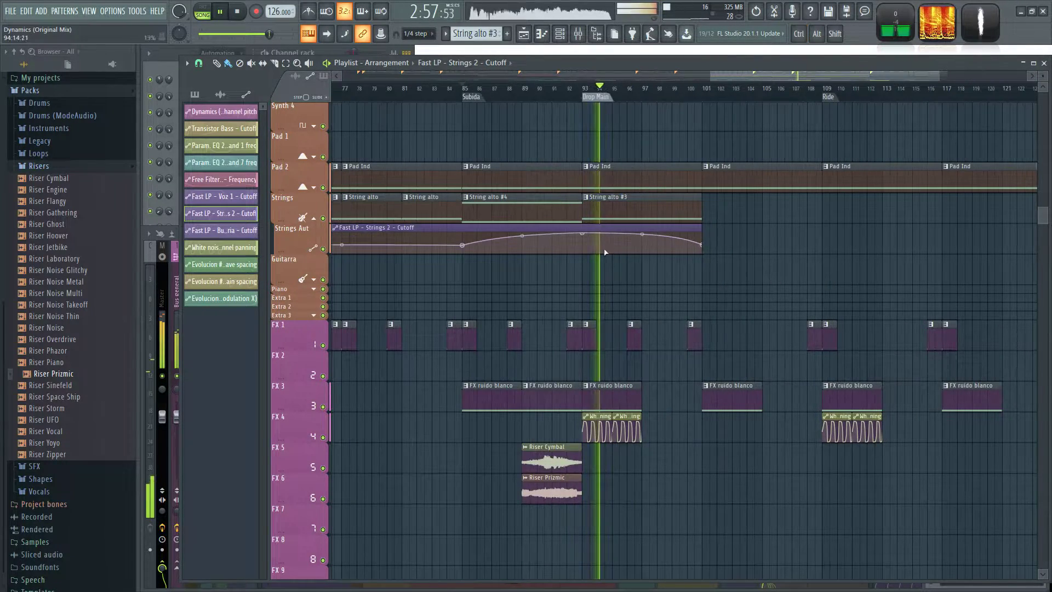
scroll(652, 296, "up", 2)
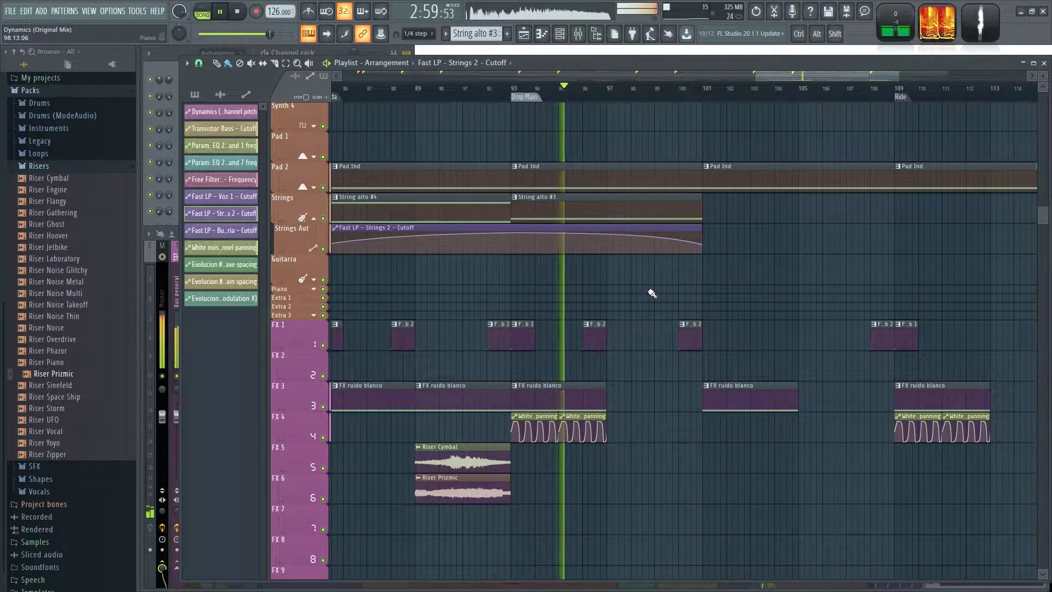
left_click_drag(833, 273, 740, 284)
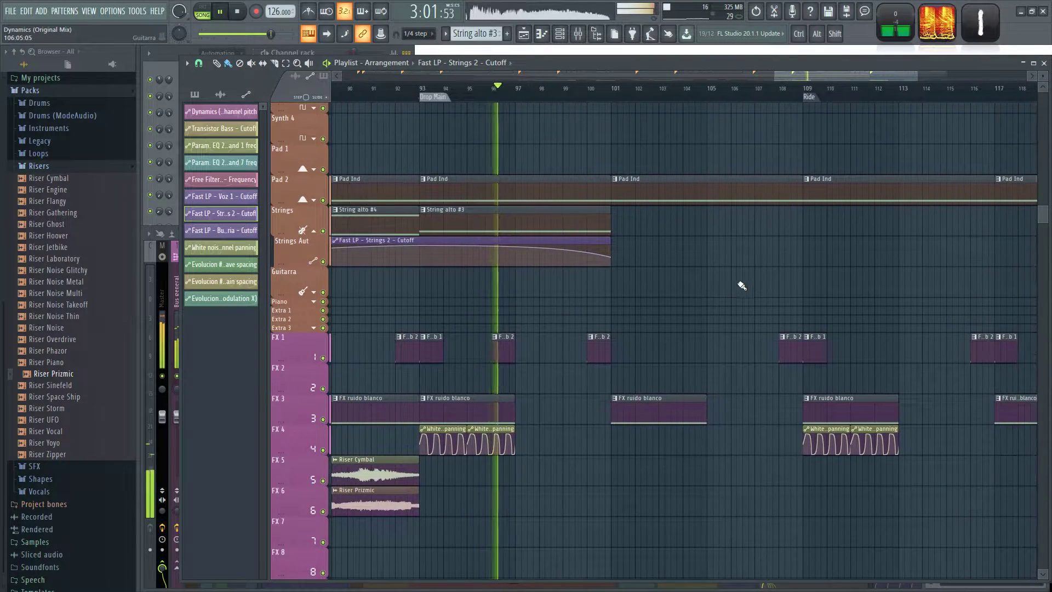
scroll(744, 281, "down", 3)
scroll(482, 281, "down", 2)
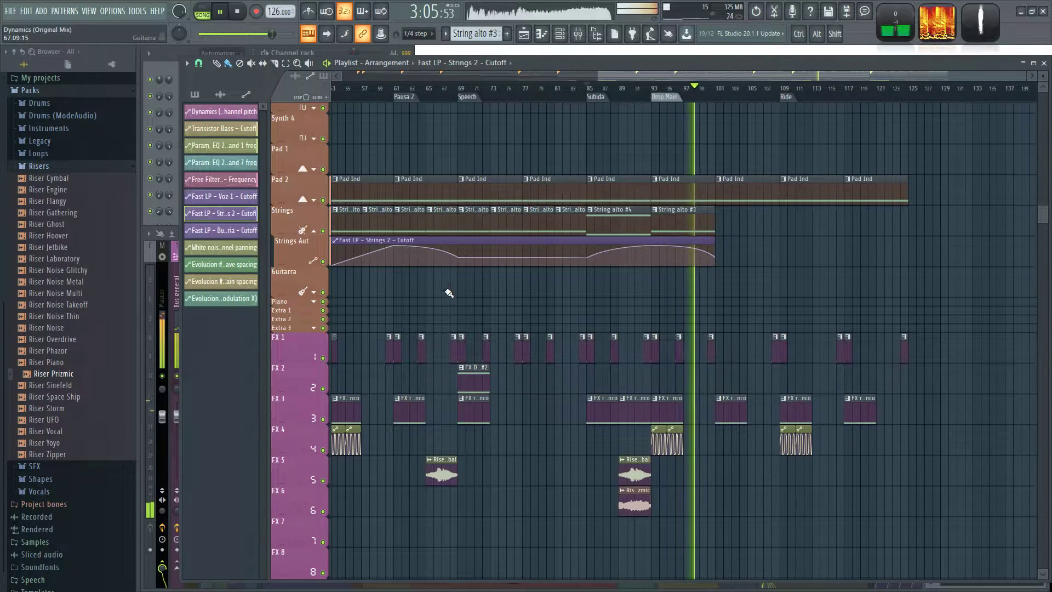
left_click_drag(450, 299, 656, 286)
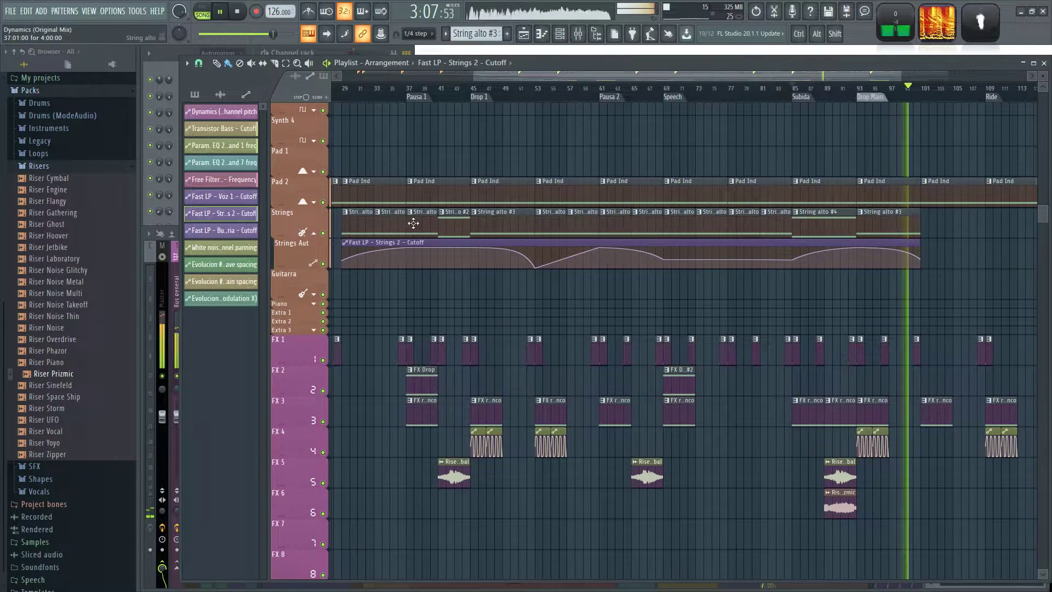
left_click_drag(446, 289, 490, 296)
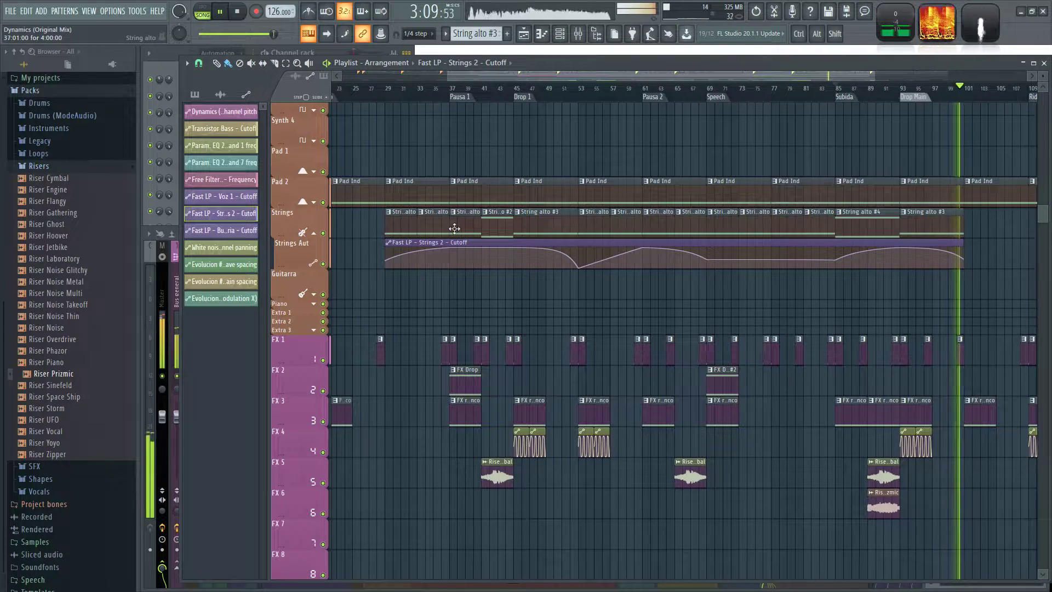
left_click(463, 224)
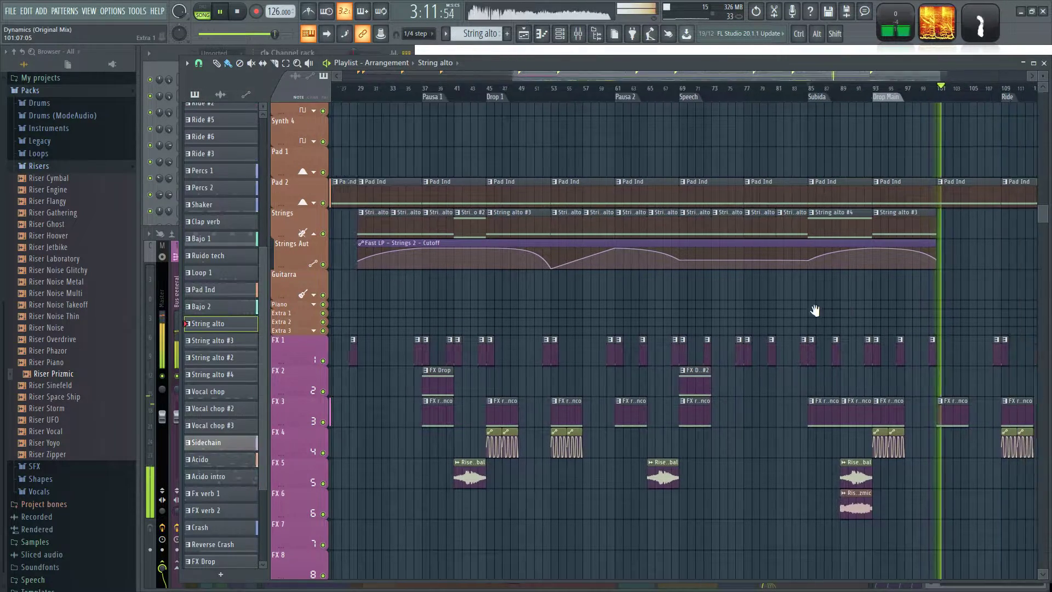
left_click_drag(590, 230, 627, 229)
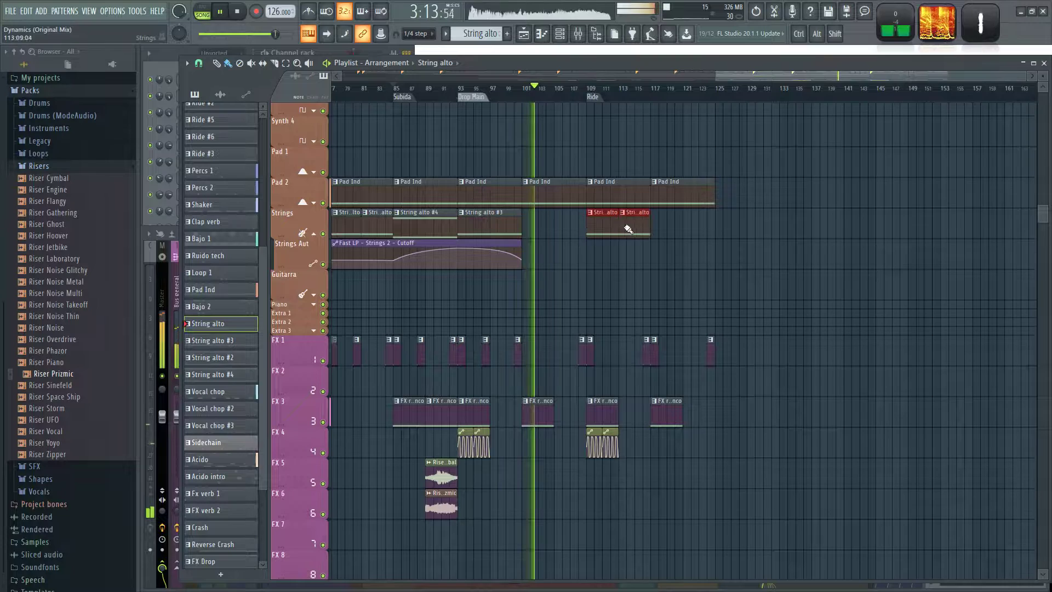
Extend the Fast LP - Strings 2 - Cutoff automation clip to bar 125 and add a point at bar 117 so the curve rises.
left_click_drag(522, 247, 655, 245)
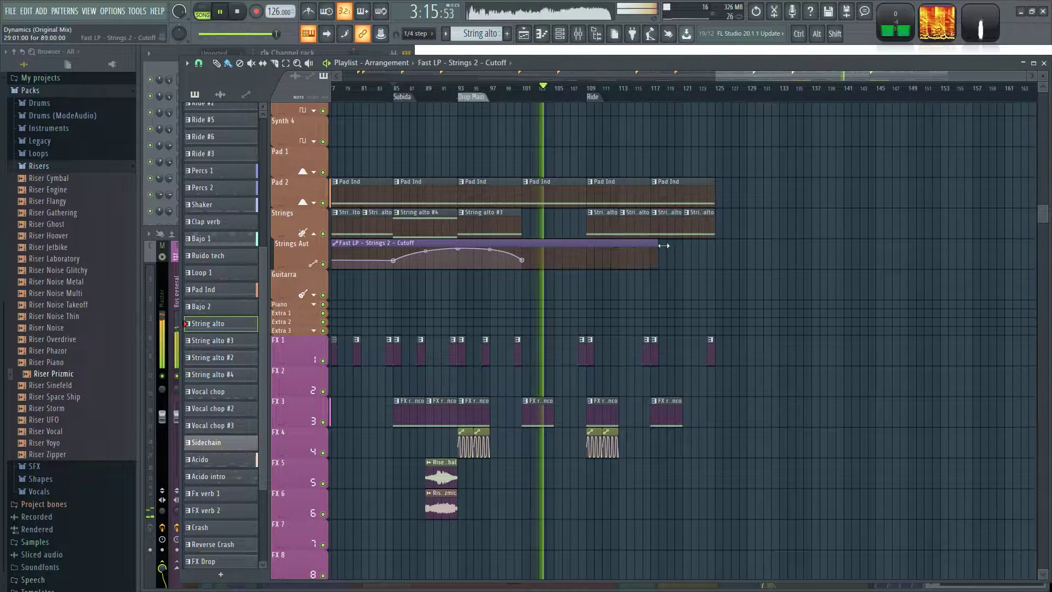
right_click(652, 253)
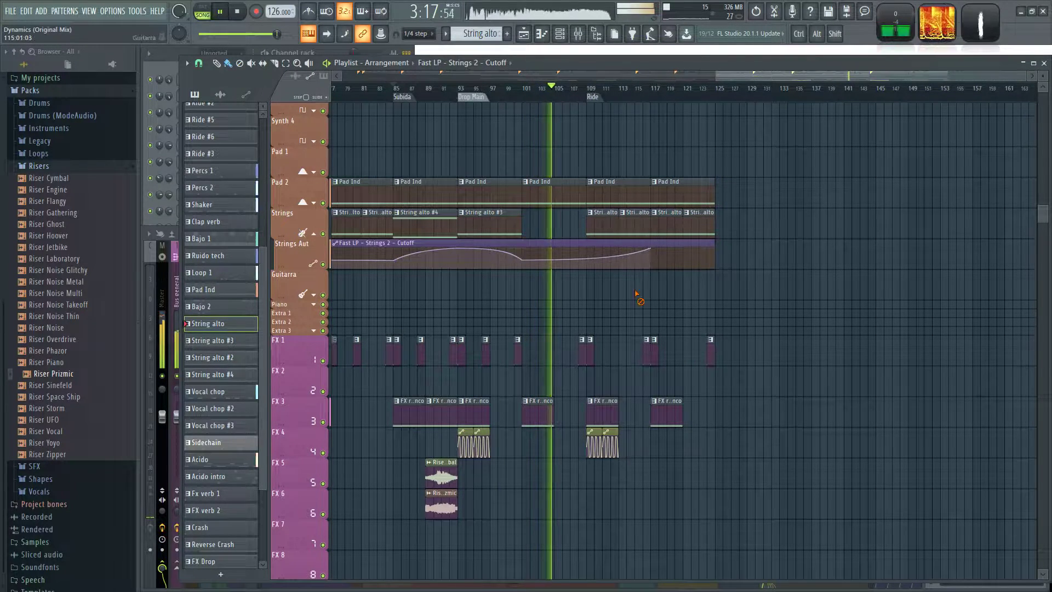
Replace the last String alto clip at bar 121 of the Strings track with String alto #2.
scroll(638, 293, "down", 3)
left_click(517, 214)
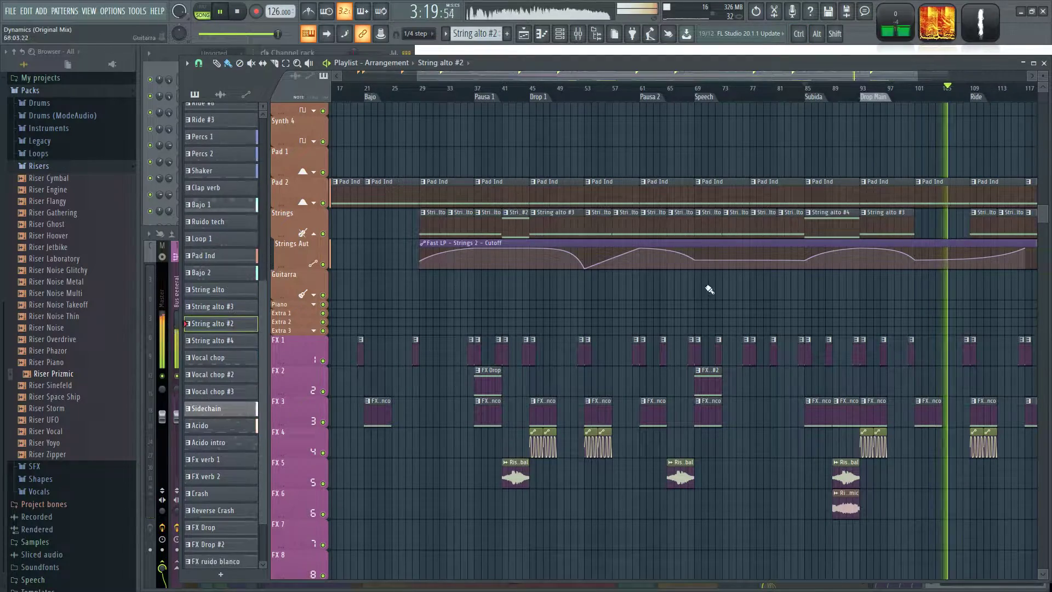
scroll(799, 304, "down", 1)
left_click_drag(926, 326, 663, 307)
scroll(793, 303, "up", 3)
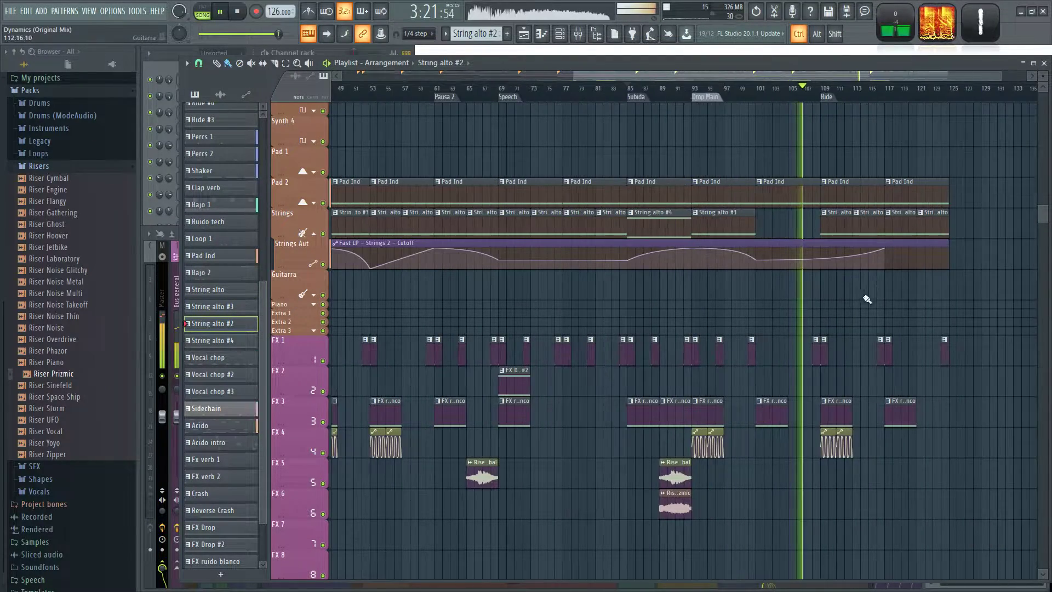
left_click_drag(936, 304, 634, 324)
right_click(625, 234)
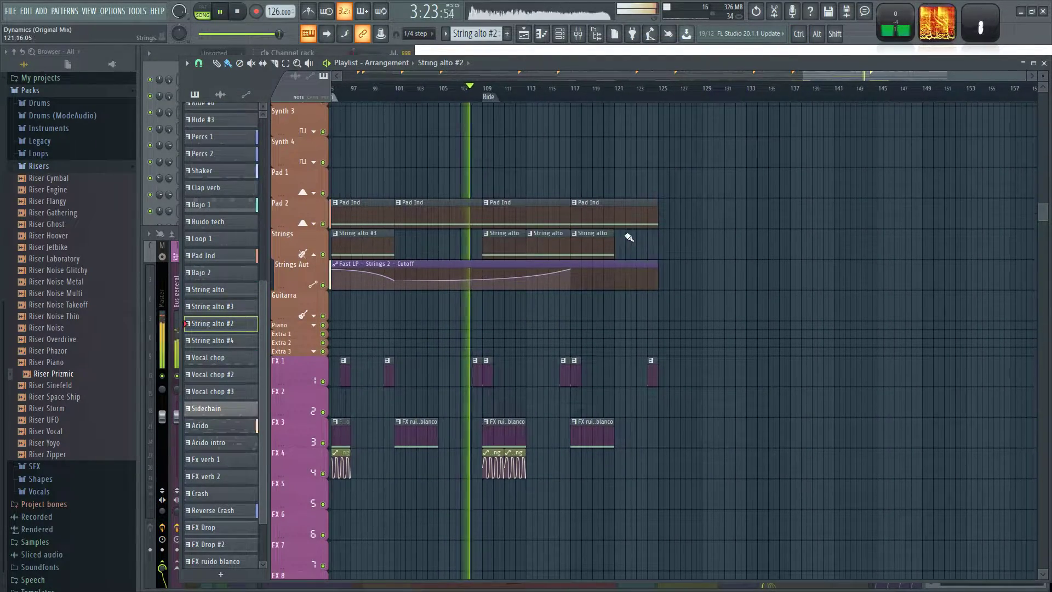
left_click(623, 237)
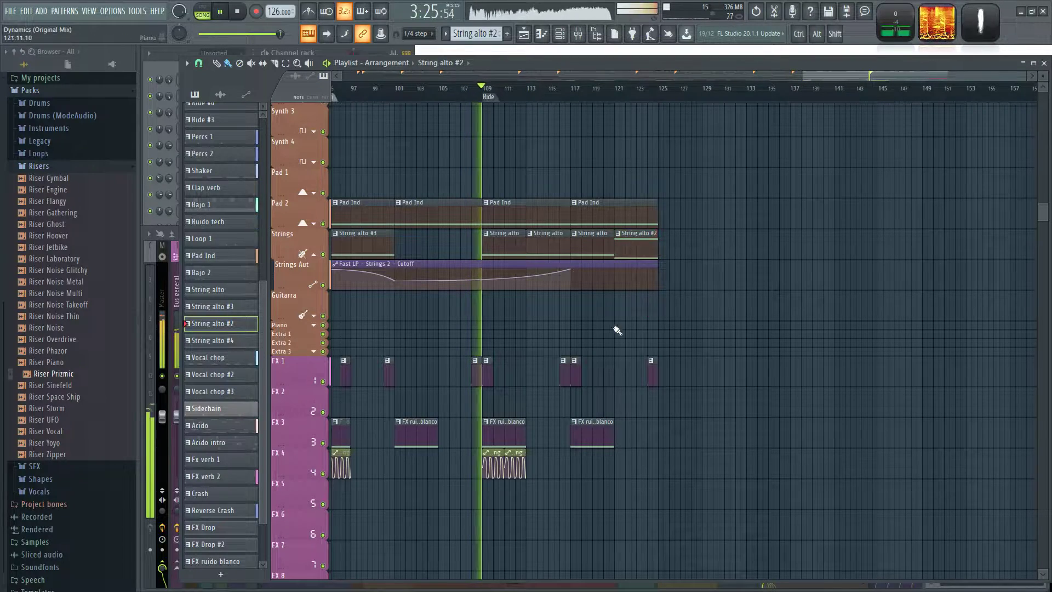
Place a loop at the Drop 1 marker at bar 45 on the timeline.
scroll(646, 315, "down", 2)
scroll(745, 312, "down", 1)
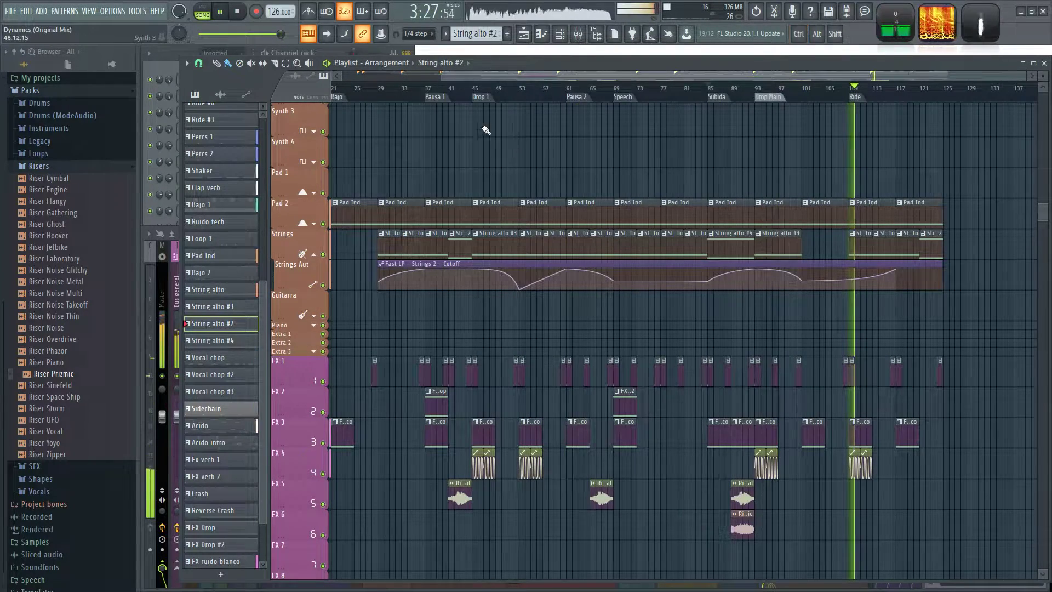
scroll(525, 148, "left", 2)
right_click(596, 97)
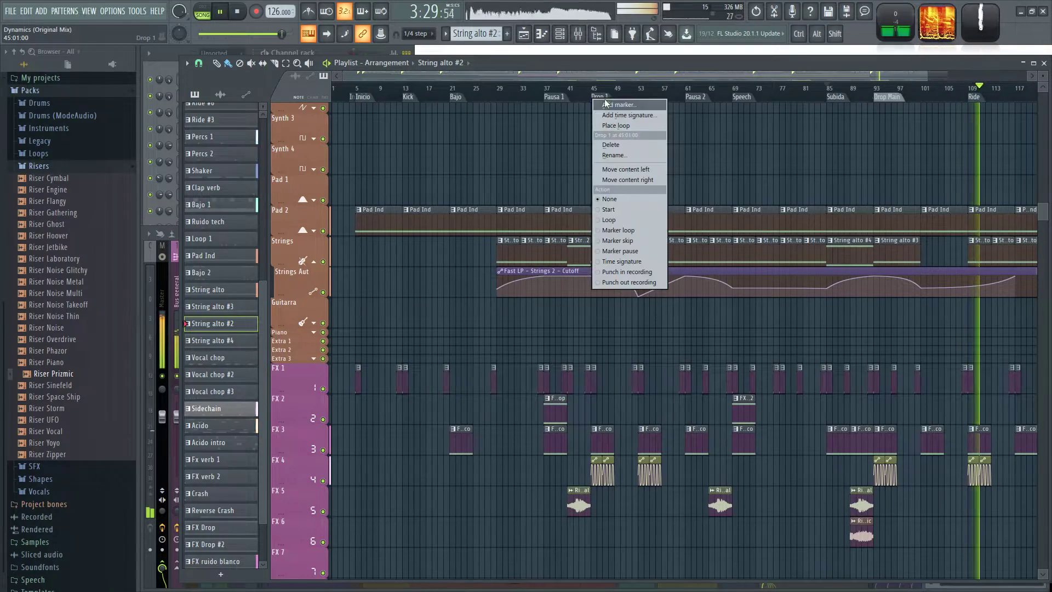
left_click(612, 126)
Place a second Transistor Bass - Cutoff automation clip on the Lead 2 track, spanning bar 61 to bar 125.
scroll(434, 300, "up", 6)
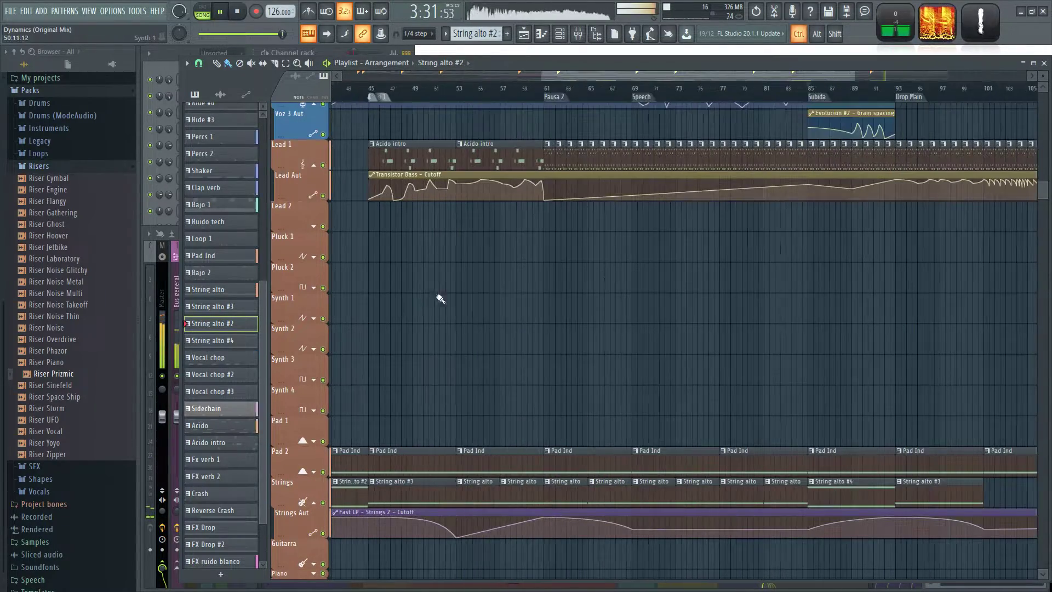
scroll(926, 296, "up", 2)
left_click_drag(754, 308, 490, 362)
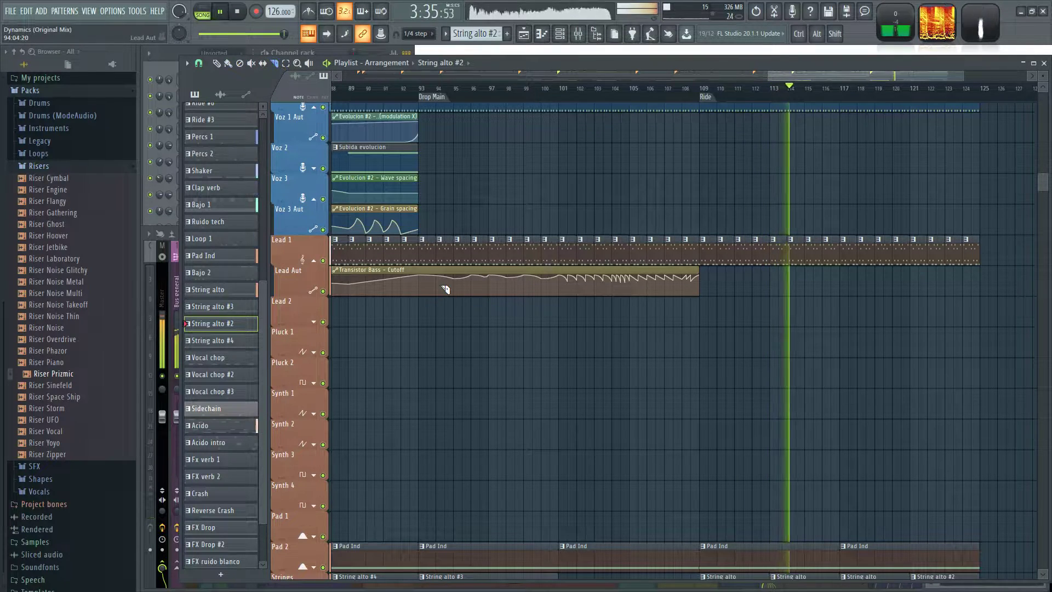
left_click(217, 63)
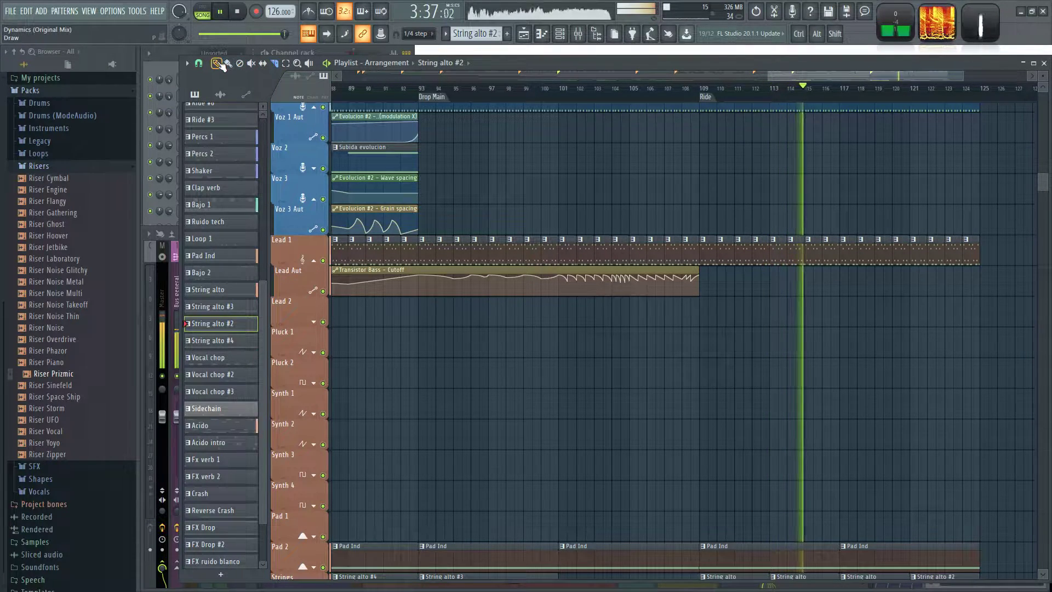
left_click(447, 270)
scroll(515, 344, "down", 3)
left_click(560, 311)
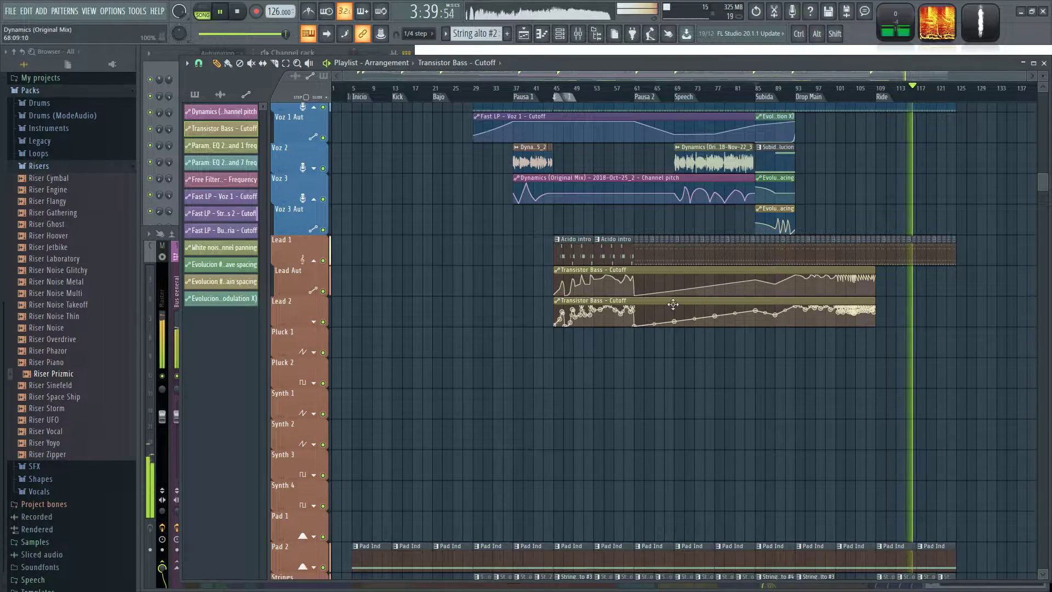
left_click_drag(674, 304, 754, 302)
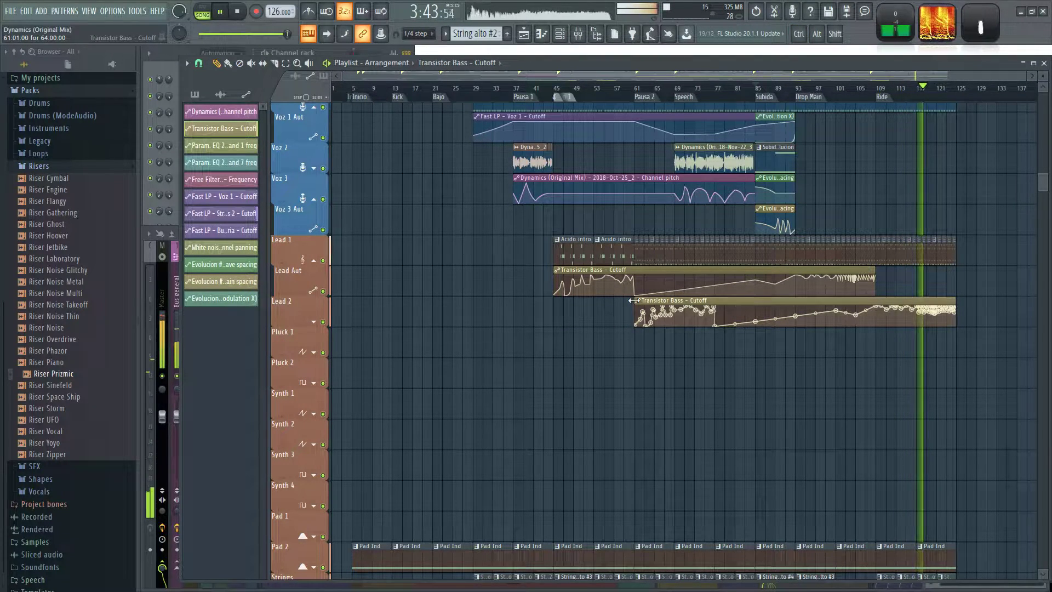
Trim the start of the second Transistor Bass - Cutoff clip to bar 109 and move it up to Lead Aut.
left_click_drag(634, 300, 830, 323)
scroll(1015, 392, "up", 5)
left_click_drag(507, 300, 508, 263)
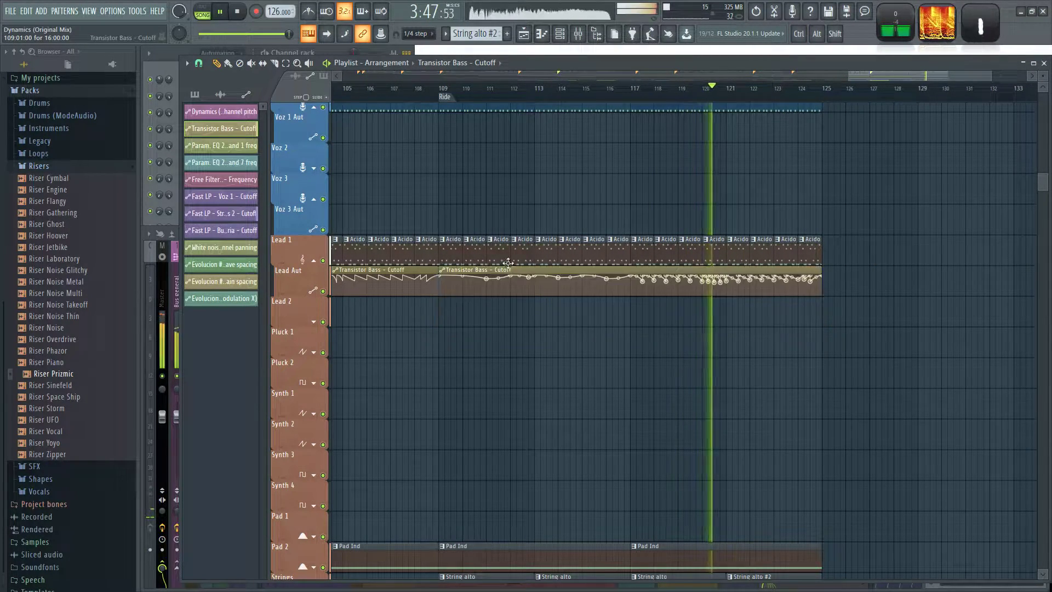
Listen to the Ride section until its end while reviewing the tracks, and stop playback.
scroll(699, 366, "down", 2)
scroll(780, 375, "up", 2)
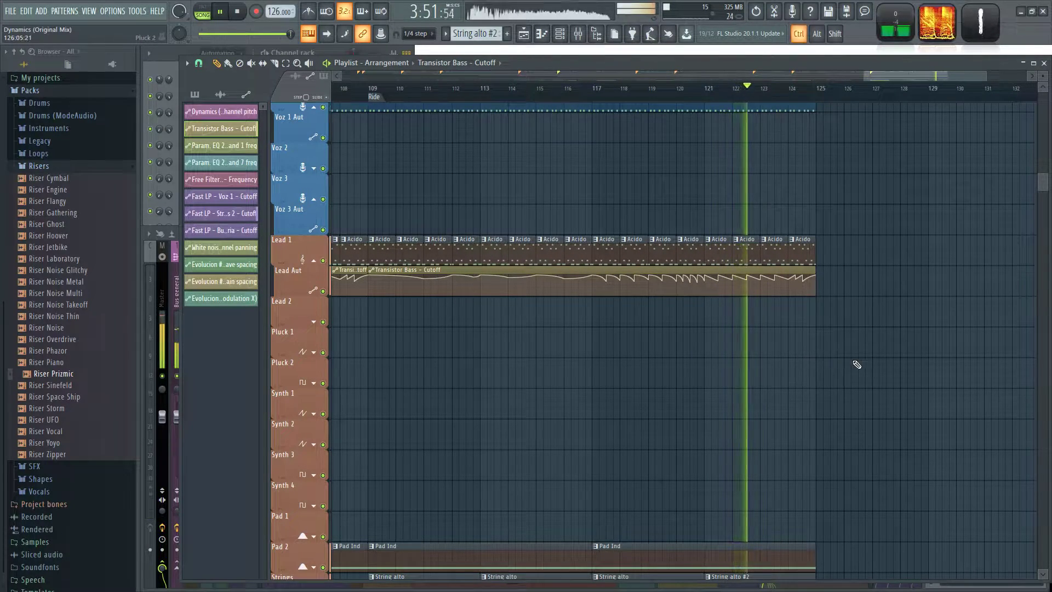
scroll(846, 362, "up", 1)
scroll(646, 365, "down", 3)
scroll(601, 389, "up", 5)
scroll(572, 406, "up", 8)
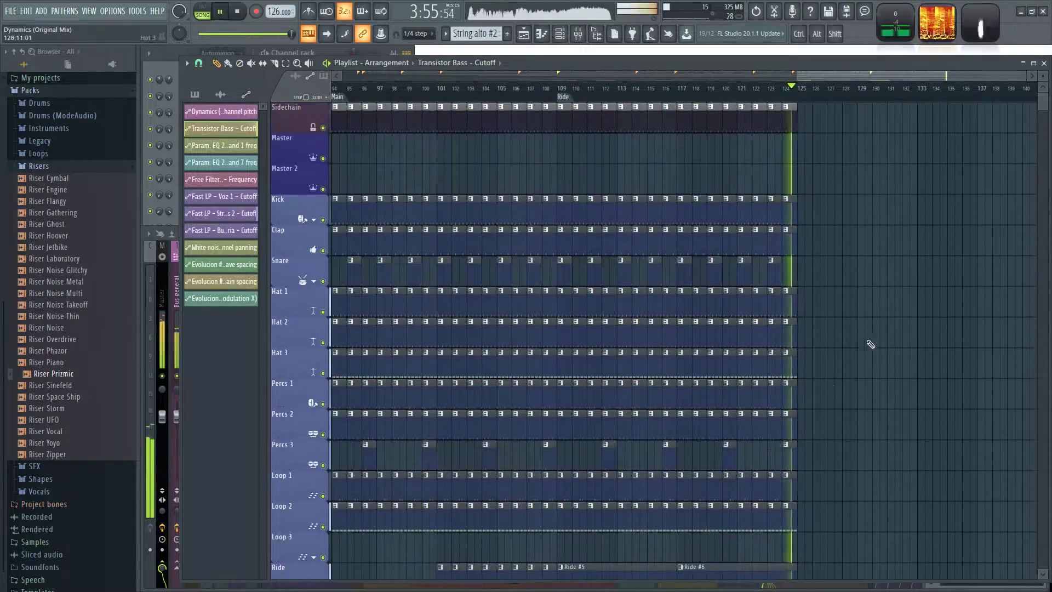
scroll(946, 281, "down", 4)
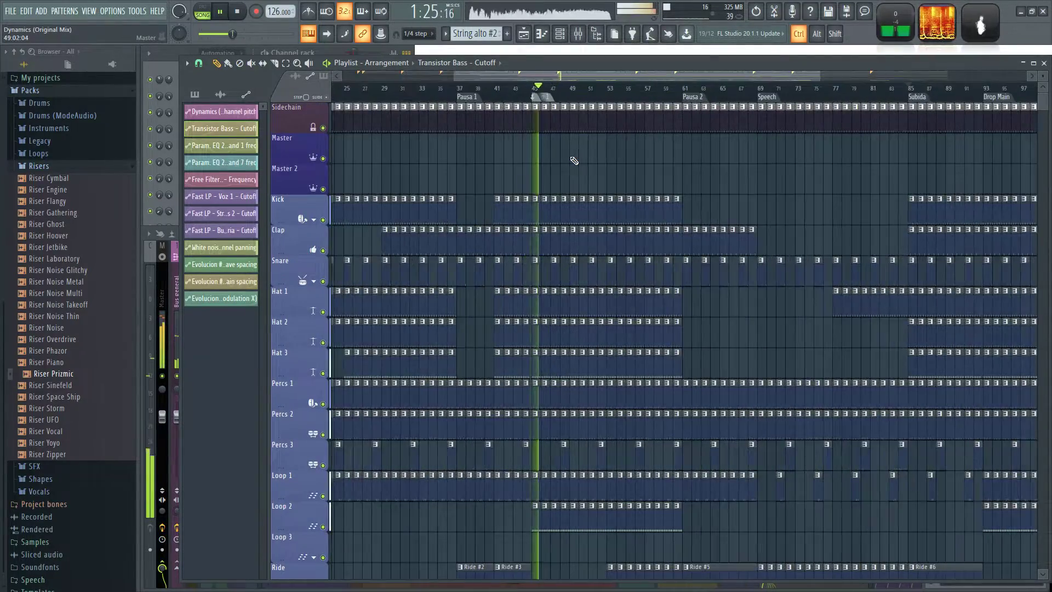
key("space")
Copy the Riser Cymbal and Riser Prizmic clips from bar 89 to bar 121 on FX 5 and FX 6, and play that ending.
scroll(878, 163, "up", 5)
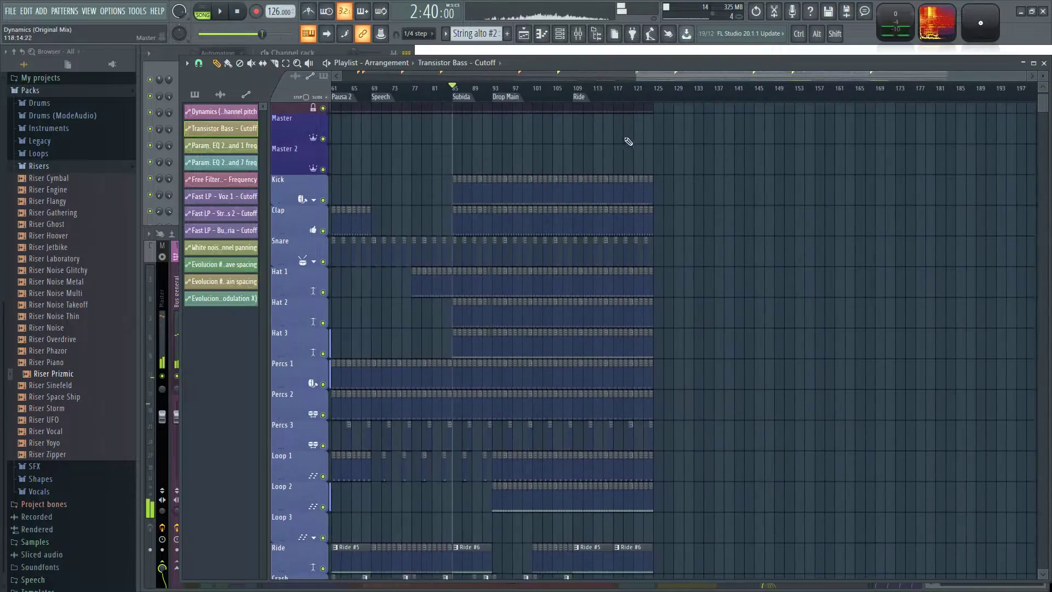
scroll(736, 172, "down", 1)
scroll(736, 171, "down", 10)
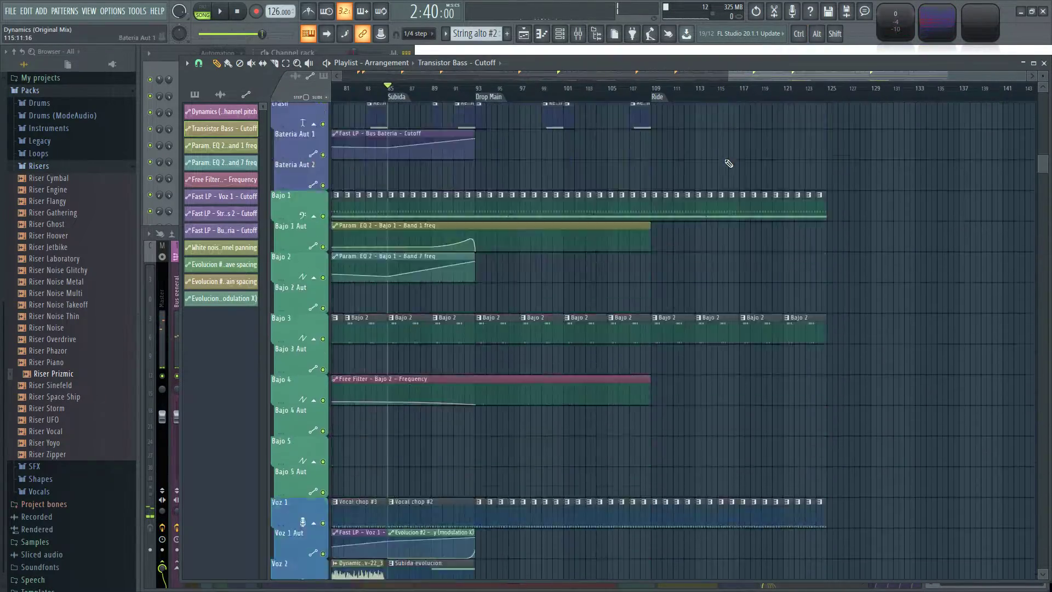
scroll(591, 458, "down", 2)
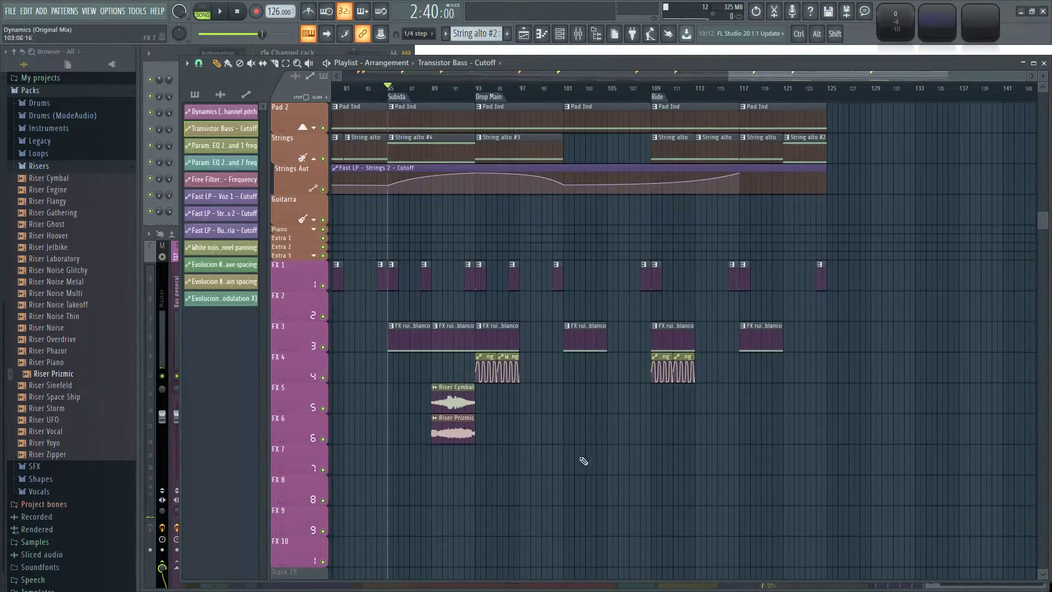
scroll(629, 462, "up", 2)
left_click_drag(593, 468, 617, 446)
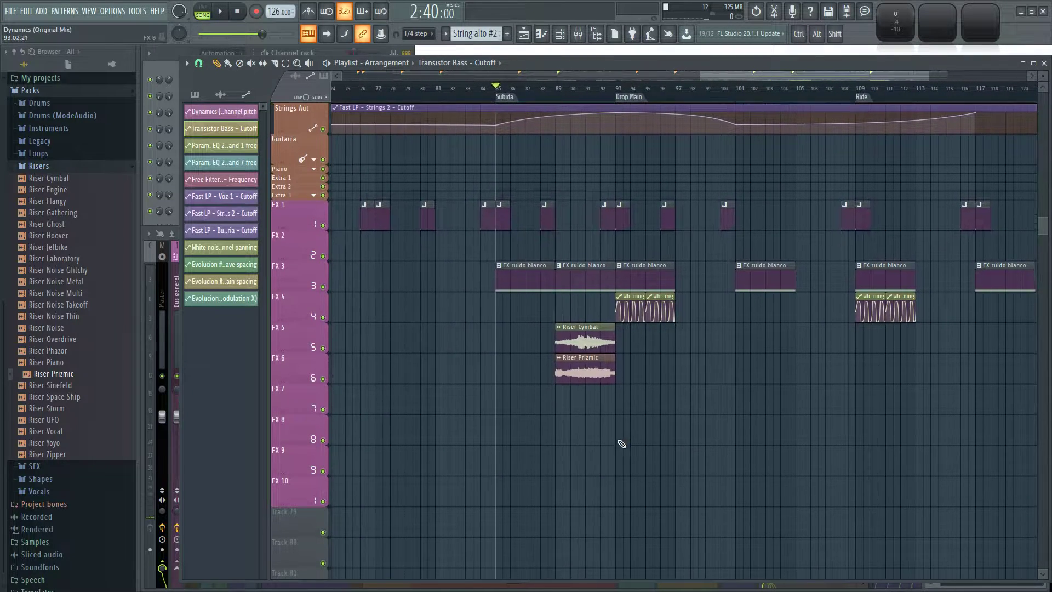
left_click_drag(907, 433, 538, 449)
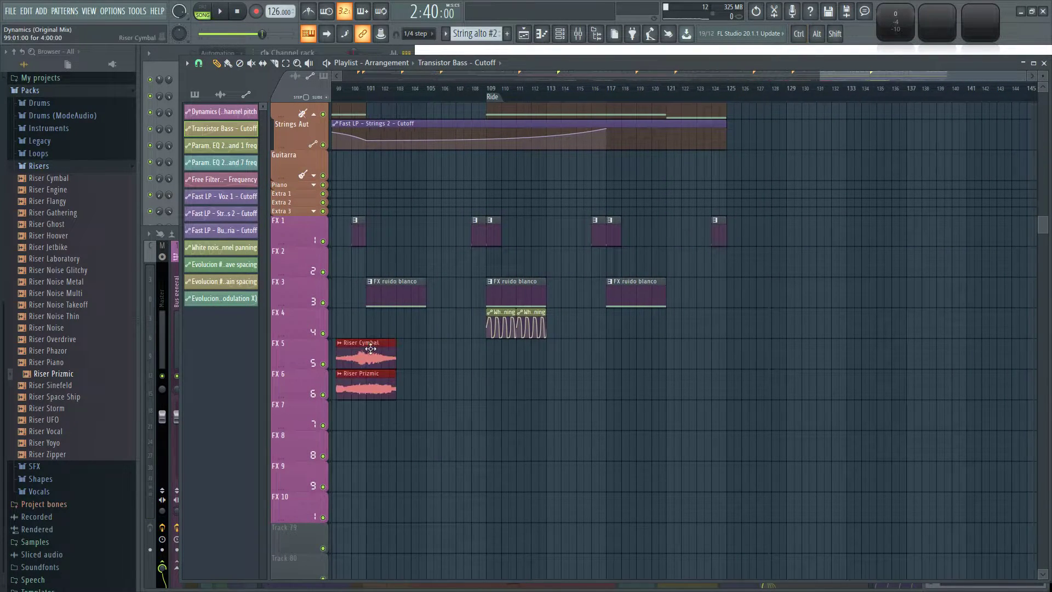
left_click_drag(368, 350, 722, 348)
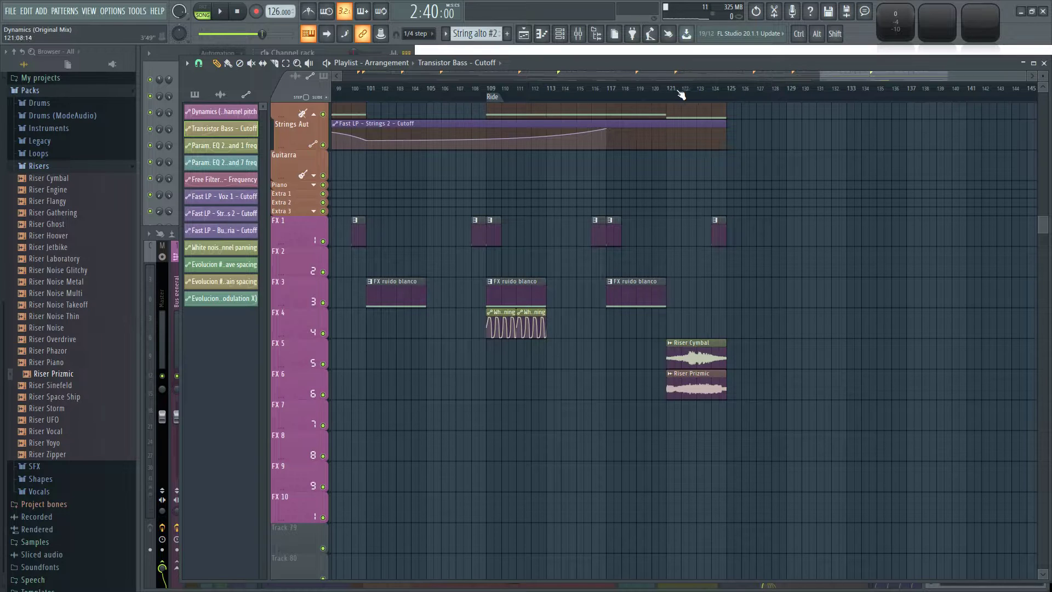
key("space")
scroll(904, 208, "down", 3, "ctrl")
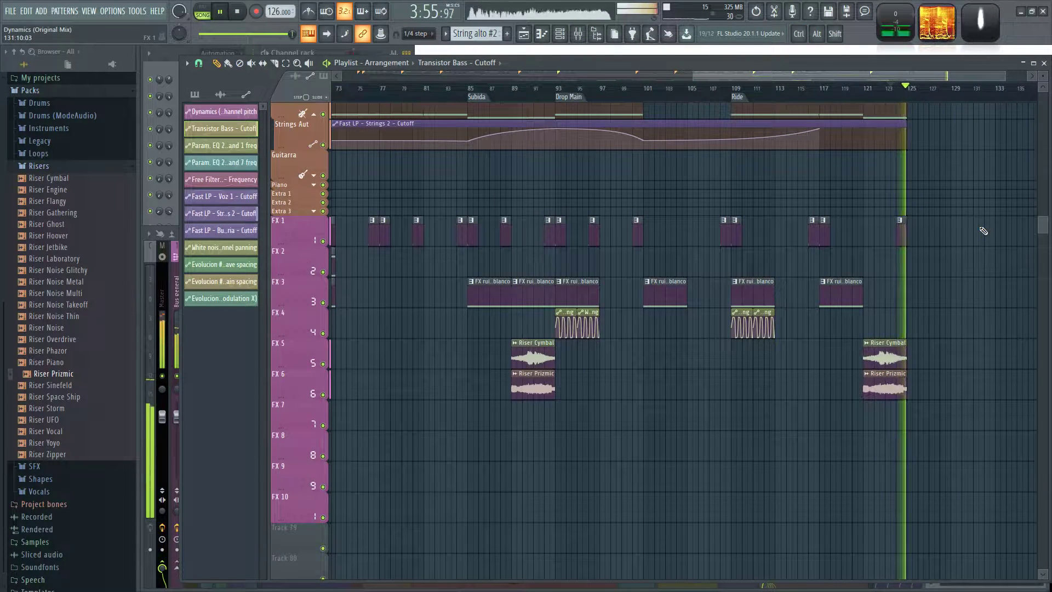
Play the arrangement from bar 45 while reviewing the FX, lead, vocal, bass and drum tracks, and stop playback.
scroll(615, 198, "down", 4, "ctrl")
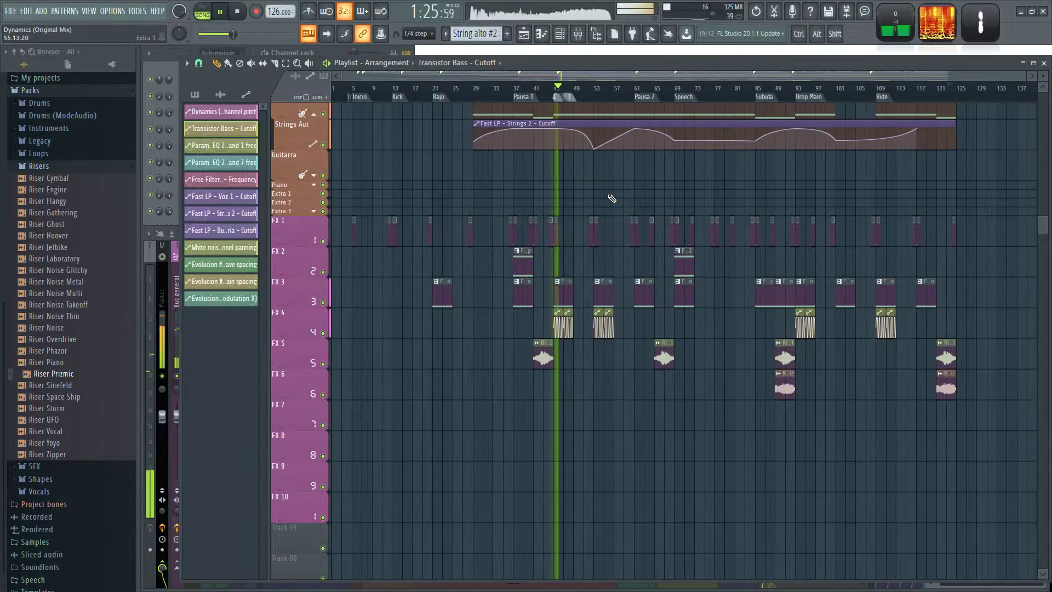
scroll(592, 199, "up", 6)
scroll(585, 324, "up", 15)
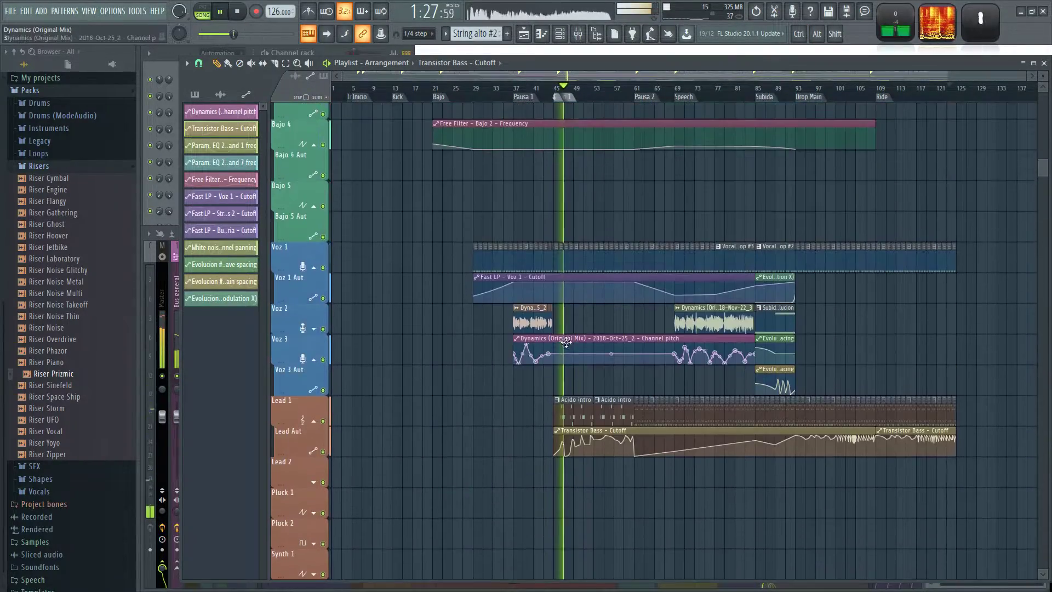
scroll(585, 325, "down", 10)
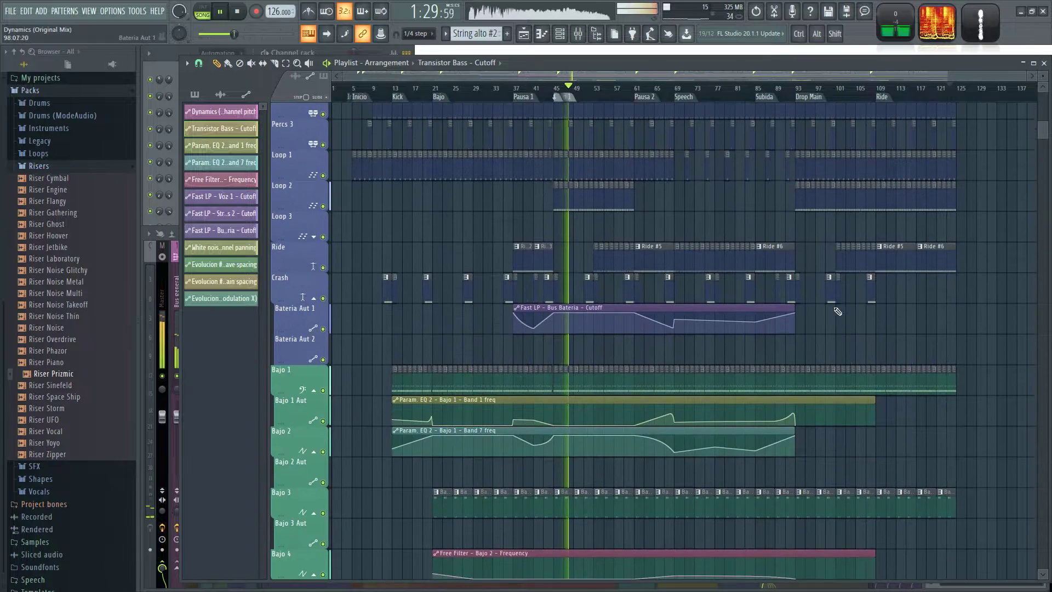
key("space")
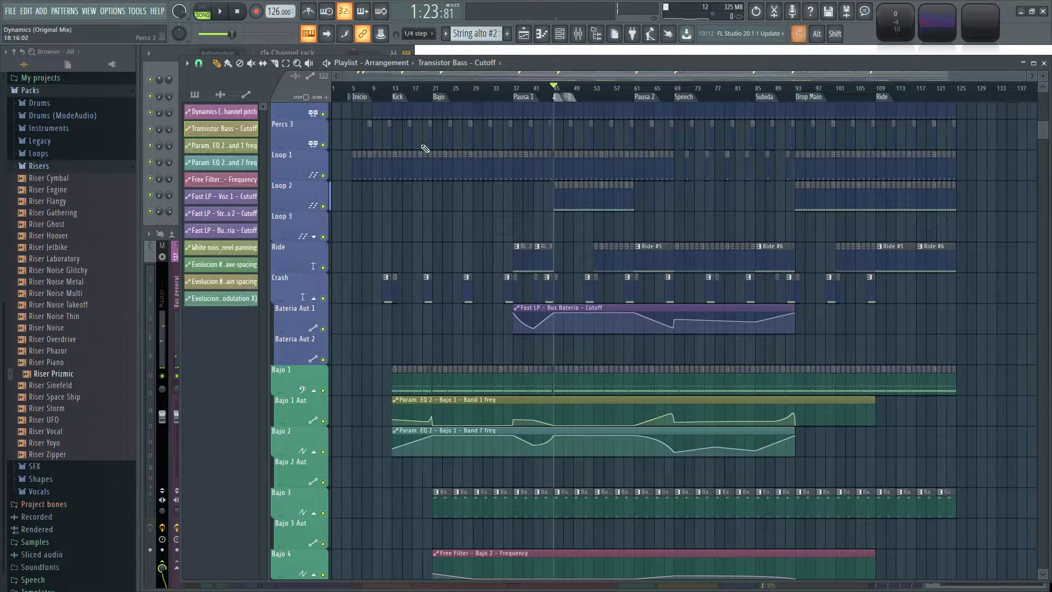
Move the content at the Inicio marker four bars earlier so the arrangement begins at bar 1.
scroll(427, 150, "up", 3, "ctrl")
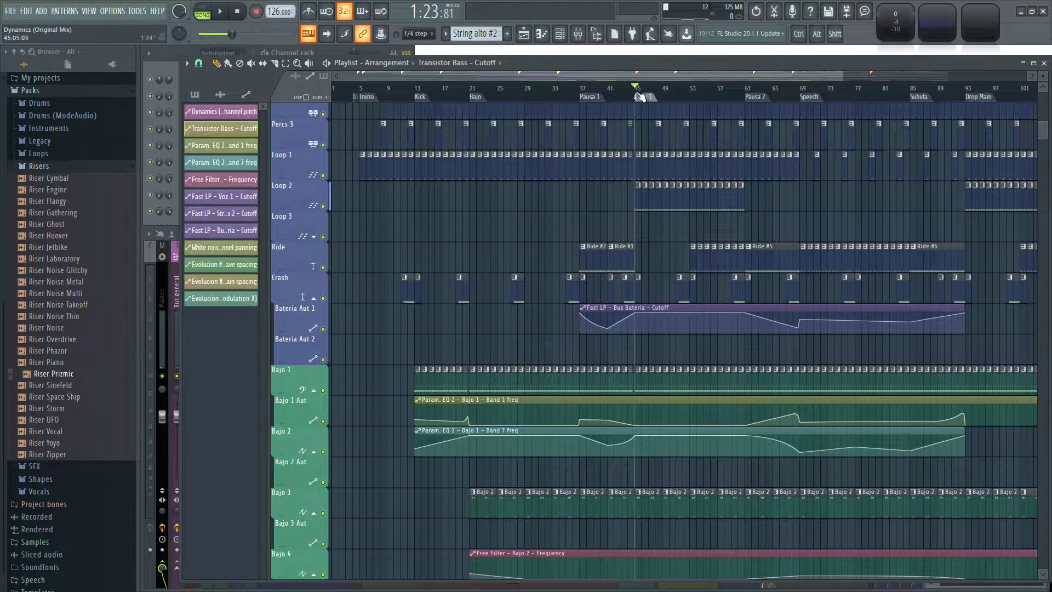
scroll(626, 94, "up", 10)
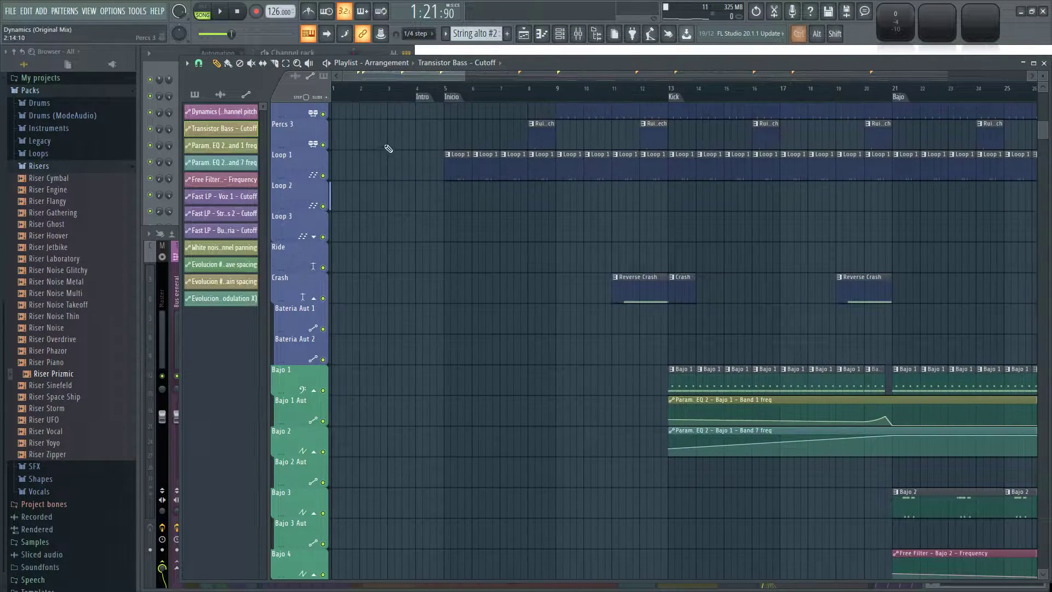
scroll(454, 88, "right", 1)
scroll(465, 212, "down", 15)
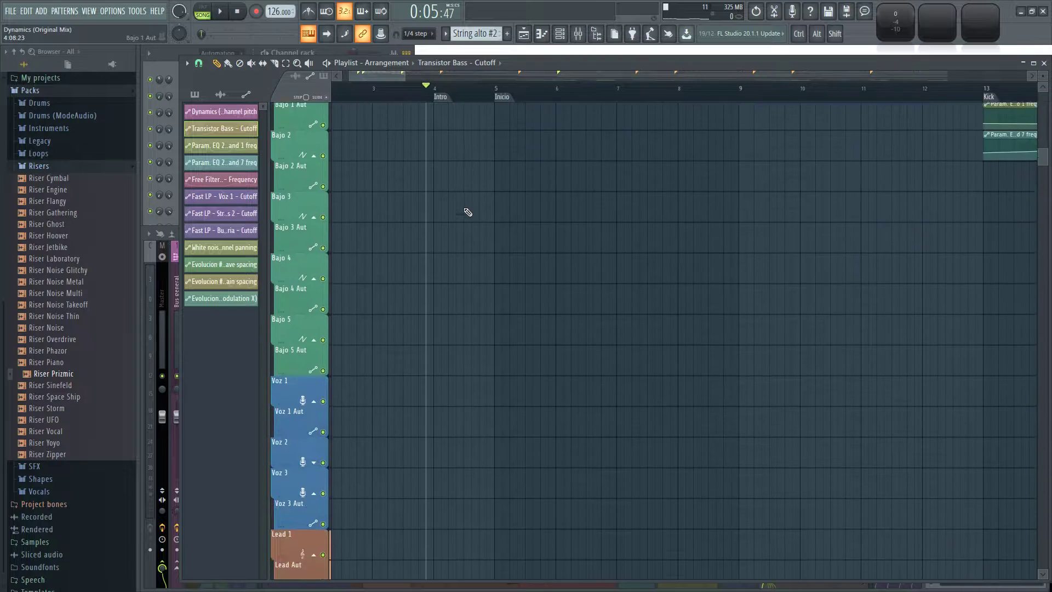
scroll(441, 221, "up", 20)
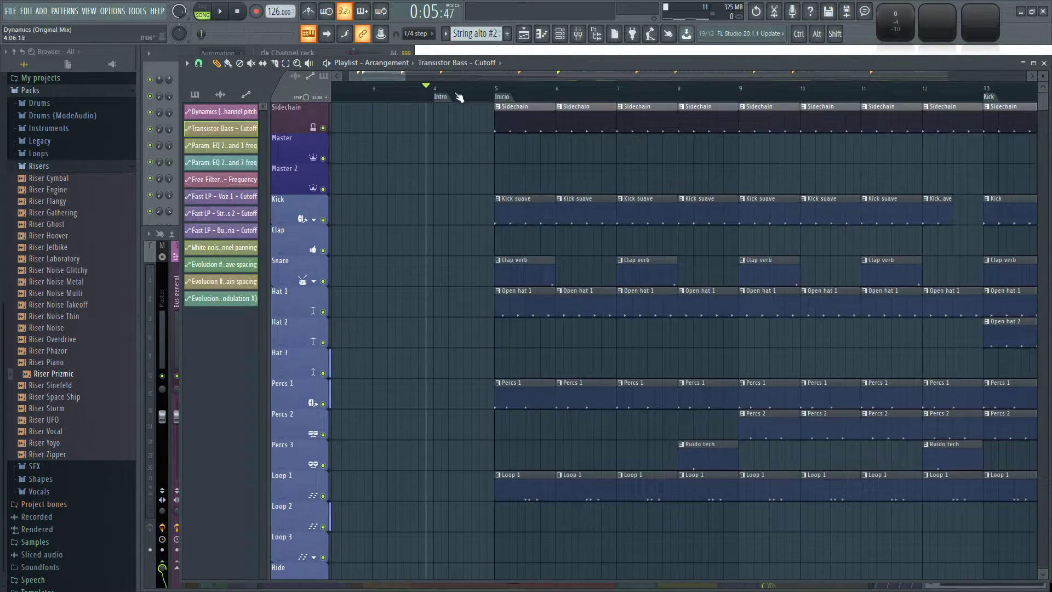
right_click(495, 95)
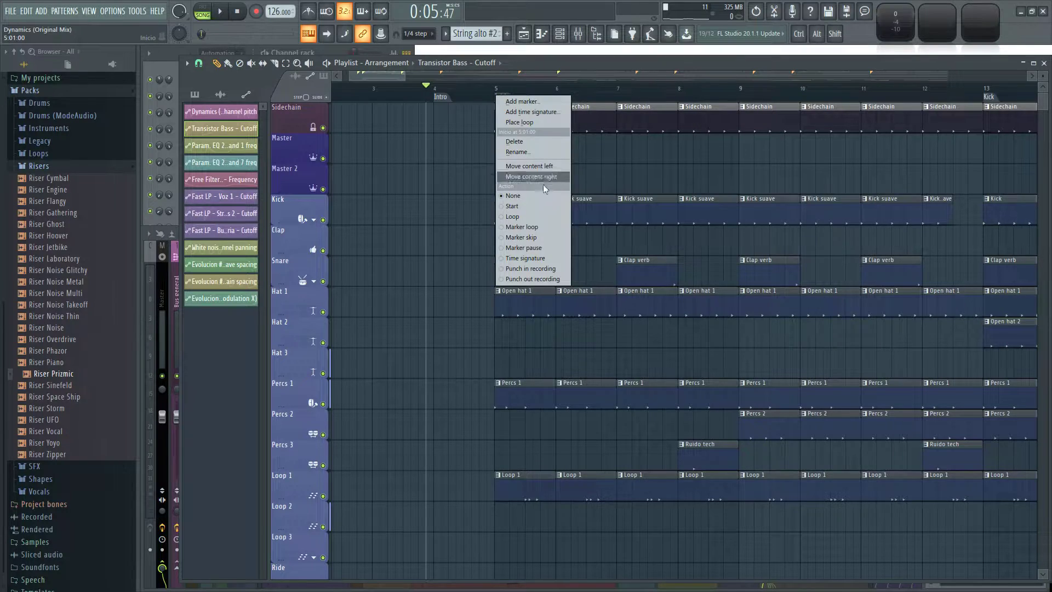
left_click(519, 206)
Check the shifted arrangement through to its end, and listen to the transition from Drop Main into Ride while reviewing all tracks.
scroll(627, 159, "down", 8)
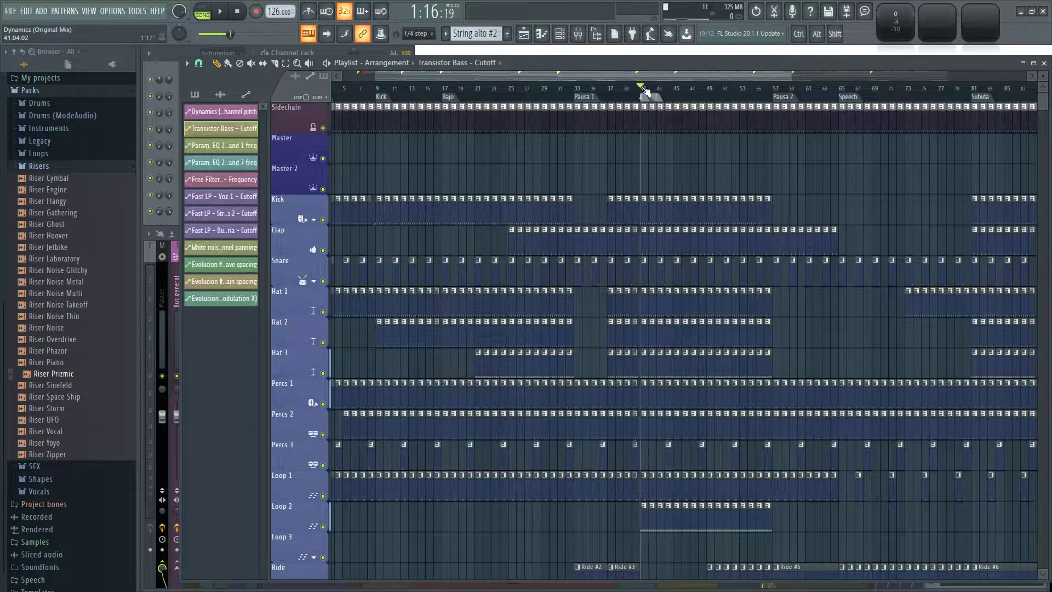
scroll(594, 141, "down", 3)
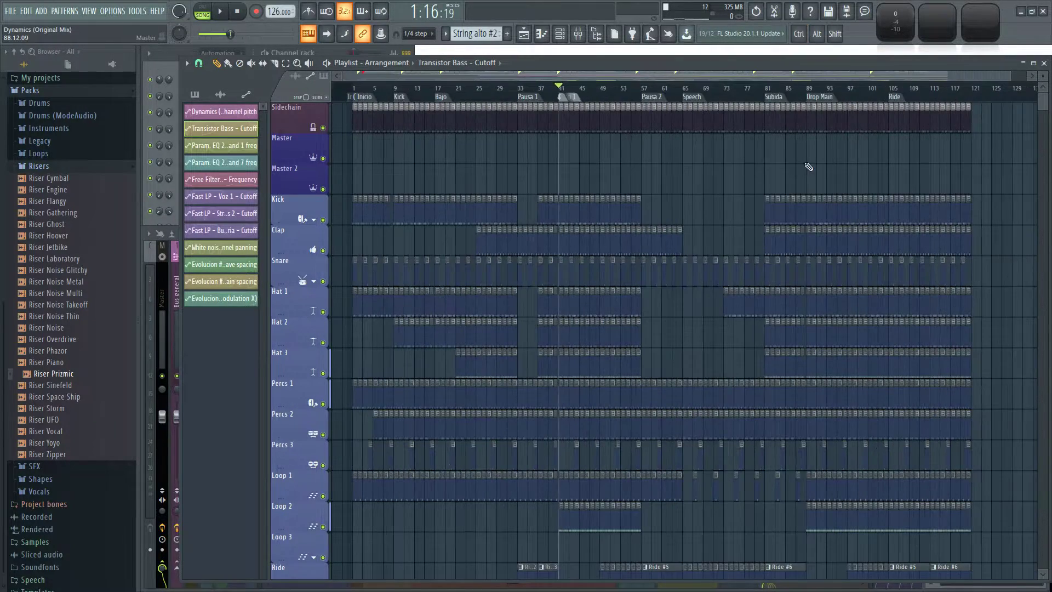
scroll(789, 166, "right", 3)
scroll(767, 166, "up", 2)
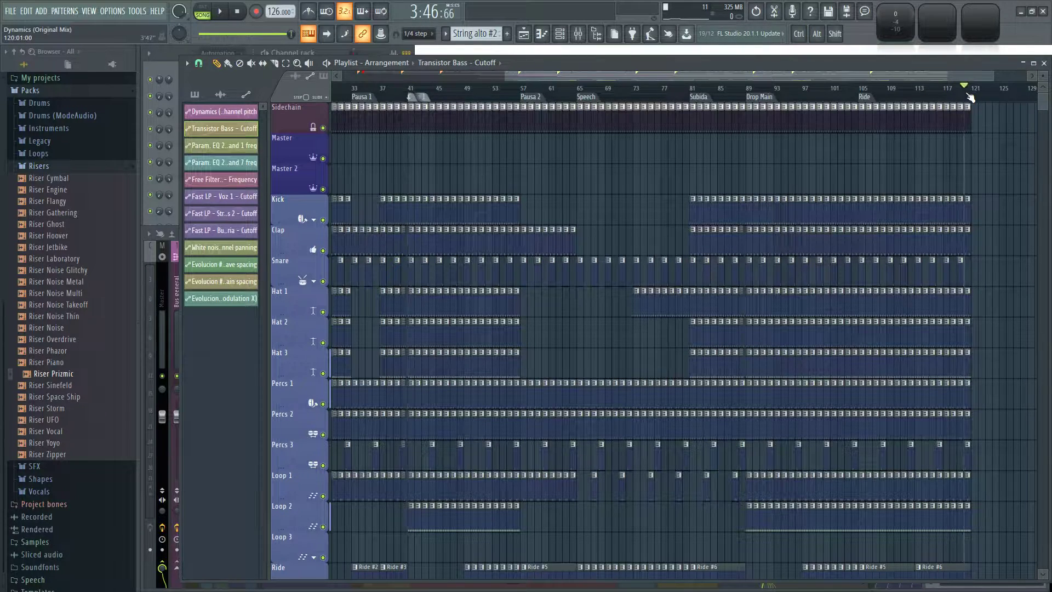
scroll(972, 98, "up", 5)
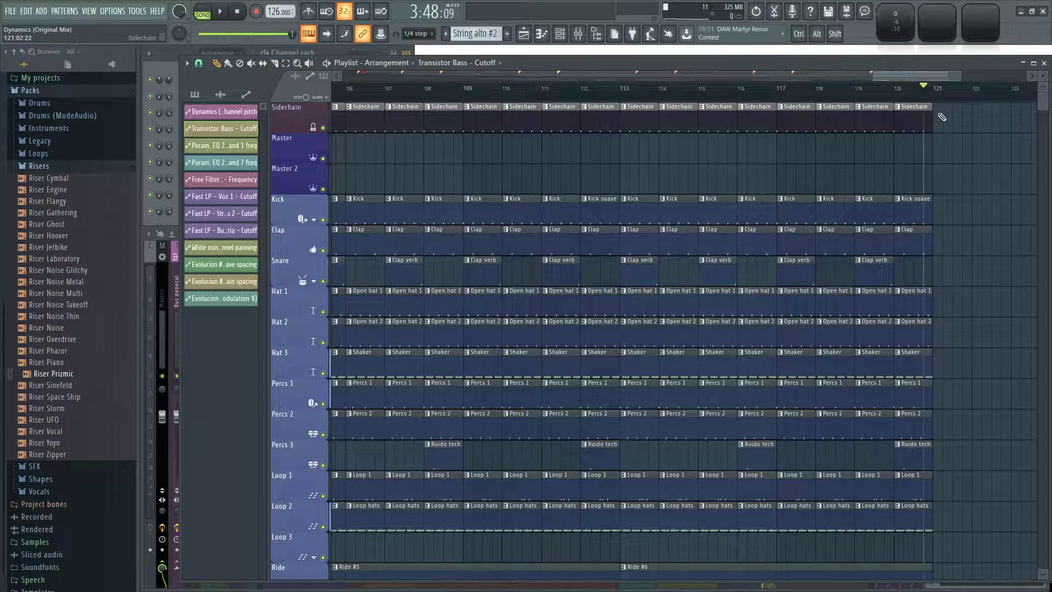
scroll(767, 131, "down", 3)
left_click(487, 89)
scroll(712, 175, "up", 2)
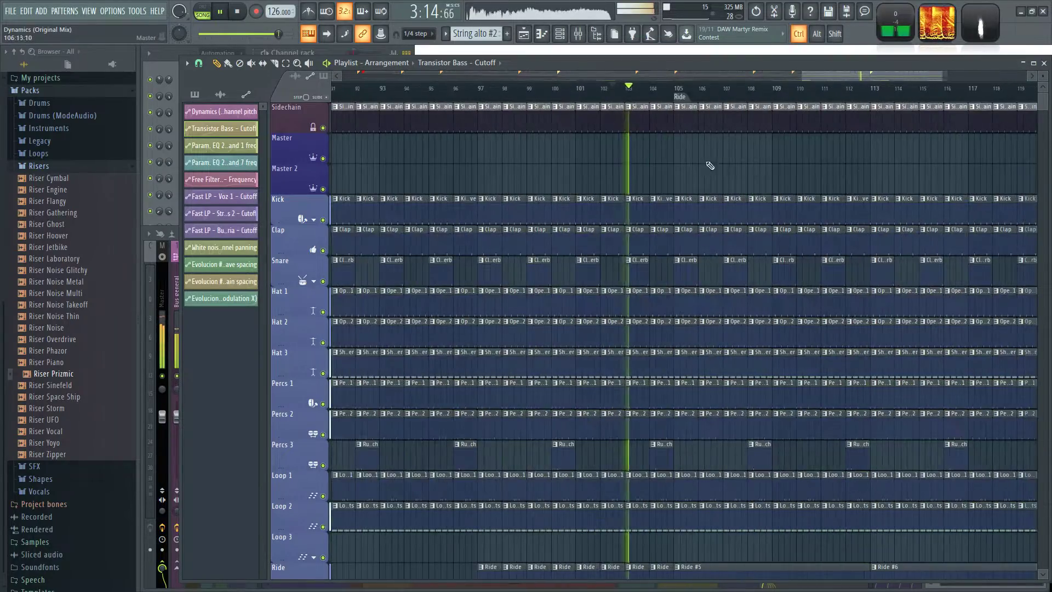
scroll(706, 164, "up", 1)
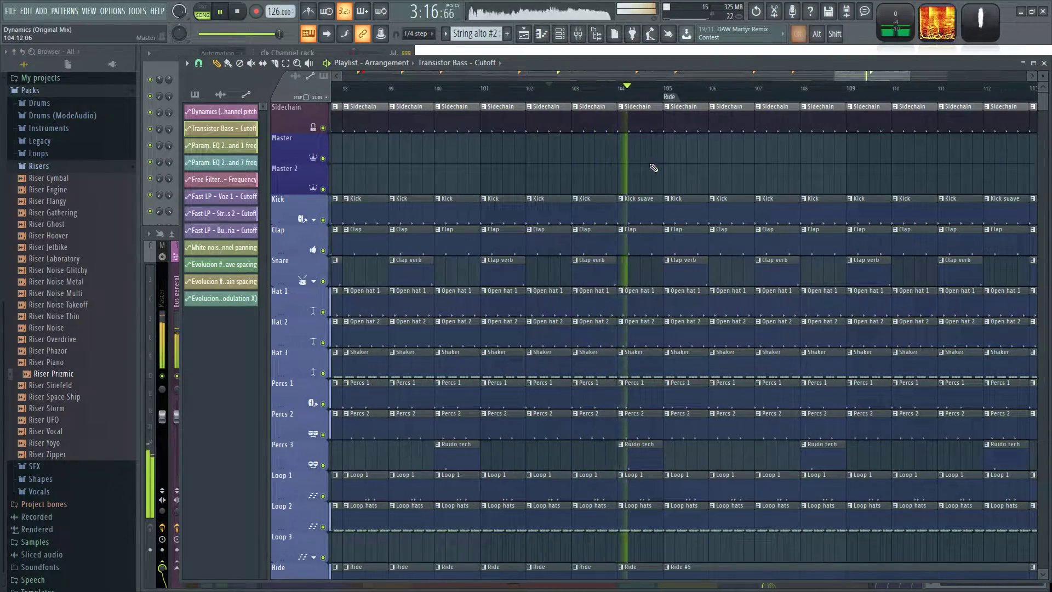
scroll(650, 167, "down", 5)
scroll(770, 164, "down", 5)
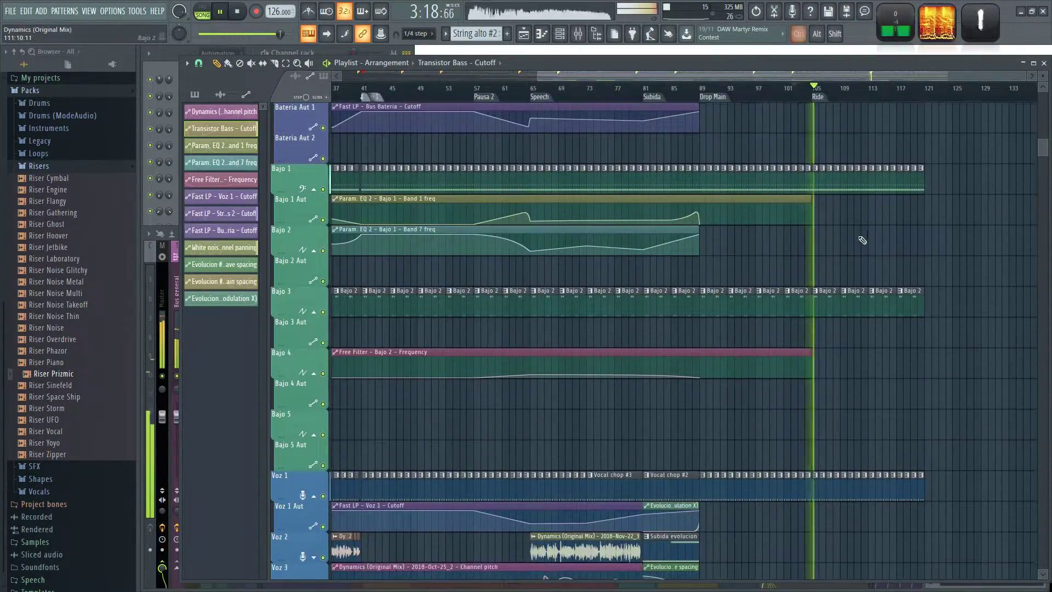
scroll(857, 236, "up", 2)
scroll(844, 222, "down", 7)
scroll(803, 192, "down", 4)
scroll(732, 430, "down", 5)
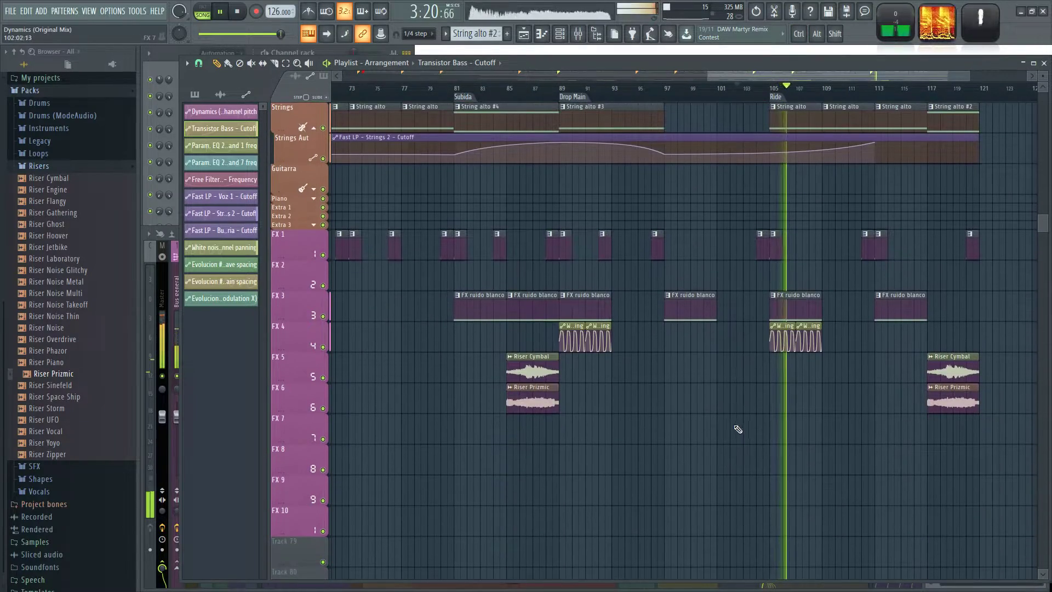
Place a Riser Cymbal clip on FX 5 from bar 101 to bar 105, leading into the Ride marker.
scroll(732, 436, "up", 2)
left_click(356, 374)
left_click(707, 366)
left_click_drag(737, 368, 702, 371)
Listen to the Ride section with the added riser while examining the pad, strings, FX, vocal and lead tracks.
scroll(741, 412, "down", 3)
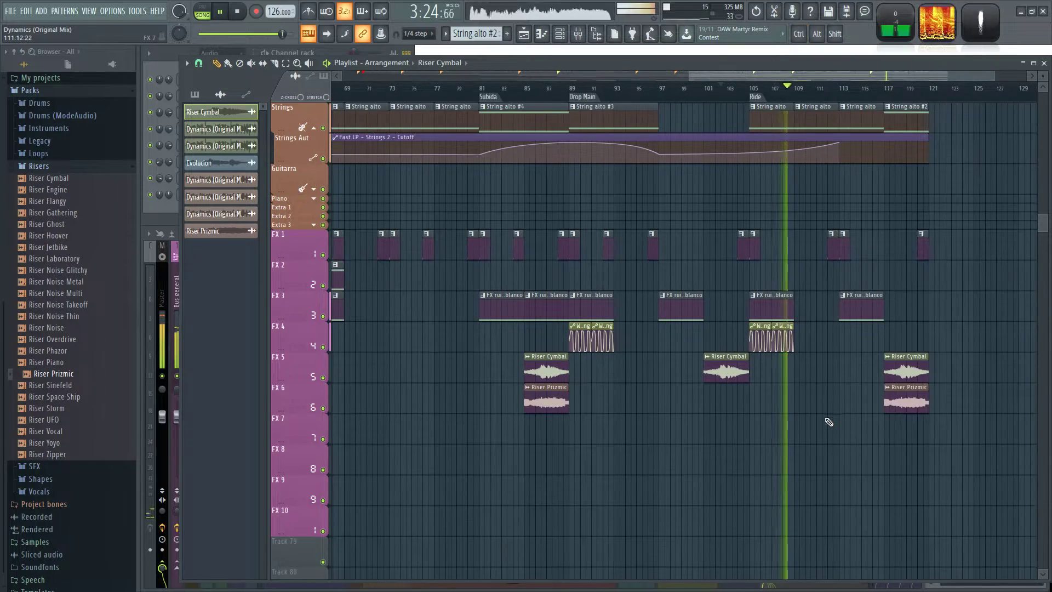
left_click_drag(826, 419, 772, 459)
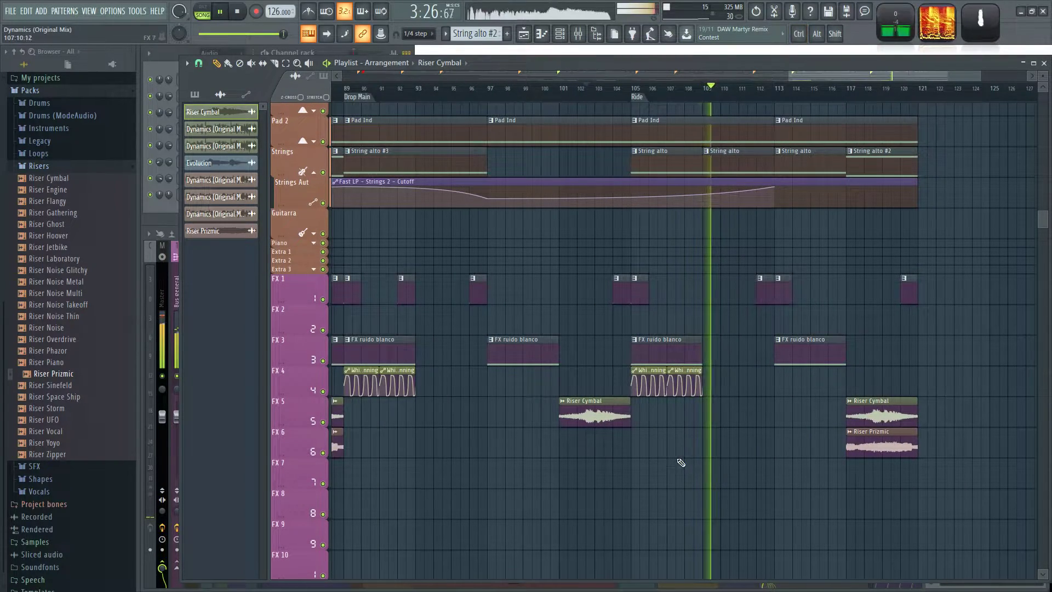
scroll(707, 459, "up", 2)
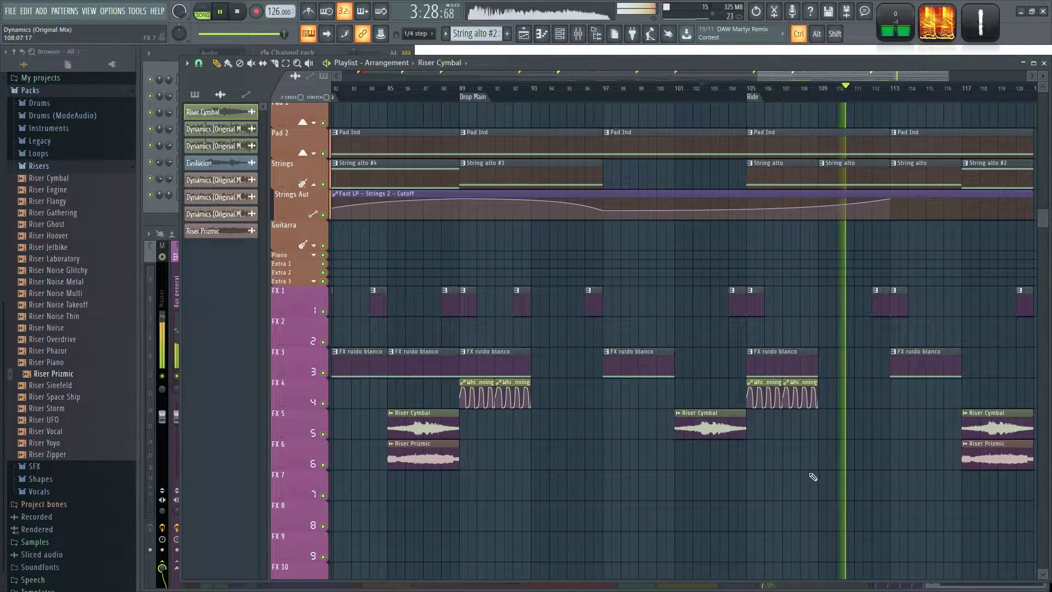
scroll(812, 477, "down", 2)
scroll(823, 340, "up", 3)
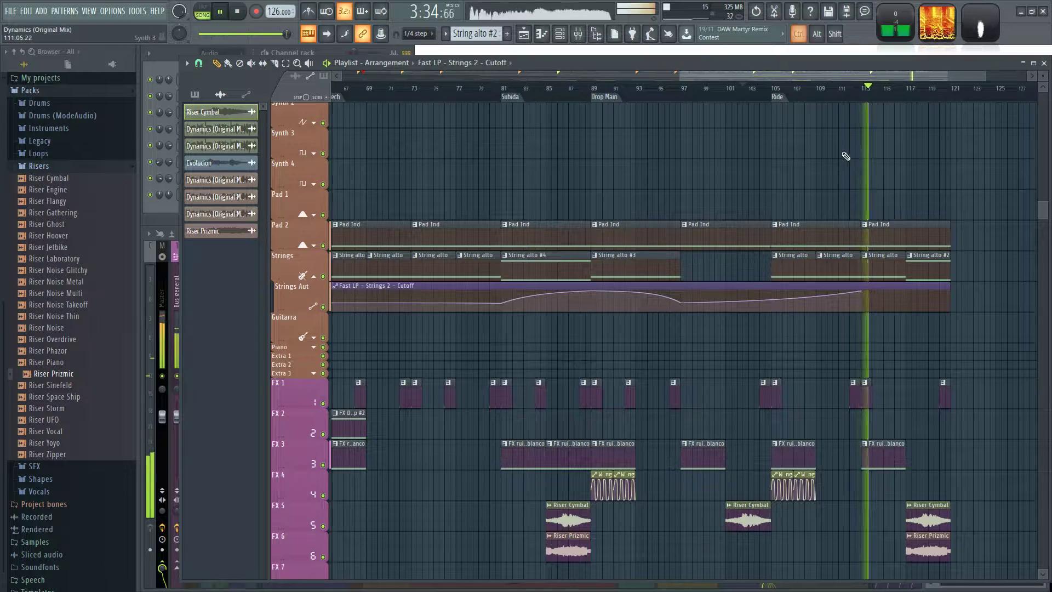
scroll(846, 156, "down", 3)
scroll(658, 410, "down", 3)
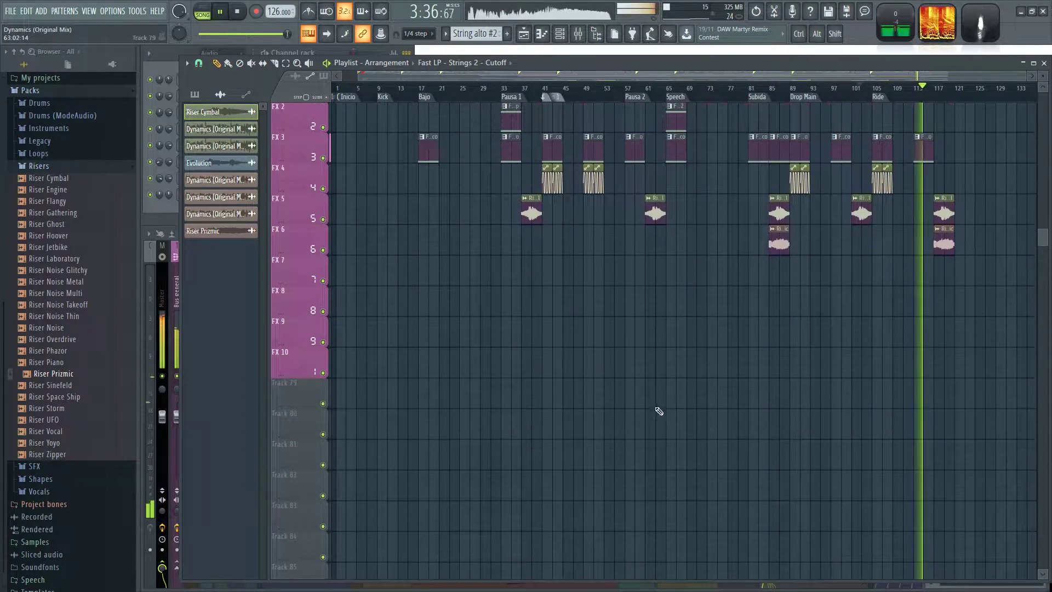
scroll(648, 422, "up", 6)
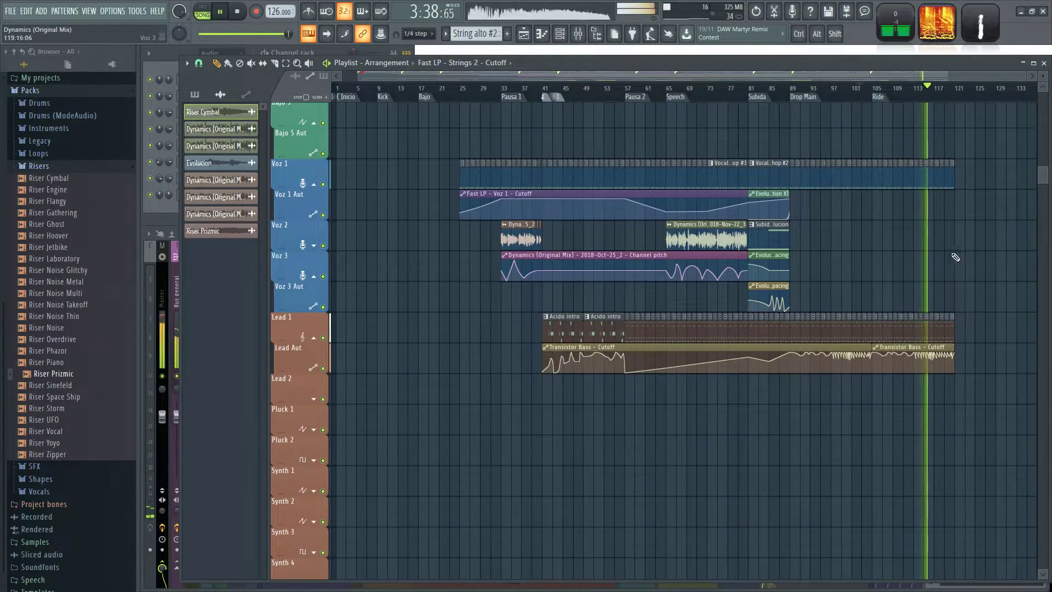
Replace the Ride section's Lead Aut automation with Transistor Bass - Cutoff clips of eight bars at bar 105 and four bars at bar 113.
scroll(997, 252, "up", 3)
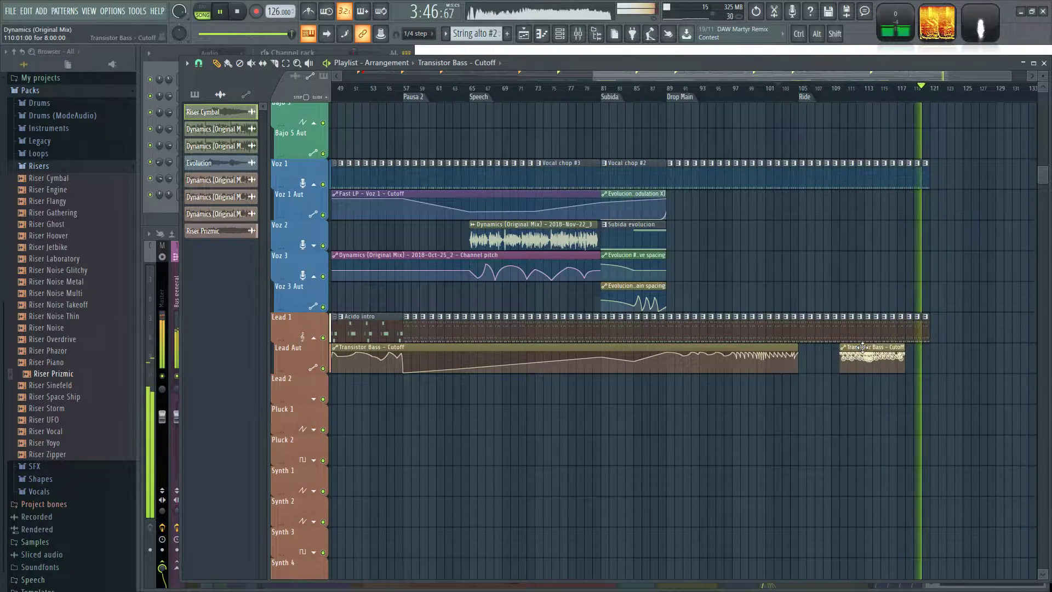
left_click_drag(890, 348, 820, 348)
scroll(874, 388, "up", 2)
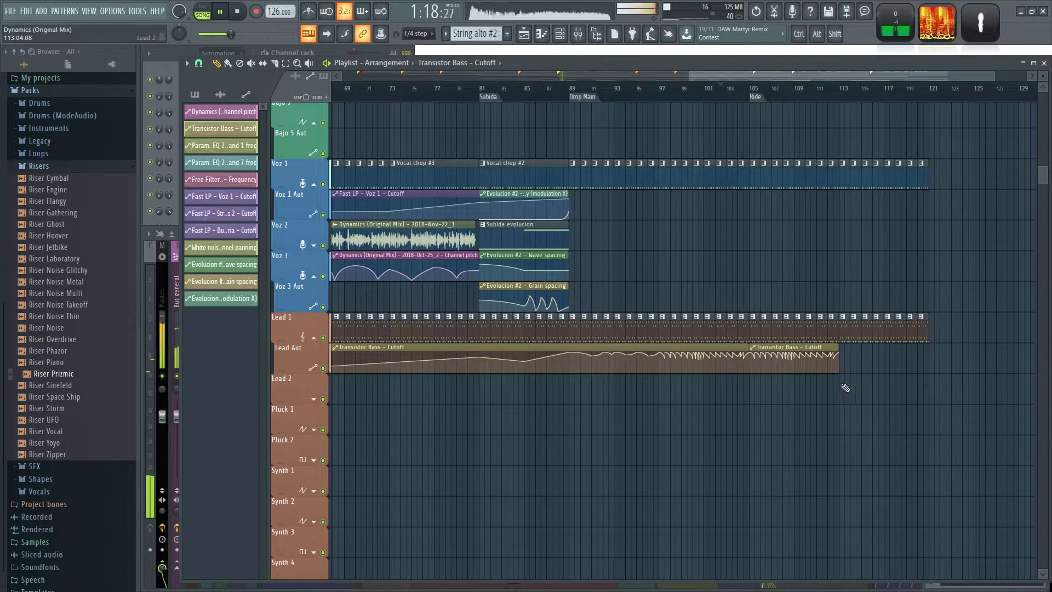
right_click(797, 384)
left_click(784, 380)
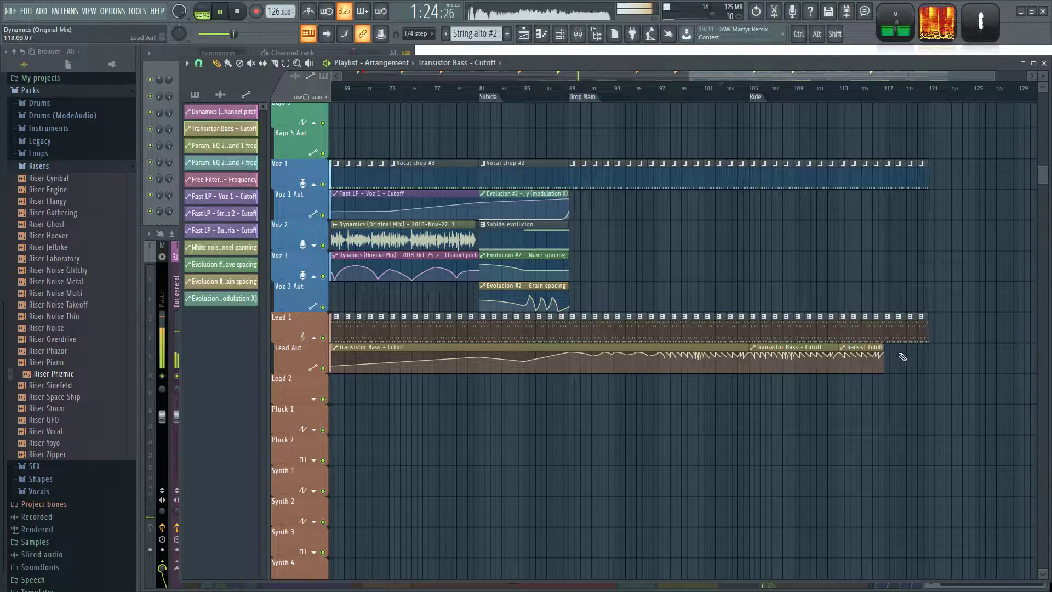
Add two half-bar rising cutoff ramps to the Lead Aut automation between bars 117 and 118, bending them into curves.
scroll(882, 383, "up", 6)
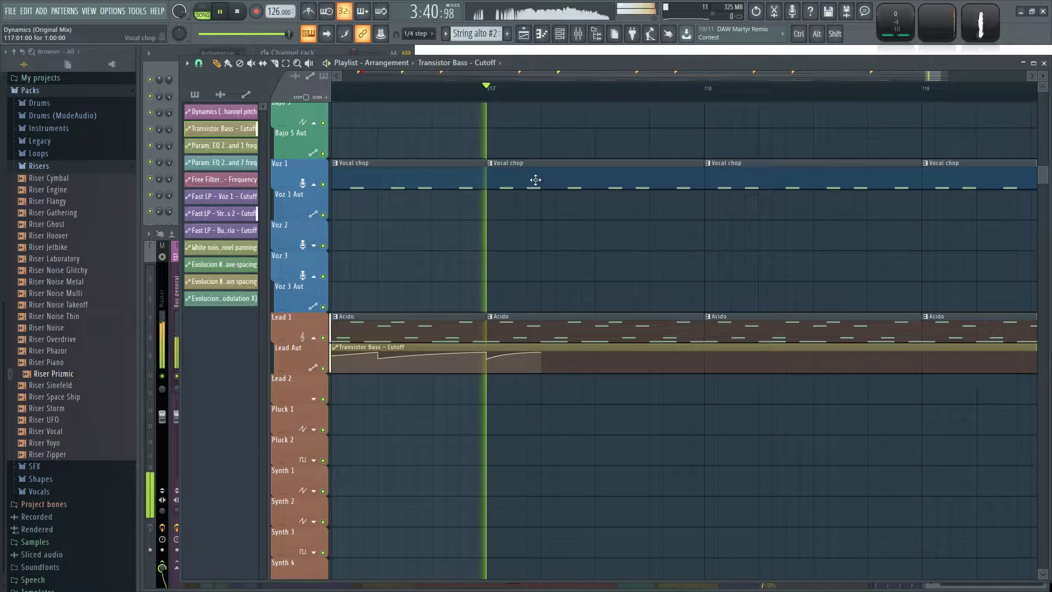
key("space")
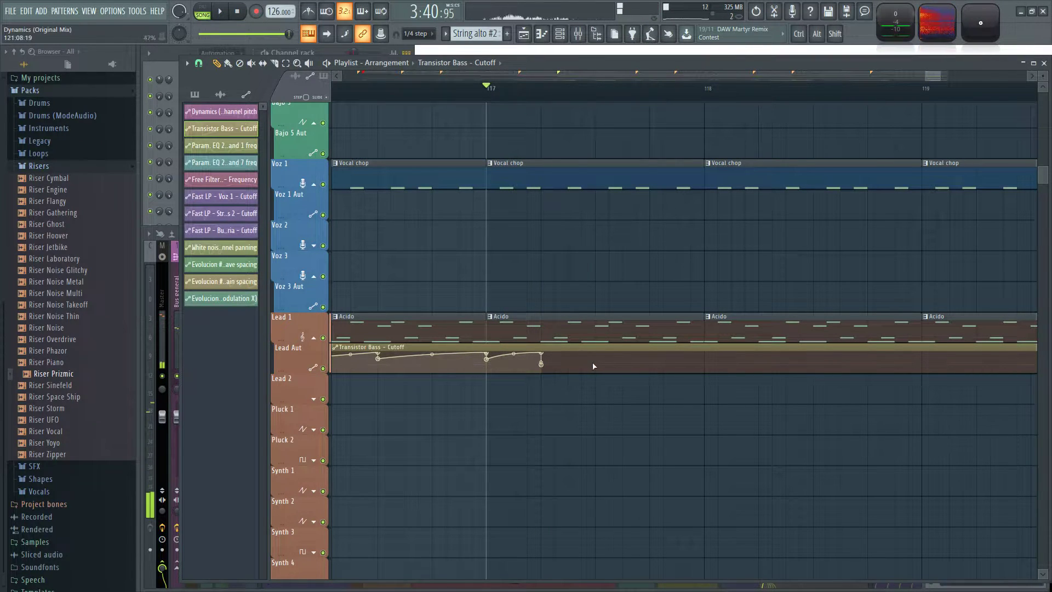
key("space")
left_click_drag(568, 355, 513, 359)
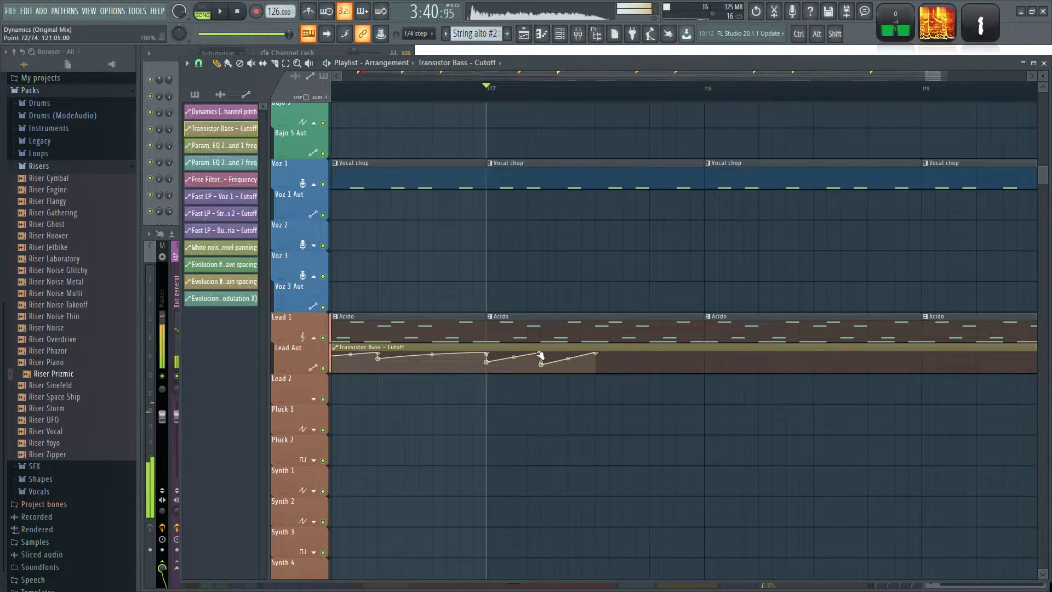
left_click_drag(582, 350, 601, 349)
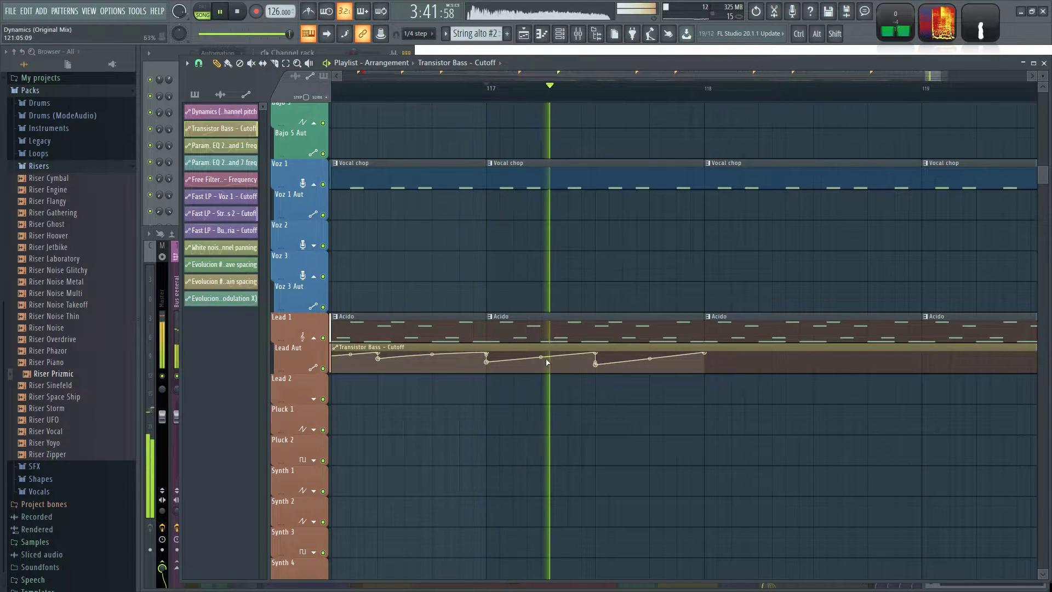
left_click_drag(647, 359, 621, 371)
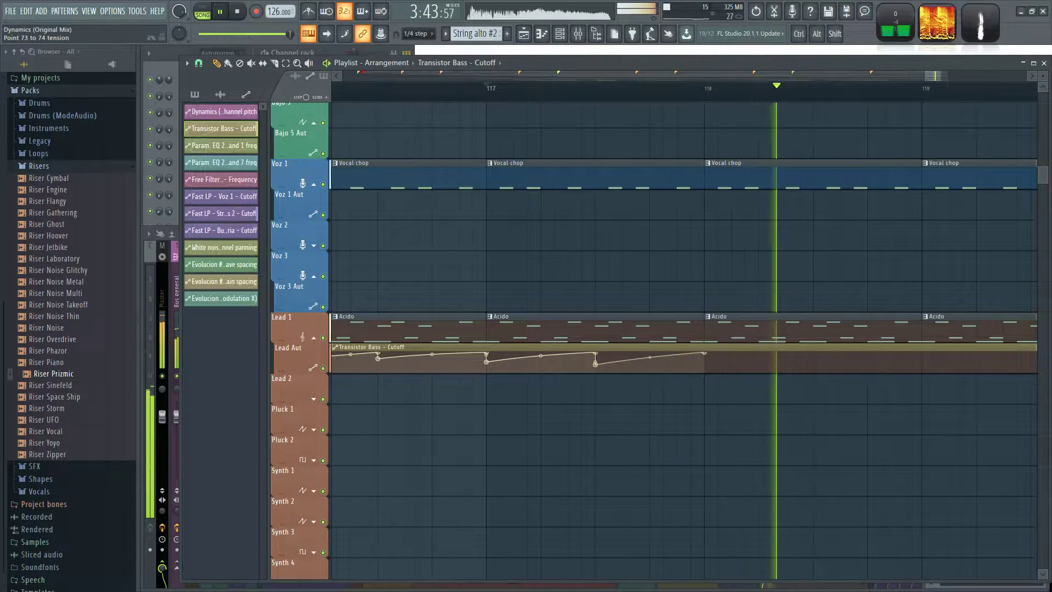
Reshape the cutoff drop halfway through bar 117 into a sloped dip and add a similar curved dip at bar 118, auditioning the result.
key("space")
right_click(596, 353)
left_click(601, 367)
key("space")
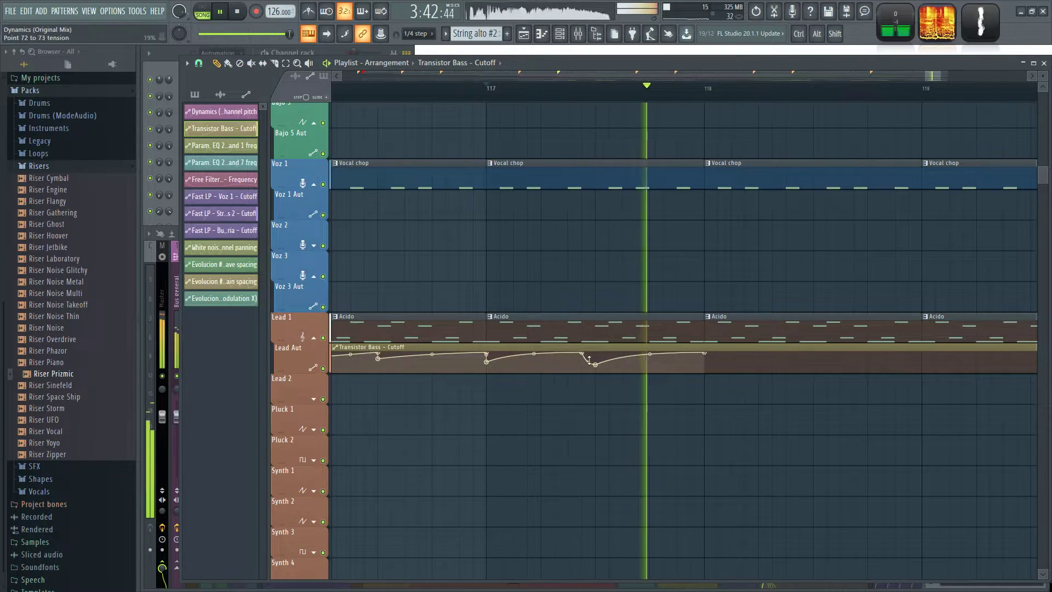
key("space")
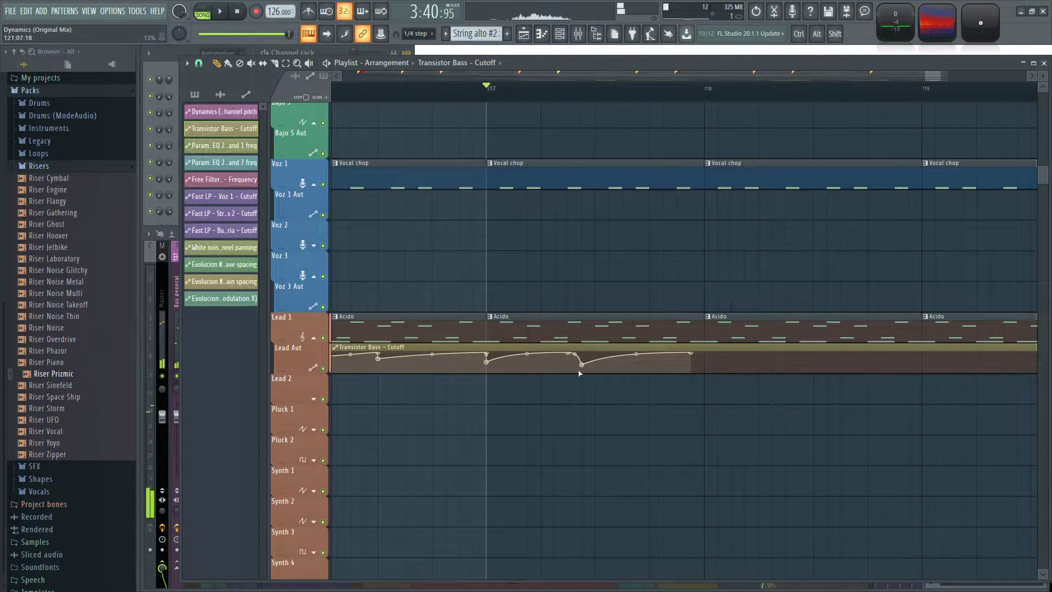
key("space")
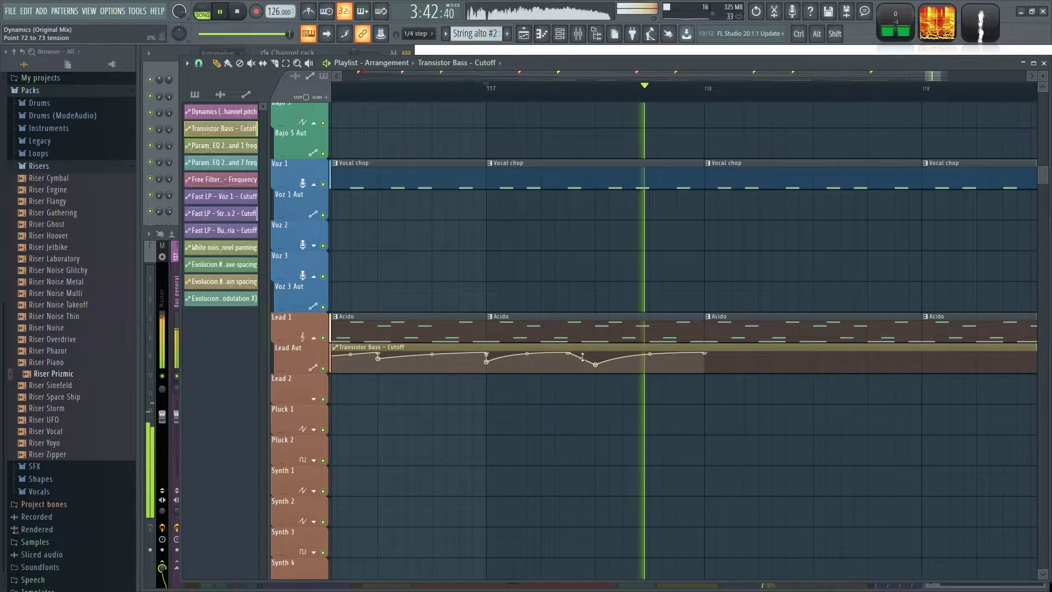
key("space")
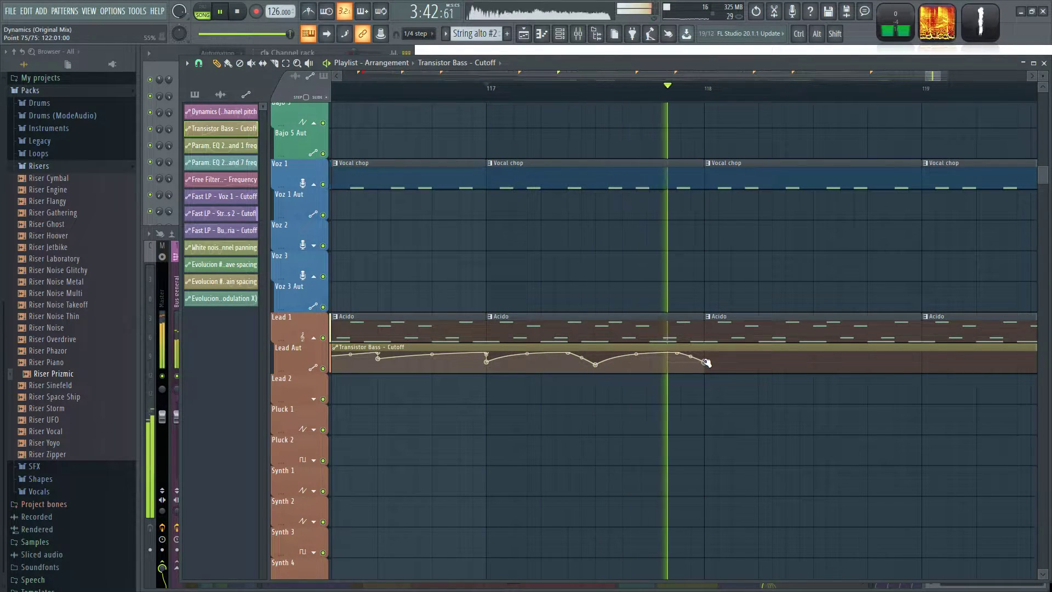
Continue the sloped half-bar cutoff dips in the Lead Aut automation from bar 118 into bar 120, holding the last peak until bar 121.
key("space")
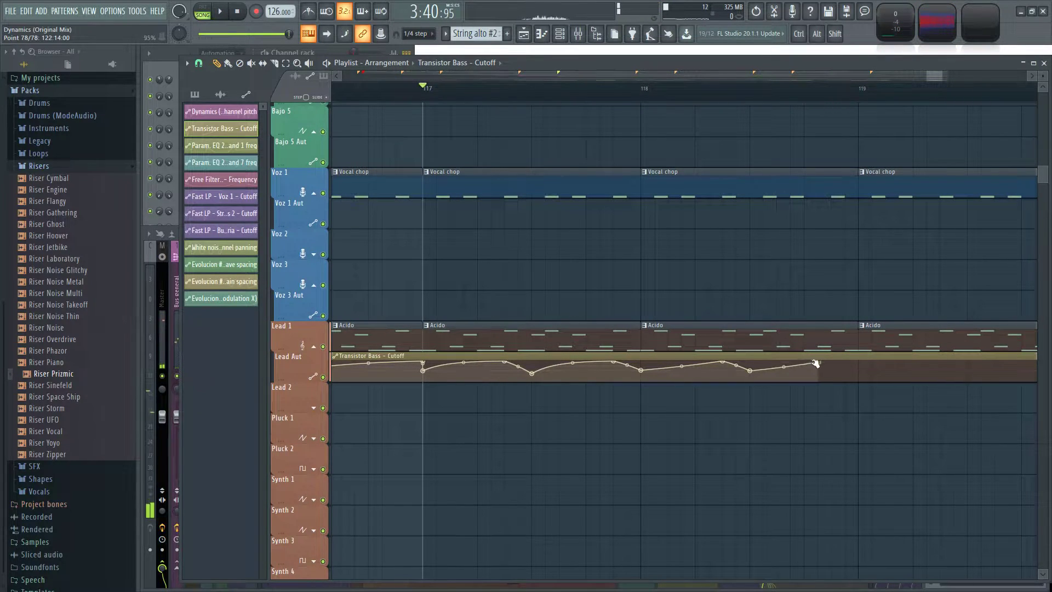
key("space")
scroll(669, 418, "down", 2)
left_click_drag(621, 349, 702, 363)
right_click(837, 360)
left_click_drag(836, 360, 837, 349)
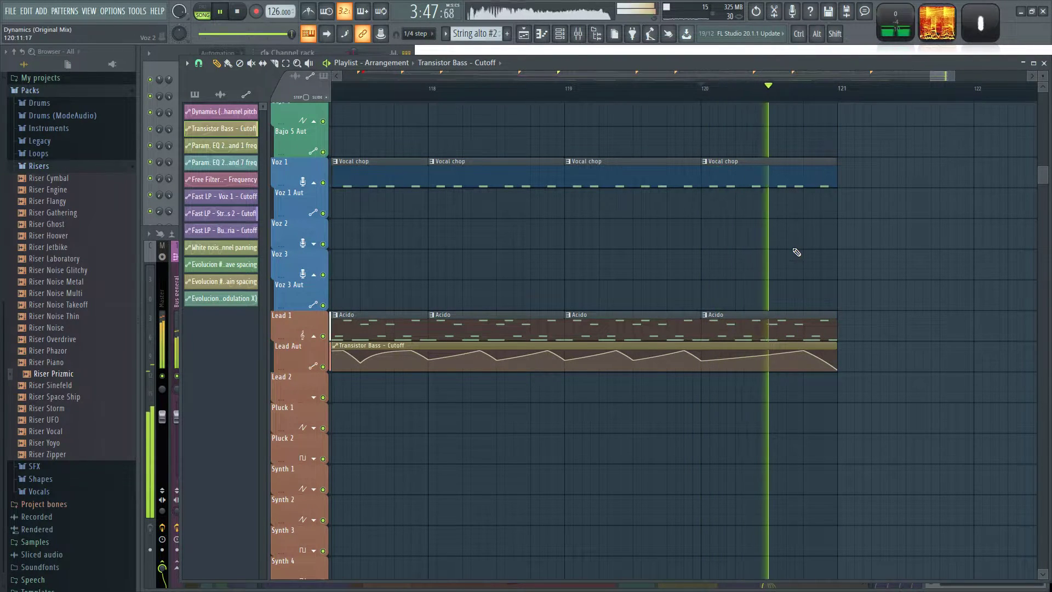
key("space")
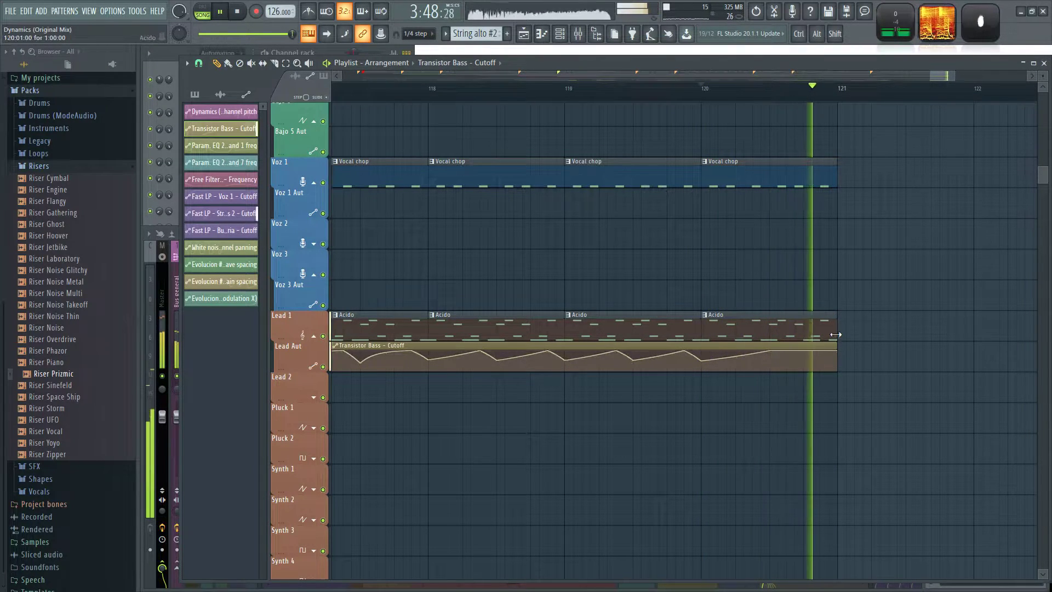
left_click_drag(914, 265, 833, 364)
key("space")
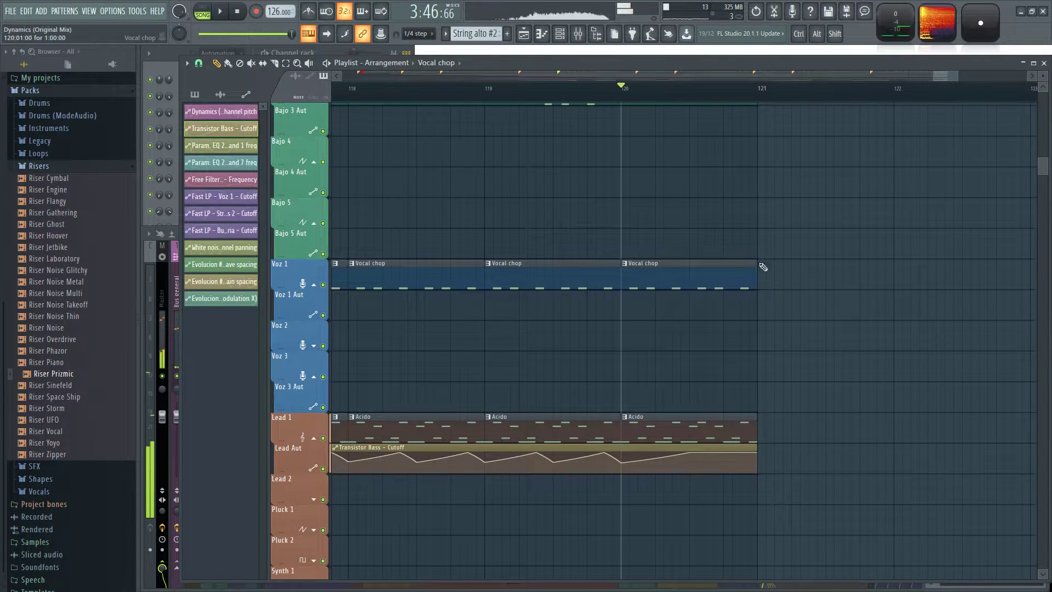
Trim the last Vocal chop and Bajo 1 clips so they end halfway through bar 120.
scroll(756, 265, "up", 7)
key("space")
left_click_drag(755, 183, 687, 219)
scroll(739, 237, "up", 7)
key("space")
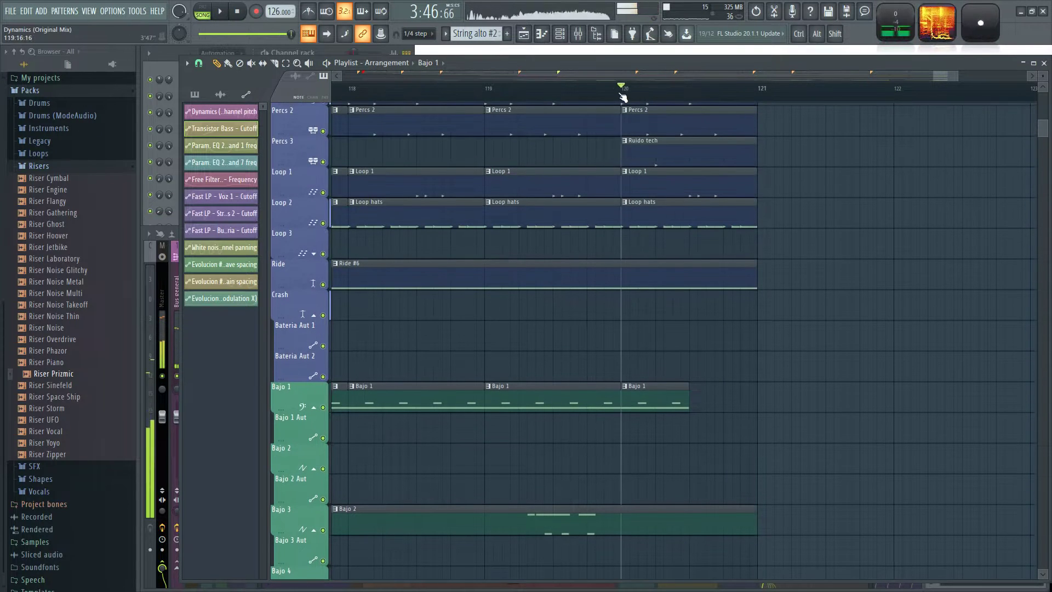
Trim the bar 120 drum, percussion and loop clips to half a bar, audition the break and save the project.
key("space")
scroll(712, 273, "up", 3)
left_click_drag(775, 347, 701, 170)
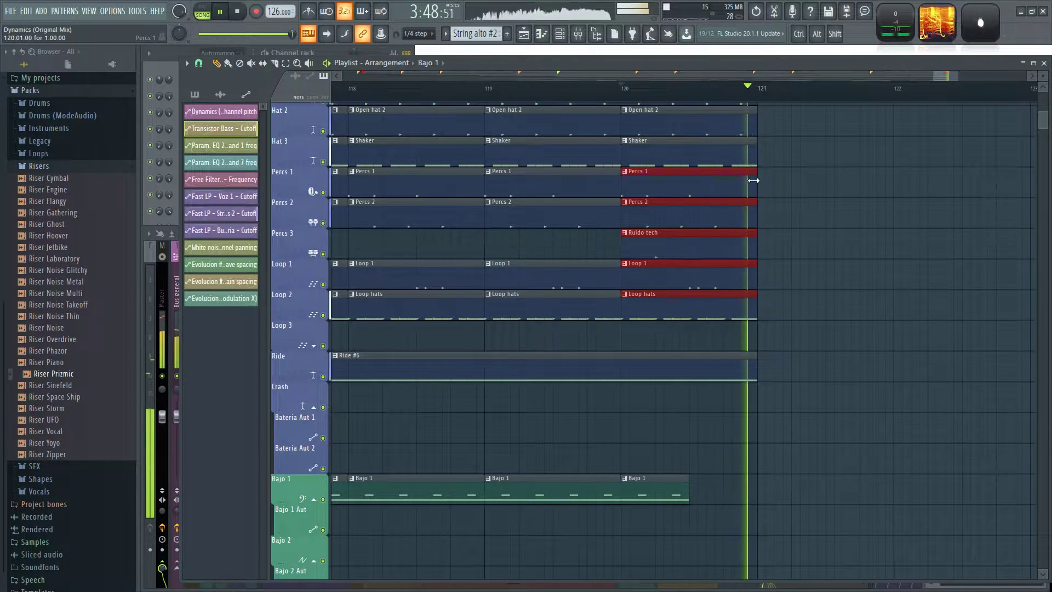
left_click_drag(711, 205, 689, 206)
left_click(747, 230)
scroll(740, 280, "up", 6)
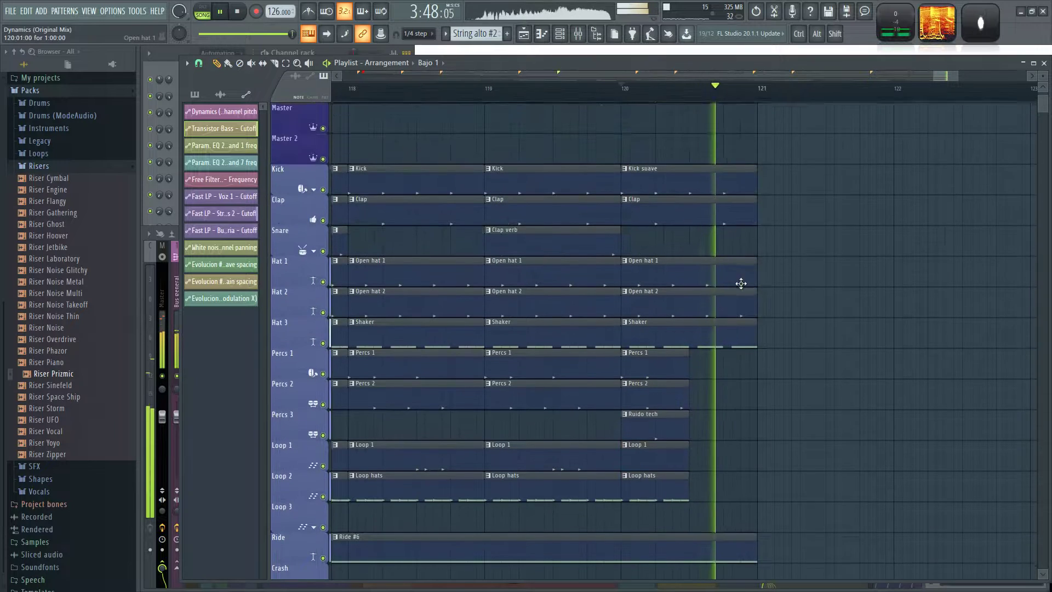
mouse_move(753, 335)
left_mouse_down()
mouse_move(736, 185)
mouse_move(689, 184)
left_mouse_up()
left_click(747, 225)
scroll(766, 262, "down", 1)
scroll(811, 202, "down", 14)
scroll(771, 356, "down", 2)
key("space")
key("space")
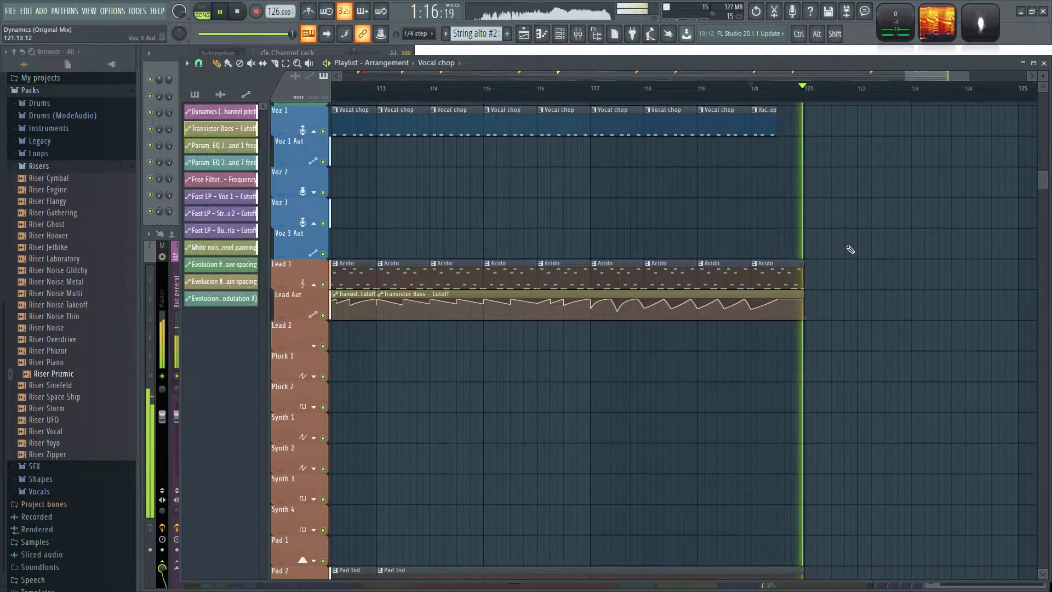
Add a cutoff dip halfway through bar 120 rising in a curve to bar 121, and shorten the last Acido clip to 15 steps.
scroll(838, 230, "down", 5)
scroll(816, 224, "up", 11)
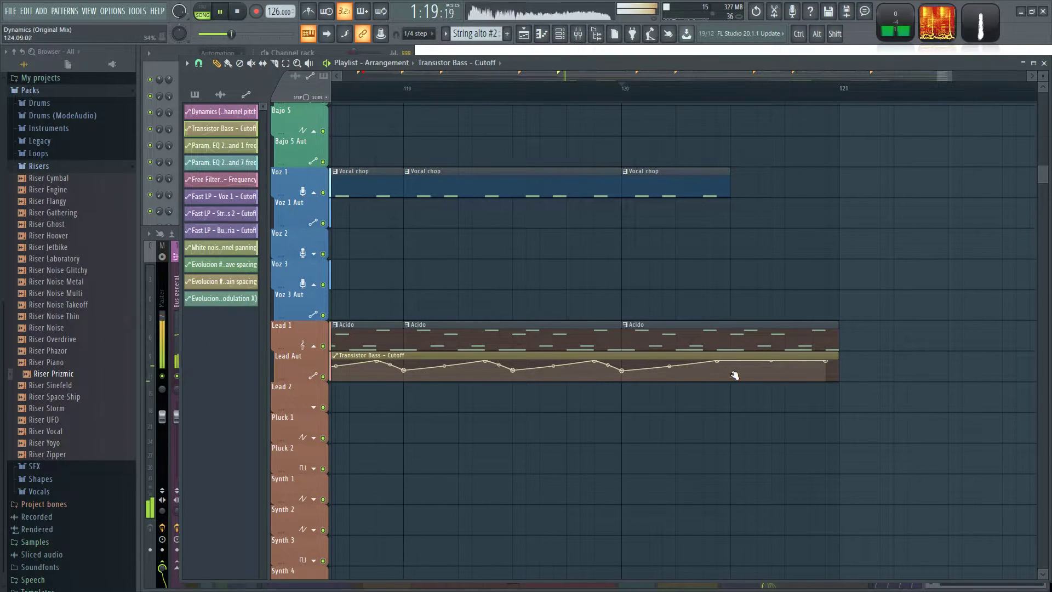
key("space")
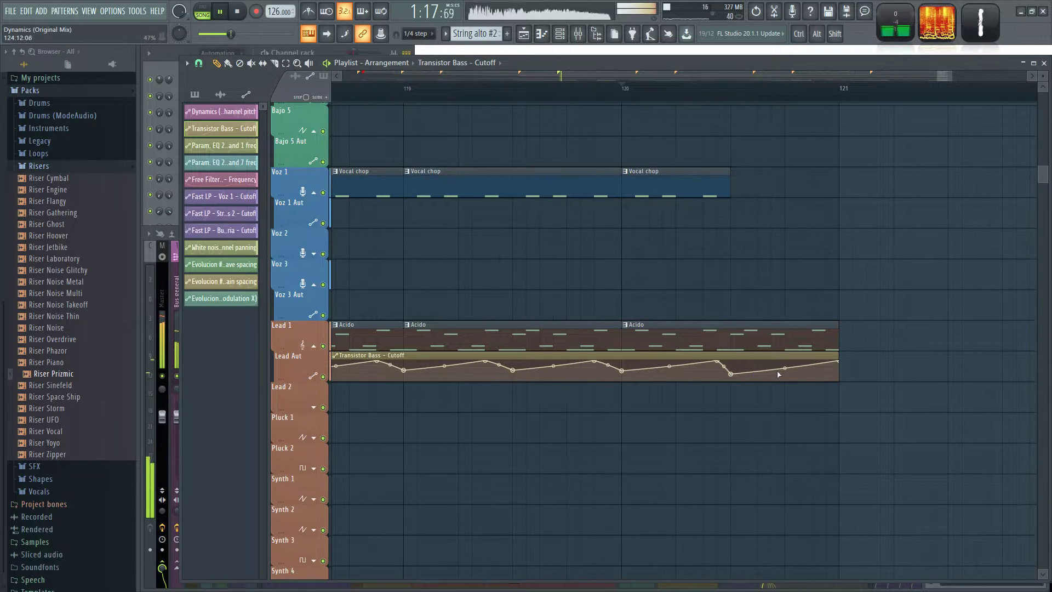
key("space")
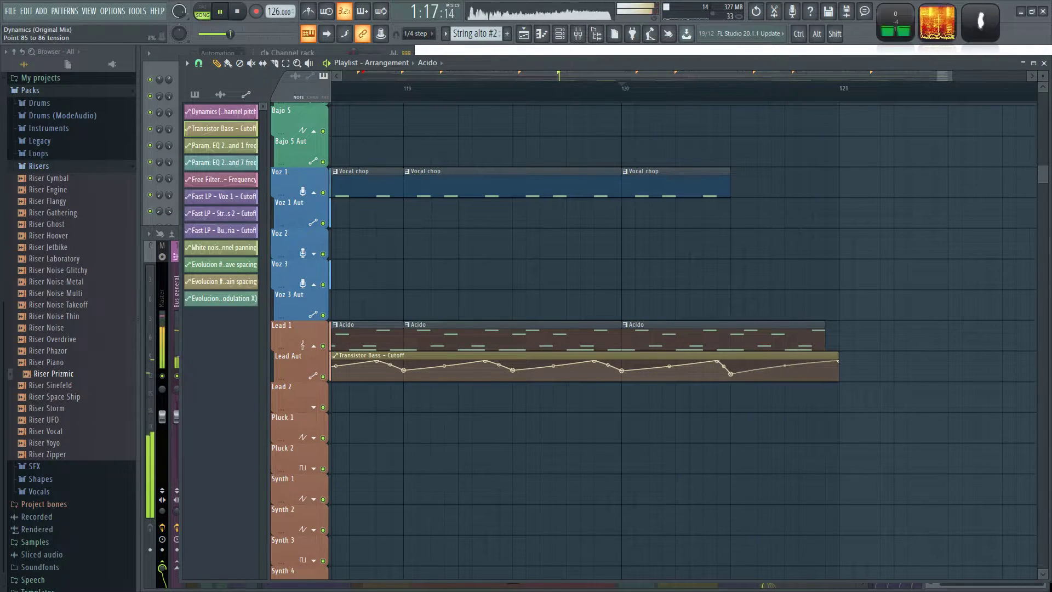
key("space")
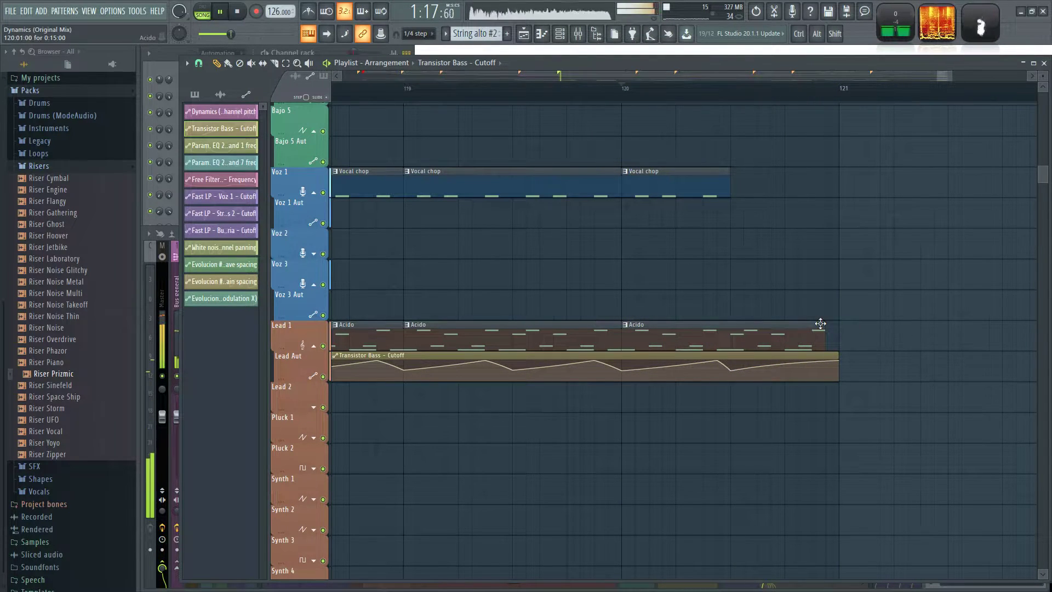
scroll(858, 255, "down", 10, "ctrl")
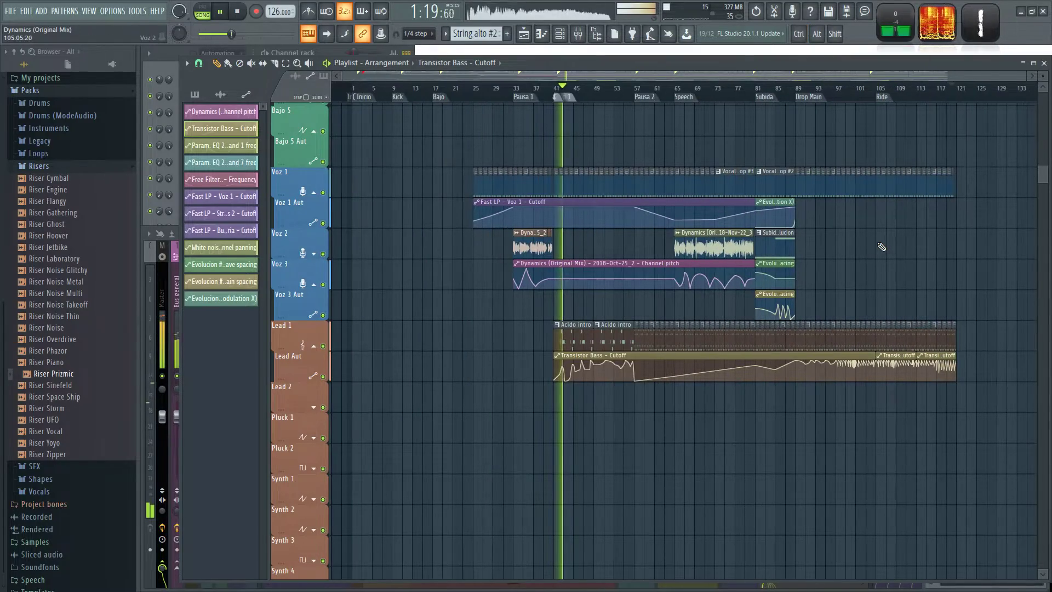
Select the drum, percussion, loop and ride clips plus the Bajo 1 and Bajo 2 clips between bars 41 and 57.
scroll(839, 249, "up", 2, "ctrl")
key("space")
scroll(446, 306, "up", 4)
scroll(436, 228, "up", 4, "ctrl")
scroll(458, 223, "up", 9)
left_click_drag(532, 140, 672, 161)
left_click_drag(743, 160, 749, 523)
scroll(598, 367, "down", 4)
left_click_drag(610, 347, 741, 351)
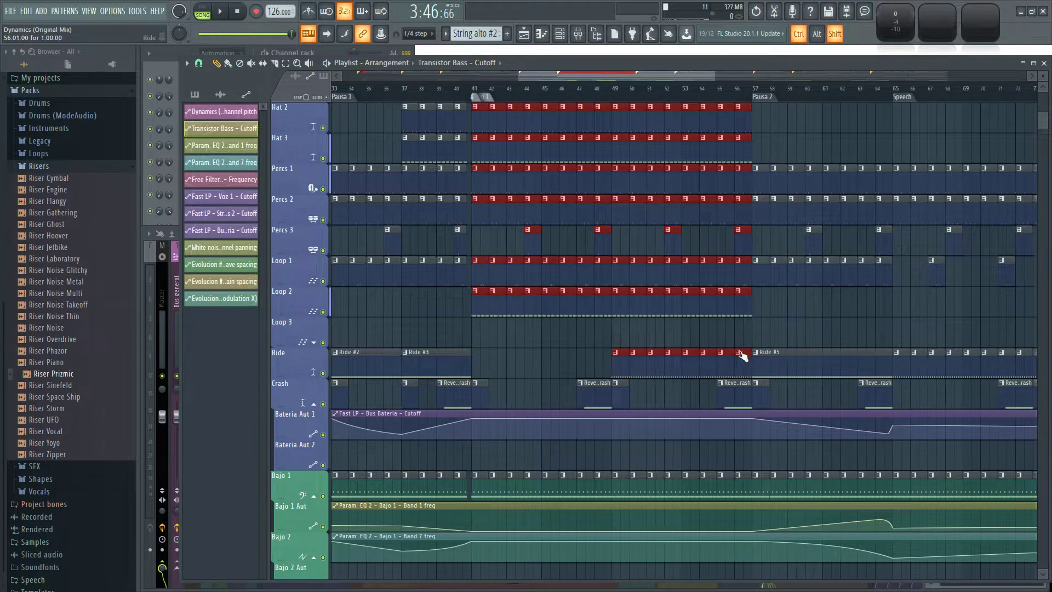
left_click_drag(474, 473, 753, 445)
scroll(544, 366, "down", 4)
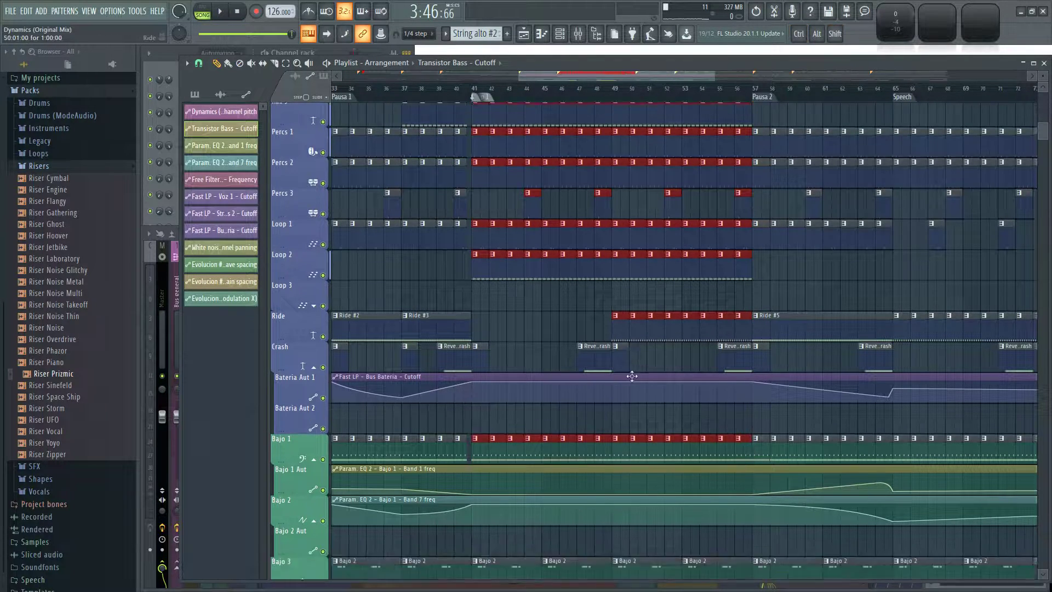
left_click_drag(626, 394, 745, 419)
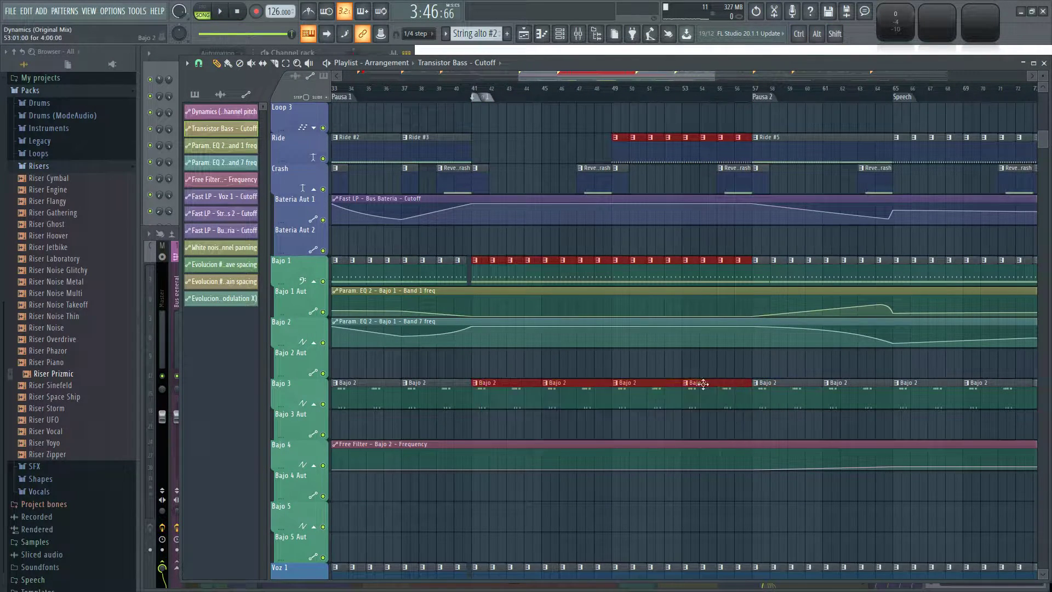
Add the Vocal chop and Acido intro clips between bars 41 and 57 to the selection.
scroll(585, 346, "down", 4)
left_click_drag(479, 319, 741, 367)
left_click_drag(482, 500, 750, 531)
scroll(751, 379, "down", 1)
left_click_drag(857, 290, 486, 373)
left_click_drag(822, 389, 476, 406)
Paste the copied 16-bar block at bar 121, directly after the Ride section, and deselect it.
scroll(697, 335, "up", 2)
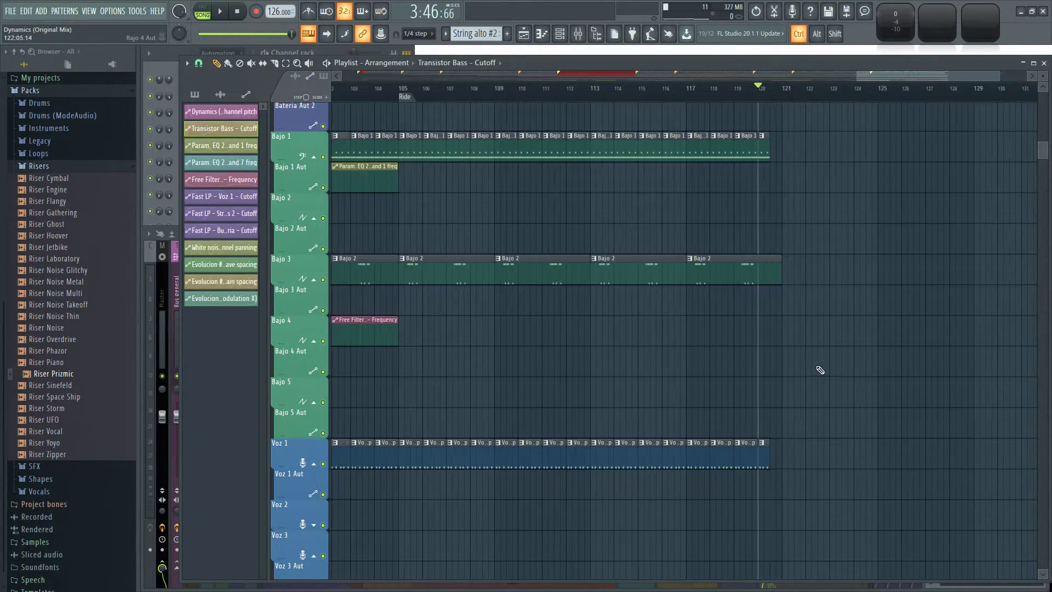
scroll(816, 368, "up", 1)
left_click_drag(747, 345, 678, 385)
left_click_drag(789, 370, 575, 400)
key("ctrl+v")
left_click_drag(491, 312, 551, 321)
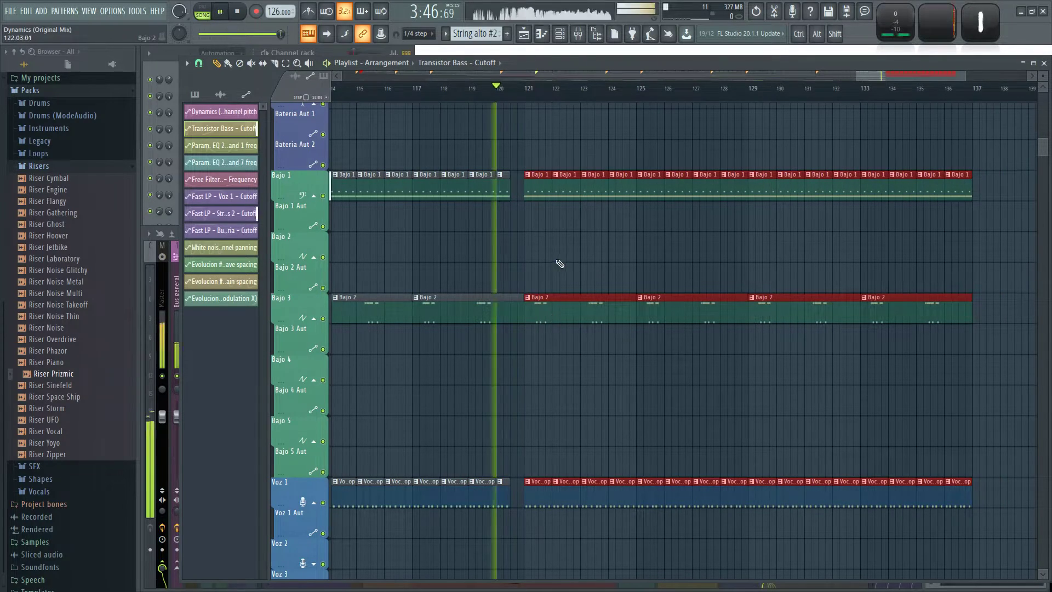
left_click(576, 387, "ctrl")
scroll(609, 371, "down", 2)
scroll(611, 372, "up", 8)
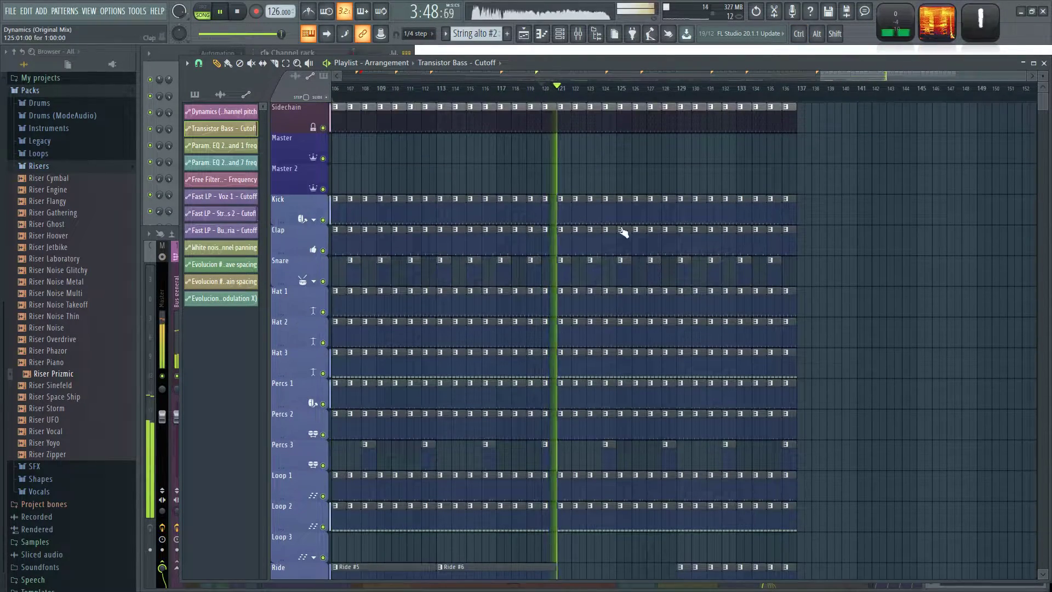
Extend the last Transistor Bass - Cutoff clip to bar 137 and add two gentle curved dips between bars 121 and 125.
scroll(596, 166, "down", 10)
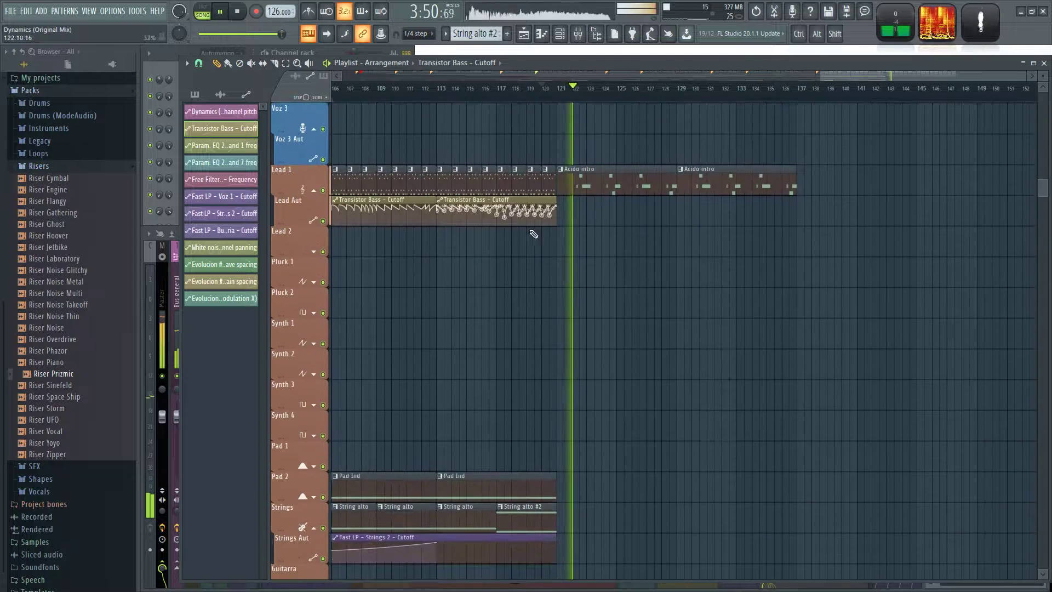
scroll(573, 214, "up", 2, "ctrl")
left_click_drag(555, 210, 1001, 220)
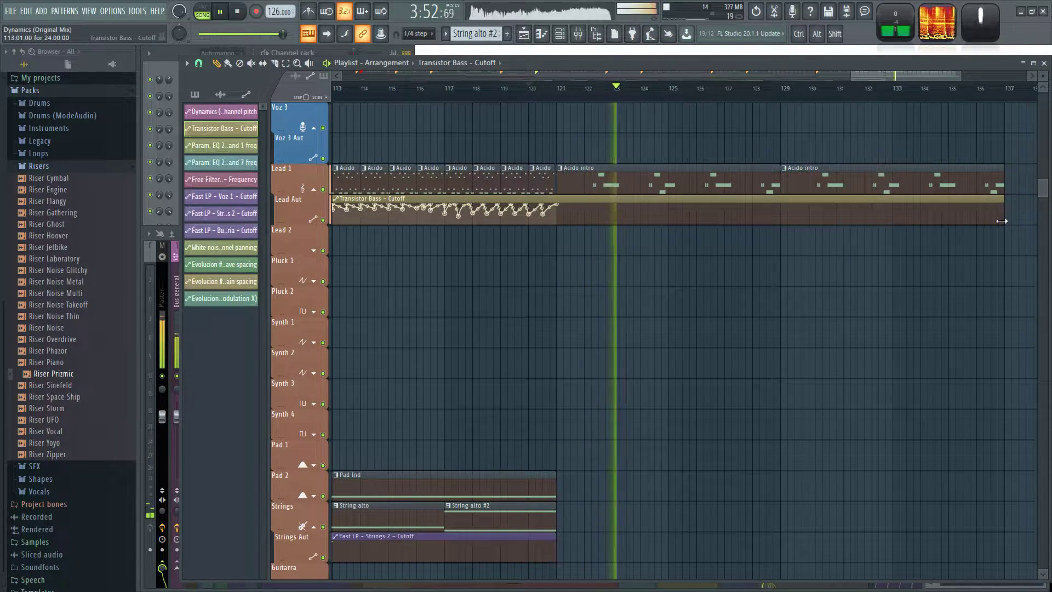
scroll(638, 240, "up", 4, "ctrl")
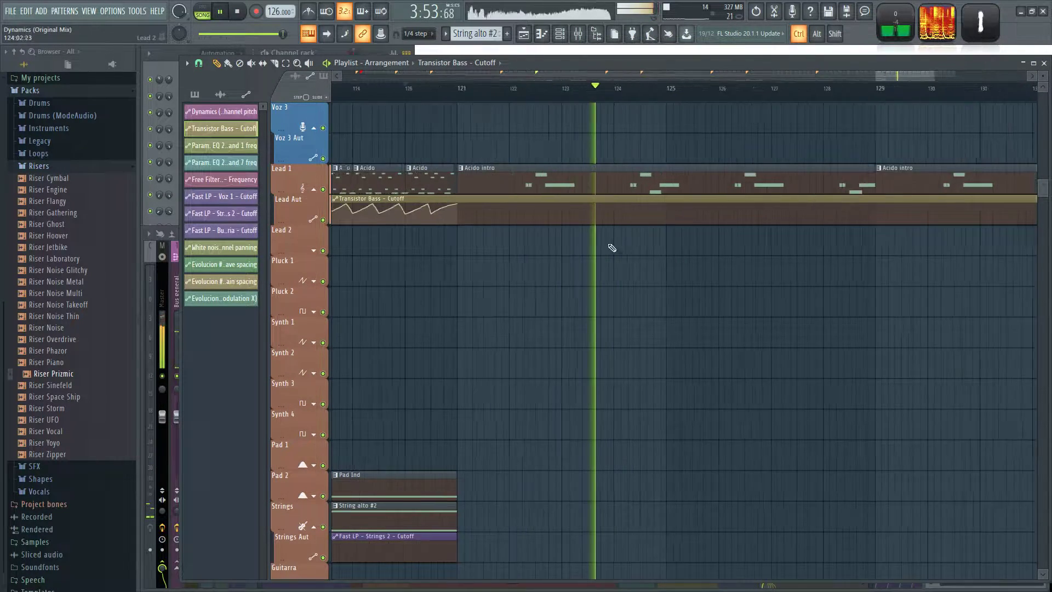
right_click(509, 212)
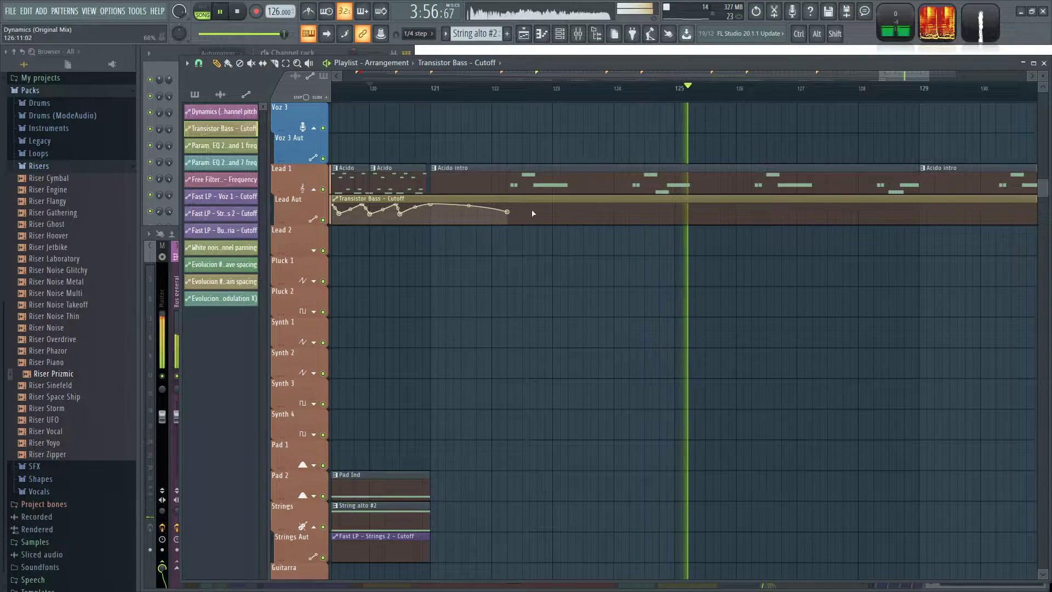
right_click(568, 202)
right_click(630, 215)
right_click(682, 203)
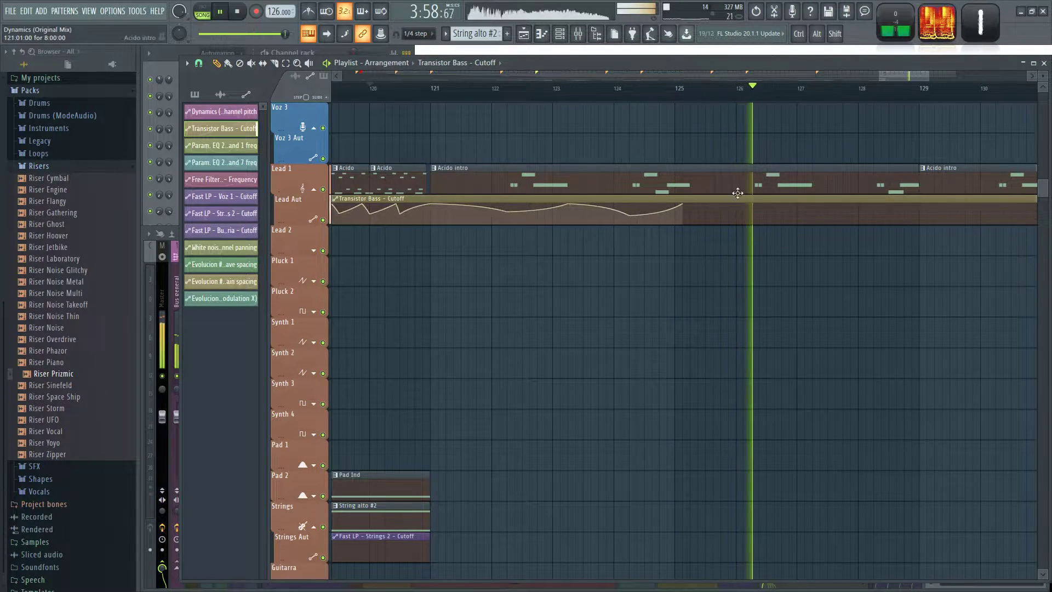
Add two more curved cutoff dips to the Lead Aut automation between bars 125 and 129.
right_click(752, 212)
right_click(813, 204)
left_click_drag(759, 218, 760, 213)
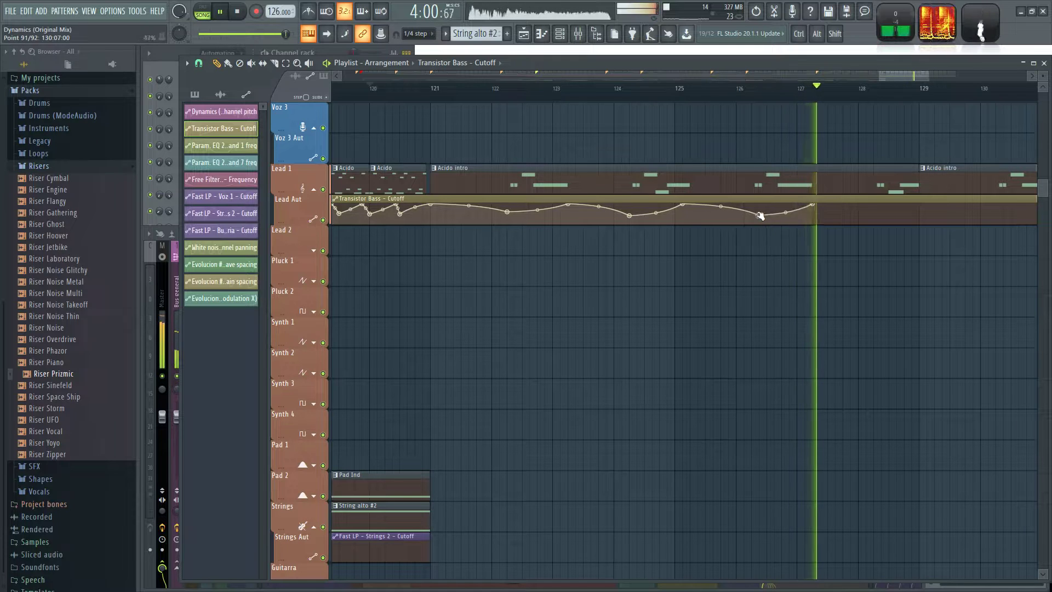
right_click(882, 212)
right_click(919, 205)
Draw two shallow curved cutoff dips in the Lead Aut automation between bars 129 and 133.
left_click_drag(897, 265, 527, 289)
right_click(584, 229)
right_click(618, 233)
right_click(653, 232)
right_click(687, 228)
right_click(714, 229)
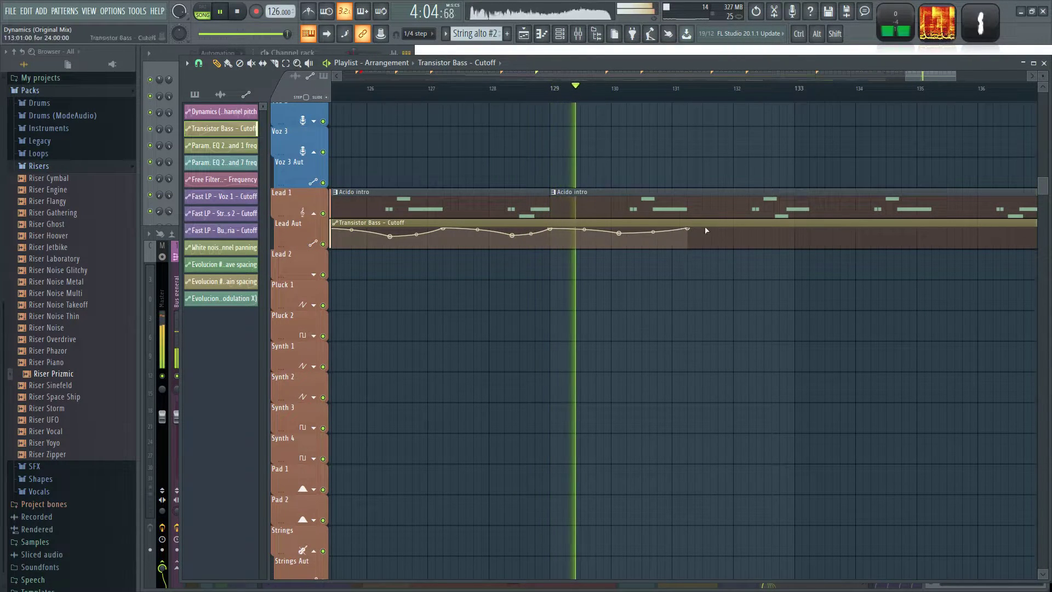
right_click(742, 234)
right_click(816, 229)
Finish the Lead Aut cutoff curve with two bent dips between bars 133 and 137.
left_click_drag(799, 268, 607, 290)
right_click(647, 251)
right_click(671, 258)
right_click(705, 251)
right_click(740, 247)
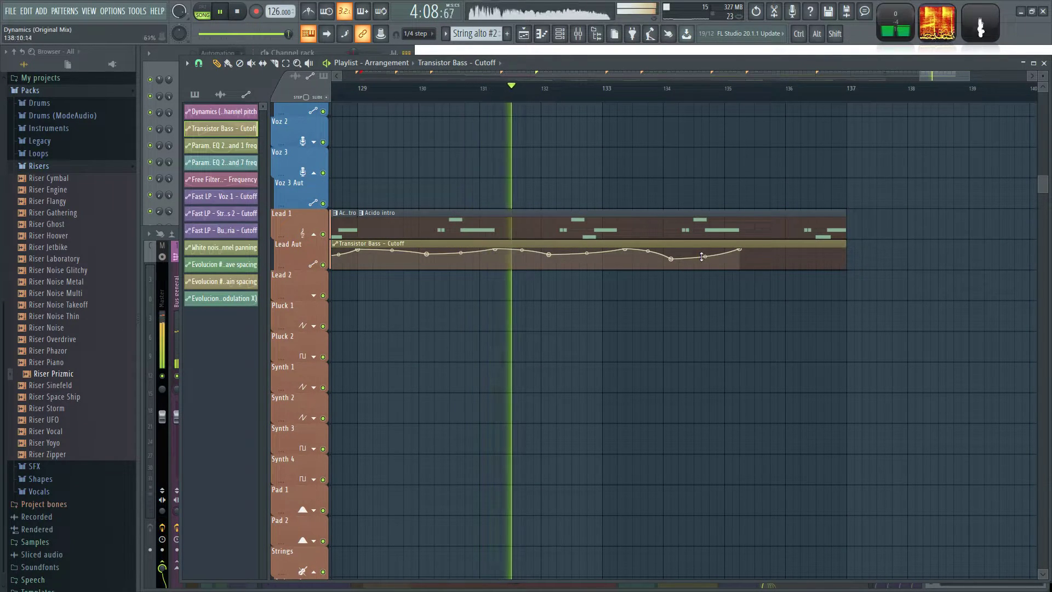
right_click(766, 256)
right_click(793, 260)
right_click(820, 252)
right_click(845, 249)
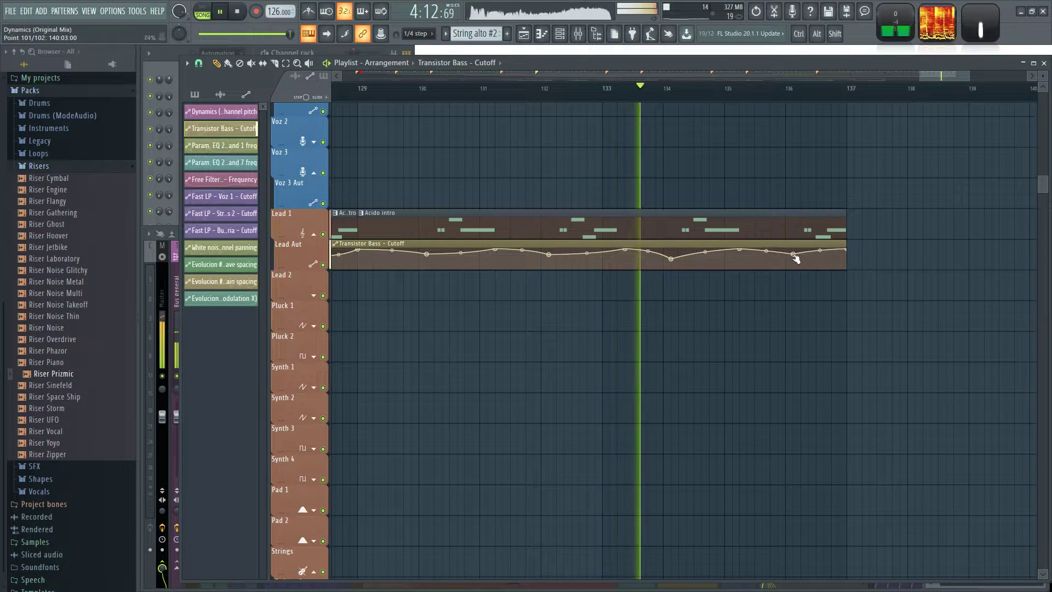
Add two Pad Ind clips on the Pad 2 track to cover bars 121 to 137.
scroll(792, 313, "down", 2)
scroll(792, 312, "down", 3)
scroll(849, 357, "up", 2)
scroll(822, 351, "down", 9)
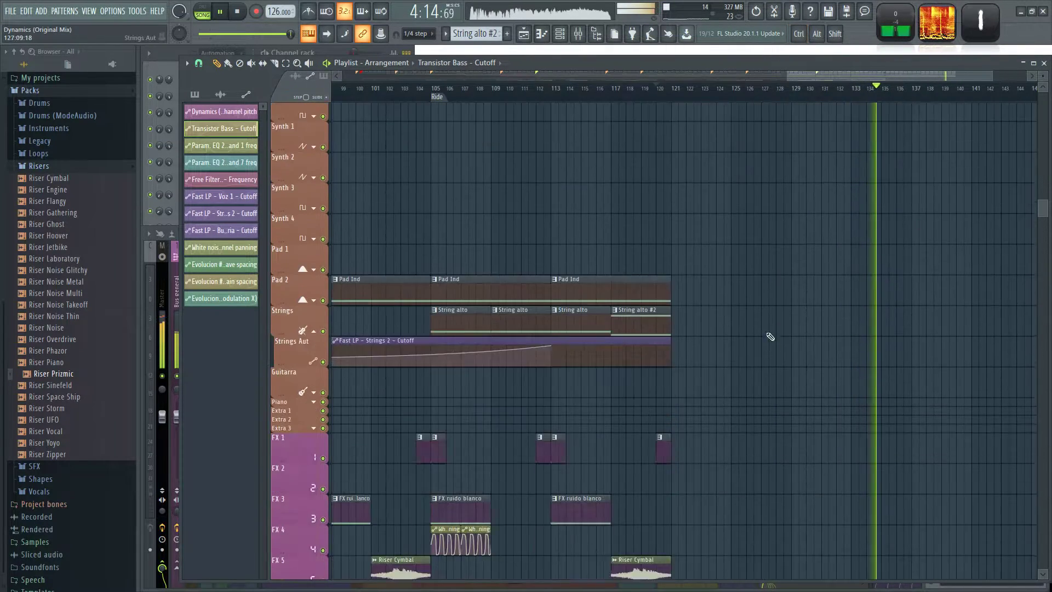
left_click(641, 256)
left_click_drag(676, 261, 698, 265)
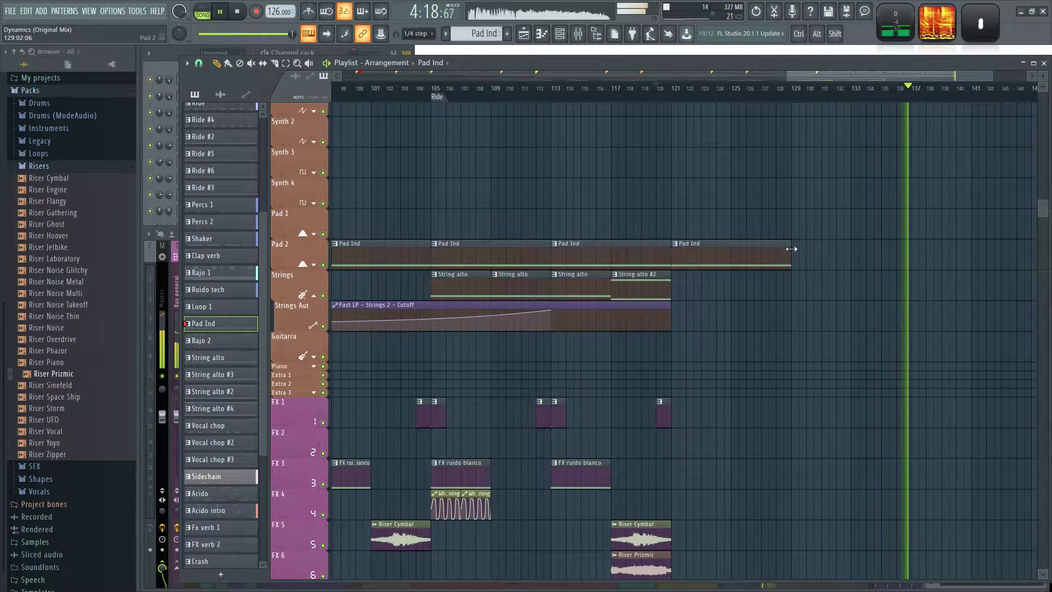
scroll(818, 202, "down", 5, "ctrl")
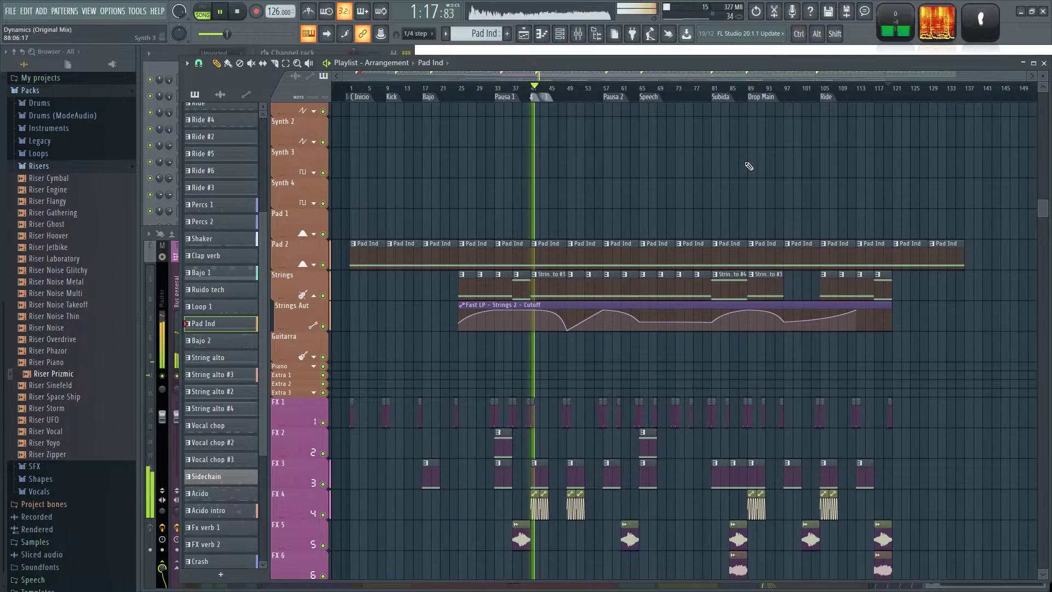
Place String alto #3 at bar 121, extend the Fast LP - Strings 2 - Cutoff clip to bar 137 and curve it down to bar 129.
scroll(530, 168, "up", 3, "ctrl")
left_click(535, 285)
scroll(662, 364, "right", 5)
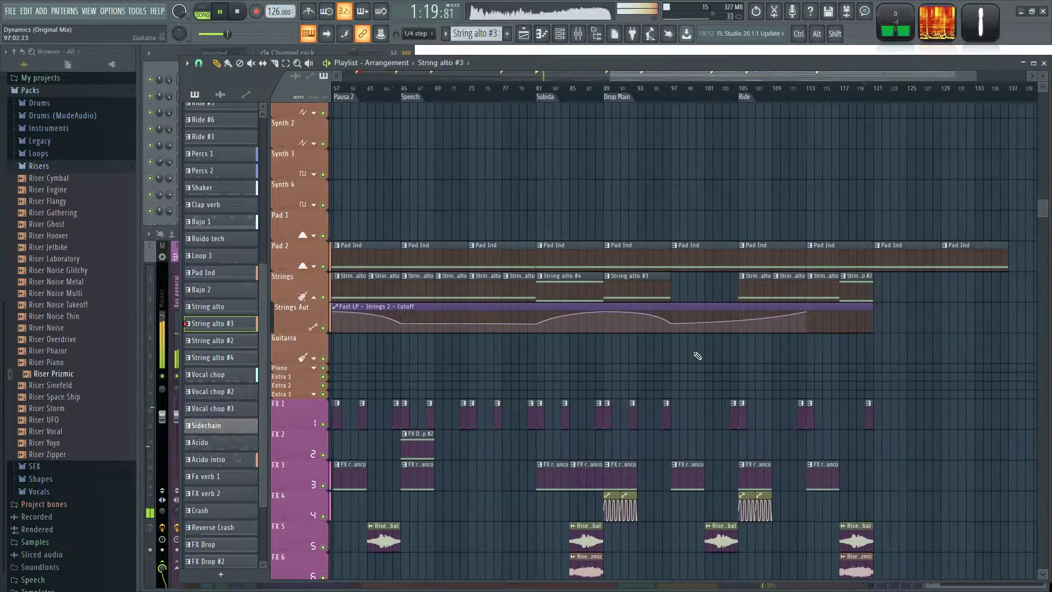
scroll(916, 334, "down", 2, "ctrl")
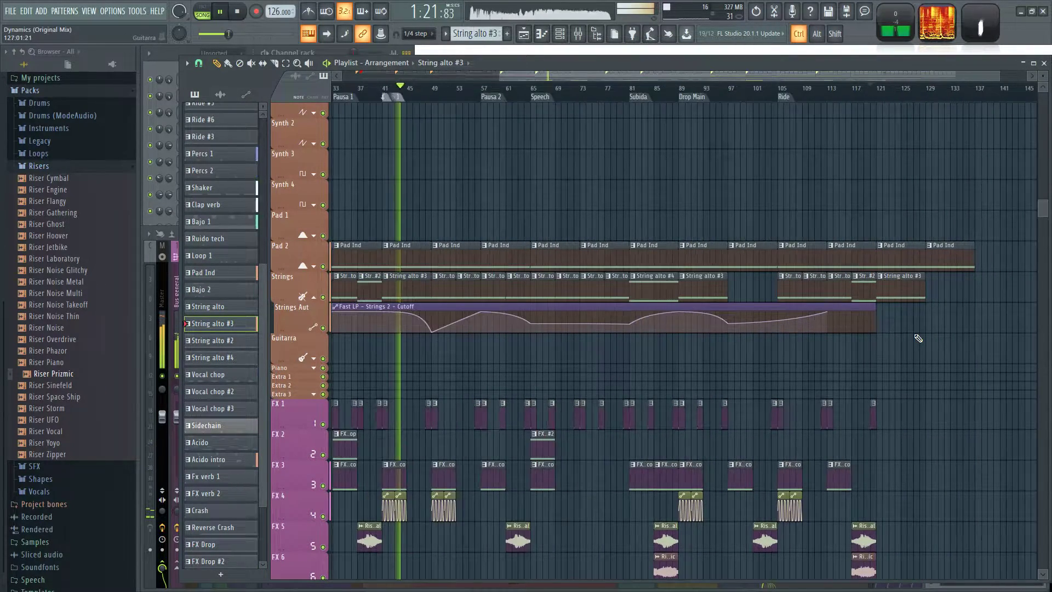
left_click_drag(875, 310, 902, 314)
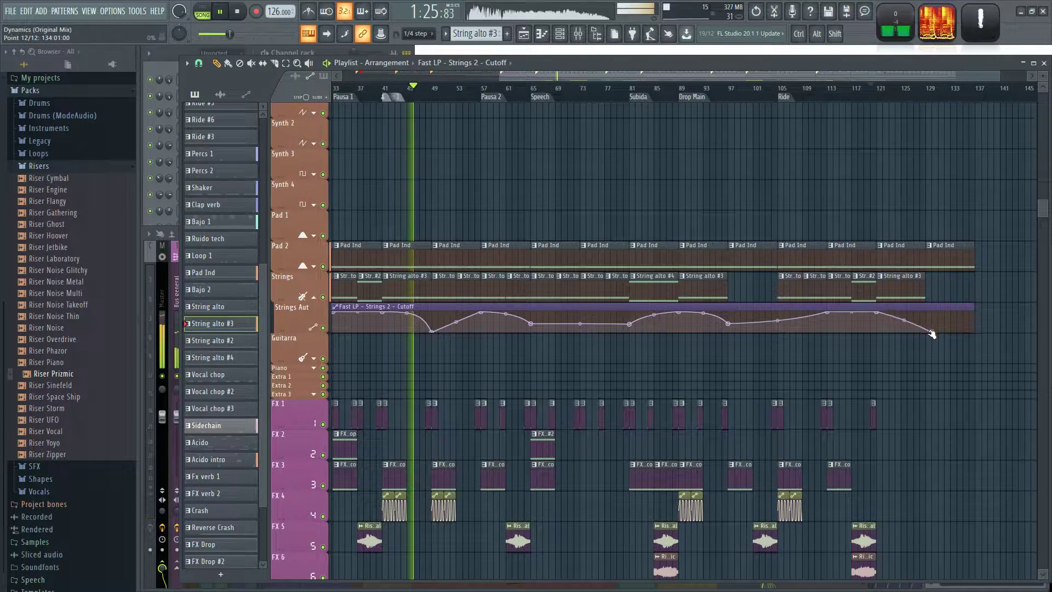
scroll(902, 313, "down", 3)
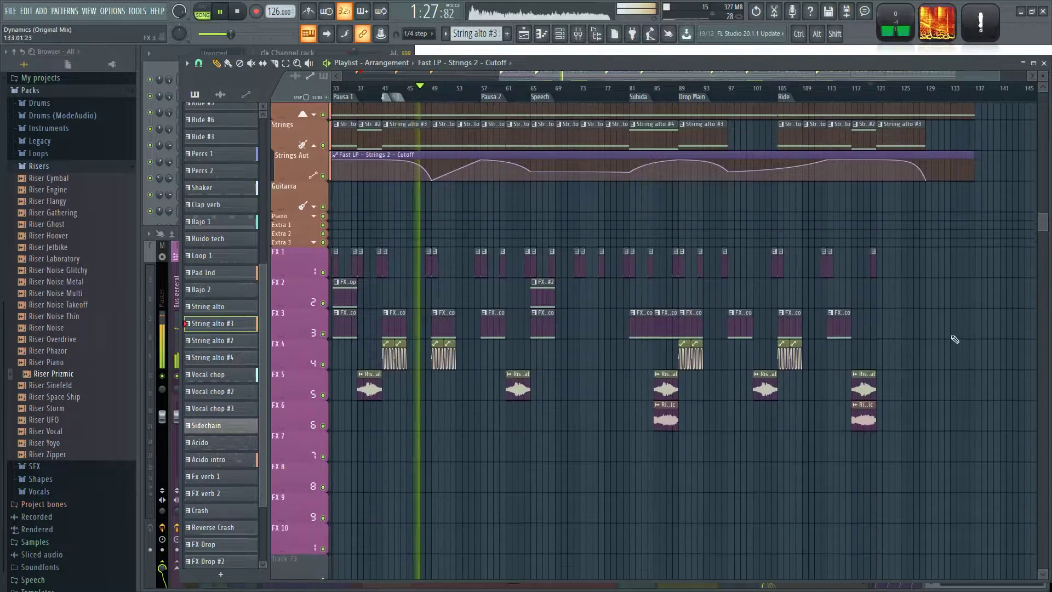
Duplicate the FX ruido blanco clip and its two White noise panning clips from bar 105 to bar 121.
scroll(951, 345, "up", 4, "ctrl")
left_click(618, 331)
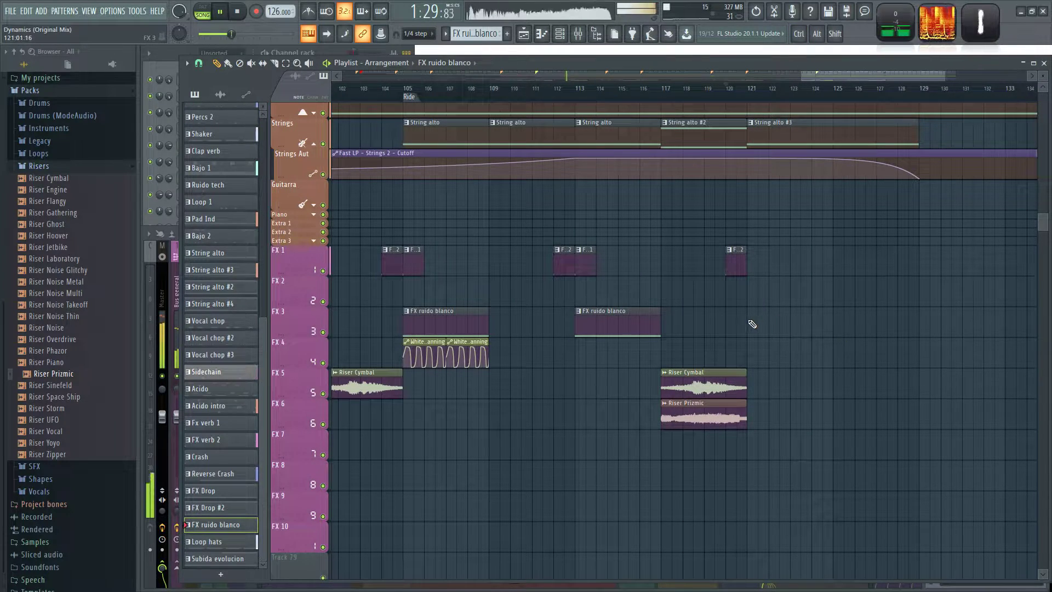
left_click_drag(392, 305, 484, 363, "ctrl")
key("ctrl+b")
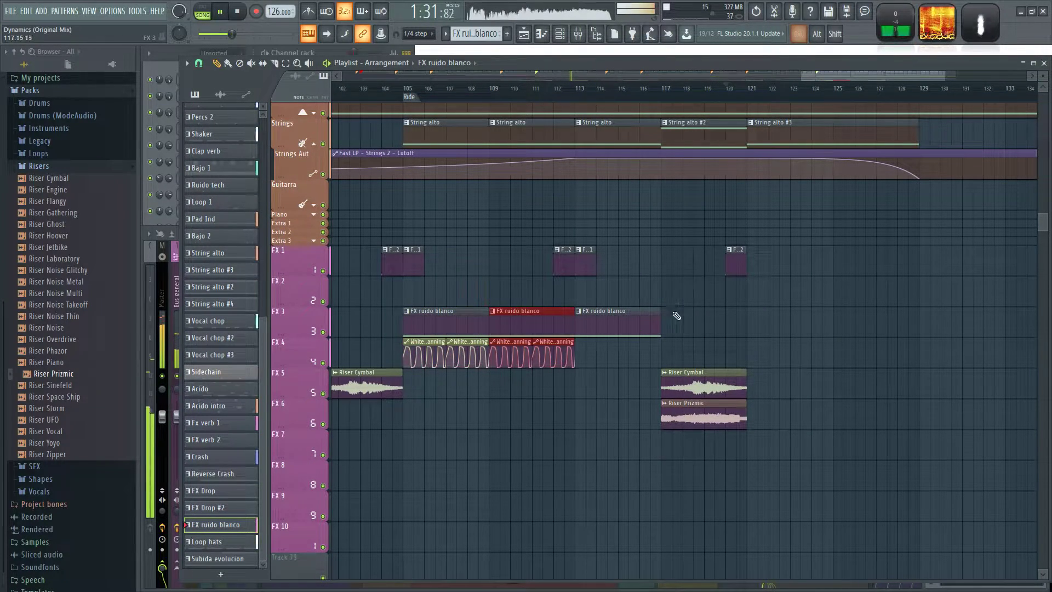
left_click_drag(554, 315, 769, 315)
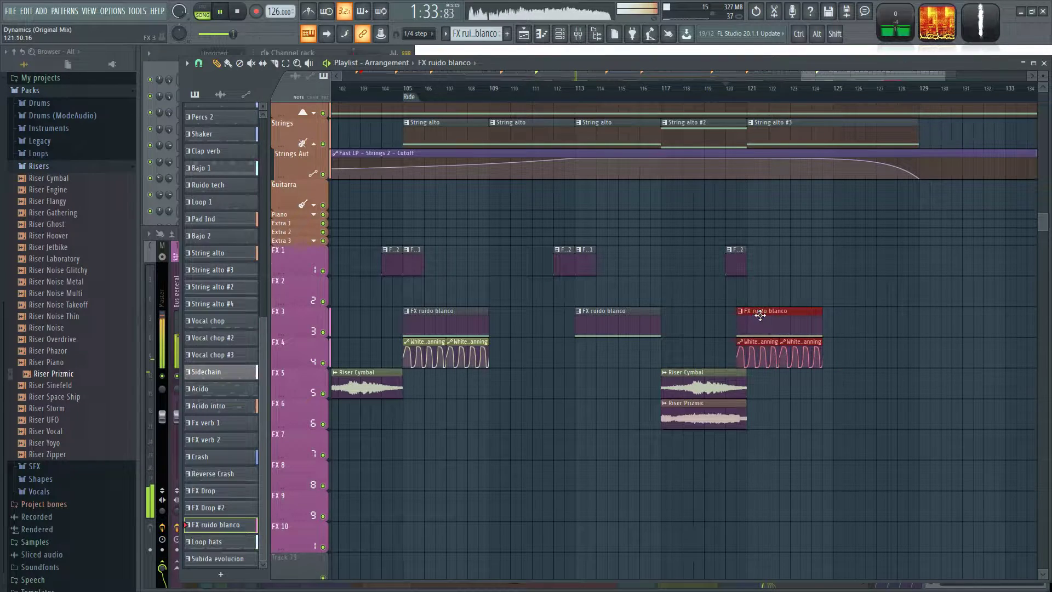
Place an Fx verb 1 clip at bar 121 on the FX 1 track.
scroll(551, 305, "up", 3, "ctrl")
left_click(617, 263)
scroll(844, 275, "down", 2, "ctrl")
left_click_drag(872, 282, 802, 289)
left_click(838, 270)
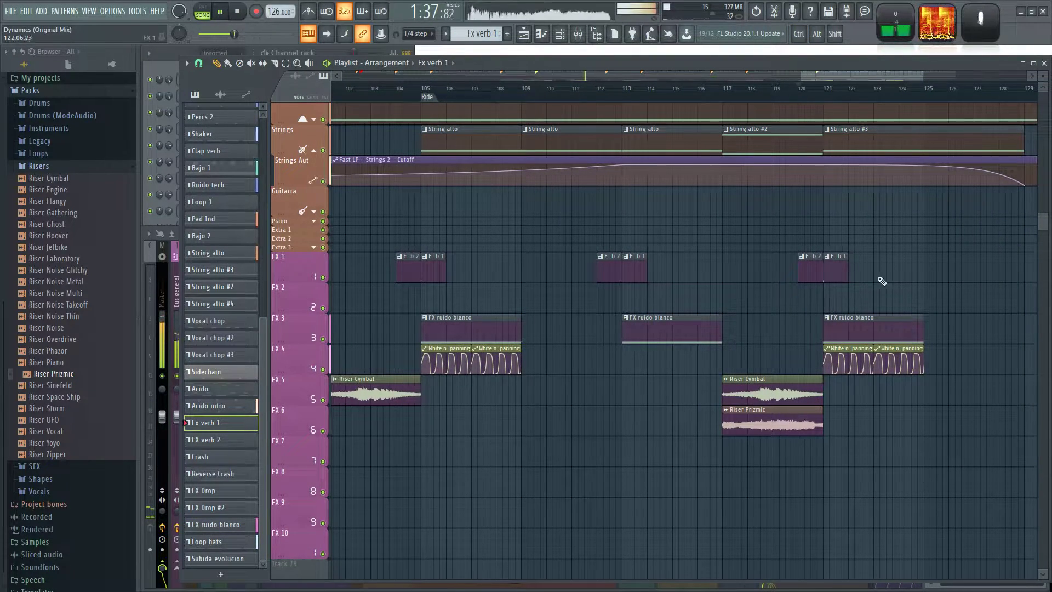
Add Reverse Crash clips on the Crash track at bars 111, 119, 127 and 135.
scroll(872, 281, "down", 3, "ctrl")
scroll(767, 316, "up", 6)
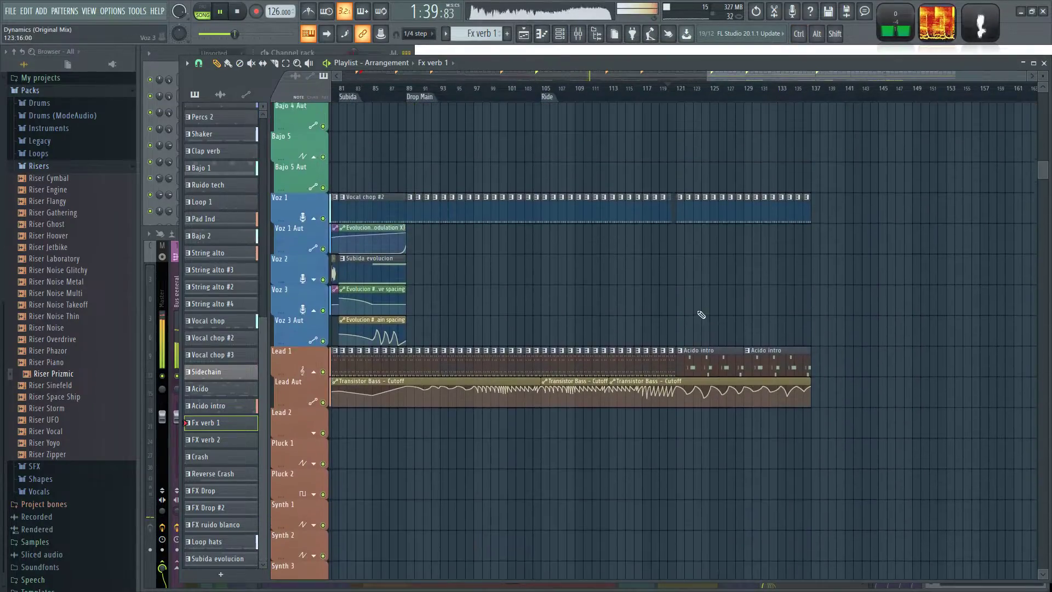
scroll(707, 348, "up", 3)
scroll(784, 387, "up", 7)
scroll(798, 385, "down", 7)
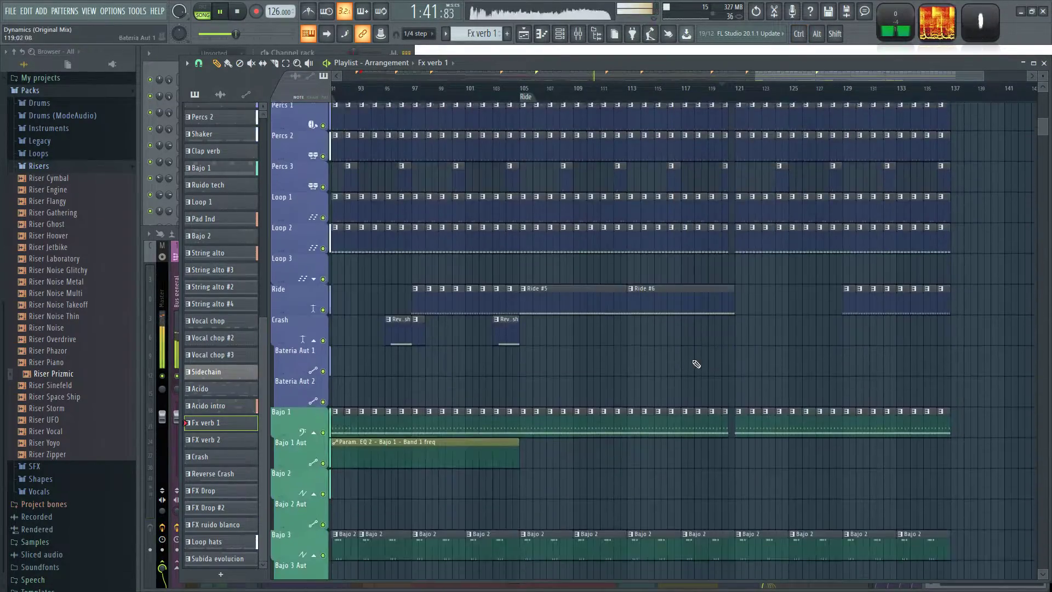
scroll(538, 333, "up", 3)
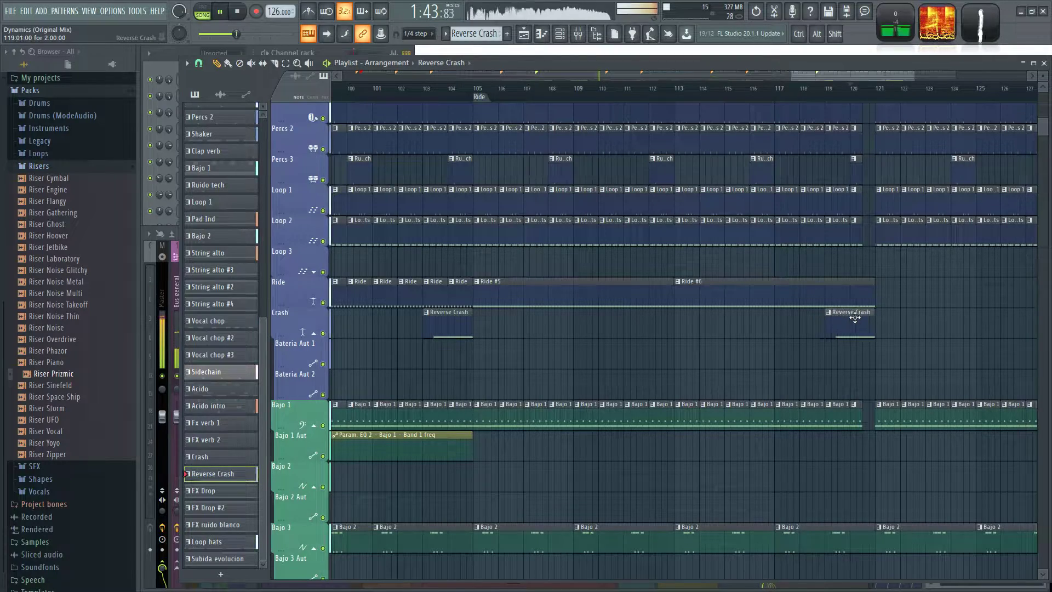
scroll(787, 340, "down", 3)
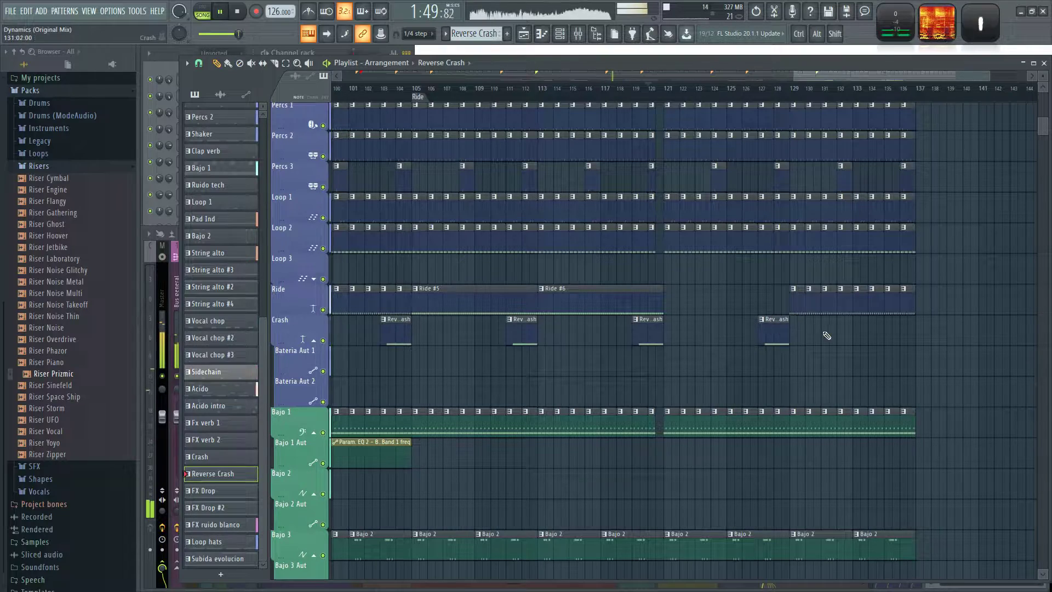
scroll(613, 353, "down", 4)
Add Crash clips on the Crash track at bars 121 and 105.
scroll(665, 359, "up", 5)
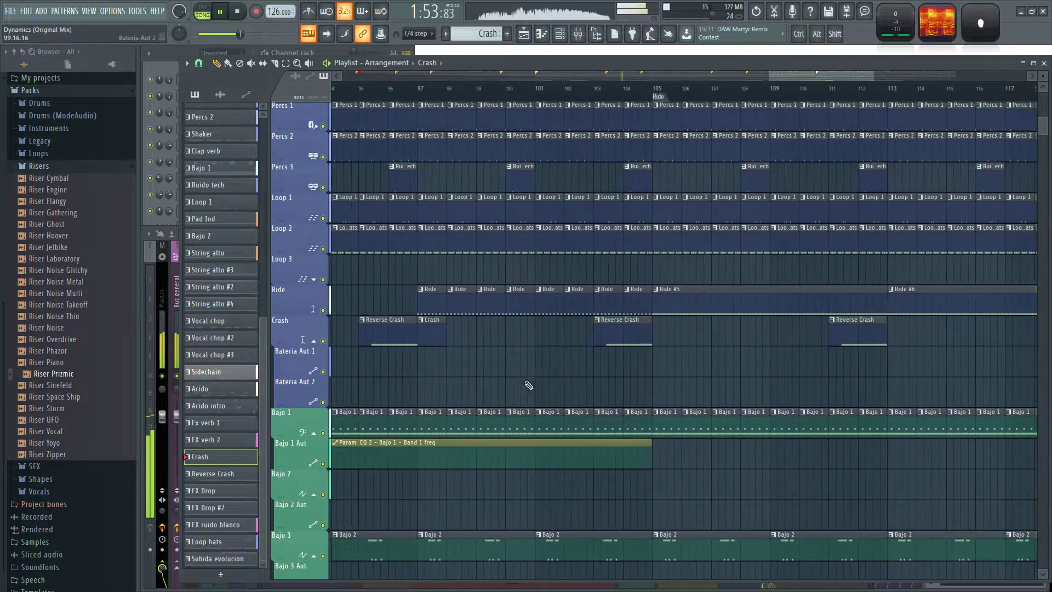
left_click_drag(730, 368, 681, 370)
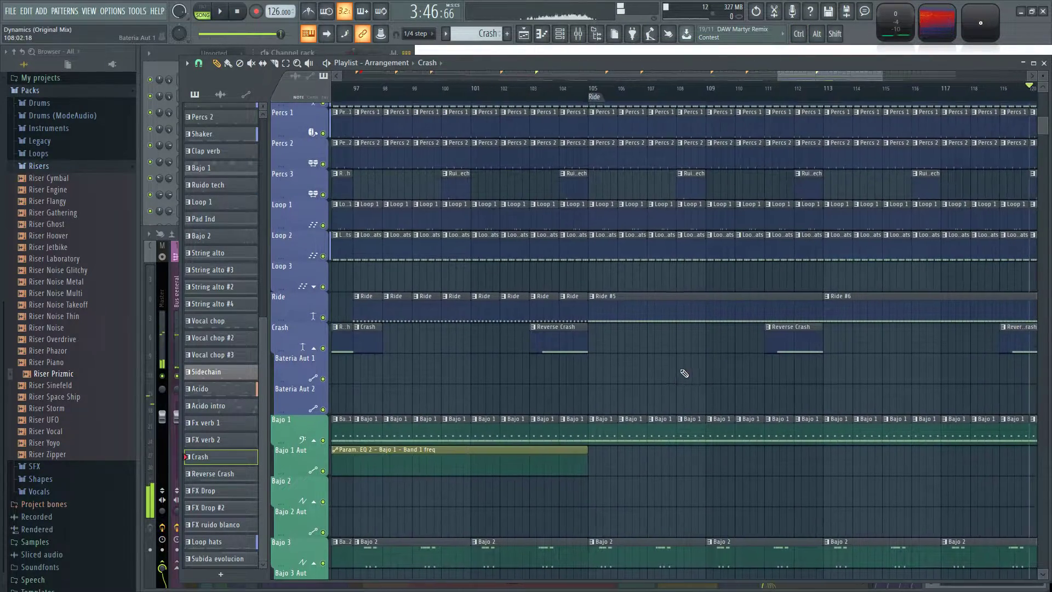
left_click_drag(815, 365, 725, 379)
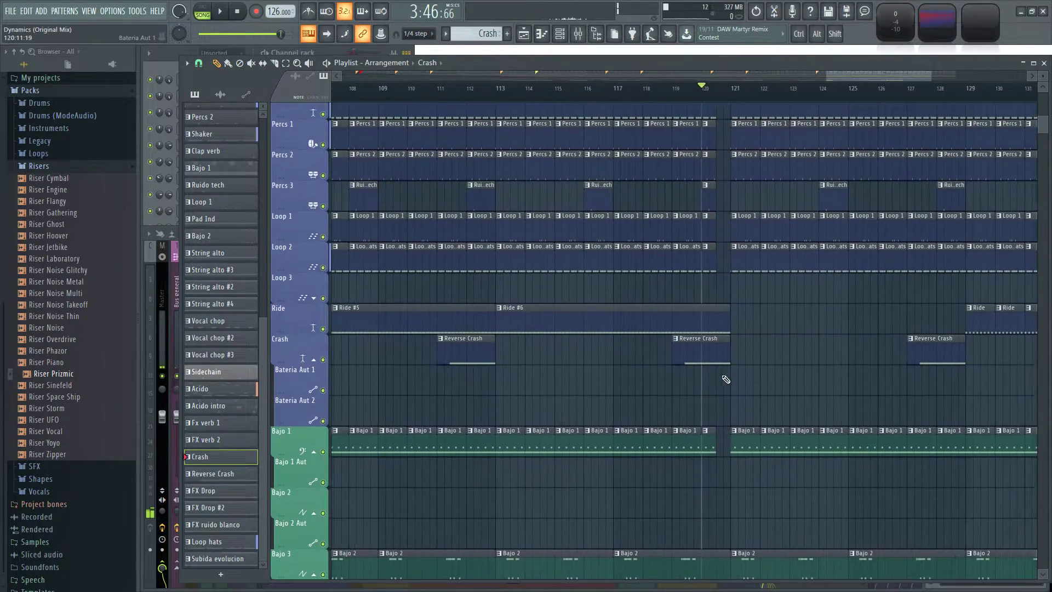
scroll(607, 374, "down", 3)
left_click_drag(533, 390, 644, 386)
scroll(573, 382, "up", 2)
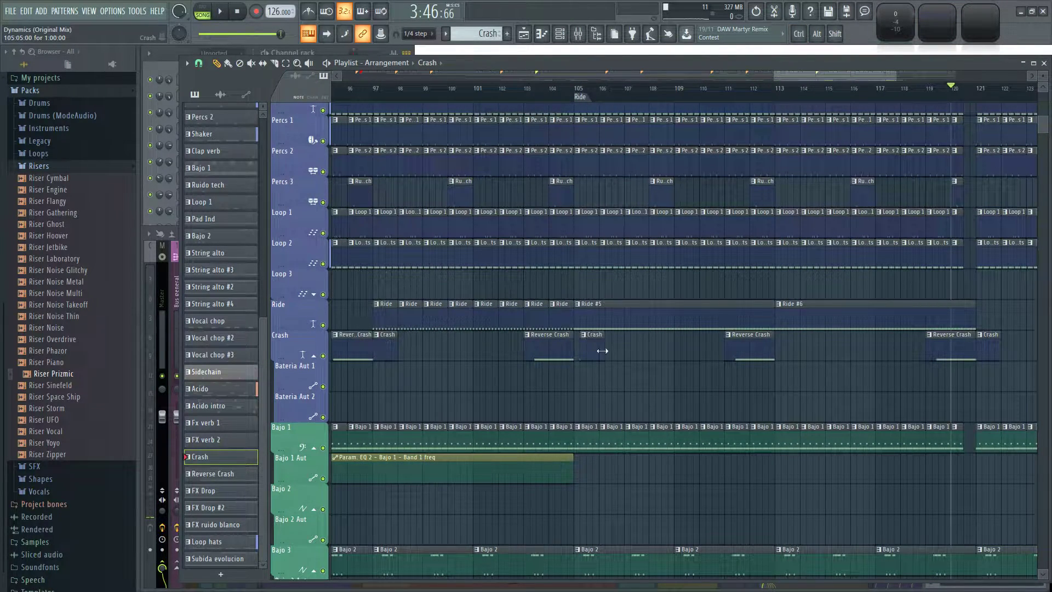
scroll(650, 374, "down", 3)
left_click_drag(744, 386, 389, 394)
scroll(719, 382, "up", 1)
Play the transition into bar 121 and replay it from bar 120, checking the bass, voice and lead tracks.
key("space")
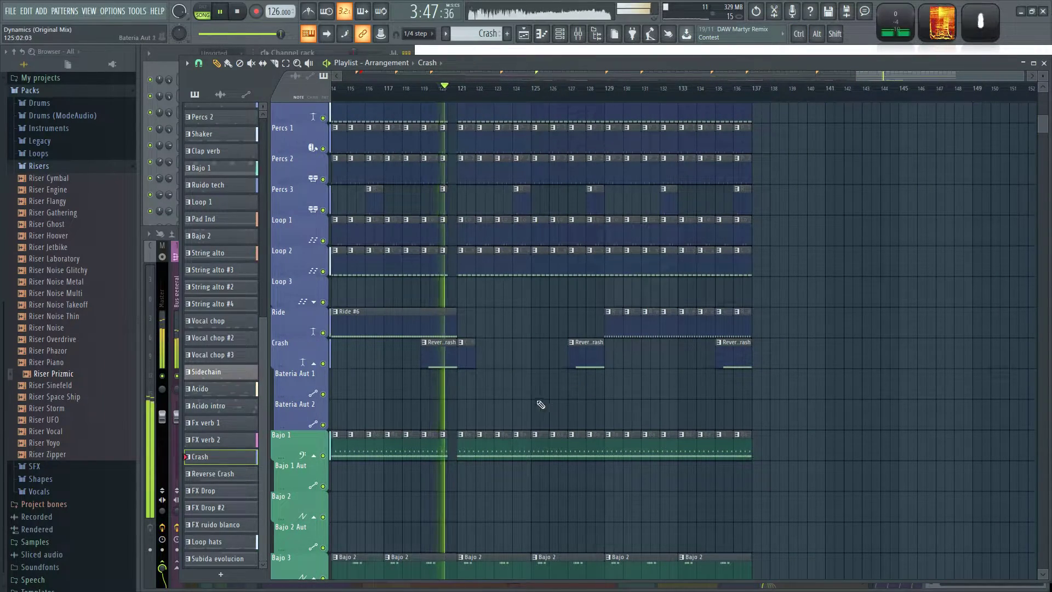
scroll(717, 402, "down", 3)
scroll(778, 387, "down", 6)
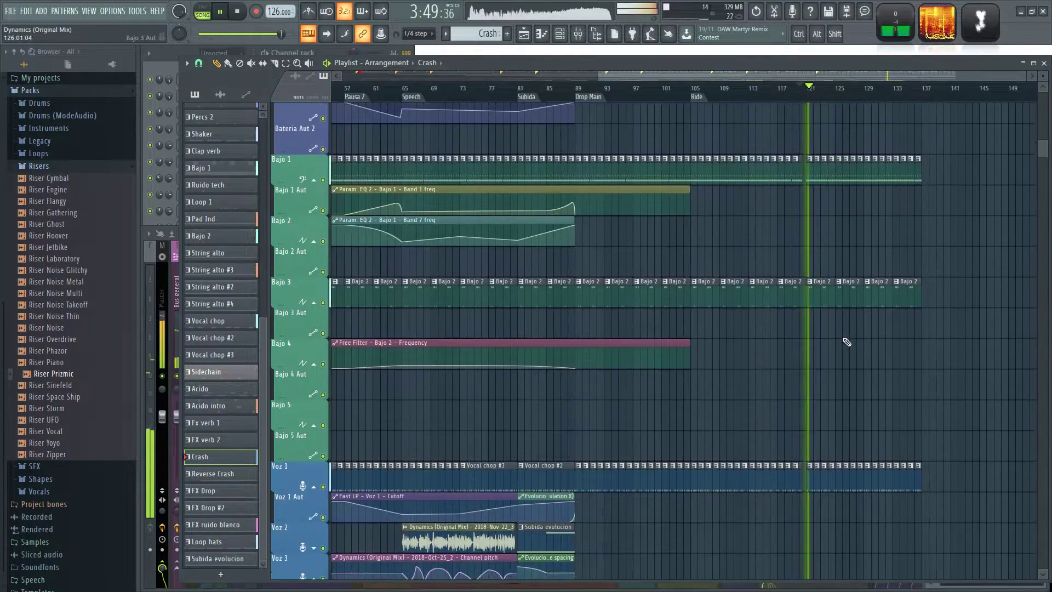
scroll(875, 259, "up", 3)
scroll(875, 259, "up", 4)
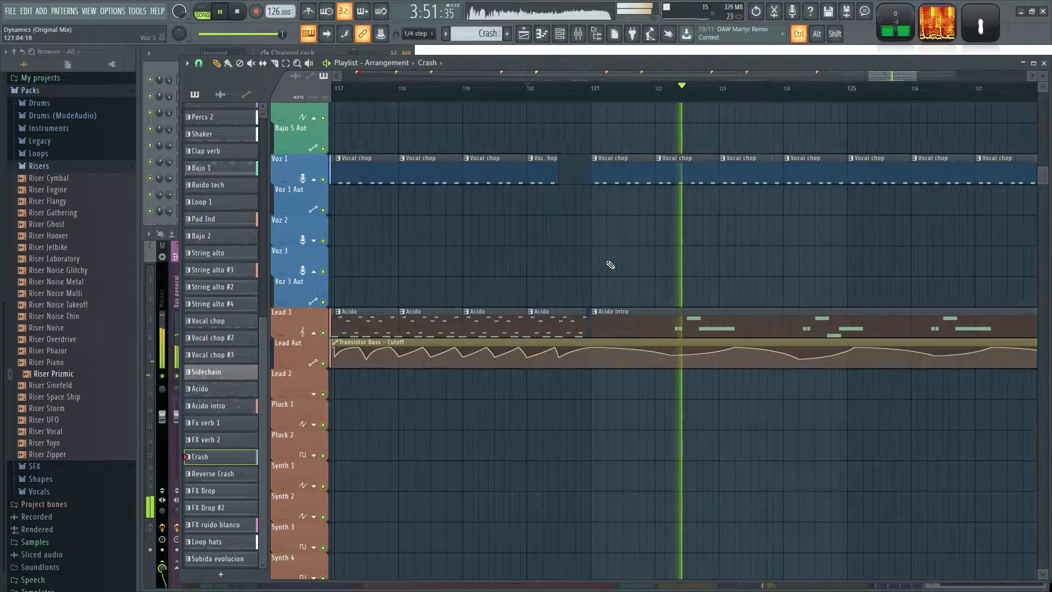
left_click(524, 97)
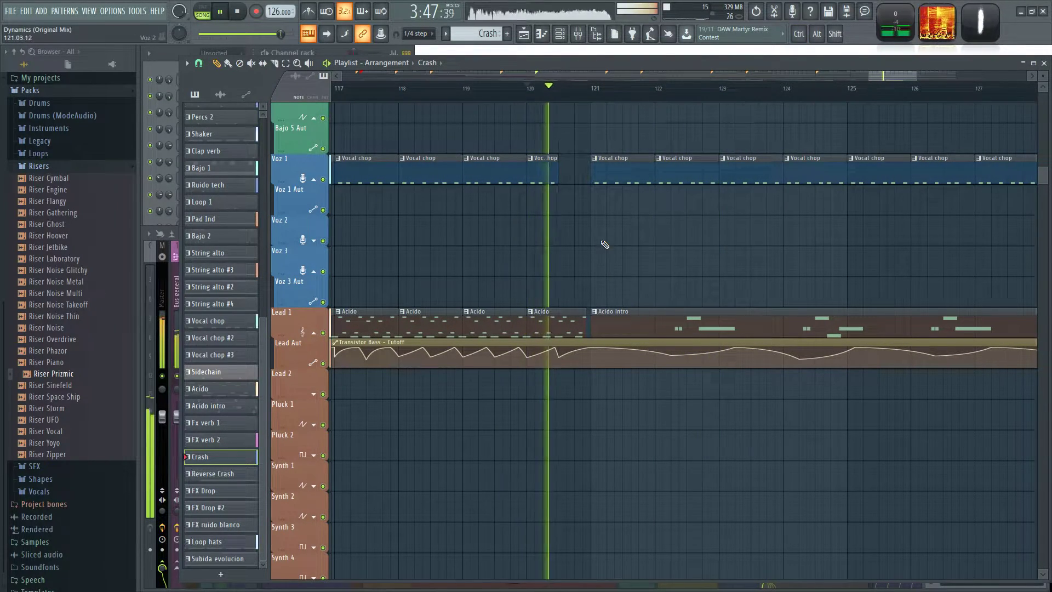
Select bars 120 to 123 as the playback range and play it with the mixer open.
scroll(606, 244, "up", 1)
key("space")
left_click_drag(515, 93, 737, 115)
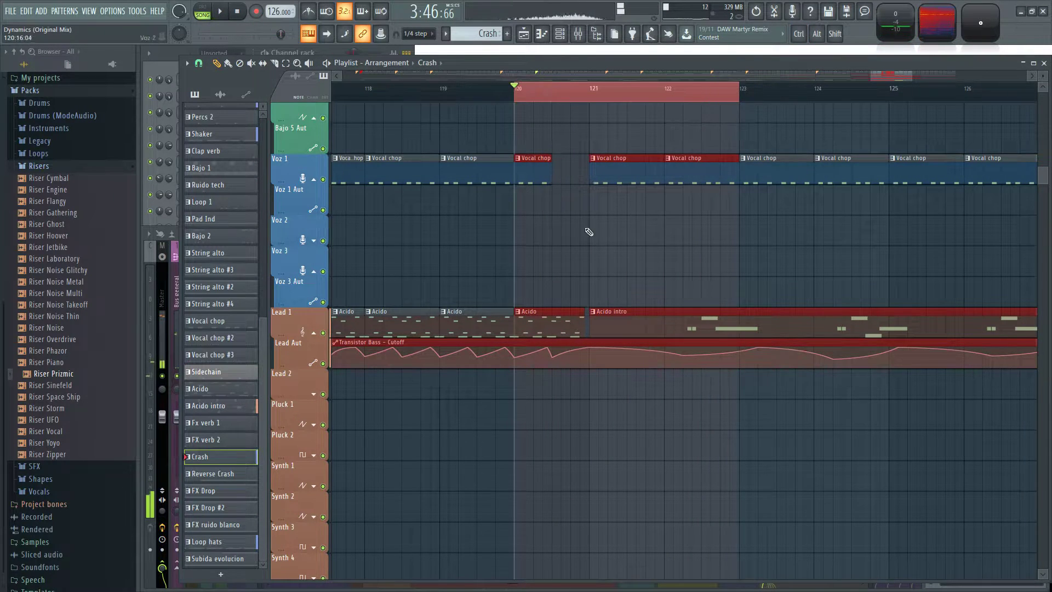
scroll(544, 270, "up", 2)
key("F9")
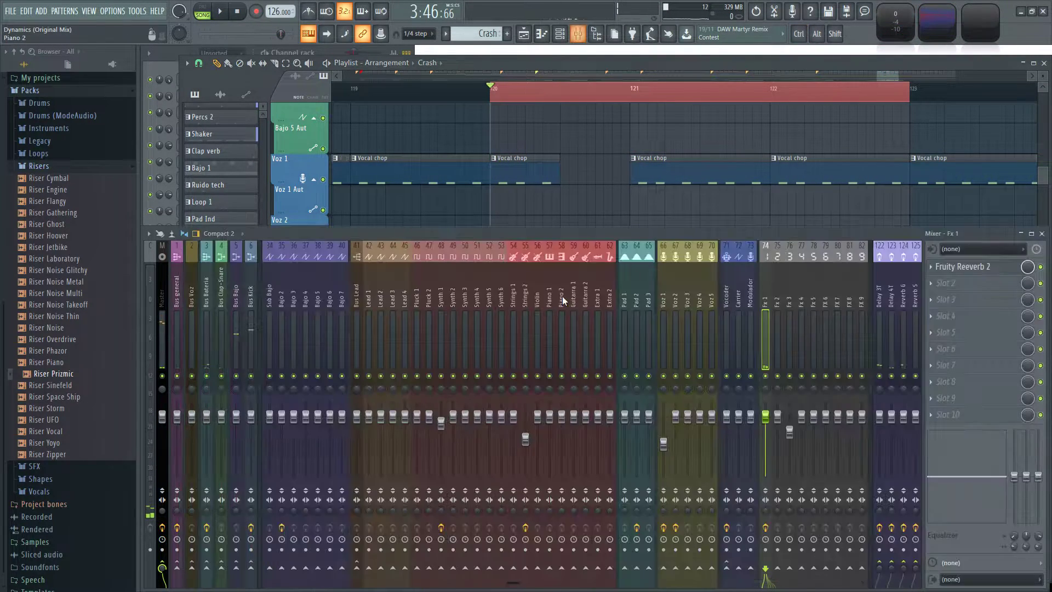
key("space")
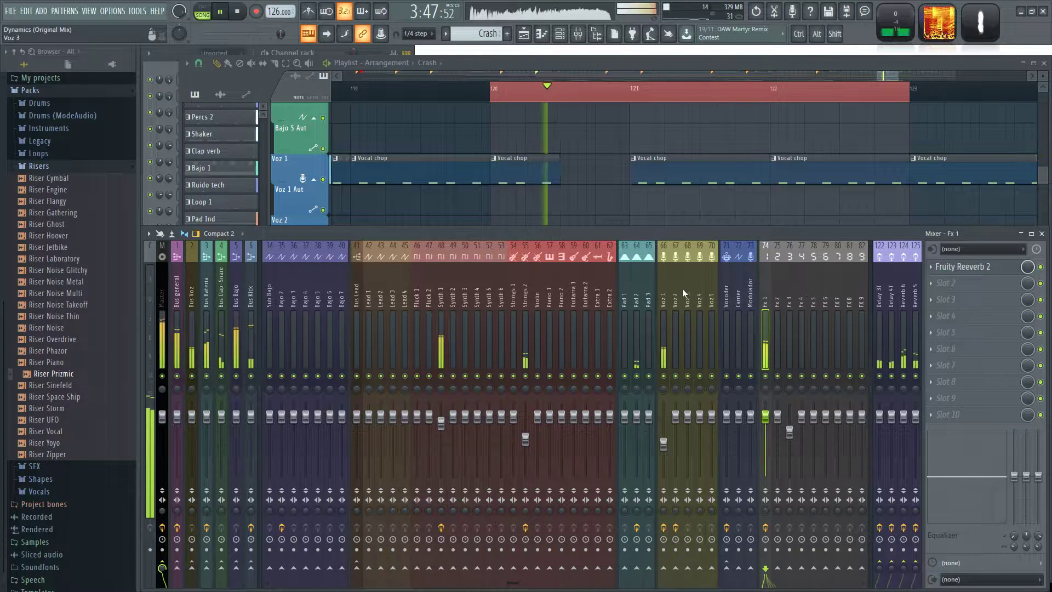
Examine the Strings 2 and Synth 1 mixer tracks and the Fruity Compressor on Synth 1 during the looped transition.
left_click(525, 299)
key("space")
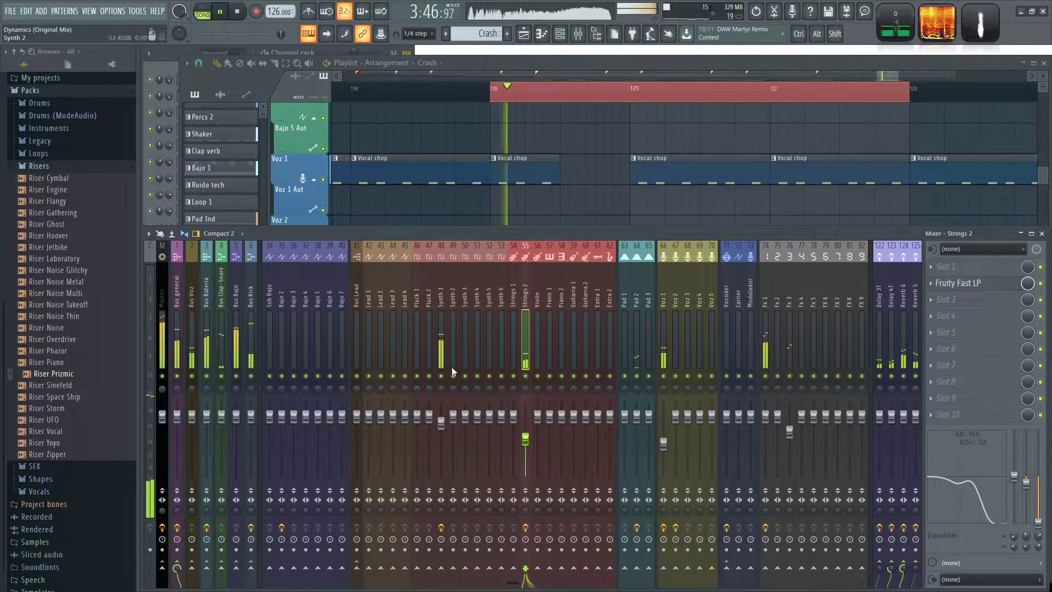
left_click(442, 335)
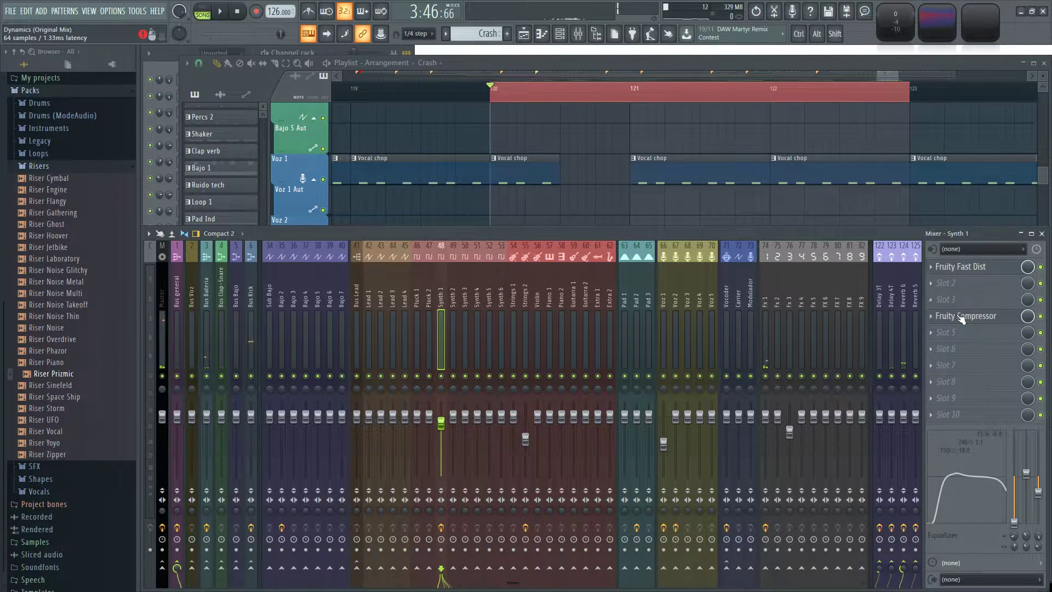
left_click(962, 316)
key("space")
left_click(963, 317)
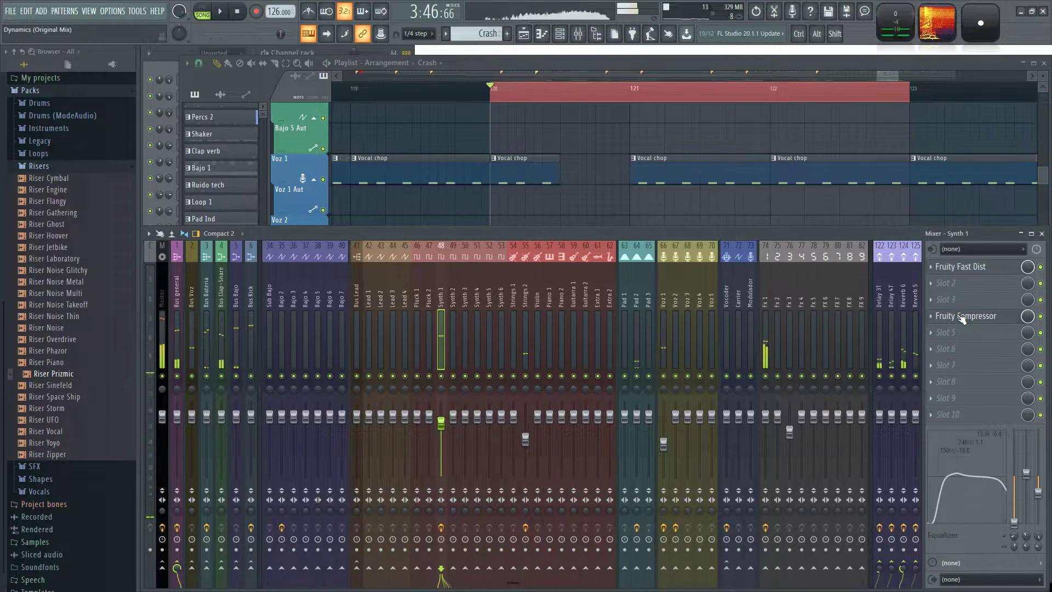
Load Fruity Reeverb 2 into slot 3 of the Synth 1 mixer track and play the selected range.
left_click(939, 303)
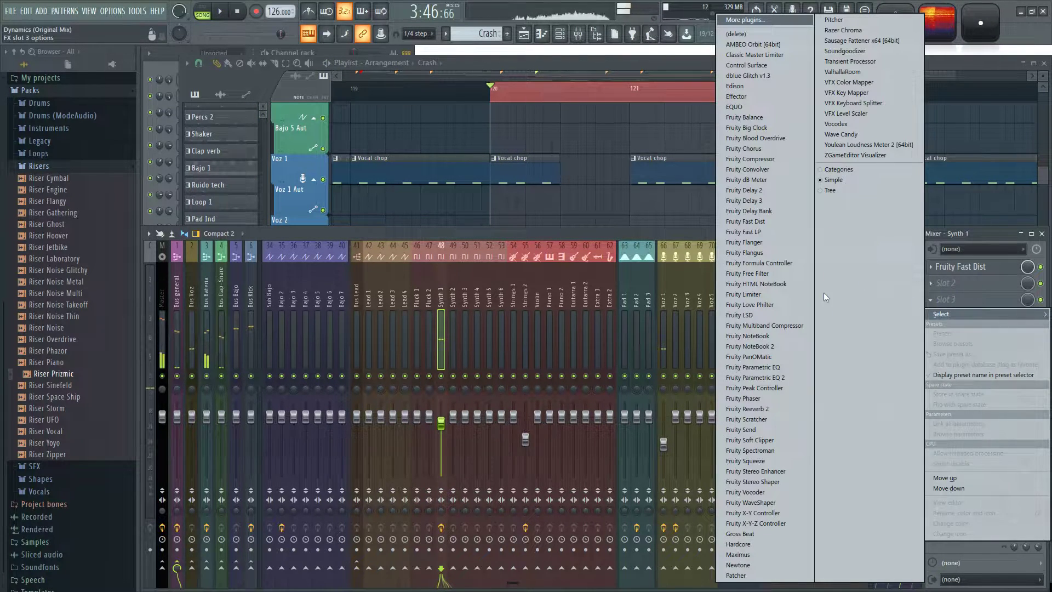
left_click(767, 410)
key("space")
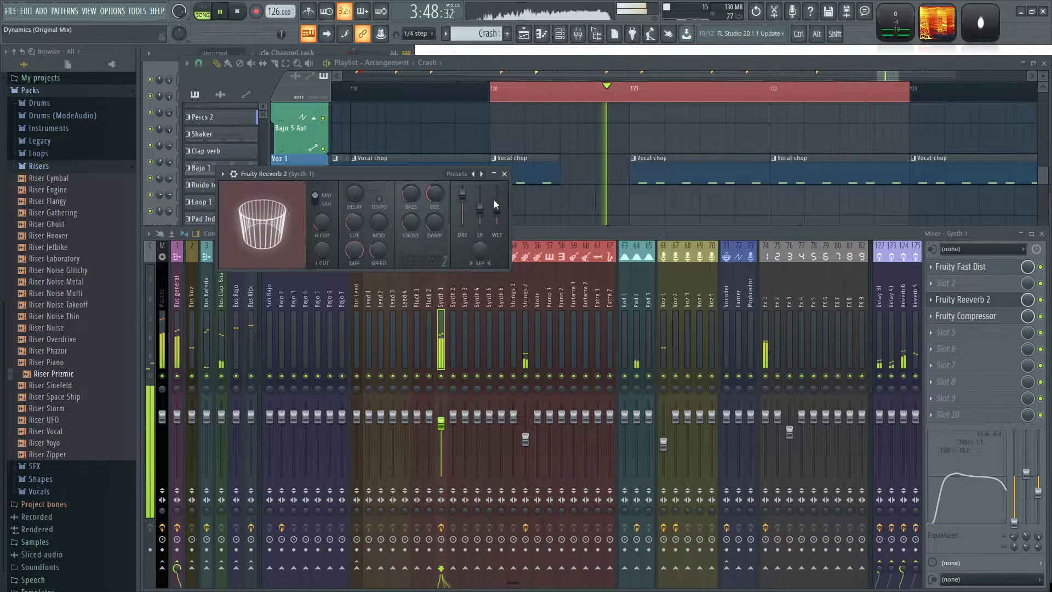
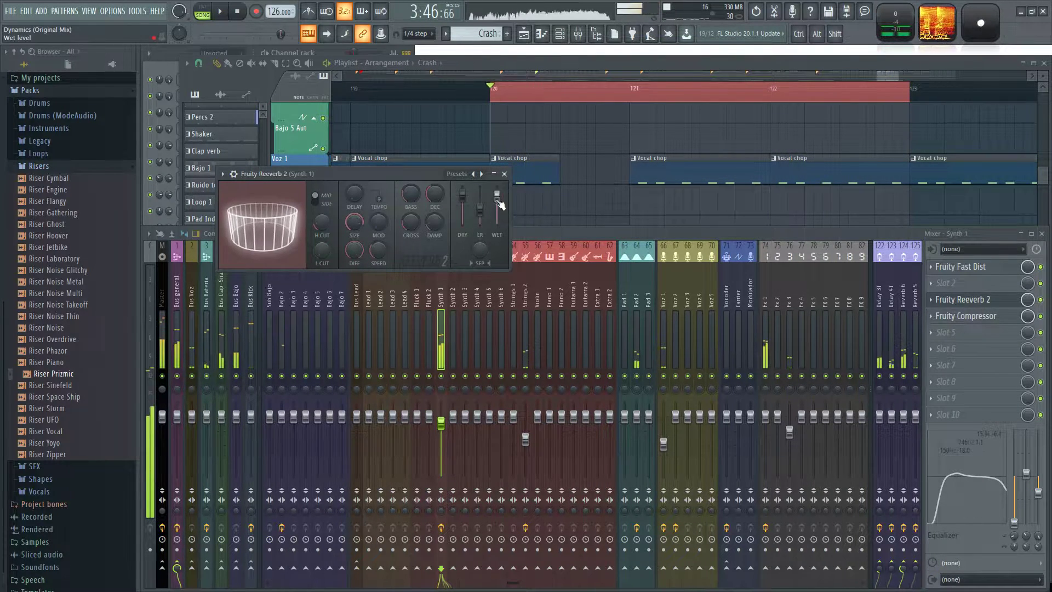
Create an automation clip for the Wet level of Fruity Reeverb 2 on Synth 1 across bars 120 to 123.
right_click(590, 204)
scroll(794, 228, "down", 3)
left_click_drag(796, 227, 704, 217)
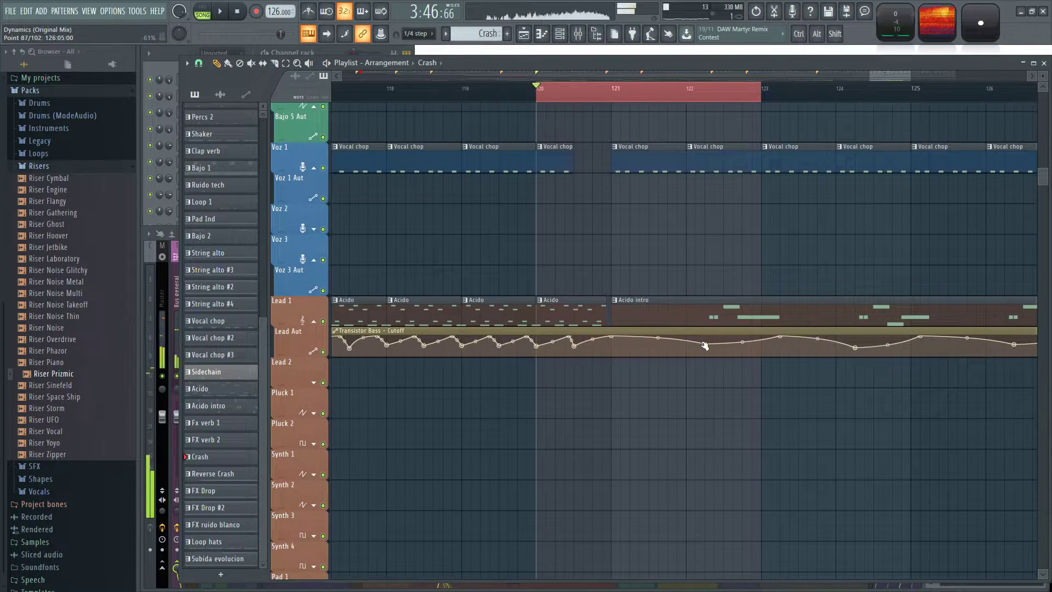
key("F9")
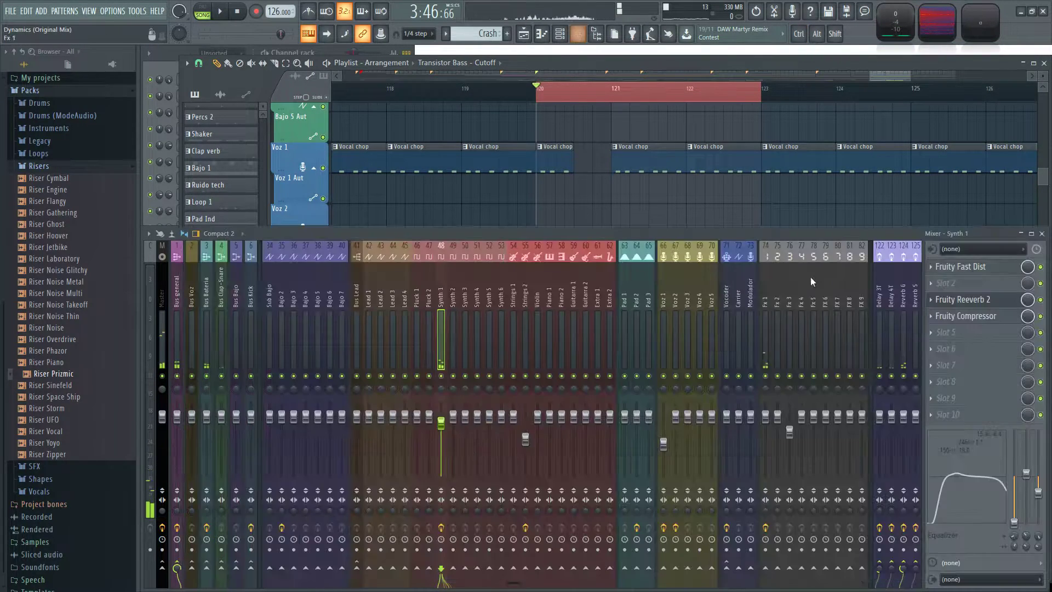
left_click(989, 301)
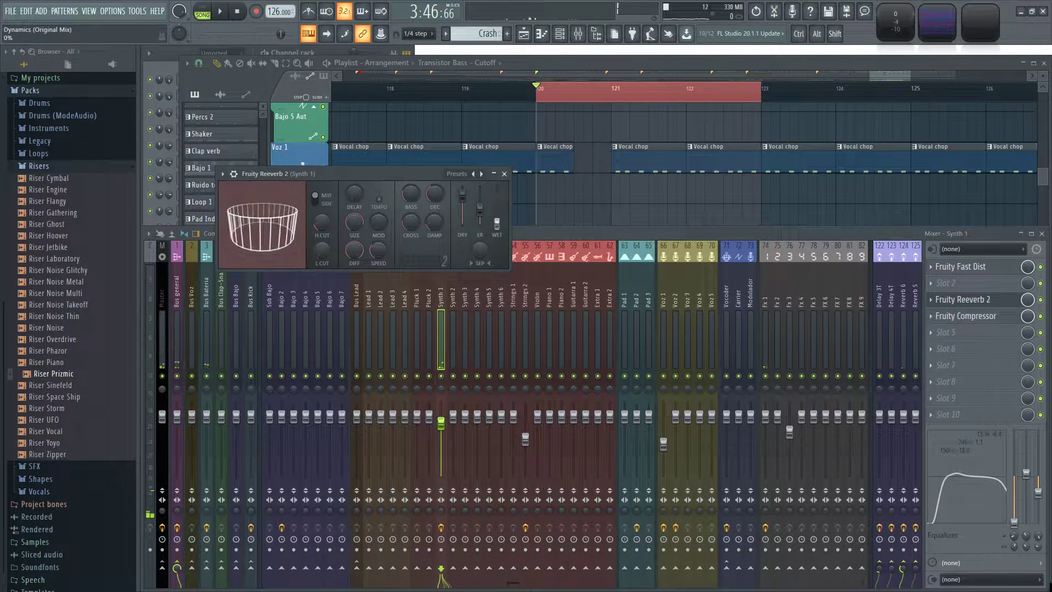
right_click(497, 225)
left_click(543, 295)
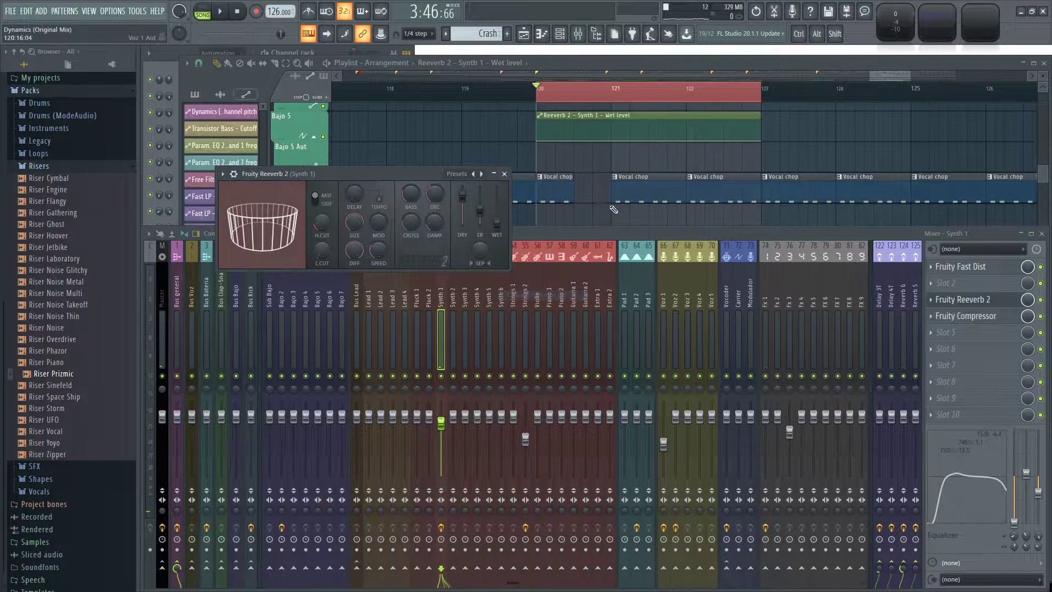
Shape the wet-level curve to rise into bar 121 and fall by bar 123, and move the clip to Voz 3 Aut just before bar 120.
left_click(608, 140)
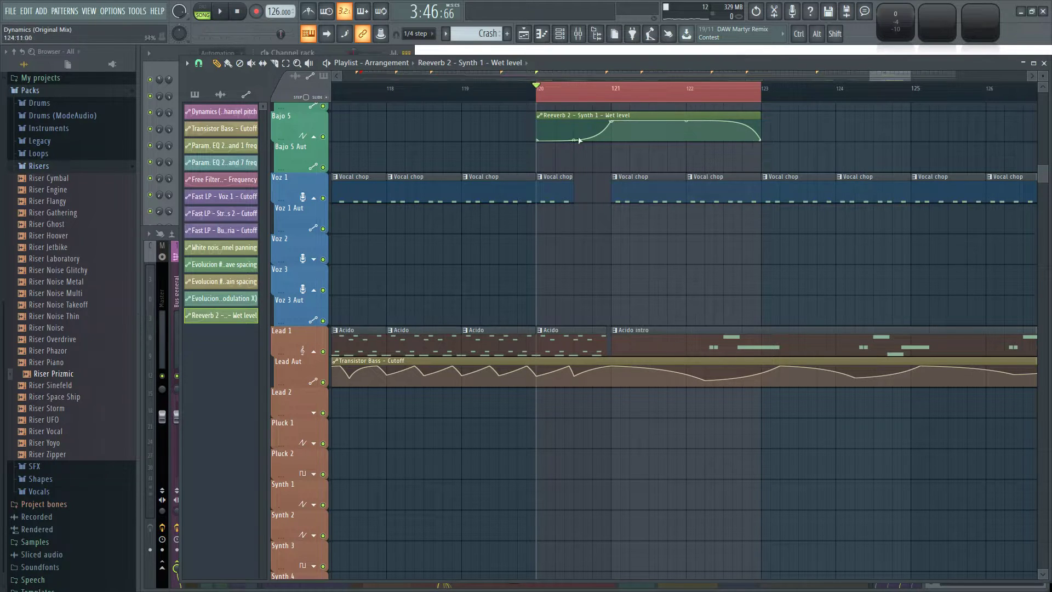
key("space")
left_click_drag(574, 141, 576, 303)
scroll(639, 255, "down", 2)
left_click_drag(761, 270, 602, 289)
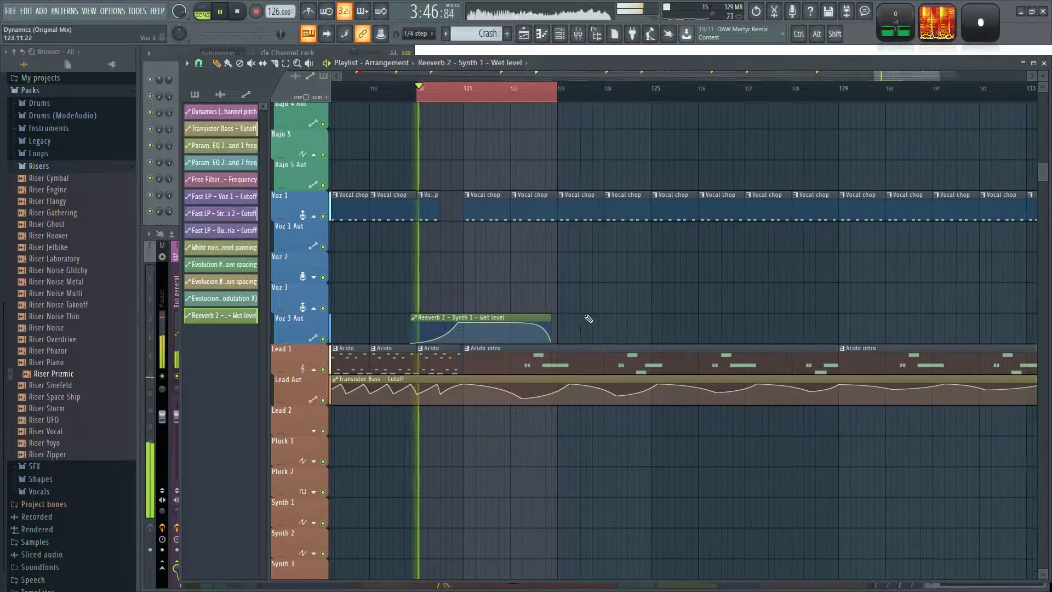
Extend the wet-level clip to bar 129, move its last point to bar 125, and clear the playback range.
left_click_drag(550, 332, 844, 342)
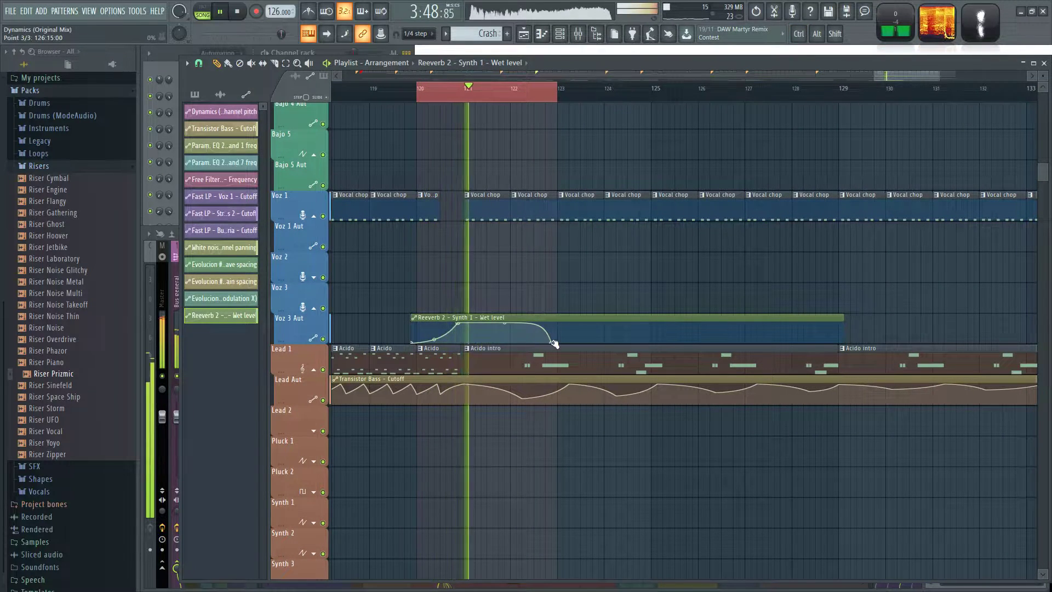
left_click_drag(553, 344, 655, 343)
left_click(570, 388)
right_click(505, 95)
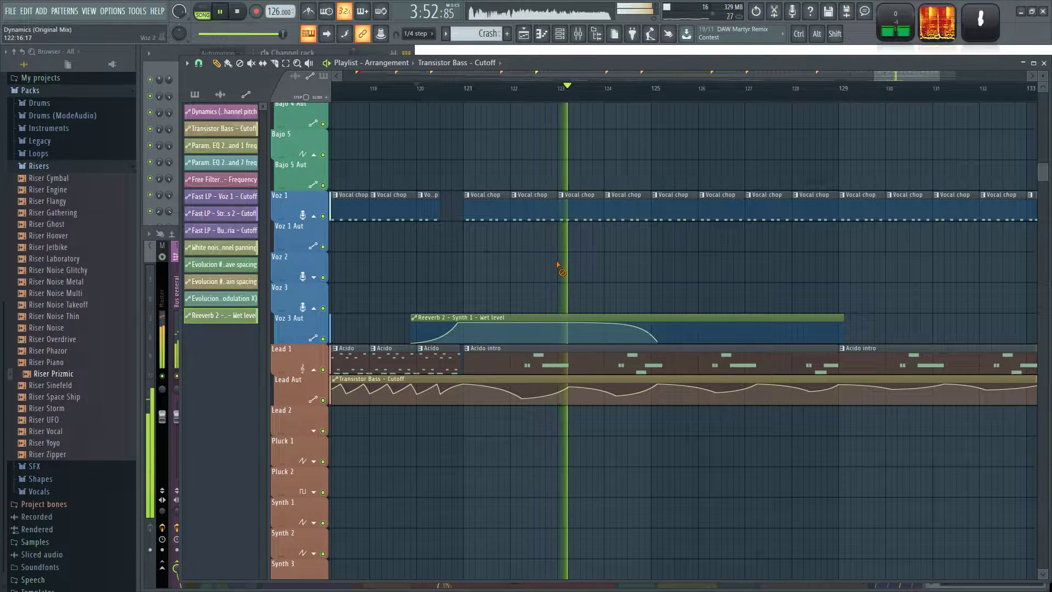
Delete the wet-level point that holds the plateau after bar 121 and bend the falling segment slightly outward.
scroll(634, 265, "down", 3)
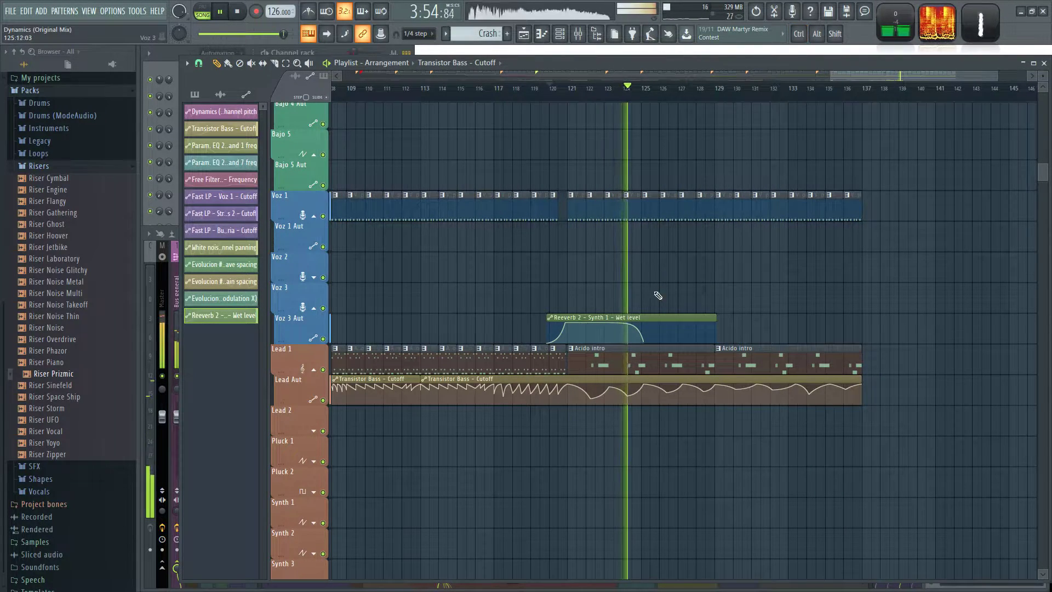
right_click(605, 327)
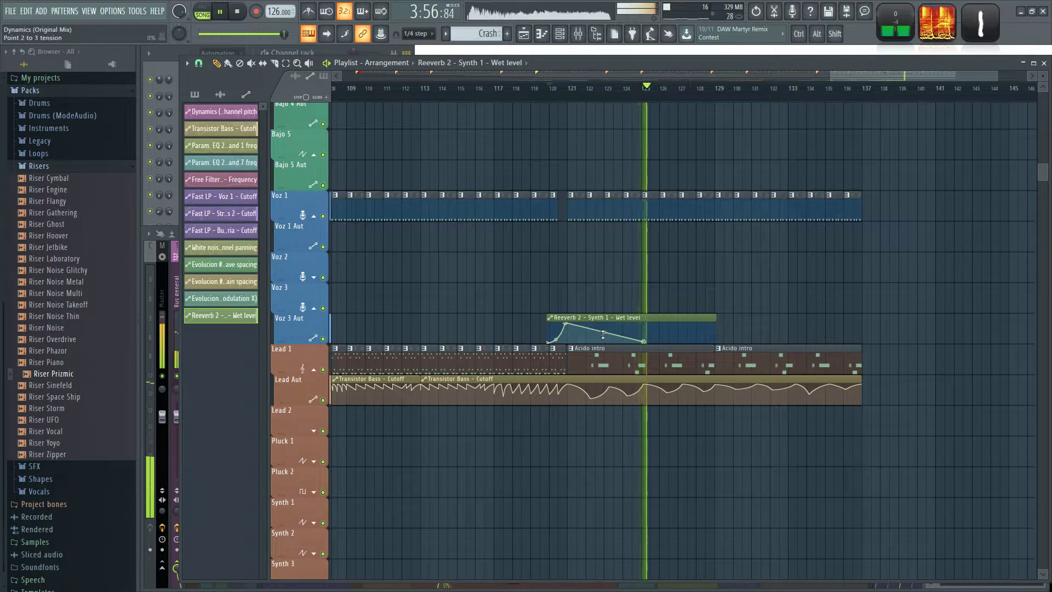
left_click_drag(602, 335, 603, 330)
key("space")
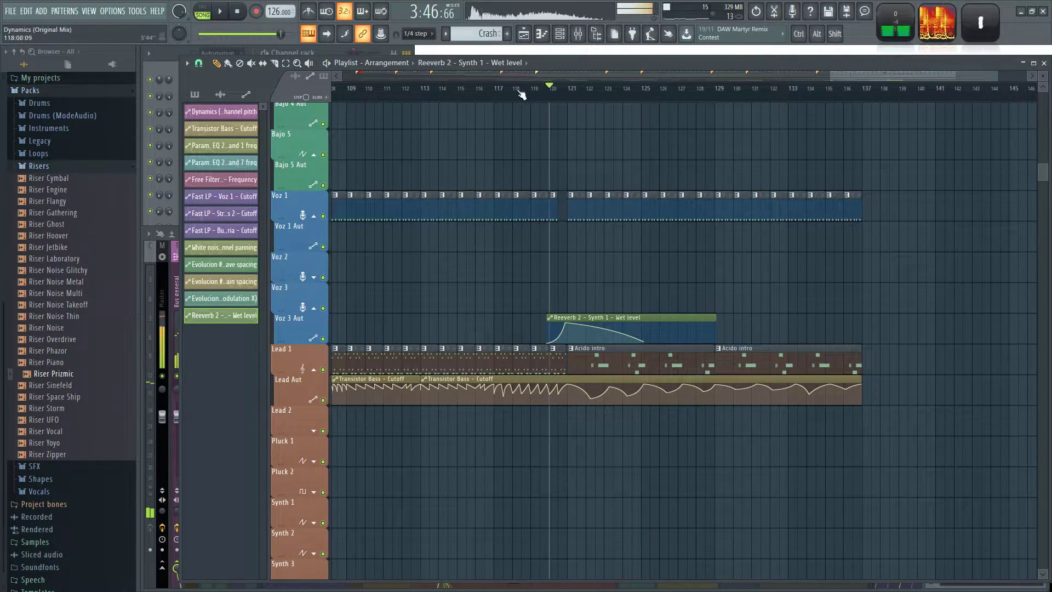
Play the transition with Fruity Reeverb 2 open and Synth 1 temporarily soloed to check the reverb automation.
key("space")
scroll(706, 265, "up", 3)
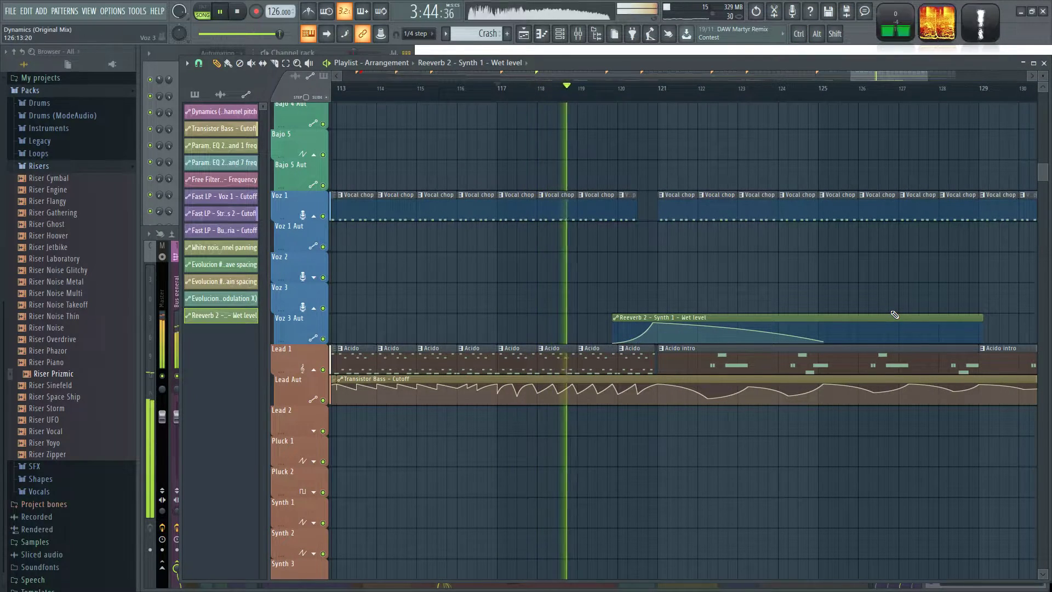
key("F9")
left_click(972, 302)
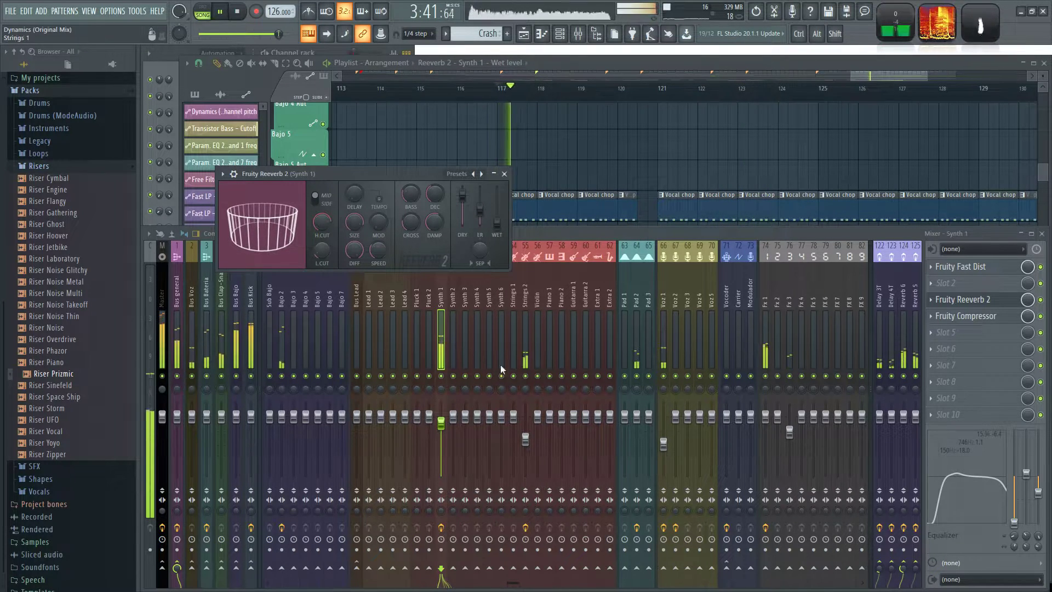
left_click_drag(371, 196, 393, 186)
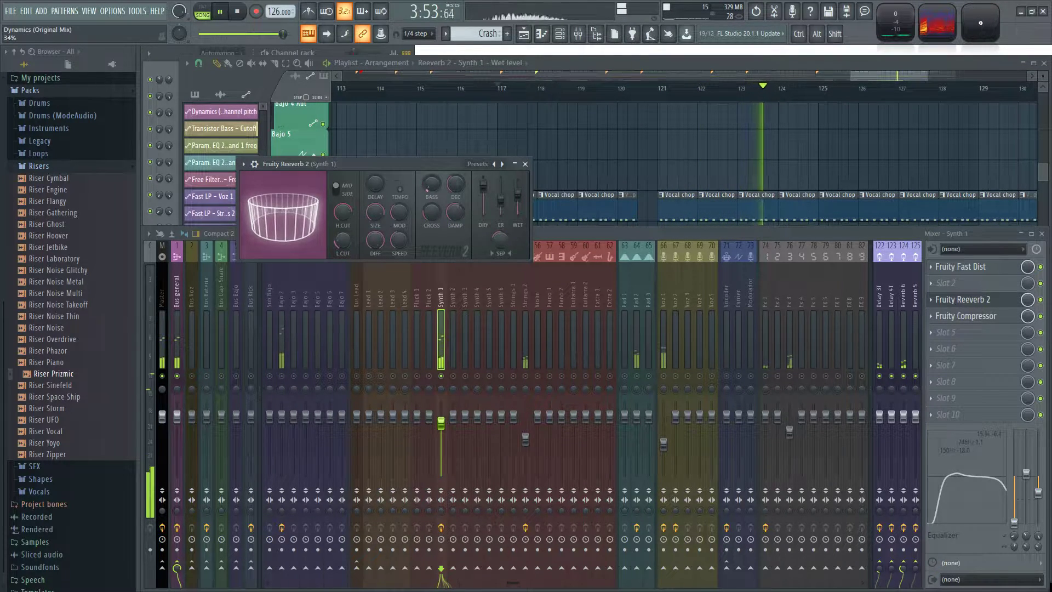
left_click(443, 377, "ctrl")
right_click(630, 164)
Initialise the song with the current Wet level position of Fruity Reeverb 2 on Synth 1.
scroll(652, 149, "down", 6)
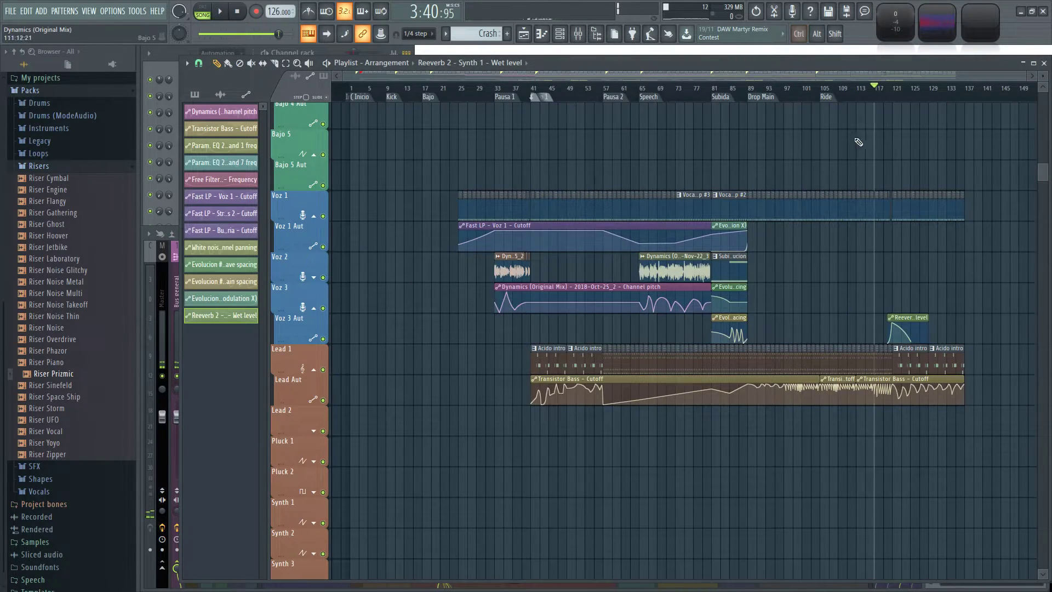
scroll(966, 155, "up", 4)
key("F9")
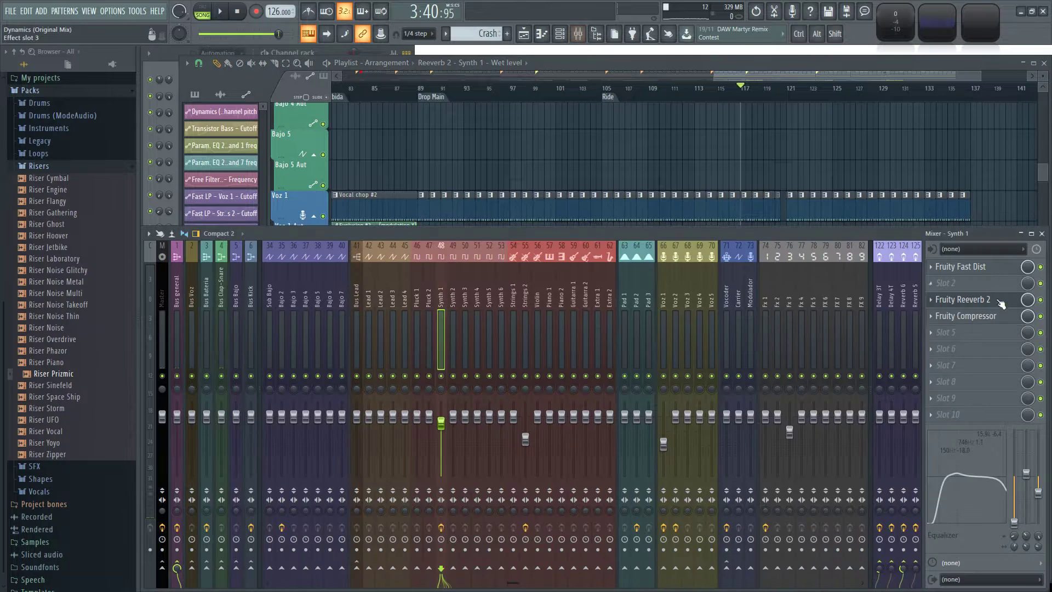
left_click(984, 302)
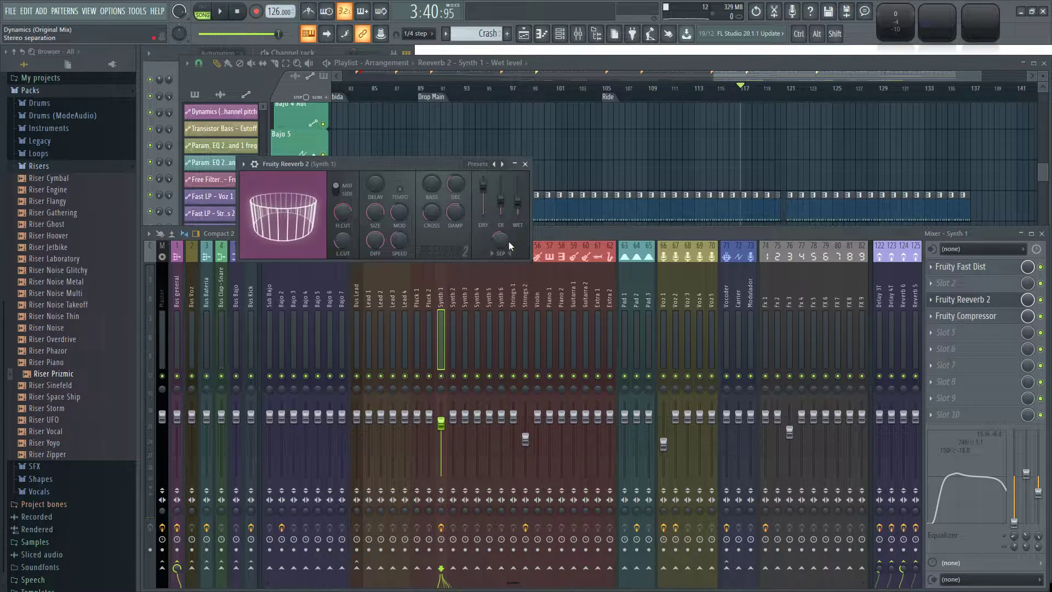
right_click(519, 215)
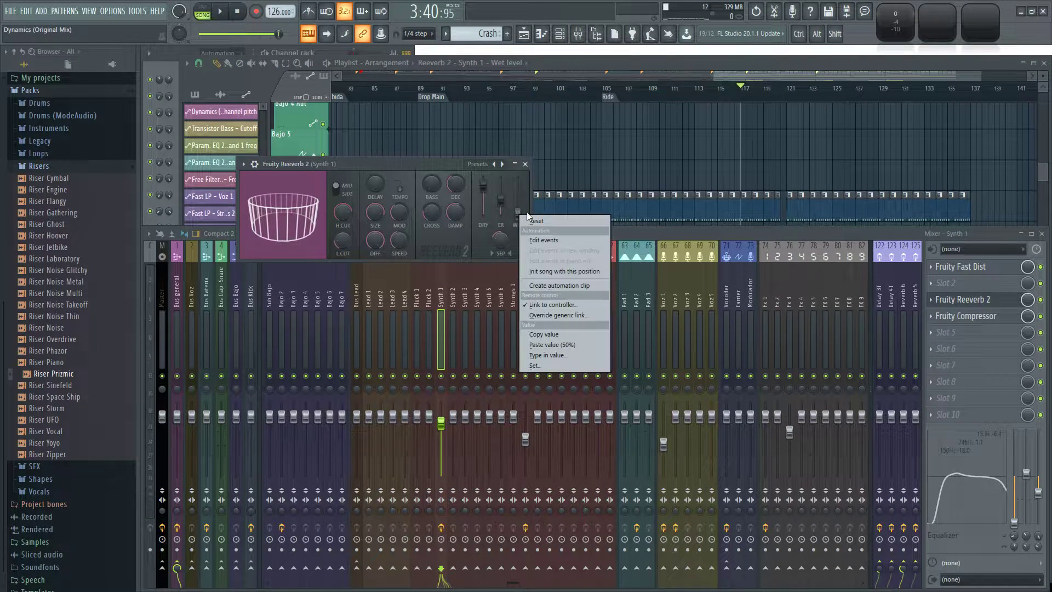
left_click(558, 286)
scroll(601, 93, "up", 3)
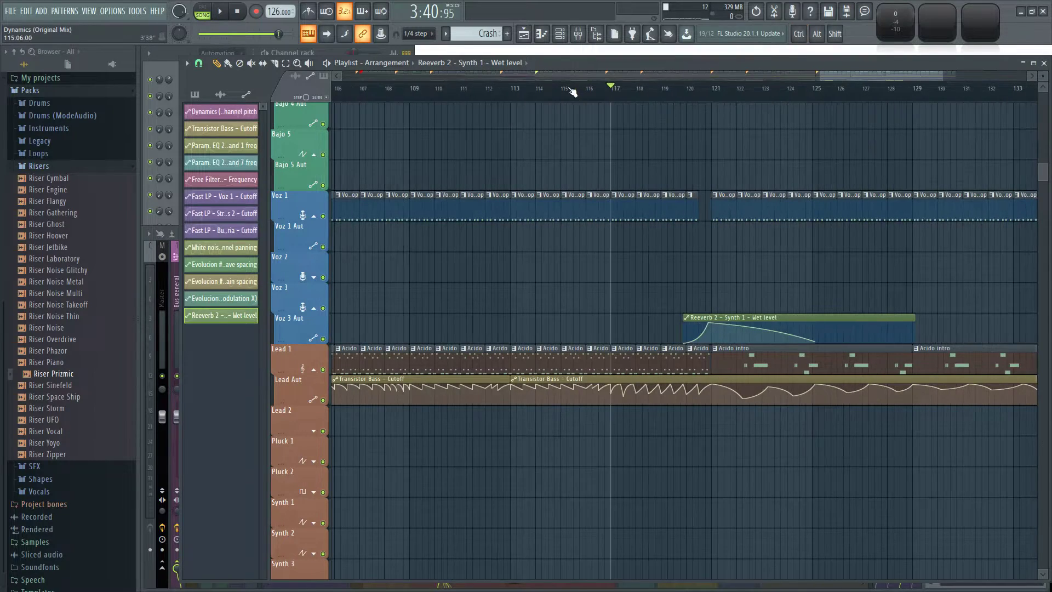
Play from bar 113 and examine the bass, voice and drum tracks leading into bar 121.
left_click(515, 94)
key("space")
scroll(634, 275, "up", 3)
scroll(627, 313, "up", 5)
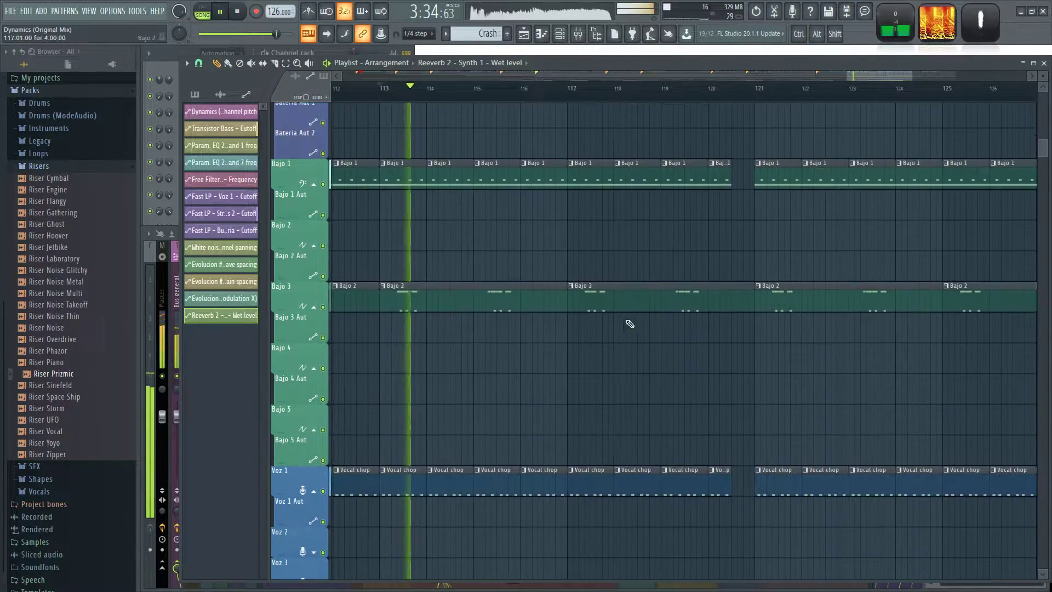
scroll(683, 298, "down", 1)
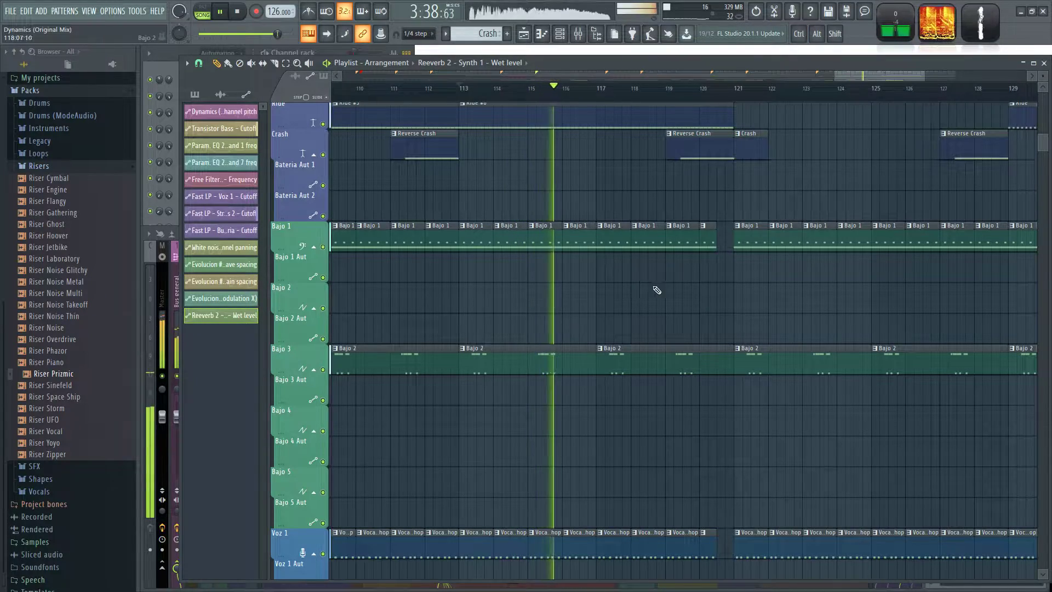
scroll(685, 284, "down", 1)
scroll(693, 293, "up", 8)
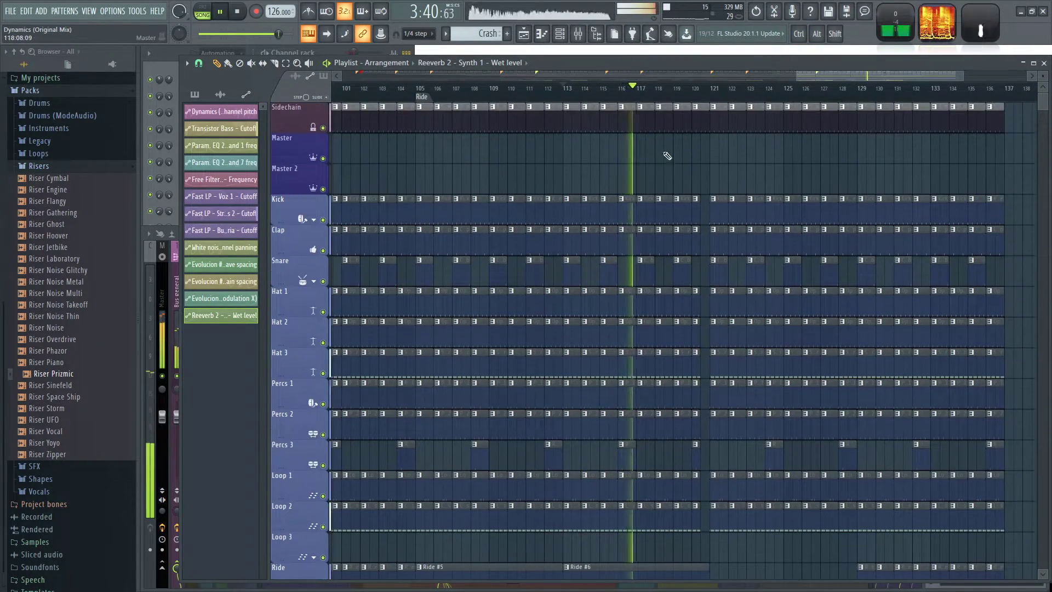
scroll(678, 156, "up", 2)
scroll(677, 155, "up", 1)
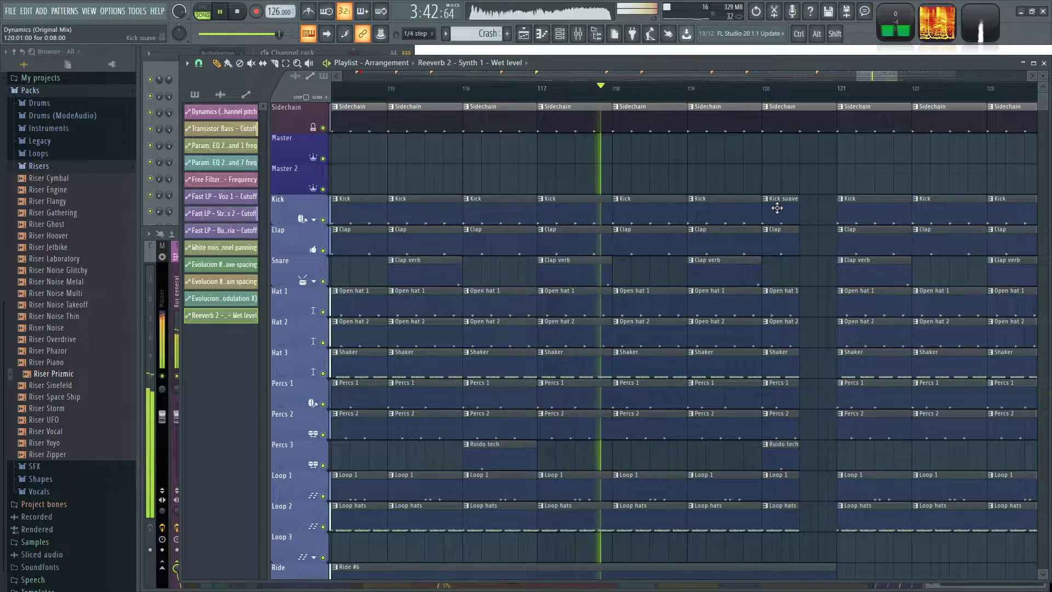
Replace the Kick clip at bar 119 with the Kick suave pattern.
left_click(774, 207)
right_click(718, 218)
left_click(687, 177)
left_click_drag(725, 176, 709, 214)
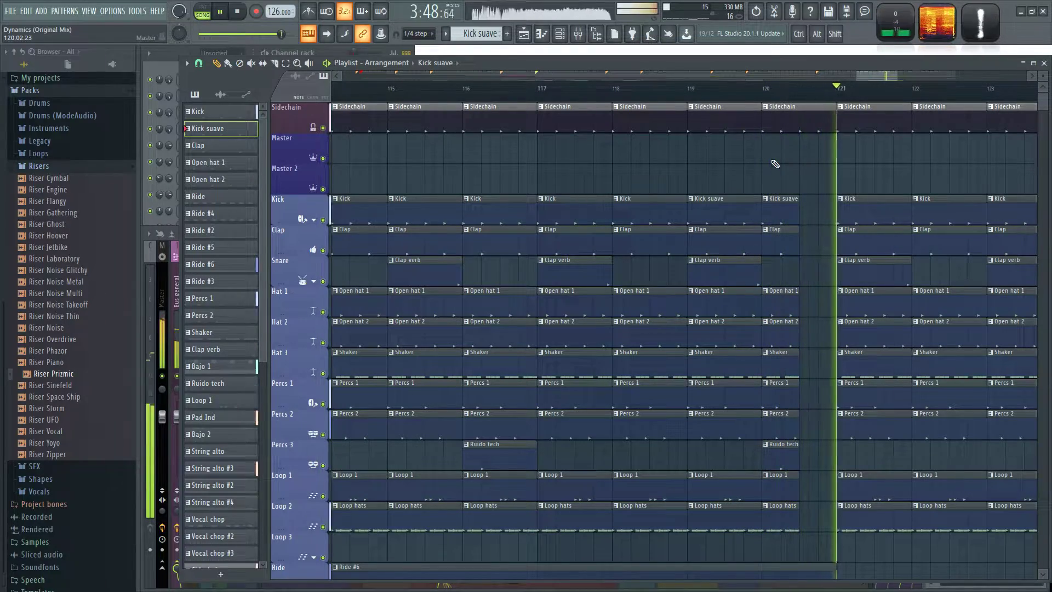
Add a time marker named Salida at bar 121.
scroll(798, 162, "down", 5)
scroll(834, 166, "up", 4)
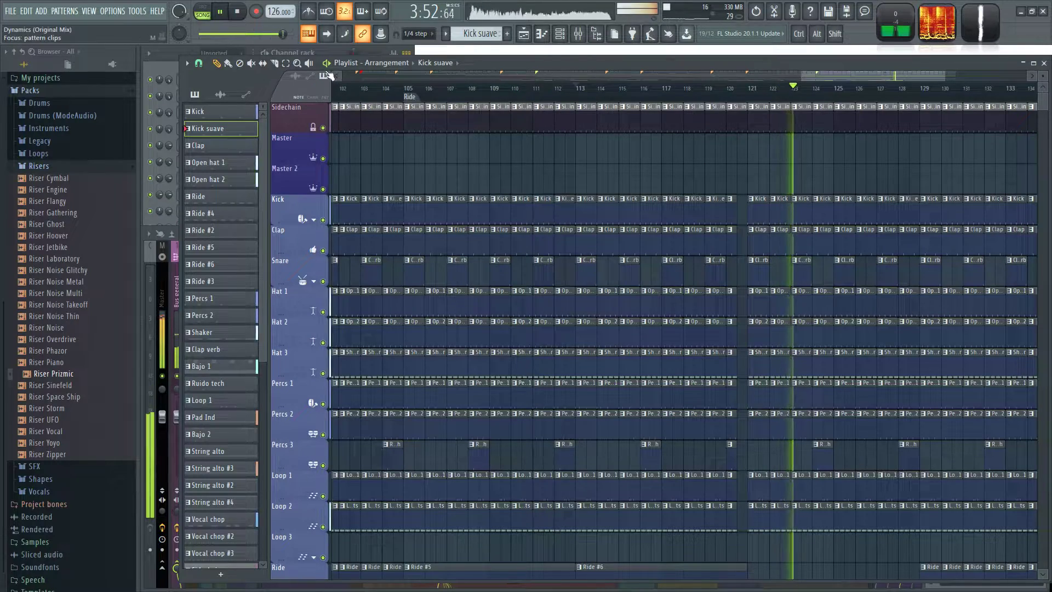
right_click(754, 88)
left_click(758, 105)
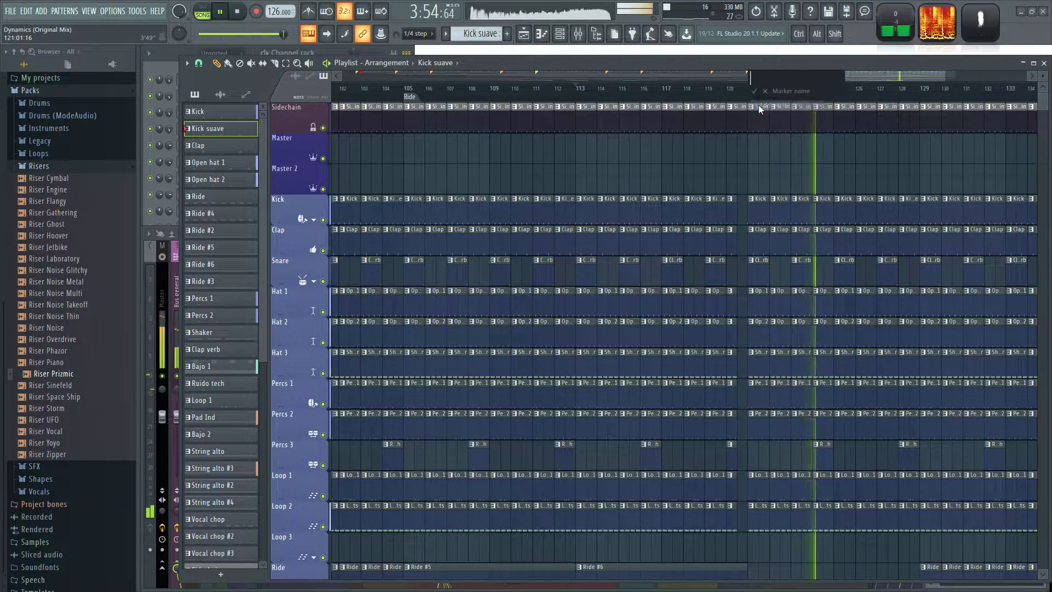
type("Sali")
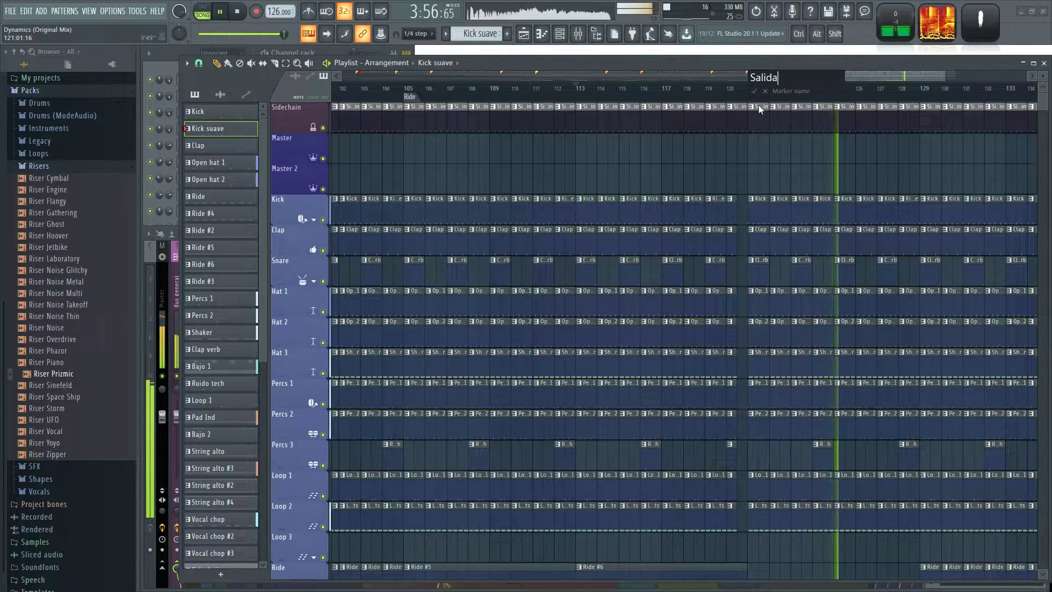
type("da")
key("Return")
Replay the transition into Salida and bow the wet-level fall between bars 121 and 125 further outward.
scroll(789, 157, "down", 10)
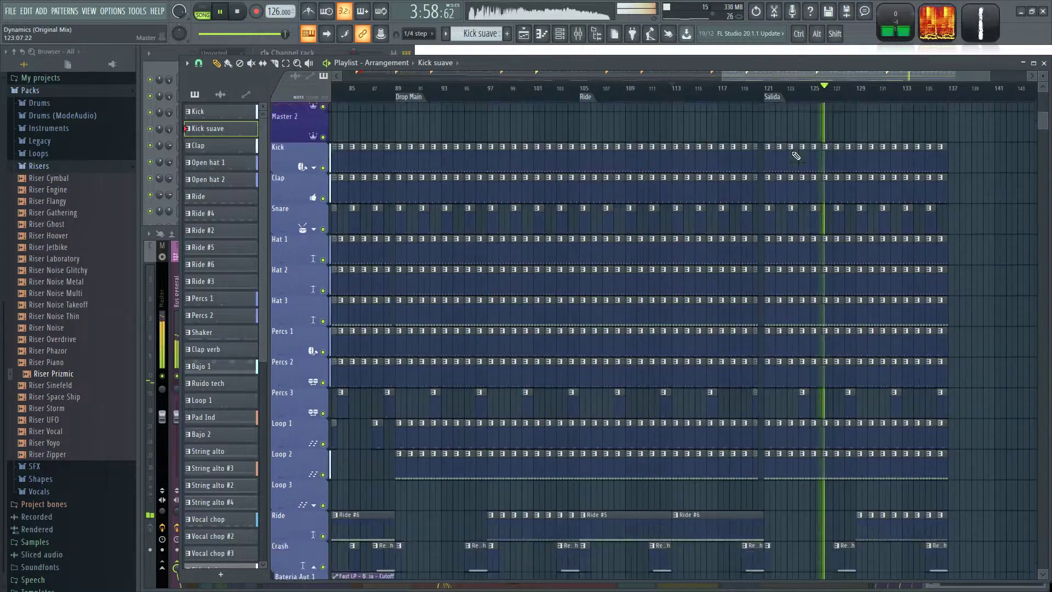
scroll(814, 286, "up", 2)
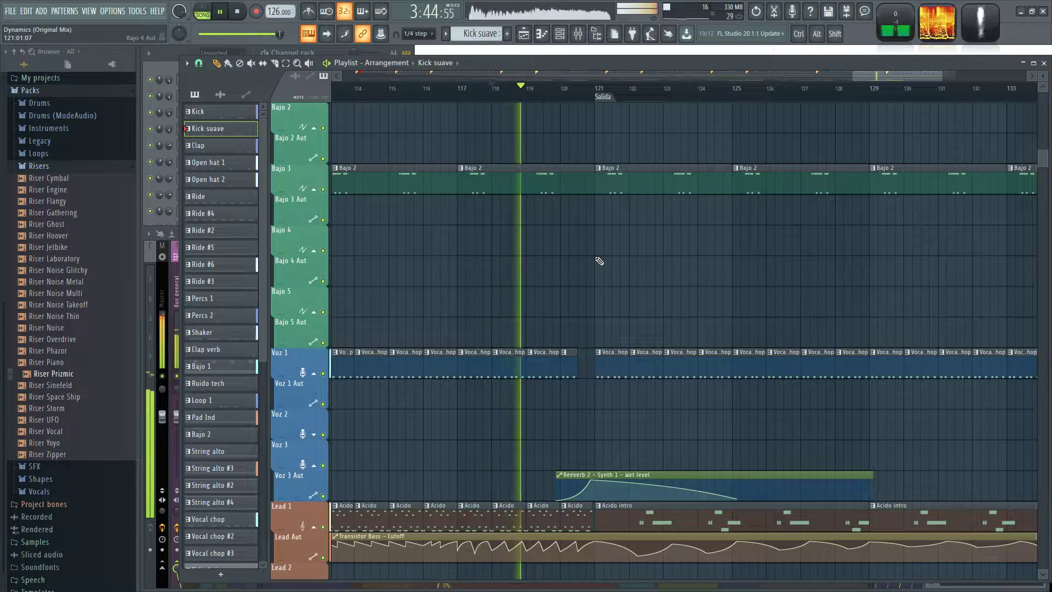
key("alt+Tab")
key("alt+Tab")
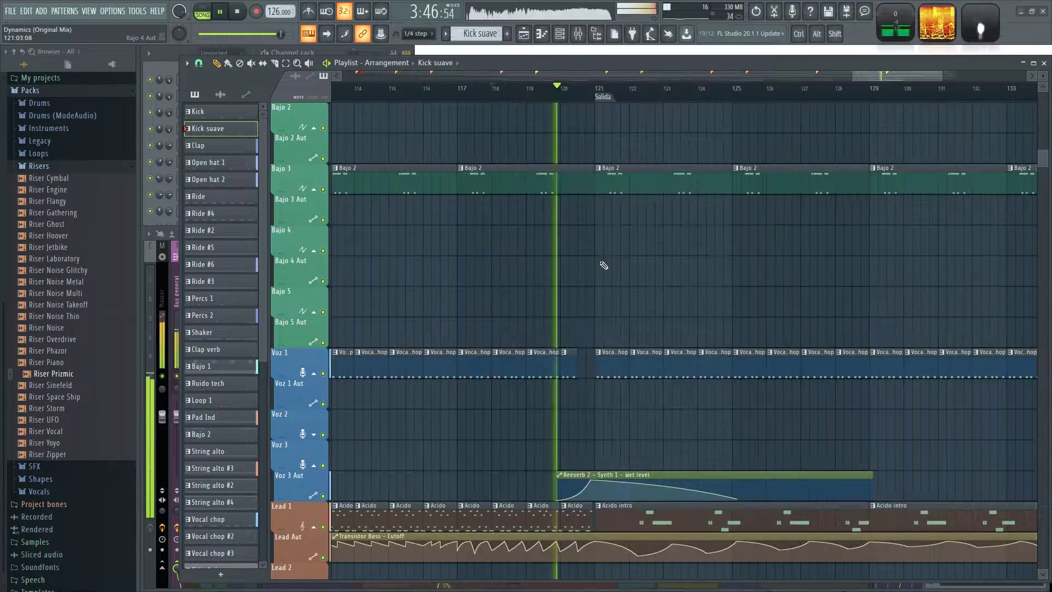
scroll(650, 277, "down", 2)
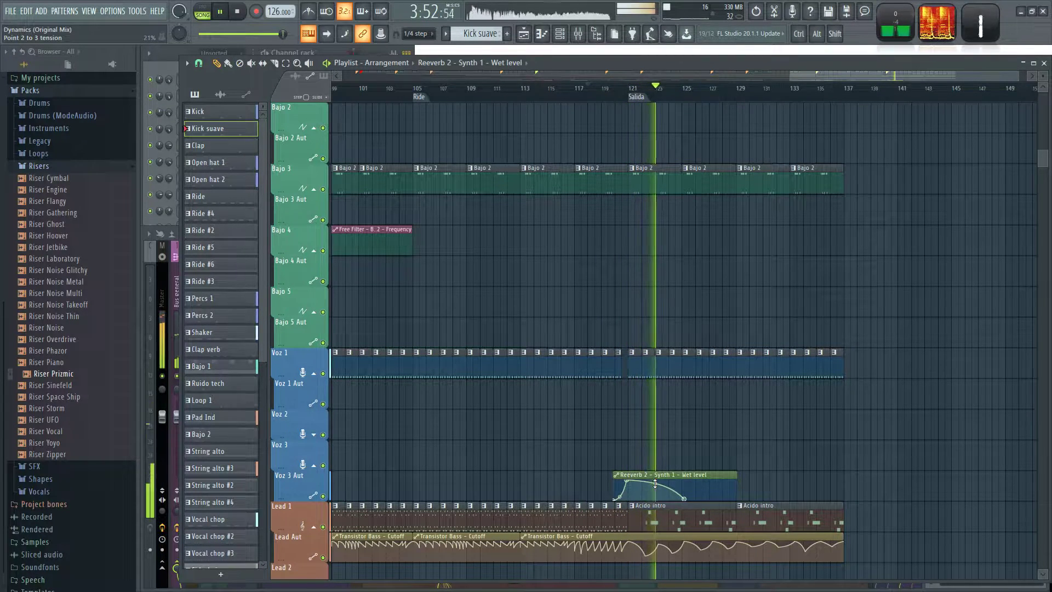
scroll(668, 398, "down", 3)
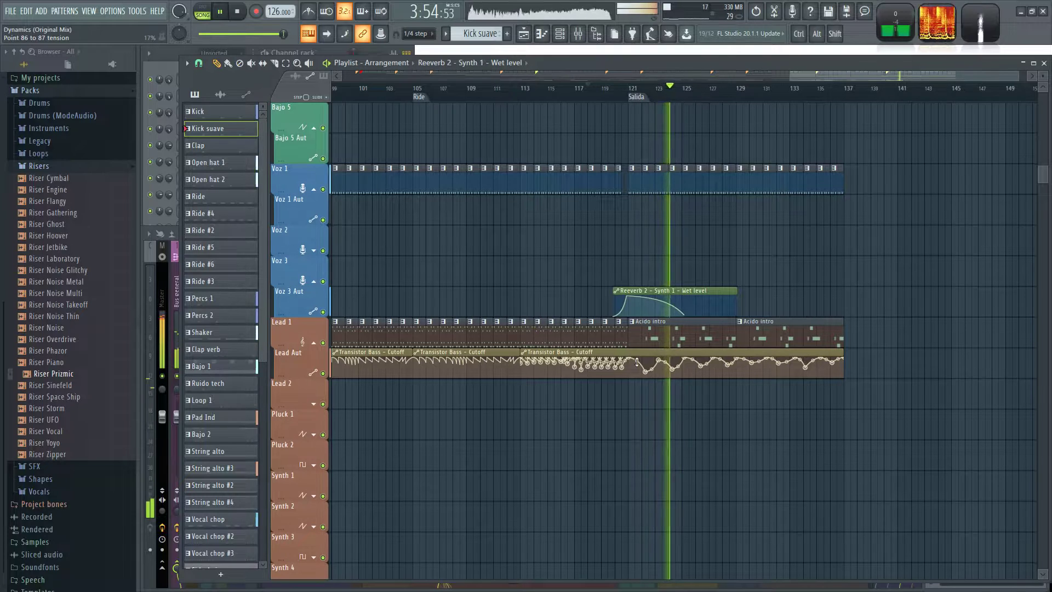
scroll(655, 261, "up", 2, "ctrl")
scroll(653, 258, "up", 3, "ctrl")
Isolate the Voz 3 Aut, Lead 1 and Lead Aut tracks and play them from bar 118.
key("space")
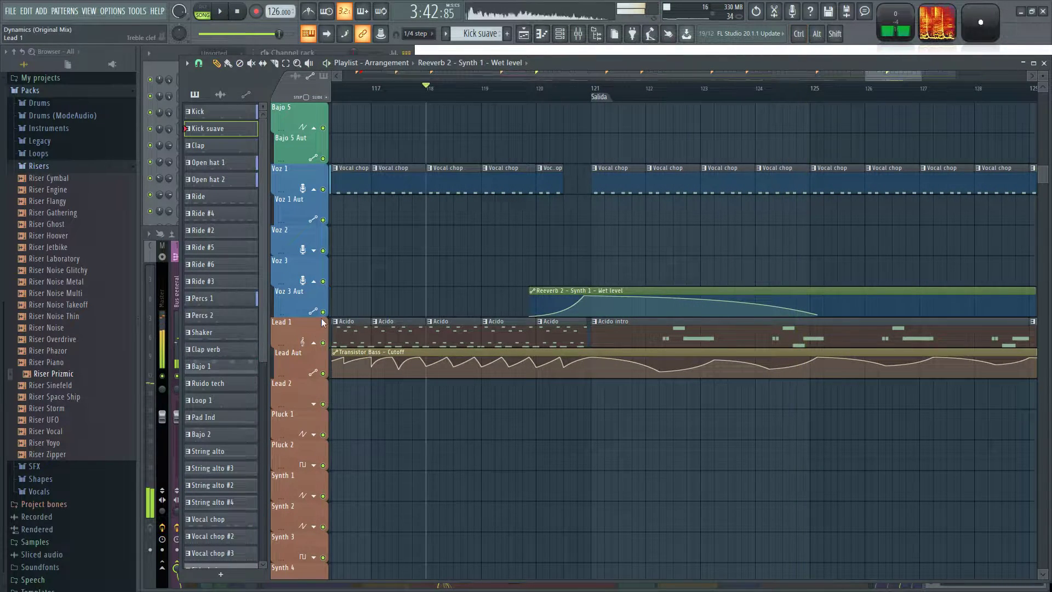
left_click(323, 311, "ctrl")
left_click(323, 342)
left_click(324, 373)
key("space")
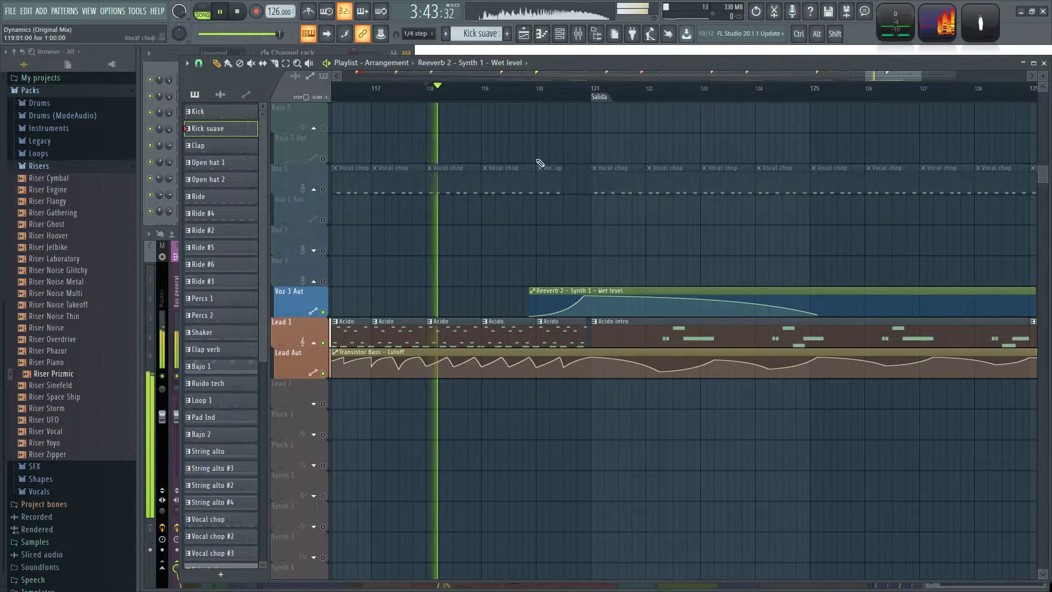
scroll(640, 258, "up", 1, "ctrl")
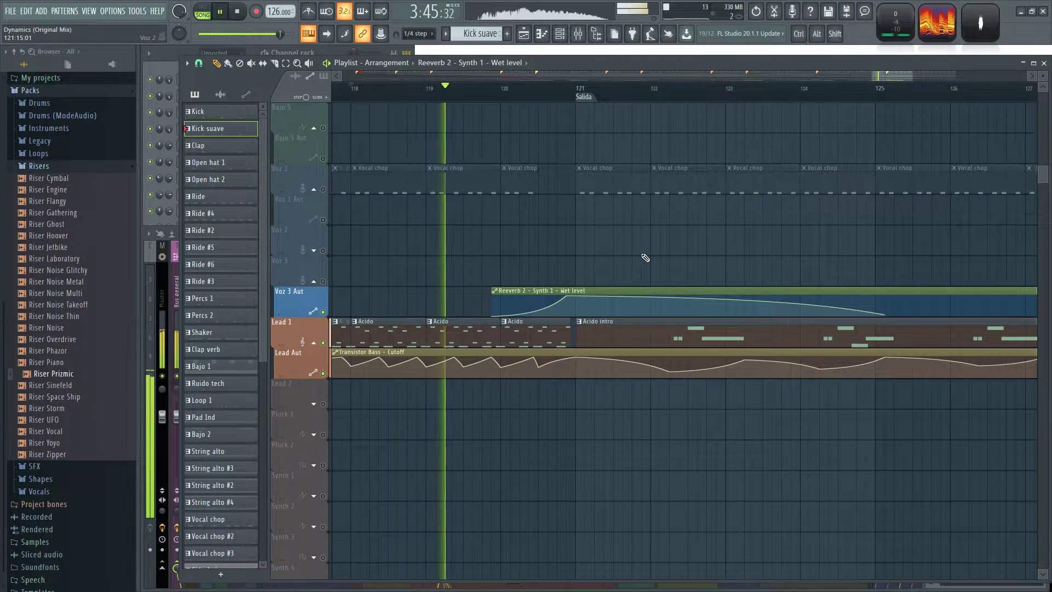
Replay the isolated lead and reverb automation from just before bar 120 and check the signal levels in the mixer.
left_click(559, 290)
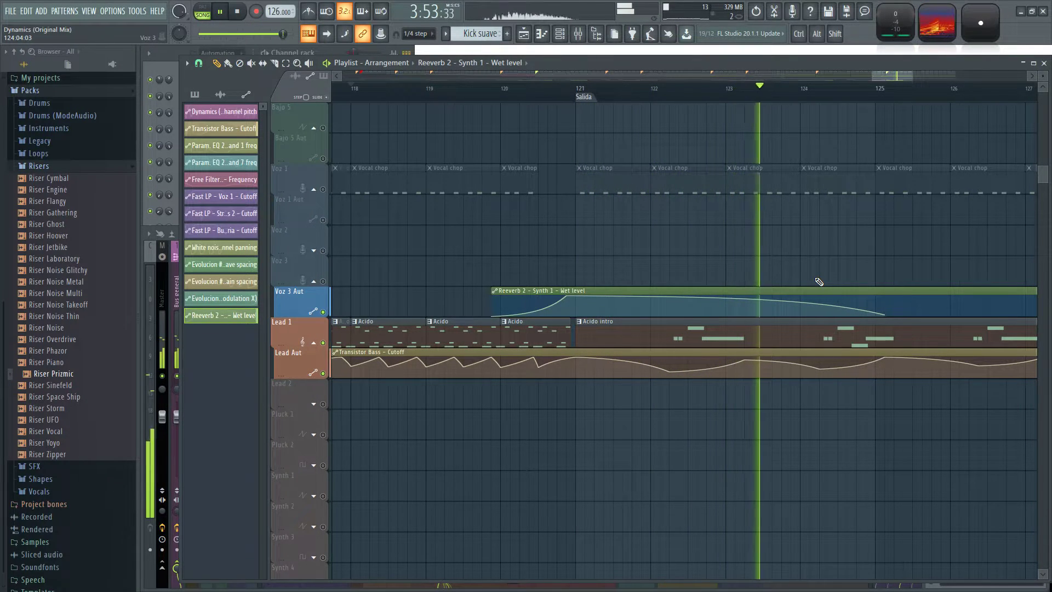
scroll(892, 250, "down", 3)
left_click_drag(893, 250, 584, 244)
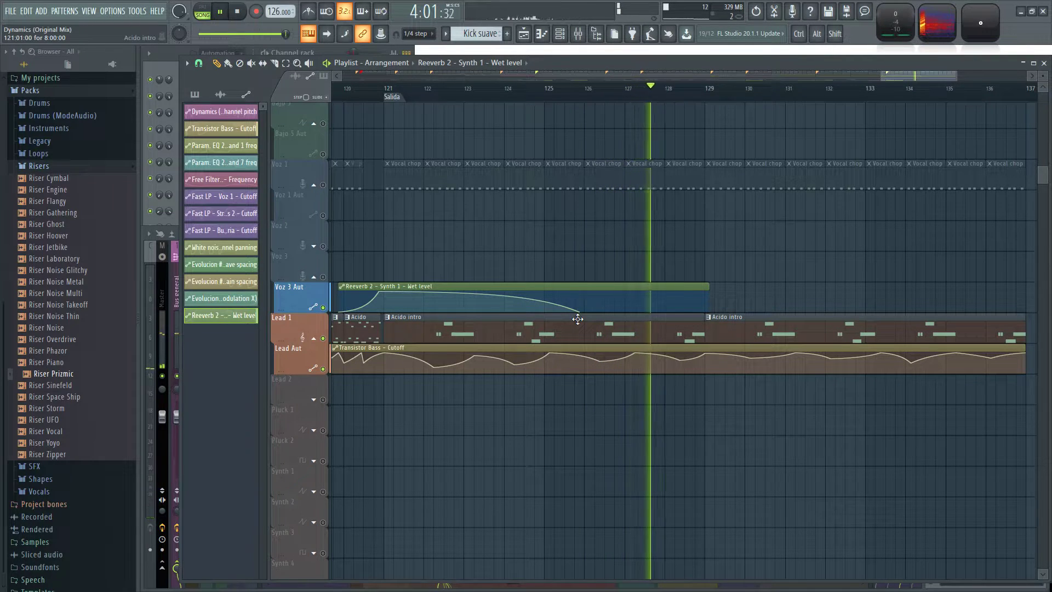
scroll(556, 252, "down", 2)
left_click(441, 89)
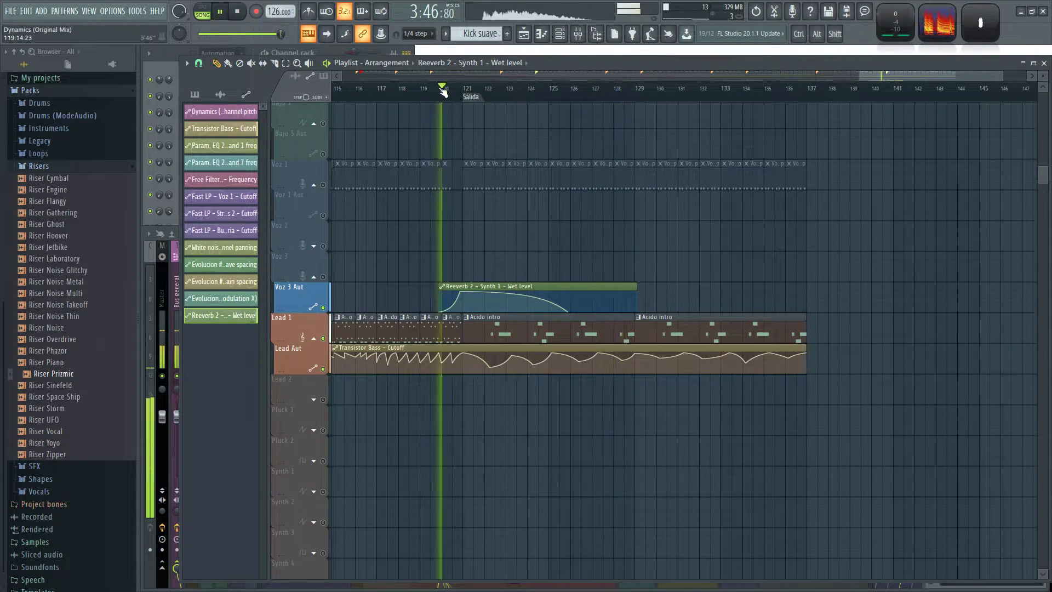
key("F9")
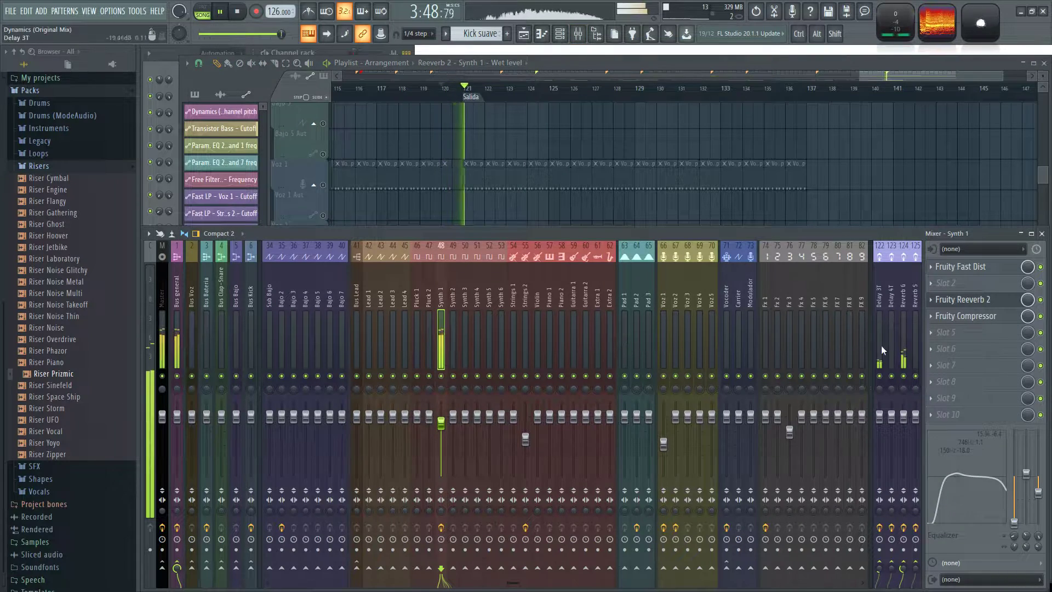
key("F5")
key("space")
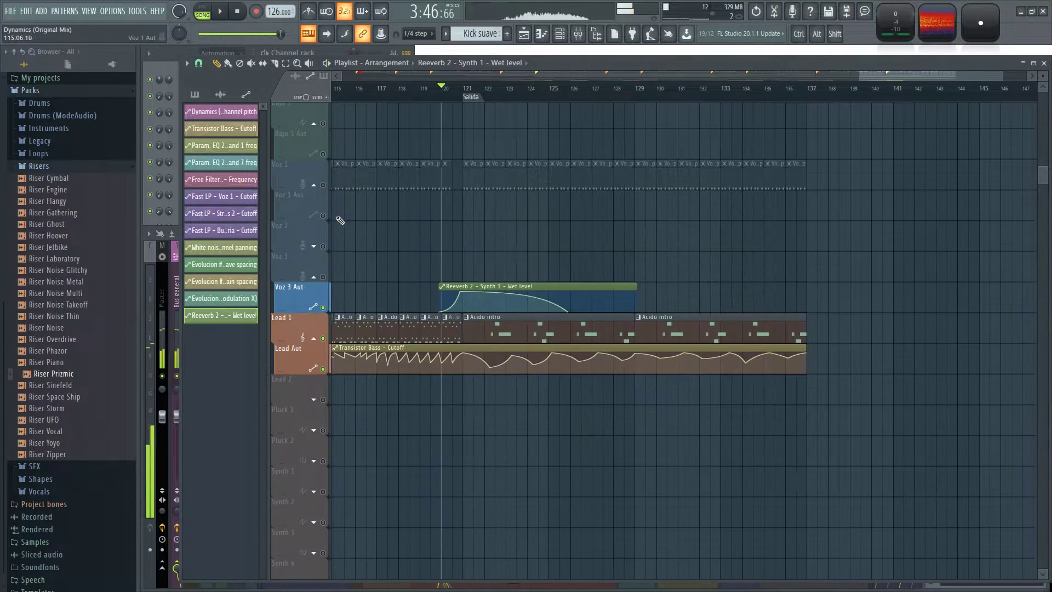
Restore all playlist tracks from solo and play the full transition into Salida from just before bar 120.
left_click(323, 215, "ctrl")
key("space")
scroll(395, 248, "up", 4)
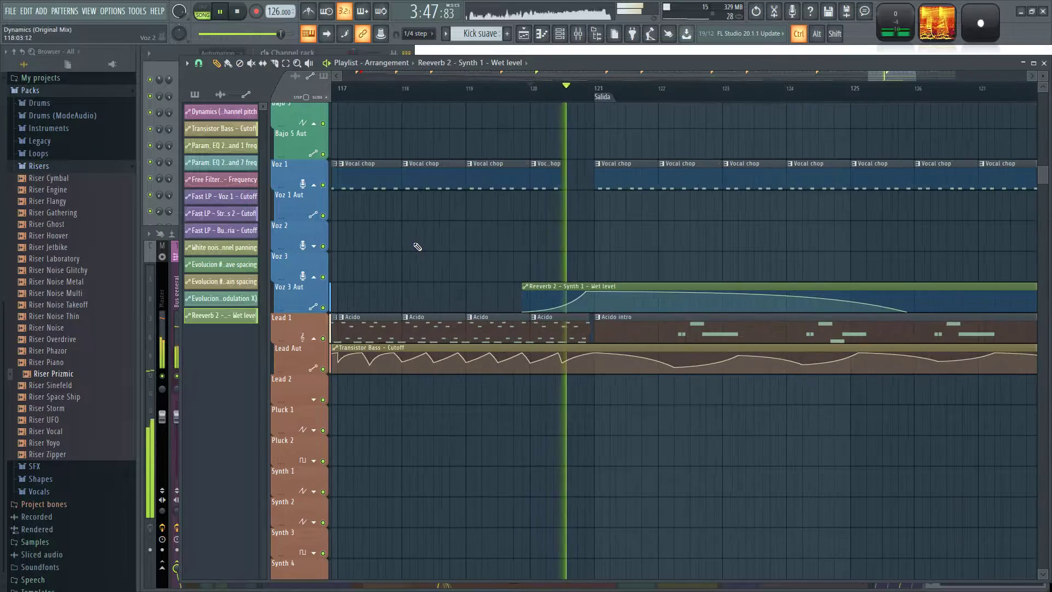
scroll(472, 246, "down", 4)
scroll(480, 247, "down", 5)
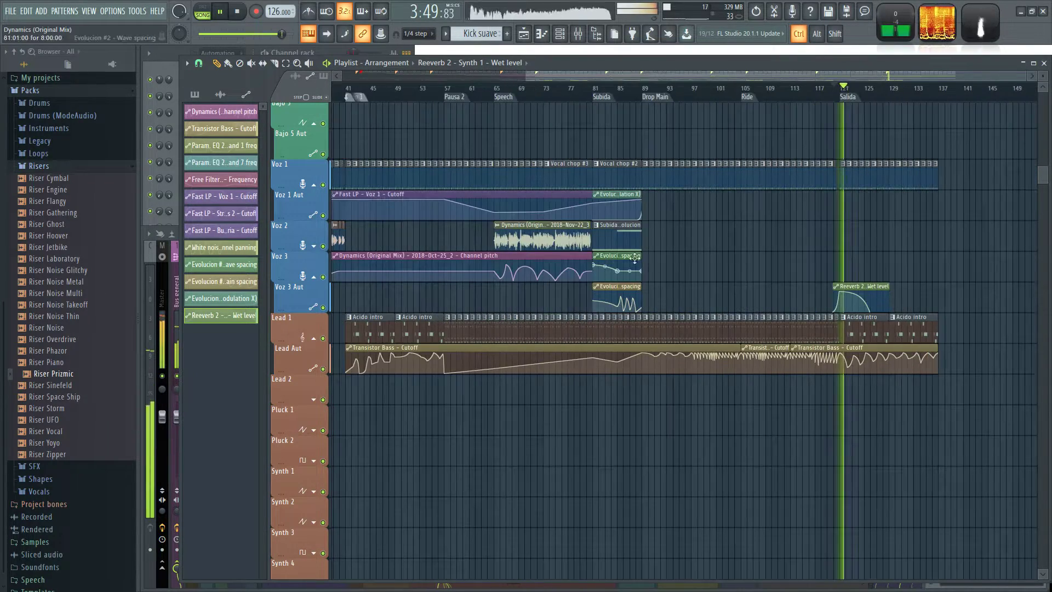
scroll(781, 236, "down", 3)
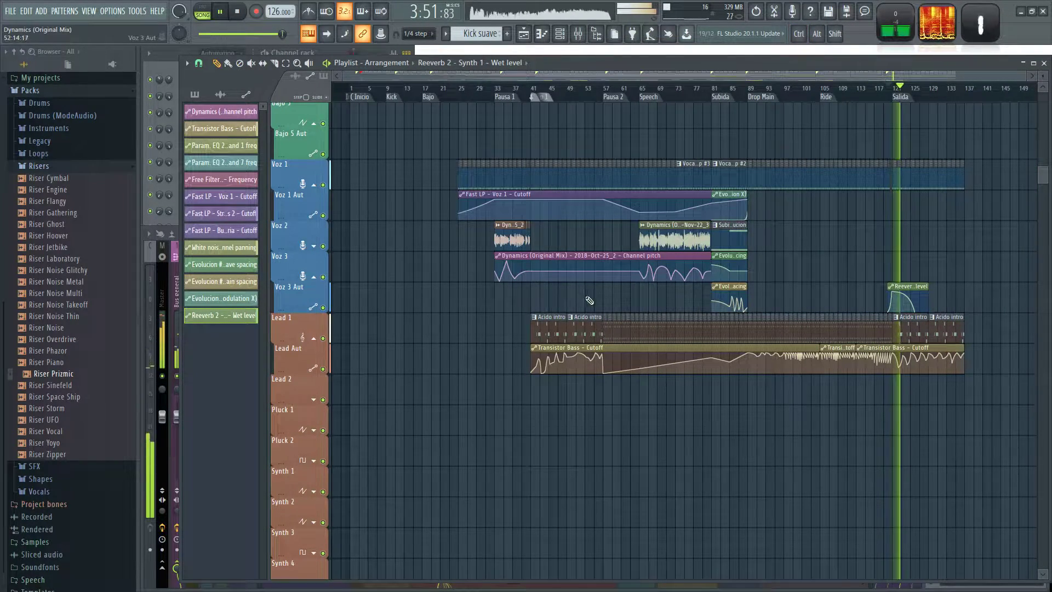
key("space")
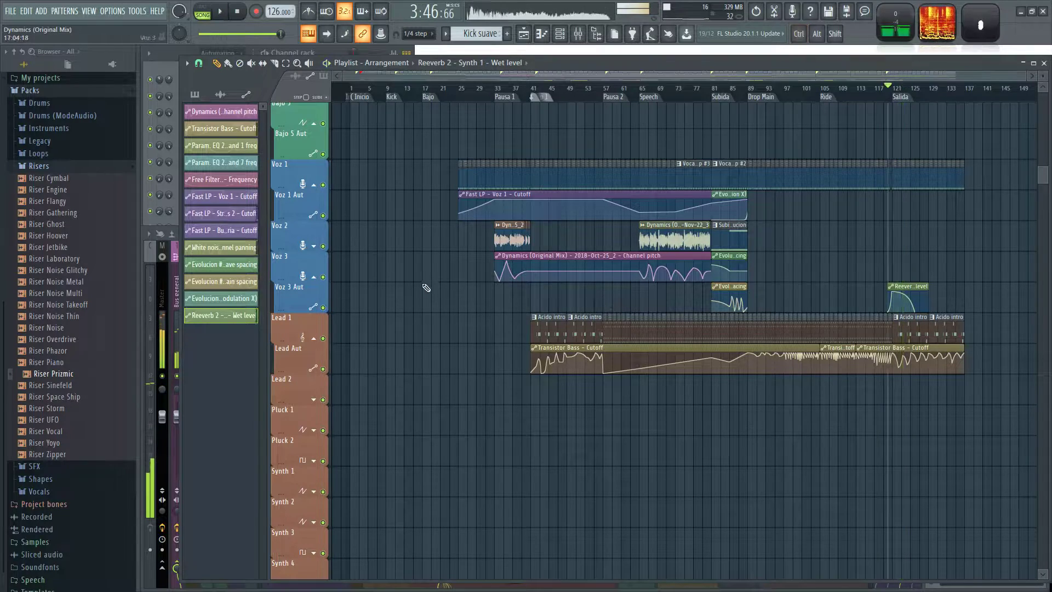
Collapse the Bajo 5 track group so its Bajo 5 Aut lane is hidden.
scroll(450, 142, "up", 5)
scroll(669, 172, "up", 2)
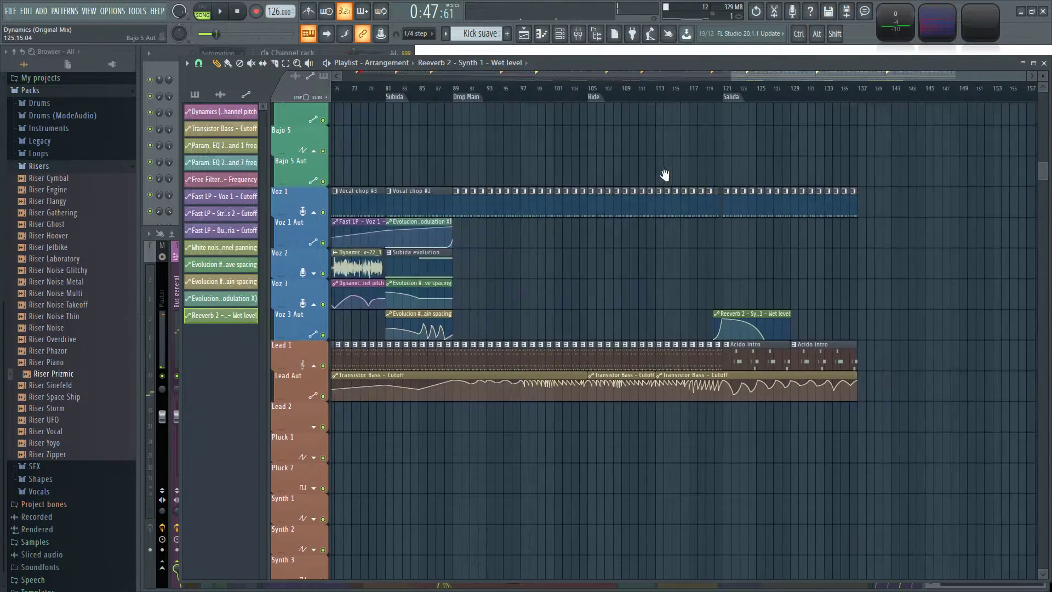
left_click_drag(876, 169, 677, 197)
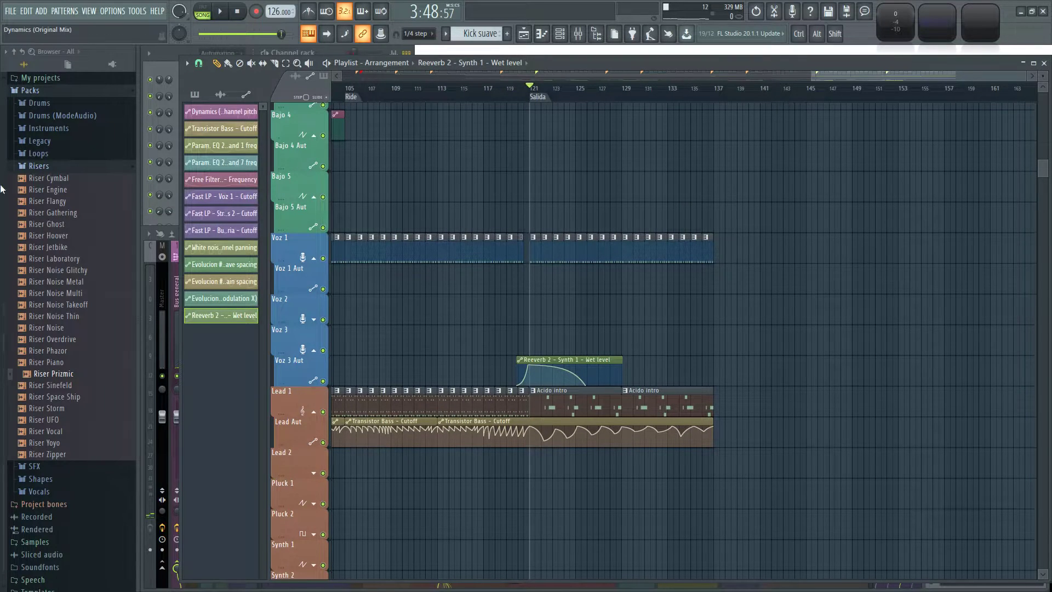
scroll(727, 378, "down", 4)
scroll(926, 326, "up", 6)
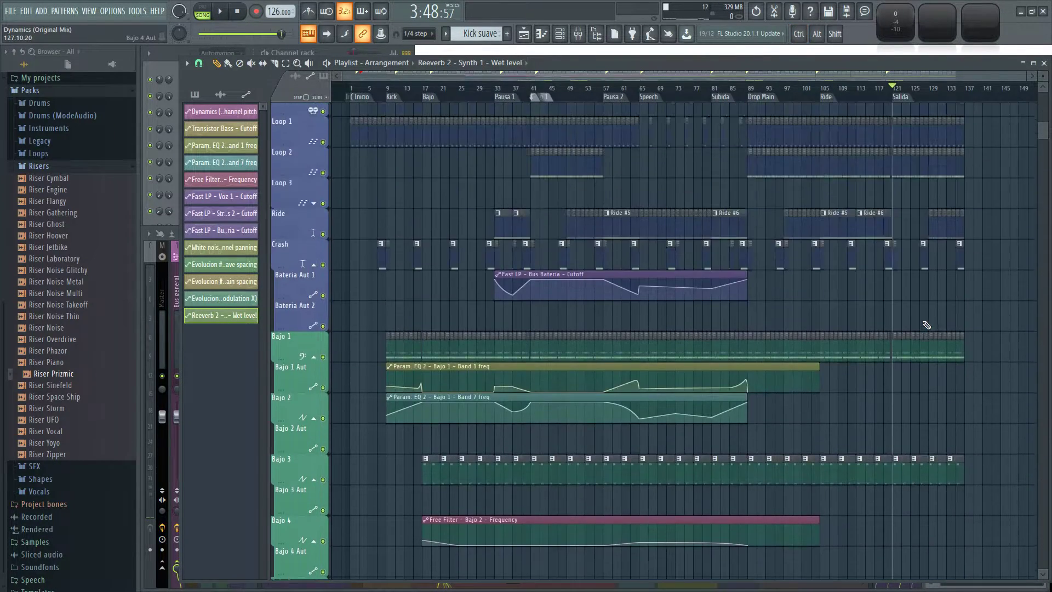
scroll(401, 387, "down", 5)
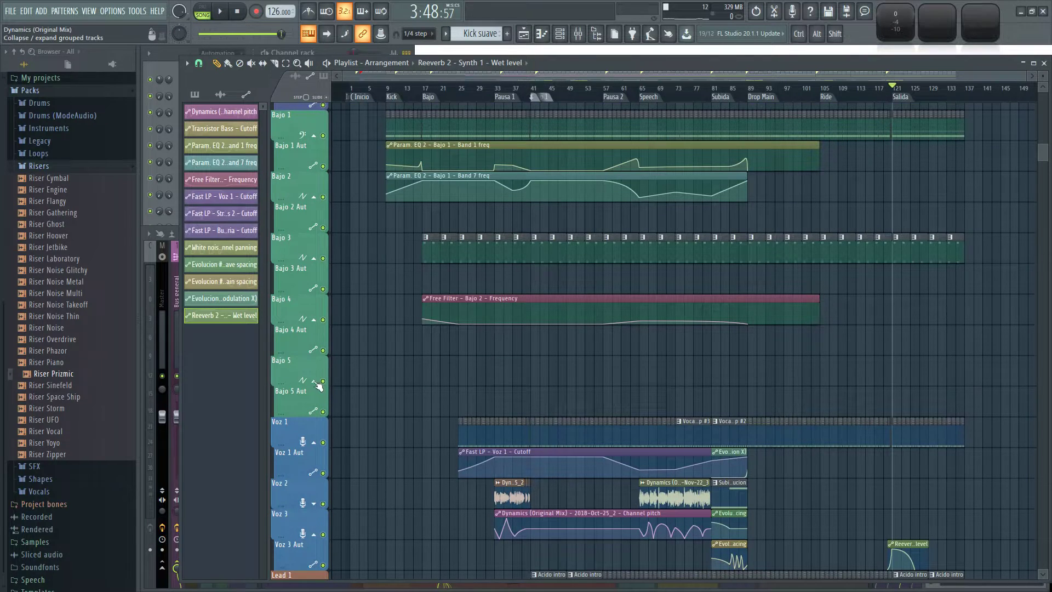
left_click(314, 381)
left_click(314, 381)
left_click(314, 381)
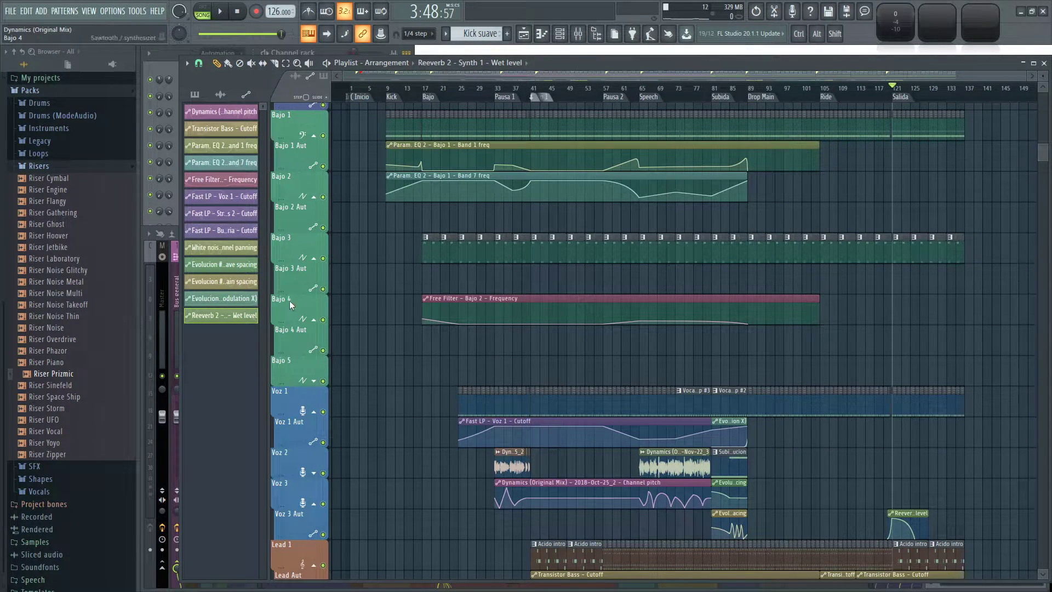
Move the Free Filter - Bajo 2 - Frequency automation clip up to the Bajo 3 Aut track, keeping its start at bar 17.
scroll(421, 366, "up", 4, "ctrl")
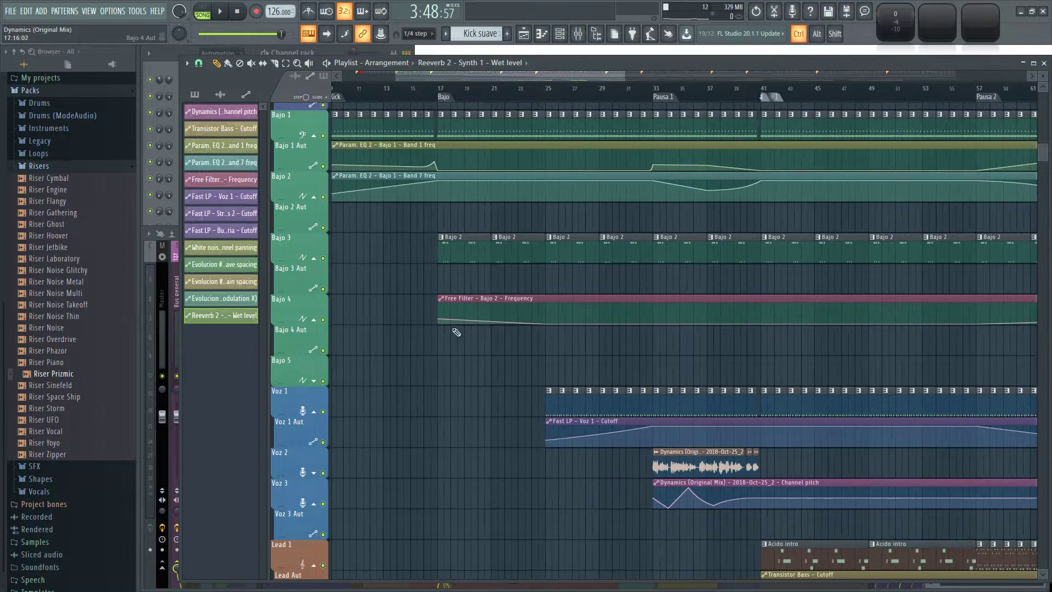
left_click_drag(474, 277, 471, 266)
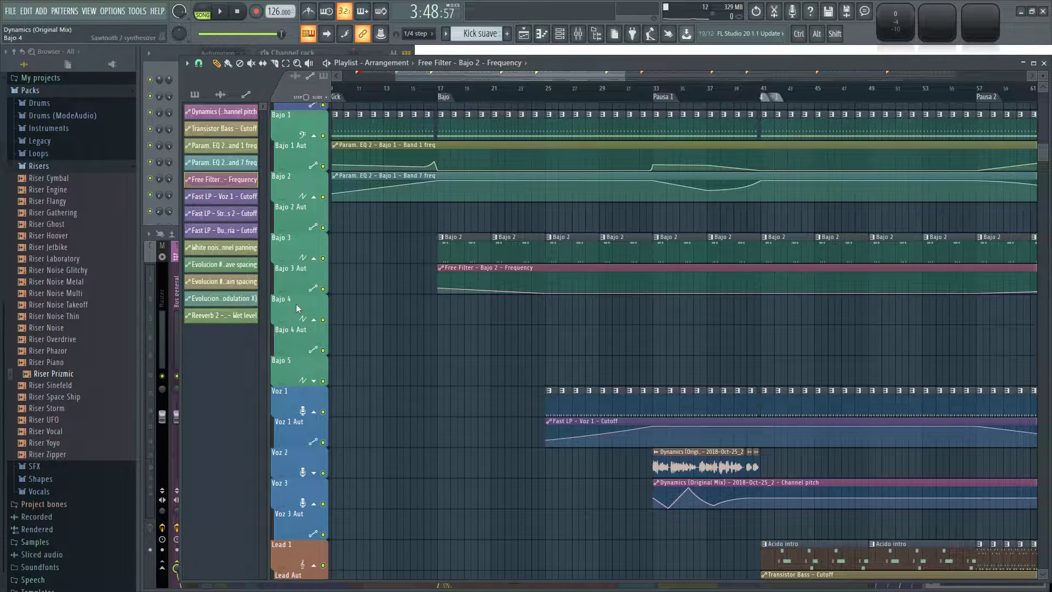
Collapse the Bajo 4 track group and shrink the empty Bajo 4 and Bajo 5 tracks to minimum height.
left_click(314, 321)
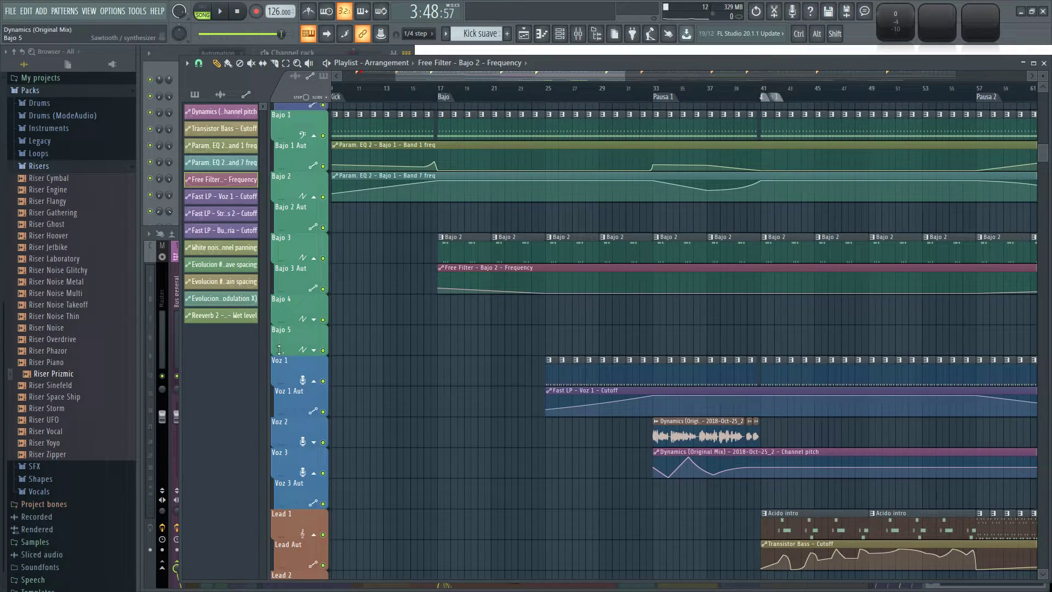
right_click(278, 349)
right_click(280, 322)
Solo the Pad 2 track and play it from the Bajo marker at bar 17.
scroll(433, 341, "down", 3, "ctrl")
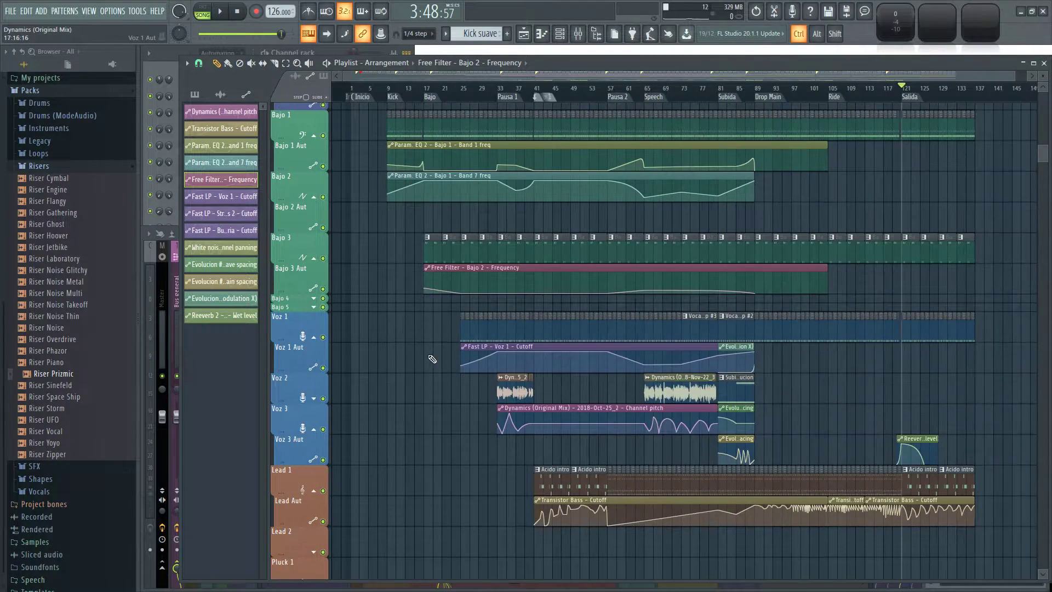
scroll(430, 351, "down", 10)
left_click(323, 245, "ctrl")
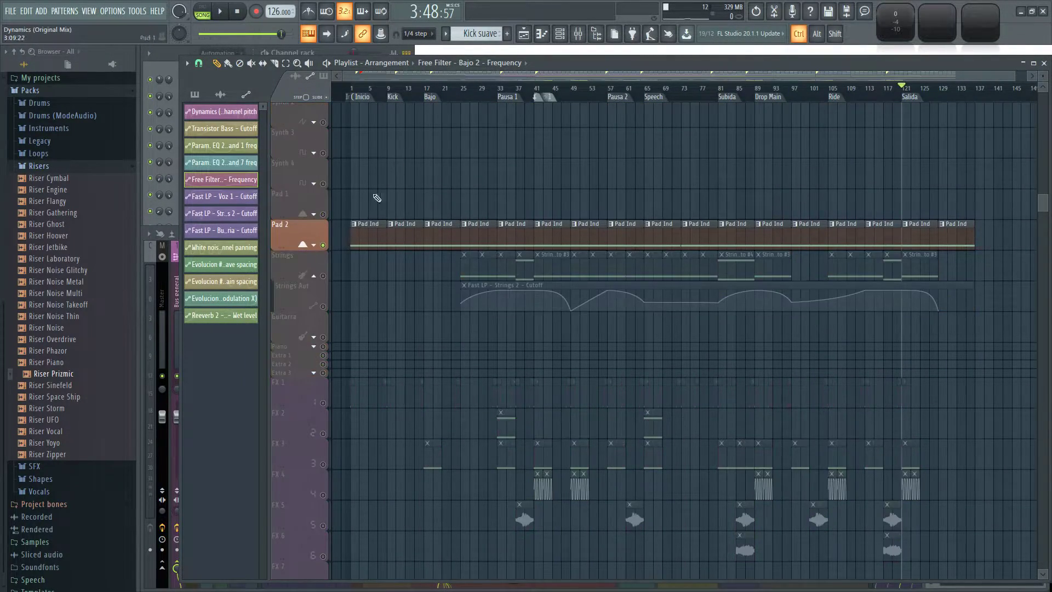
scroll(422, 141, "up", 3, "ctrl")
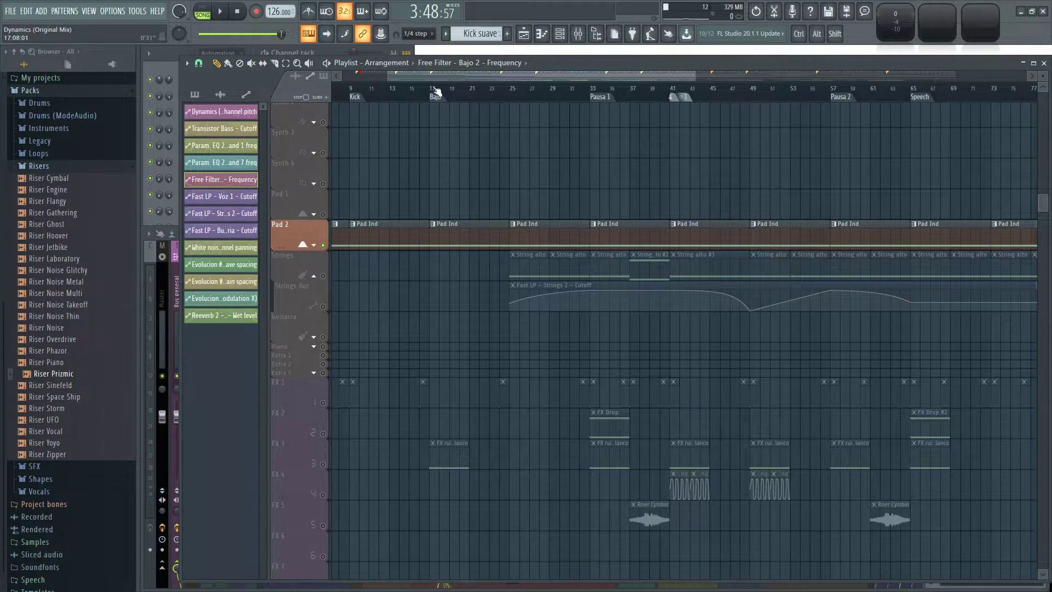
scroll(452, 154, "up", 2, "ctrl")
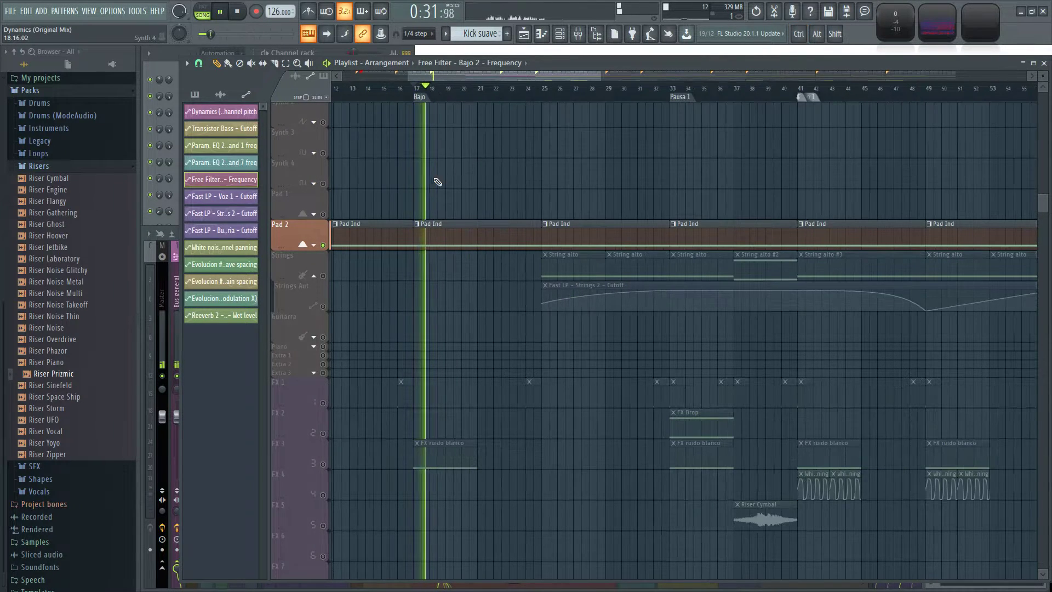
Audition the Loop 1, Percs 2 and Percs 1 tracks one at a time in solo, and restore all tracks.
scroll(418, 258, "up", 10)
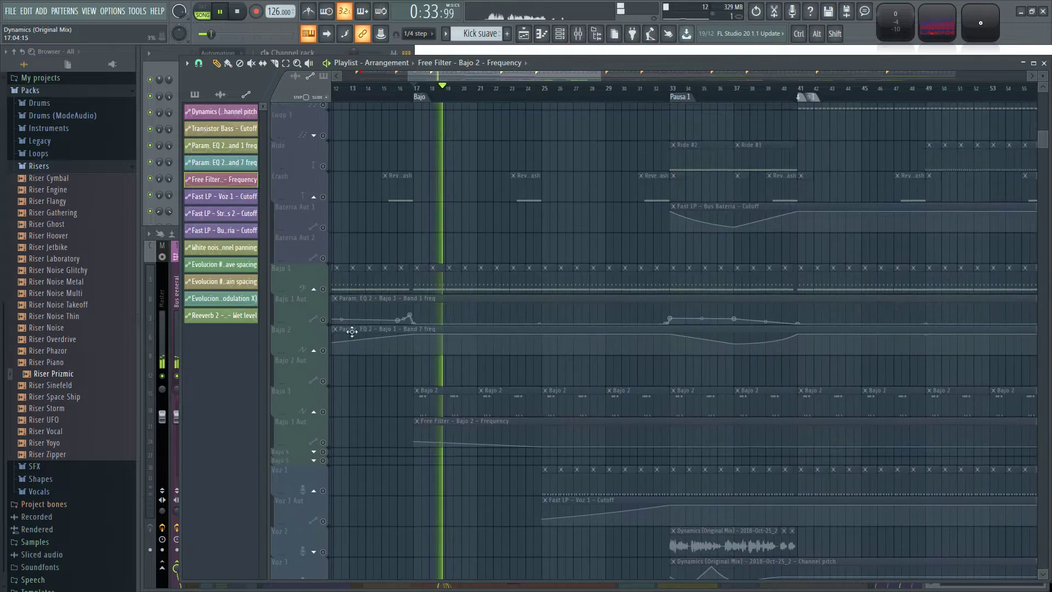
scroll(355, 374, "up", 2)
scroll(366, 285, "up", 6)
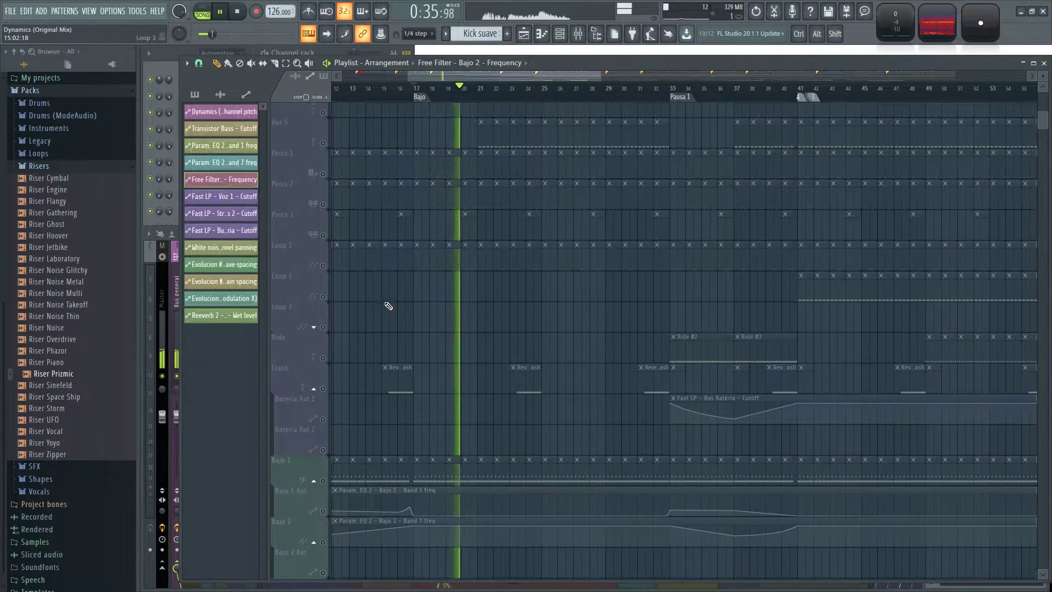
left_click(331, 322)
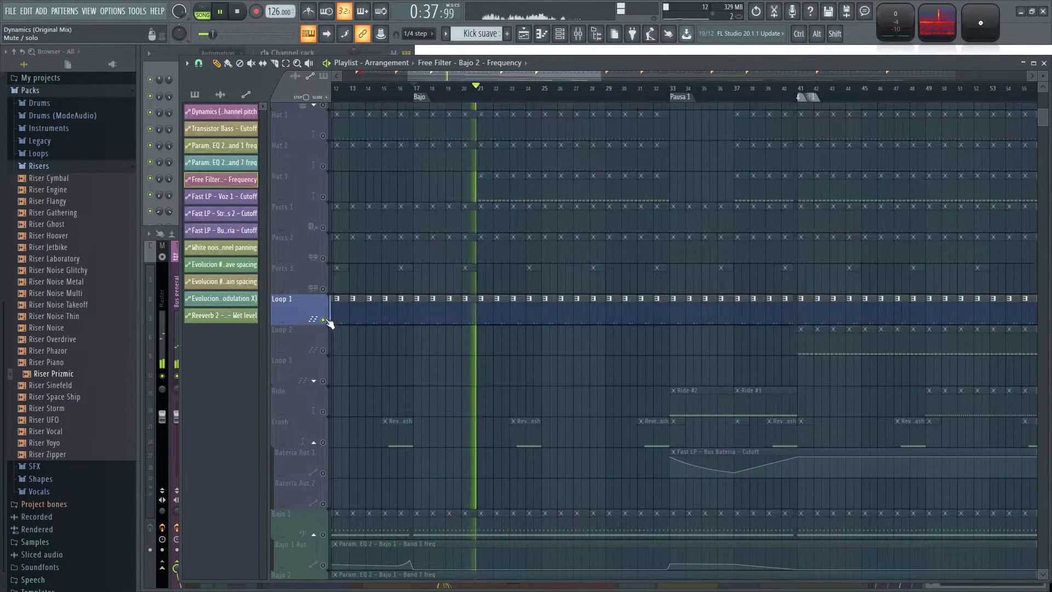
left_click(323, 260, "ctrl")
left_click(327, 229, "ctrl")
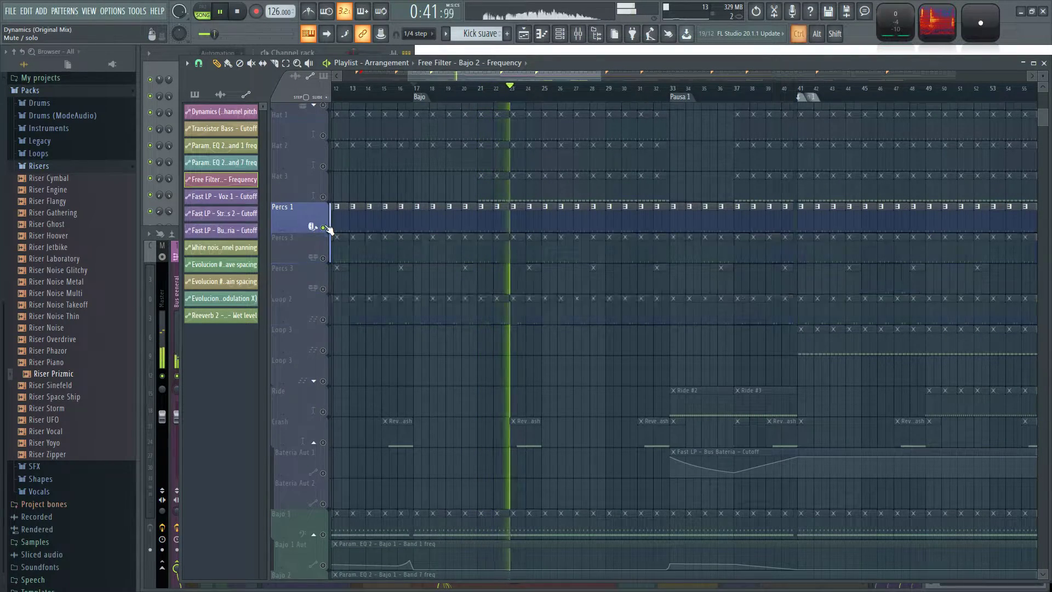
left_click(325, 228, "ctrl")
scroll(535, 375, "down", 4)
key("space")
Play the full arrangement from the Ride marker at bar 105 and from just before bar 119.
scroll(920, 418, "up", 1)
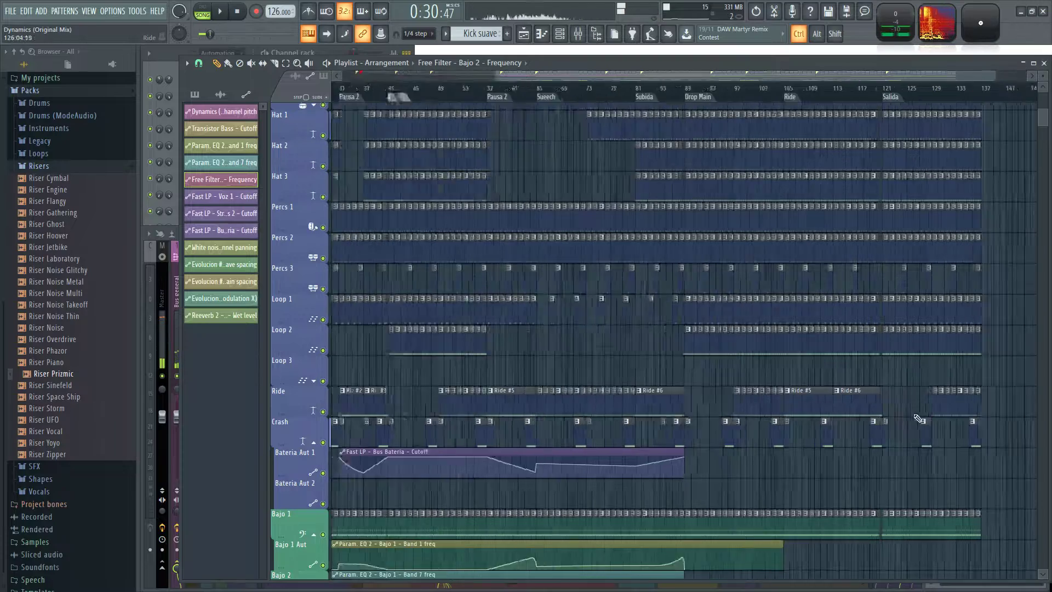
scroll(919, 418, "up", 2)
left_click_drag(744, 491, 784, 343)
scroll(782, 341, "down", 1)
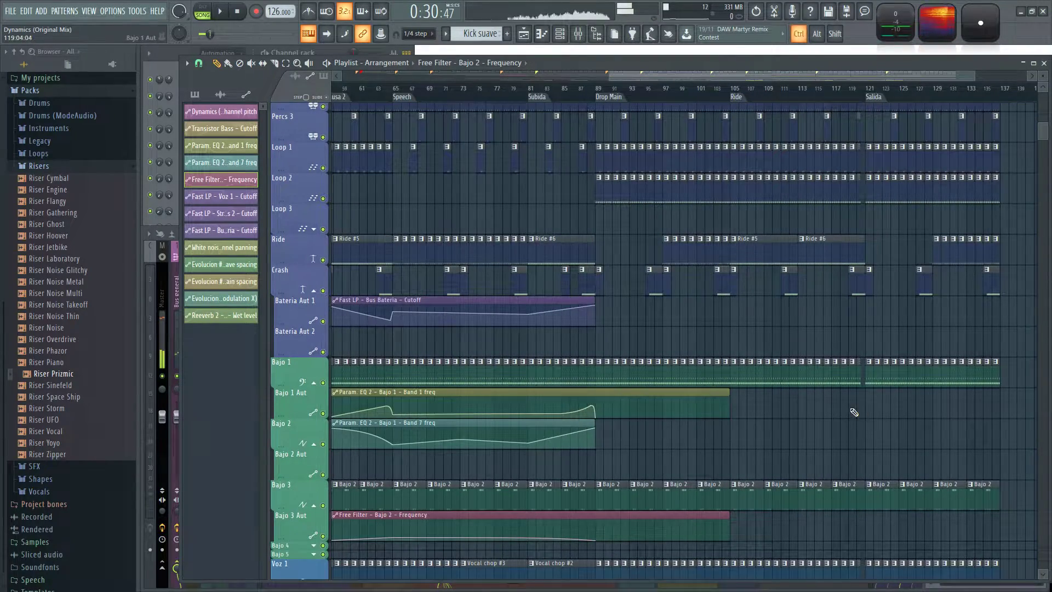
scroll(853, 400, "down", 4)
scroll(835, 275, "up", 2)
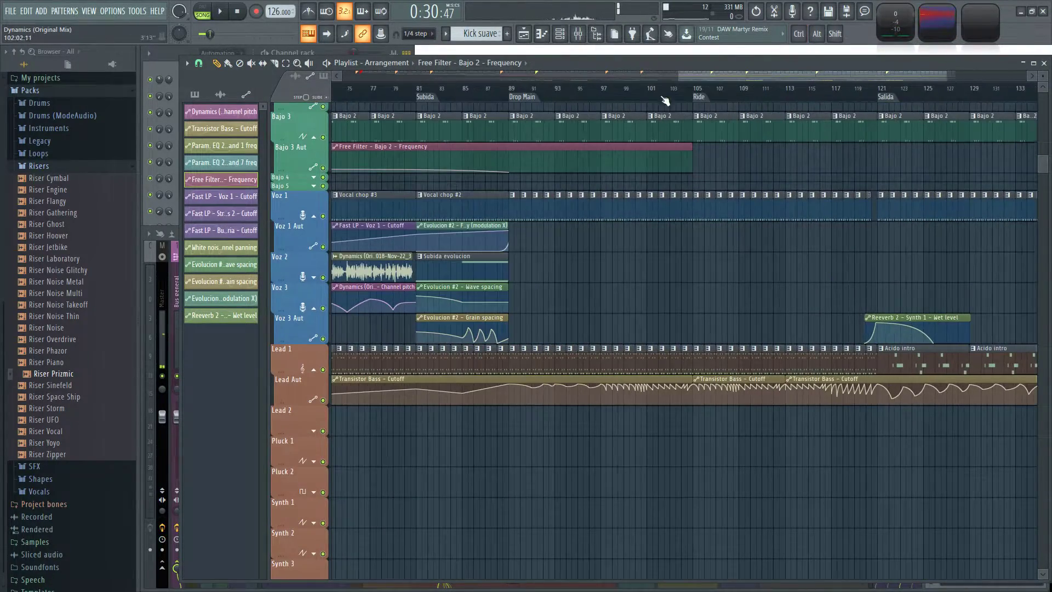
left_click(694, 93)
key("space")
mouse_move(749, 268)
left_mouse_down()
mouse_move(680, 273)
mouse_move(603, 302)
left_mouse_up()
left_click(606, 85)
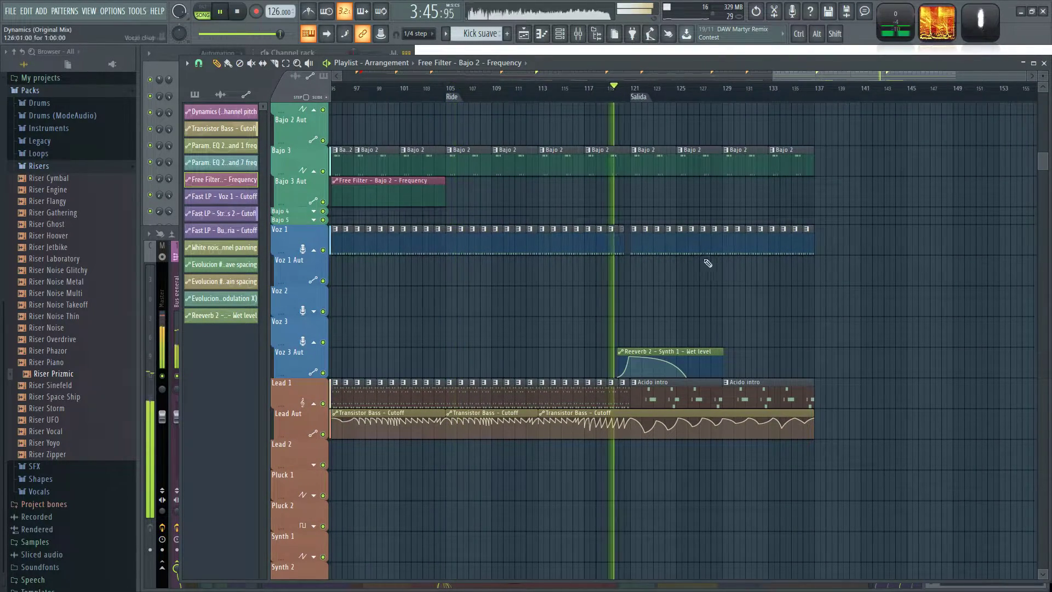
Raise the low Transistor Bass - Cutoff automation point midway between bars 120 and 121 slightly, and replay from bar 120.
scroll(775, 320, "up", 3)
left_click_drag(431, 297, 570, 301)
scroll(516, 287, "up", 4)
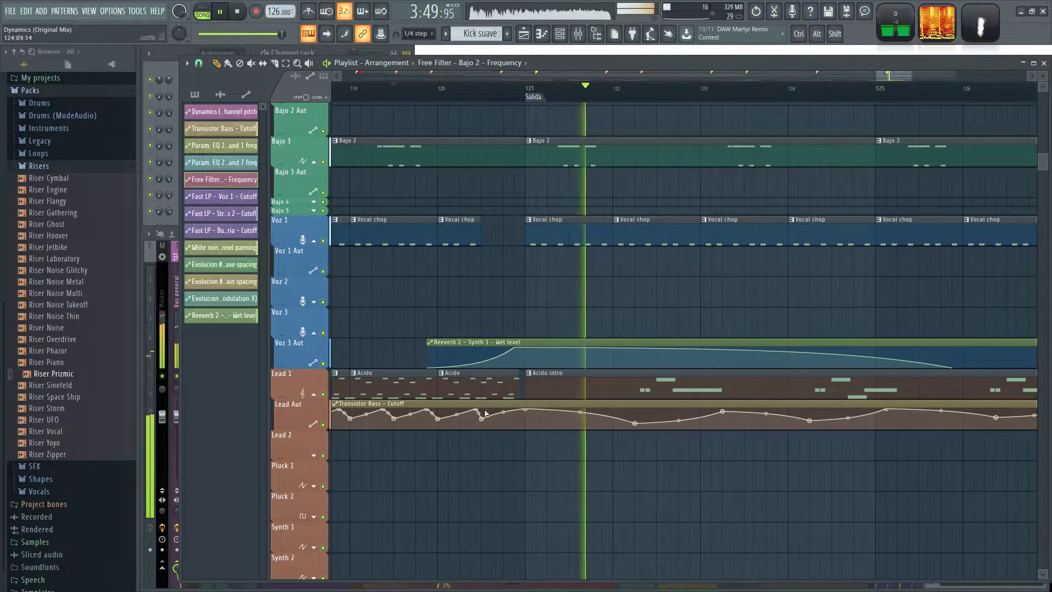
left_click_drag(481, 418, 482, 417)
left_click(439, 90)
scroll(369, 162, "up", 2)
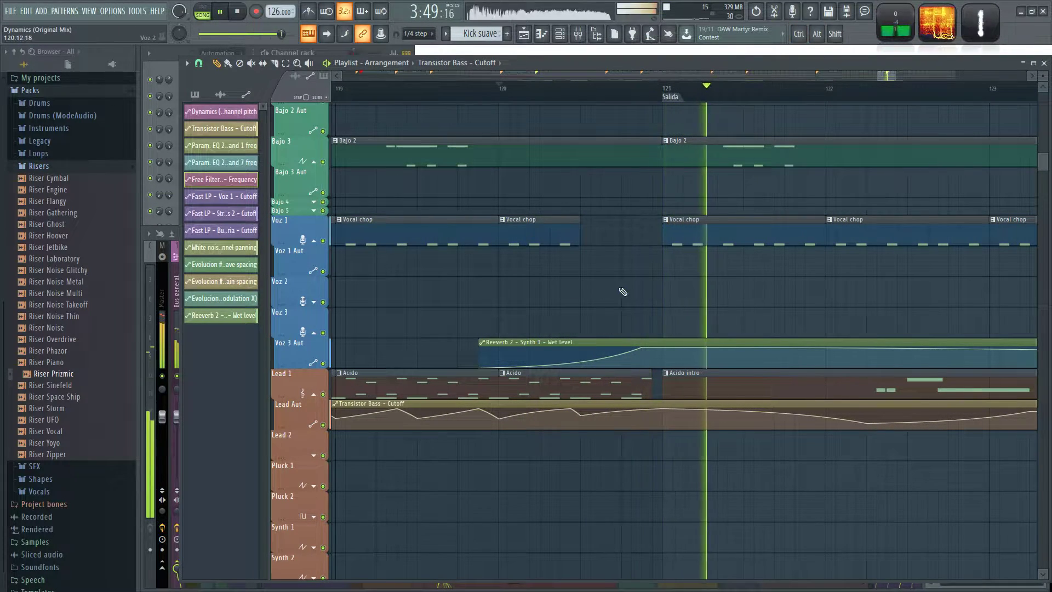
Duplicate the pattern clips of bars 121 to 137, from the Sidechain track through Lead 1, into bars 137 to 153.
scroll(669, 297, "down", 4)
scroll(701, 299, "down", 3)
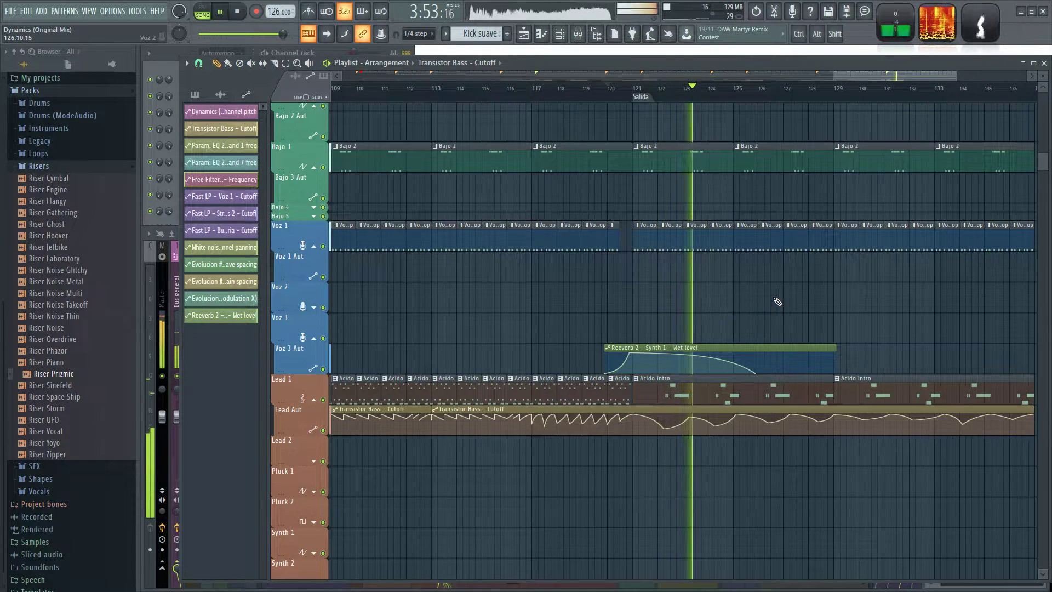
scroll(794, 328, "down", 3)
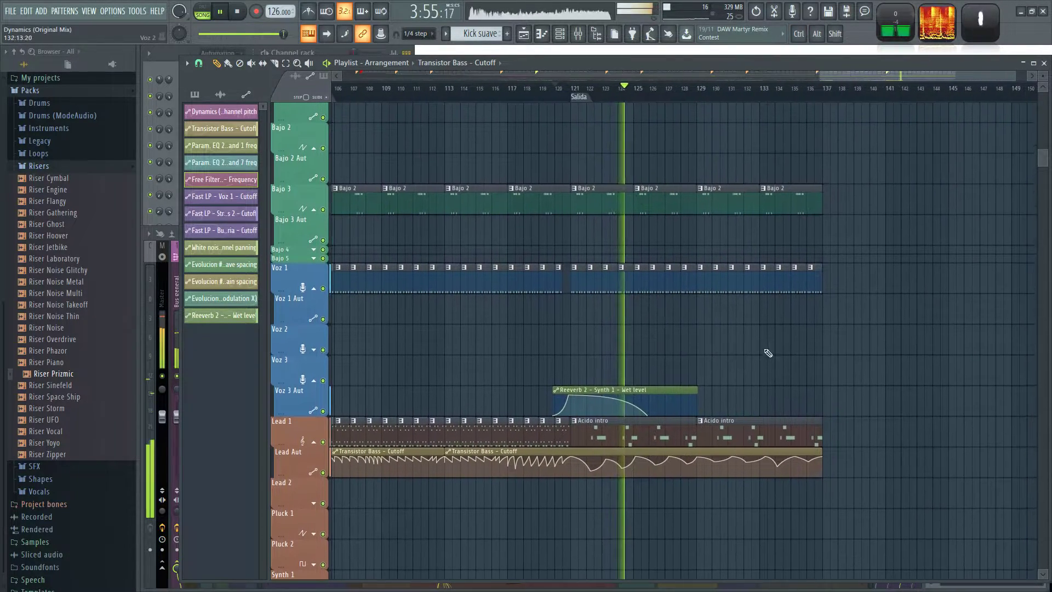
left_click_drag(807, 332, 696, 373)
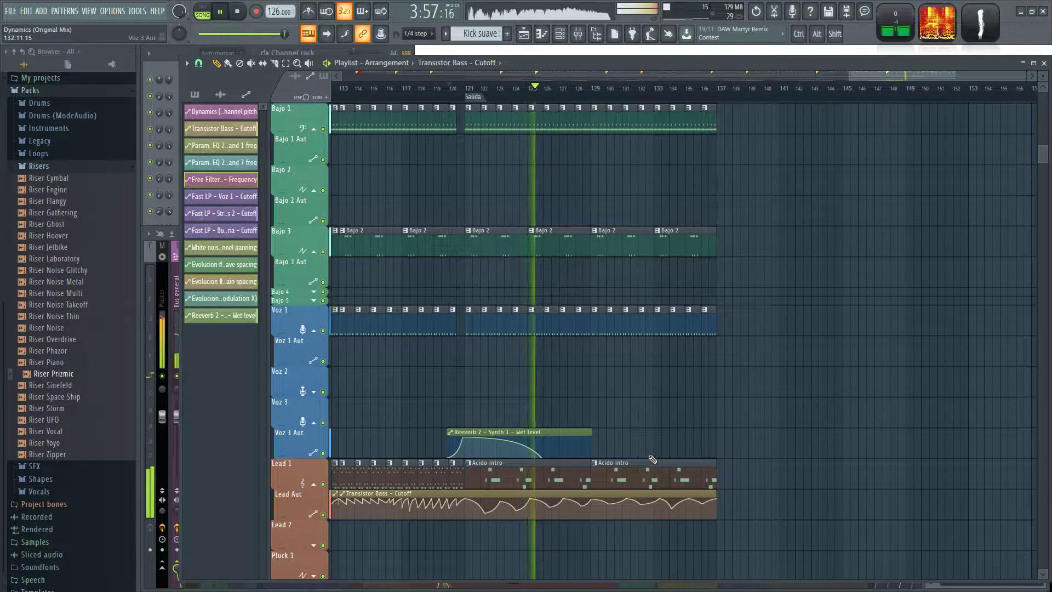
left_click(650, 463)
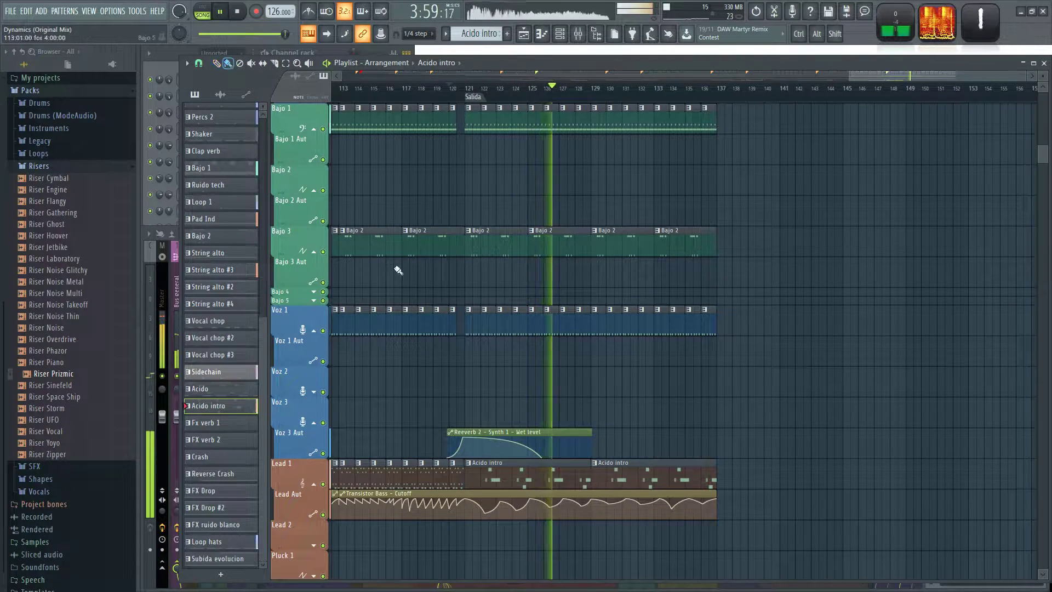
left_click_drag(731, 474, 531, 474)
left_click_drag(737, 385, 473, 209)
scroll(494, 280, "up", 4)
left_click_drag(765, 399, 477, 6)
key("ctrl+b")
left_click(822, 173, "ctrl")
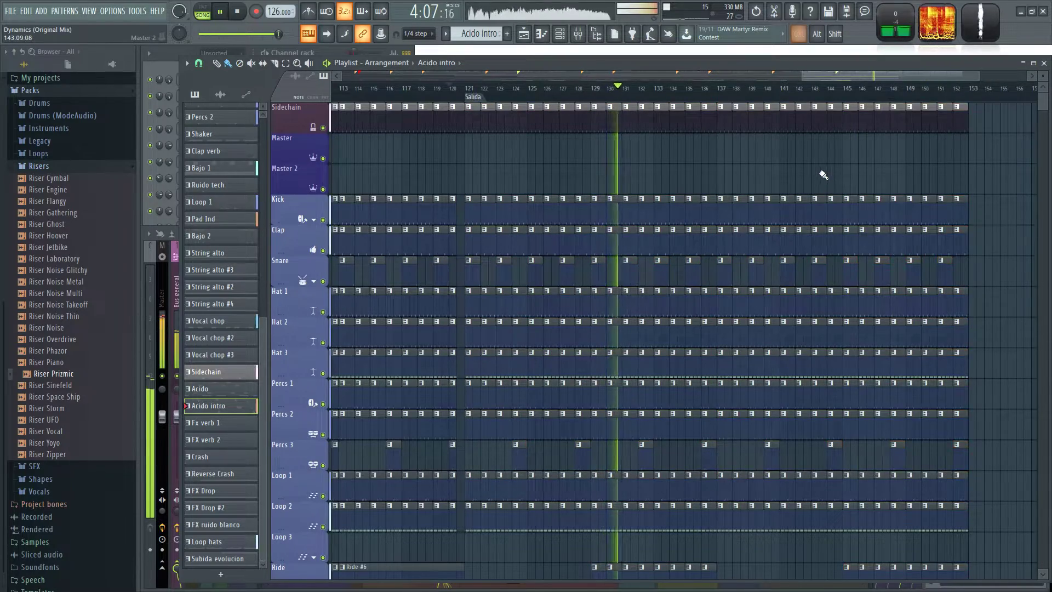
Delete the copied Ride clips from bar 145 and all Hat 2 and Hat 3 clips from bar 137 onward.
scroll(822, 172, "up", 2)
scroll(762, 219, "down", 3)
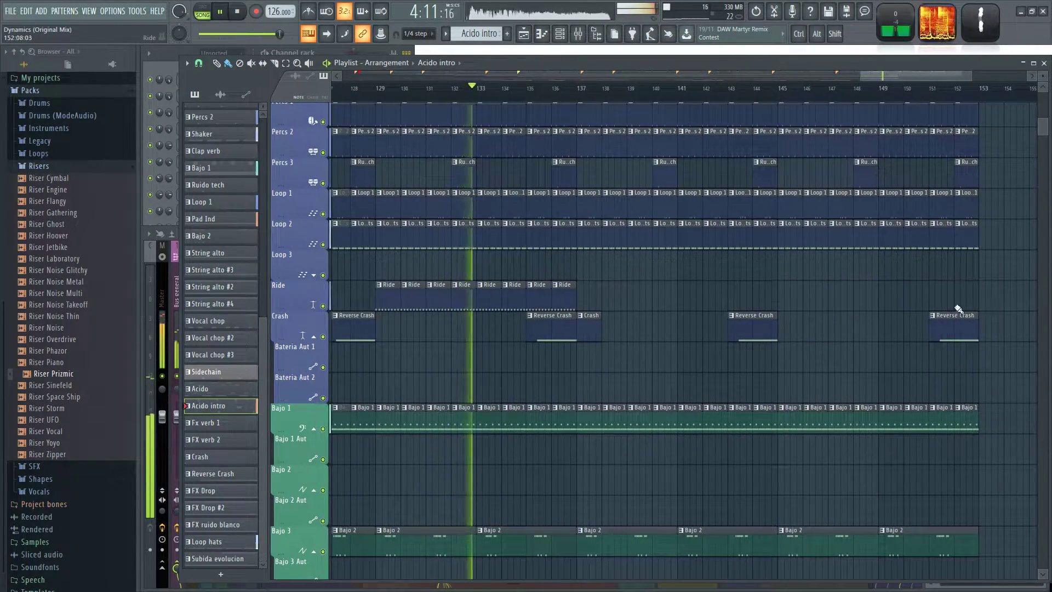
scroll(591, 251, "up", 5)
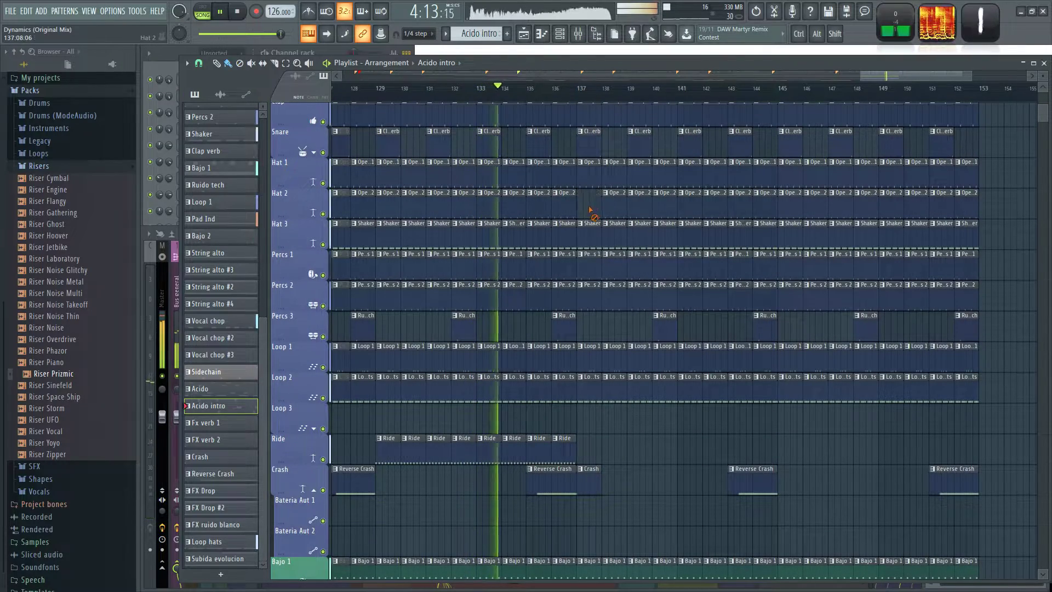
left_click_drag(589, 210, 975, 210)
left_click_drag(671, 235, 993, 235)
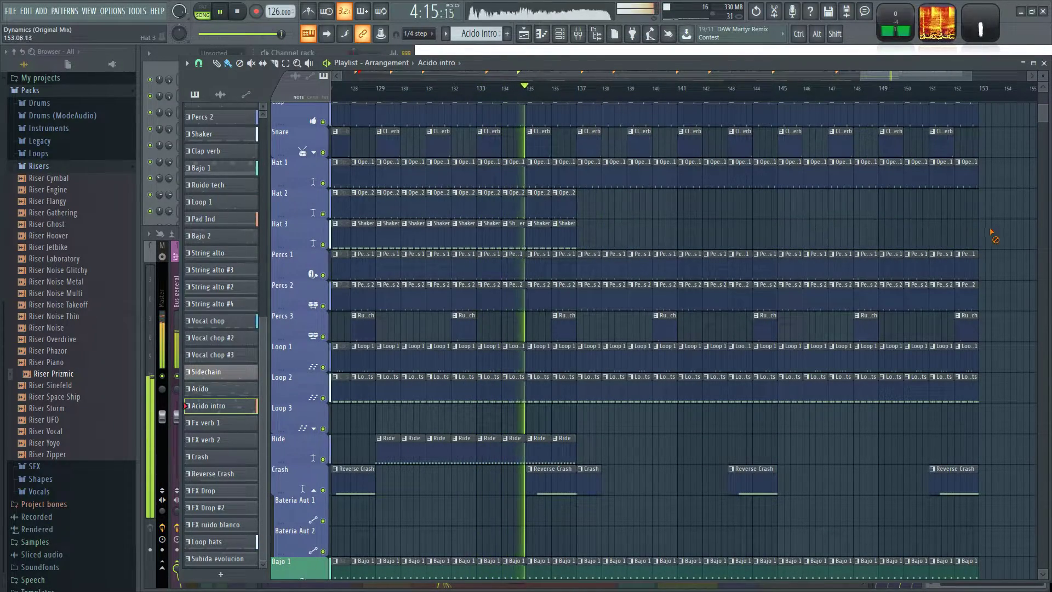
Extend the Transistor Bass - Cutoff automation clip to bar 153 and delete the Acido intro clips from bar 137 onward.
scroll(661, 439, "down", 10)
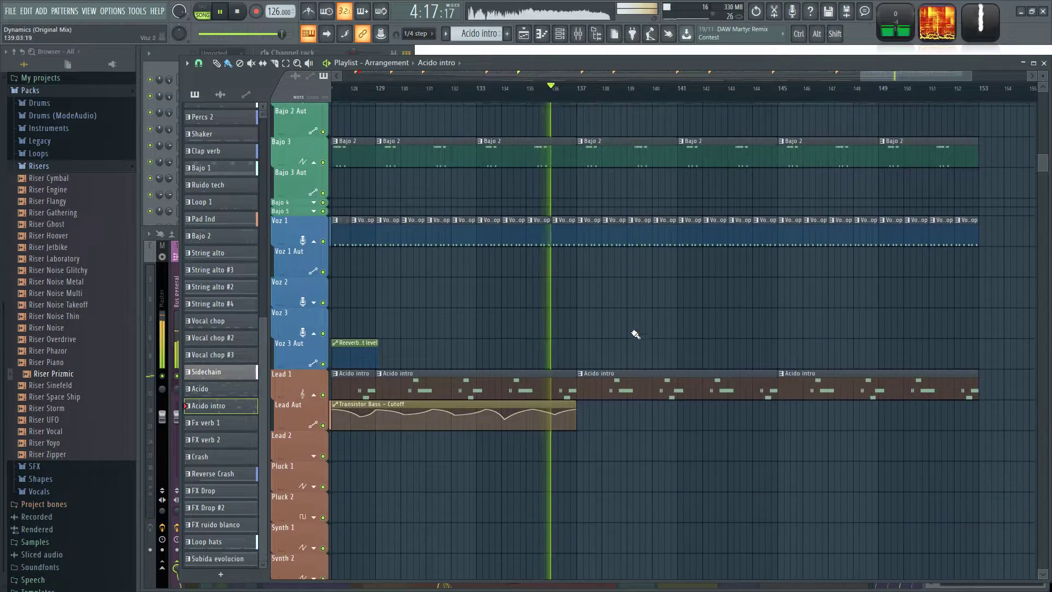
left_click_drag(576, 405, 975, 419)
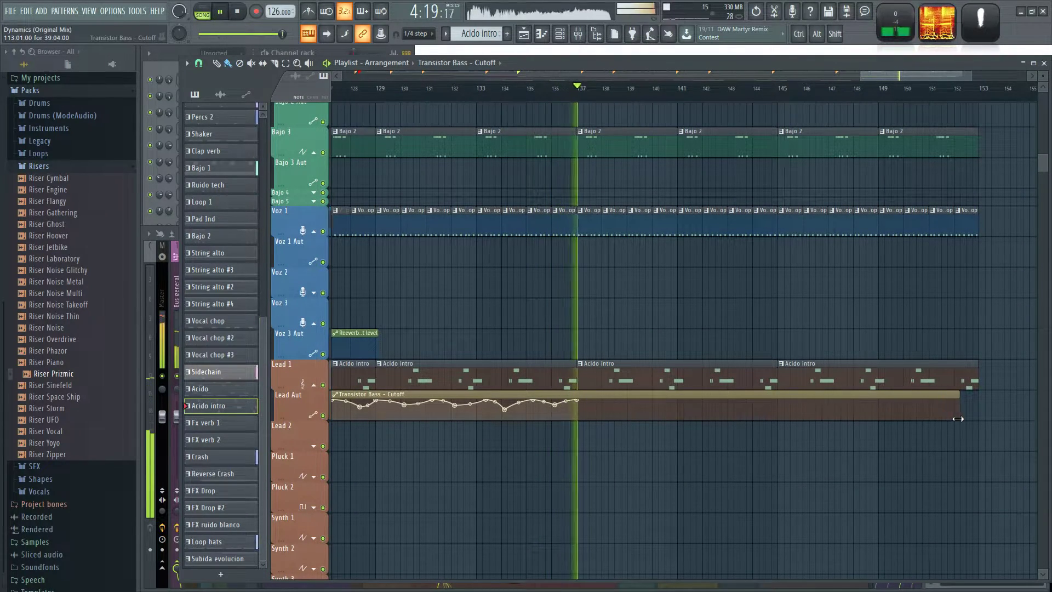
left_click_drag(970, 378, 688, 359)
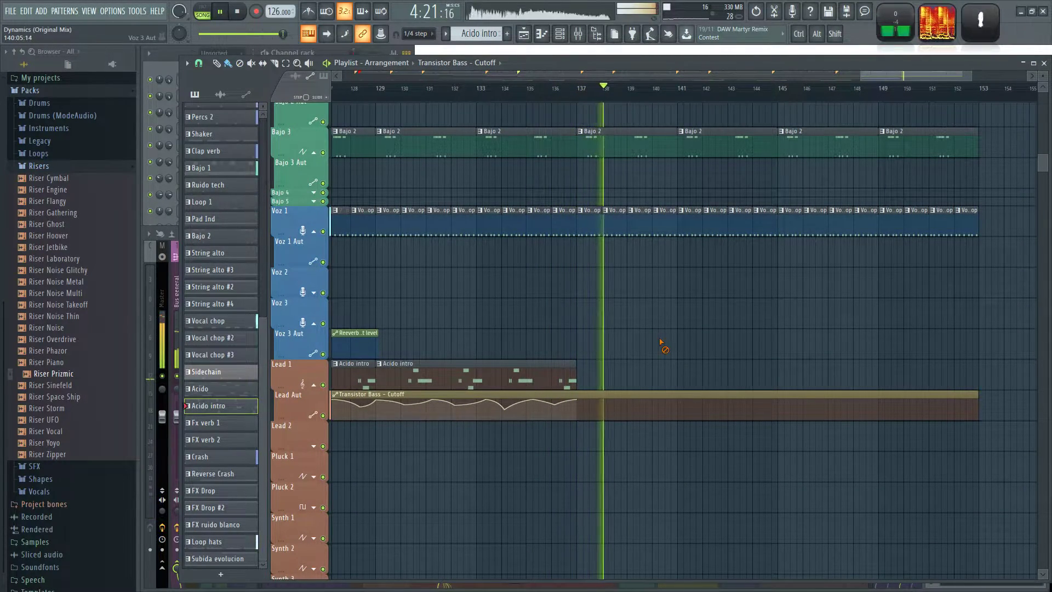
Add Pad Ind clips at bars 137 and 145 on the Pad 2 track.
scroll(671, 315, "down", 4)
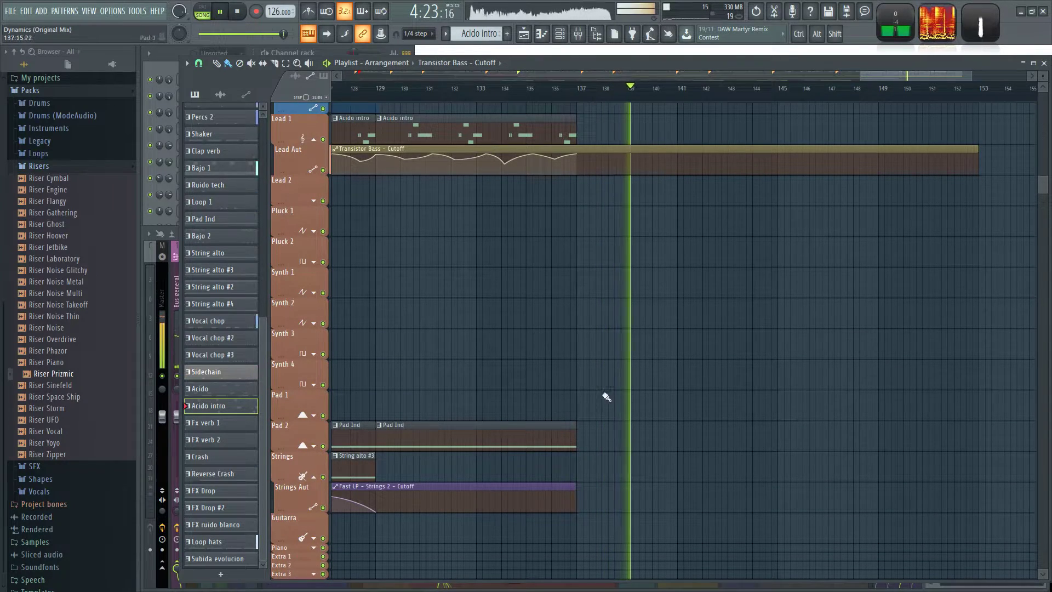
scroll(648, 407, "down", 2)
left_click(666, 433)
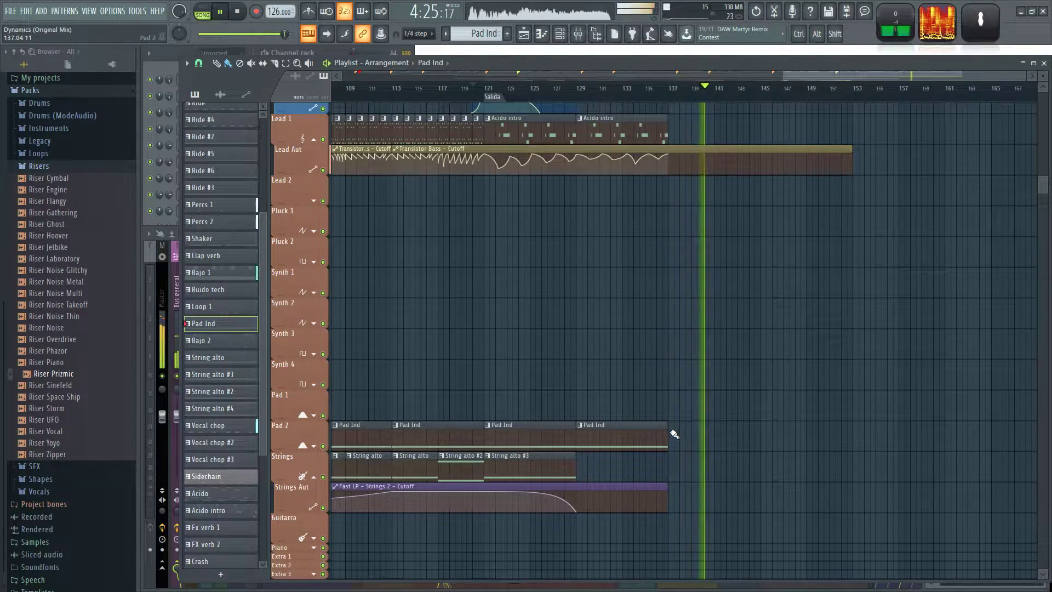
Move the Evolucion #2 filter frequency automation at bar 81 to the Voz 2 track and extend Fast LP - Voz 1 - Cutoff to bar 153.
scroll(712, 362, "down", 5)
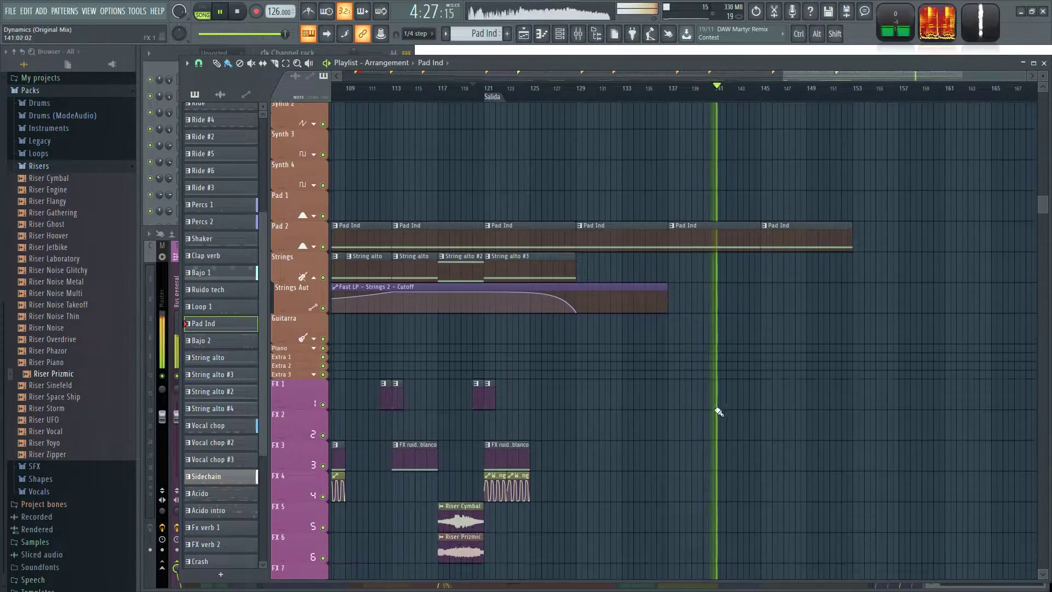
scroll(899, 364, "down", 3)
scroll(907, 366, "up", 6)
scroll(907, 398, "up", 2)
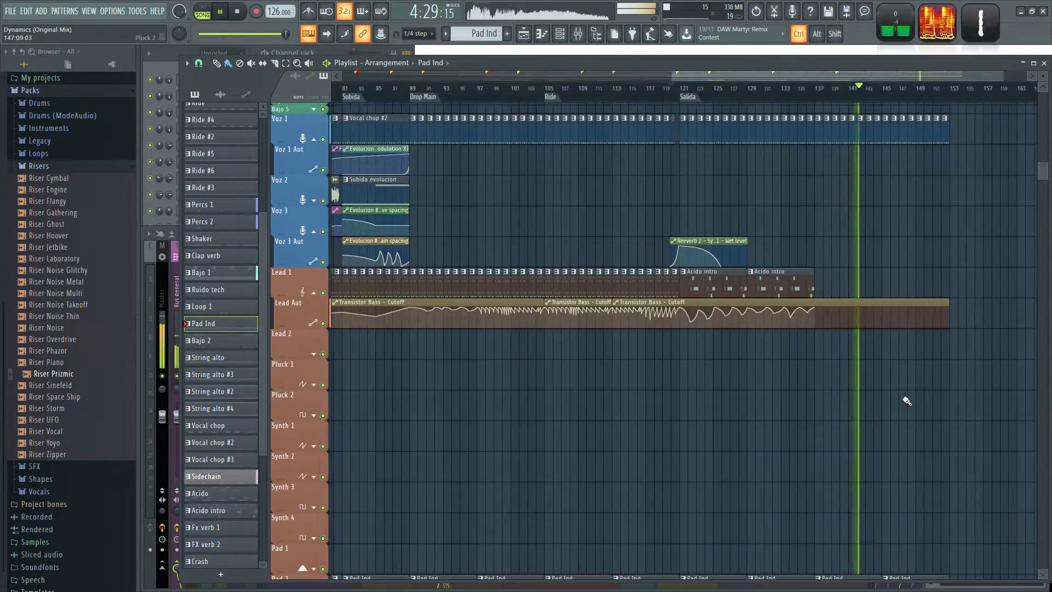
scroll(887, 399, "up", 4)
scroll(688, 385, "down", 2)
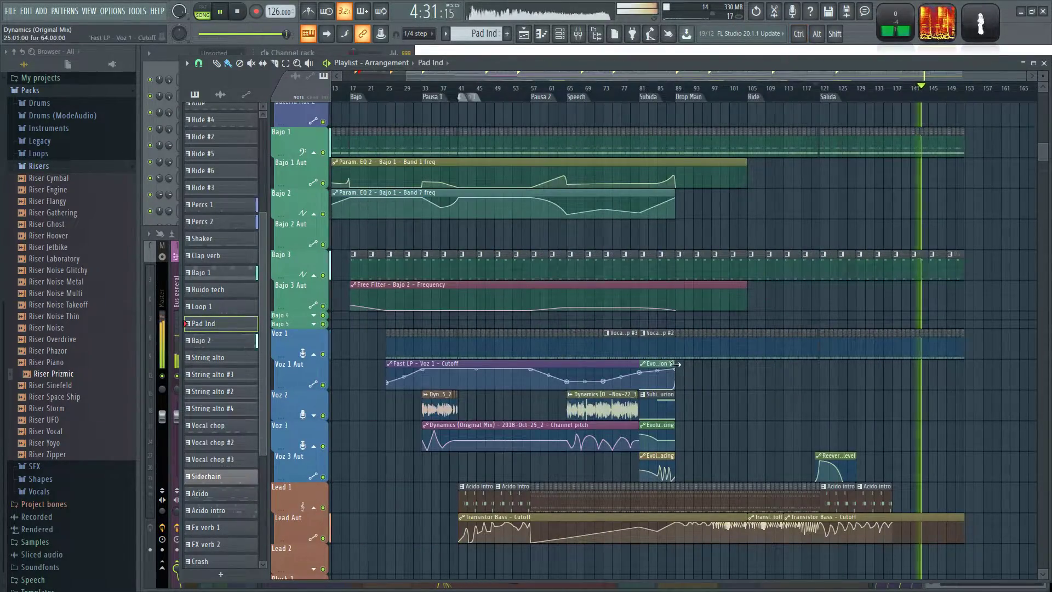
left_click(666, 403)
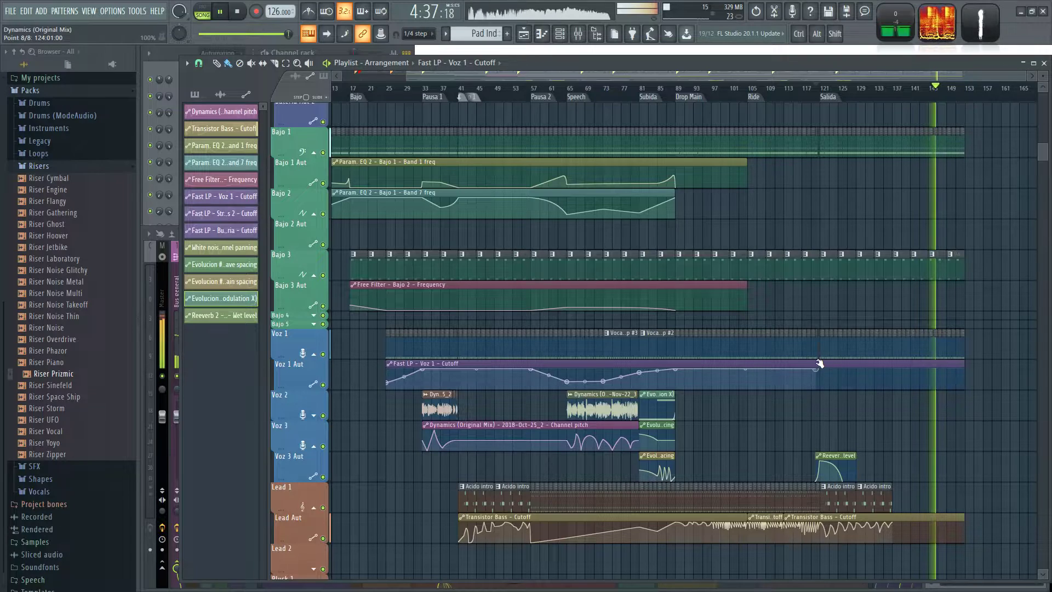
Shape the Fast LP - Voz 1 - Cutoff curve with a dip at bar 121, a rise to bar 129 and a fall from bar 137 to 153.
scroll(800, 366, "up", 4)
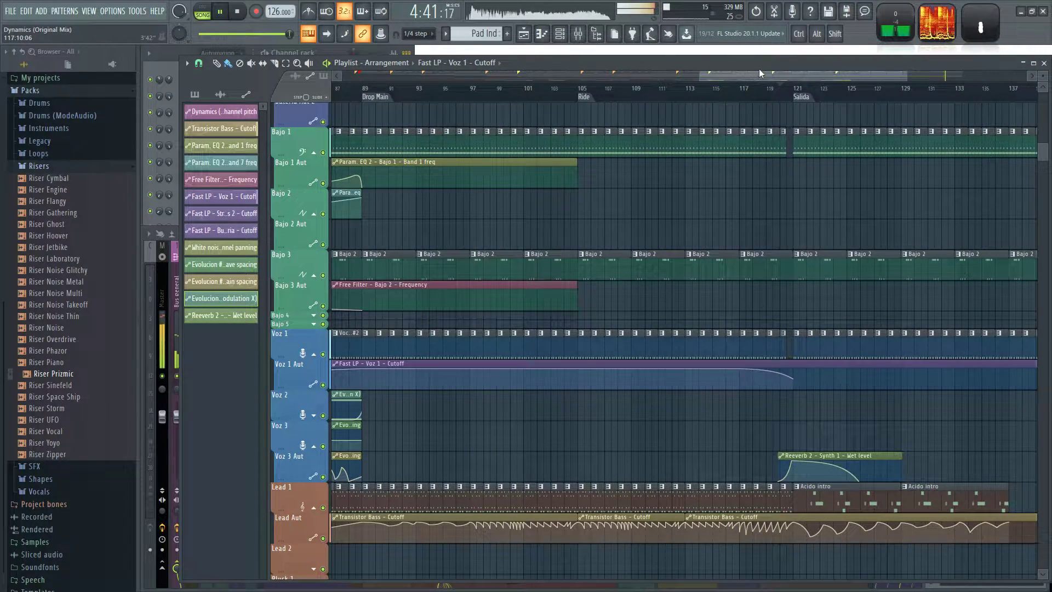
left_click_drag(804, 421, 673, 426)
right_click(773, 372)
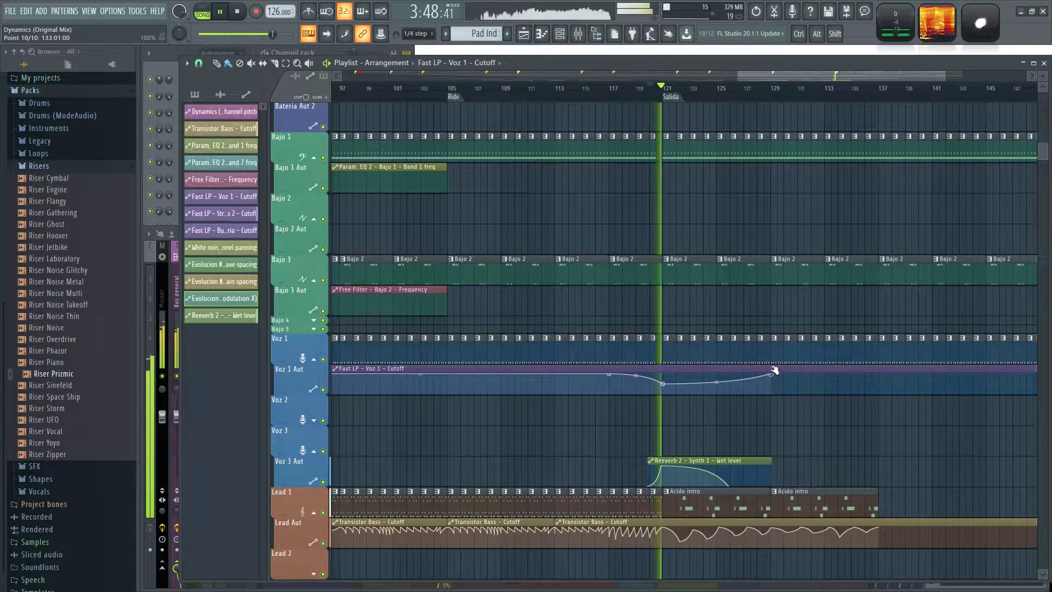
left_click_drag(807, 417, 592, 421)
right_click(664, 376)
right_click(877, 396)
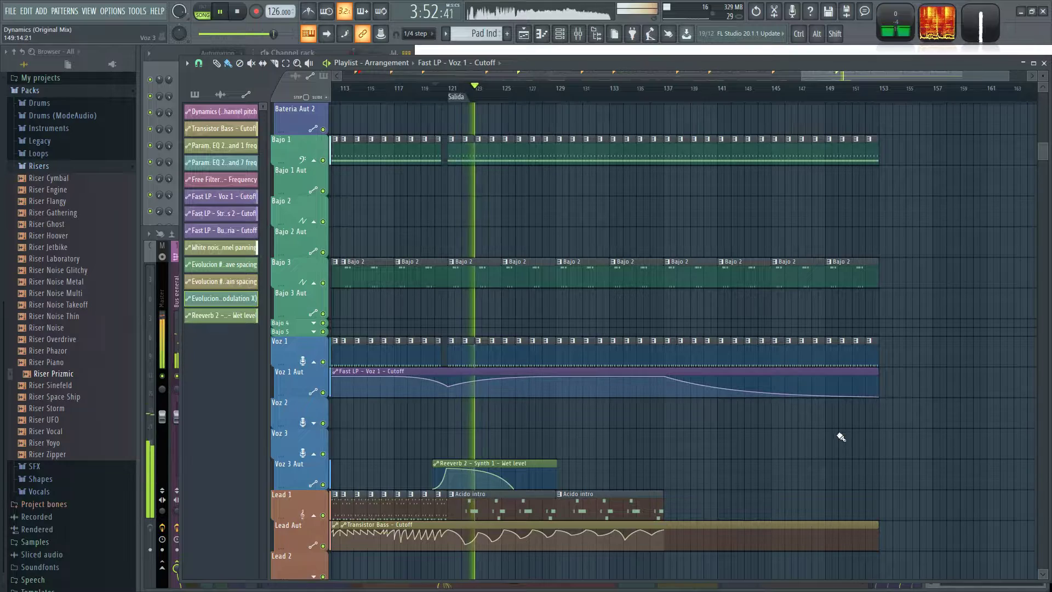
Duplicate the risers, FX ruido blanco and white noise panning clips of bars 117 to 125 on FX 3 to FX 6, starting at bar 133.
scroll(389, 432, "up", 2)
scroll(561, 425, "down", 4)
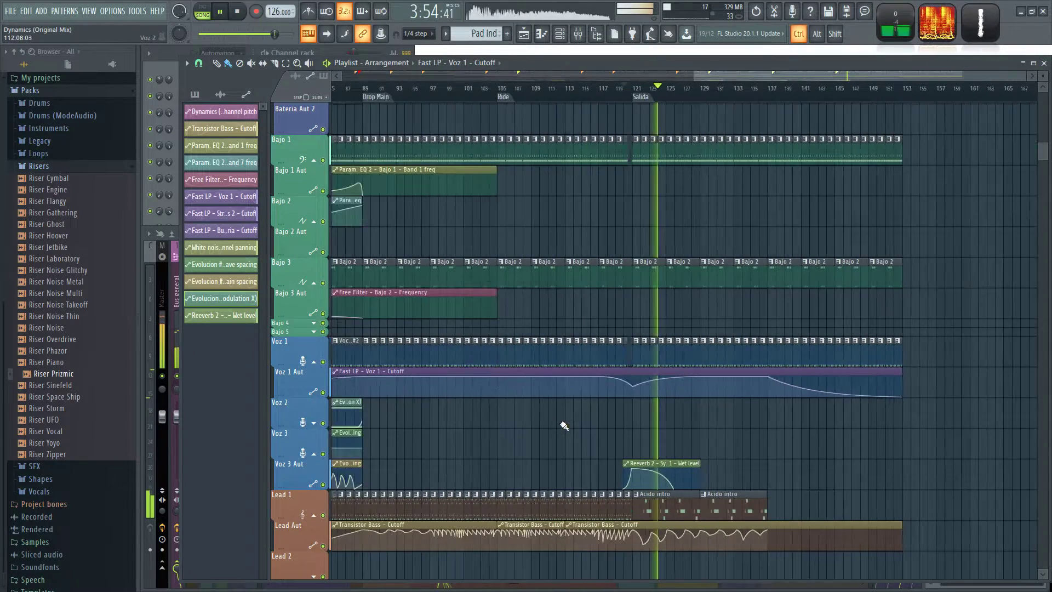
scroll(692, 367, "down", 10)
scroll(695, 383, "up", 3)
scroll(652, 394, "up", 2)
left_click_drag(570, 374, 650, 420)
left_click_drag(521, 342, 666, 486)
key("ctrl+b")
left_click_drag(715, 384, 849, 380)
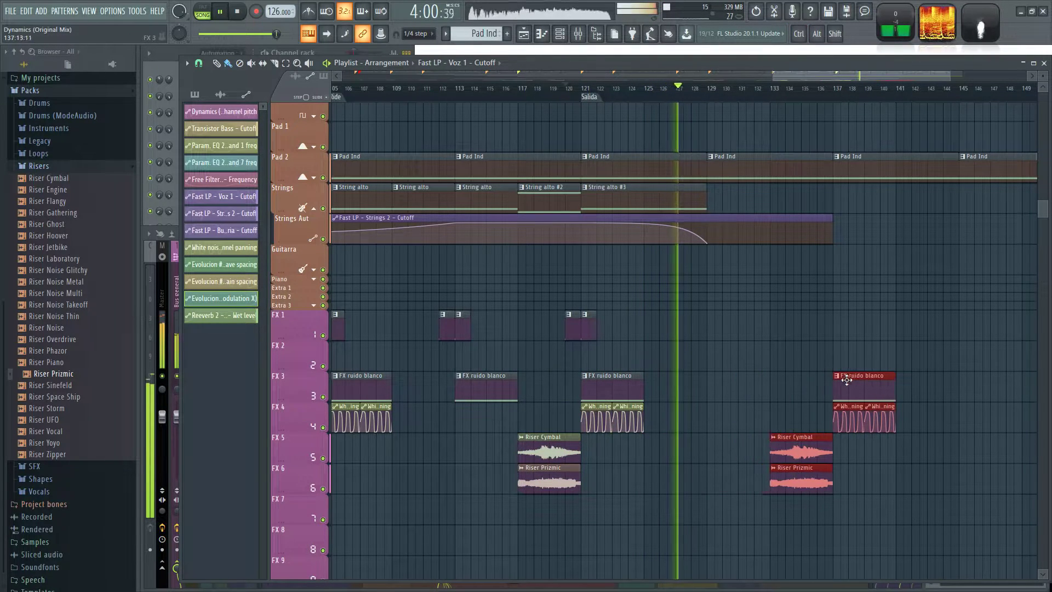
Place FX verb 2 at bars 128 and 136 and Fx verb 1 at bars 129 and 137 on the FX 1 track.
left_click(559, 329, "ctrl")
scroll(559, 329, "up", 3)
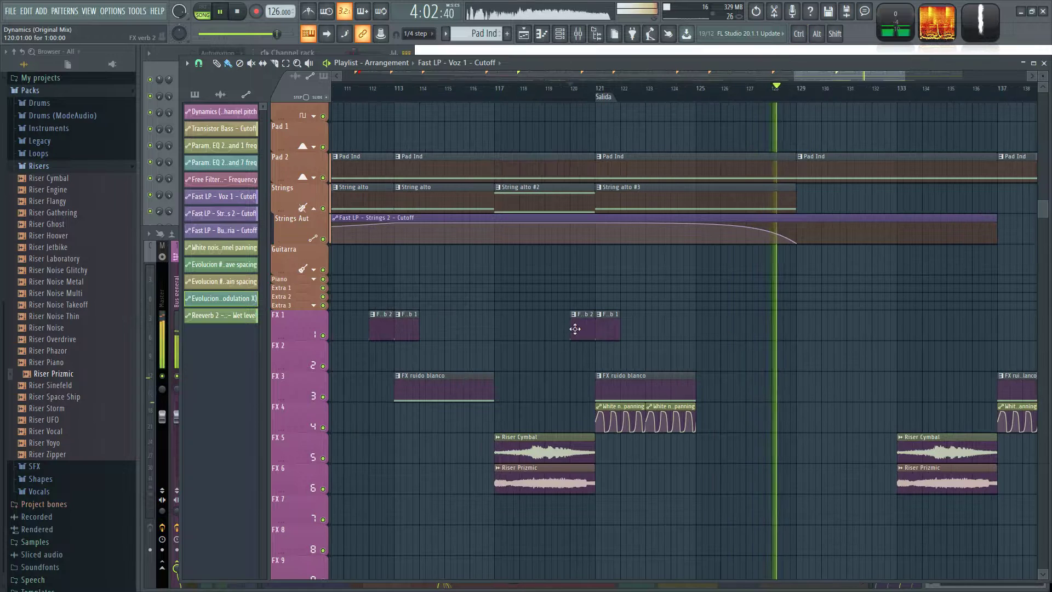
left_click(576, 329)
left_click(776, 324)
left_click(975, 324)
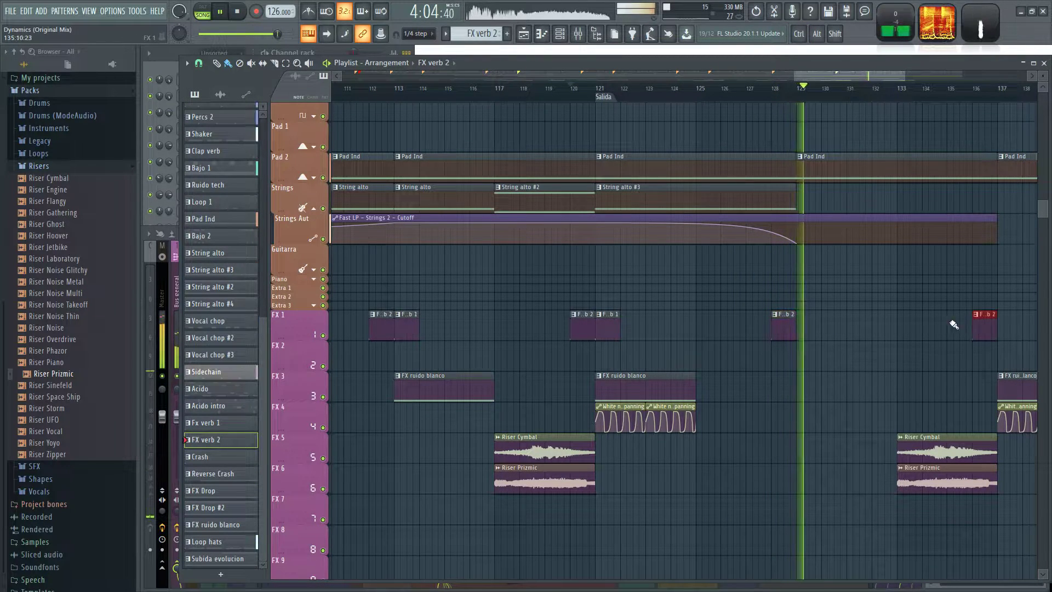
left_click(604, 324)
left_click(811, 327)
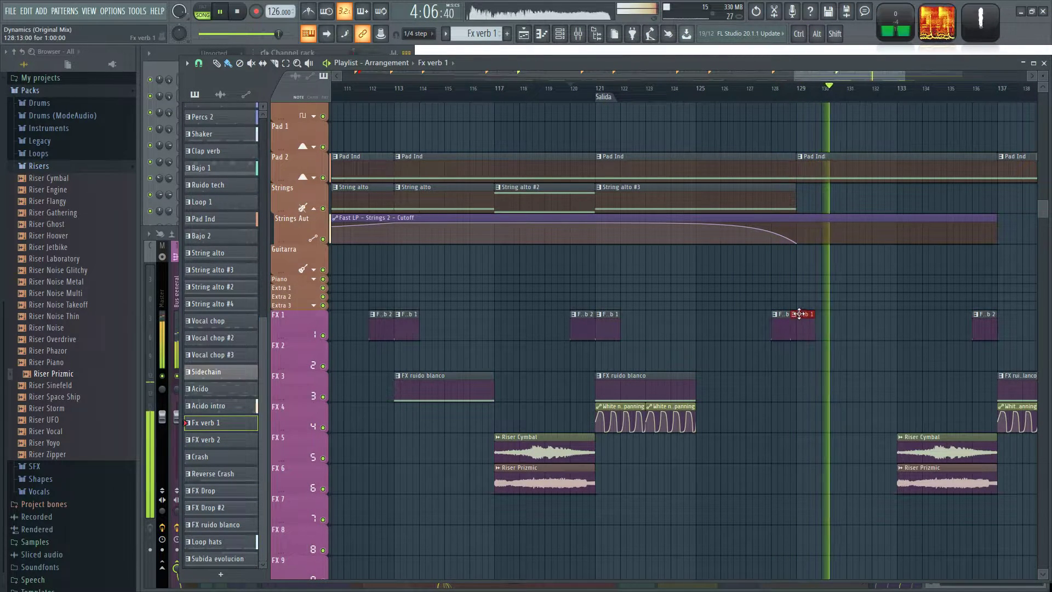
left_click_drag(817, 362, 759, 365)
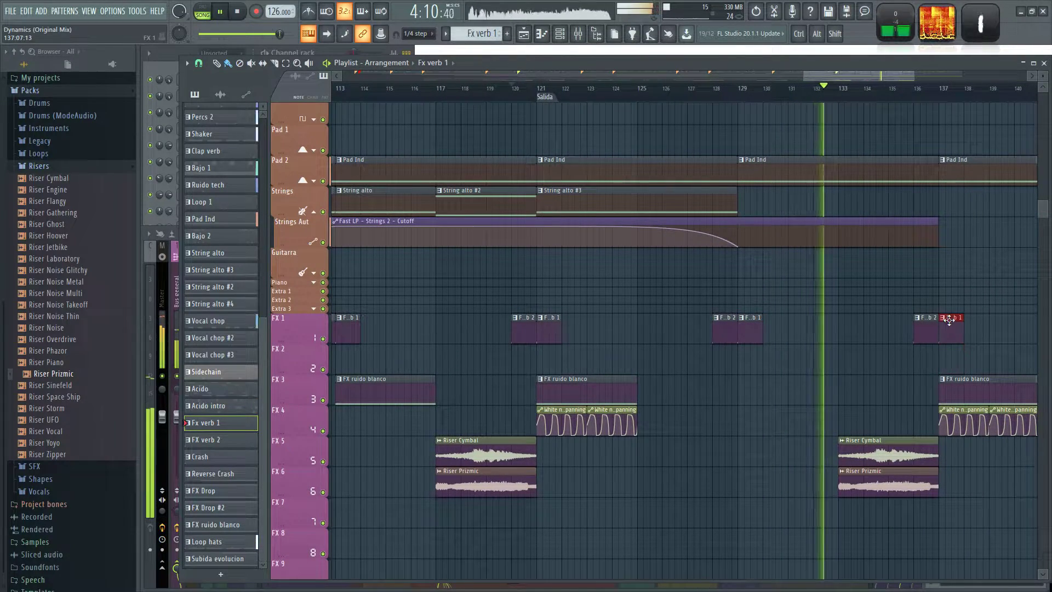
Review the effects tracks against the earlier sections and delete the Riser Prizmic clip at bar 133 on FX 6.
scroll(872, 372, "down", 5)
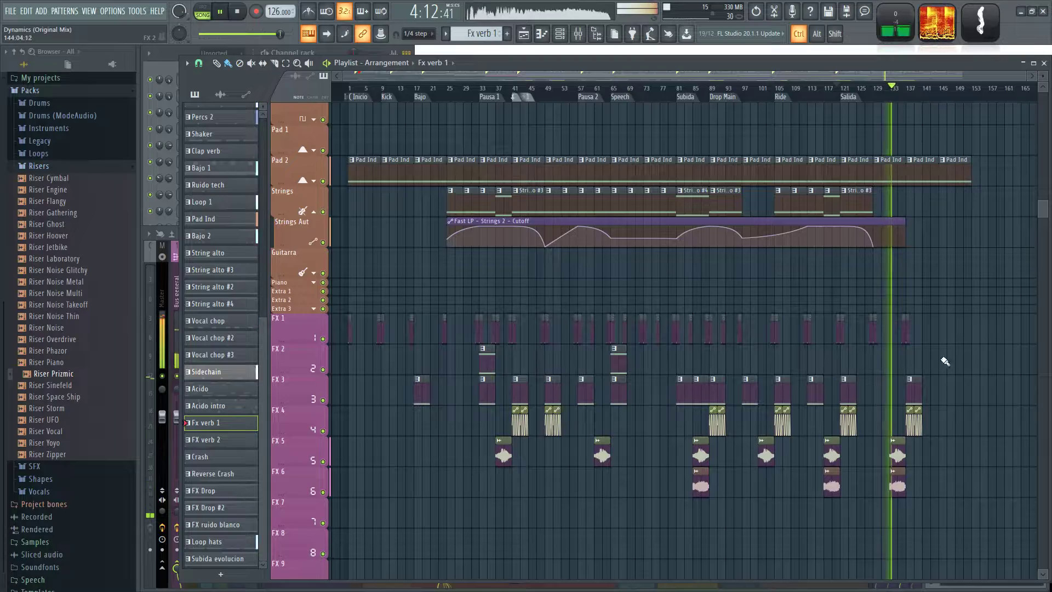
scroll(468, 427, "up", 5)
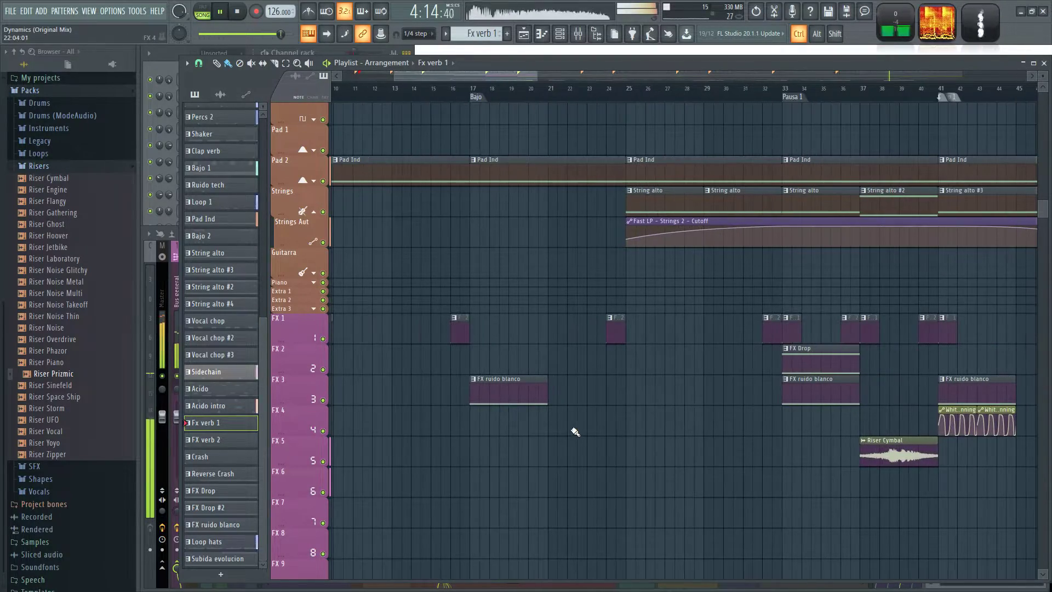
scroll(723, 458, "down", 5)
scroll(979, 403, "up", 7)
scroll(895, 360, "down", 2)
left_click_drag(866, 348, 748, 443)
scroll(811, 444, "down", 5)
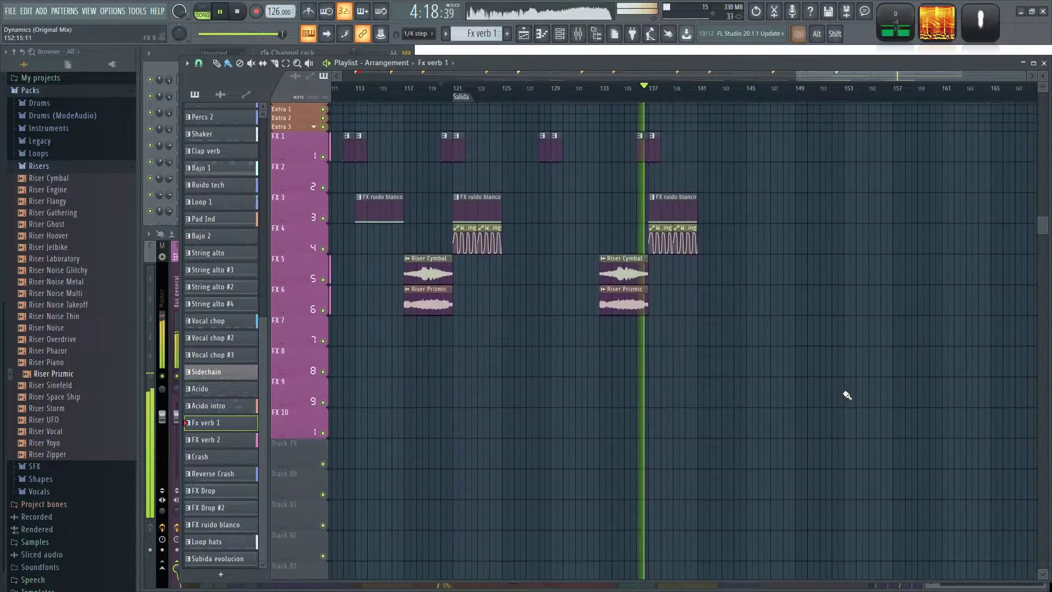
scroll(887, 378, "down", 3)
scroll(923, 360, "up", 1)
left_click_drag(944, 308, 790, 423)
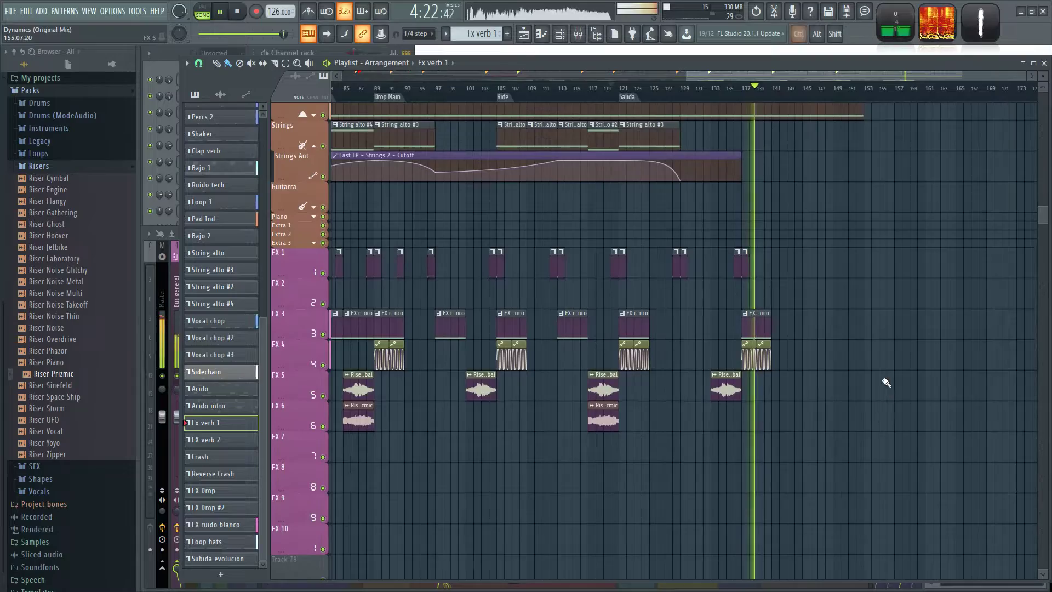
Look over the drum and bass tracks of the extended outro and save the project.
scroll(868, 371, "up", 4)
scroll(682, 432, "up", 6)
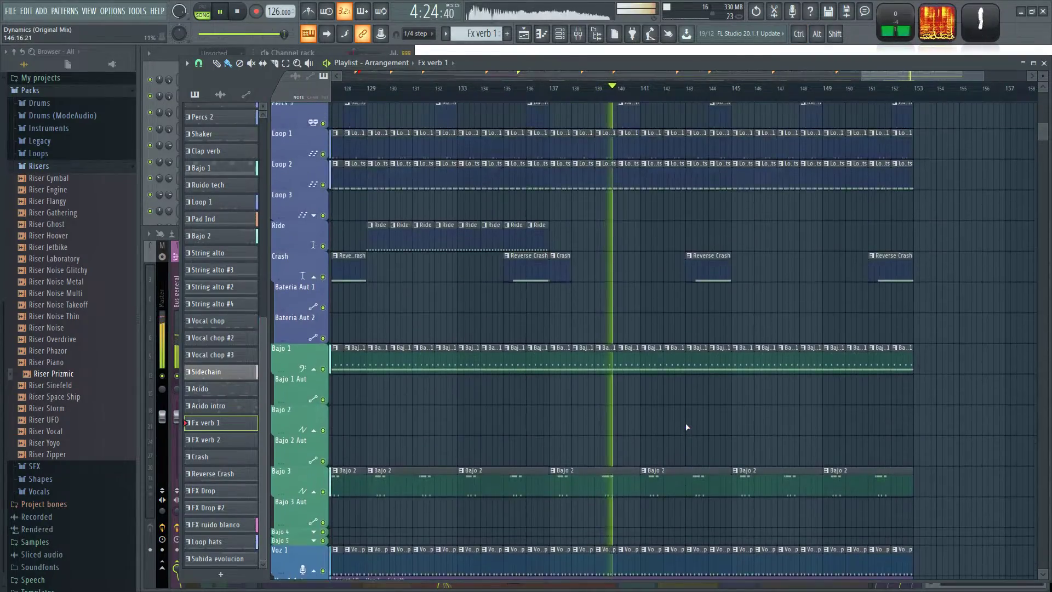
scroll(685, 424, "up", 3)
scroll(782, 402, "down", 6)
key("ctrl+s")
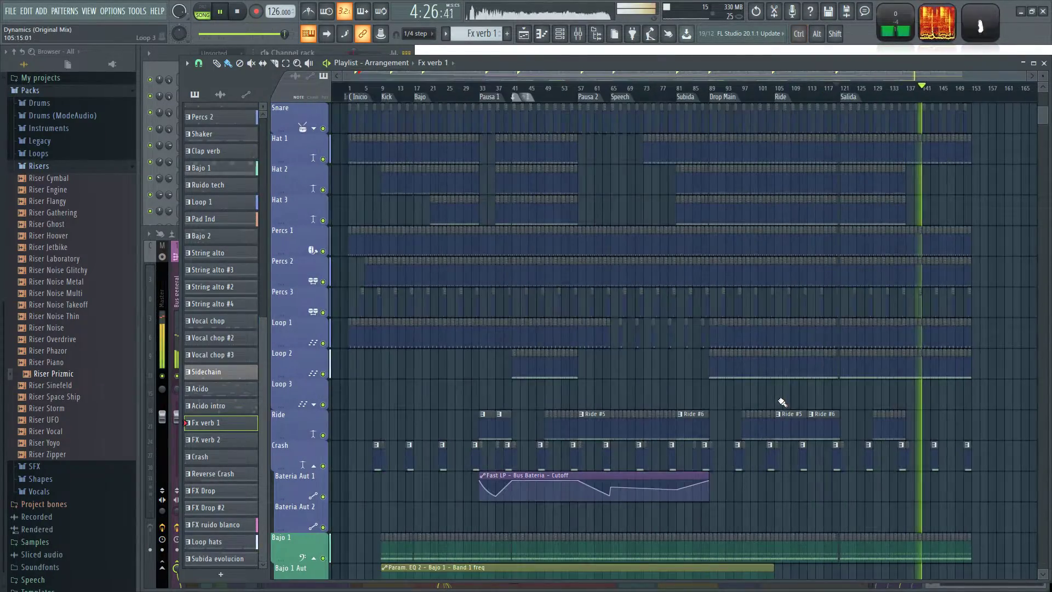
Extend the Fast LP - Bus Bateria - Cutoff automation clip on Bateria Aut 1 to bar 153.
scroll(832, 395, "down", 3)
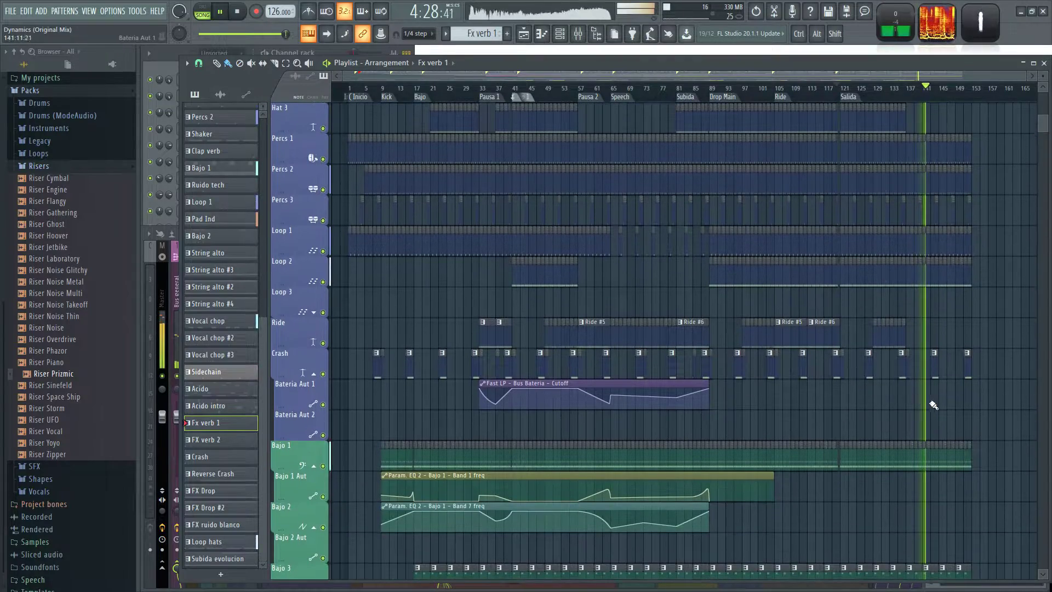
scroll(896, 400, "up", 2)
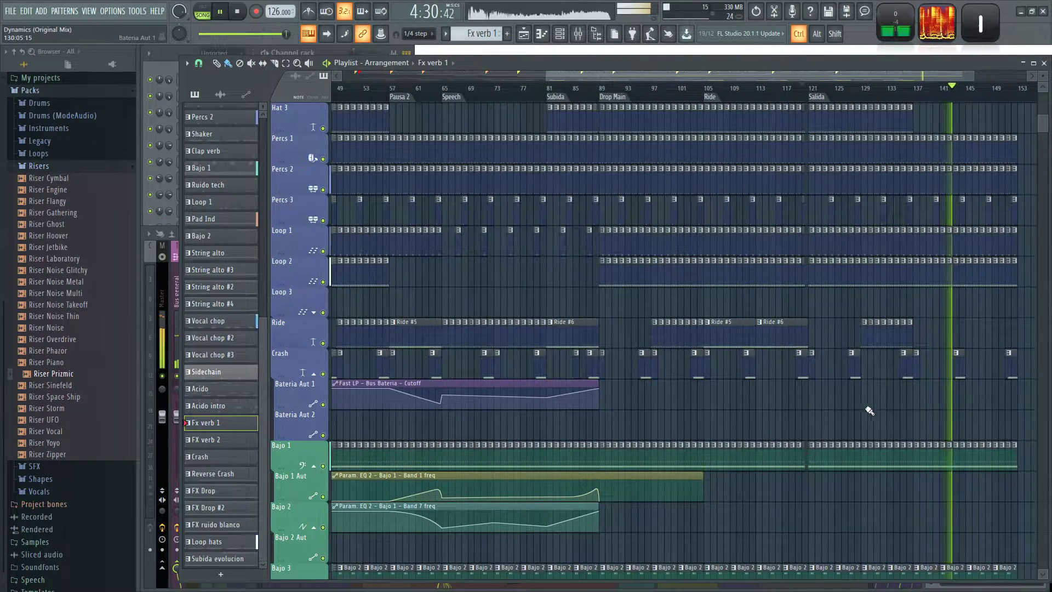
left_click_drag(724, 409, 611, 418)
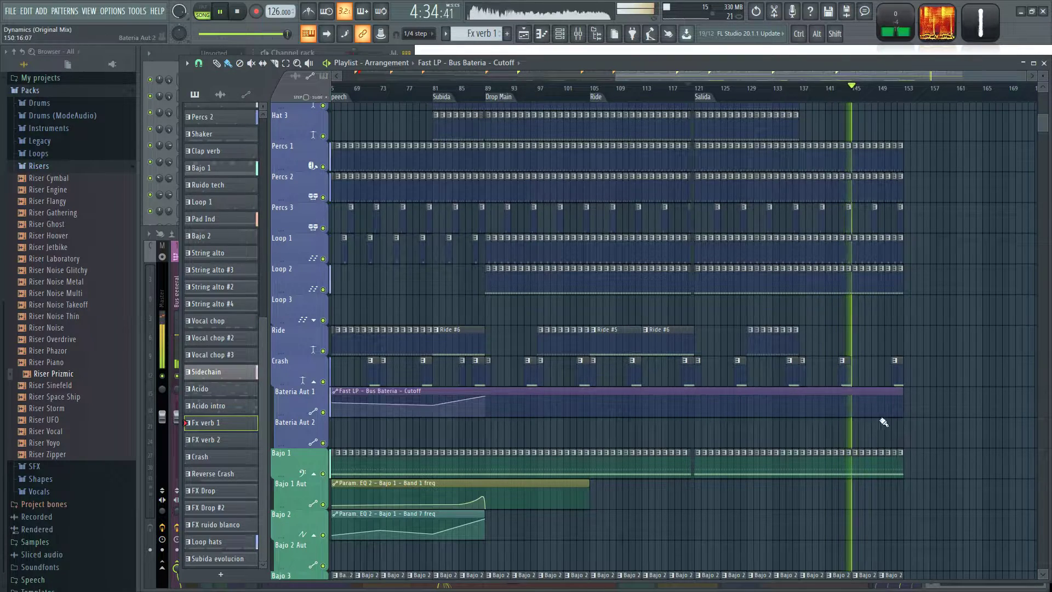
Play the outro from bar 137 and review its drum and percussion tracks.
right_click(810, 406)
scroll(892, 318, "up", 3)
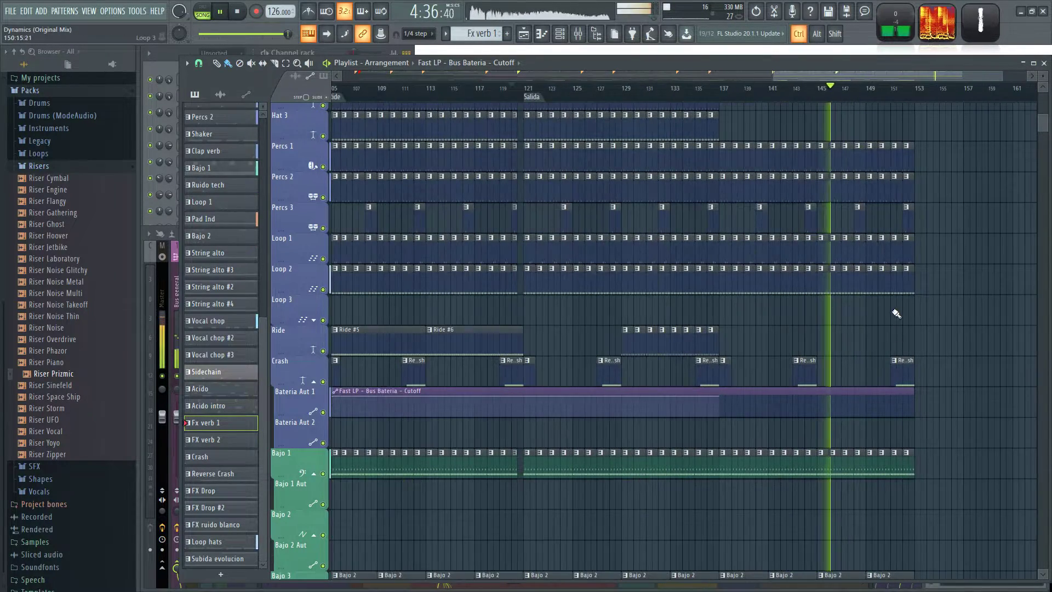
left_click(631, 90)
scroll(663, 101, "up", 1)
left_click_drag(719, 115, 559, 260)
scroll(697, 265, "up", 2)
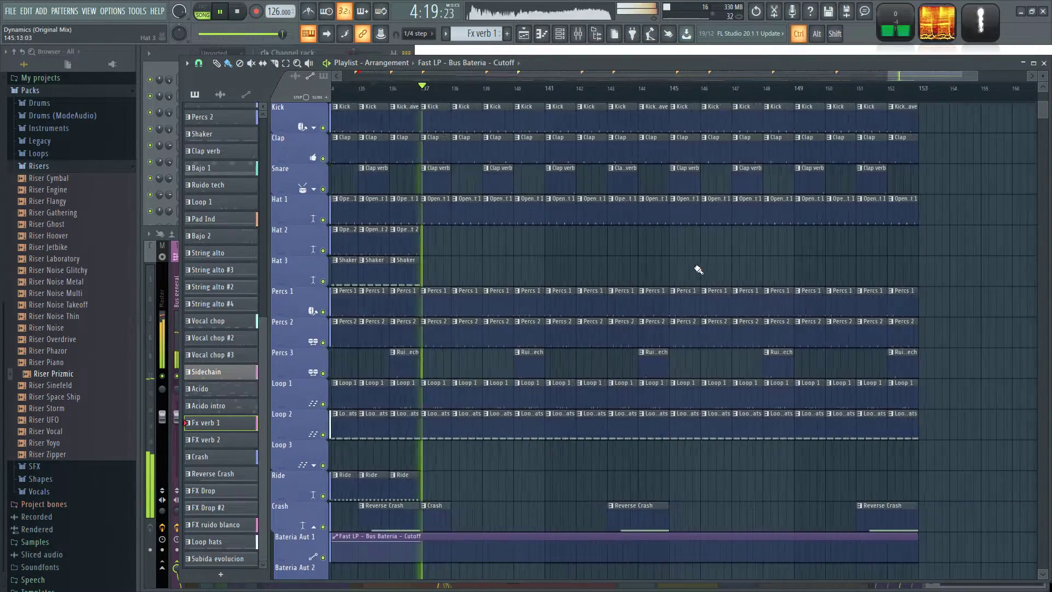
Solo the Hat 1 track, delete its Open hat 1 clips from bar 145 to the end, and turn solo off.
key("space")
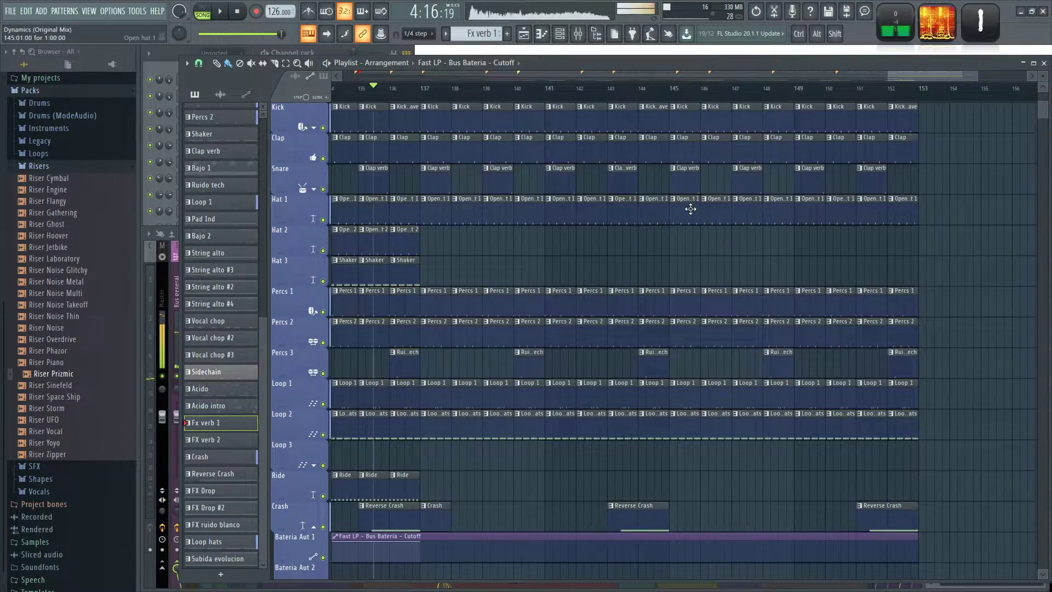
right_click(324, 220)
key("space")
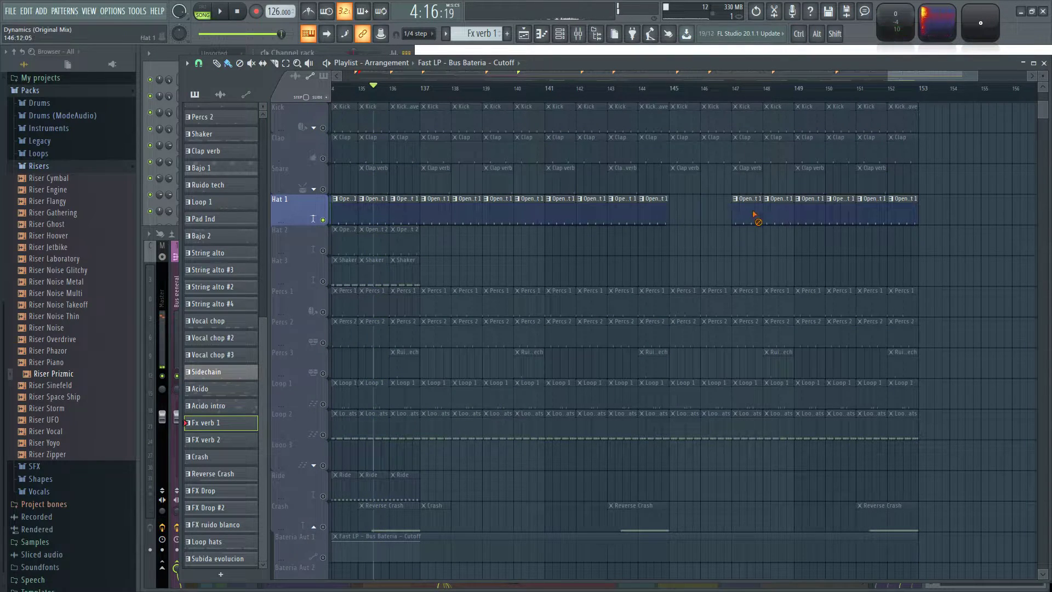
left_click(323, 220, "ctrl")
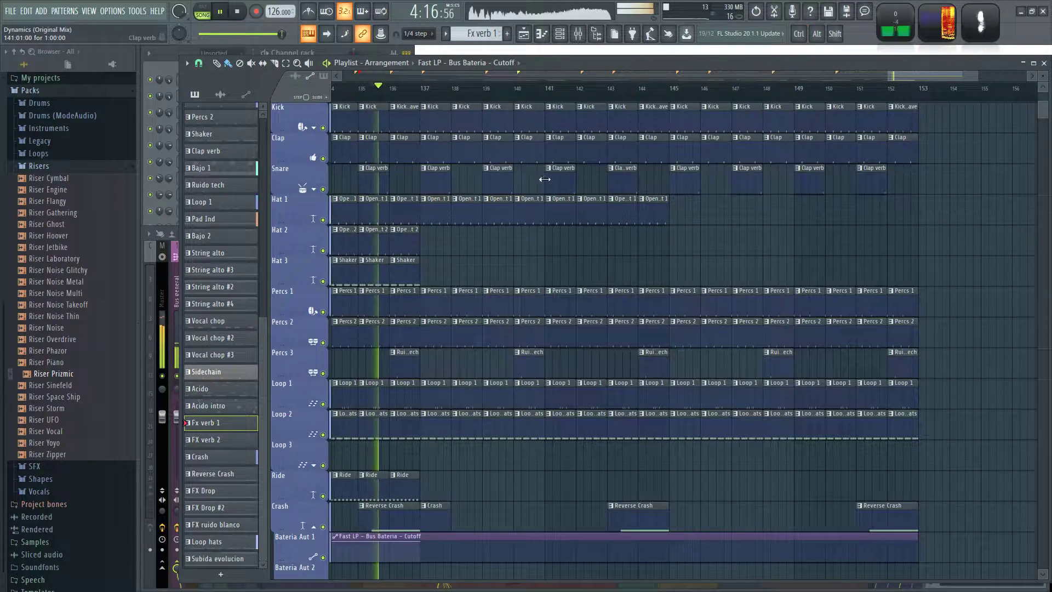
Try the outro without the Loop hats clips on the Loop 2 track from bar 145 onward.
scroll(538, 251, "up", 2)
scroll(734, 258, "down", 3)
left_click_drag(802, 254, 664, 252)
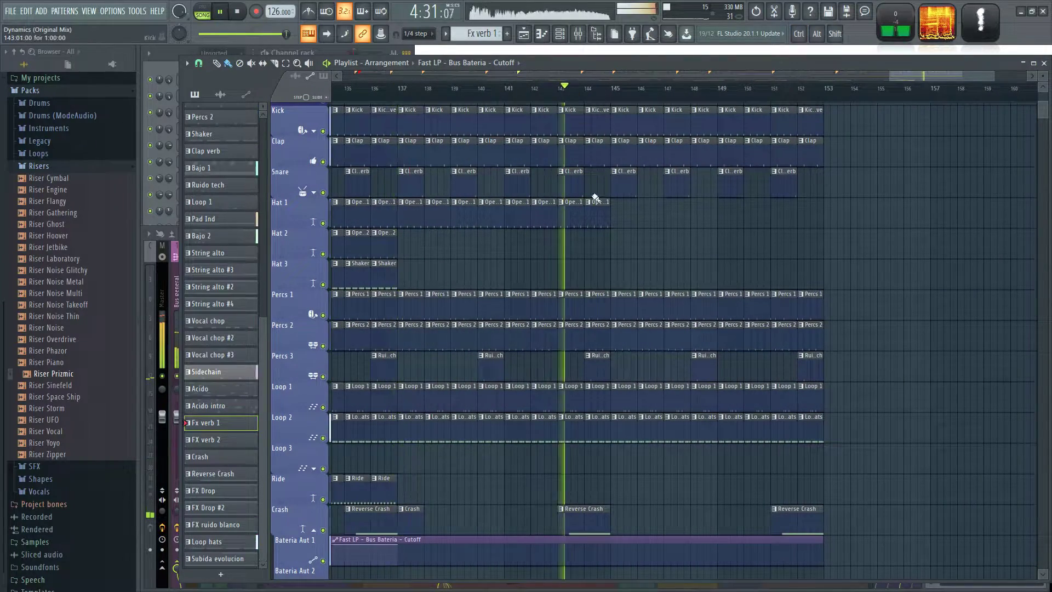
scroll(493, 404, "down", 3)
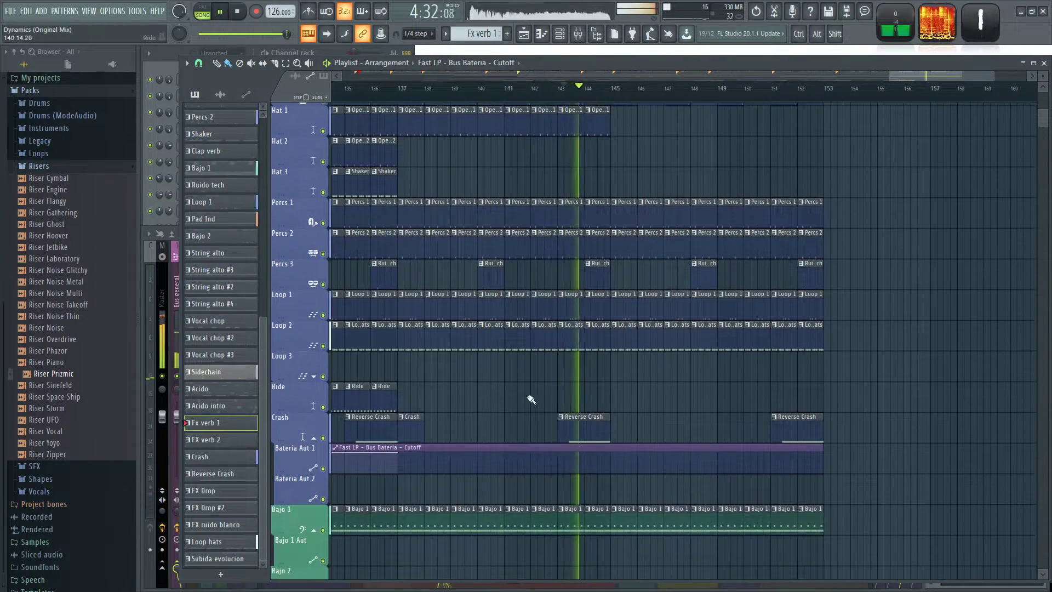
scroll(645, 398, "up", 2)
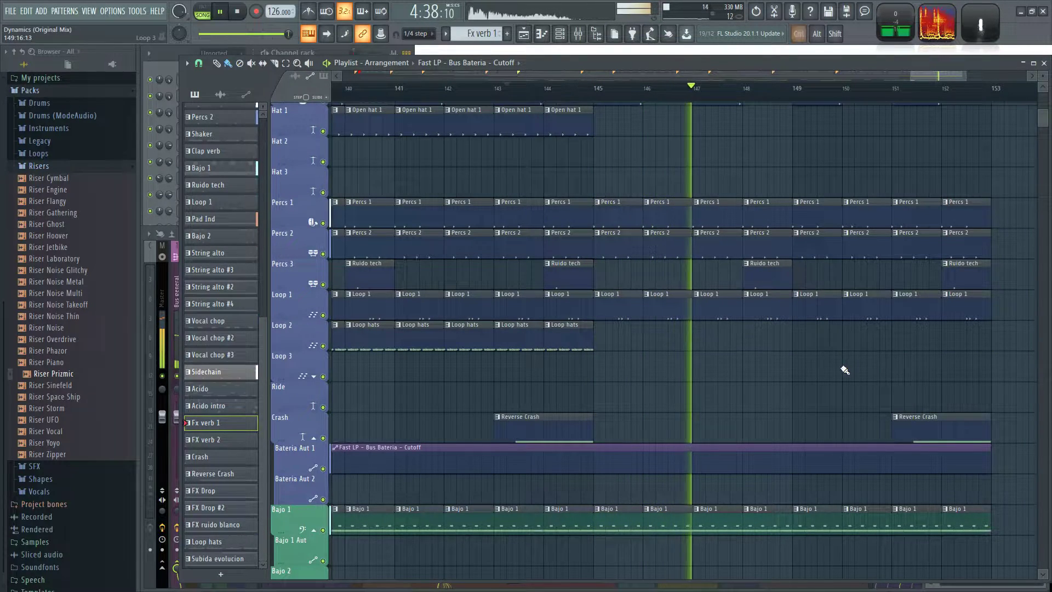
scroll(750, 399, "down", 4)
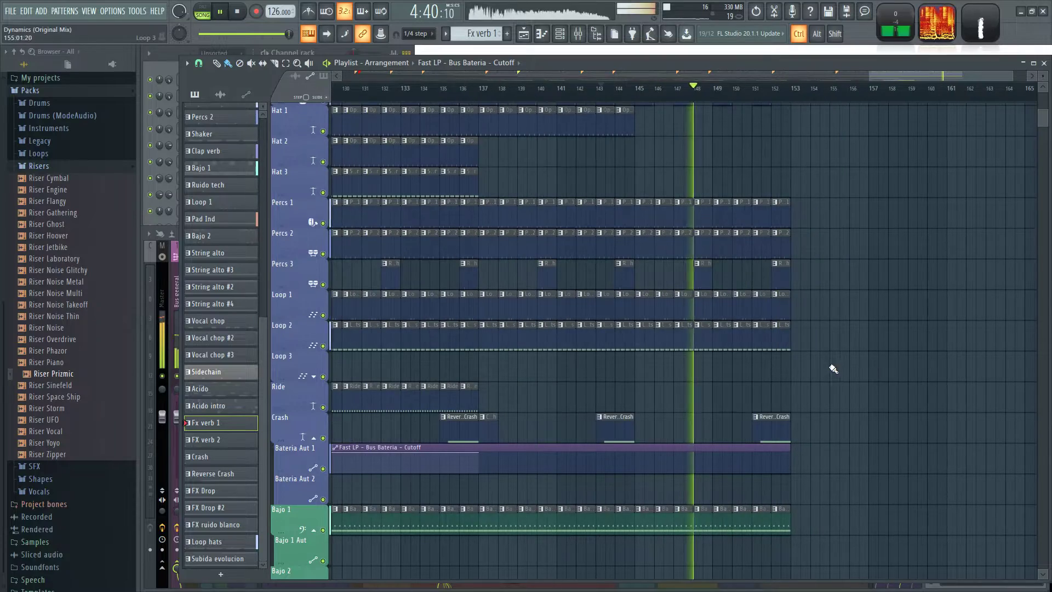
Add an unnamed time marker at bar 137 on the timeline.
scroll(893, 378, "up", 5)
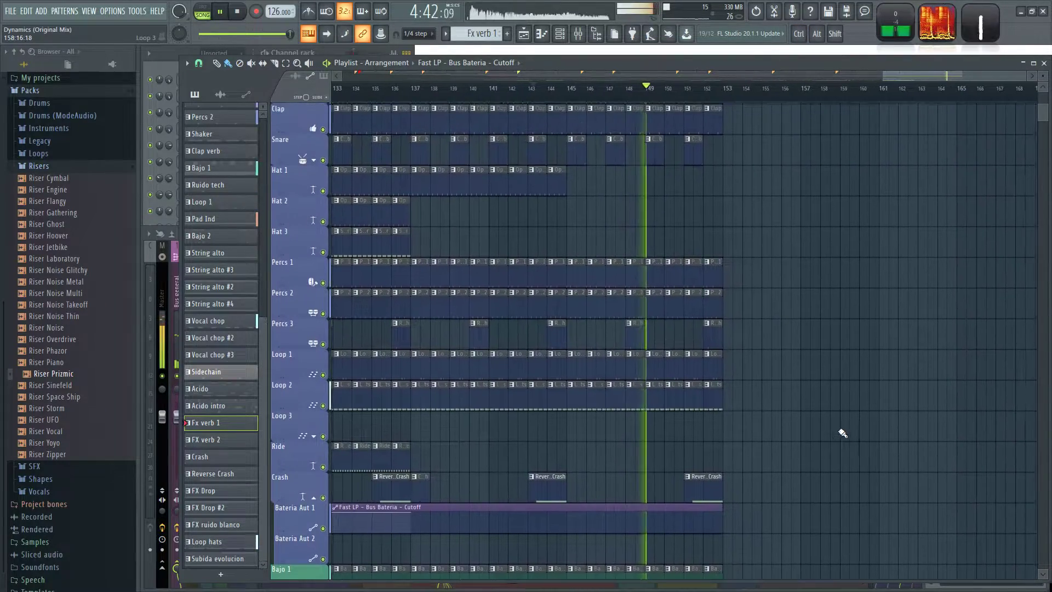
scroll(911, 389, "down", 5)
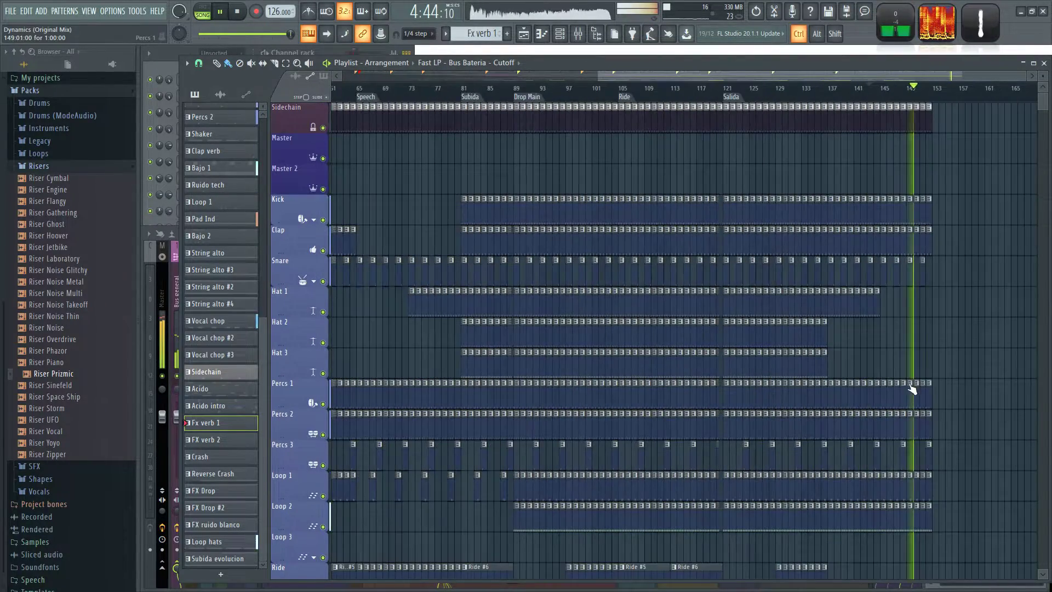
scroll(952, 365, "up", 3)
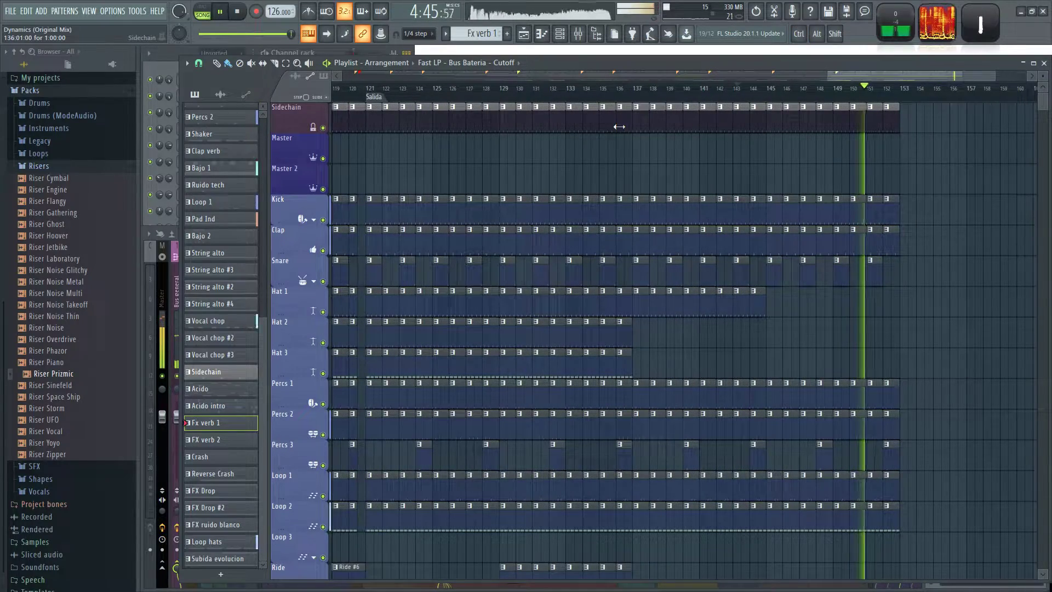
right_click(636, 98)
left_click(664, 127)
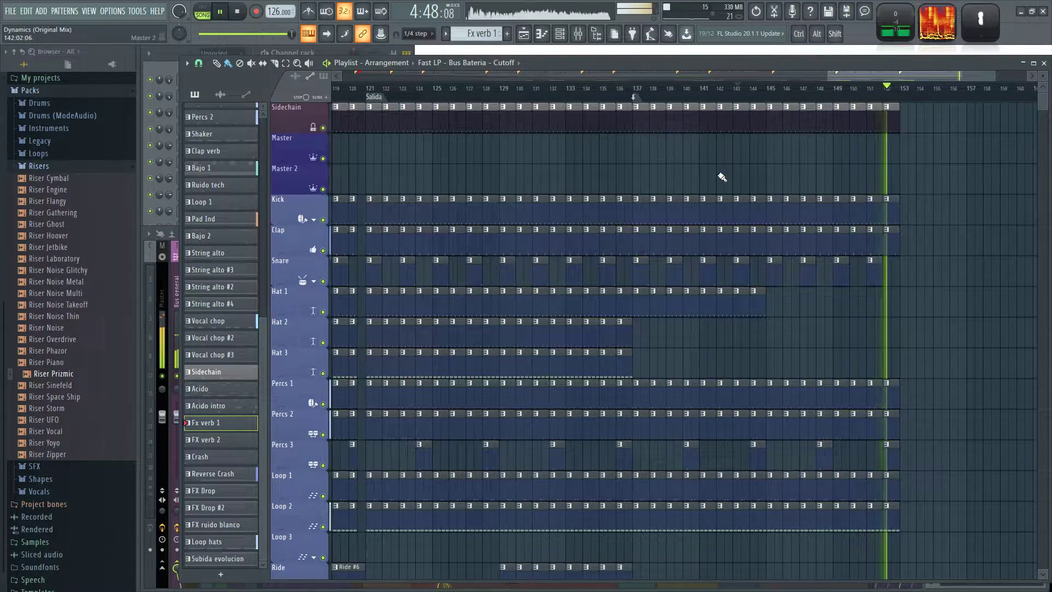
Replace the Kick suave clip at bar 144 on the Kick track with a Kick clip and play that passage.
scroll(767, 175, "up", 4)
right_click(711, 206)
left_click(675, 209)
left_click(702, 209)
left_click(729, 90)
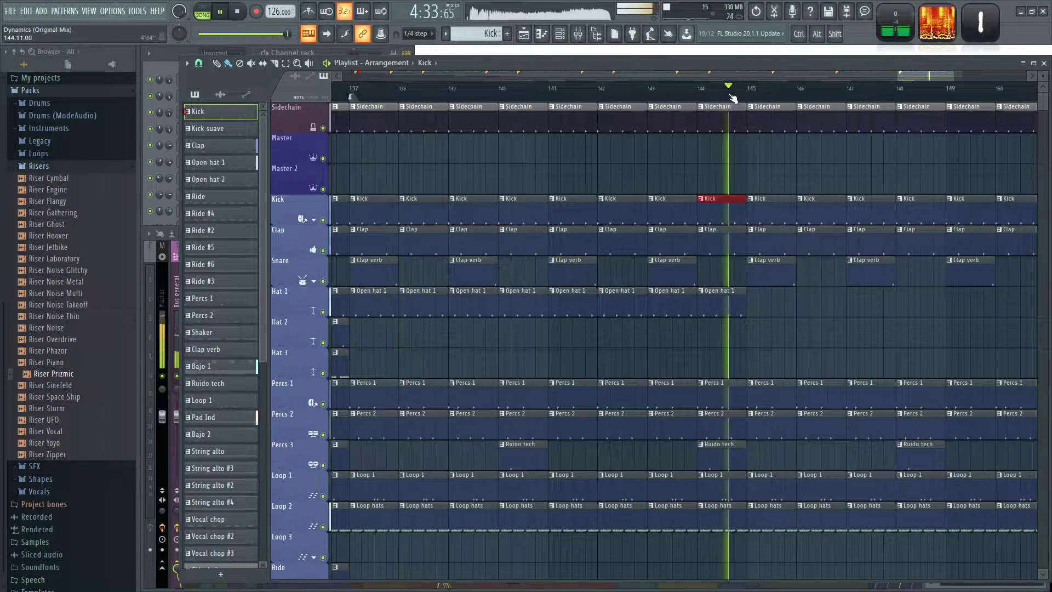
Compare the outro's drum and bass tracks with the earlier sections of the arrangement.
scroll(737, 104, "down", 3)
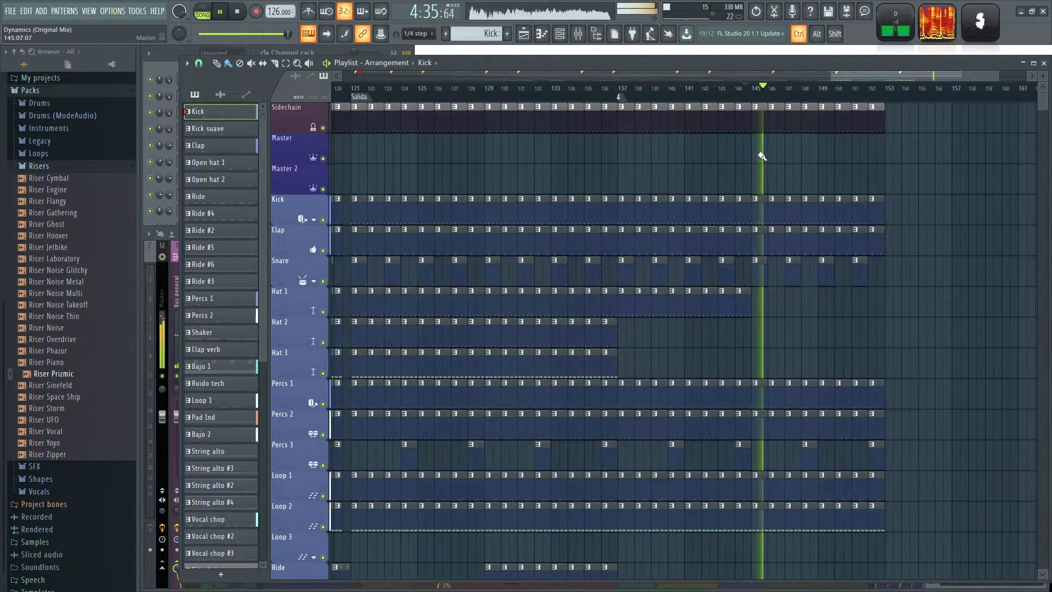
scroll(744, 163, "down", 8)
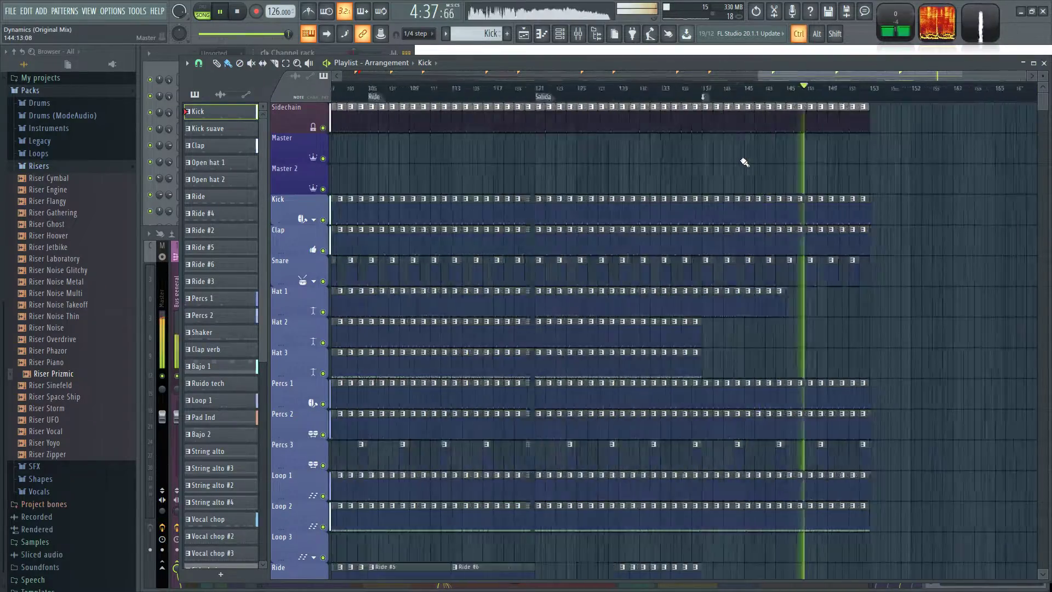
scroll(759, 142, "up", 3)
key("space")
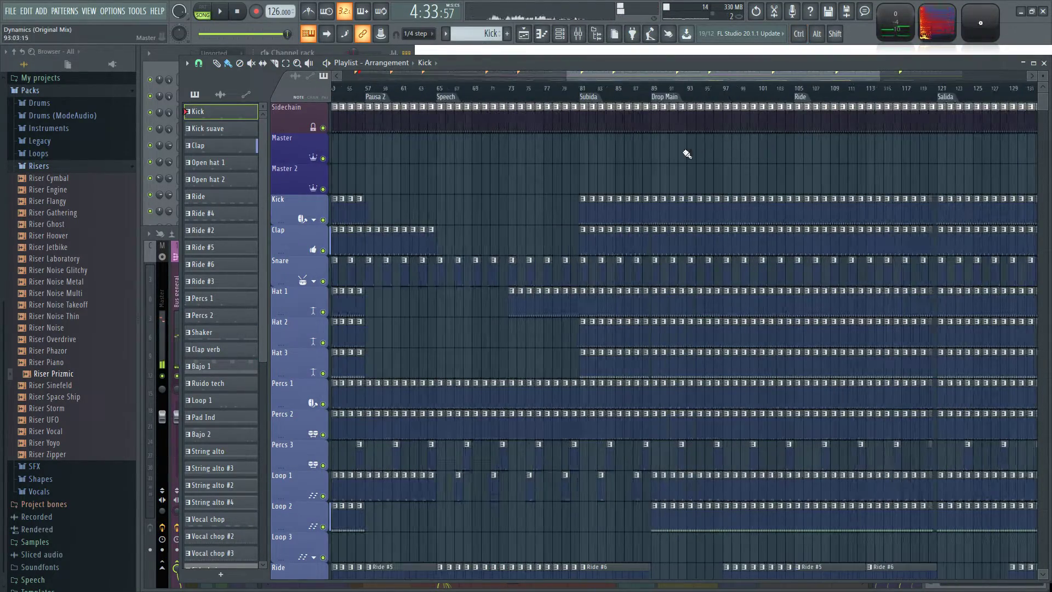
scroll(649, 164, "down", 3)
scroll(570, 164, "up", 3)
scroll(821, 167, "down", 3)
left_click_drag(866, 168, 775, 159)
scroll(674, 155, "down", 3)
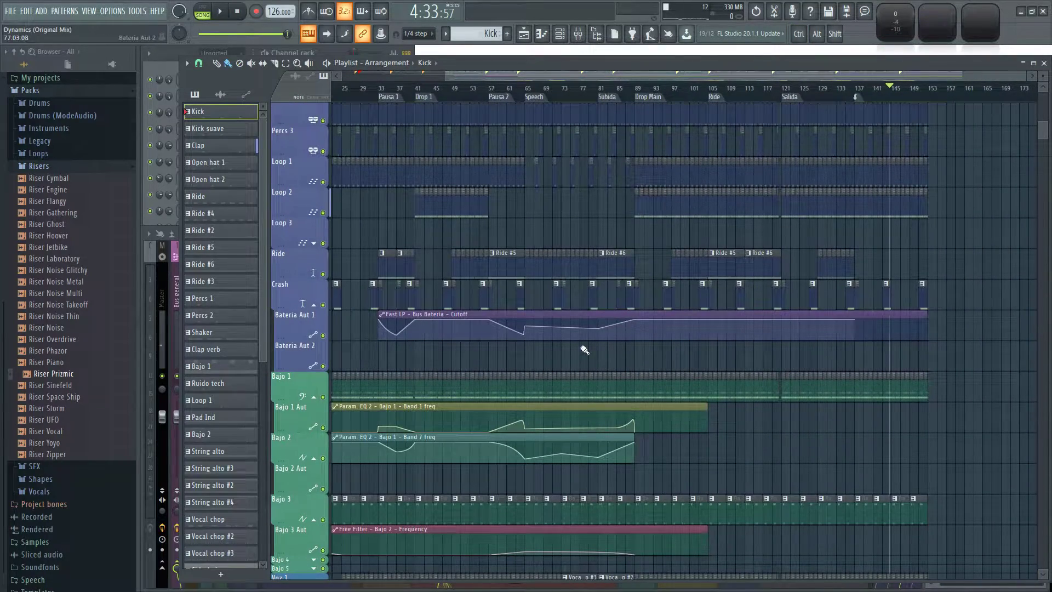
Play the passage from Pausa 1 into Drop 1 to check its drum and bass filter automation.
left_click(448, 104)
key("space")
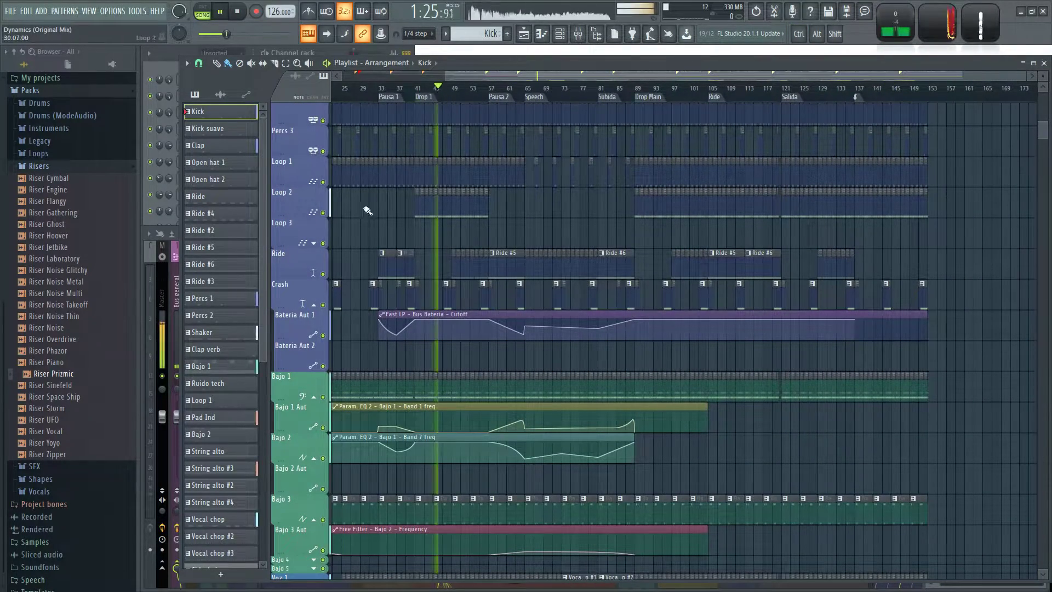
scroll(345, 301, "up", 4)
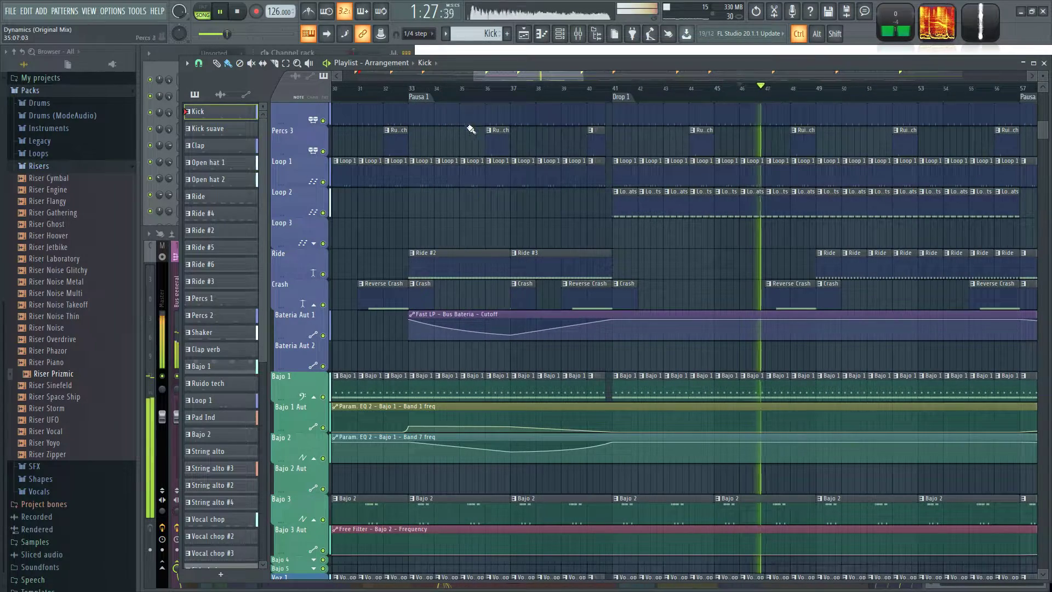
left_click(417, 95)
left_click(572, 97)
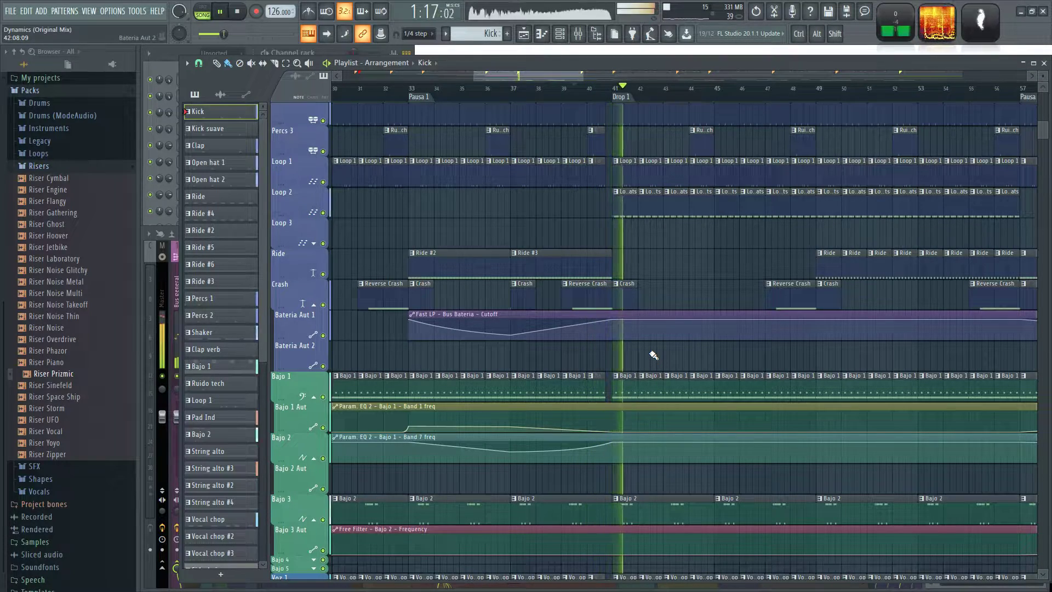
Extend the Param. EQ 2 - Bajo 1 - Band 1 freq automation clip on Bajo 1 Aut to bar 153.
scroll(652, 356, "down", 5)
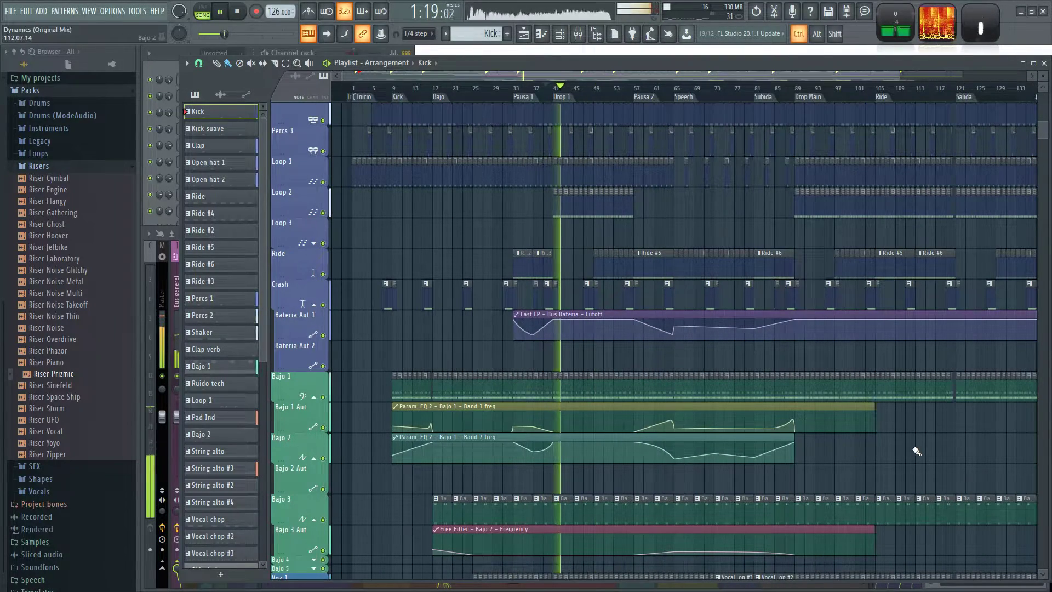
scroll(925, 450, "up", 2)
left_click_drag(954, 445, 594, 387)
key("space")
left_click_drag(486, 353, 860, 384)
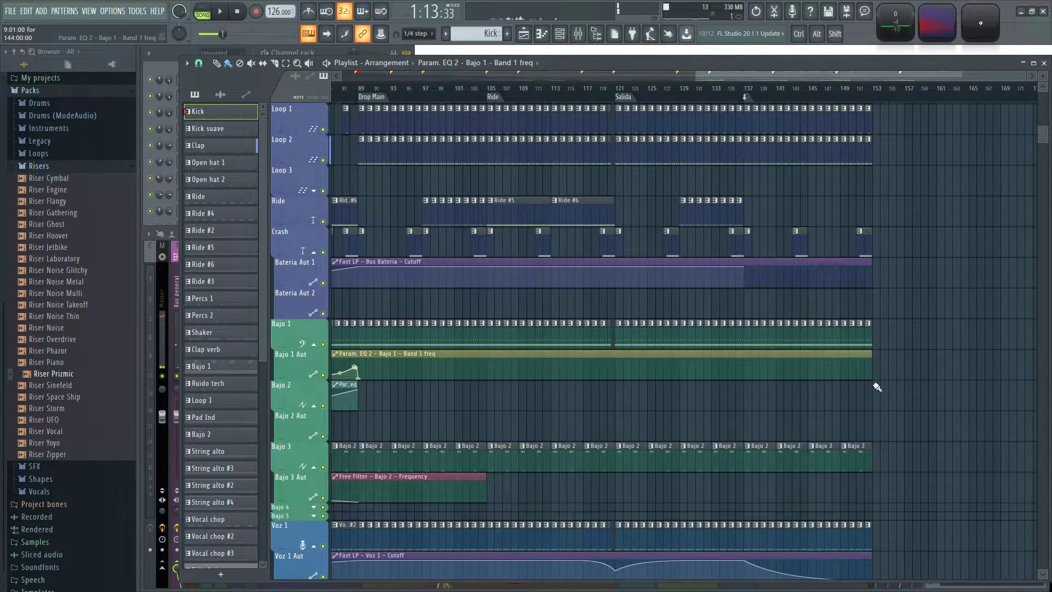
Shape the Bajo 1 Band 1 freq automation to rise from bar 119 to just before Salida and drop back at bar 121.
key("space")
left_click(575, 373)
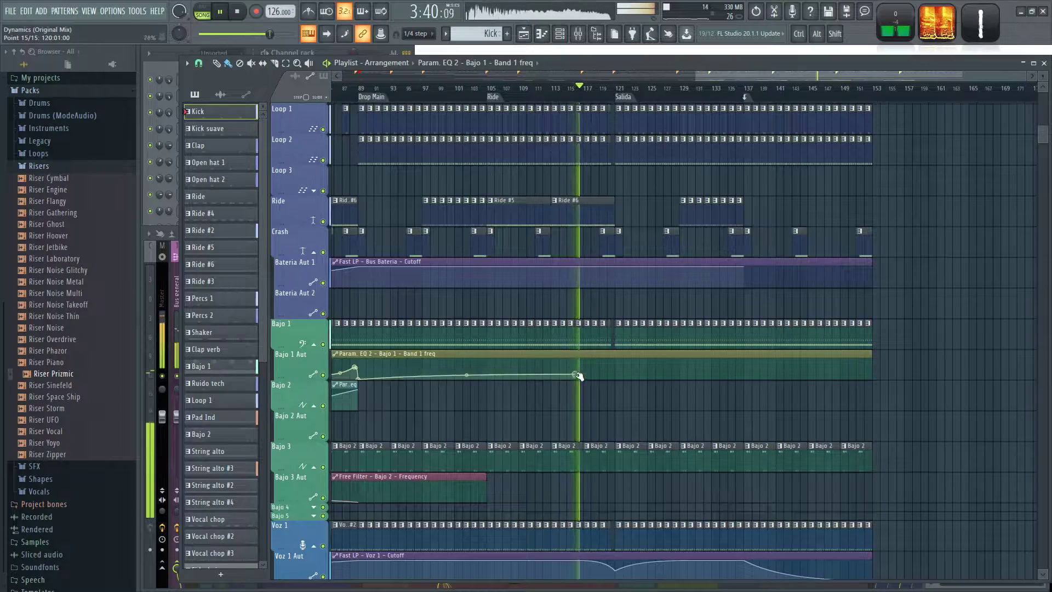
scroll(606, 407, "up", 5)
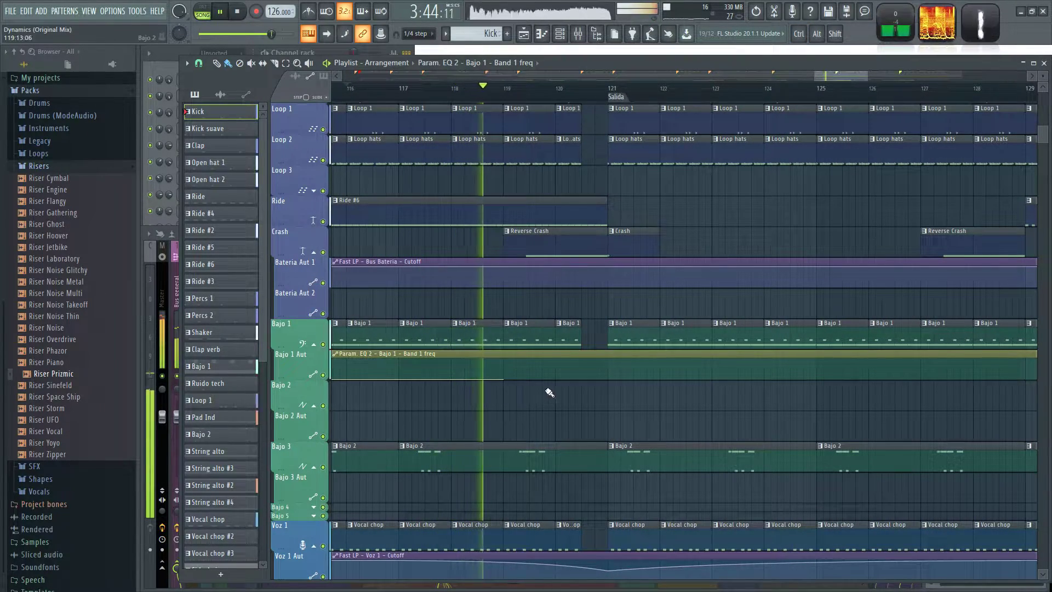
left_click(595, 369)
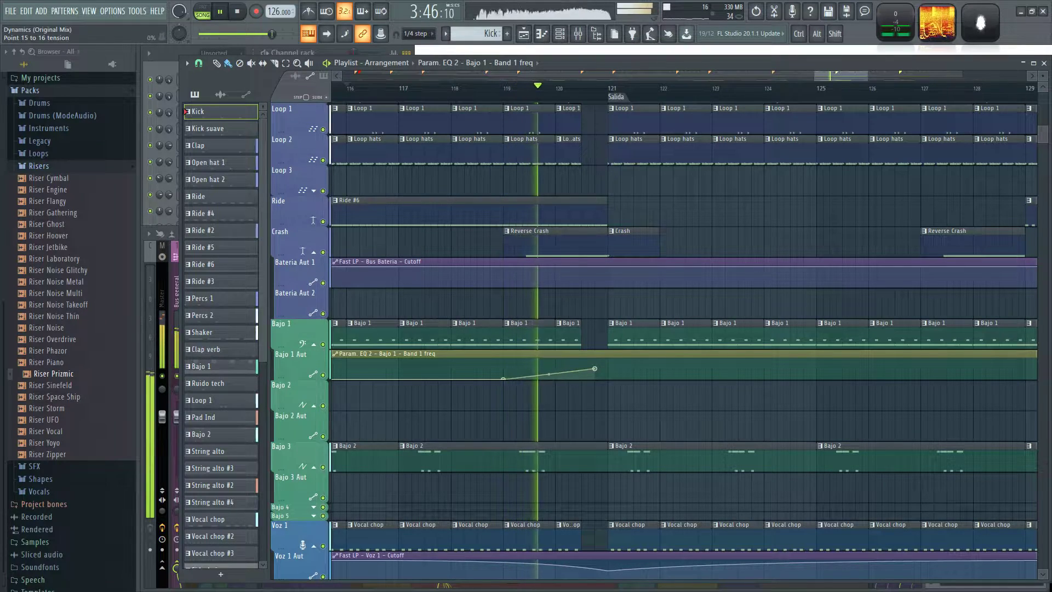
left_click(607, 378)
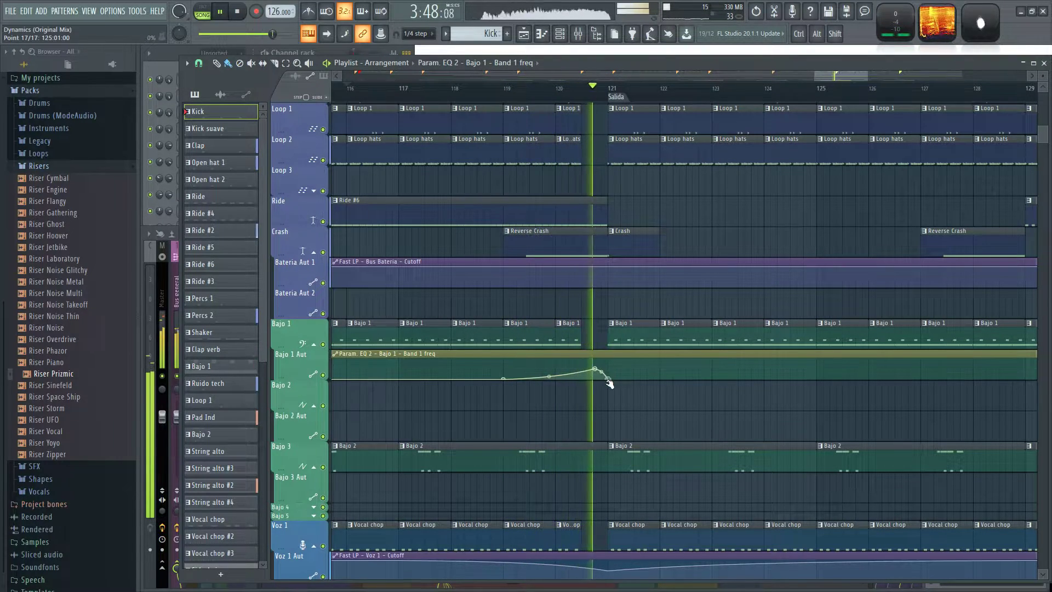
scroll(707, 424, "down", 3)
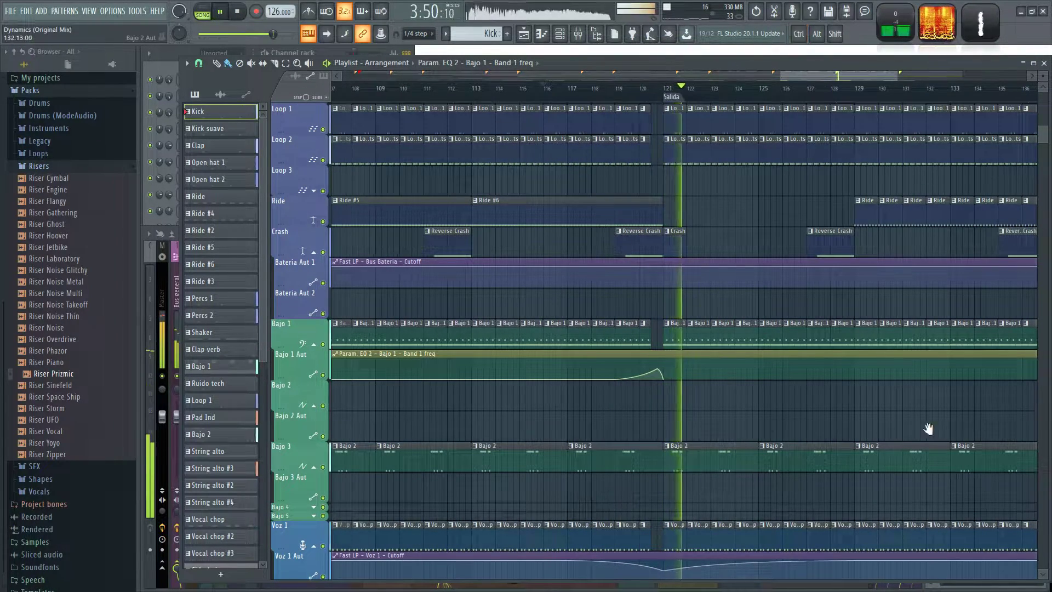
Add outro points to the Bajo 1 Band 1 freq automation, rising from bar 145 to about 21% at bar 153.
left_click_drag(944, 428, 500, 388)
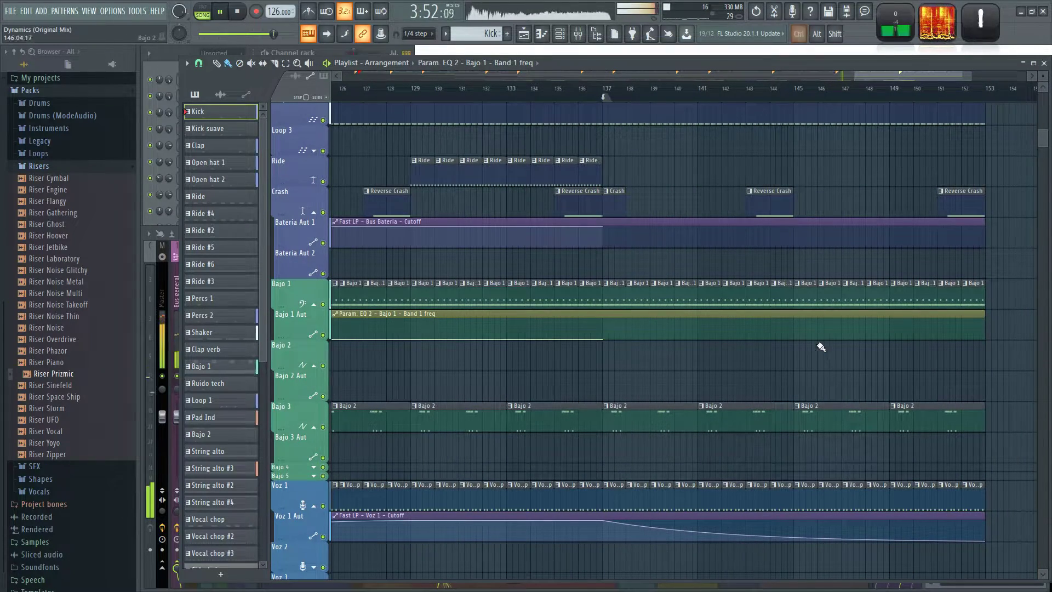
left_click_drag(827, 367, 613, 386)
right_click(768, 348)
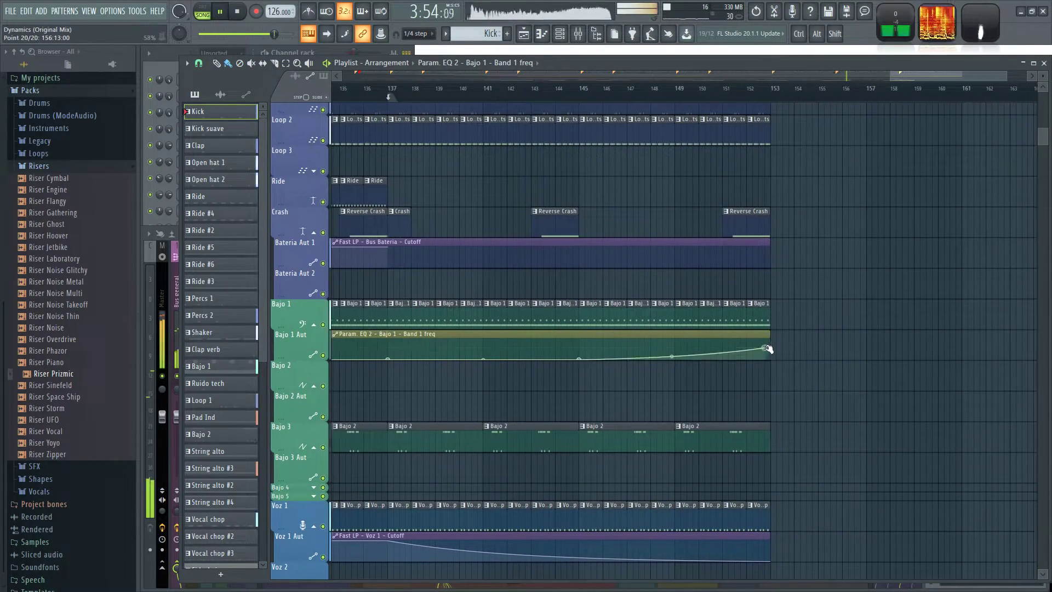
left_click(729, 108)
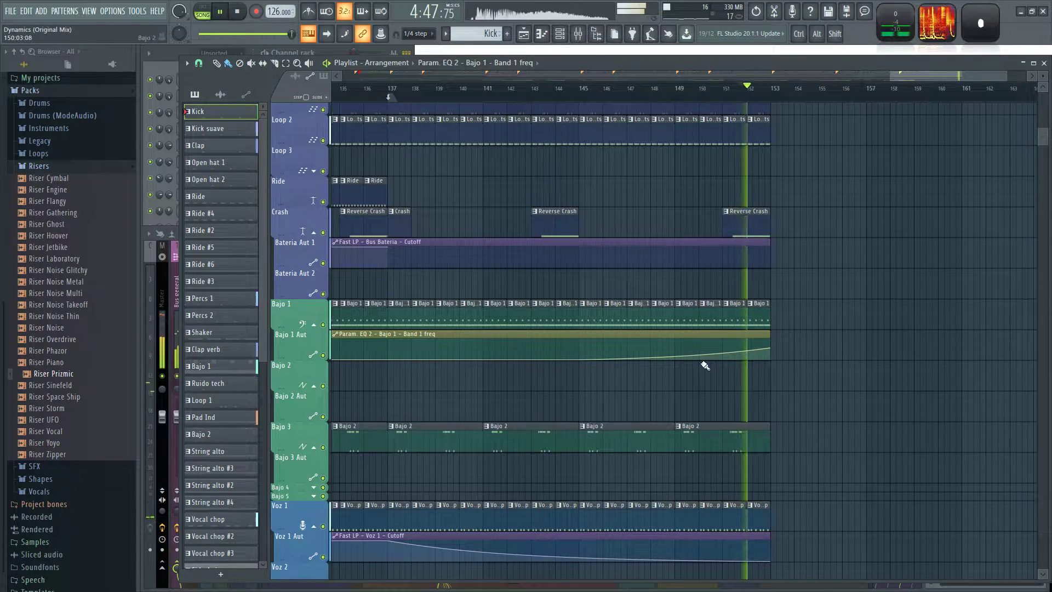
left_click_drag(770, 348, 771, 357)
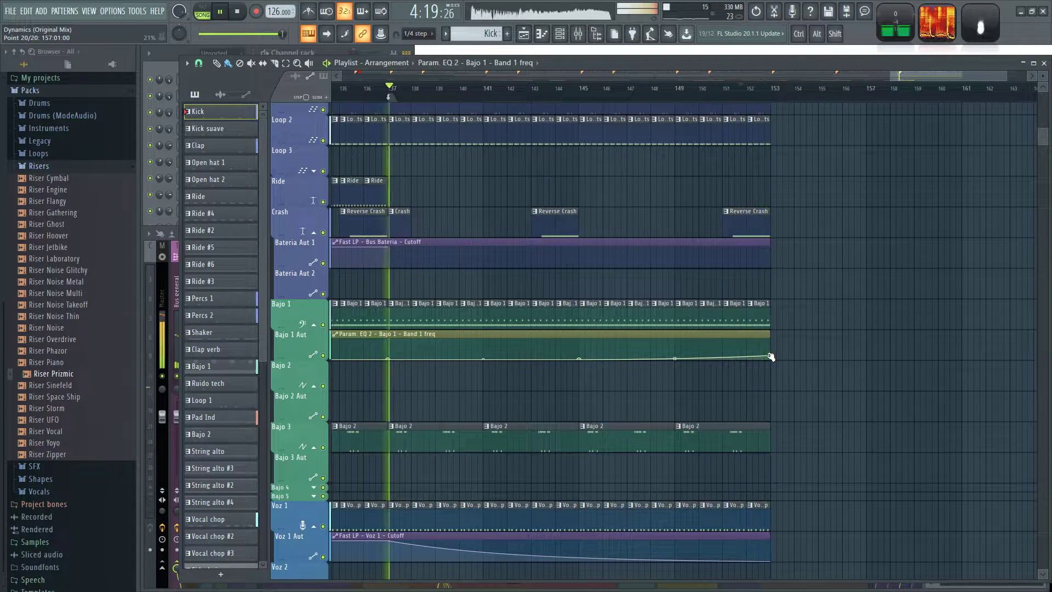
Move the unnamed marker from bar 137 to bar 153 and add a marker named "Menos perc" at bar 137.
key("space")
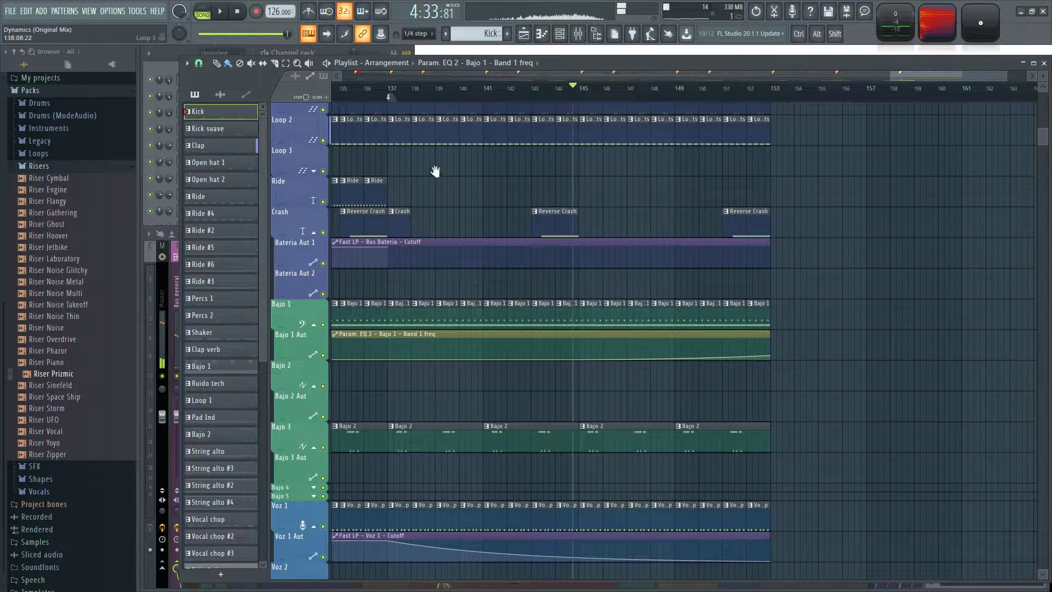
left_click_drag(422, 168, 500, 179)
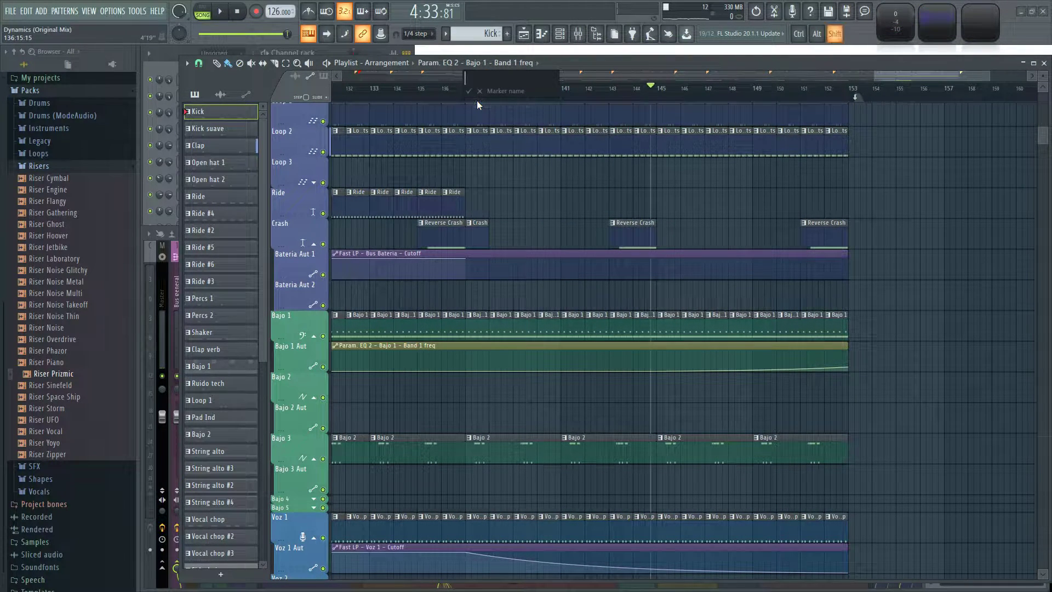
type("perc")
key("Return")
key("space")
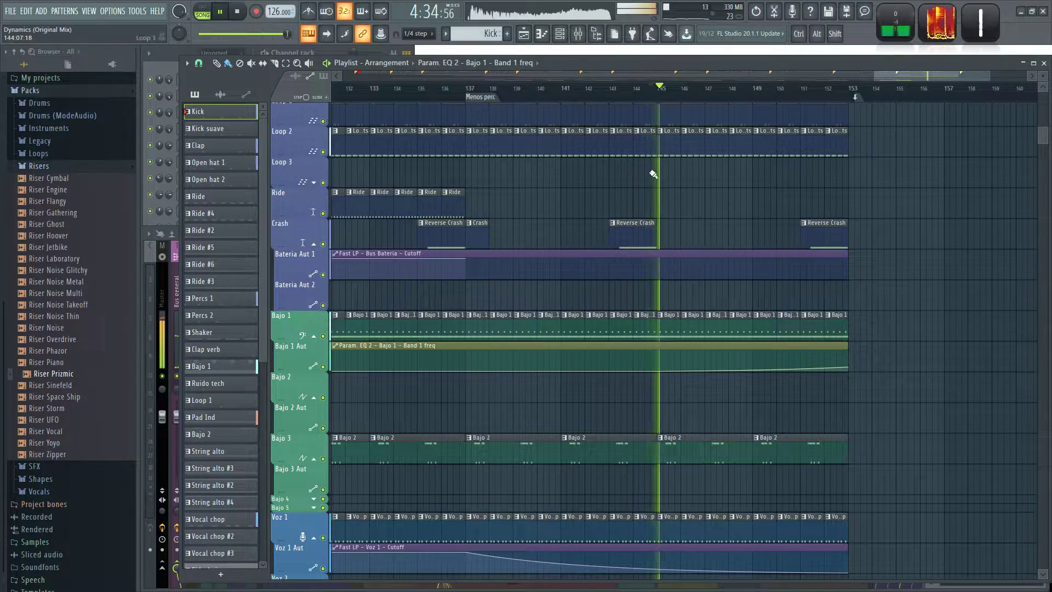
scroll(778, 170, "down", 6)
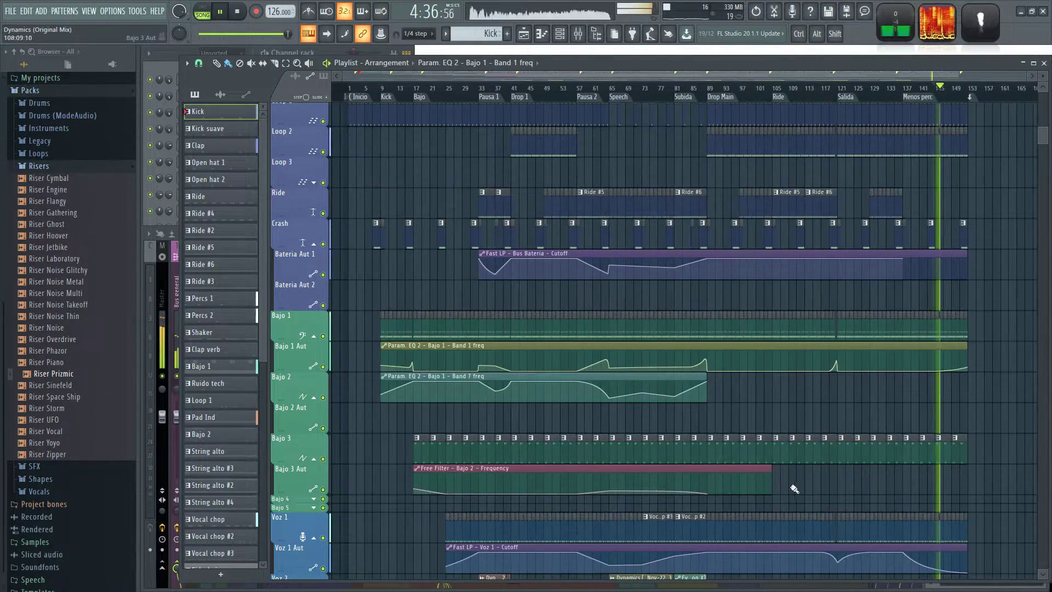
Extend the Free Filter - Bajo 2 - Frequency automation clip on Bajo 3 Aut to bar 153.
left_click_drag(771, 467, 927, 503)
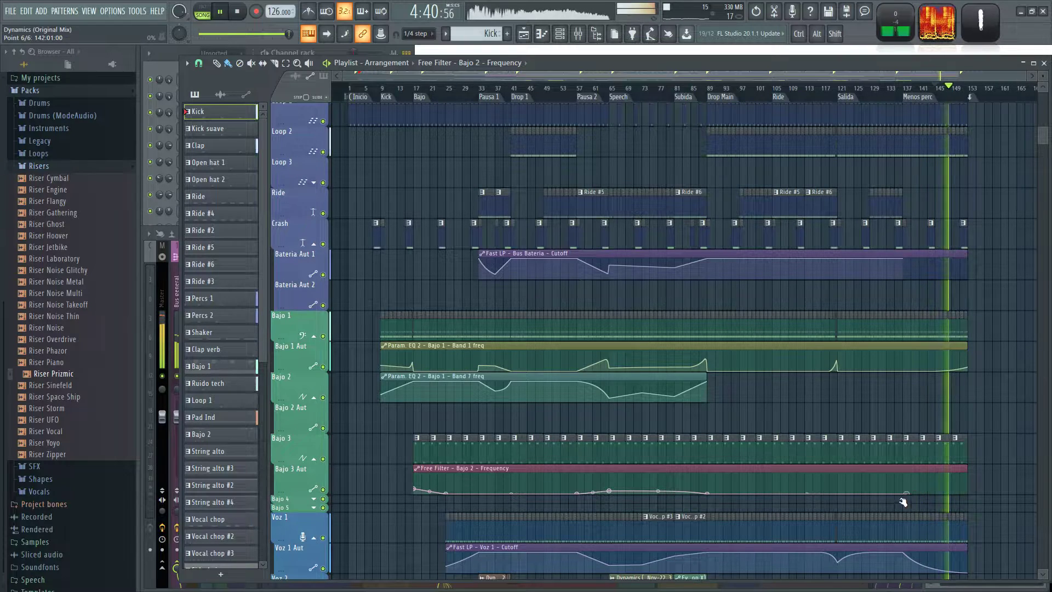
Play the arrangement from Drop Main and from Ride while reviewing the bass, voice, lead, strings and FX tracks.
scroll(828, 509, "up", 4)
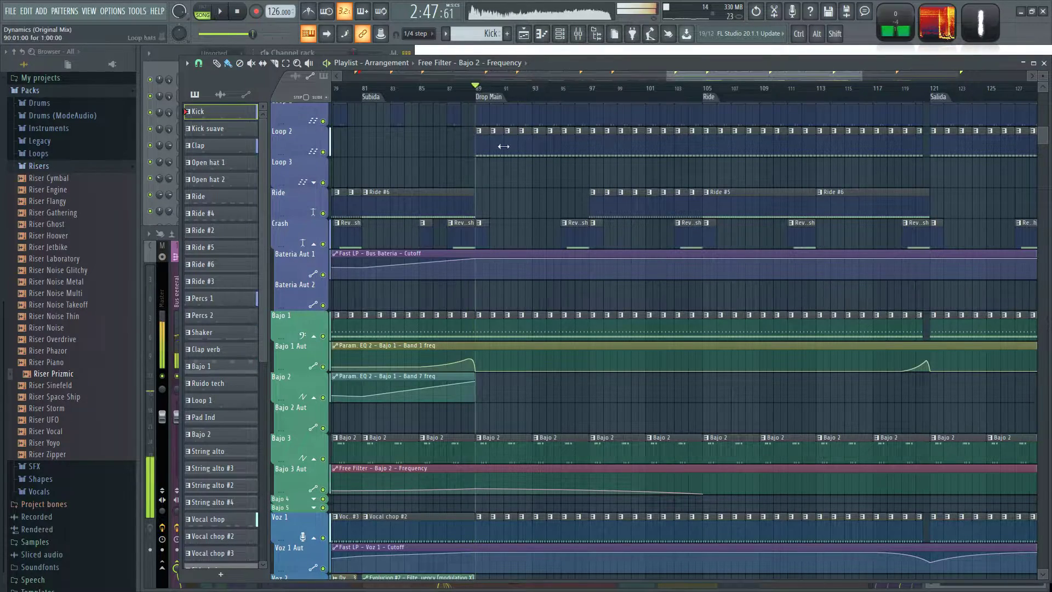
scroll(528, 223, "down", 4)
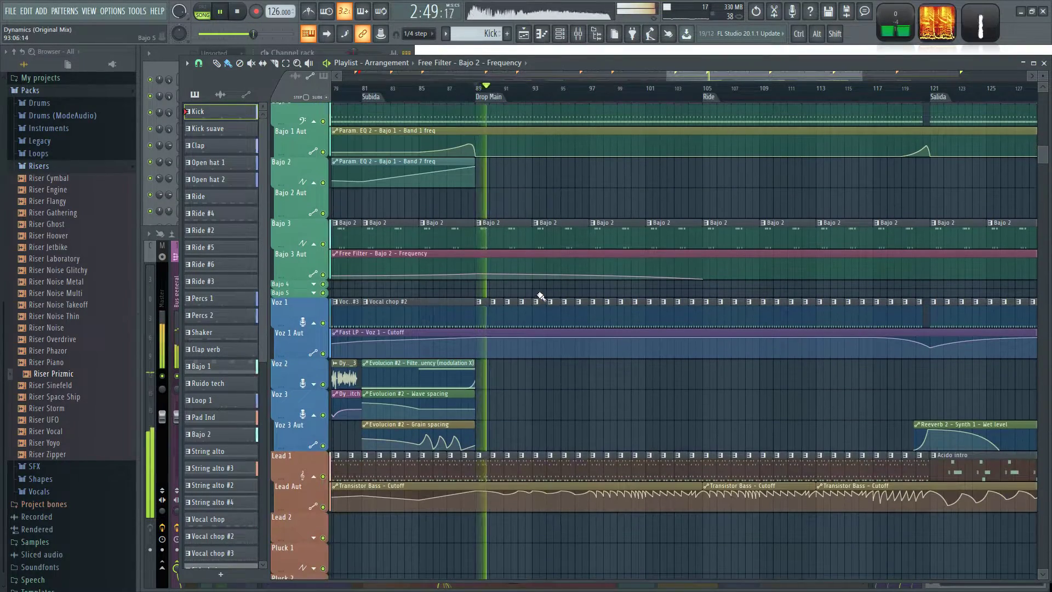
scroll(543, 293, "down", 2, "ctrl")
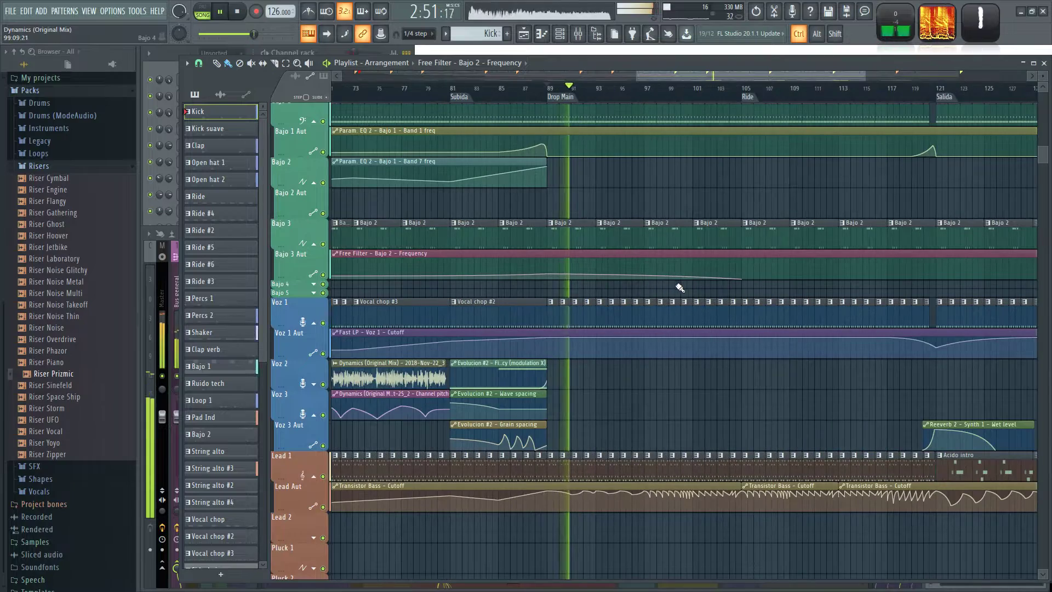
scroll(678, 288, "up", 1, "ctrl")
left_click(766, 102)
scroll(777, 185, "up", 1)
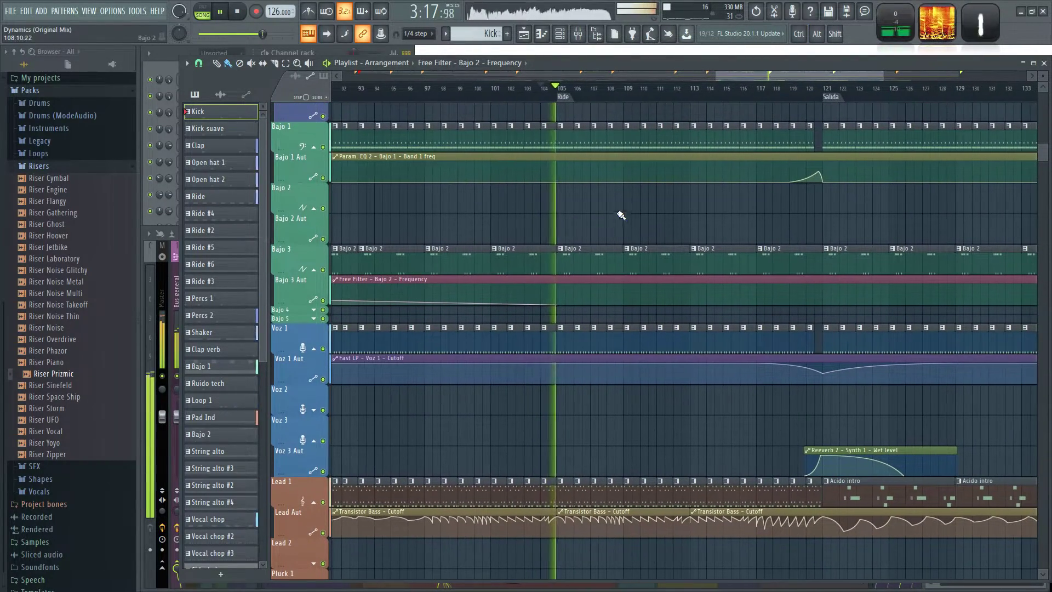
scroll(658, 218, "down", 3, "ctrl")
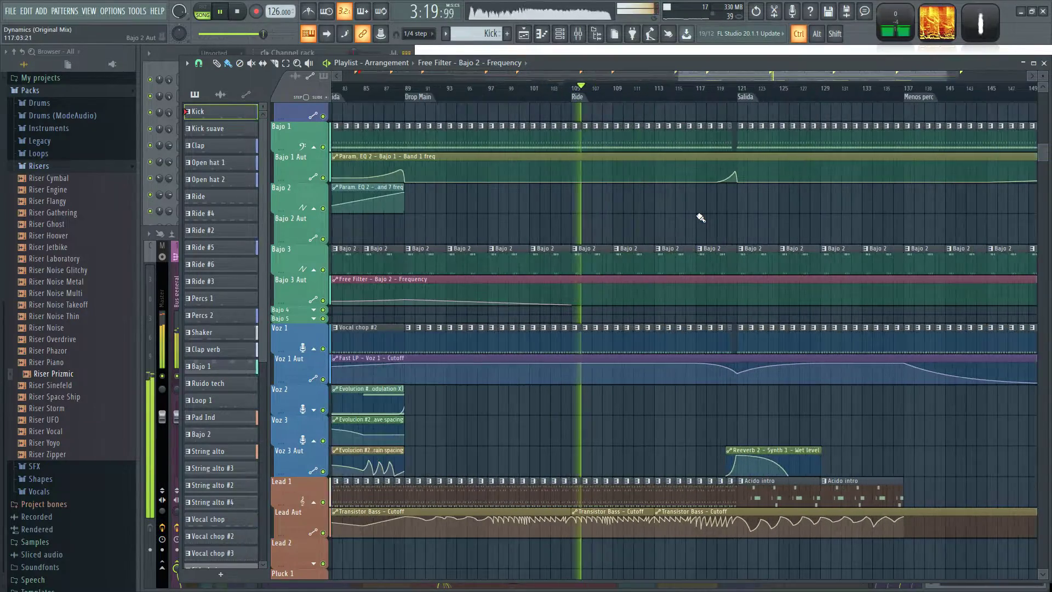
scroll(700, 217, "down", 10)
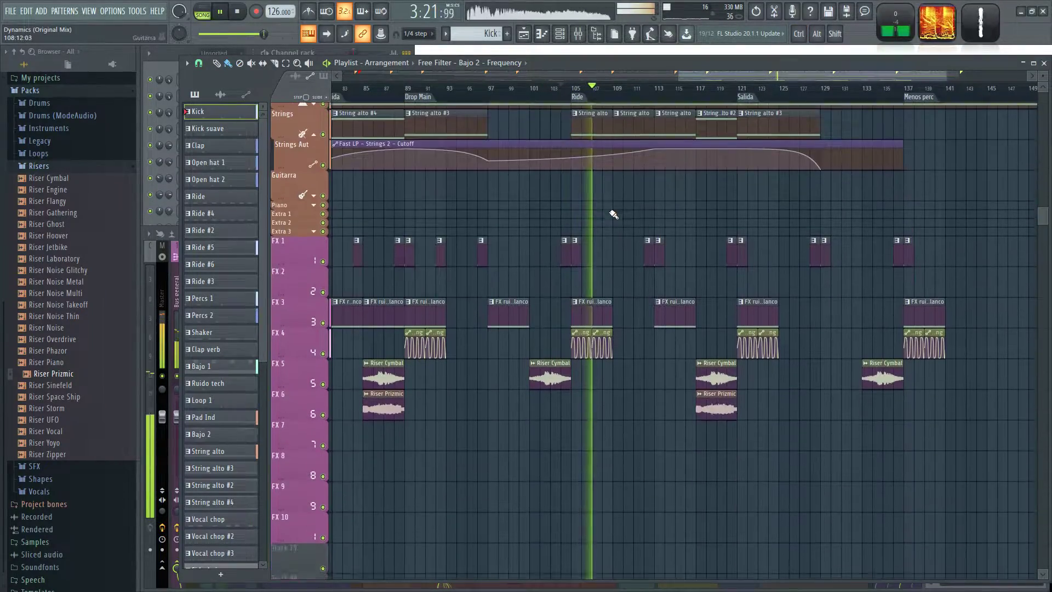
scroll(681, 370, "up", 1)
left_click(760, 349)
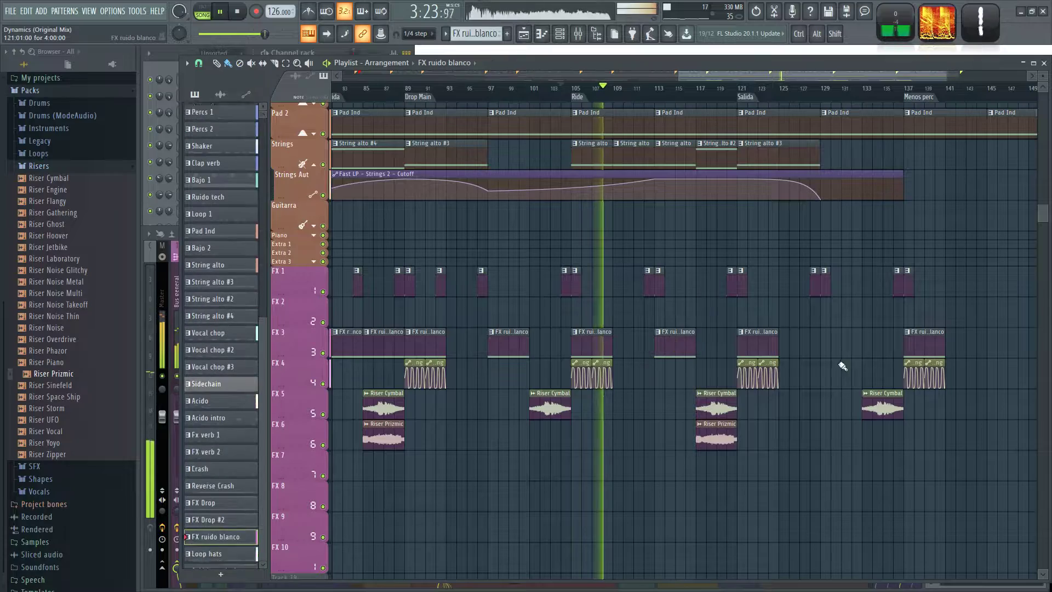
scroll(840, 317, "up", 10)
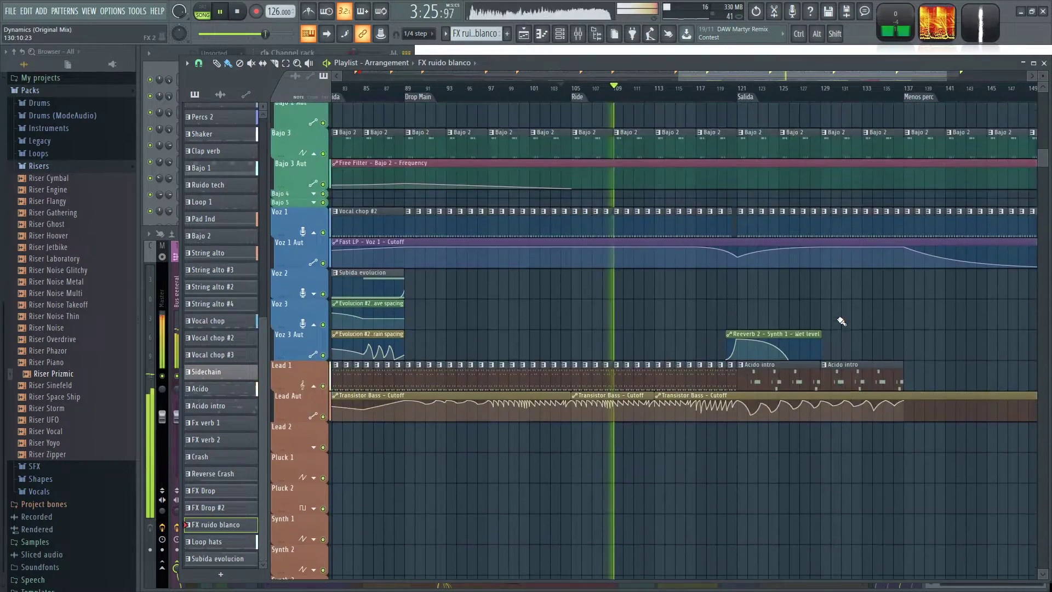
Review the ride, crash and percussion clips around Salida, playing from just before bar 129 and just before Menos perc.
scroll(715, 467, "up", 2)
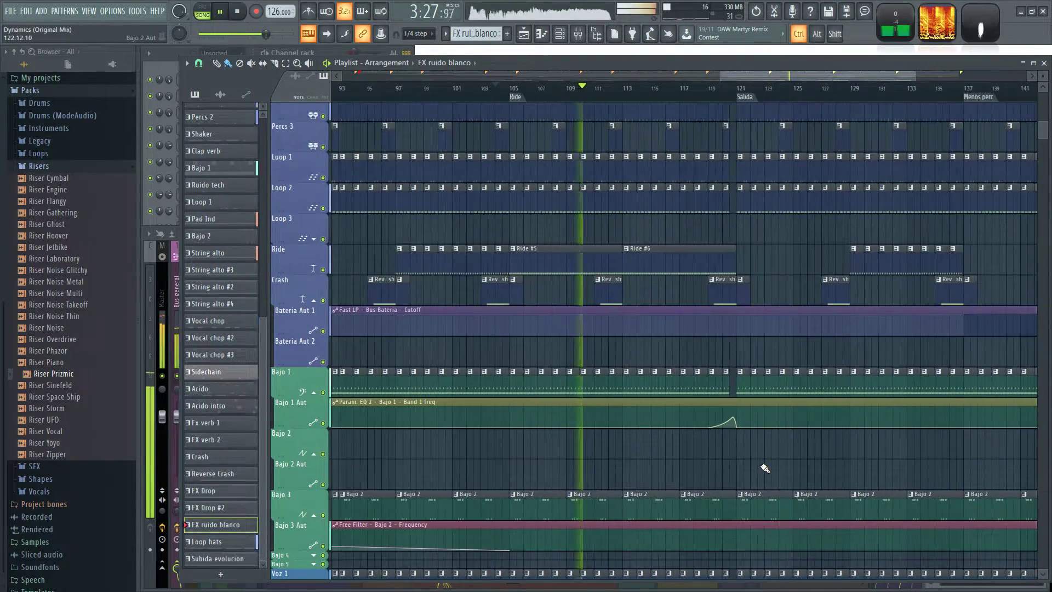
scroll(873, 462, "down", 3)
left_click(531, 257)
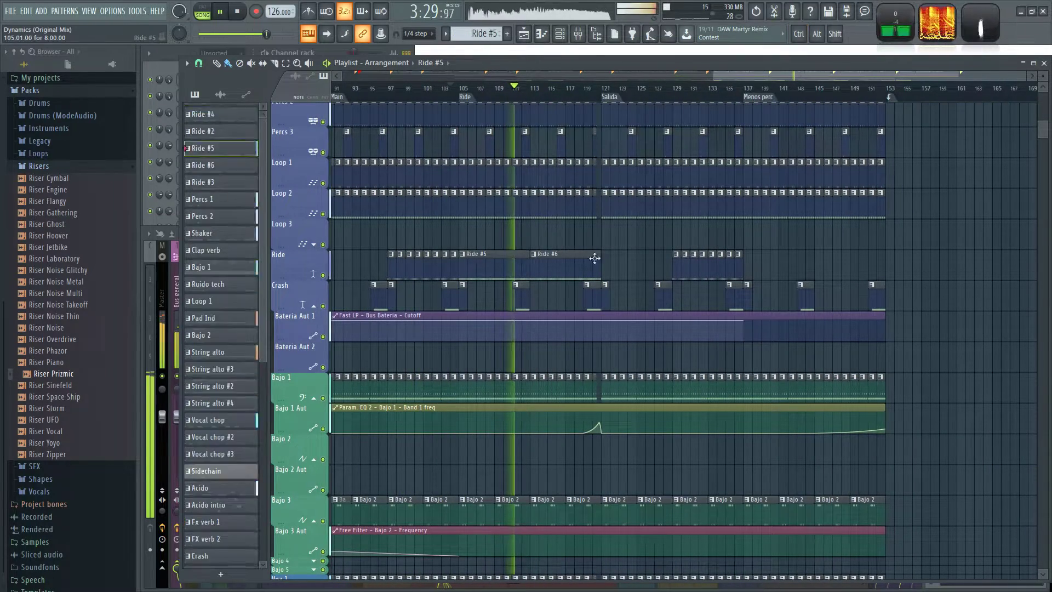
scroll(768, 246, "up", 1)
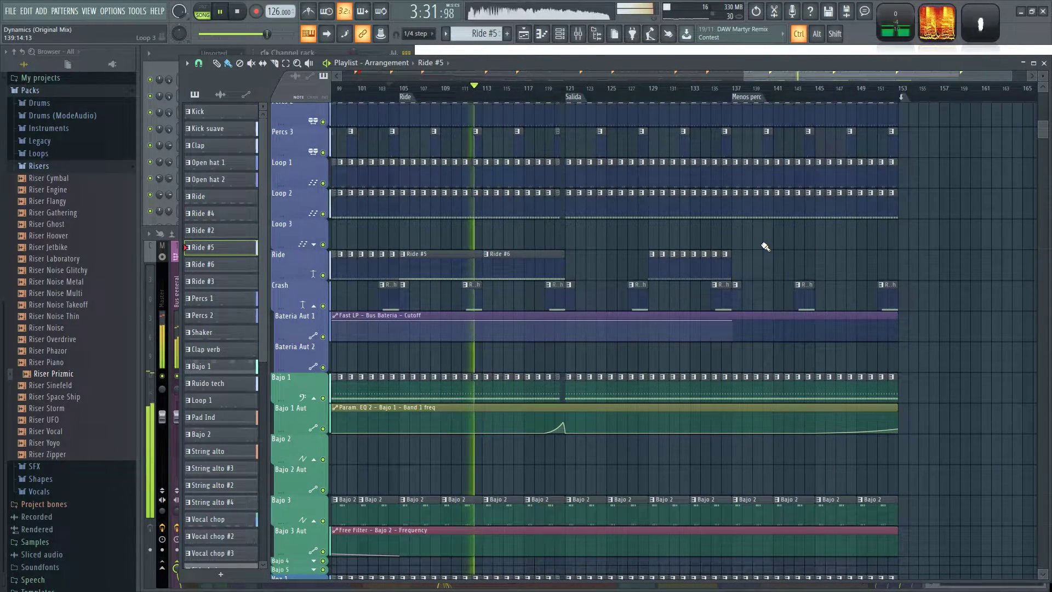
scroll(765, 246, "up", 1)
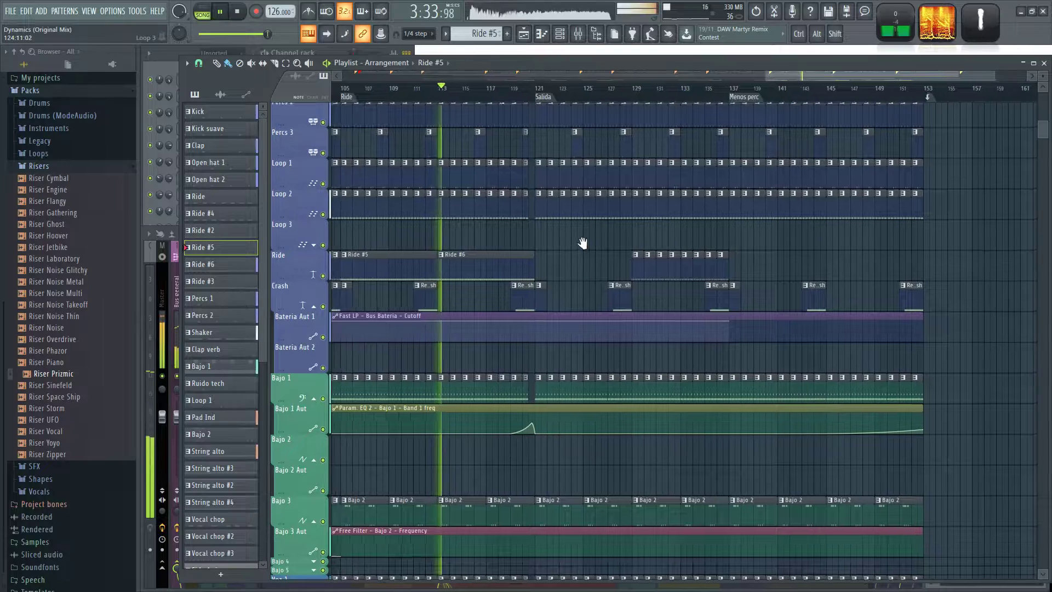
scroll(614, 241, "left", 3)
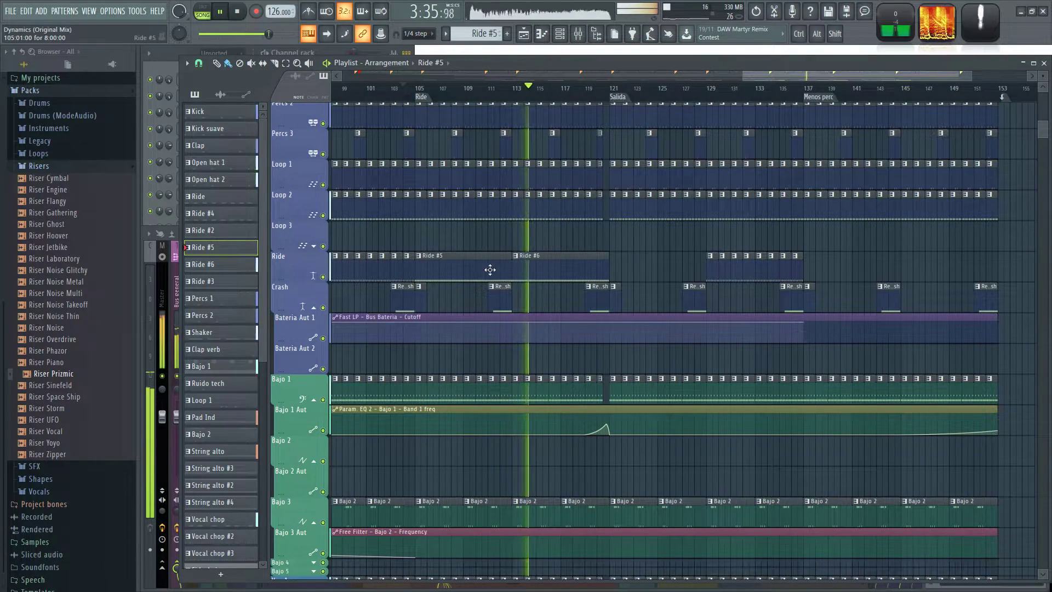
left_click(702, 94)
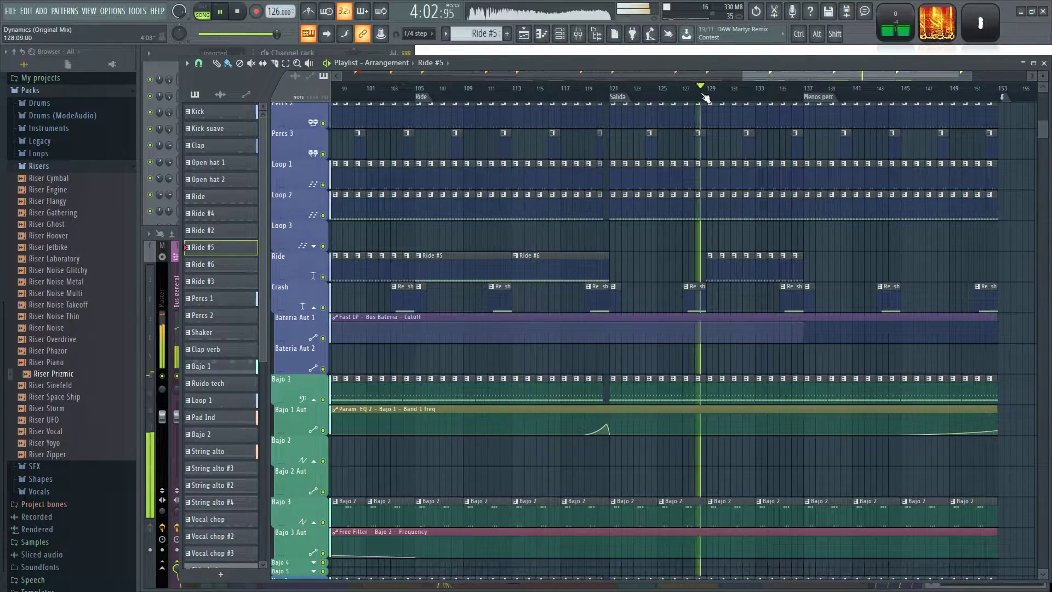
left_click(802, 95)
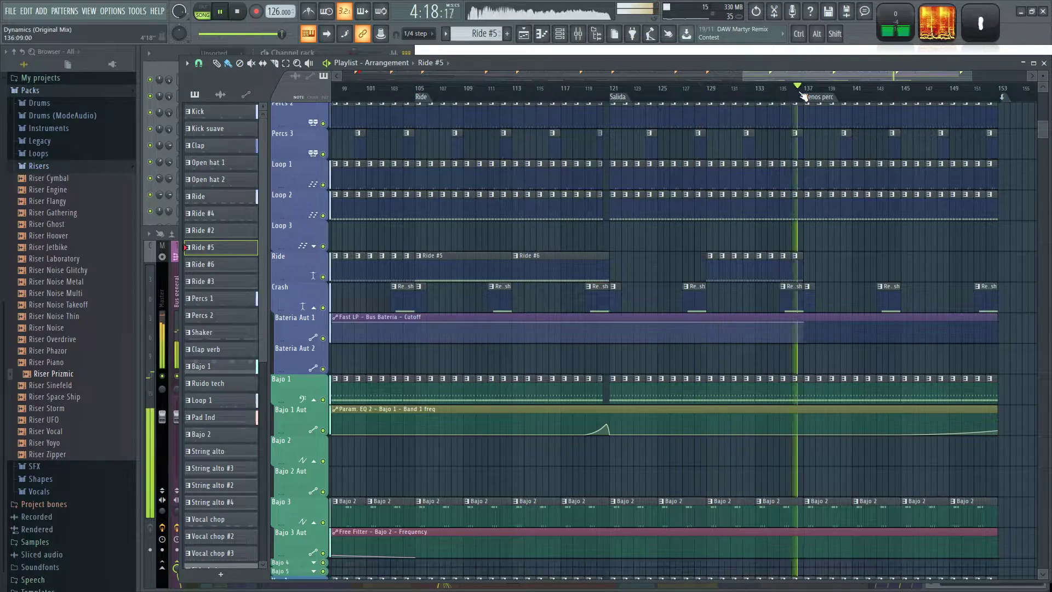
Raise the Free Filter - Bajo 2 - Frequency automation from bar 137 to 153 and straighten the Voz 1 Cutoff descent there.
scroll(866, 469, "down", 2)
scroll(775, 410, "down", 3, "ctrl")
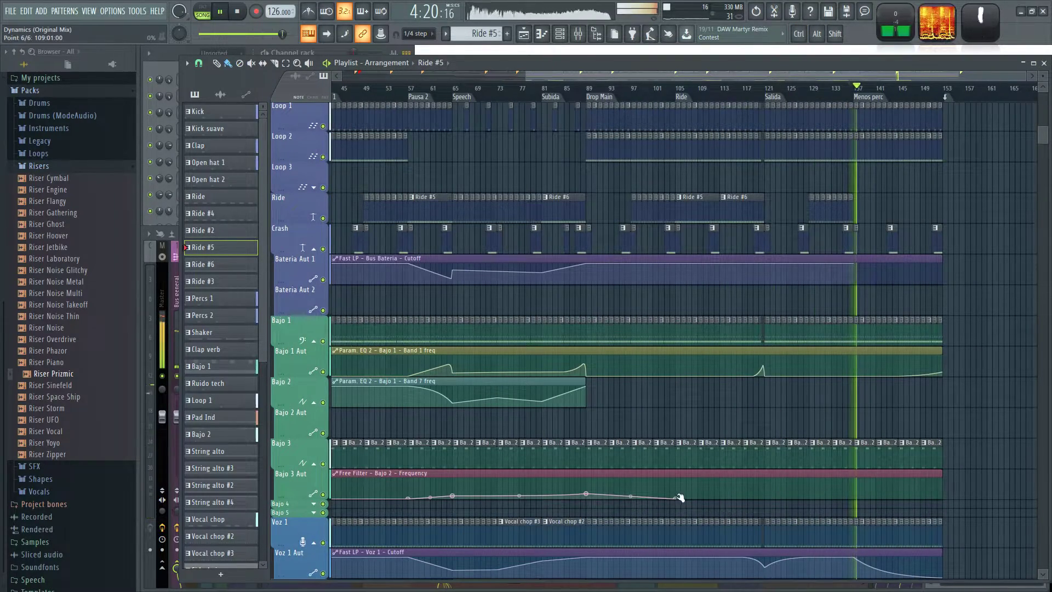
scroll(891, 485, "up", 3, "ctrl")
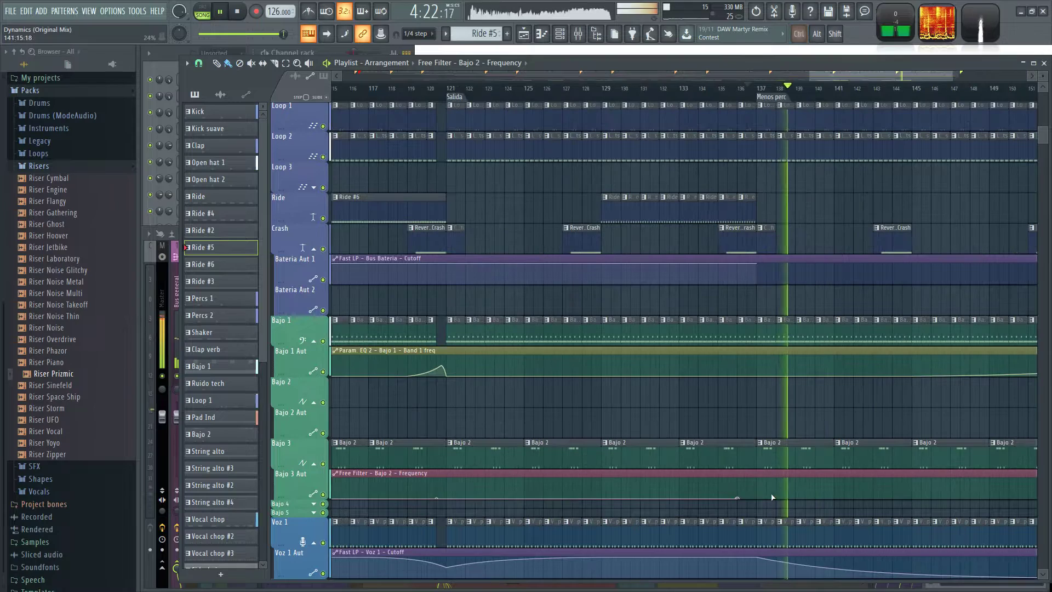
left_click_drag(1010, 517, 899, 475)
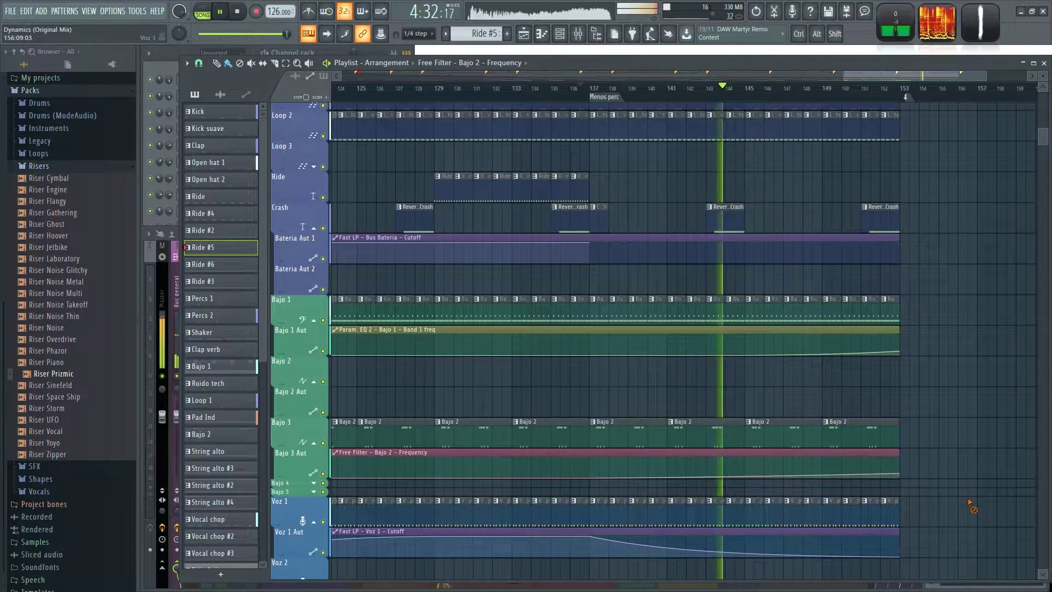
scroll(981, 496, "down", 3, "ctrl")
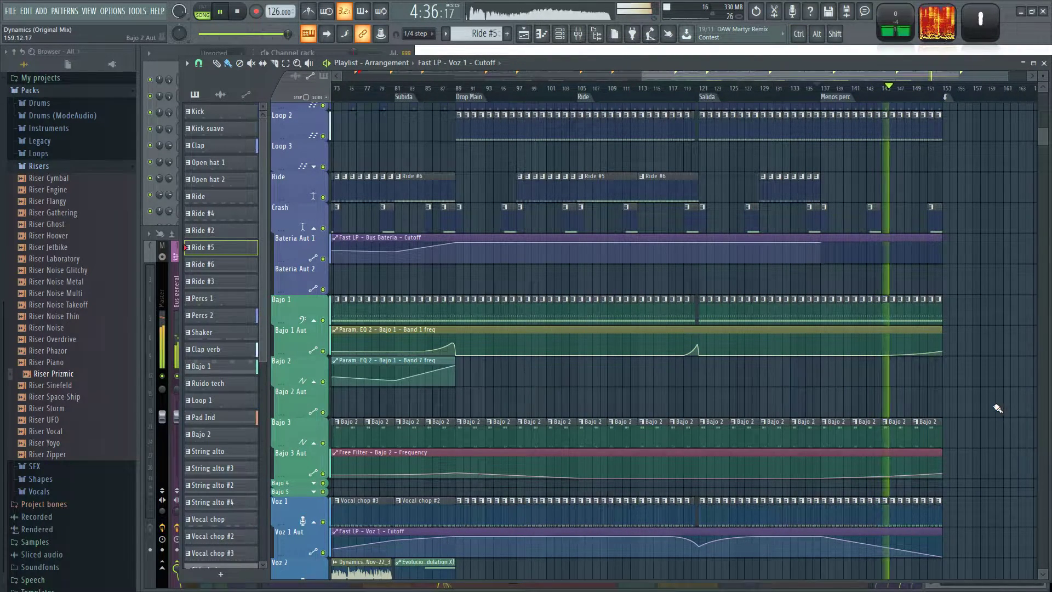
scroll(1011, 252, "down", 2, "ctrl")
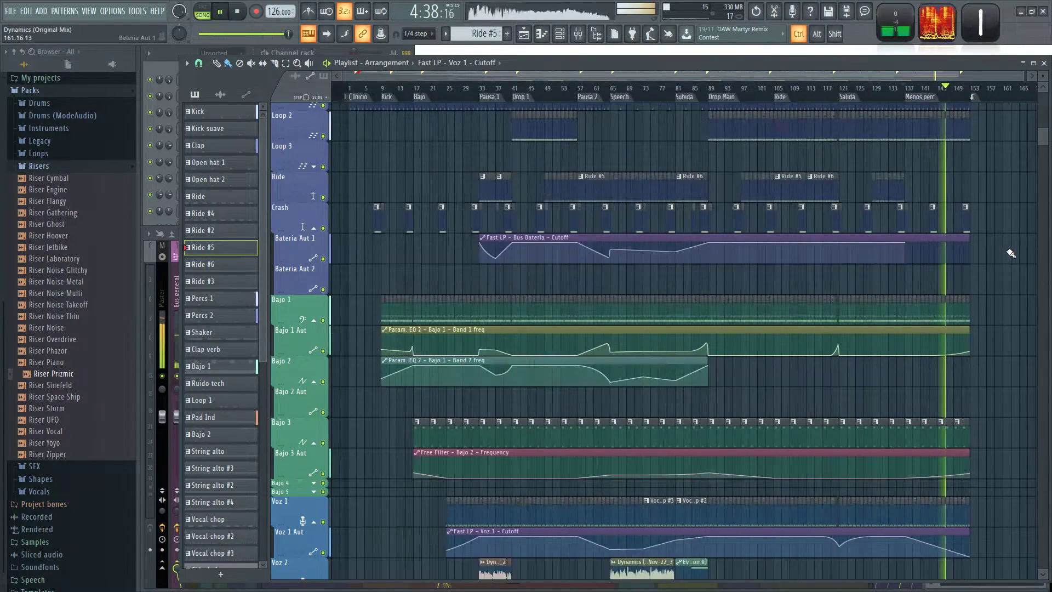
Set the song's loop point at the Kick marker at bar 9.
right_click(417, 96)
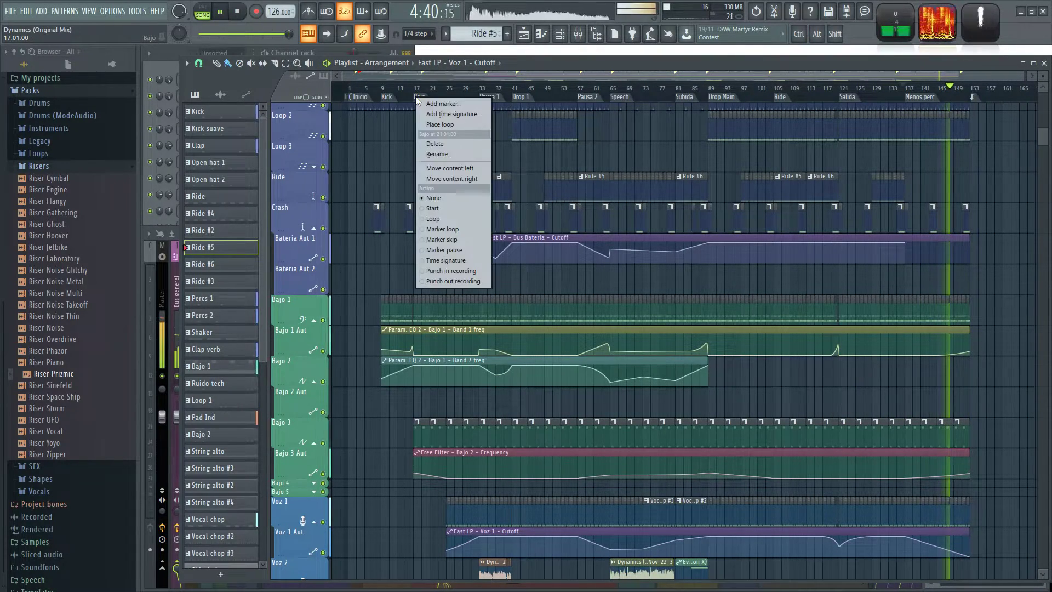
left_click(442, 126)
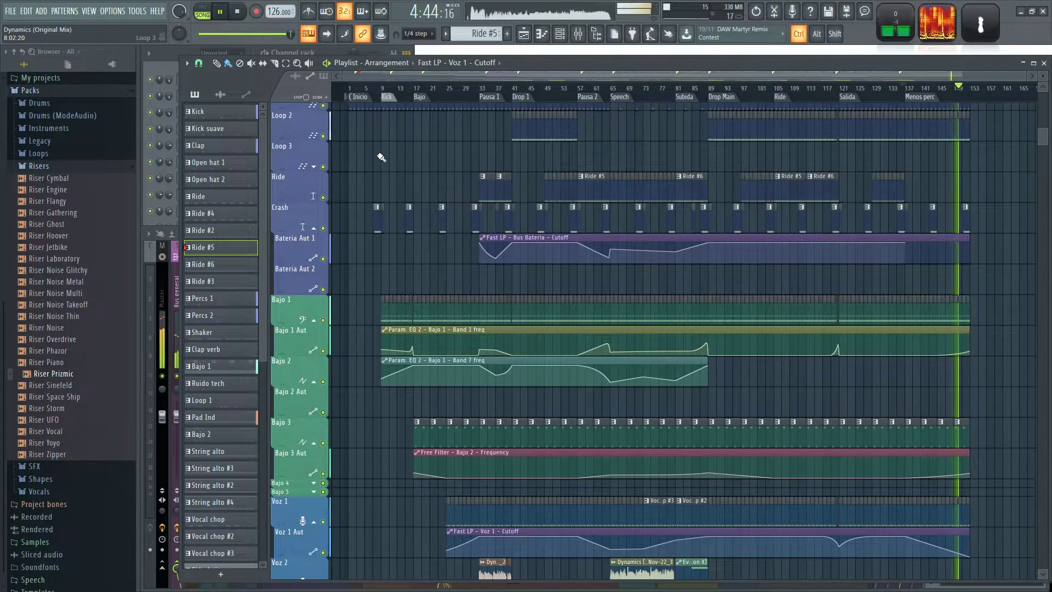
Copy the first point's value in the Bajo 1 Band 1 freq automation and paste it (29%) onto the last point at bar 153.
scroll(947, 172, "up", 5, "ctrl")
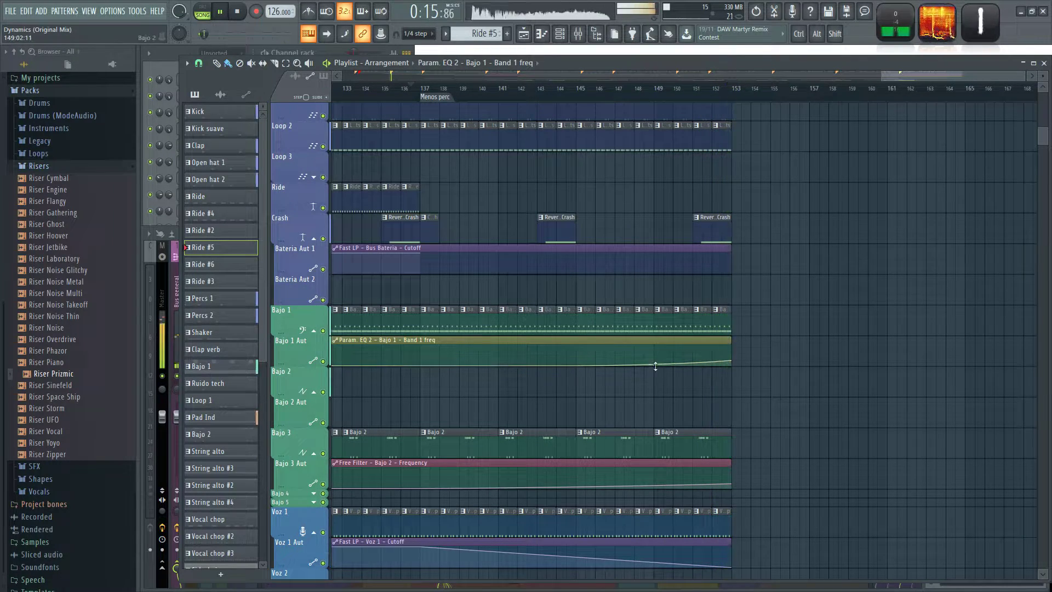
scroll(885, 378, "down", 5, "ctrl")
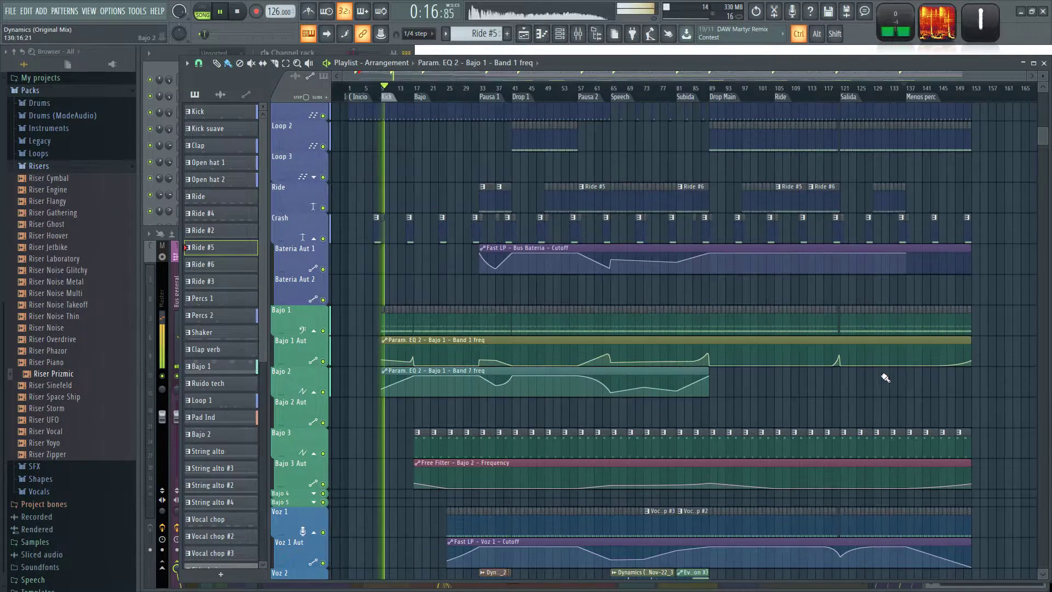
right_click(385, 362)
left_click(413, 545)
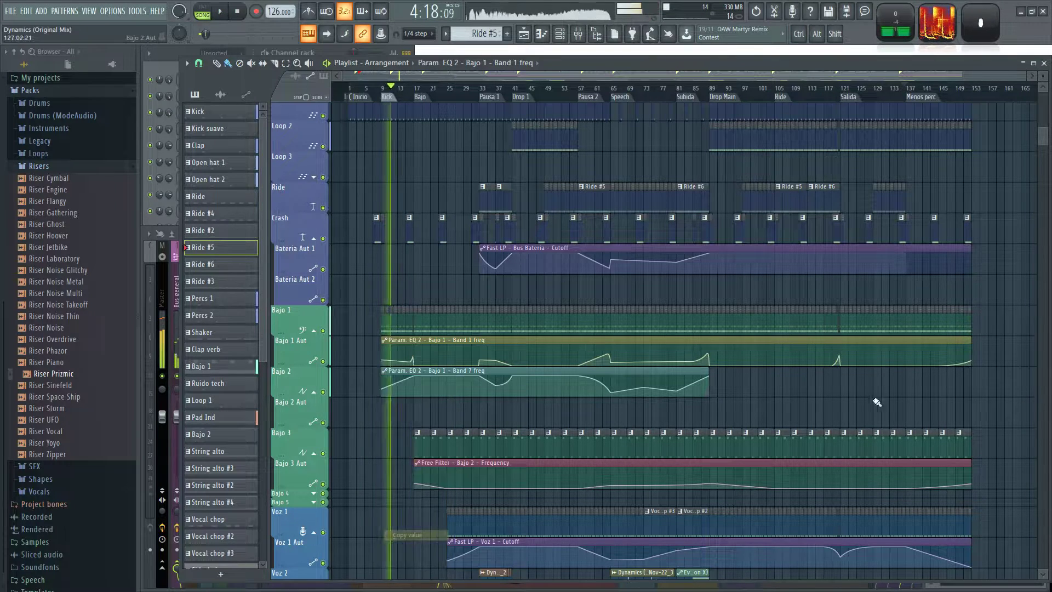
right_click(972, 362)
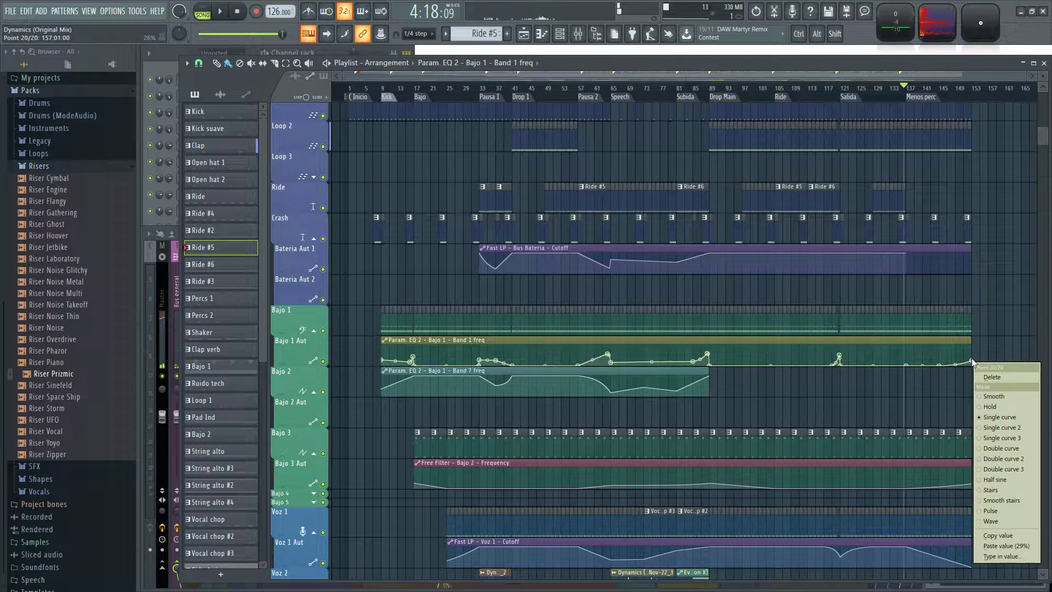
left_click(1008, 545)
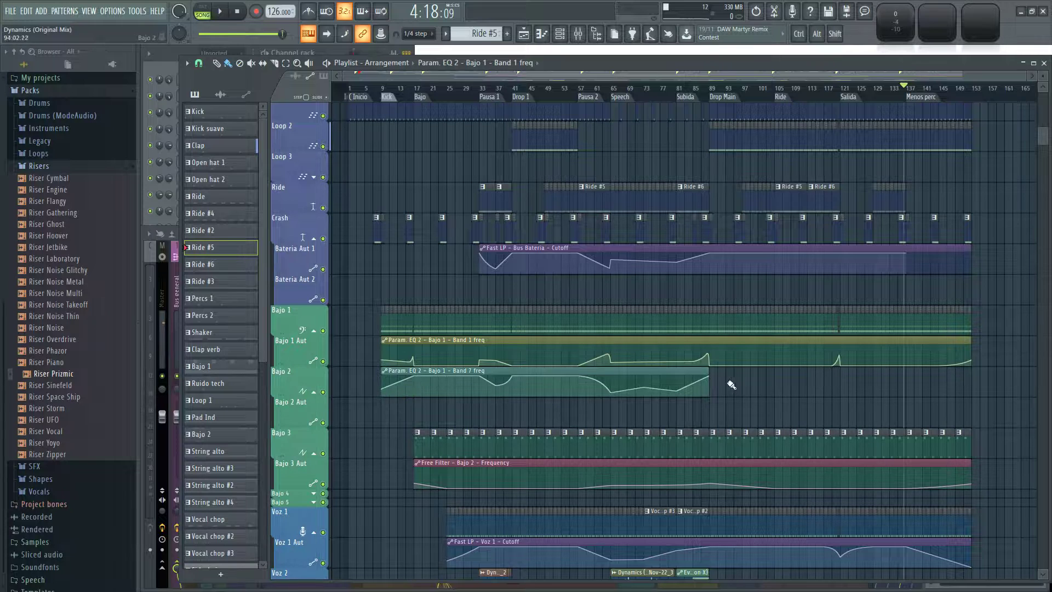
Extend the Bajo 1 Band 7 freq automation to bar 153, curving down from bar 151 to the first point's copied value of 36%.
left_click_drag(707, 372, 955, 373)
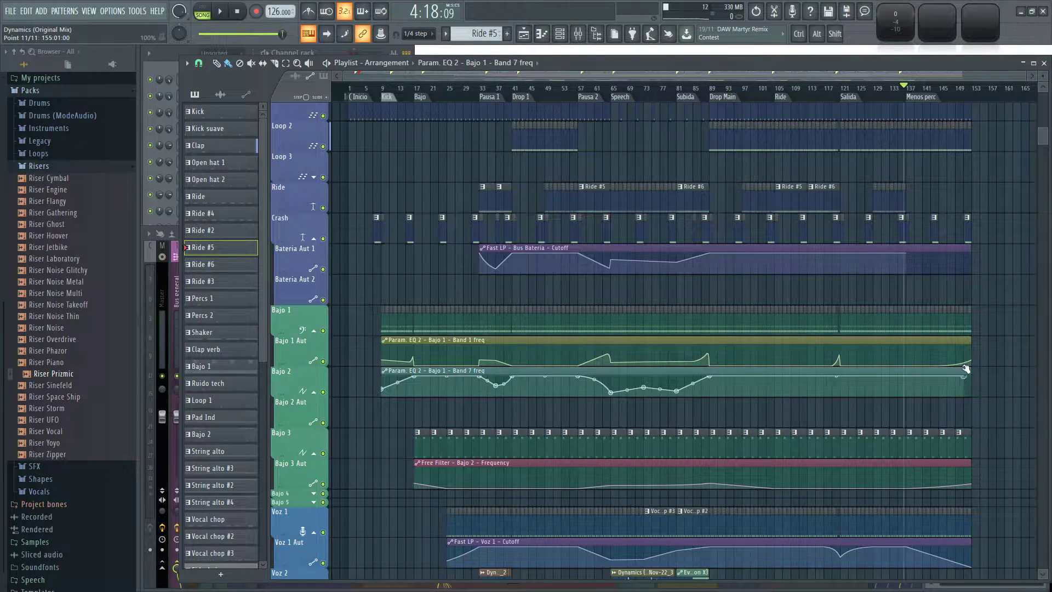
right_click(382, 390)
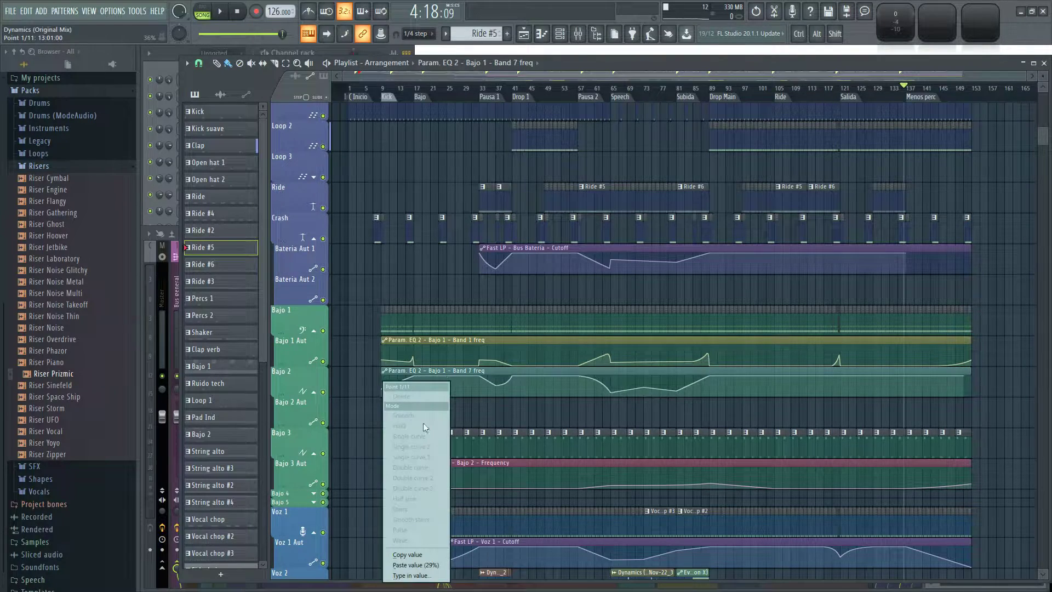
left_click(418, 554)
scroll(952, 383, "up", 6)
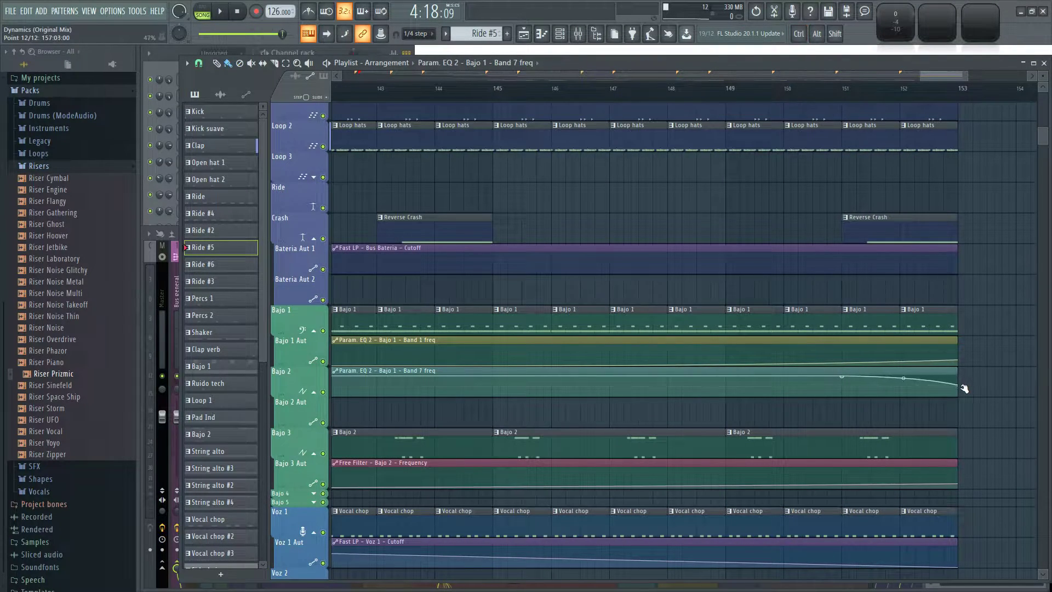
right_click(958, 387)
left_click(1001, 567)
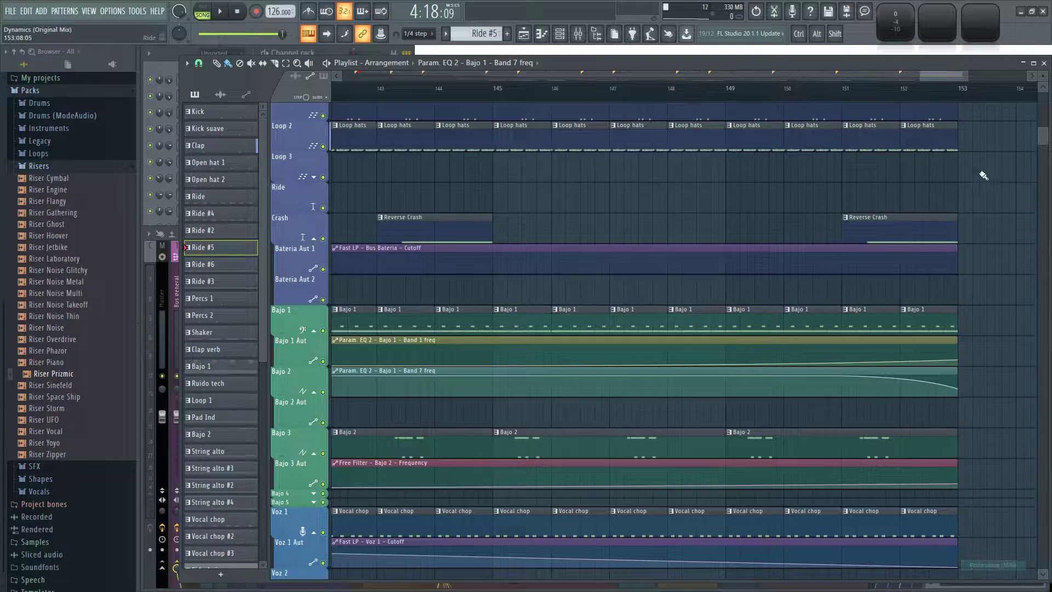
Play the song's loop back to the Kick marker and examine the bass and drum tracks around bar 9.
key("space")
scroll(1018, 194, "down", 8)
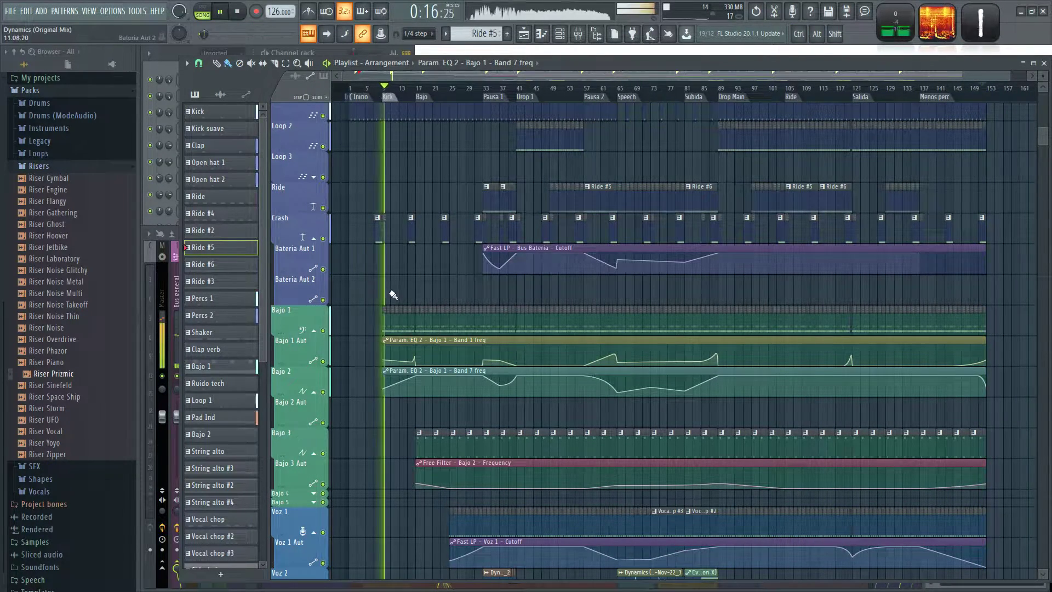
scroll(396, 299, "up", 5)
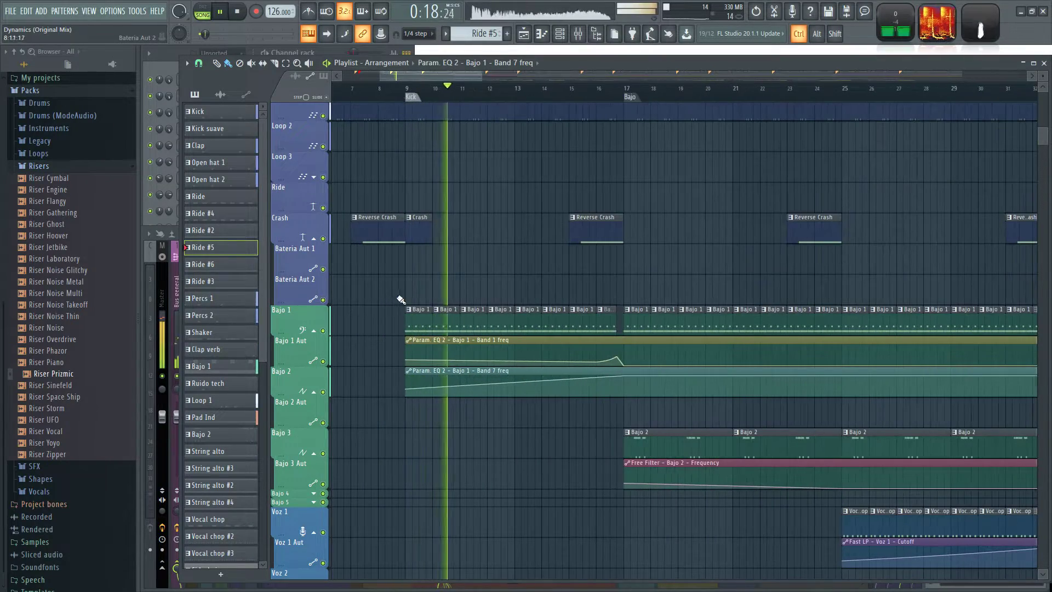
key("space")
left_click_drag(392, 328, 579, 107)
left_click(494, 346, "ctrl")
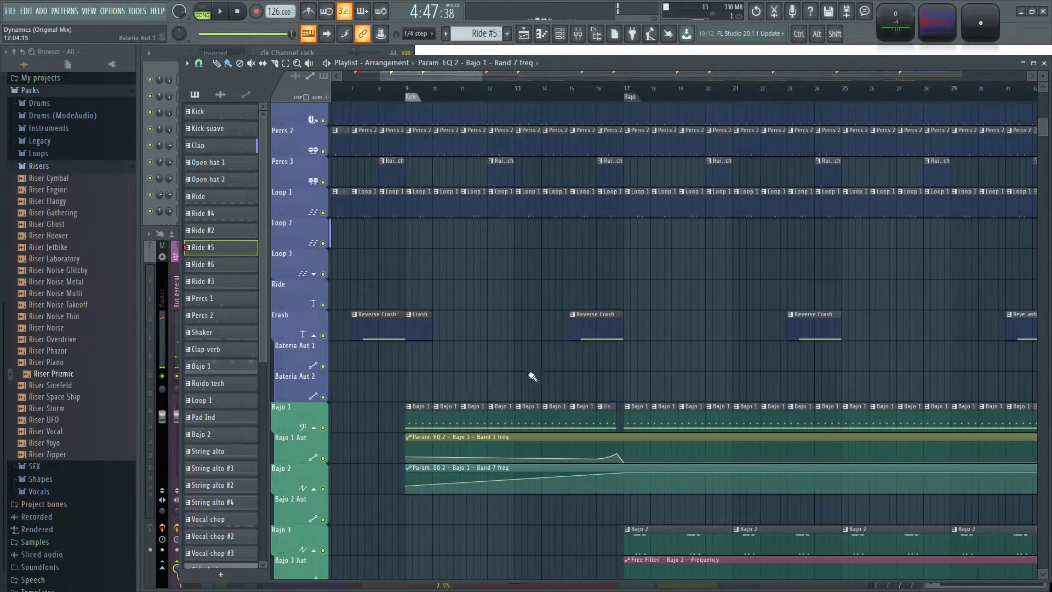
Copy the drum and bass clips of the Kick section from bar 9 to 17 and paste them starting at bar 153.
left_click_drag(621, 426, 412, 34)
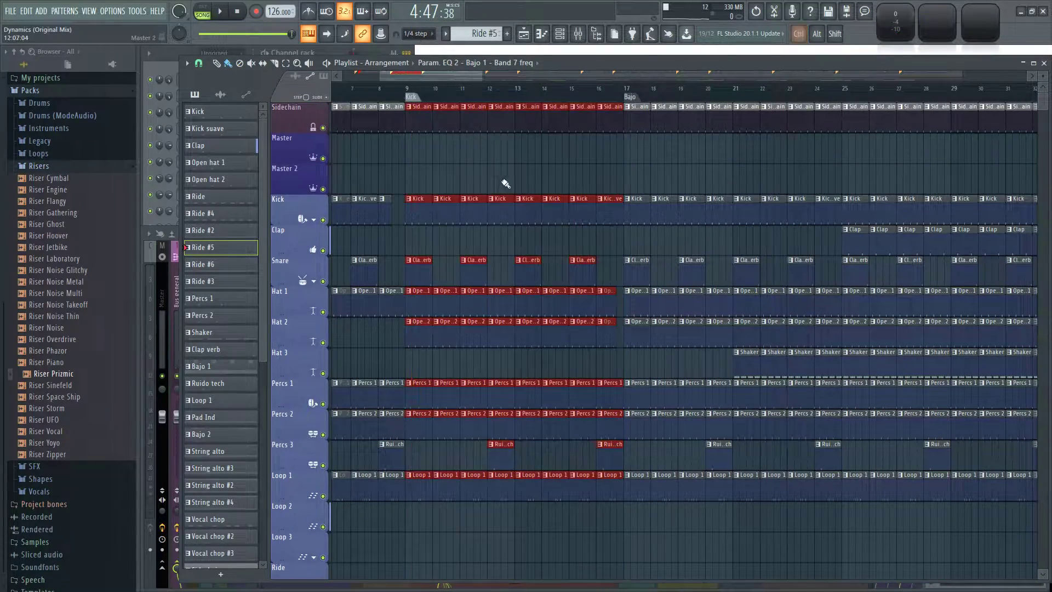
scroll(498, 172, "down", 4)
scroll(498, 226, "down", 7)
scroll(602, 372, "down", 4)
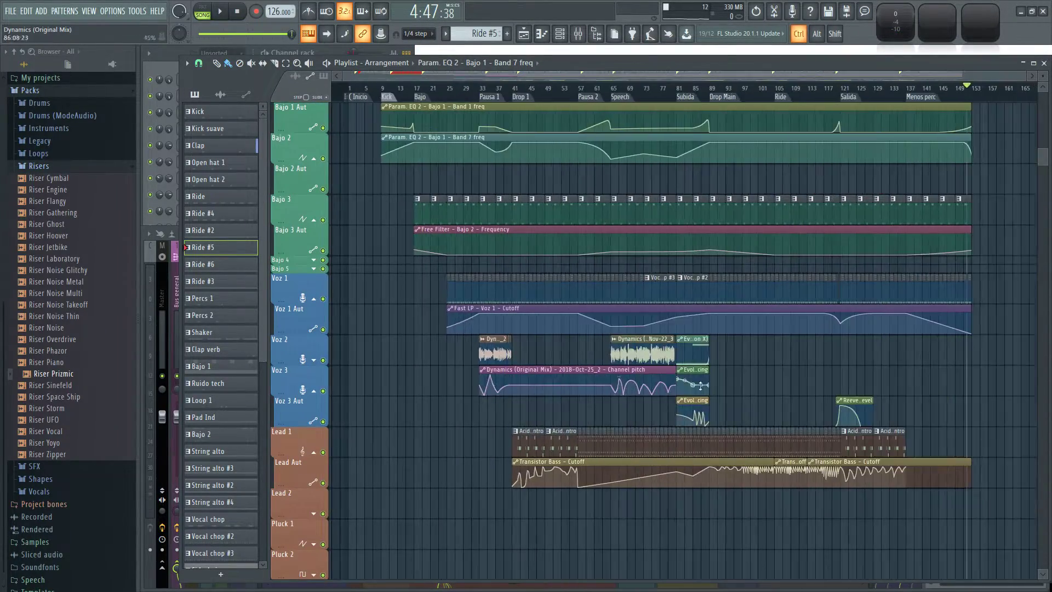
scroll(962, 378, "up", 6)
left_click_drag(967, 377, 650, 442)
scroll(797, 421, "up", 2)
key("ctrl+v")
left_click_drag(478, 160, 674, 158)
scroll(664, 223, "up", 10)
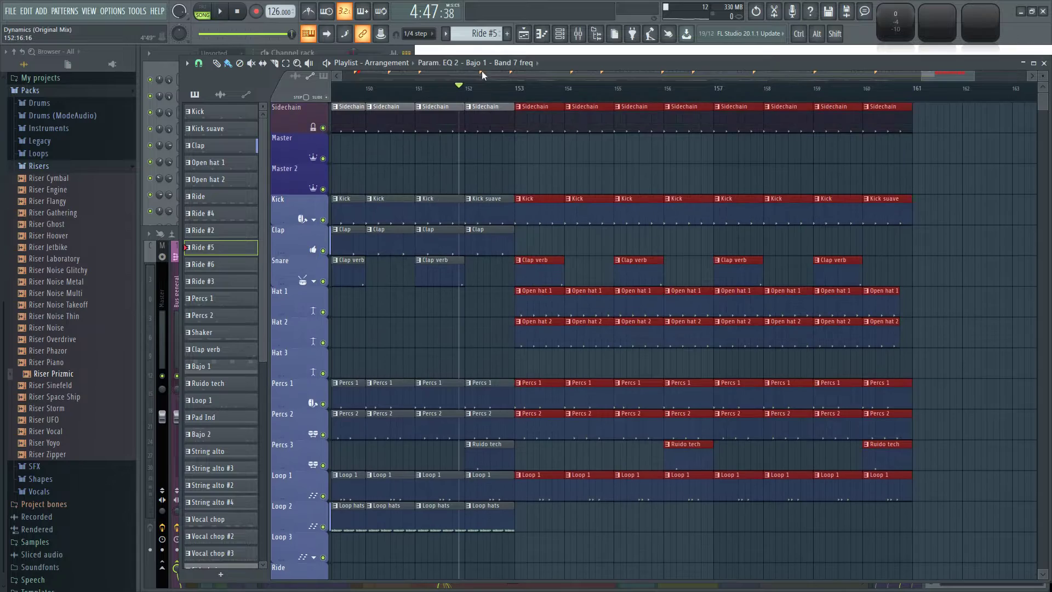
Add a marker named "Al final" at bar 153 and deselect the pasted clips.
key("space")
scroll(608, 164, "down", 2)
scroll(624, 157, "up", 2)
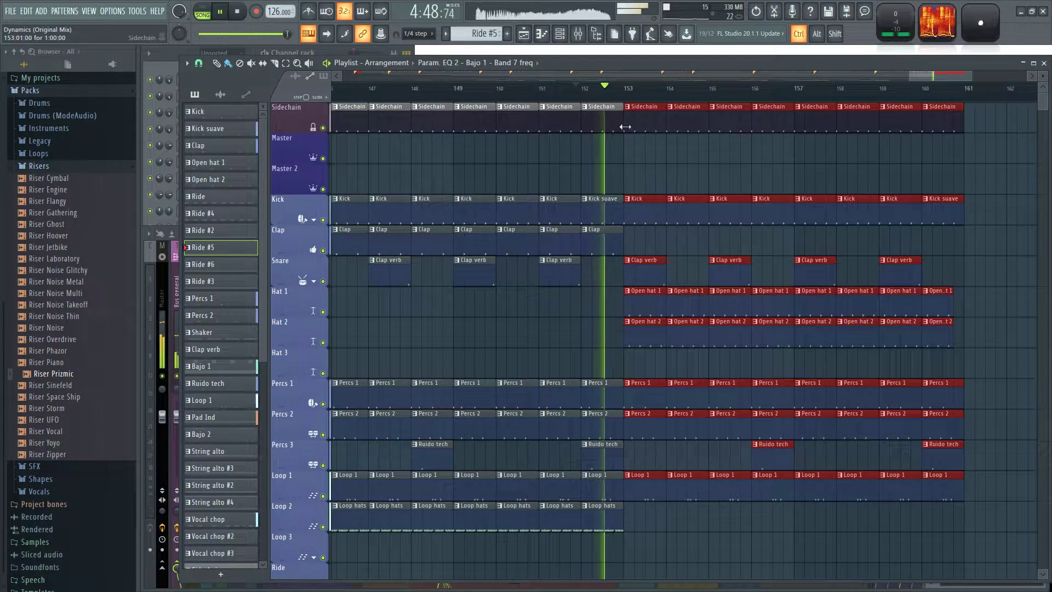
right_click(625, 100)
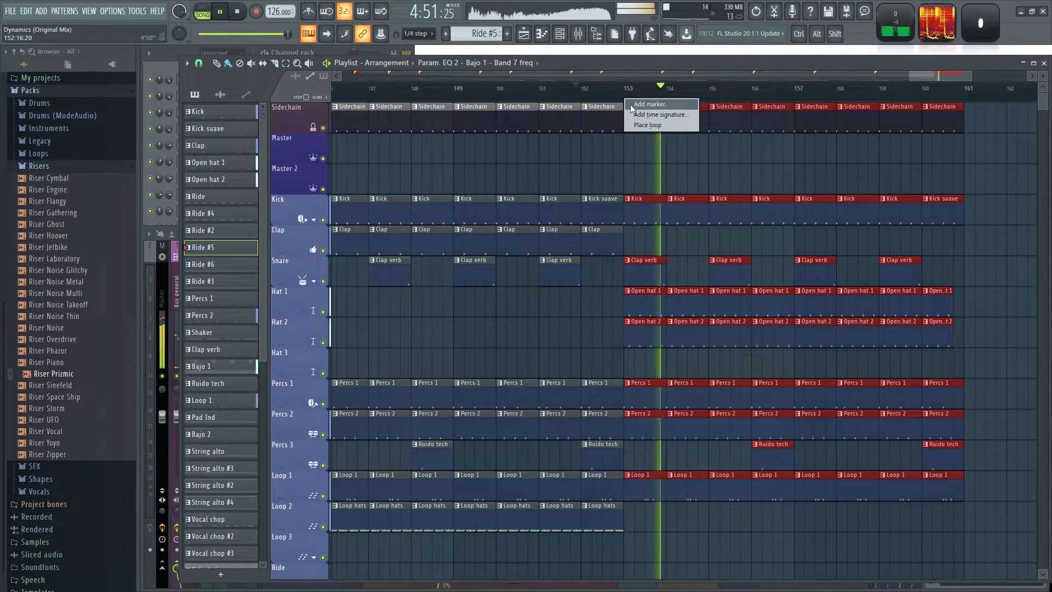
left_click(633, 105)
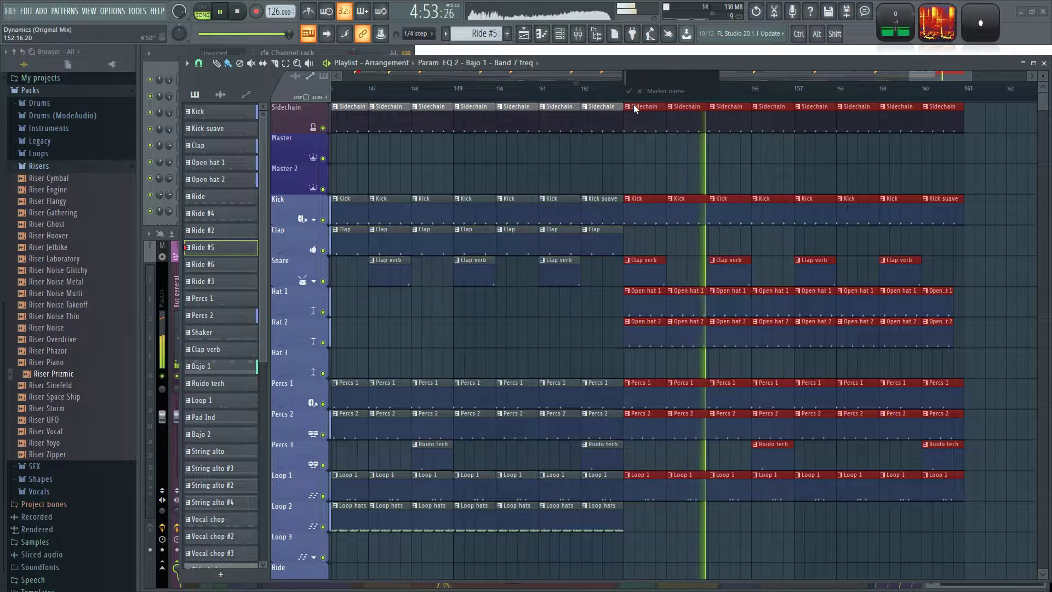
type("Al final")
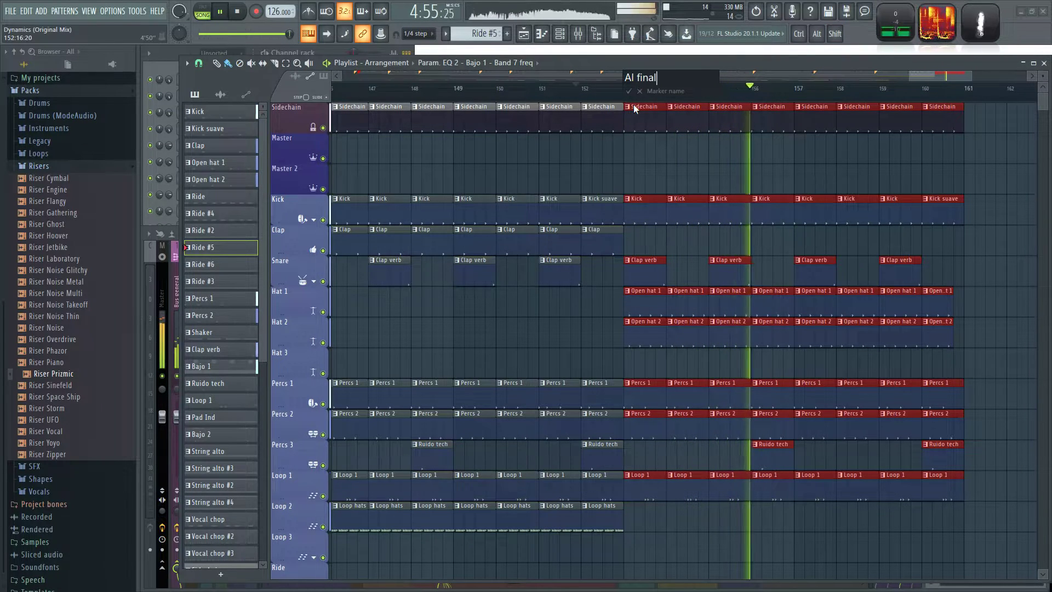
key("Return")
left_click(823, 152, "ctrl")
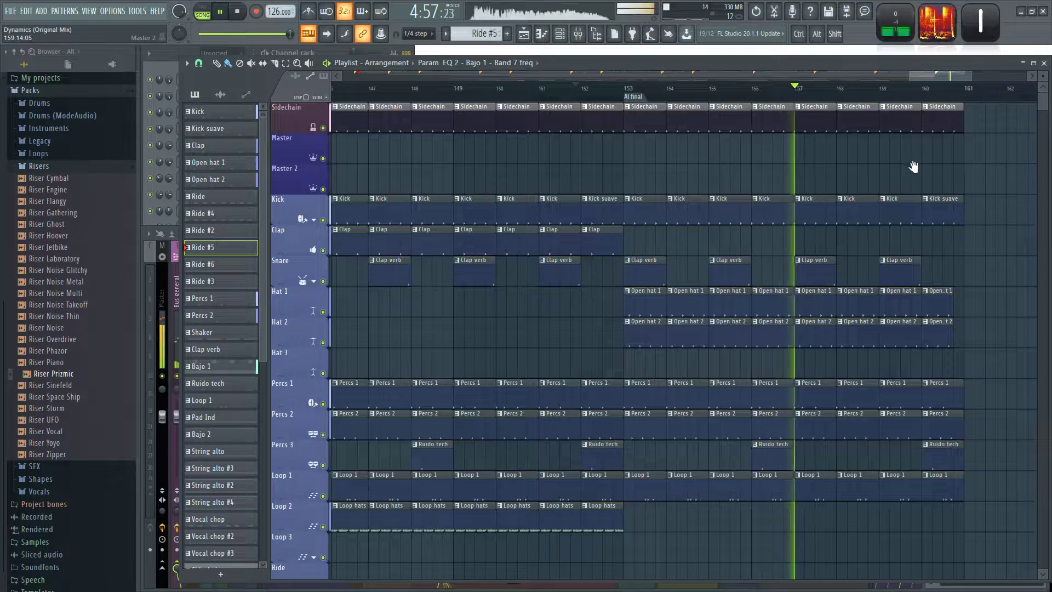
Replace the Kick suave clip at bar 160 on the Kick track with a regular Kick clip.
left_click_drag(915, 168, 726, 146)
right_click(746, 182)
left_click(709, 184)
left_click(737, 188)
Duplicate all clips from bar 153 to 161 so the section continues to bar 169.
scroll(833, 312, "down", 8)
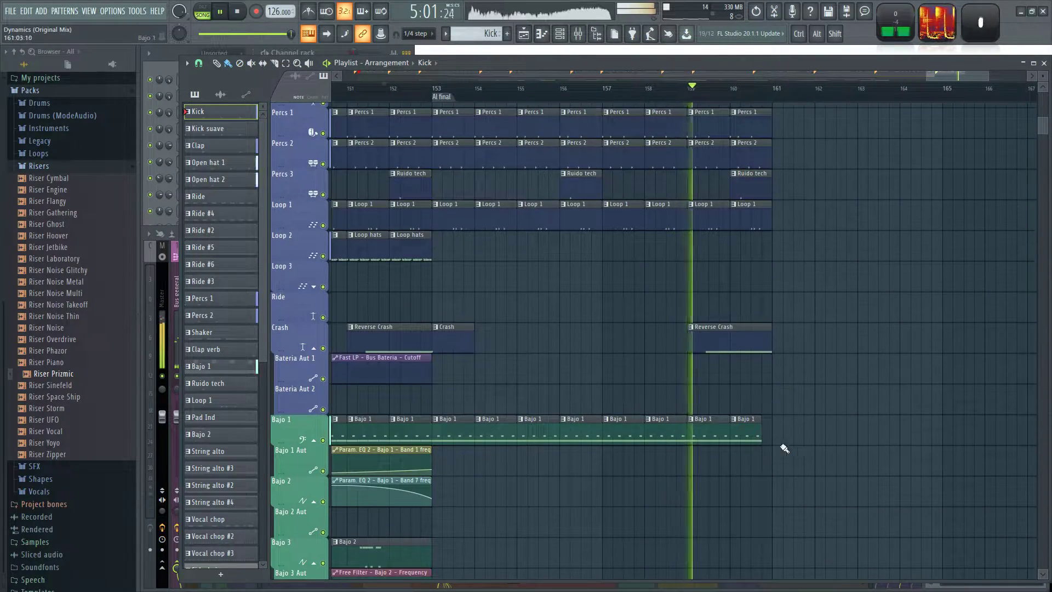
left_click_drag(810, 479, 439, 87)
key("ctrl+b")
left_click(790, 182, "ctrl")
scroll(790, 183, "down", 3)
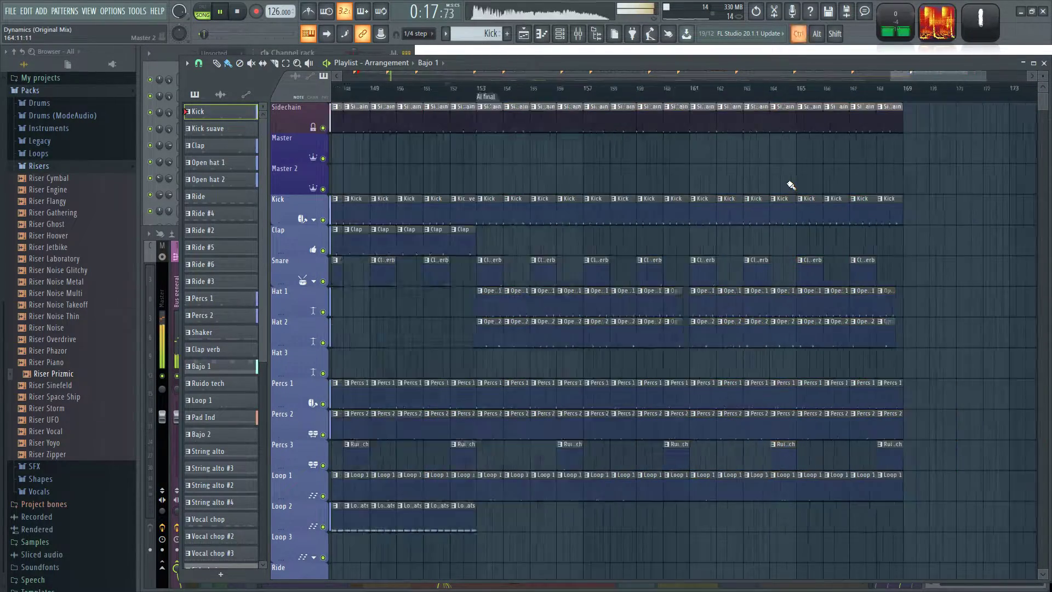
Replace the Kick clips from bar 161 to 169 with Kick suave clips on the Kick track.
scroll(810, 152, "down", 1)
scroll(795, 156, "up", 3)
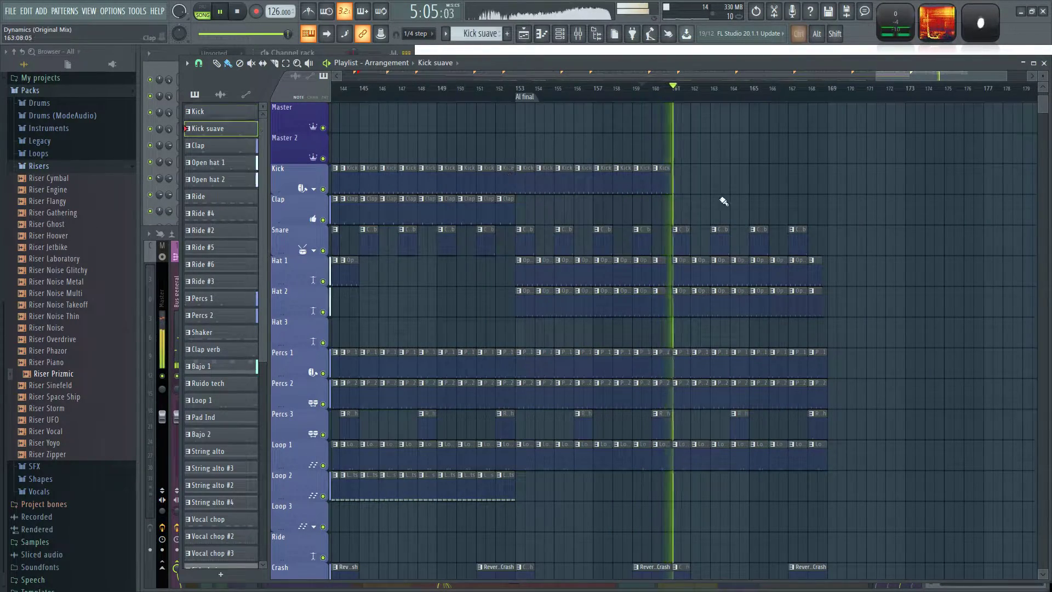
scroll(721, 201, "up", 3)
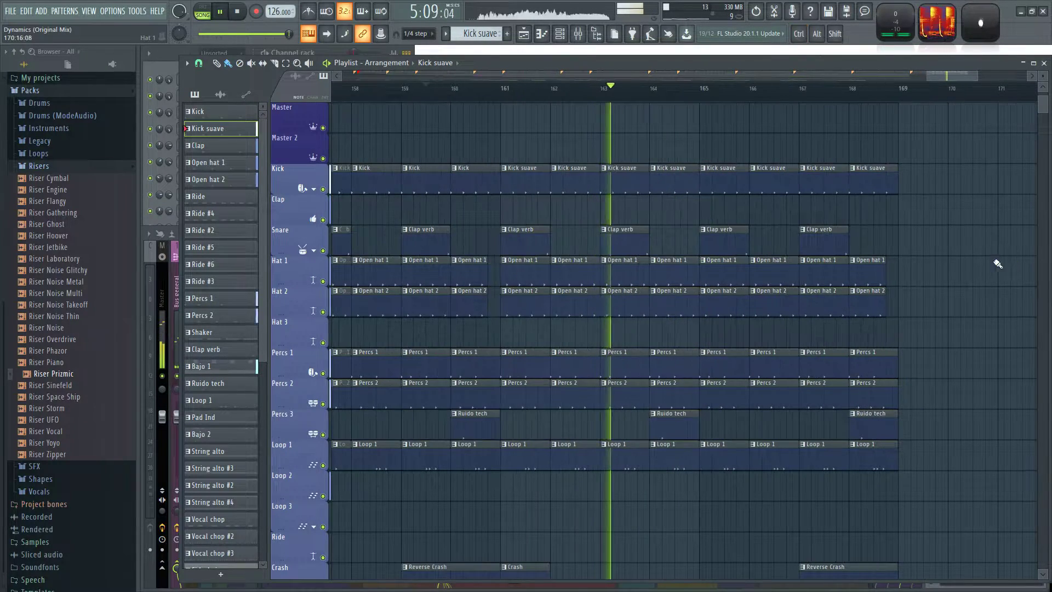
scroll(1002, 261, "up", 2)
scroll(562, 253, "down", 1)
scroll(562, 253, "up", 1)
scroll(602, 259, "down", 2)
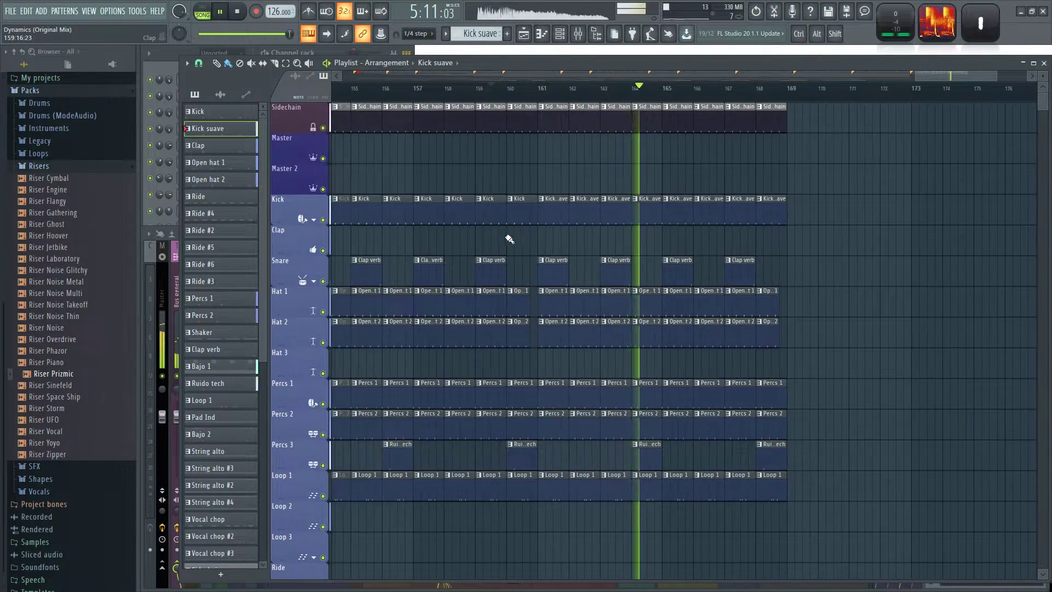
Fill the Hat 1 track with Open hat 1 clips from bar 145 up to the Al final marker at bar 153.
scroll(841, 234, "down", 4)
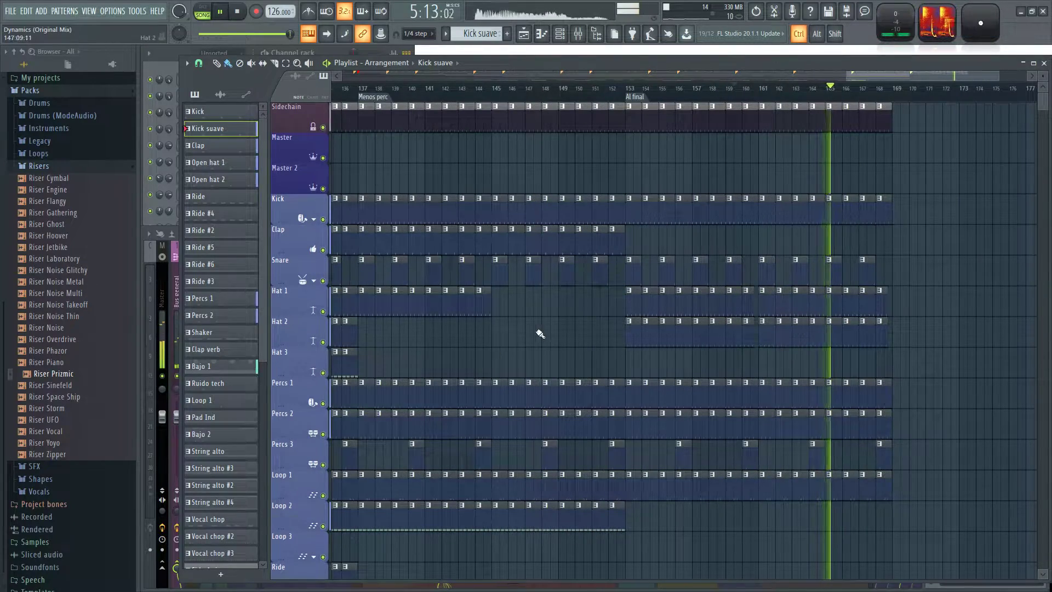
scroll(540, 335, "up", 2)
left_click(697, 300)
left_click_drag(473, 301, 650, 301)
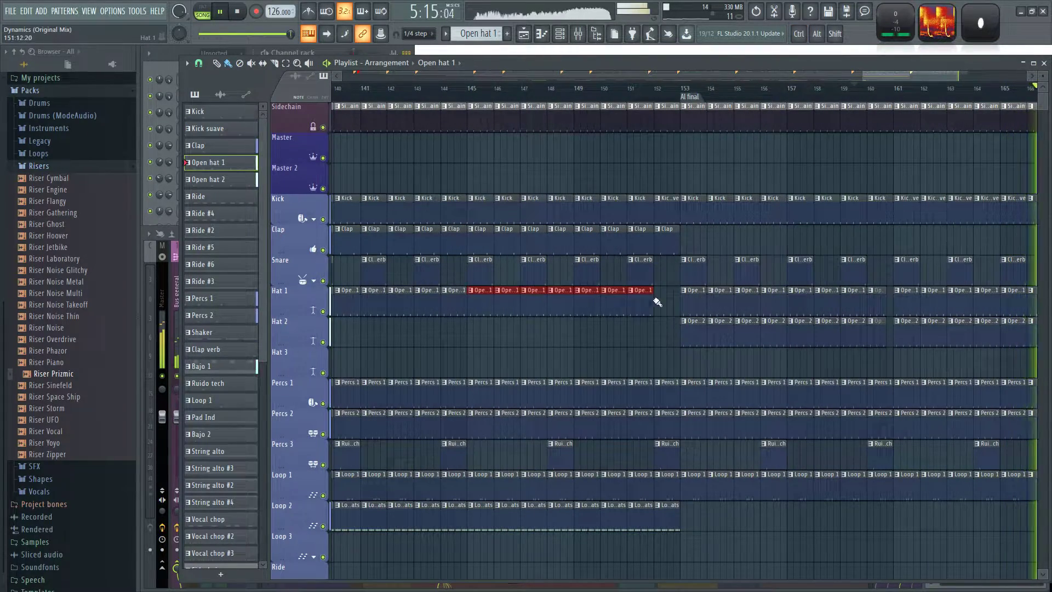
Play the outro between the Menos perc and Al final markers and examine its drum, bass and vocal tracks.
left_click(505, 91)
scroll(508, 163, "down", 2)
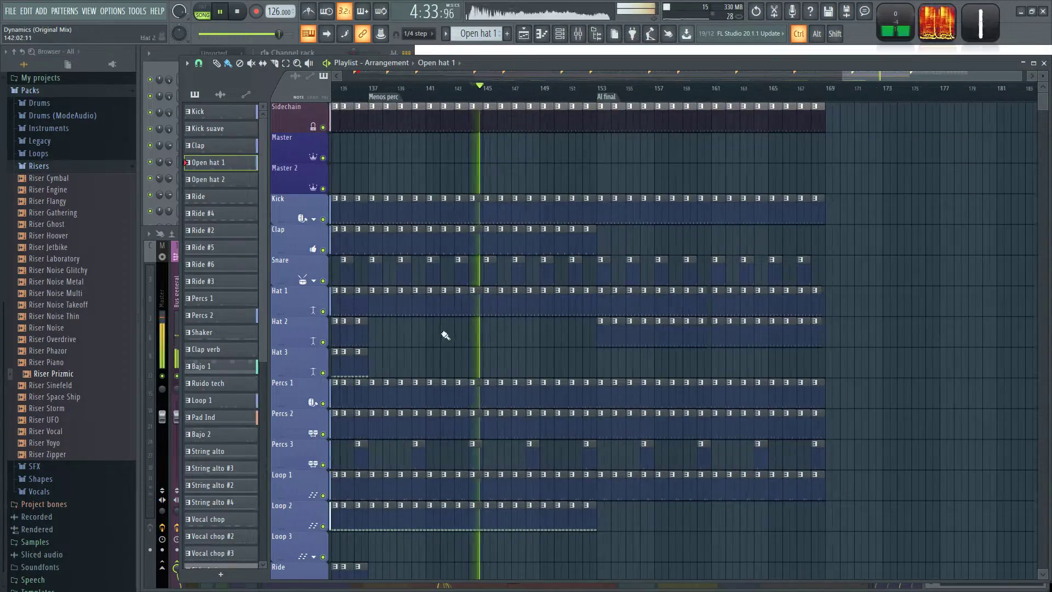
scroll(446, 335, "up", 2)
left_click_drag(528, 350, 689, 270)
scroll(693, 264, "down", 4)
scroll(692, 268, "down", 1)
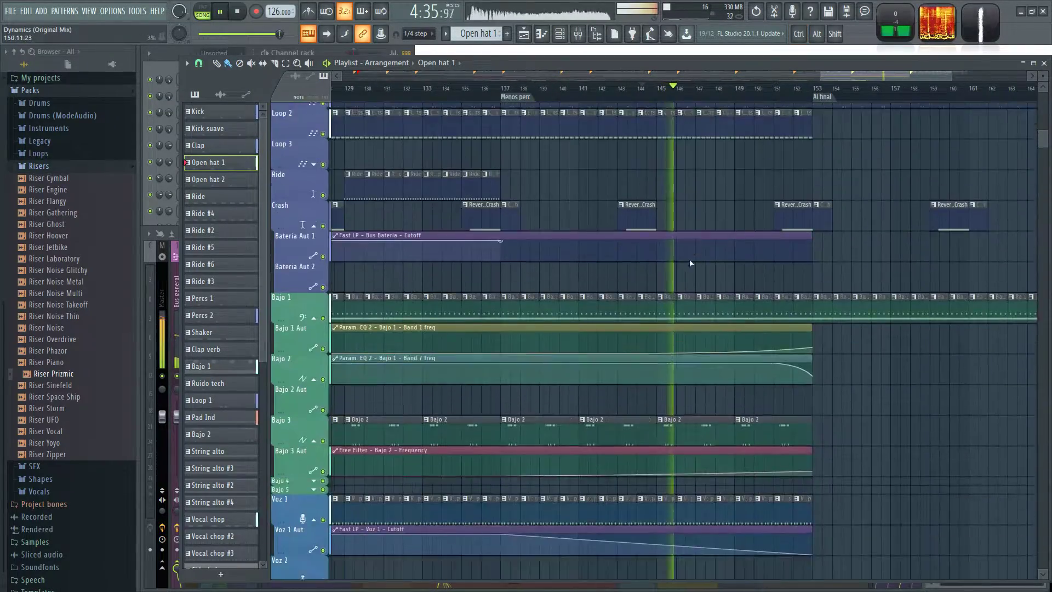
scroll(664, 328, "up", 5)
scroll(553, 355, "up", 2)
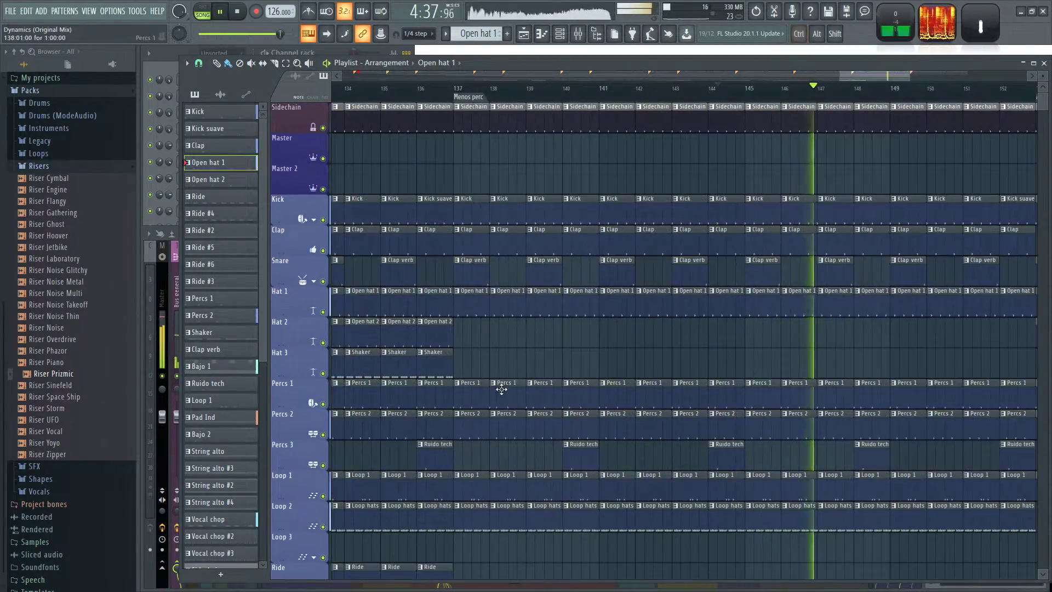
Delete the Open hat 1 and Open hat 2 clips after bar 153 on the Hat 1 and Hat 2 tracks.
scroll(800, 358, "down", 2)
left_click_drag(850, 360, 730, 292)
scroll(802, 302, "up", 2)
scroll(822, 301, "down", 1)
left_click_drag(826, 305, 707, 300)
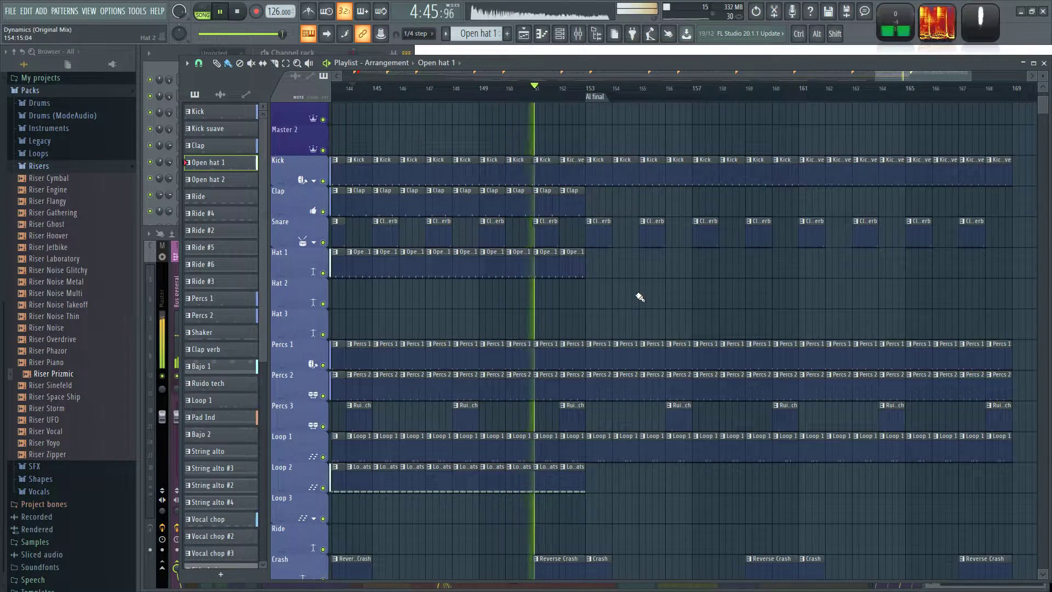
Extend the Hat 2 track with Open hat 2 clips from bar 137 to bar 145.
scroll(644, 298, "down", 2)
scroll(479, 312, "up", 4)
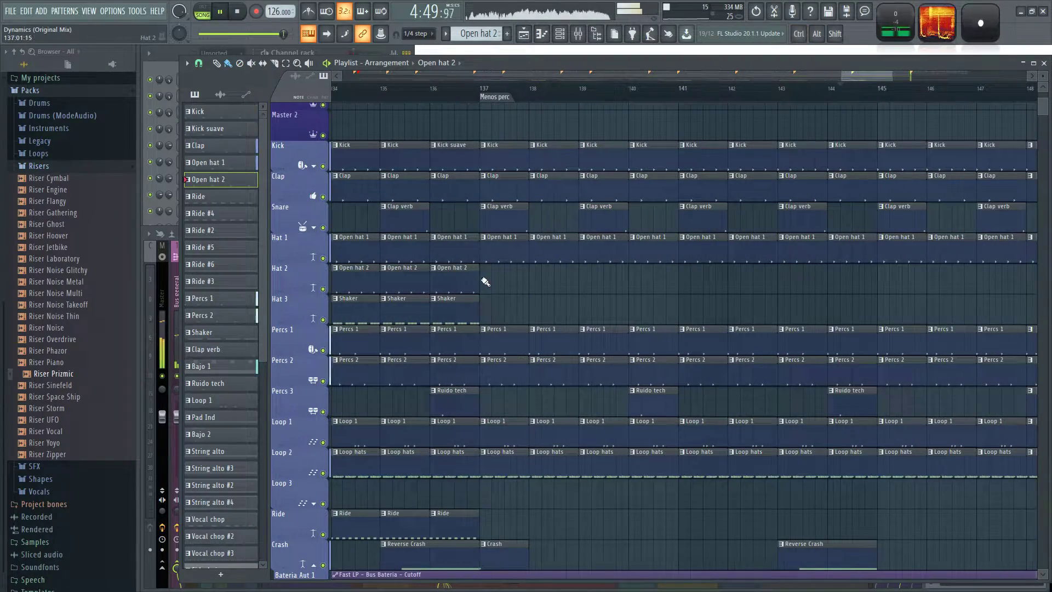
right_click(904, 275)
scroll(932, 293, "down", 3)
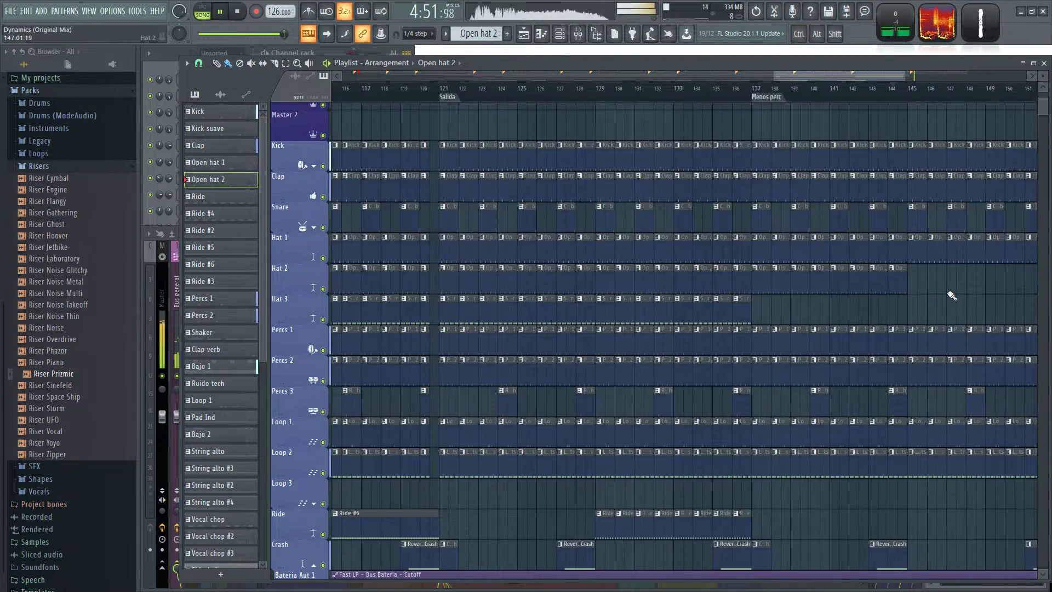
left_click_drag(951, 293, 584, 284)
scroll(858, 285, "up", 2)
left_click_drag(825, 318, 877, 318)
Place two more Pad Ind clips on the Pad 2 track, covering bar 153 to 169.
scroll(527, 333, "down", 10)
scroll(538, 322, "down", 4)
scroll(899, 338, "up", 2)
left_click_drag(828, 263, 781, 410)
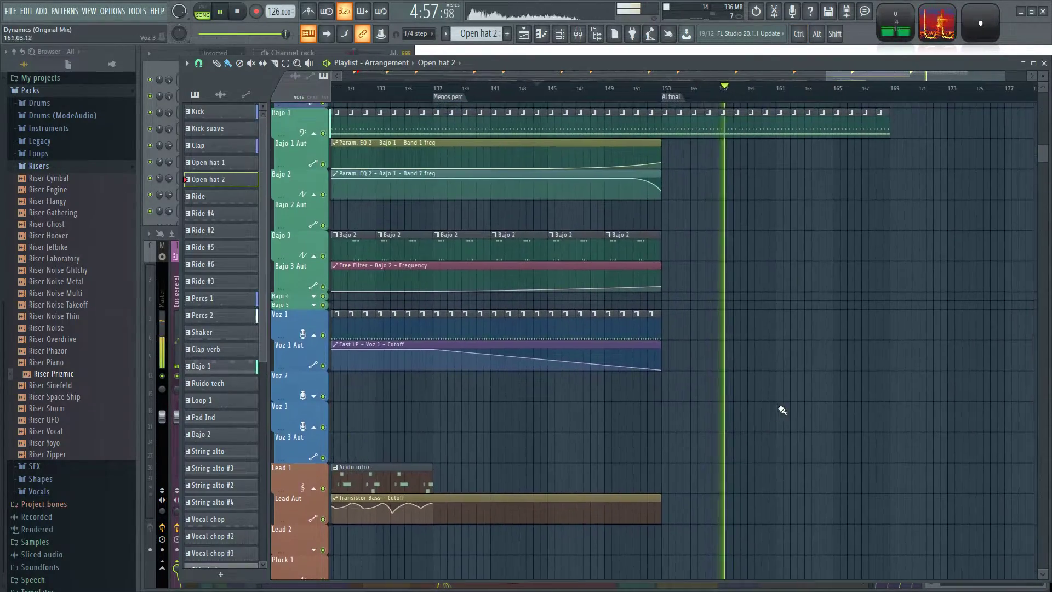
scroll(730, 398, "up", 4)
scroll(685, 421, "down", 15)
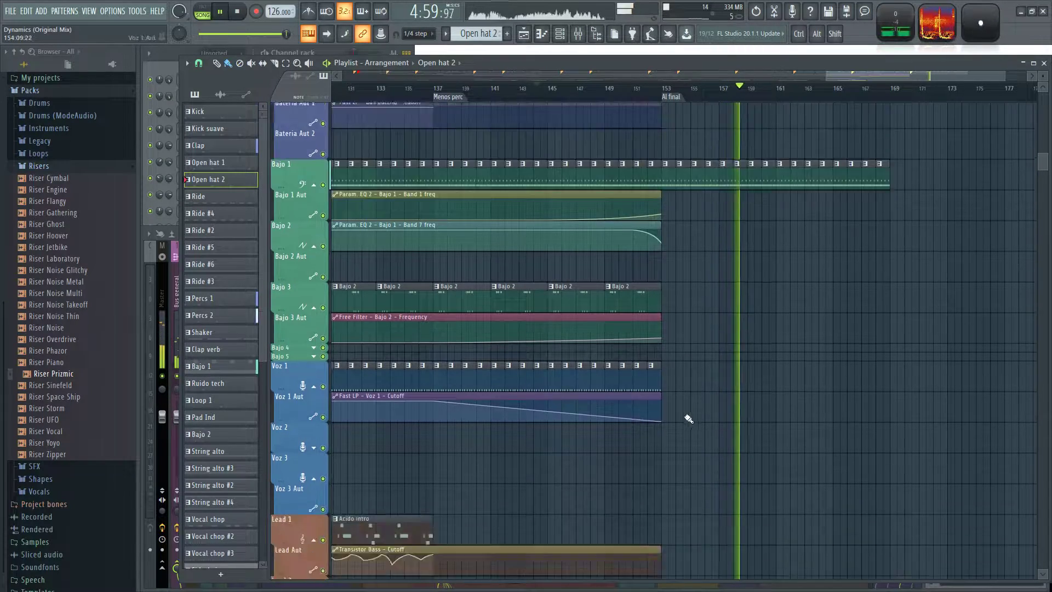
left_click(637, 353)
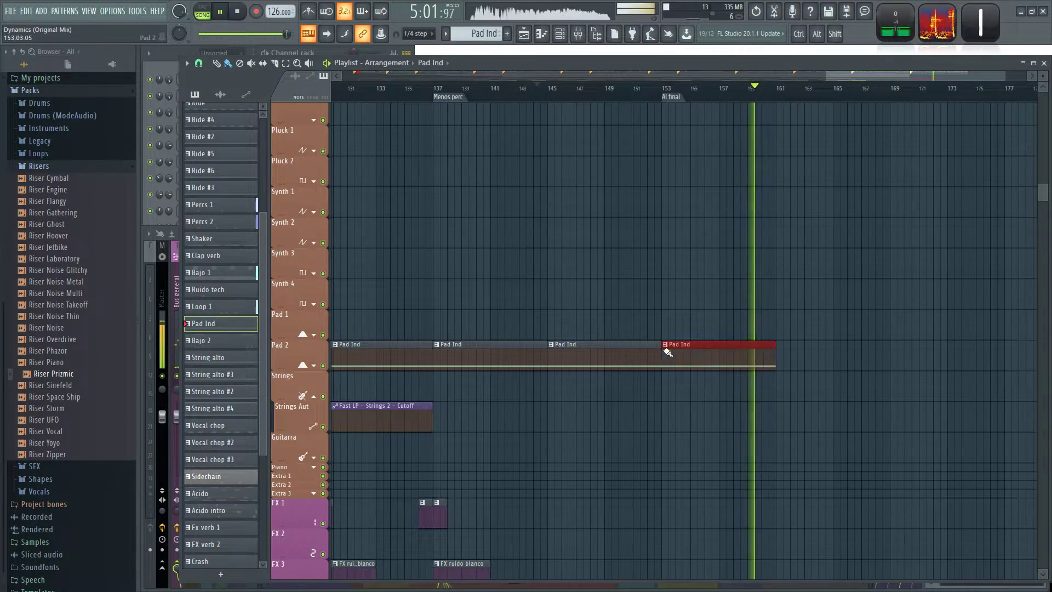
scroll(863, 340, "up", 20)
scroll(872, 441, "down", 17)
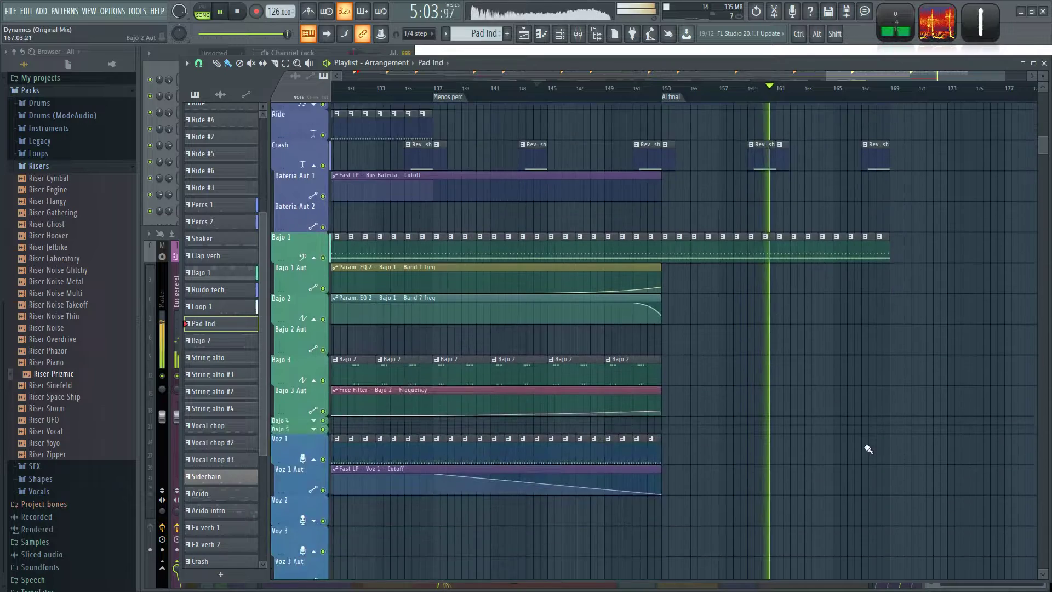
scroll(761, 414, "down", 6)
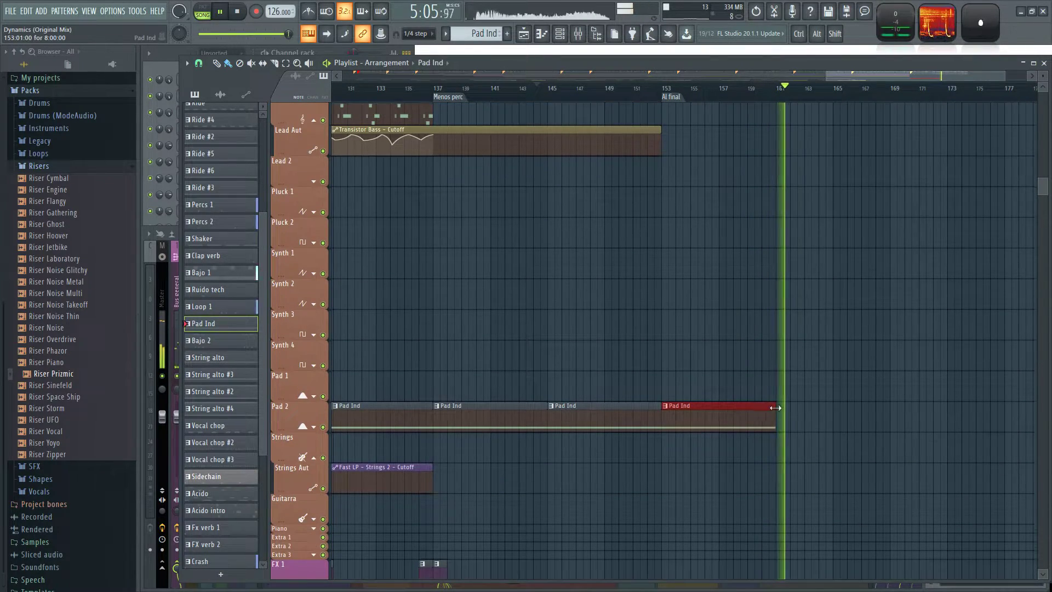
scroll(878, 331, "down", 3)
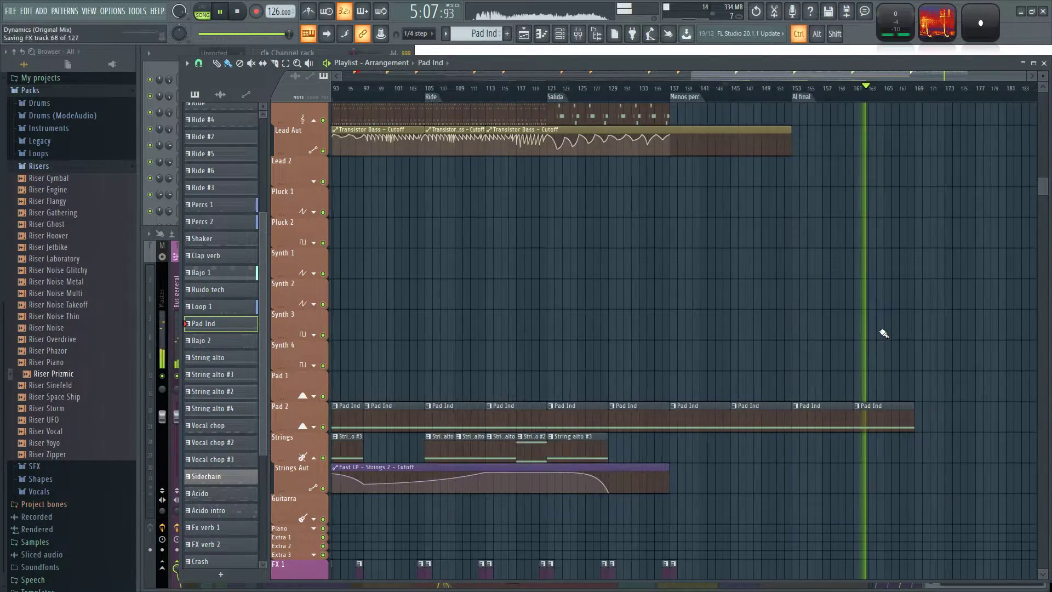
Place an FX verb 2 clip on the FX 1 track at bar 168, just before the section ends.
scroll(897, 321, "down", 12)
scroll(897, 322, "up", 3)
scroll(694, 264, "up", 6)
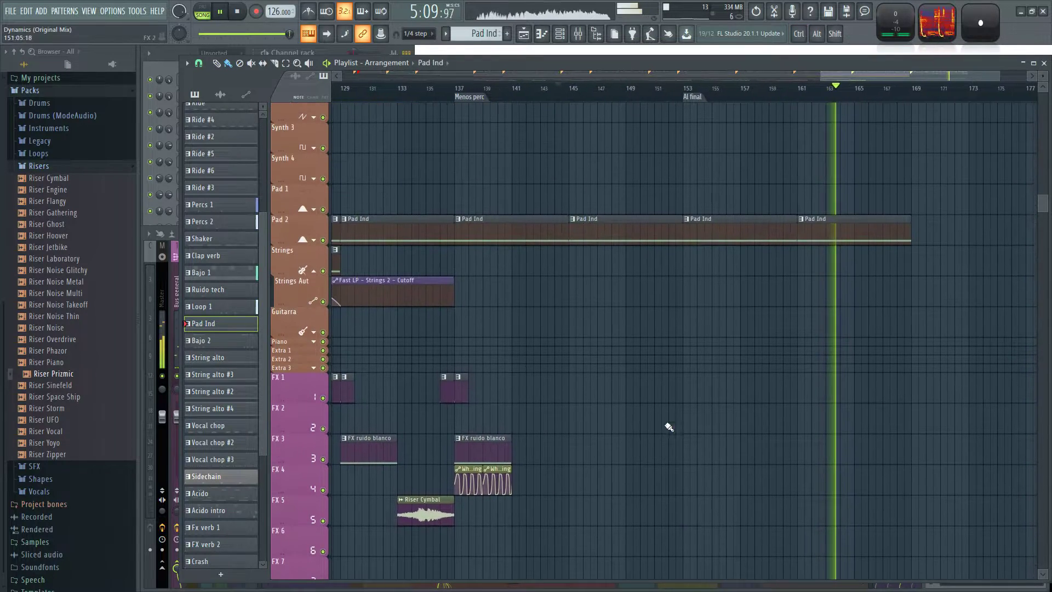
left_click(447, 387)
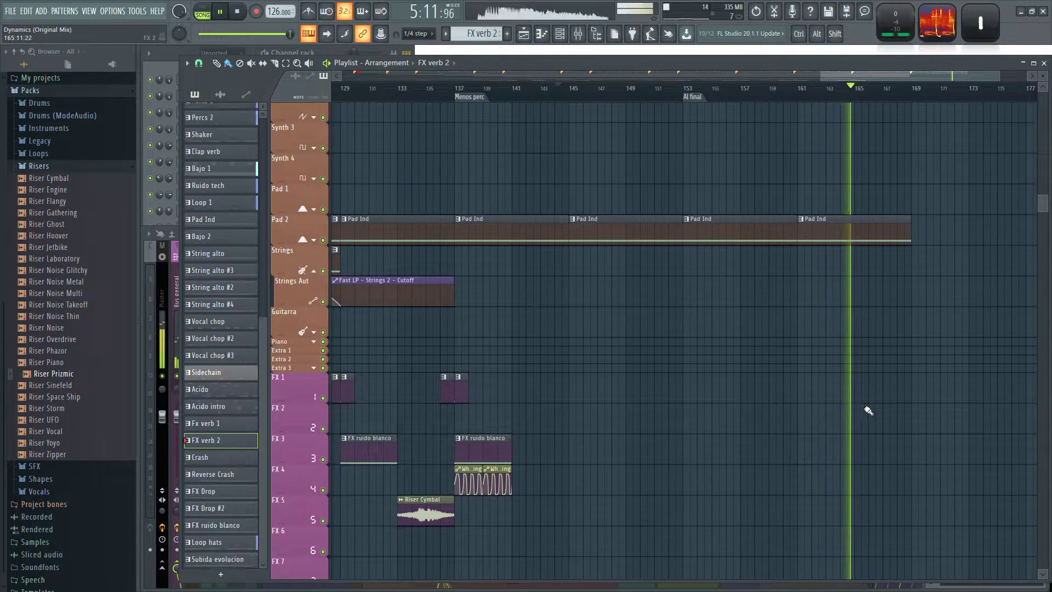
left_click(903, 385)
Lengthen the last Sidechain clip at bar 168 to bar 173 and listen to the ending.
left_click_drag(975, 229, 773, 490)
scroll(773, 490, "up", 15)
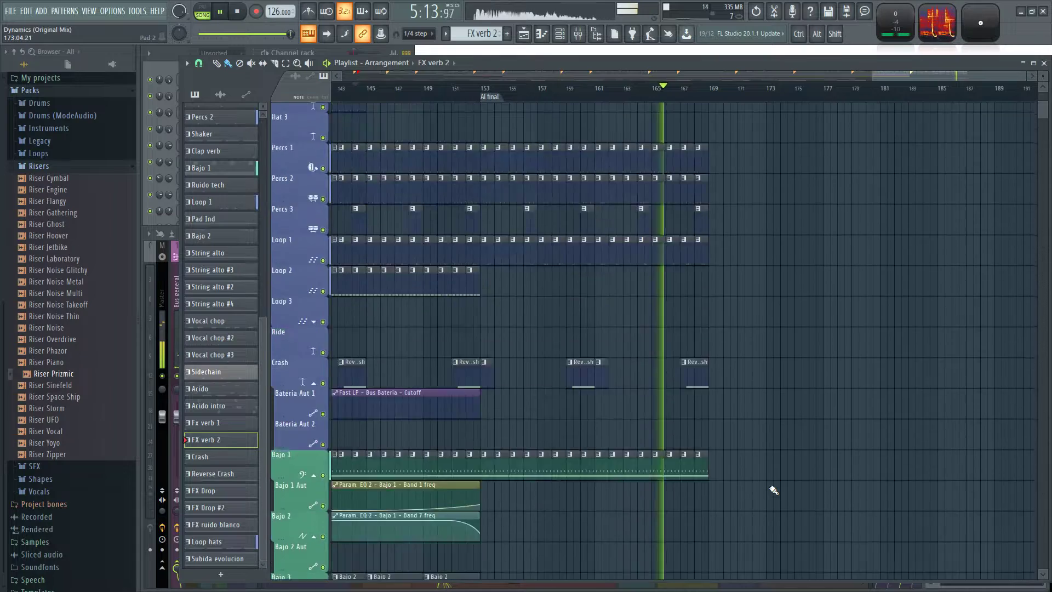
scroll(787, 236, "up", 2)
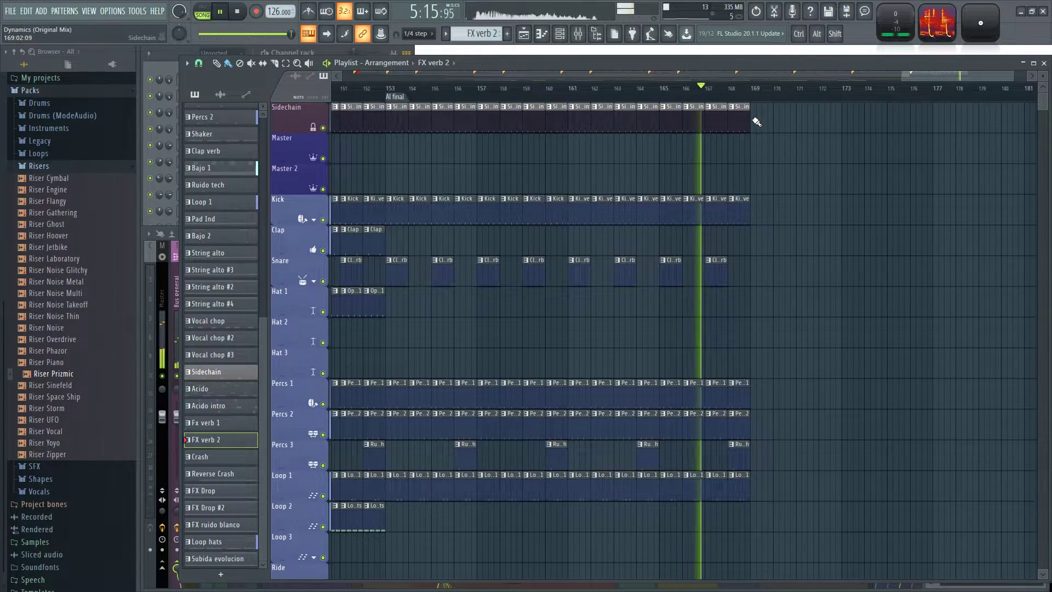
left_click_drag(750, 118, 845, 136)
scroll(837, 195, "up", 3)
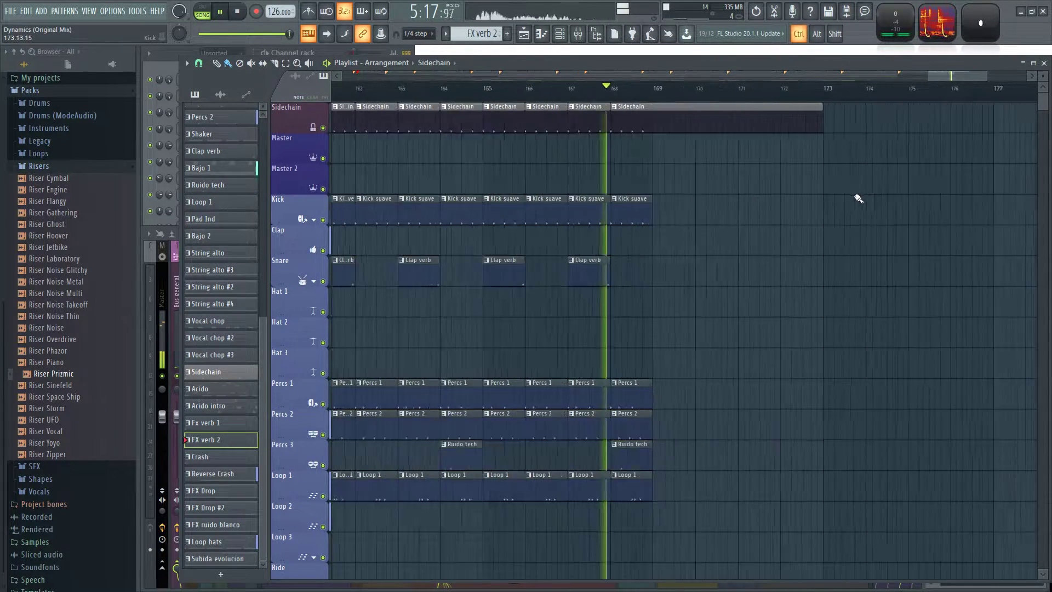
scroll(672, 192, "up", 2)
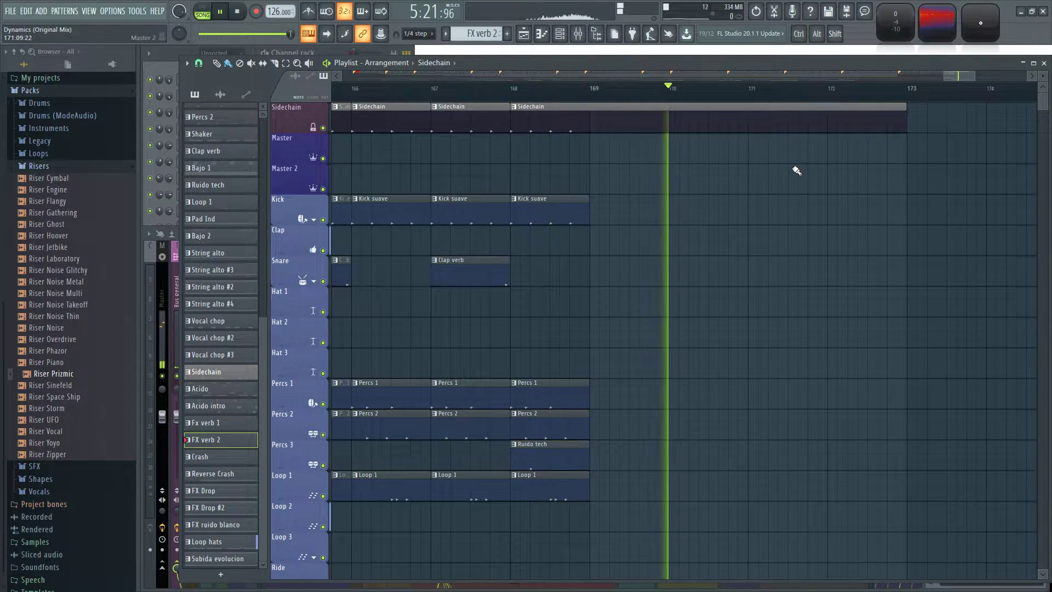
scroll(760, 170, "down", 6)
scroll(808, 170, "up", 4)
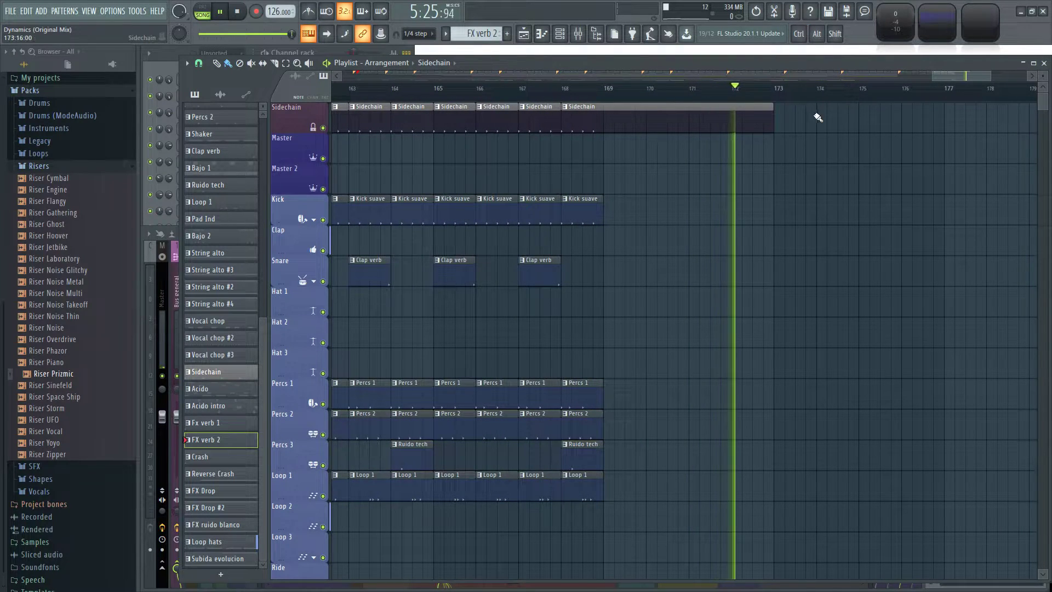
Stop playback and add a marker named Fin at bar 173, where the last Sidechain clip ends.
key("space")
left_click(784, 107)
key("shift")
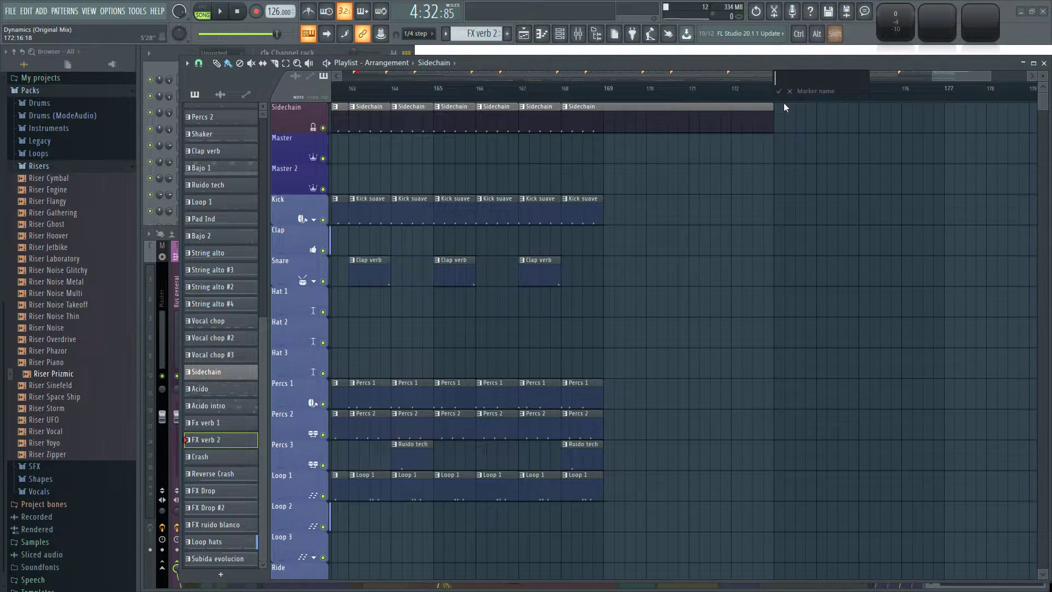
type("Fin")
key("Return")
Add a second marker named Fin at bar 169, where the drum and percussion clips end.
right_click(608, 102)
type("Finç")
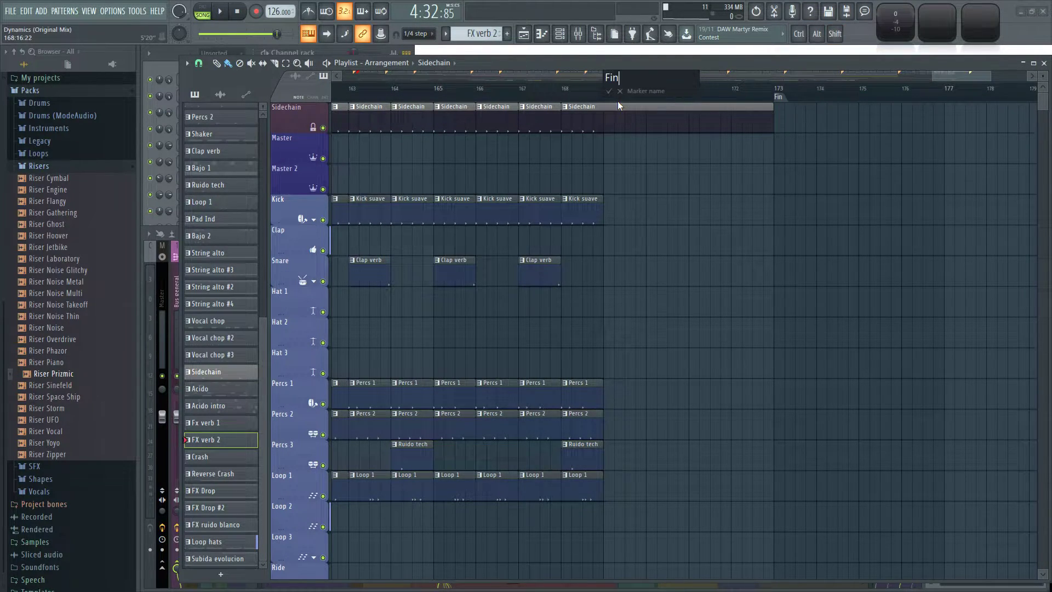
key("Return")
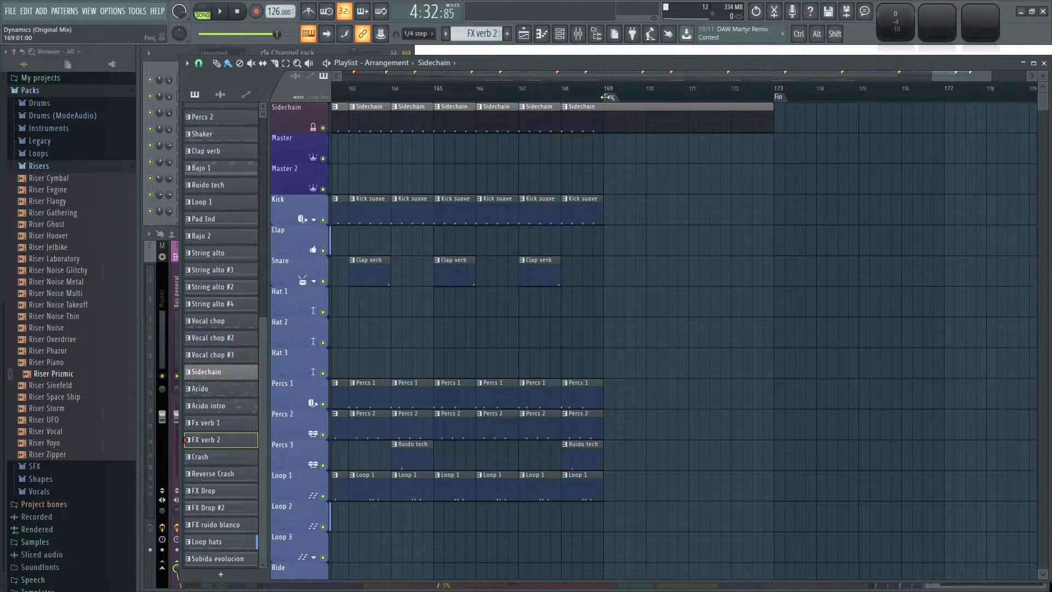
right_click(609, 97)
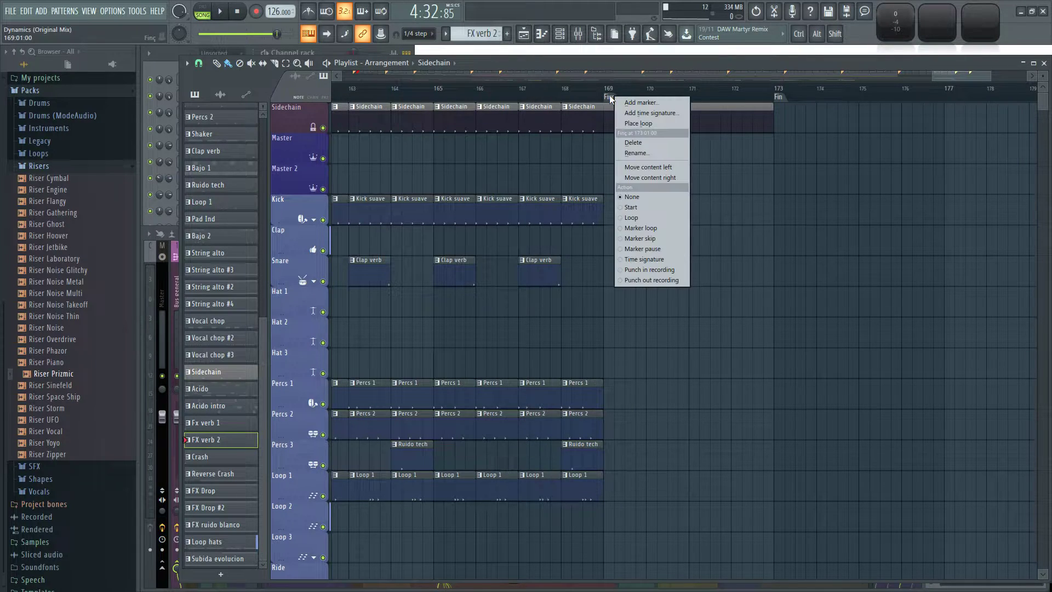
left_click(642, 150)
type("Fin")
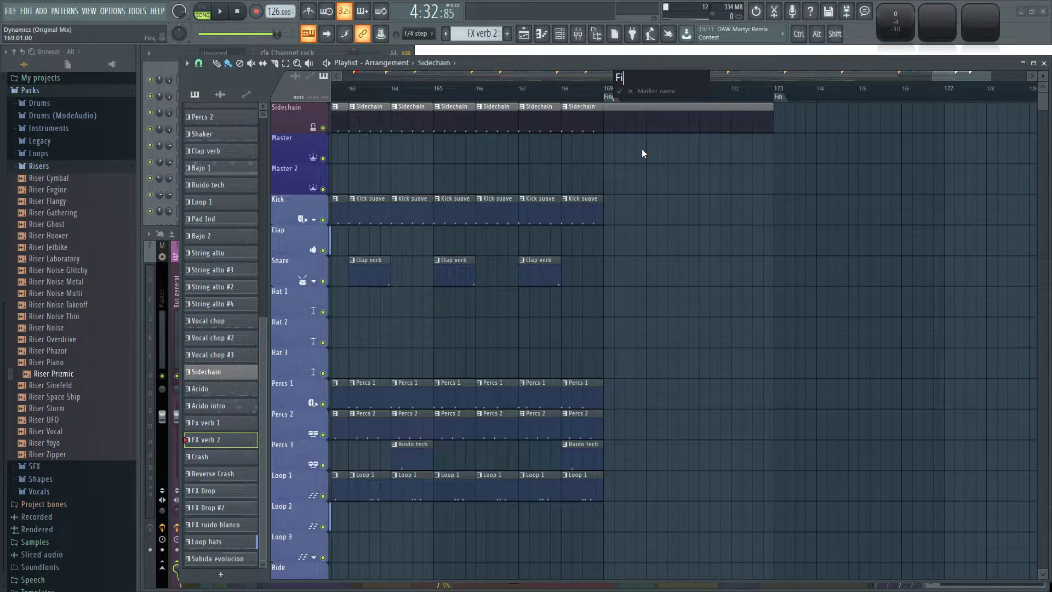
key("Return")
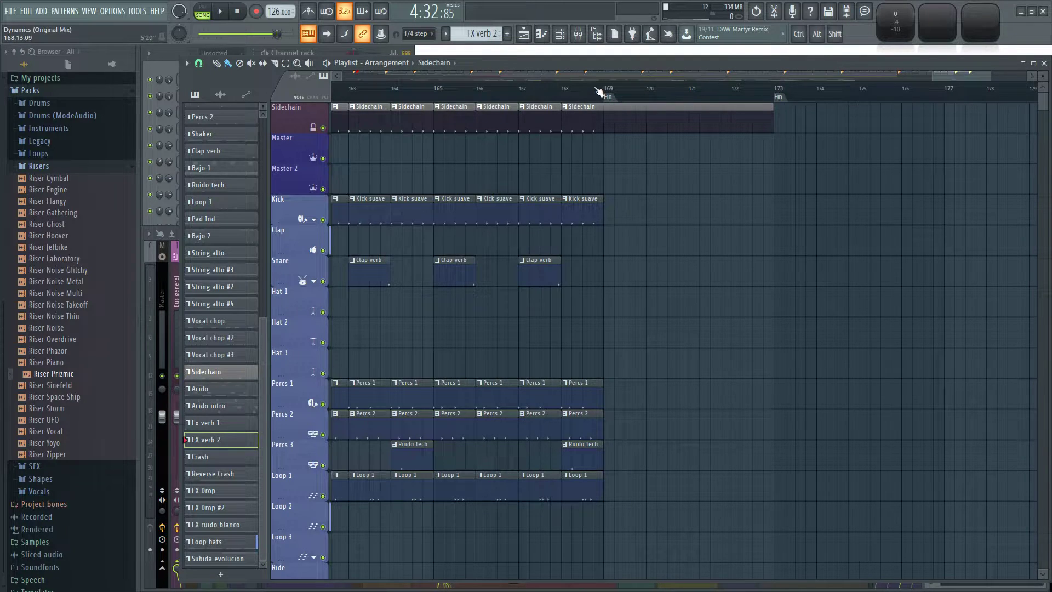
Play the ending from bar 165 through the Fin marker at bar 173, then stop playback.
scroll(699, 202, "left", 2)
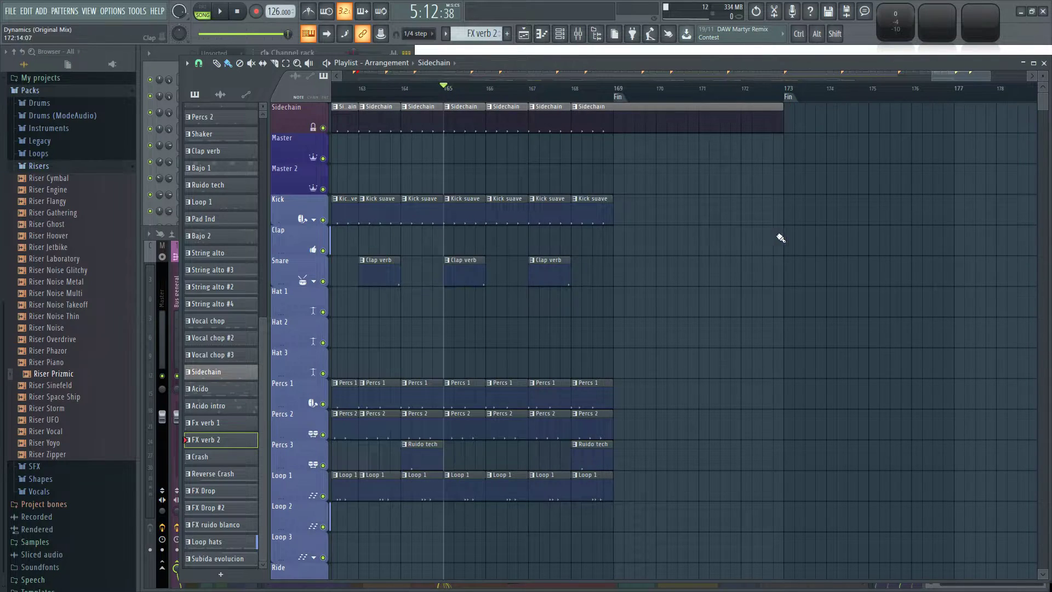
key("space")
scroll(775, 241, "down", 8)
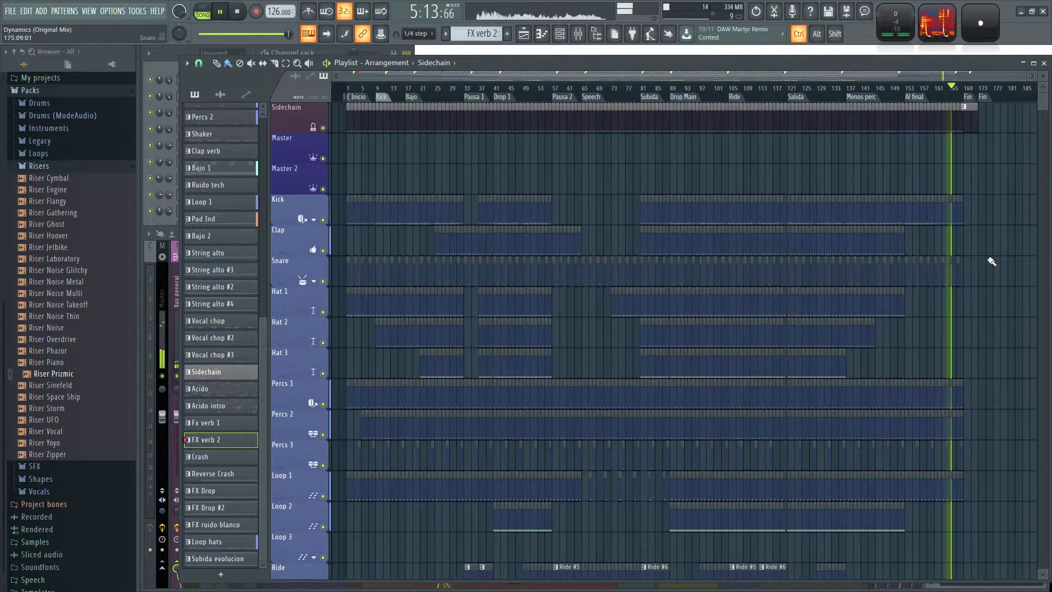
scroll(821, 290, "up", 8)
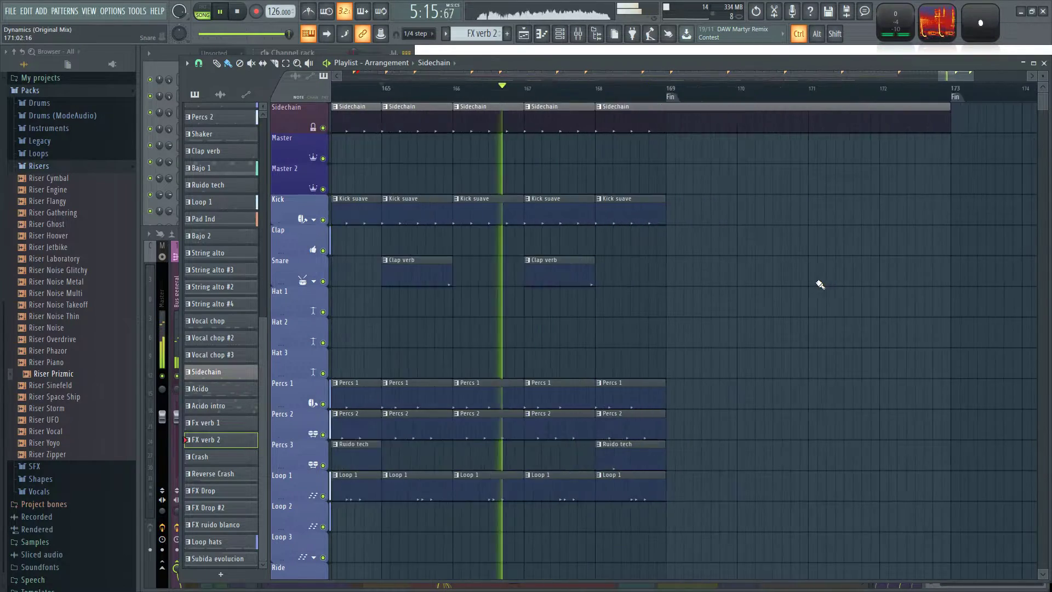
left_click_drag(743, 290, 656, 306)
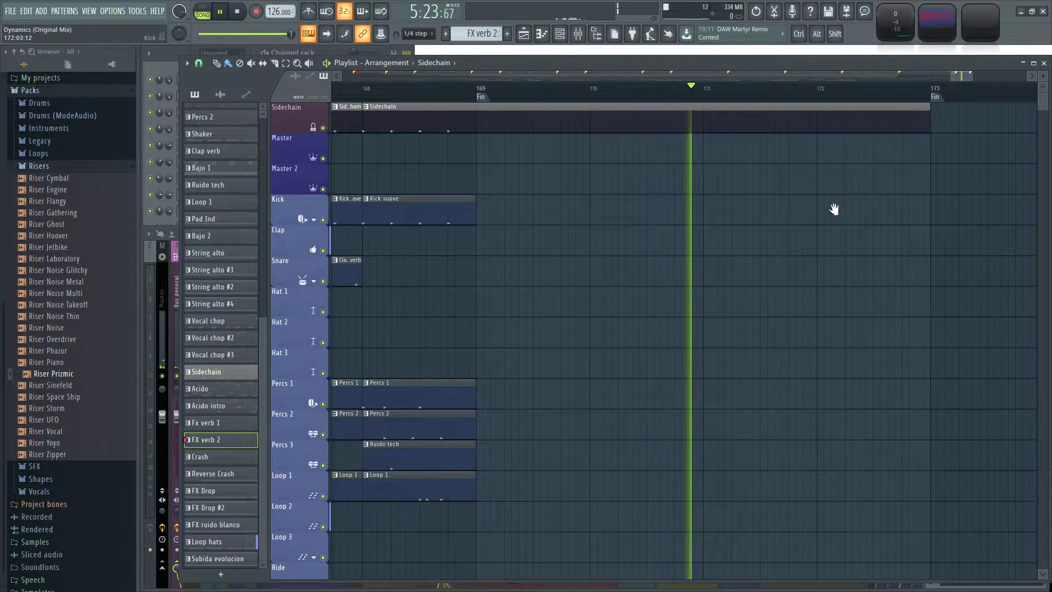
left_click_drag(838, 212, 751, 319)
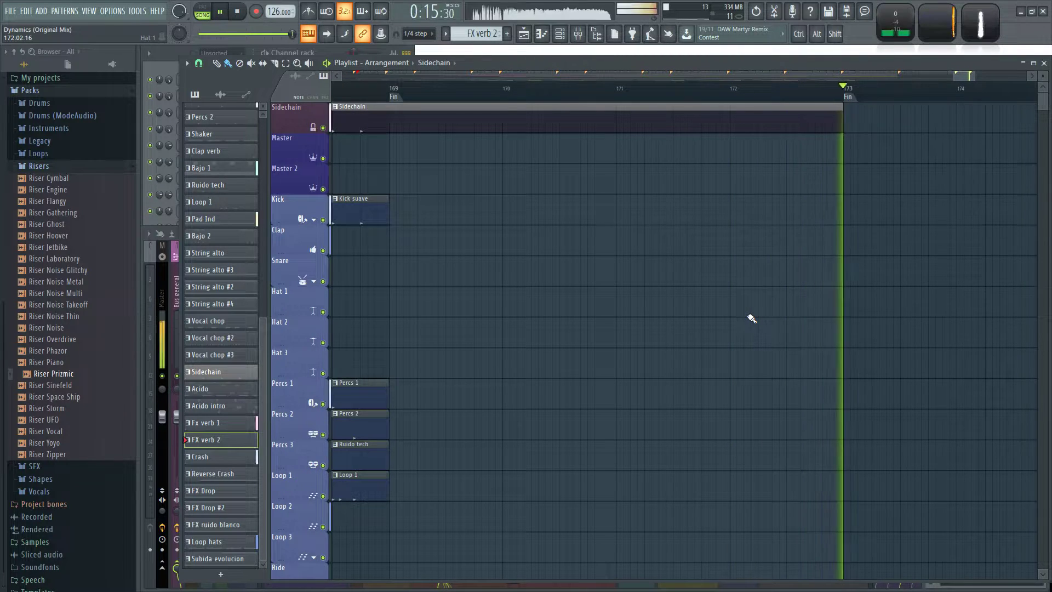
scroll(746, 311, "down", 10)
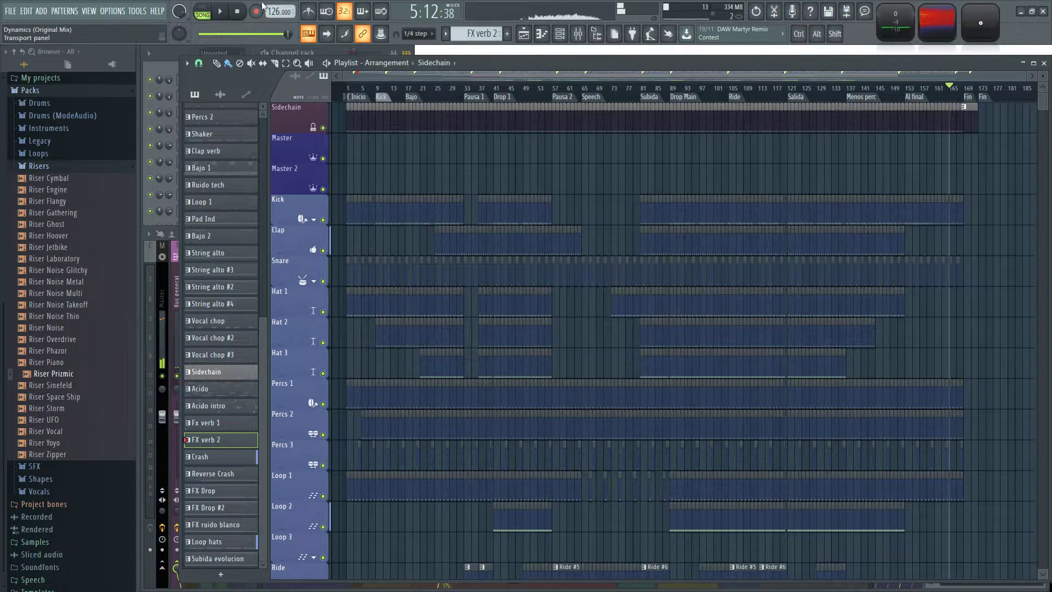
left_click(240, 13)
Review the whole arrangement, from the drum tracks through the bass, vocal and lead tracks with their automation.
scroll(395, 170, "up", 5)
scroll(394, 169, "down", 7)
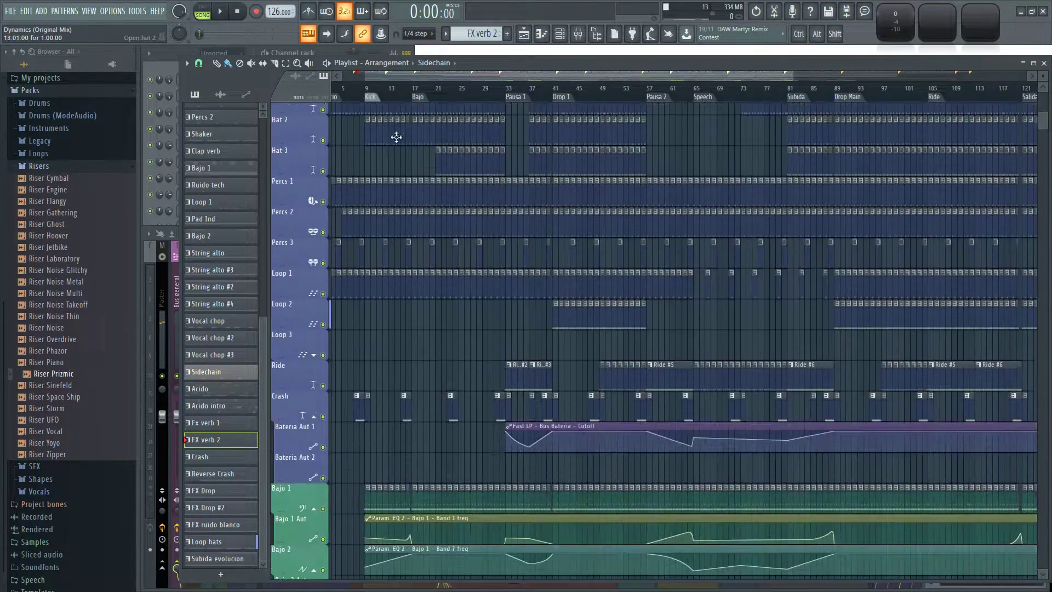
scroll(725, 196, "down", 2)
scroll(498, 190, "up", 4)
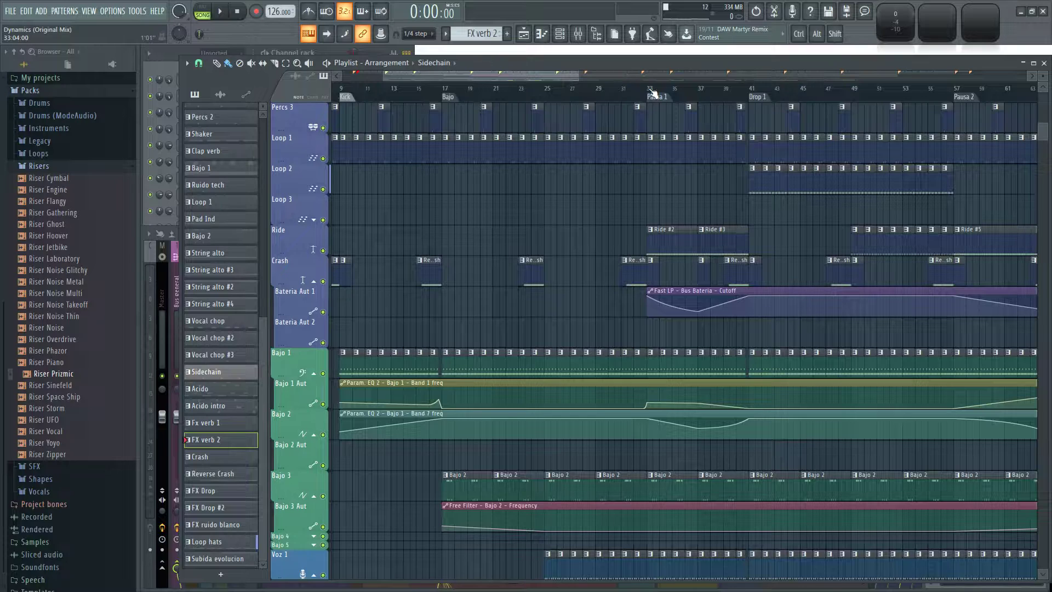
scroll(589, 192, "down", 5)
scroll(476, 180, "down", 5)
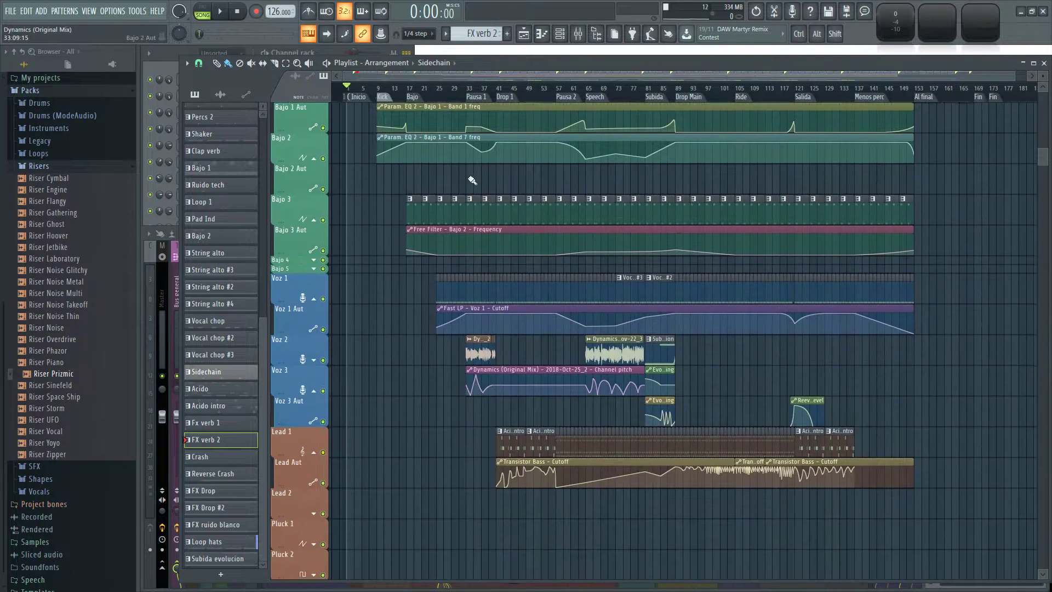
scroll(420, 310, "up", 4)
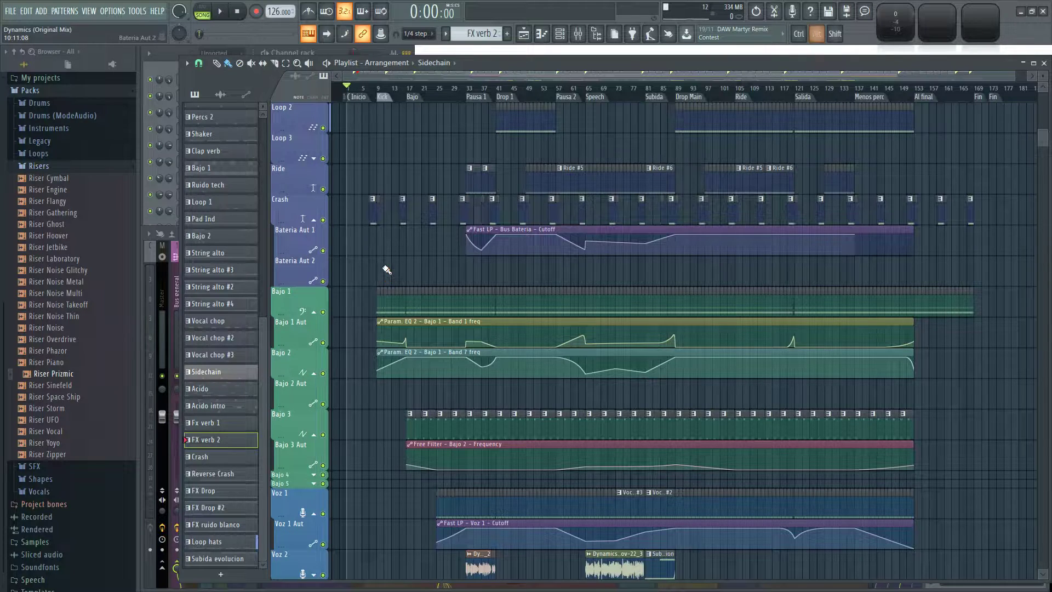
key("alt+Tab")
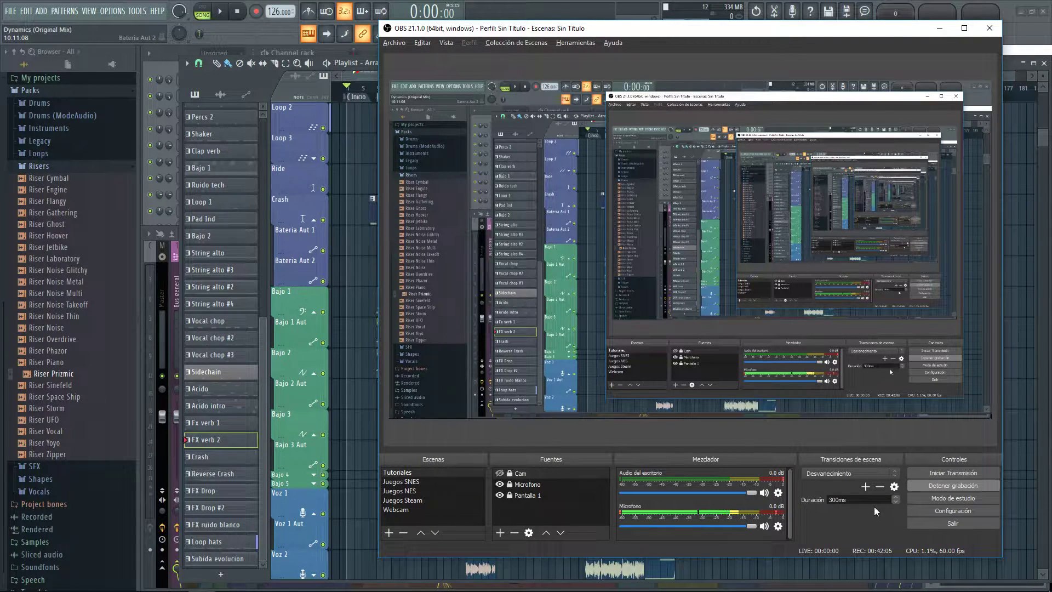
key("alt+Tab")
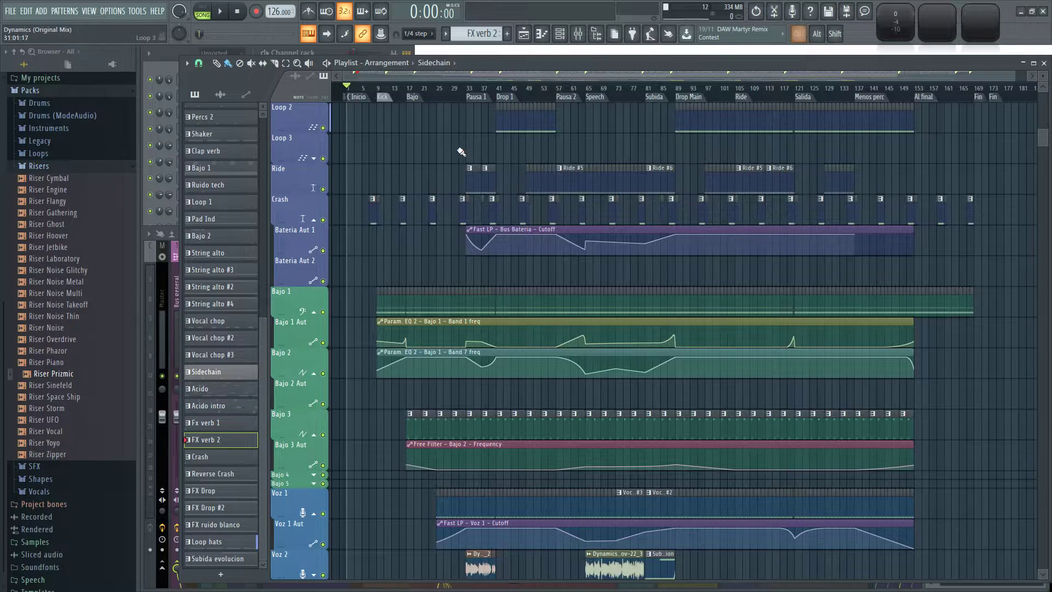
Play the arrangement from the Kick marker and from the Pausa 1 marker.
scroll(397, 97, "up", 4)
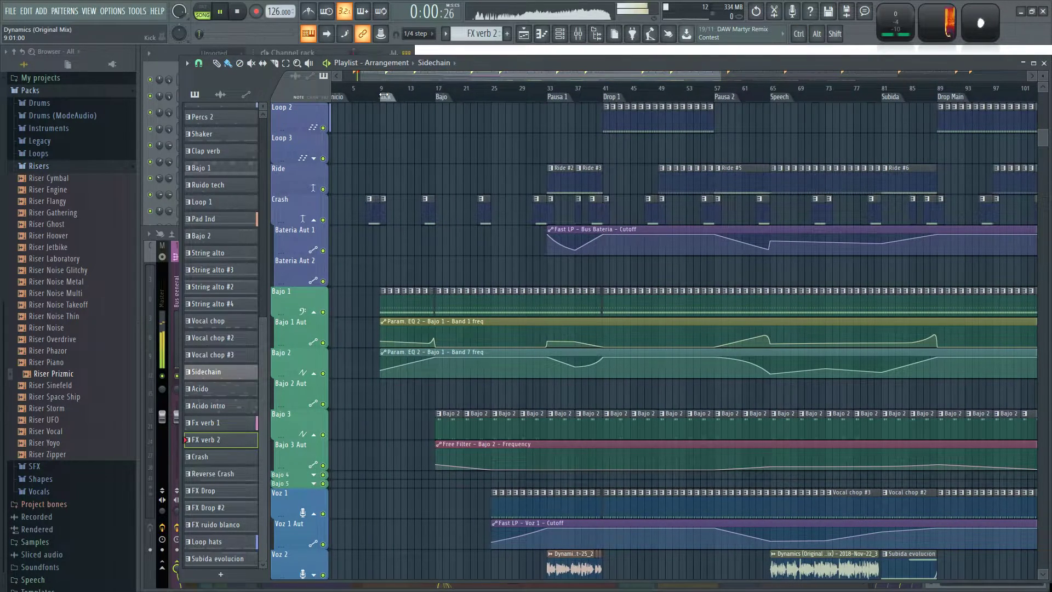
left_click(386, 95)
left_click(554, 96)
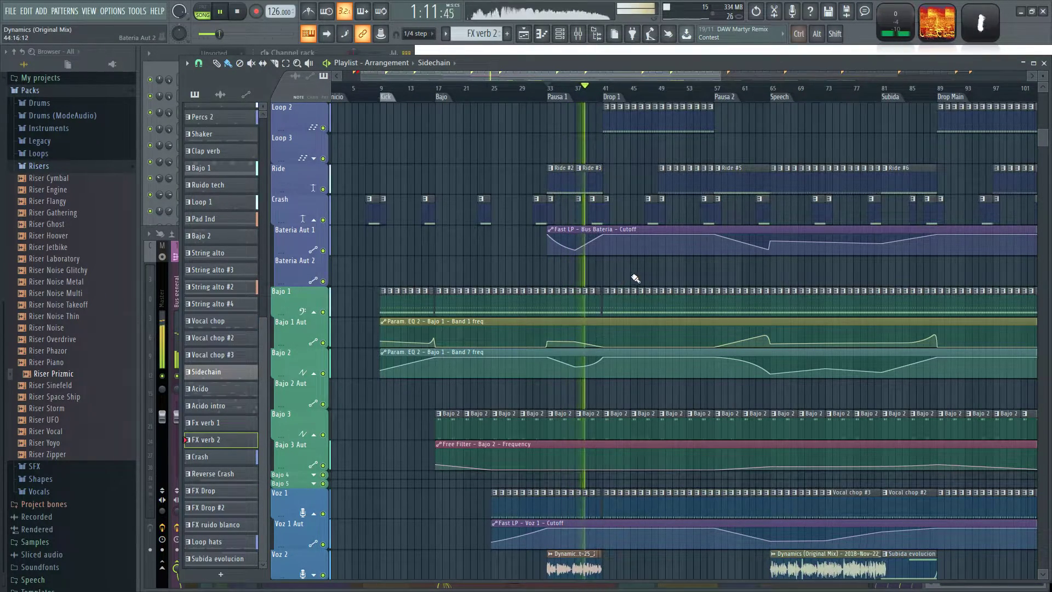
Collapse the empty Bateria Aut 2 and Bajo 2 Aut tracks.
scroll(637, 279, "down", 3, "ctrl")
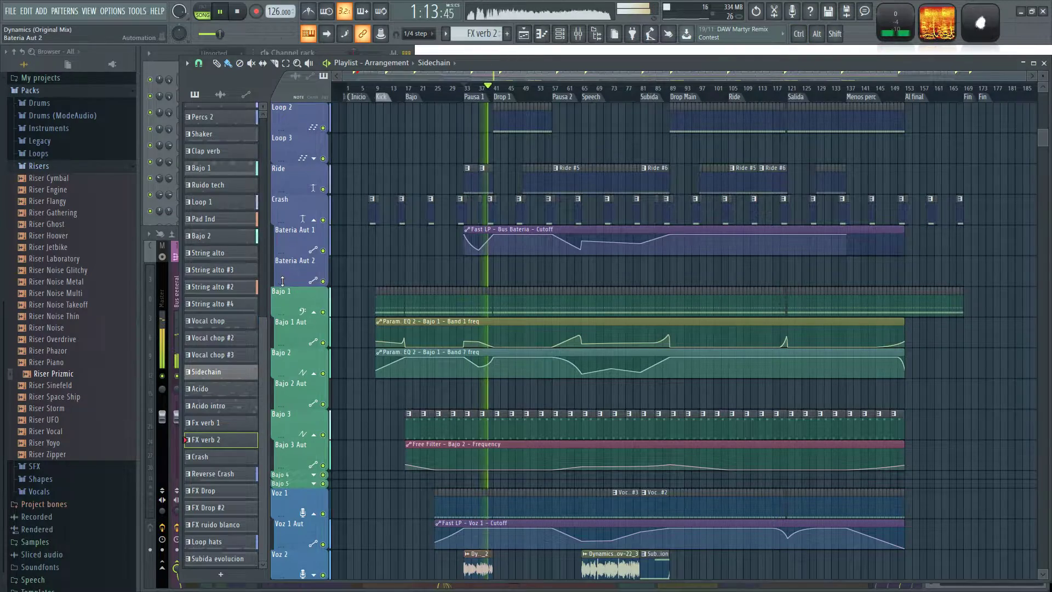
left_click_drag(282, 280, 291, 261)
scroll(499, 267, "up", 5, "ctrl")
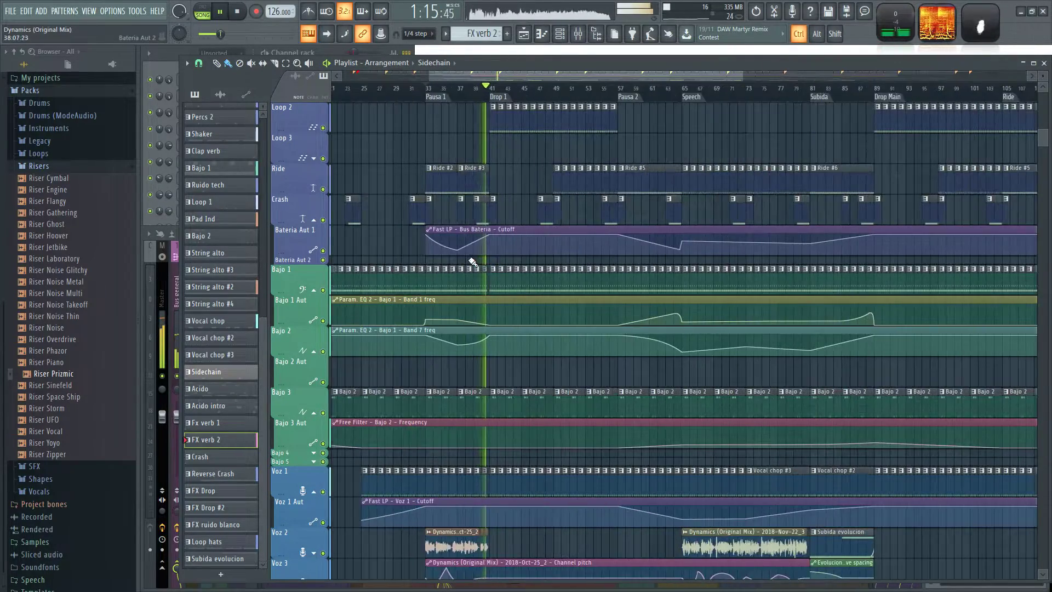
scroll(521, 265, "down", 3, "ctrl")
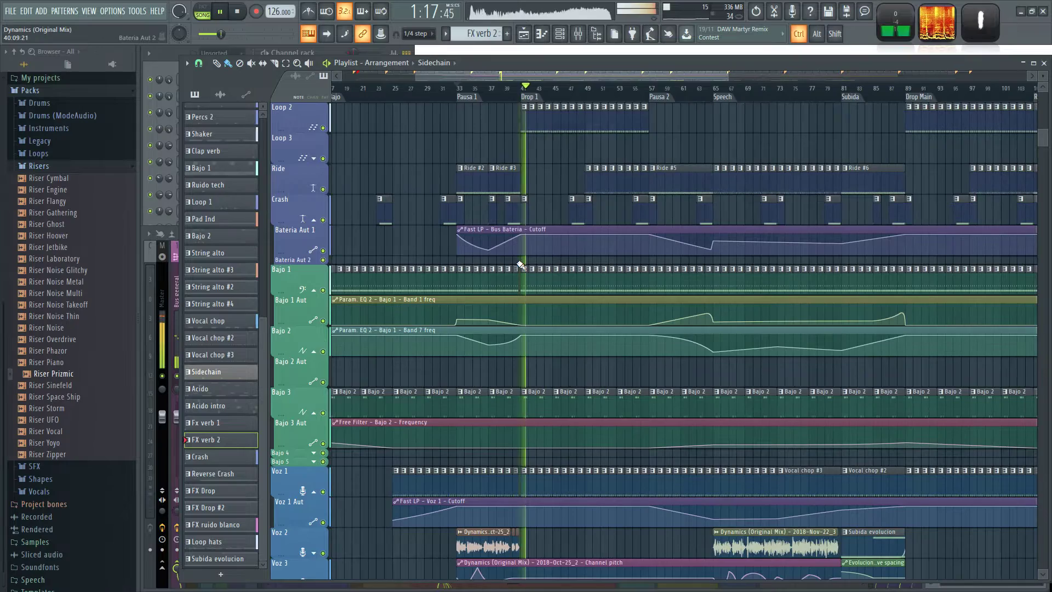
scroll(521, 266, "down", 2, "ctrl")
scroll(521, 265, "down", 4)
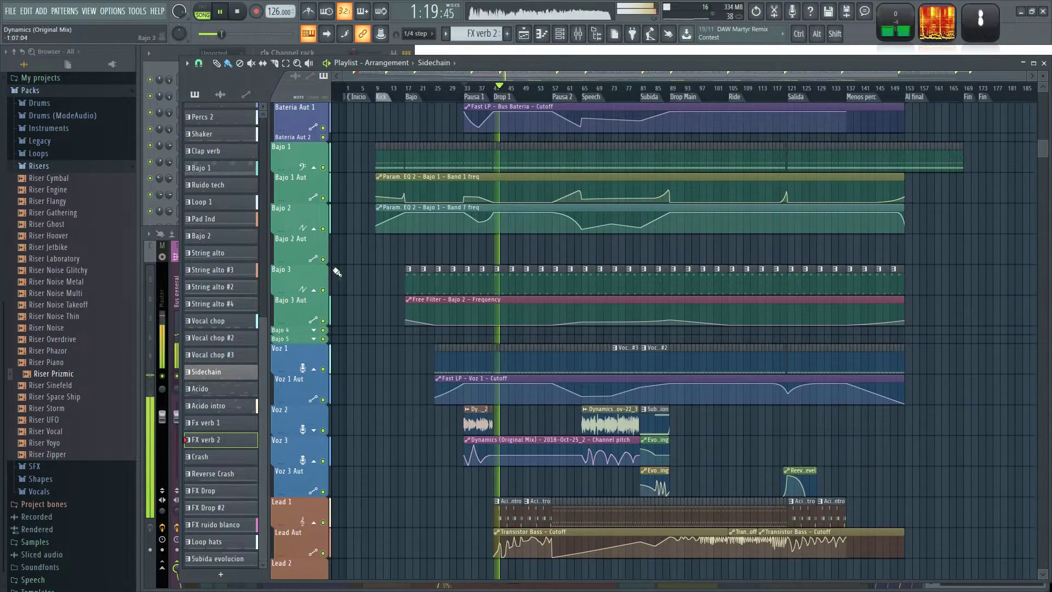
scroll(372, 314, "up", 4)
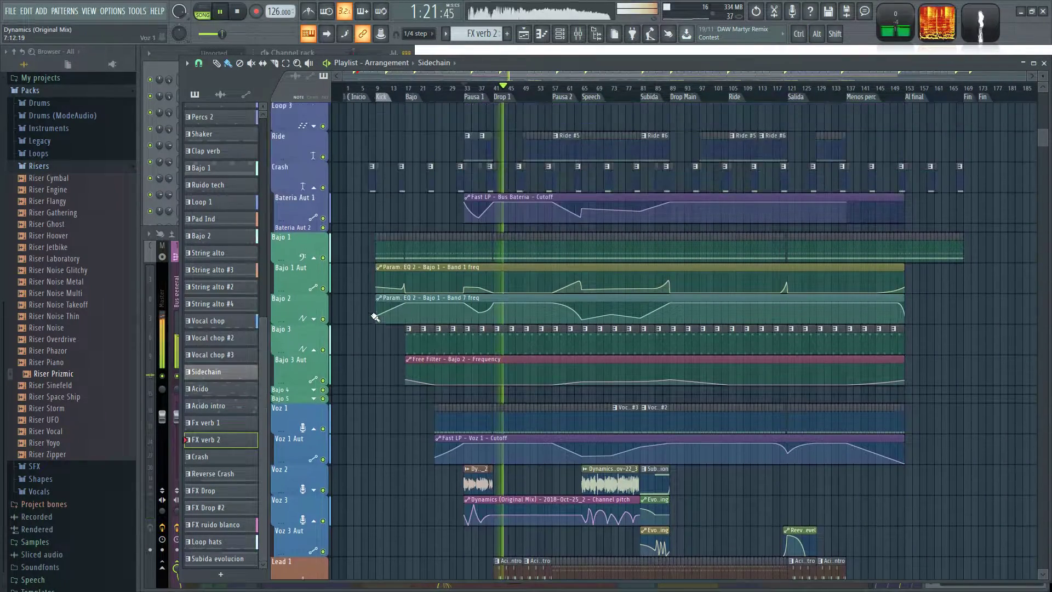
Collapse the empty Pluck 1, Pluck 2 and Synth 1 to Synth 4 tracks to minimum height.
scroll(360, 387, "down", 13)
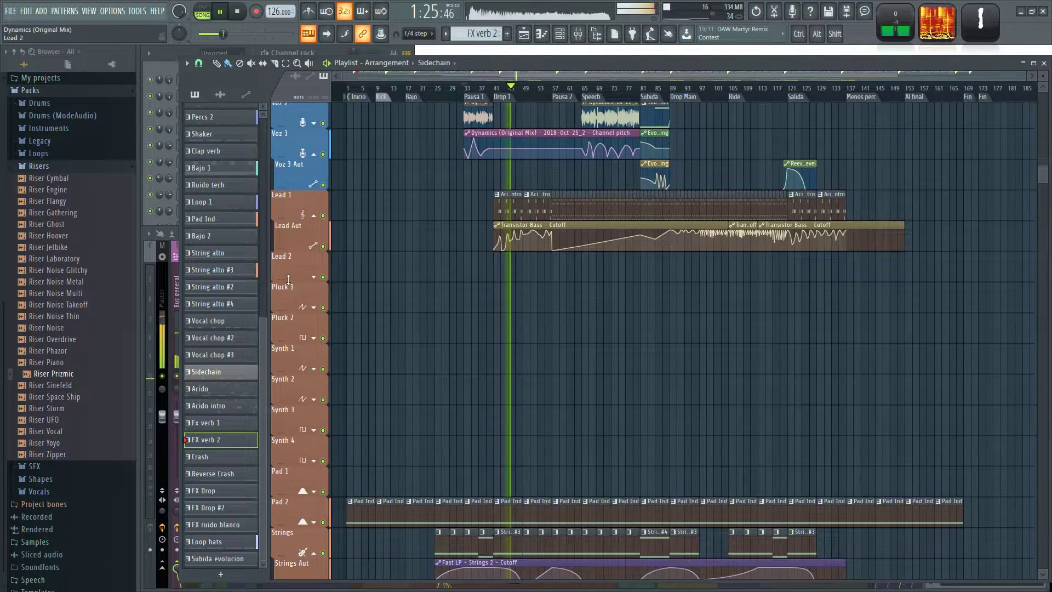
double_click(281, 311)
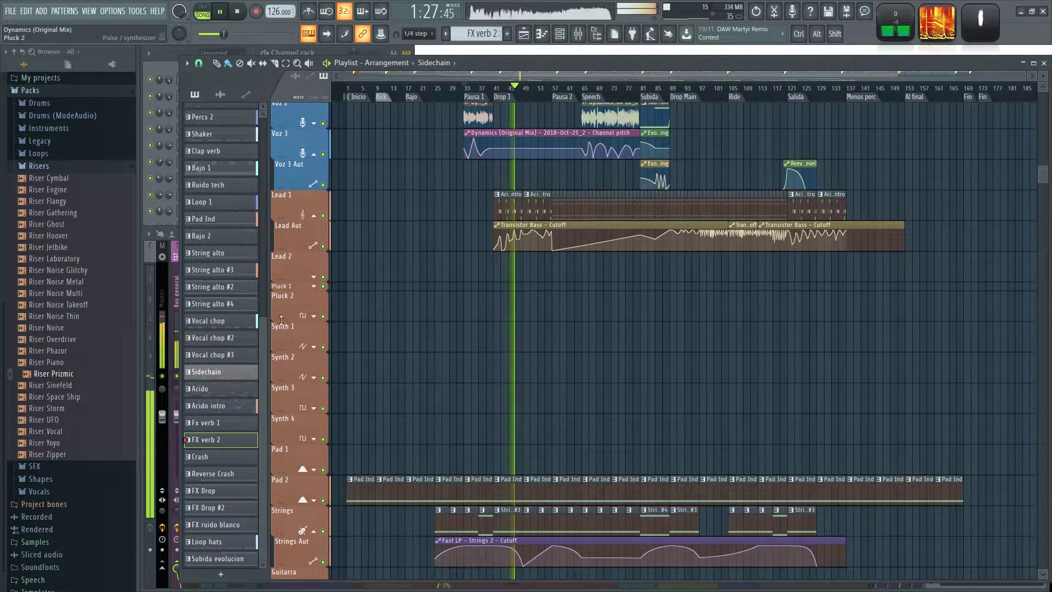
double_click(279, 320)
double_click(281, 324)
double_click(281, 335)
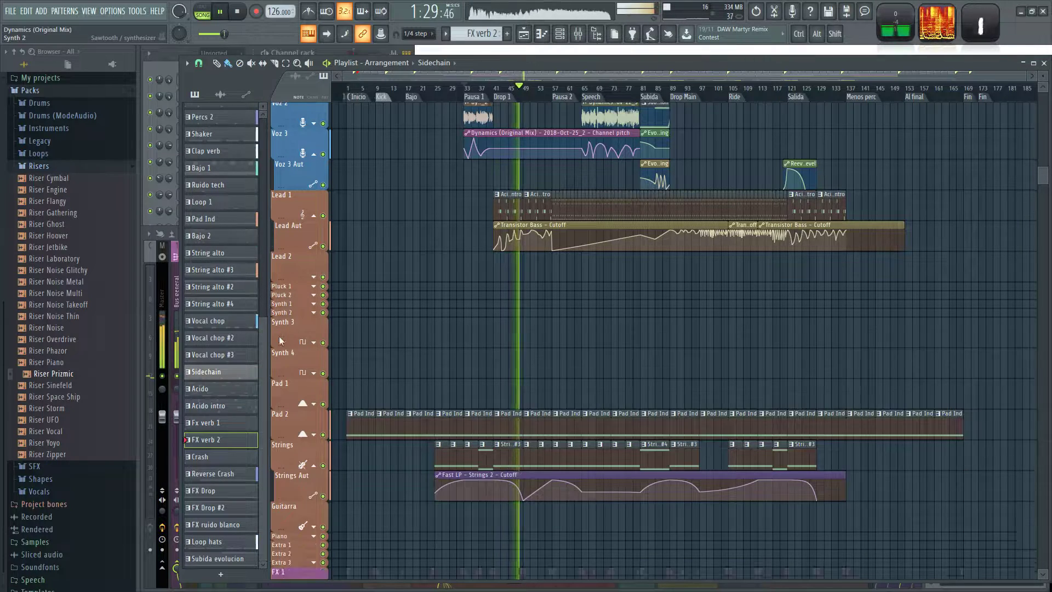
double_click(281, 341)
double_click(280, 352)
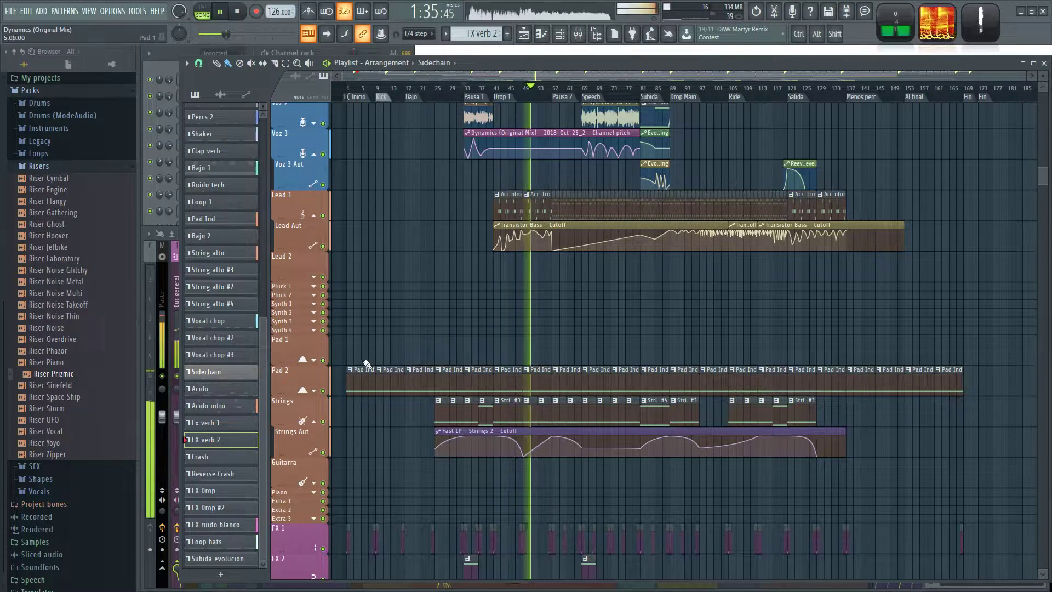
Cut all Pad Ind clips from the Pad 2 track and paste them back into the playlist.
left_click(325, 381, "ctrl")
key("Delete")
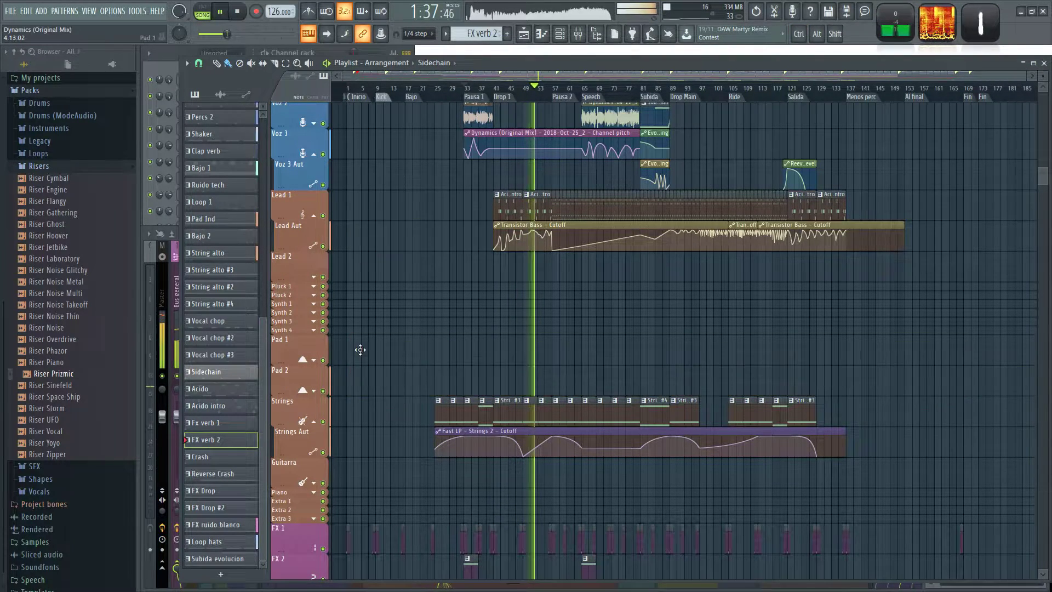
scroll(365, 383, "up", 10)
key("ctrl+v")
scroll(390, 428, "down", 3)
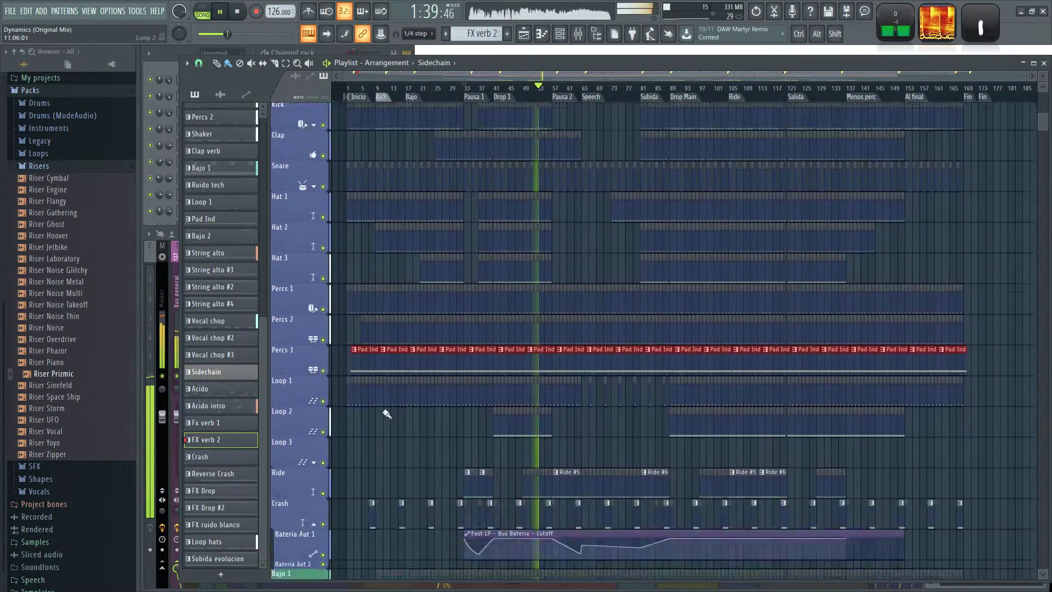
Move the selected Pad Ind clips down to the Pad 1 track so that they start at bar 5.
left_click_drag(361, 176, 385, 502)
scroll(404, 277, "up", 5)
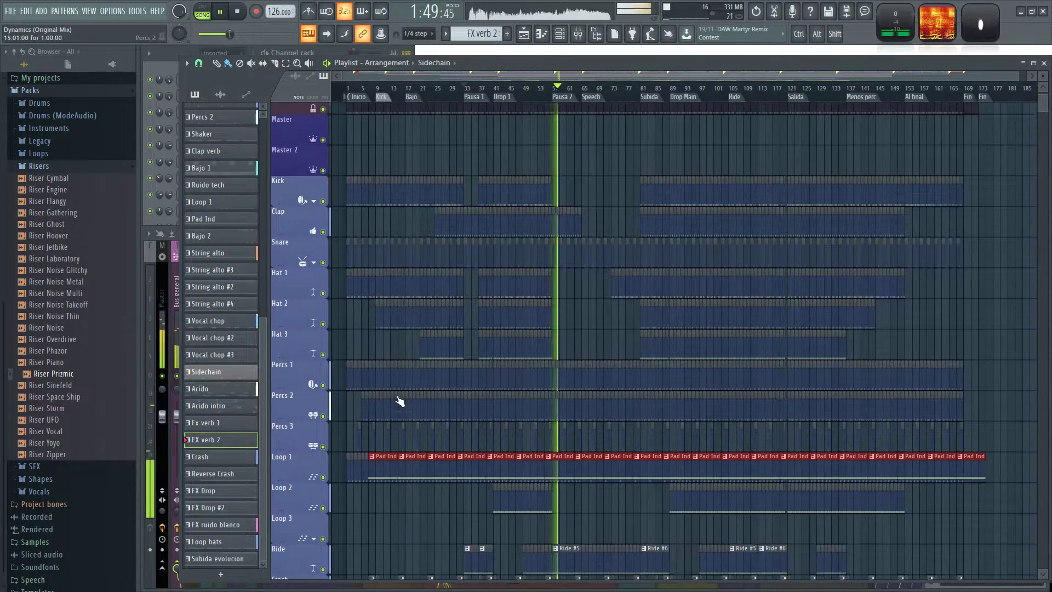
scroll(399, 392, "down", 4)
left_click_drag(393, 242, 368, 472)
scroll(391, 284, "down", 6)
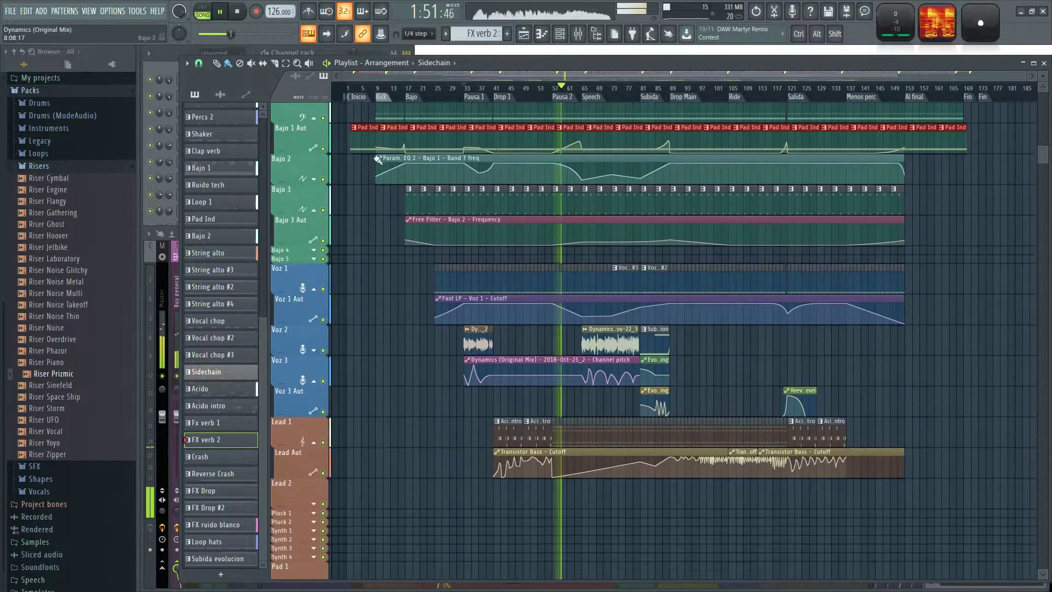
left_click_drag(367, 128, 380, 359)
scroll(383, 383, "down", 6)
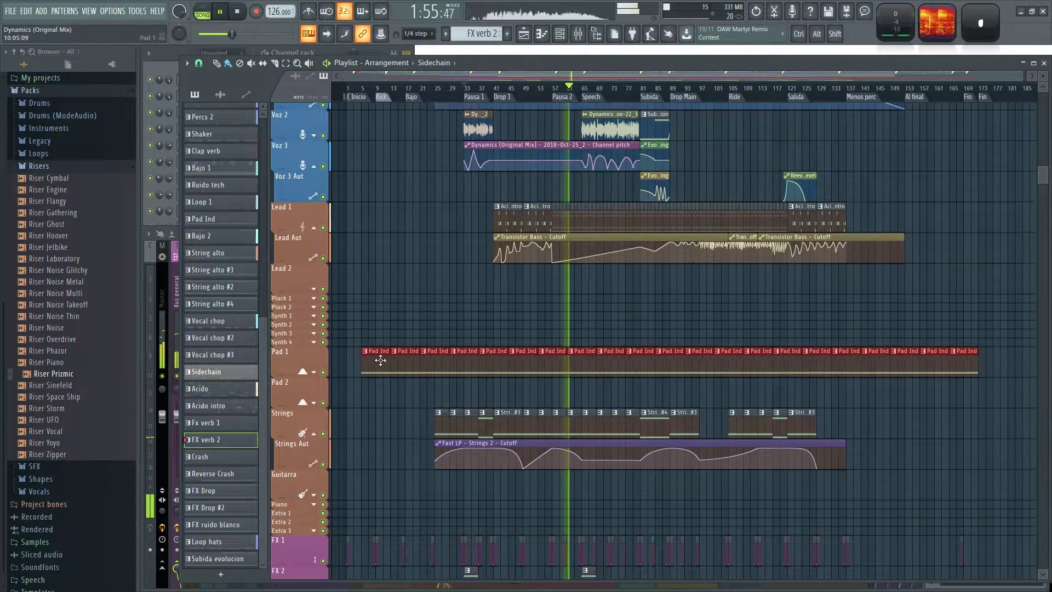
scroll(416, 371, "up", 5)
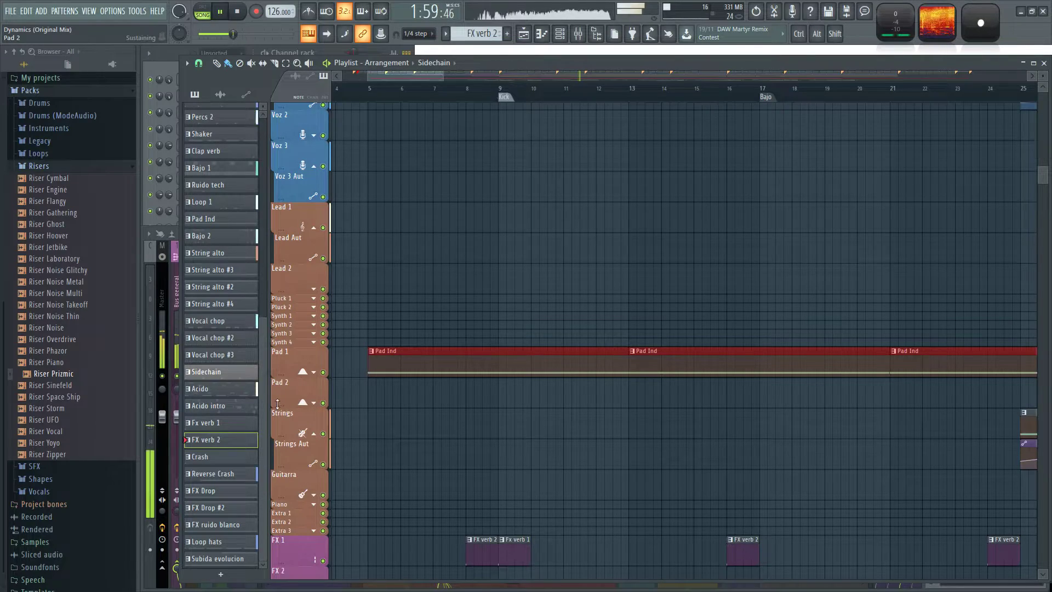
Collapse the empty Pad 2 track and extend the Fast LP - Strings 2 - Cutoff clip to the end of the Pad Ind clips.
left_click_drag(278, 404, 278, 382)
scroll(444, 424, "down", 6)
left_click(756, 488)
scroll(899, 495, "up", 2)
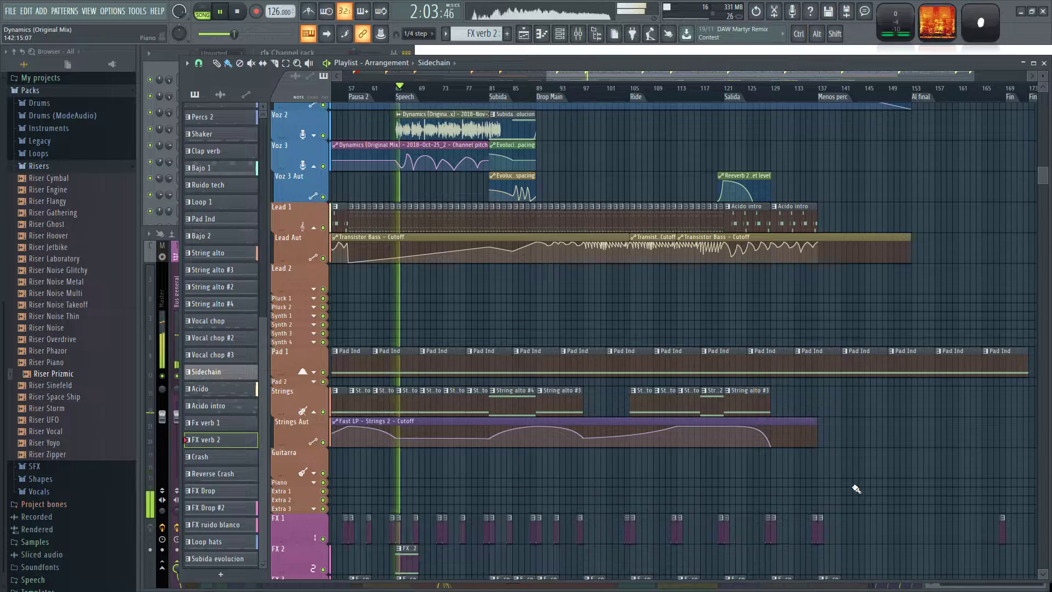
left_click_drag(816, 438, 1028, 471)
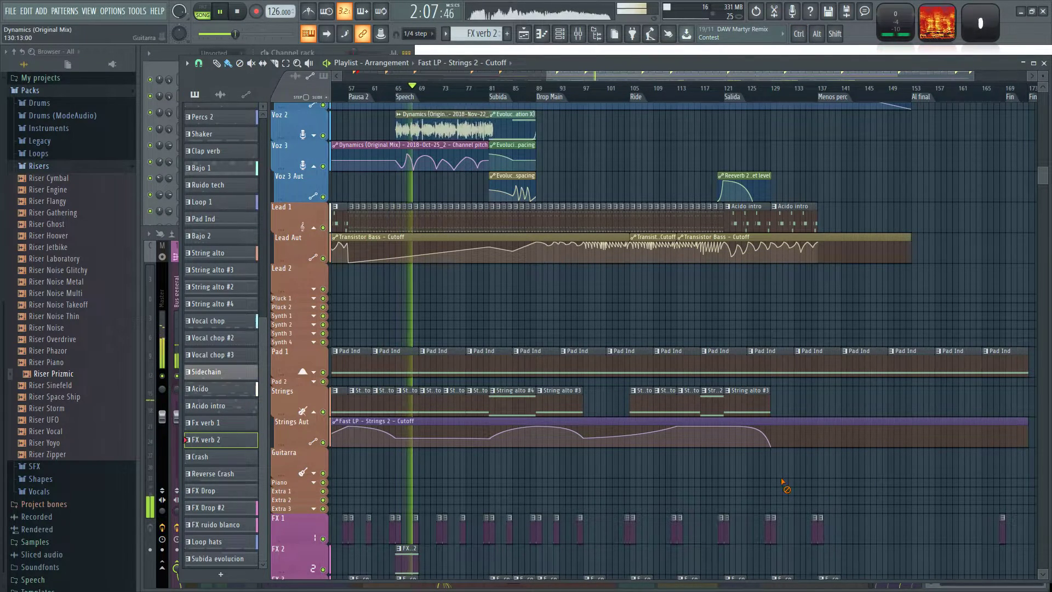
Add four String alto clips from bar 137 to 153 on the Strings track and shape a rising cutoff curve beneath them.
left_click_drag(466, 484, 504, 488)
left_click(442, 402)
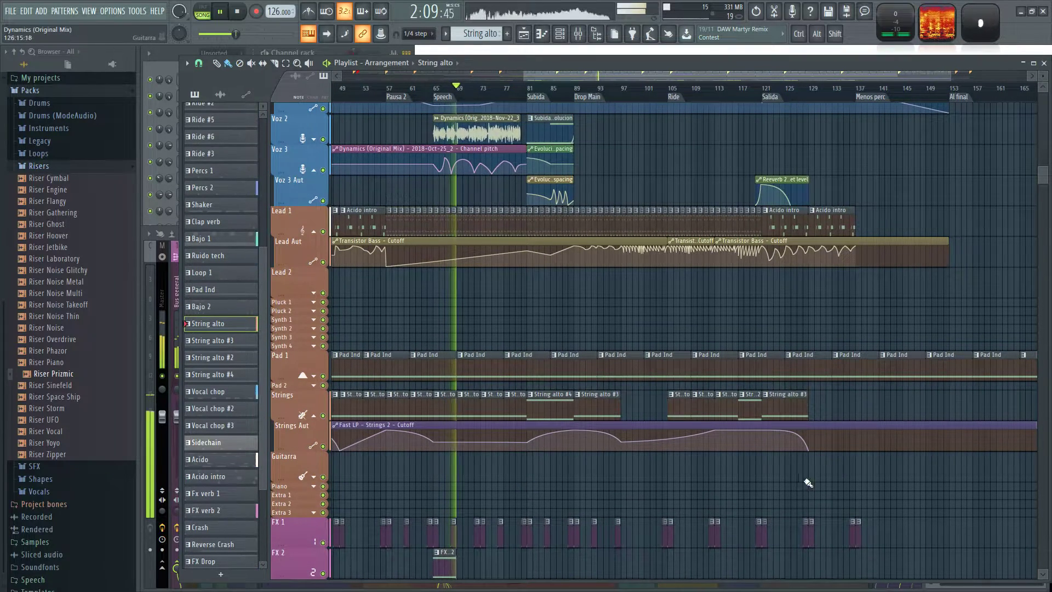
left_click_drag(862, 479, 738, 489)
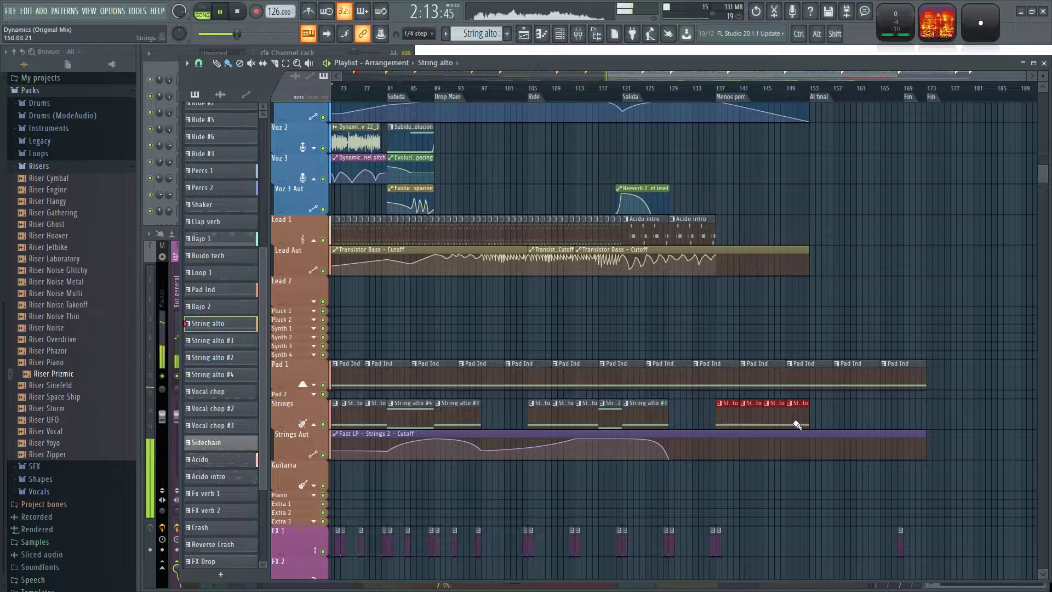
left_click_drag(718, 459, 809, 434)
scroll(804, 489, "down", 3, "ctrl")
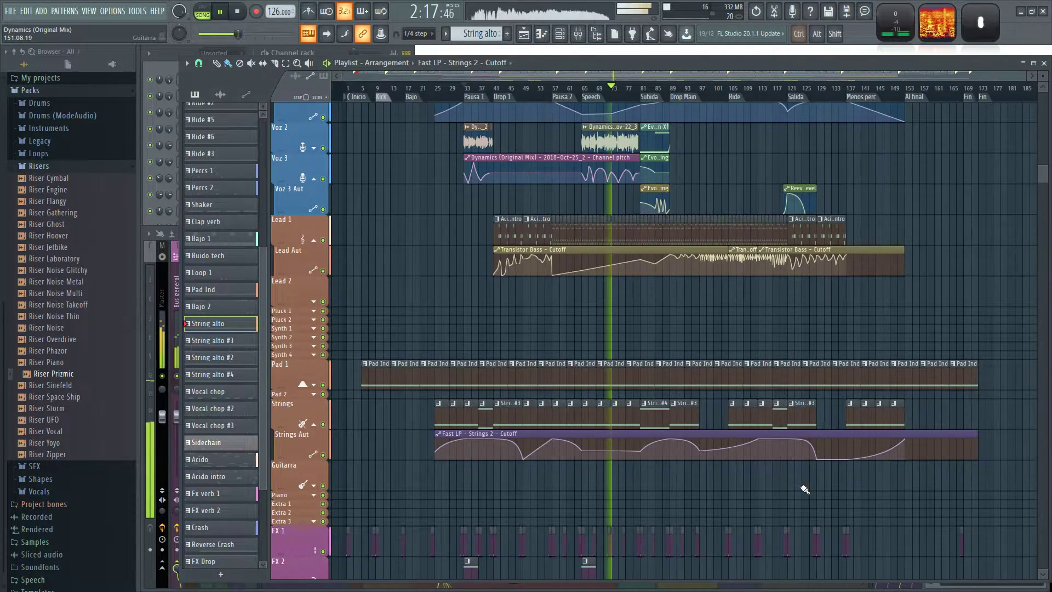
Play the arrangement from the Speech marker at bar 65.
scroll(582, 490, "up", 3, "ctrl")
key("space")
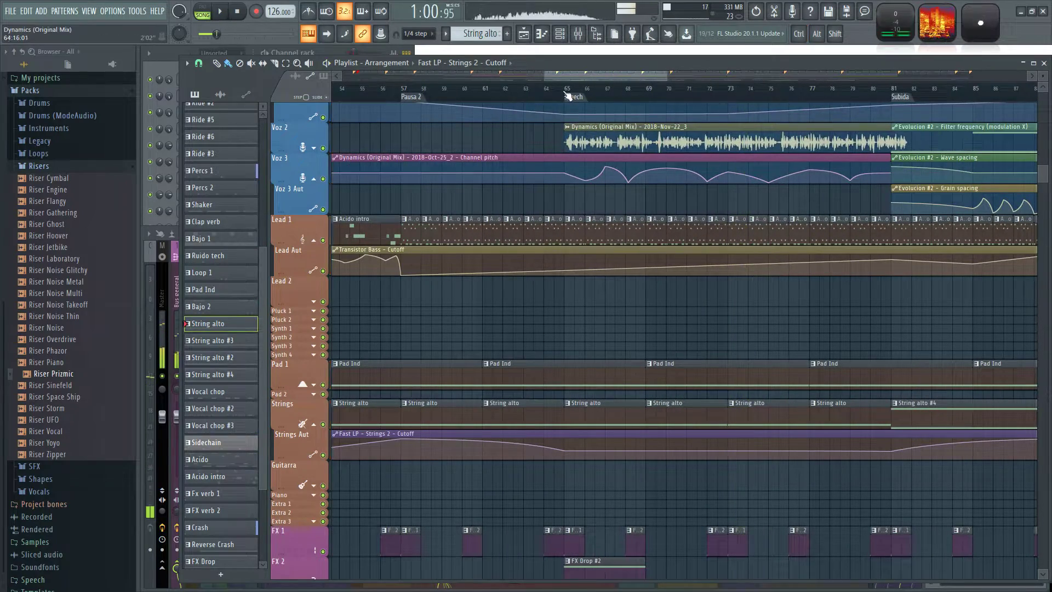
key("space")
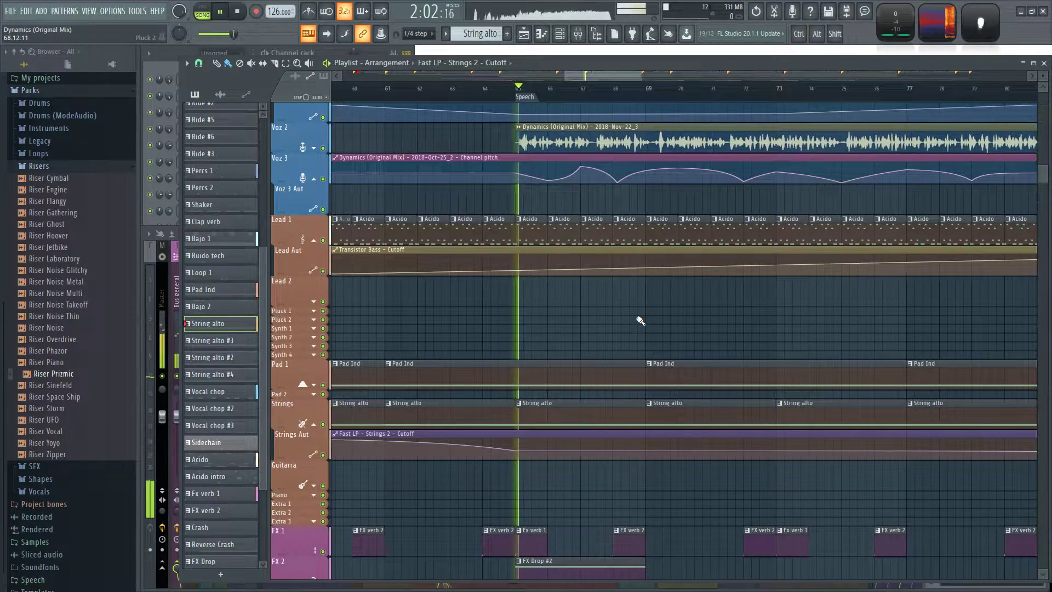
scroll(672, 316, "down", 3)
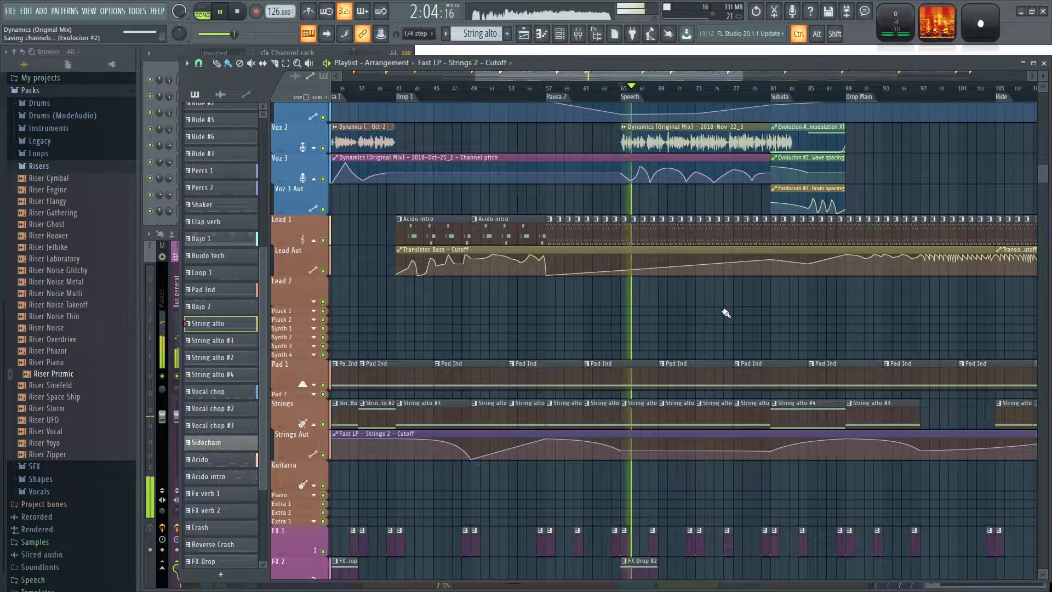
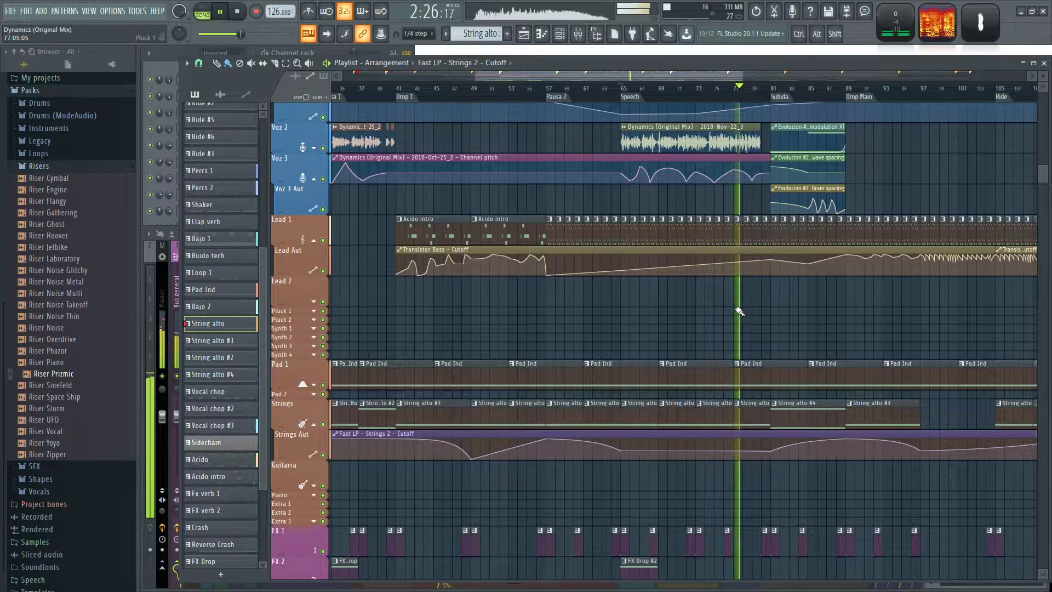
Insert Fruity Stereo Enhancer in slot 2 of the Fx 4 mixer track and set its phase offset to about 4.2 ms right.
scroll(826, 333, "up", 4)
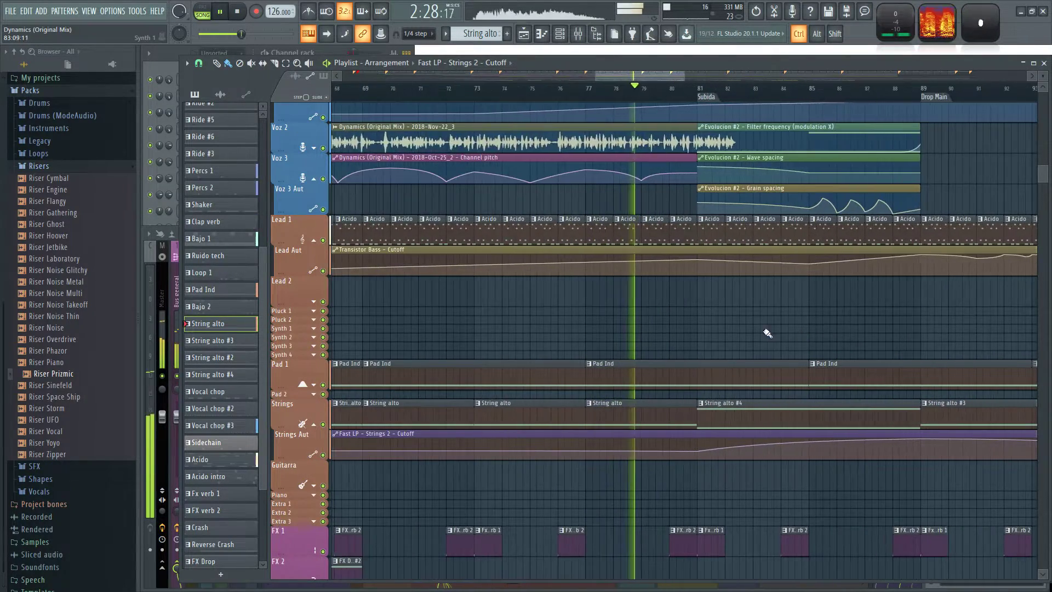
scroll(705, 333, "up", 2)
scroll(650, 347, "up", 4)
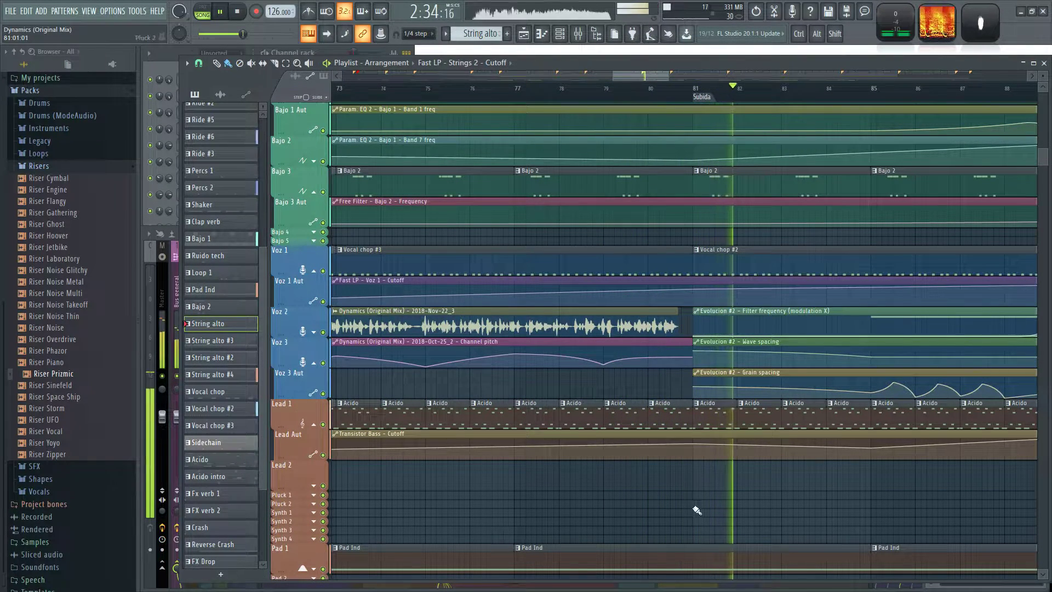
scroll(786, 504, "down", 3)
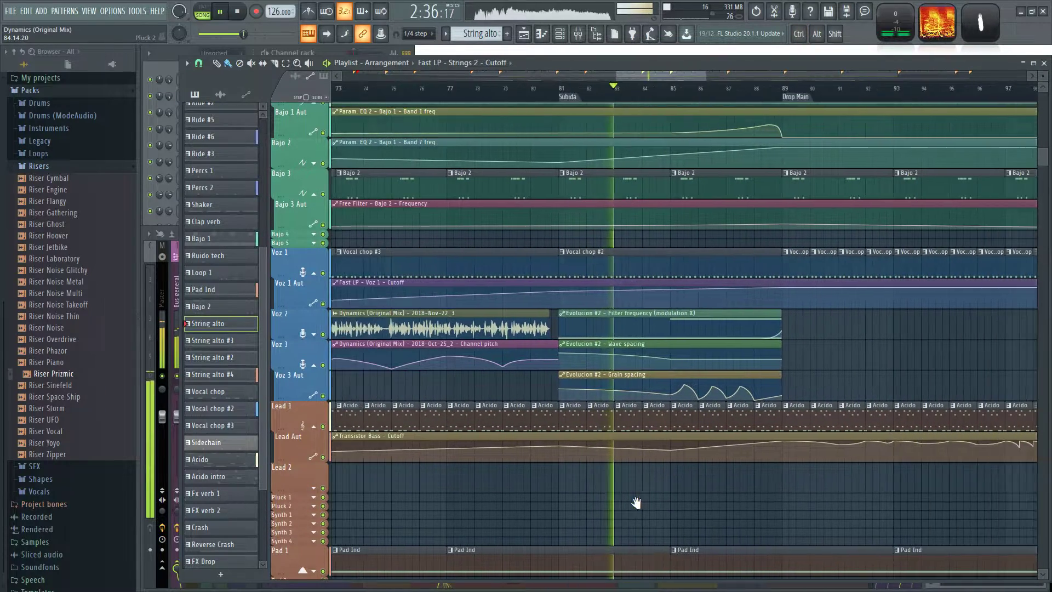
left_click_drag(642, 502, 595, 501)
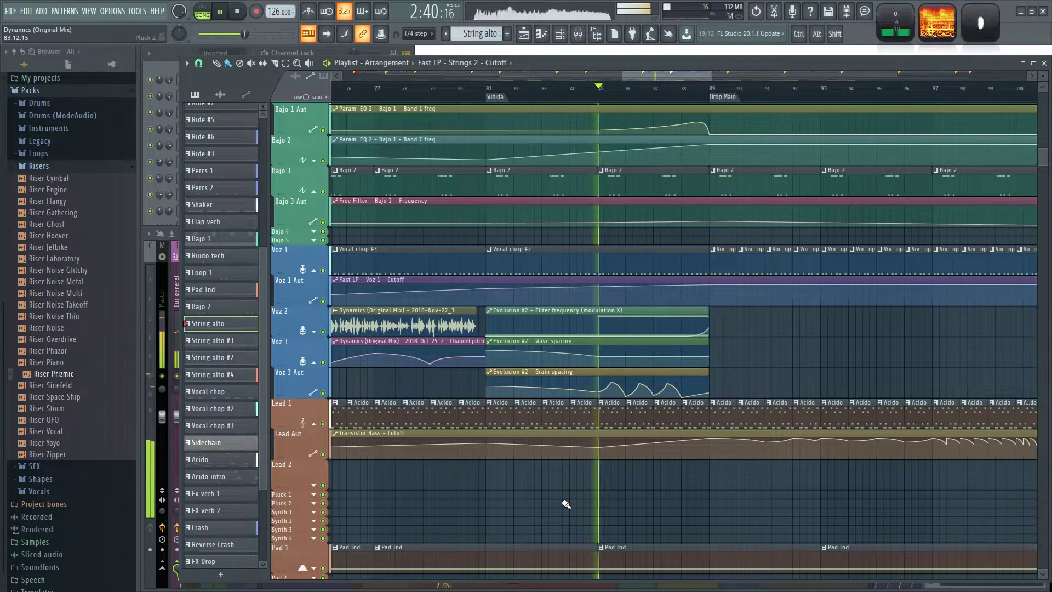
key("F9")
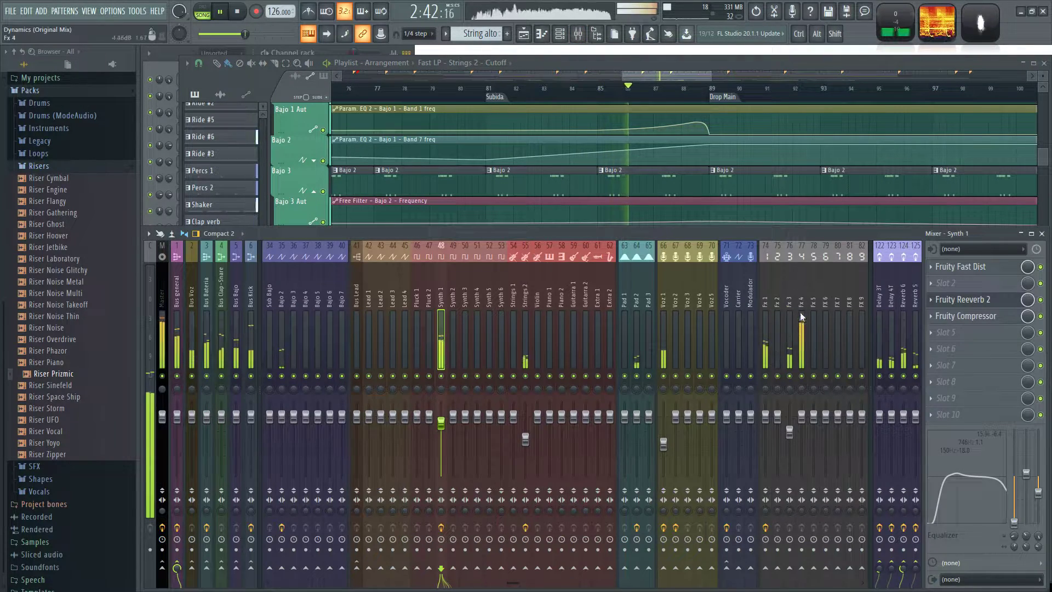
left_click(797, 286)
left_click(932, 283)
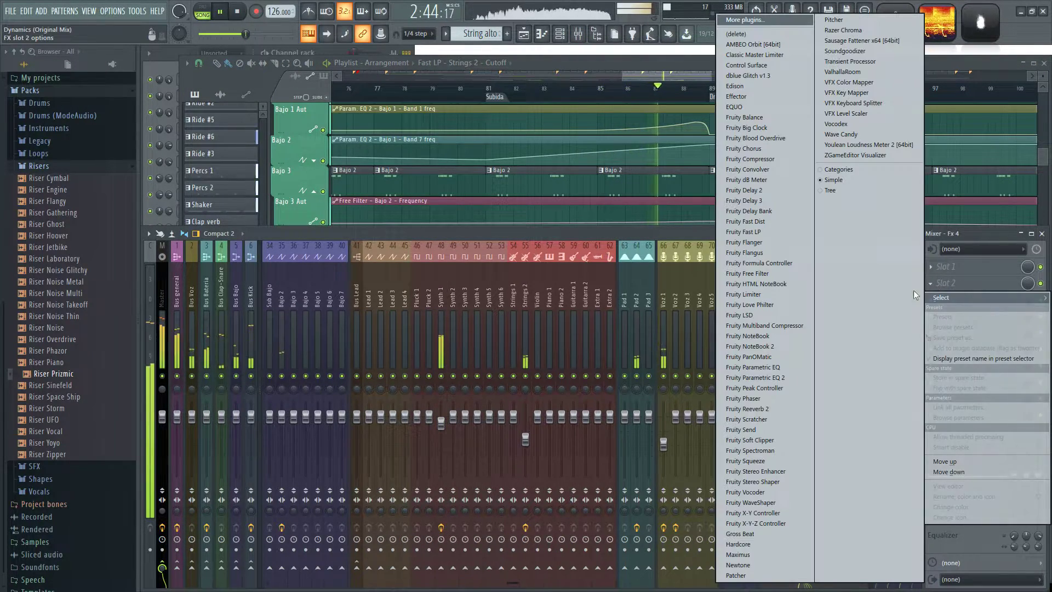
left_click(753, 471)
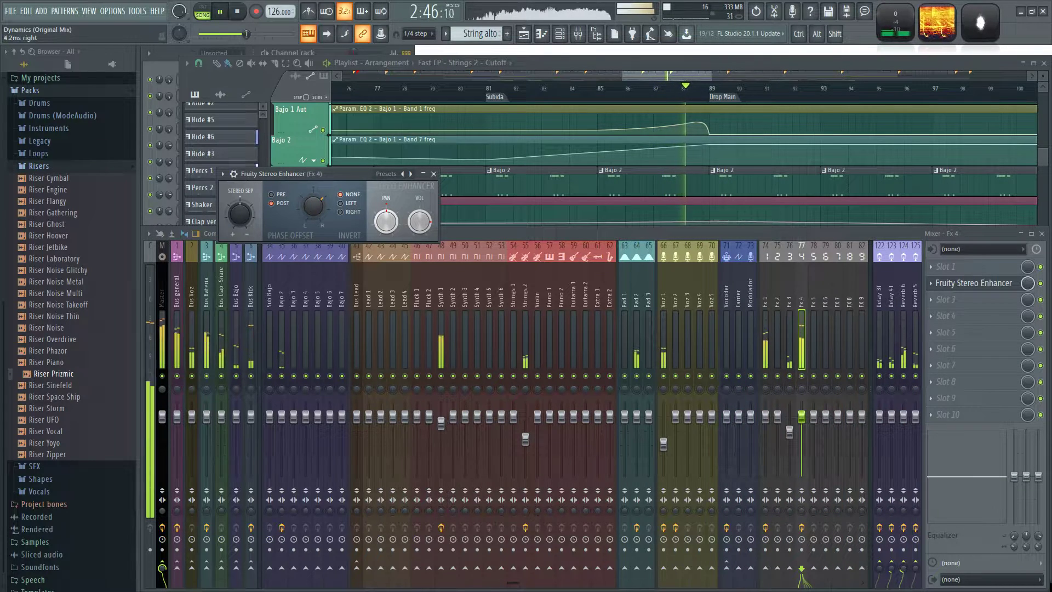
left_click(434, 174)
Replay the Subida section with Fx 4 soloed and cut the low shelf of its mixer equalizer to -18 dB.
left_click(609, 89)
left_click(472, 89)
left_click(453, 89)
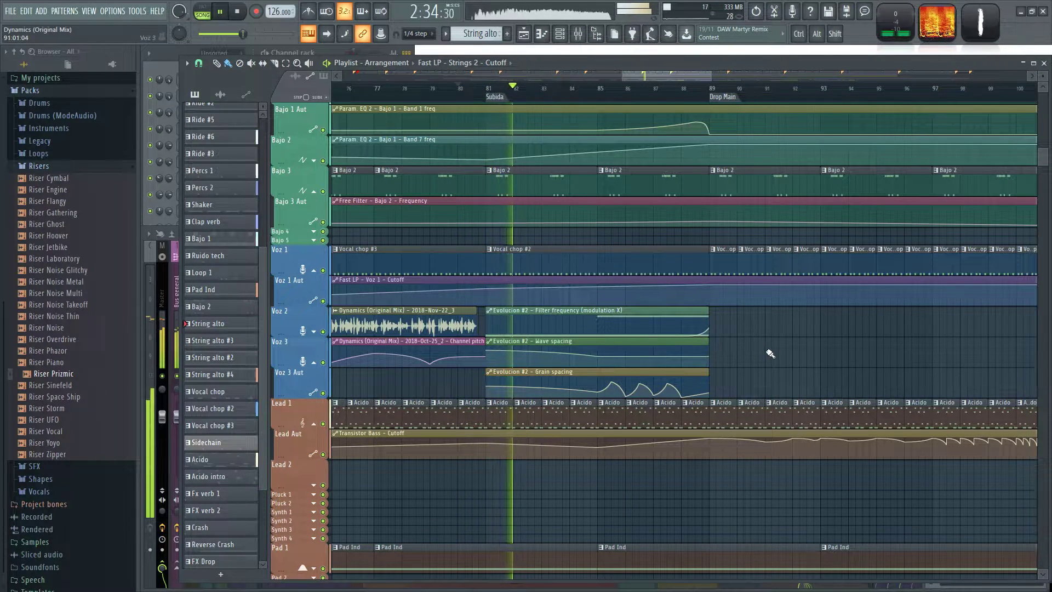
key("F9")
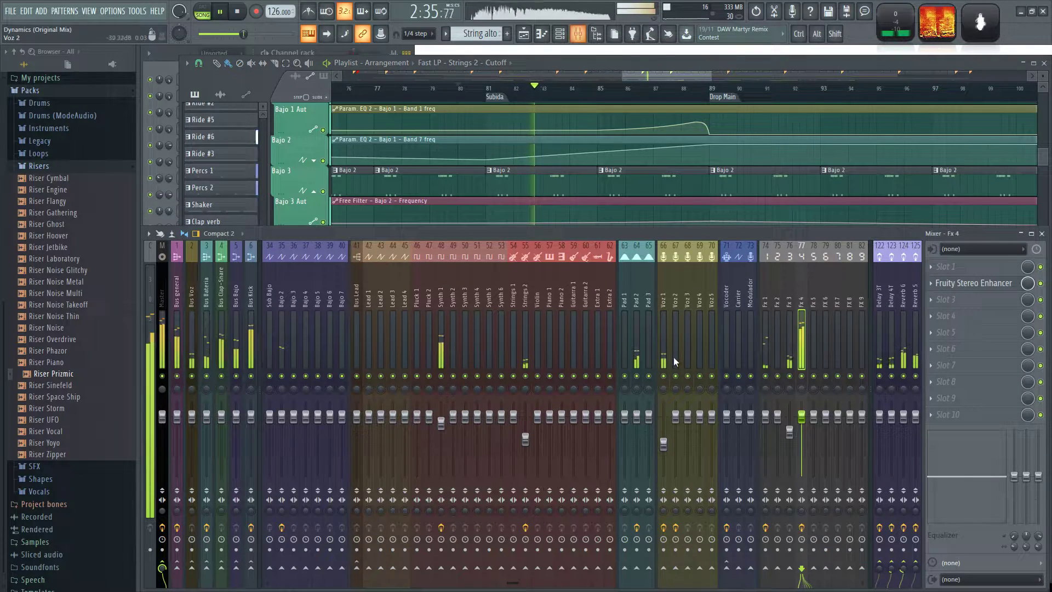
right_click(801, 376)
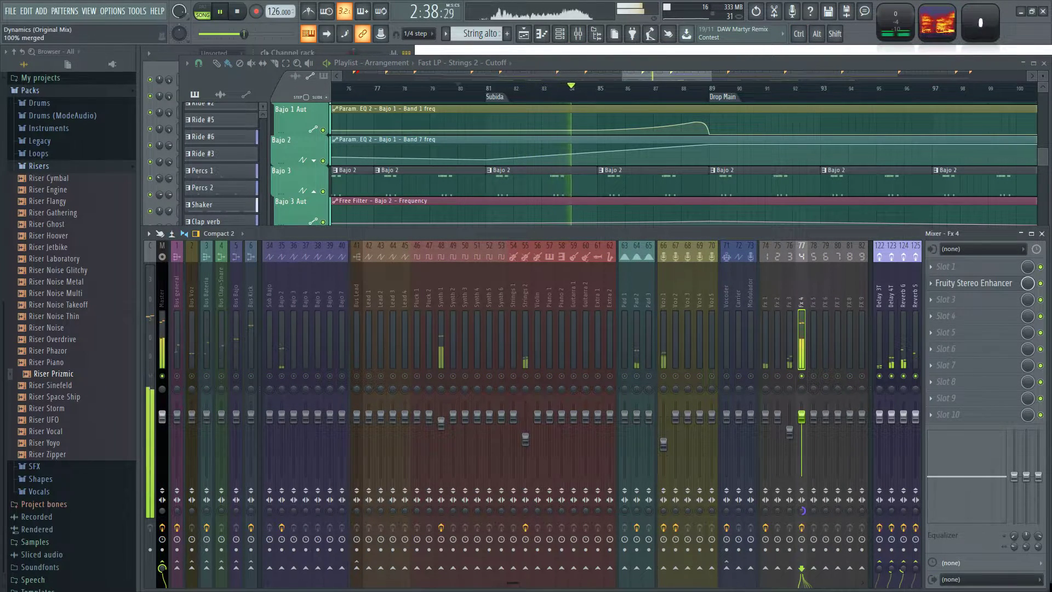
left_click_drag(930, 476, 941, 521)
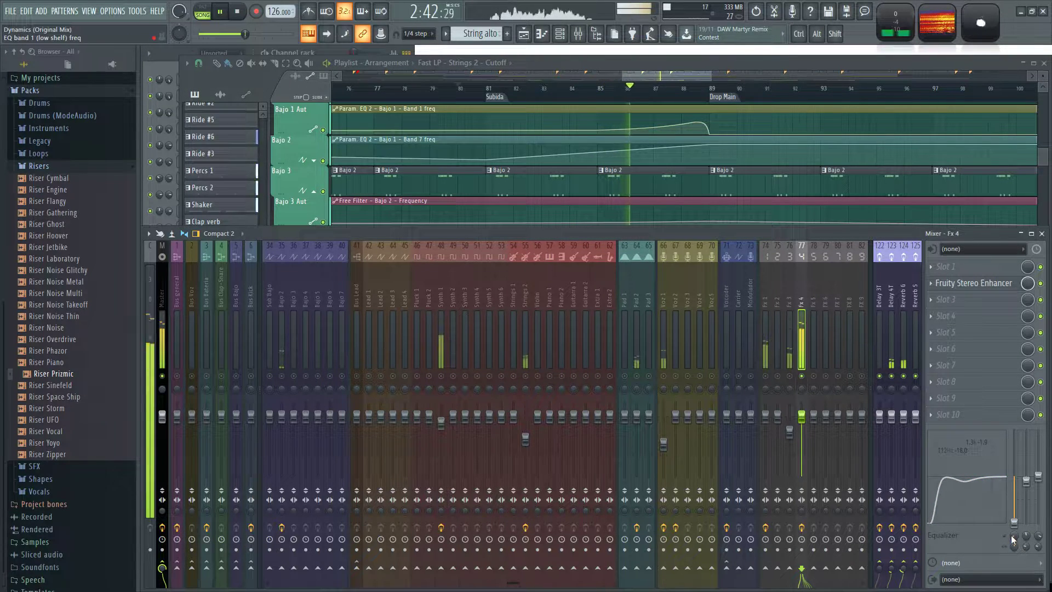
Check the Fruity parametric EQ 2 on the Voz 1 mixer track and unsolo Fx 4.
left_click(662, 296)
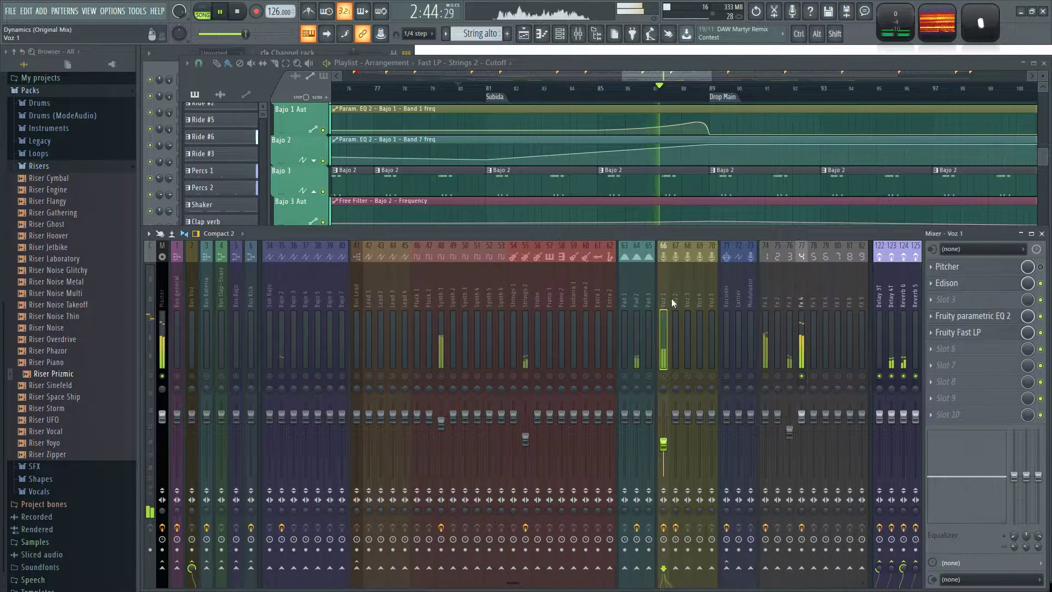
left_click(1002, 319)
left_click(1001, 316)
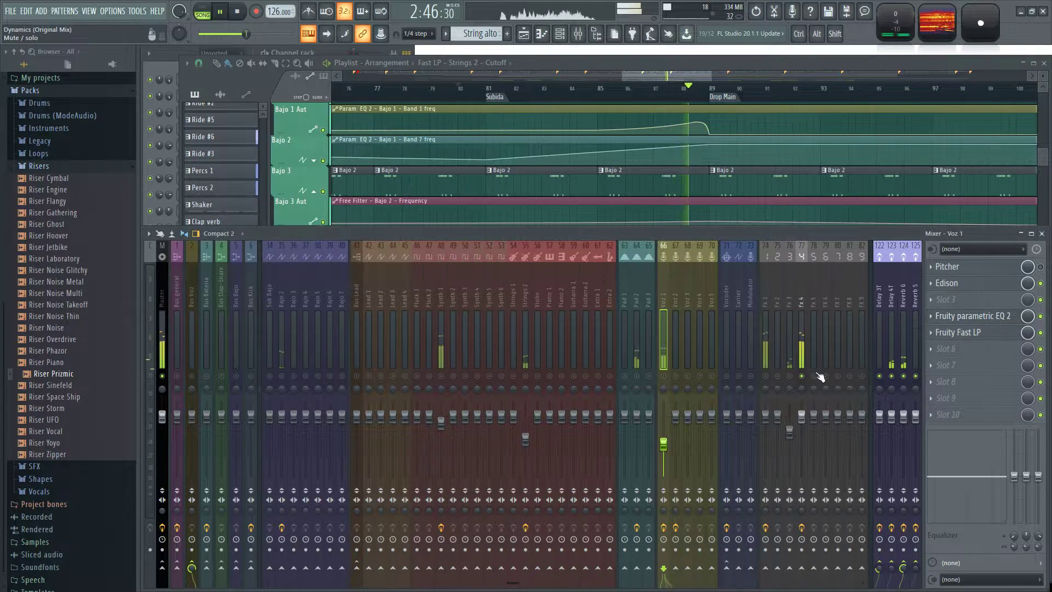
left_click(802, 377, "ctrl")
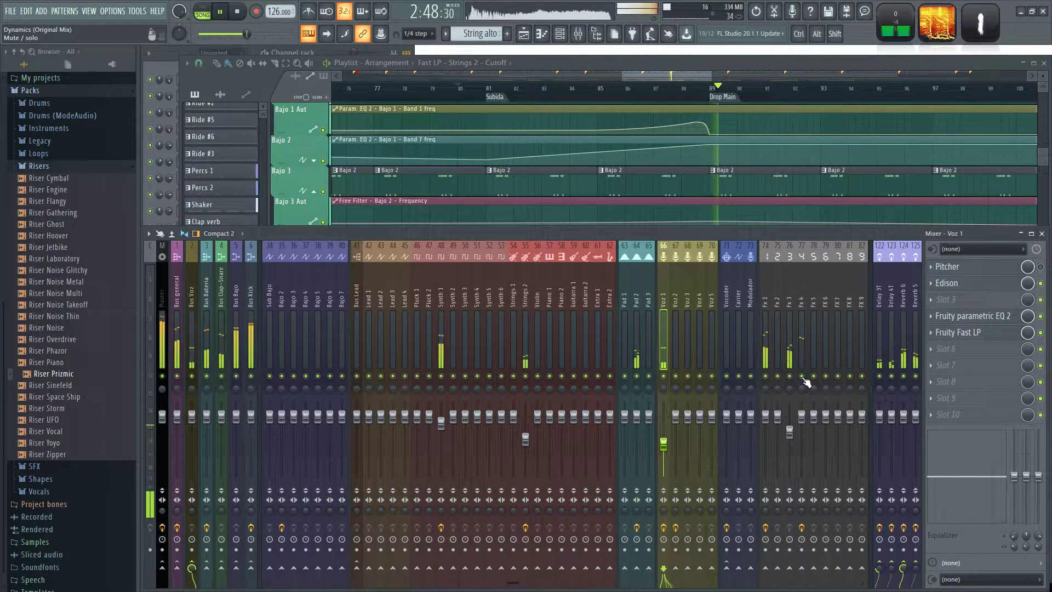
Compare the Fx 3 equalizer and set the low shelf frequency of the Fx 4 equalizer to about 140 Hz.
left_click(788, 298)
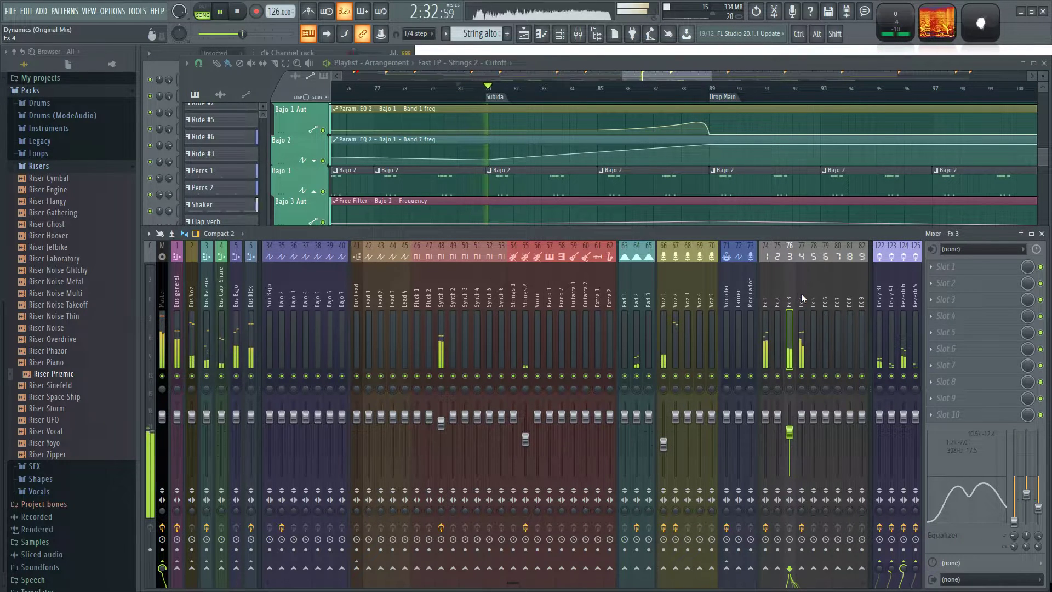
left_click(801, 304)
mouse_move(1013, 535)
left_mouse_down()
mouse_move(1013, 520)
mouse_move(1014, 532)
left_mouse_up()
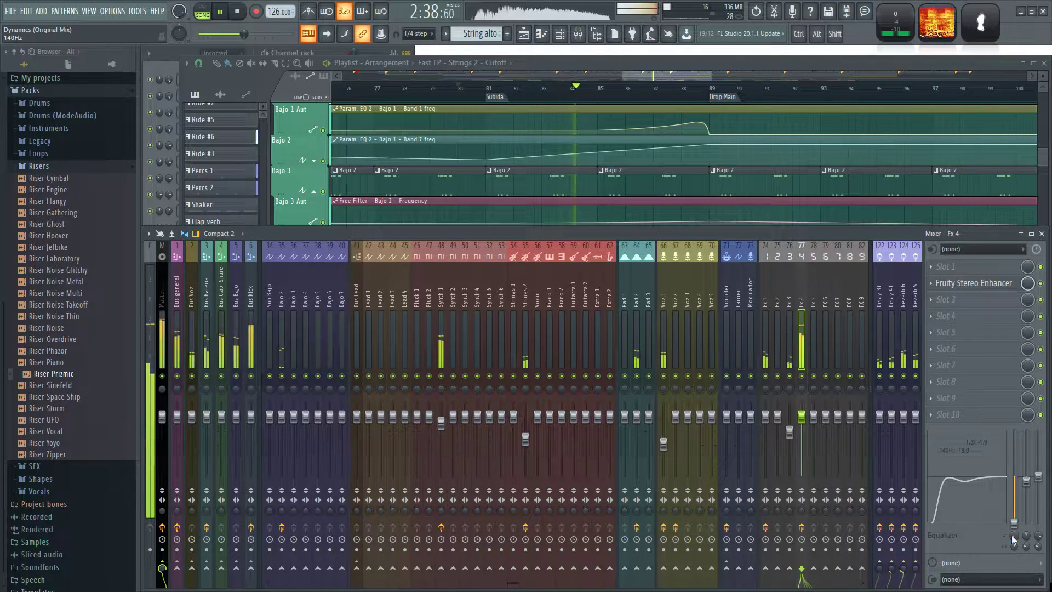
Invert the left channel in the Fx 4 Stereo Enhancer and lower the mid band of its equalizer to about -2 dB.
left_click(979, 284)
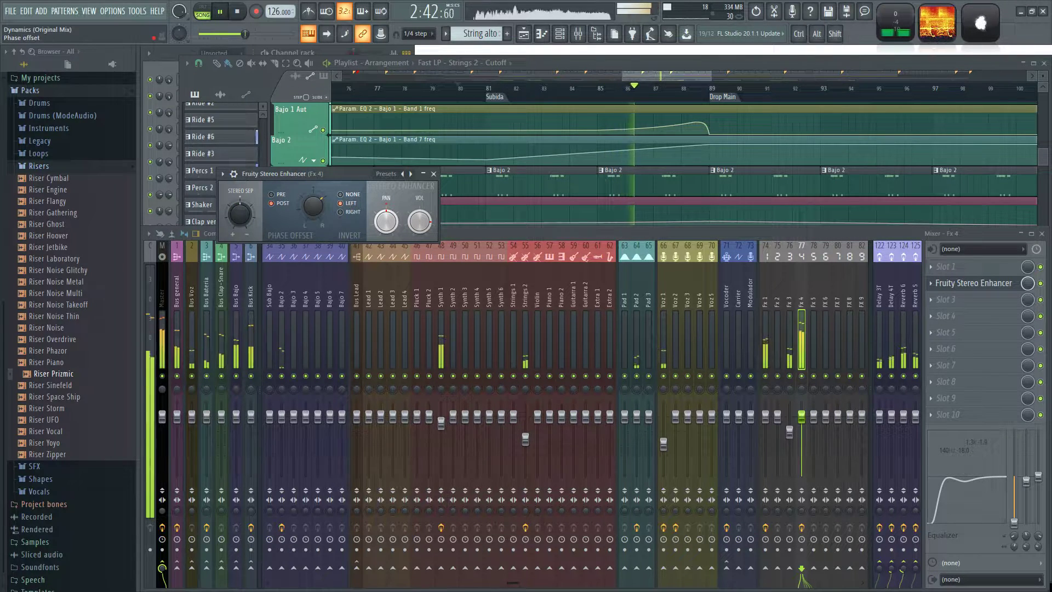
left_click(433, 174)
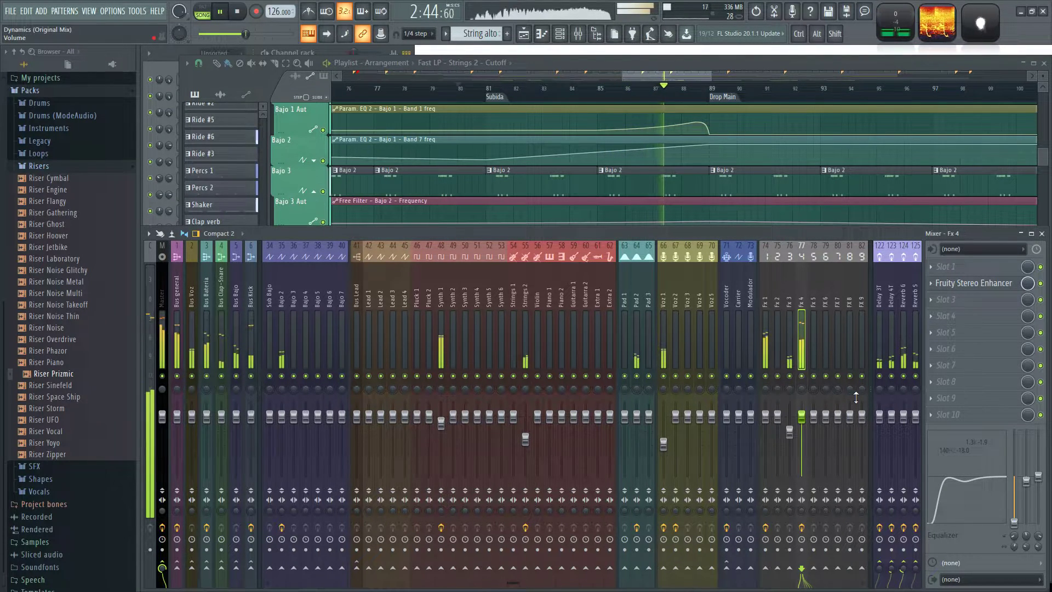
left_click_drag(958, 481, 965, 478)
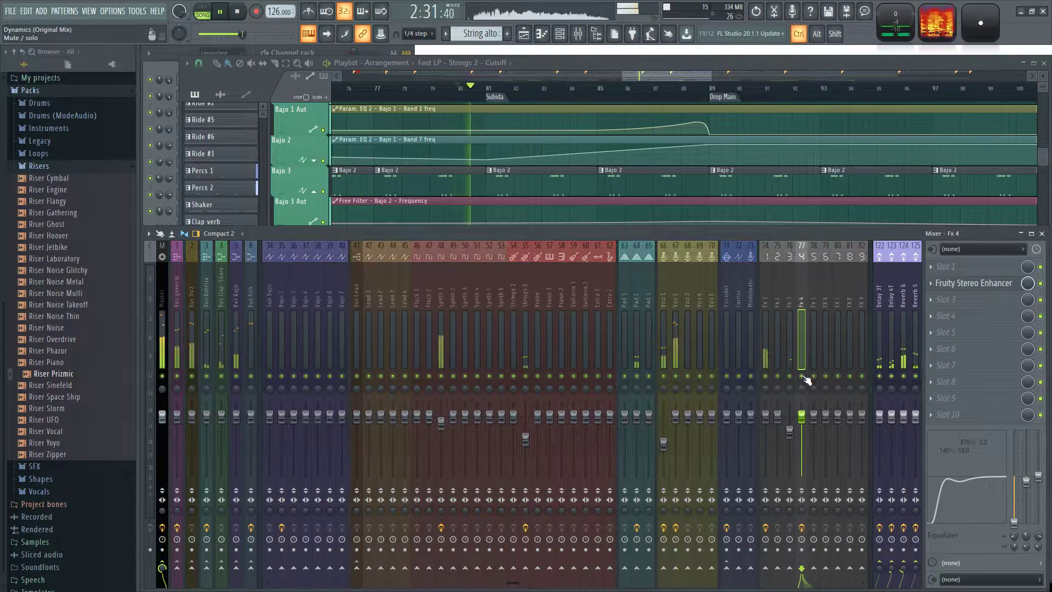
Restart playback from within the Subida section, shortly before bar 86.
left_click_drag(678, 73, 683, 74)
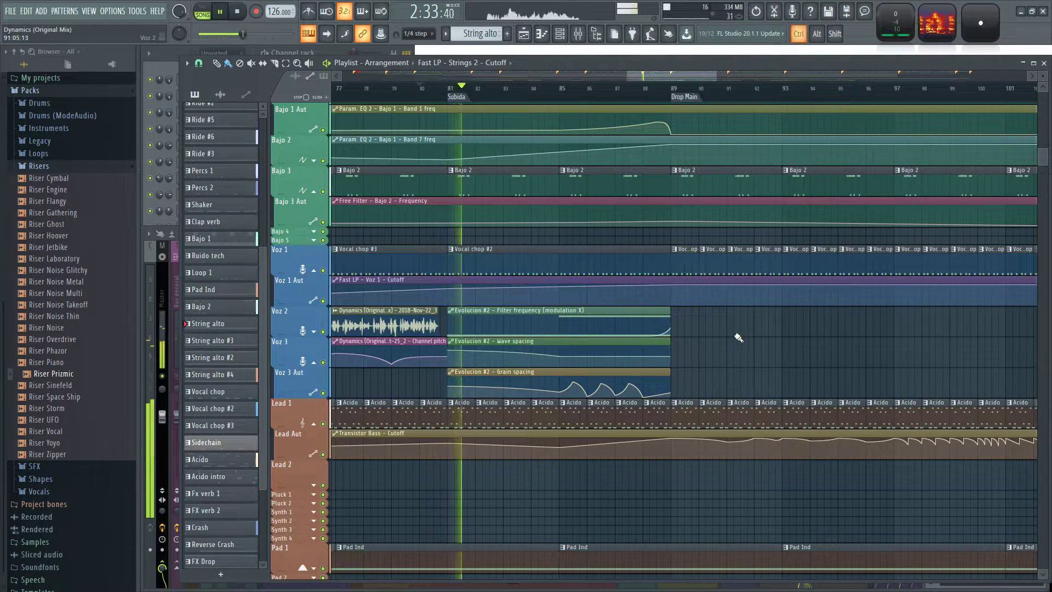
scroll(725, 330, "up", 1)
key("space")
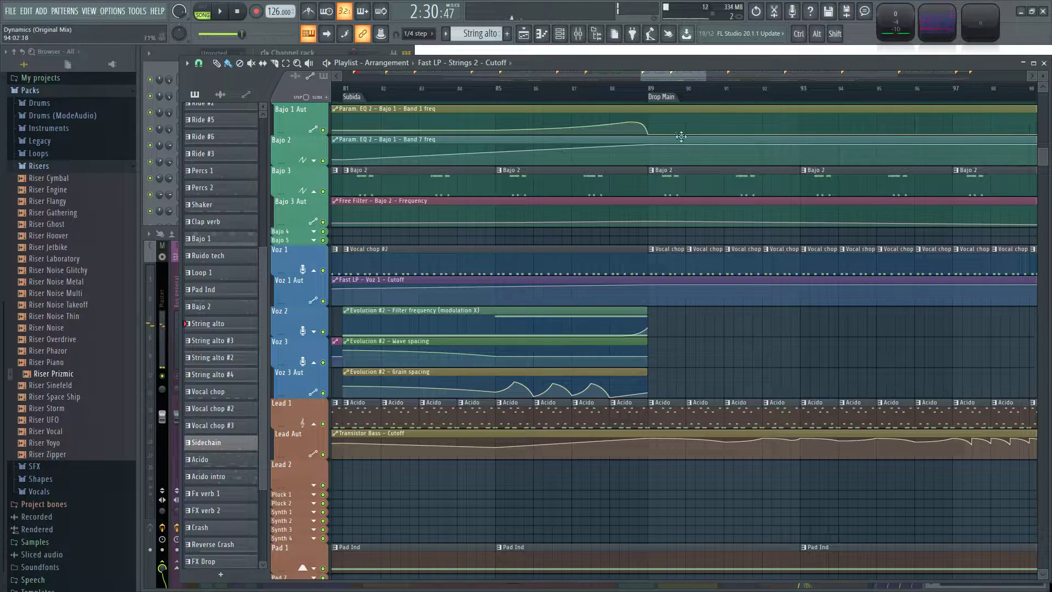
left_click(524, 100)
key("space")
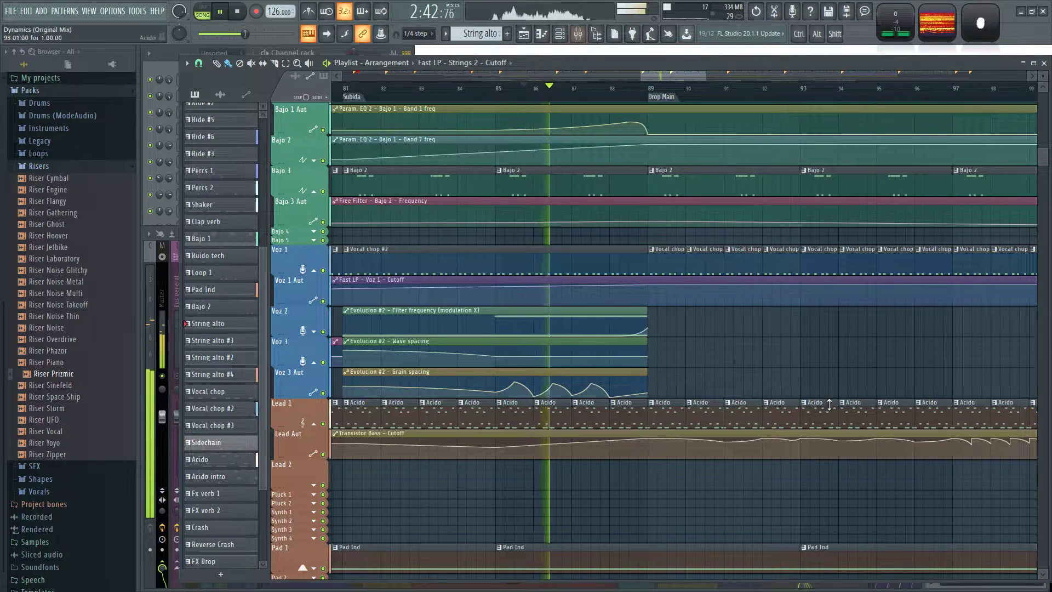
Move the Fruity Stereo Enhancer on Fx 4 up to slot 1.
key("F9")
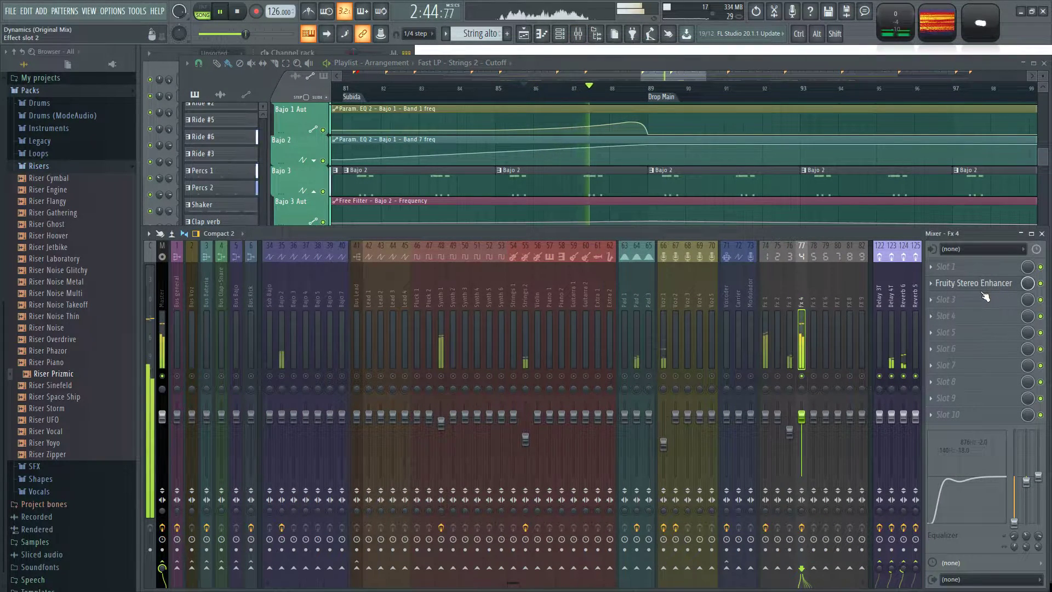
scroll(977, 290, "down", 1)
scroll(977, 287, "up", 2)
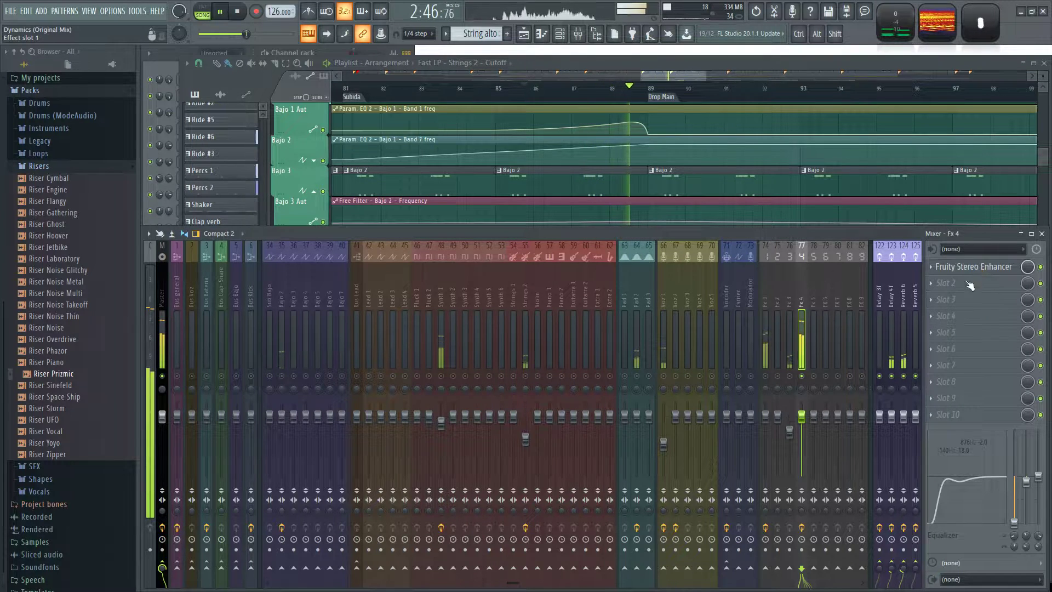
Add Fruity Reeverb 2 to slot 3 of Fx 4, raising its wet level and setting its decay to about 8.1 s.
left_click(934, 301)
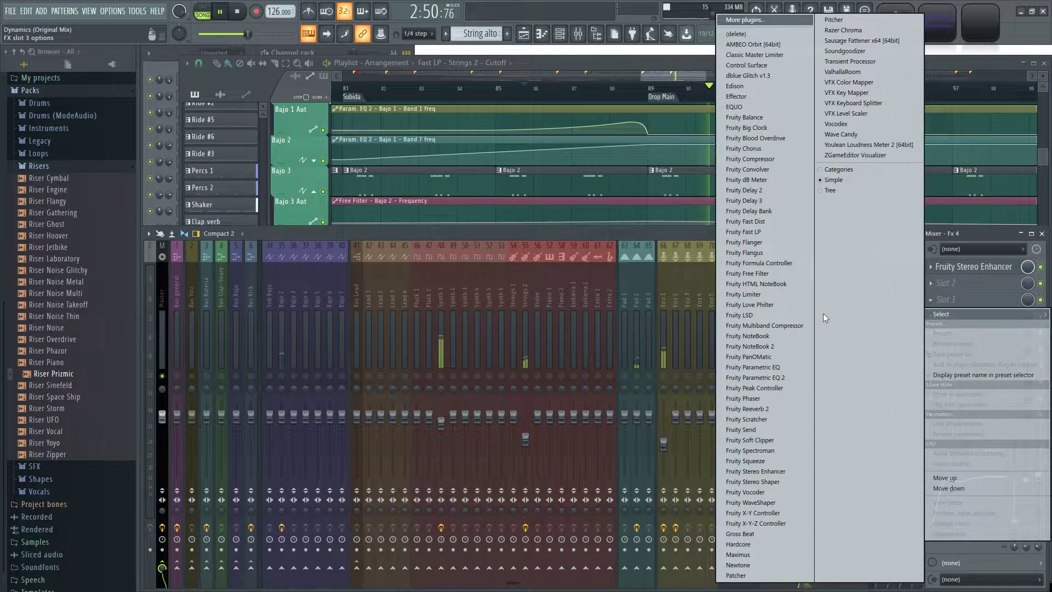
left_click(787, 408)
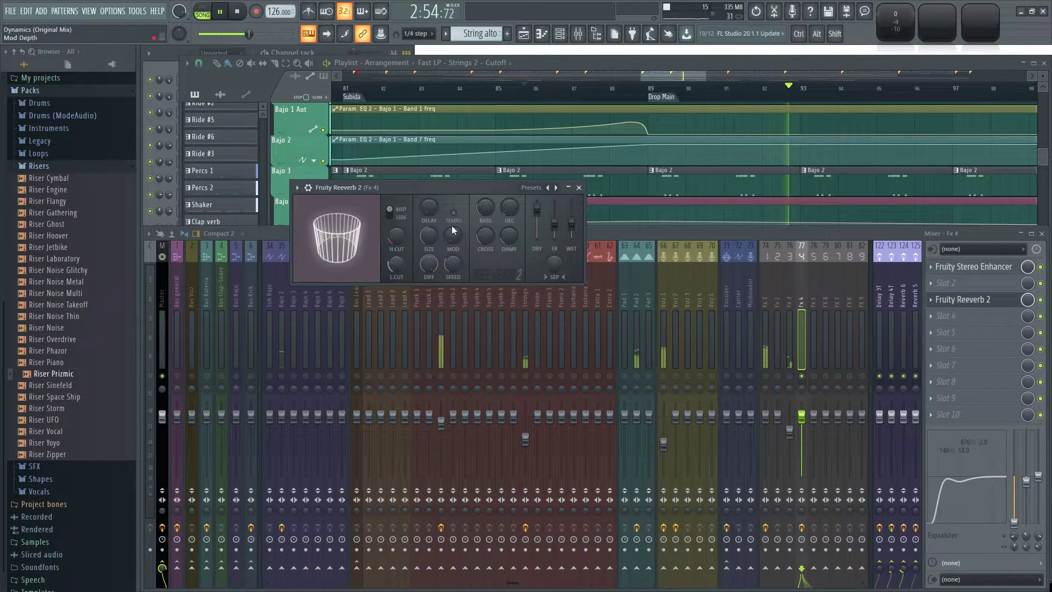
left_click_drag(571, 222, 576, 226)
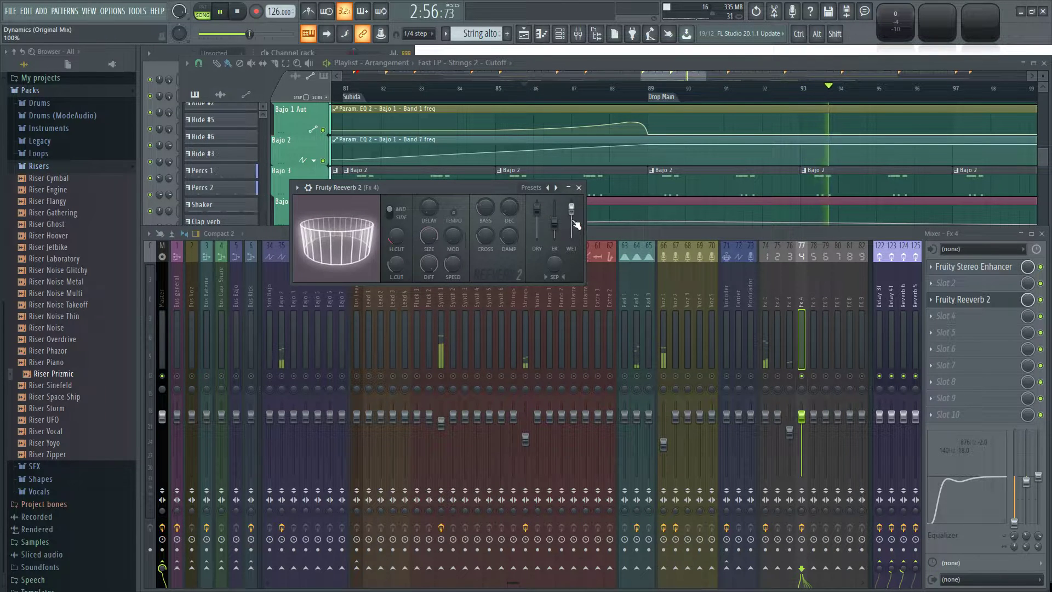
key("space")
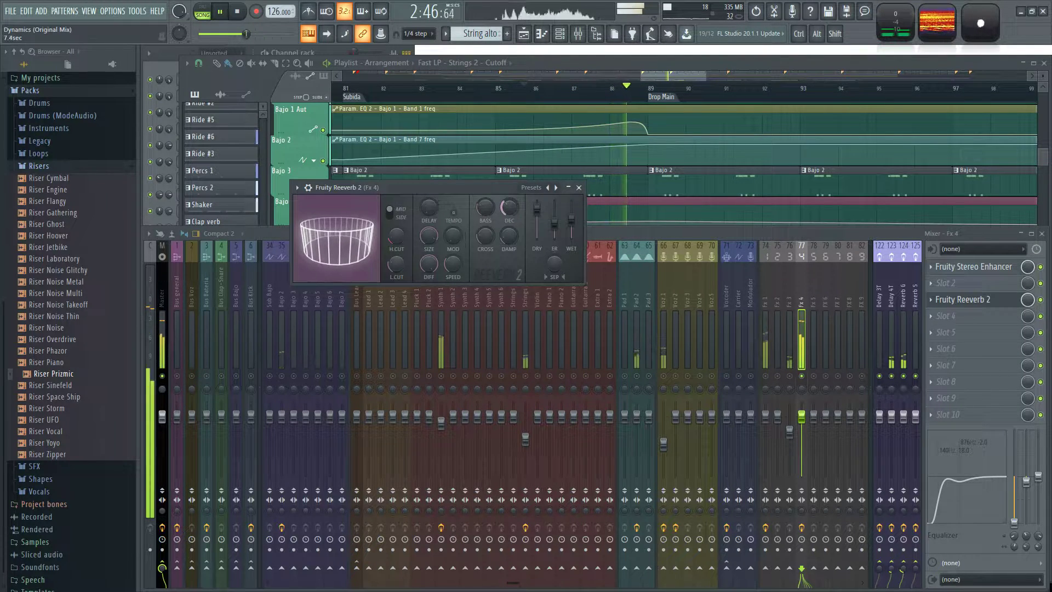
left_click_drag(571, 218, 572, 227)
key("space")
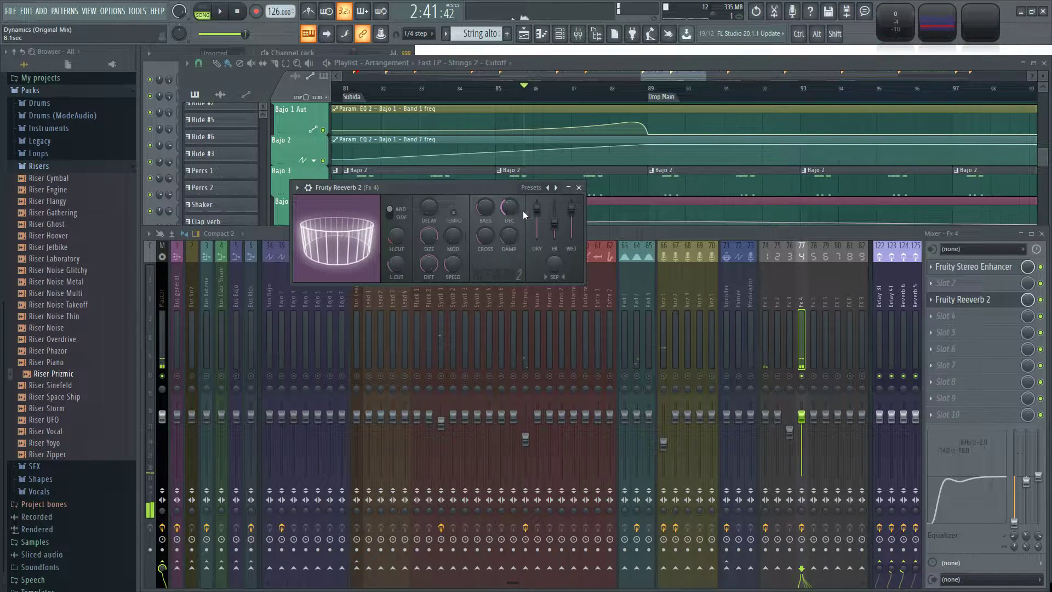
Link the reverb's wet level to Peak ctrl - Peak with the Inverted mapping, keep its mix level at 100%, and return to the playlist.
right_click(572, 210)
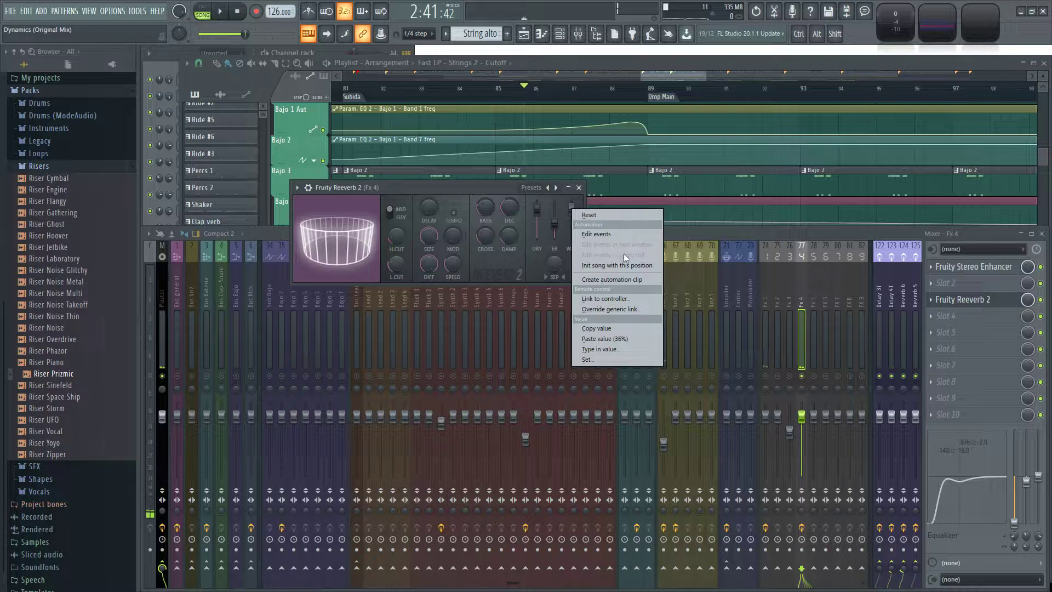
left_click(602, 298)
left_click(558, 274)
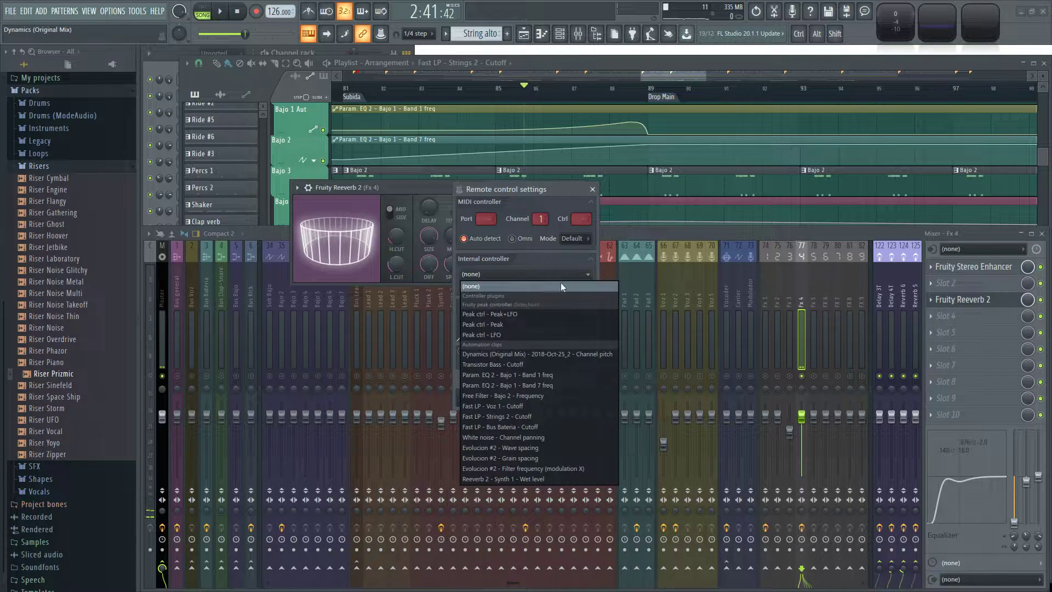
left_click(508, 323)
left_click(591, 322)
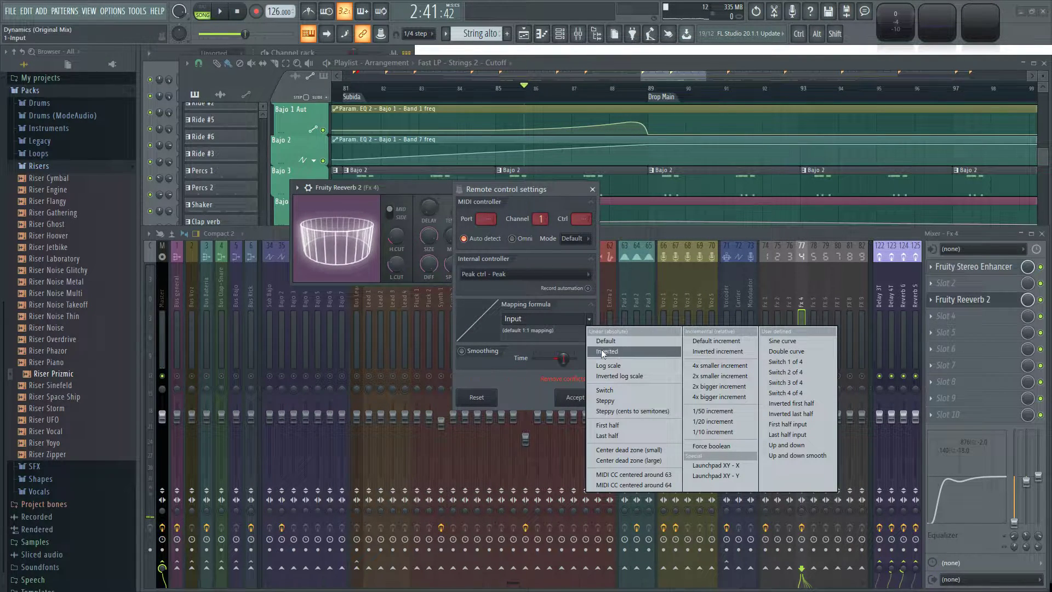
left_click(630, 341)
left_click(574, 396)
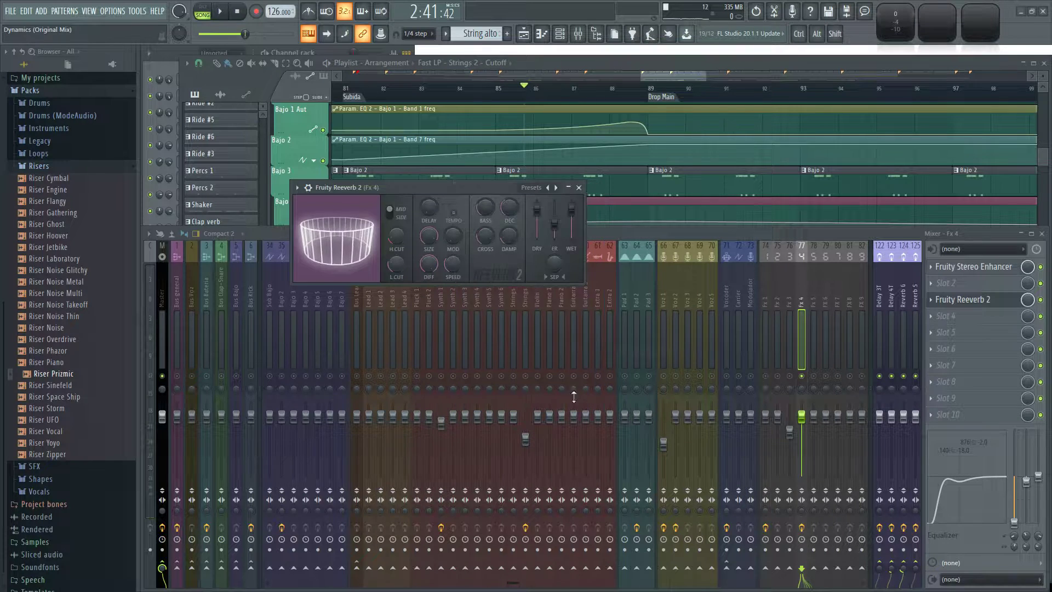
left_click(1028, 299)
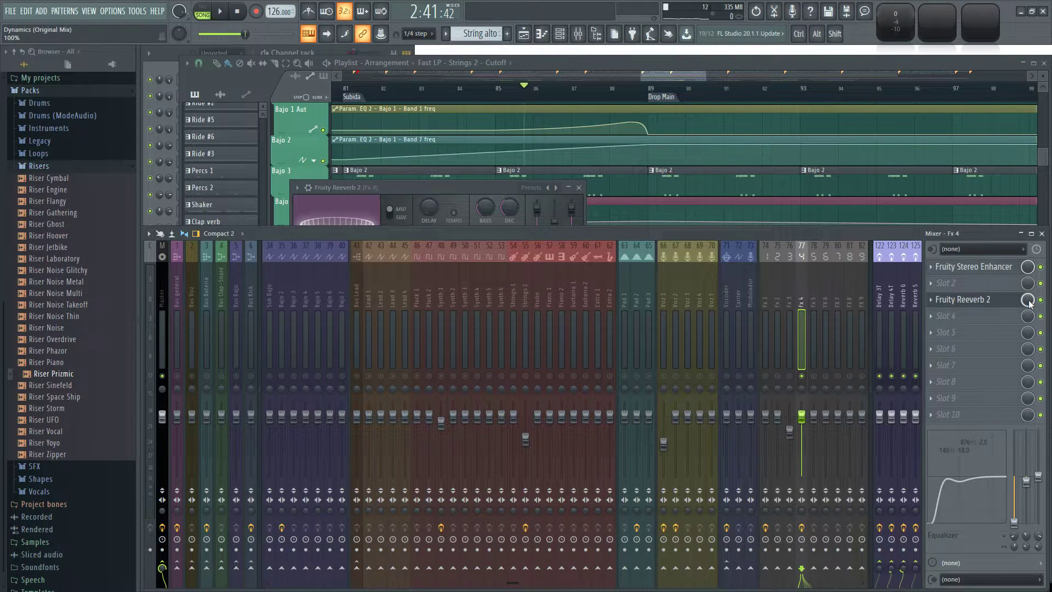
left_click(653, 73)
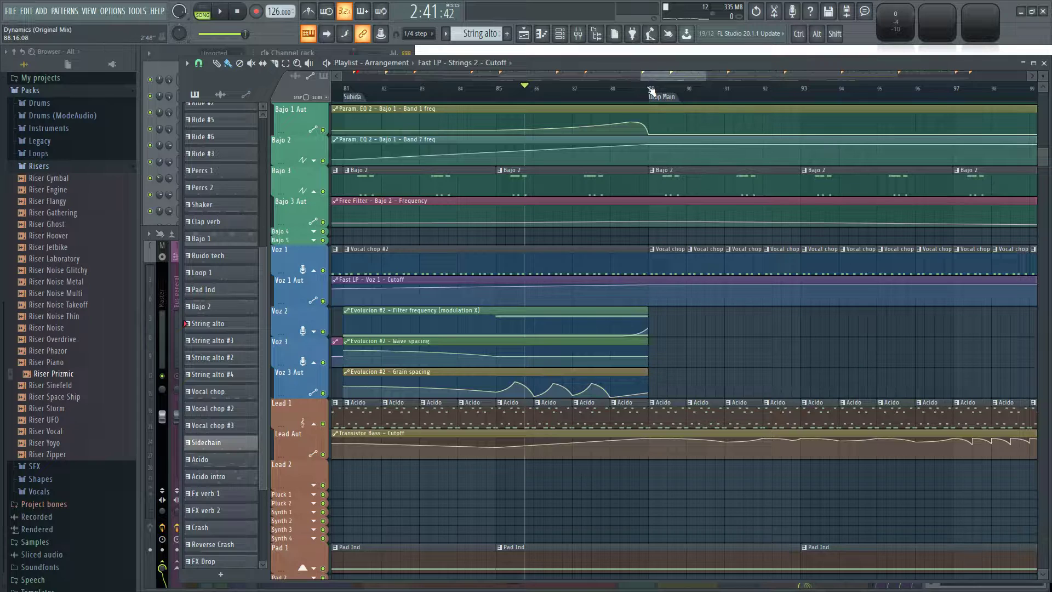
Play the Subida build-up while raising the Fx 4 reverb's decay to about 8.8 s and lowering its mix level to the minimum.
key("space")
key("F9")
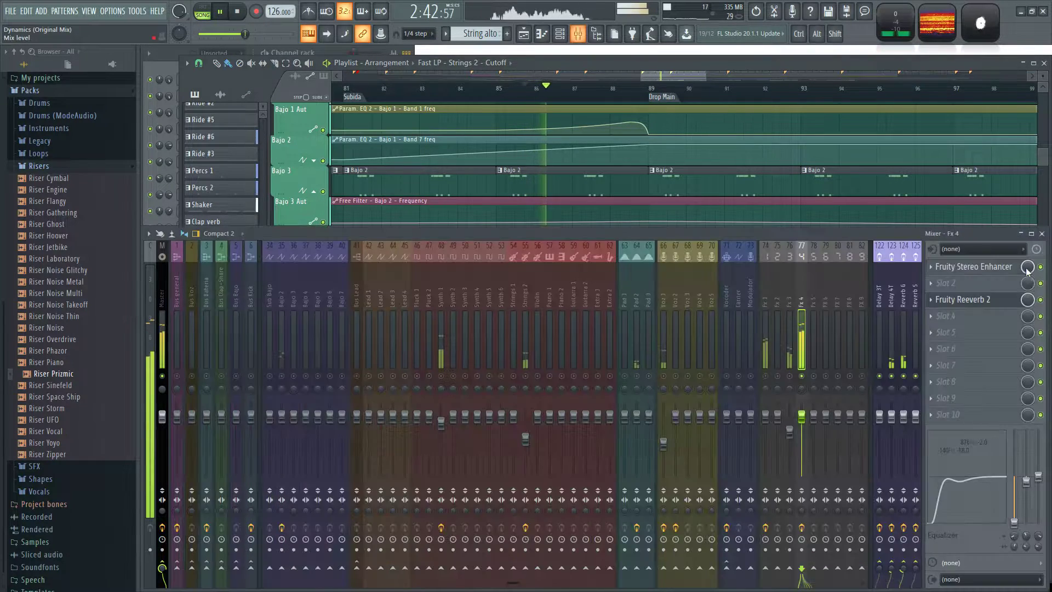
left_click(1011, 302)
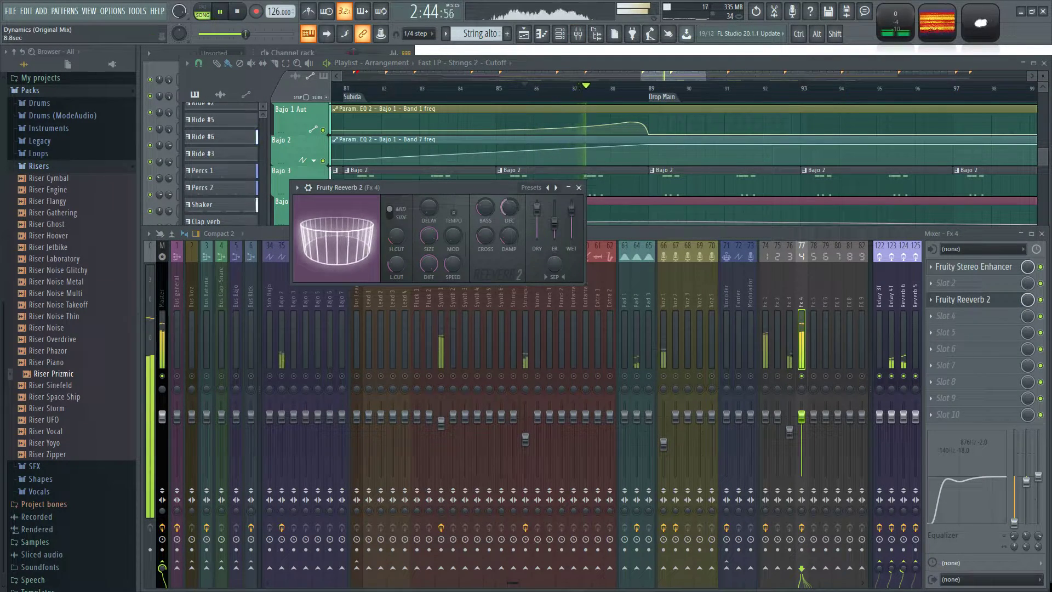
left_click(1023, 303)
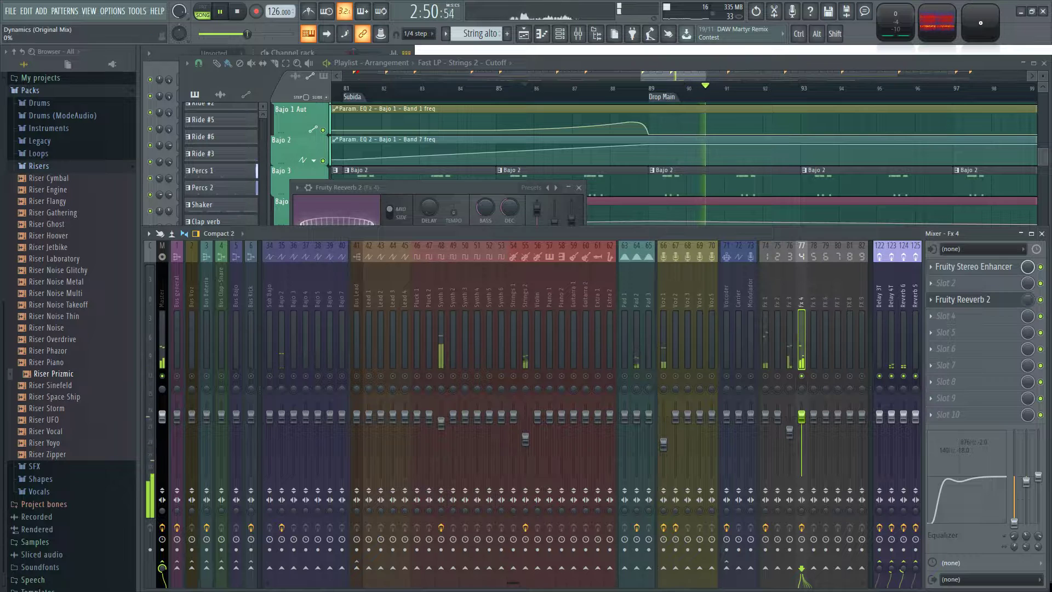
key("space")
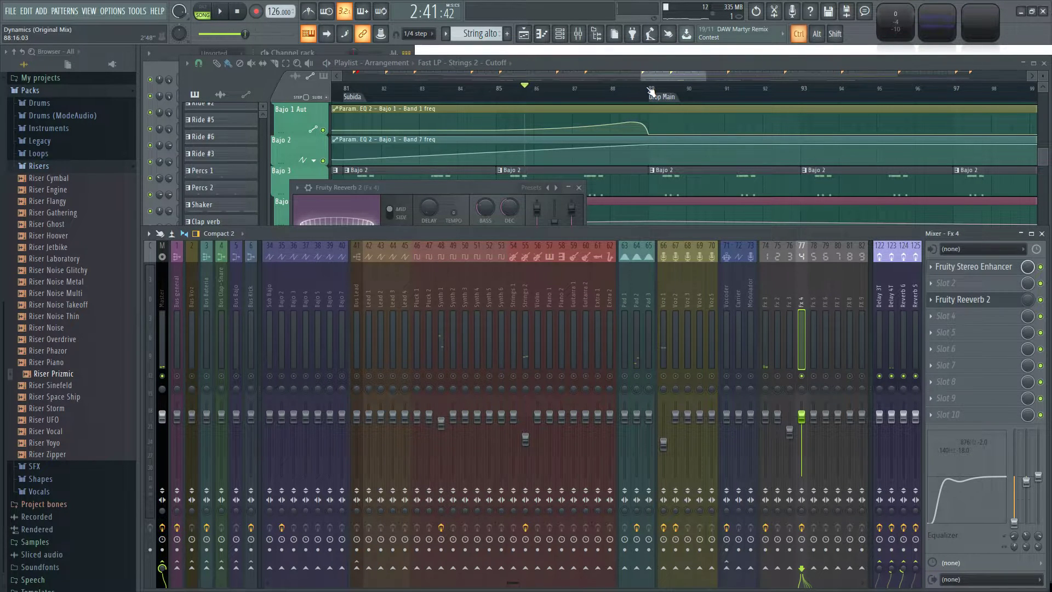
Select bars 85 to 89, initialise the song with the reverb's current mix level and create an automation clip for that level.
left_click_drag(653, 91, 497, 100)
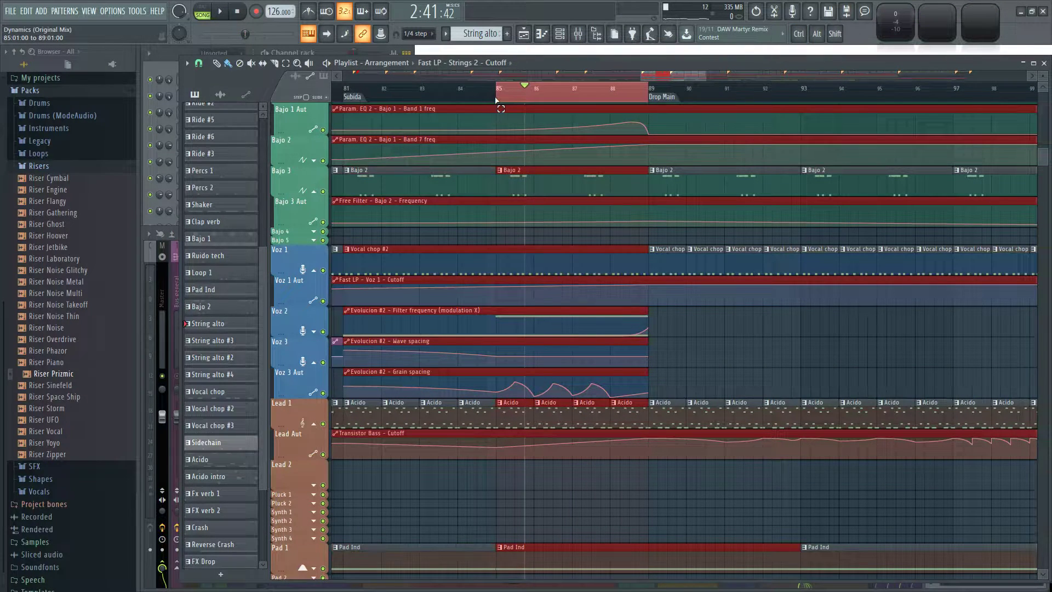
key("F9")
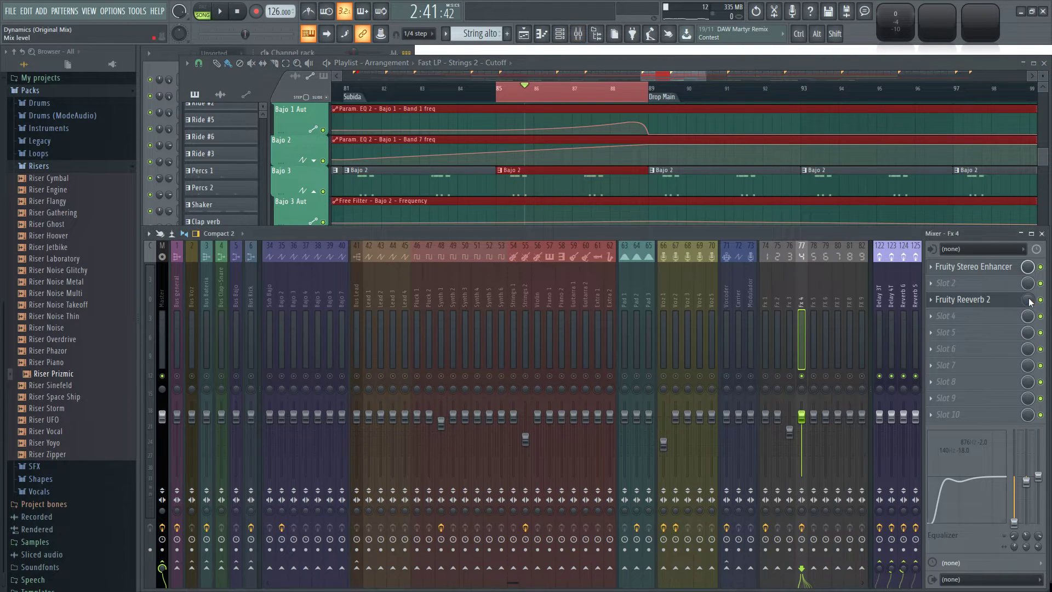
right_click(1029, 300)
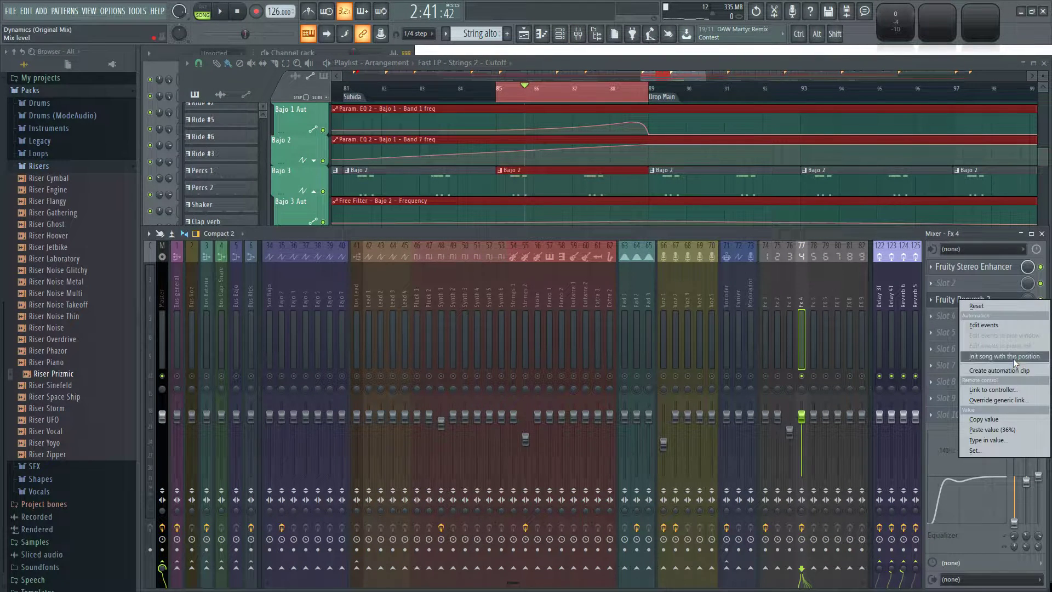
left_click(1008, 356)
right_click(1028, 301)
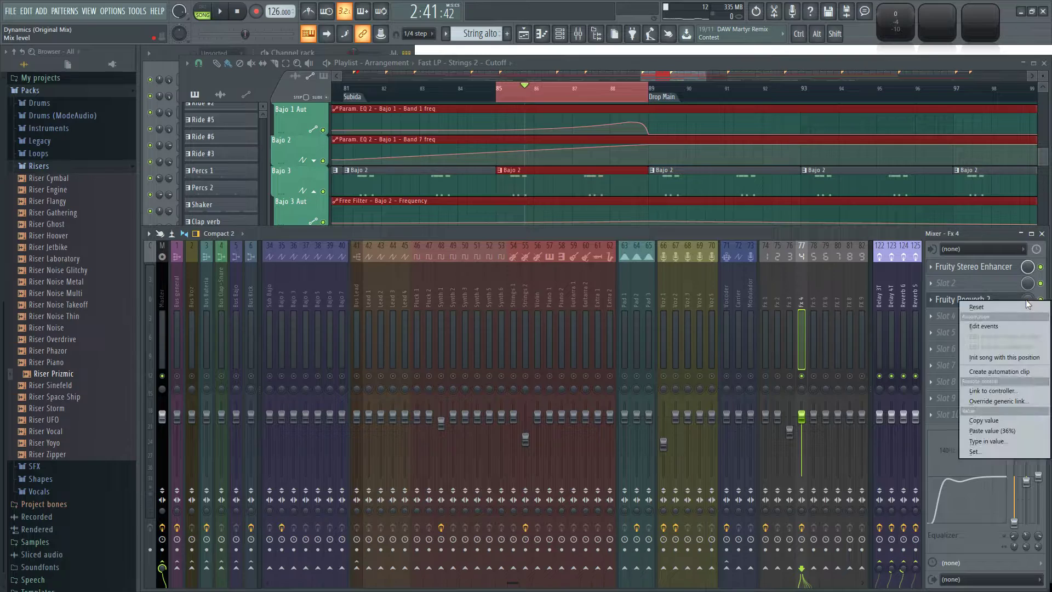
left_click(985, 370)
Move the Reeverb 2 - Mix level clip onto the Lead 2 track, starting at bar 85.
left_click(689, 63)
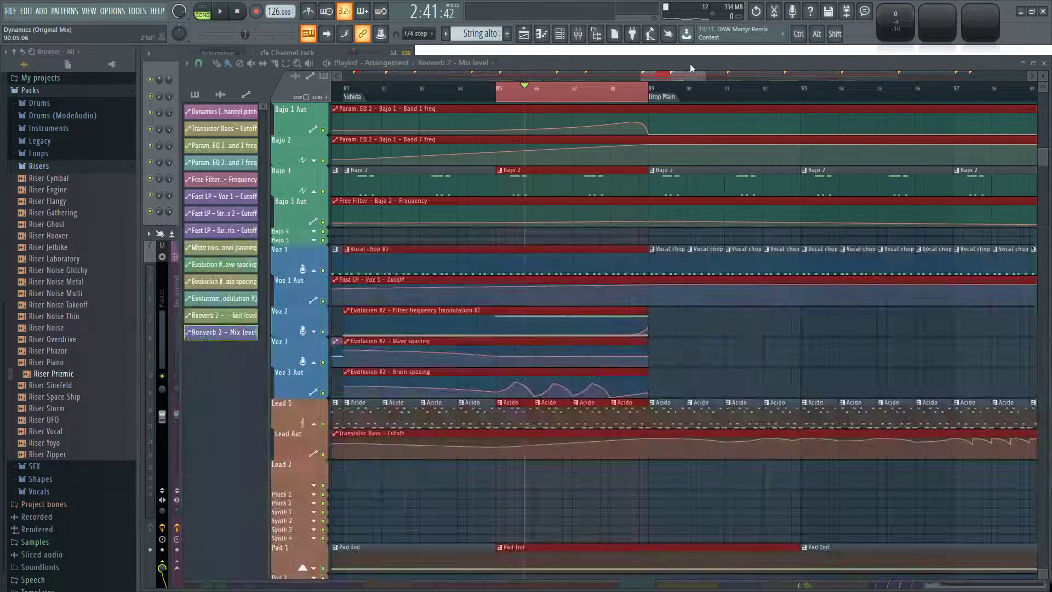
scroll(727, 347, "up", 10)
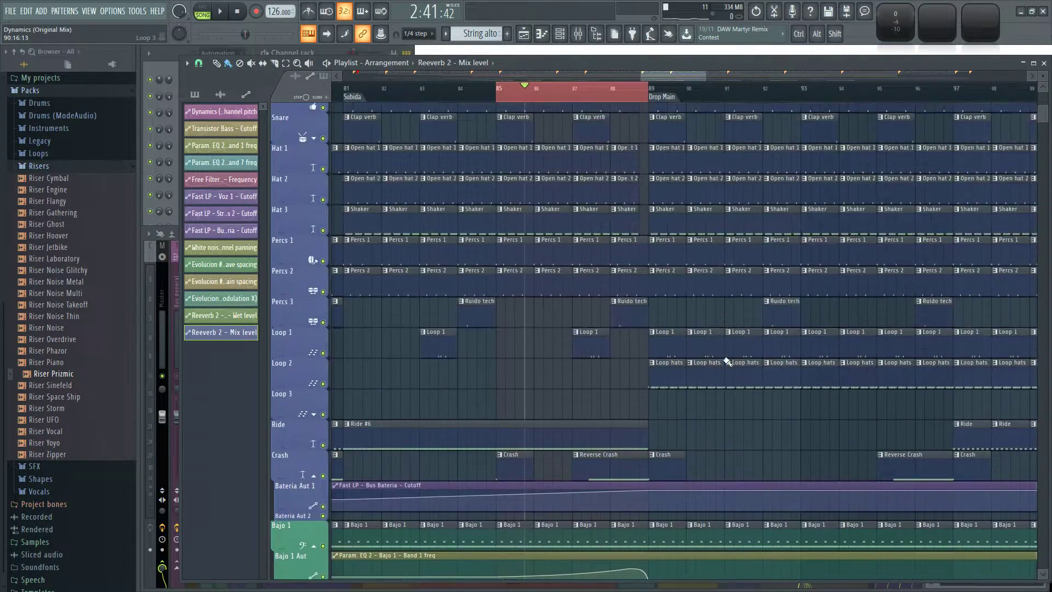
scroll(534, 410, "down", 3)
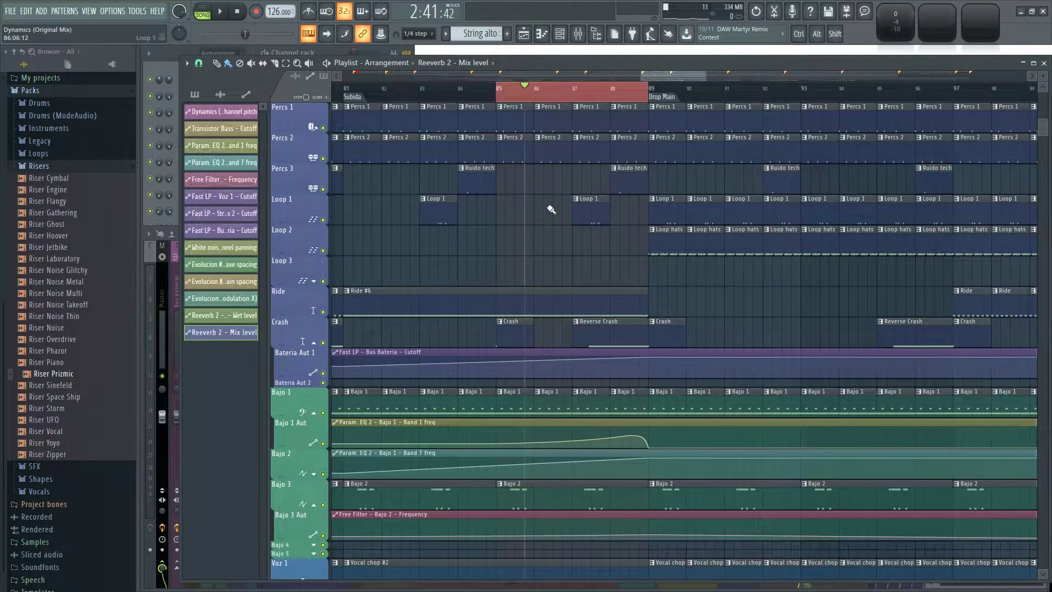
scroll(550, 209, "down", 10)
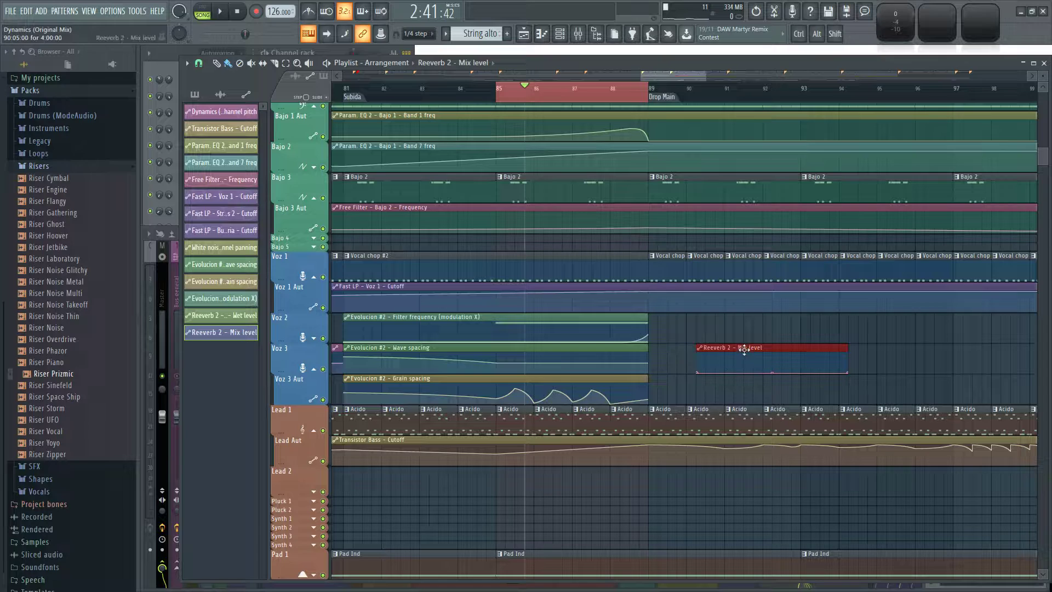
left_click_drag(731, 348, 557, 478)
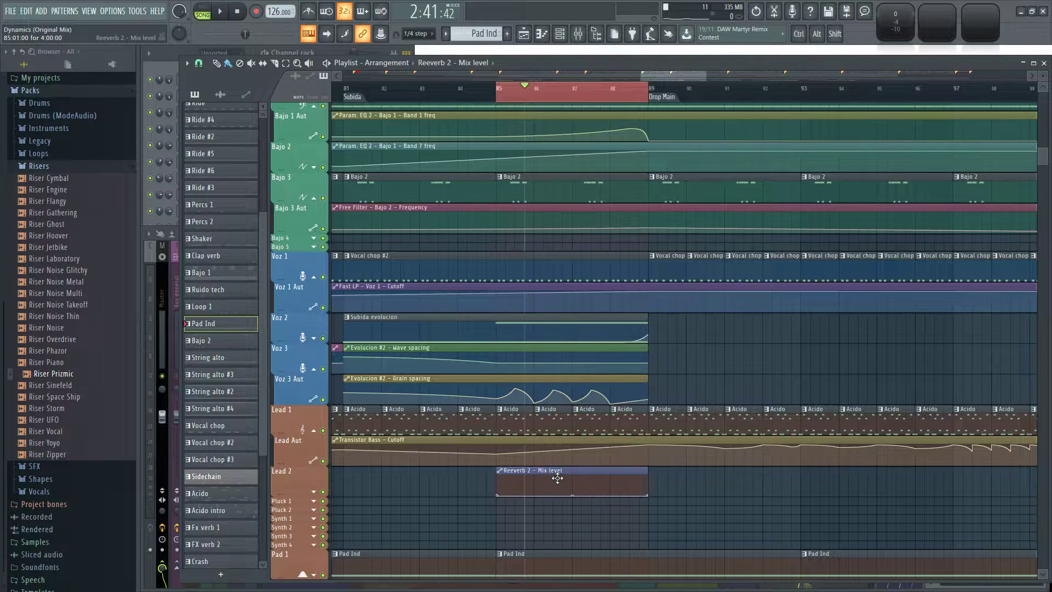
Extend the mix-level clip to bar 97 and shape it to rise until bar 89, hold level and curve down to zero at the end.
left_click(557, 478)
left_click_drag(650, 496, 799, 467)
left_click_drag(941, 476, 952, 476)
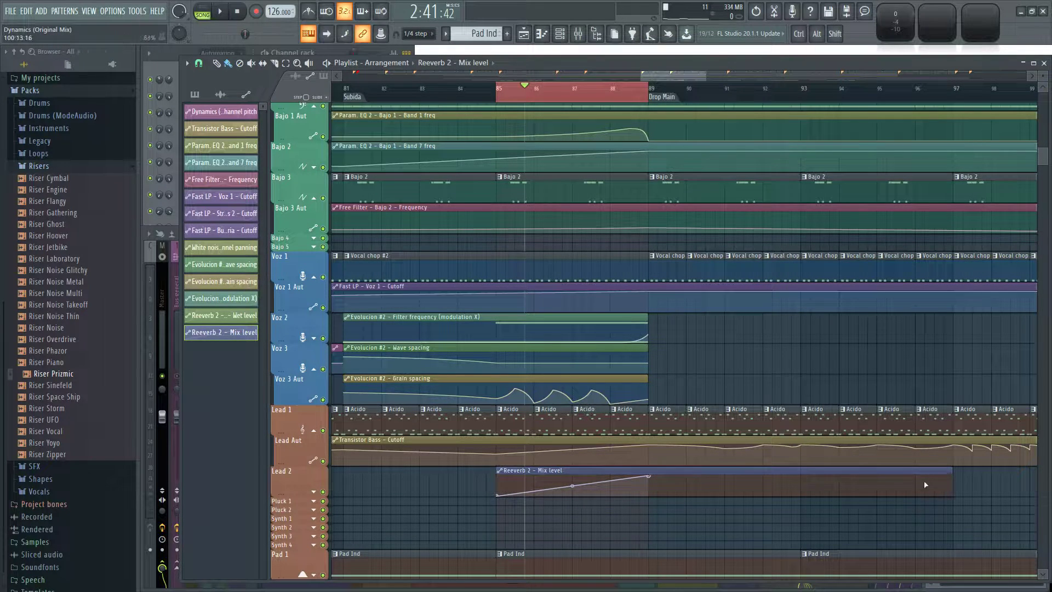
right_click(906, 479)
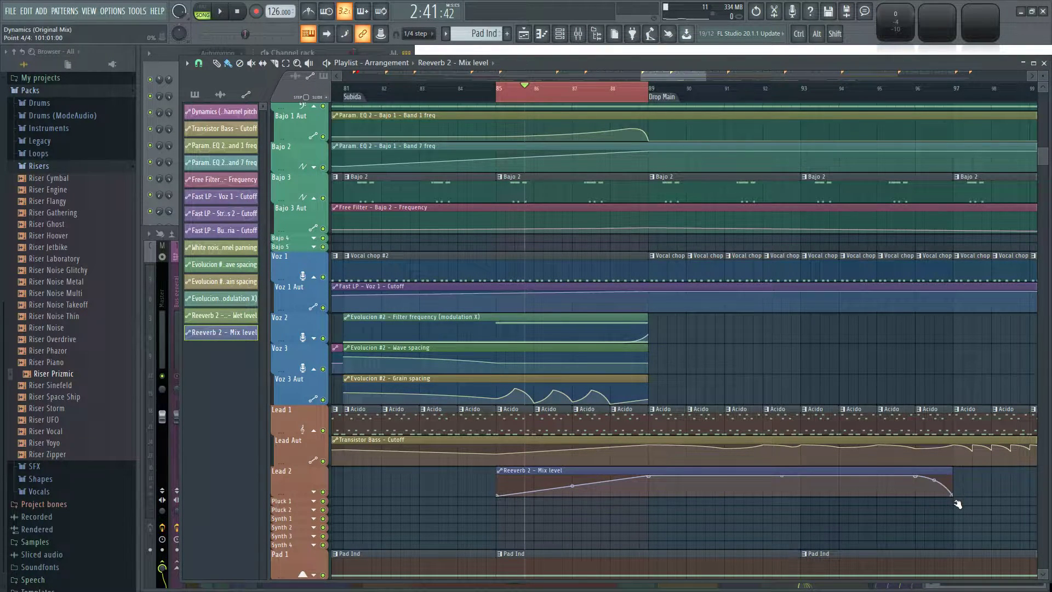
Audition the soloed Fx 4 riser with its reverb automation from bar 85 into Drop Main, and unsolo the track.
key("space")
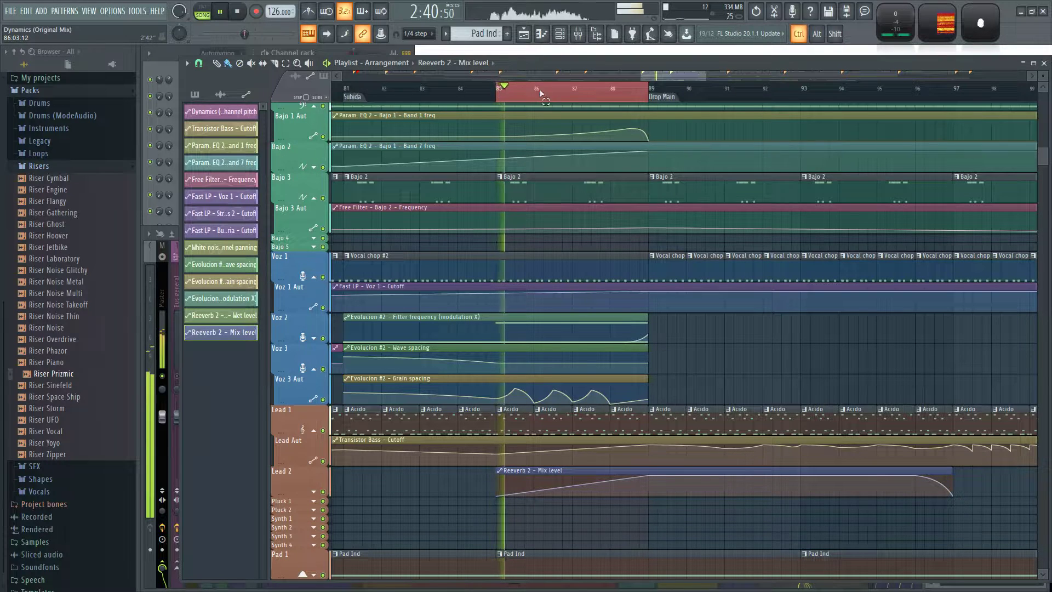
right_click(542, 98)
key("F9")
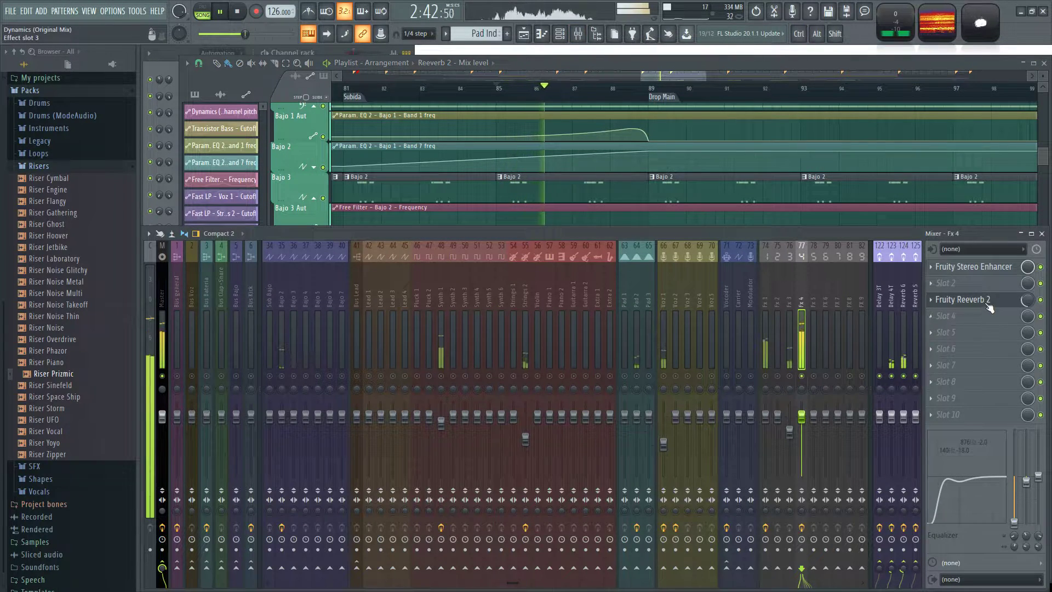
left_click(961, 299)
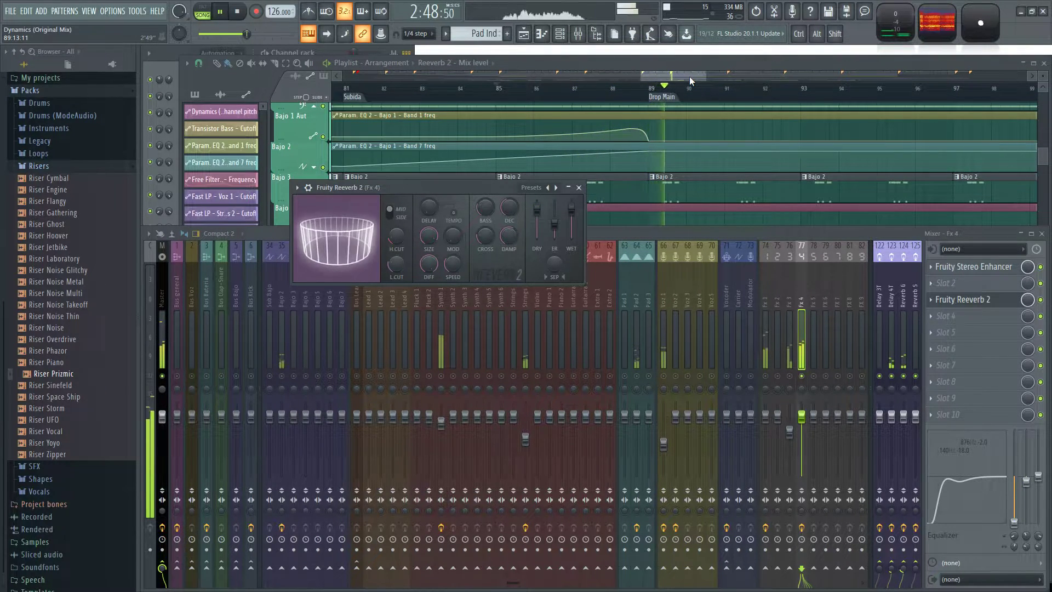
key("space")
left_click(801, 376, "ctrl")
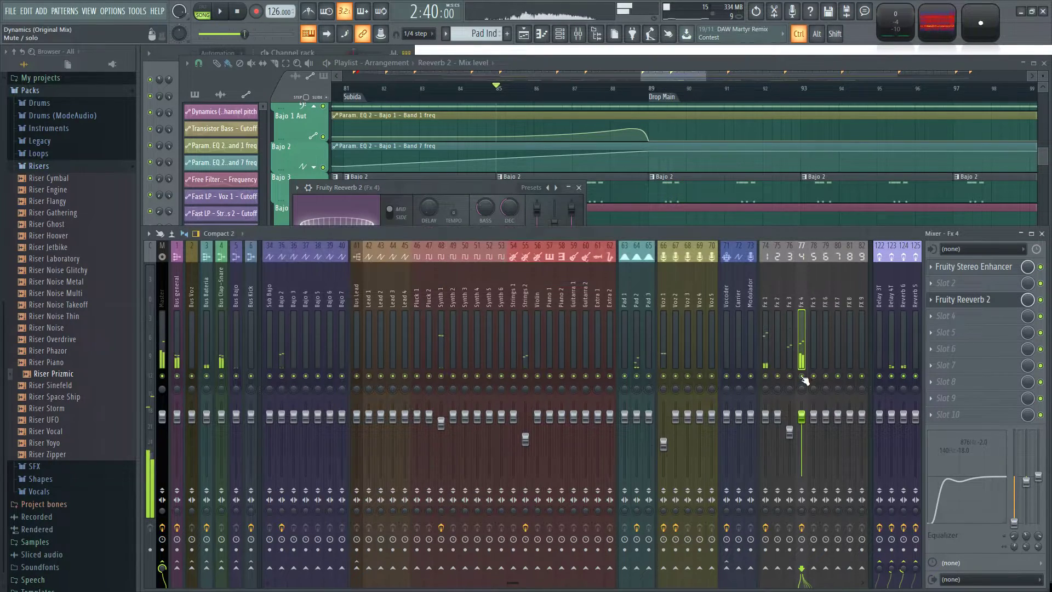
Start playback of the full mix from the Speech marker at bar 65.
left_click(655, 63)
scroll(653, 87, "down", 3)
scroll(463, 93, "down", 4)
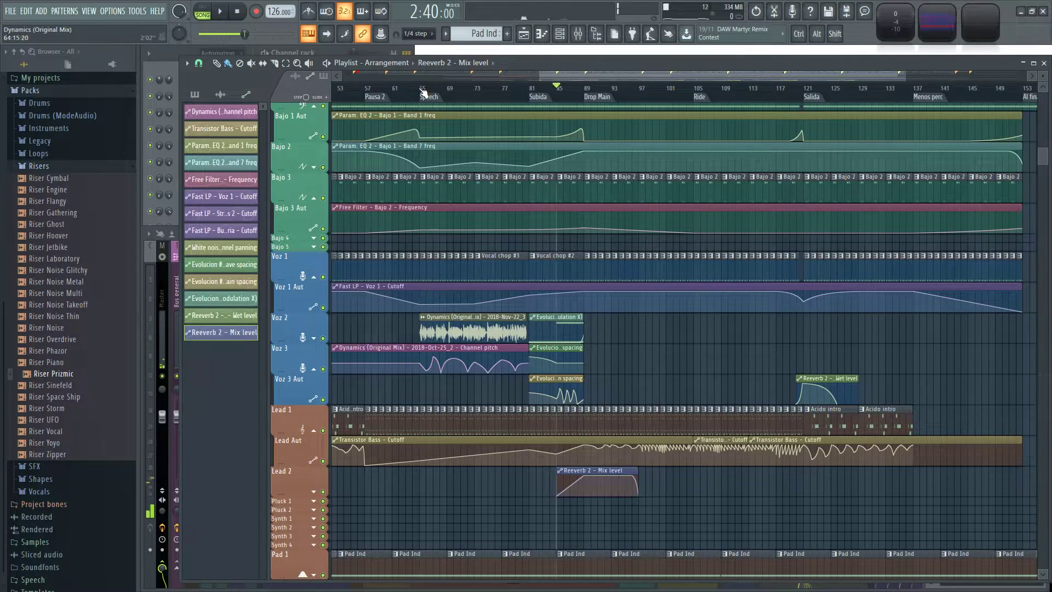
left_click(423, 92)
key("space")
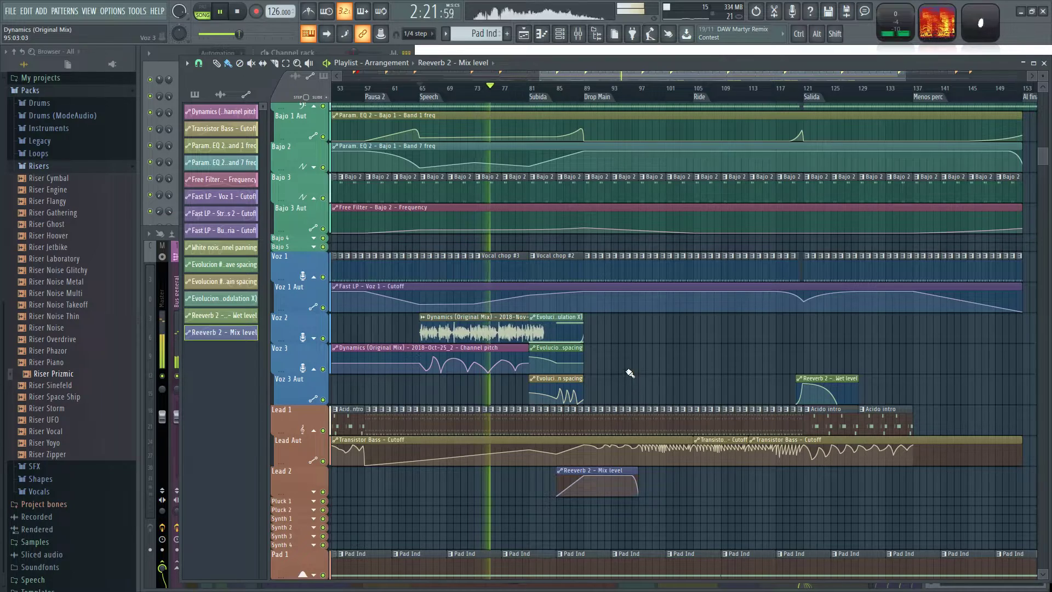
Examine the drum, bass, vocal and lead tracks around Subida and Drop Main for a suitable lane for the mix-level clip.
scroll(569, 527, "up", 5)
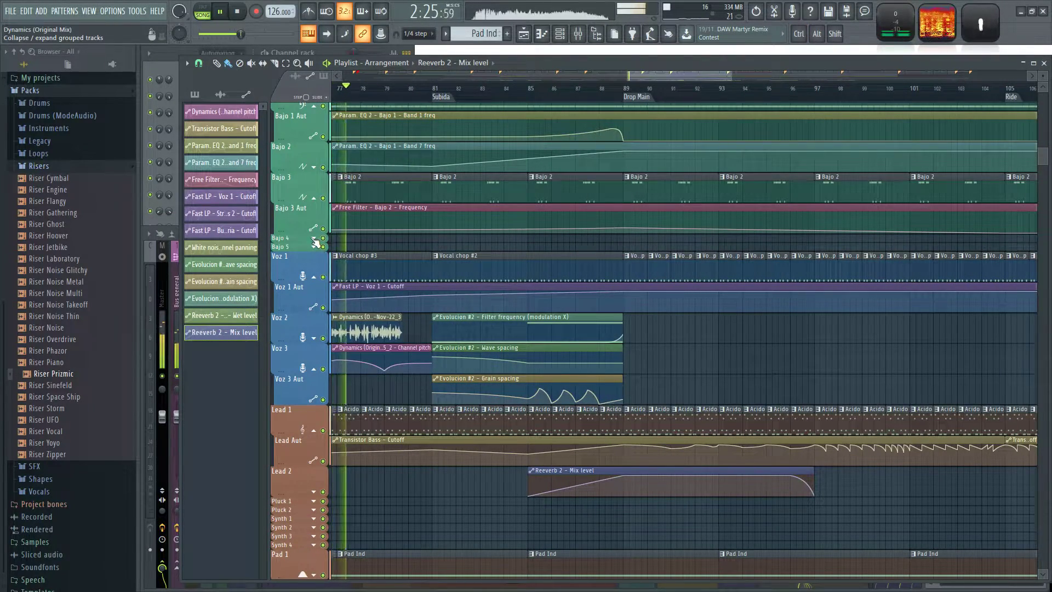
scroll(482, 491, "up", 3)
scroll(482, 492, "up", 6)
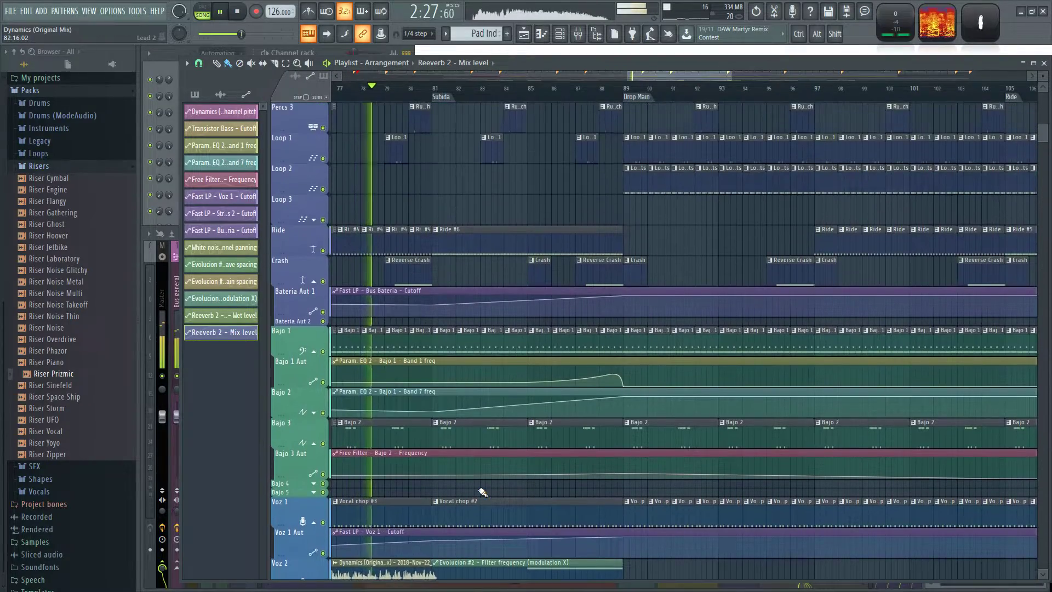
scroll(478, 489, "up", 2)
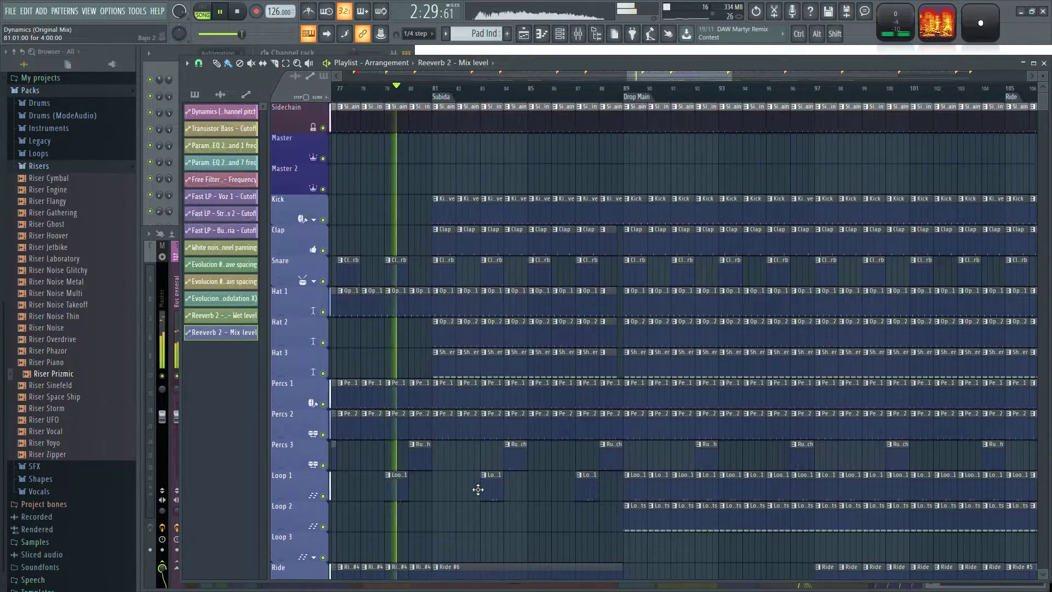
left_click(316, 220)
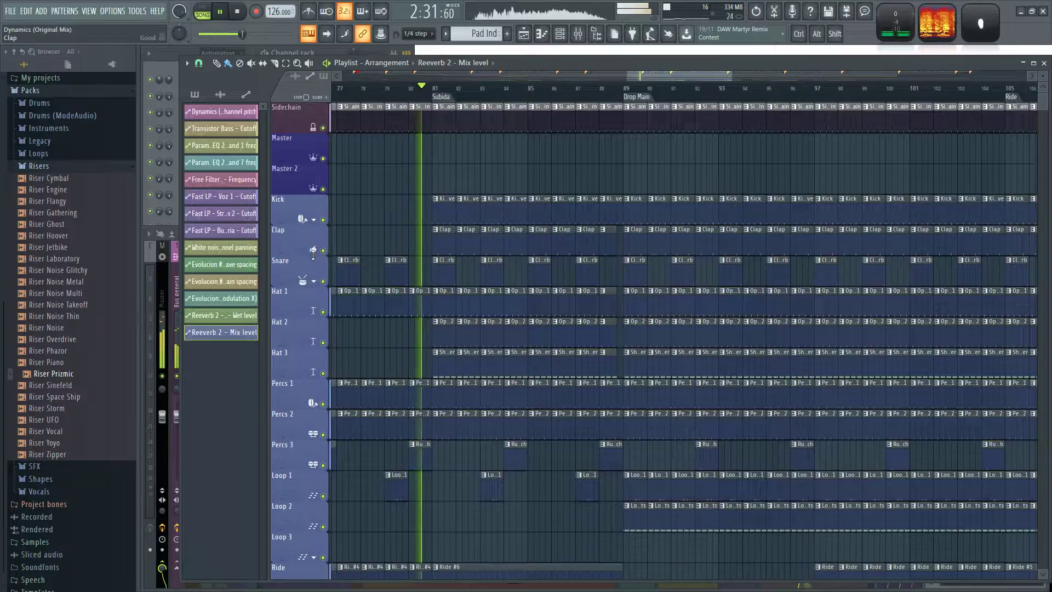
left_click(315, 220)
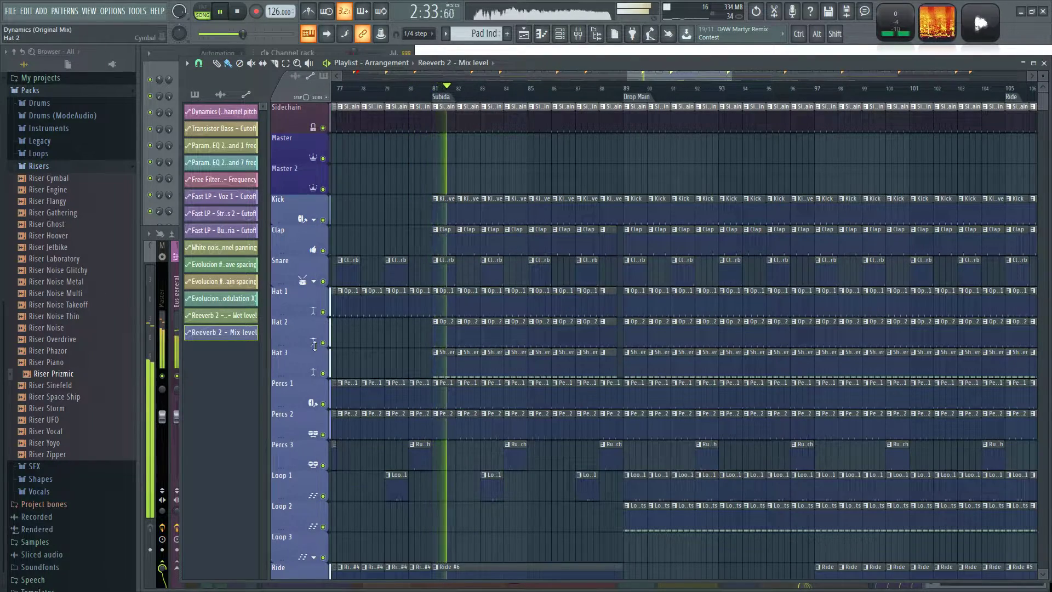
scroll(298, 345, "down", 2)
scroll(298, 345, "down", 2)
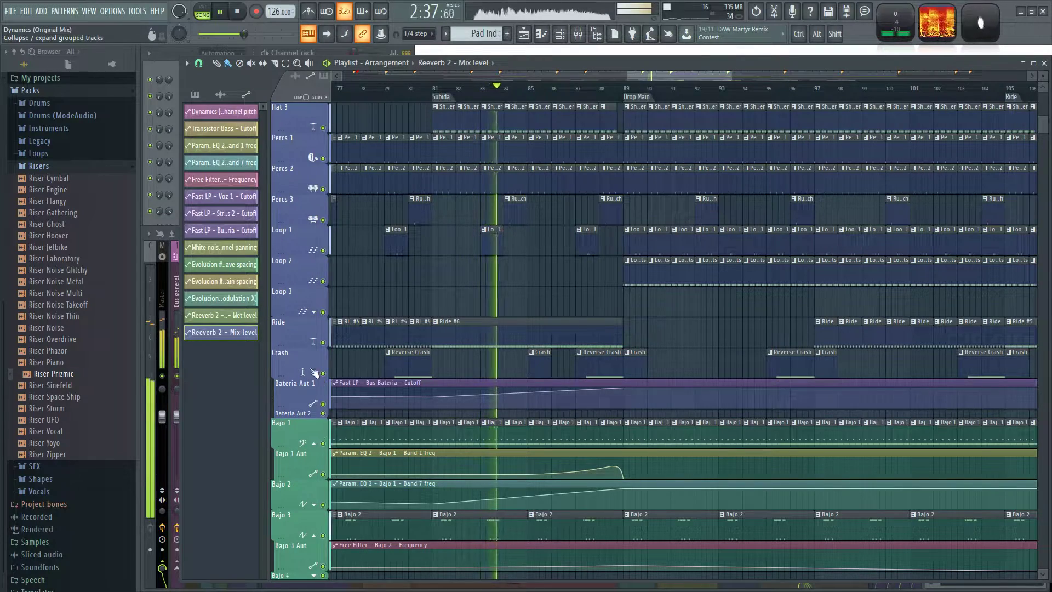
scroll(307, 340, "down", 3)
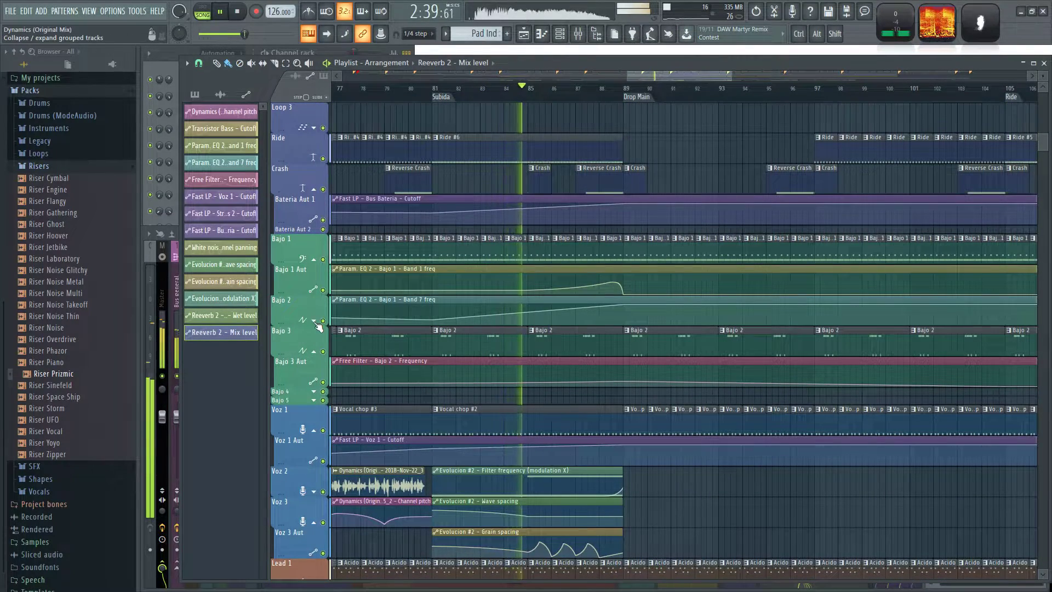
left_click(314, 320)
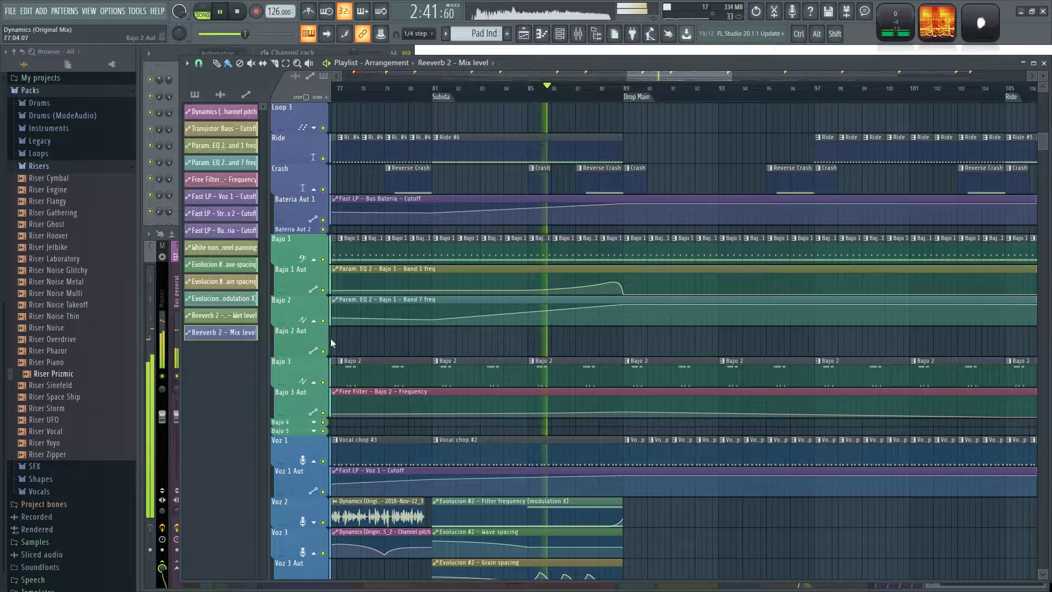
scroll(498, 309, "down", 4)
scroll(498, 309, "down", 1)
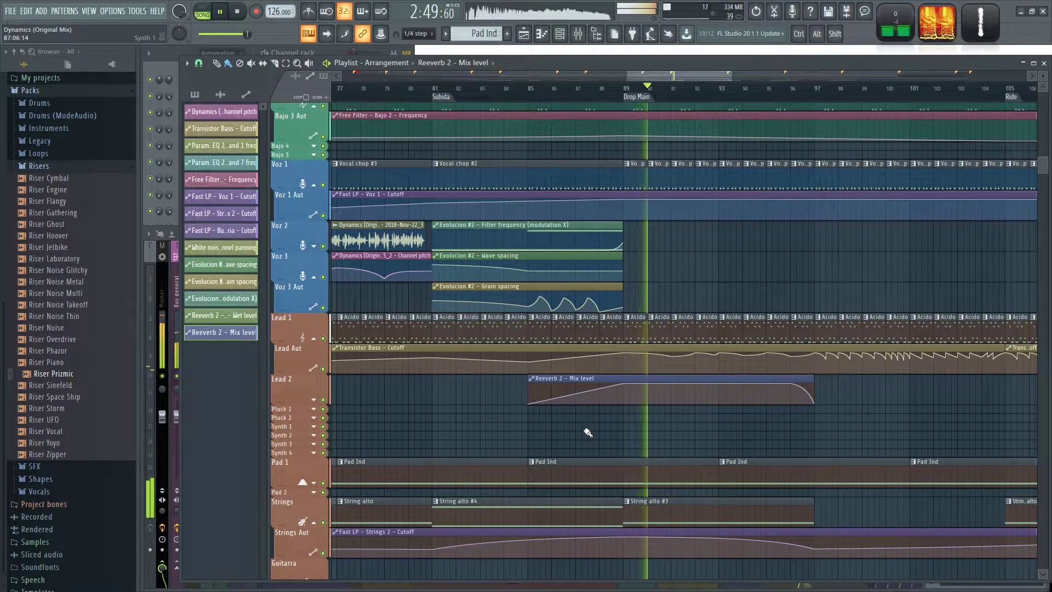
scroll(587, 432, "down", 5)
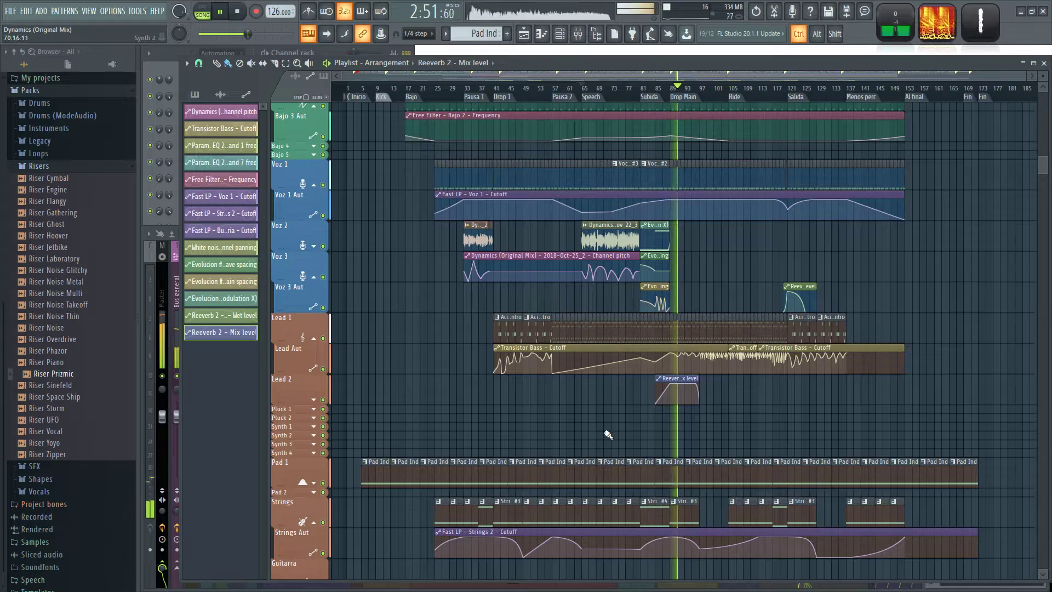
Move the Reeverb 2 - Mix level clip up to the Voz 3 track at bar 85, stop playback and return to the mixer.
scroll(685, 421, "up", 5)
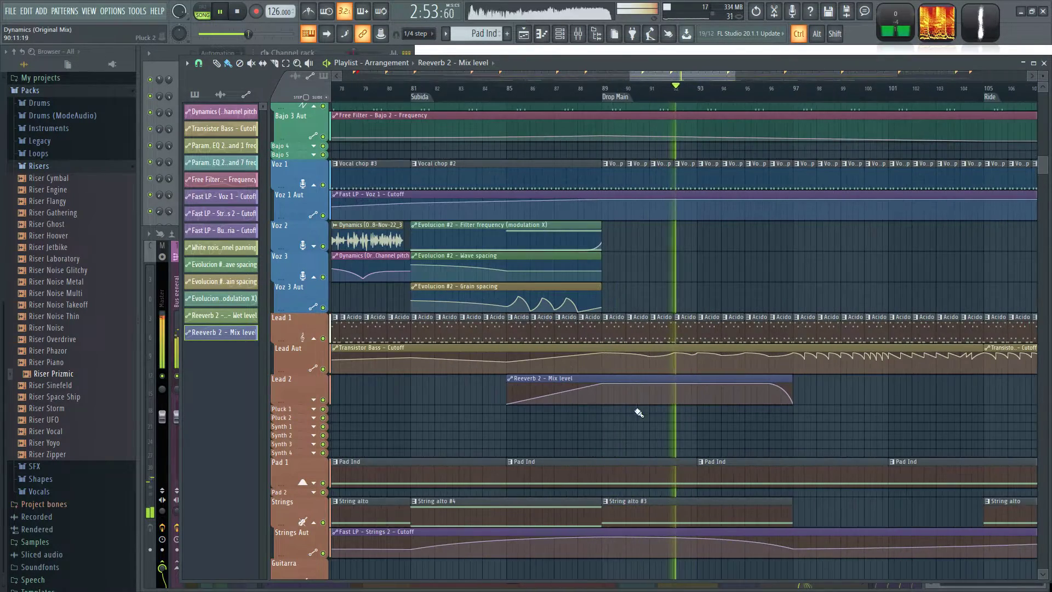
left_click_drag(584, 380, 584, 254)
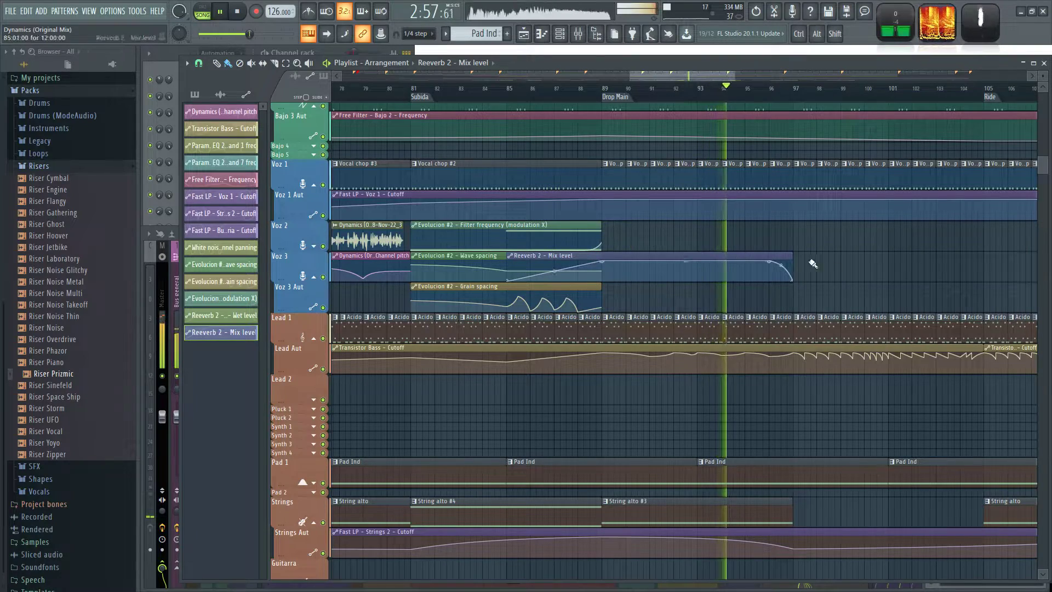
key("space")
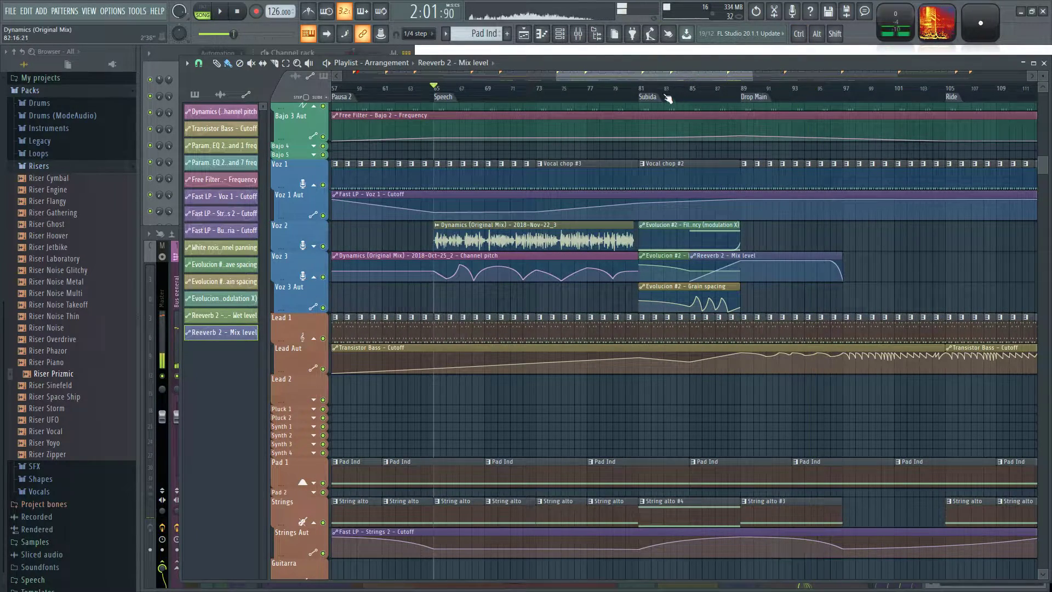
key("F9")
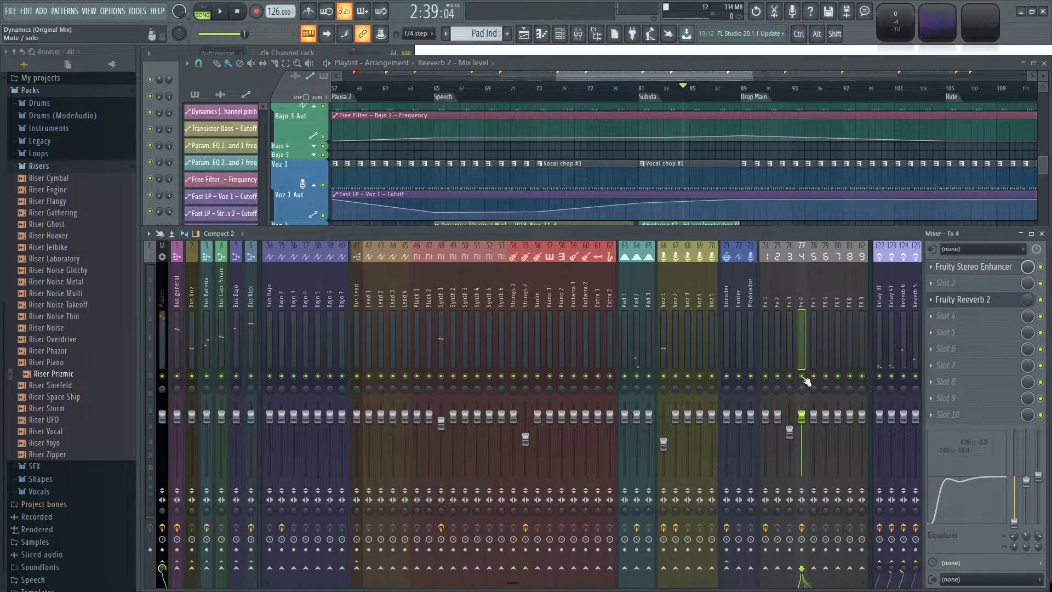
Play the full mix from just before bar 85 into Drop Main to check the reverb automation in context.
key("ctrl")
key("space")
left_click_drag(718, 78, 735, 78)
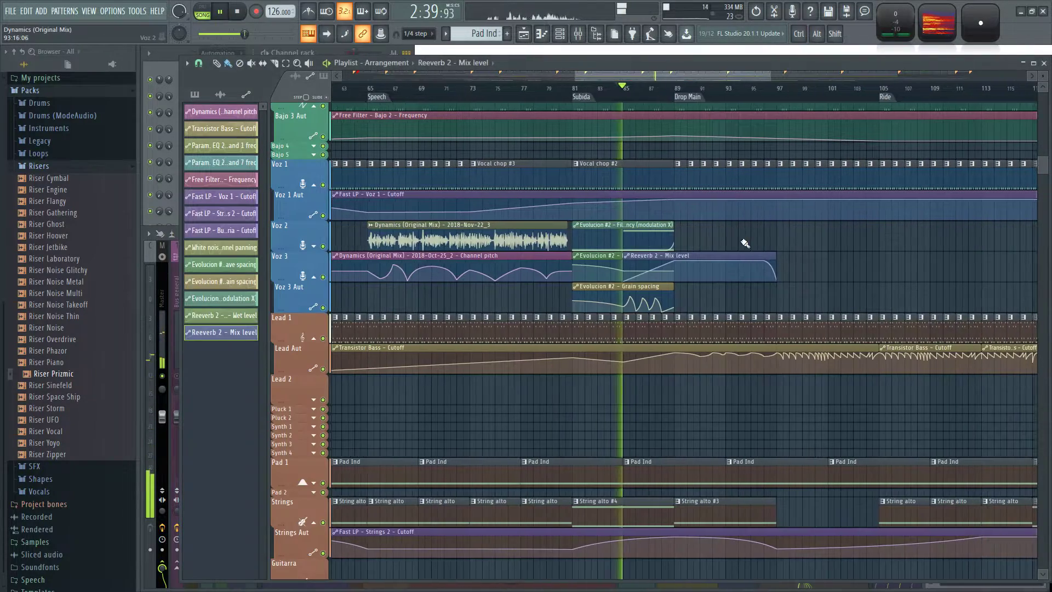
scroll(816, 246, "down", 3)
left_click_drag(874, 255, 649, 272)
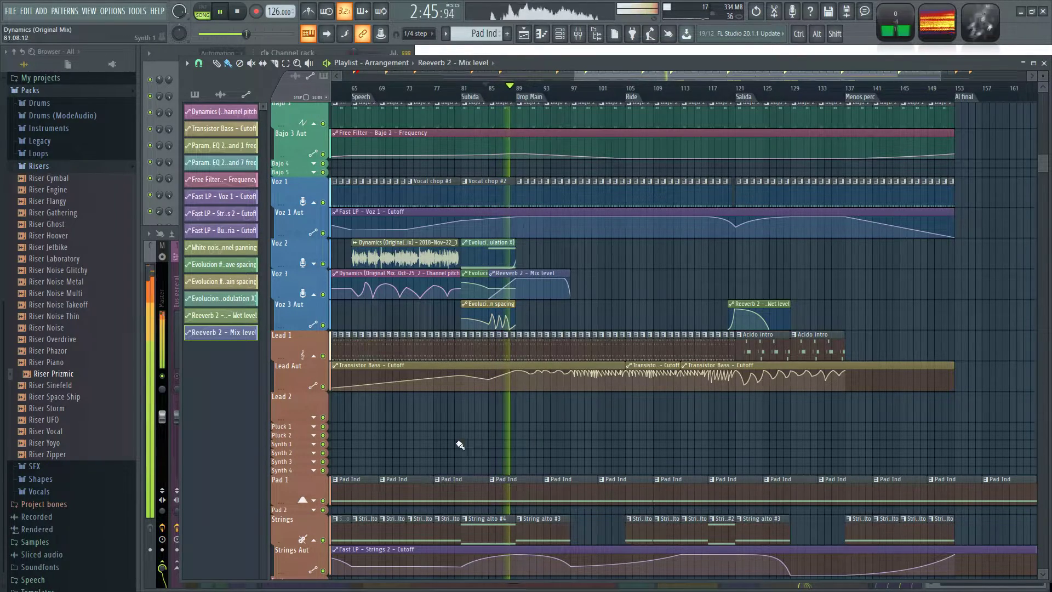
scroll(677, 439, "down", 3)
scroll(677, 439, "up", 5)
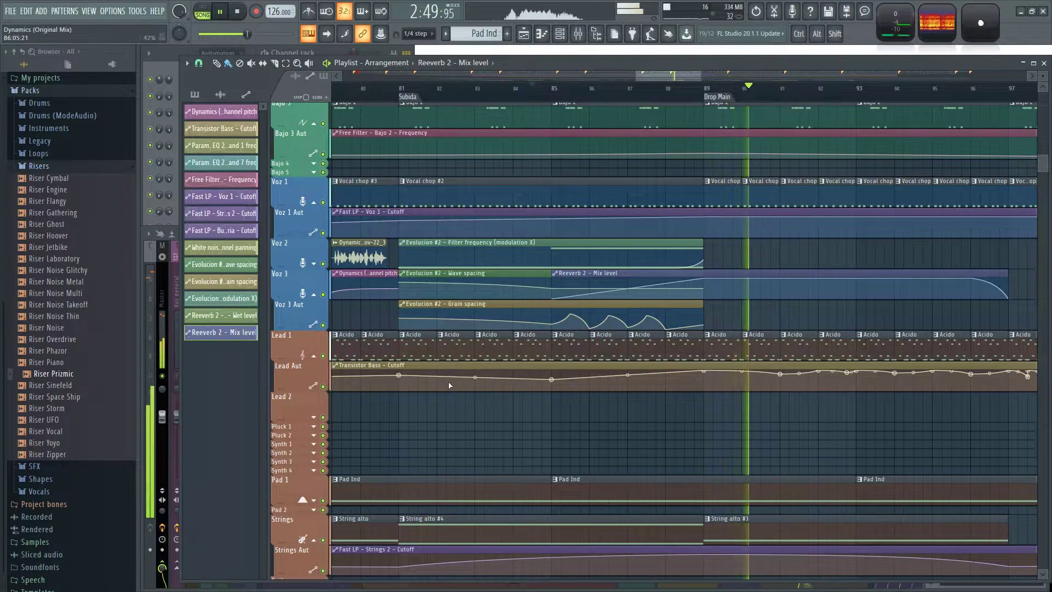
Solo Fx 4 from the Subida marker and, in its Fruity Reeverb 2, set the stereo separation to about 39% and raise the dry level.
left_click(404, 89)
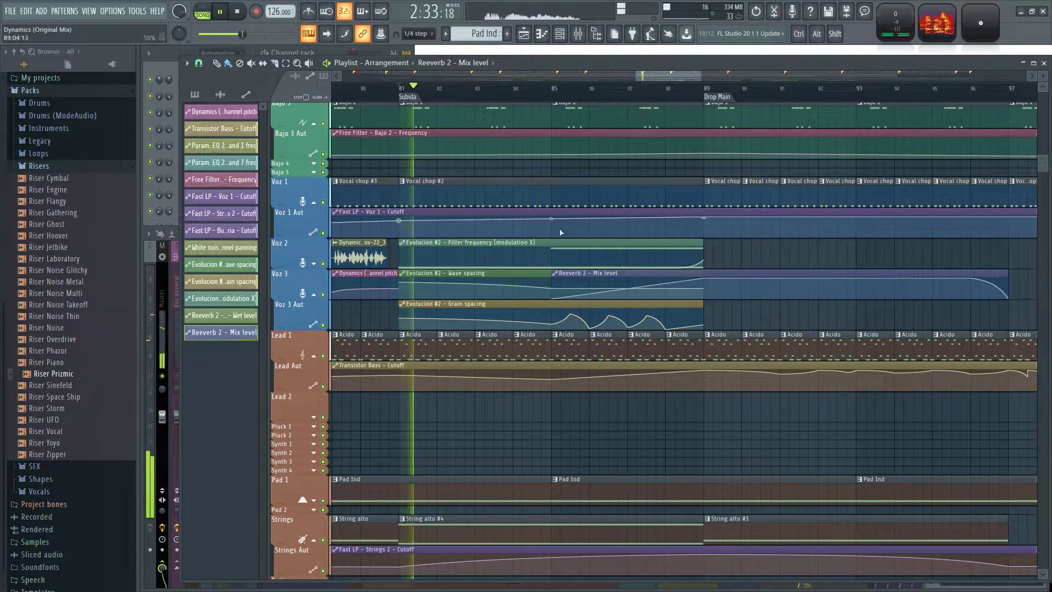
key("F9")
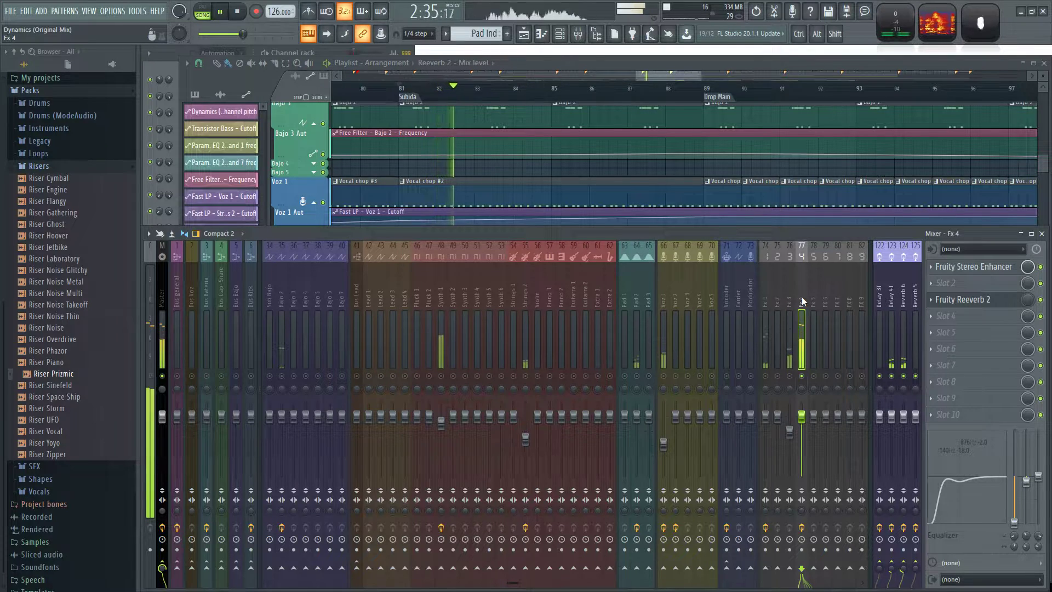
left_click(955, 301)
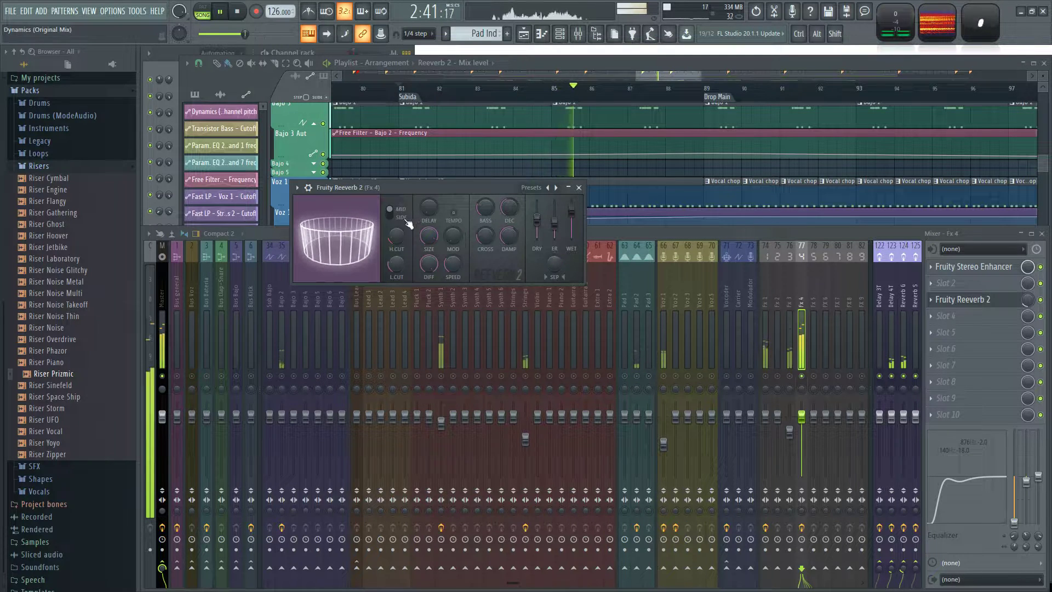
left_click_drag(556, 264, 557, 267)
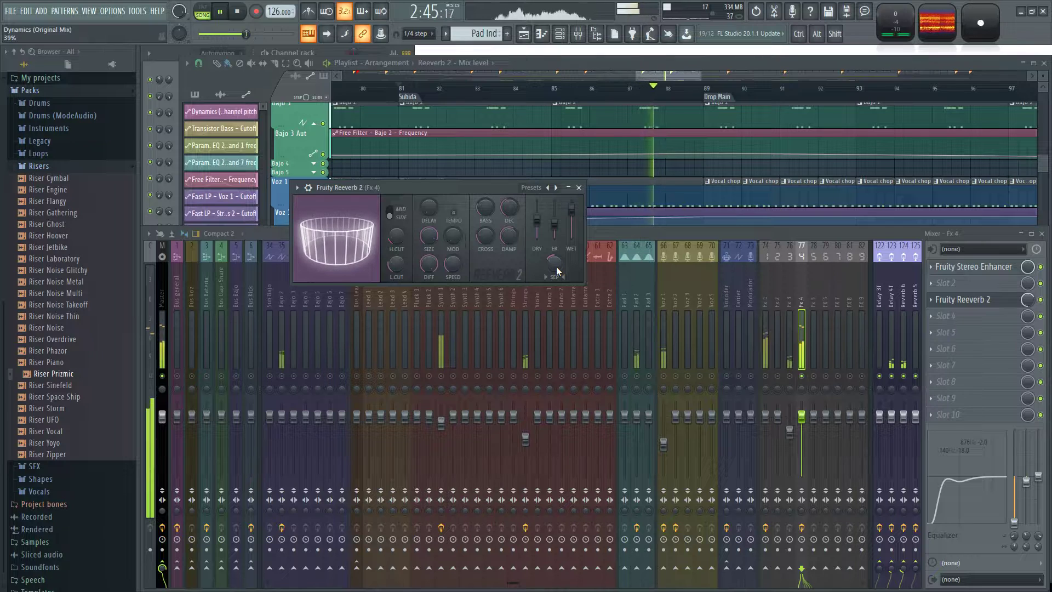
left_click_drag(537, 221, 537, 209)
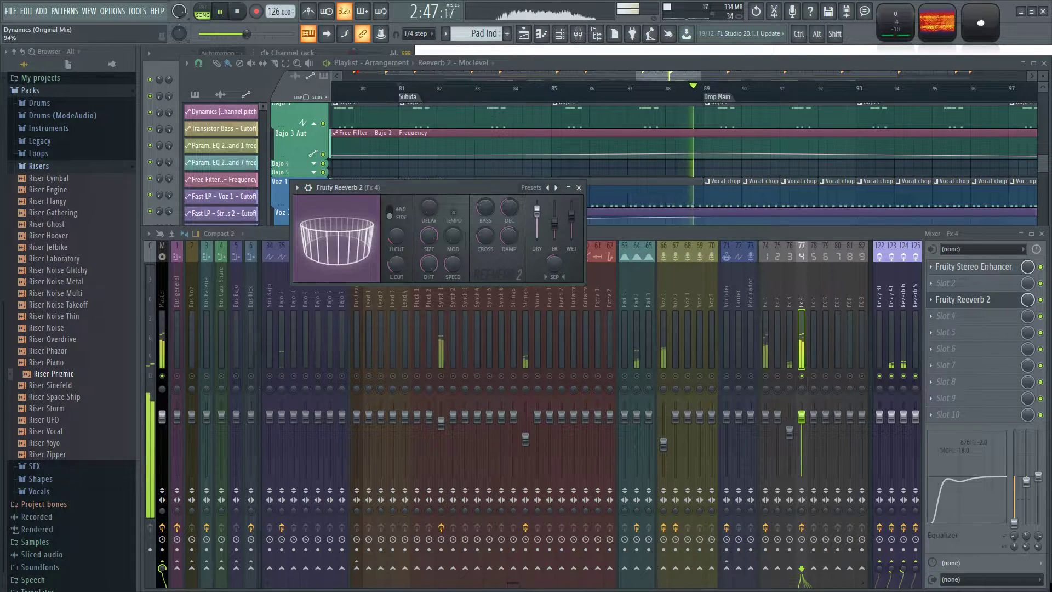
left_click(579, 188)
Unsolo Fx 4, replay the full mix from the Subida marker and save the project.
key("space")
key("space")
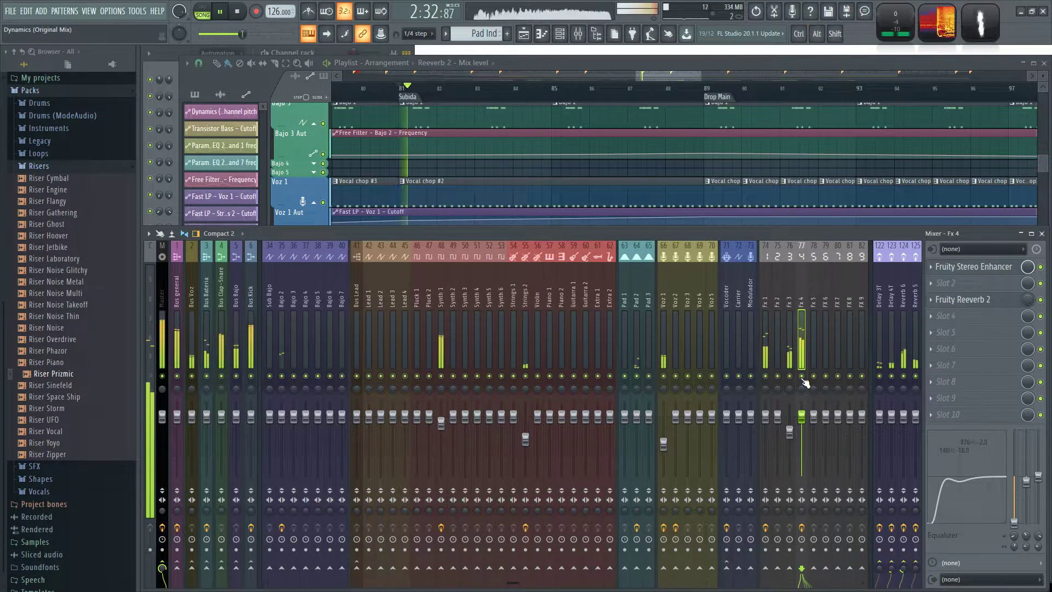
key("ctrl+s")
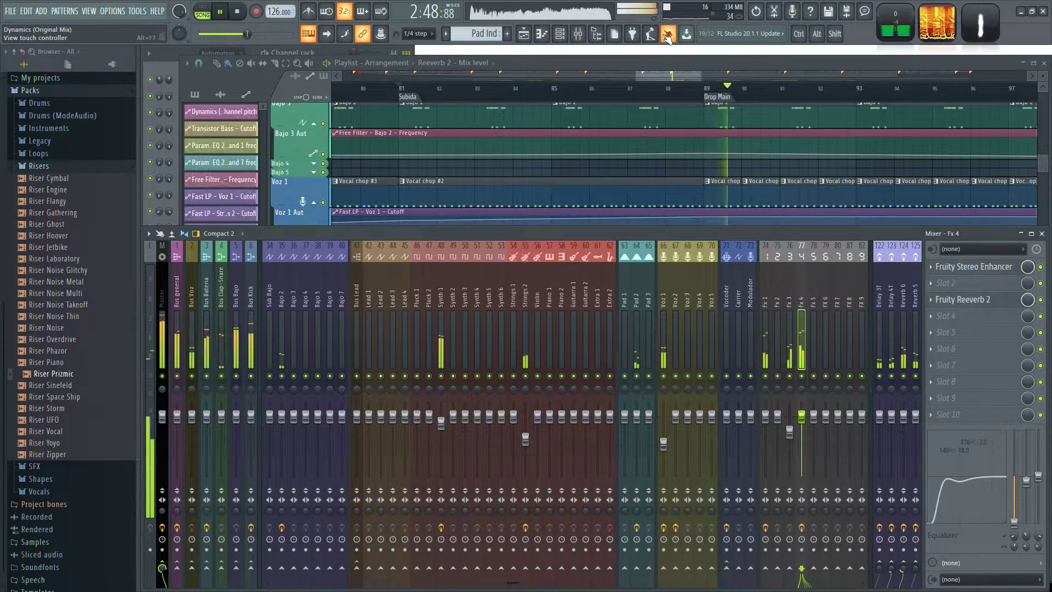
On the FX 1 track, add FX verb 2 clips at bars 144, 152 and 160 and an Fx verb 1 clip at bar 153.
left_click(686, 77)
scroll(747, 429, "down", 6)
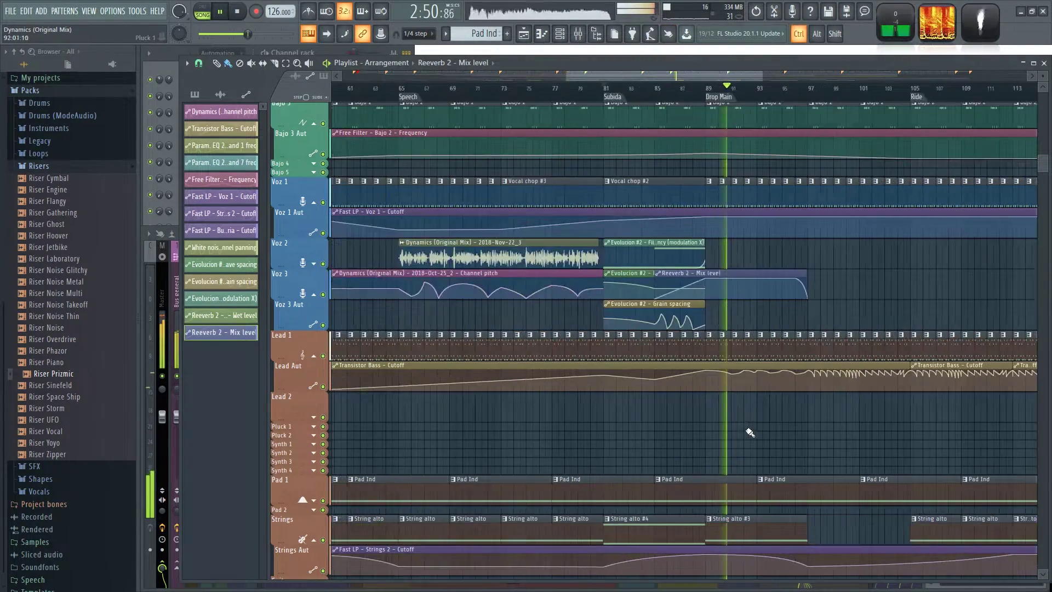
scroll(850, 432, "down", 6)
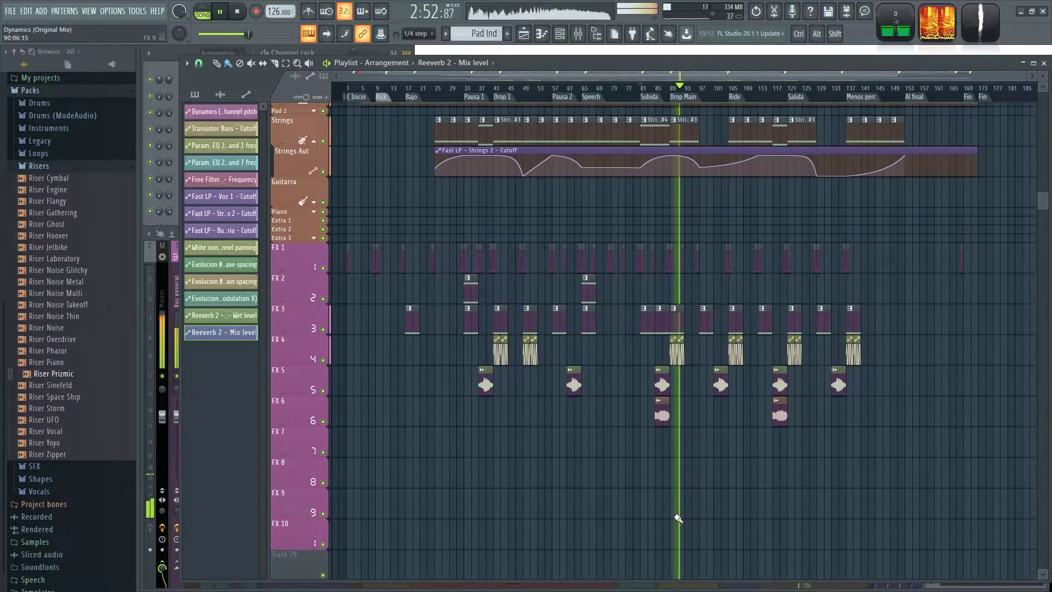
scroll(981, 336, "up", 5)
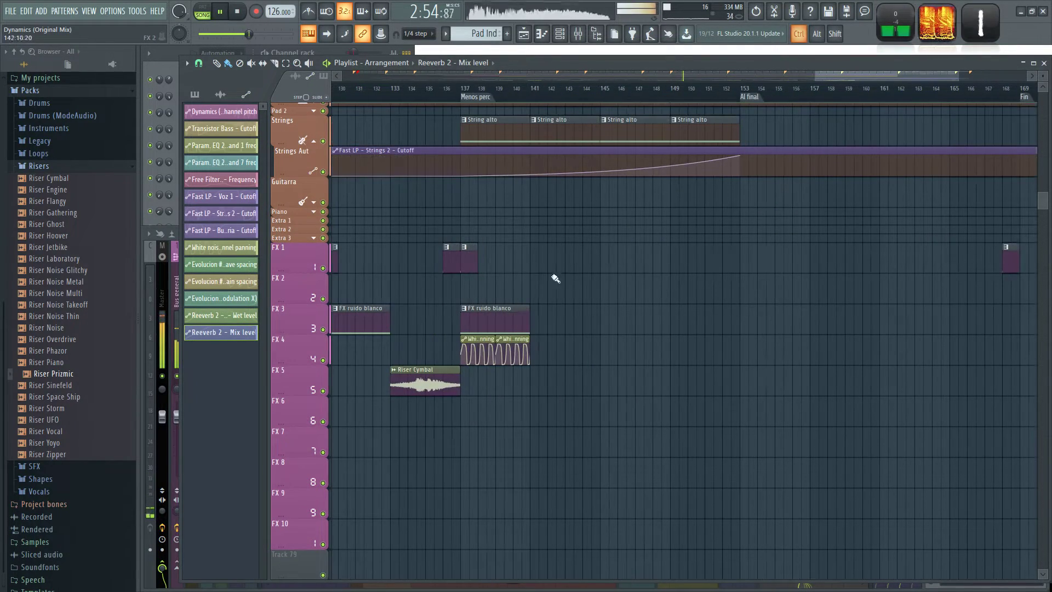
left_click(452, 258)
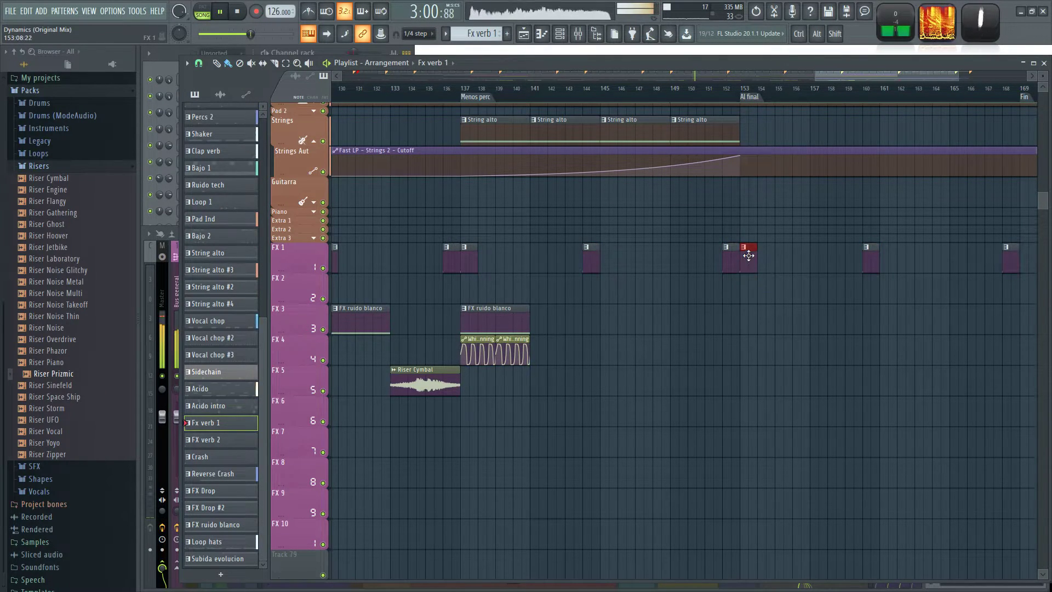
Place an FX ruido blanco clip on FX 3 at bar 153 and a Riser Cymbal clip on FX 5 at bar 149.
scroll(458, 310, "left", 3)
left_click(431, 321)
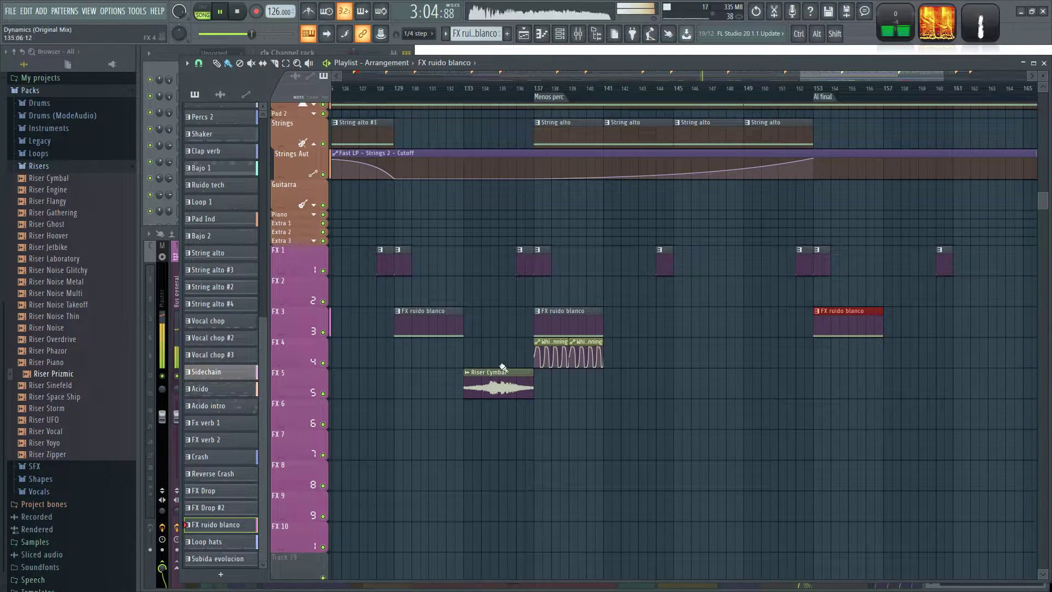
scroll(532, 427, "down", 3)
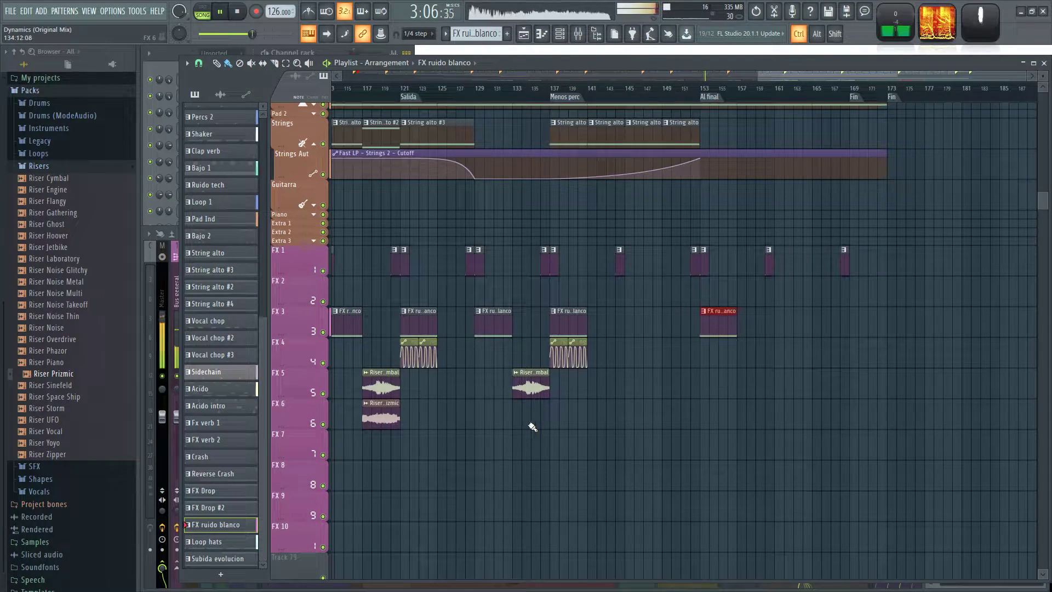
left_click(517, 391)
scroll(620, 384, "up", 2)
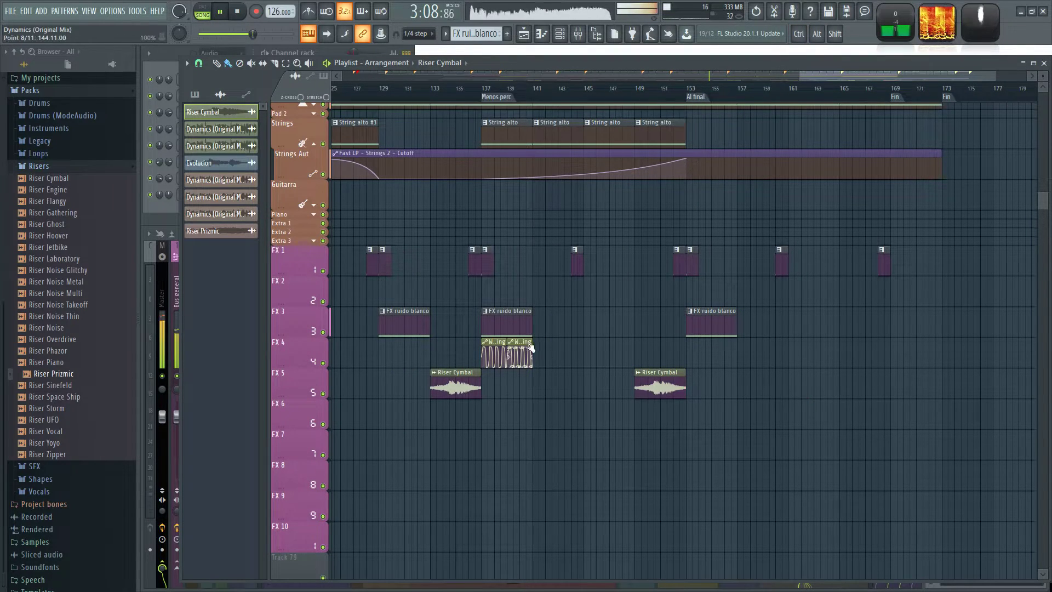
Save the project and audition the new ending effects from the Al final marker at bar 153.
scroll(535, 296, "up", 4)
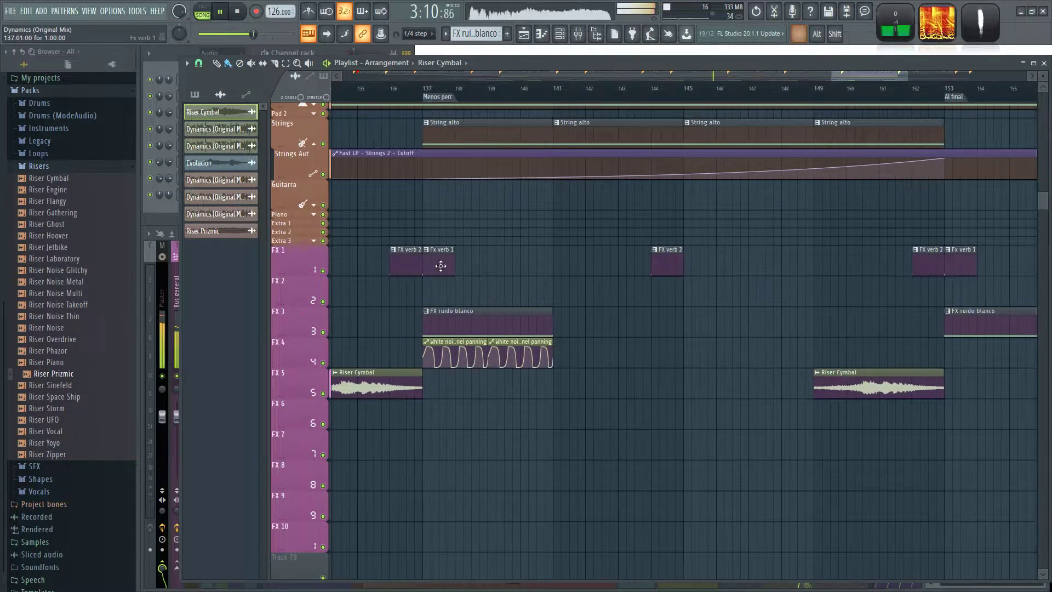
left_click(444, 266)
scroll(660, 289, "down", 2)
left_click_drag(761, 293, 467, 332)
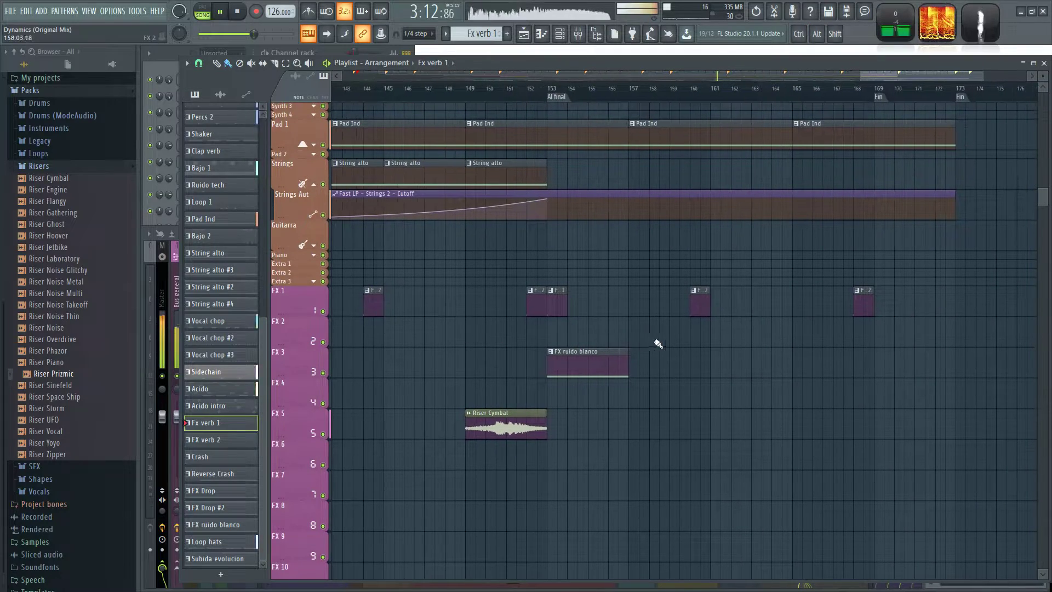
scroll(686, 297, "down", 4)
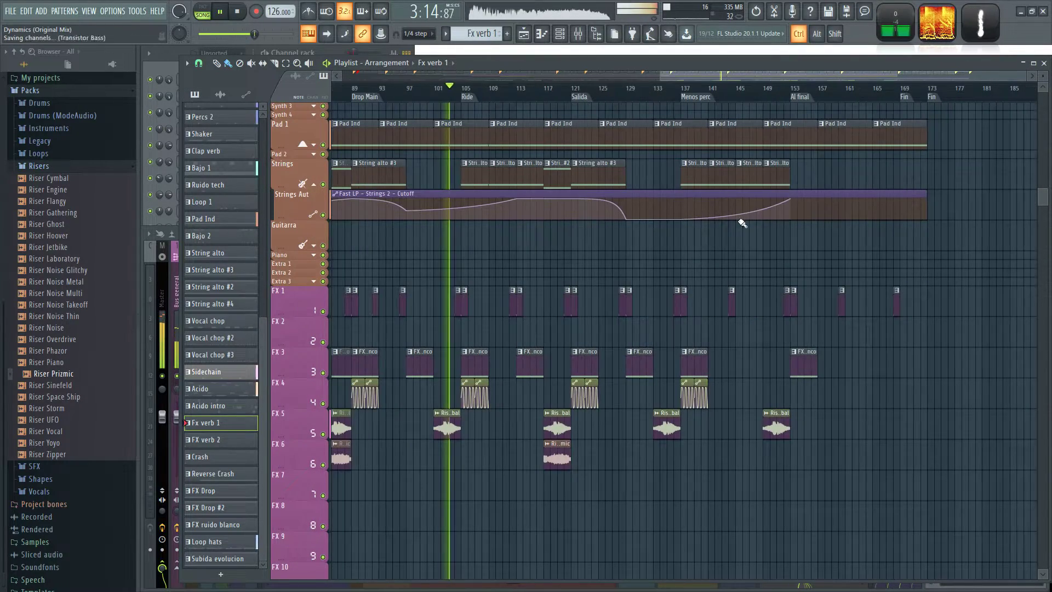
left_click(794, 90)
scroll(836, 302, "up", 4)
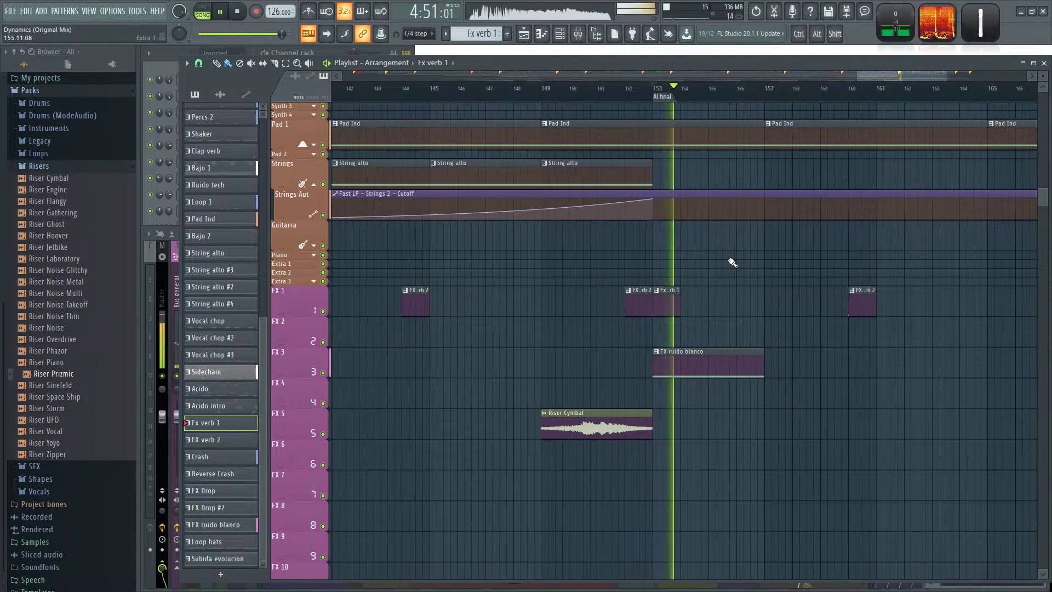
scroll(805, 274, "down", 4)
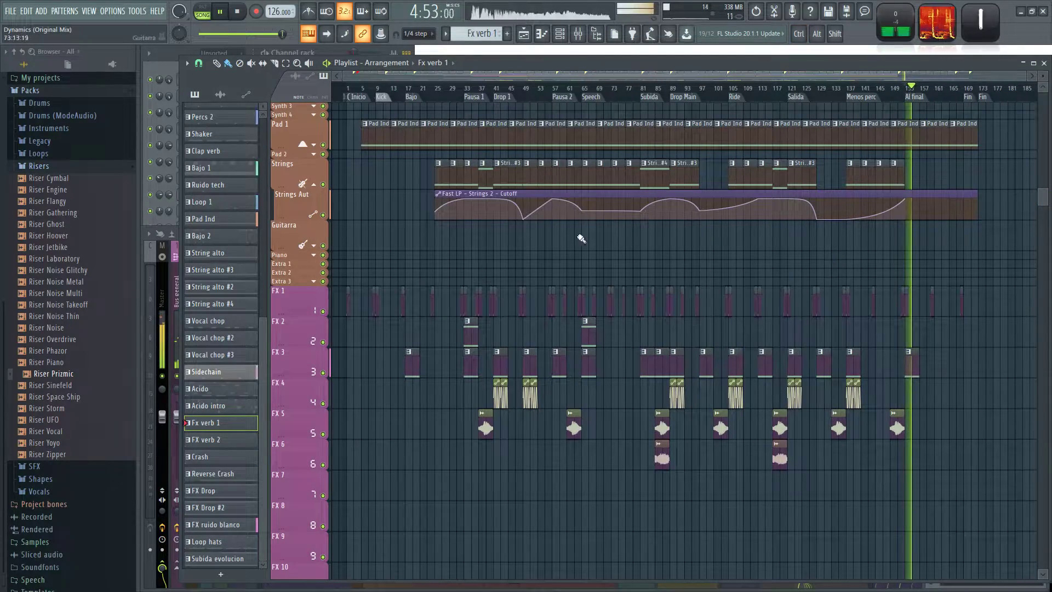
Stop playback, return to the song start and save the project.
key("space")
left_click(245, 17)
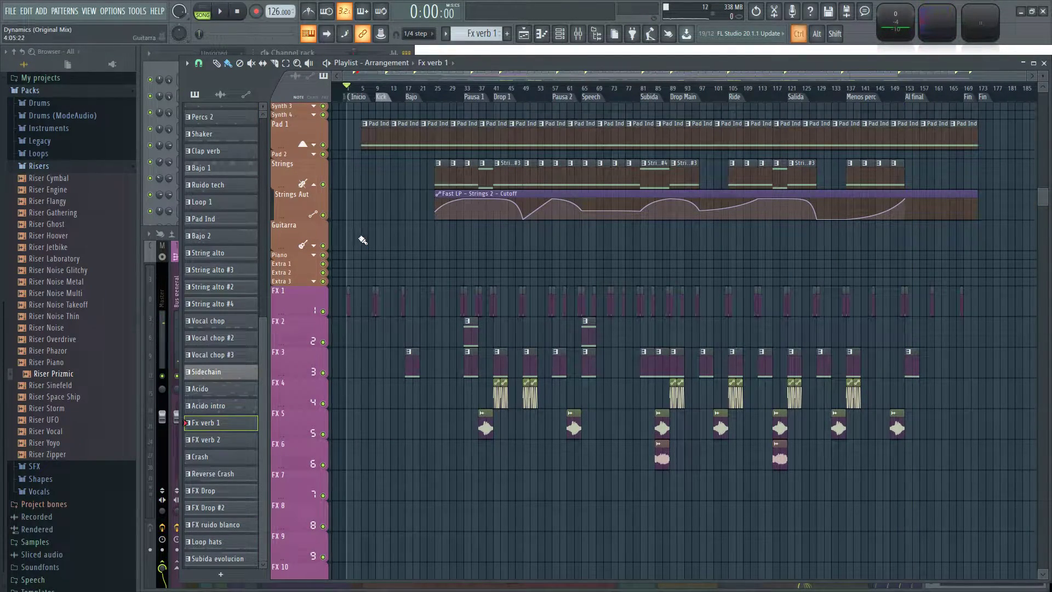
scroll(362, 239, "up", 15)
key("ctrl+s")
scroll(378, 239, "up", 2, "ctrl")
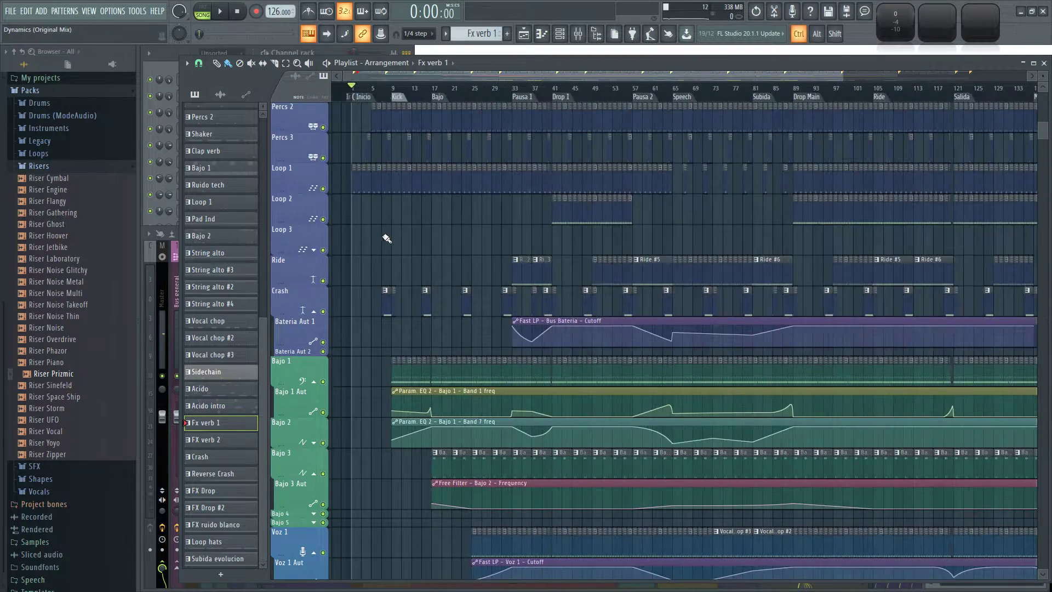
scroll(385, 239, "up", 6, "ctrl")
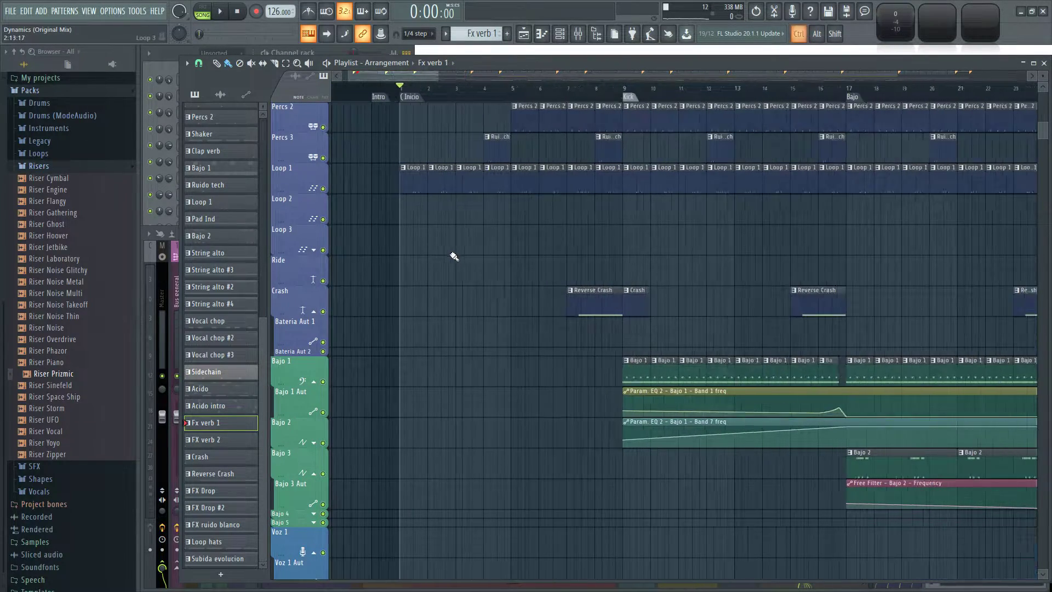
Start playback of the full mix from bar 13, between the Kick and Bajo markers.
scroll(517, 260, "down", 1, "ctrl")
left_click(666, 89)
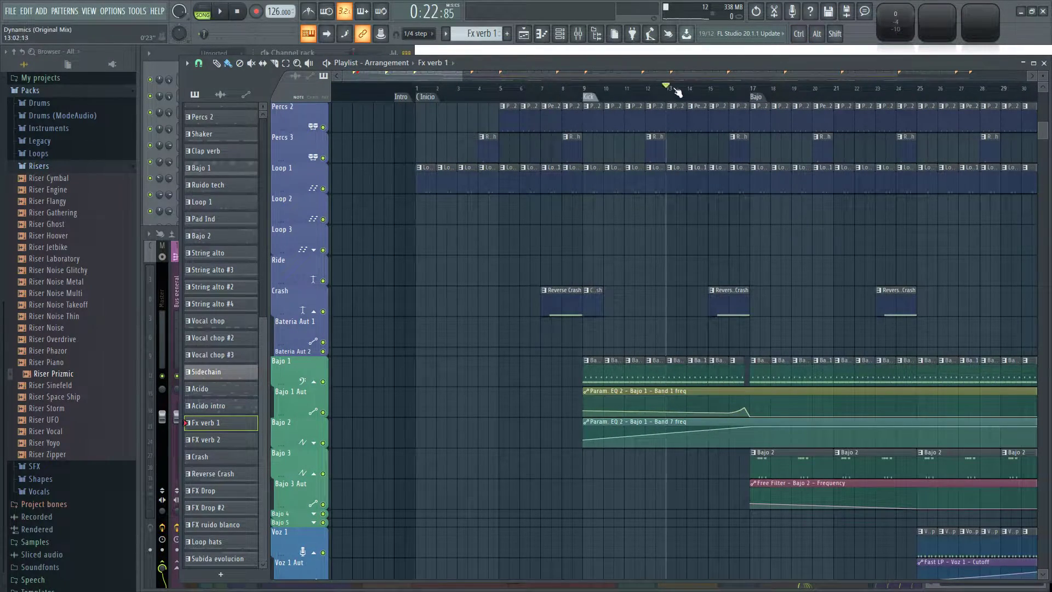
key("space")
scroll(666, 241, "down", 1, "ctrl")
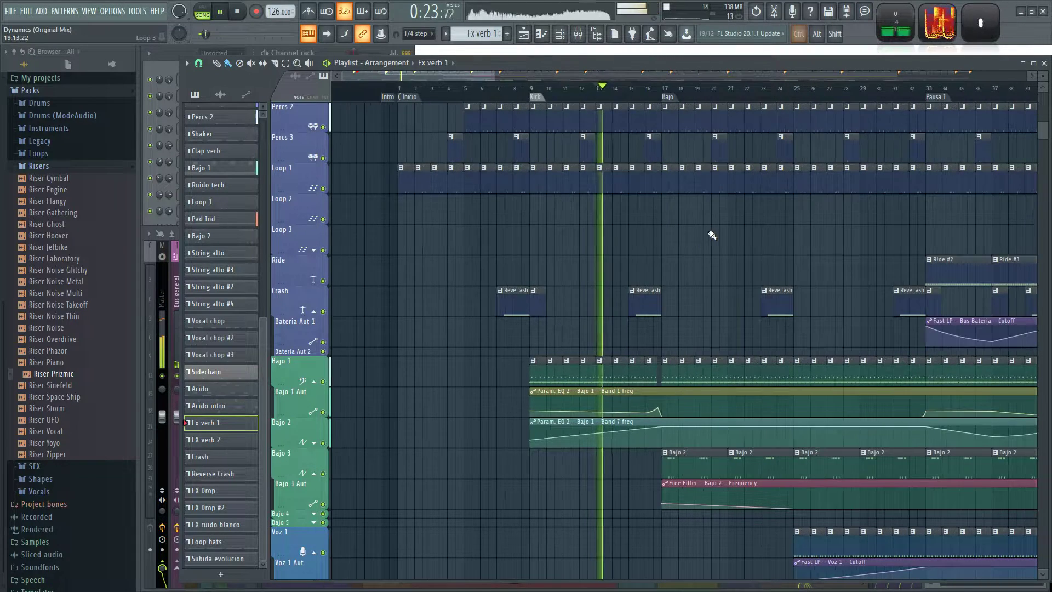
Collapse the Risers sample folder, stop playback and check the Legacy pack in the browser.
left_click(50, 165)
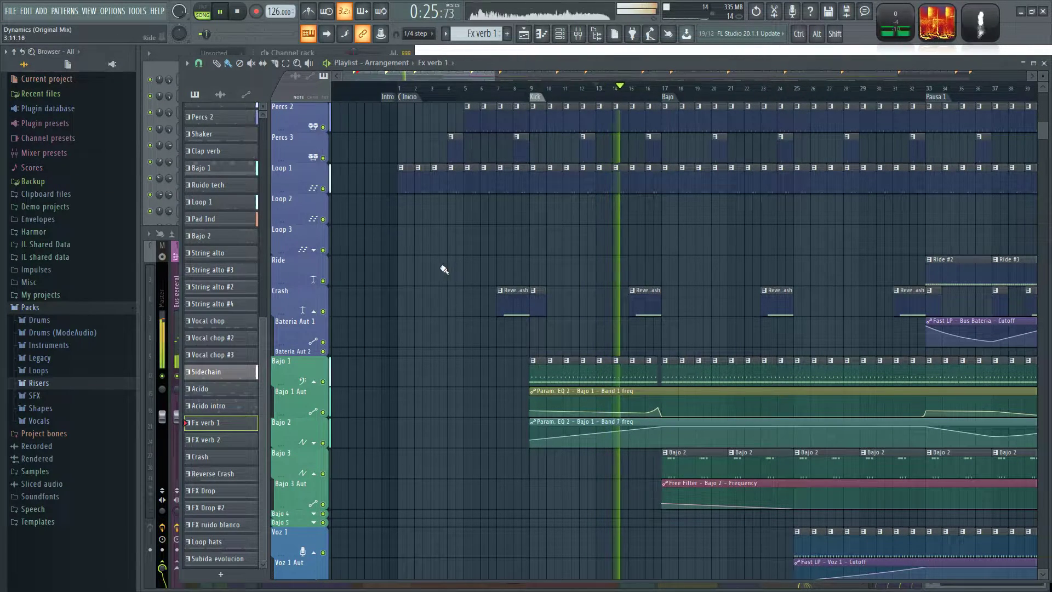
key("space")
left_click(54, 360)
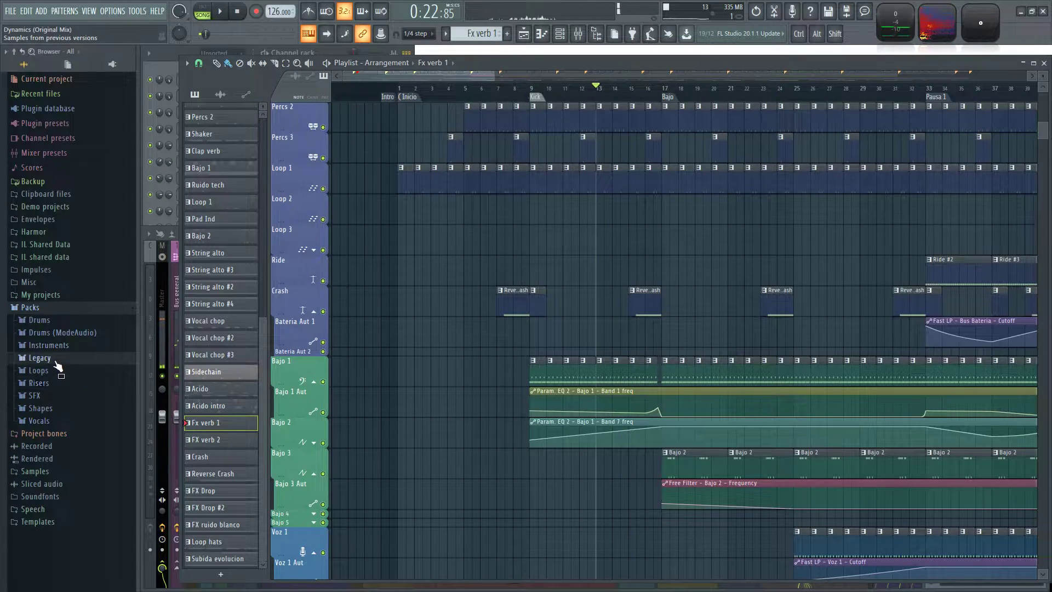
left_click(58, 362)
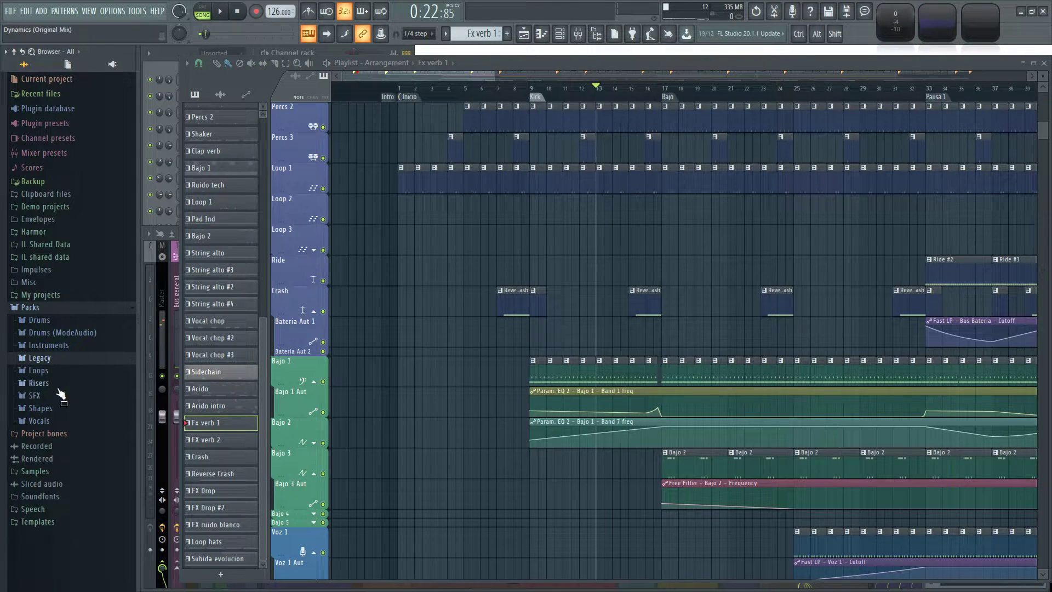
Examine the percussion, bass, vocal, string and FX tracks from the Kick marker to Drop 1 for parts that need more sounds.
scroll(464, 258, "down", 2)
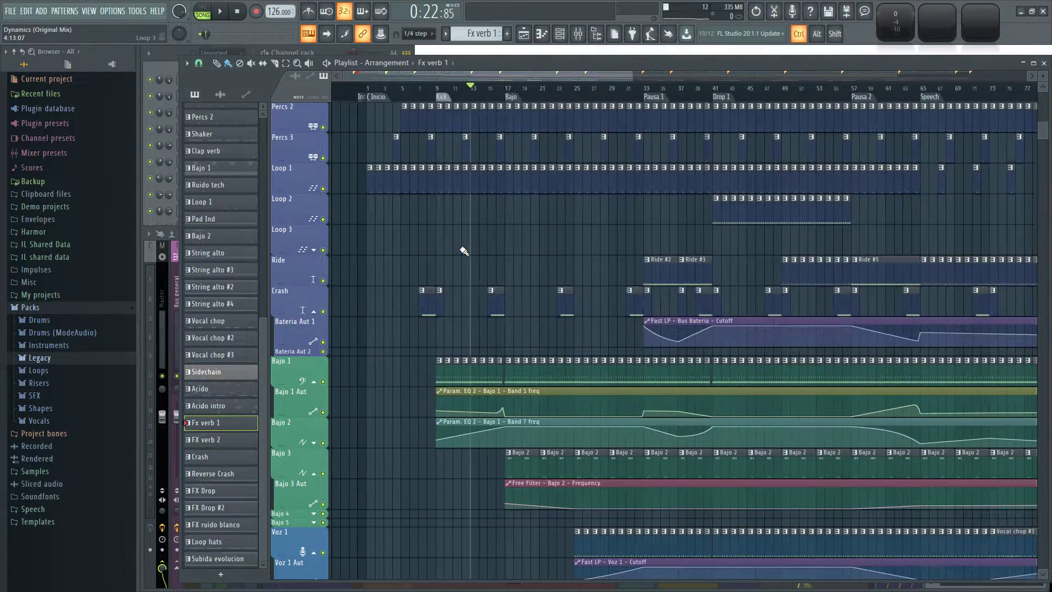
scroll(457, 250, "down", 10)
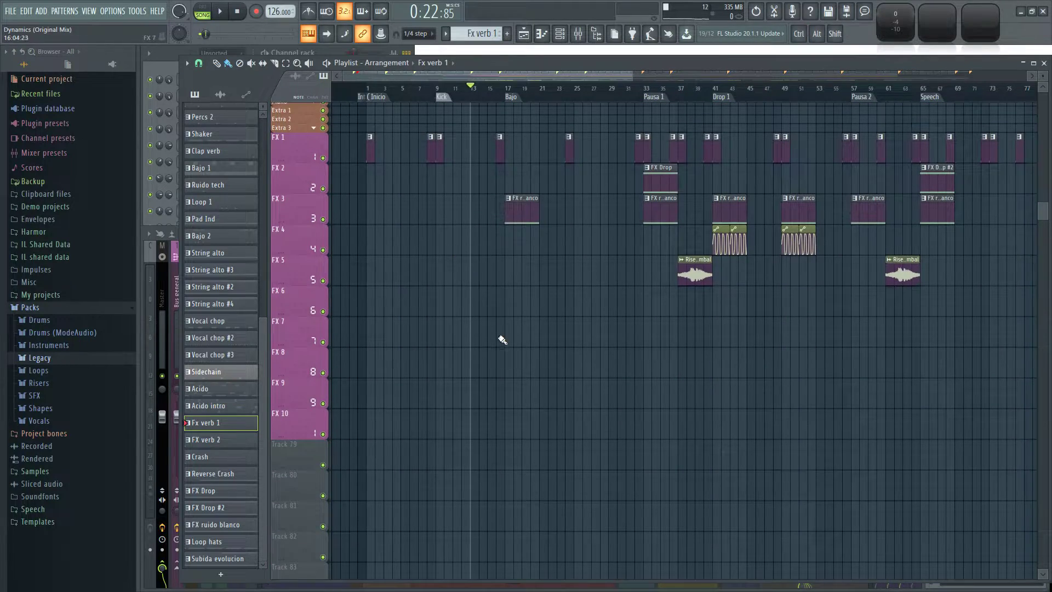
scroll(499, 356, "up", 4)
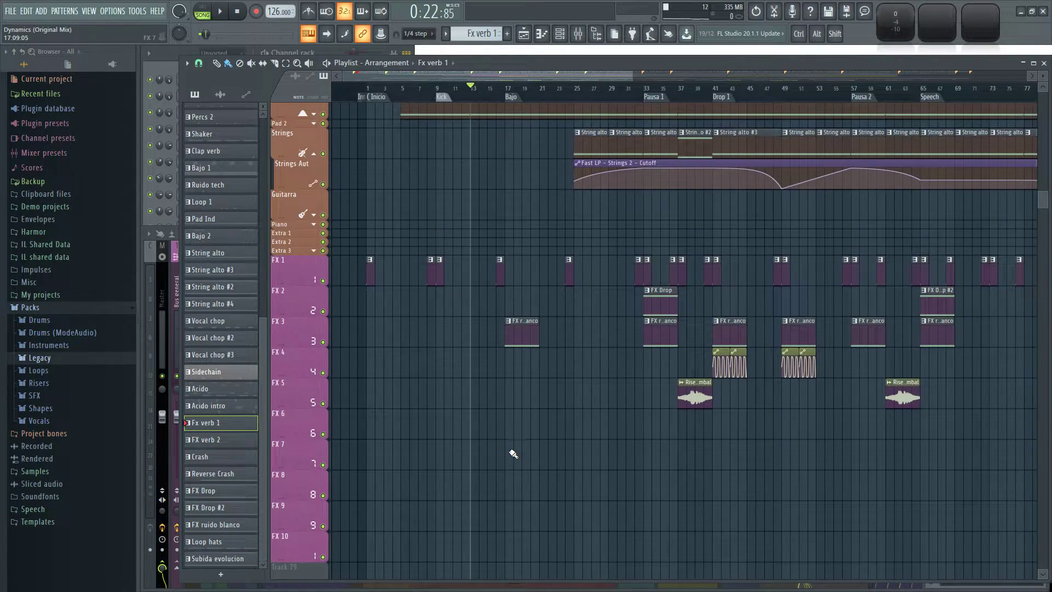
scroll(484, 479, "up", 2)
scroll(459, 396, "down", 5)
scroll(462, 362, "up", 10)
scroll(463, 359, "up", 8)
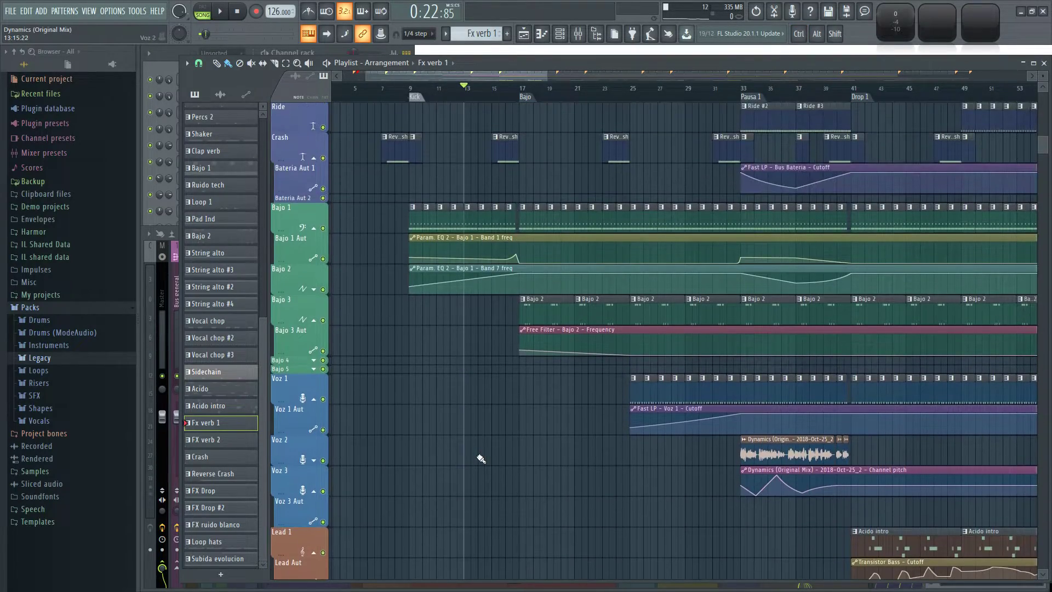
scroll(480, 452, "up", 8)
scroll(479, 451, "down", 10)
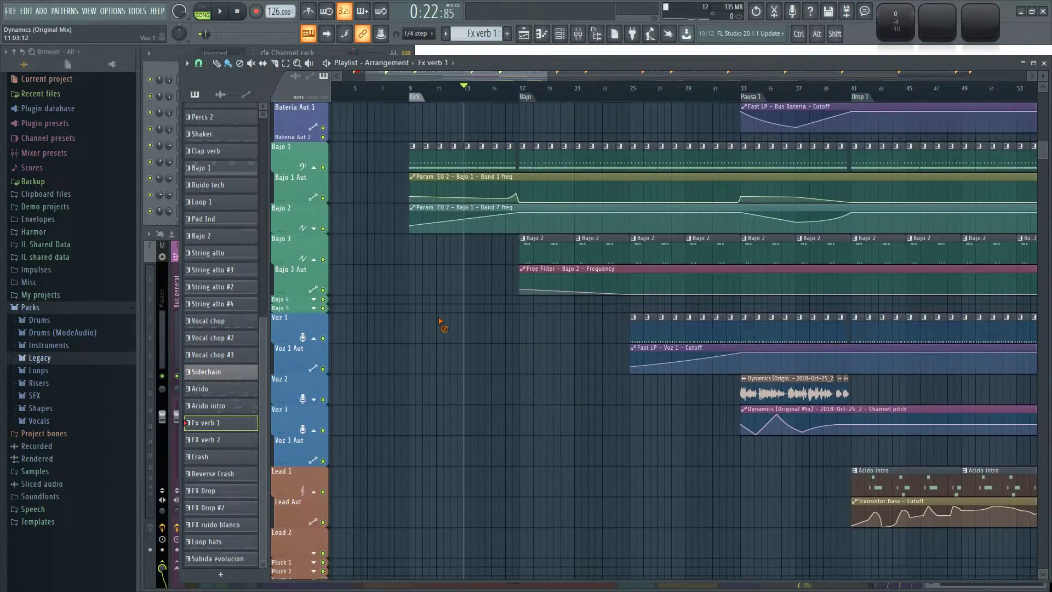
Open the SFX folder of Drums (ModeAudio) and audition its effects from Hyper HollywoodHills Iron to MA Gravity RetroFuture FX.
left_click(86, 332)
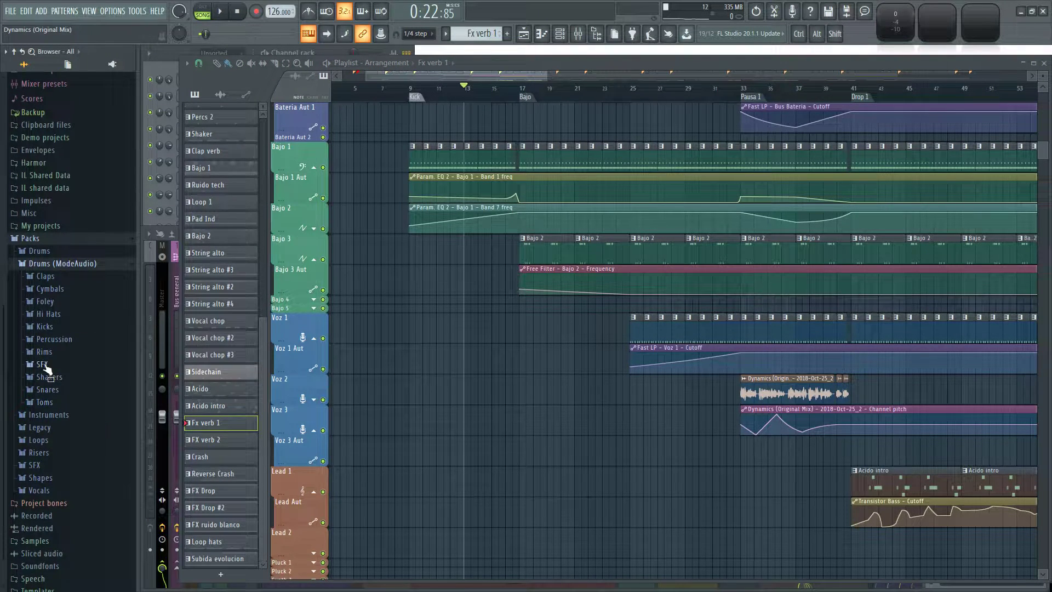
left_click(43, 364)
left_click(82, 215)
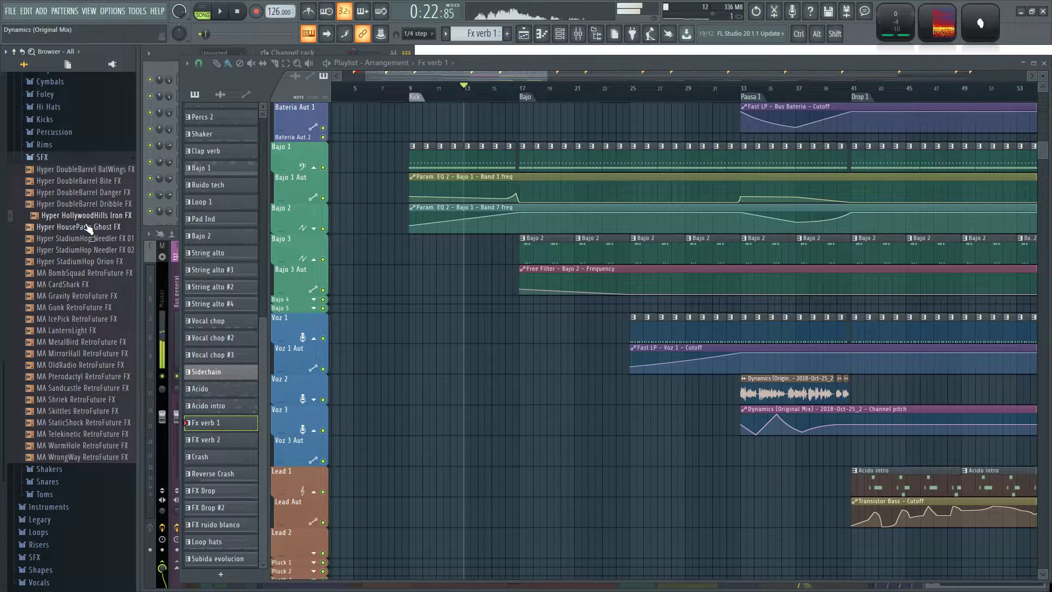
left_click(84, 227)
left_click(91, 238)
left_click(93, 261)
left_click(102, 273)
left_click(105, 284)
left_click(107, 296)
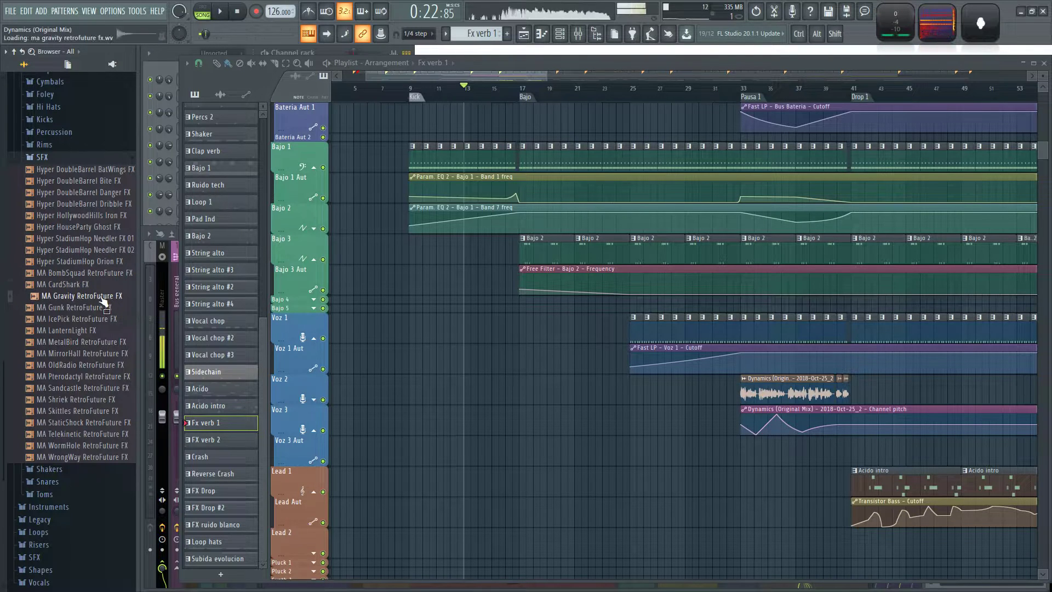
Audition more of the MA RetroFuture effects in the SFX folder, from MetalBird down to WormHole.
left_click(99, 341)
scroll(100, 345, "down", 3)
left_click(101, 284)
left_click(97, 320)
scroll(105, 325, "down", 1)
left_click(90, 302)
scroll(89, 305, "up", 2)
scroll(91, 305, "down", 2)
left_click(88, 326)
left_click(97, 350)
left_click(88, 360)
left_click(91, 351)
Return the song to its start and check the FX tracks across the arrangement for free space.
scroll(520, 410, "down", 7)
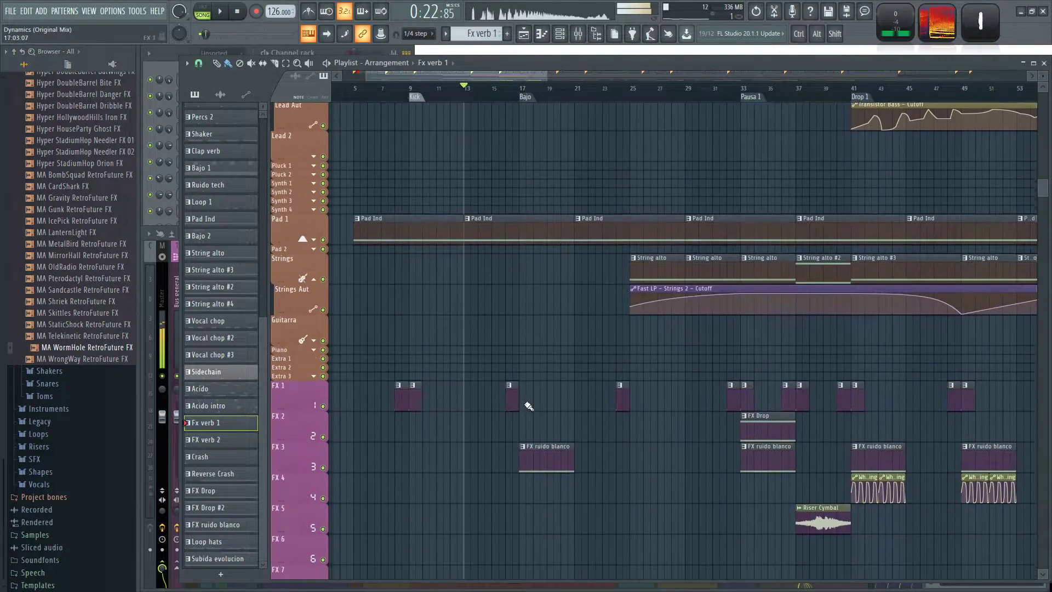
scroll(548, 378, "down", 4)
scroll(520, 345, "down", 2)
scroll(399, 298, "down", 4)
scroll(399, 298, "up", 2)
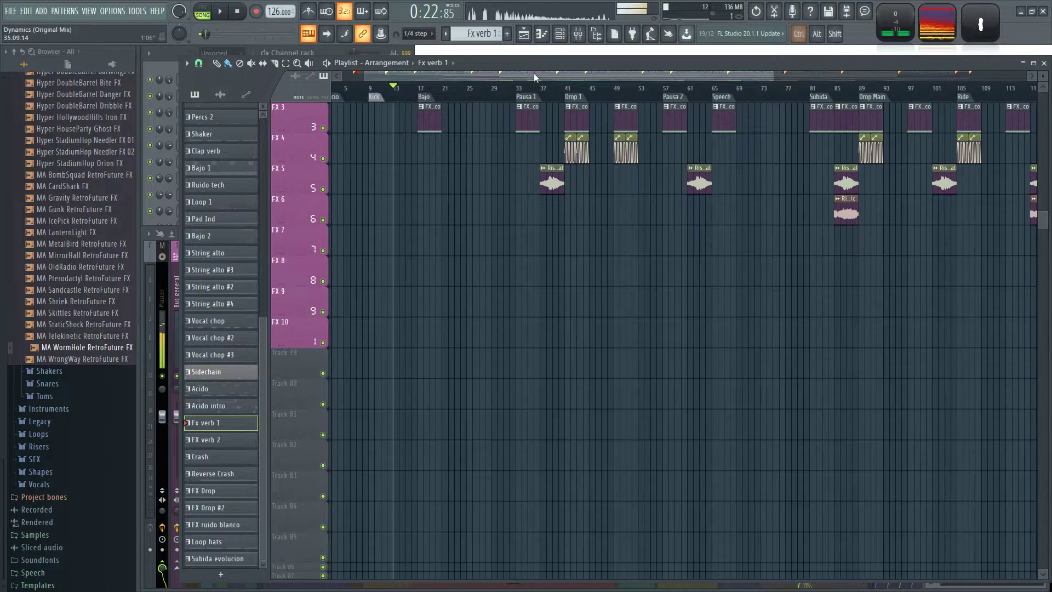
left_click(237, 11)
scroll(645, 290, "down", 2)
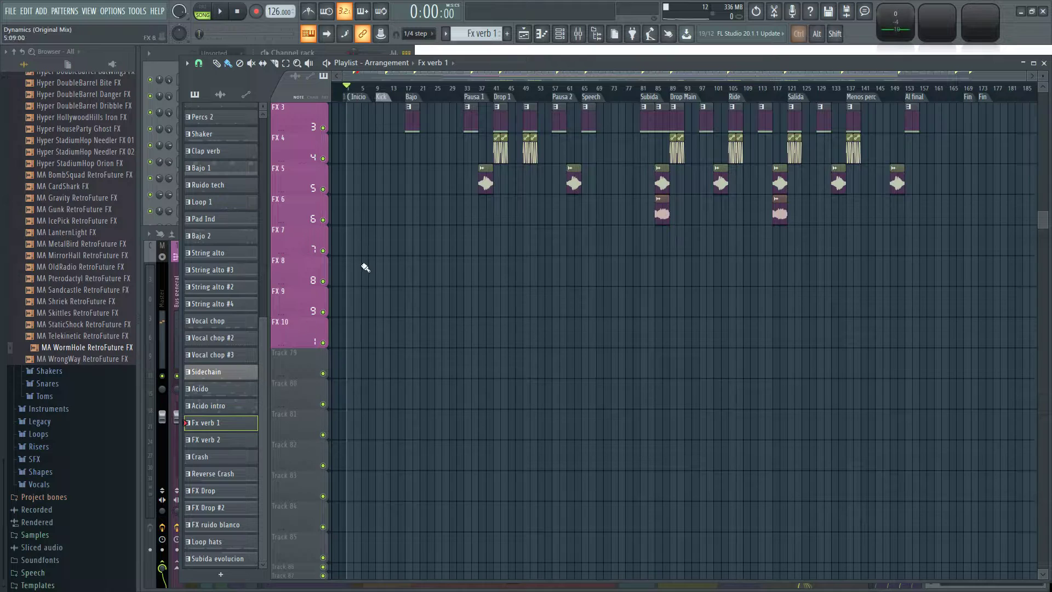
Audition MA Gravity RetroFuture FX again from the SFX folder.
scroll(366, 273, "up", 3)
scroll(99, 333, "up", 10)
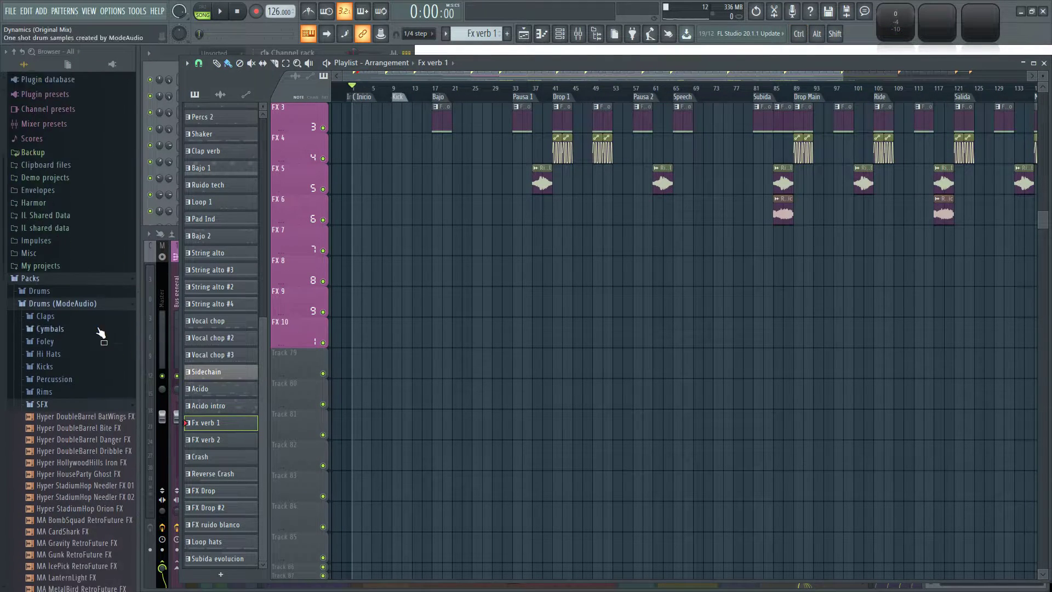
scroll(88, 302, "down", 10)
left_click(70, 200)
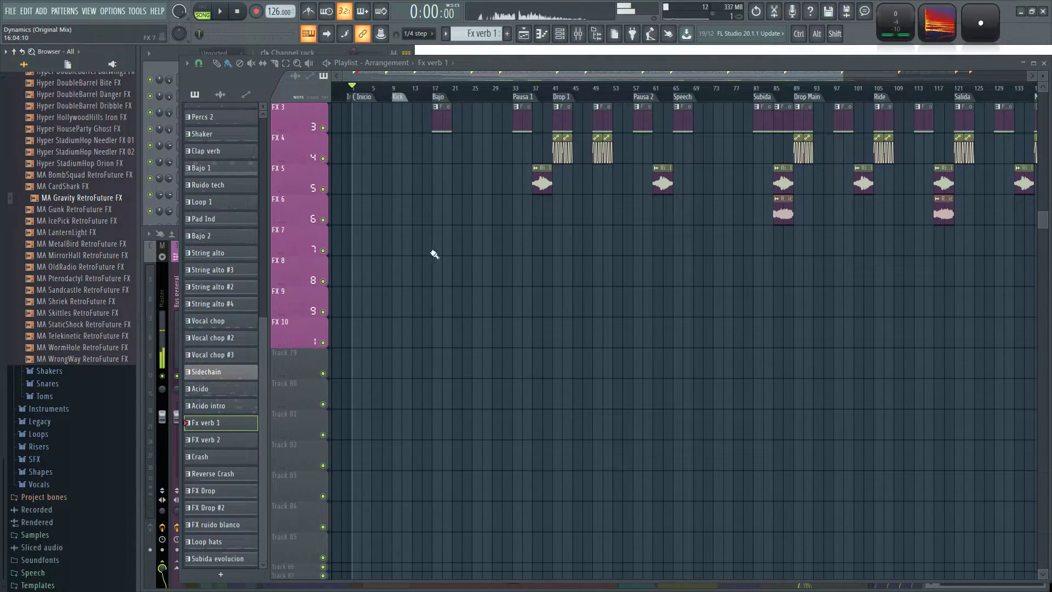
Load Fruity Convolver in the first effect slot of the Fx 5 mixer track.
key("F9")
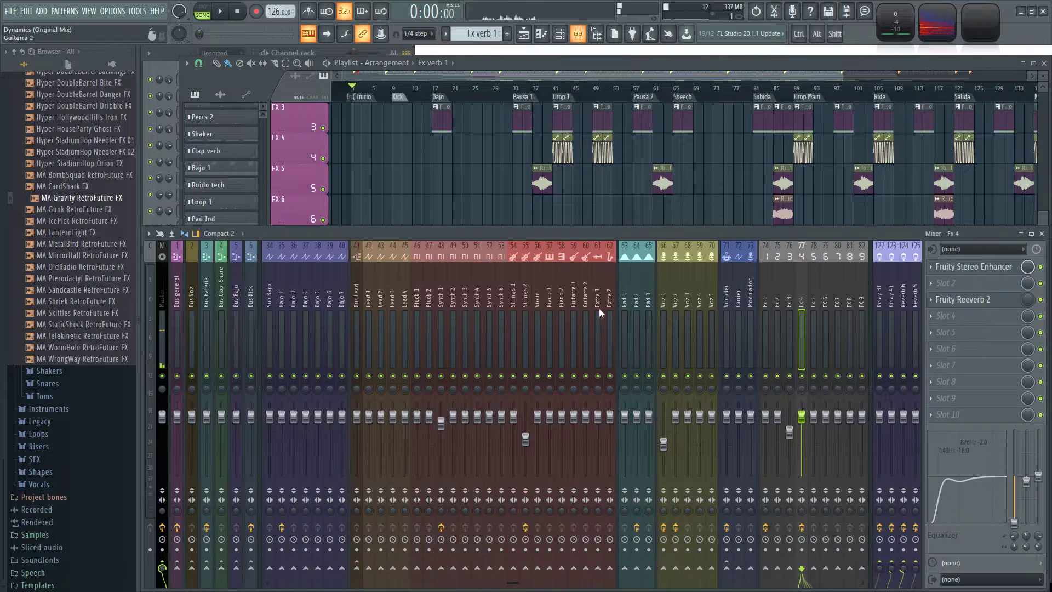
left_click(815, 280)
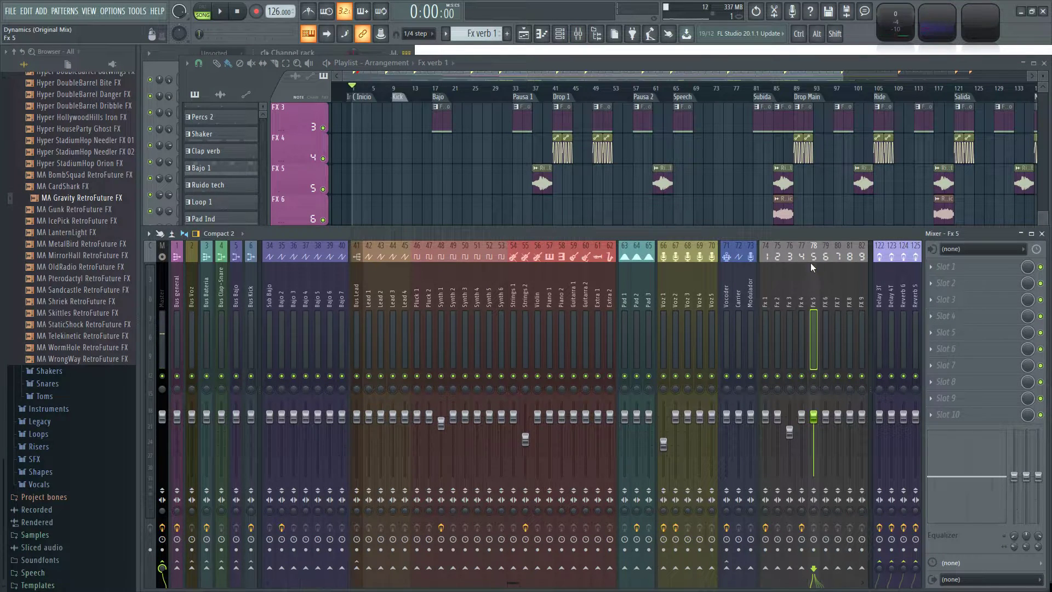
left_click(935, 268)
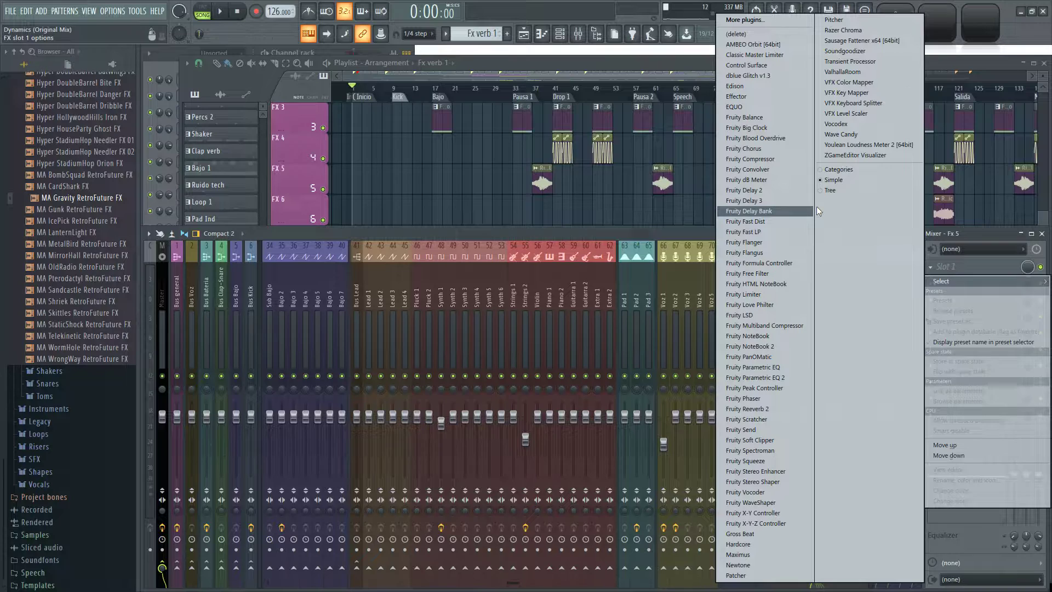
left_click(787, 168)
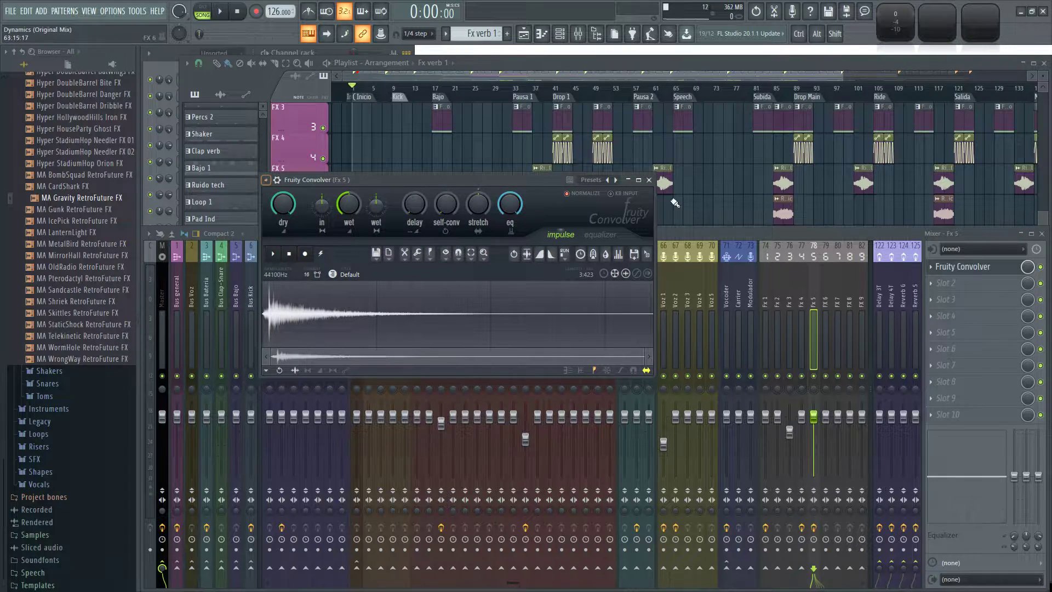
Apply the Blur White preset to Fruity Convolver and reshape its volume envelope with an earlier peak and lower tail.
right_click(614, 181)
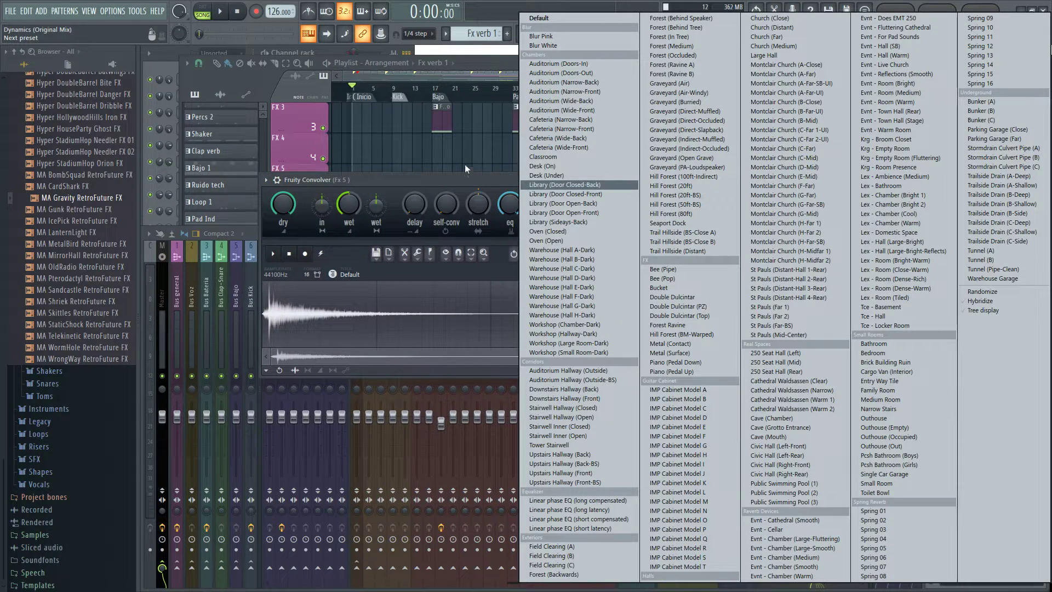
left_click(553, 45)
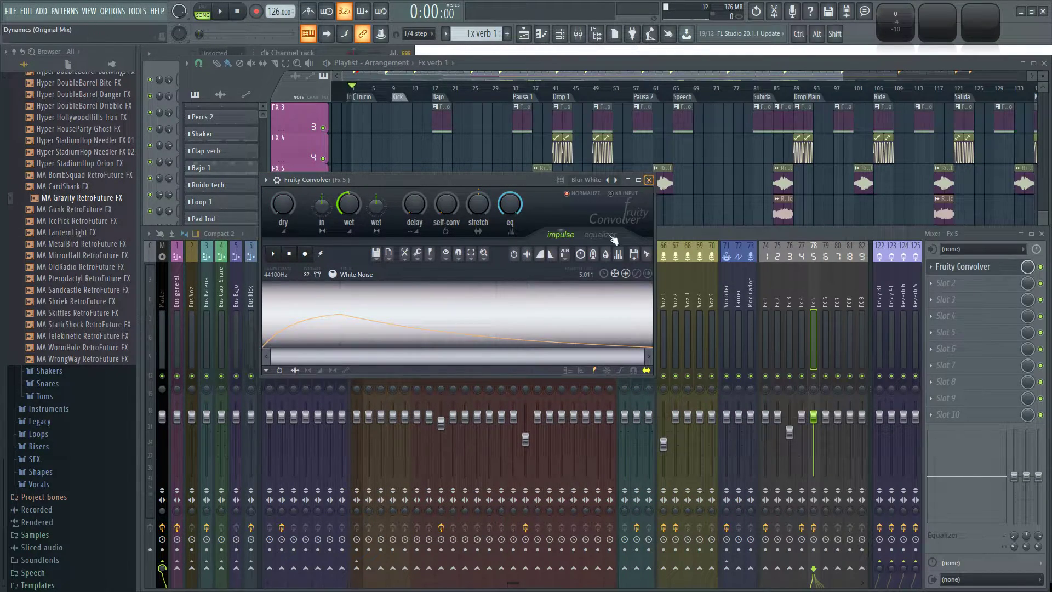
left_click(321, 371)
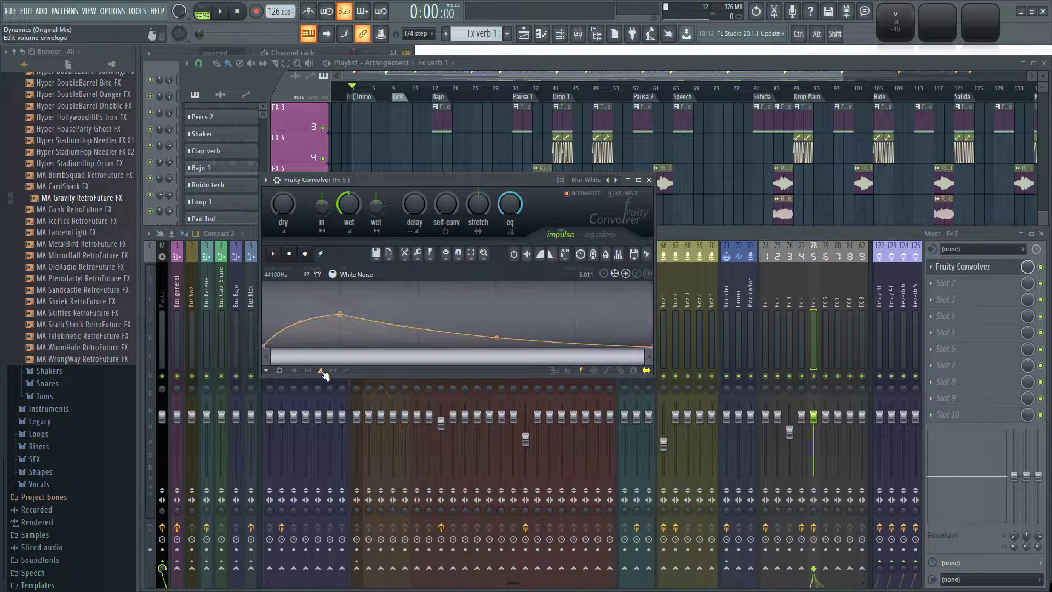
left_click_drag(346, 314, 291, 313)
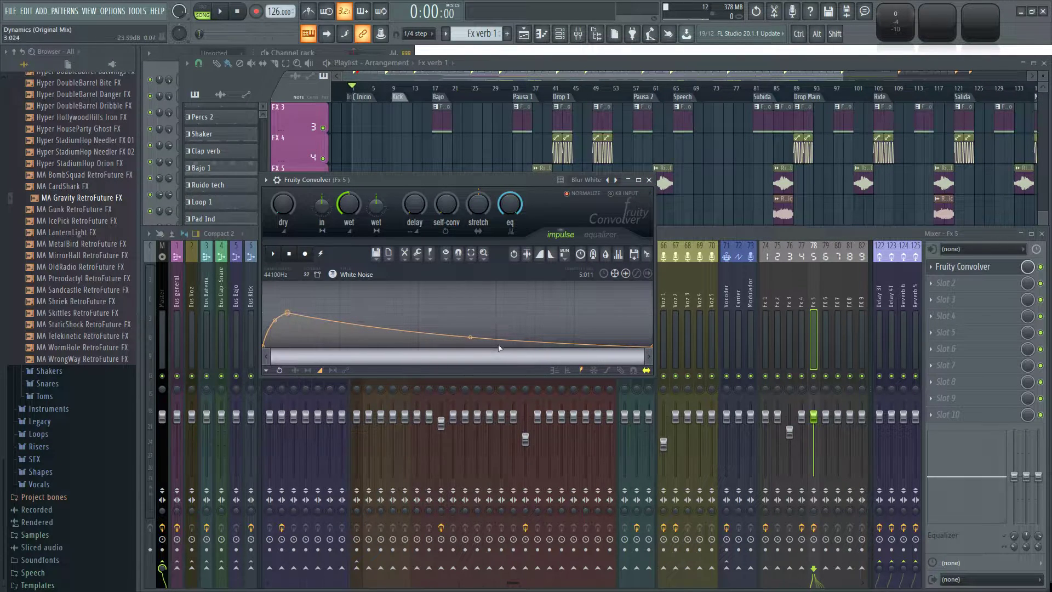
left_click_drag(470, 338, 470, 342)
left_click(649, 179)
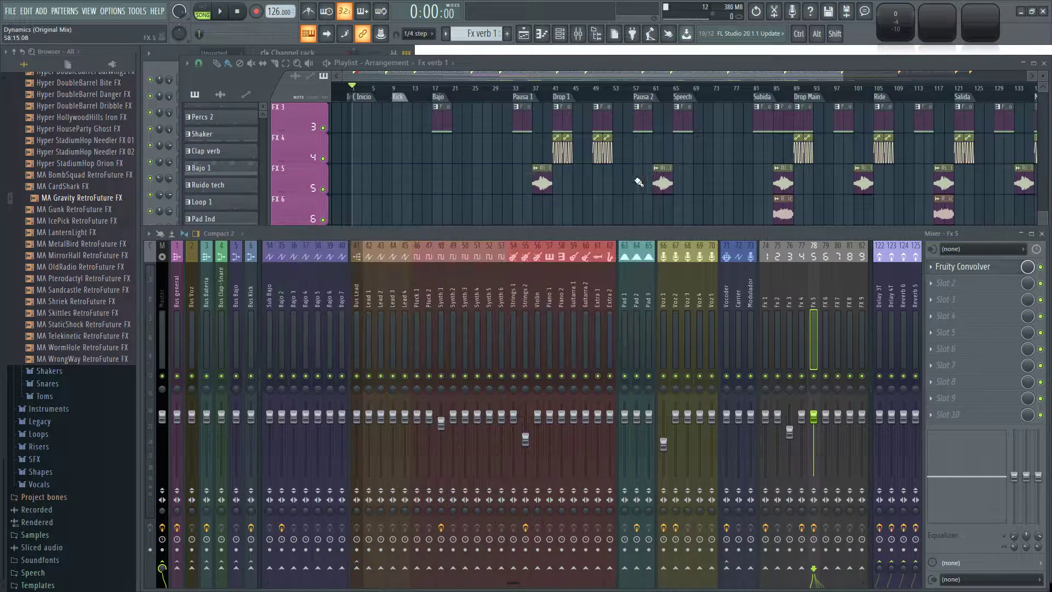
Audition the MirrorHall, Pterodactyl and Shriek RetroFuture effects.
left_click(99, 255)
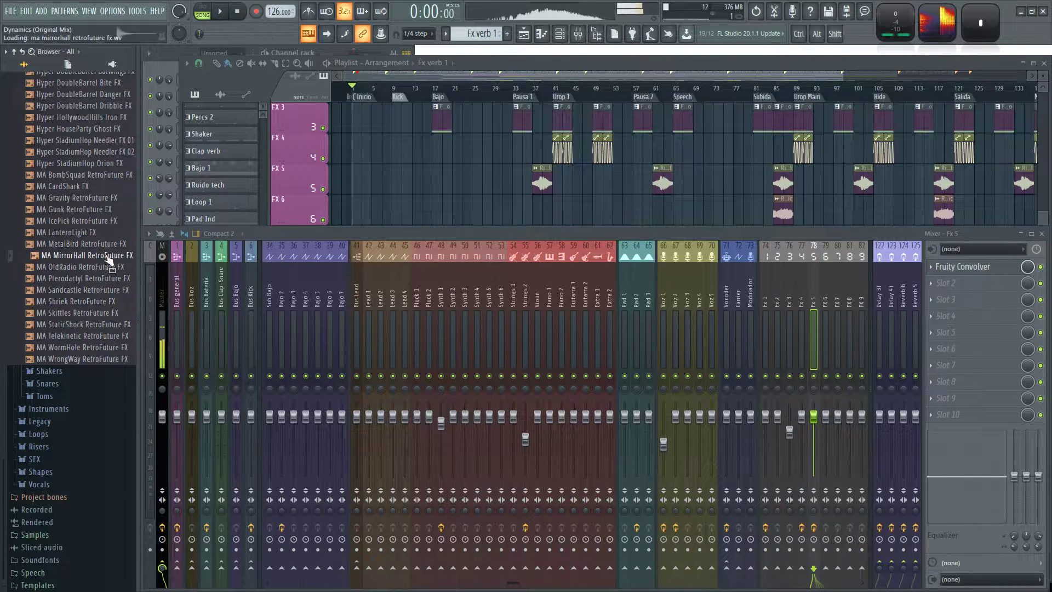
left_click(85, 279)
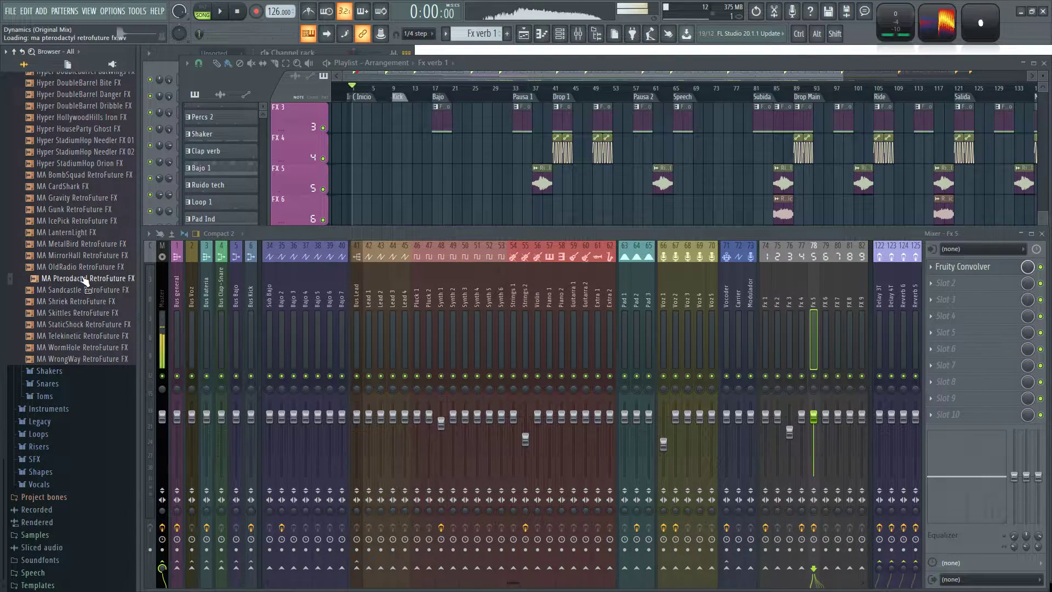
left_click(94, 301)
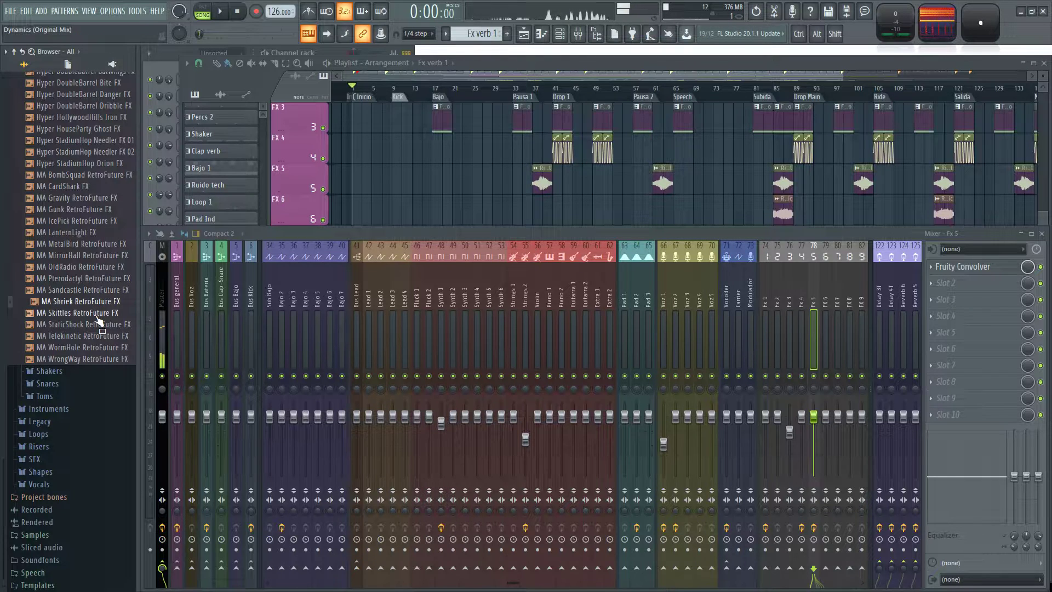
Place MA Shriek RetroFuture FX on the FX 7 track just after the Inicio marker, in bar 1.
right_click(417, 189)
scroll(418, 187, "down", 3)
scroll(495, 232, "up", 4)
left_click_drag(95, 307, 395, 279)
scroll(399, 201, "up", 5)
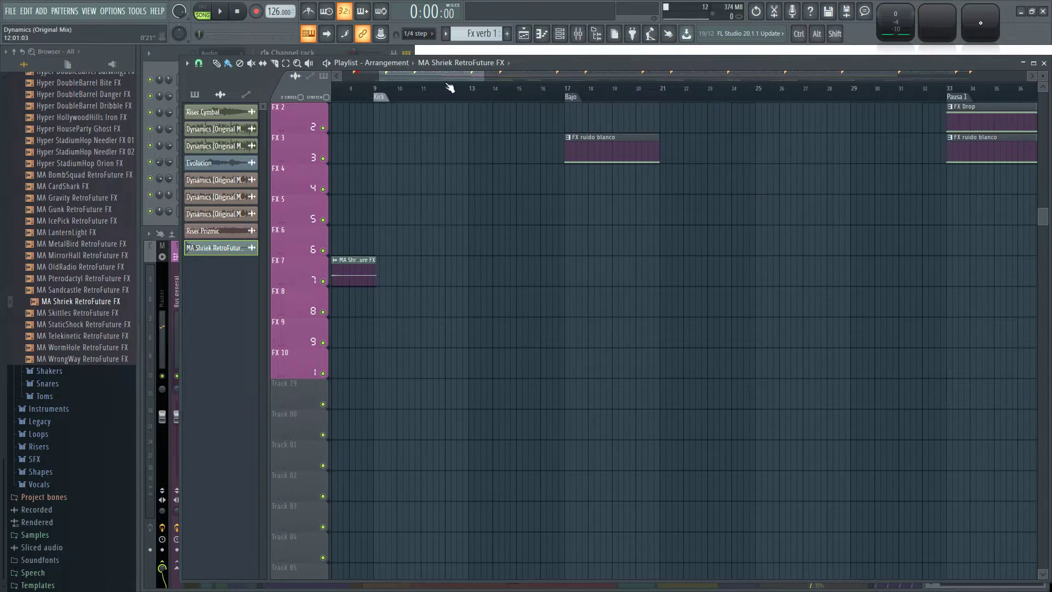
scroll(452, 219, "left", 5)
left_click_drag(572, 272, 463, 275)
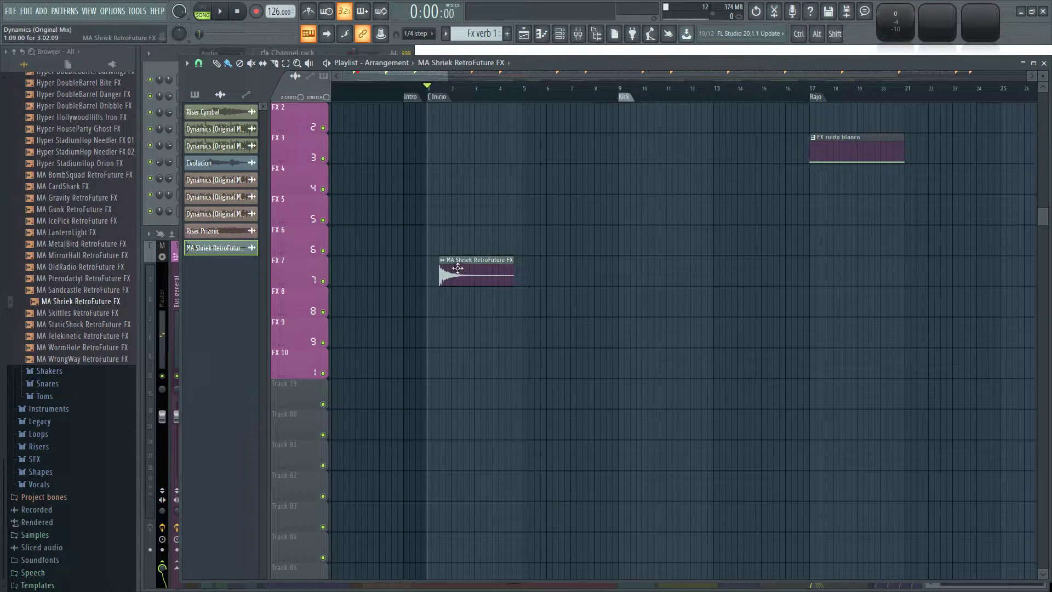
Route the Shriek sample to mixer track 78 (Fx 5), preview it and bypass Fruity Convolver.
double_click(458, 267)
left_click_drag(495, 177, 495, 138)
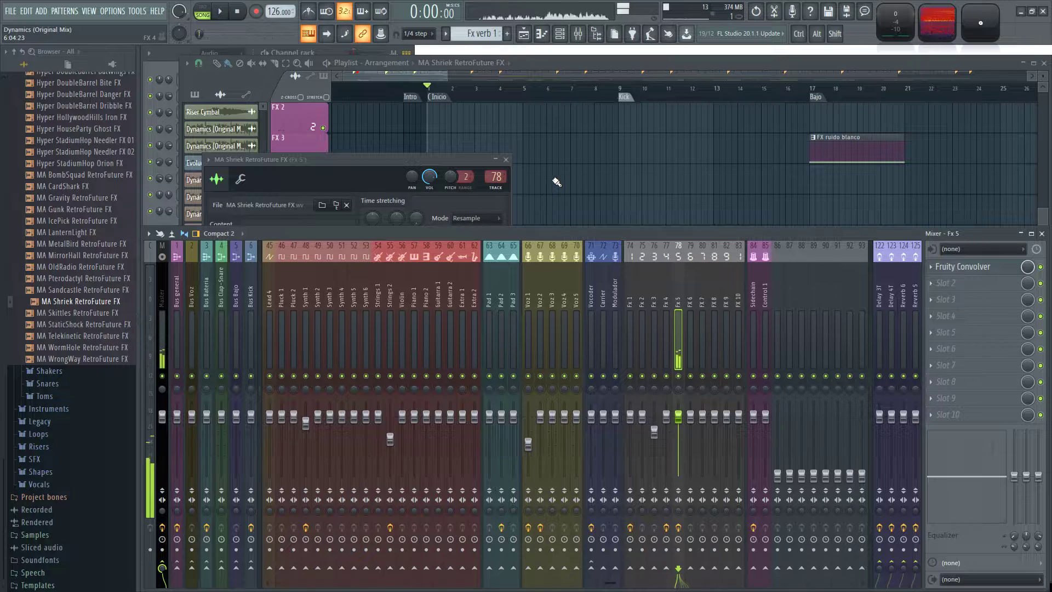
left_click(458, 158)
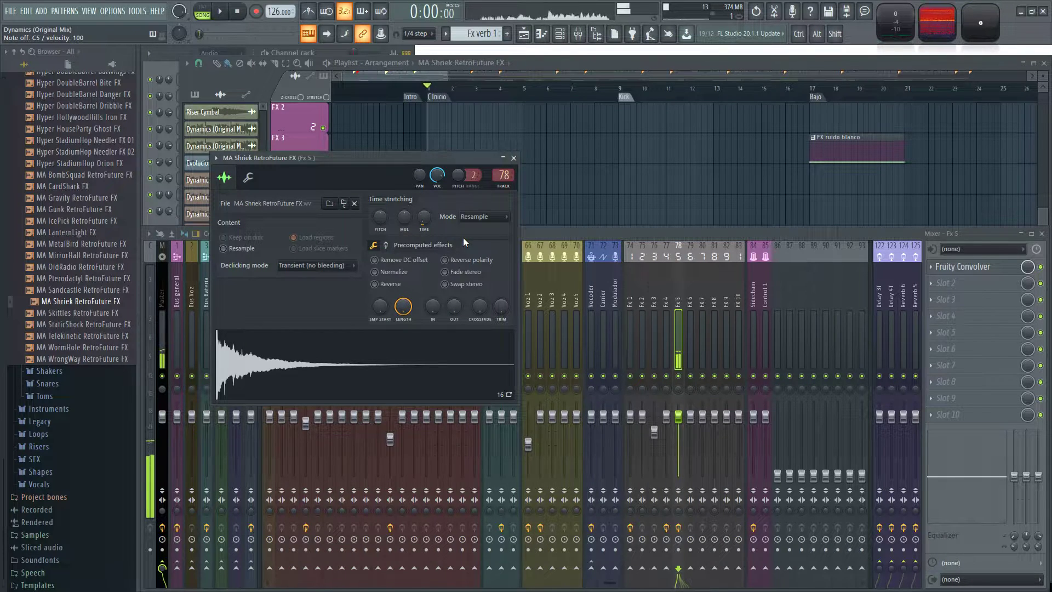
left_click(1040, 267)
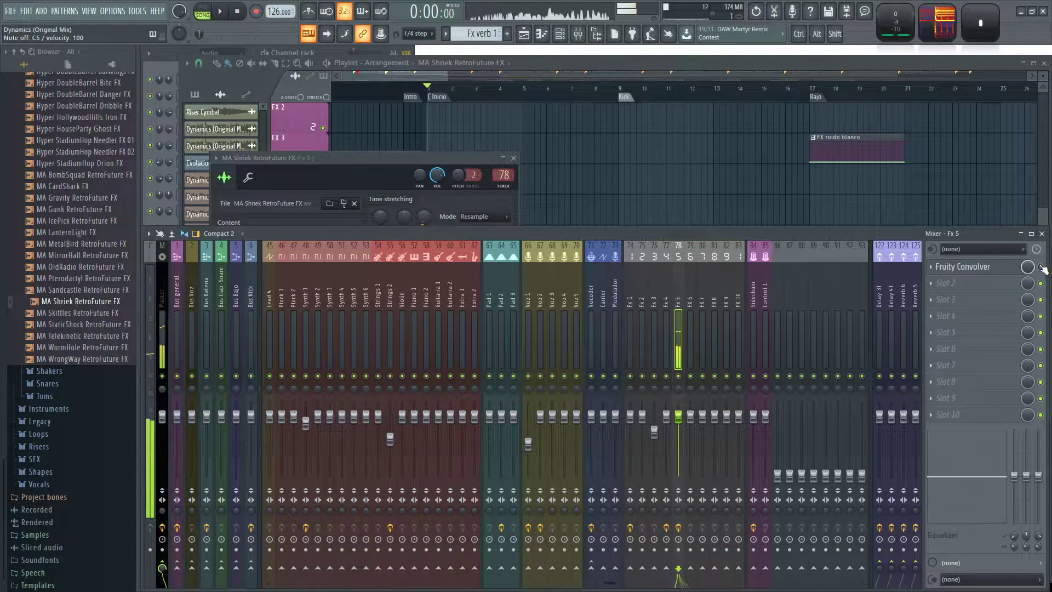
Reverse the Shriek sample and lengthen it with time stretching so that it swells over several bars.
left_click(443, 158)
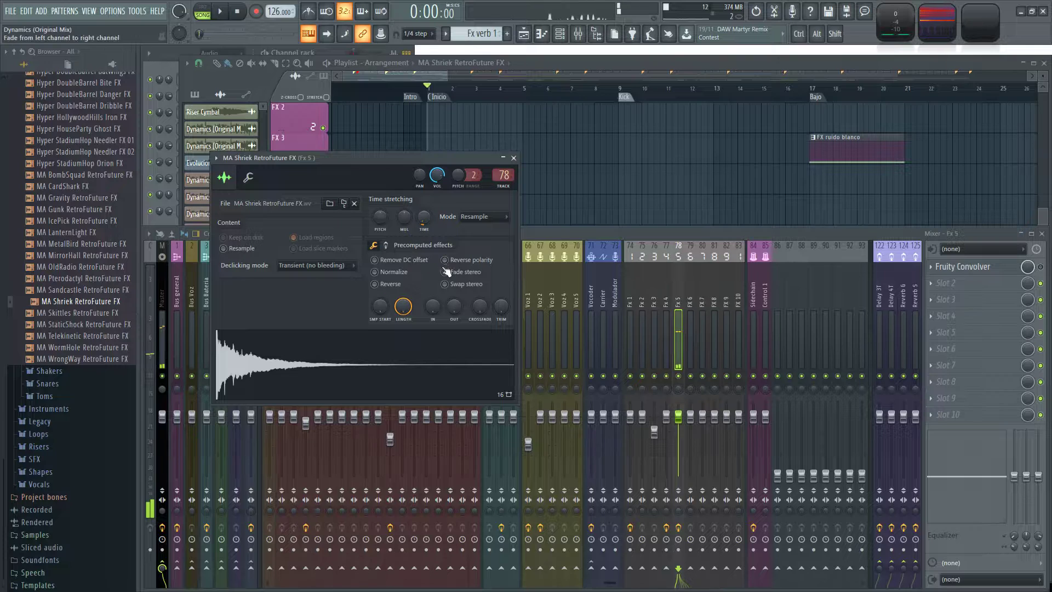
left_click(375, 283)
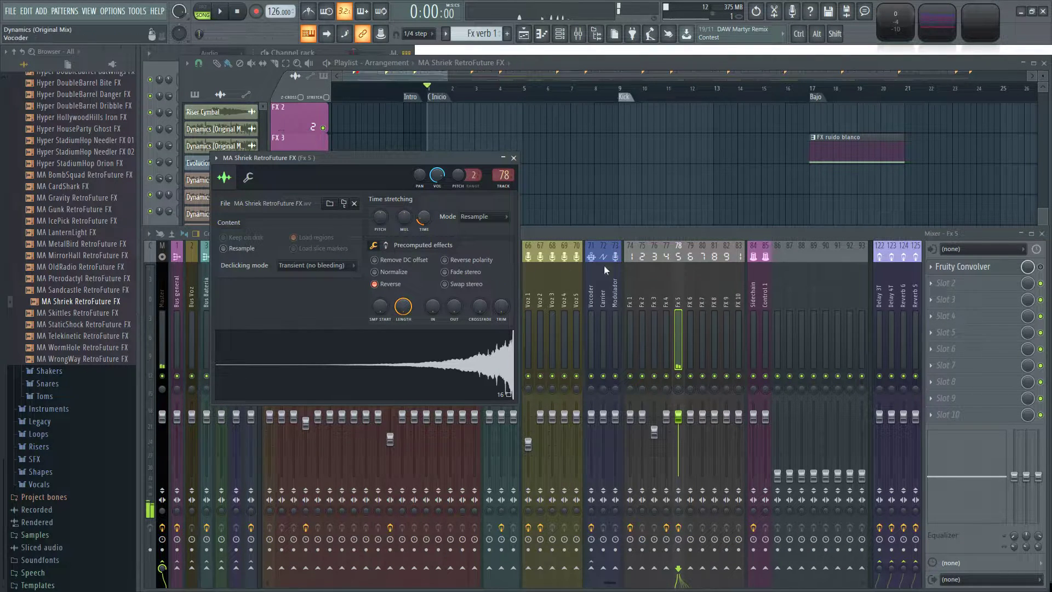
key("Tab")
key("Tab")
key("Tab")
key("Tab")
key("Tab")
key("Tab")
key("Tab")
key("Tab")
key("Tab")
key("Tab")
key("Tab")
key("Tab")
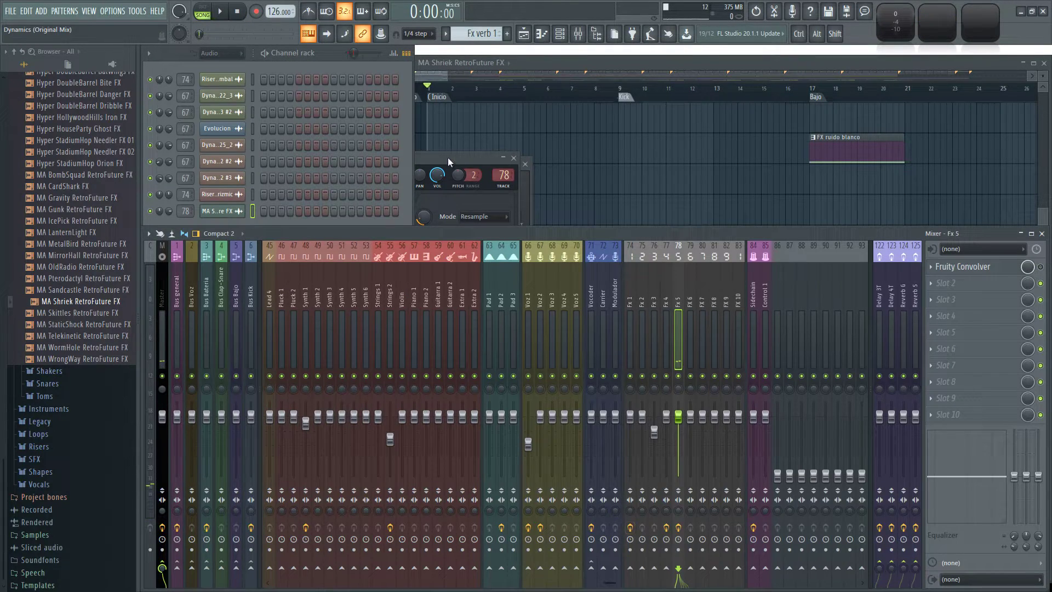
left_click(449, 160)
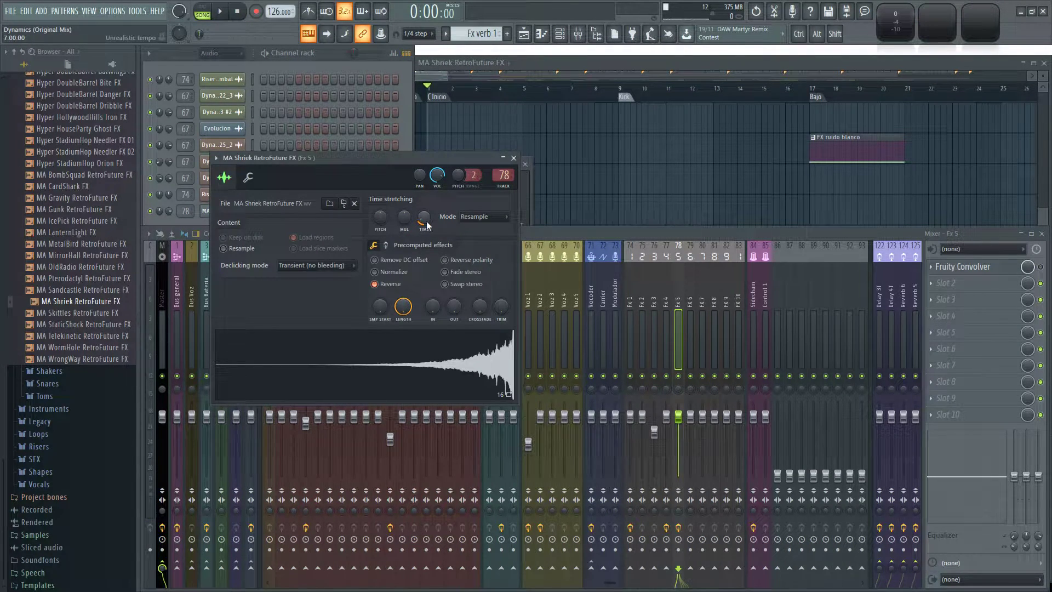
left_click_drag(438, 165, 499, 164)
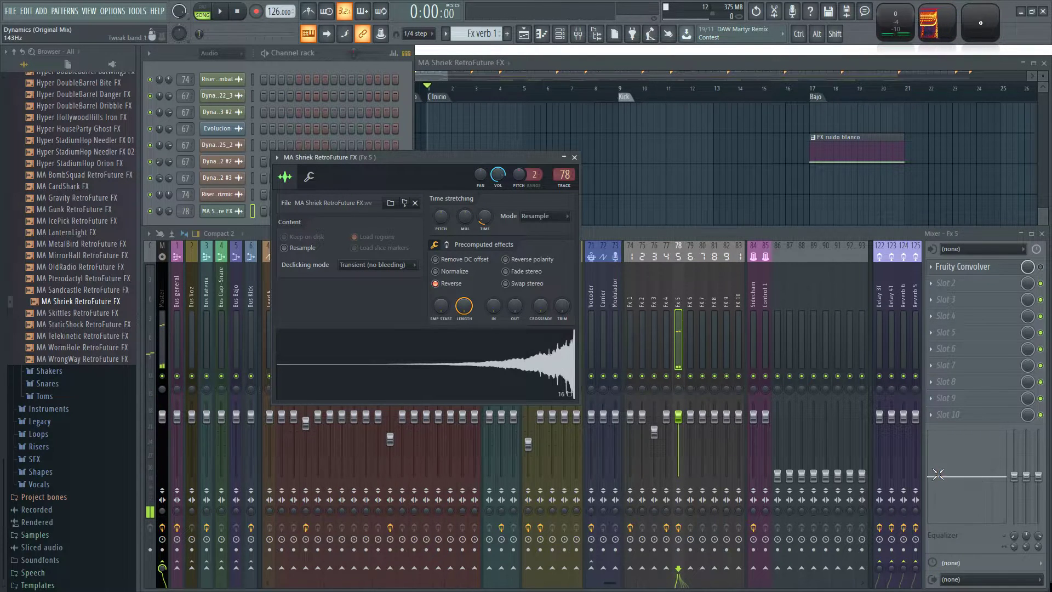
Cut the low band of the Fx 5 track equalizer to -18 dB.
left_click_drag(934, 481, 933, 521)
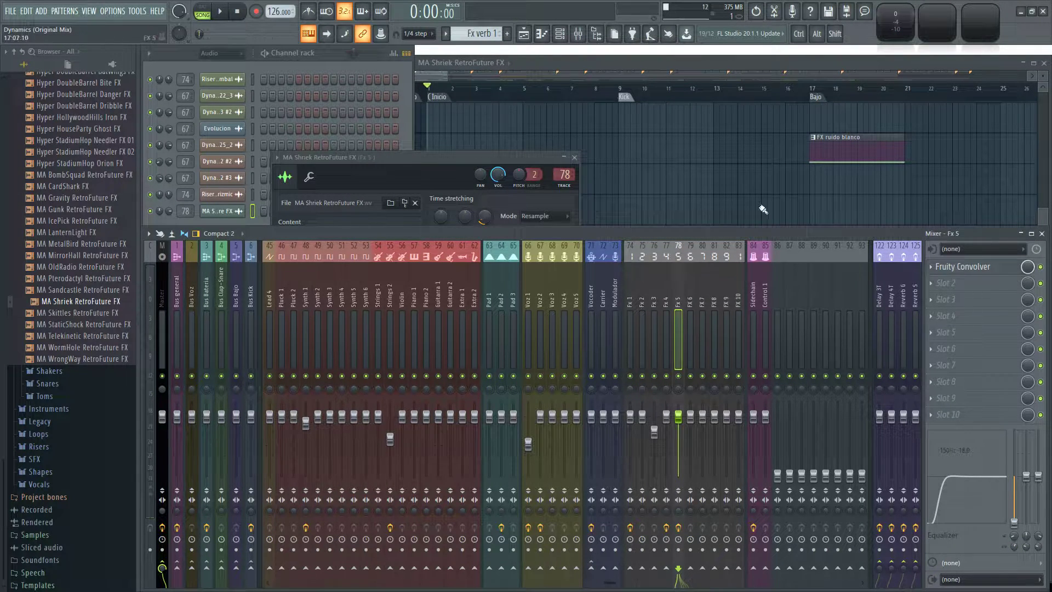
left_click(822, 226)
Play the arrangement from bar 7 through the Kick marker to hear the reversed Shriek, and check the mixer levels.
left_click(573, 98)
key("space")
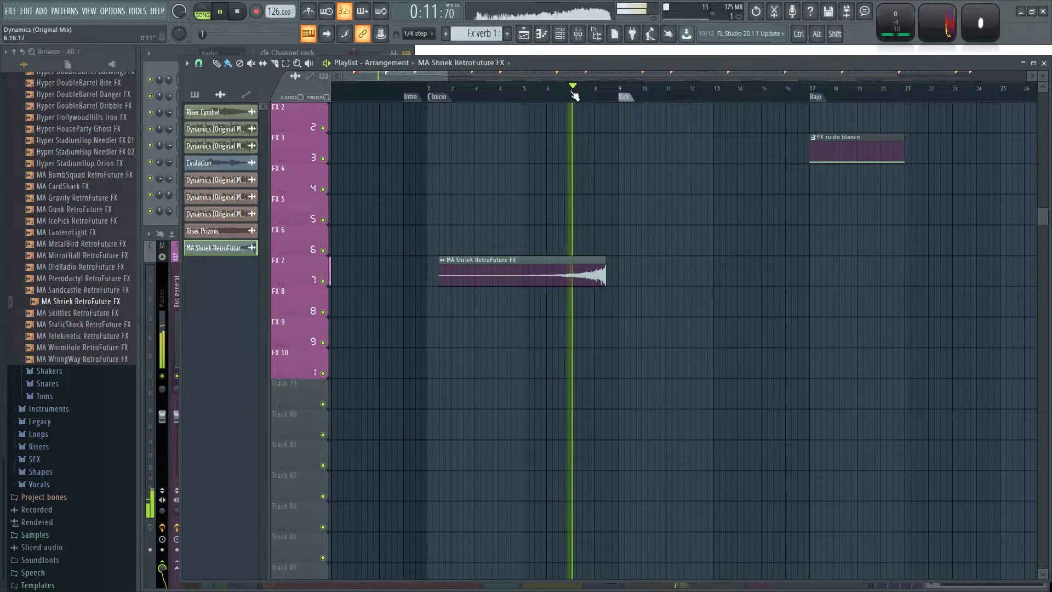
scroll(552, 192, "down", 3)
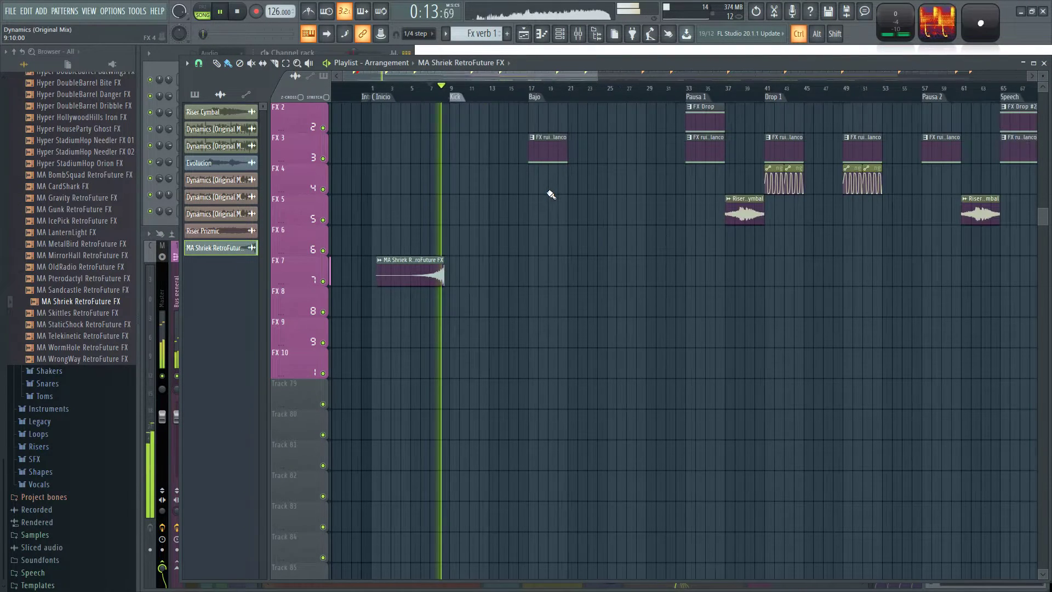
scroll(416, 186, "up", 2)
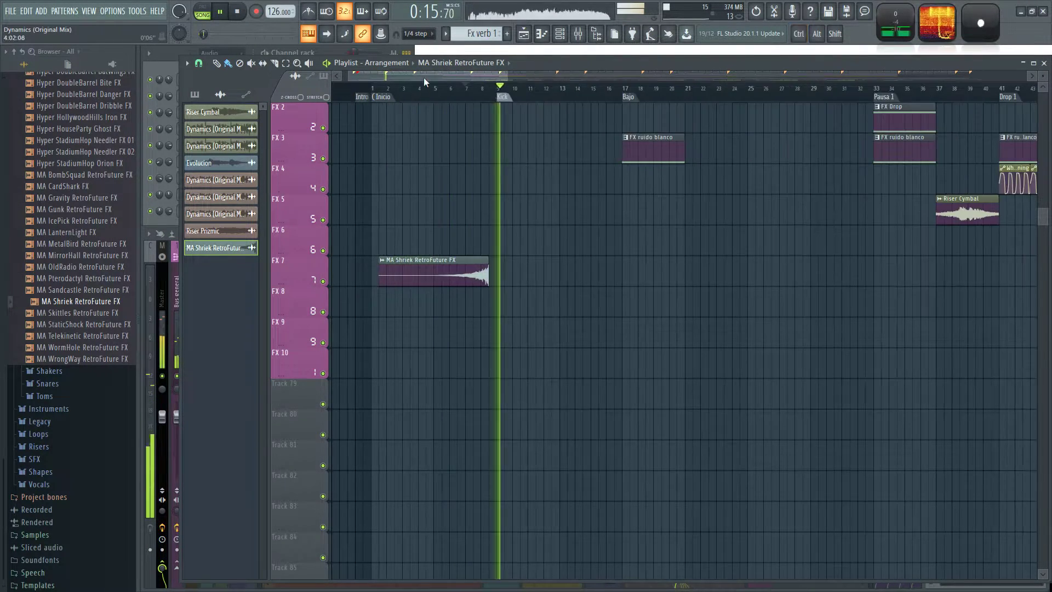
key("F9")
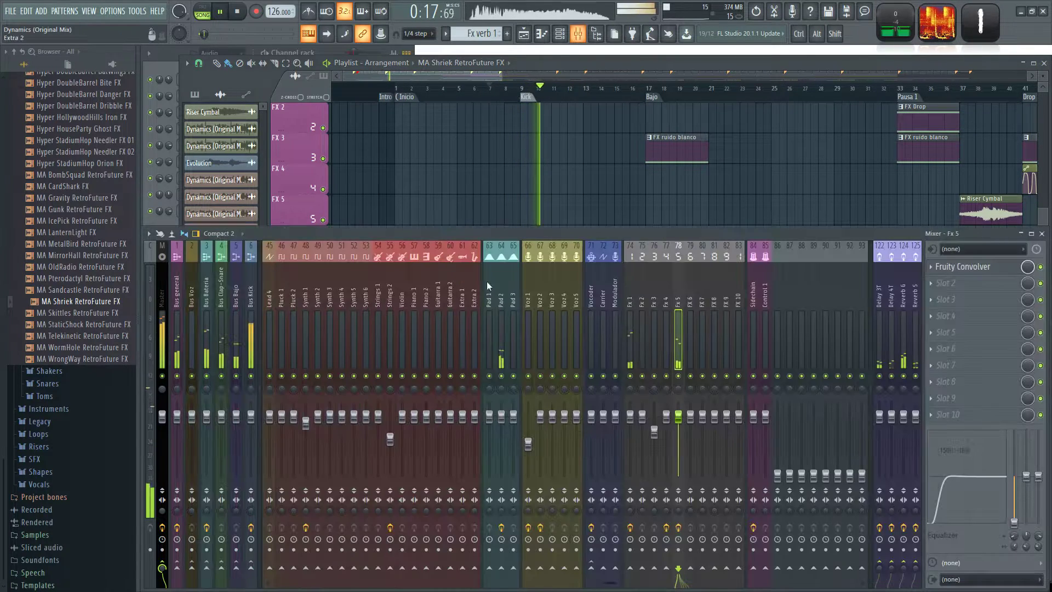
Give the reversed MA Shriek RetroFuture FX sample a 7% fade-out and replay the arrangement from bar 7.
key("space")
key("space")
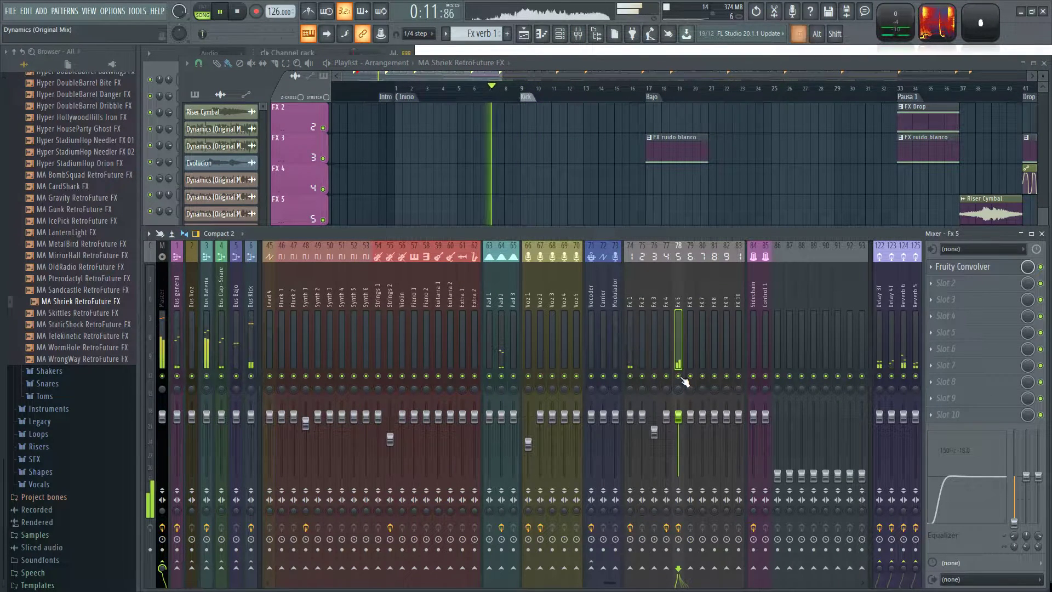
key("F9")
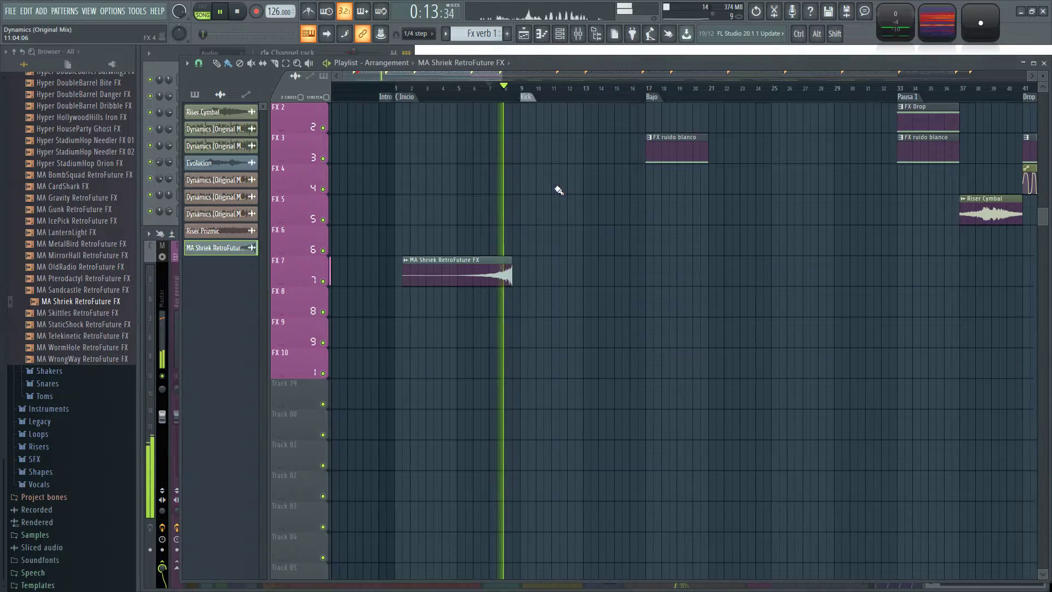
double_click(479, 282)
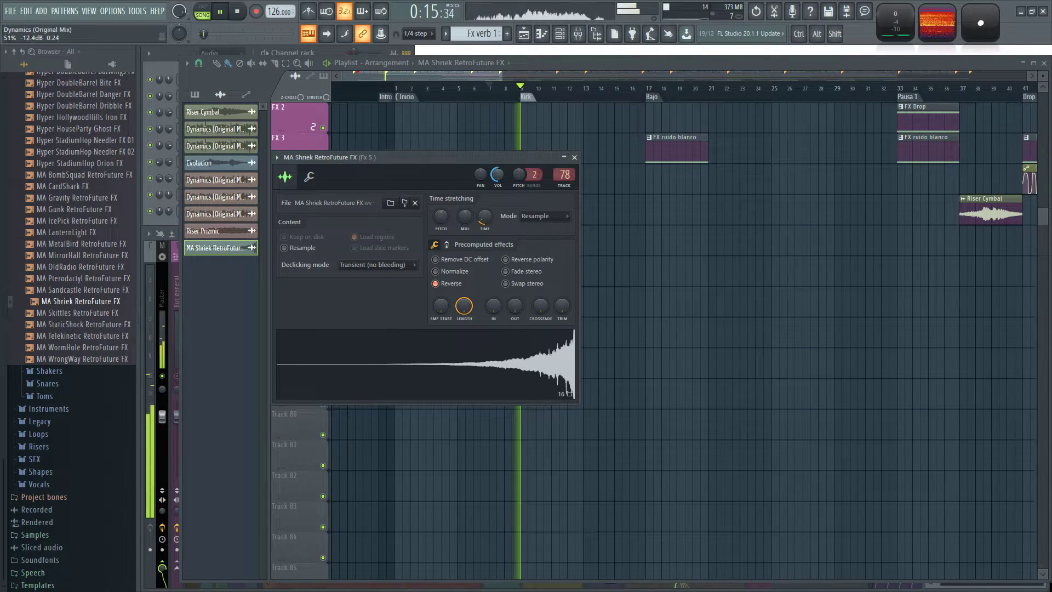
right_click(654, 260)
double_click(493, 273)
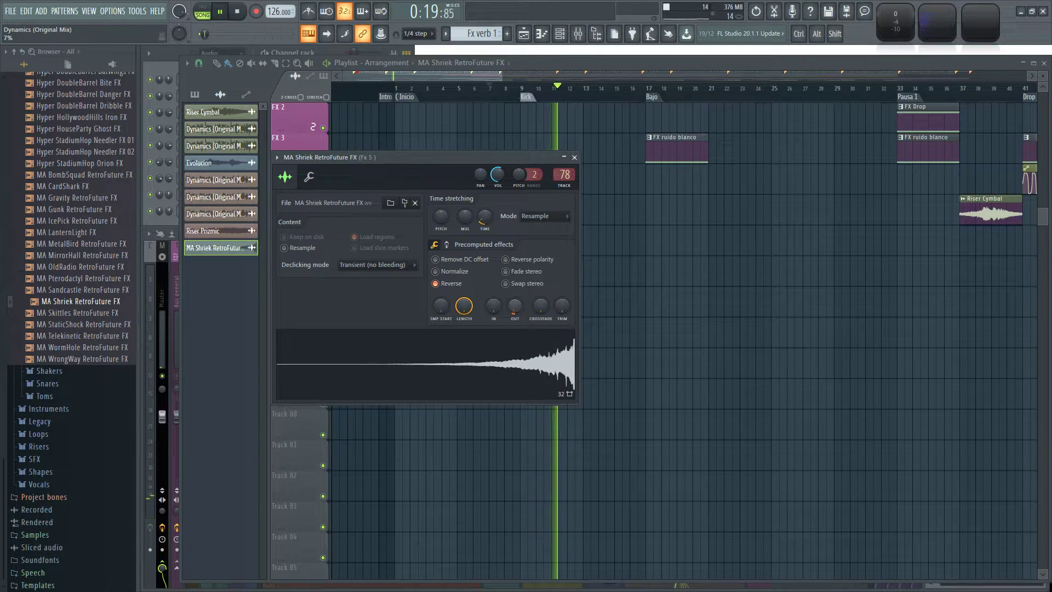
right_click(612, 215)
left_click(495, 94)
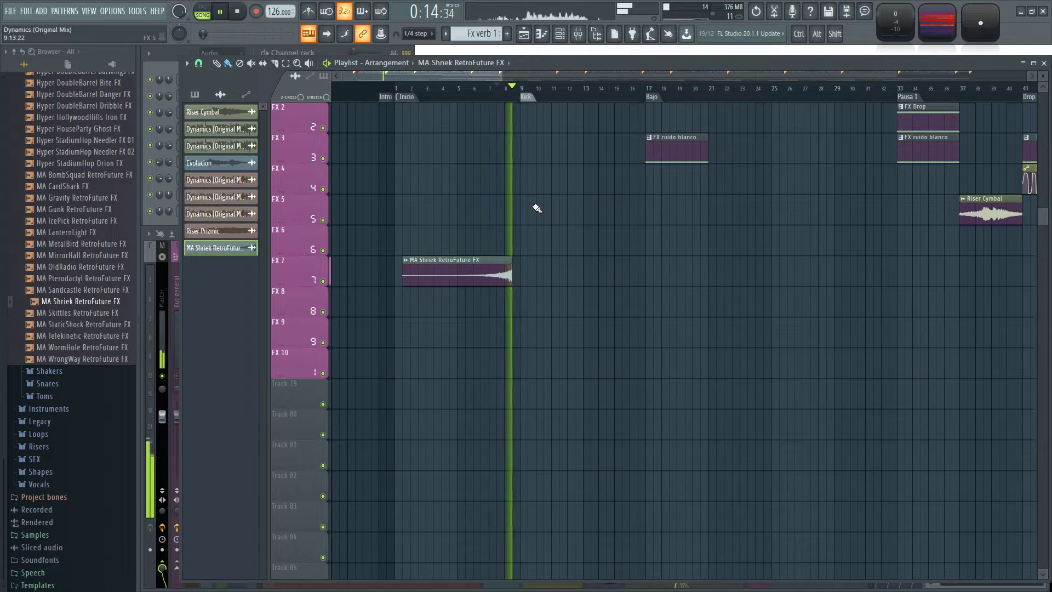
Audition MA Gravity and the Hyper DoubleBarrel, HouseParty Ghost and StadiumHop Needler samples in the ModeAudio SFX folder.
scroll(563, 317, "up", 3)
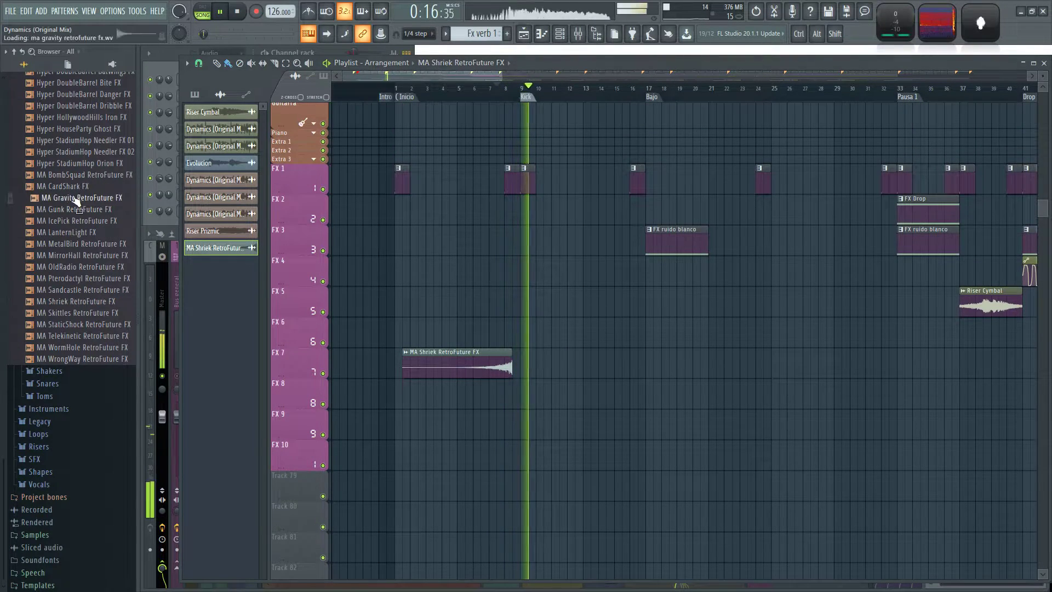
scroll(97, 285, "up", 4)
left_click(87, 244)
left_click(85, 267)
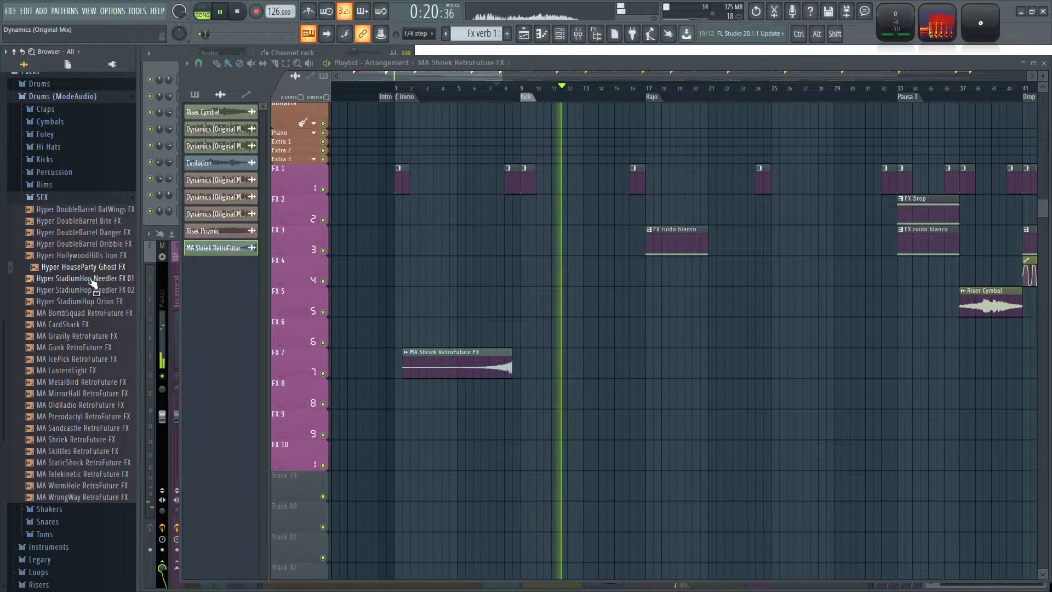
left_click(89, 279)
left_click(91, 290)
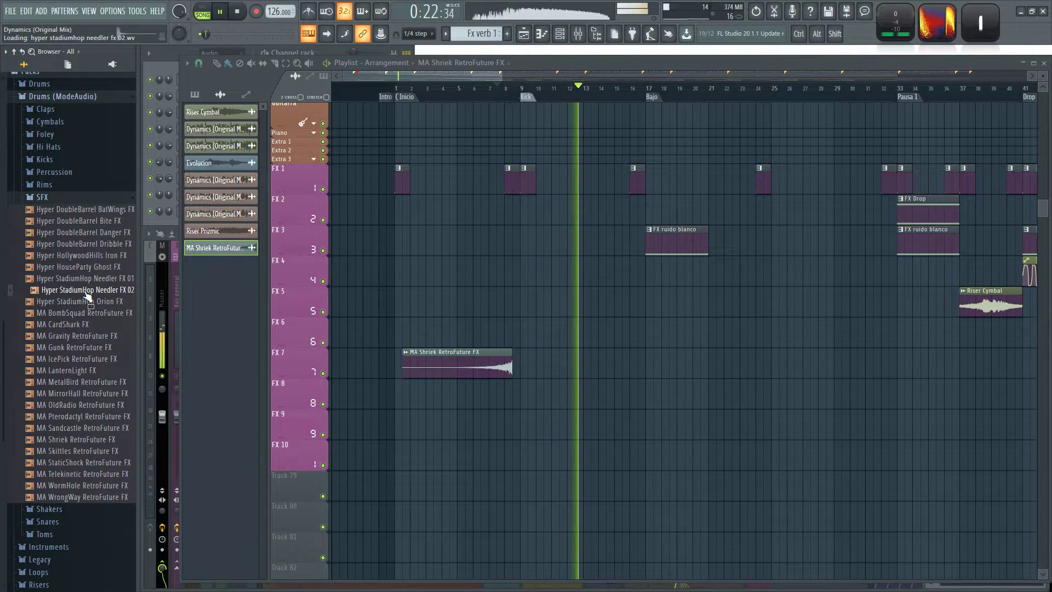
left_click(88, 222)
left_click(87, 243)
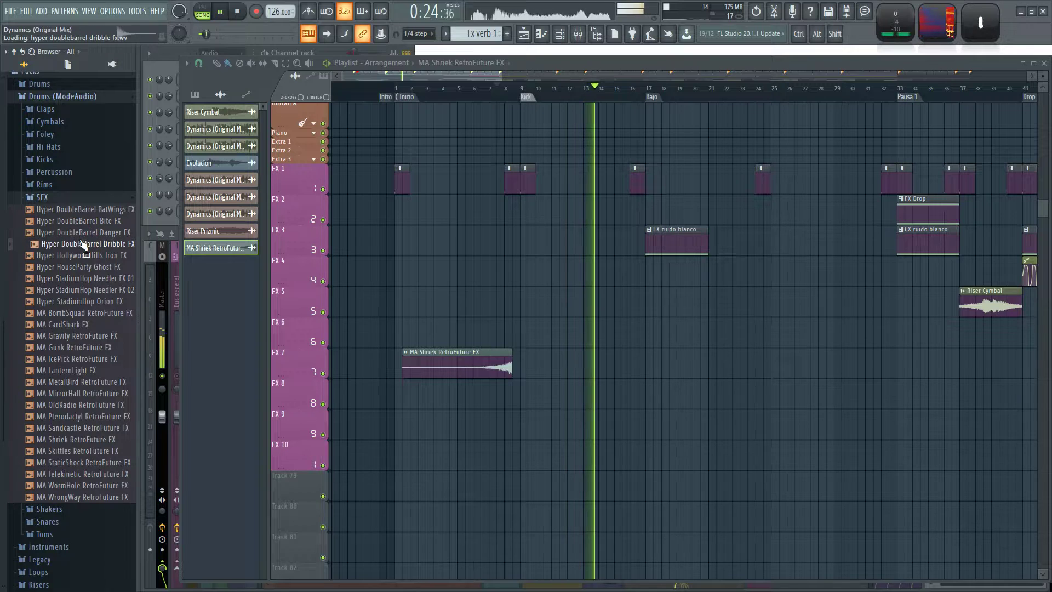
Select the Master mixer track and audition Hyper HouseParty Ghost, DoubleBarrel BatWings and Bite, and MA MetalBird RetroFuture FX.
key("F9")
left_click(163, 284)
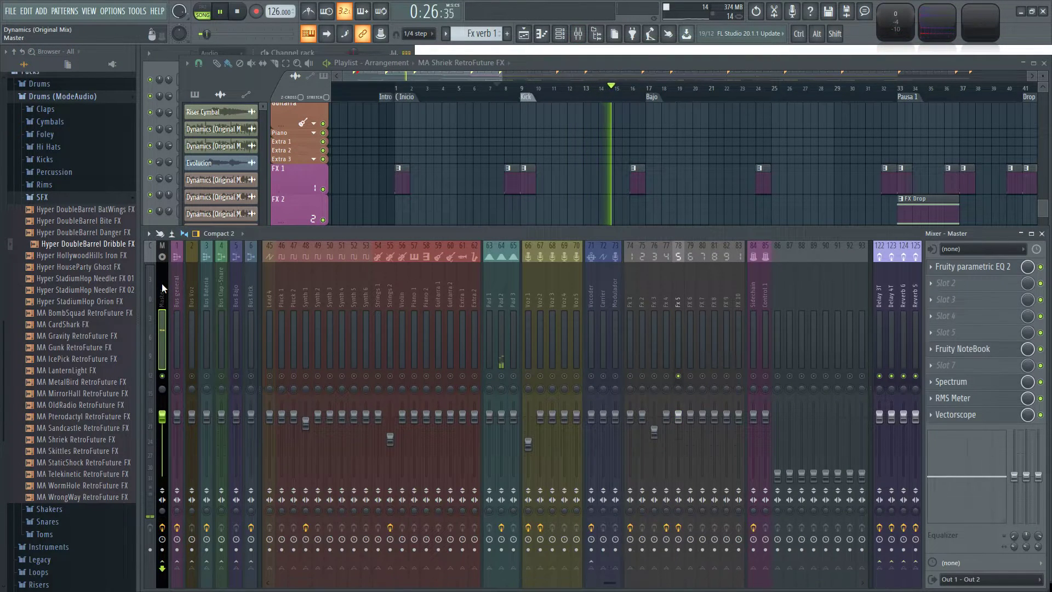
left_click(85, 267)
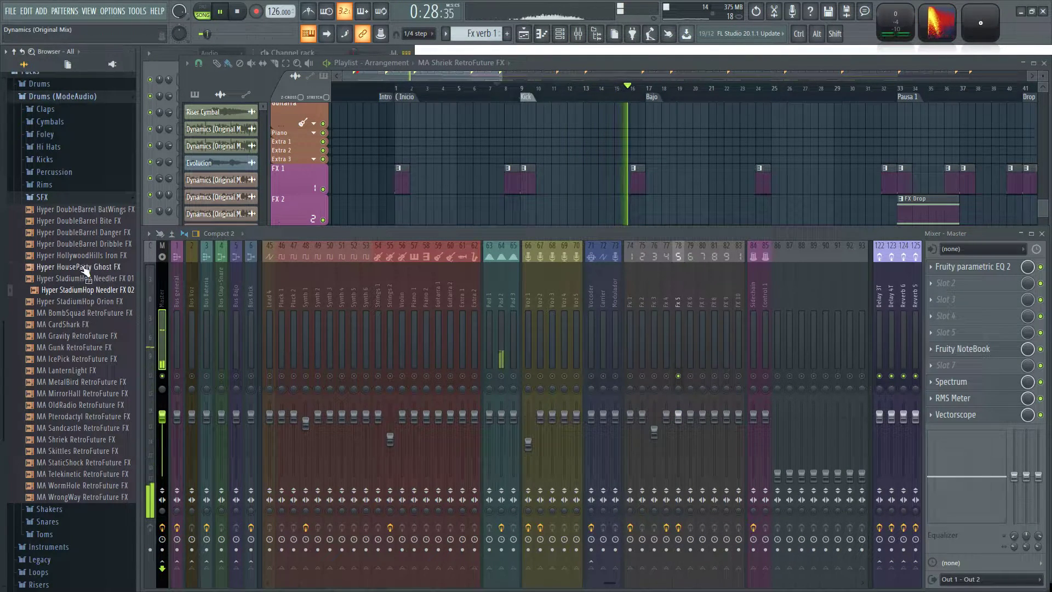
left_click(77, 209)
left_click(85, 221)
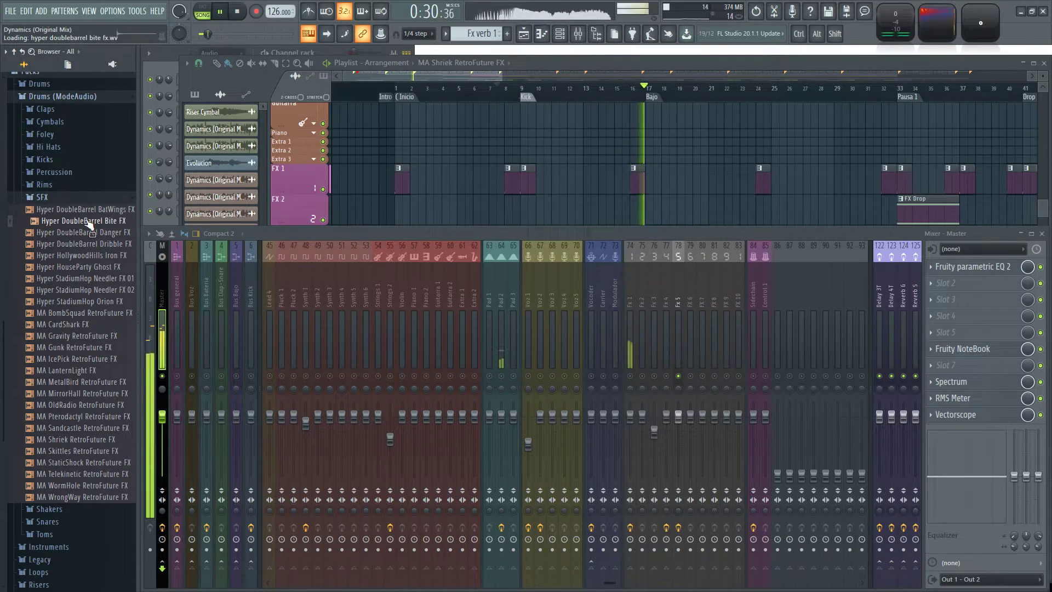
left_click(107, 382)
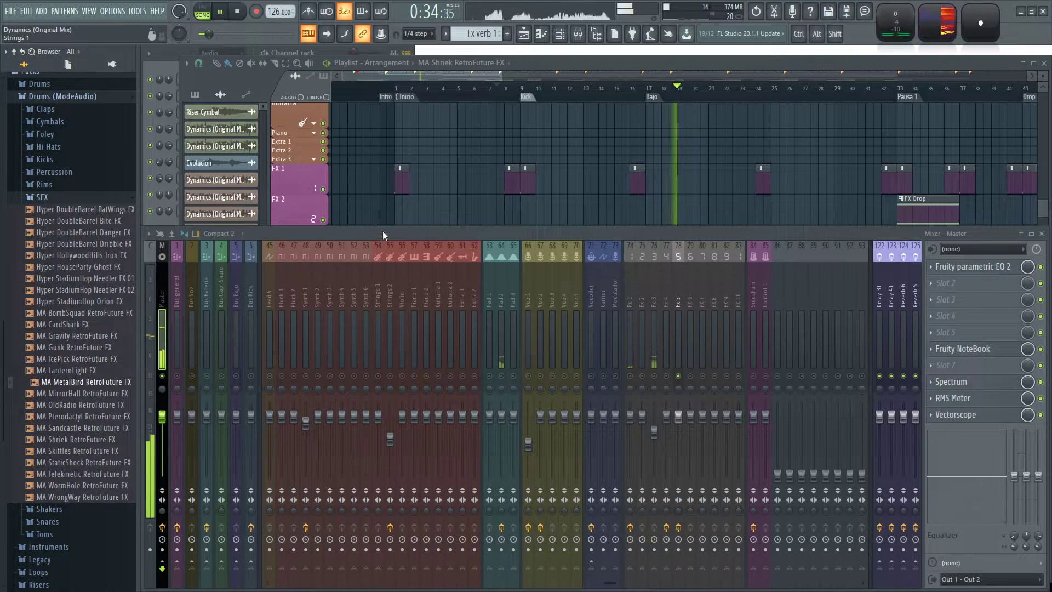
right_click(412, 219)
scroll(442, 235, "down", 1)
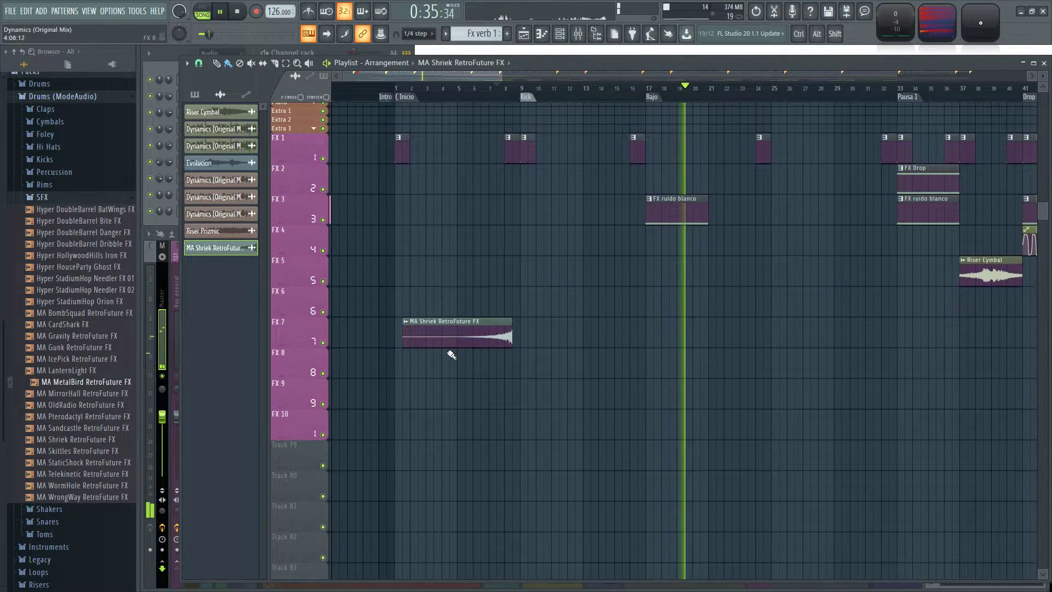
Audition the MA RetroFuture samples MirrorHall, OldRadio, MetalBird, StaticShock, Telekinetic, WormHole and WrongWay.
left_click(83, 393)
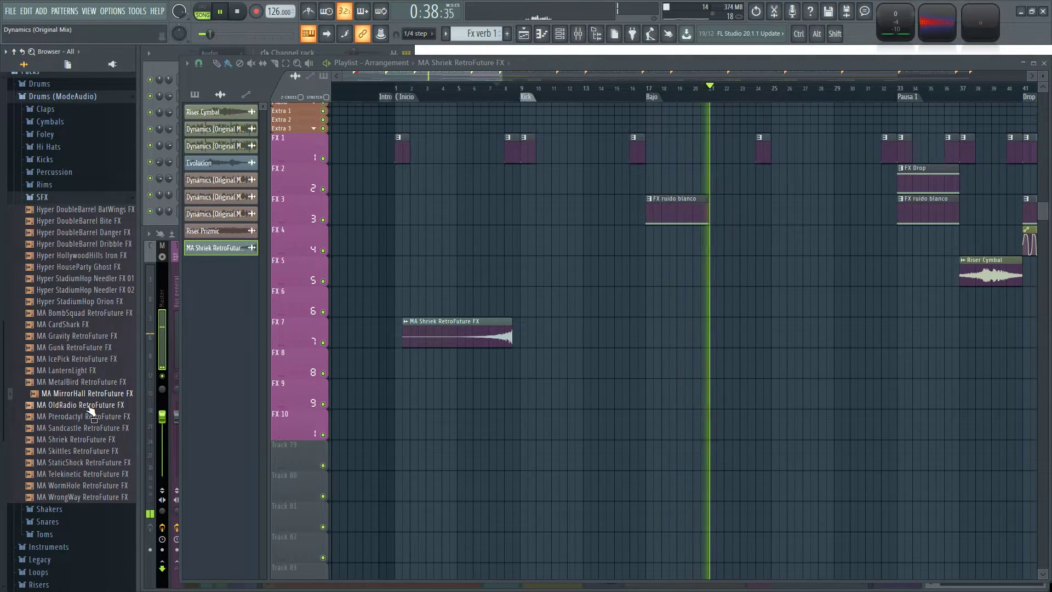
left_click(97, 405)
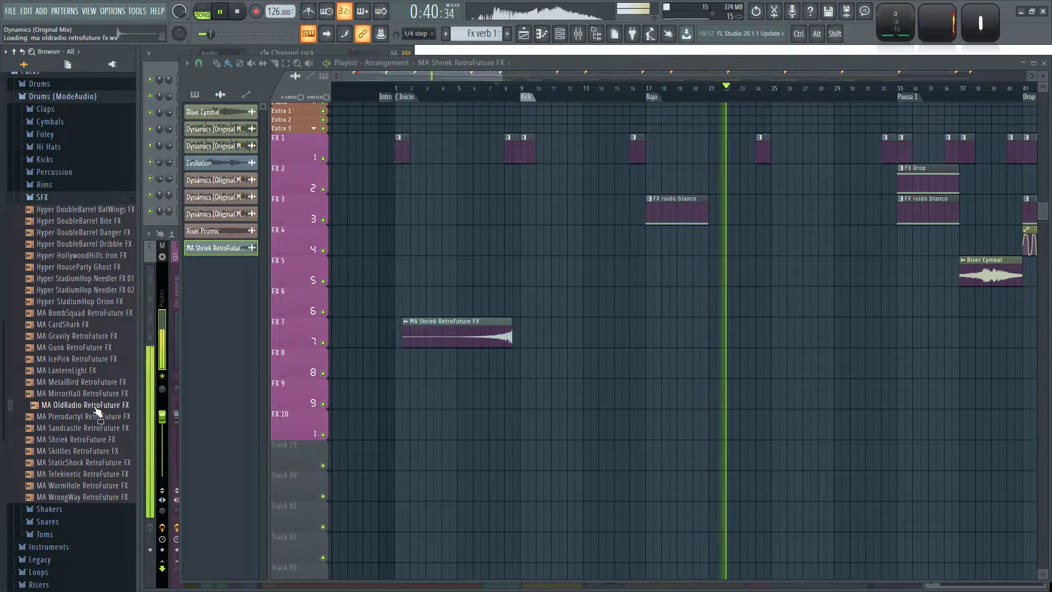
left_click(98, 393)
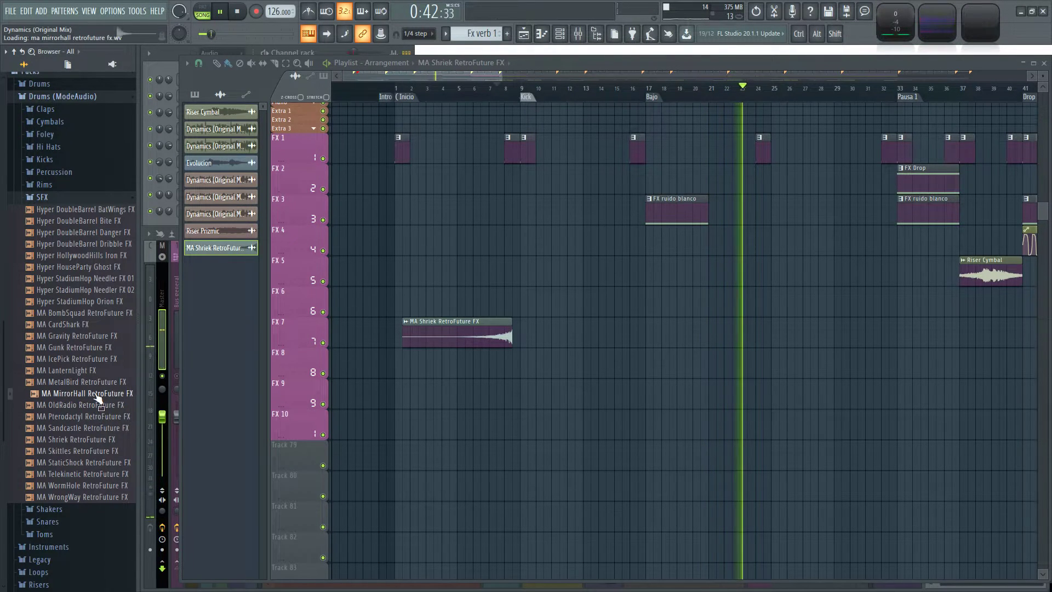
left_click(100, 383)
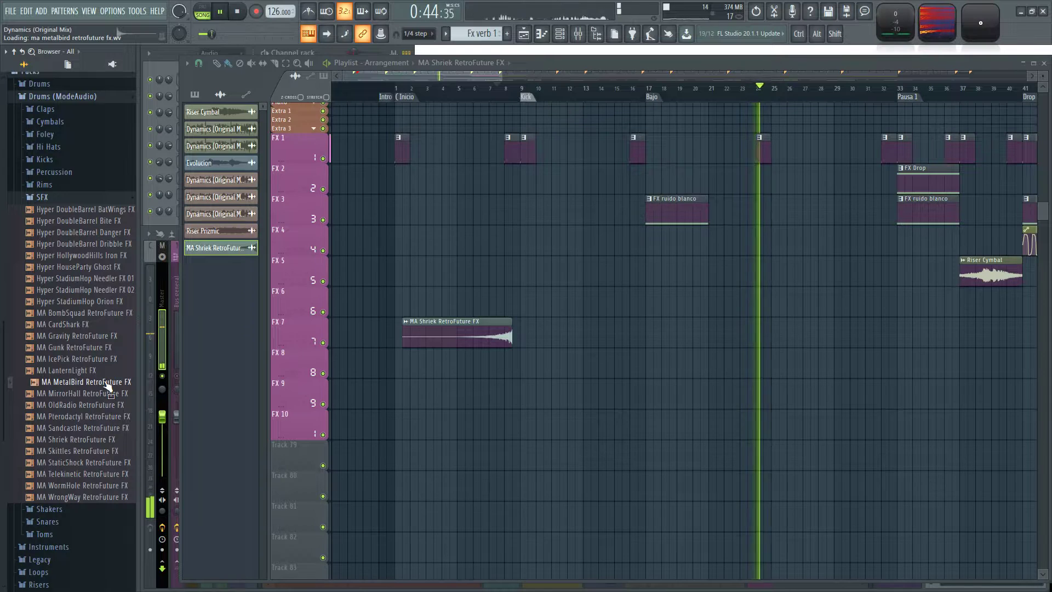
left_click(107, 465)
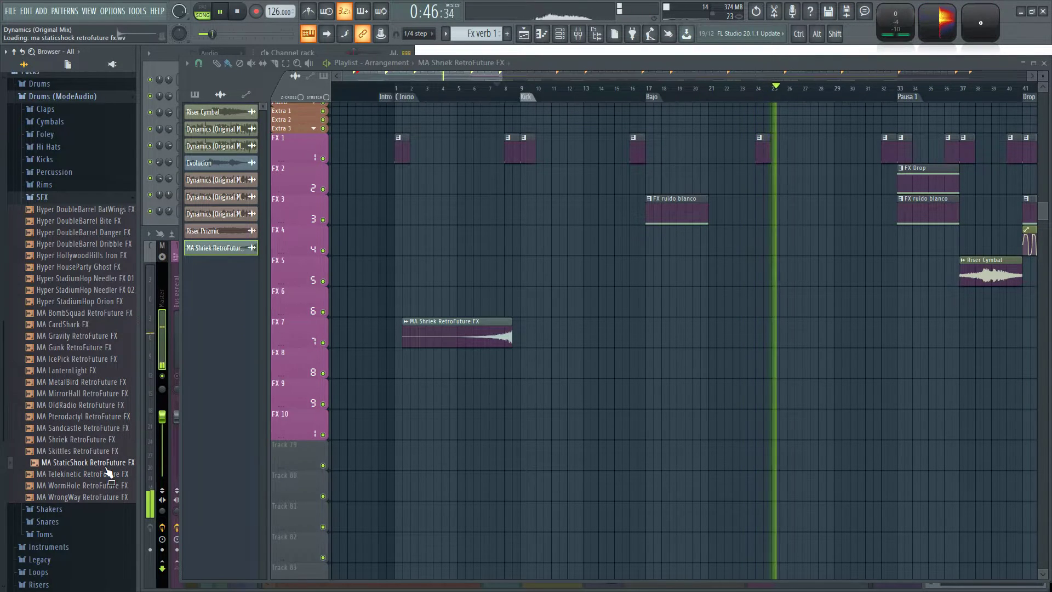
left_click(107, 475)
left_click(108, 487)
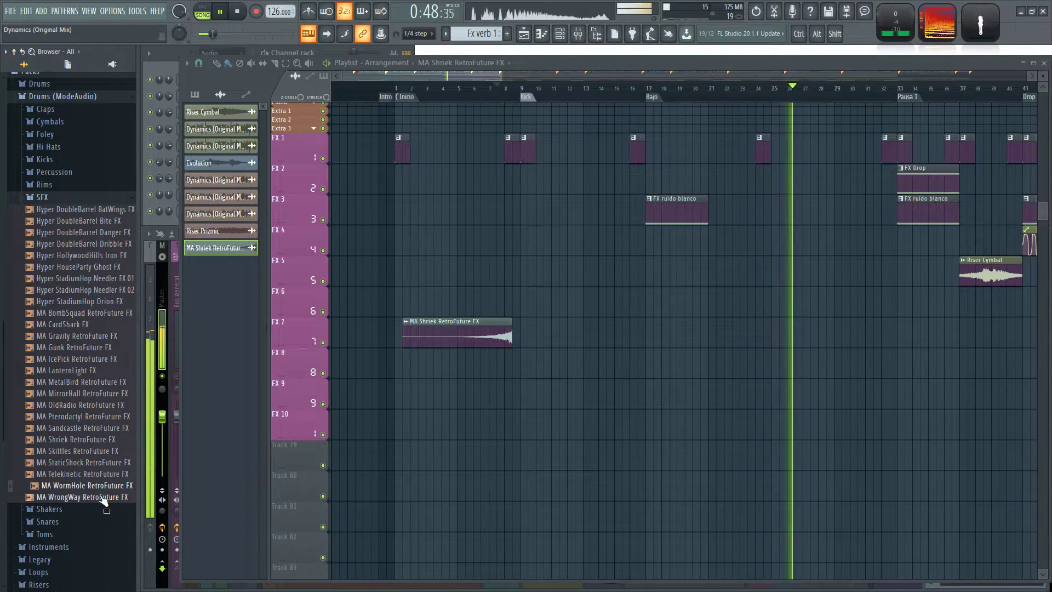
left_click(101, 498)
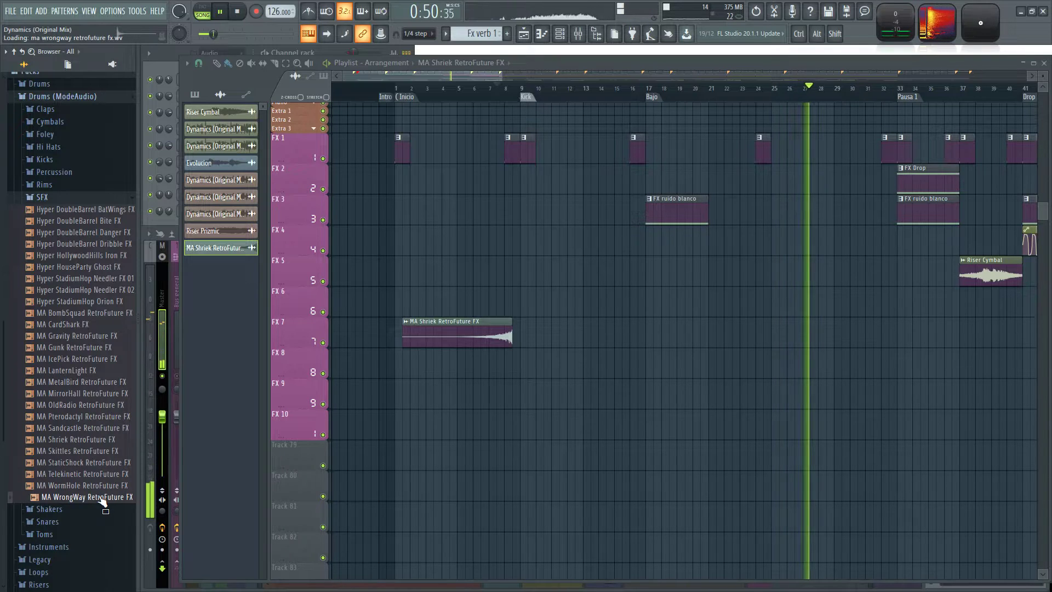
left_click(87, 485)
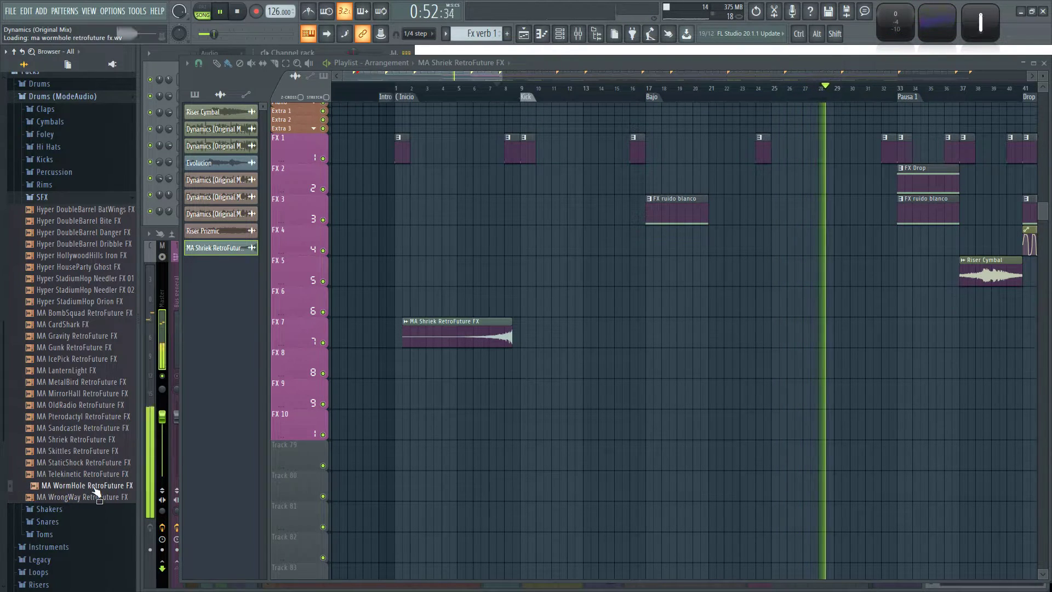
Try MA WormHole RetroFuture FX on track FX 9 from about bar 7, raising its stretch pitch, multiplier and time, with pitch range 40.
left_click_drag(88, 485, 497, 406)
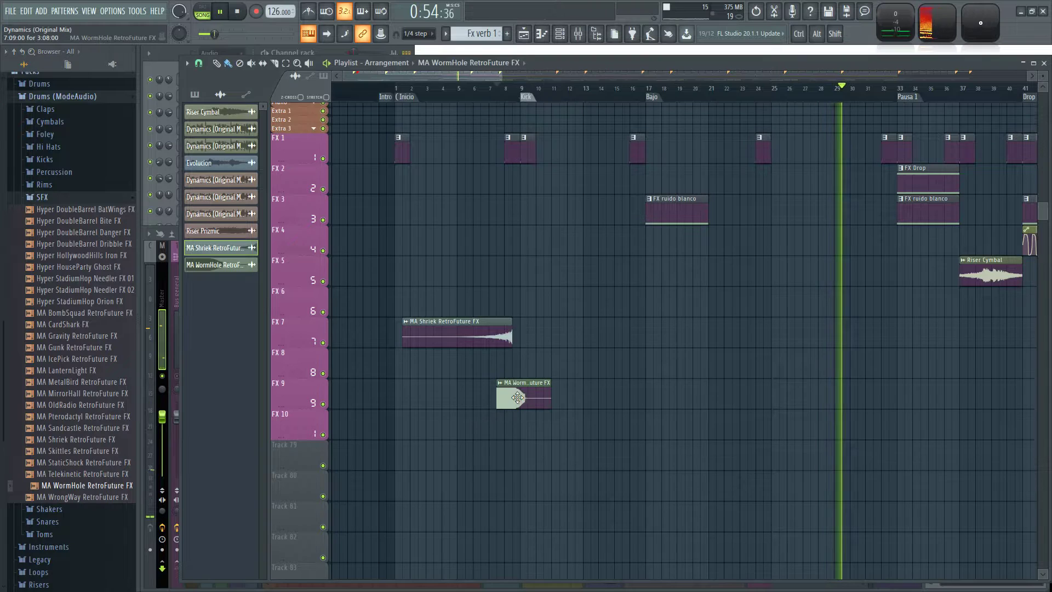
double_click(528, 396)
left_click_drag(438, 174, 573, 206)
left_click_drag(526, 262, 525, 216)
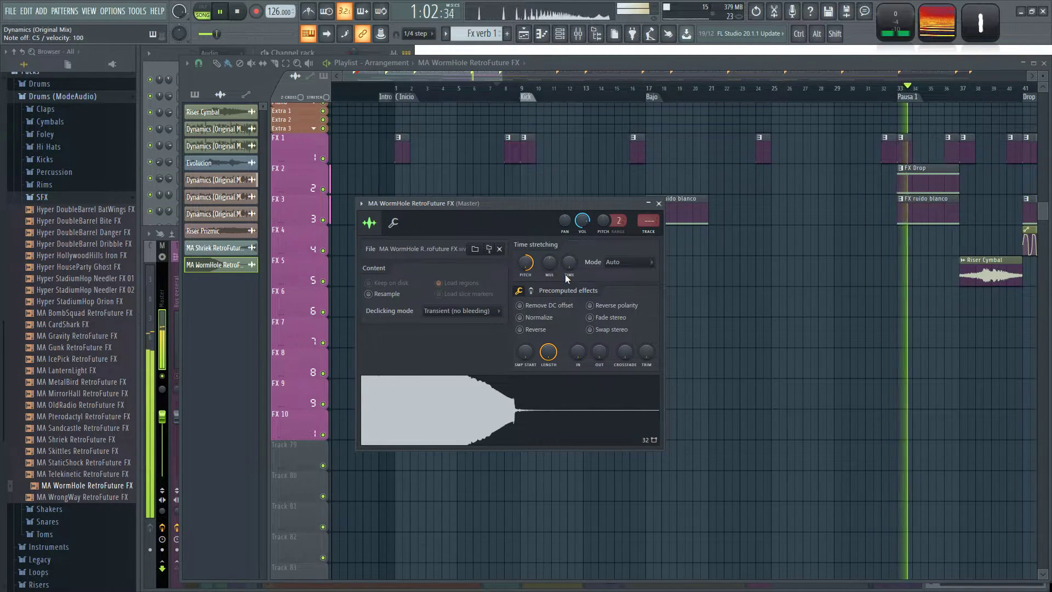
mouse_move(552, 264)
left_mouse_down()
mouse_move(552, 241)
mouse_move(571, 257)
mouse_move(571, 246)
mouse_move(570, 266)
left_mouse_up()
left_click_drag(619, 222, 619, 180)
left_click_drag(601, 223, 601, 180)
key("z")
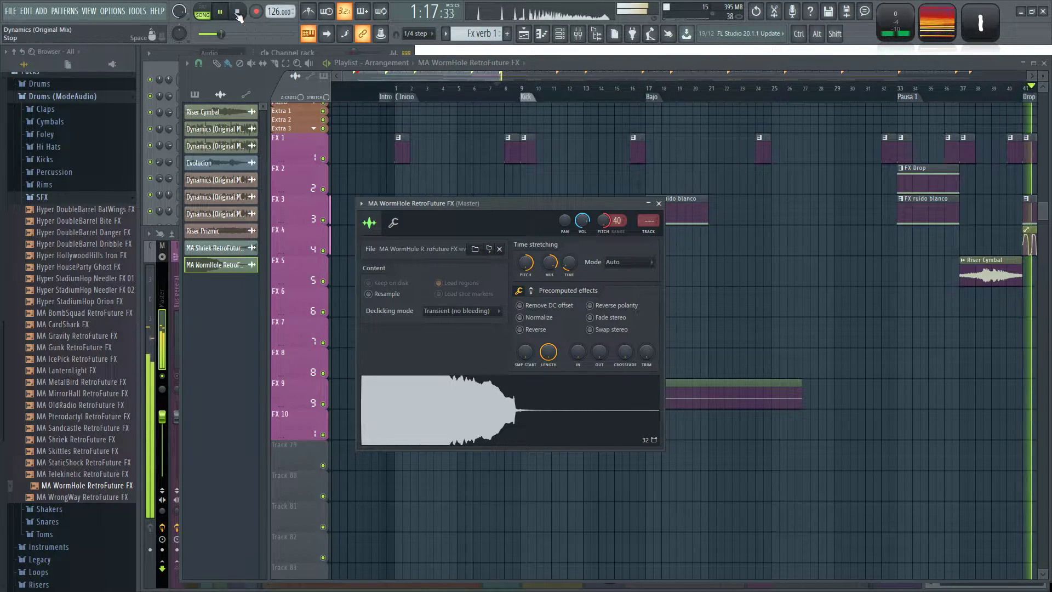
Stop playback and delete the MA WormHole RetroFuture FX channel.
key("space")
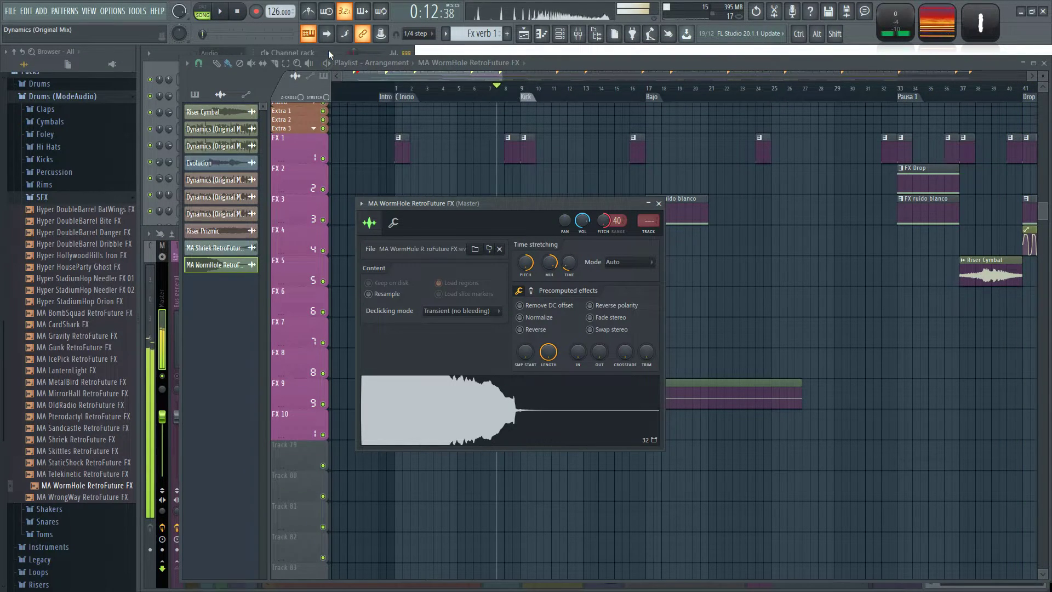
left_click(329, 52)
right_click(223, 222)
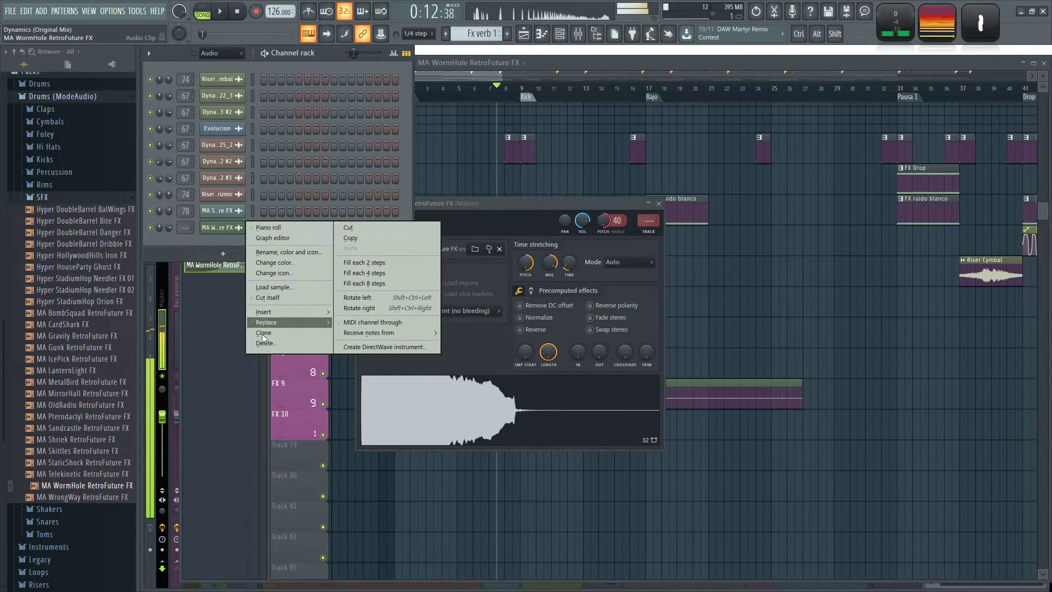
left_click(264, 342)
left_click(586, 334)
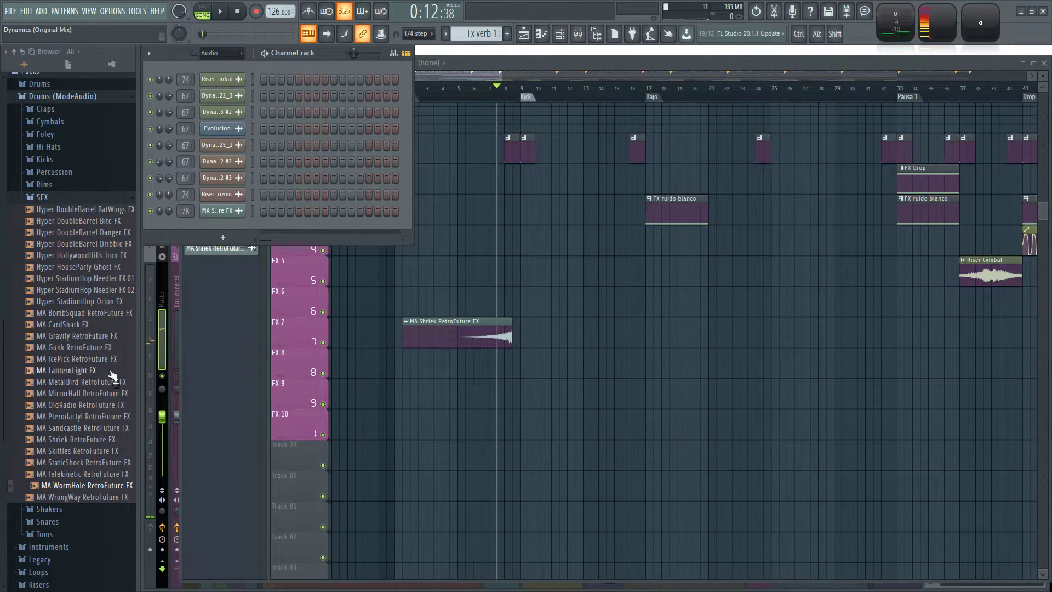
Place MA MirrorHall RetroFuture FX on track FX 8 between bars 10 and 11 and give it a 14% fade-in.
scroll(104, 389, "up", 1)
left_click(91, 399)
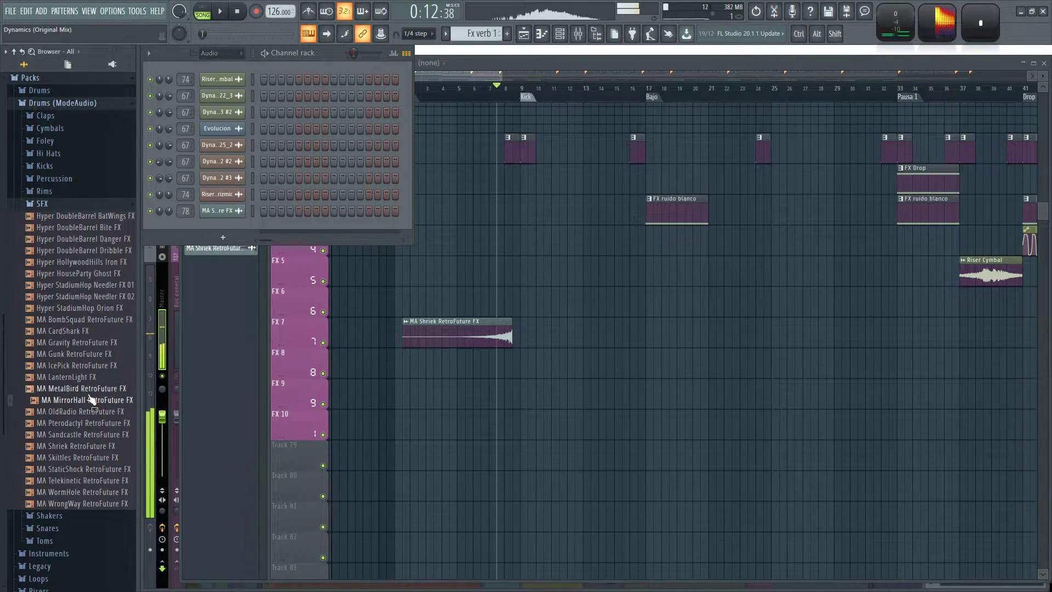
left_click_drag(97, 405, 585, 363)
left_click(555, 366)
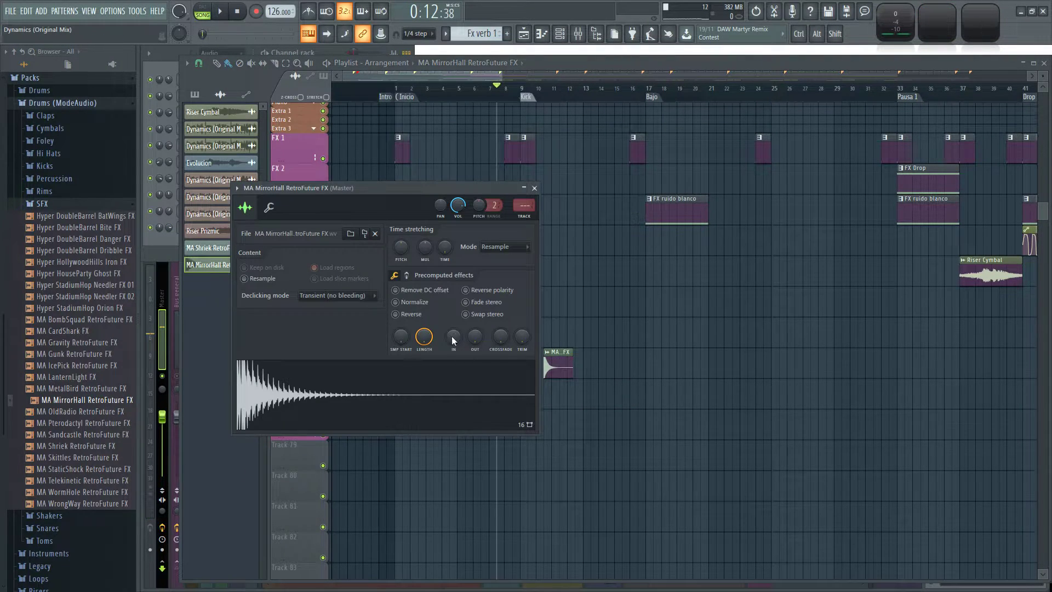
left_click_drag(454, 336, 453, 329)
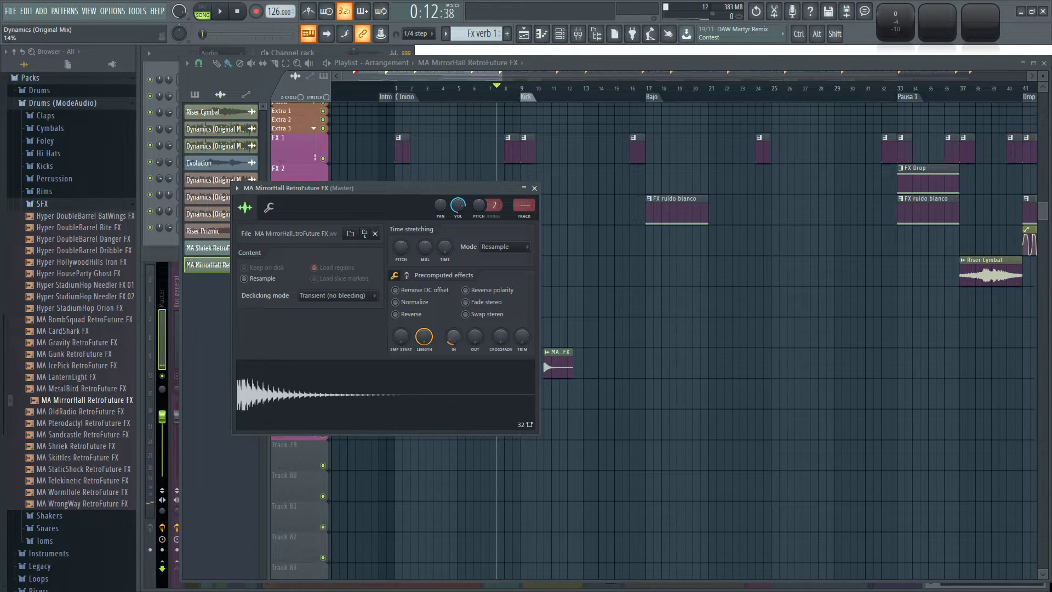
Lengthen MA MirrorHall RetroFuture FX's stretch time to about six bars and try its stretch pitch up to +500 cents in Auto mode.
key("q")
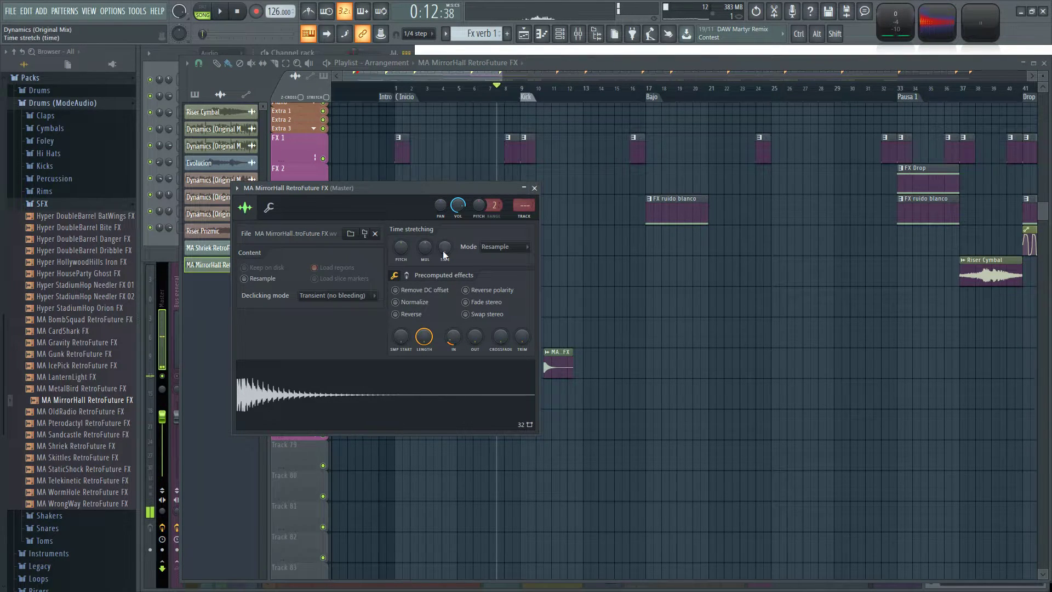
key("q")
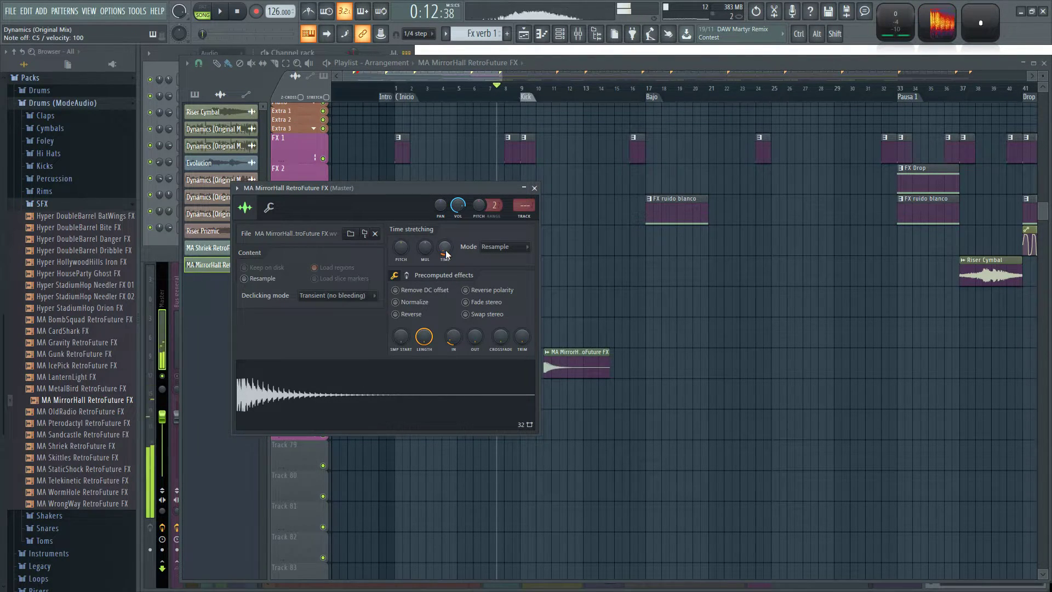
key("q")
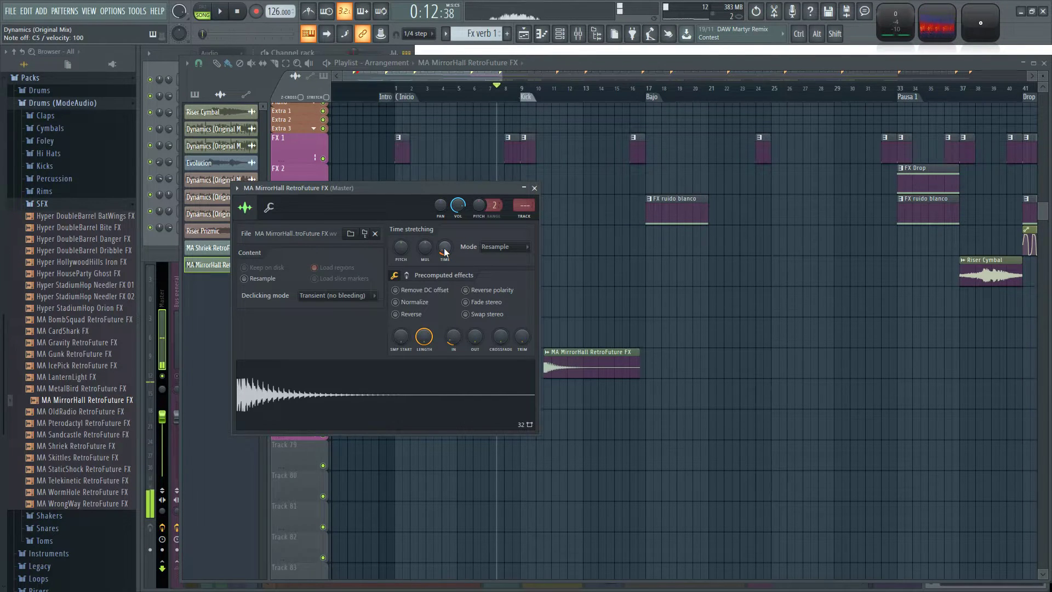
key("q")
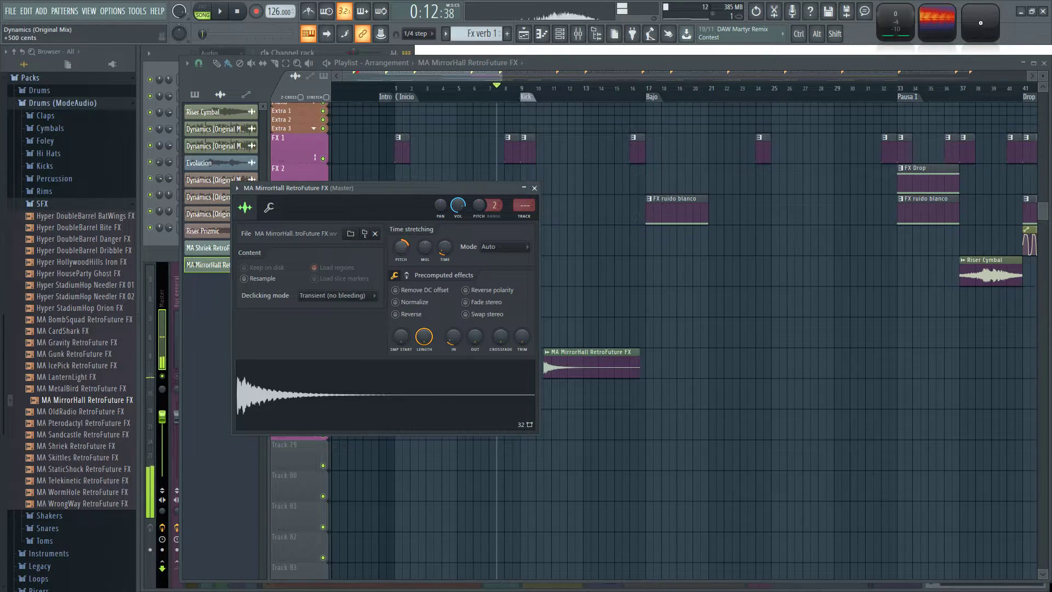
key("q")
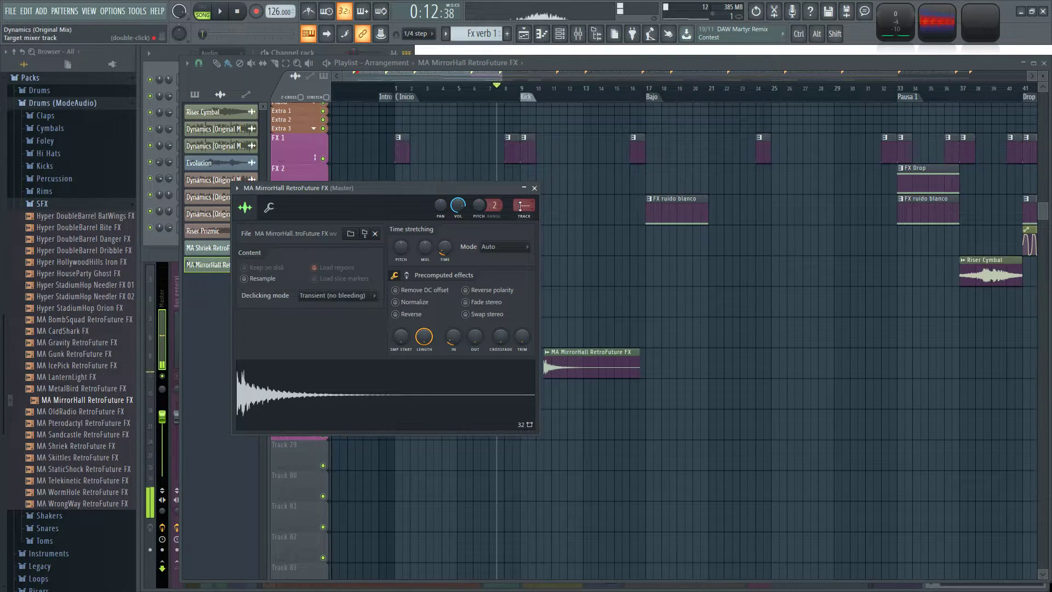
Route MA MirrorHall RetroFuture FX to mixer track 78 and move its clip on FX 8 to start at about bar 16.
left_click_drag(518, 206, 519, 181)
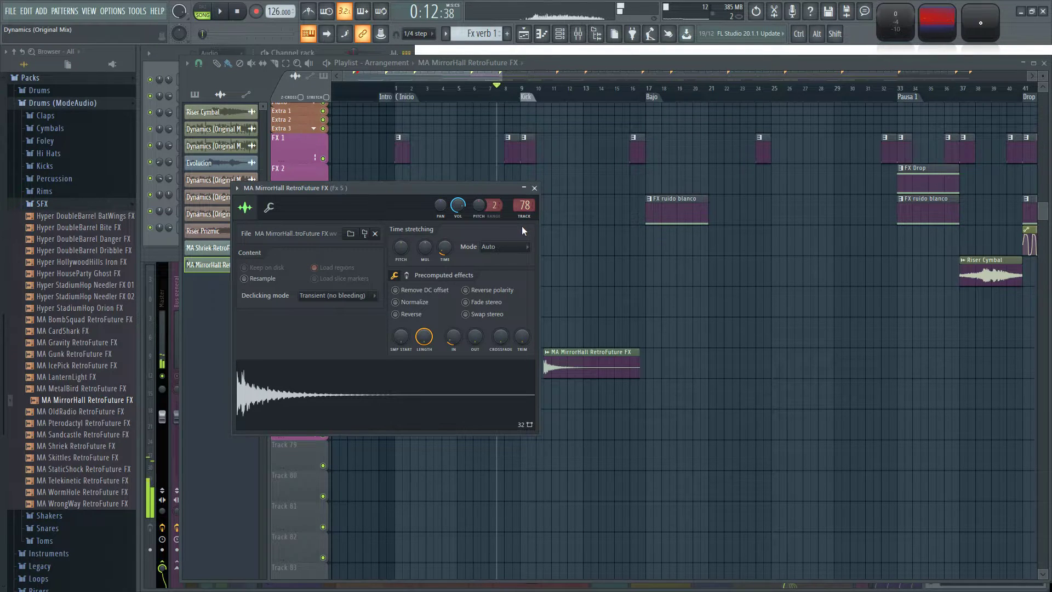
left_click(534, 188)
left_click_drag(581, 366, 652, 364)
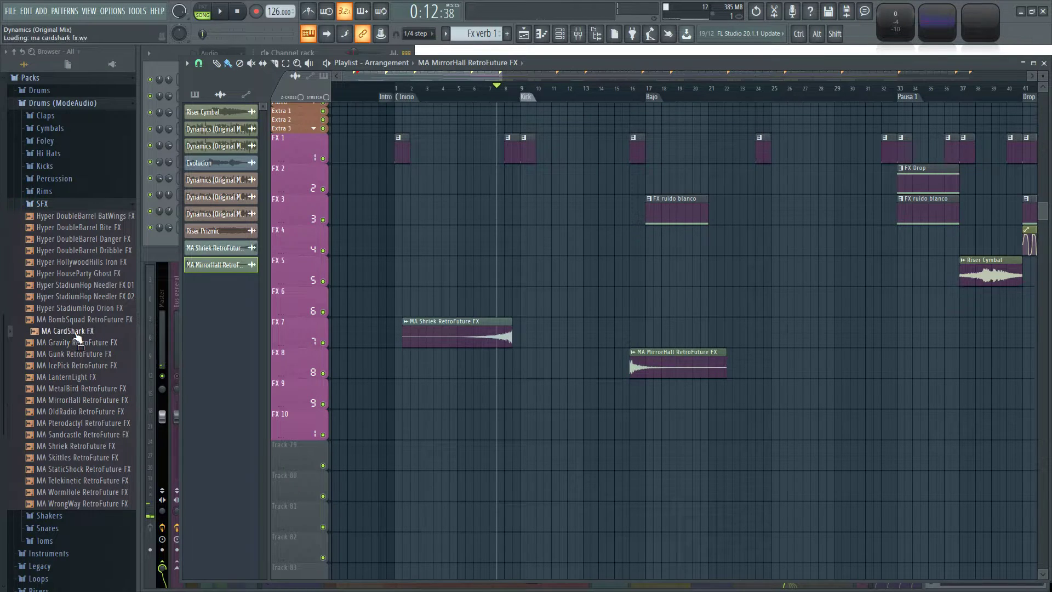
Audition samples in the ModeAudio SFX and Shakers folders, including MA IcePick, Hyper DoubleBarrel Bite and Hyper GoldenDays Shaker, and open the Foley folder.
left_click(93, 366)
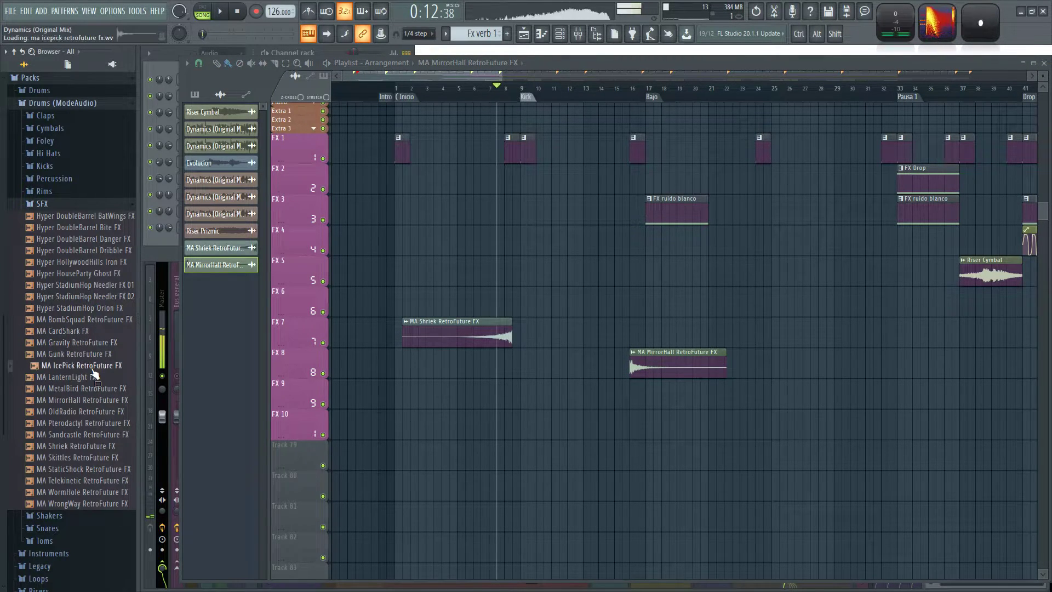
scroll(108, 359, "up", 4)
left_click(101, 364)
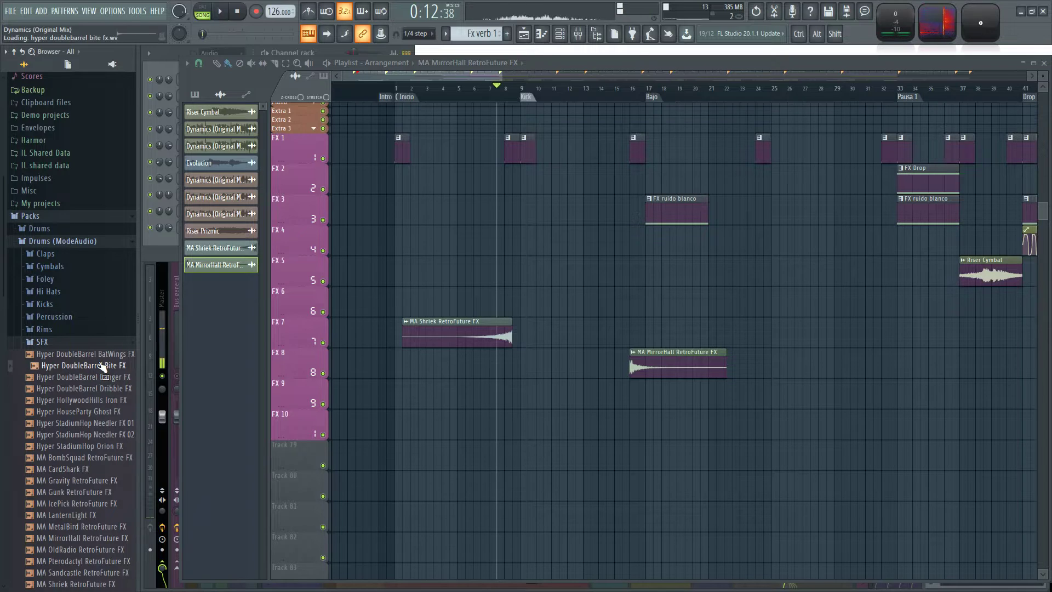
left_click(71, 344)
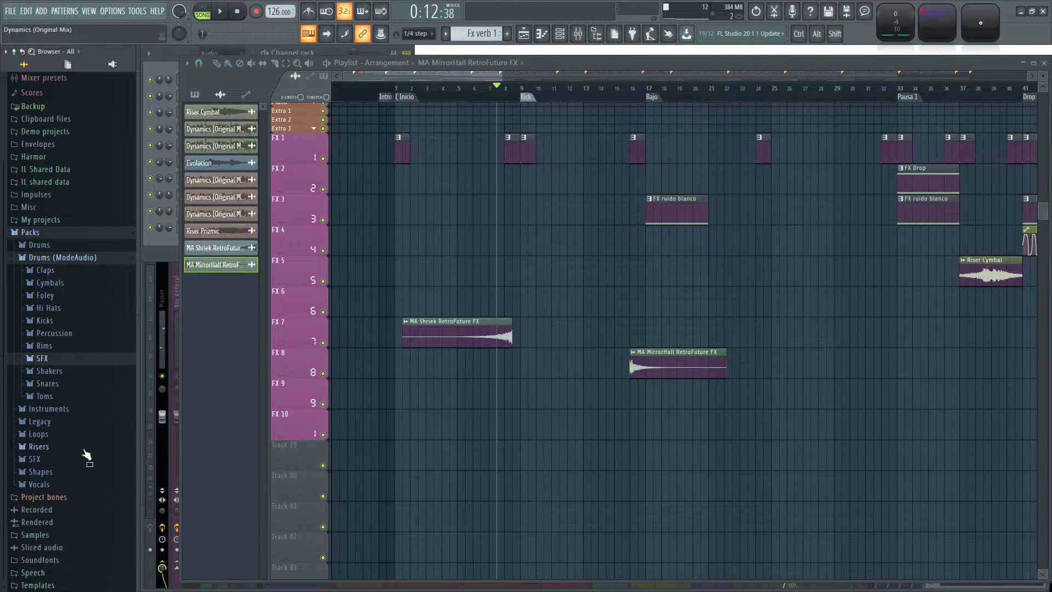
left_click(65, 375)
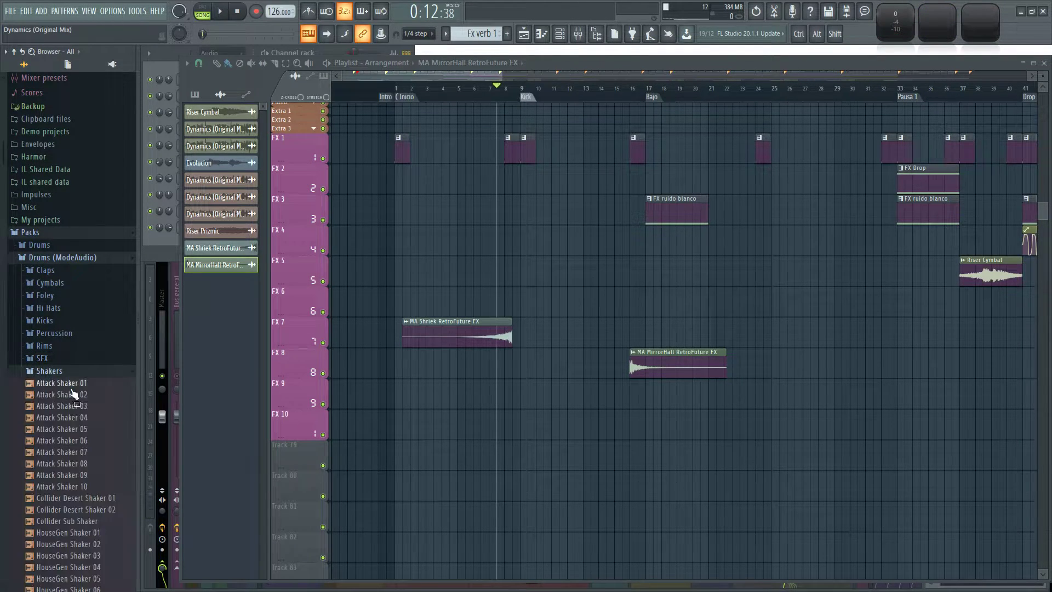
scroll(89, 424, "down", 6)
left_click(86, 364)
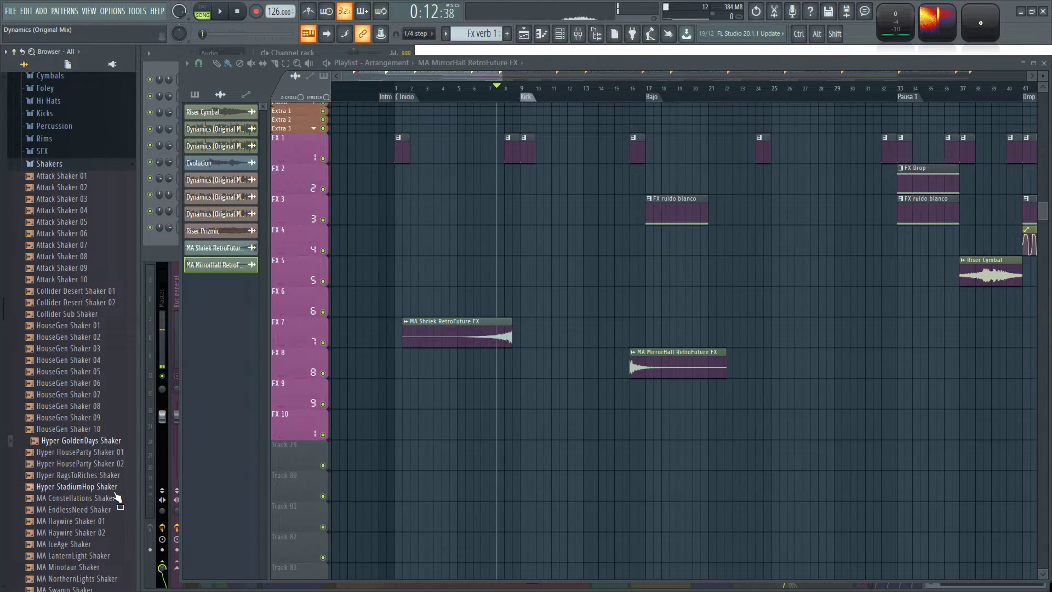
scroll(102, 514, "up", 4)
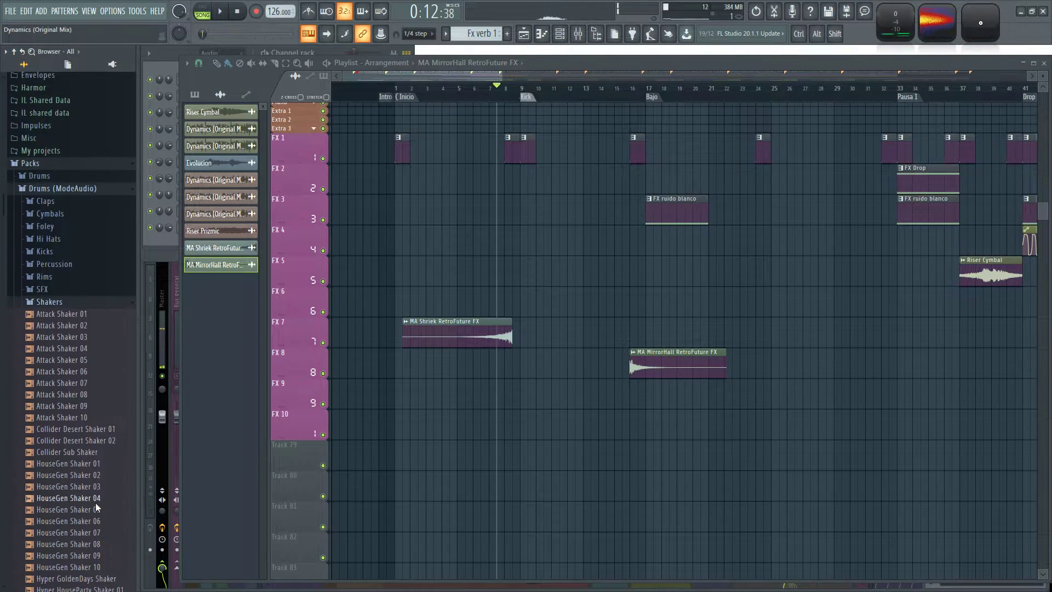
left_click(59, 300)
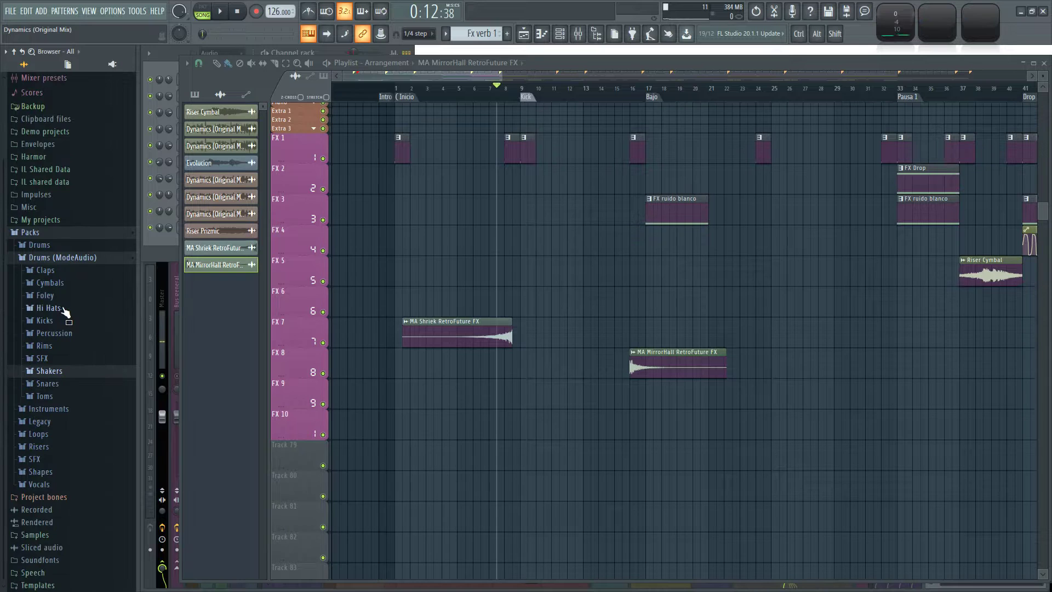
left_click(71, 297)
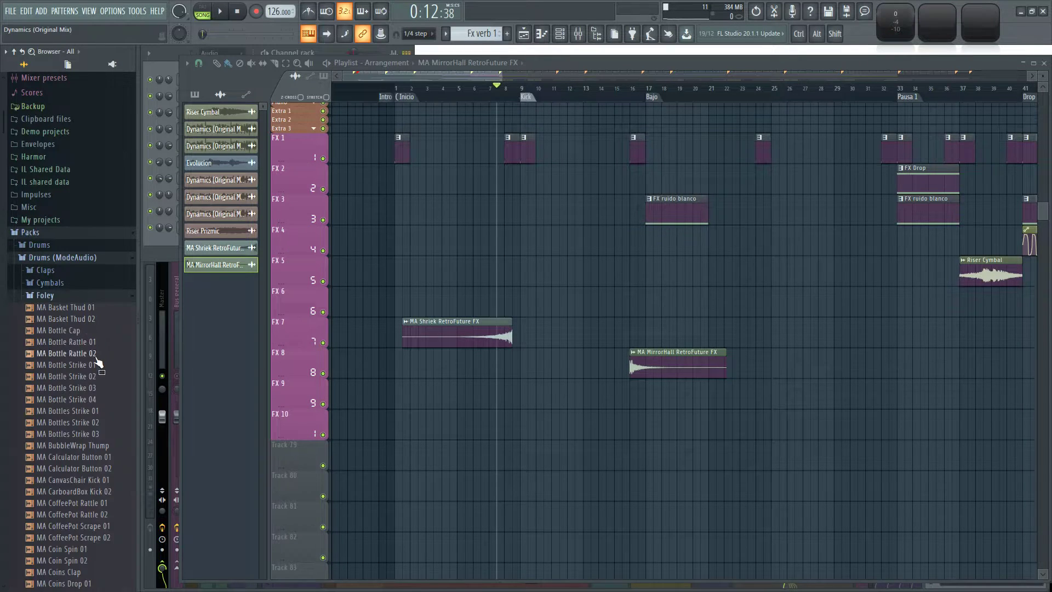
Audition MA Bottle Rattle 02 and place it on track FX 9 directly after the end of the MA Shriek clip.
scroll(104, 376, "down", 6)
left_click(94, 147)
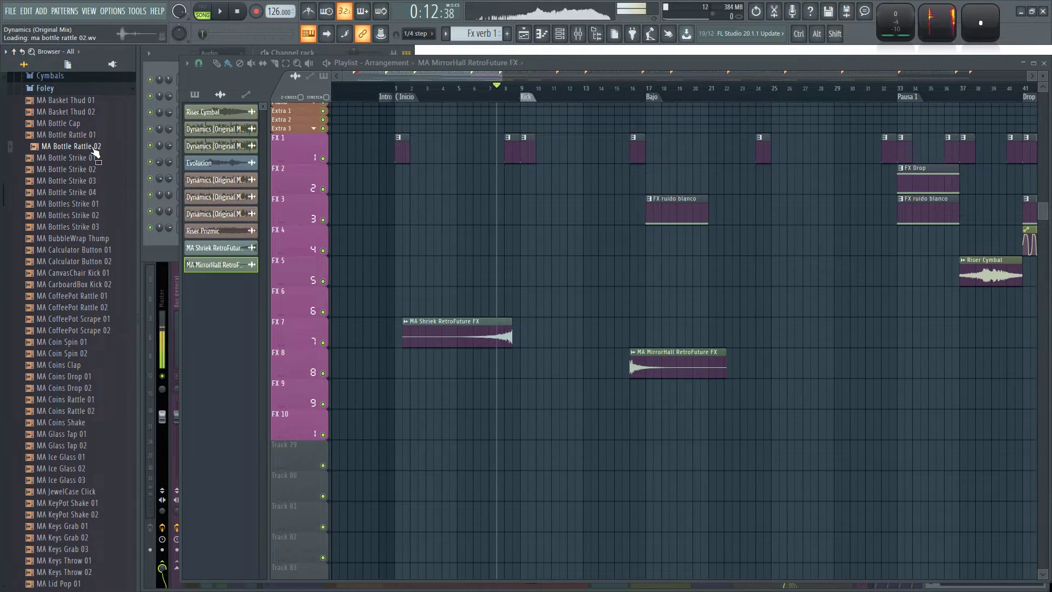
left_click(93, 146)
left_click(75, 148)
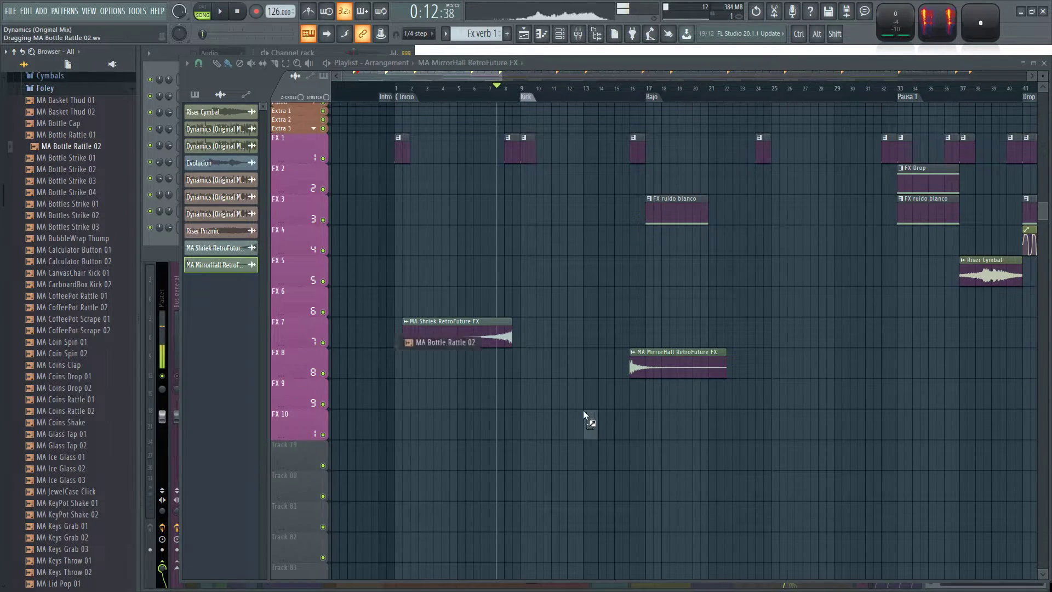
left_click_drag(516, 394, 516, 395)
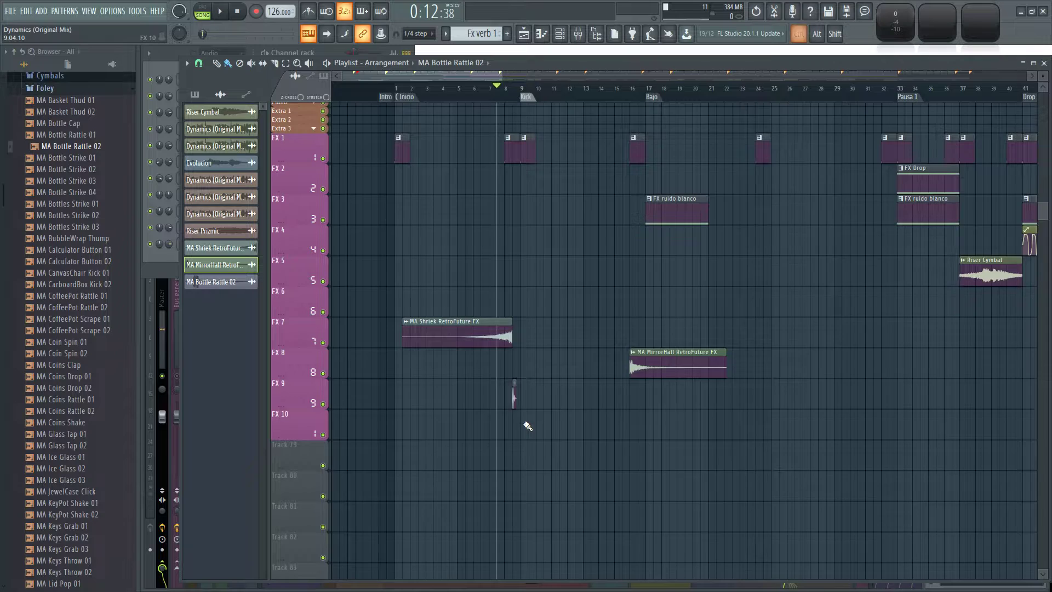
Stretch MA Bottle Rattle 02 to about five bars and route its channel to mixer track 78.
scroll(527, 426, "up", 6, "ctrl")
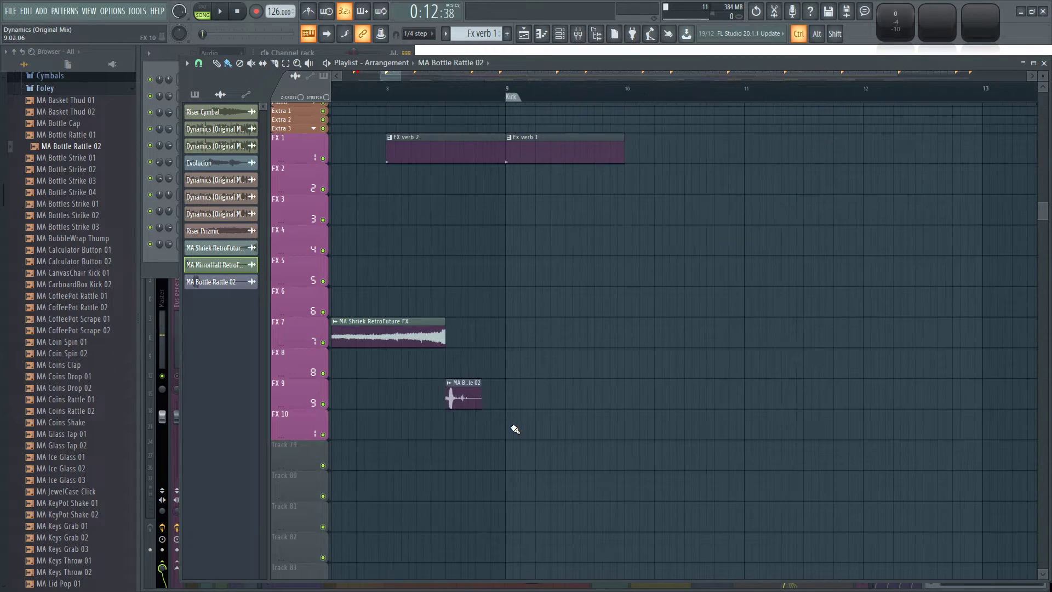
double_click(448, 392)
mouse_move(459, 262)
left_mouse_down()
mouse_move(458, 247)
mouse_move(458, 265)
left_mouse_up()
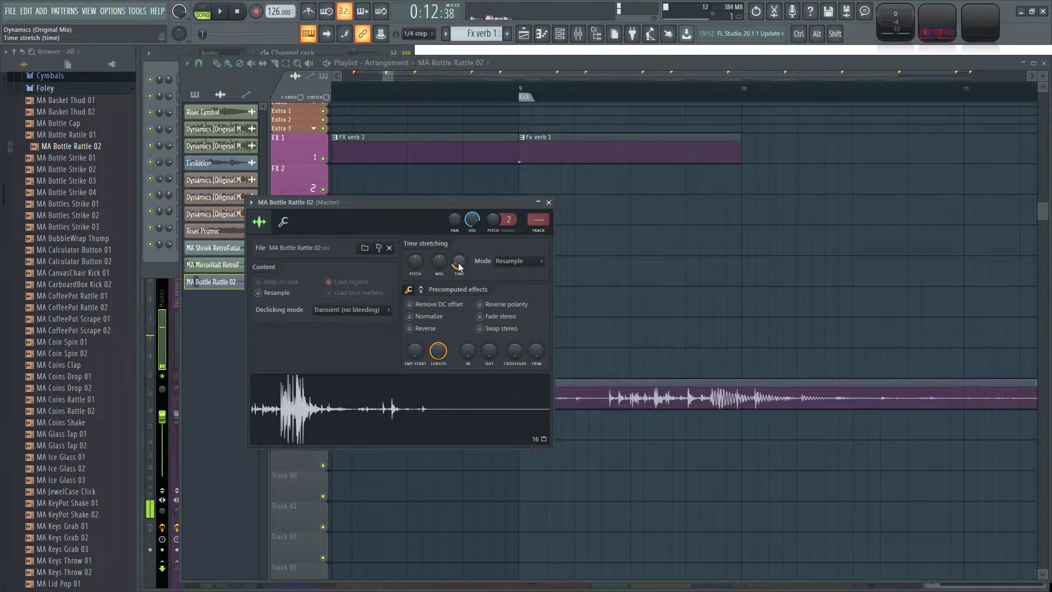
left_click_drag(459, 263, 459, 252)
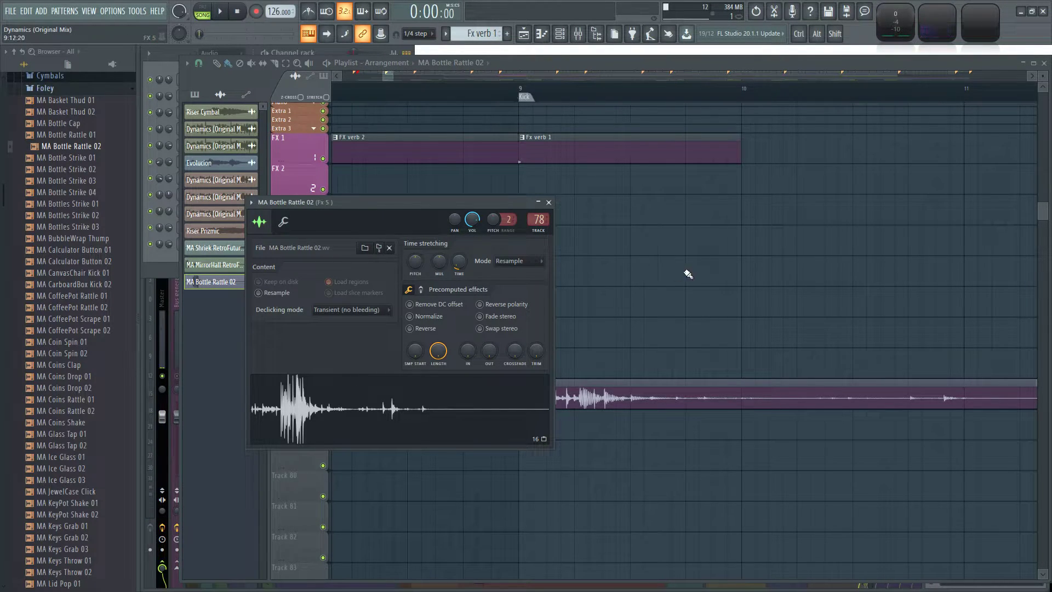
key("Escape")
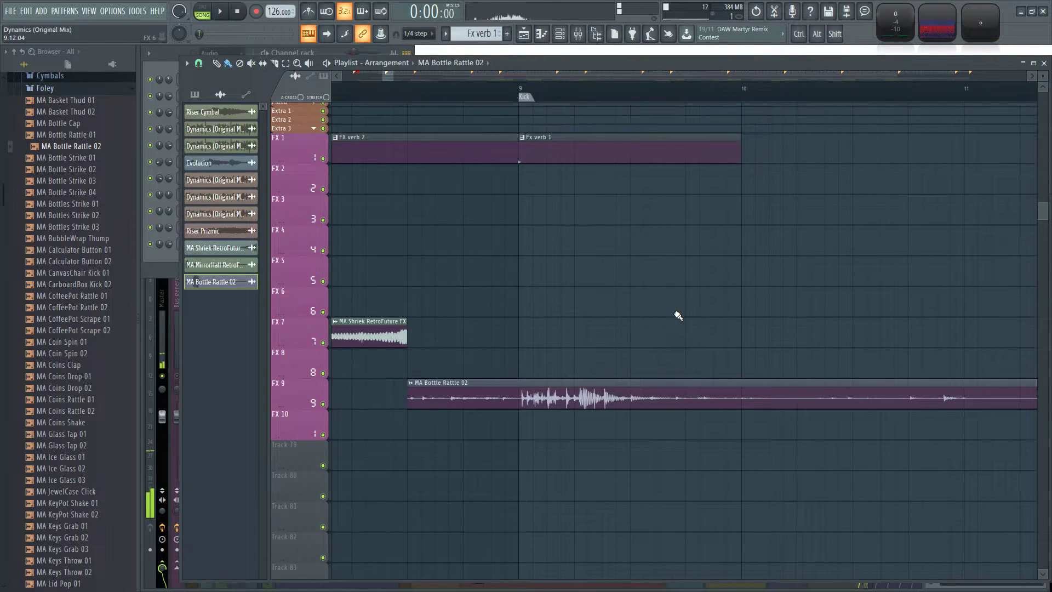
Play the arrangement briefly from bar 1 with the FX tracks in view, and stop playback.
scroll(677, 316, "down", 8, "ctrl")
scroll(405, 282, "up", 6, "ctrl")
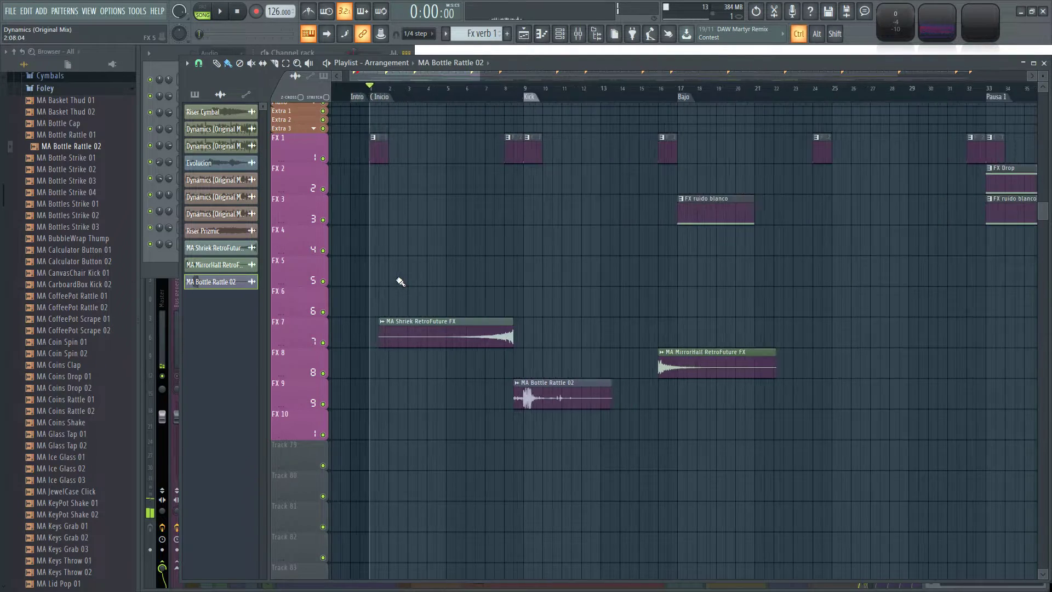
scroll(486, 171, "down", 1)
key("space")
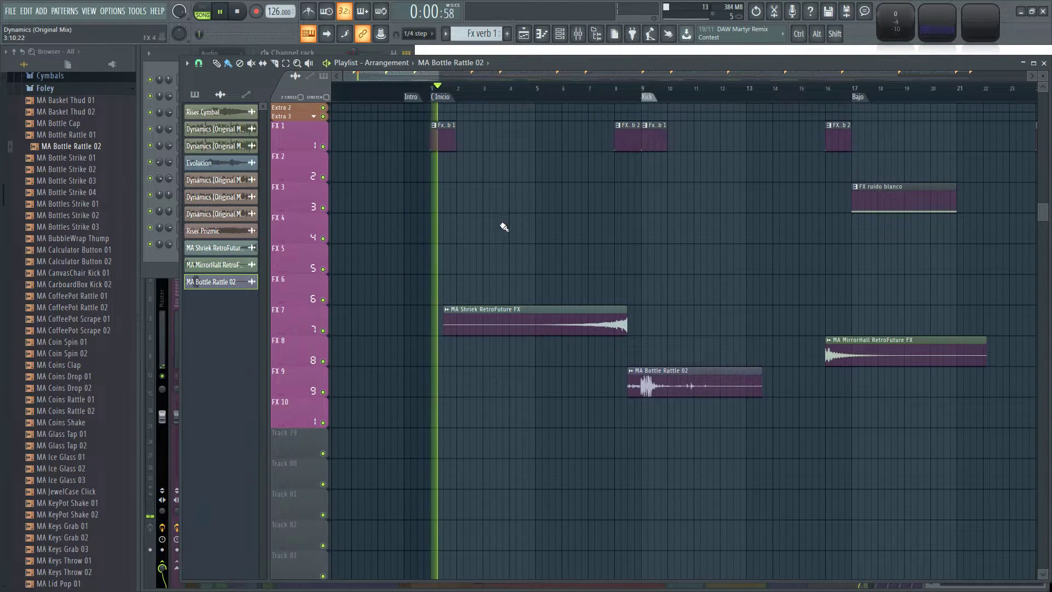
key("space")
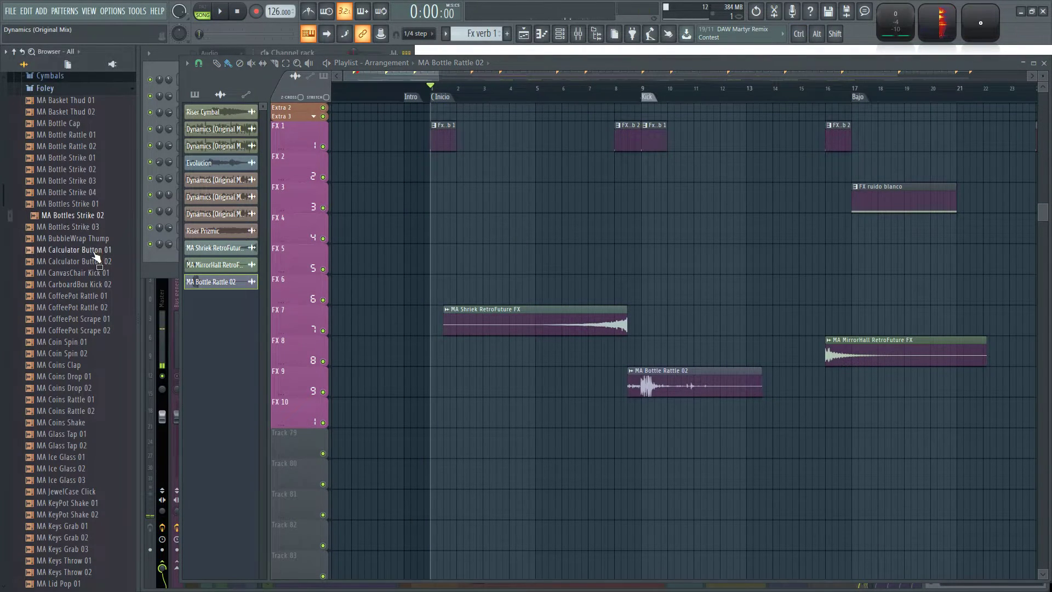
Audition Foley samples such as MA Ice Glass 02 and MA Keys Throw 01, and place MA Keys Grab 01 and 02 on FX 6 between bars 6 and 8.
scroll(77, 247, "down", 8)
left_click(89, 214)
left_click(92, 192)
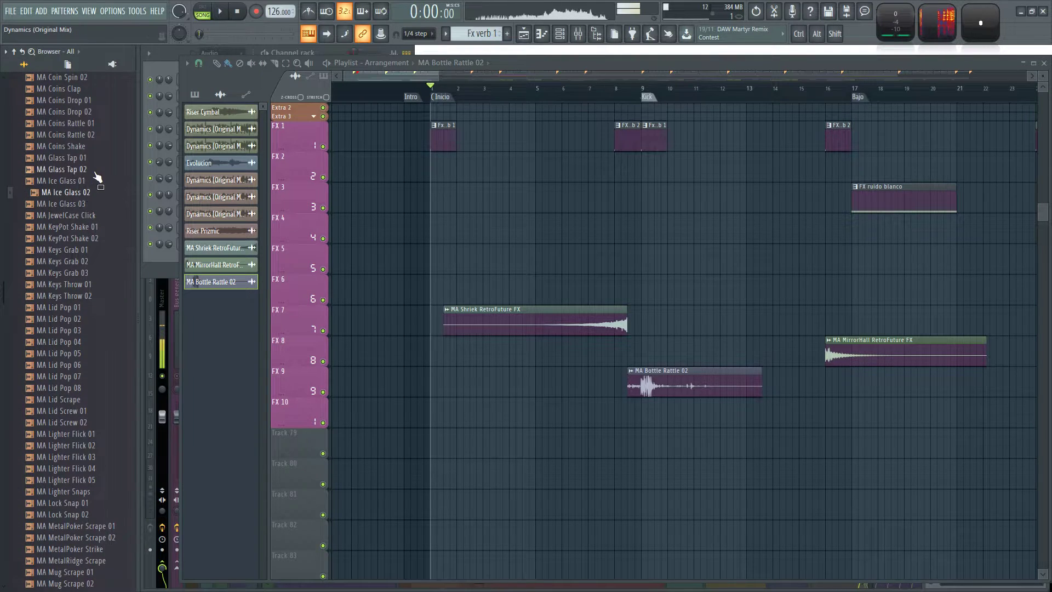
left_click(96, 284)
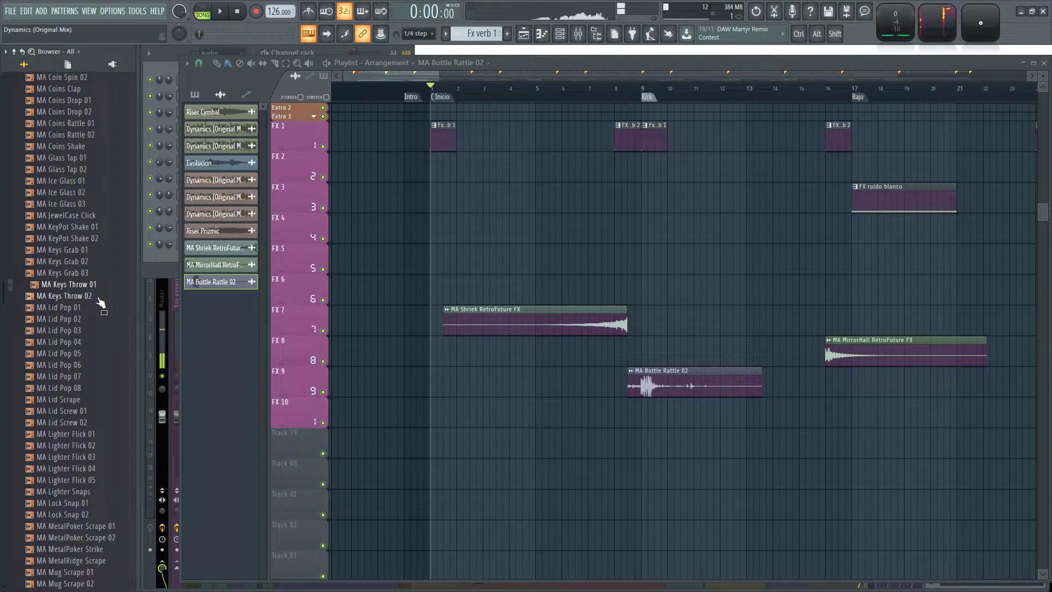
left_click(104, 412)
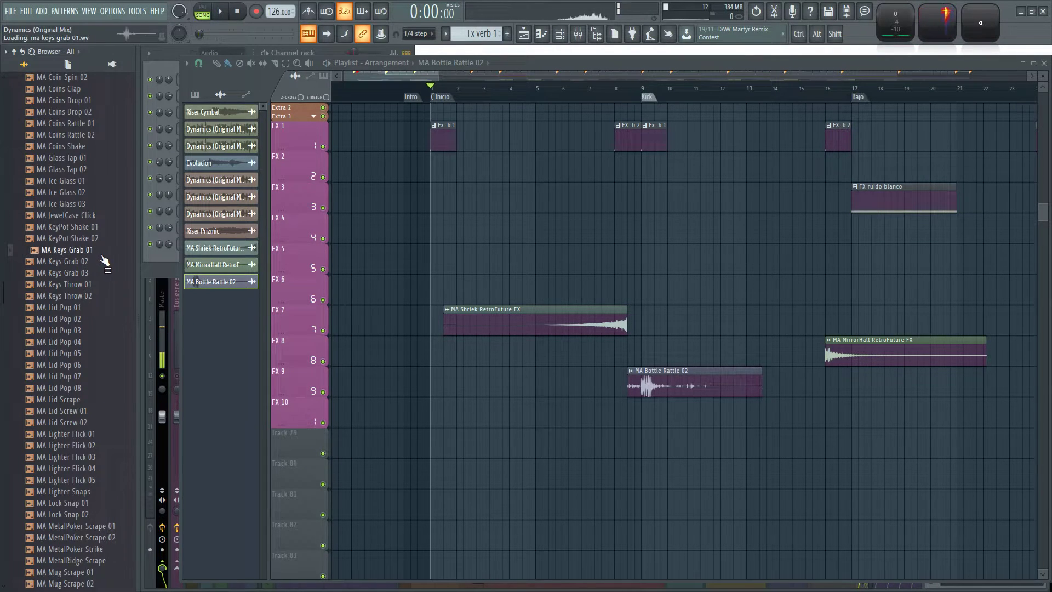
left_click_drag(593, 296, 617, 282)
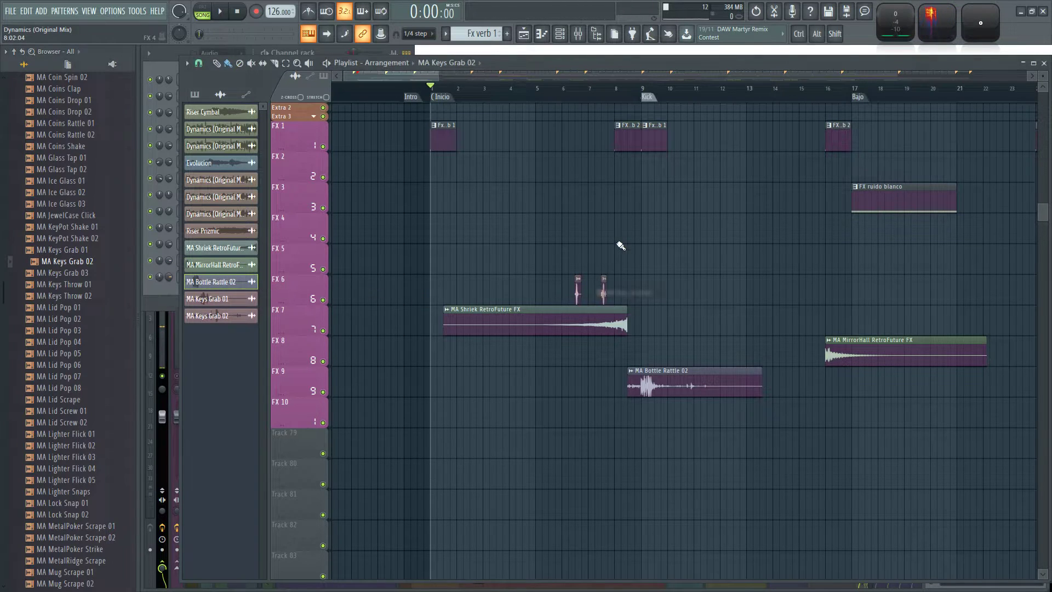
Increase MA Keys Grab 01's stretch time so its clip on FX 6 extends to just before bar 8.
scroll(548, 271, "up", 6)
double_click(455, 279)
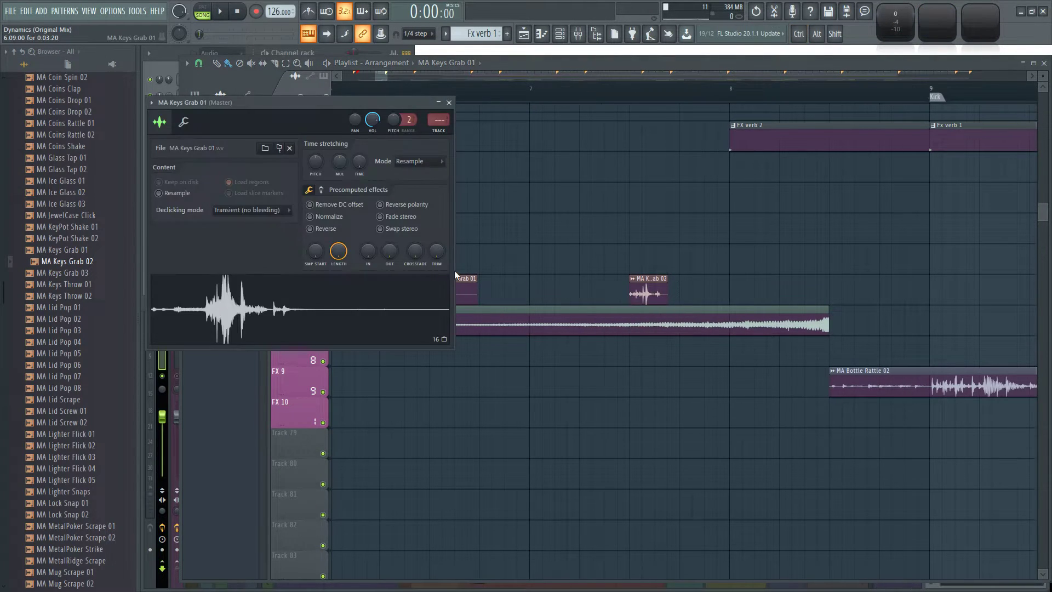
left_click_drag(358, 162, 359, 157)
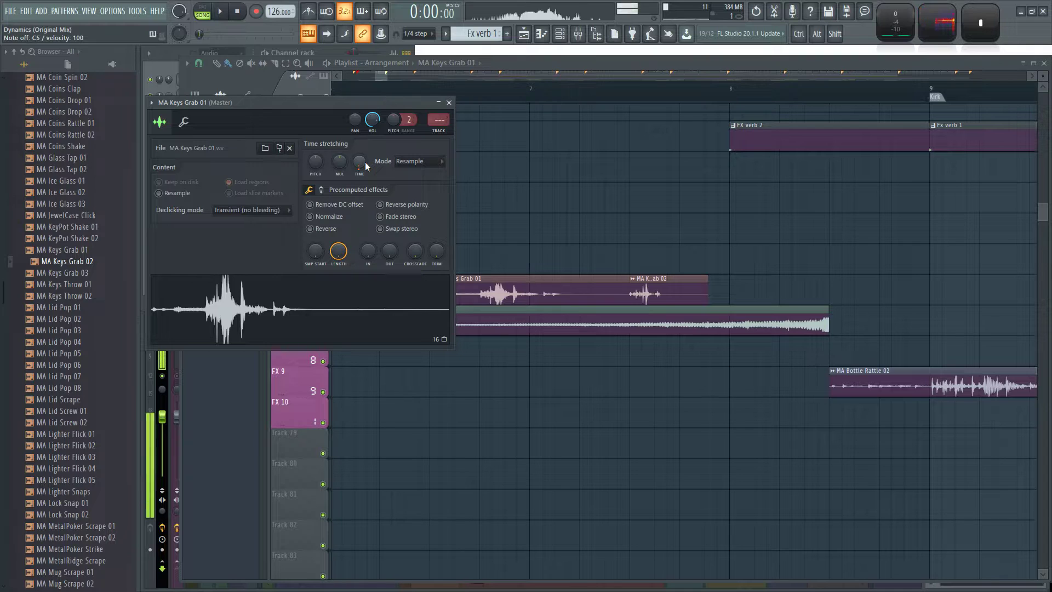
Move MA Keys Grab 02 to track FX 9 before MA Bottle Rattle 02 and lengthen its stretch time until it reaches that clip.
left_click_drag(670, 289, 712, 385)
double_click(674, 389)
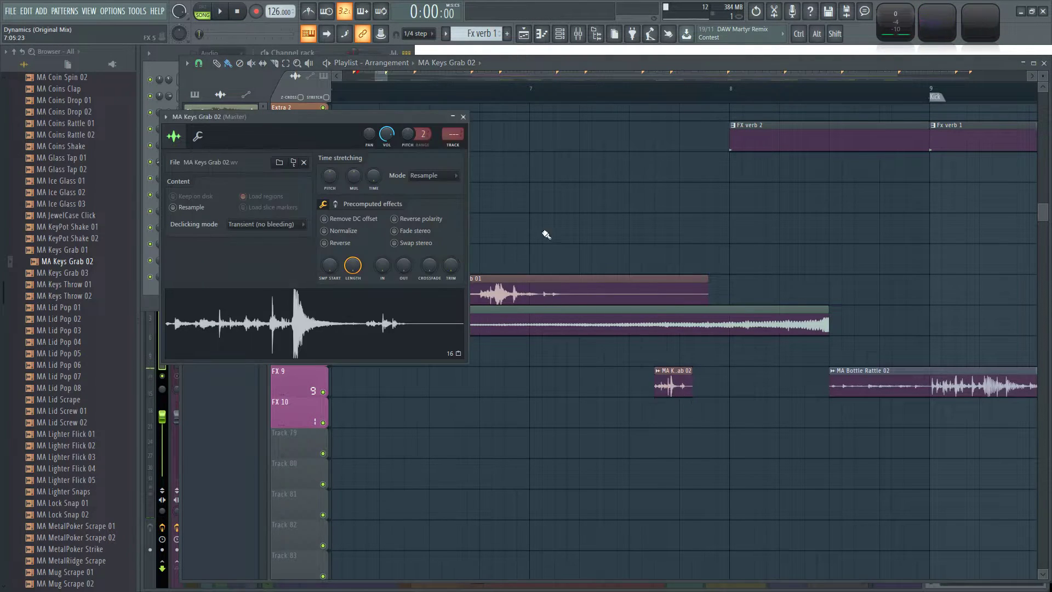
left_click_drag(383, 179, 382, 175)
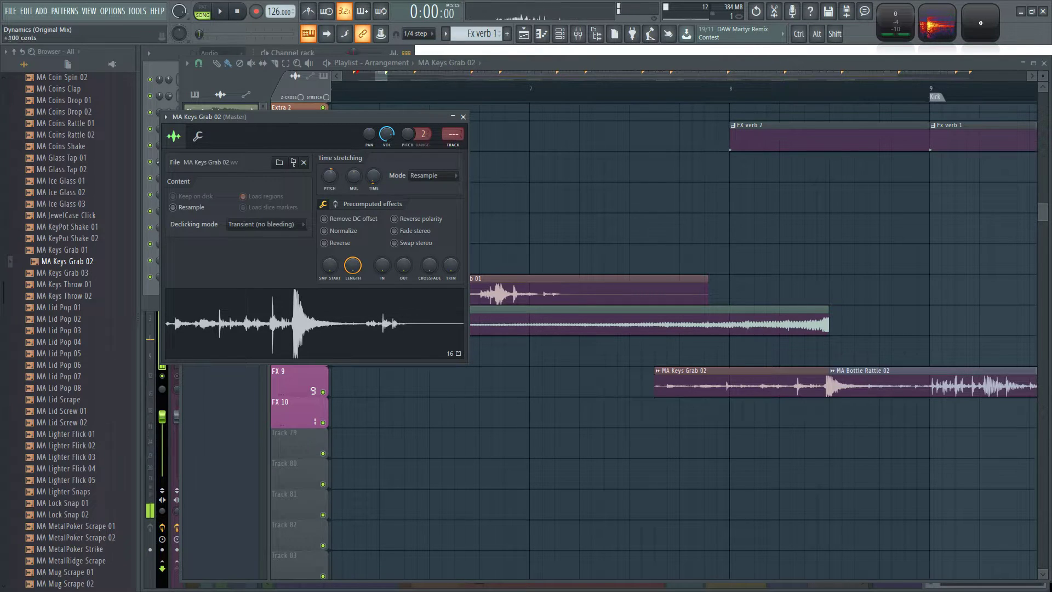
Raise MA Keys Grab 02's stretch pitch in Auto mode and route both Keys Grab channels to mixer track 78.
left_click_drag(329, 176, 325, 181)
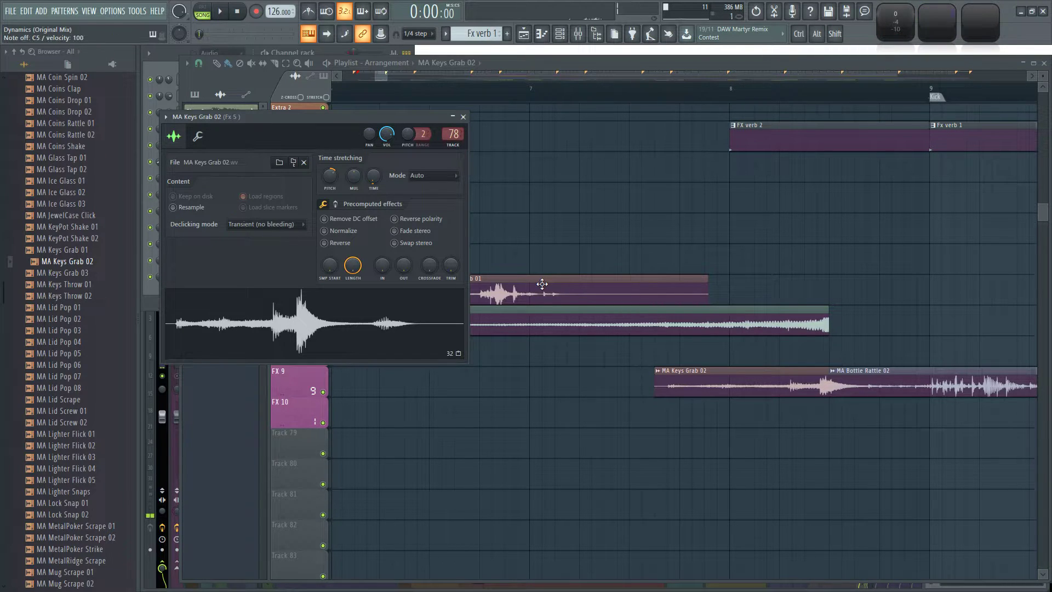
double_click(542, 283)
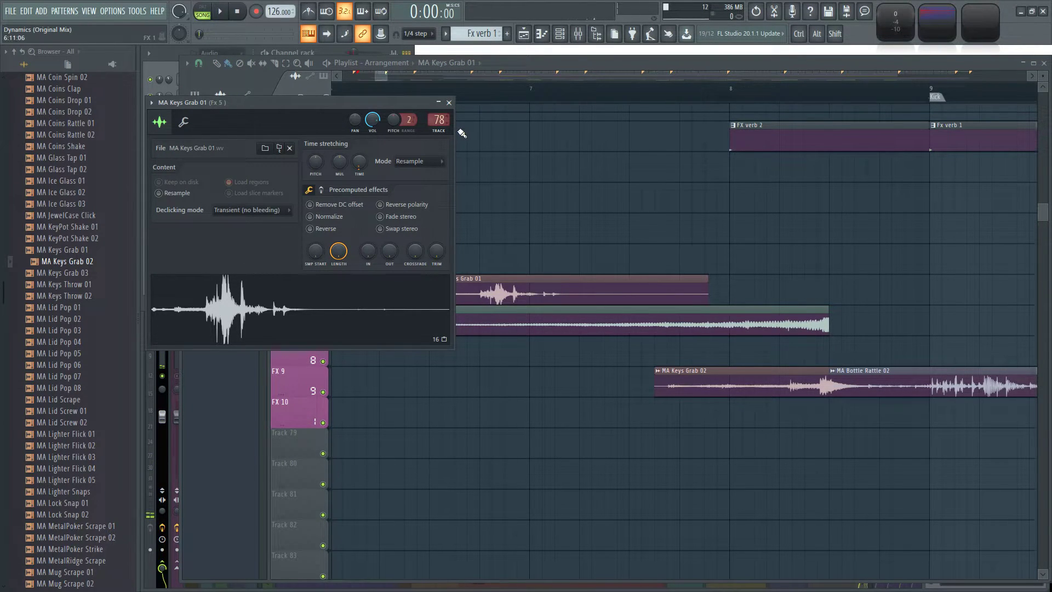
Move MA Keys Grab 02 to track FX 8 and MA MirrorHall RetroFuture FX to track FX 9, and collapse the browser's folder structure.
right_click(560, 243)
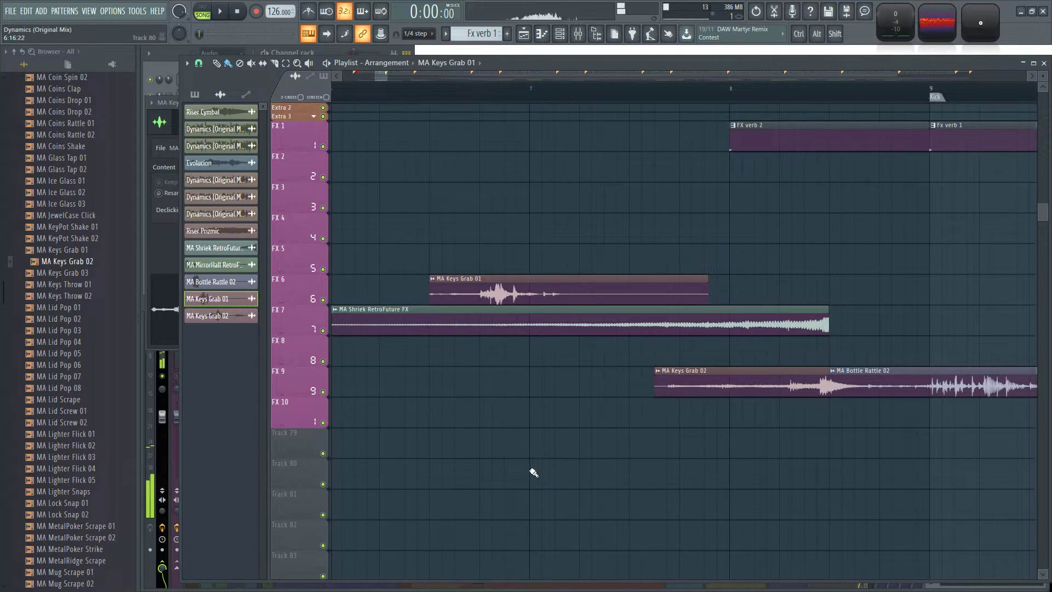
scroll(530, 464, "down", 4)
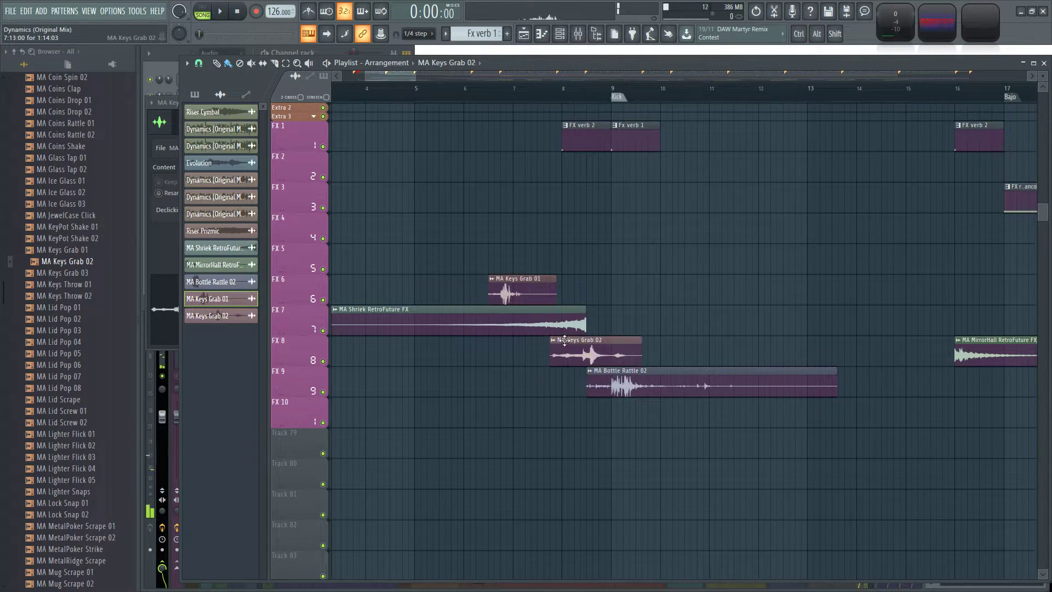
scroll(630, 378, "down", 3)
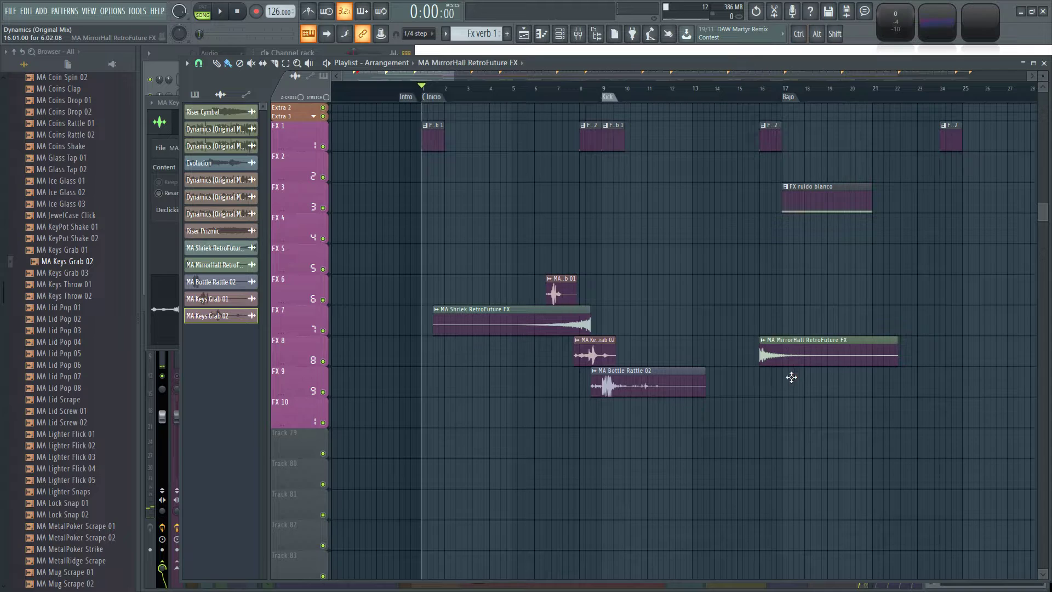
left_click_drag(791, 377, 791, 379)
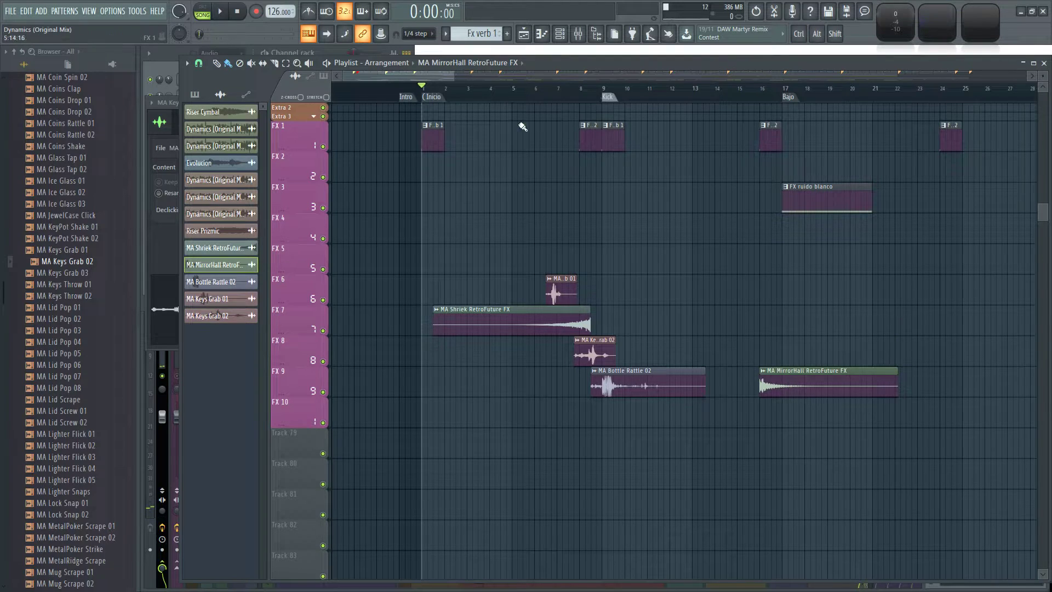
left_click(19, 53)
scroll(442, 270, "down", 4)
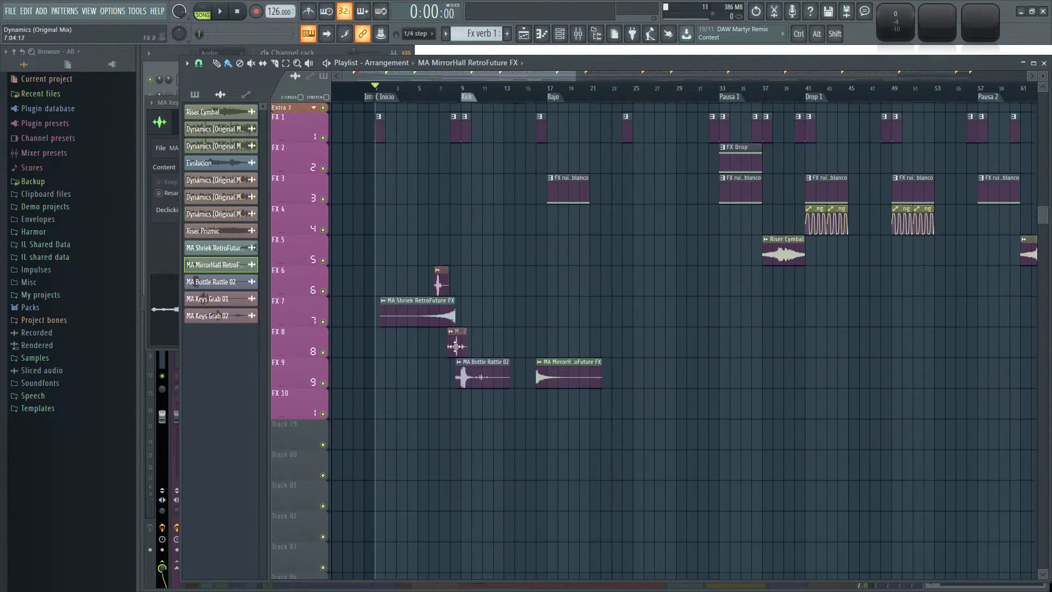
Inspect the Fx 5 track and its effects in the mixer.
key("F9")
left_click(862, 376, "ctrl")
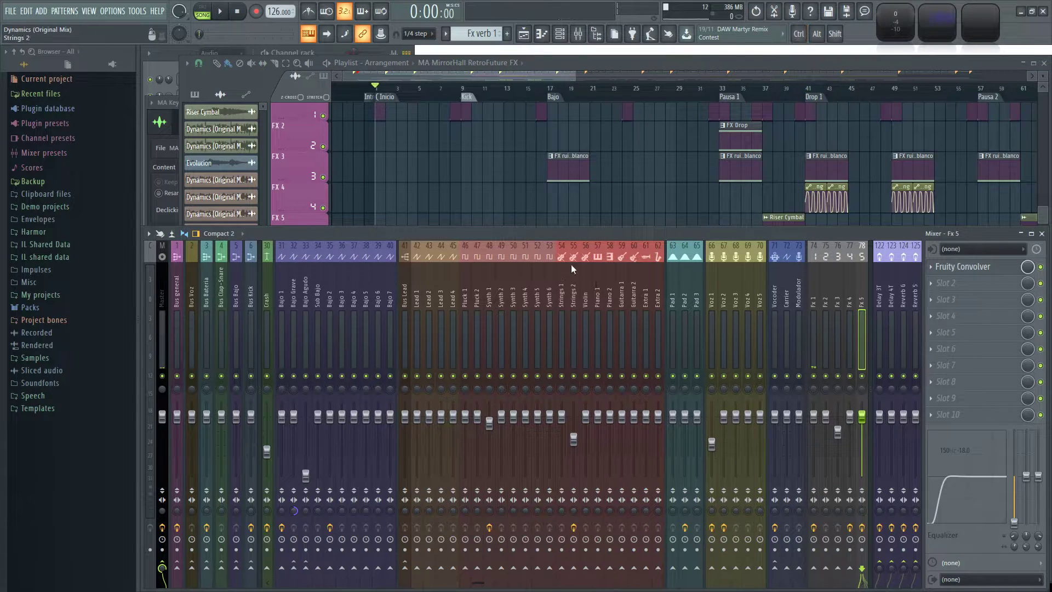
key("F9")
scroll(405, 188, "up", 4)
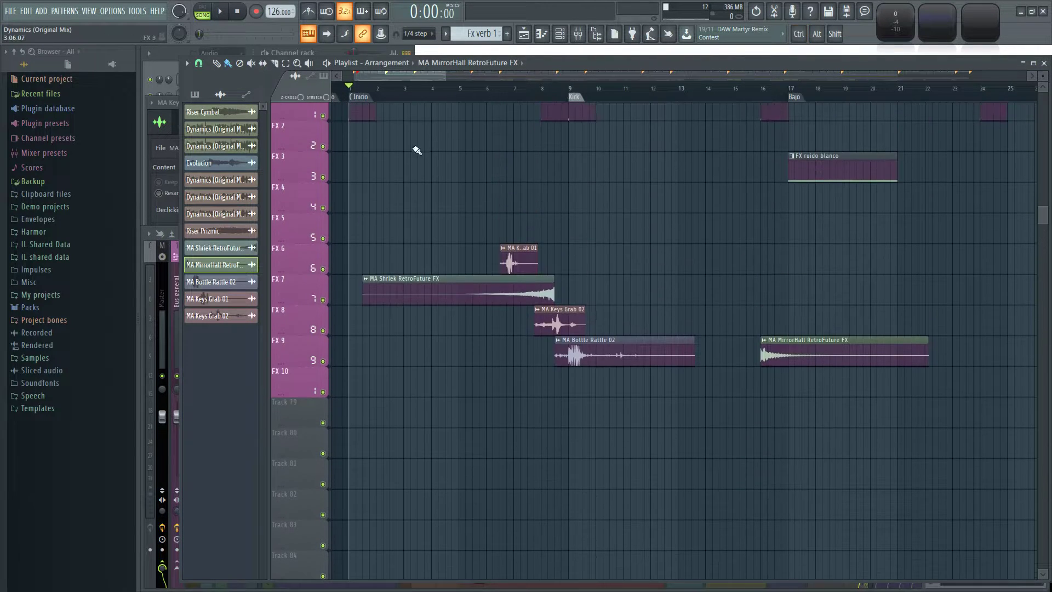
Play the arrangement and lower the channel volumes of MA Keys Grab 01, MA Keys Grab 02 and MA Bottle Rattle 02.
key("space")
double_click(517, 257)
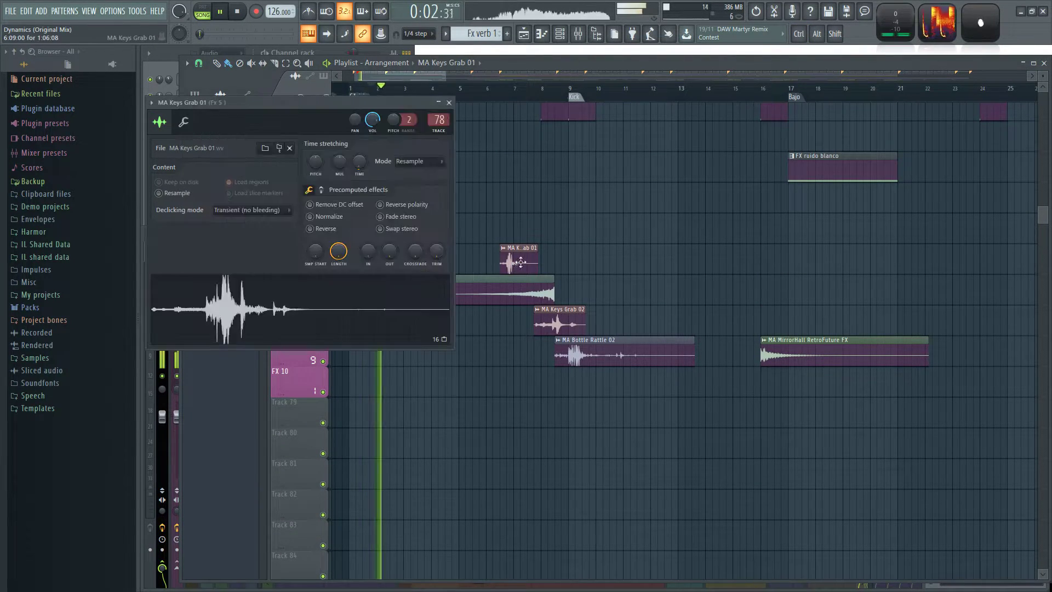
left_click_drag(373, 119, 373, 127)
double_click(551, 318)
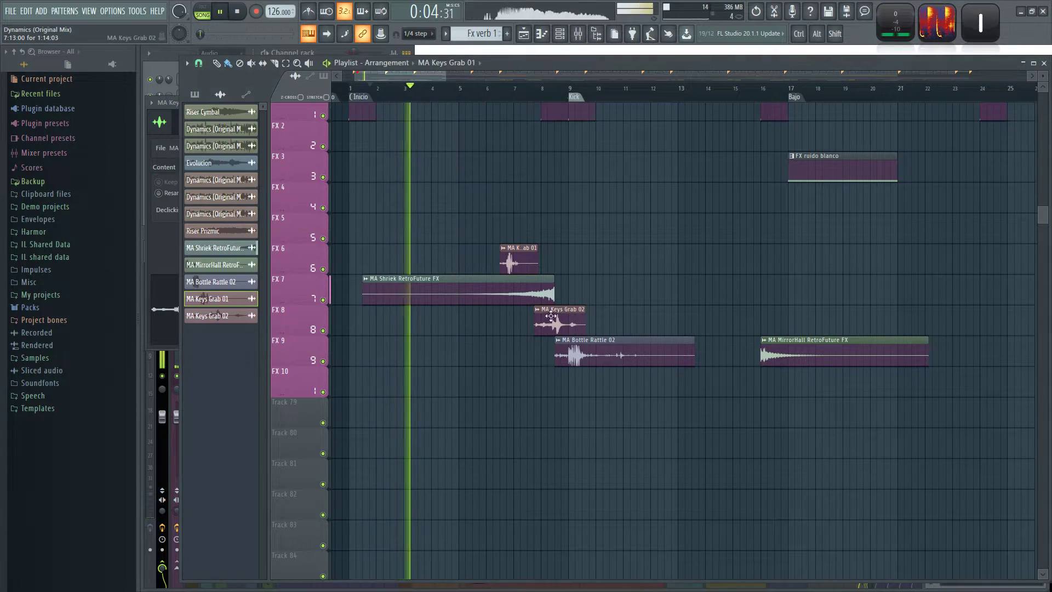
left_click_drag(386, 134, 386, 135)
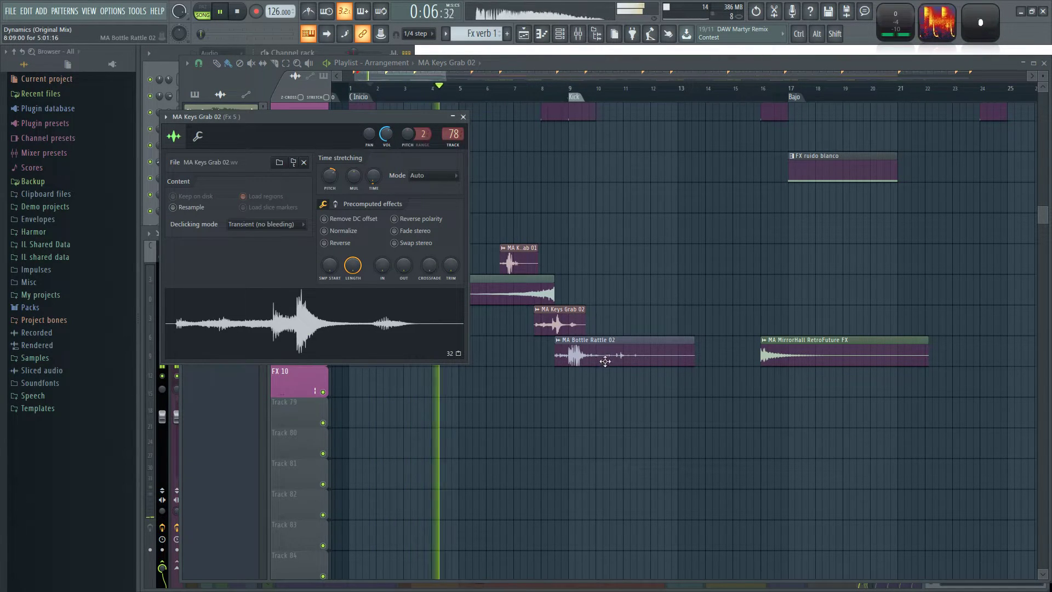
double_click(595, 347)
left_click_drag(472, 219, 472, 221)
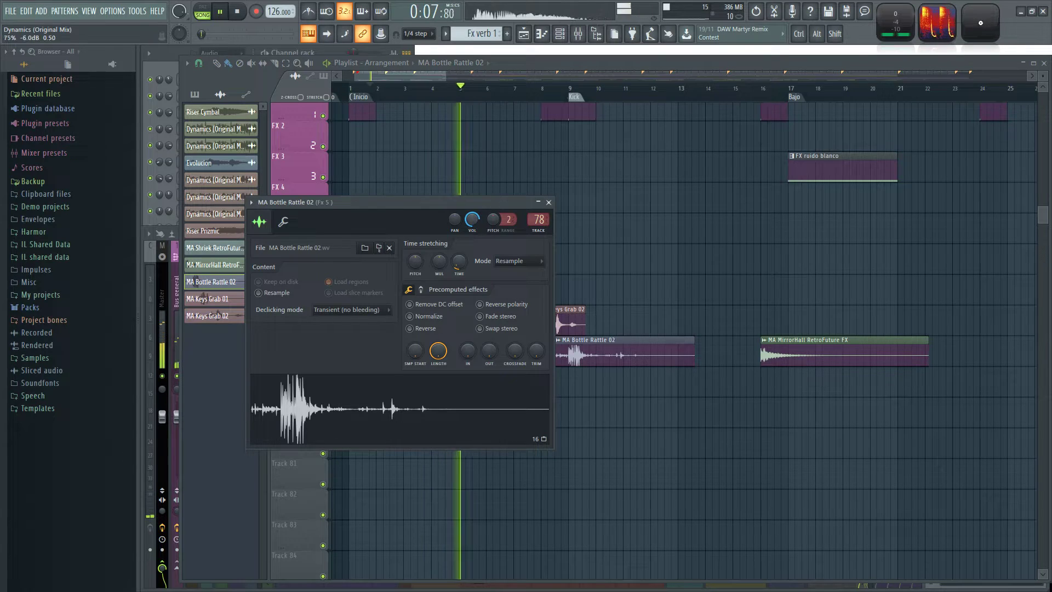
Lower MA Keys Grab 02's channel volume further and reduce MA MirrorHall RetroFuture FX's volume to about 65%.
right_click(639, 291)
double_click(579, 312)
left_click_drag(387, 135, 387, 138)
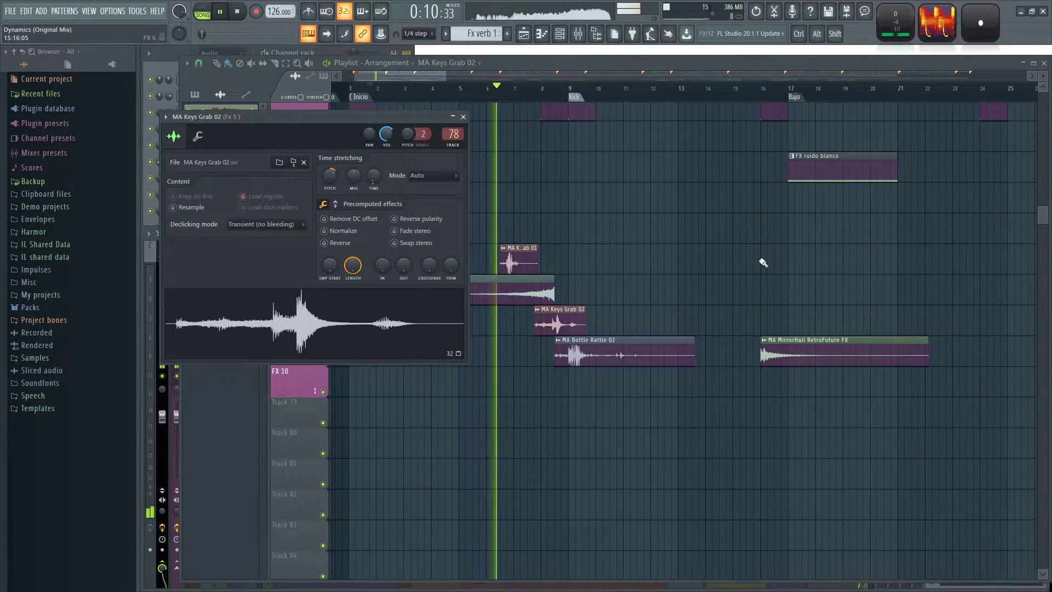
right_click(767, 273)
double_click(811, 357)
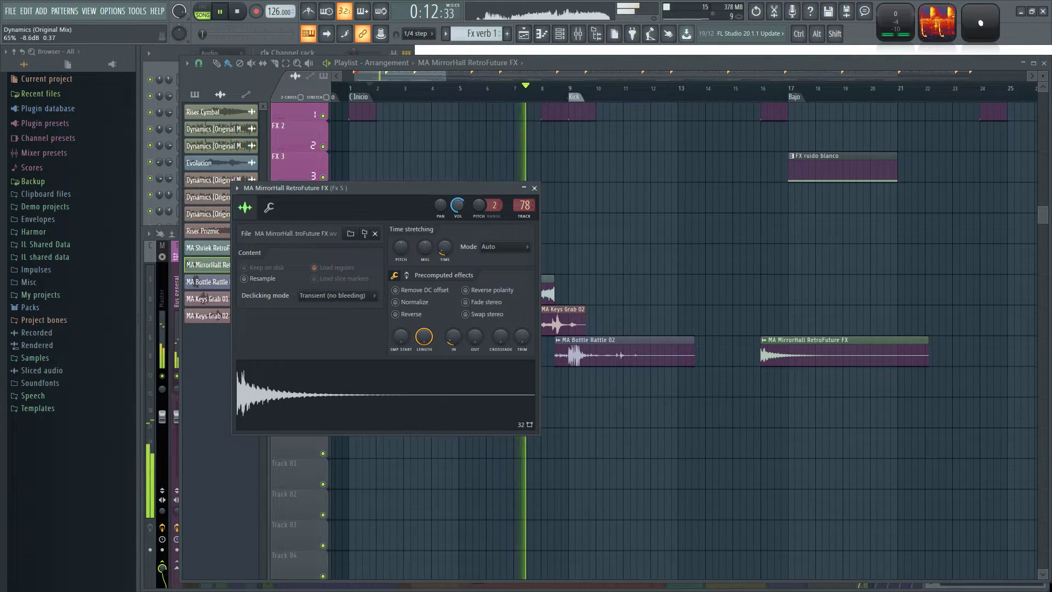
left_click(534, 188)
Move MA Keys Grab 02 to around bar 12, and shift MA Bottle Rattle 02 and MA Shriek RetroFuture FX to start at bar 2.
left_click(643, 317)
left_click_drag(643, 316, 677, 316)
key("space")
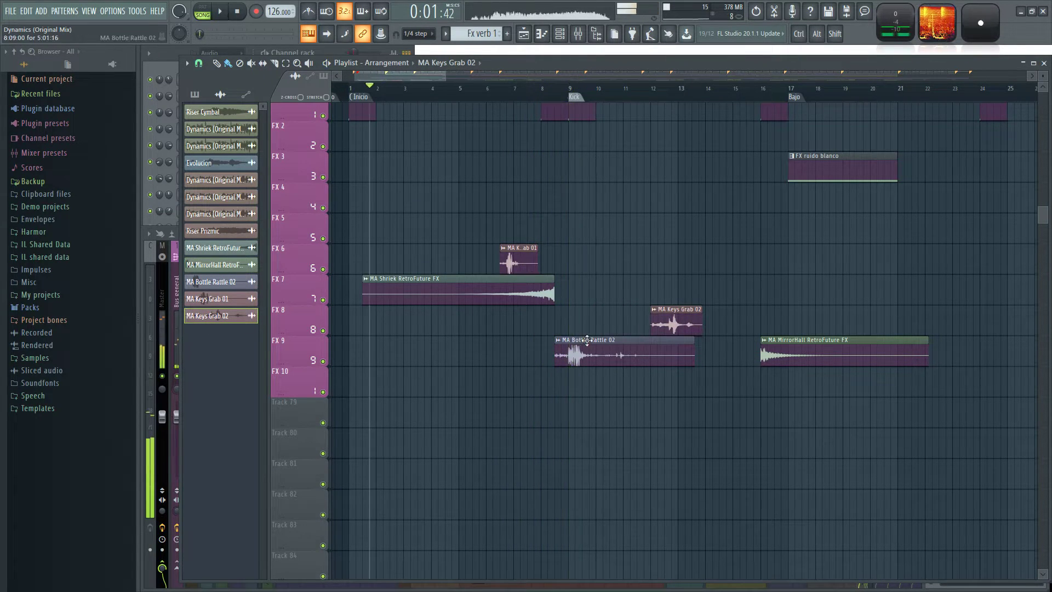
left_click_drag(587, 340, 458, 340)
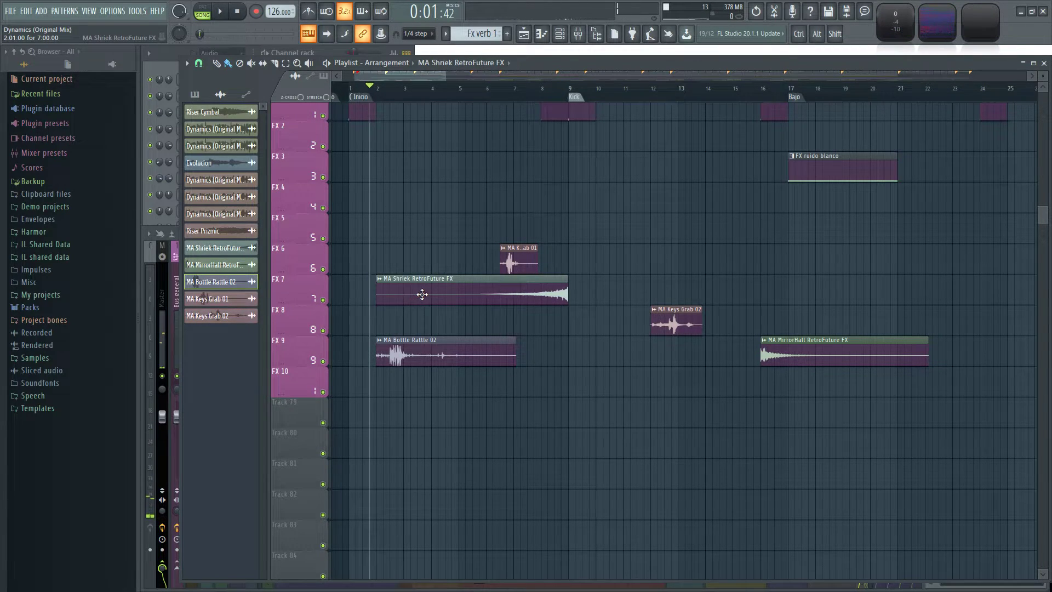
Play the arrangement and move MA Keys Grab 01 on FX 6 earlier, to just before bar 6.
key("space")
scroll(438, 231, "left", 3)
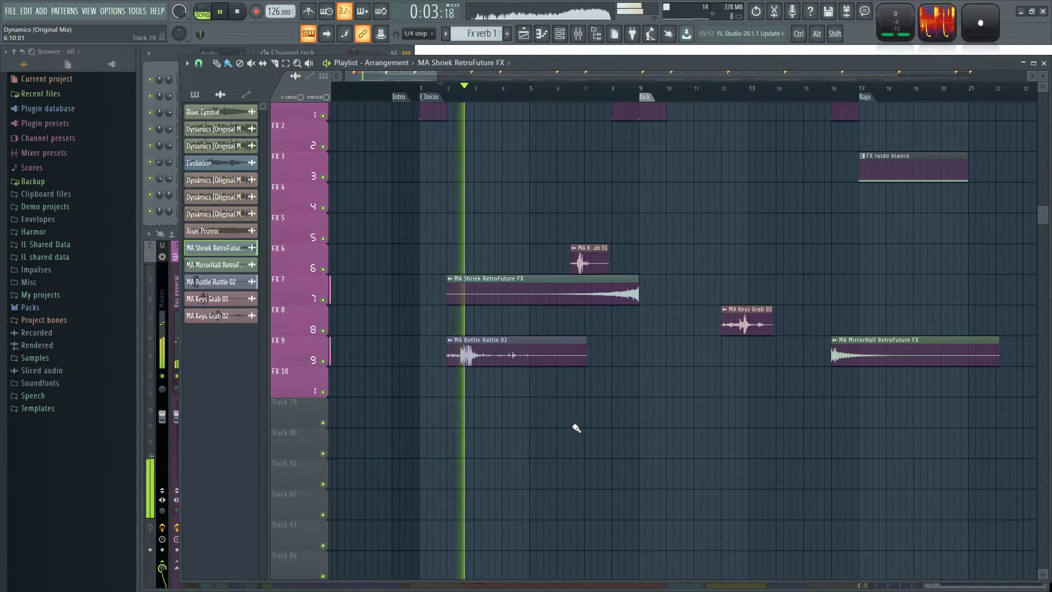
double_click(572, 354)
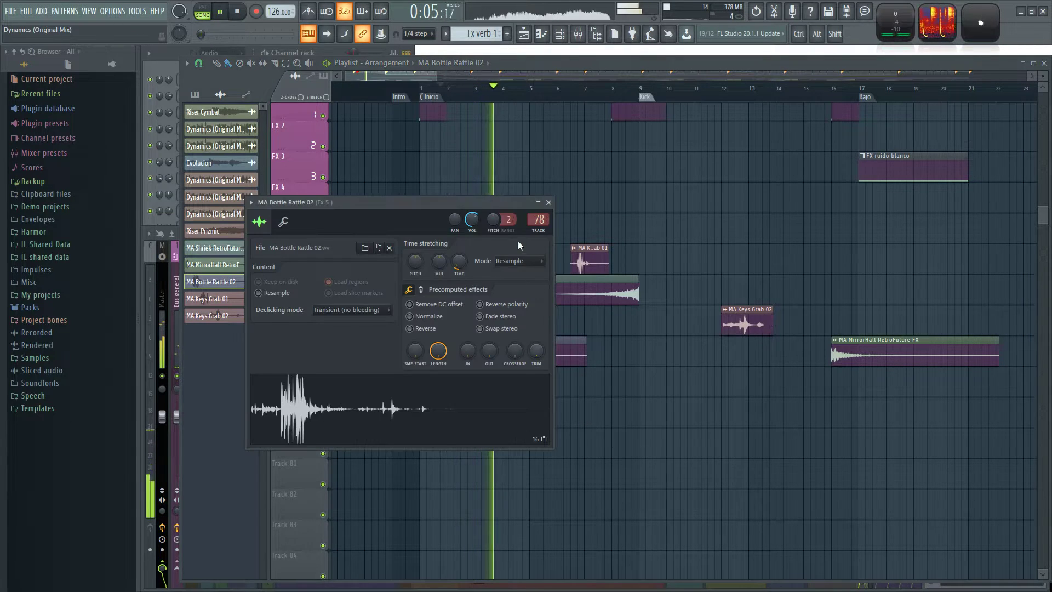
key("Escape")
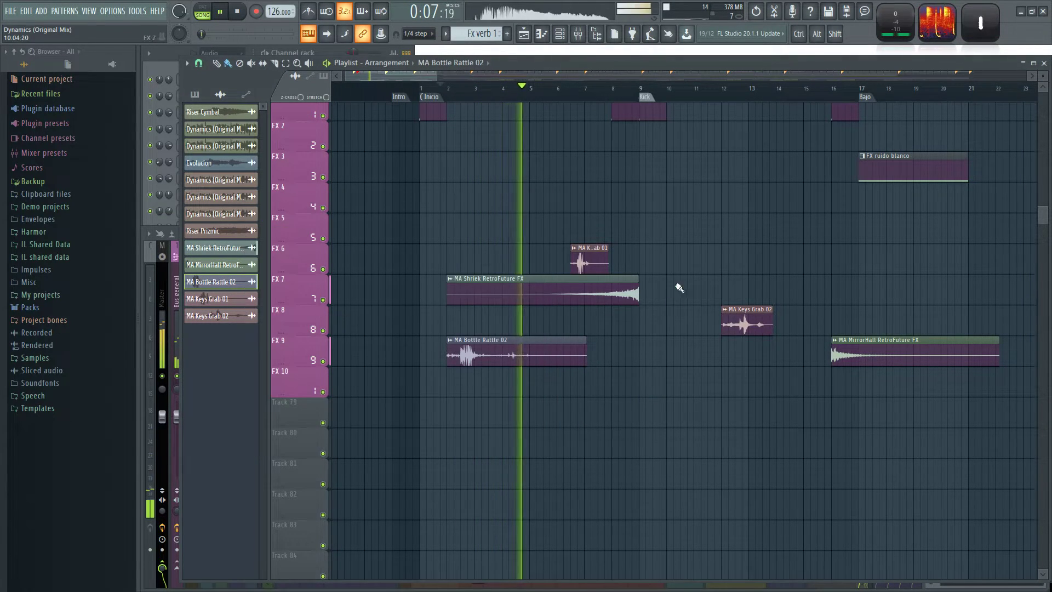
left_click_drag(592, 260, 571, 260)
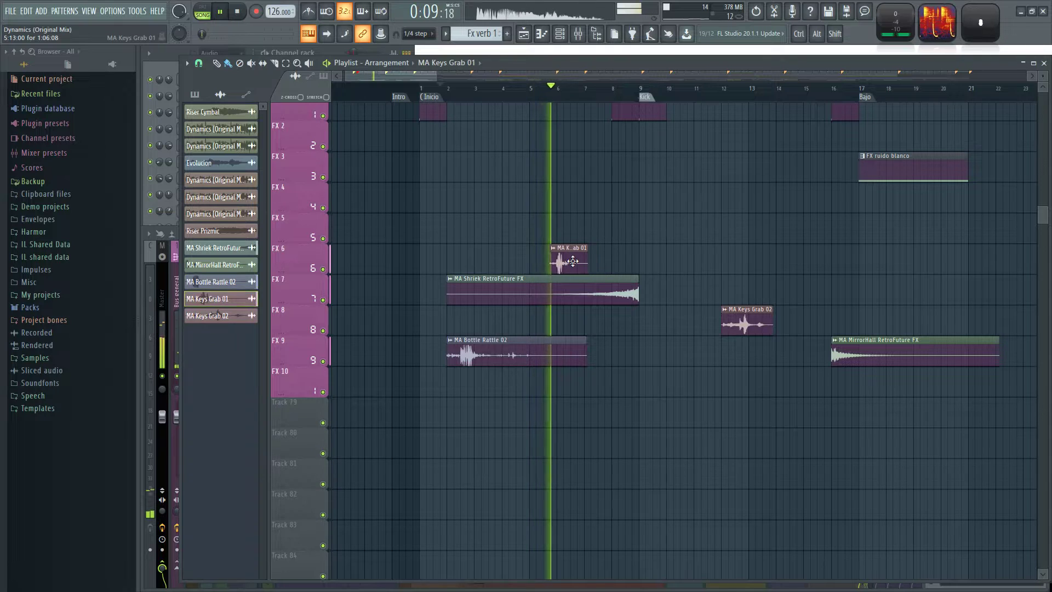
Add a second MA Shriek RetroFuture FX on FX 7 from bar 10 to 17, and move MA MirrorHall RetroFuture FX to bar 9.
scroll(659, 238, "right", 3)
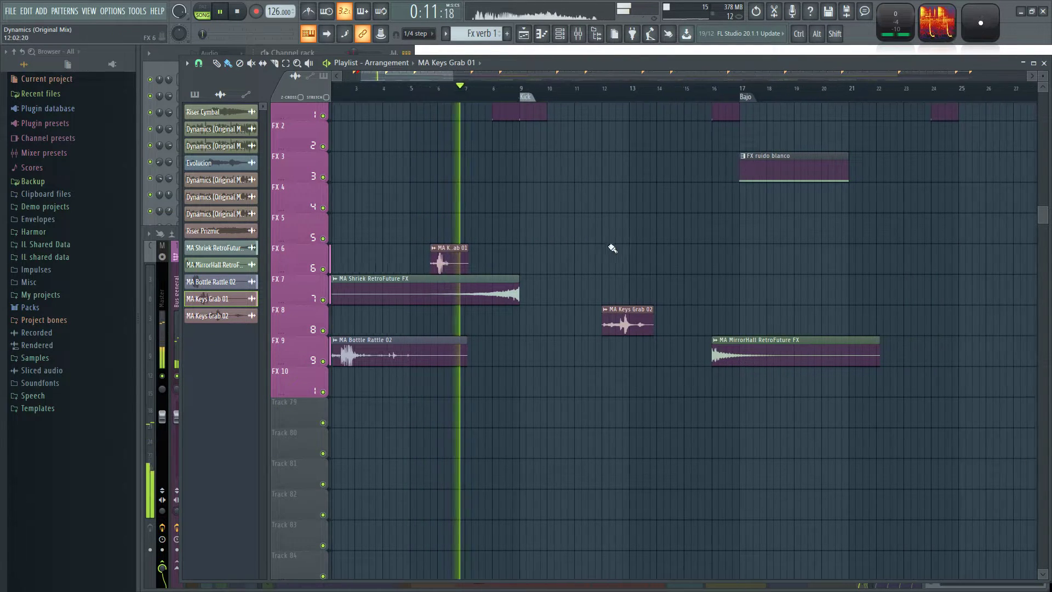
left_click(483, 291)
left_click(637, 286)
left_click_drag(683, 283, 594, 283)
left_click_drag(761, 352, 568, 353)
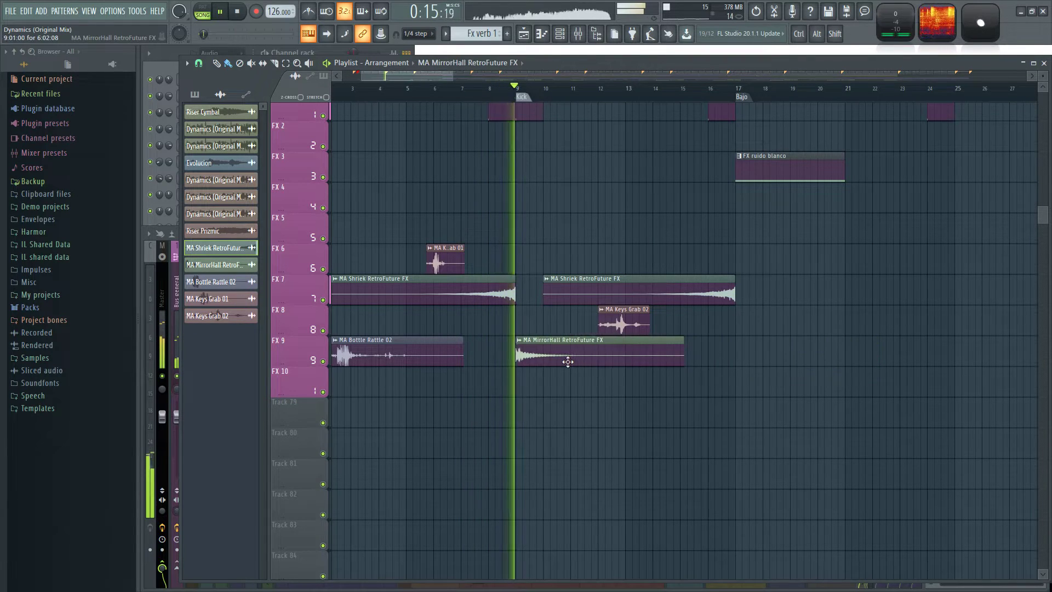
left_click(628, 325)
Duplicate all foley and transition clips on FX 6 to FX 9 so the copied group starts at bar 17.
scroll(637, 246, "down", 2)
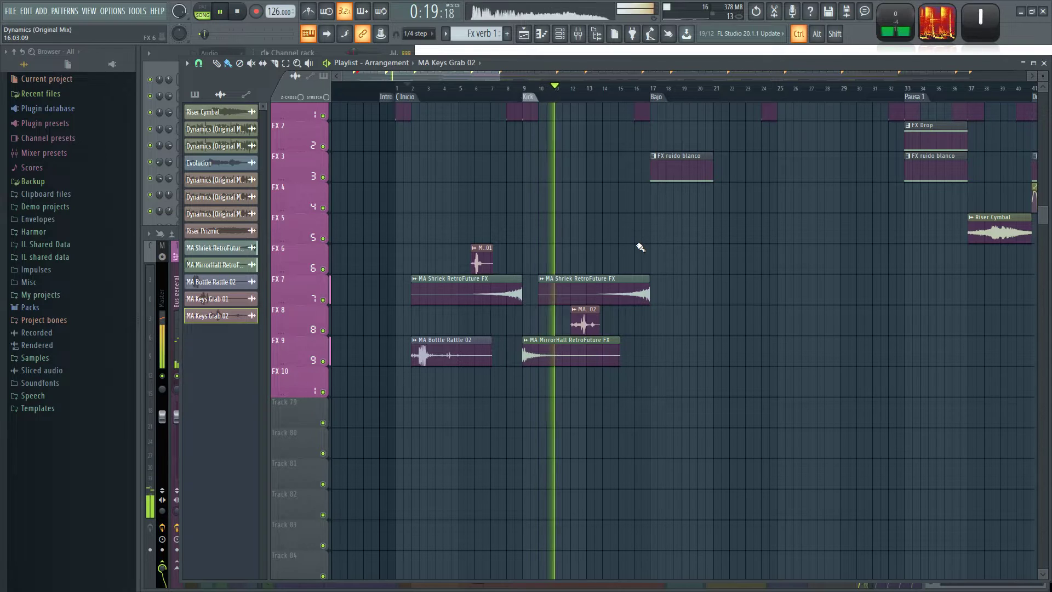
left_click(458, 354)
left_click_drag(704, 395, 398, 257)
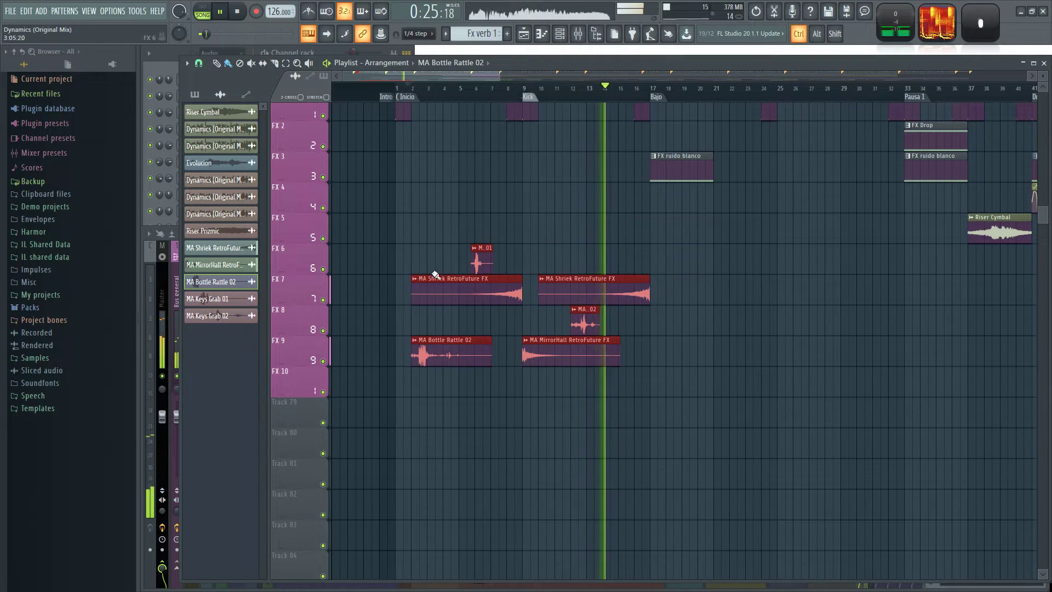
left_click_drag(483, 294, 720, 294, "shift")
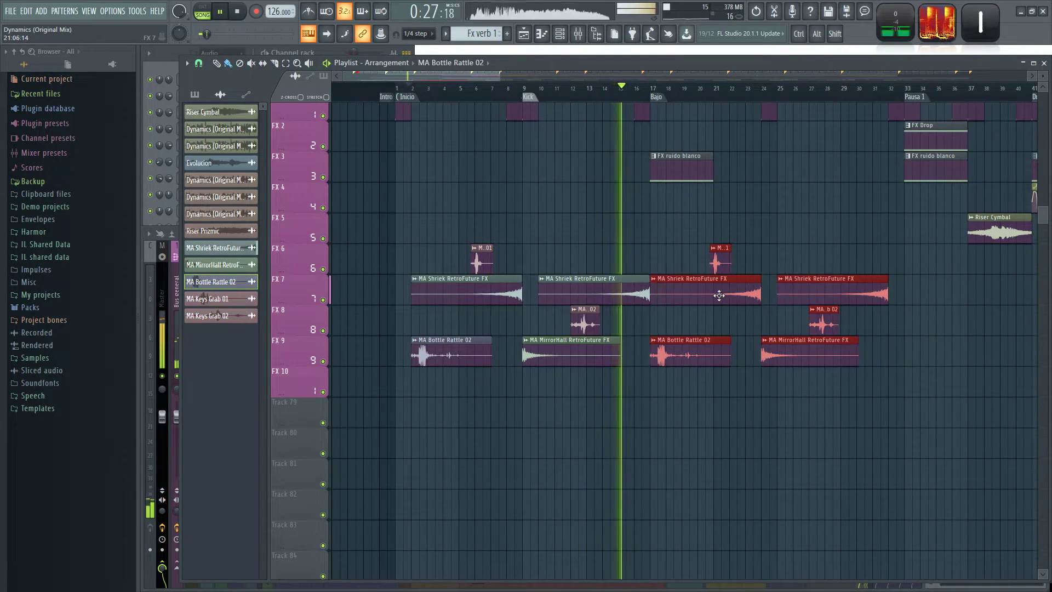
left_click(774, 464, "ctrl")
left_click_drag(765, 424, 703, 455)
Move the copied Shriek clip from bar 25 to end at Drop 1, and the copied MirrorHall clip to just after Pausa 1.
scroll(641, 468, "up", 3, "ctrl")
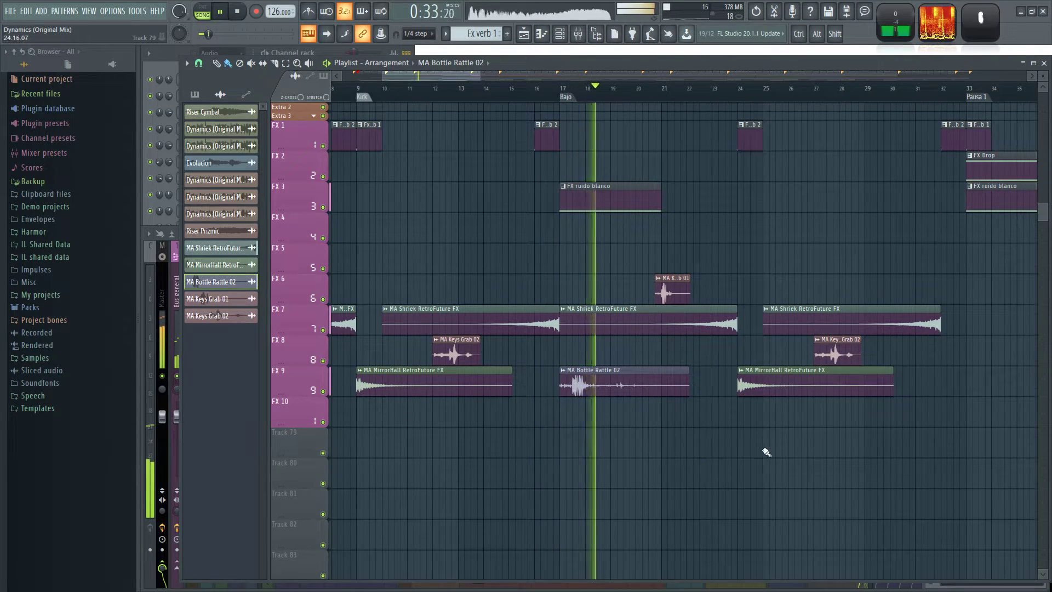
scroll(765, 448, "down", 3, "ctrl")
scroll(805, 447, "up", 5, "ctrl")
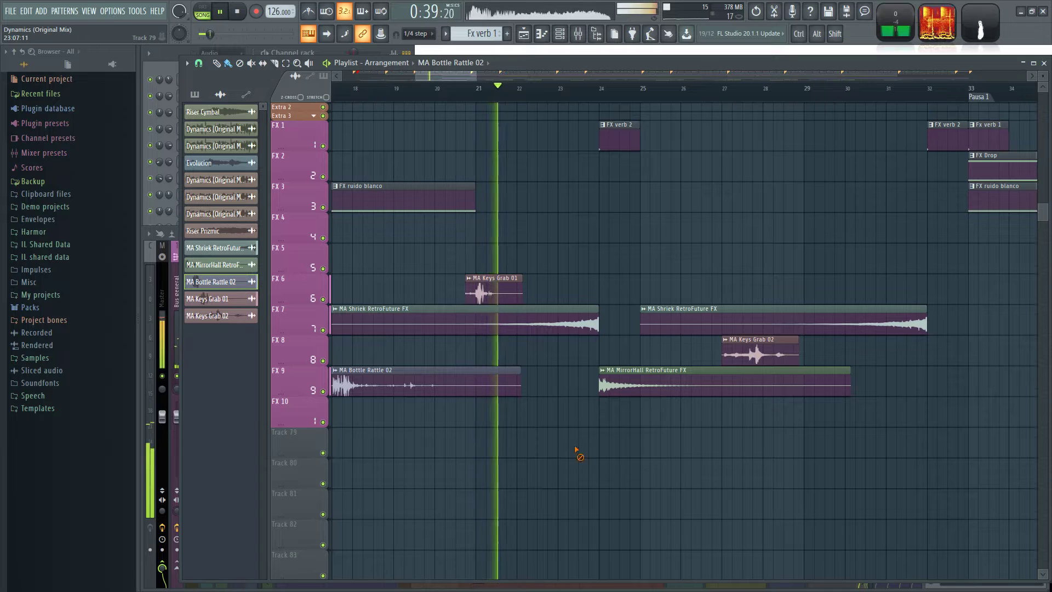
scroll(597, 450, "down", 3, "ctrl")
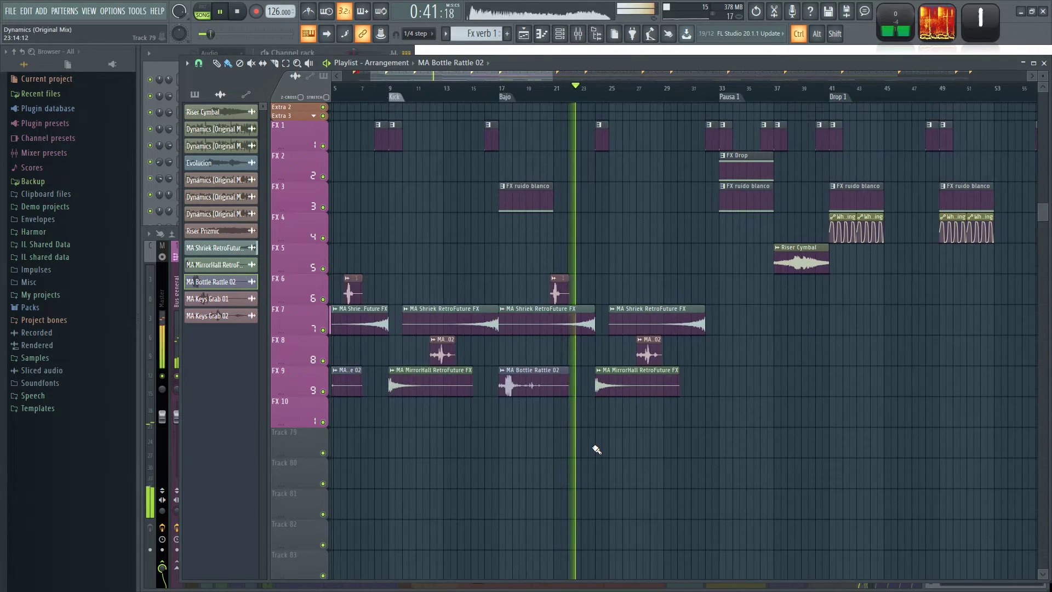
scroll(595, 447, "up", 1, "ctrl")
scroll(508, 443, "up", 2, "ctrl")
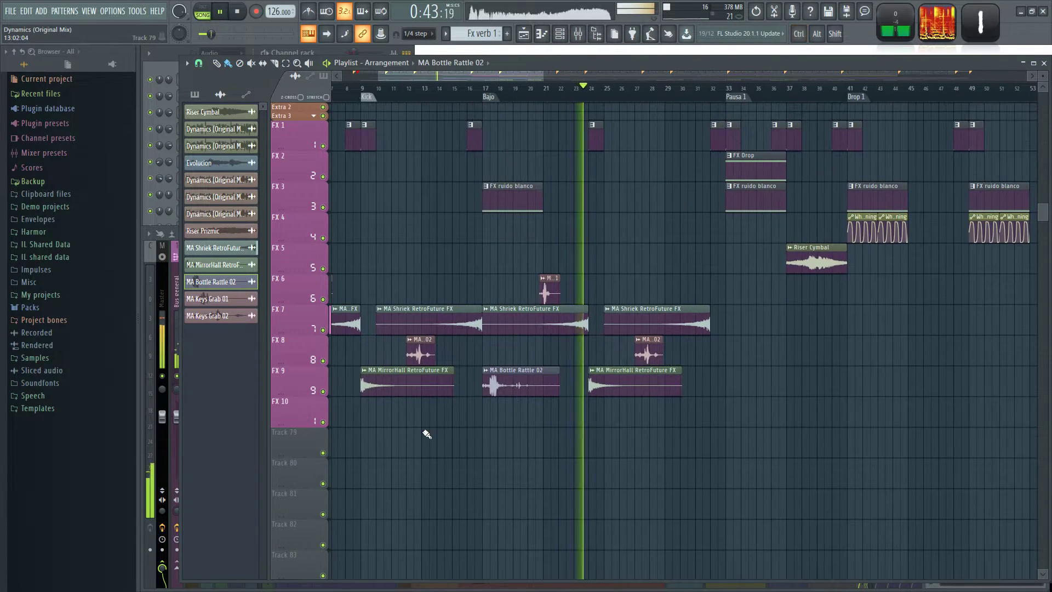
scroll(685, 410, "up", 2, "ctrl")
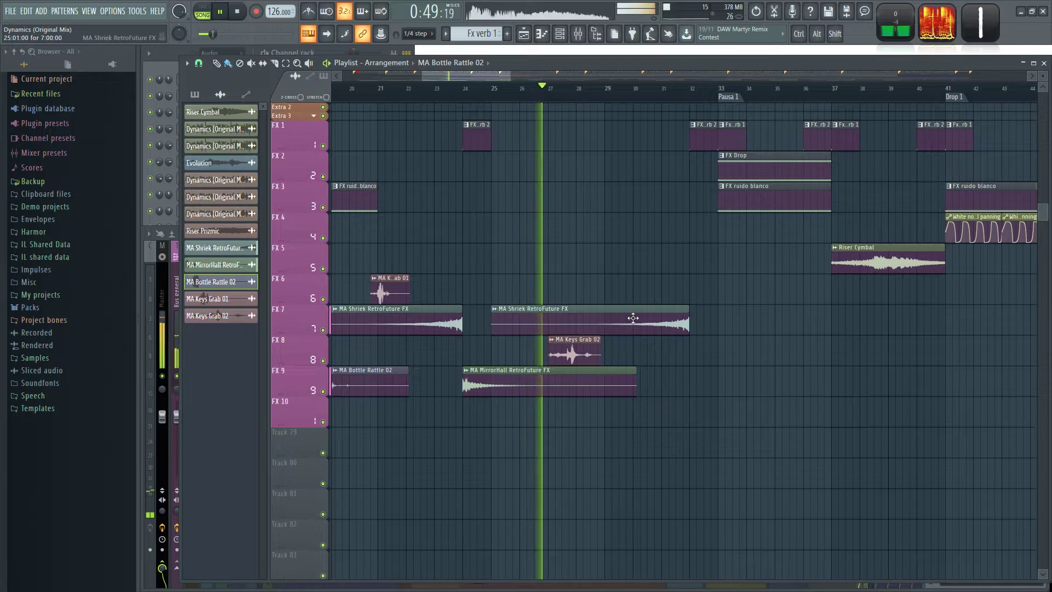
left_click_drag(603, 315, 856, 298)
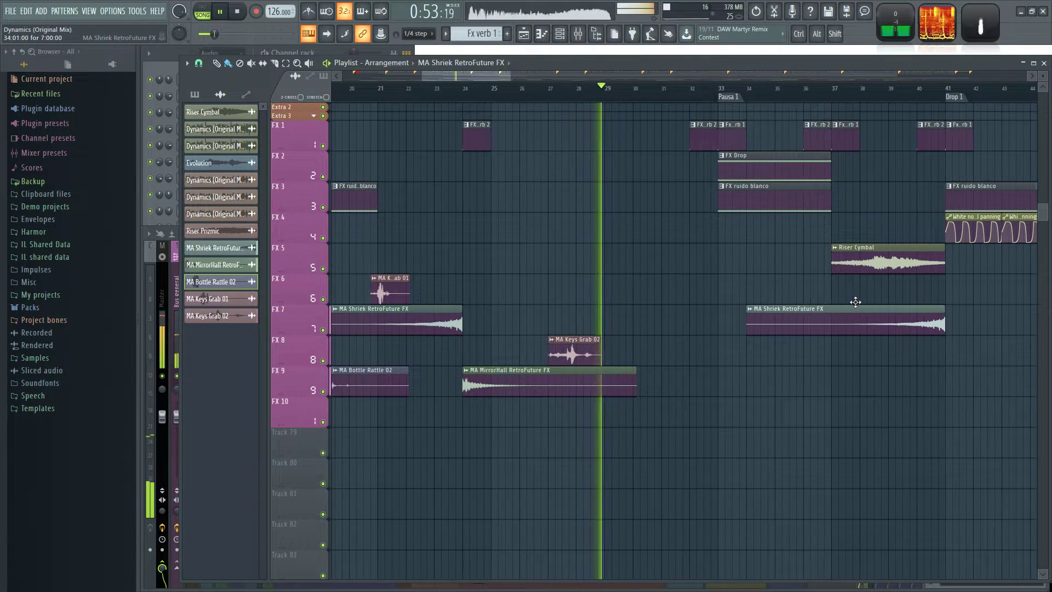
left_click_drag(526, 378, 787, 380)
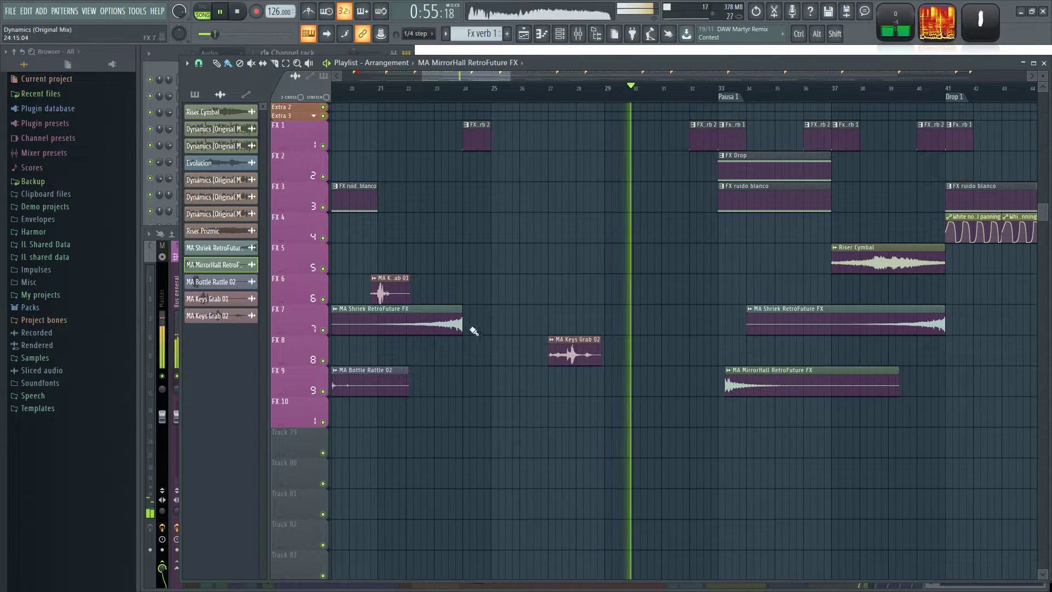
Move the copied MA Keys Grab 02 on FX 8 to just before bar 25 and add another MA Keys Grab 01 on FX 6 before bar 29.
left_click_drag(570, 350, 499, 347)
left_click(396, 290)
left_click(597, 288)
Add another MA Bottle Rattle 02 on FX 9 between bars 27 and 28, and another MA Keys Grab 02 on FX 8 between bars 36 and 37.
scroll(636, 391, "down", 6)
scroll(568, 395, "up", 3)
left_click(535, 388)
left_click_drag(647, 386, 675, 380)
scroll(945, 421, "up", 1)
left_click(556, 352)
left_click(758, 352)
scroll(887, 360, "down", 1)
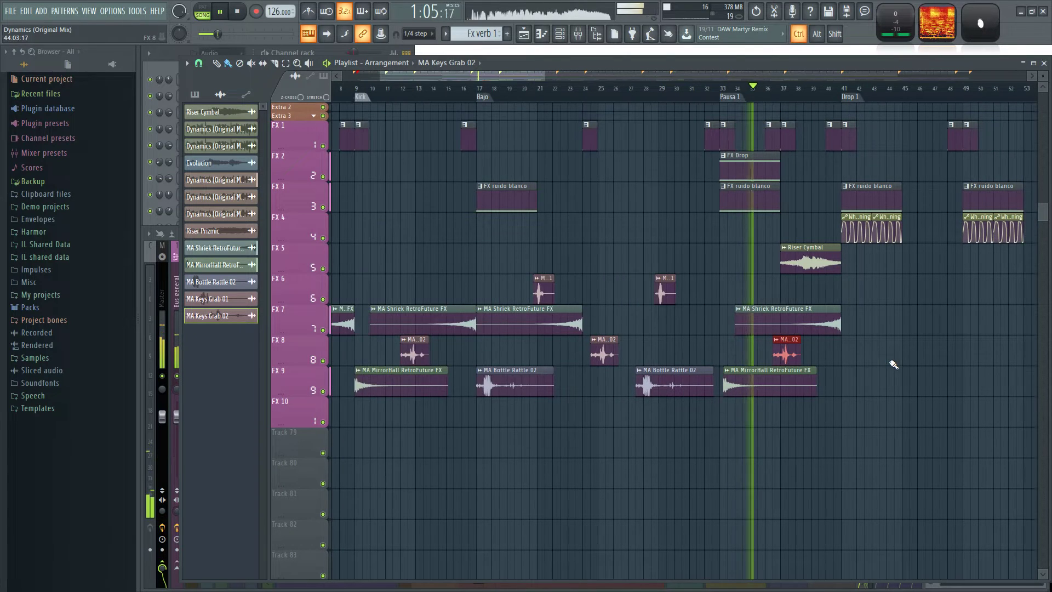
left_click_drag(917, 362, 707, 372)
Save the project and play the arrangement from the Pausa 1 marker.
left_click(485, 88)
scroll(498, 290, "up", 3)
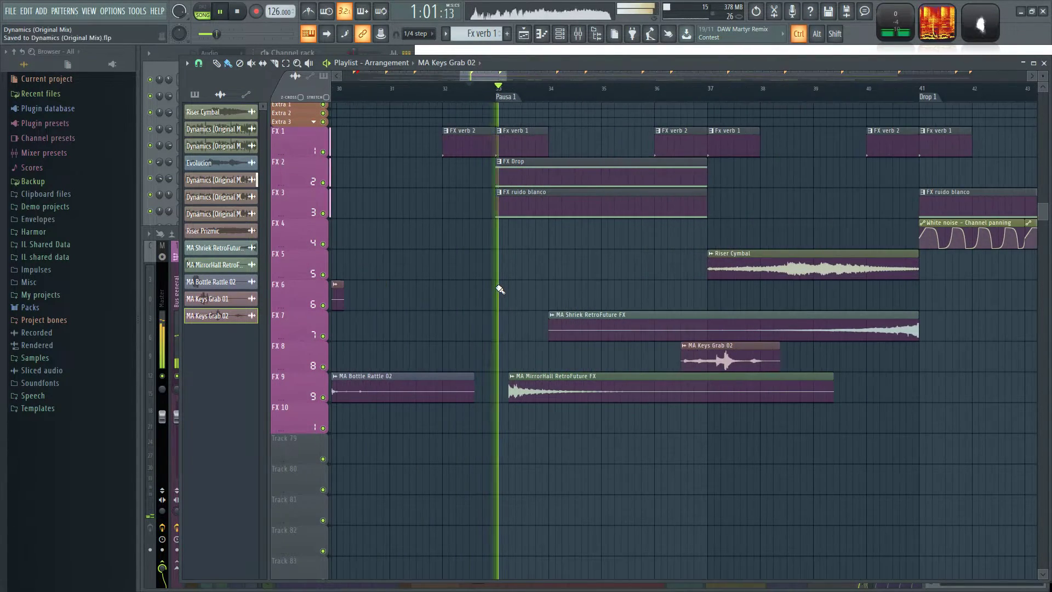
scroll(605, 438, "down", 3)
Copy MA MirrorHall RetroFuture FX to bar 57 on FX 9 and MA Shriek RetroFuture FX to FX 8 from bar 58 to 65.
left_click(528, 384)
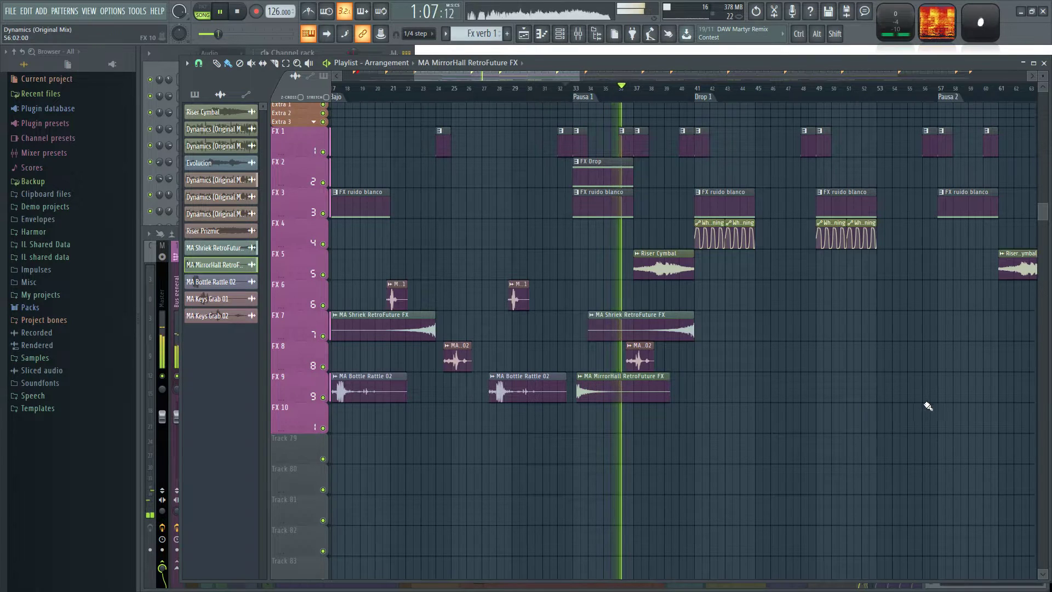
left_click(941, 387)
left_click(601, 324)
left_click_drag(901, 340, 775, 351)
key("space")
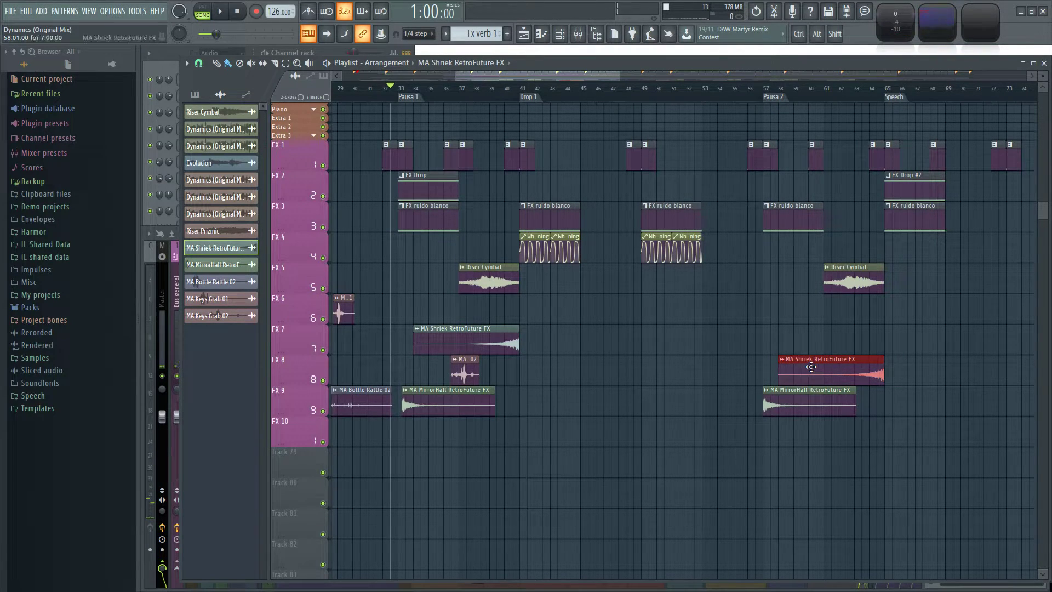
scroll(482, 369, "up", 3)
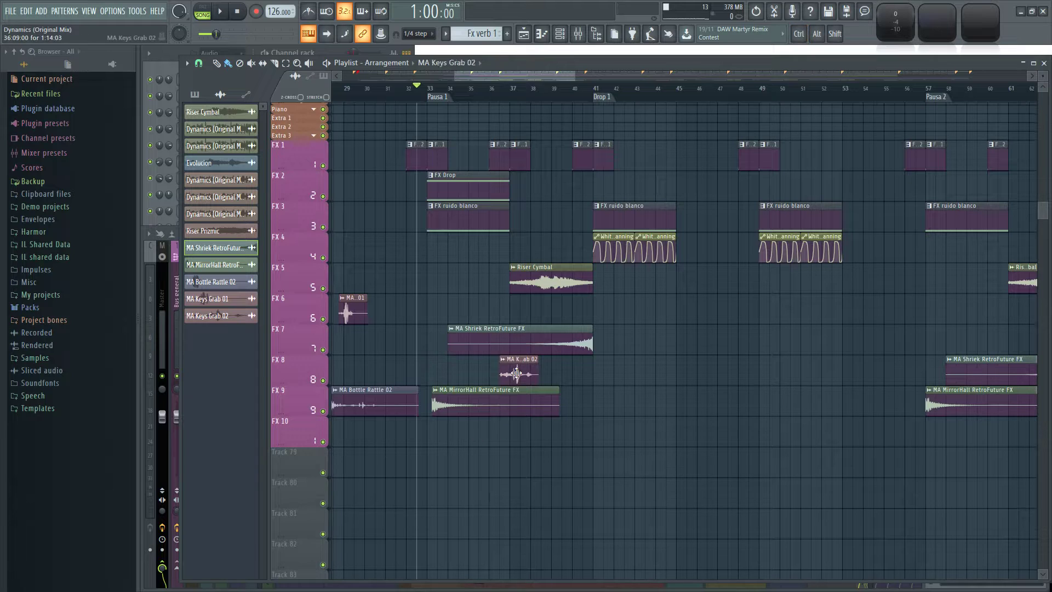
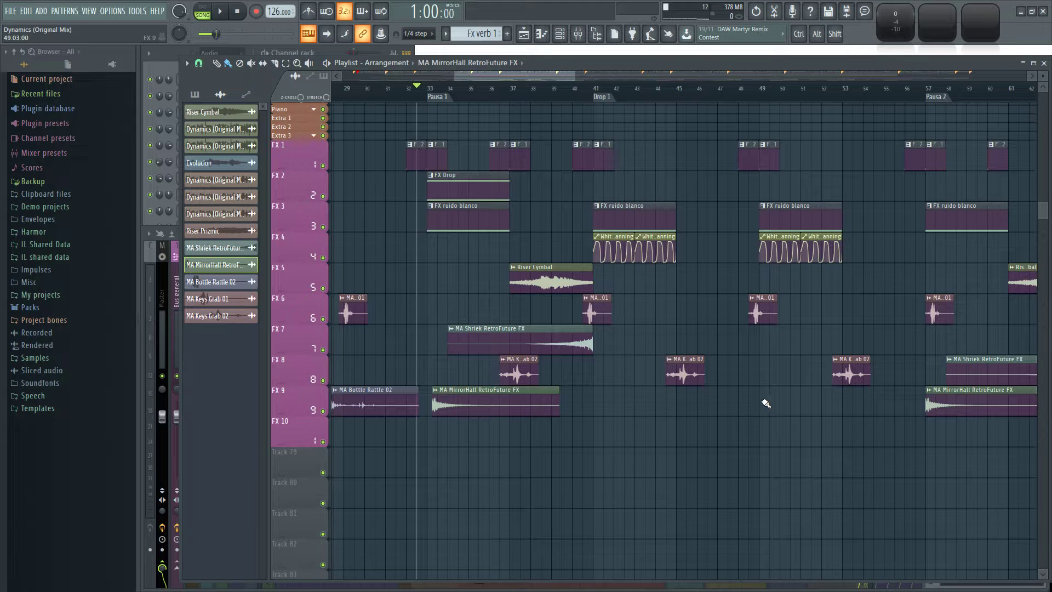
Play the song from just before Pausa 1 and review the clips on the bass, vocal, lead, pad and FX tracks.
key("space")
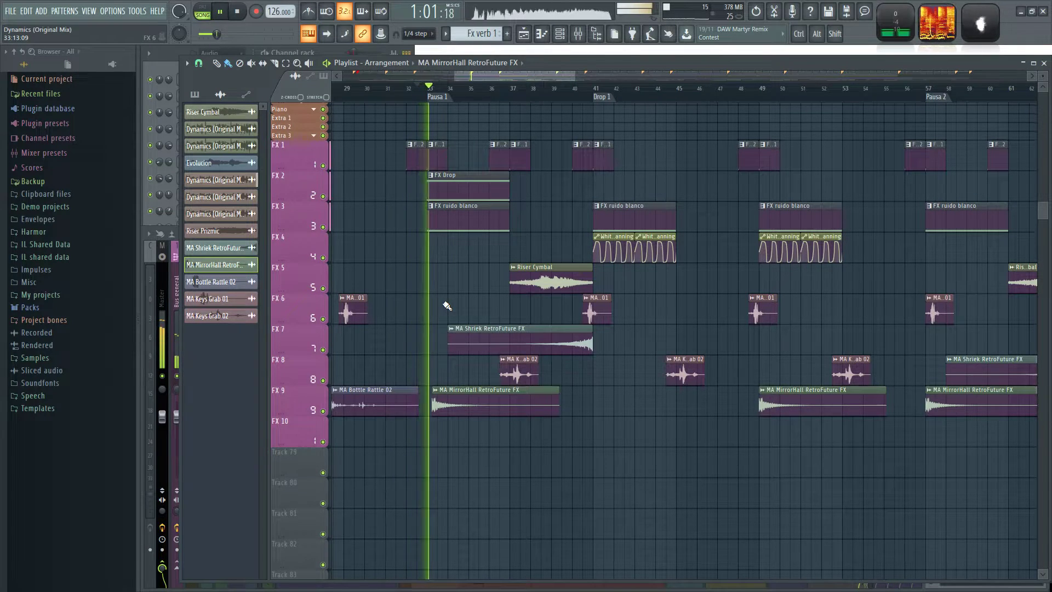
scroll(470, 454, "up", 10)
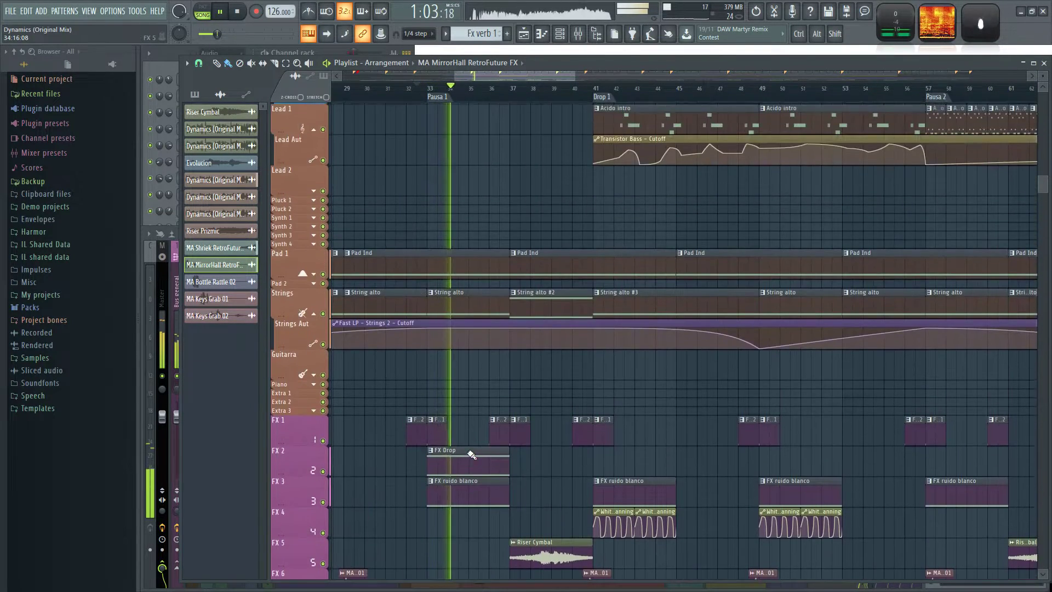
scroll(471, 454, "up", 4)
key("alt+Tab")
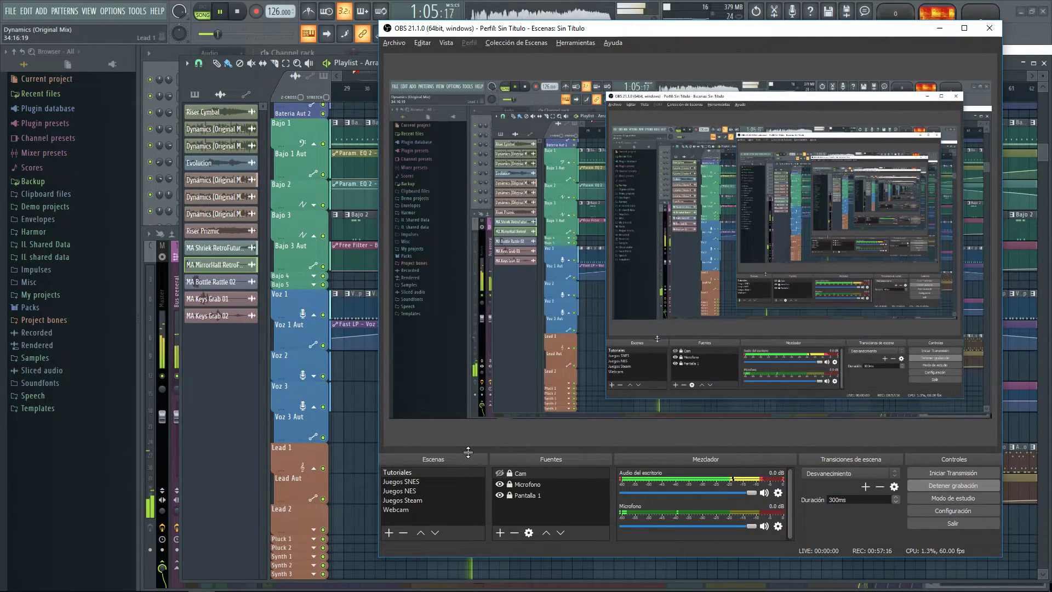
key("alt+Tab")
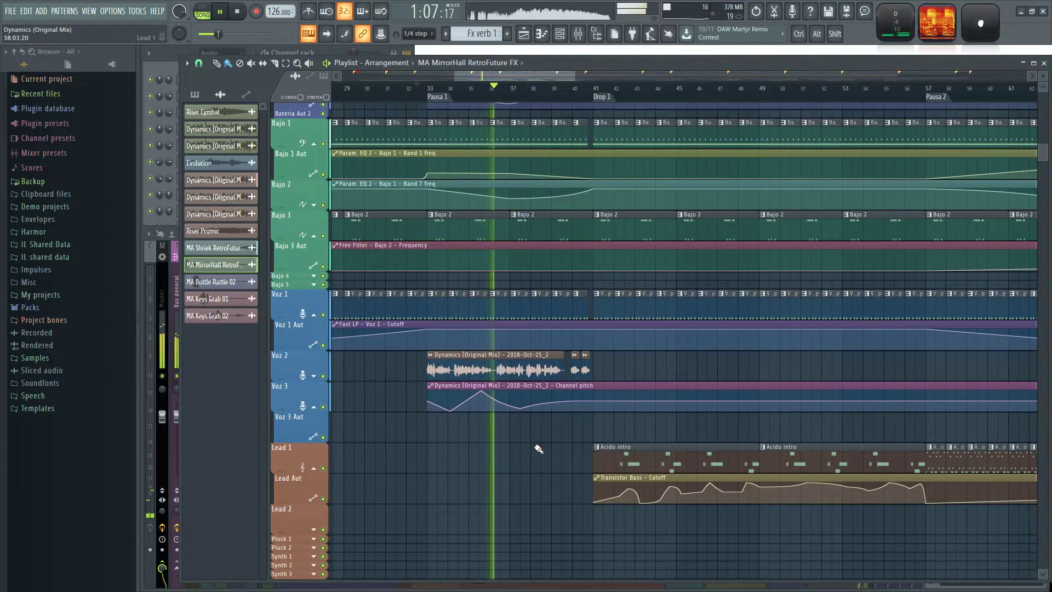
scroll(535, 449, "down", 2)
scroll(535, 448, "down", 12)
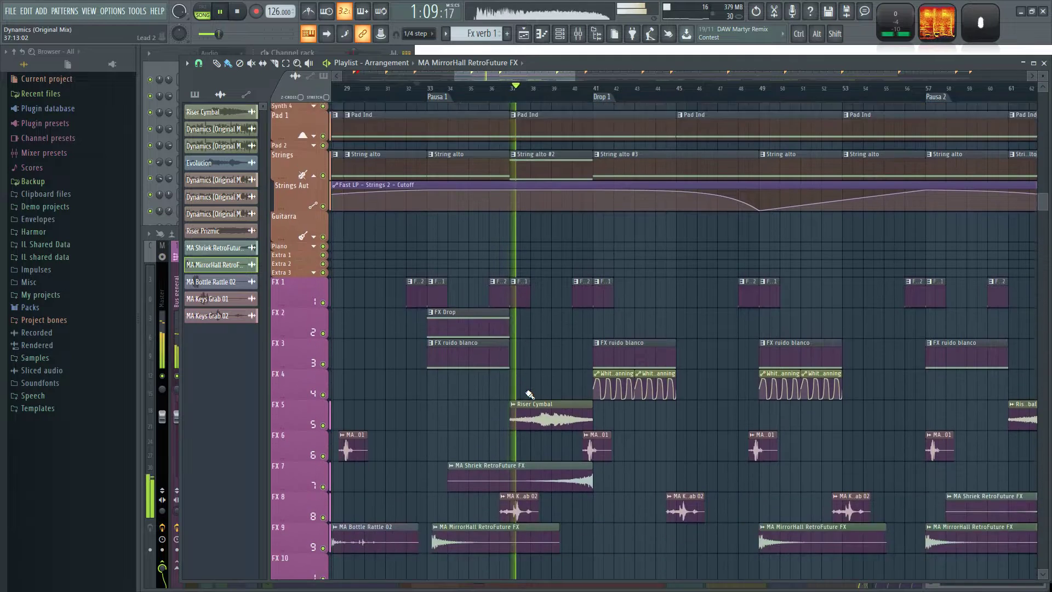
scroll(528, 392, "down", 3)
scroll(529, 393, "down", 4)
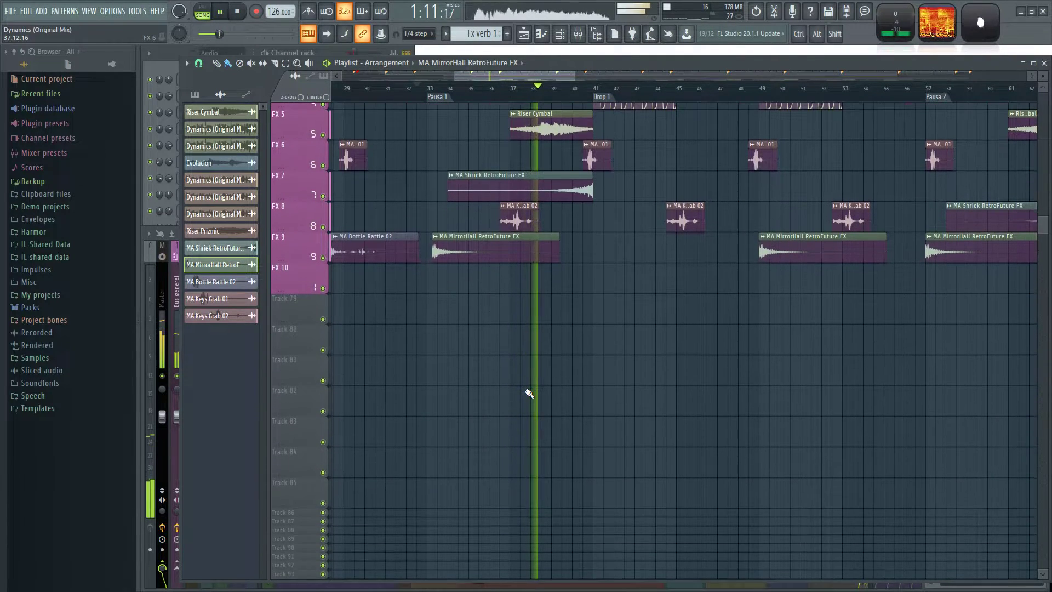
scroll(528, 392, "down", 3)
scroll(528, 393, "down", 3)
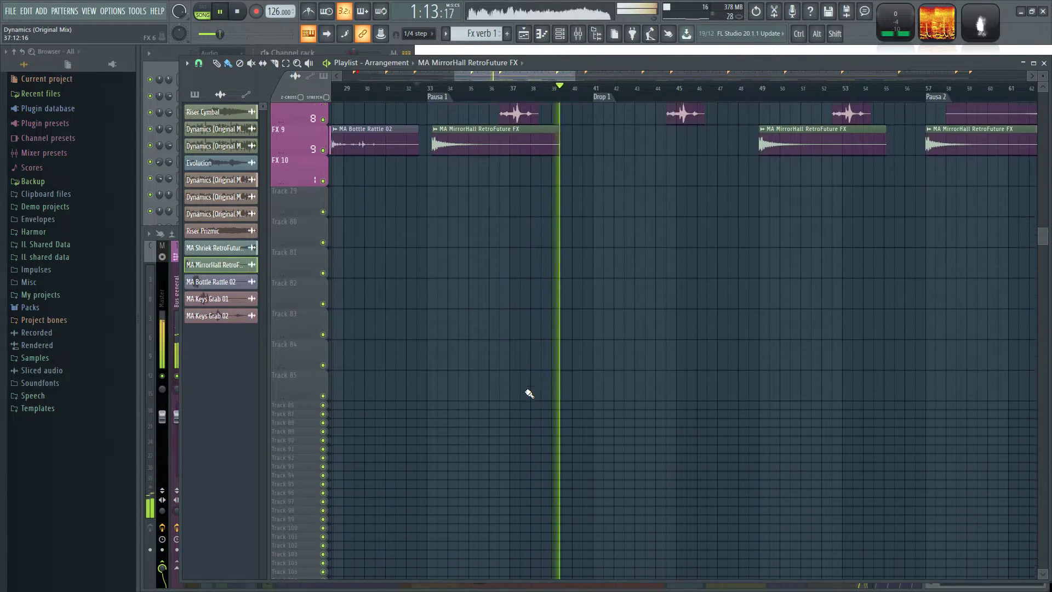
scroll(529, 393, "up", 14)
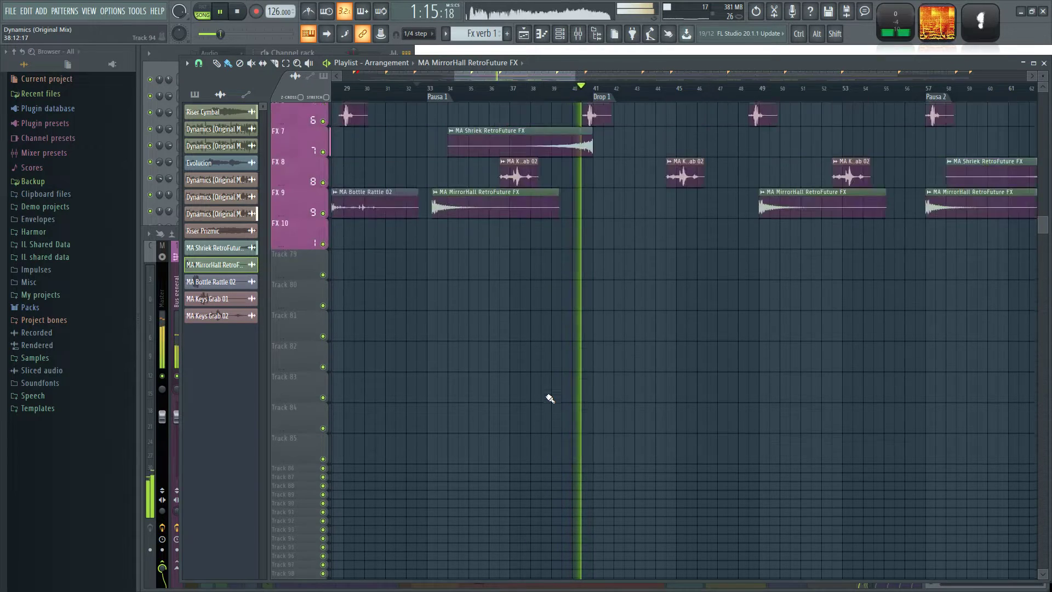
scroll(548, 399, "down", 3)
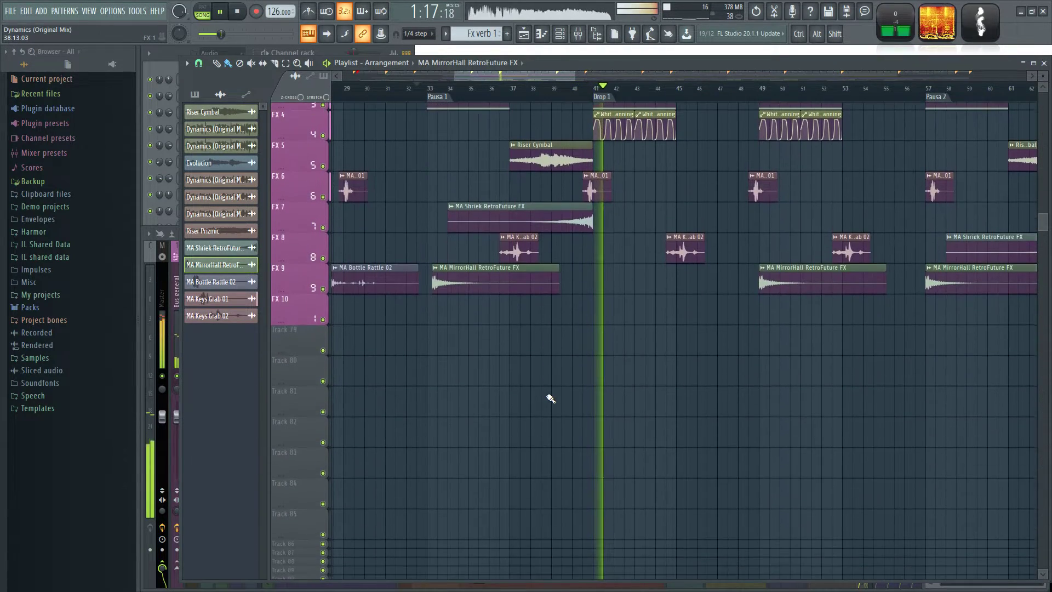
Place an MA Bottle Rattle 02 clip on FX 9 in the Drop 1 section, starting at about bar 43.
scroll(570, 359, "down", 3, "ctrl")
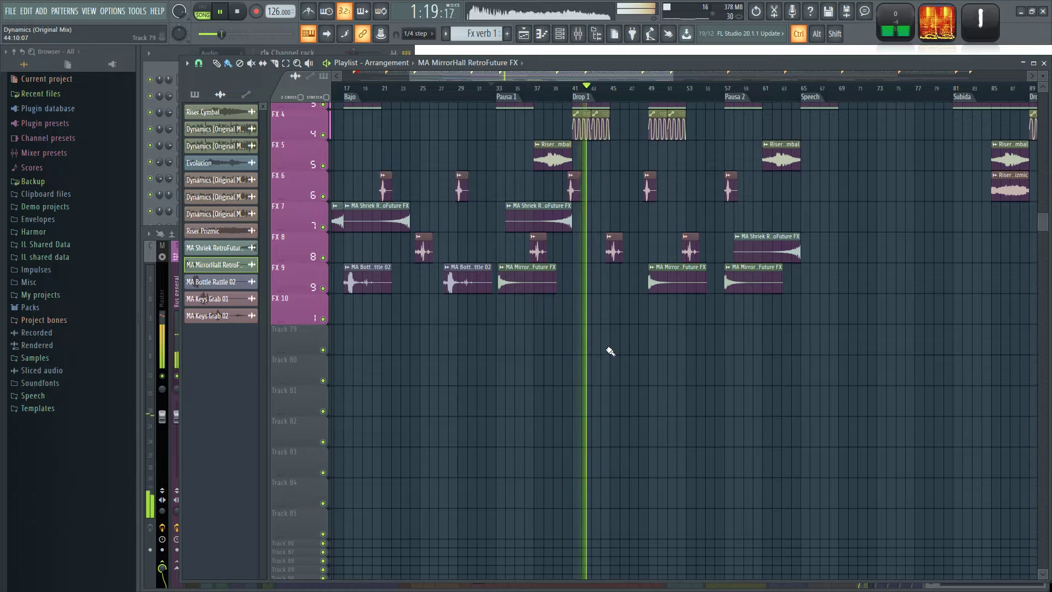
scroll(610, 351, "up", 2, "ctrl")
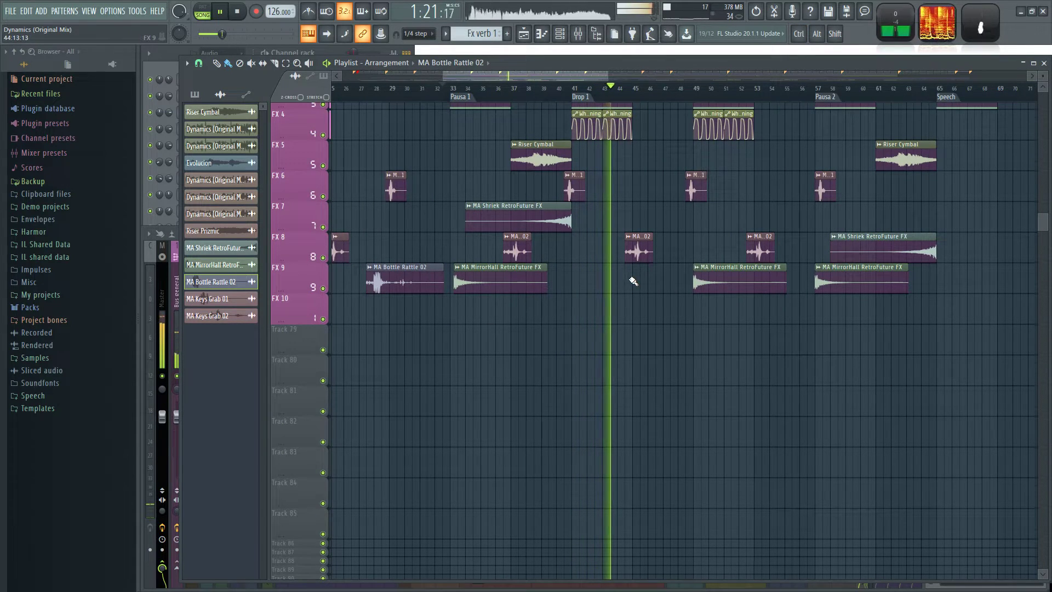
scroll(624, 280, "up", 2, "ctrl")
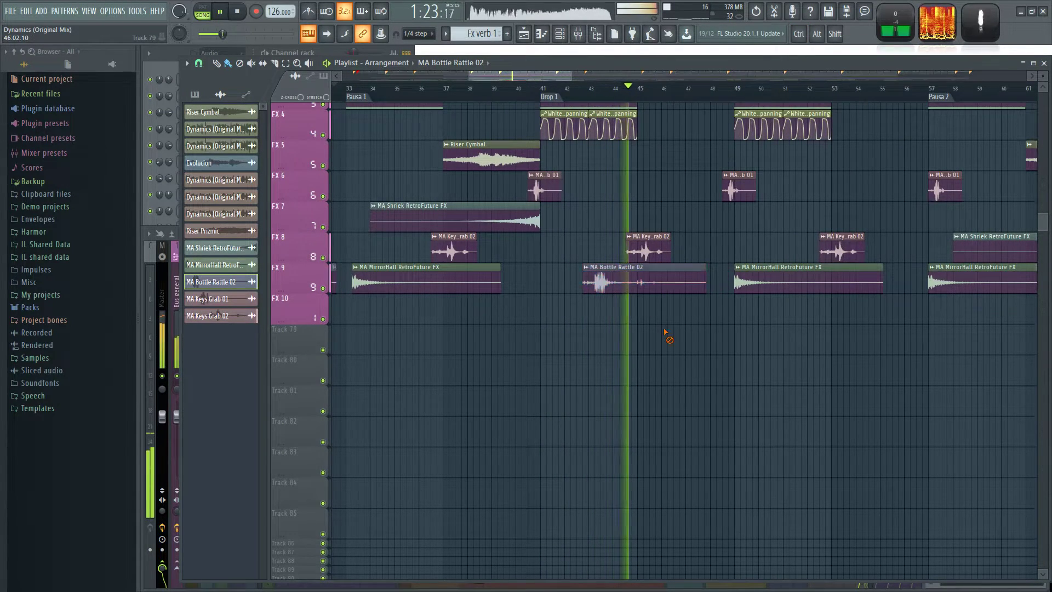
Place an MA Bottle Rattle 02 clip on FX 9 at the Speech marker, bar 65.
scroll(721, 352, "down", 3, "ctrl")
scroll(697, 378, "up", 1)
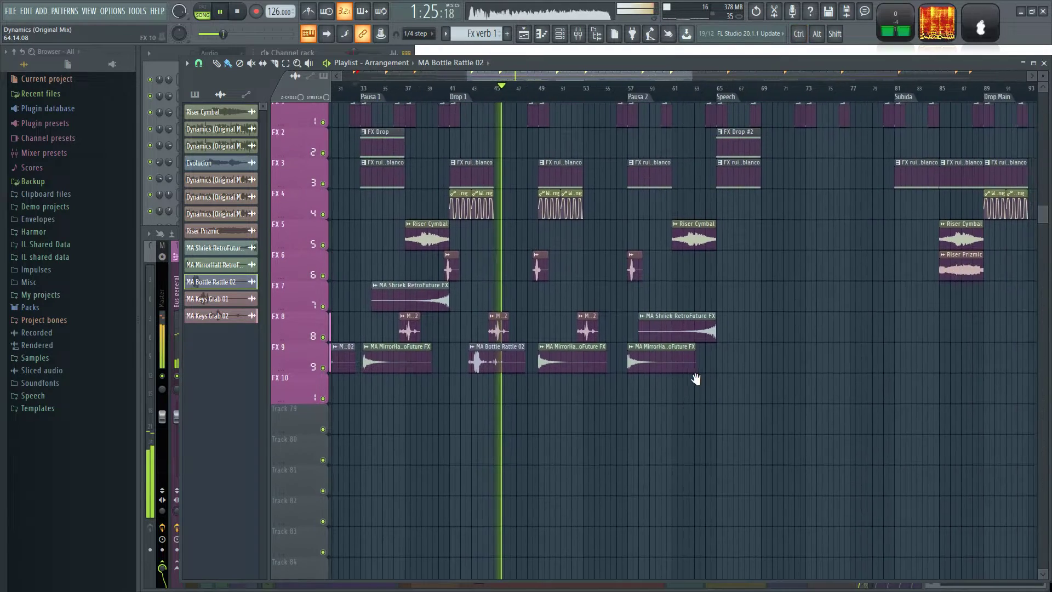
left_click_drag(697, 378, 674, 382)
scroll(682, 393, "up", 2, "ctrl")
left_click_drag(459, 400, 541, 415)
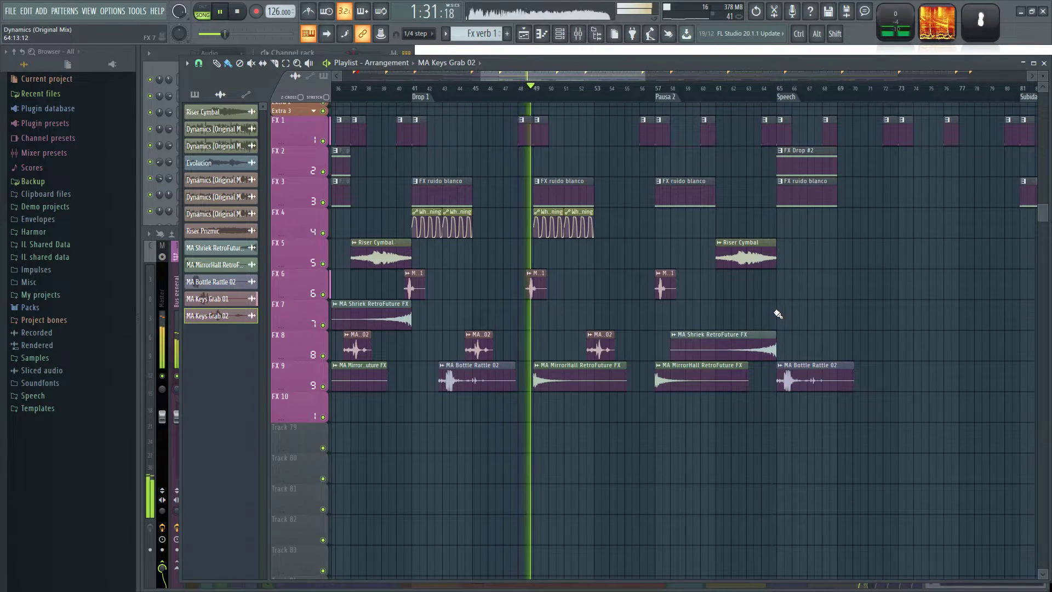
Place MA Keys Grab 02 on FX 7 at bar 70 and MA Keys Grab 01 on FX 6 at bar 75.
left_click(835, 310)
left_click_drag(872, 263, 809, 280)
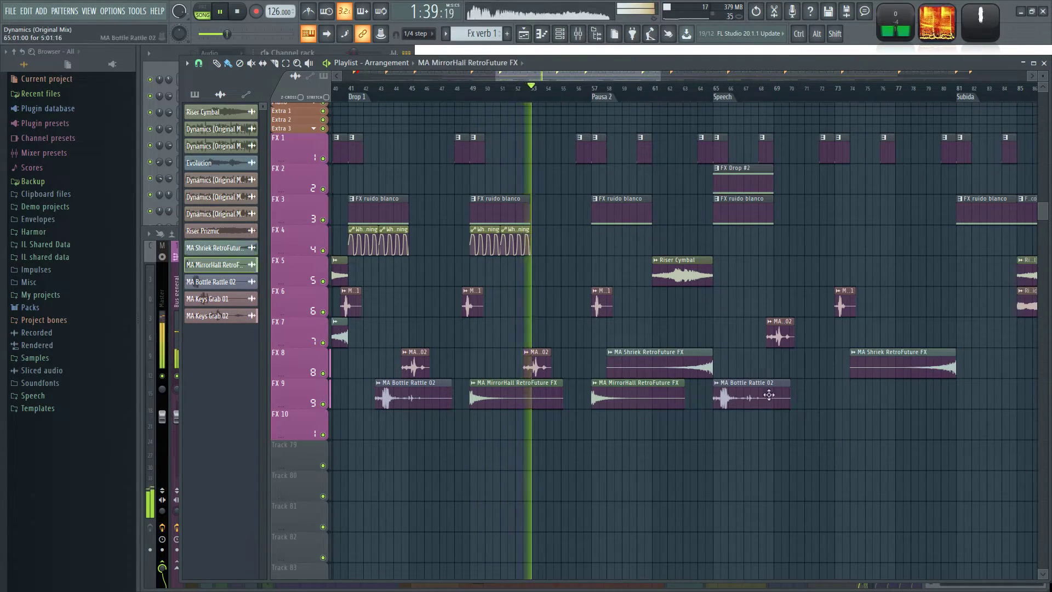
left_click_drag(864, 306, 879, 306)
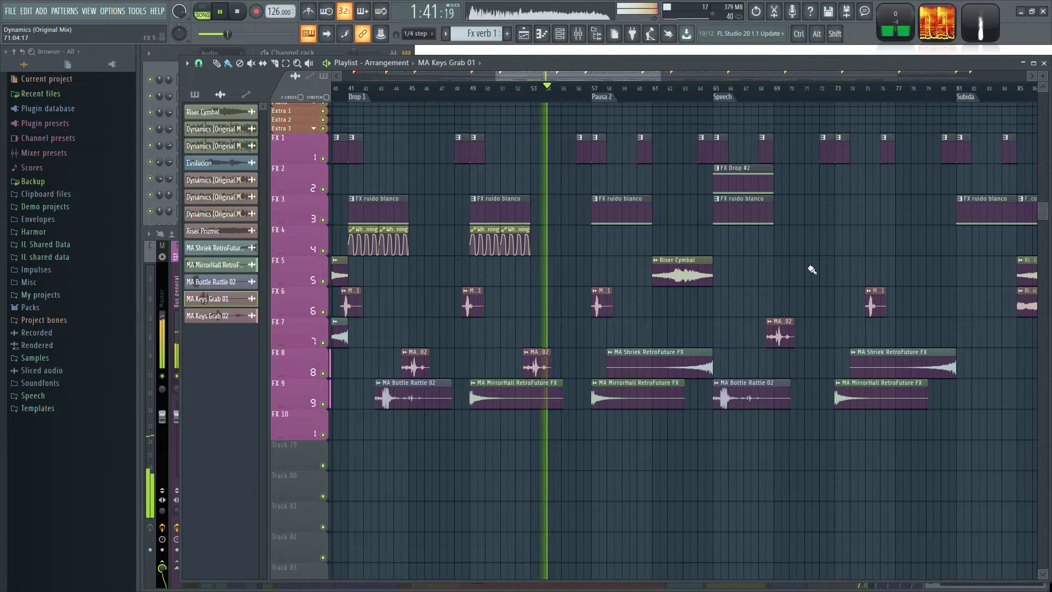
left_click_drag(779, 335, 802, 335)
scroll(796, 417, "up", 1)
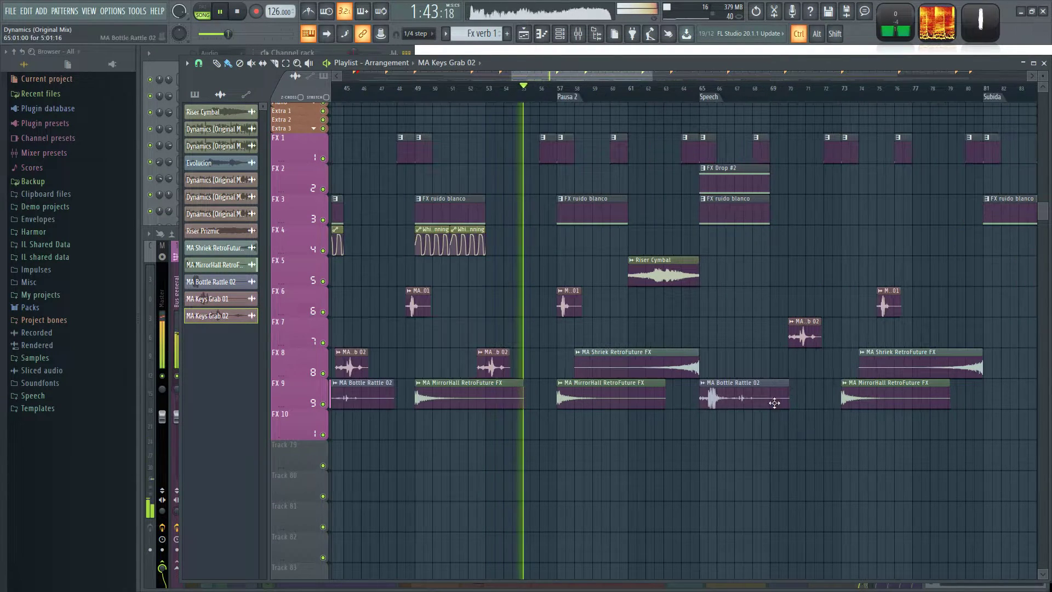
Add an MA Keys Grab 01 clip on FX 6 in the Speech section, starting at about bar 68.5.
left_click_drag(640, 319, 616, 316)
left_click(543, 302)
left_click(748, 301)
scroll(793, 239, "up", 1)
scroll(802, 237, "down", 3)
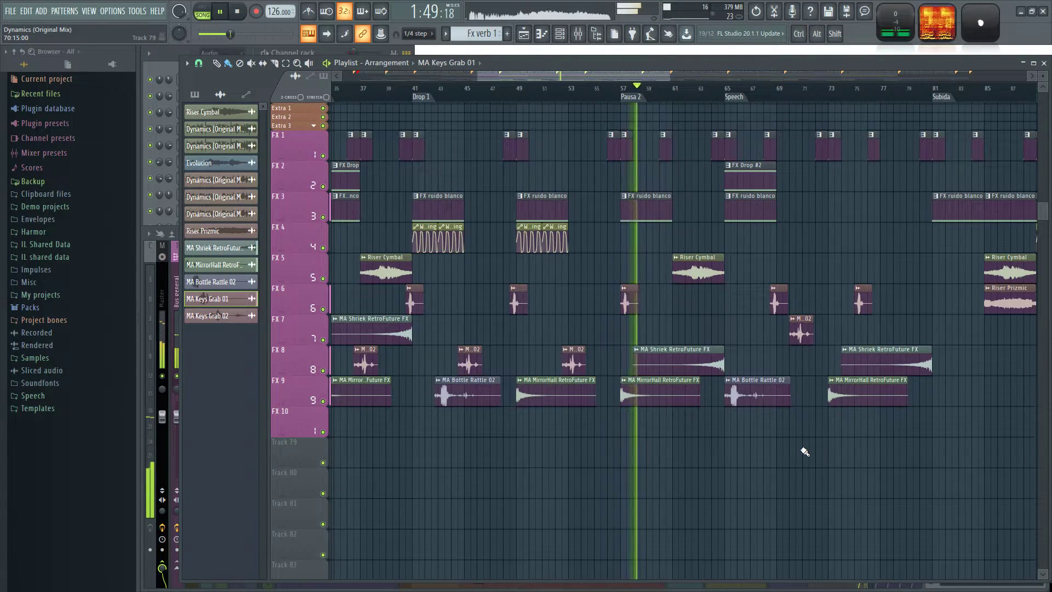
scroll(804, 452, "down", 3)
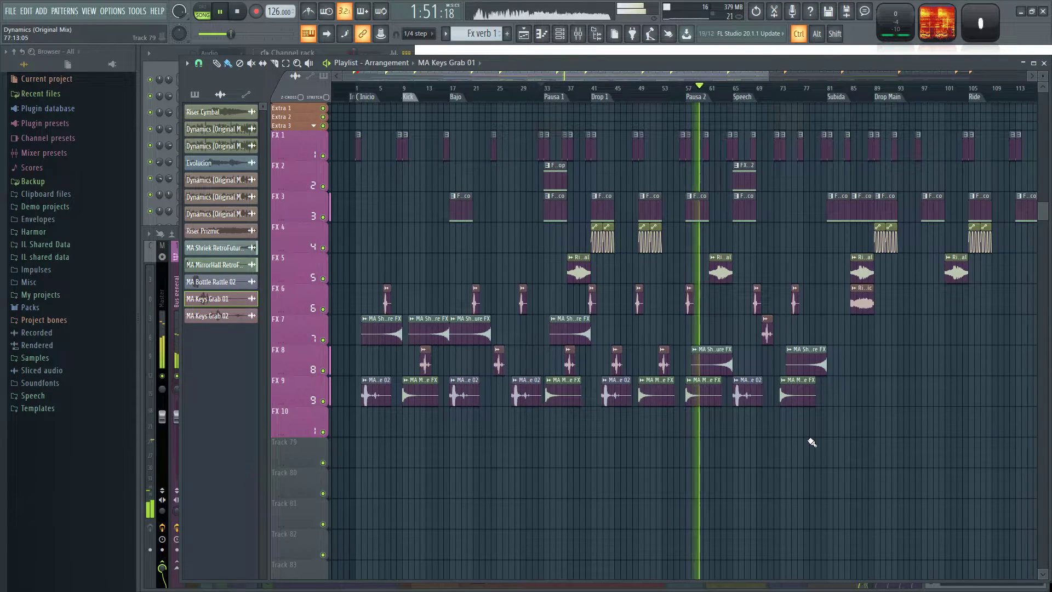
Move the two MA Shriek RetroFuture FX clips from FX 8 to FX 7 and the bar 70 MA Keys Grab 02 clip to FX 8.
scroll(822, 427, "up", 3)
left_click_drag(930, 359, 651, 359)
left_click_drag(653, 357, 658, 329)
left_click(691, 360, "ctrl")
scroll(702, 363, "down", 1)
scroll(702, 363, "down", 1)
scroll(745, 362, "up", 5)
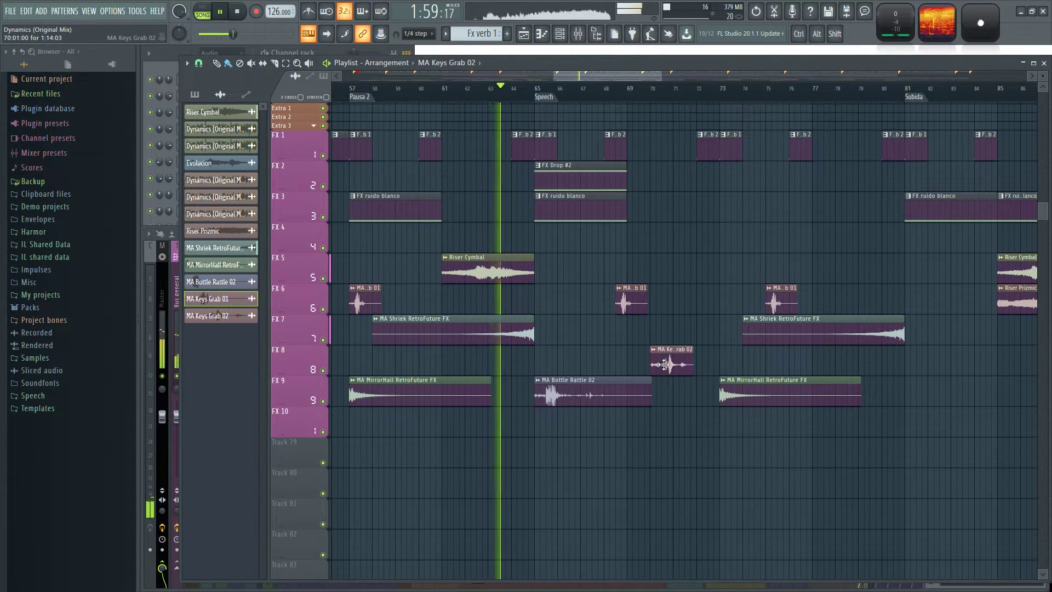
Place an MA Keys Grab 02 clip on FX 8 at the Subida marker, bar 81.
scroll(674, 435, "down", 6)
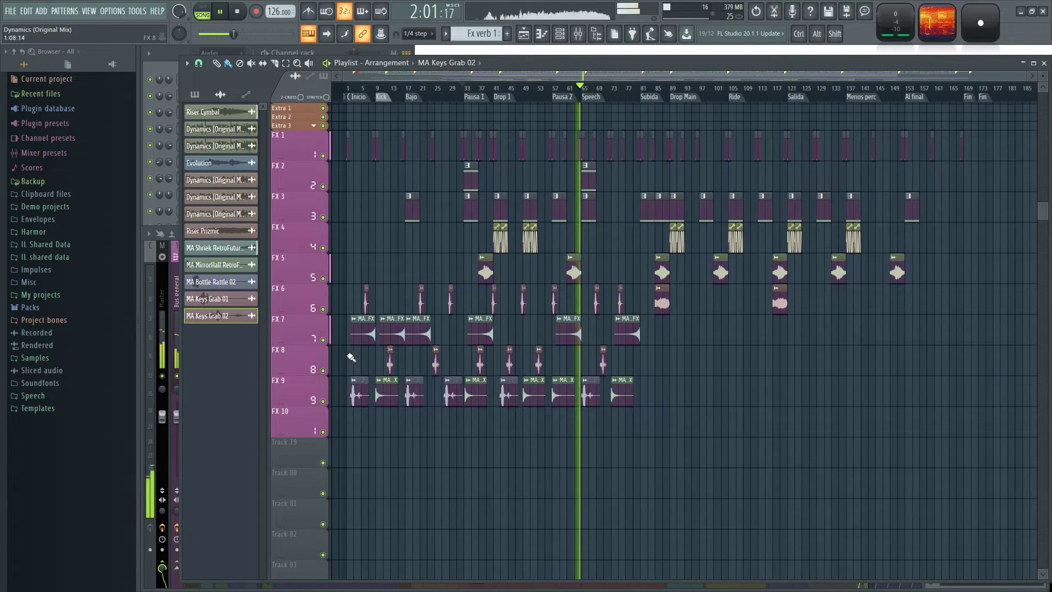
scroll(602, 449, "up", 6)
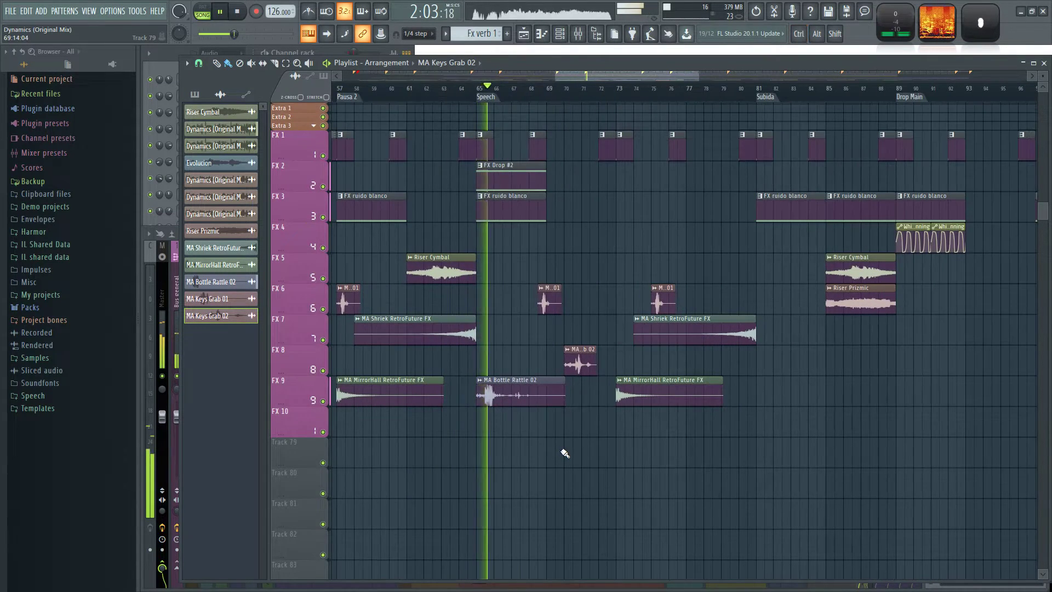
scroll(573, 430, "down", 1)
left_click(684, 360)
left_click_drag(696, 357, 705, 358)
left_click_drag(781, 375, 737, 387)
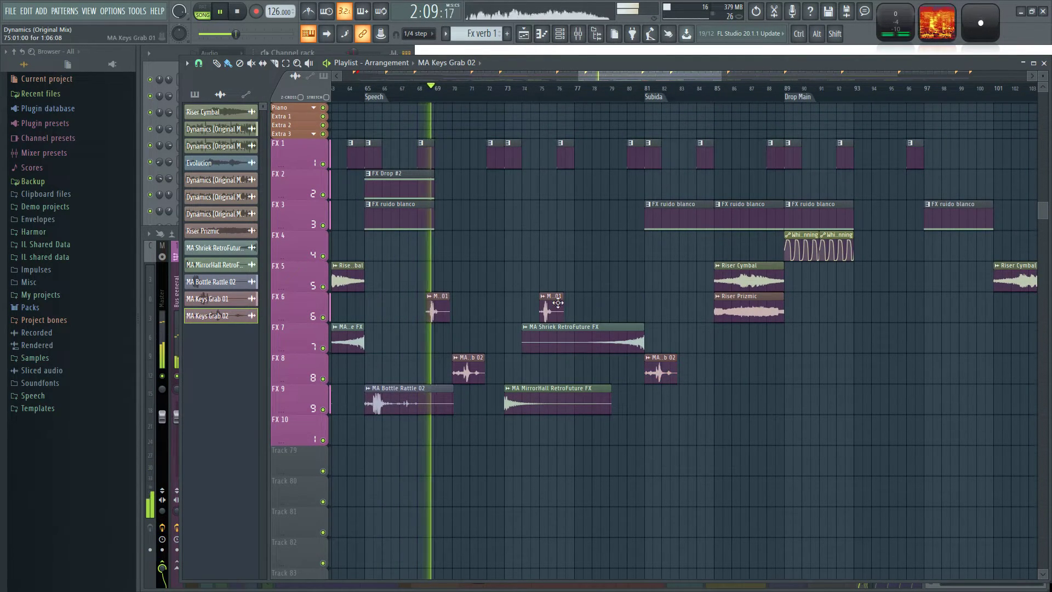
Place MA Shriek RetroFuture FX on FX 7 ending at Drop Main, and MA MirrorHall RetroFuture FX on FX 9 at bar 81.
left_click(592, 339)
left_click(705, 389)
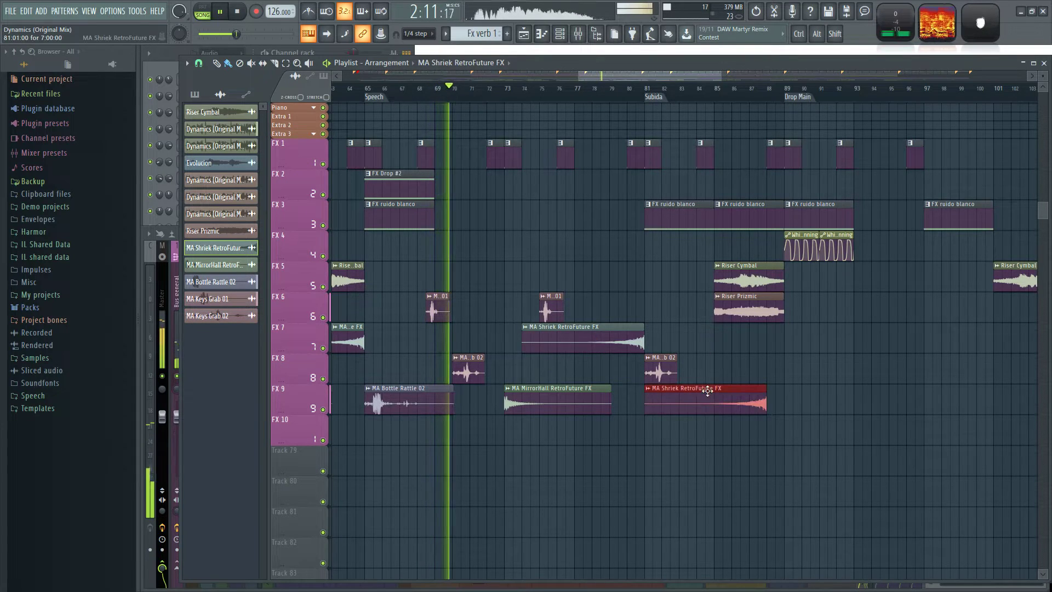
left_click_drag(716, 390, 726, 327)
left_click(573, 393)
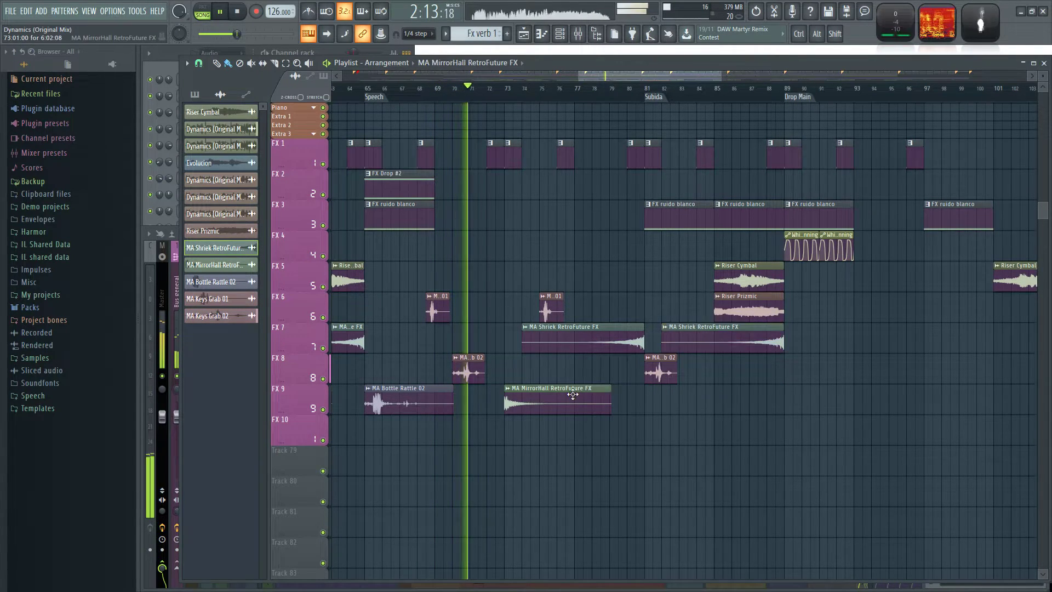
left_click(650, 396)
Place an MA Bottle Rattle 02 clip on FX 8 at bar 75 and leave it deselected.
left_click(418, 404)
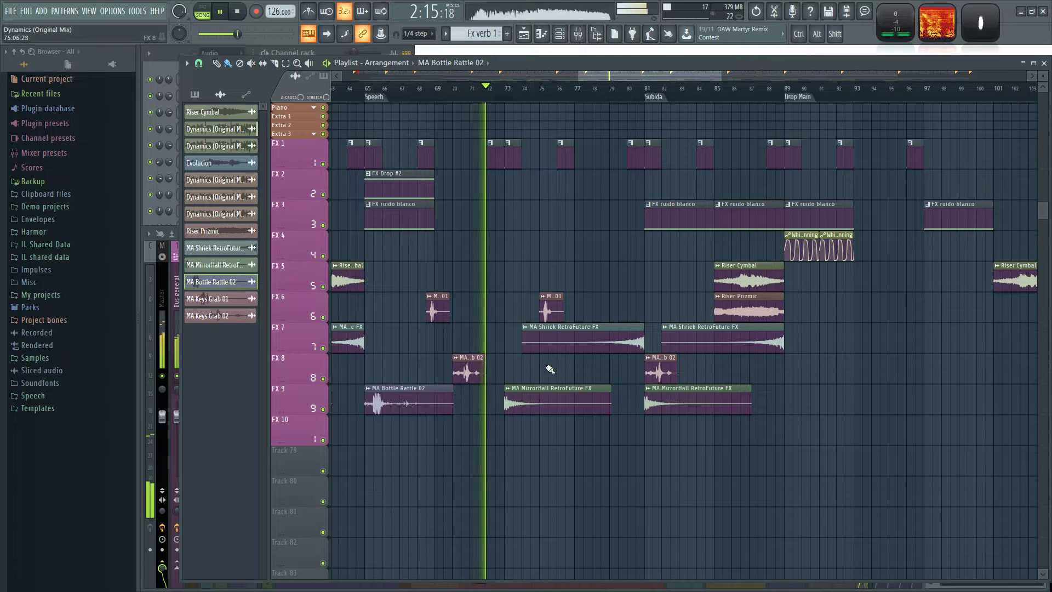
left_click(569, 371)
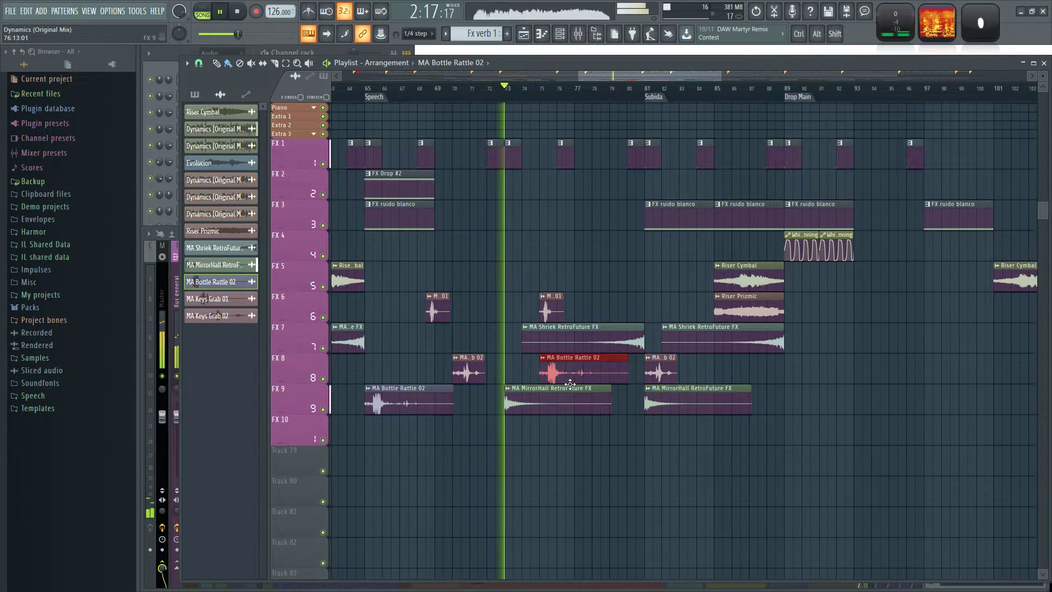
scroll(576, 432, "down", 3)
scroll(573, 433, "down", 2)
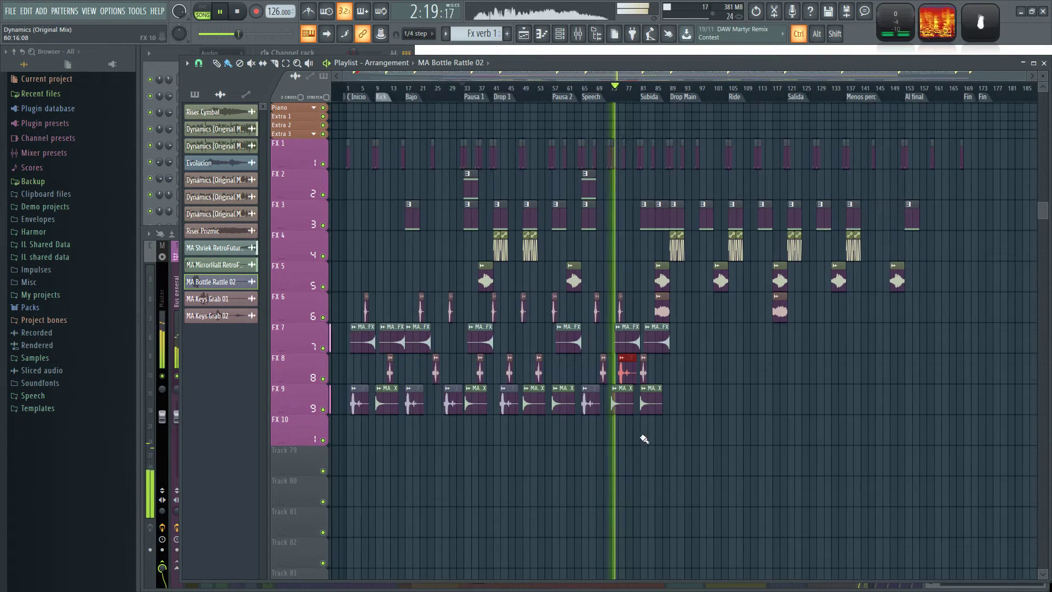
scroll(644, 439, "up", 5)
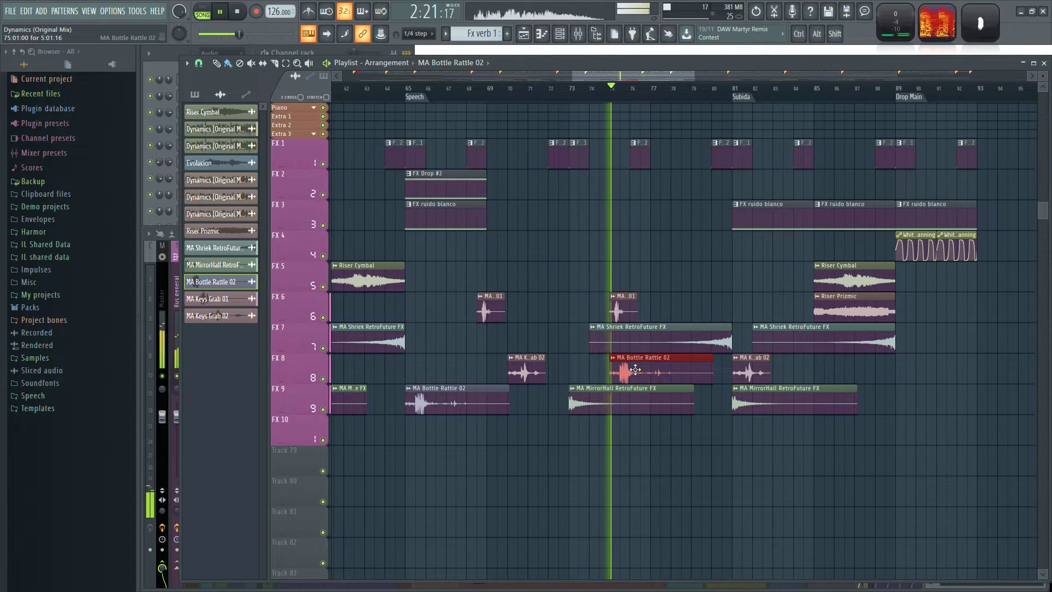
left_click(624, 453, "ctrl")
left_click_drag(722, 466, 647, 481)
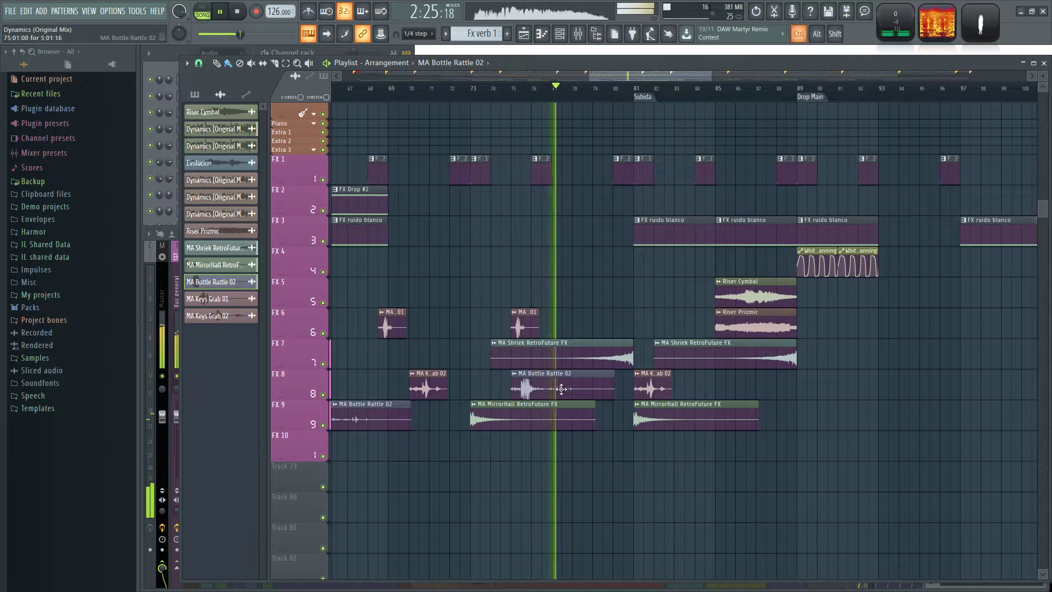
Select all MA Keys Grab 01 clips on FX 6 and move them down to FX 8 at the same bars.
scroll(731, 489, "down", 4)
scroll(731, 489, "down", 1)
scroll(684, 479, "up", 2)
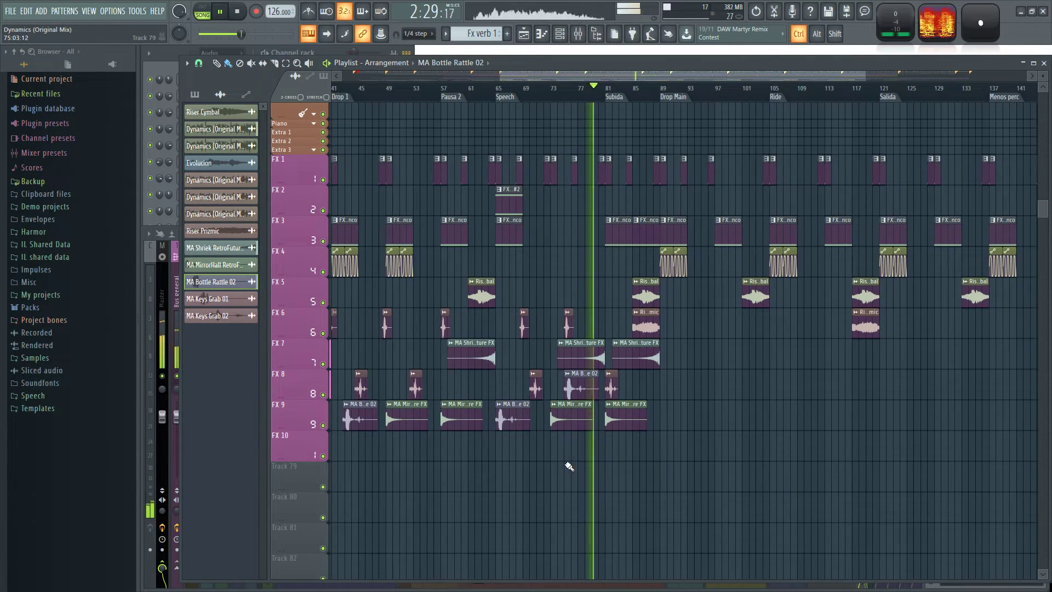
scroll(570, 466, "down", 3)
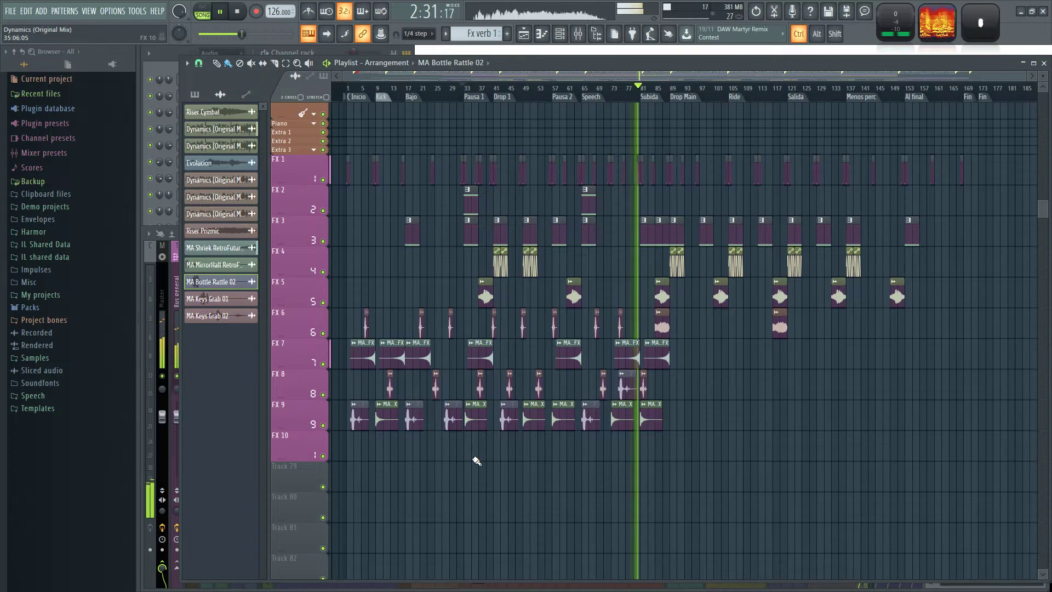
scroll(477, 460, "up", 1)
left_click_drag(694, 327, 312, 330)
scroll(351, 346, "up", 3)
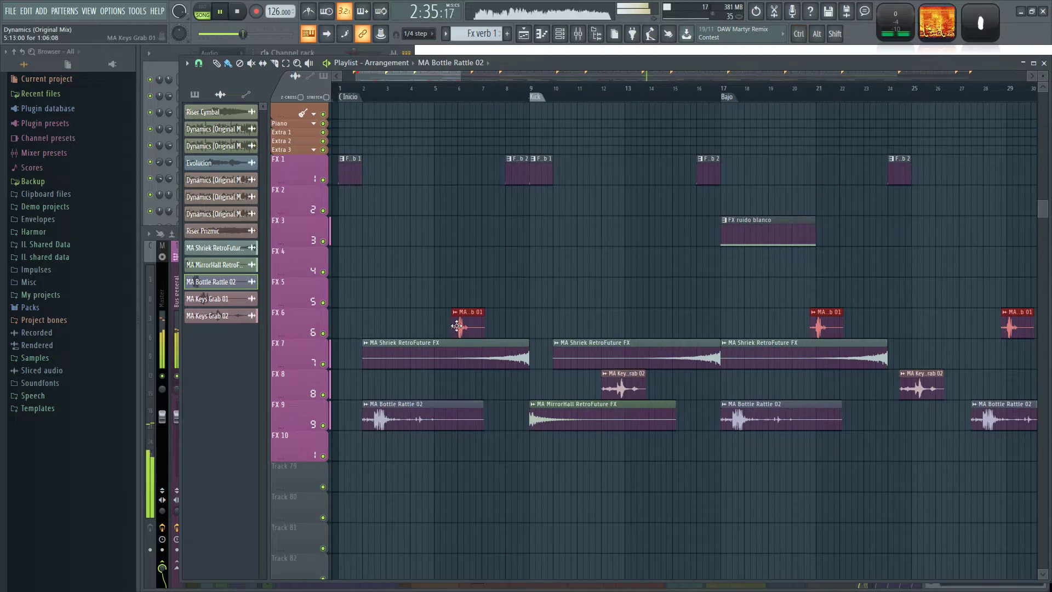
scroll(619, 495, "down", 3)
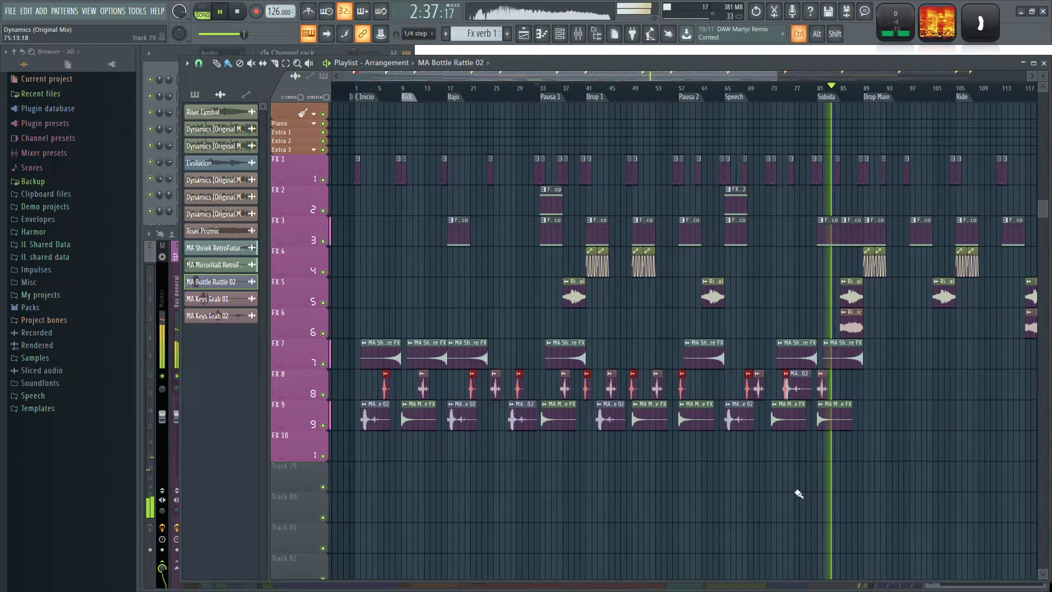
scroll(925, 466, "up", 2)
scroll(674, 465, "up", 1)
scroll(591, 477, "down", 4)
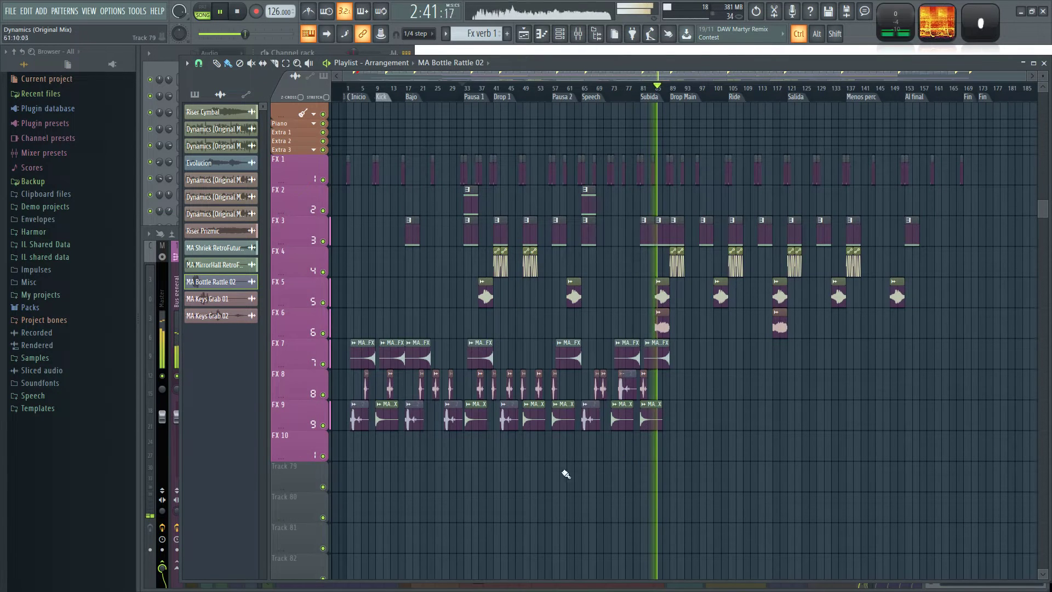
Move all clips on FX 9 down to FX 10, and the MA Bottle Rattle 02 at bar 75 from FX 8 to FX 9.
left_click_drag(696, 445, 351, 416)
scroll(674, 430, "up", 3)
left_click_drag(720, 420, 720, 451)
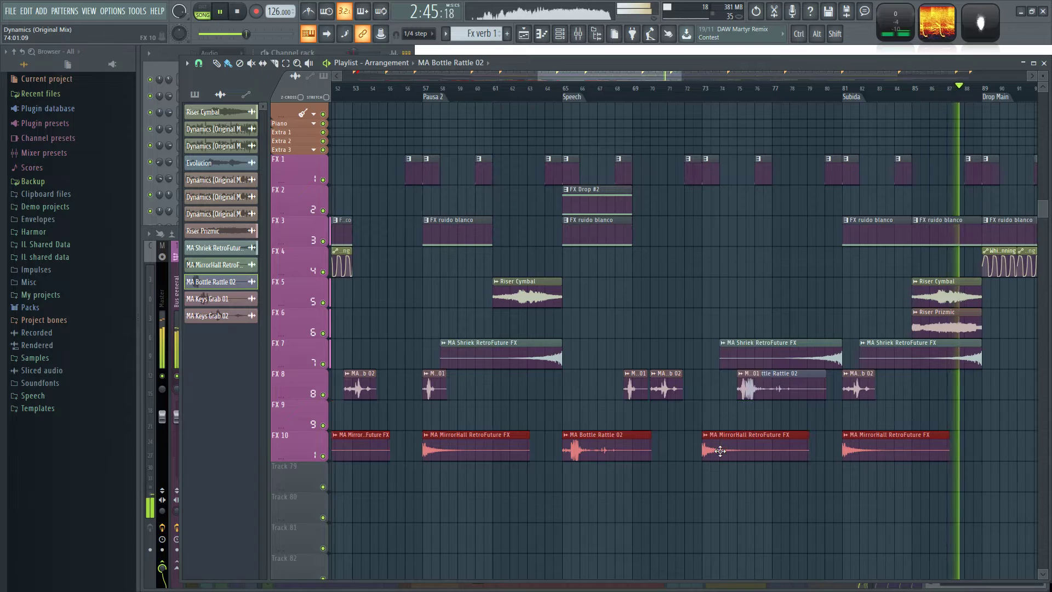
left_click(772, 408)
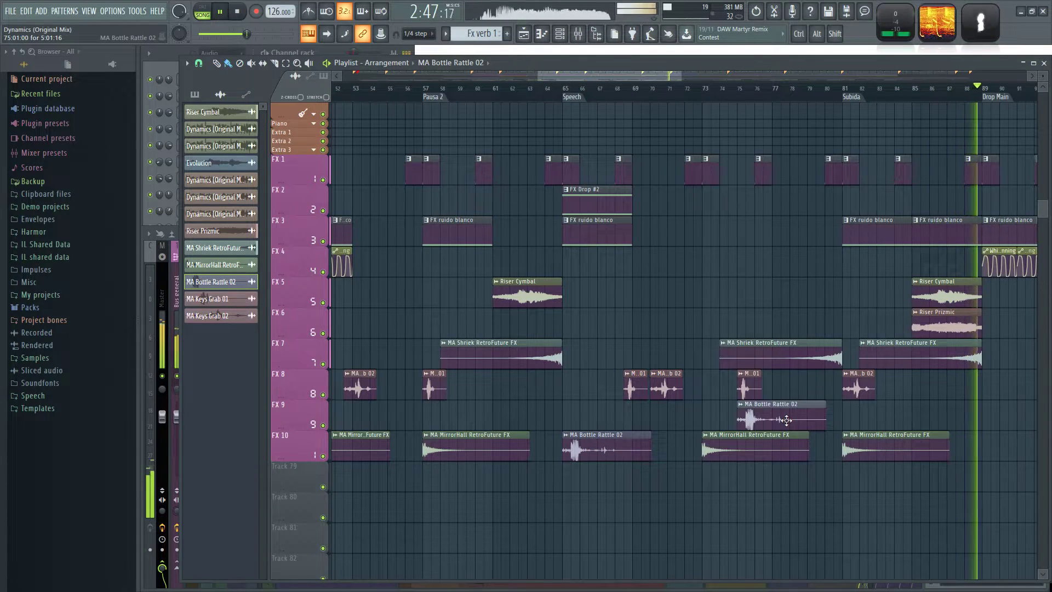
Select the MA Bottle Rattle 02 clips on FX 10 and move them up to FX 9 at the same bars.
scroll(624, 489, "down", 3)
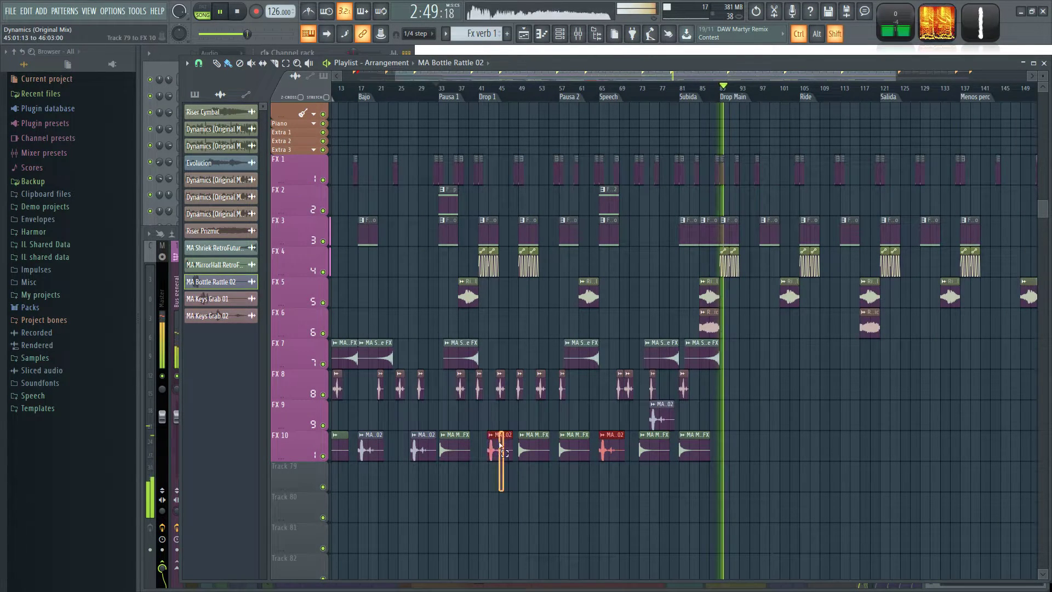
left_click_drag(365, 488, 436, 412)
scroll(428, 446, "up", 3)
scroll(453, 493, "down", 4)
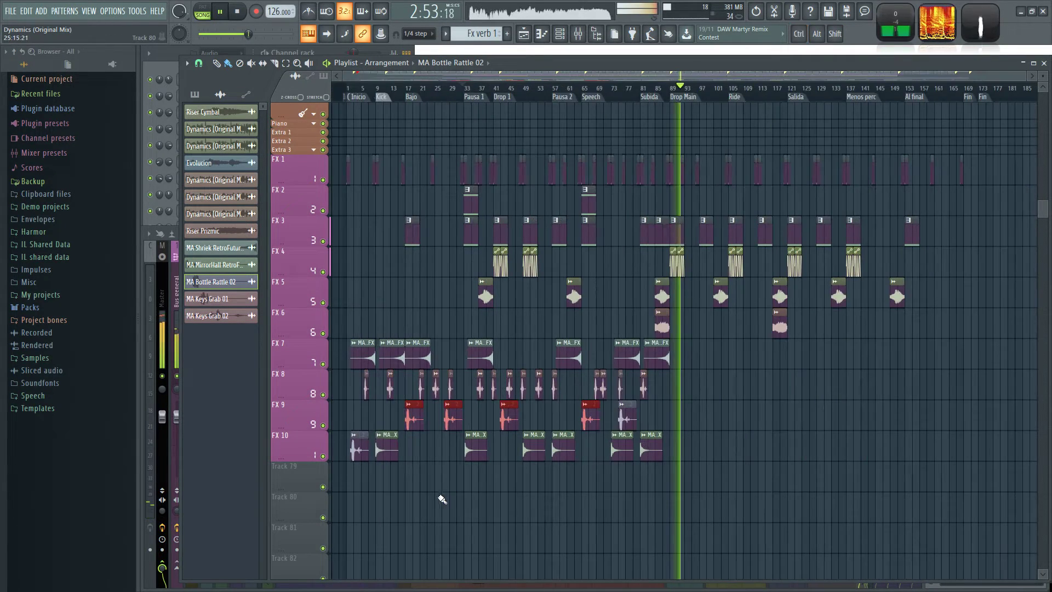
scroll(442, 499, "up", 3)
scroll(445, 488, "down", 3)
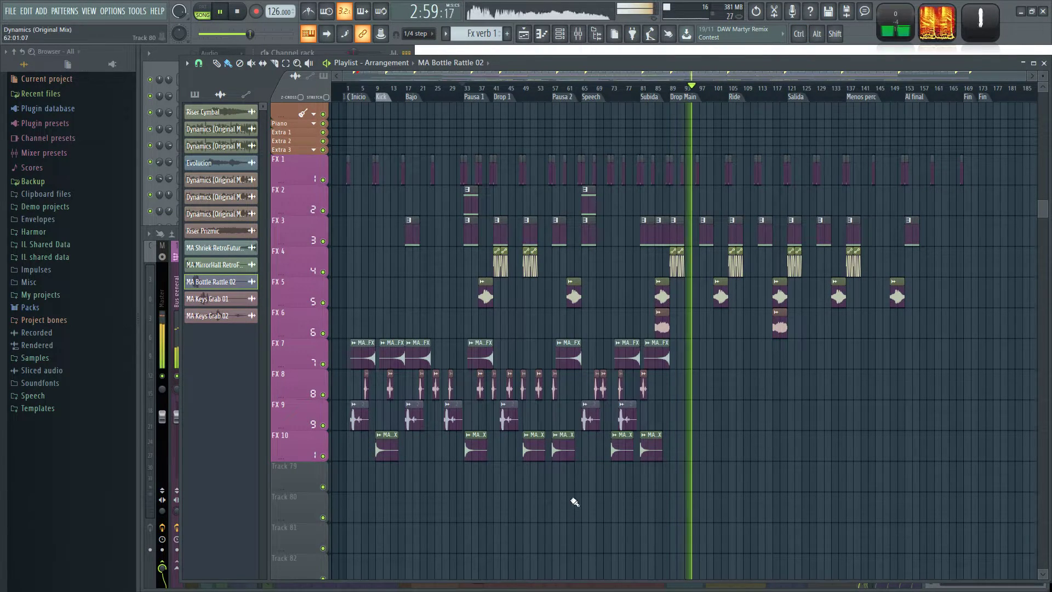
With playback stopped, place MA Bottle Rattle 02 on FX 9 at the Ride marker and MA Shriek RetroFuture FX on FX 7 ending at Ride.
scroll(707, 458, "up", 2)
scroll(684, 400, "down", 2)
key("space")
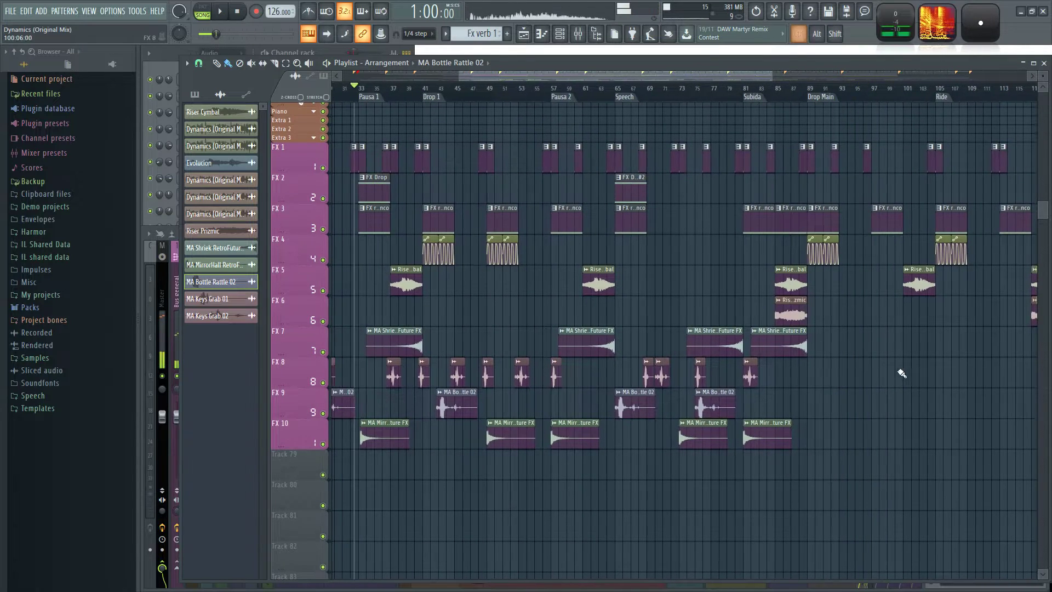
scroll(784, 387, "up", 2)
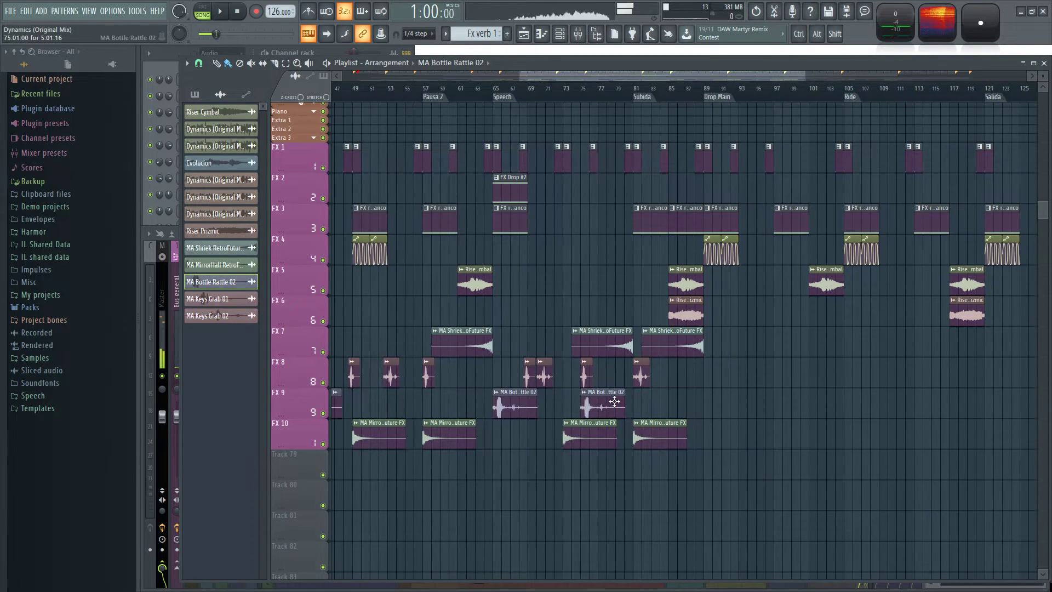
scroll(608, 404, "down", 2)
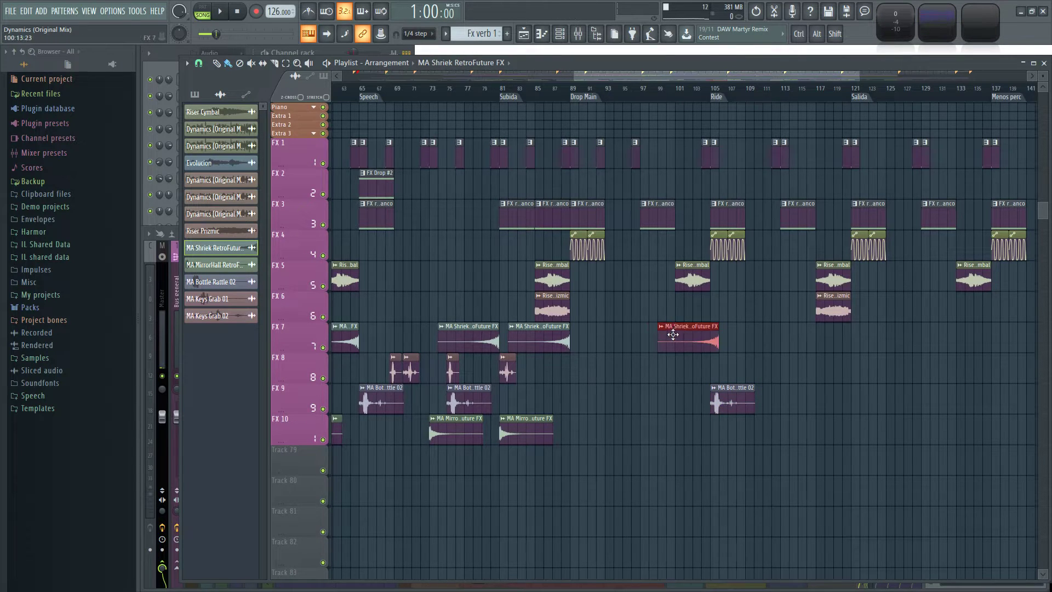
Solo FX 7, re-enable FX 8, FX 9 and FX 10 alongside it, and start playback.
left_click(323, 348, "ctrl")
key("space")
left_click(323, 378)
left_click(322, 409)
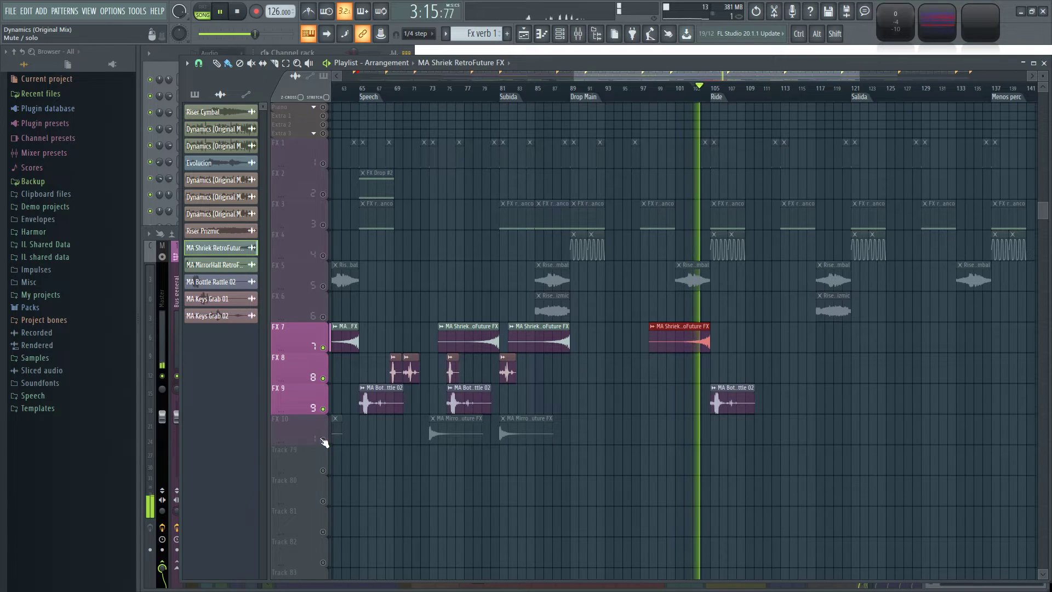
left_click(322, 439)
Jump playback to shortly before the Subida marker and place an MA Bottle Rattle 02 clip on FX 9 at about bar 92.
scroll(563, 491, "down", 2)
left_click(516, 98)
scroll(525, 474, "up", 4)
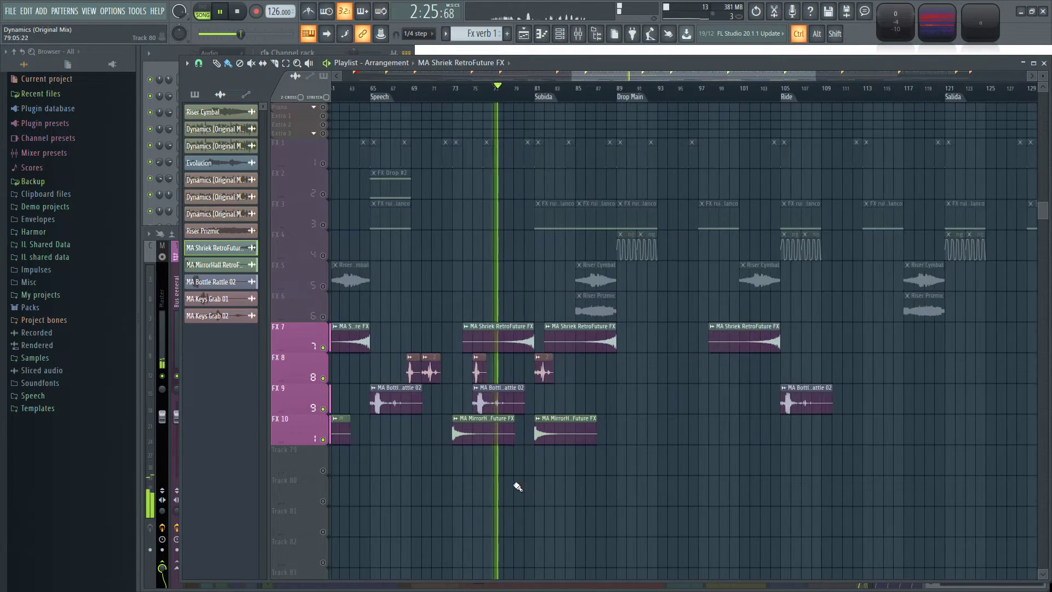
left_click(486, 399)
left_click_drag(697, 393, 780, 399)
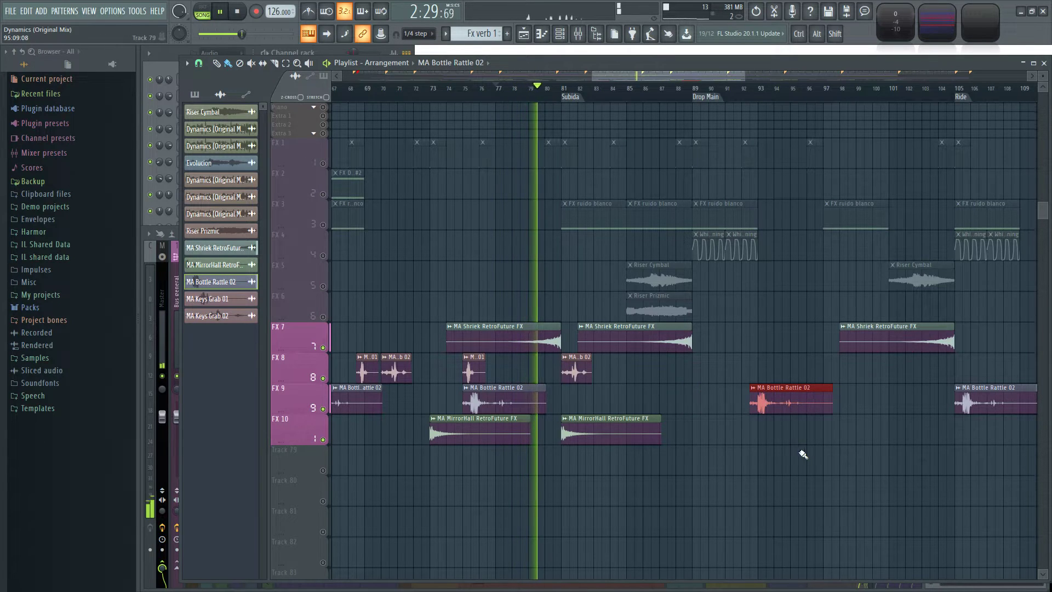
Place an MA Keys Grab 01 clip on FX 8 at about bar 90, just after Drop Main.
left_click(576, 370)
left_click(471, 371)
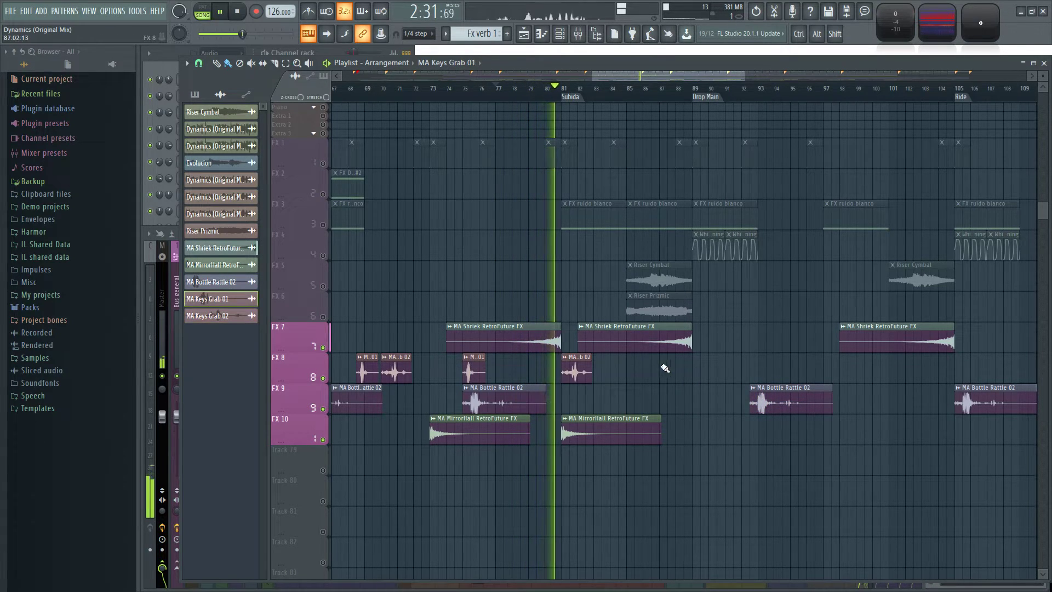
left_click(712, 367)
Place MA Keys Grab 02 clips on FX 8 at about bars 98 and 111.
left_click(578, 369)
left_click_drag(847, 371, 775, 373)
left_click(784, 375)
left_click_drag(827, 426, 636, 450)
left_click(796, 394)
scroll(800, 397, "down", 2)
left_click_drag(721, 482, 758, 446)
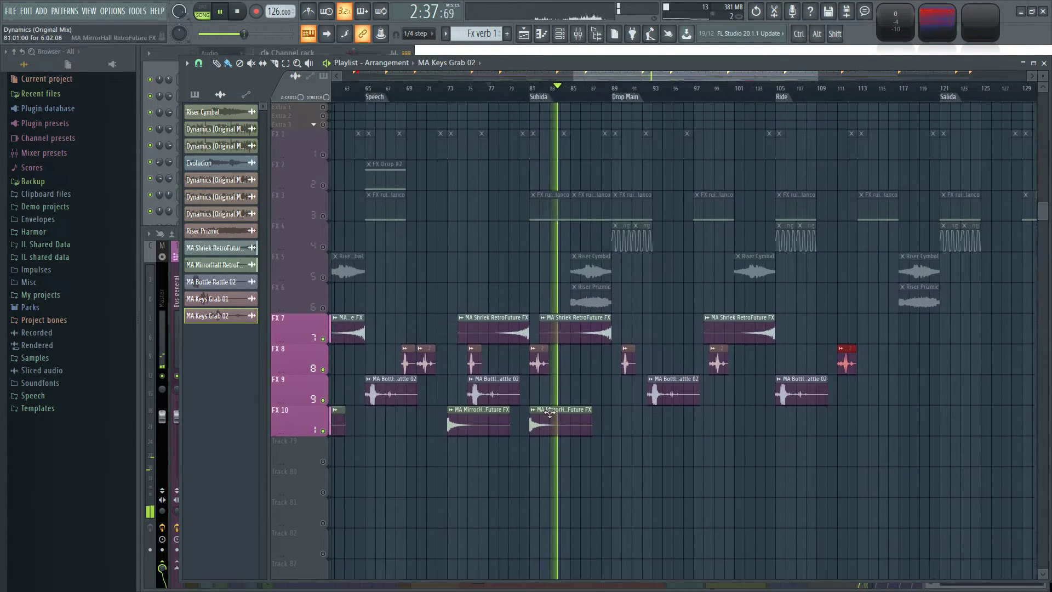
Place an MA Keys Grab 01 clip on FX 8 at about bar 116.
scroll(552, 415, "up", 2)
left_click(416, 361)
left_click_drag(890, 411, 462, 460)
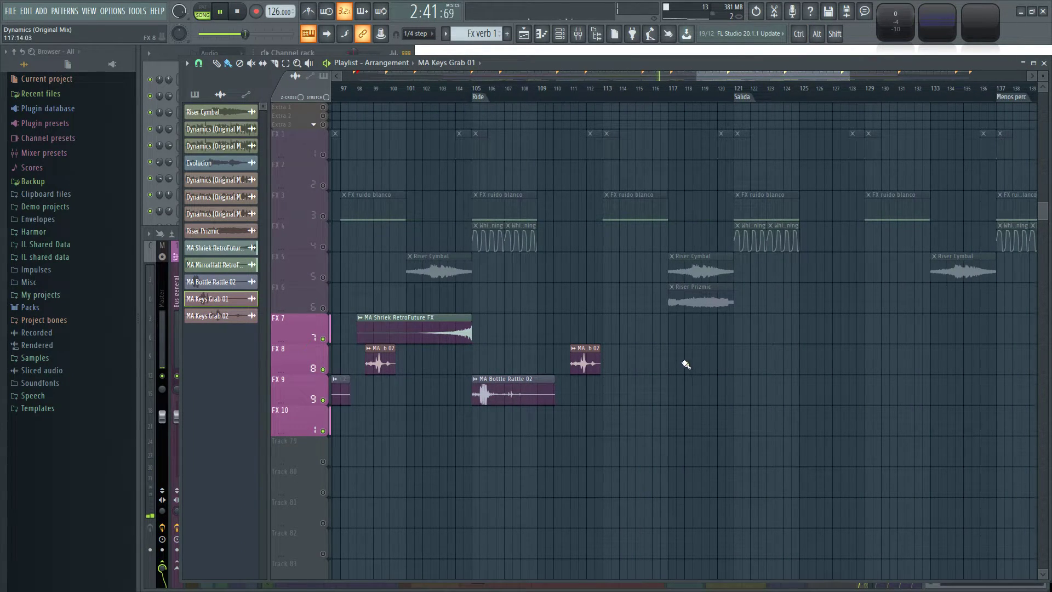
scroll(653, 360, "down", 2)
Place an MA Shriek RetroFuture FX clip on FX 7 ending at the Salida marker, bar 121.
left_click(508, 332)
left_click_drag(655, 325, 677, 327)
scroll(774, 420, "down", 4)
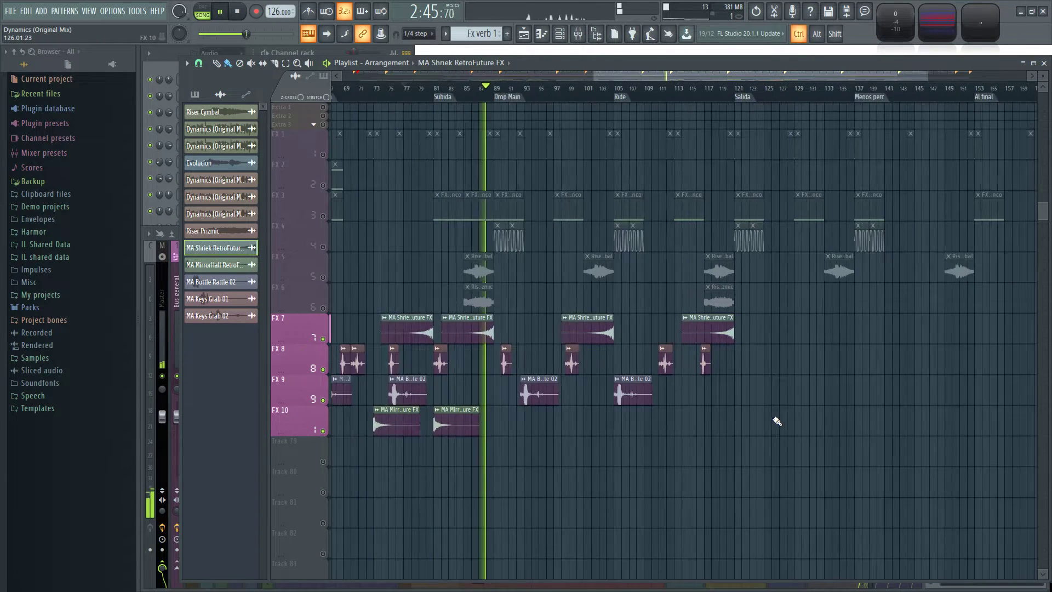
Place MA Shriek RetroFuture FX clips on FX 7 ending at the Menos perc, Al final and first Fin markers.
scroll(843, 412, "up", 3)
left_click_drag(740, 370, 574, 400)
left_click_drag(789, 367, 684, 380)
left_click(651, 370)
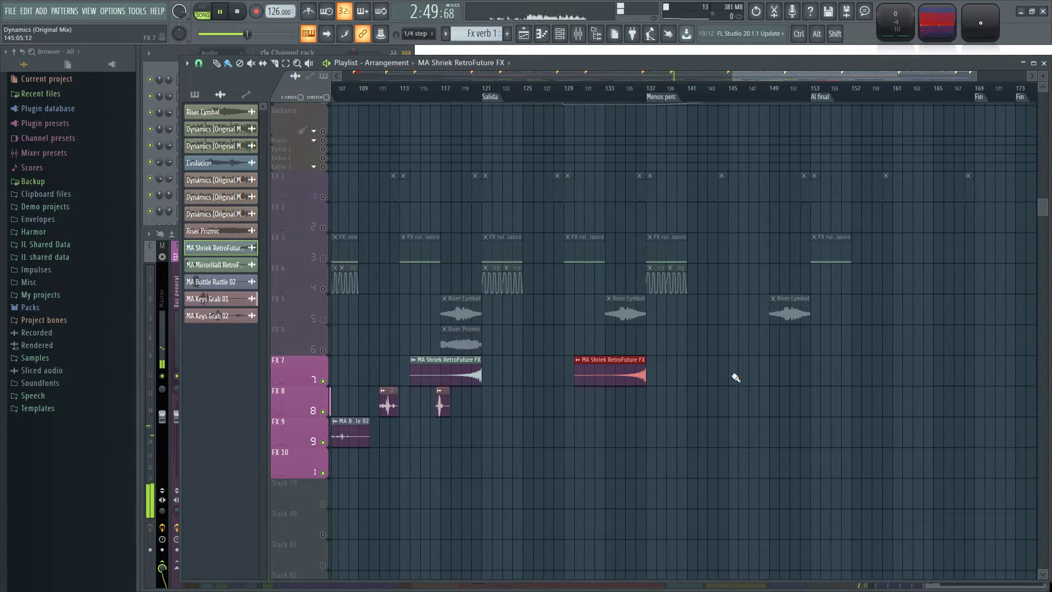
scroll(771, 366, "down", 3)
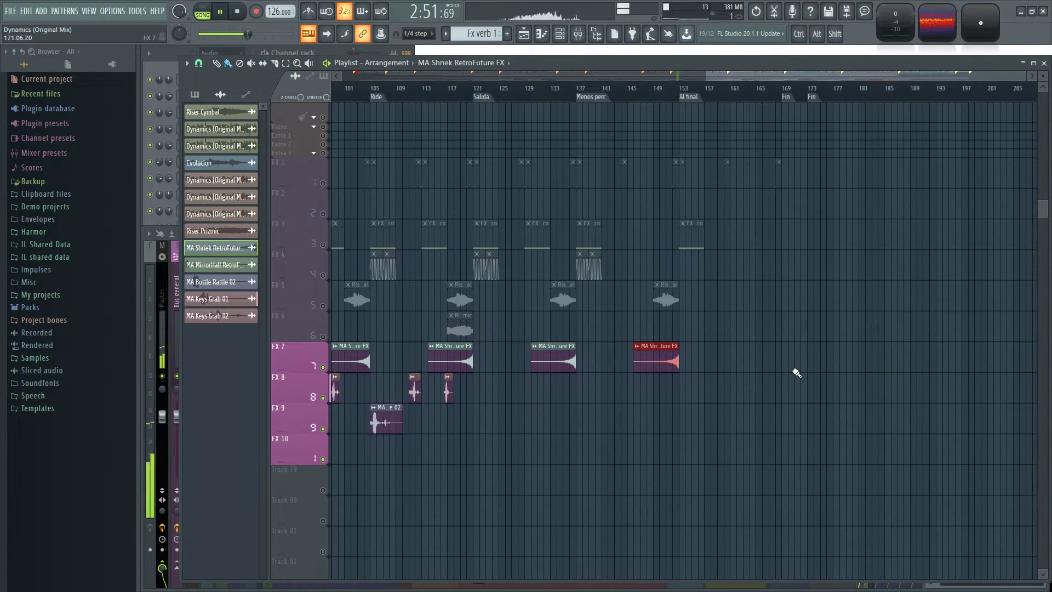
scroll(718, 425, "down", 2)
Place MA MirrorHall RetroFuture FX clips on FX 10 at the Salida marker, bar 121, and the Al final marker, bar 153.
left_click_drag(531, 484, 606, 451)
scroll(845, 444, "up", 3)
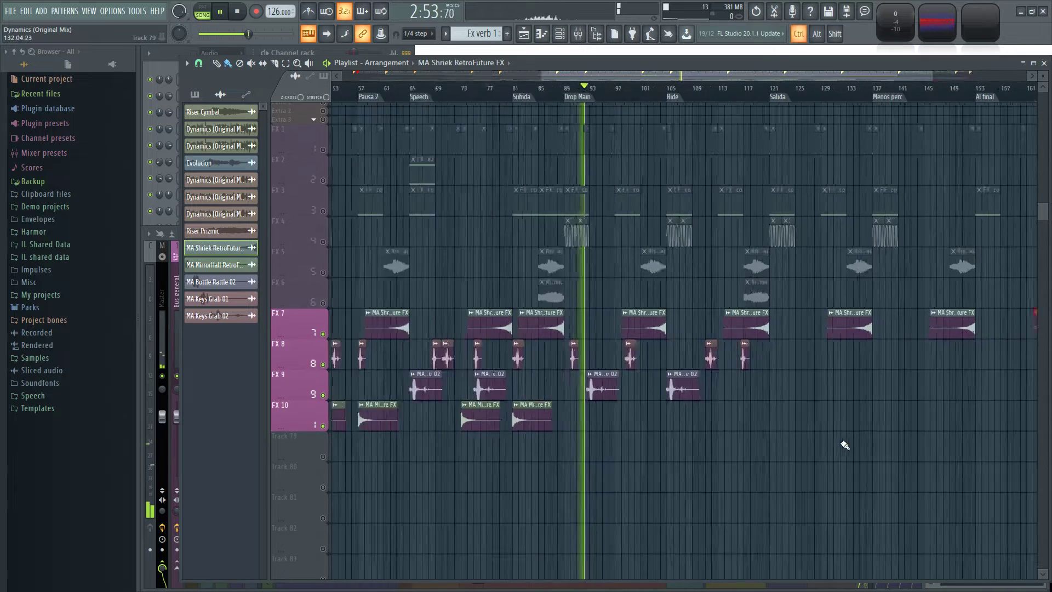
scroll(579, 458, "up", 2)
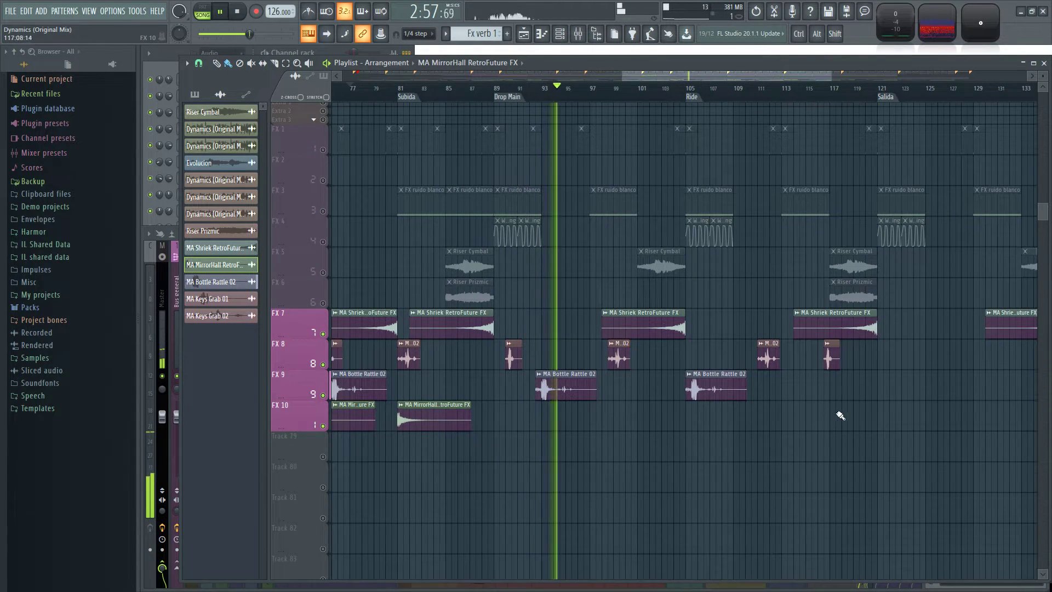
left_click(879, 415)
scroll(804, 473, "down", 2)
left_click_drag(804, 472, 625, 380)
left_click(836, 379)
Place an MA MirrorHall RetroFuture FX clip on FX 10 at bar 97.
left_click_drag(805, 438, 1002, 422)
left_click_drag(652, 410, 737, 430)
scroll(756, 416, "up", 3)
scroll(756, 416, "up", 2)
left_click(749, 378)
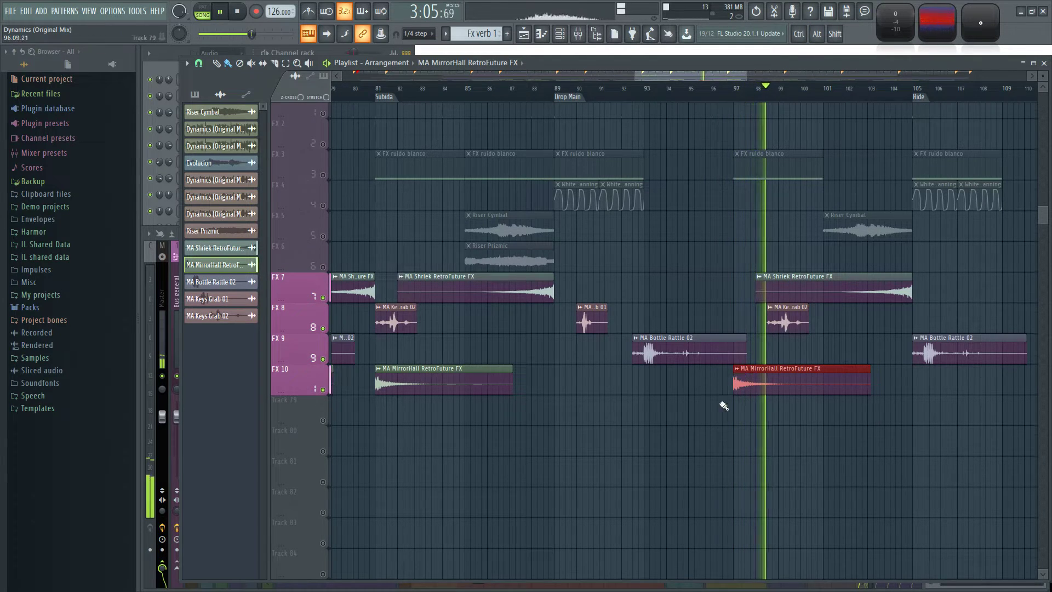
Place MA Bottle Rattle 02 clips on FX 9 at about bars 126, 140 and 160.
scroll(827, 418, "down", 2)
left_click(546, 300)
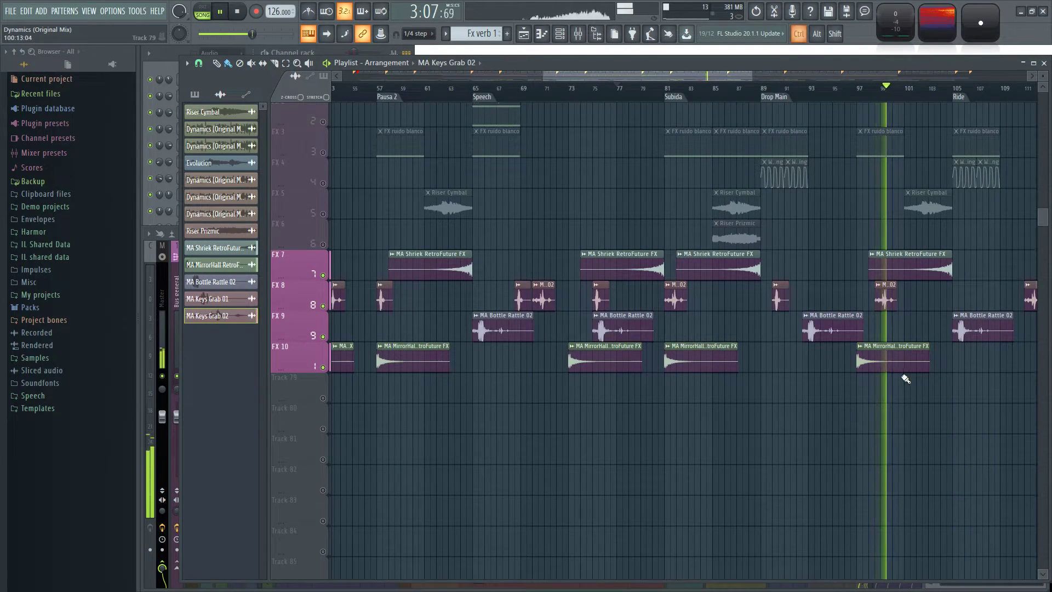
scroll(909, 384, "up", 2)
scroll(646, 420, "down", 3)
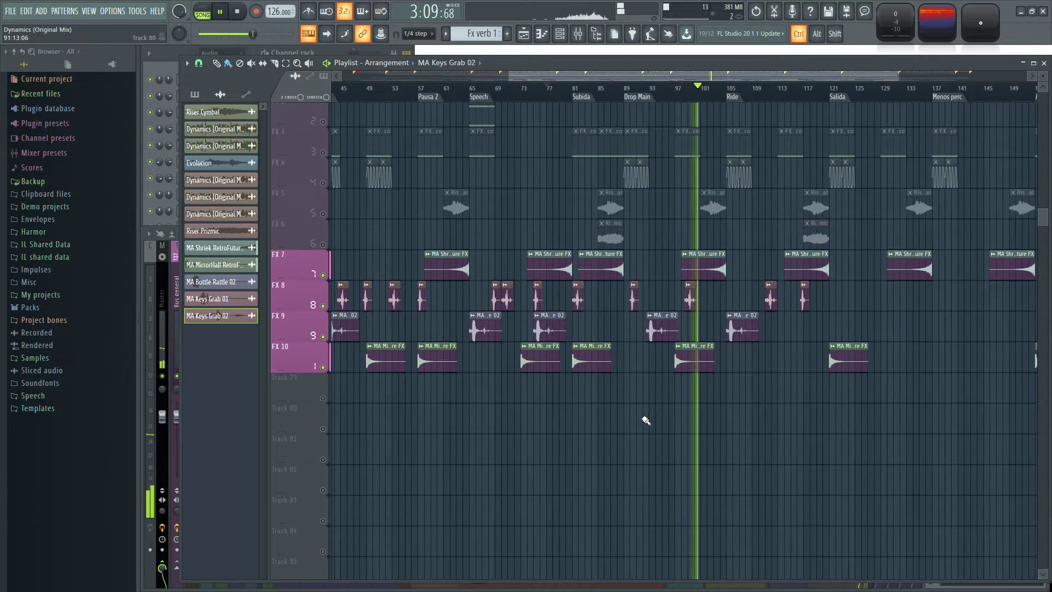
scroll(724, 420, "down", 2)
scroll(773, 434, "up", 5)
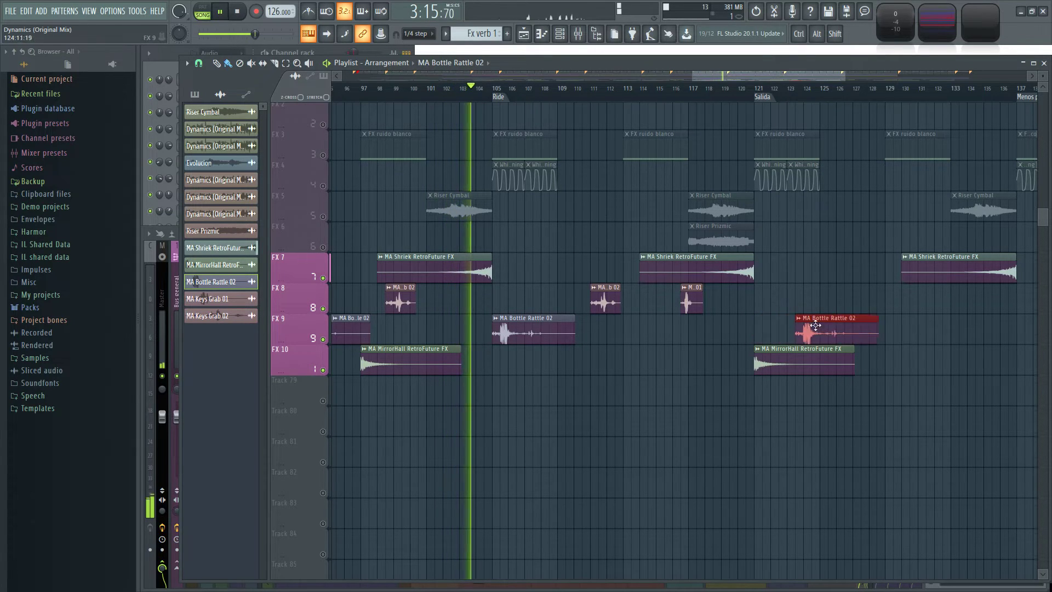
left_click_drag(964, 408, 530, 397)
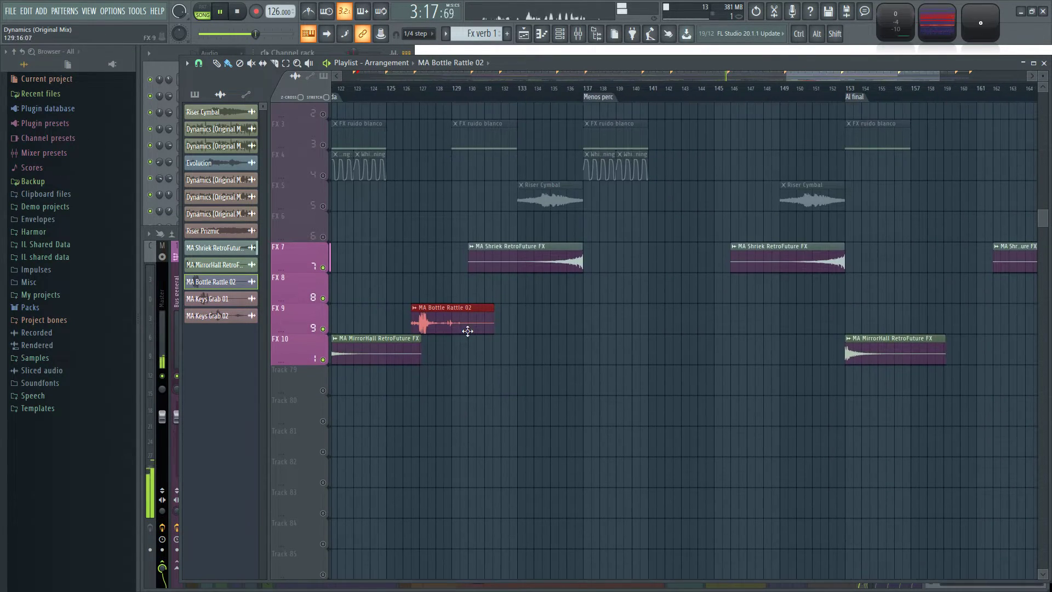
scroll(957, 310, "down", 4)
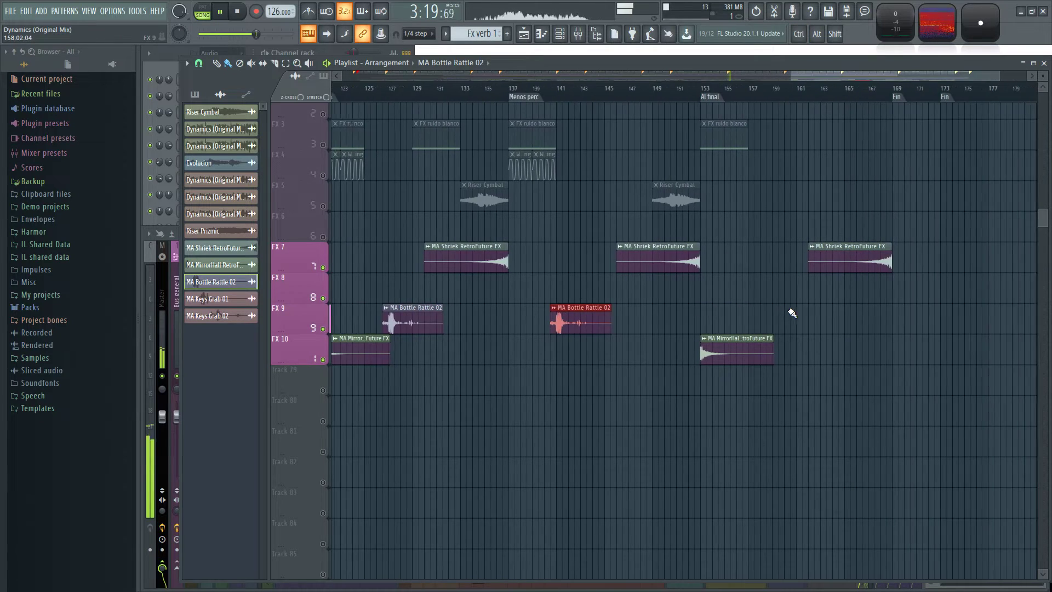
scroll(782, 321, "down", 3)
left_click_drag(543, 437, 824, 386)
Place MA Keys Grab 02 clips on FX 8 at about bars 130, 144 and 156.
scroll(650, 265, "up", 4)
left_click_drag(799, 241, 734, 284)
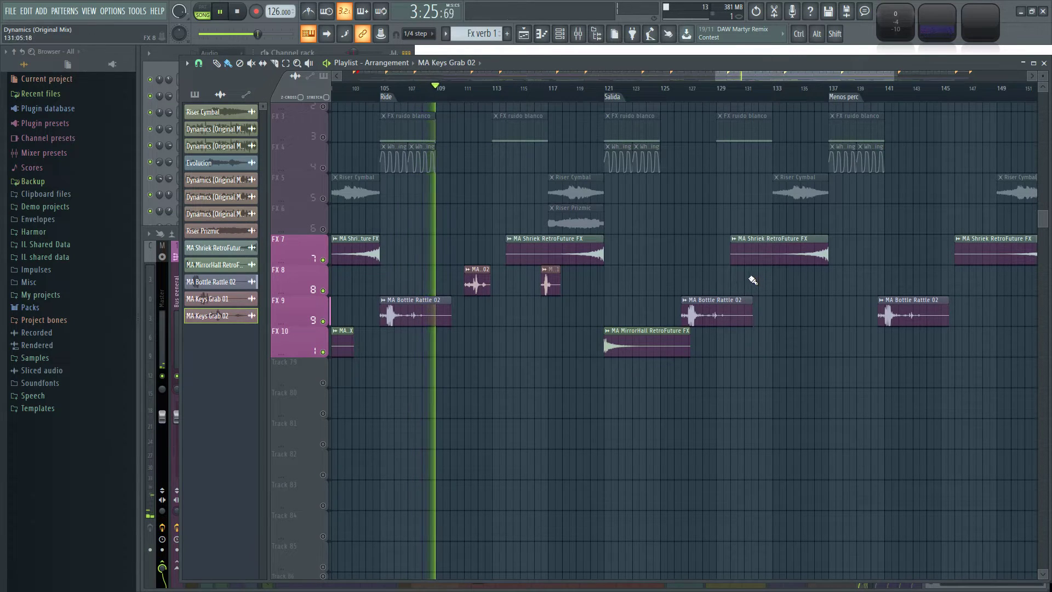
left_click_drag(860, 291, 601, 298)
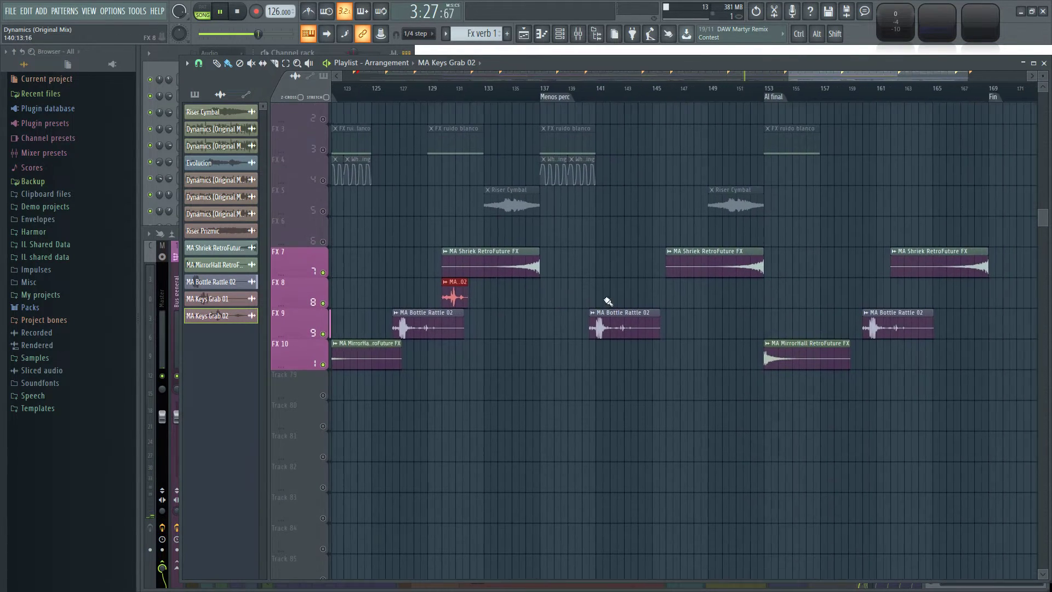
left_click_drag(805, 294, 664, 298)
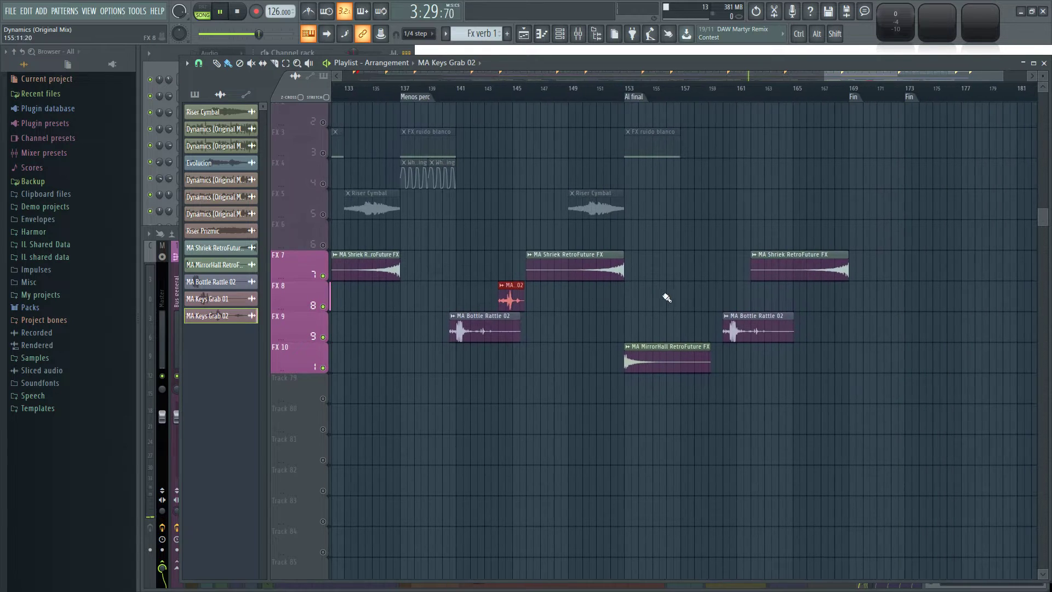
left_click_drag(734, 293, 683, 295)
left_click_drag(777, 407, 942, 402)
Place MA Keys Grab 01 clips on FX 8 at about bars 124, 136, 152 and 164.
scroll(570, 406, "down", 2)
left_click_drag(482, 408, 813, 378)
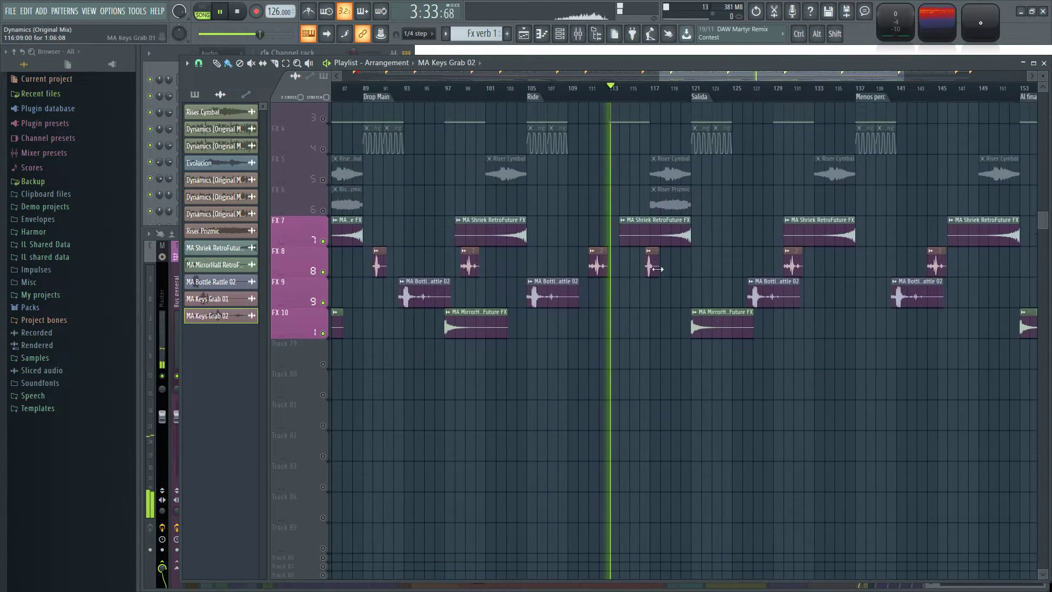
scroll(718, 258, "up", 2)
left_click(731, 257)
left_click_drag(914, 346, 627, 362)
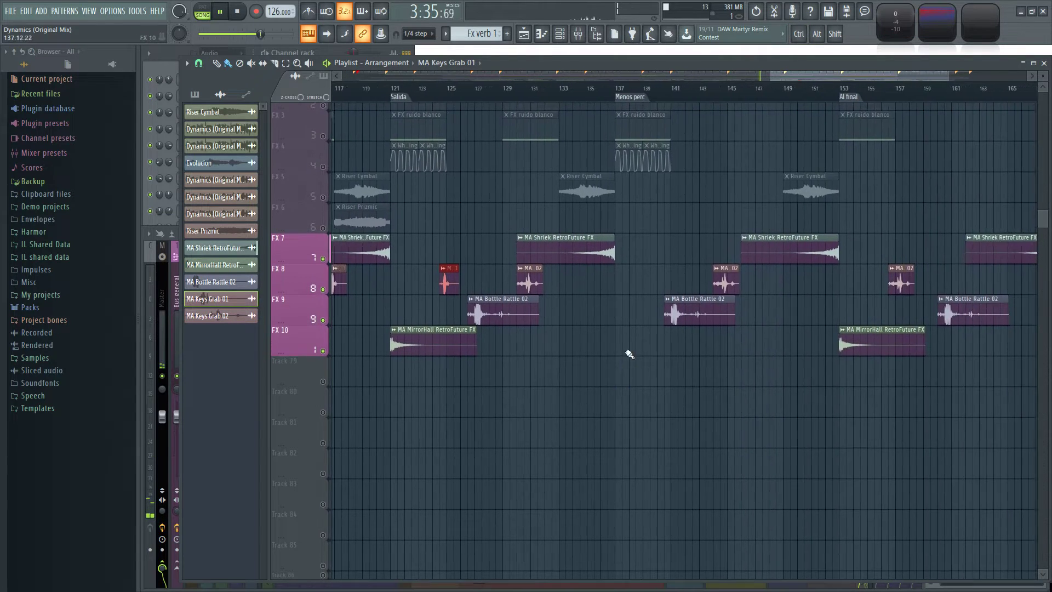
left_click(608, 280)
left_click_drag(726, 398, 617, 415)
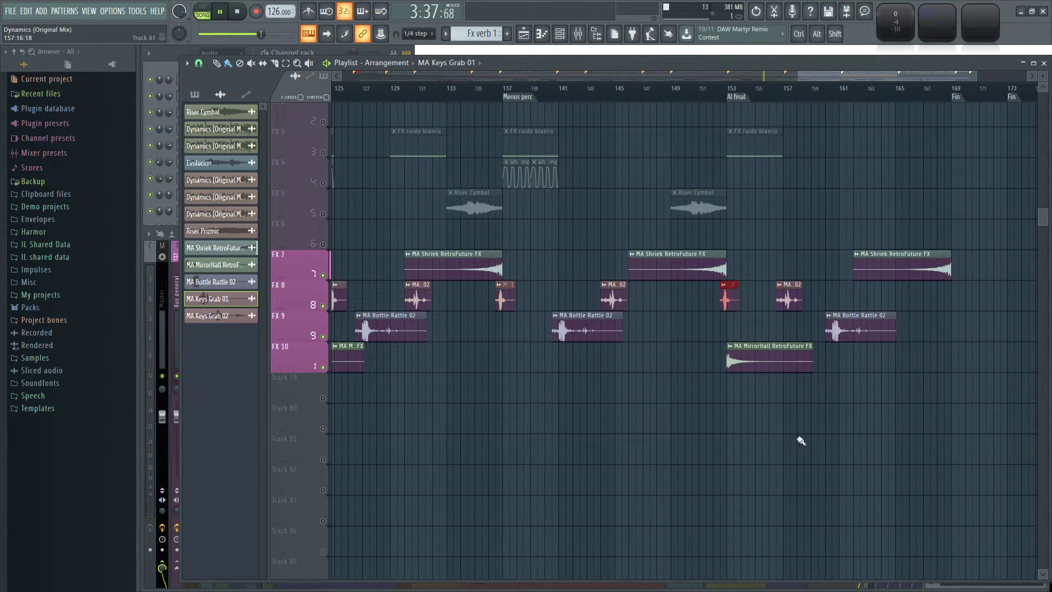
left_click_drag(801, 441, 578, 454)
Place an MA MirrorHall RetroFuture FX clip on FX 10 at the Menos perc marker, bar 137, and leave it deselected.
left_click_drag(640, 426, 945, 388)
left_click_drag(434, 390, 787, 389)
scroll(759, 385, "down", 2)
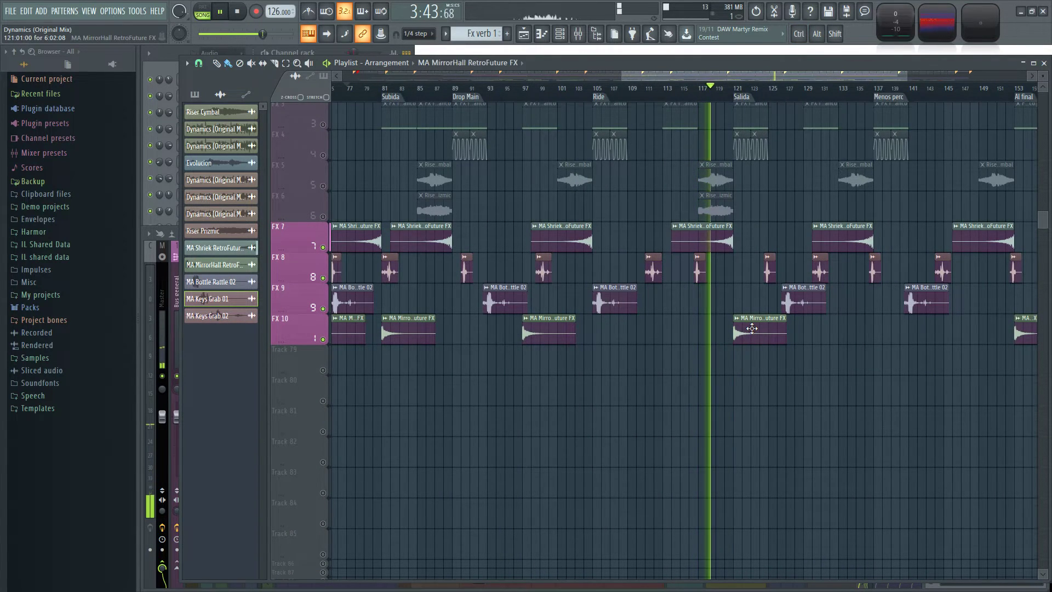
scroll(827, 359, "up", 2)
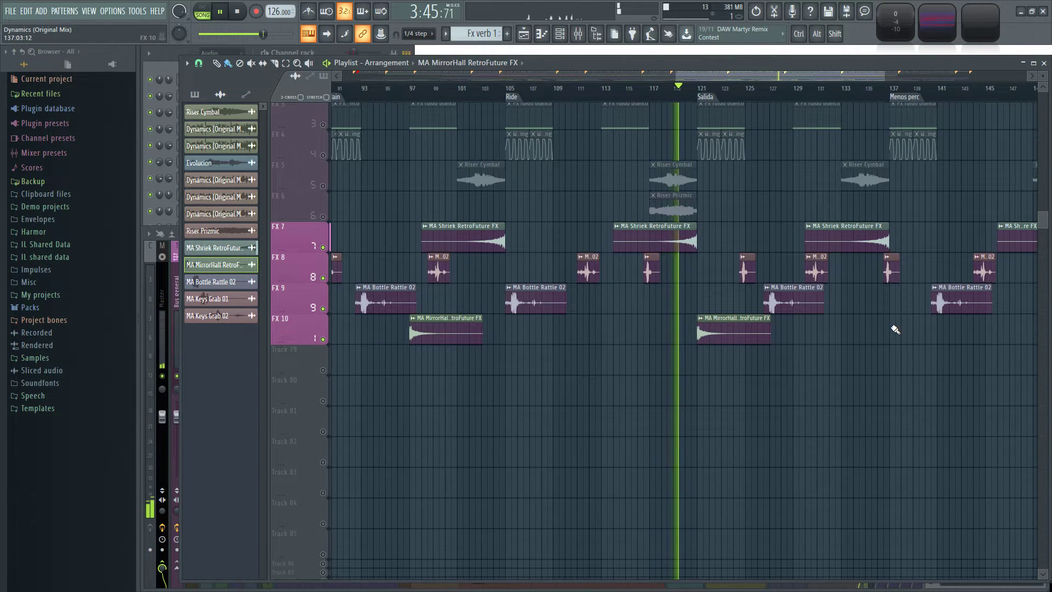
left_click_drag(790, 401, 618, 419)
scroll(639, 425, "down", 2)
scroll(538, 369, "up", 2)
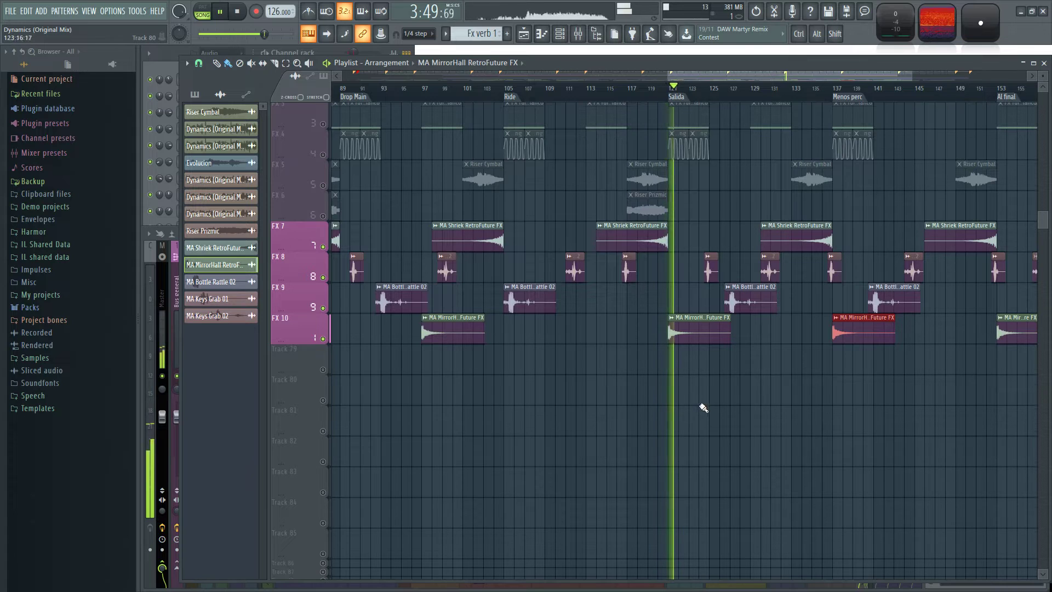
left_click_drag(866, 410, 647, 414)
left_click_drag(820, 420, 805, 453)
scroll(728, 452, "down", 5)
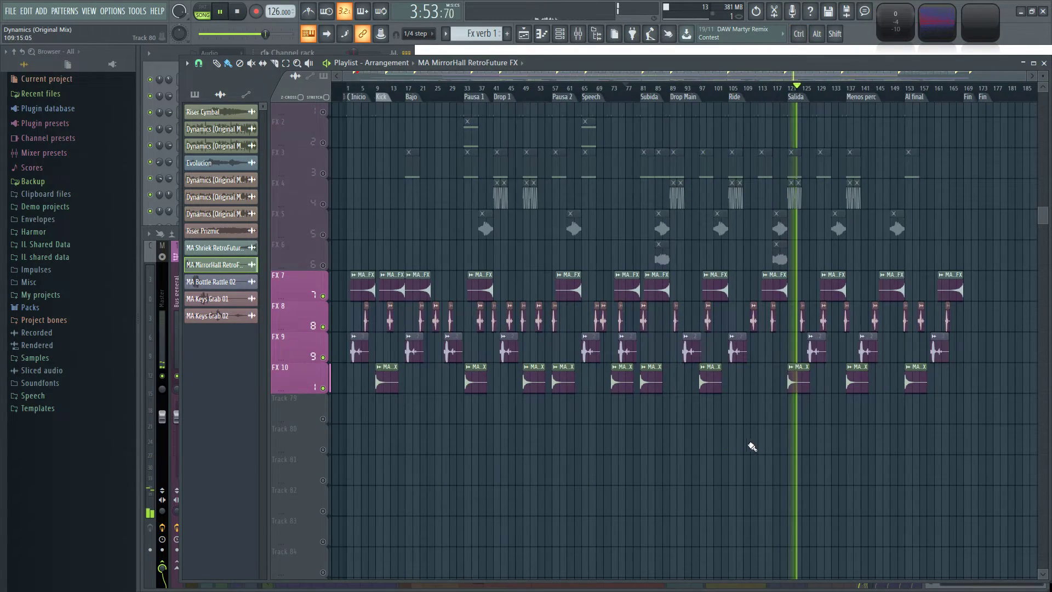
scroll(774, 442, "up", 5)
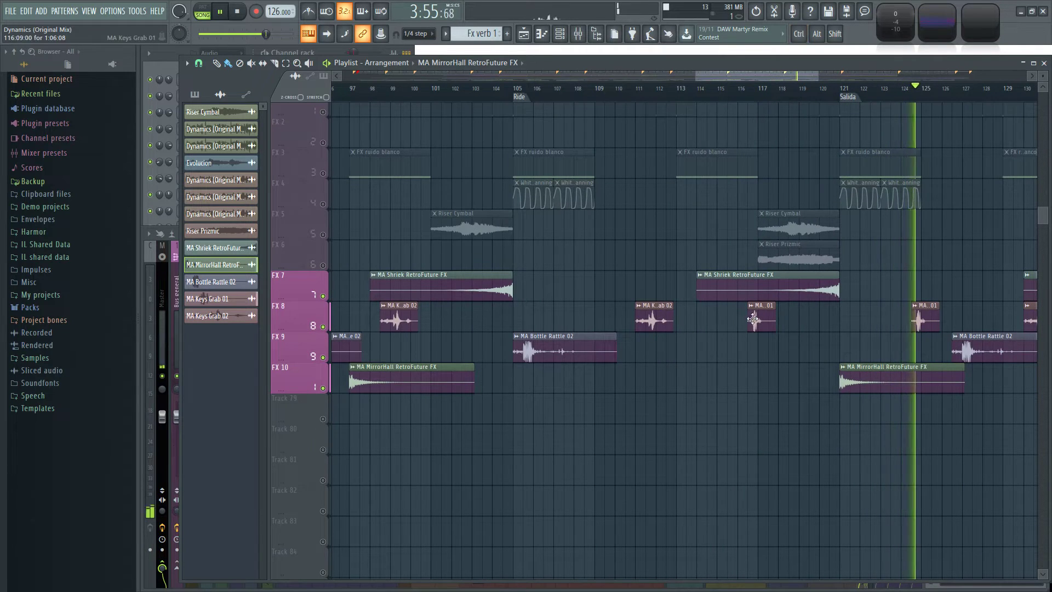
left_click(565, 321)
scroll(892, 460, "down", 1)
left_click_drag(811, 462, 518, 454)
left_click(664, 307)
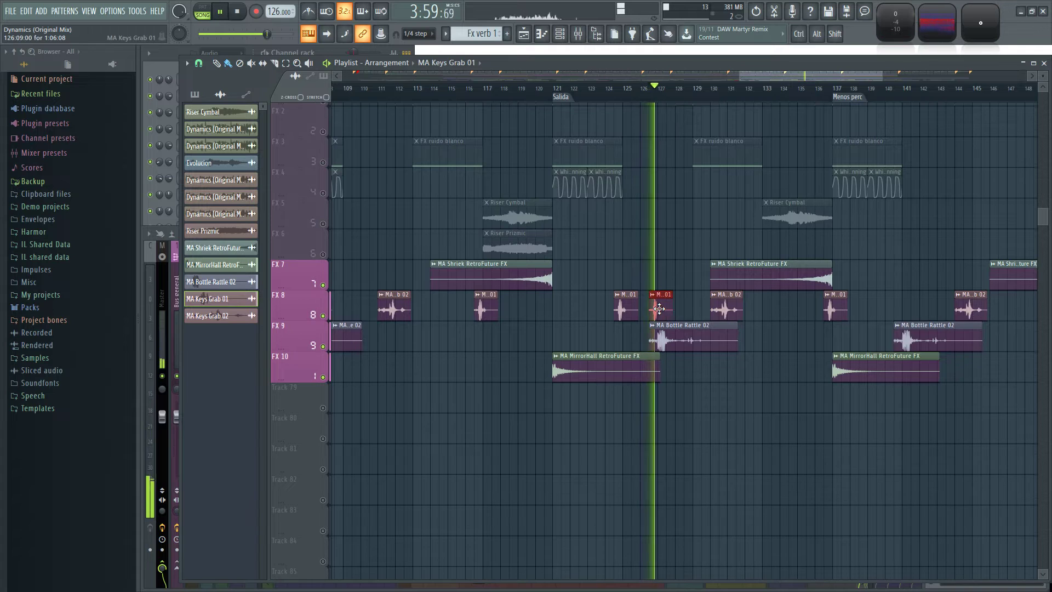
right_click(661, 306)
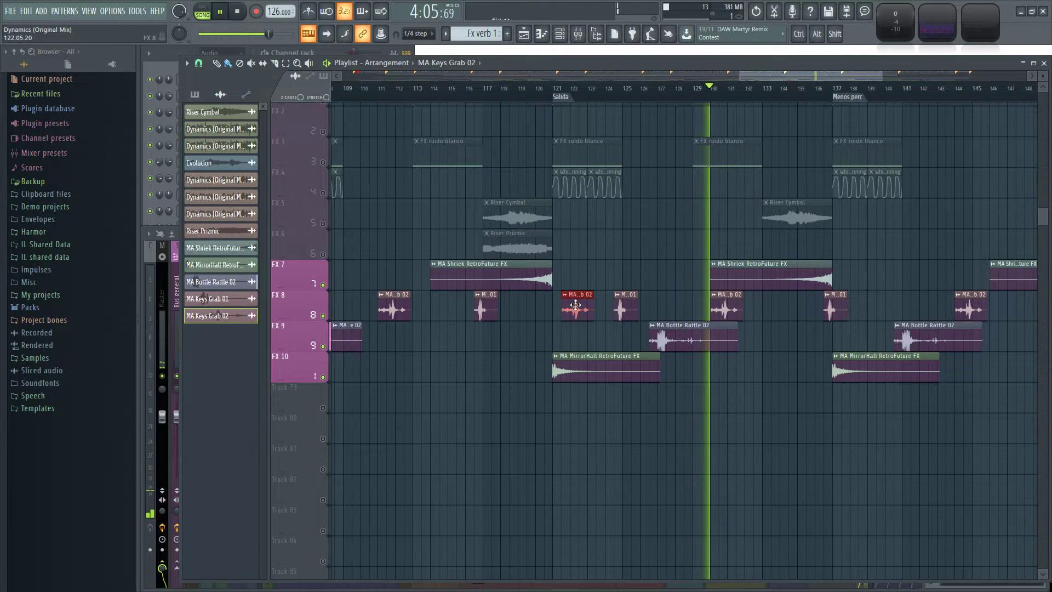
Place an MA Keys Grab 02 clip on FX 8 at the Salida marker, bar 121, and play from there.
left_click(553, 88)
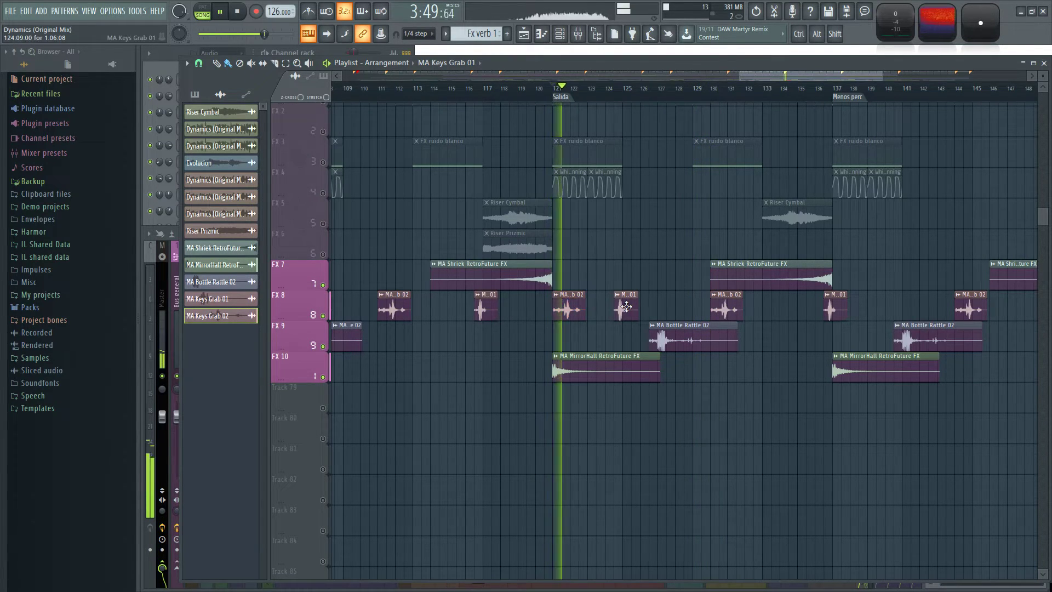
scroll(760, 403, "right", 3)
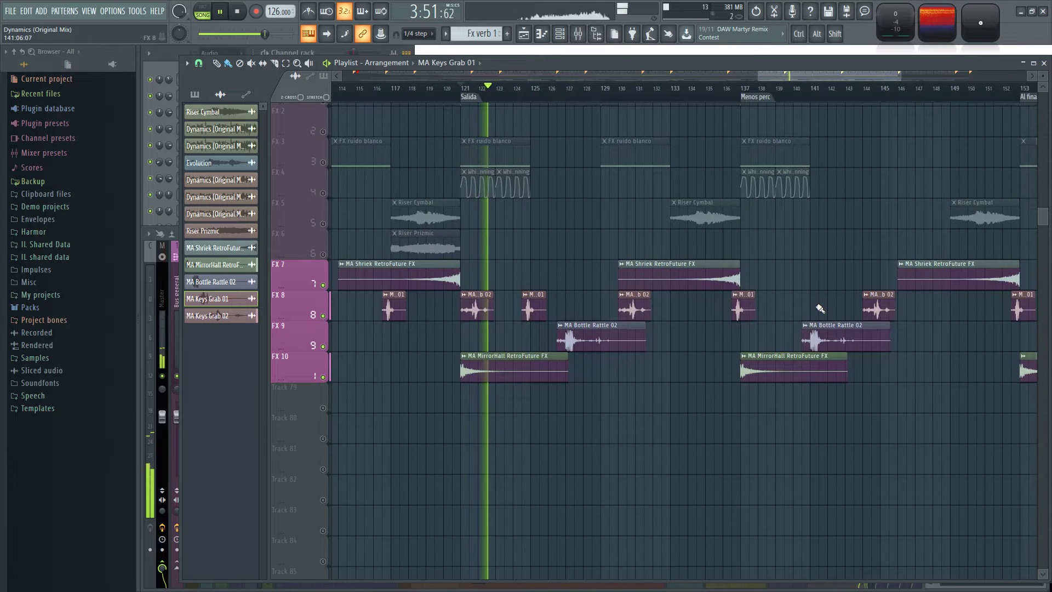
scroll(830, 311, "right", 4)
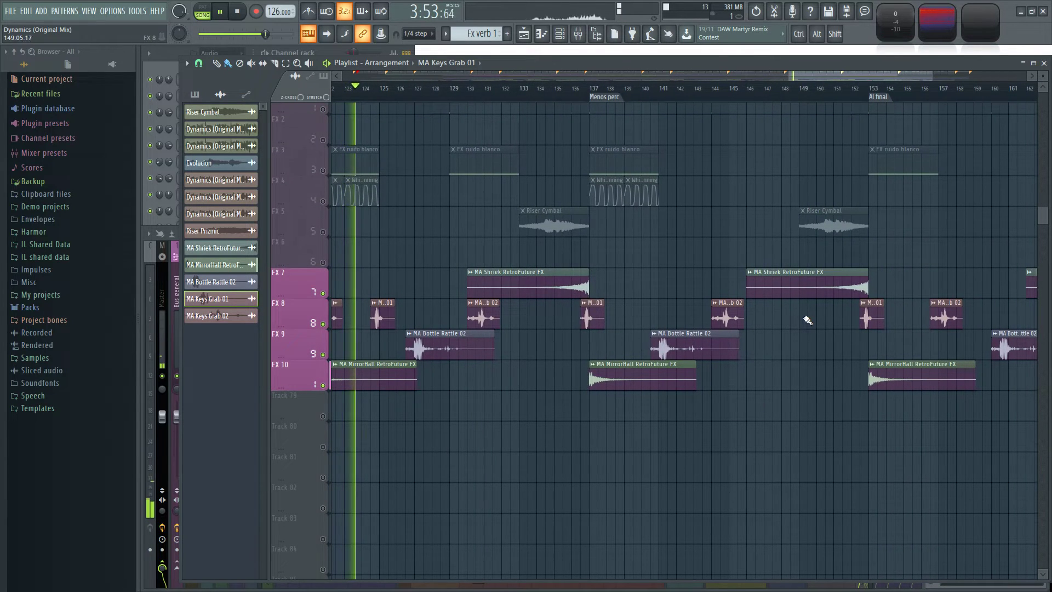
Place an MA Bottle Rattle 02 clip on FX 9 at about bar 151, just before the Al final marker.
scroll(759, 424, "down", 4)
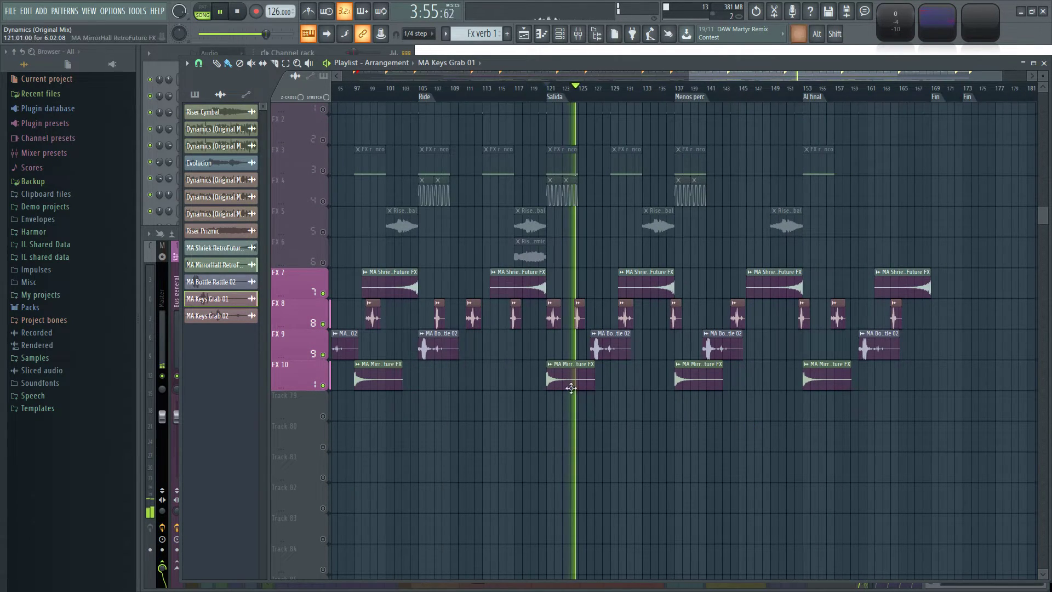
scroll(523, 421, "down", 1)
scroll(521, 420, "up", 2)
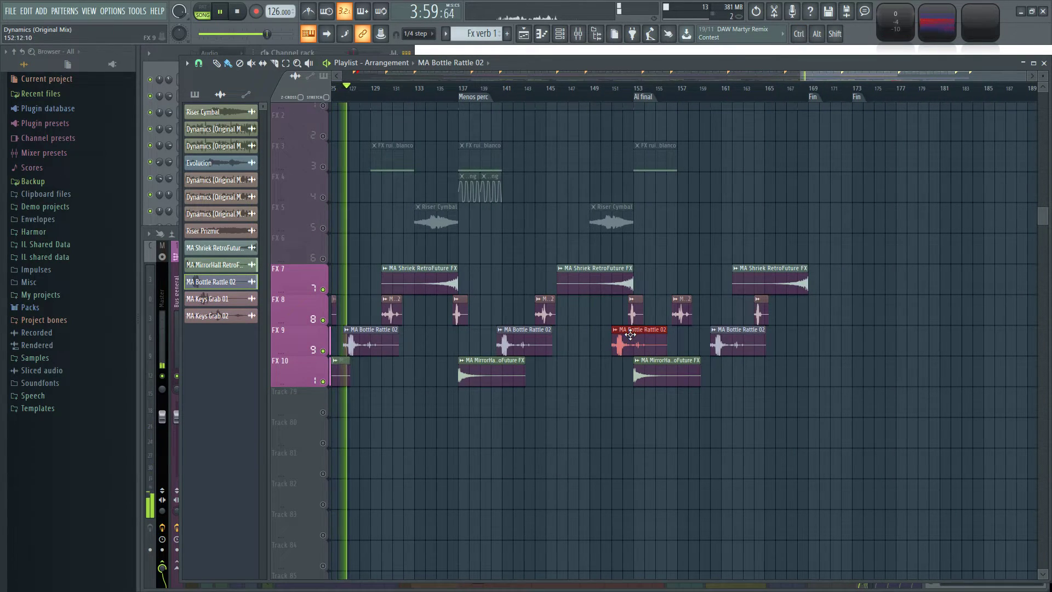
scroll(603, 435, "down", 3)
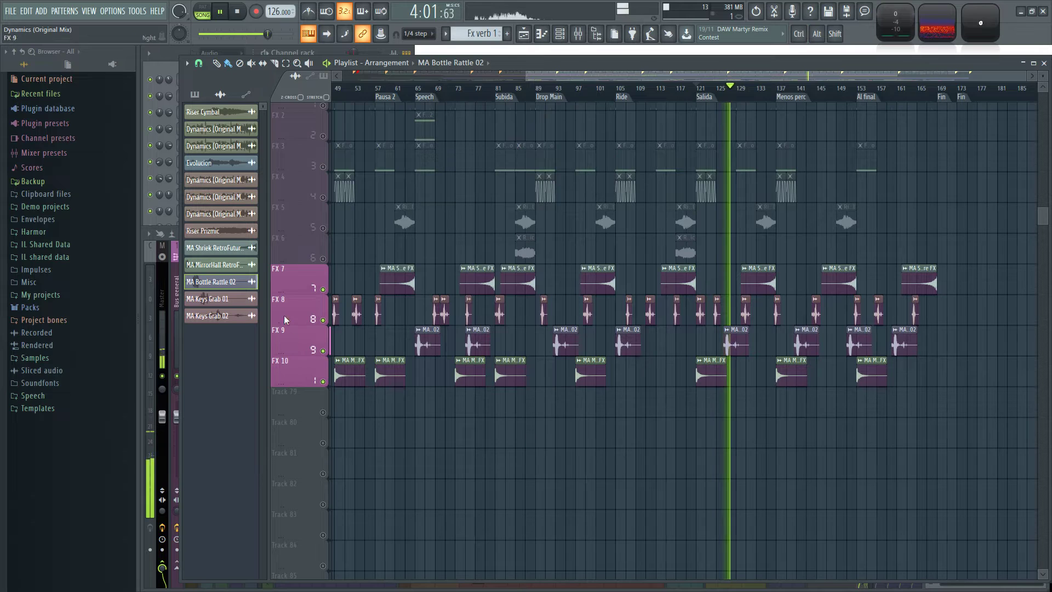
Unmute all the playlist tracks and play the full mix from the Menos perc marker, bar 137.
left_click(322, 290, "ctrl")
scroll(879, 467, "up", 3)
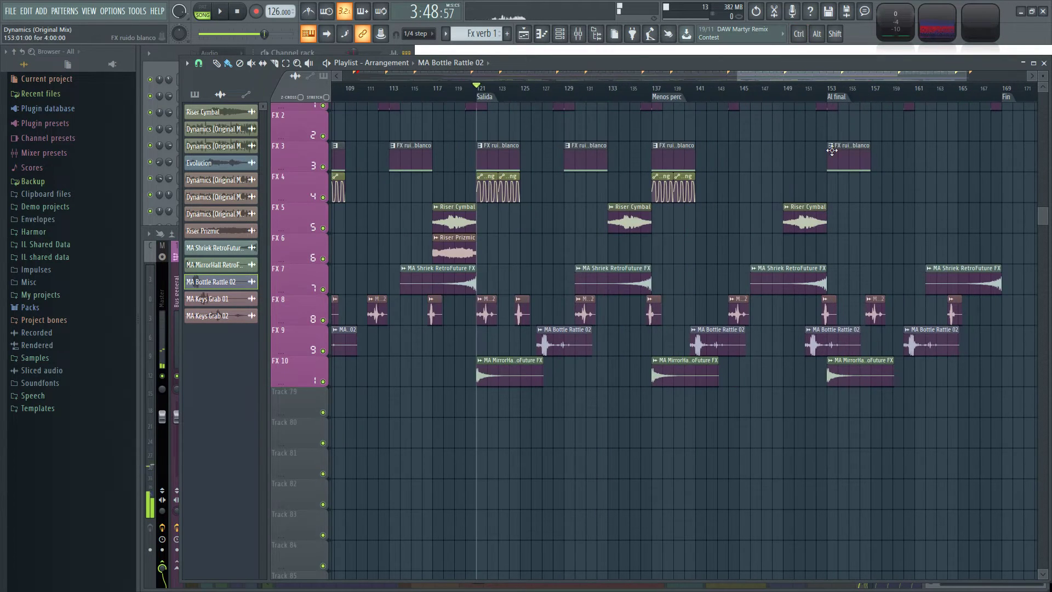
scroll(867, 456, "up", 2)
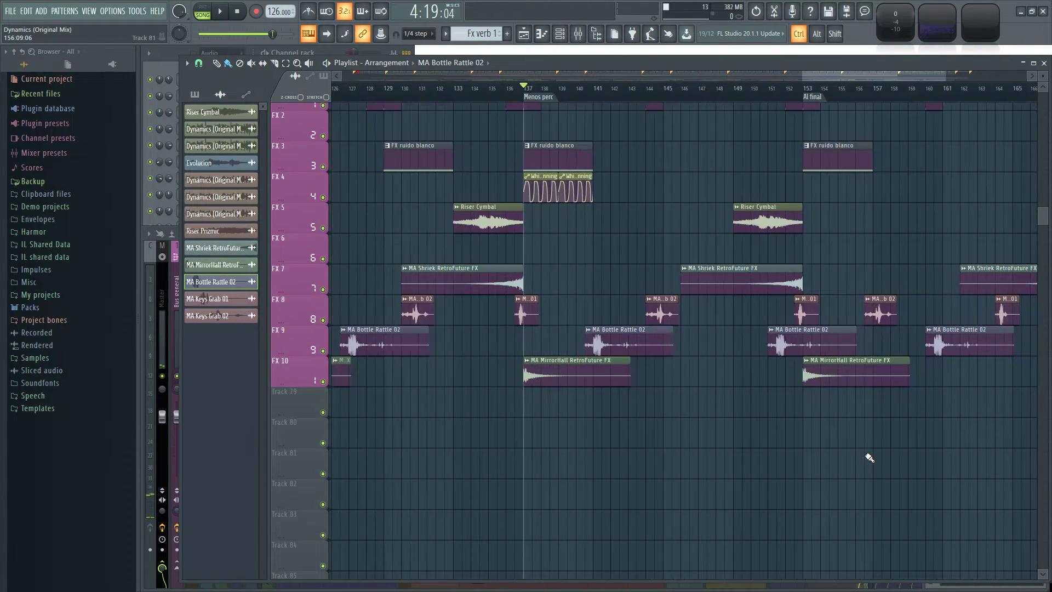
left_click_drag(730, 437, 603, 489)
scroll(605, 489, "down", 2)
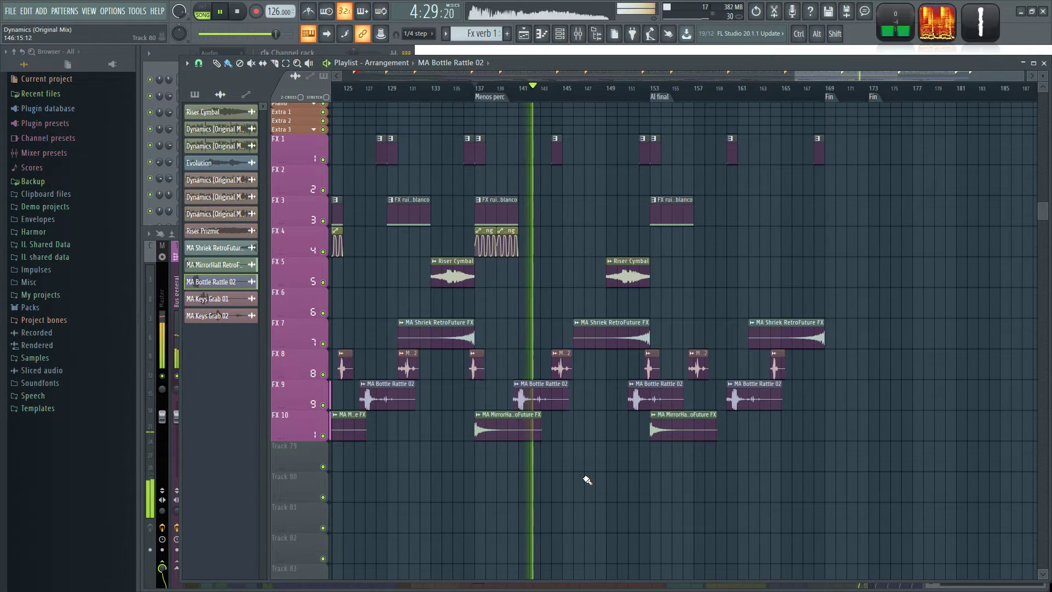
Move the MA Bottle Rattle 02 clip on FX 9 before the Al final marker earlier, to about bar 149.
scroll(600, 488, "up", 3)
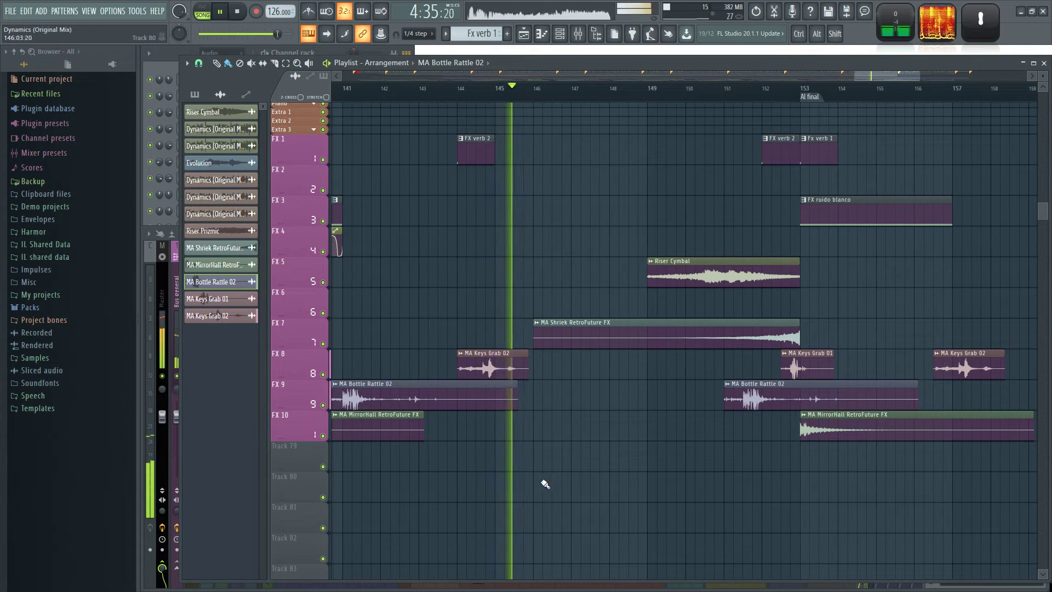
scroll(674, 523, "down", 2)
scroll(779, 509, "up", 1)
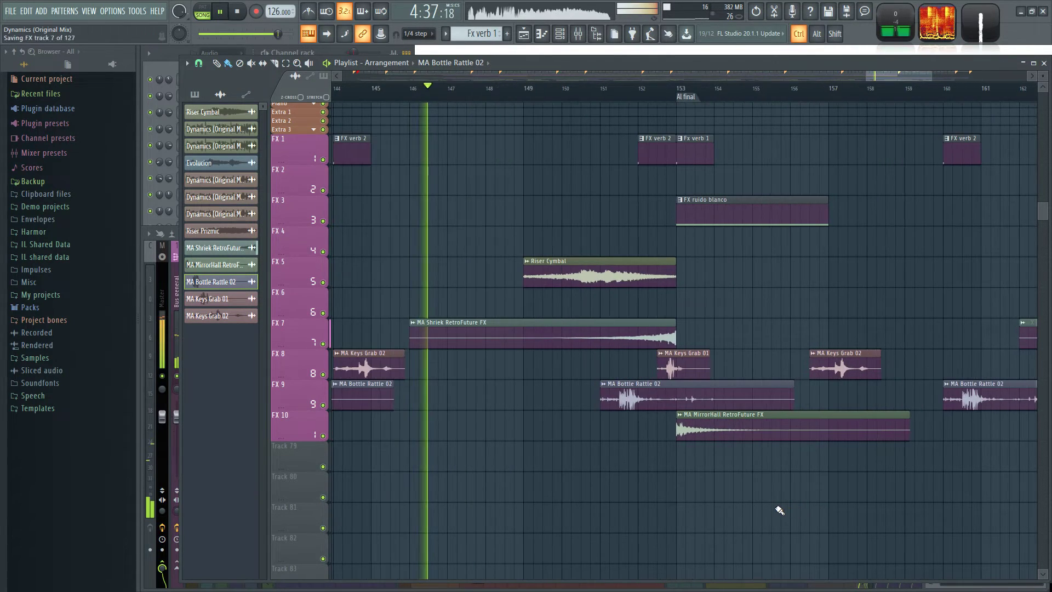
left_click_drag(735, 499, 639, 476)
left_click_drag(521, 486, 897, 408)
left_click_drag(811, 422, 744, 422)
left_click_drag(821, 509, 680, 496)
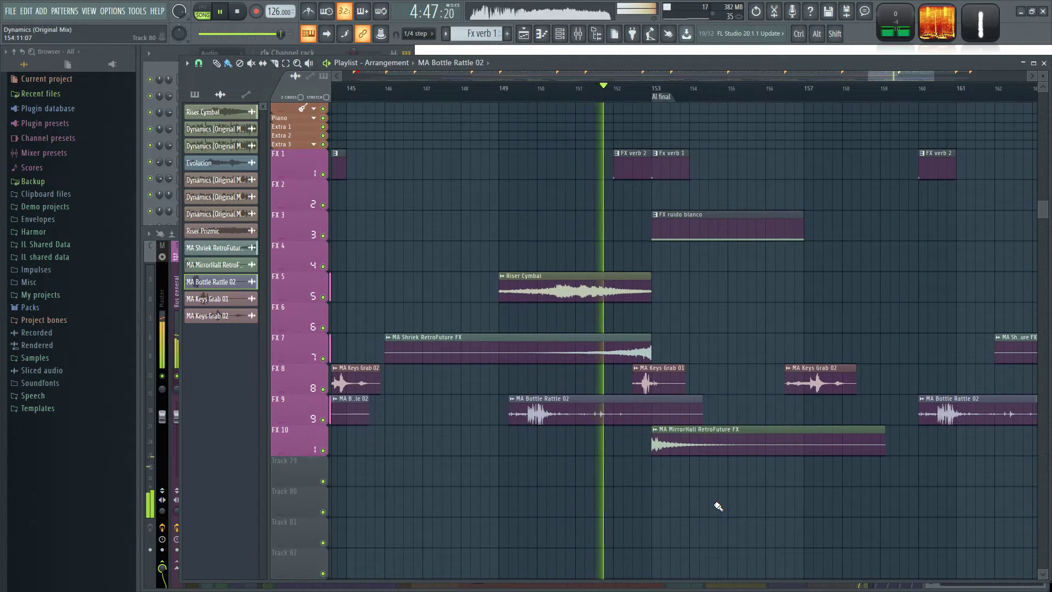
Shift the last MA Bottle Rattle 02 clip on FX 9 to 159:13 and the last MA Keys Grab 01 clip on FX 8 to 163:09.
scroll(717, 508, "down", 5)
scroll(850, 501, "up", 4)
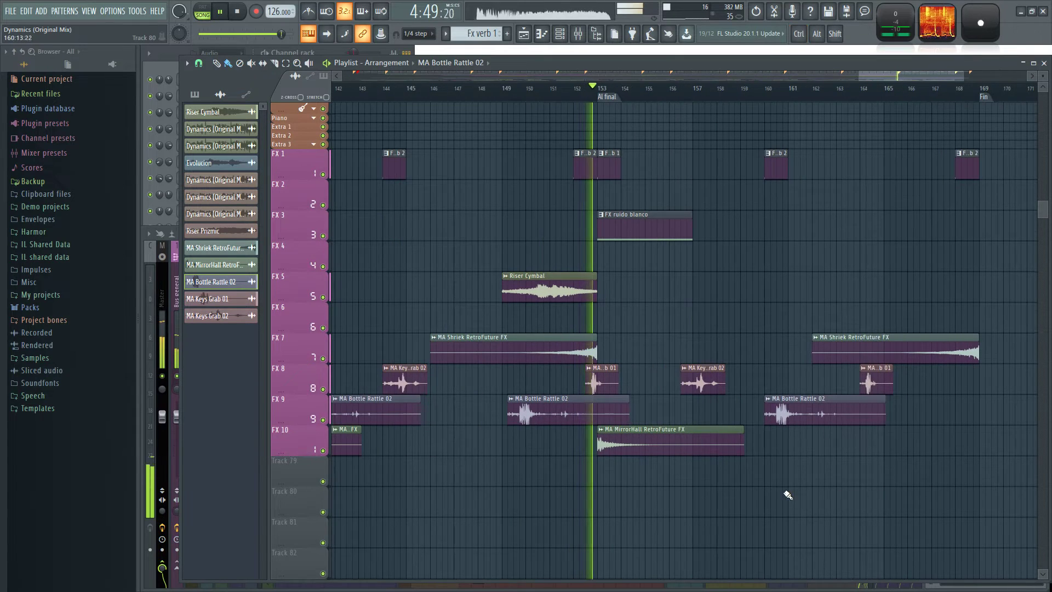
scroll(864, 493, "up", 3)
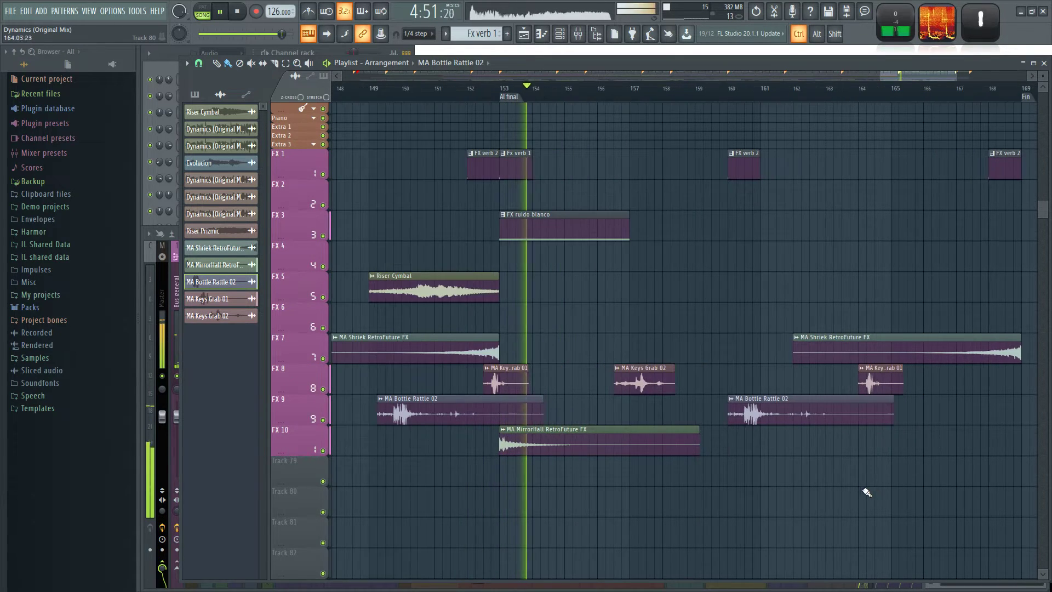
left_click_drag(650, 517, 652, 475)
scroll(655, 475, "down", 2)
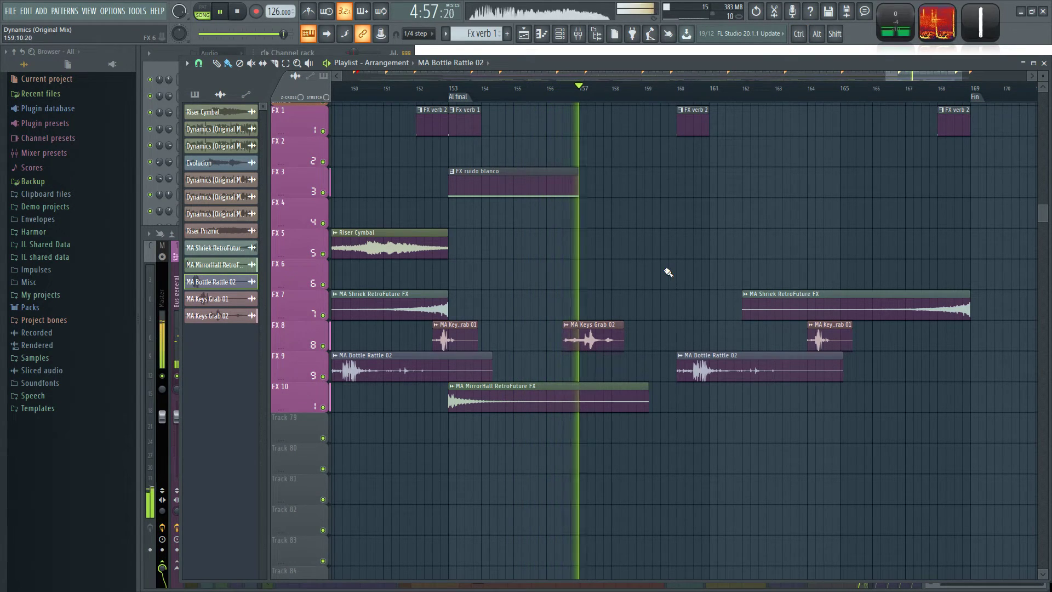
left_click_drag(728, 424, 645, 421)
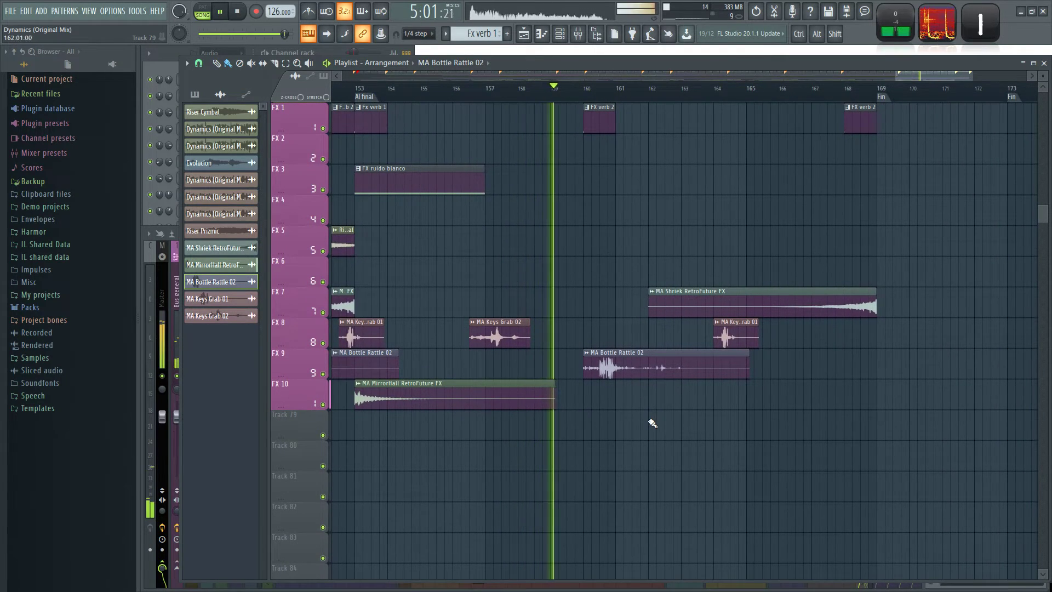
left_click_drag(621, 368, 613, 368)
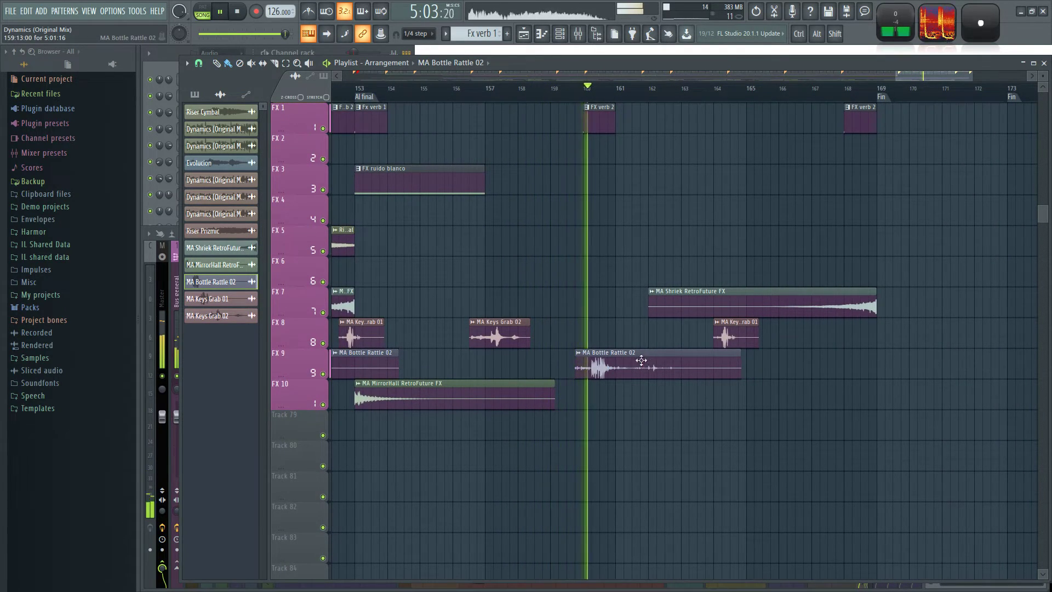
left_click_drag(737, 334, 723, 331)
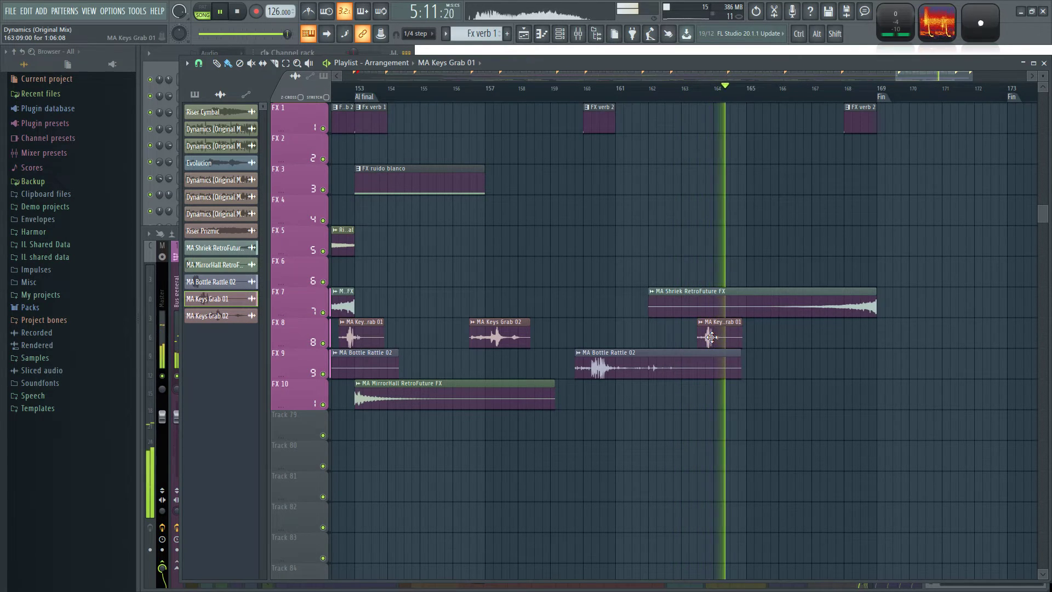
left_click(499, 336)
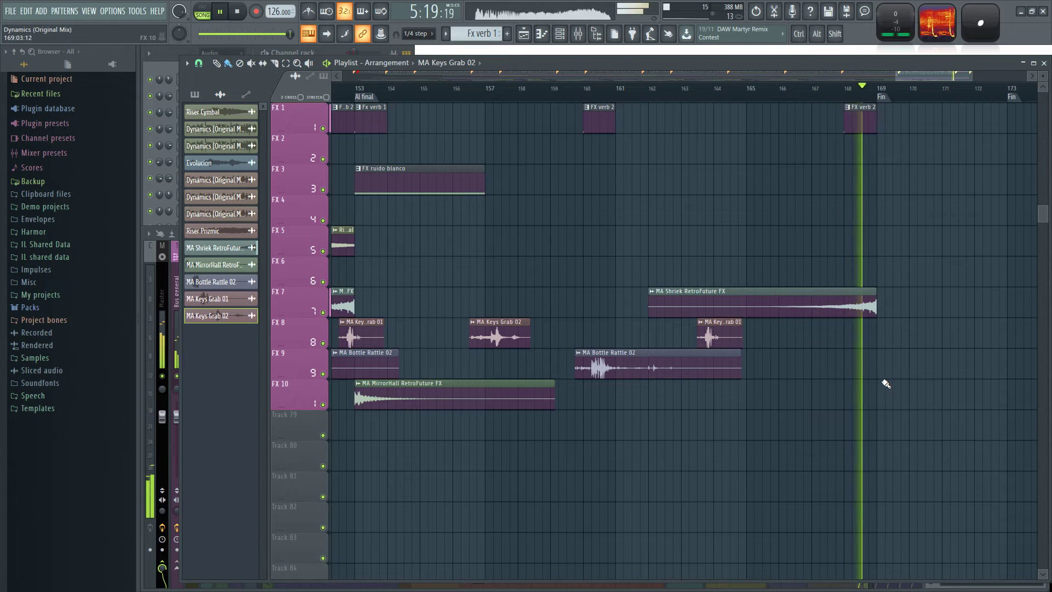
Stop playback and delete the Pad Ind clip that starts at bar 165 on the Pad 1 track.
left_click_drag(884, 268, 872, 275)
scroll(586, 399, "up", 15)
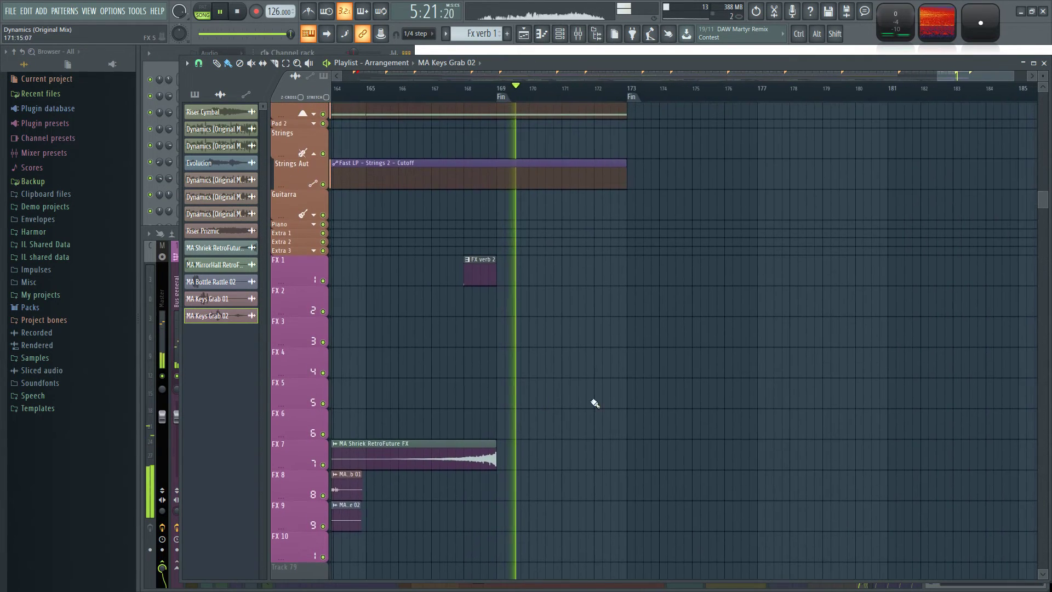
scroll(580, 455, "down", 10)
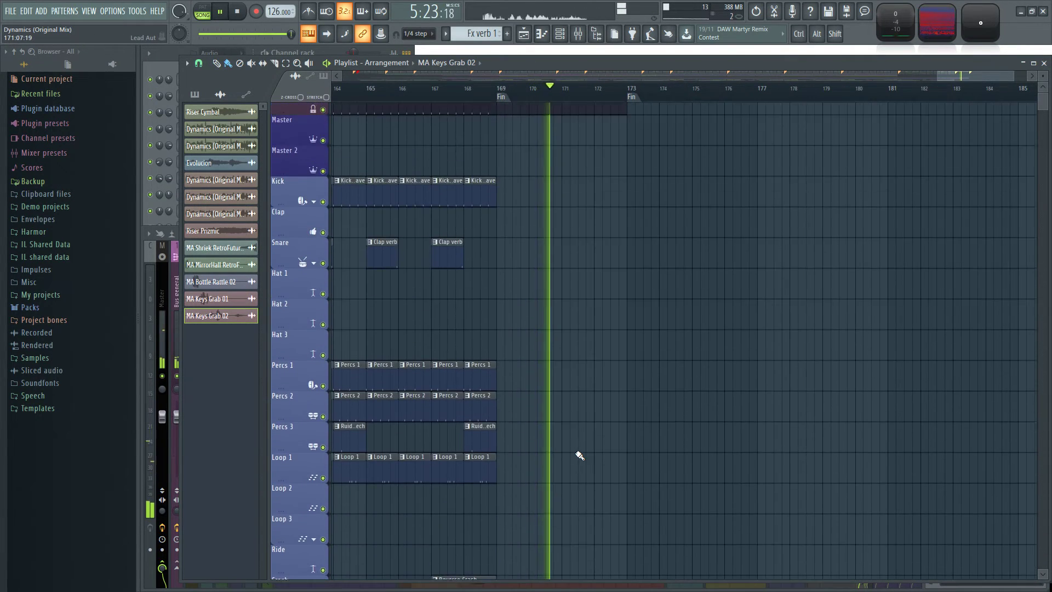
scroll(594, 360, "down", 5)
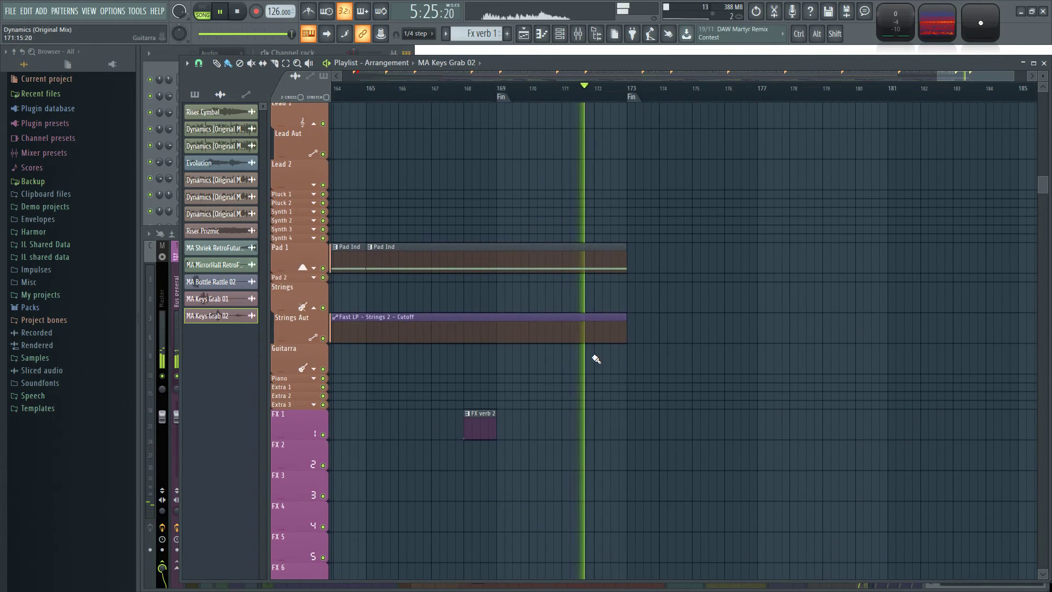
scroll(474, 237, "down", 3, "ctrl")
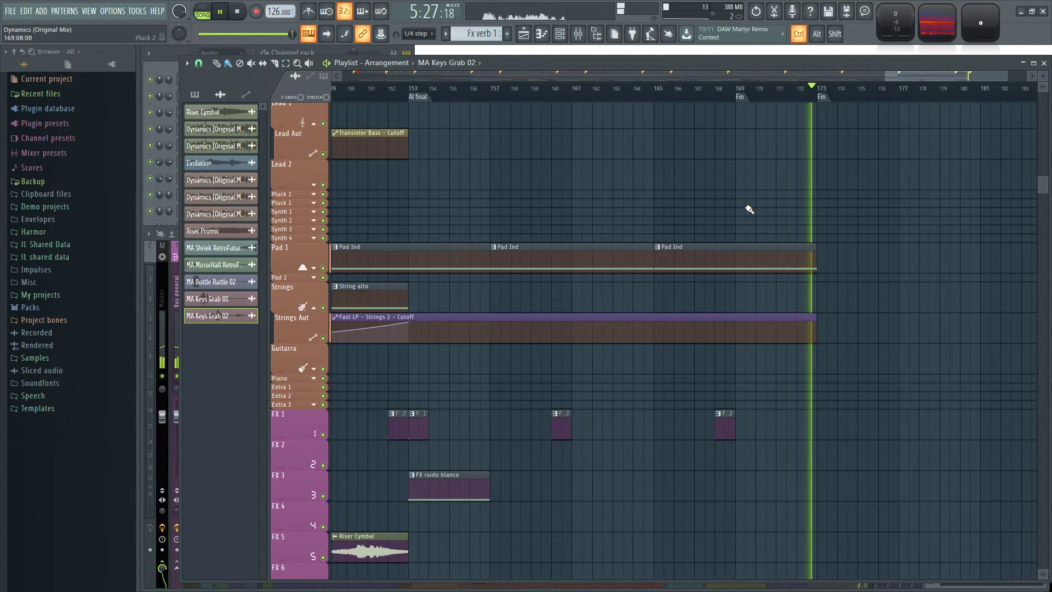
key("space")
scroll(737, 205, "up", 3, "ctrl")
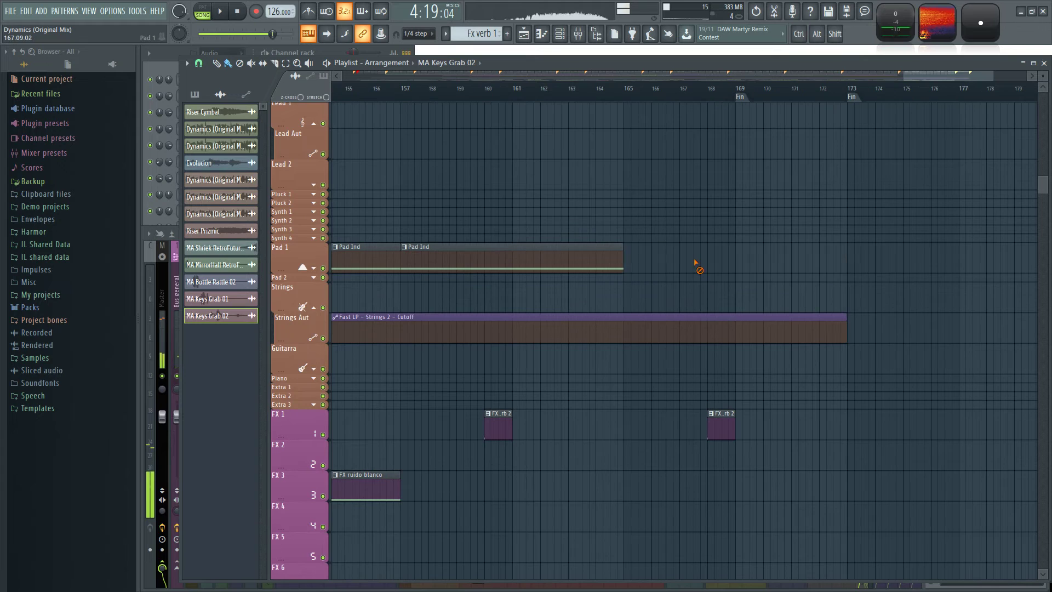
Move all the Pad Ind clips on Pad 1 four bars earlier so the first starts at bar 1, and deselect them.
scroll(544, 171, "down", 5, "ctrl")
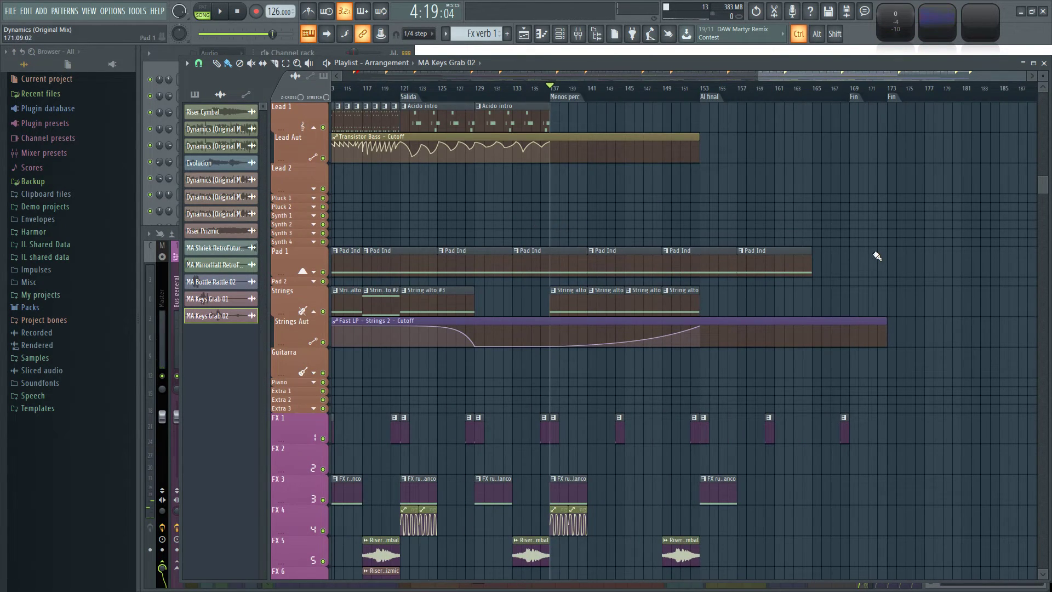
scroll(437, 223, "down", 6, "ctrl")
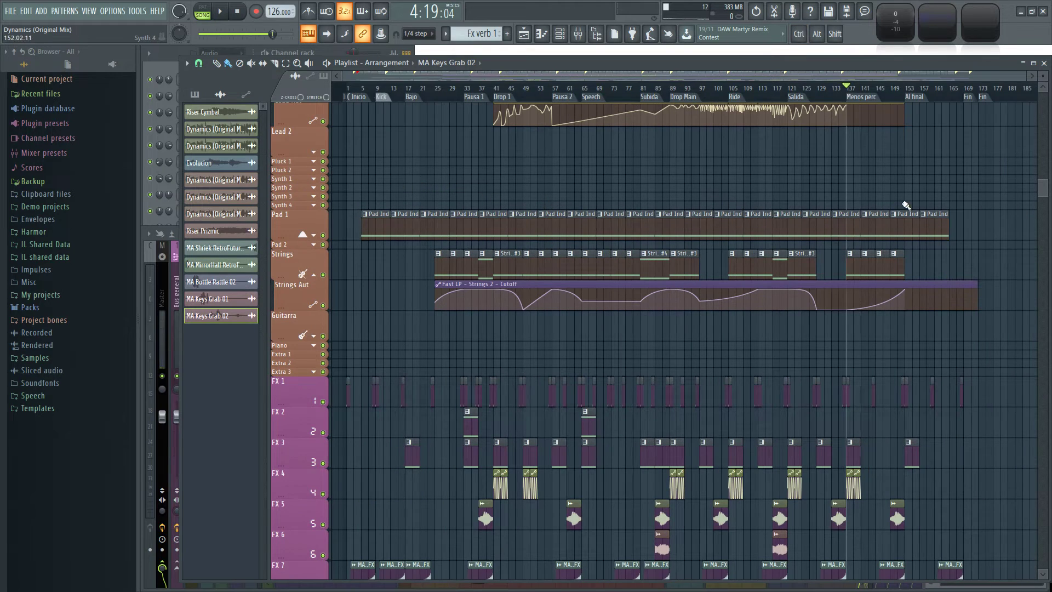
left_click_drag(968, 226, 363, 219)
scroll(363, 198, "up", 6, "ctrl")
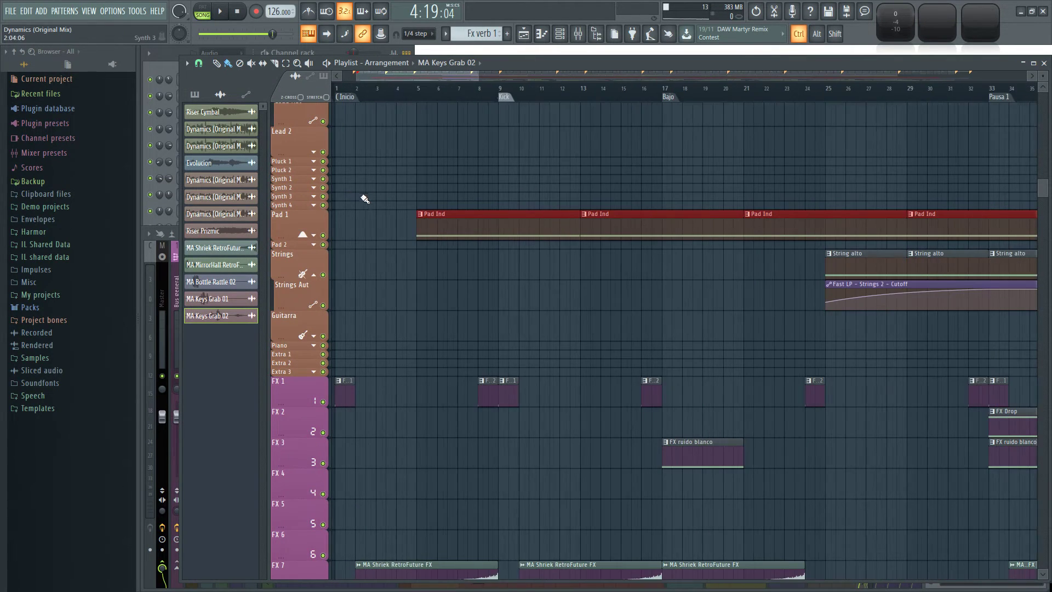
left_click_drag(428, 185, 507, 188)
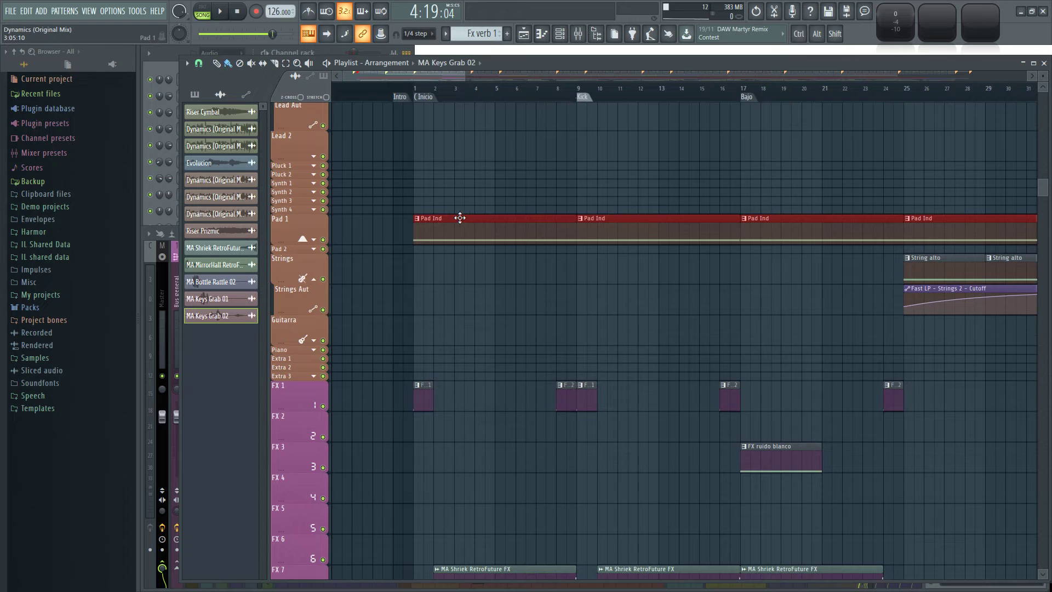
scroll(601, 225, "down", 6, "ctrl")
scroll(944, 207, "up", 6, "ctrl")
left_click(918, 214, "ctrl")
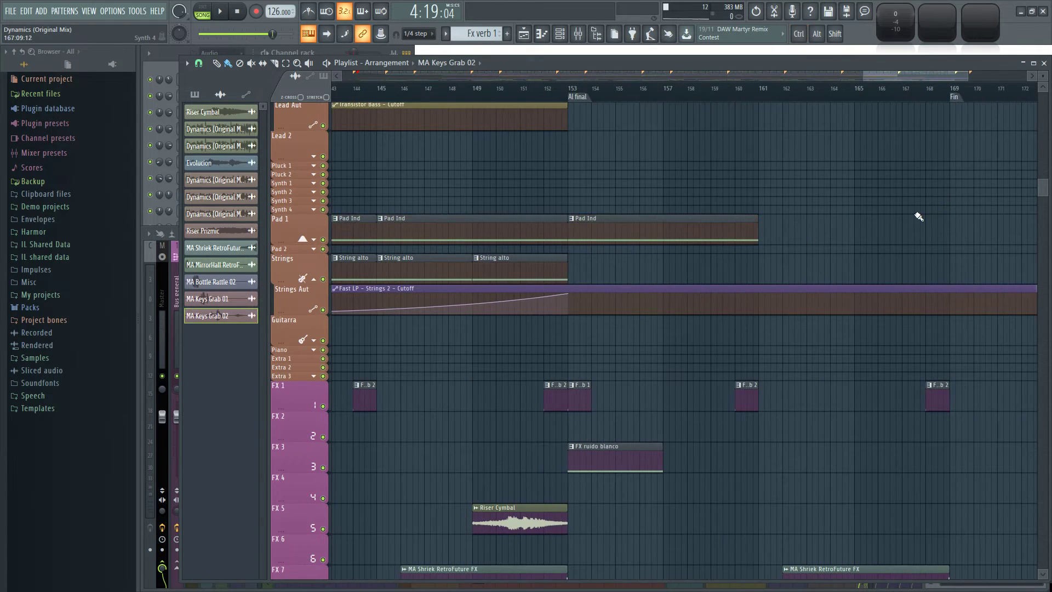
Place a Pad Ind clip on Pad 1 from bar 161 to the first Fin marker, bar 169, and play from bar 161.
left_click_drag(918, 215, 688, 259)
left_click(515, 265)
left_click(546, 266)
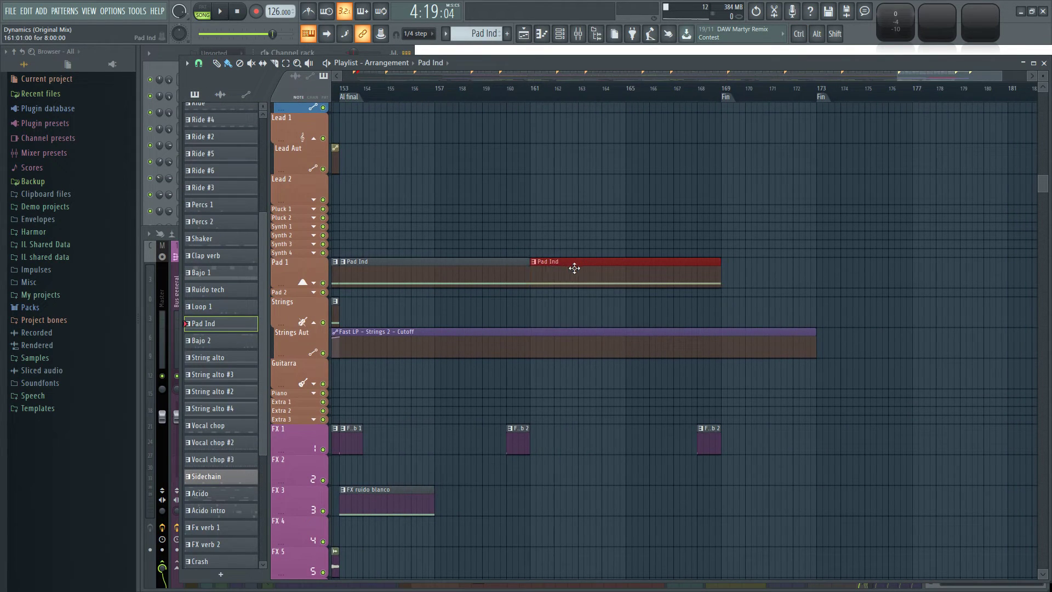
left_click(537, 94)
key("space")
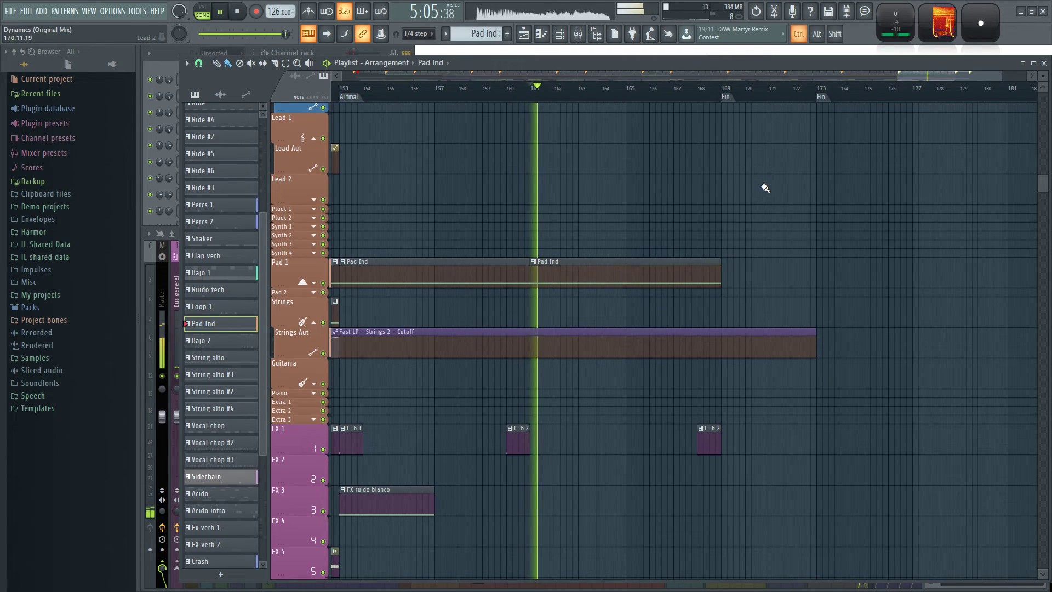
scroll(789, 197, "down", 4, "ctrl")
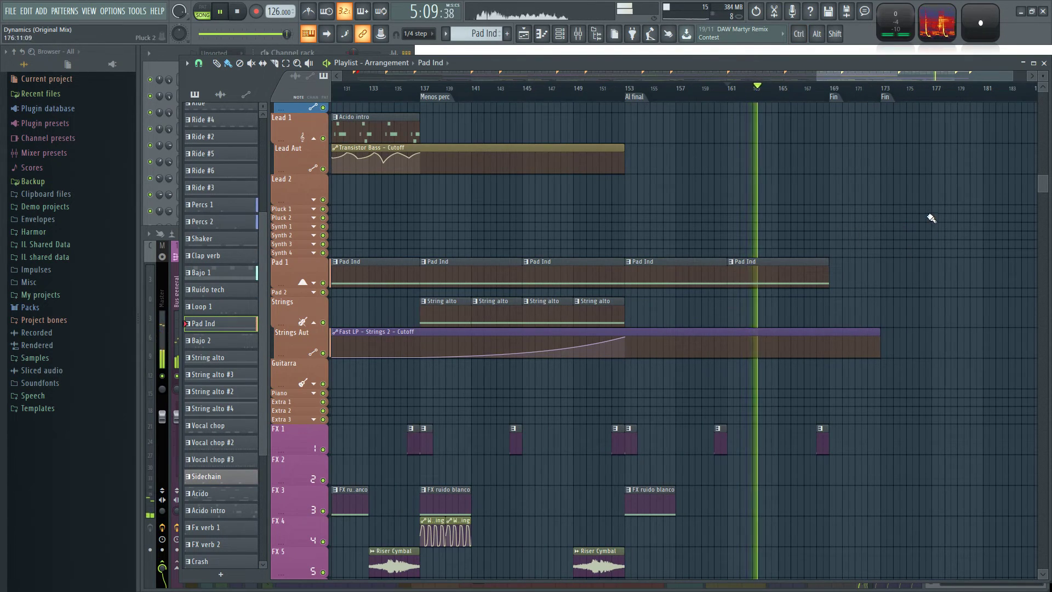
Nudge the last MA Keys Grab 01 clip on FX 8 slightly earlier and place an MA Keys Grab 02 clip at about bar 166.
scroll(876, 233, "up", 5, "ctrl")
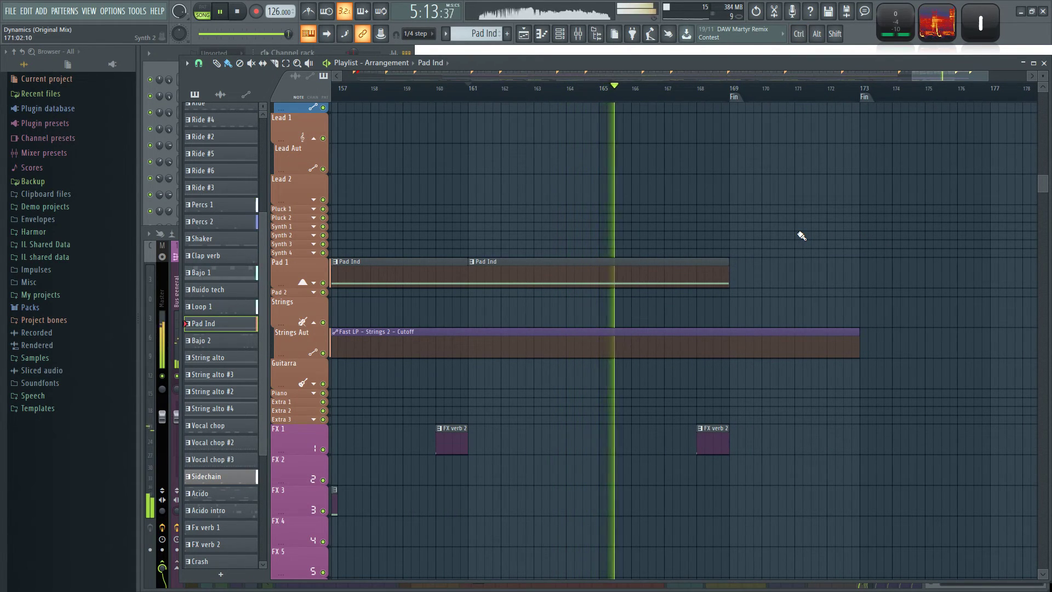
scroll(787, 329, "down", 5)
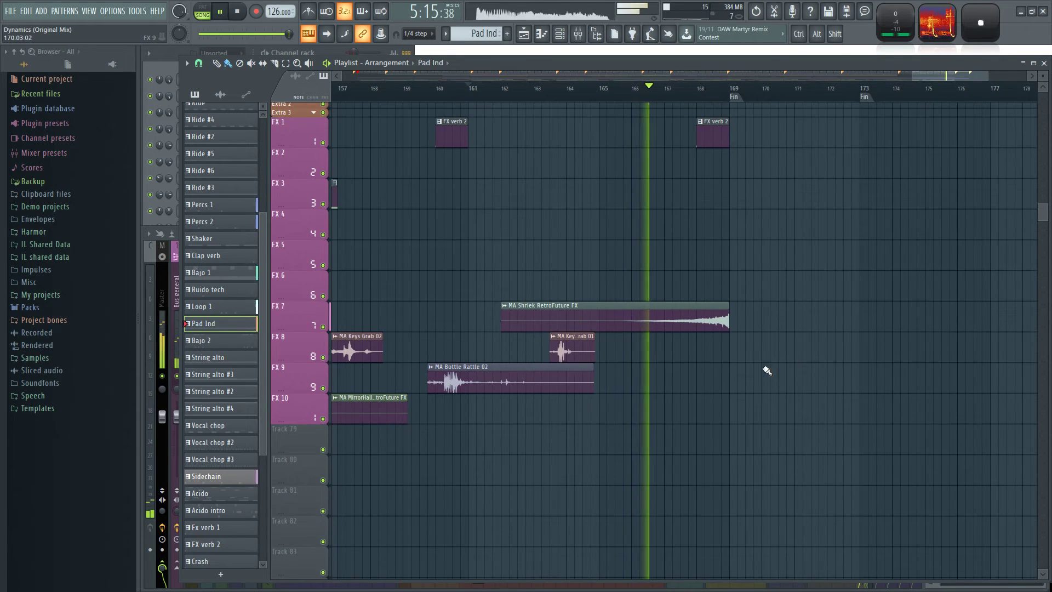
left_click_drag(565, 442, 652, 455)
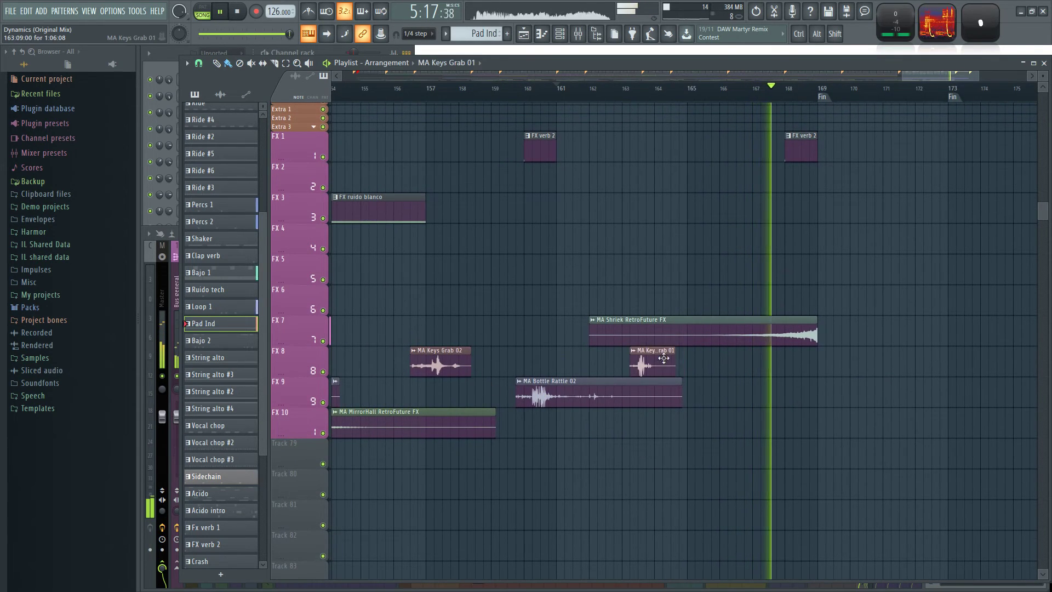
left_click_drag(666, 357, 650, 358)
left_click(460, 362)
left_click_drag(752, 360, 741, 363)
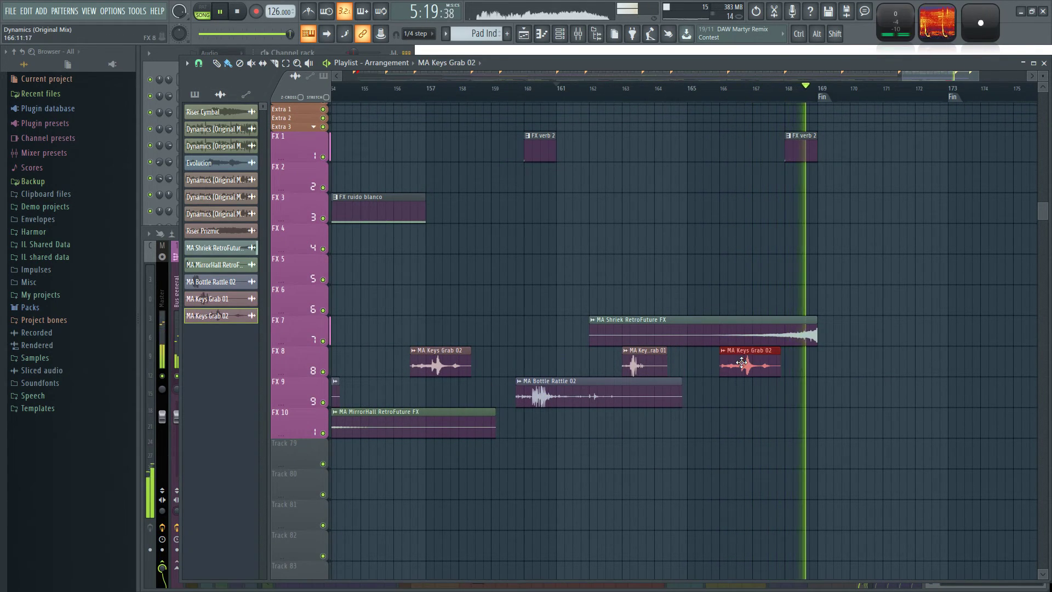
Check the tracks around the two Fin markers while the ending plays, and stop playback past bar 171.
left_click_drag(909, 228, 674, 342)
left_click_drag(688, 286, 608, 486)
left_click_drag(555, 133, 556, 344)
scroll(556, 344, "up", 15)
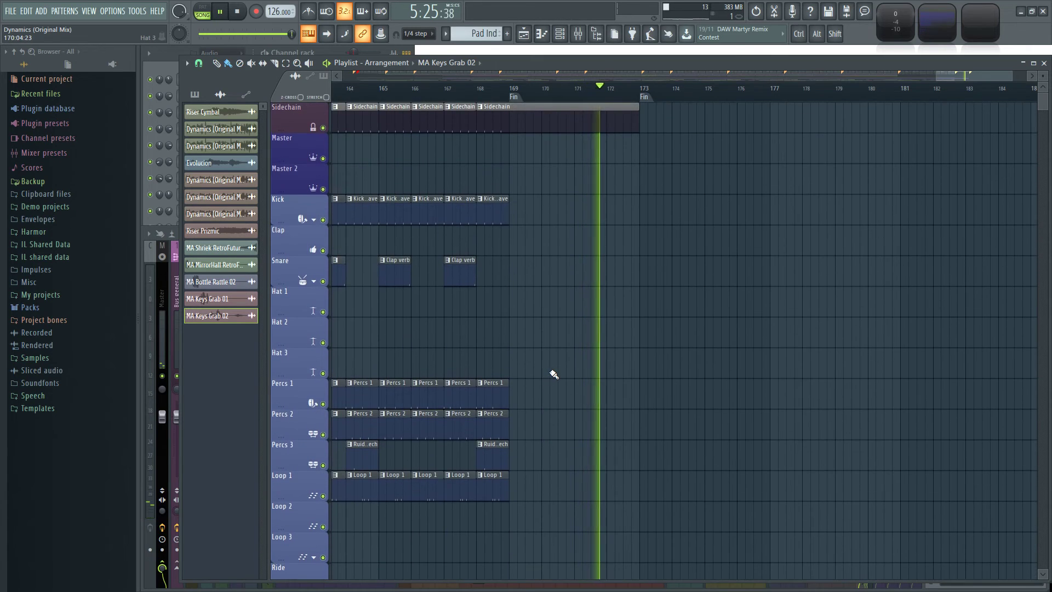
left_click(236, 12)
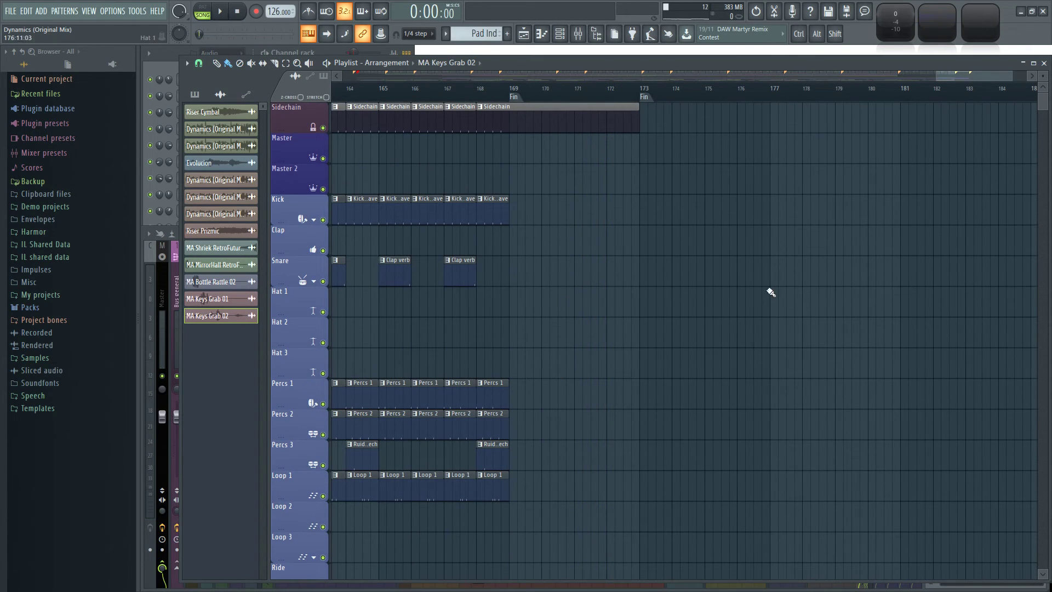
Collapse the unused Lead 2 and Guitarra tracks in the playlist.
scroll(883, 236, "down", 8, "ctrl")
scroll(442, 155, "down", 12)
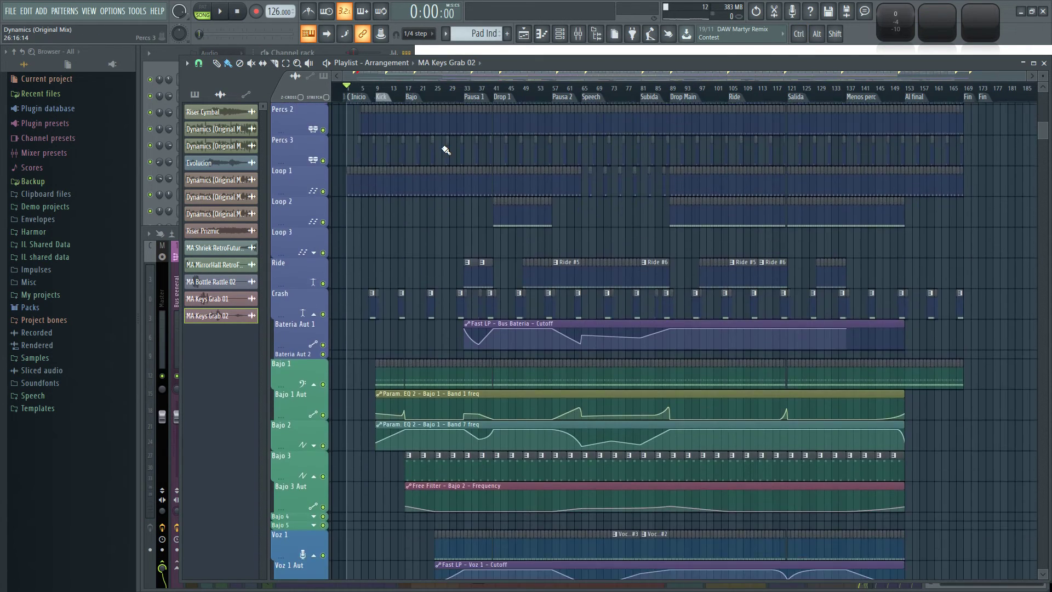
scroll(423, 146, "down", 3)
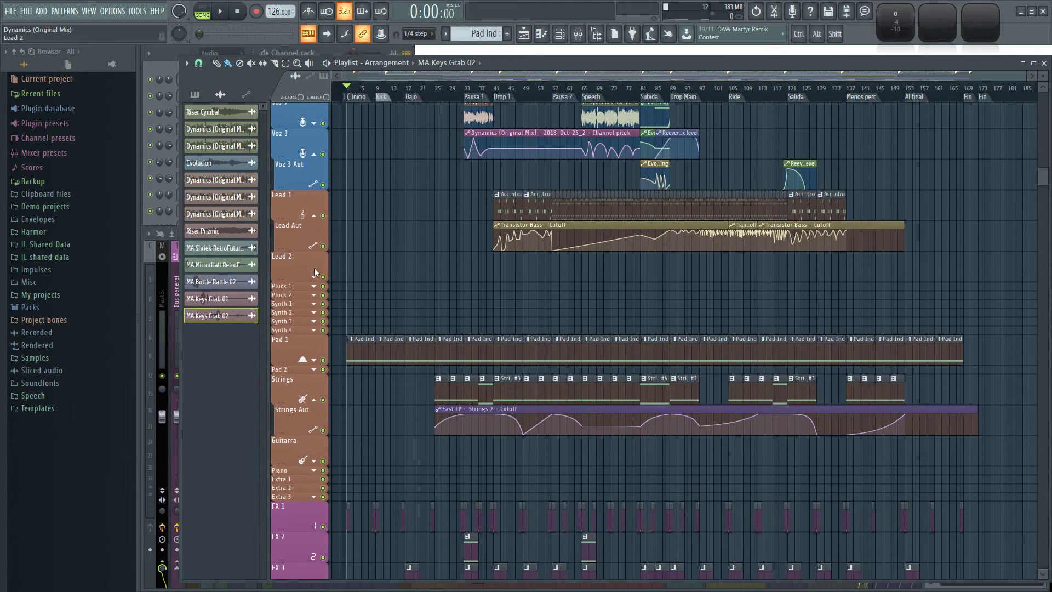
scroll(363, 276, "down", 2)
scroll(395, 228, "down", 5)
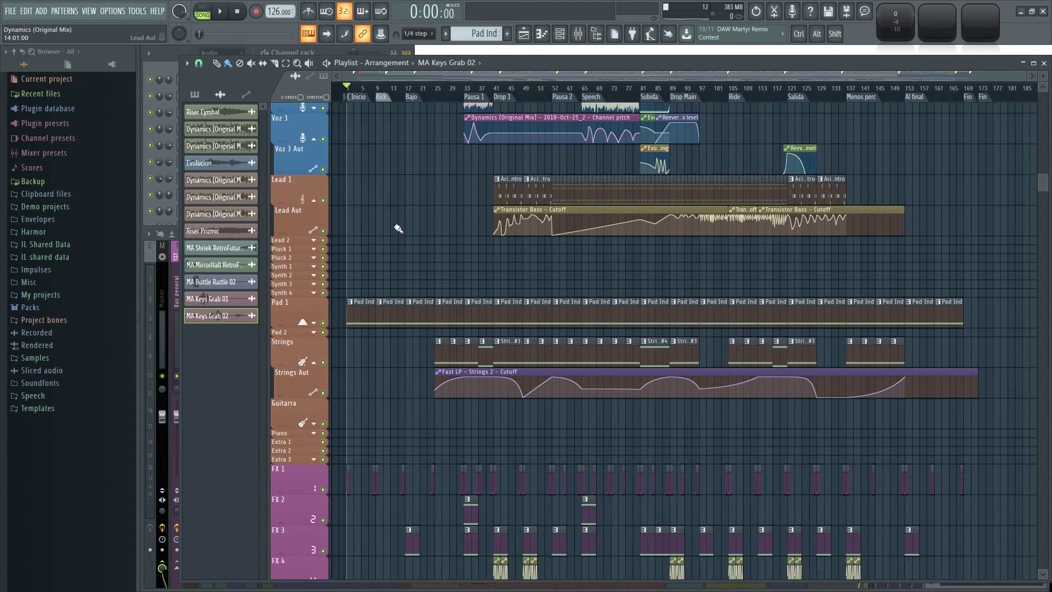
left_click_drag(278, 314, 278, 293)
Look over the full arrangement, from the FX tracks back to the drum tracks, and close the mixer.
scroll(401, 263, "down", 5)
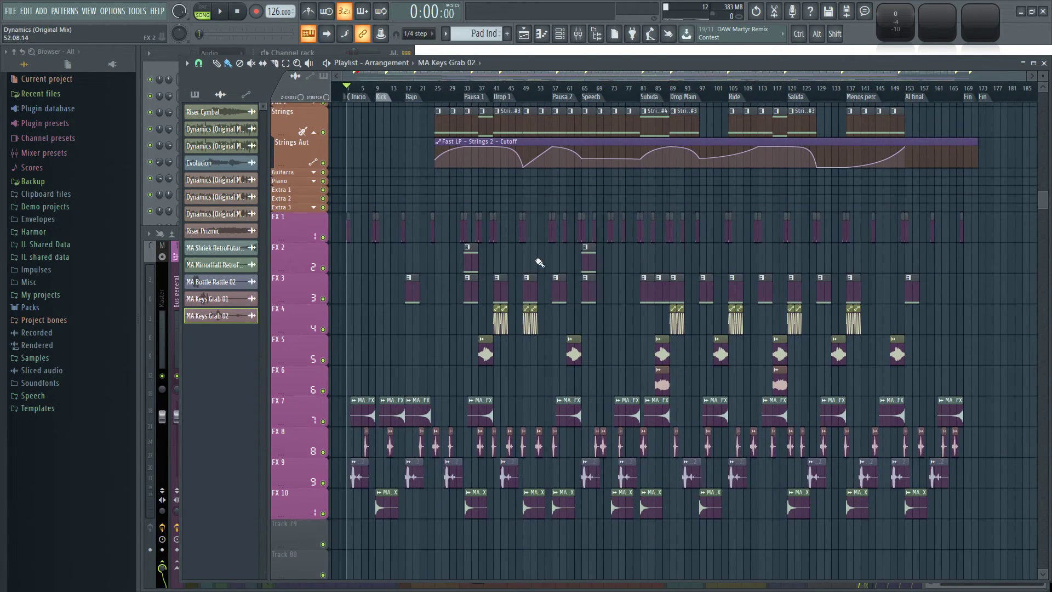
scroll(624, 263, "up", 3)
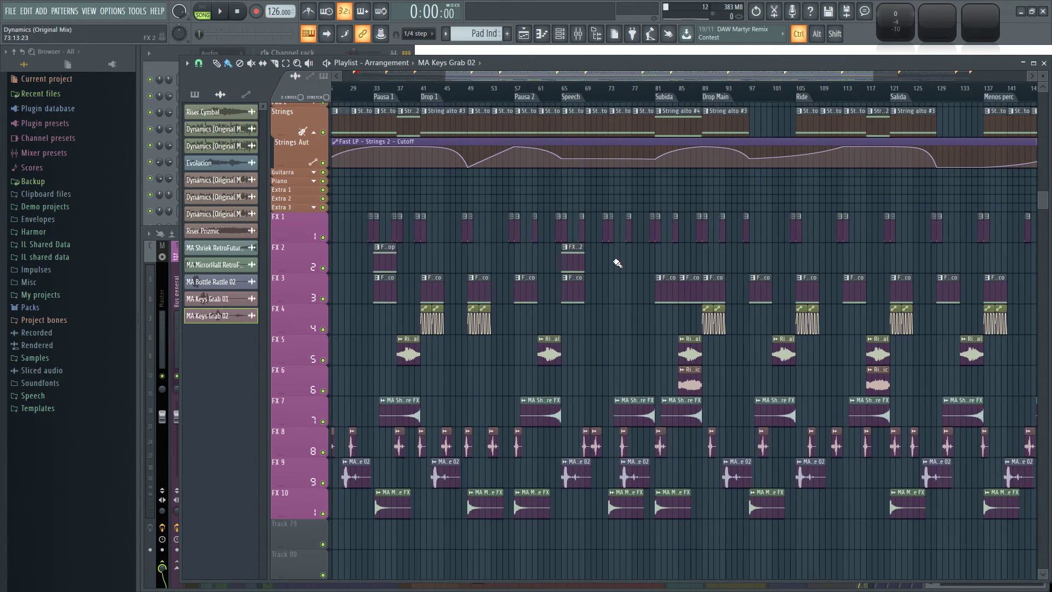
scroll(618, 263, "down", 3)
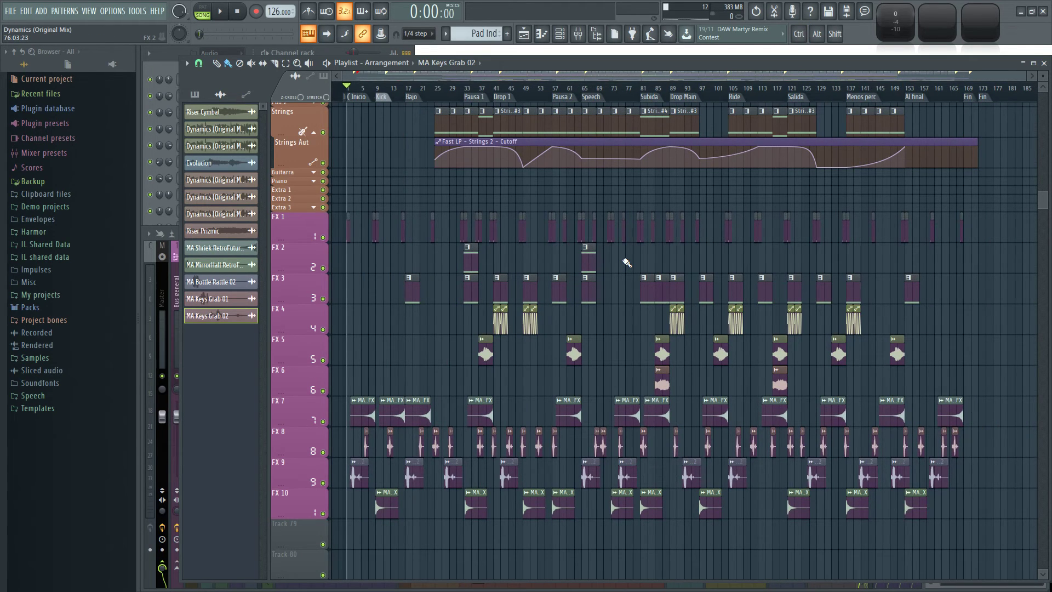
scroll(627, 263, "up", 10)
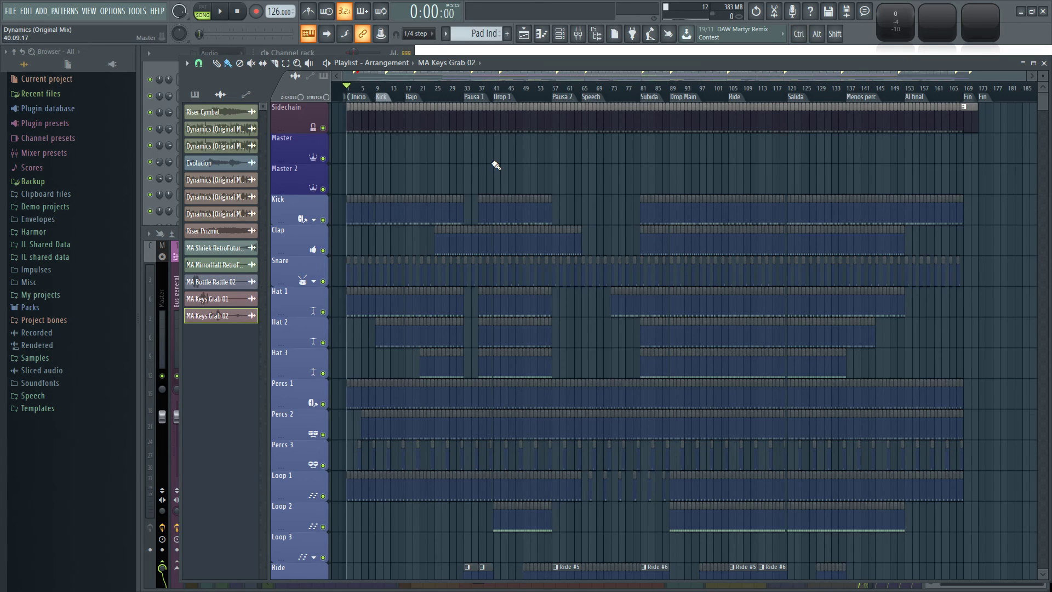
key("F9")
key("F9")
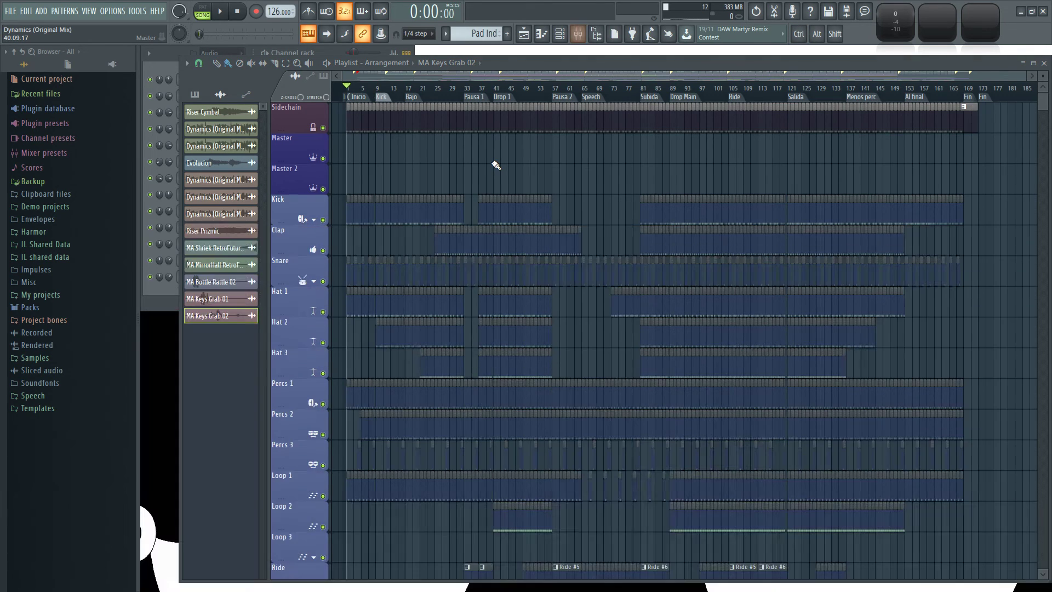